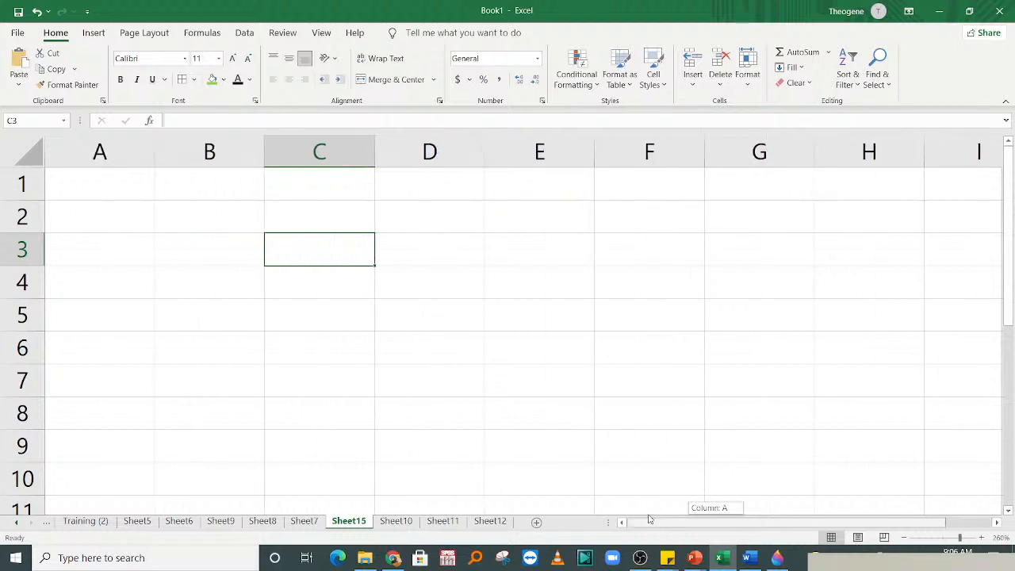
left_click(432, 251)
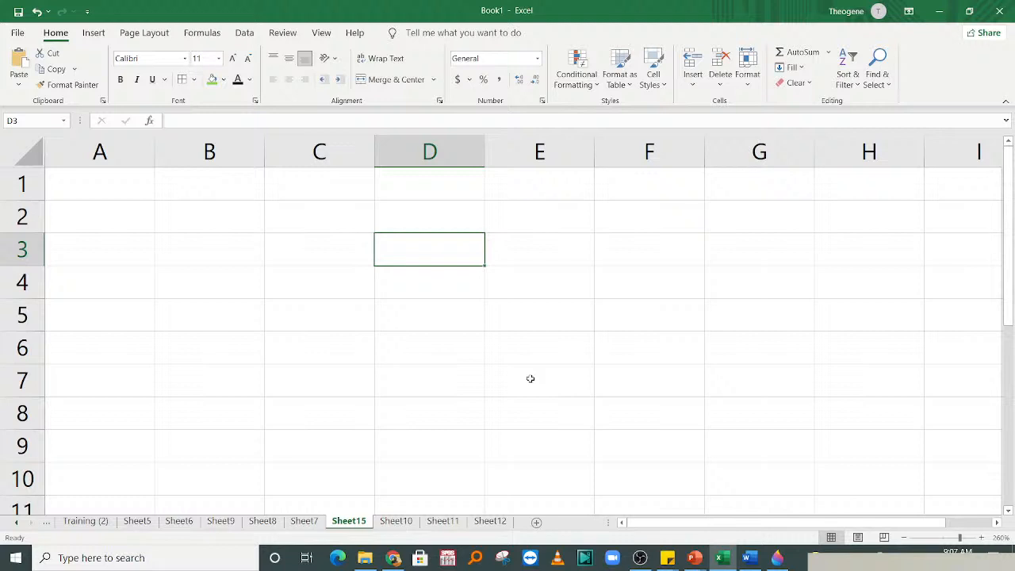
left_click(330, 341)
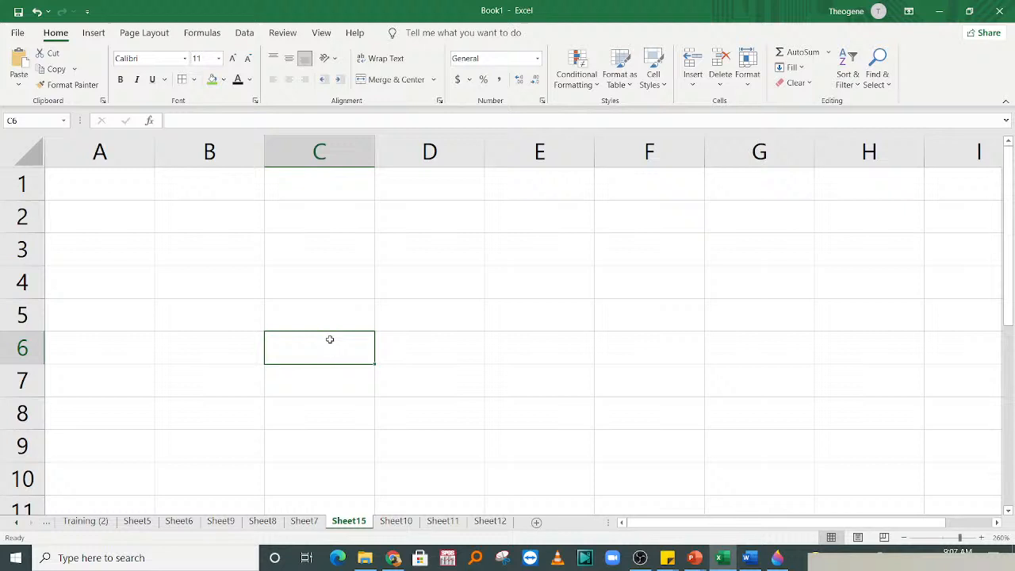
left_click(327, 241)
left_click(429, 250)
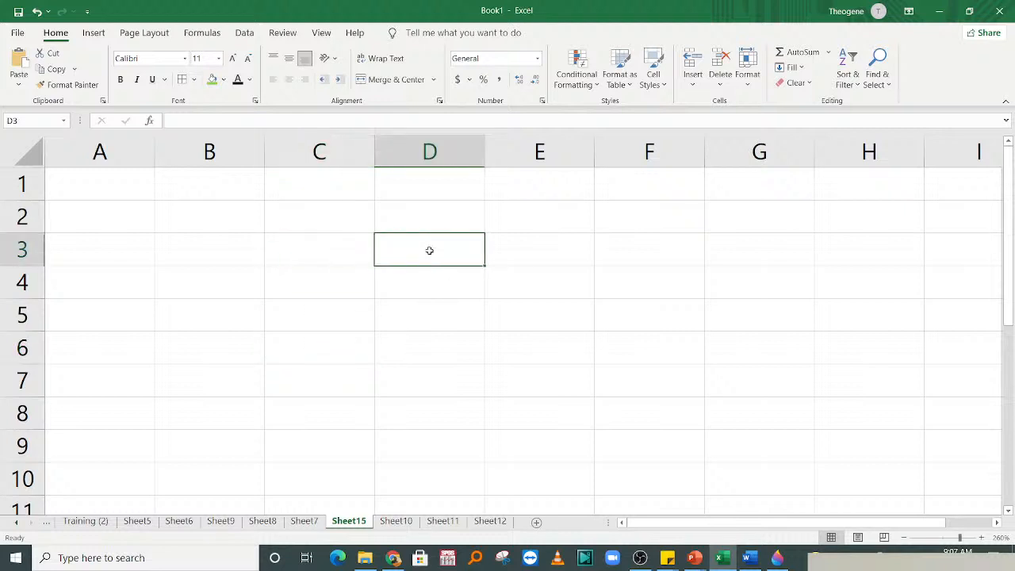
left_click(539, 262)
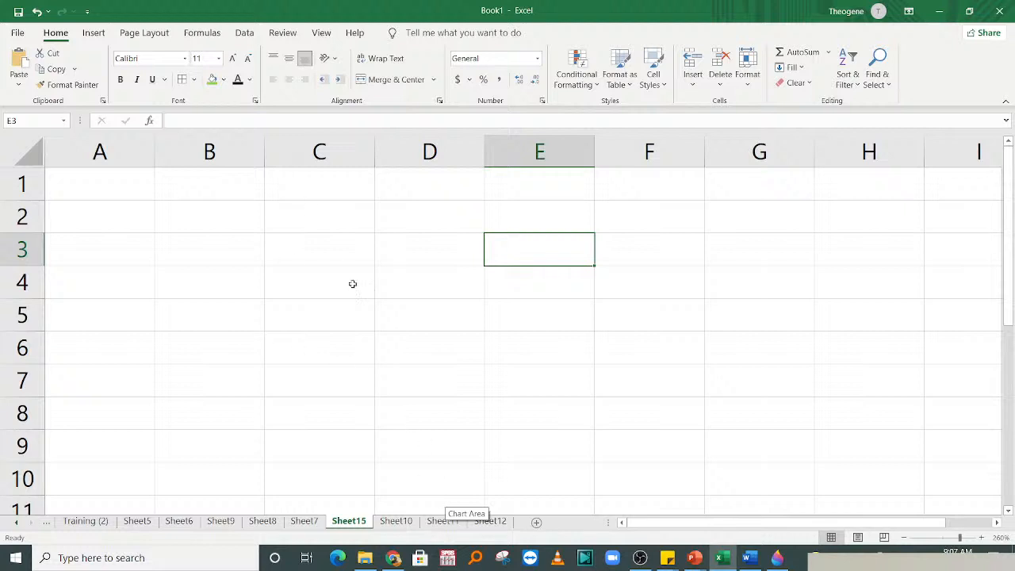
- Enter the column header Amount in cell C2
left_click(328, 230)
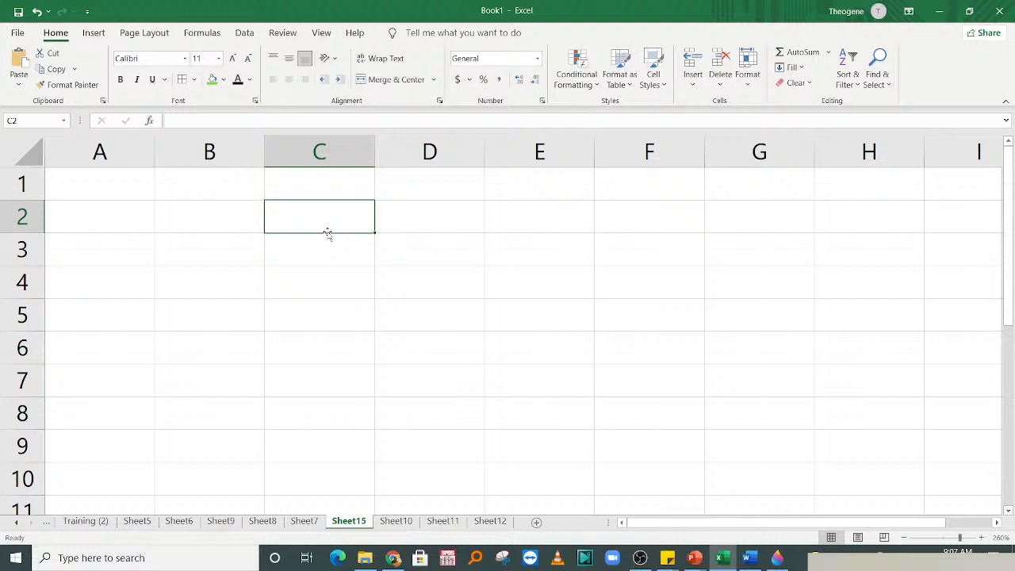
type("Amou nt")
key("BackSpace")
key("BackSpace")
key("BackSpace")
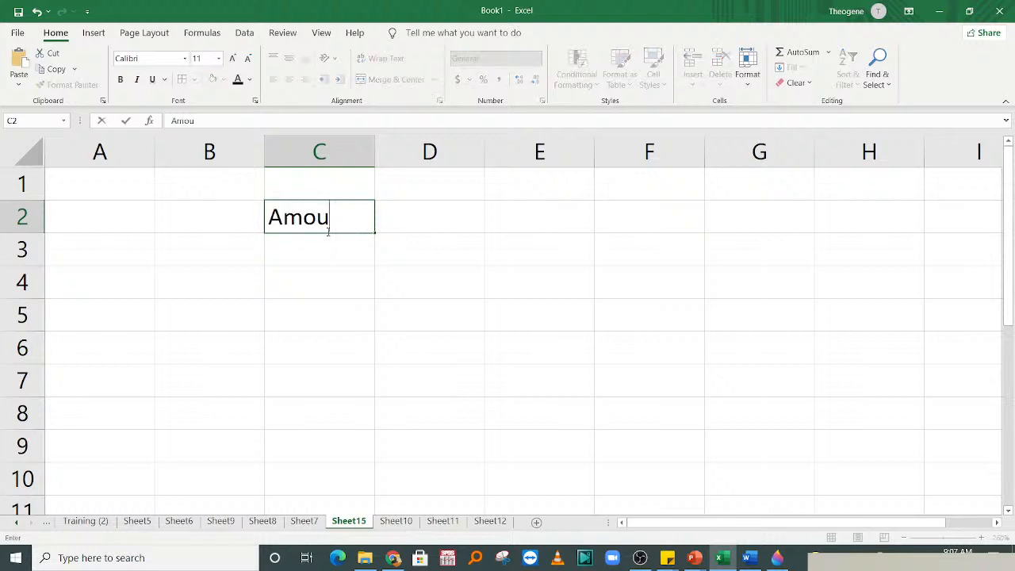
type("nt")
key("Return")
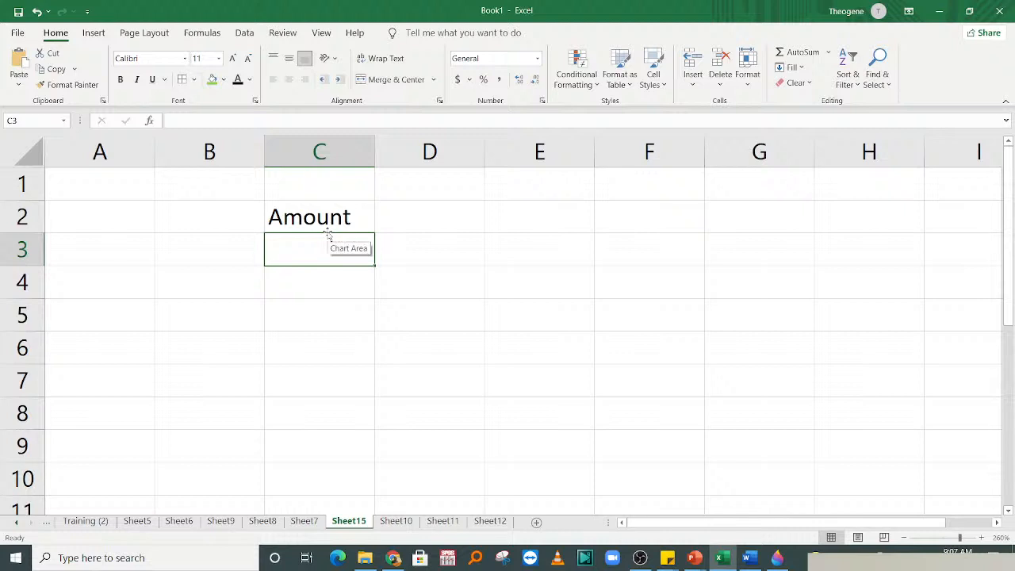
- Enter the amounts 200, 500 and 300 in cells C3 to C5 below the Amount header
type("200")
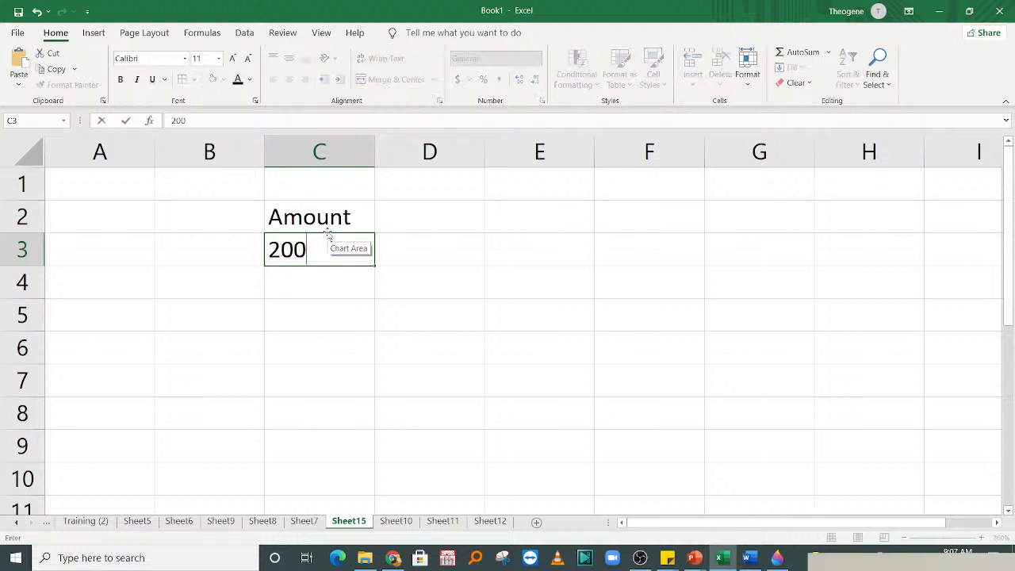
key("Return")
type("500")
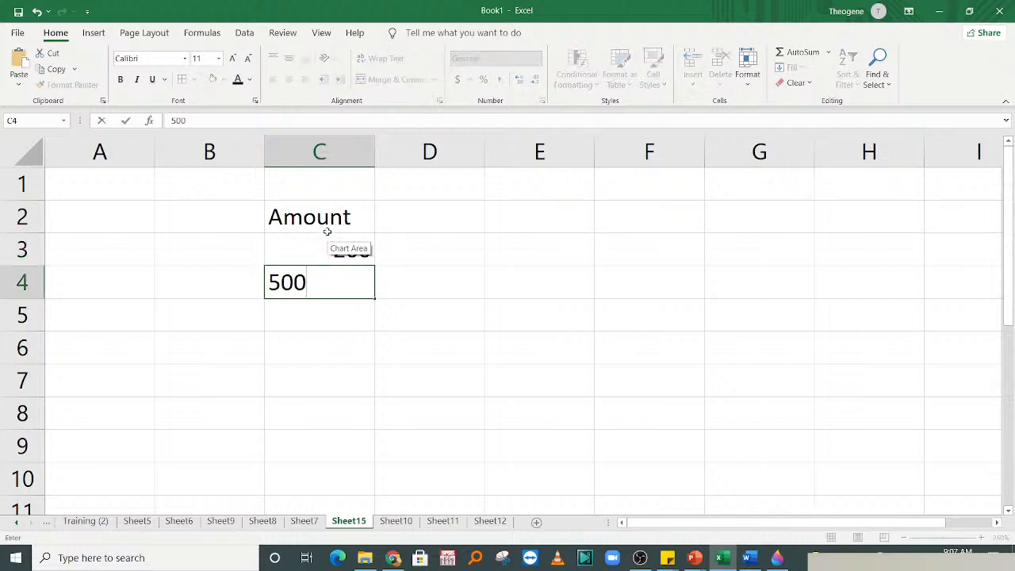
key("Return")
type("300")
key("Return")
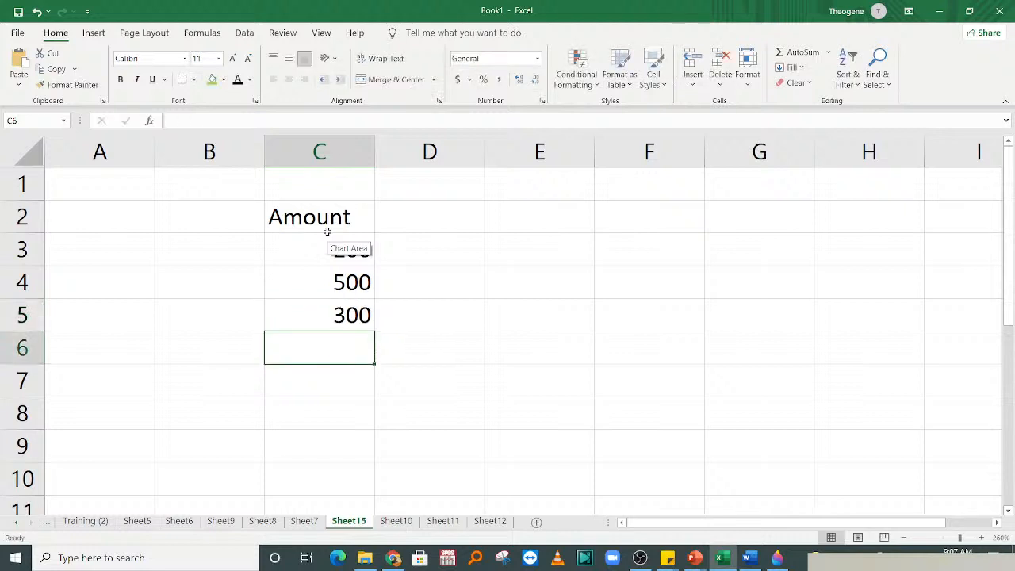
- Total the amounts in C3:C5 with a SUM formula in cell C6
left_click(426, 252)
left_click_drag(306, 259, 326, 326)
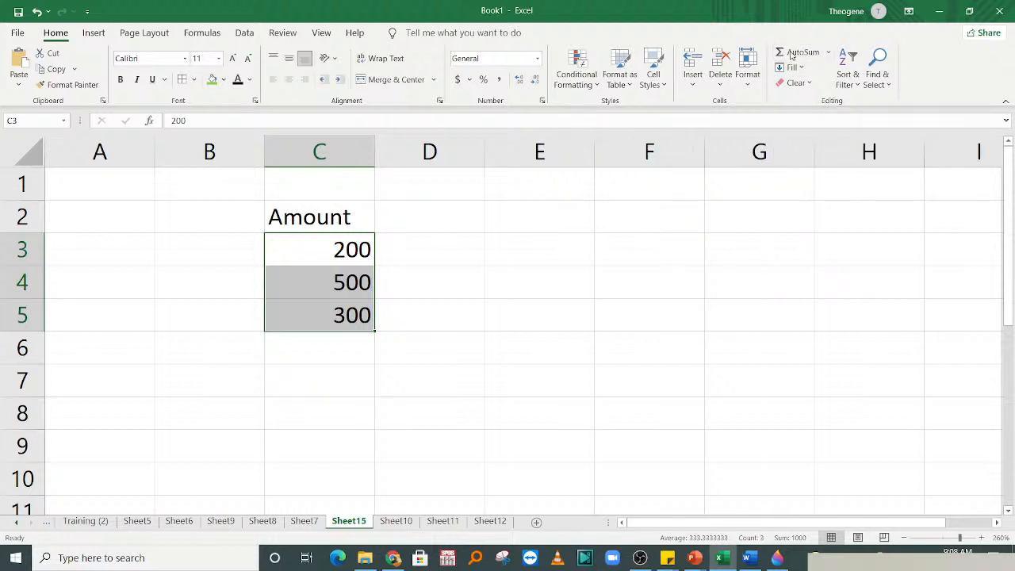
left_click(287, 360)
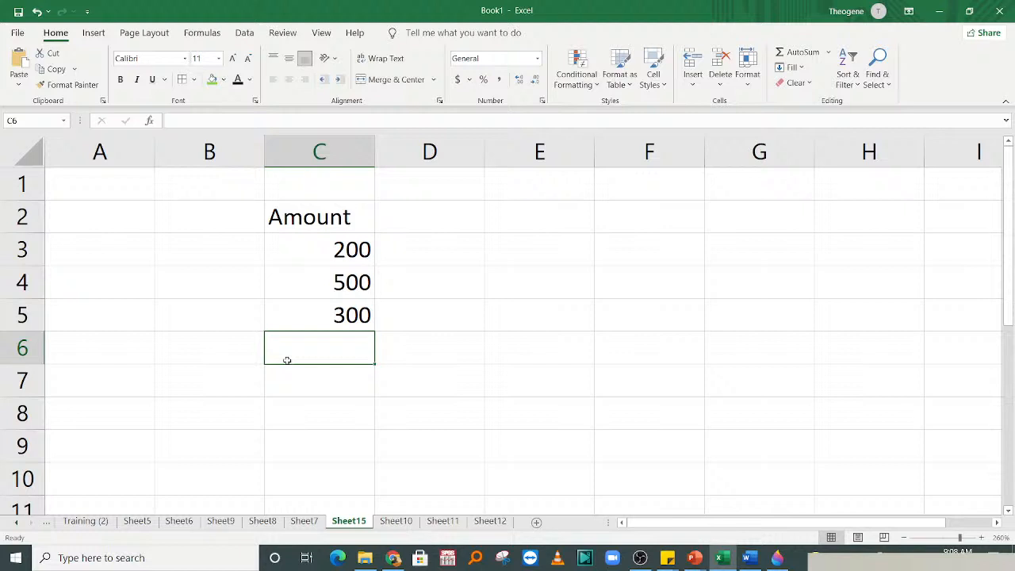
type("=sum")
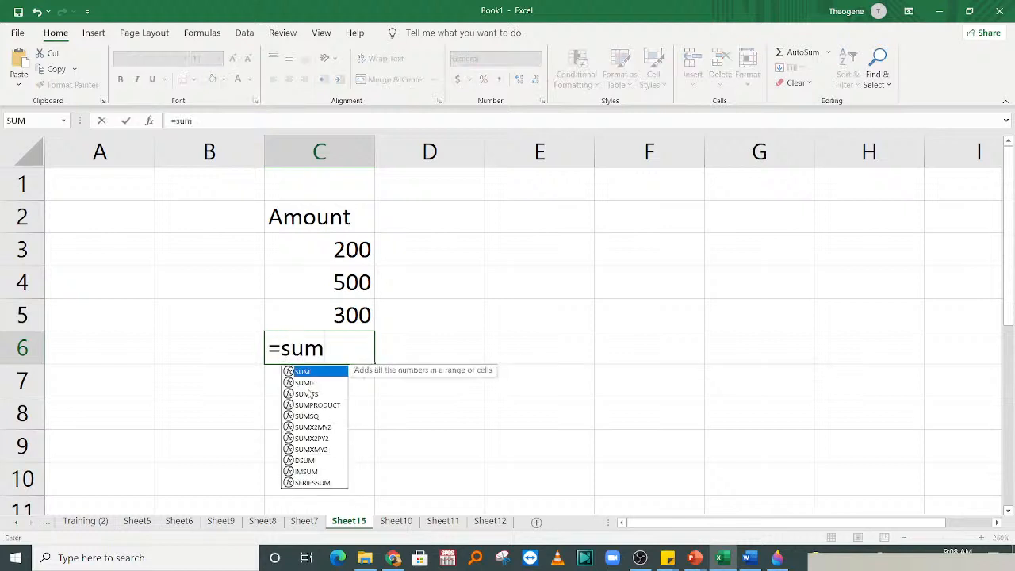
double_click(307, 371)
left_click_drag(306, 245, 302, 305)
type(")")
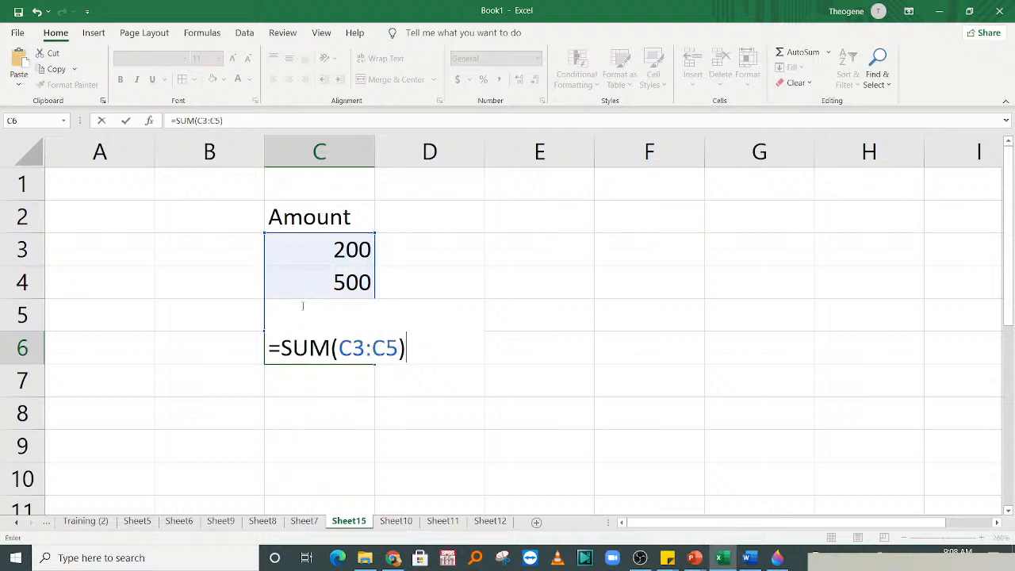
key("Return")
left_click(452, 342)
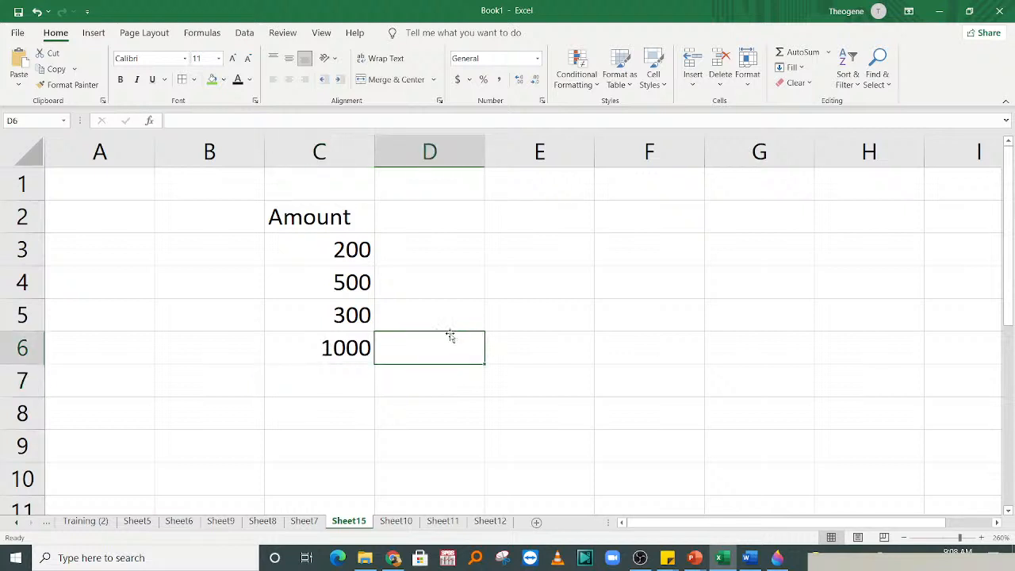
- Delete the SUM formula from cell C6
left_click(356, 345)
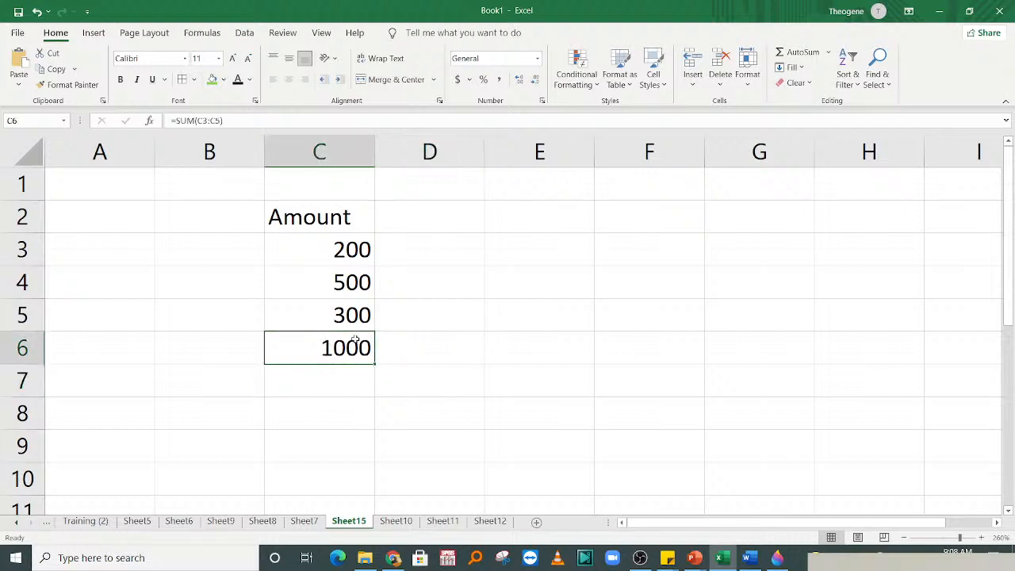
key("Delete")
left_click(518, 356)
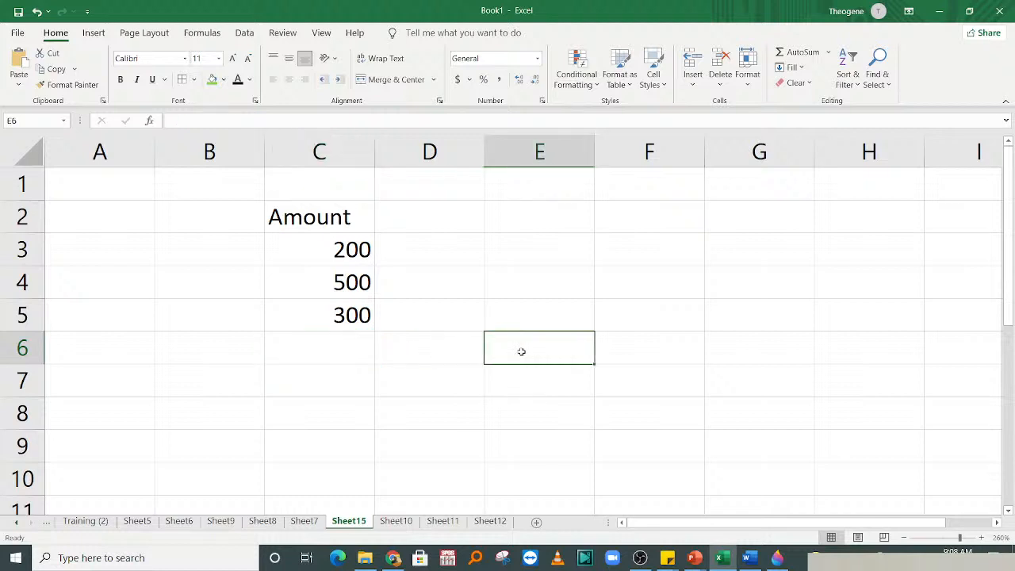
- Select the amounts in C3:C5 and add Minimum and Maximum to the status bar calculations
left_click_drag(316, 243, 333, 310)
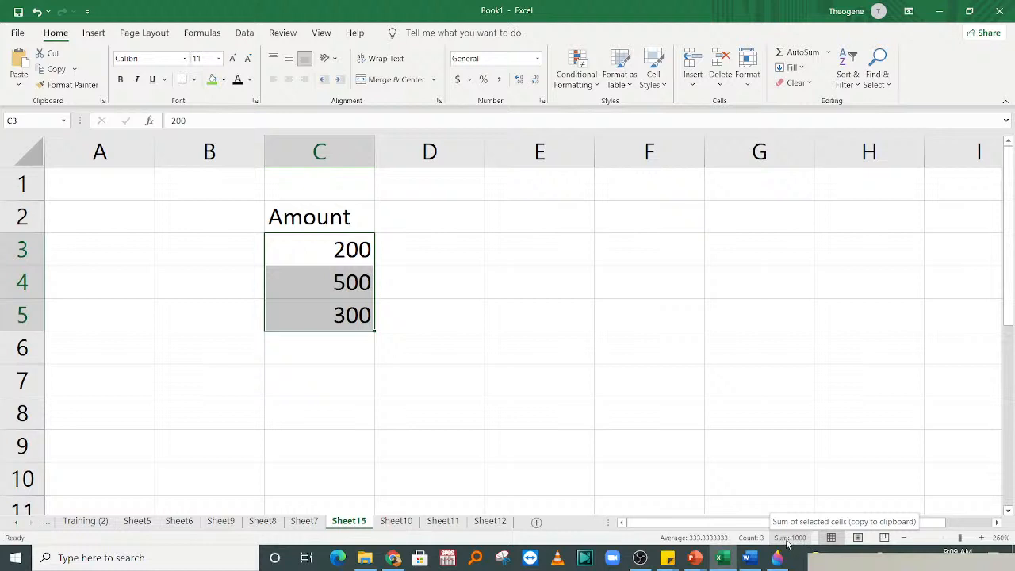
mouse_move(781, 541)
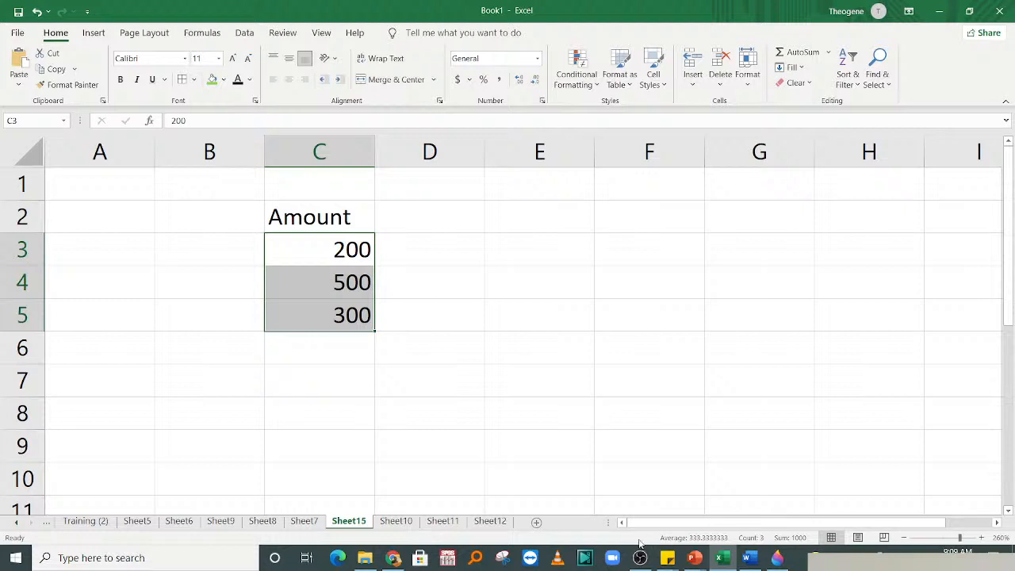
right_click(639, 538)
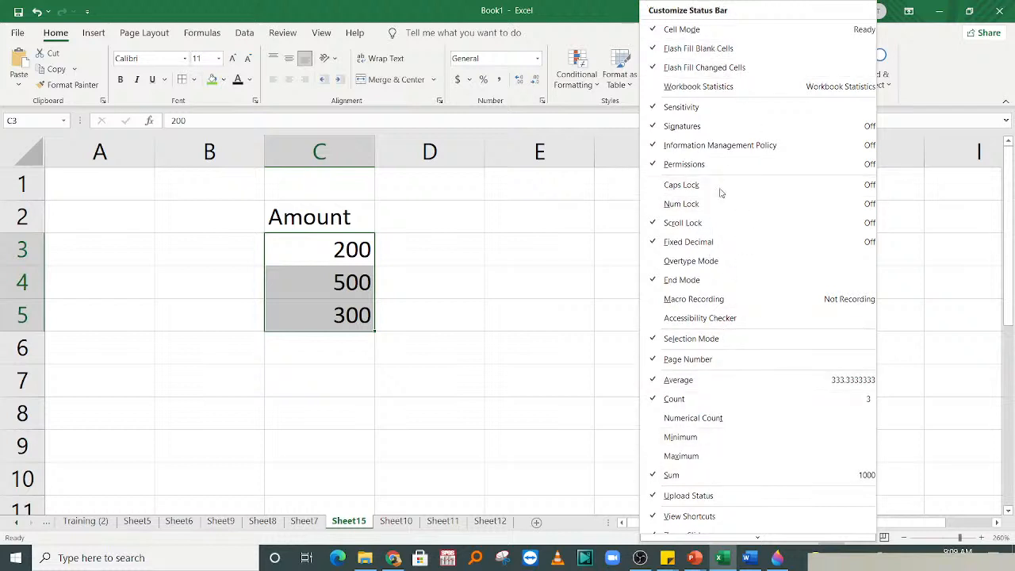
left_click(679, 436)
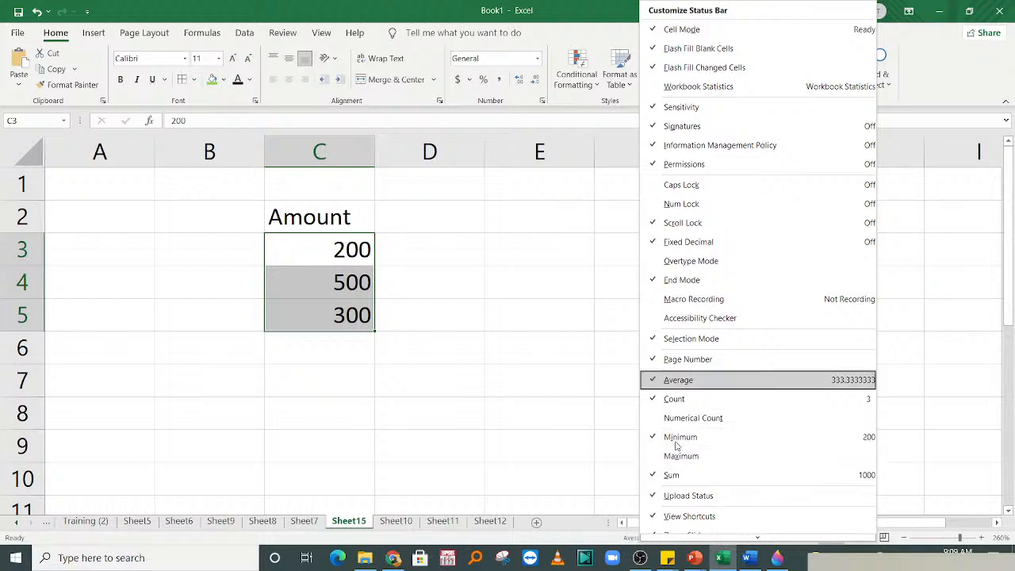
left_click(682, 458)
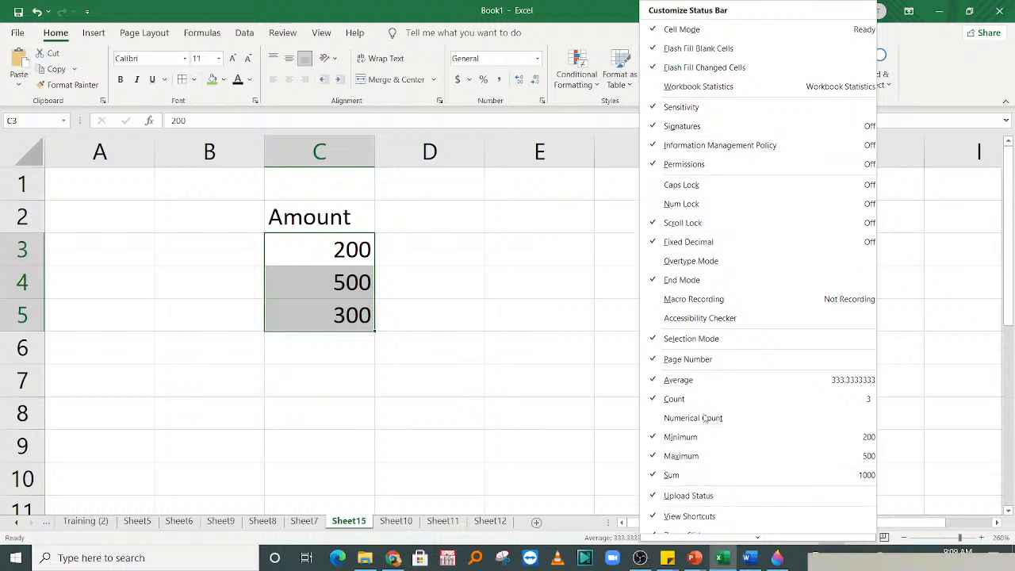
left_click(547, 347)
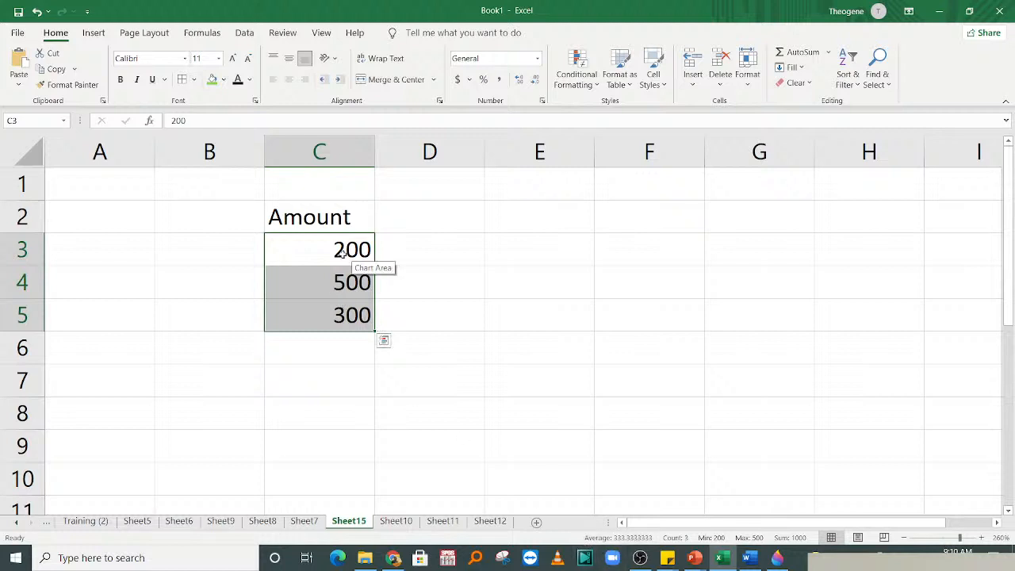
- Reselect the amounts in C3:C5 and check their minimum and maximum on the status bar
left_click(539, 252)
left_click_drag(341, 244, 361, 324)
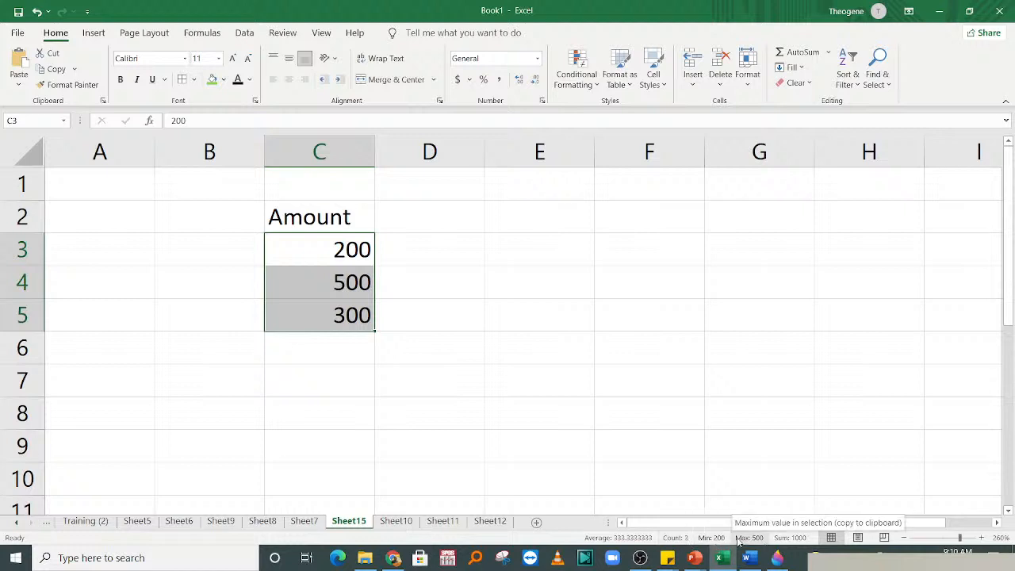
left_click(779, 553)
left_click(726, 558)
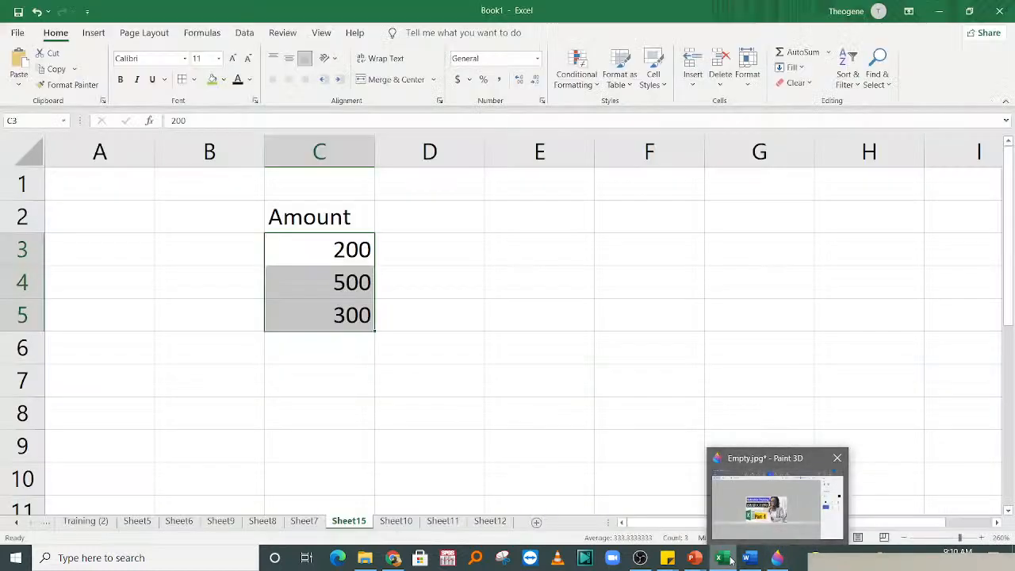
left_click(466, 308)
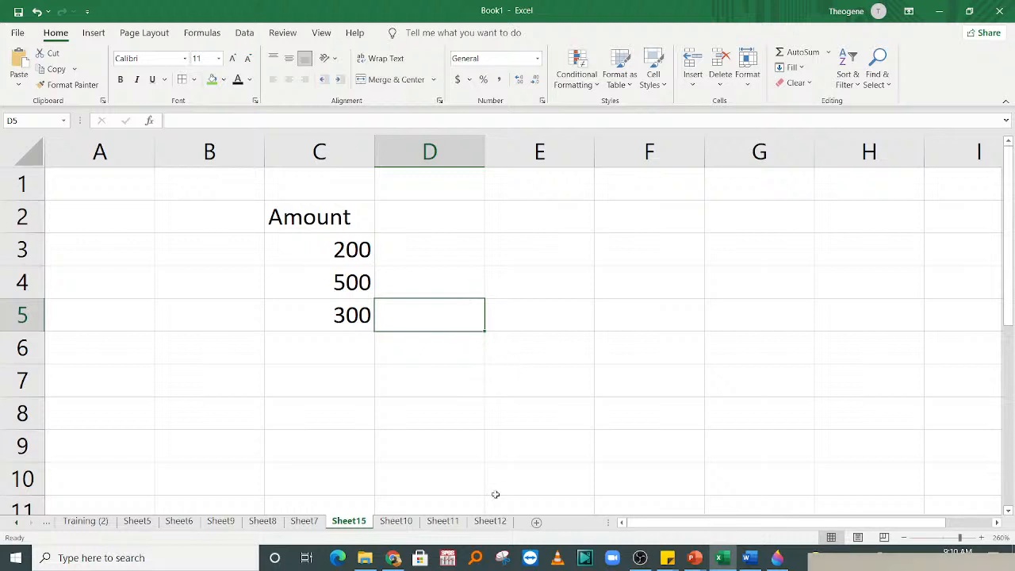
- Add a Names header in D2 with the entries A, B and C in cells D3 to D5
left_click(403, 210)
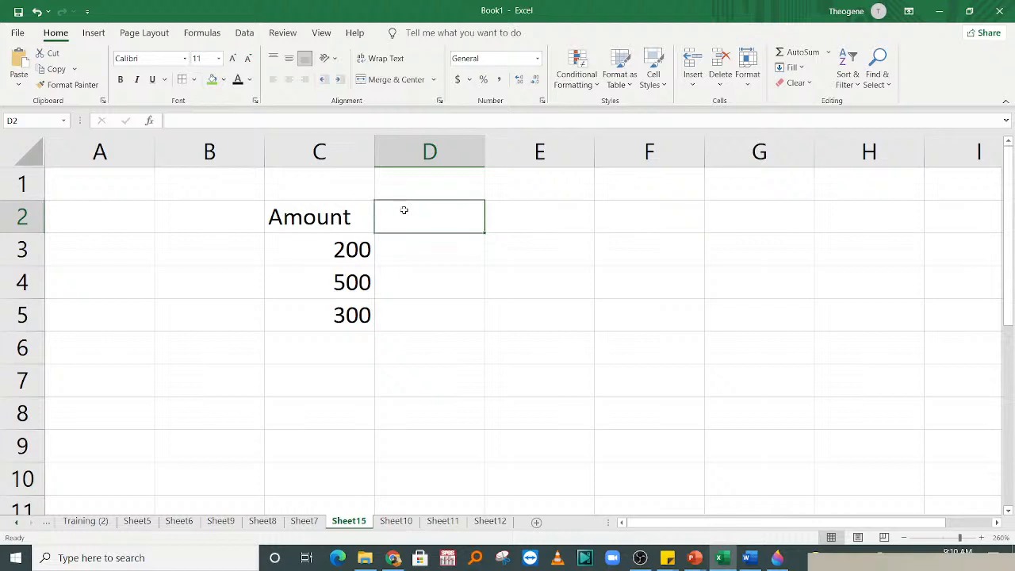
type("Names")
key("Return")
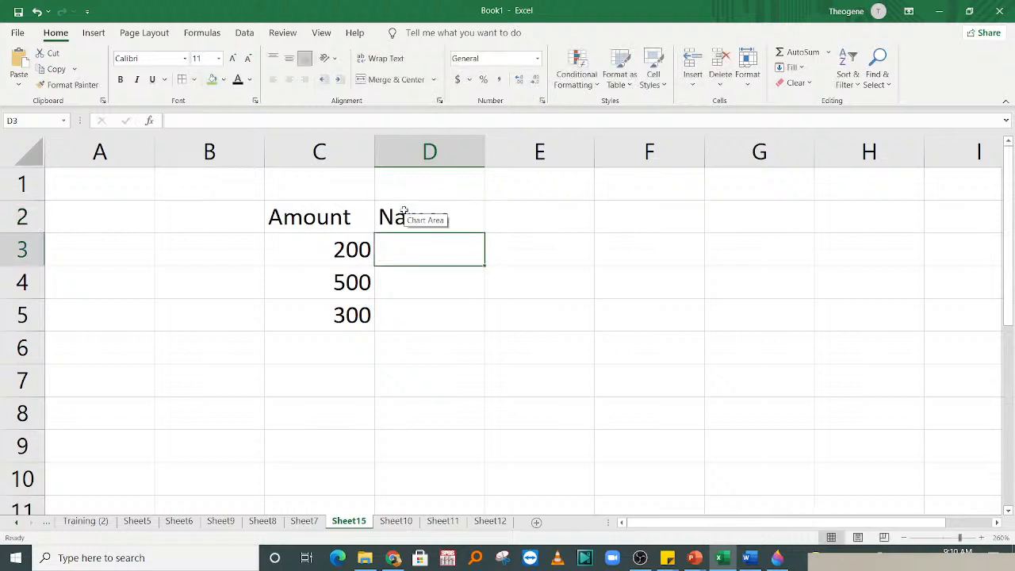
type("A")
key("Return")
type("B")
key("Return")
type("C")
key("Return")
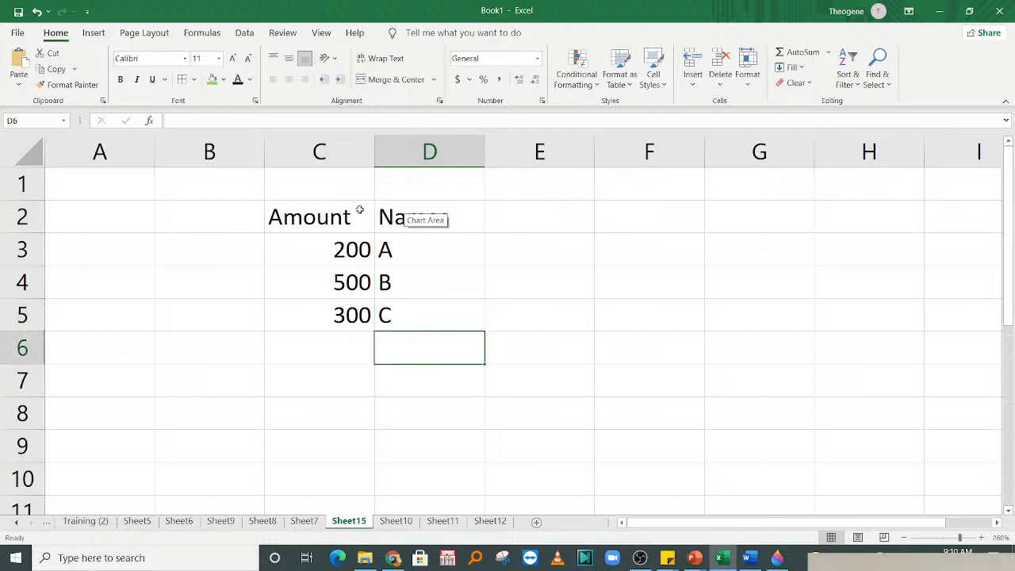
- Enter the formula =COUNT(D3:D5) in cell D6 below the Names entries
left_click(982, 539)
left_click(981, 538)
left_click(981, 538)
left_click(981, 539)
left_click(981, 538)
left_click_drag(487, 269, 500, 351)
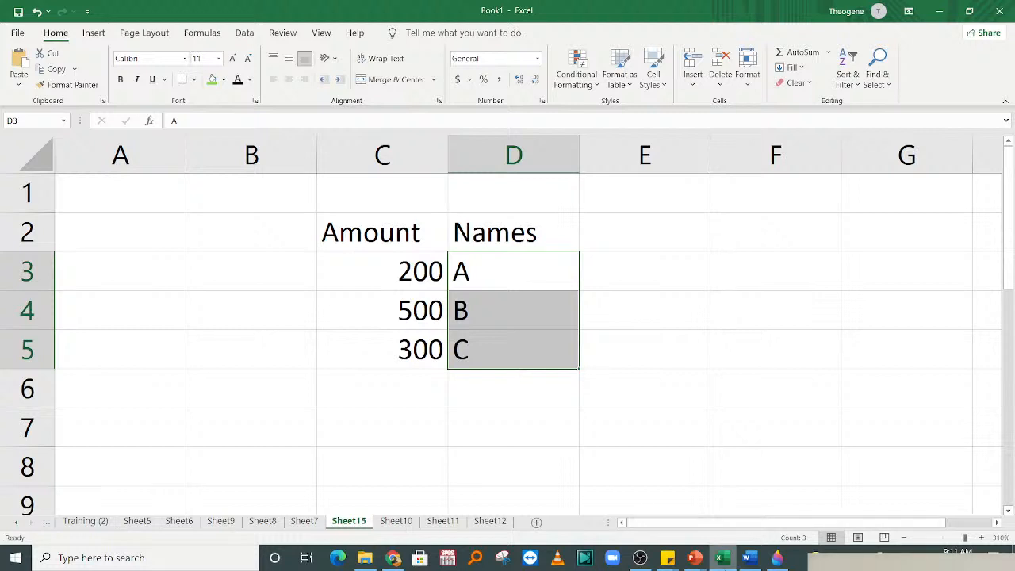
left_click(492, 382)
type("=COUN")
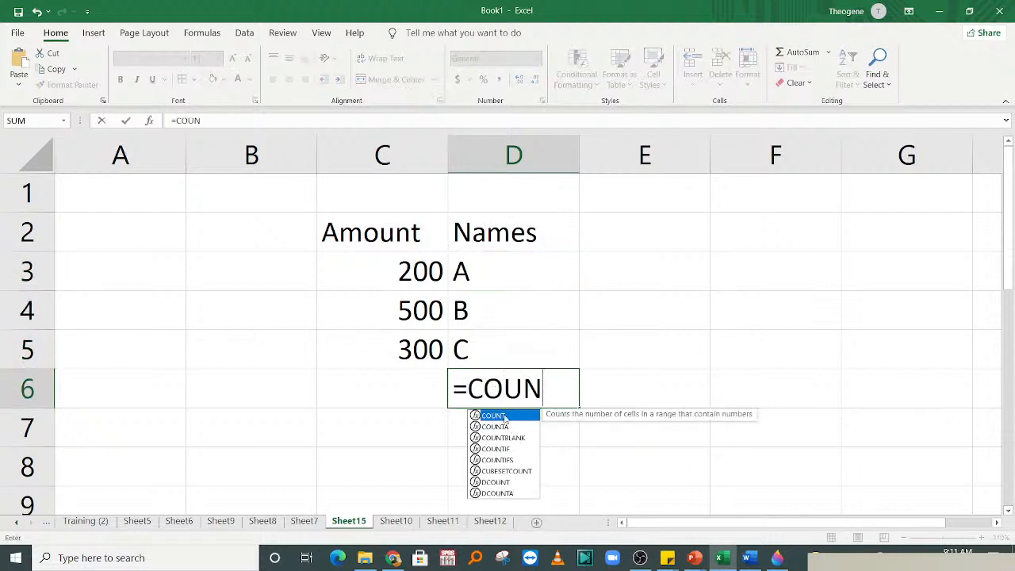
double_click(504, 416)
left_click_drag(464, 273, 478, 352)
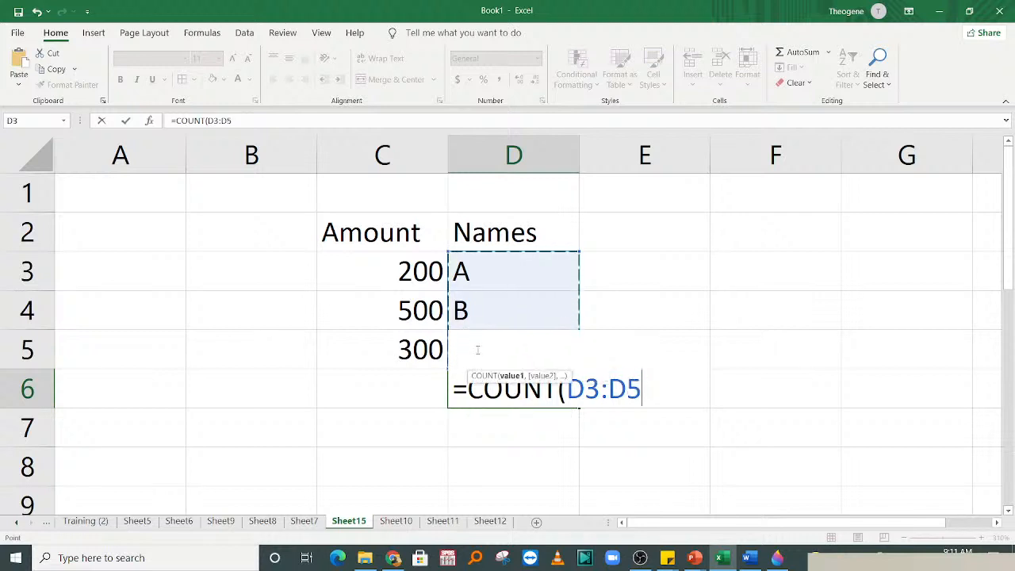
type(")")
key("Return")
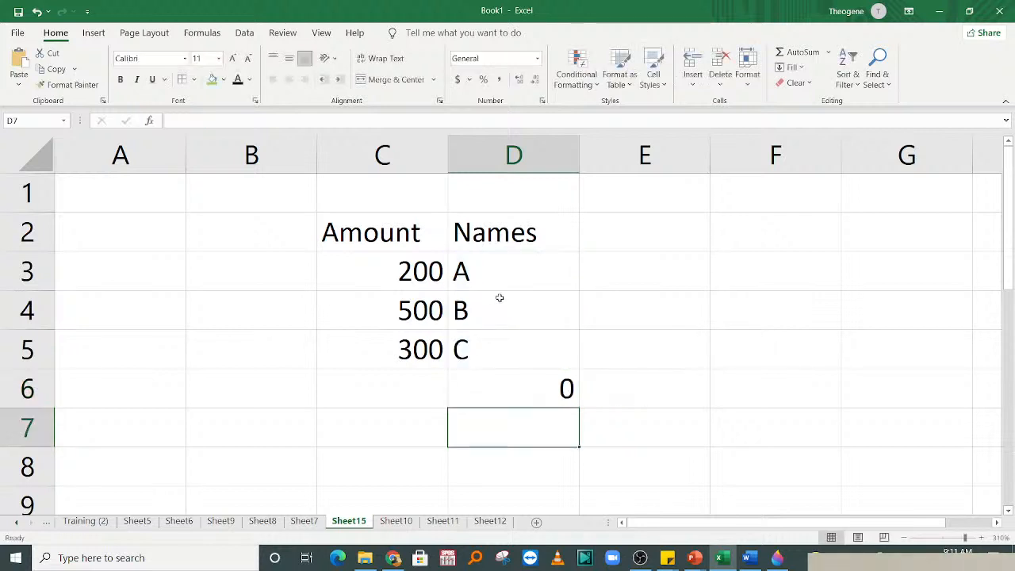
- Change the formula in D6 to =COUNTA(D3:D5) so that it counts the text entries under Names
left_click(532, 390)
double_click(532, 389)
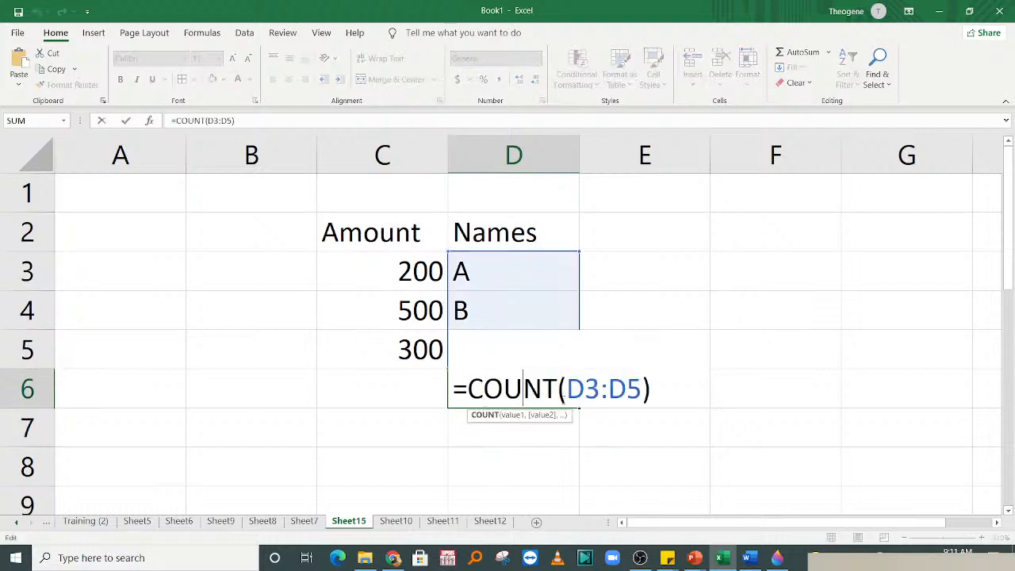
left_click(552, 392)
type("A")
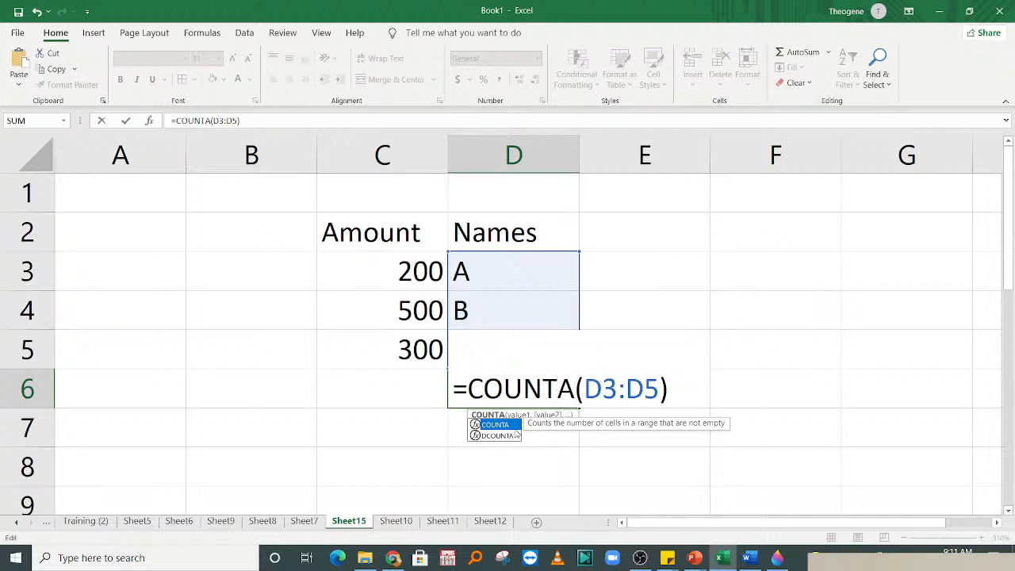
left_click(537, 386)
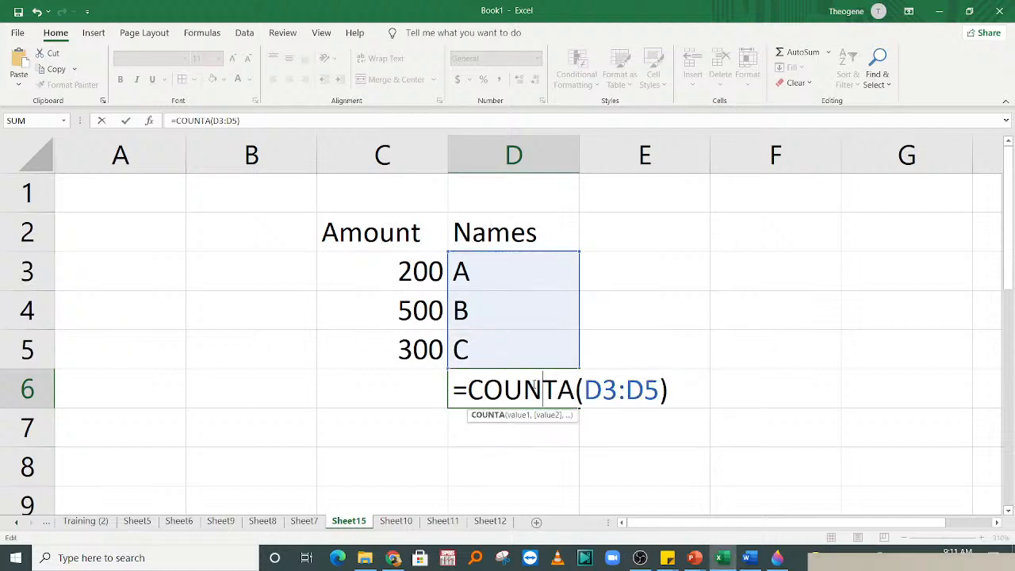
key("Return")
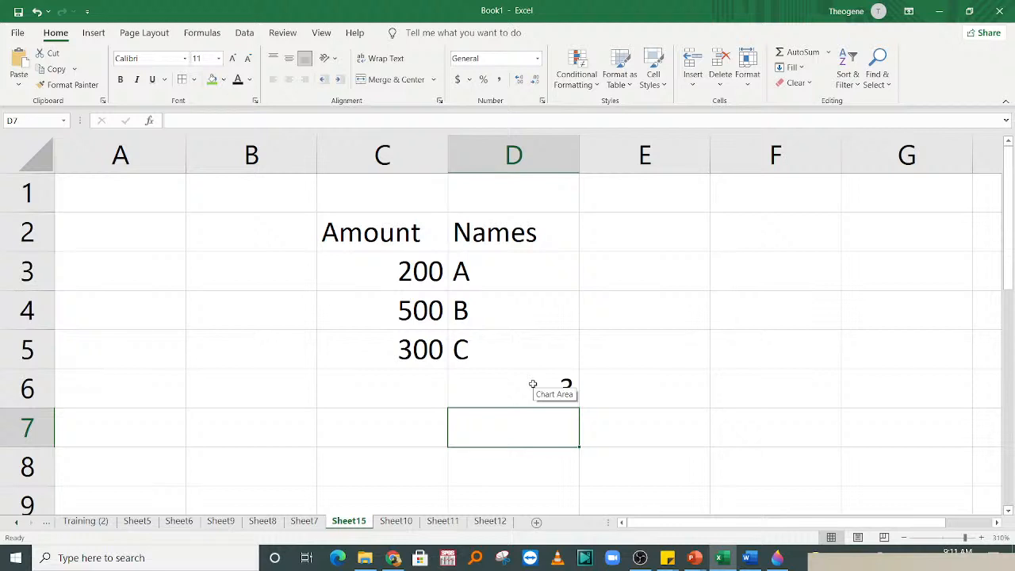
- Review the COUNTA formula in D6 and check the status bar count for the Names entries in D3:D5
left_click(623, 385)
left_click(539, 388)
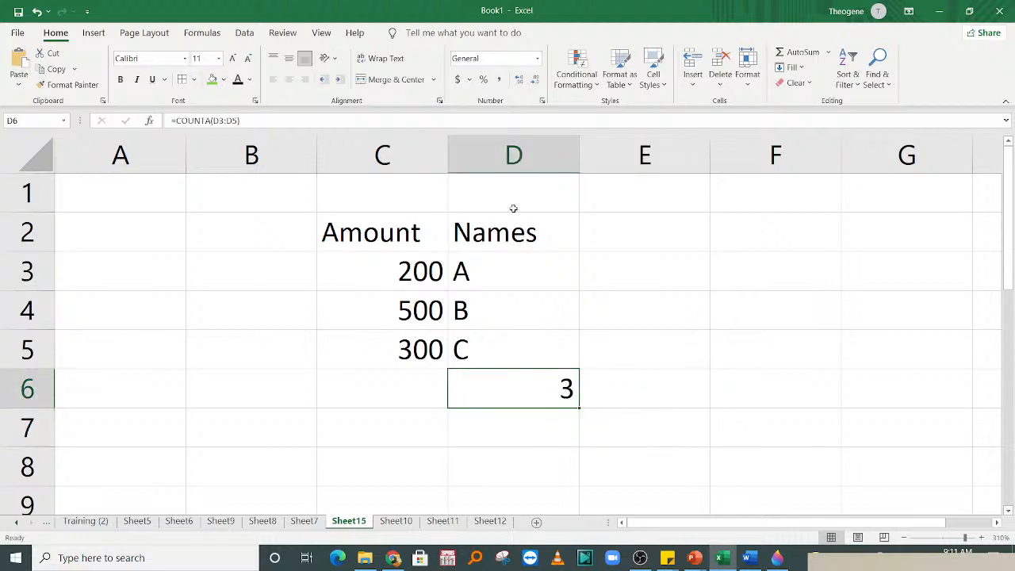
left_click_drag(514, 232, 514, 357)
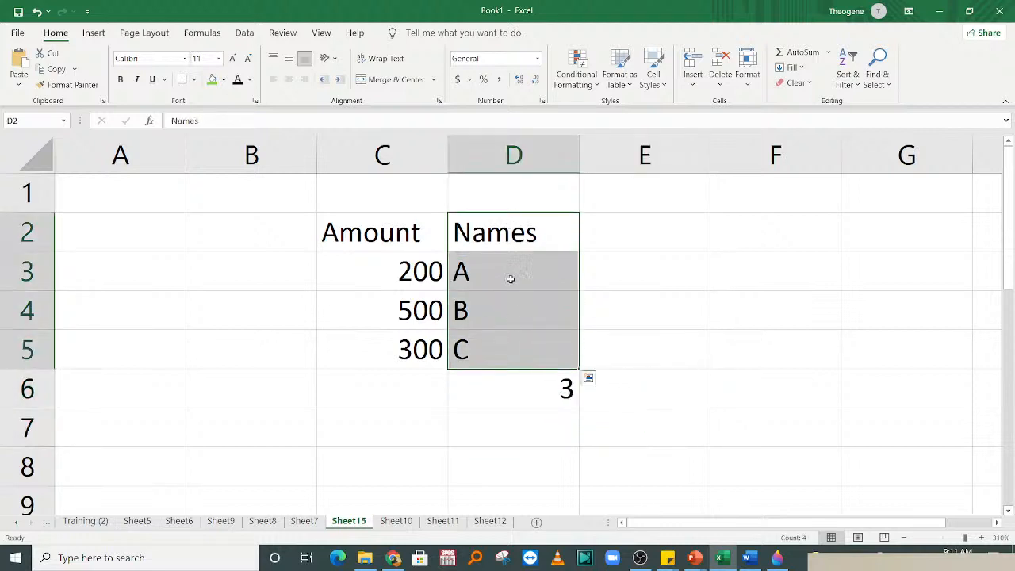
left_click_drag(511, 278, 514, 356)
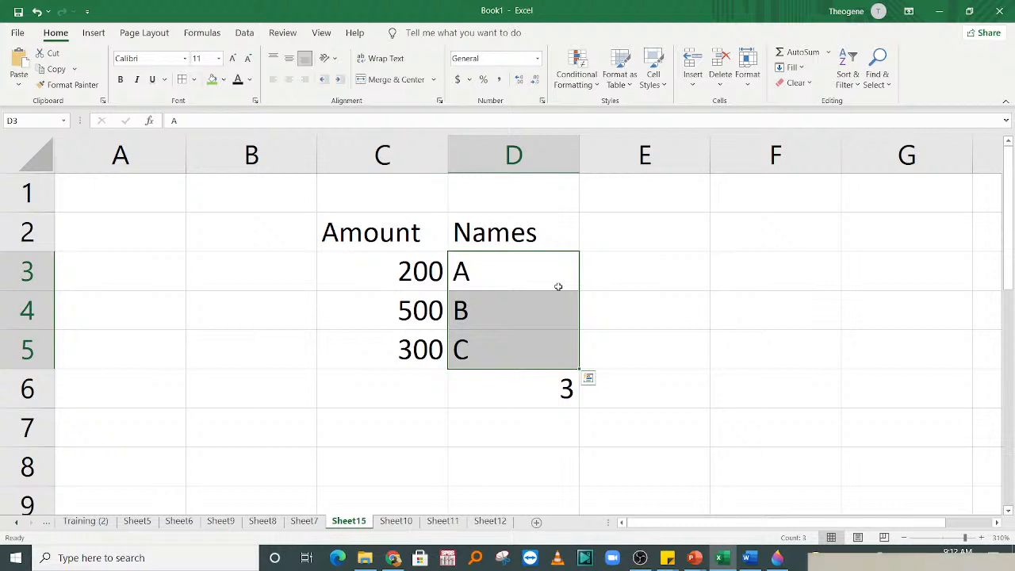
- Enter the formula =COUNT(C3:C5) in cell C6 below the amounts
left_click(401, 401)
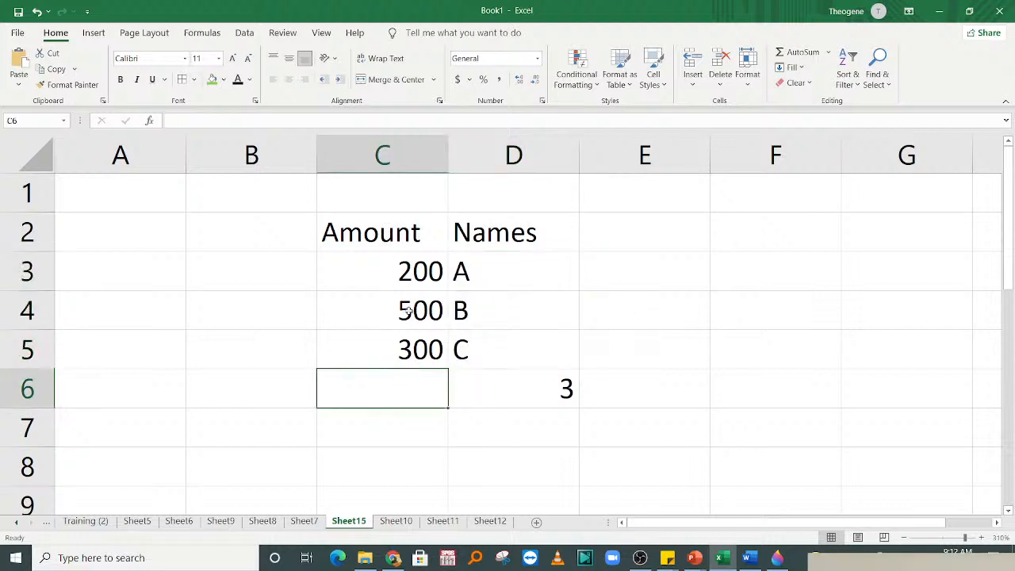
left_click_drag(391, 270, 418, 354)
left_click(407, 390)
type("=")
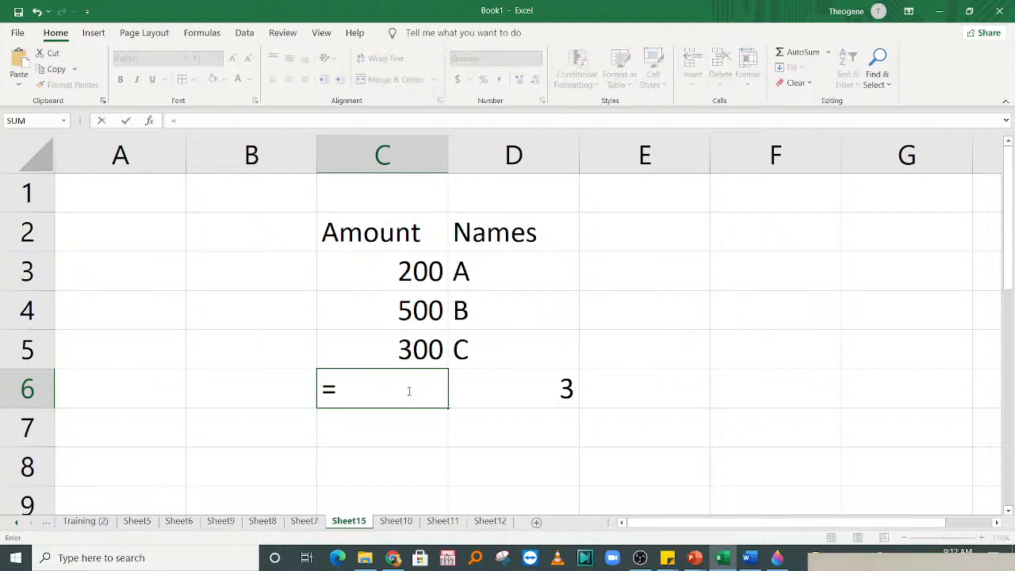
type("COUN")
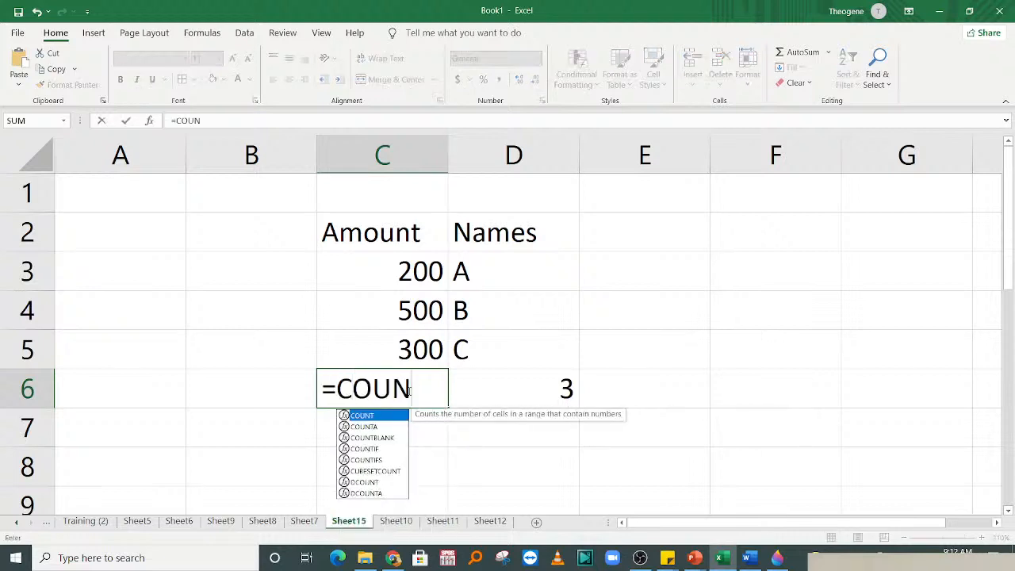
double_click(361, 418)
left_click_drag(366, 271, 379, 347)
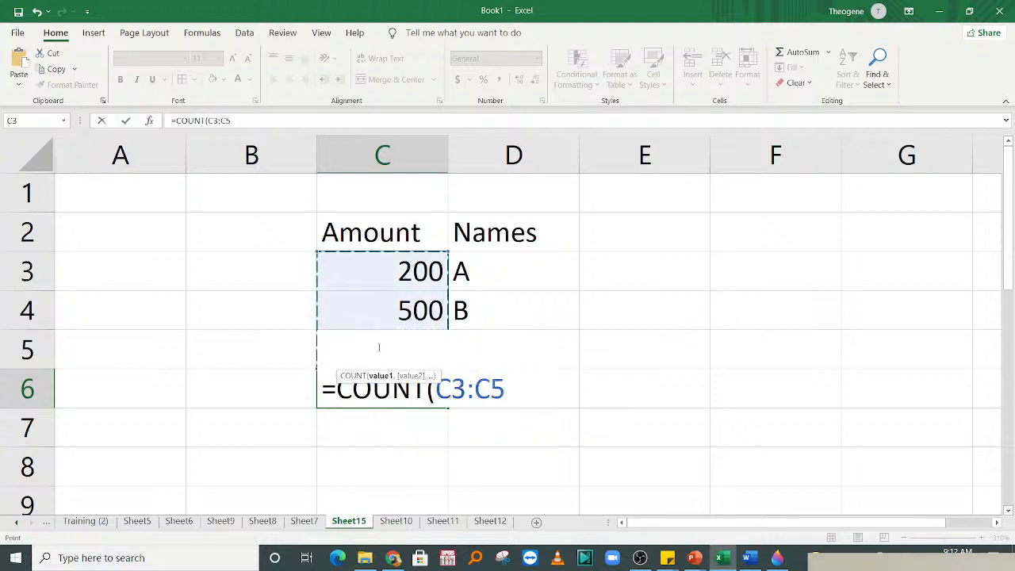
type(")")
key("Return")
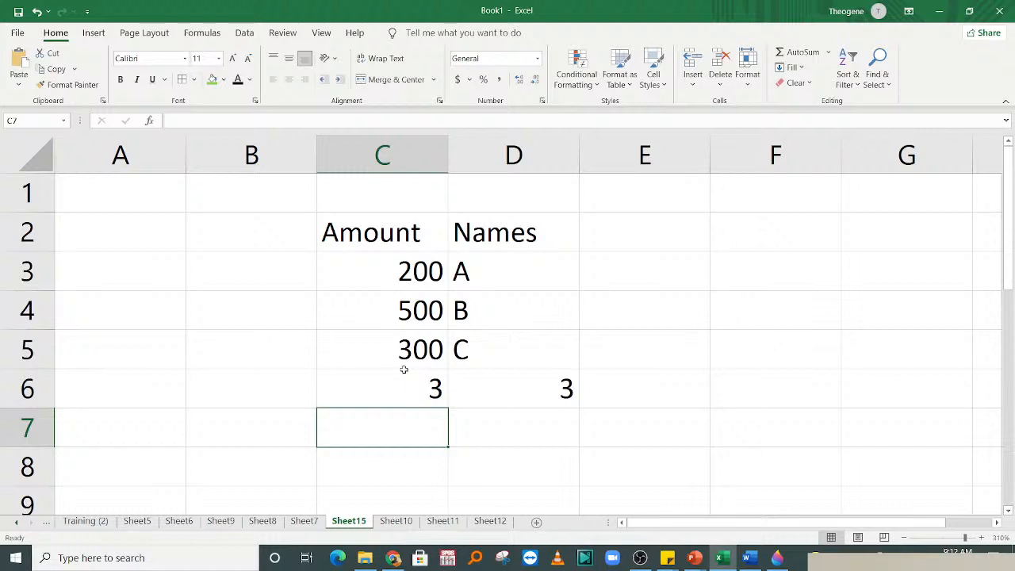
- Compare the COUNT formula in C6 with the COUNTA formula in D6 and examine the Amount and Names columns they cover
left_click(368, 387)
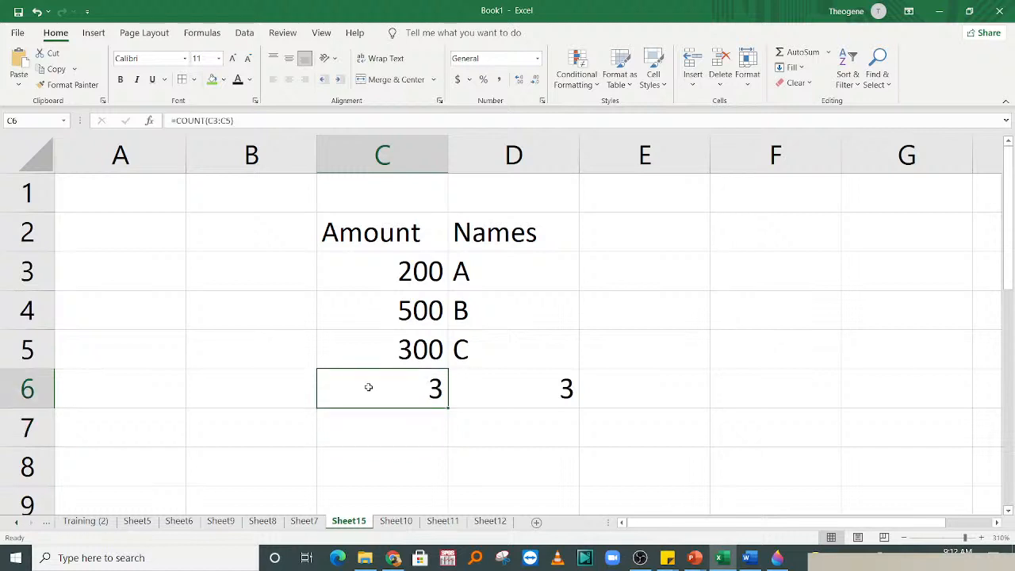
left_click(504, 394)
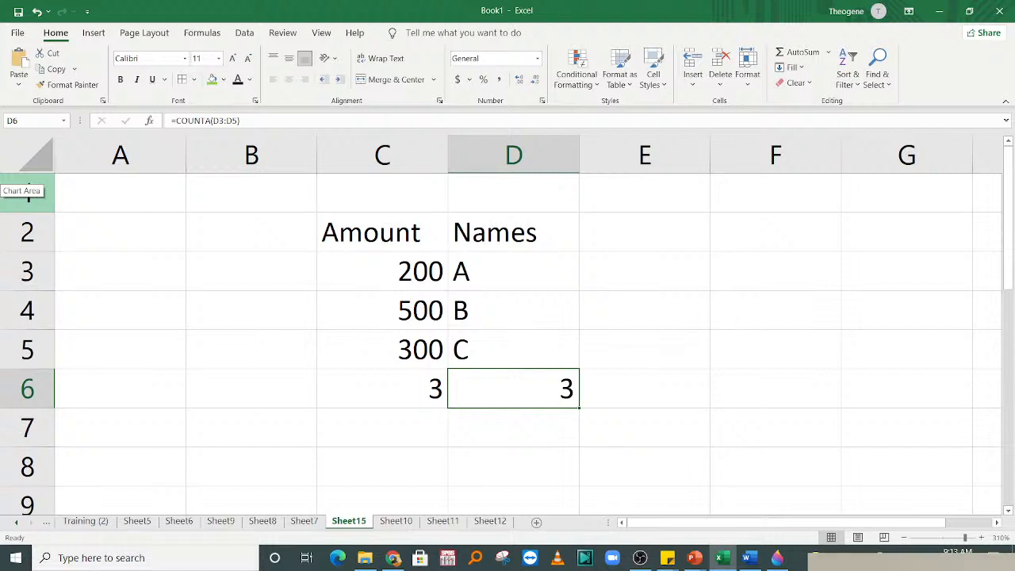
left_click(369, 390)
left_click(378, 226)
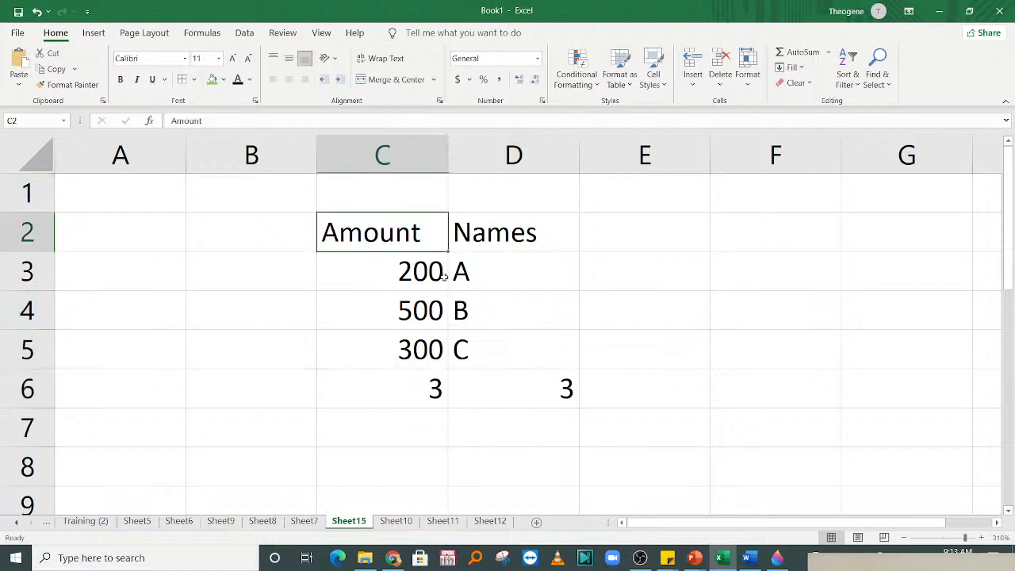
left_click(487, 231)
left_click_drag(406, 271, 412, 387)
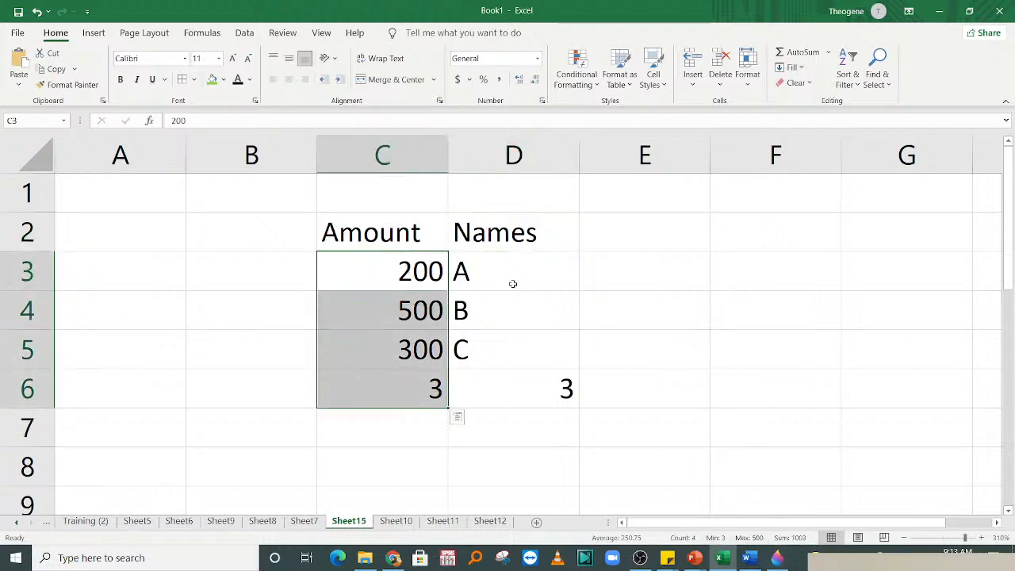
left_click(486, 276)
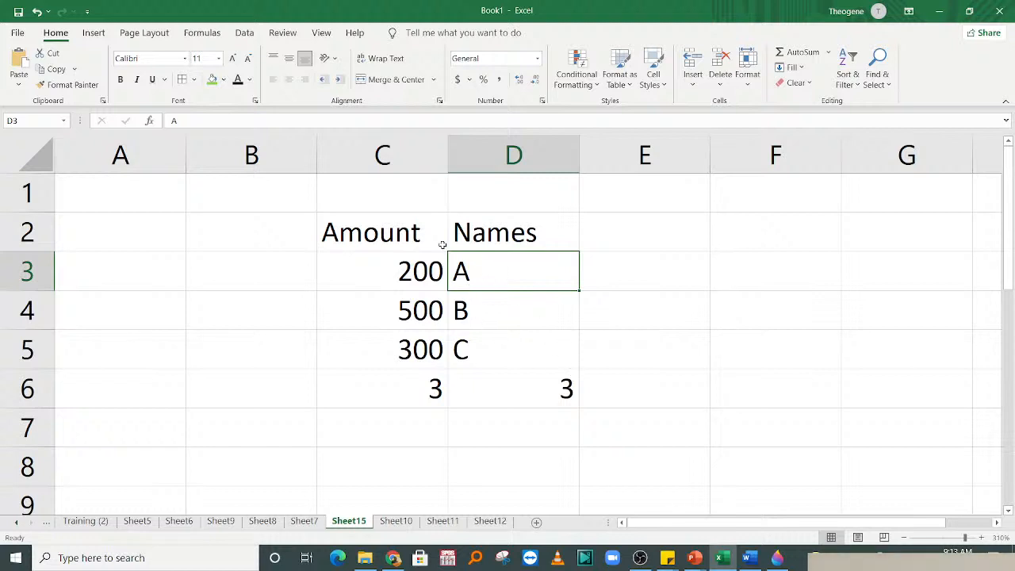
left_click_drag(399, 239, 546, 409)
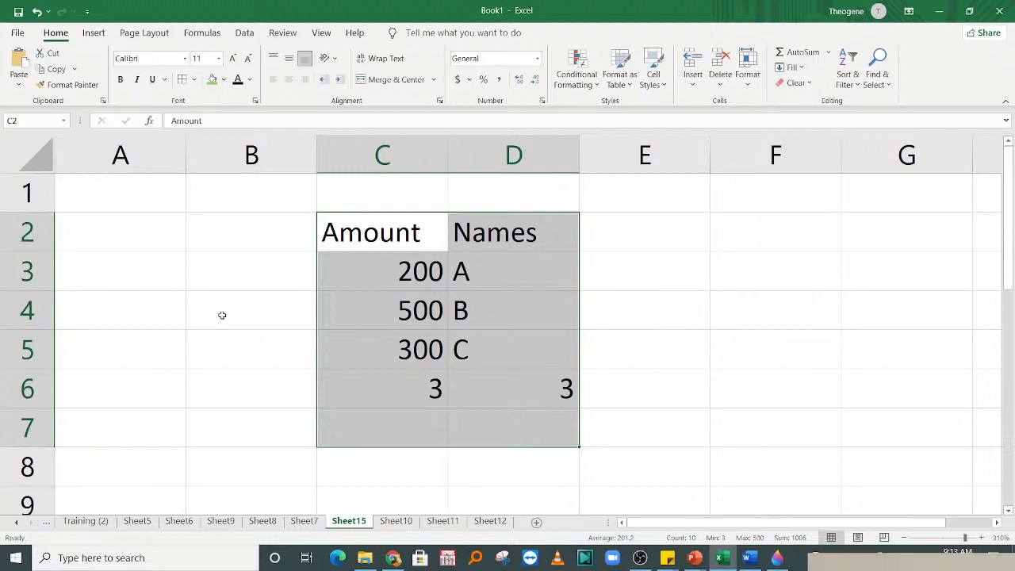
left_click(211, 243)
left_click(613, 247)
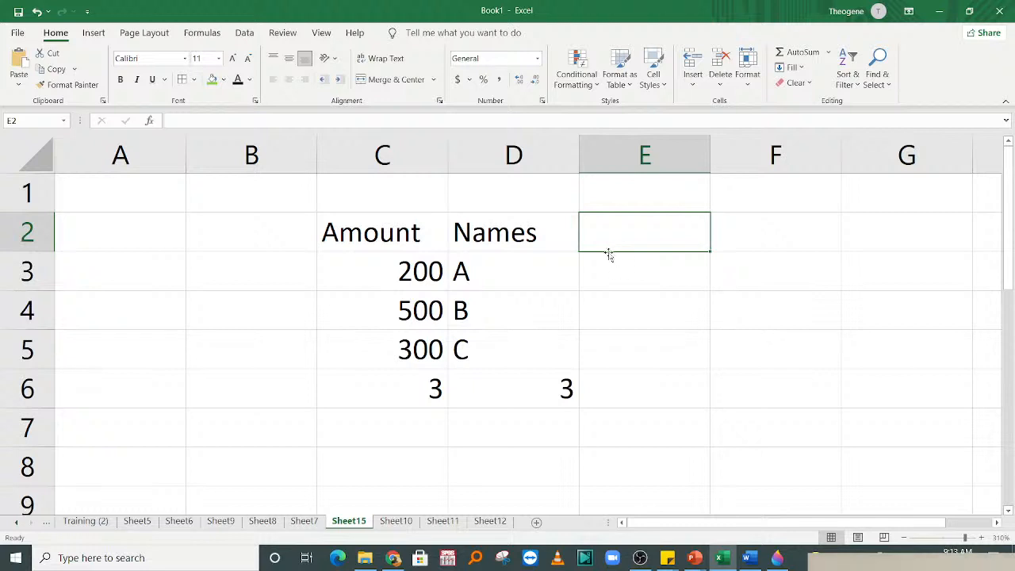
- Replace the single letters in D3:D5 with three first names, each starting with a capital letter
left_click(534, 282)
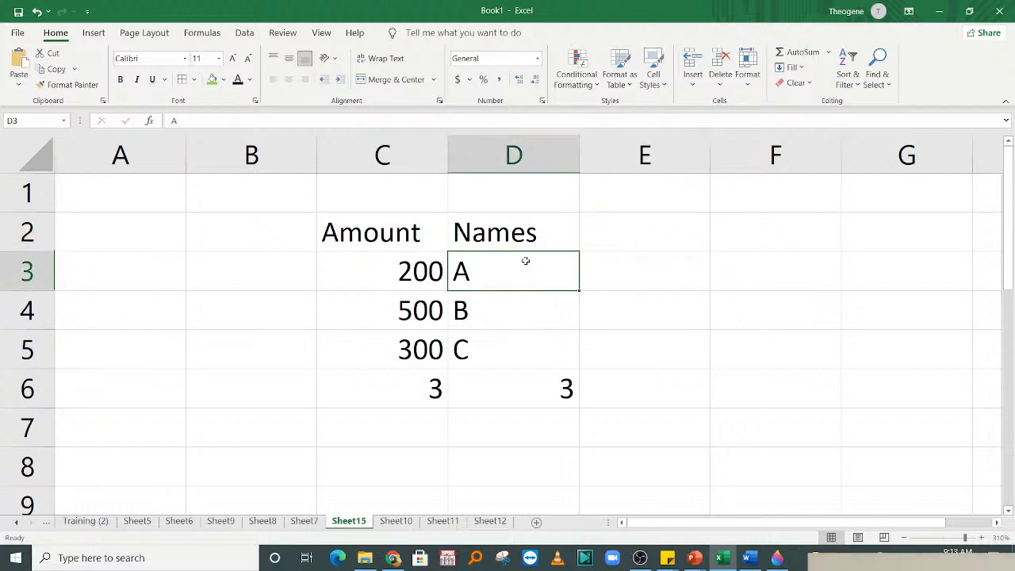
double_click(523, 270)
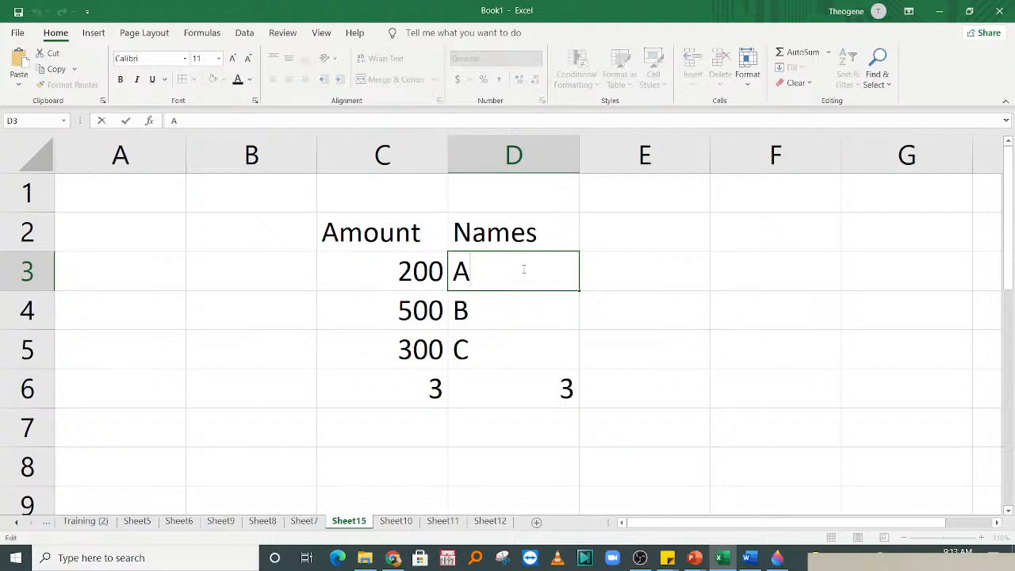
type("mina")
double_click(480, 312)
type("ER")
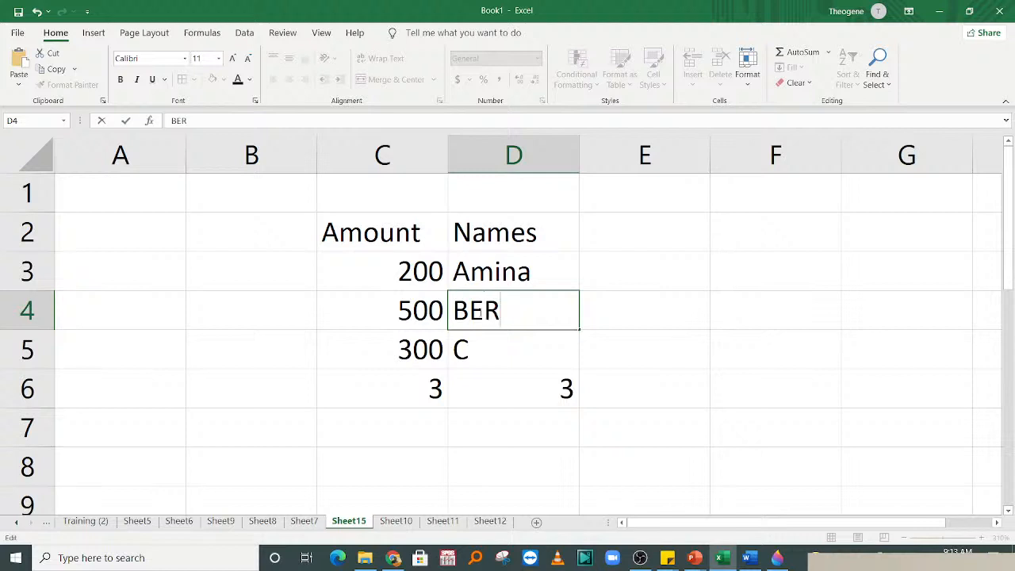
key("BackSpace")
key("BackSpace")
type("arnabe")
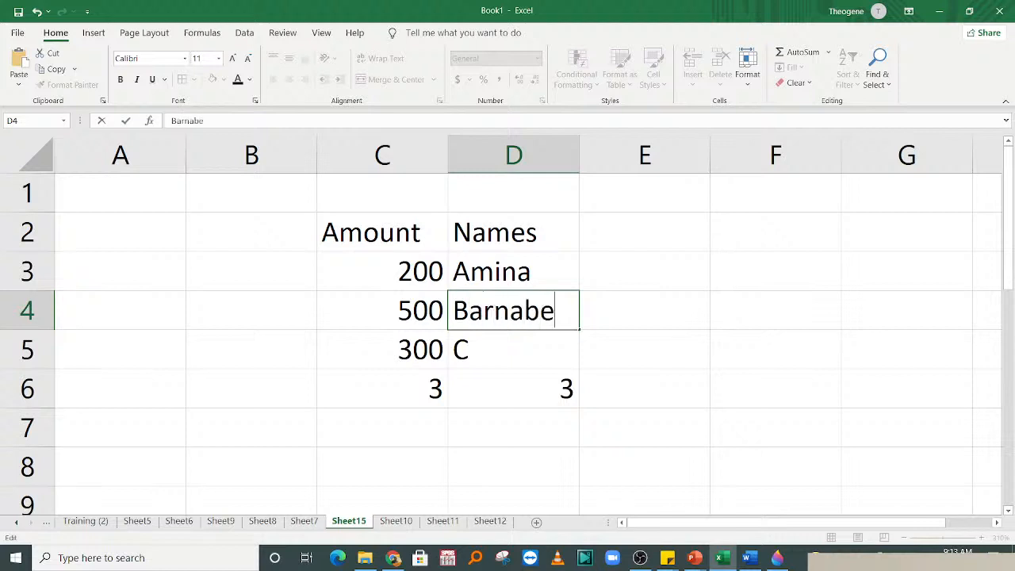
left_click(510, 350)
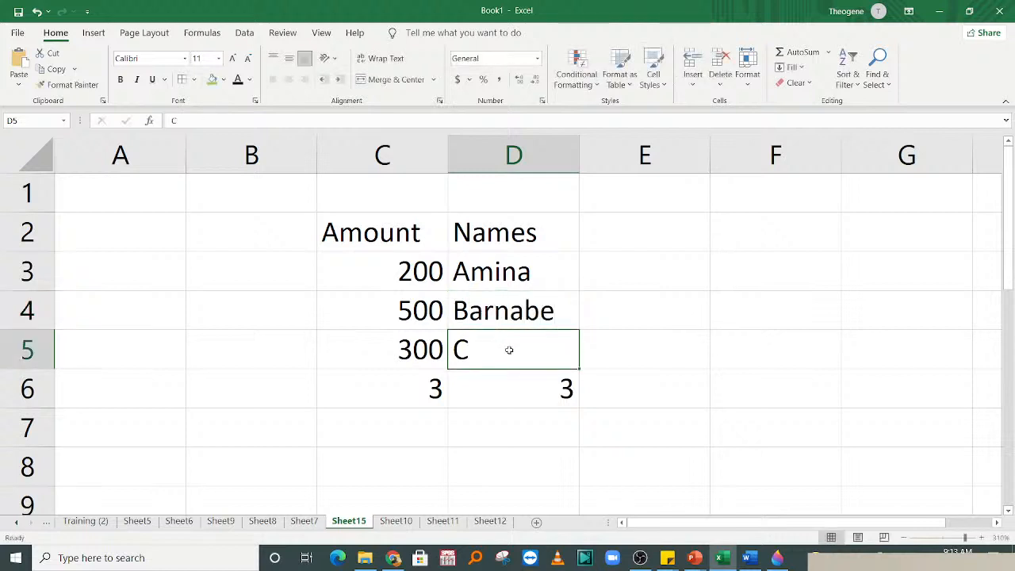
type("Fils")
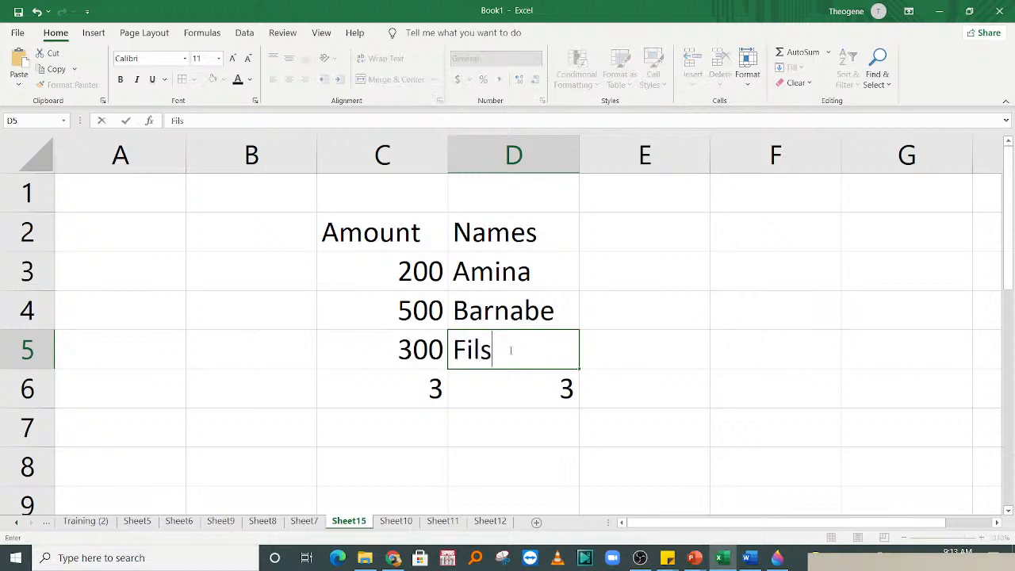
left_click(531, 391)
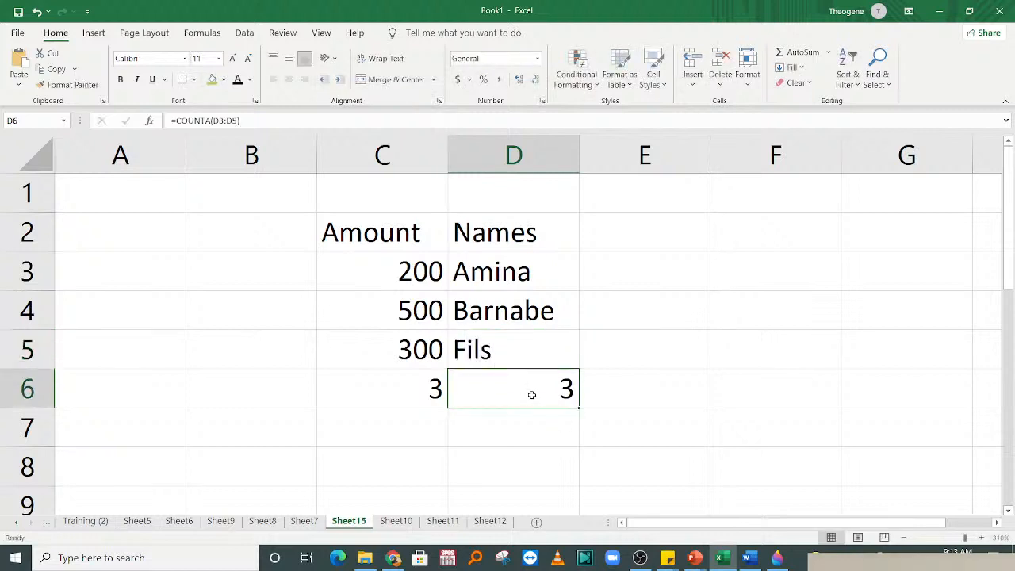
- Clear the COUNT and COUNTA formulas from cells C6 and D6
left_click_drag(433, 388, 502, 398)
key("Delete")
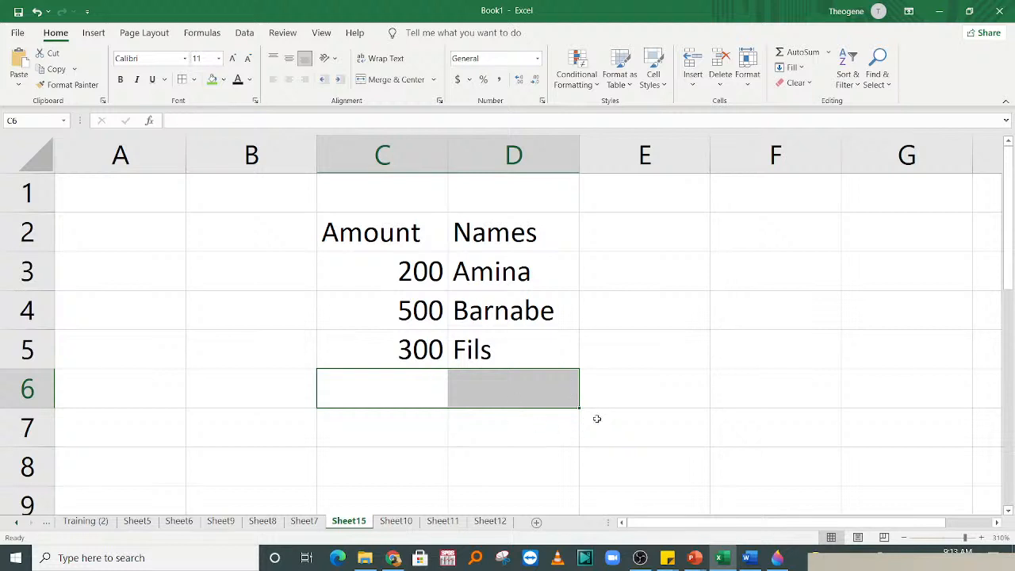
left_click(607, 344)
left_click(598, 248)
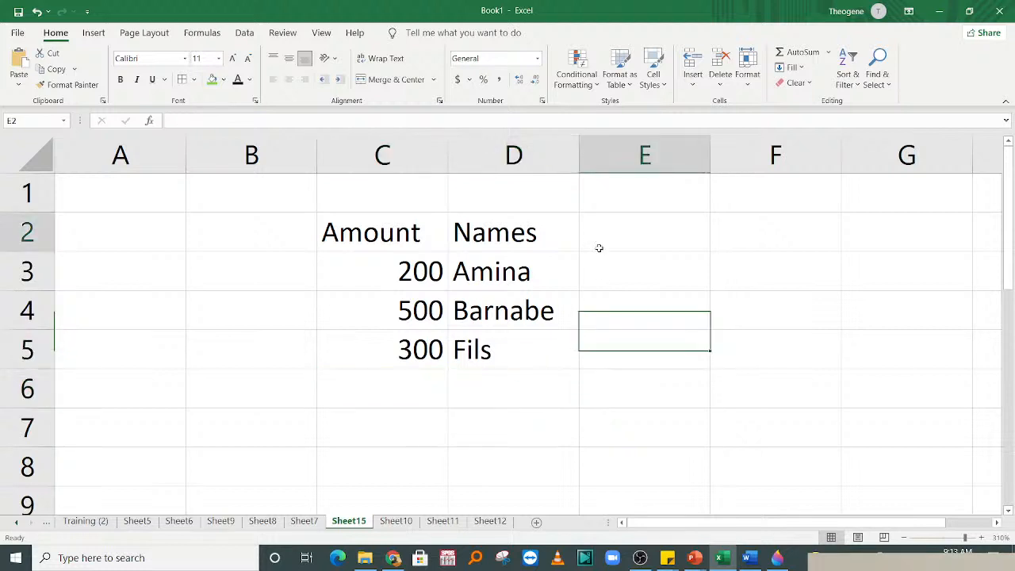
left_click(535, 276)
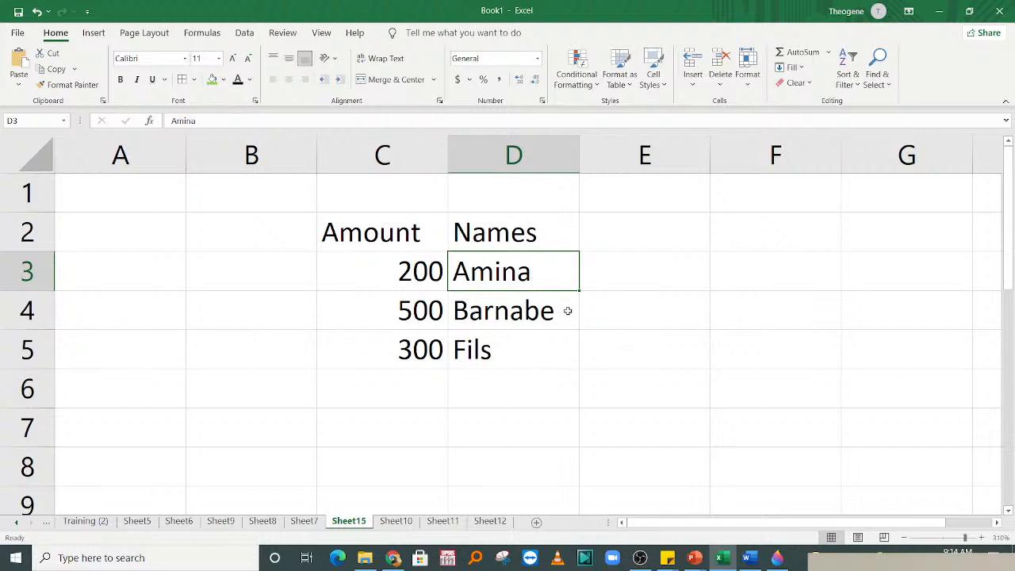
left_click(637, 271)
left_click(466, 265)
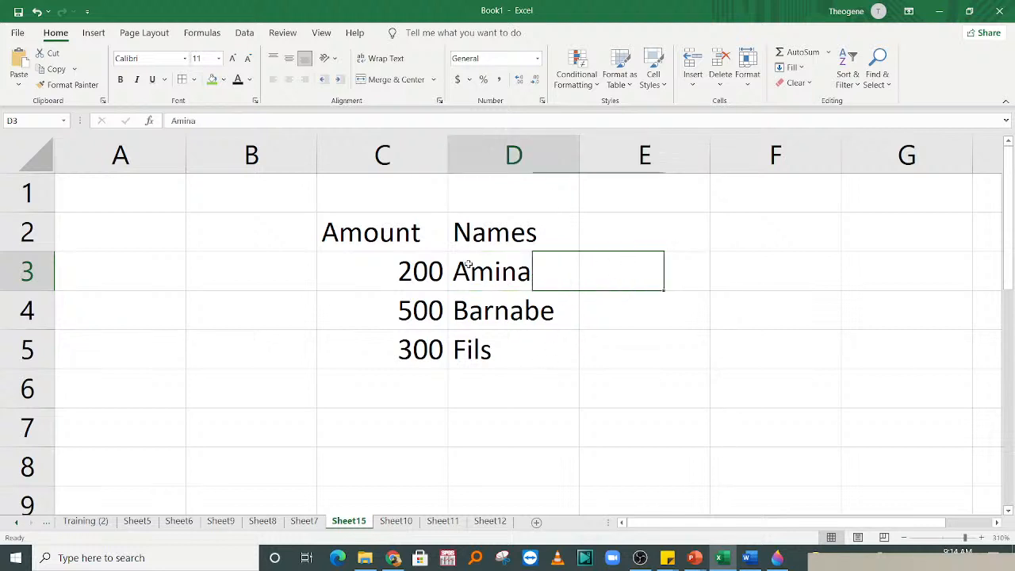
double_click(536, 263)
double_click(536, 263)
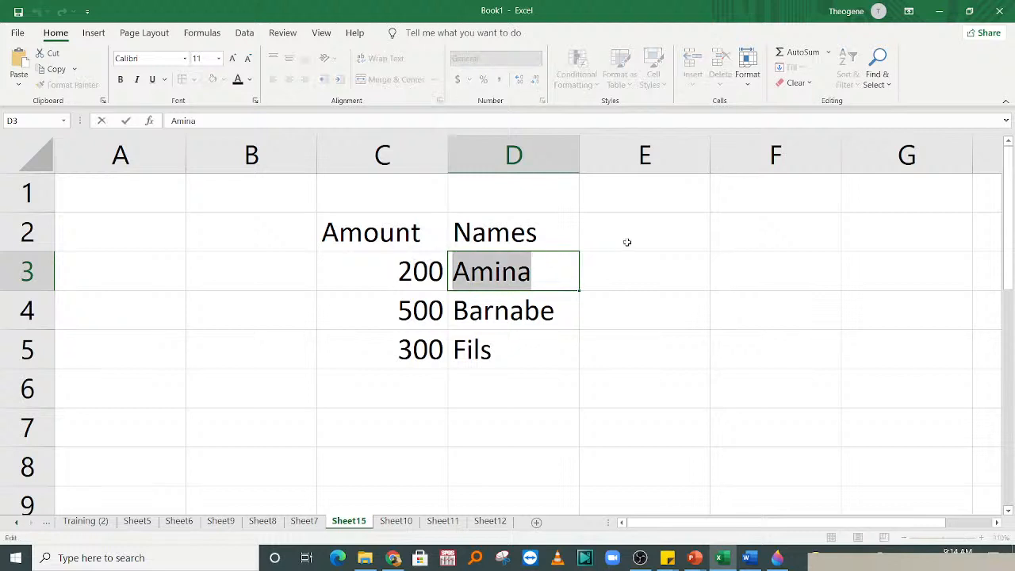
left_click(703, 235)
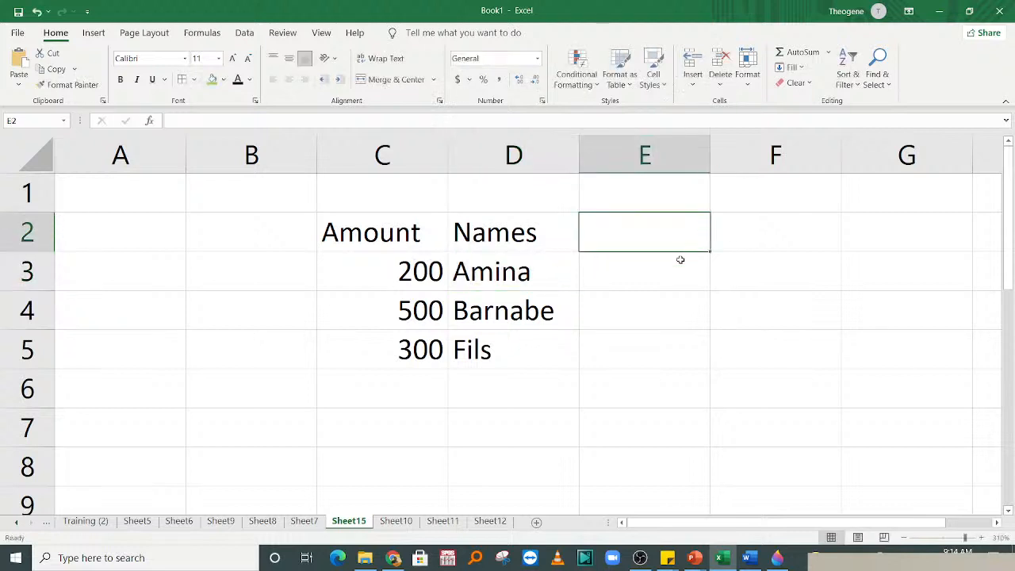
left_click(487, 293)
left_click(545, 268)
- Enter the formula =UPPER(D3) in cell E3 to convert the first entry of the Names column to uppercase
left_click(620, 269)
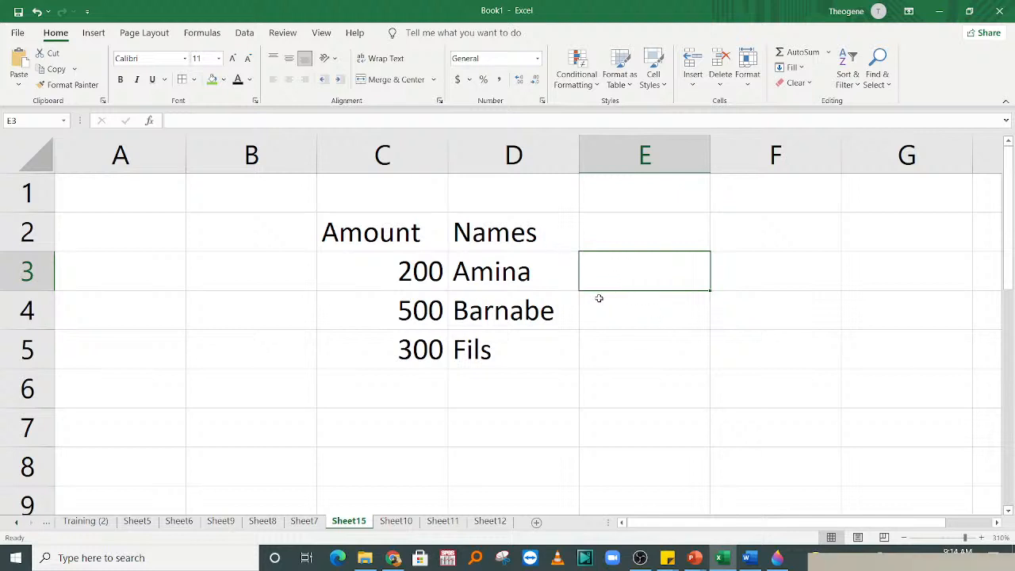
type("=")
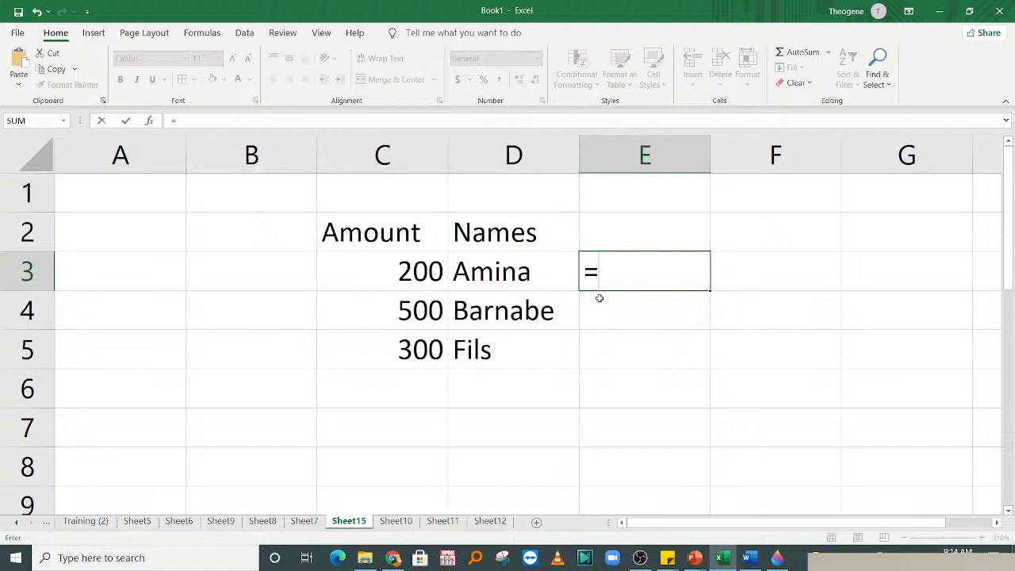
type("upp")
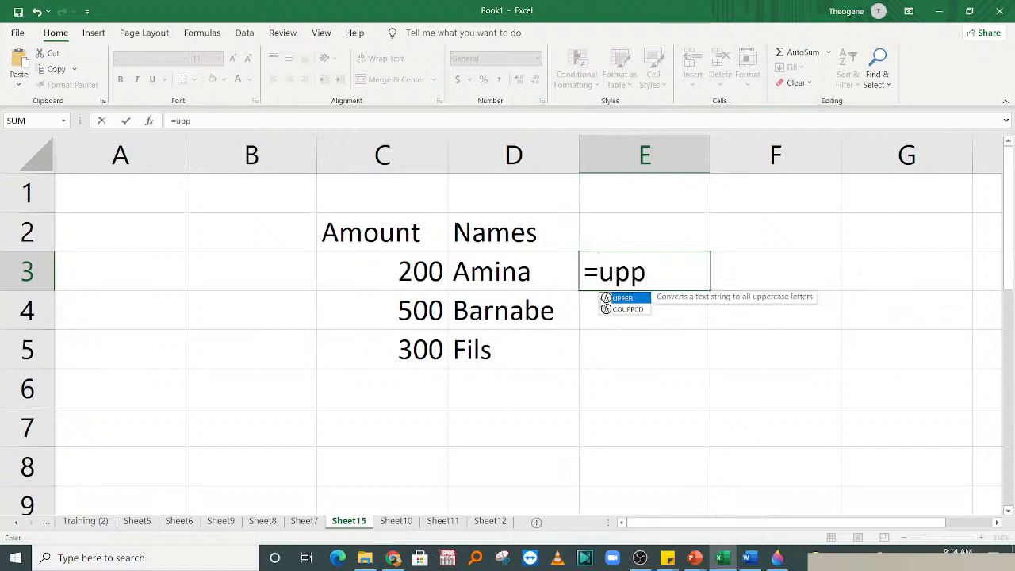
double_click(626, 299)
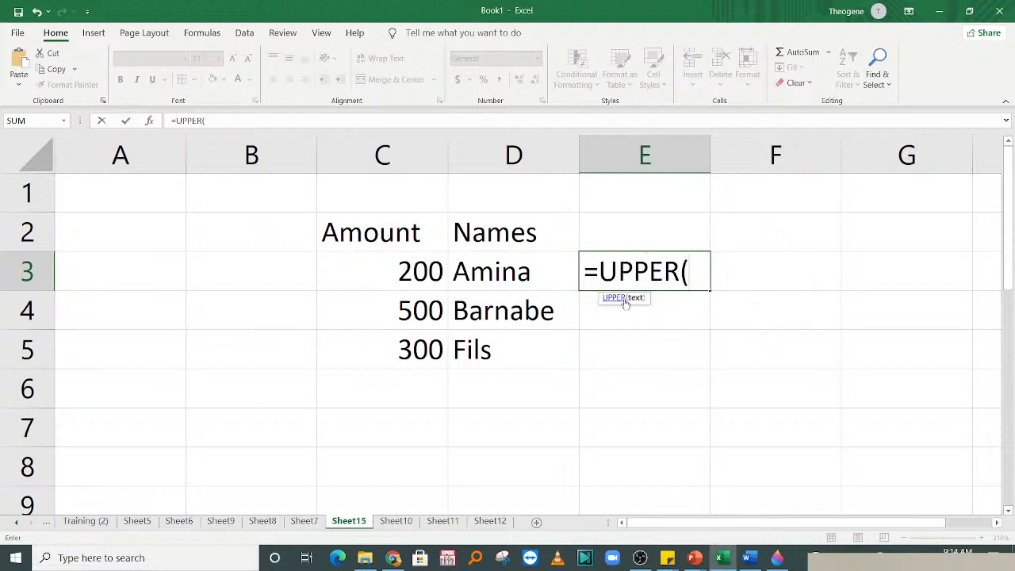
left_click(492, 276)
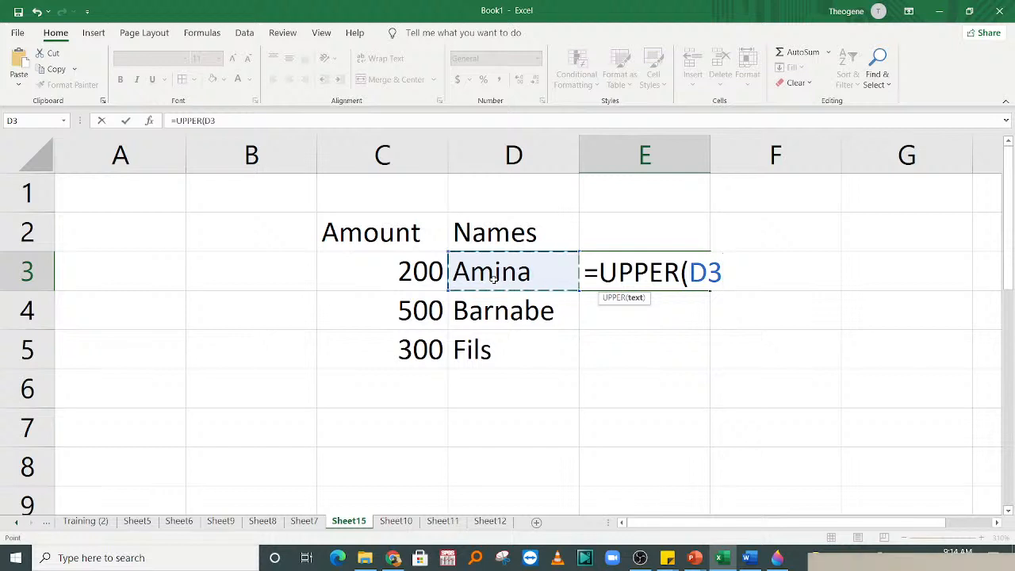
type(")")
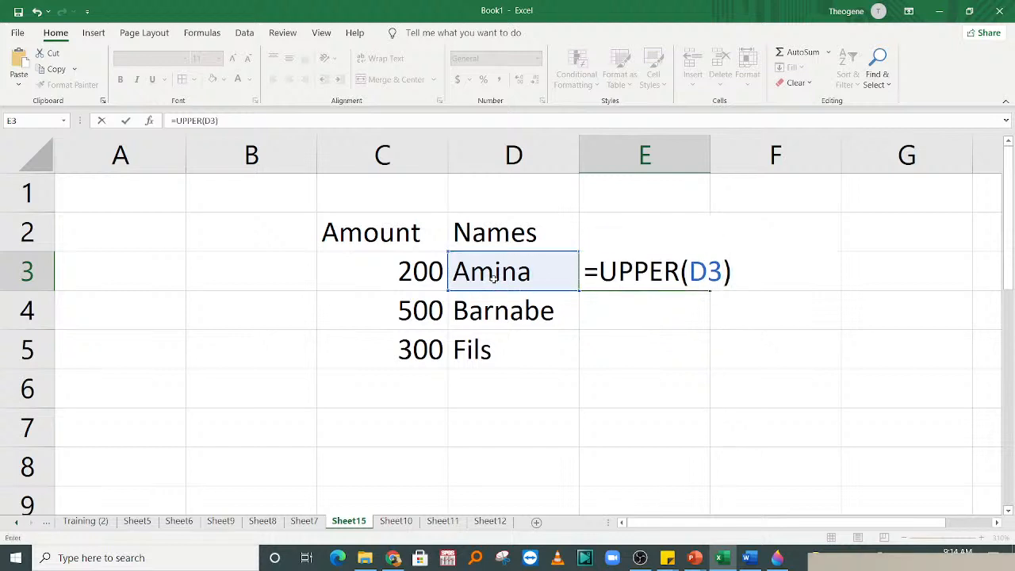
key("Return")
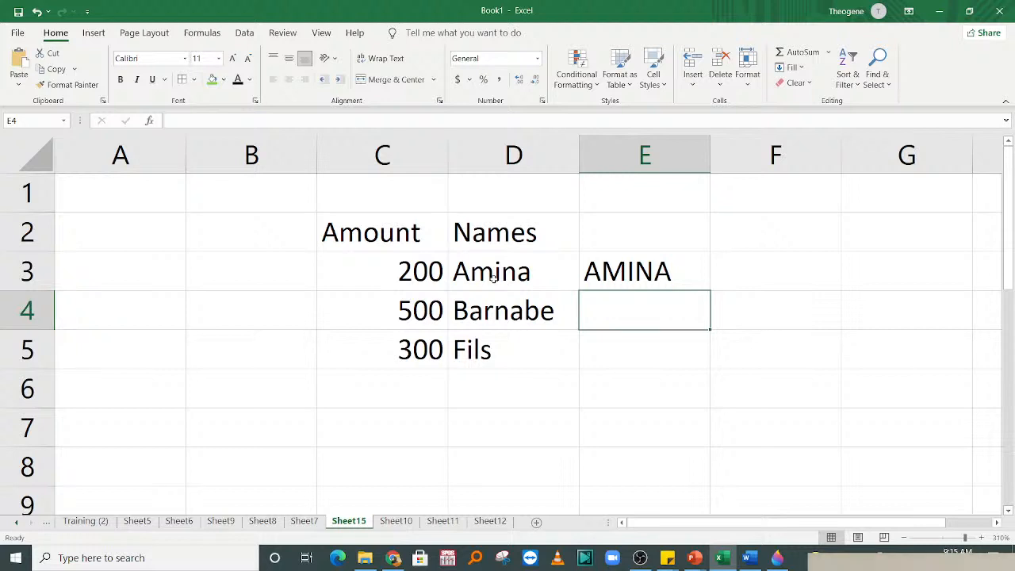
- Fill the UPPER formula from E3 down through E5
left_click(594, 276)
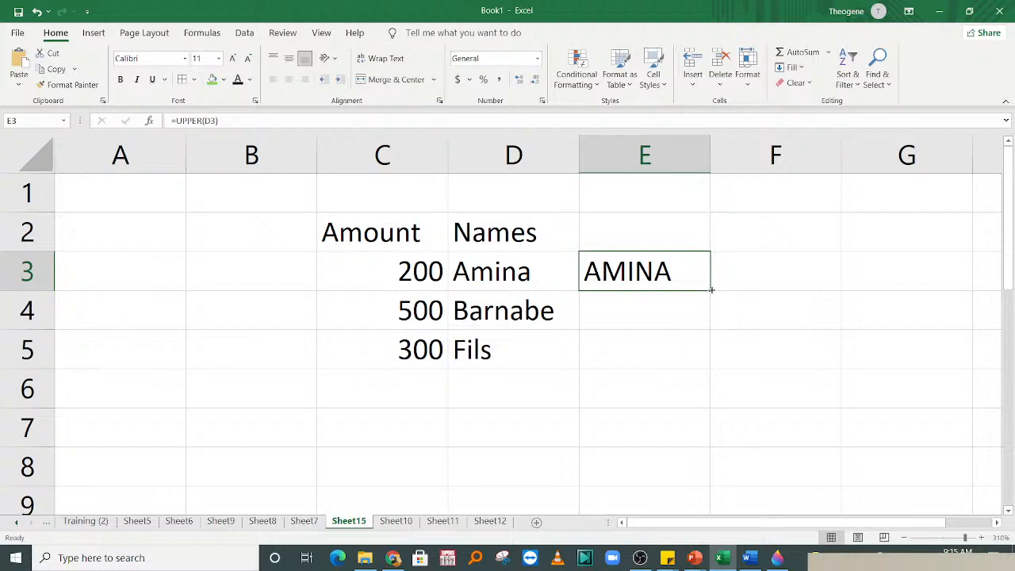
left_click_drag(711, 290, 701, 361)
left_click(606, 419)
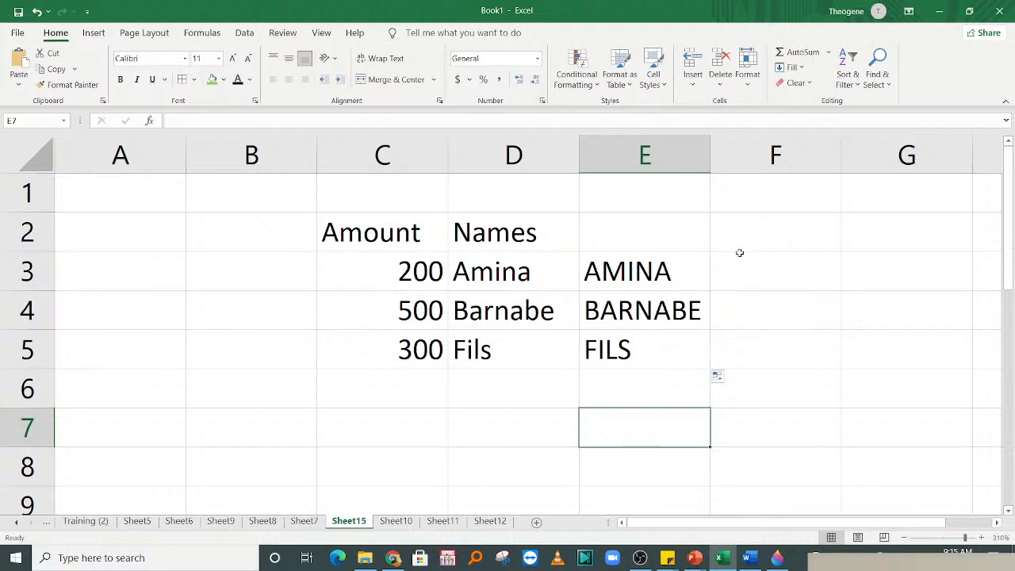
left_click(651, 264)
- Enter the formula =LOWER(E3) in cell F3 to convert the first uppercase name to lowercase
left_click(769, 272)
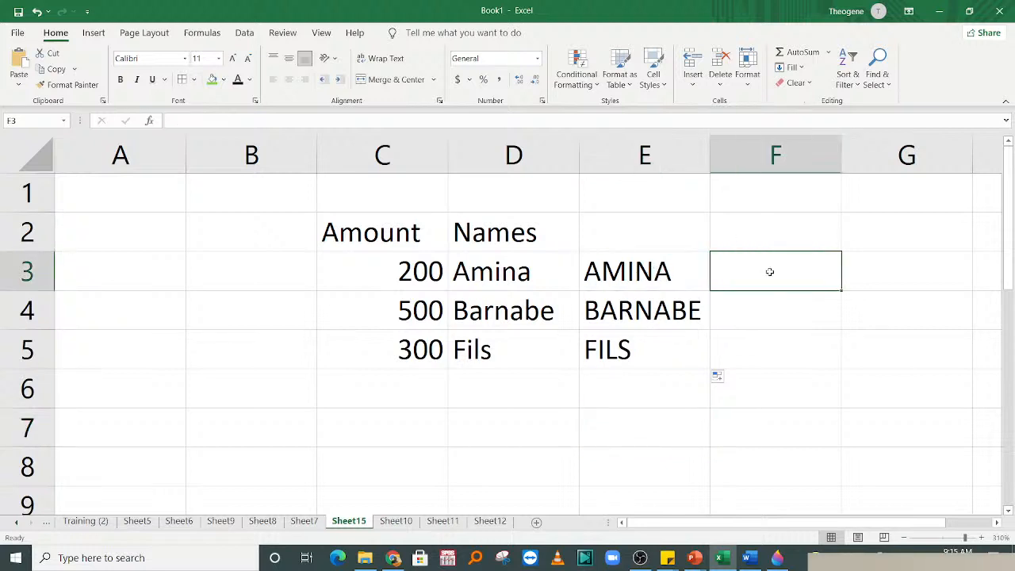
type("=")
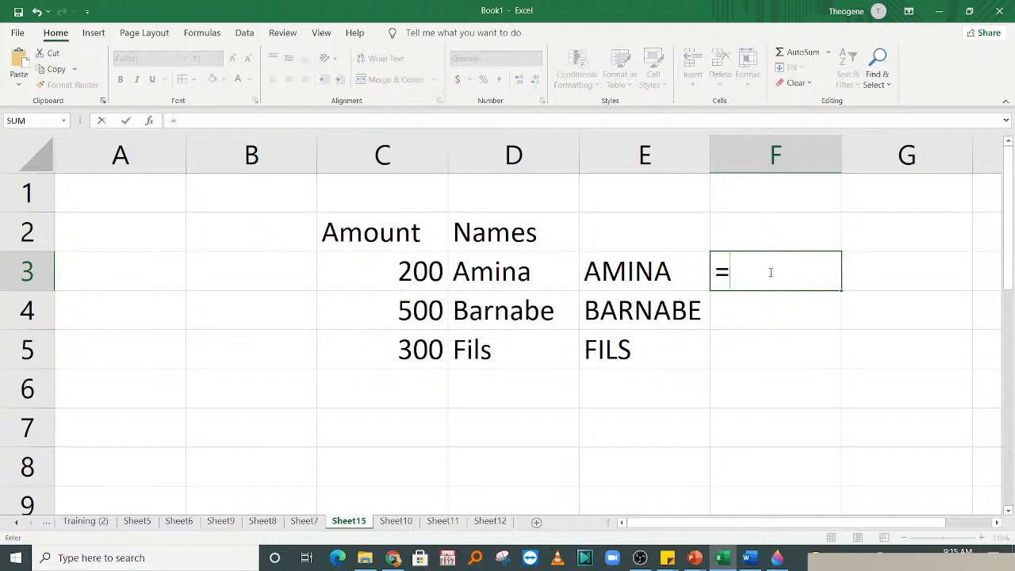
left_click(655, 273)
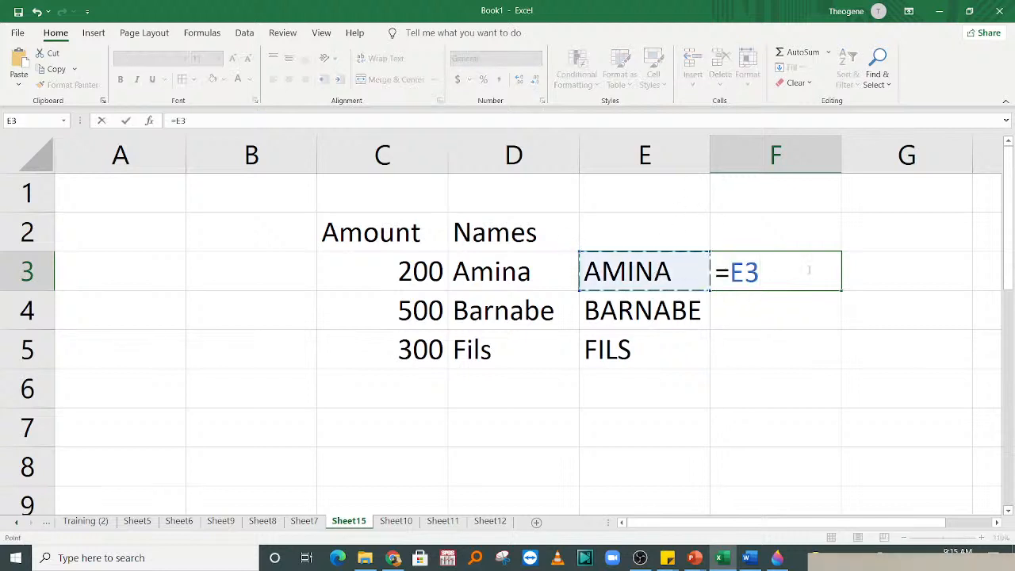
key("BackSpace")
key("BackSpace")
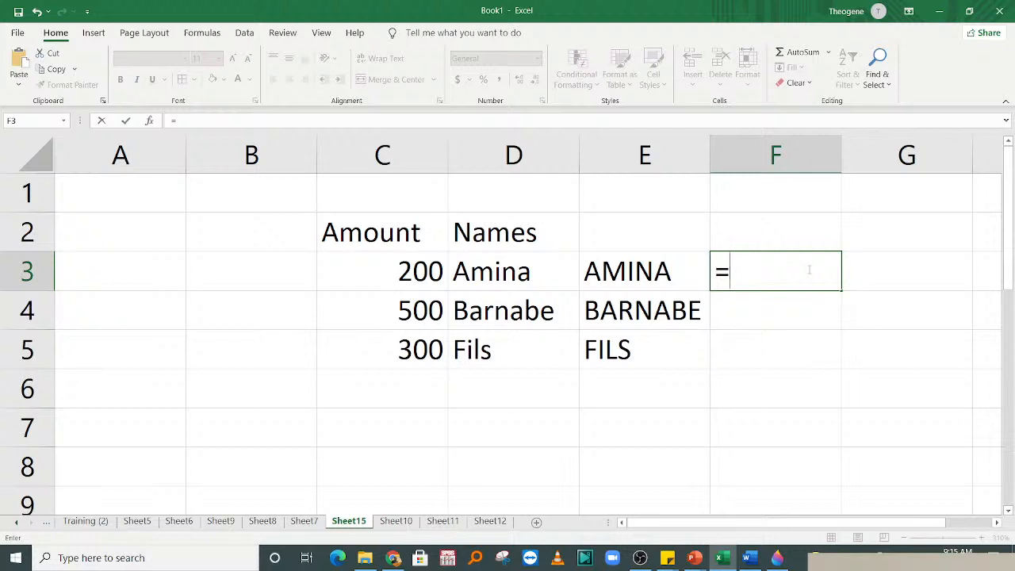
type("lowe")
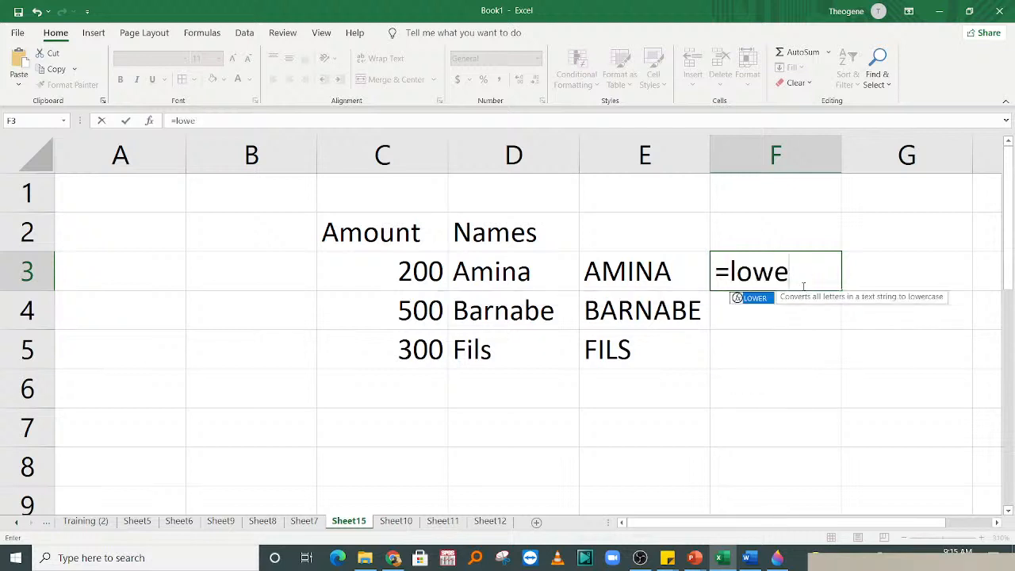
double_click(753, 298)
left_click(628, 283)
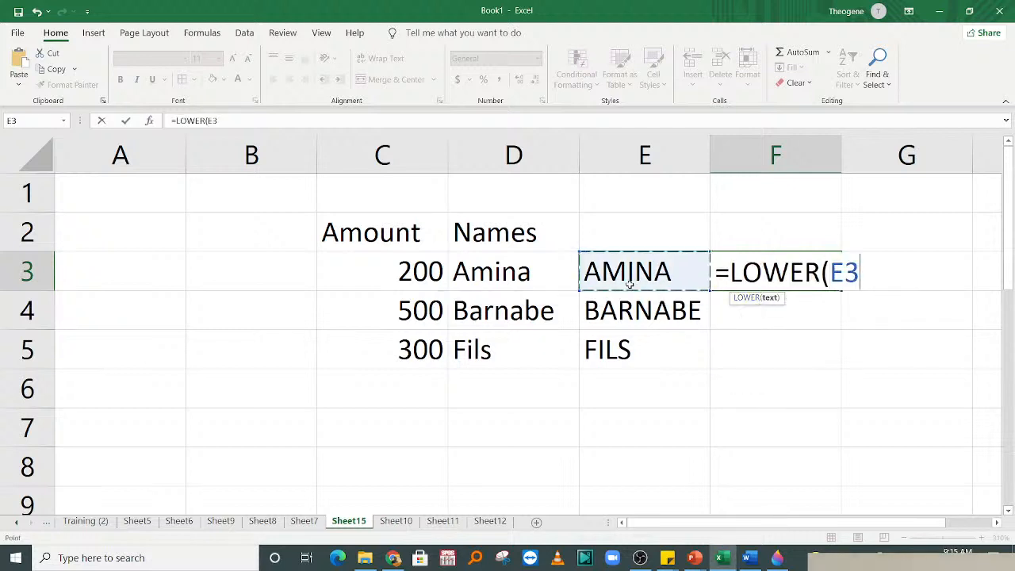
type(")")
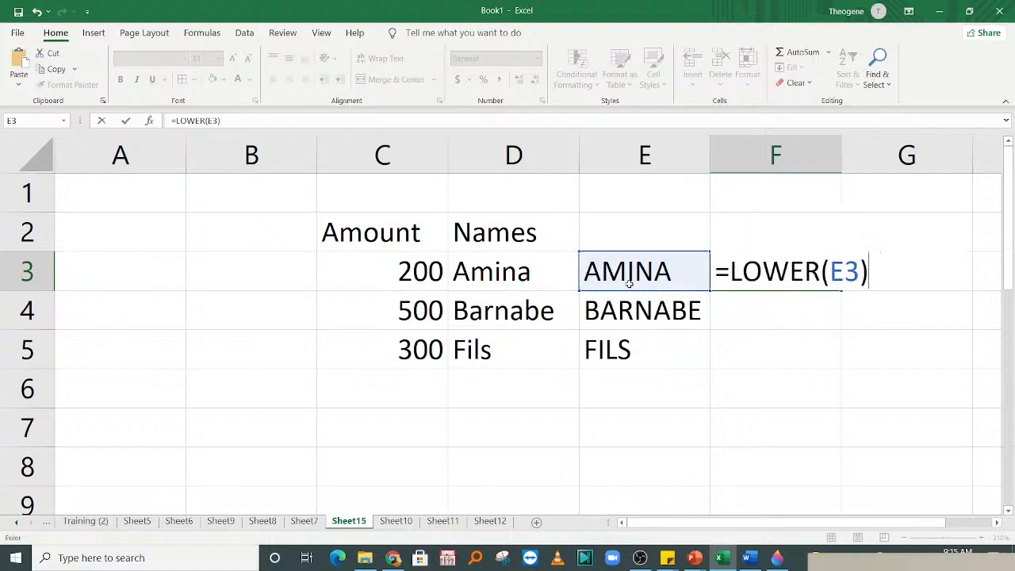
key("Return")
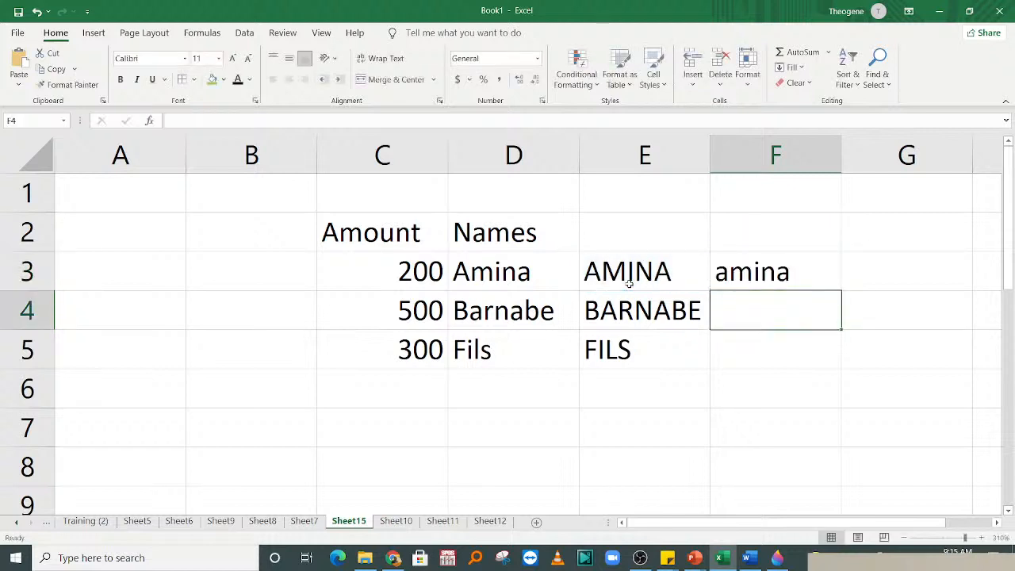
- Fill the LOWER formula from F3 down through F5
left_click(805, 274)
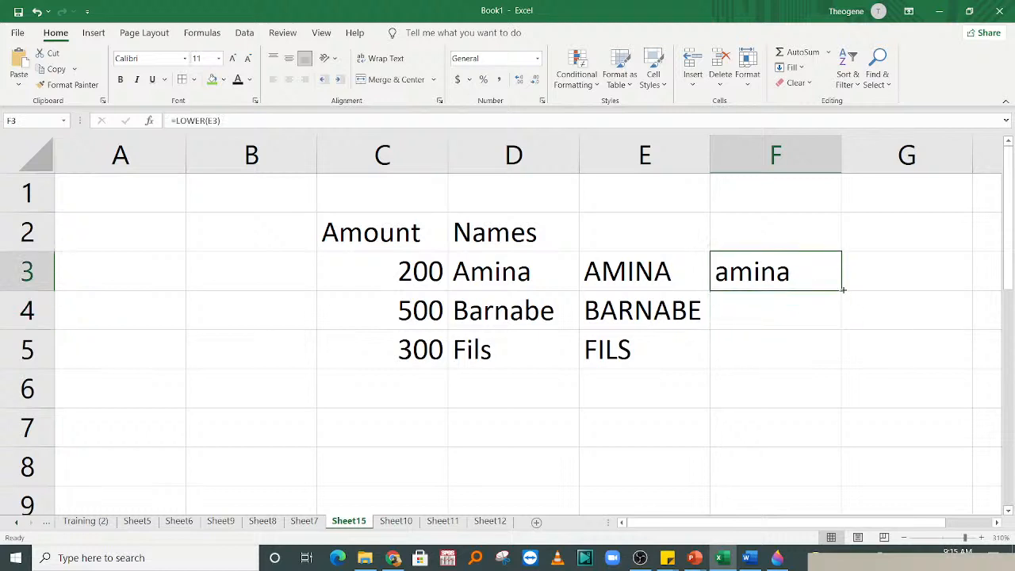
left_click_drag(843, 291, 840, 372)
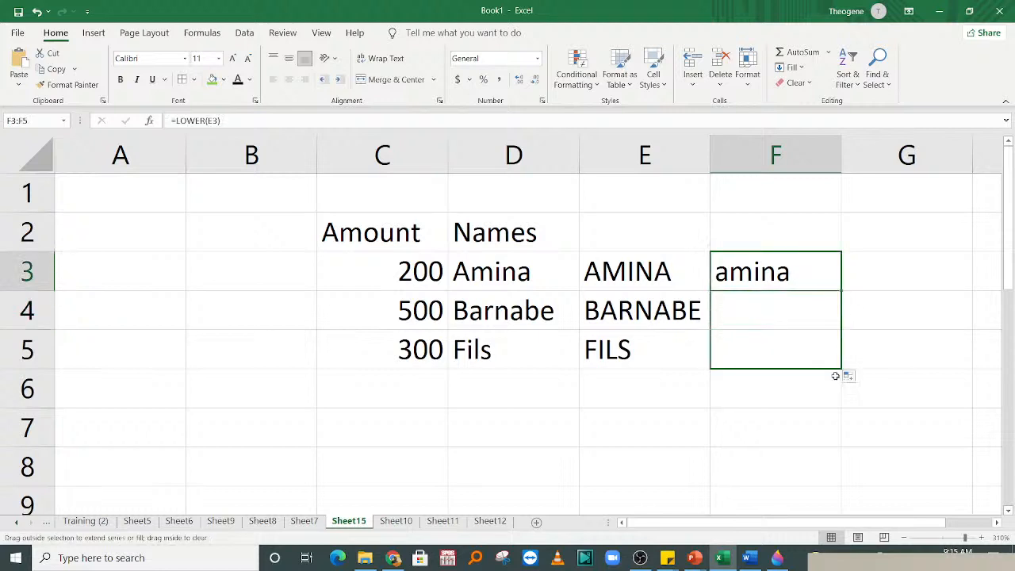
left_click(644, 394)
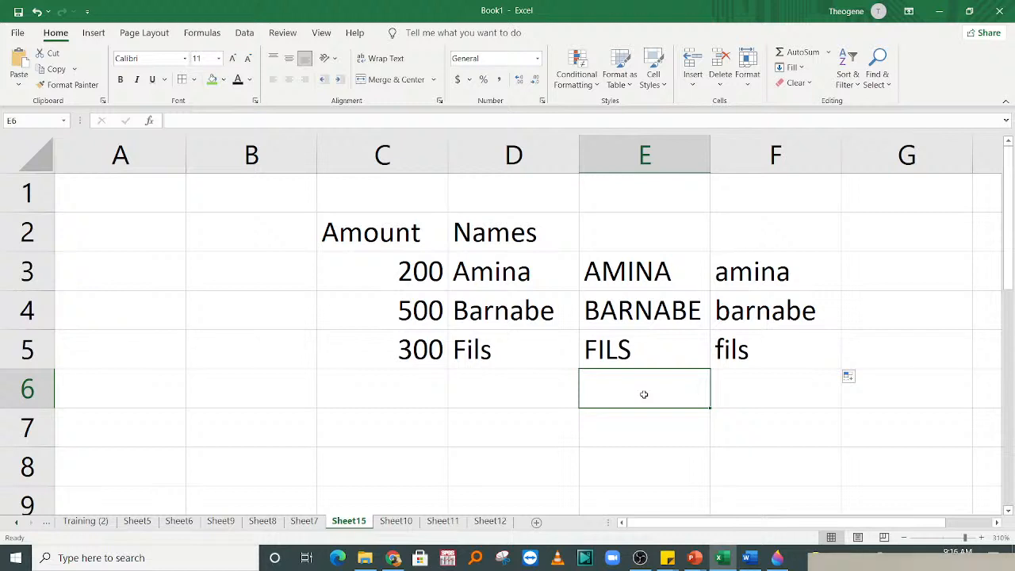
- Add the column headings UPPER in E2, LOWER in F2 and Proper in G2
key("Right")
key("Right")
key("Right")
key("Right")
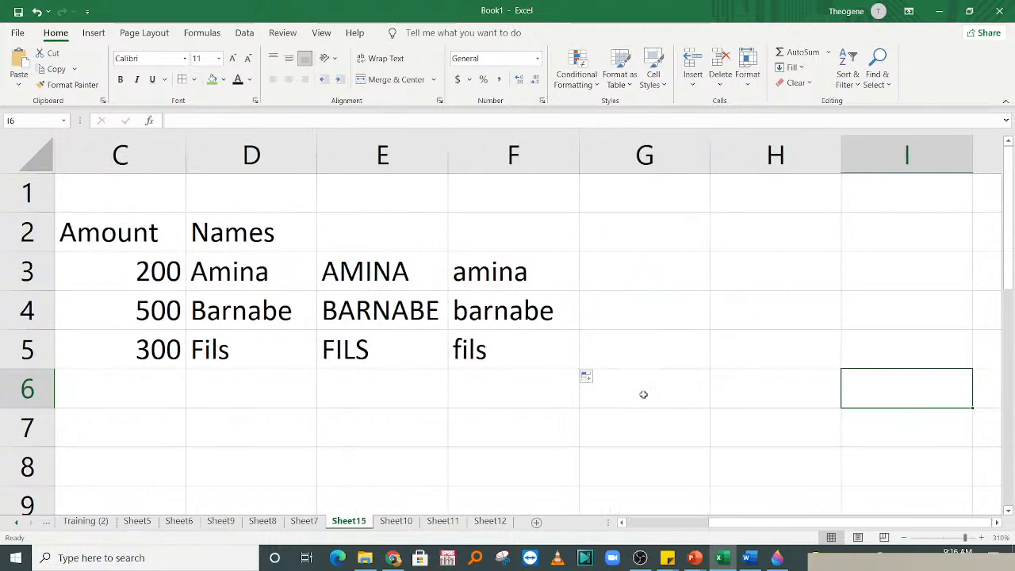
left_click_drag(509, 269, 510, 348)
left_click(504, 306)
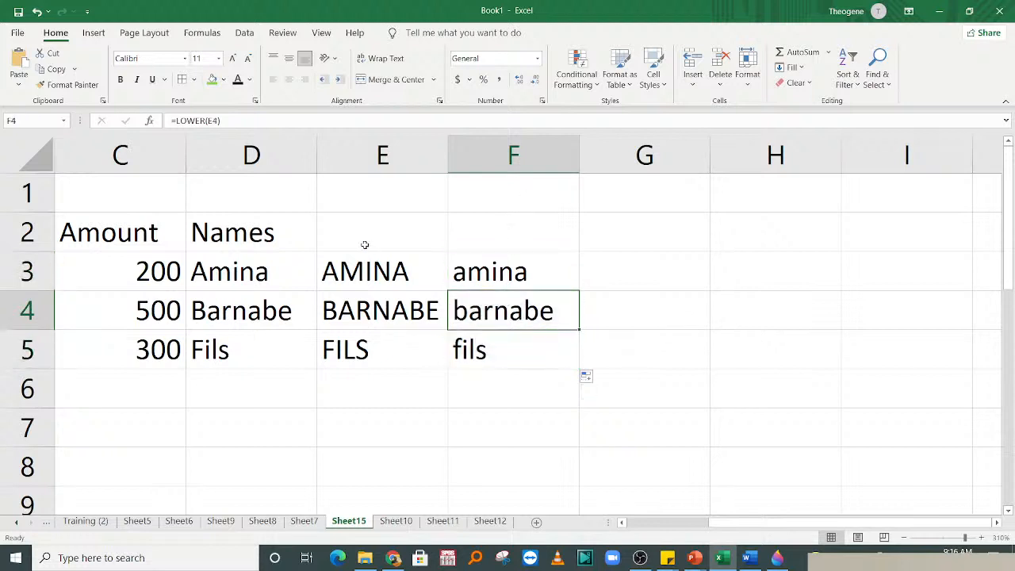
left_click(364, 242)
type("UPPER")
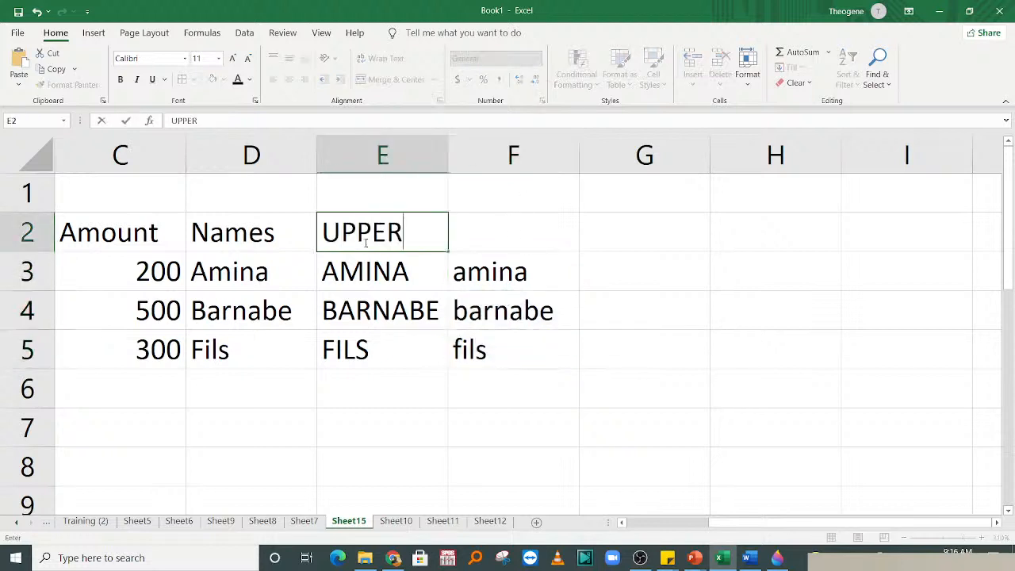
left_click(539, 236)
type("LOWER")
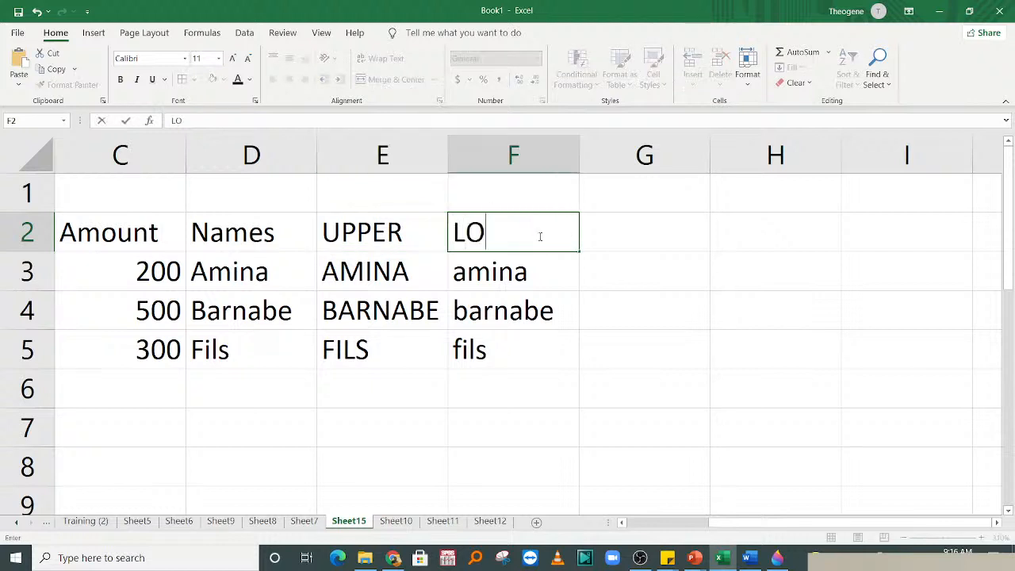
left_click(615, 231)
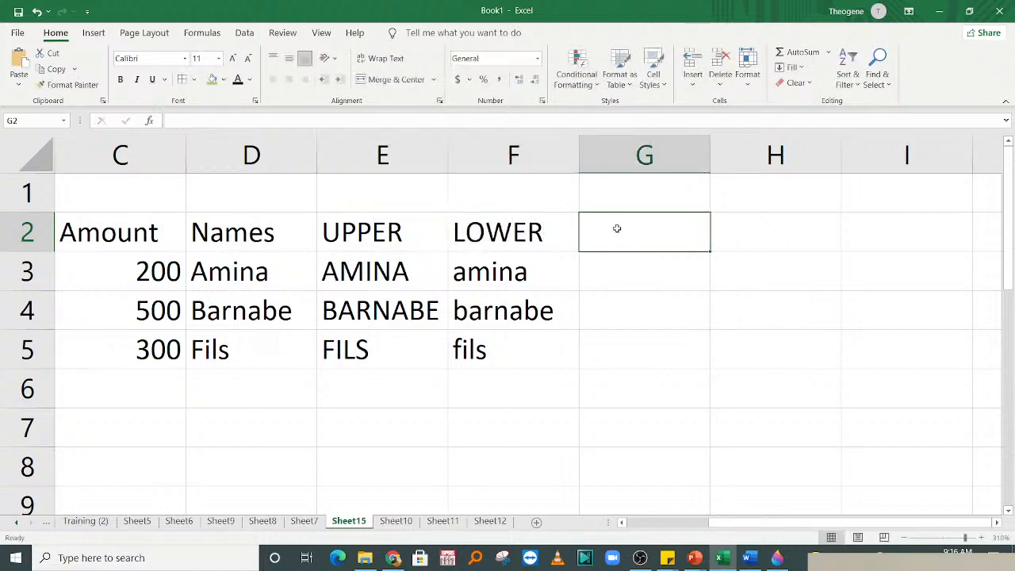
type("Proper")
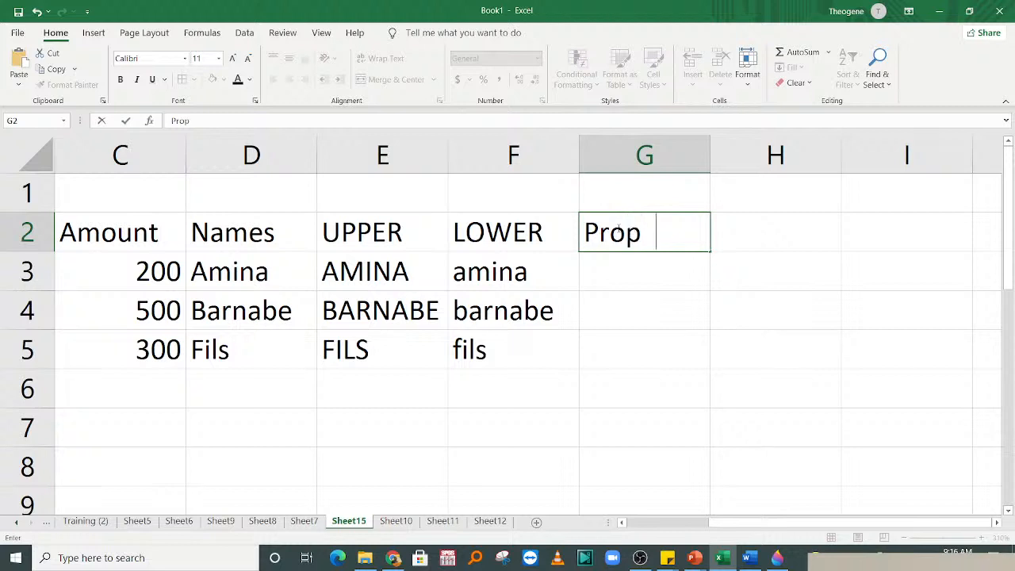
left_click(583, 294)
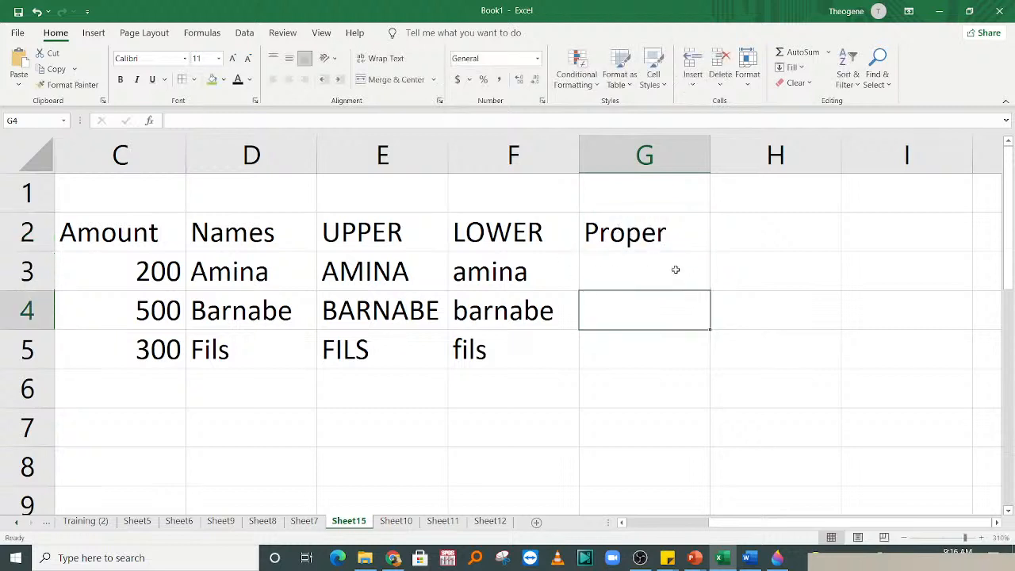
- Enter the formula =PROPER(F3) in cell G3 and fill it down through G5
left_click_drag(675, 267, 674, 344)
left_click(625, 261)
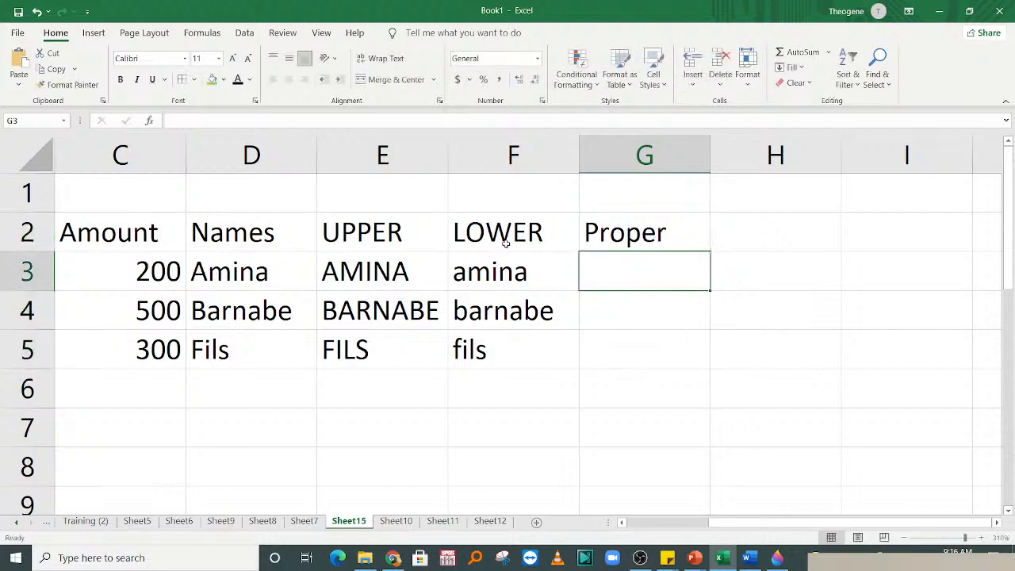
left_click_drag(527, 274, 531, 349)
left_click(602, 282)
type("=prop")
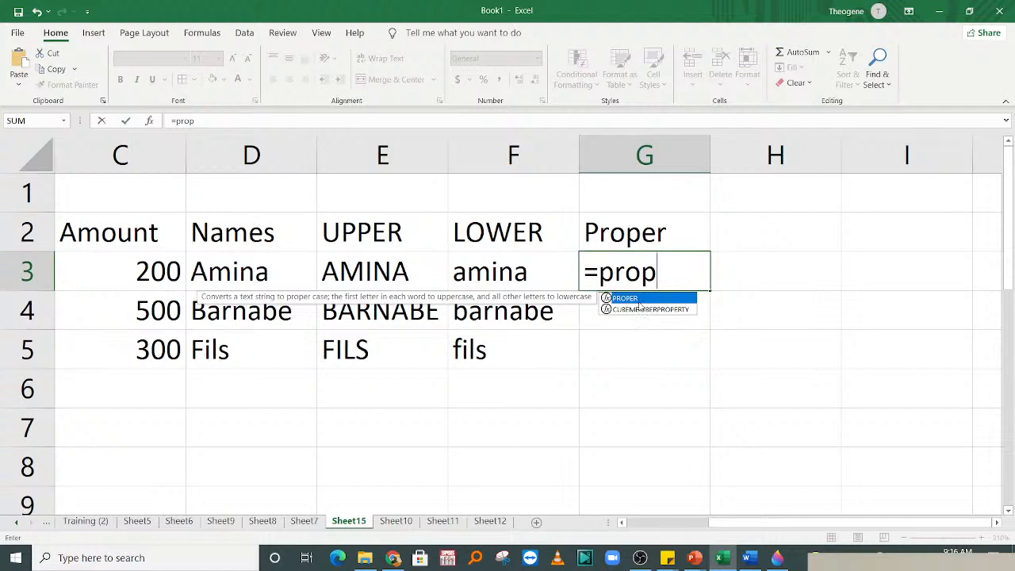
key("Tab")
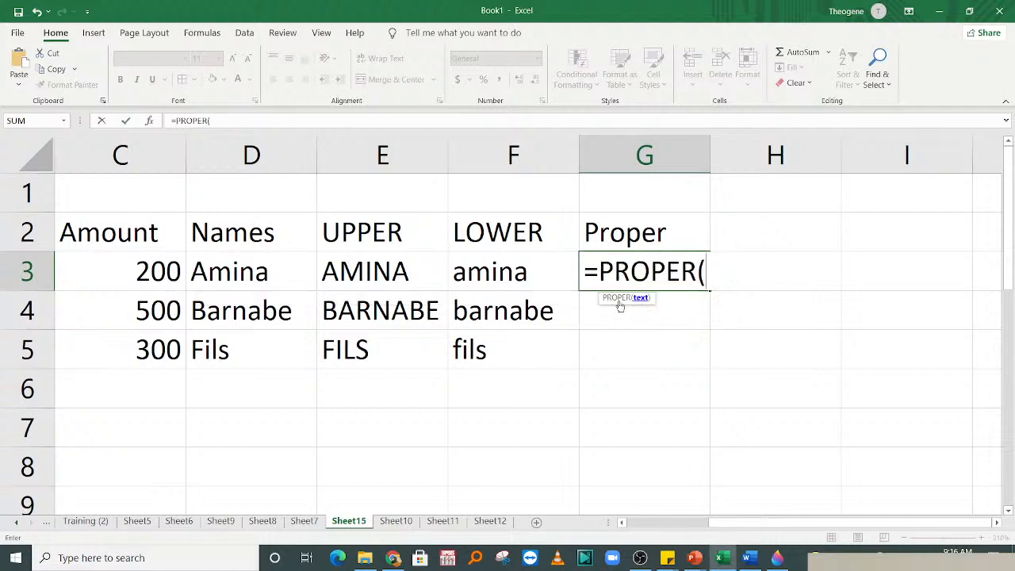
left_click(506, 270)
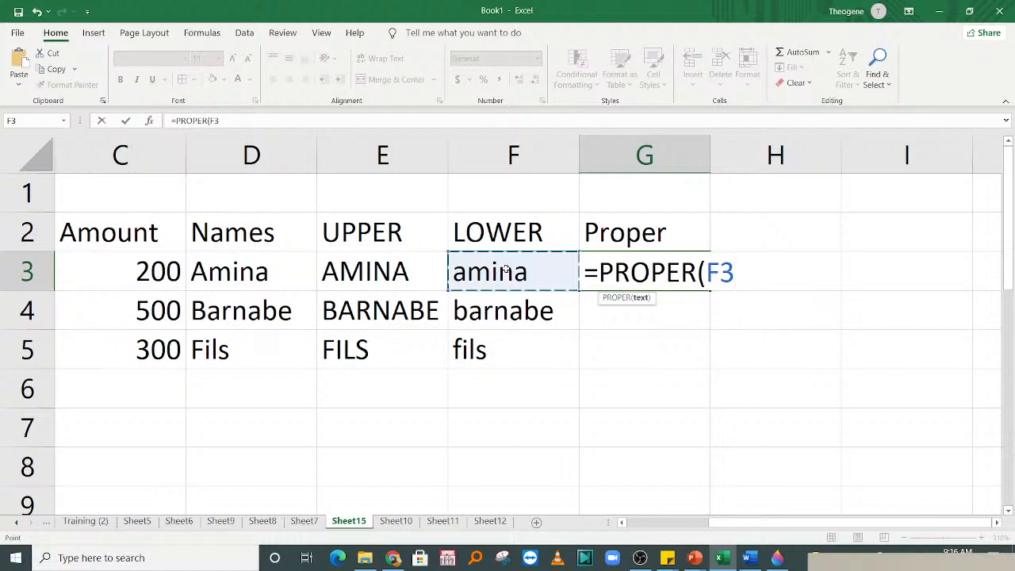
type(")")
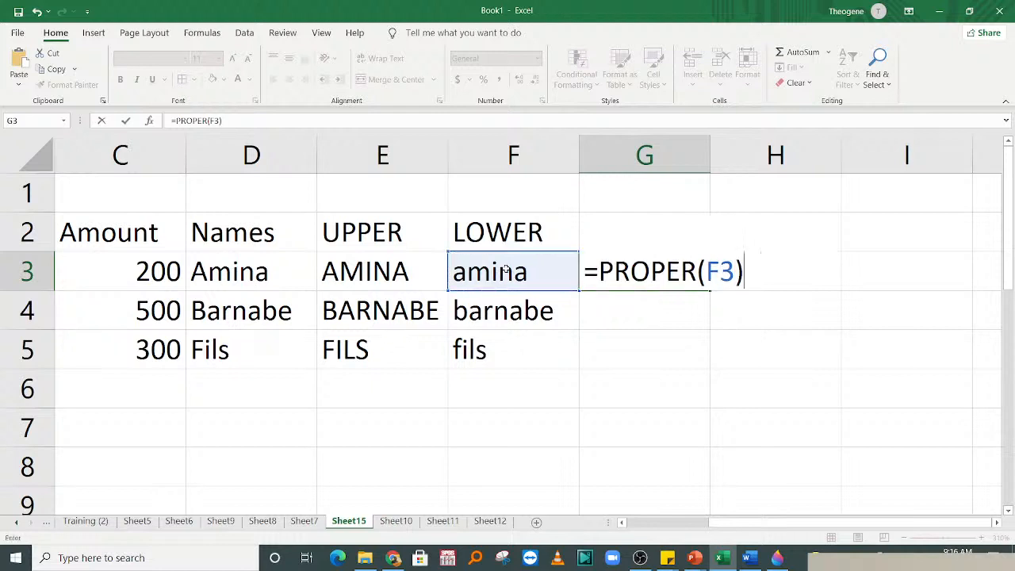
key("Return")
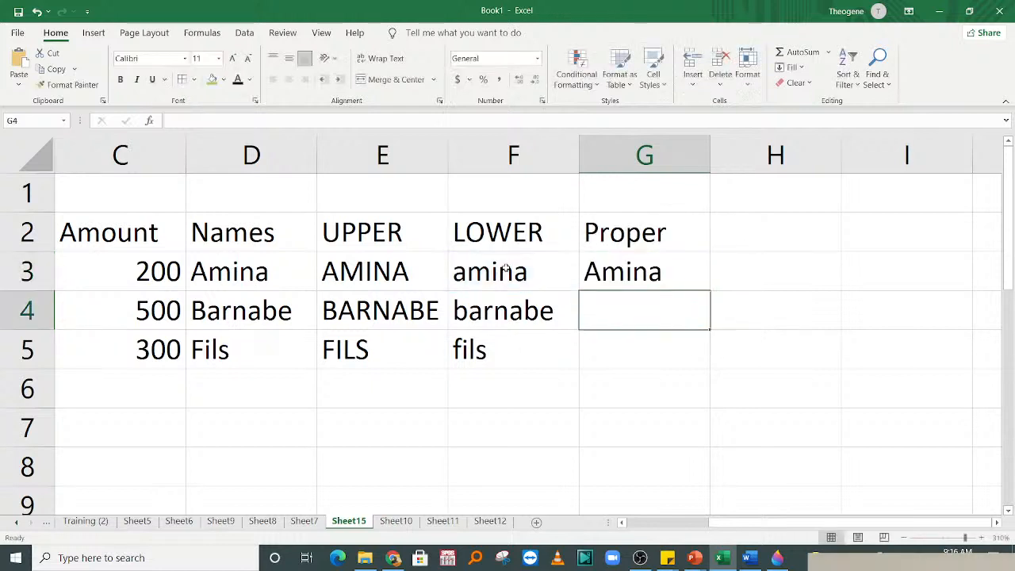
left_click(645, 274)
left_click_drag(708, 290, 708, 368)
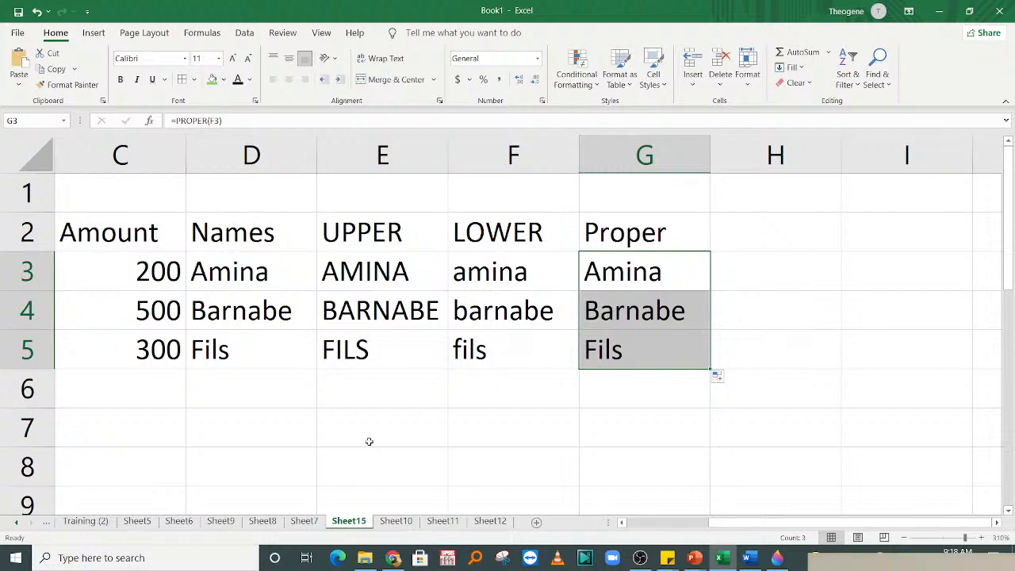
- Switch to the YouTube Studio live stream page in Chrome
left_click(393, 559)
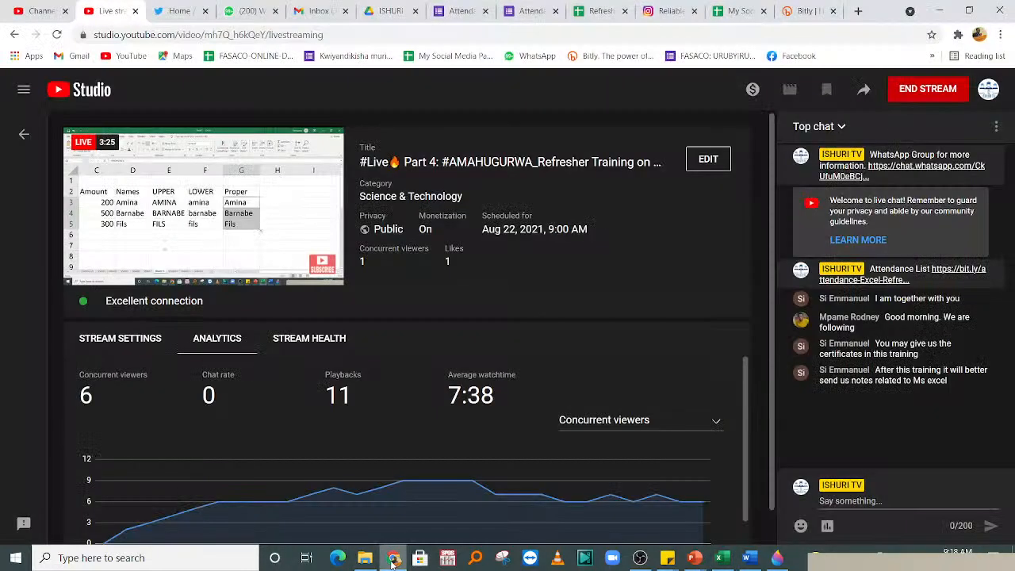
- Open the Refresher Training attendance spreadsheet in the browser and widen the Names and Email columns to fit their entries
left_click(593, 10)
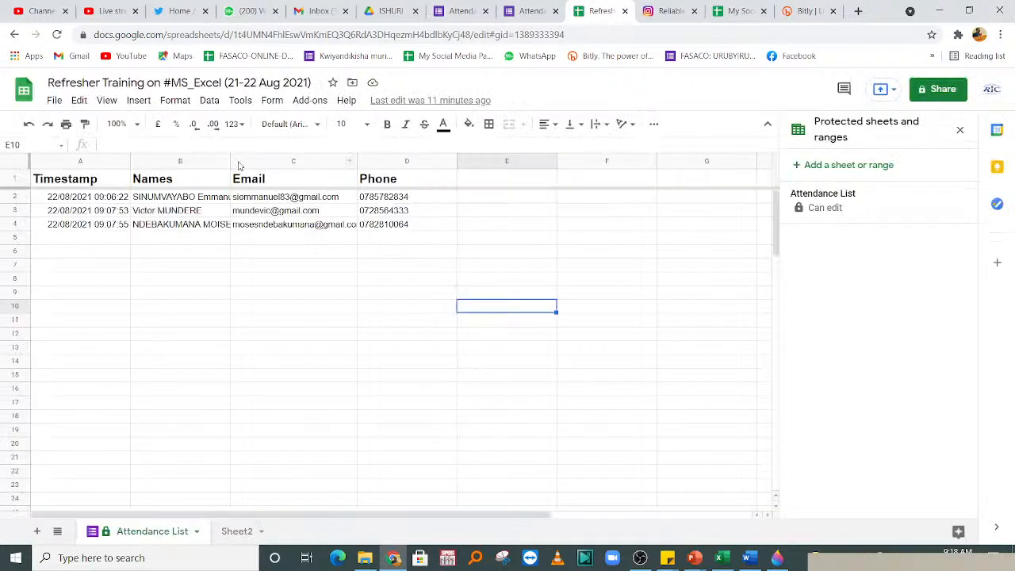
left_click_drag(229, 150, 285, 154)
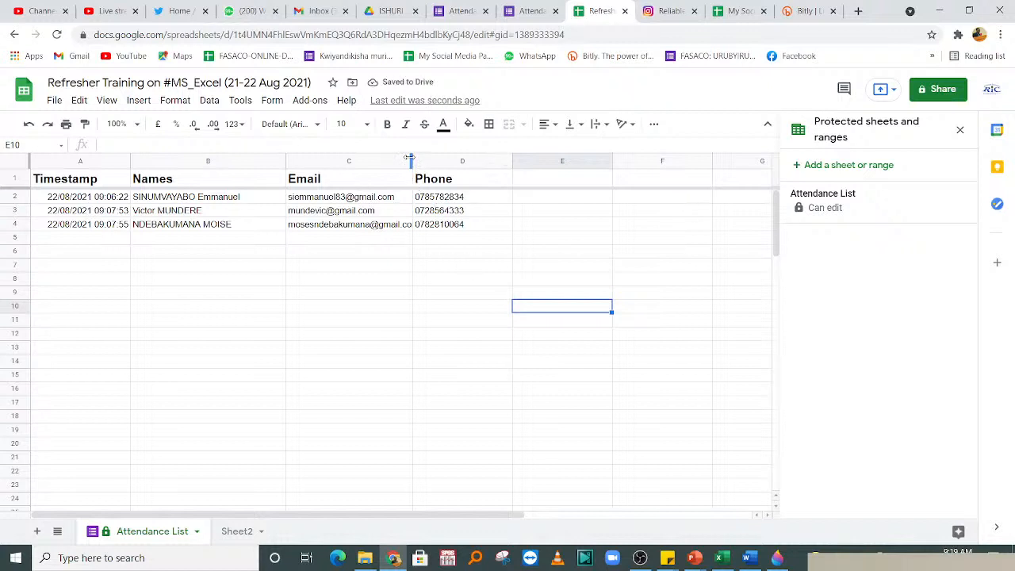
left_click_drag(410, 157, 444, 158)
left_click(379, 308)
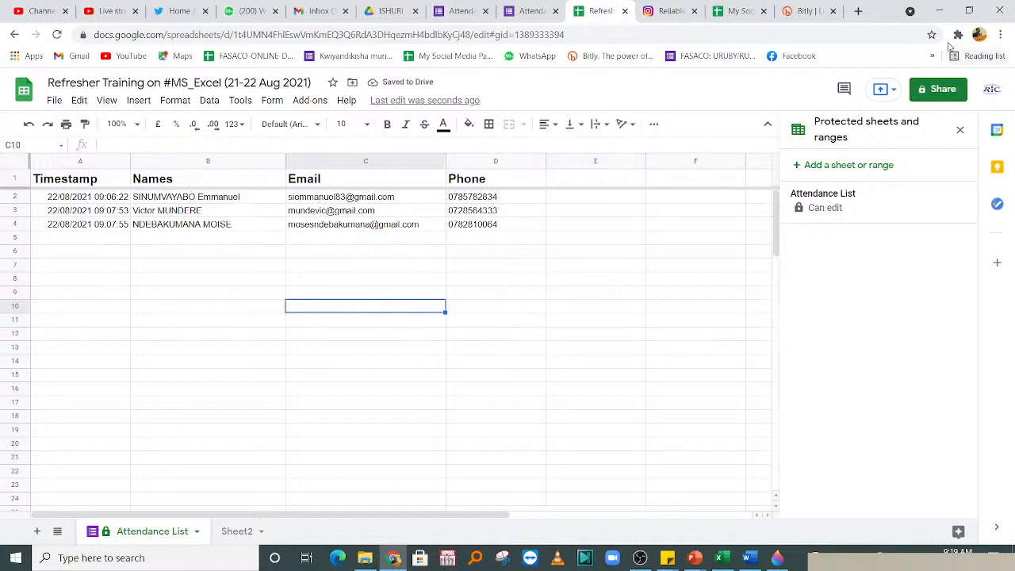
- Zoom the browser page to 200% and close the Protected sheets and ranges pane
left_click(1001, 34)
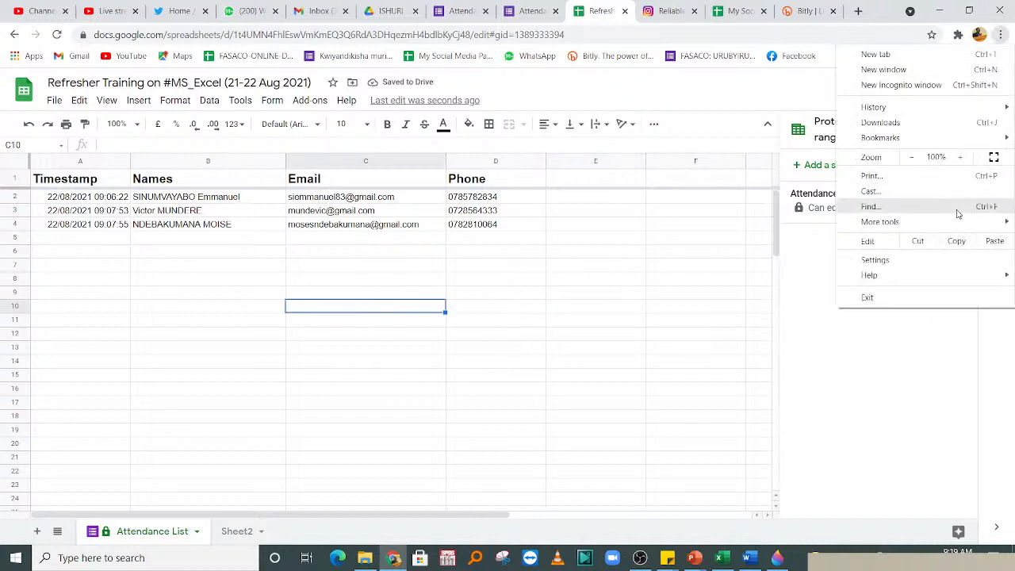
left_click(961, 158)
left_click(962, 158)
left_click(962, 157)
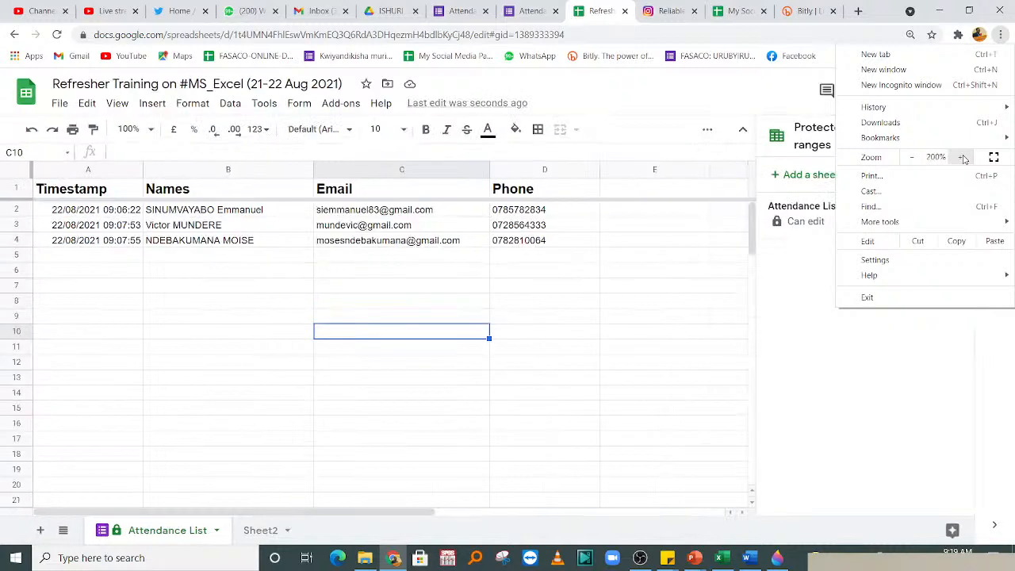
left_click(349, 413)
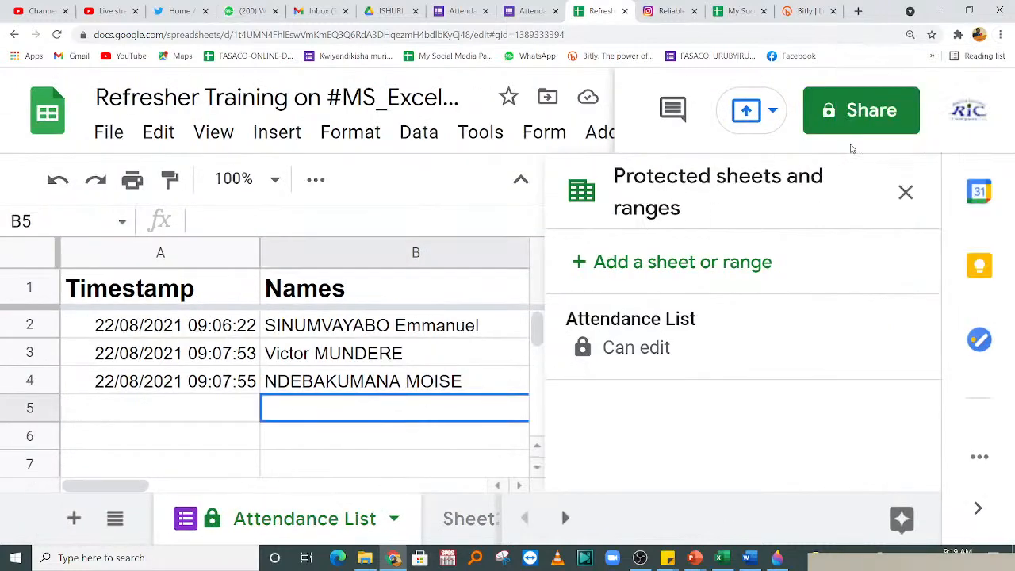
left_click(906, 190)
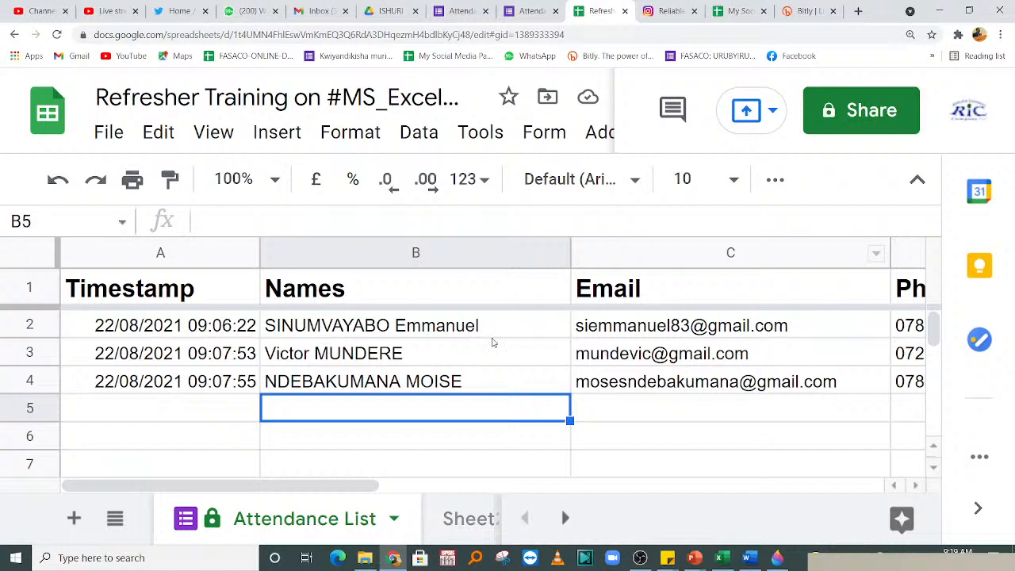
- Examine how upper and lower case letters are used in the Names and Email entries of the Attendance List
left_click(349, 357)
left_click(428, 391)
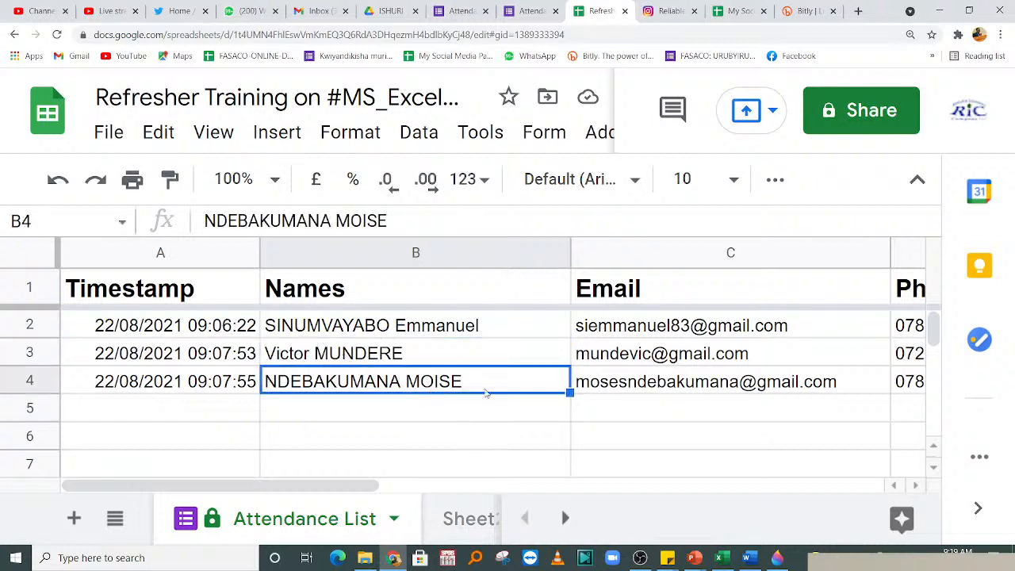
left_click(640, 406)
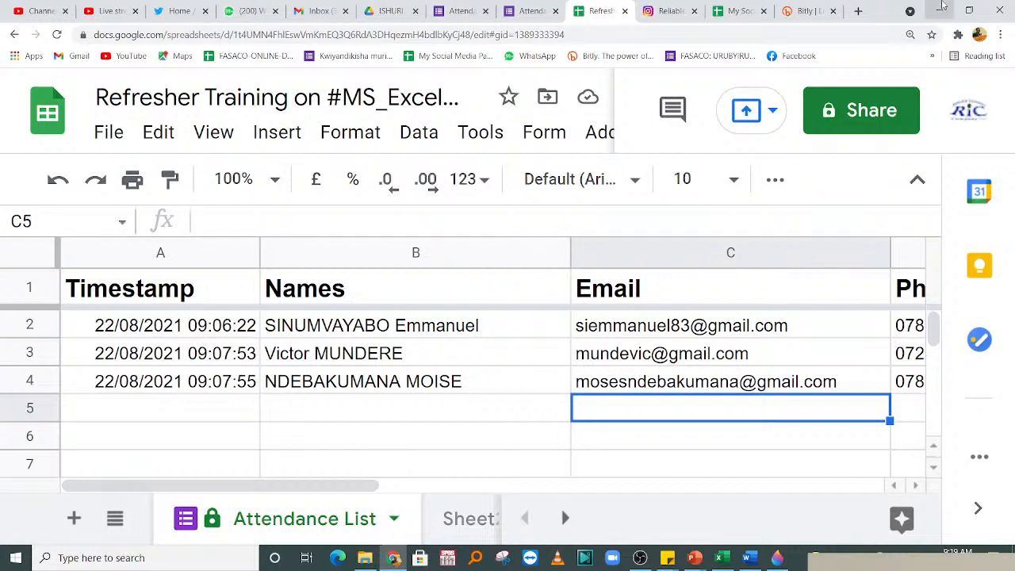
left_click(396, 365)
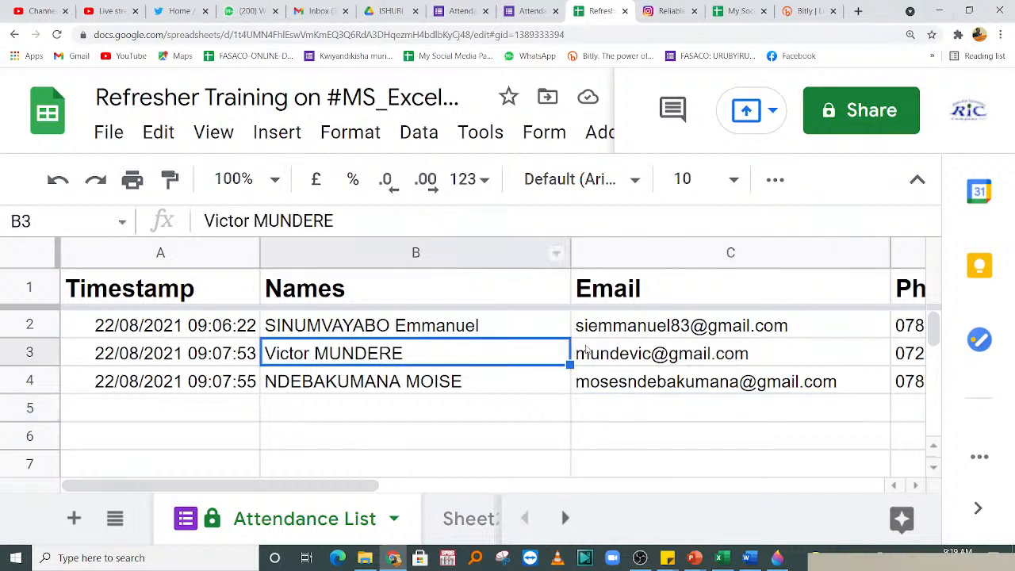
left_click_drag(629, 323, 634, 445)
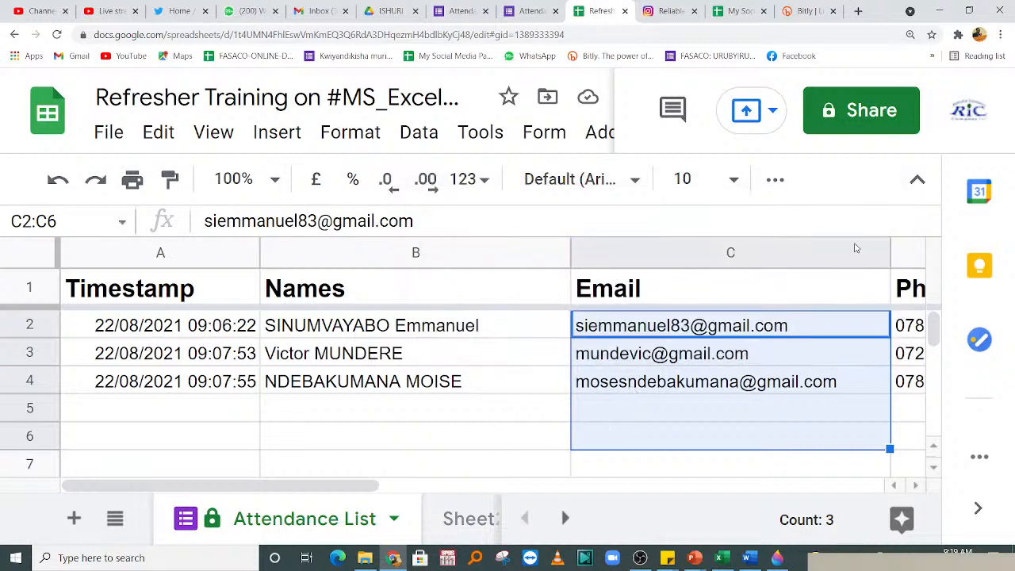
left_click(513, 408)
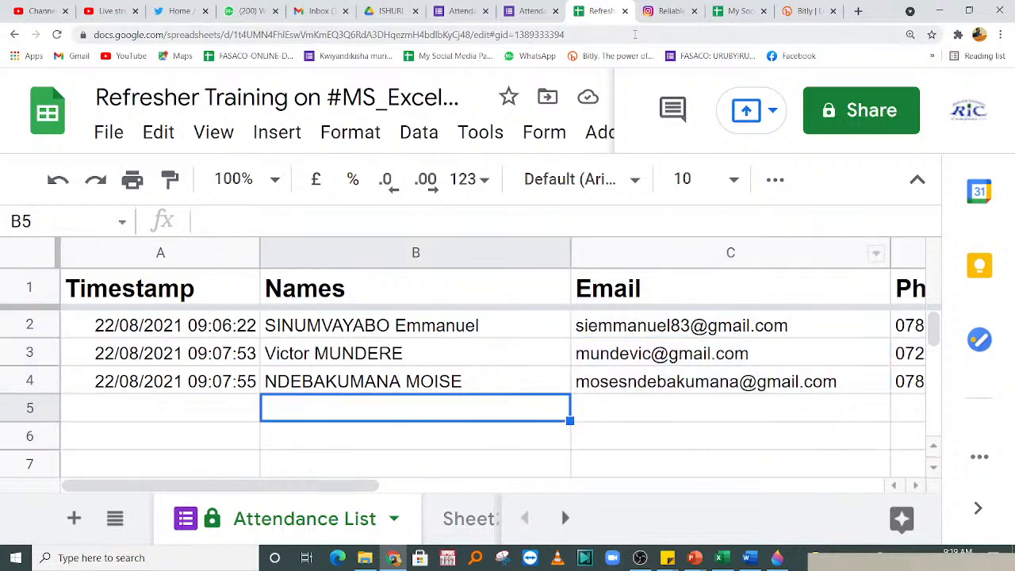
- Switch back to the Excel workbook and compare the UPPER, LOWER and Proper columns on Sheet15
left_click(720, 558)
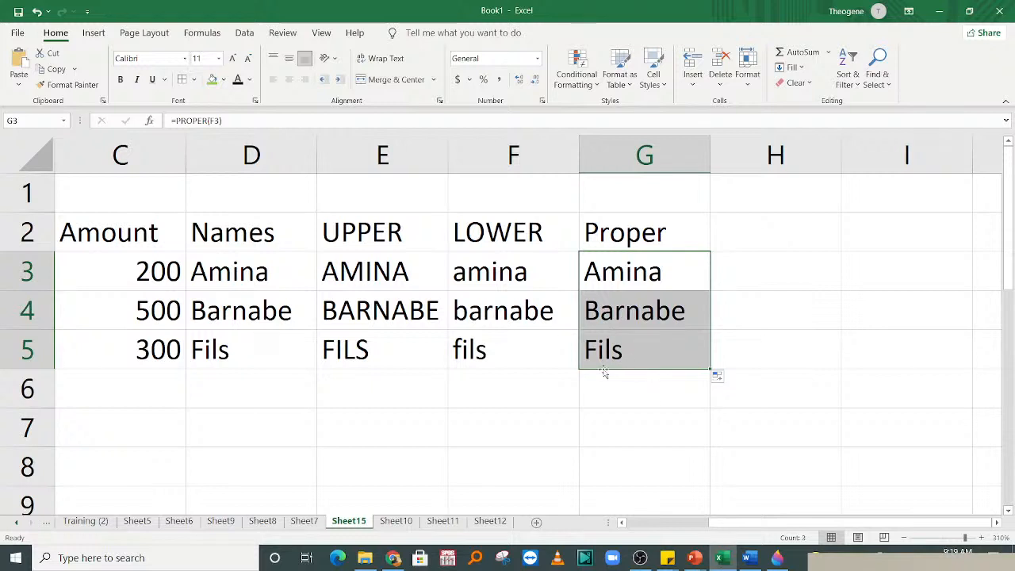
left_click(555, 389)
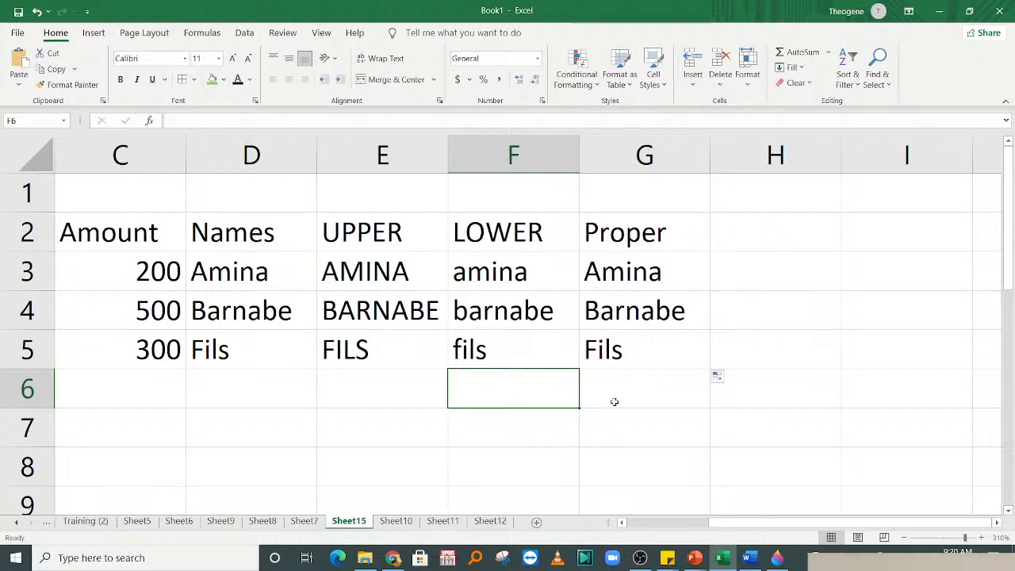
left_click(574, 325)
left_click(614, 327)
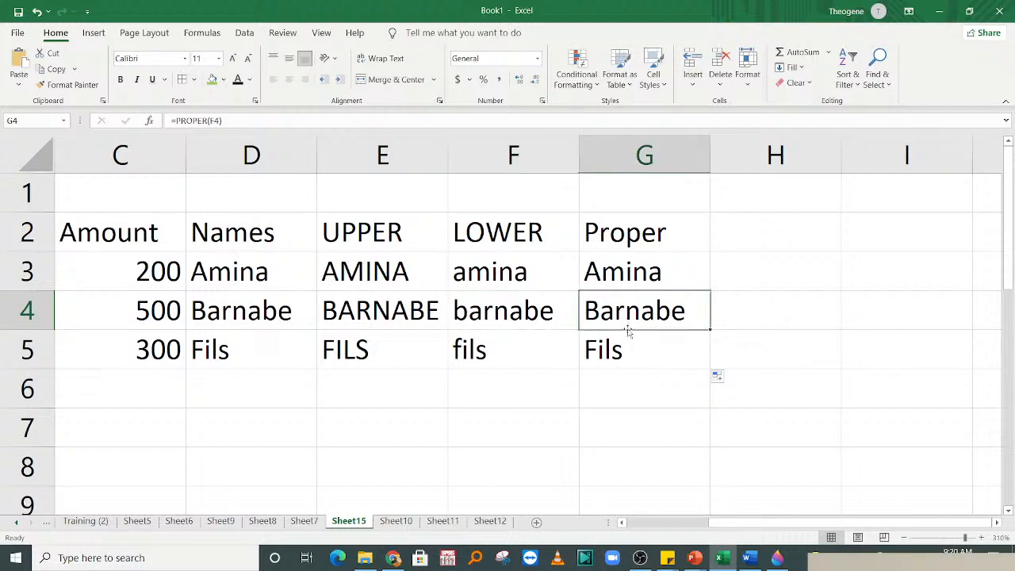
left_click(412, 246)
left_click_drag(412, 246, 437, 419)
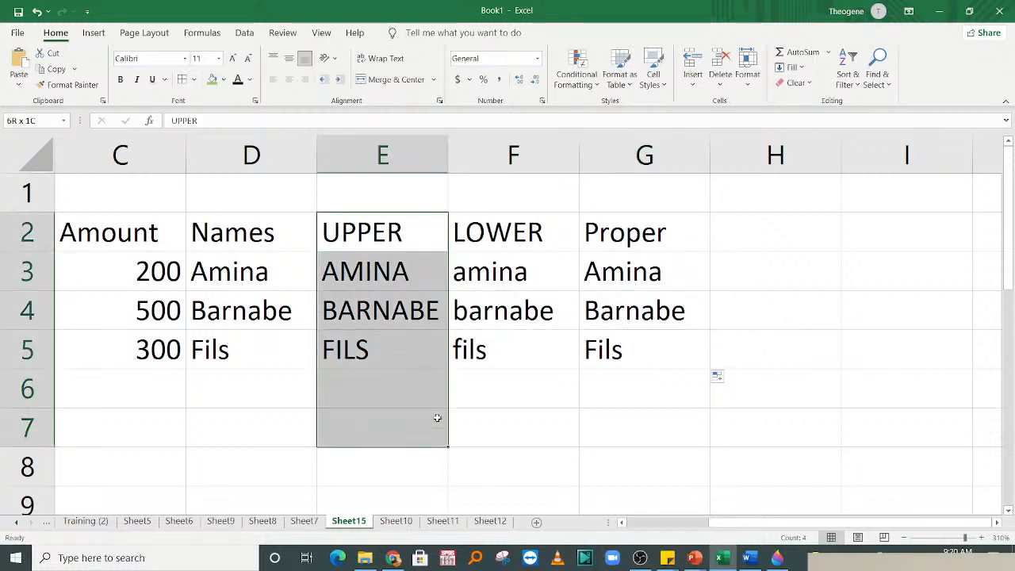
left_click_drag(513, 230, 574, 367)
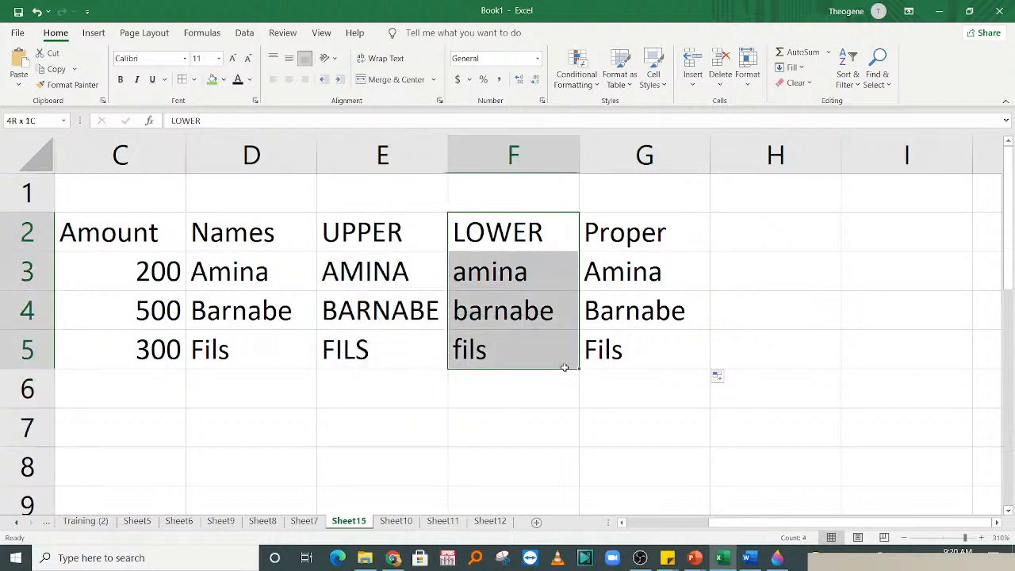
left_click_drag(661, 230, 704, 403)
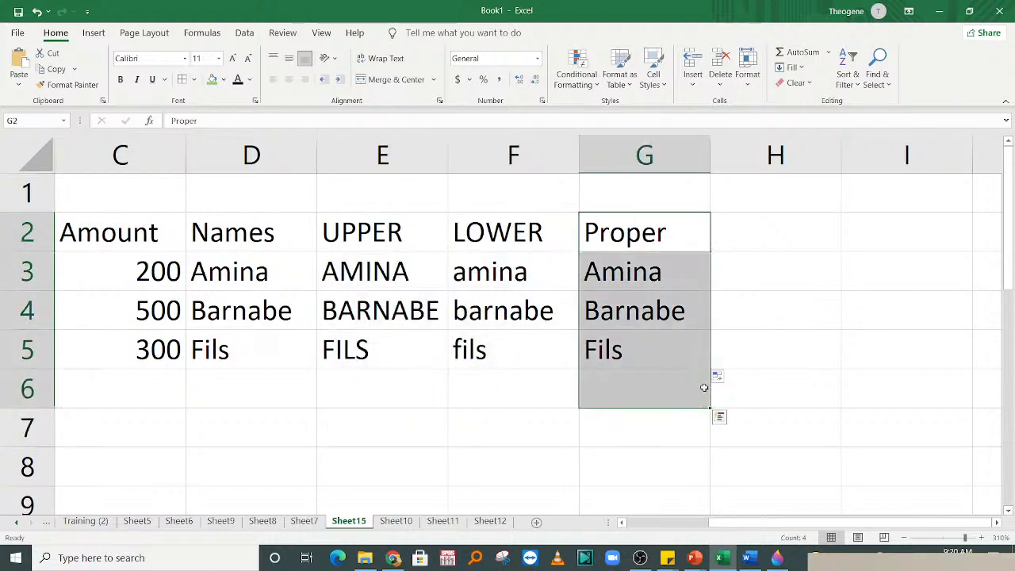
left_click(704, 241)
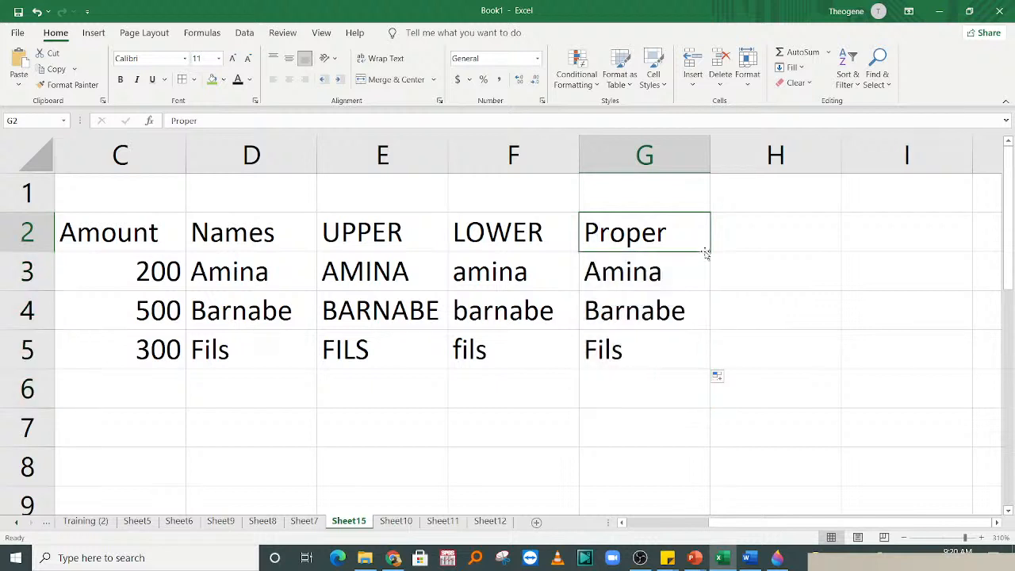
- Check the LOWER formula in F4 and the PROPER formula in G3 against their displayed names
left_click(733, 245)
left_click(486, 294)
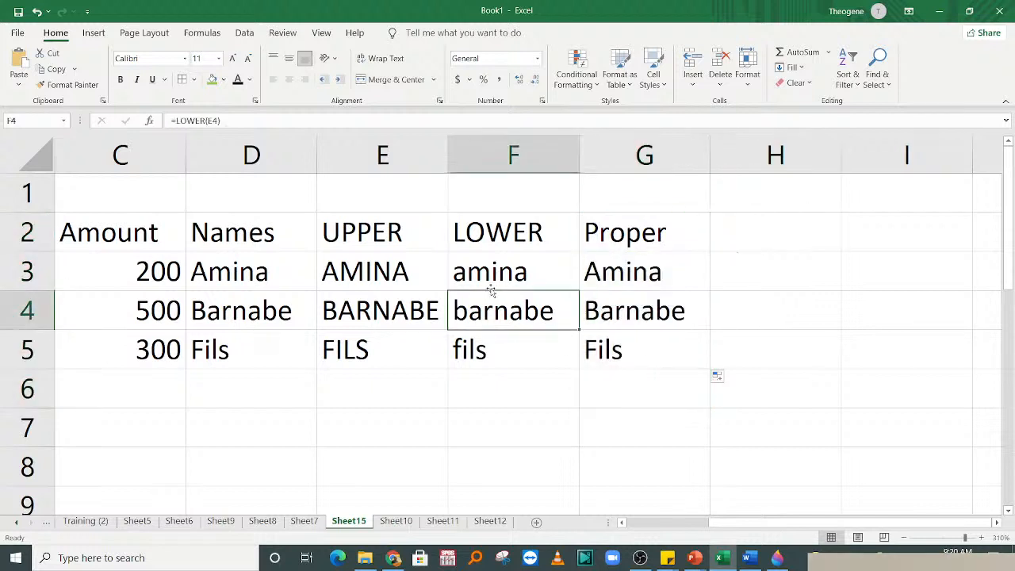
left_click(659, 240)
left_click(656, 280)
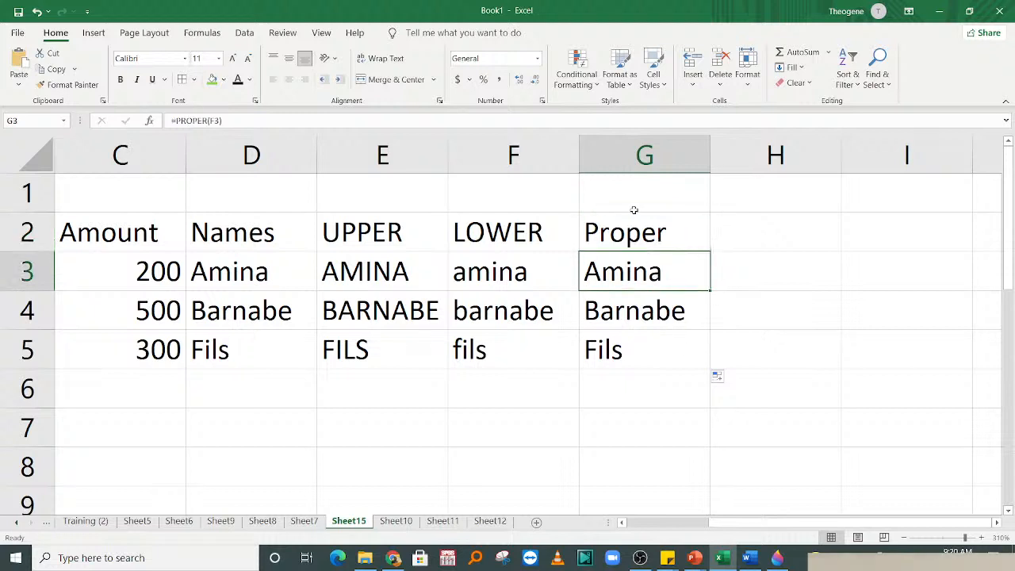
left_click(775, 304)
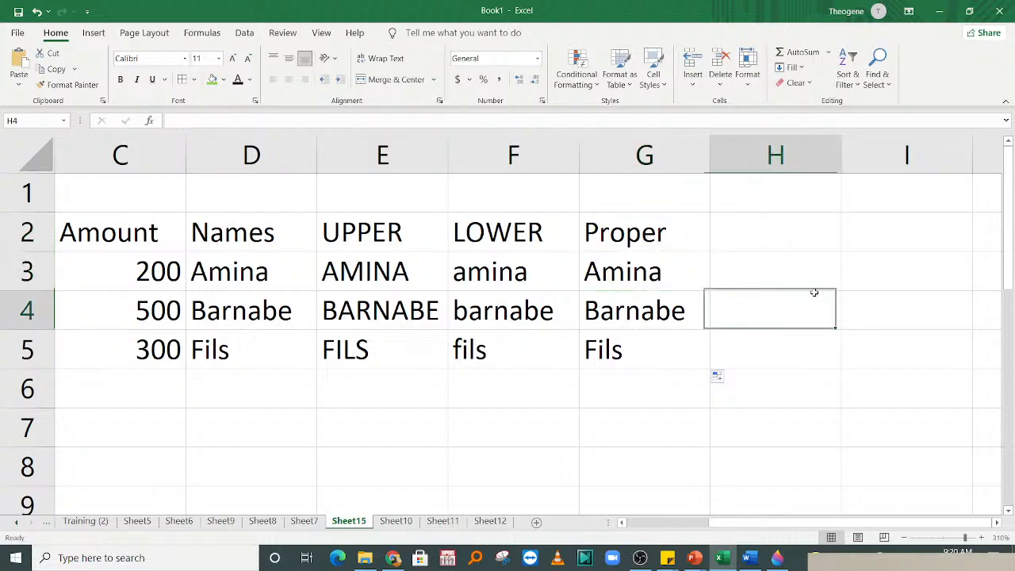
left_click(659, 286)
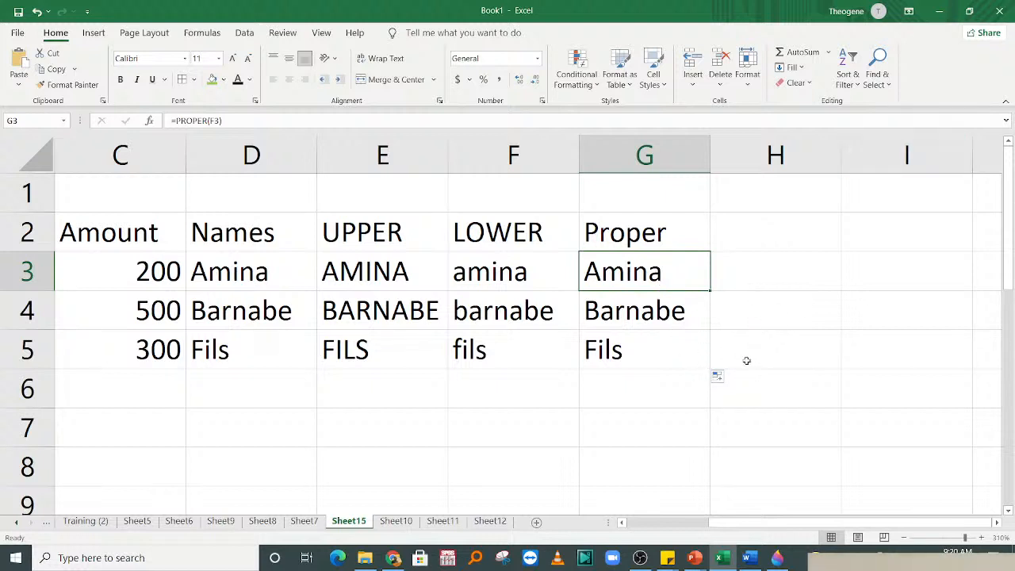
left_click(748, 233)
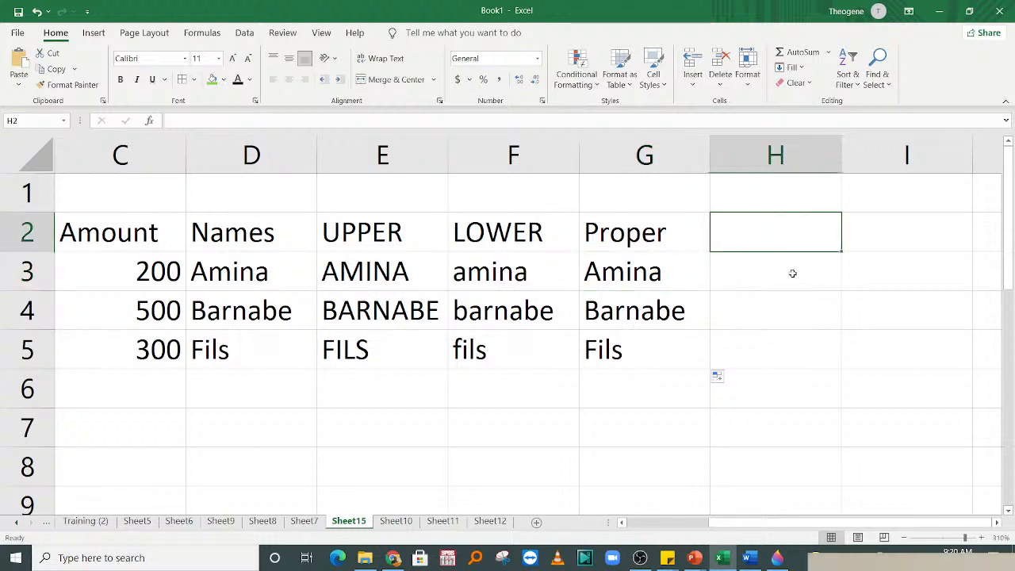
- Look through the contents of Sheet7, Sheet11, Sheet8, Sheet9, Sheet6 and Sheet5
left_click(304, 522)
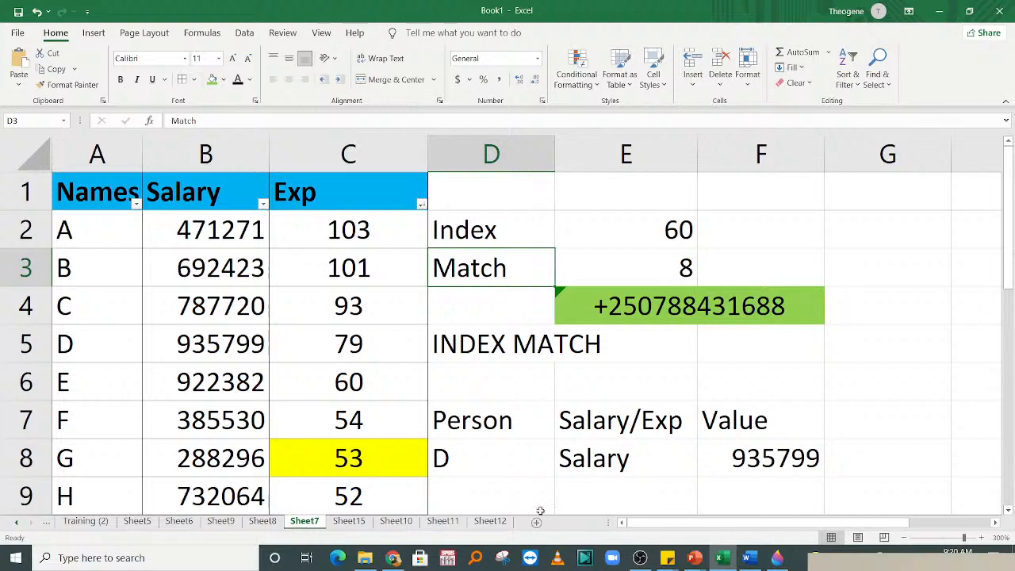
left_click(442, 521)
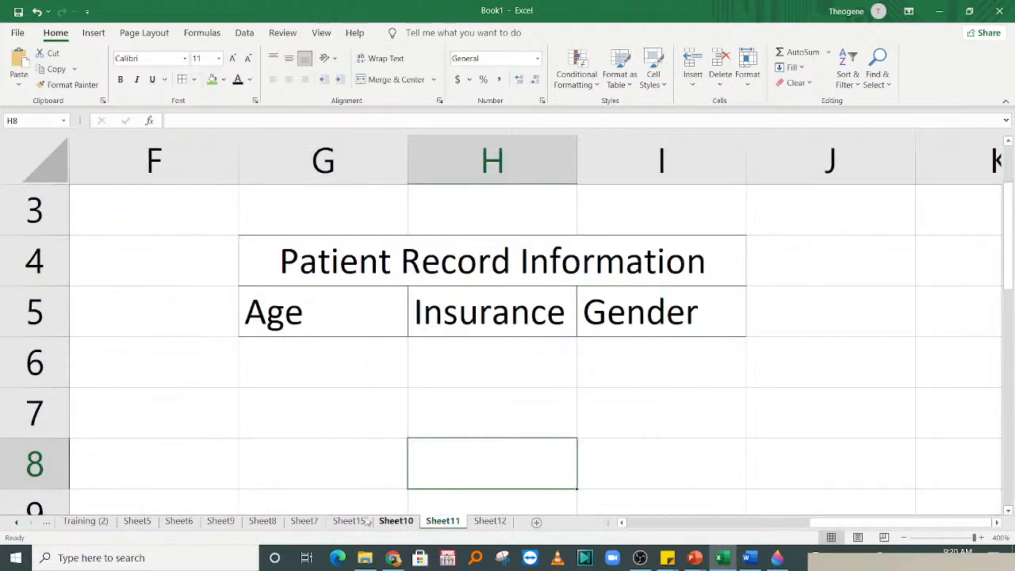
left_click(304, 521)
left_click(261, 521)
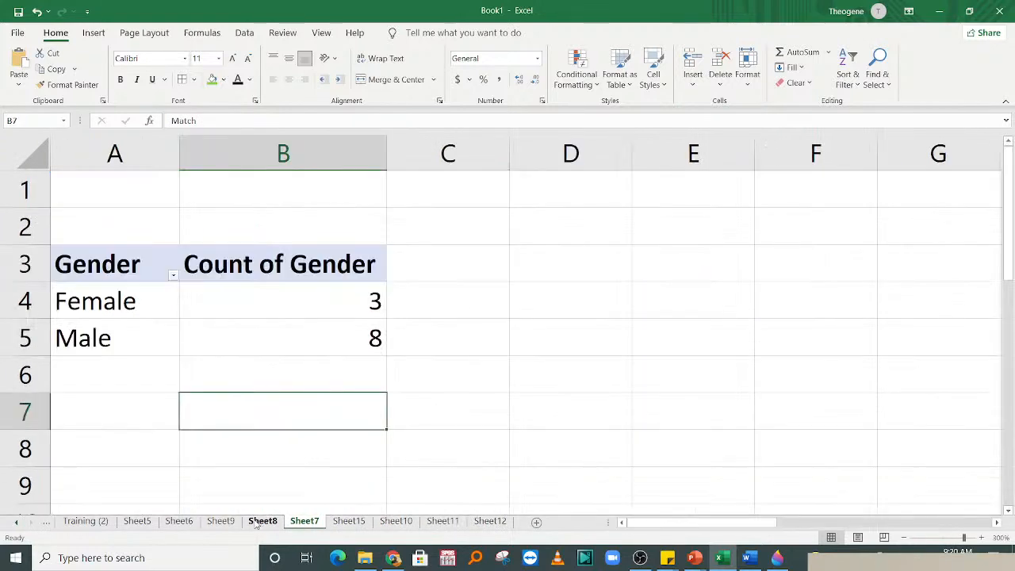
left_click(220, 521)
left_click(179, 521)
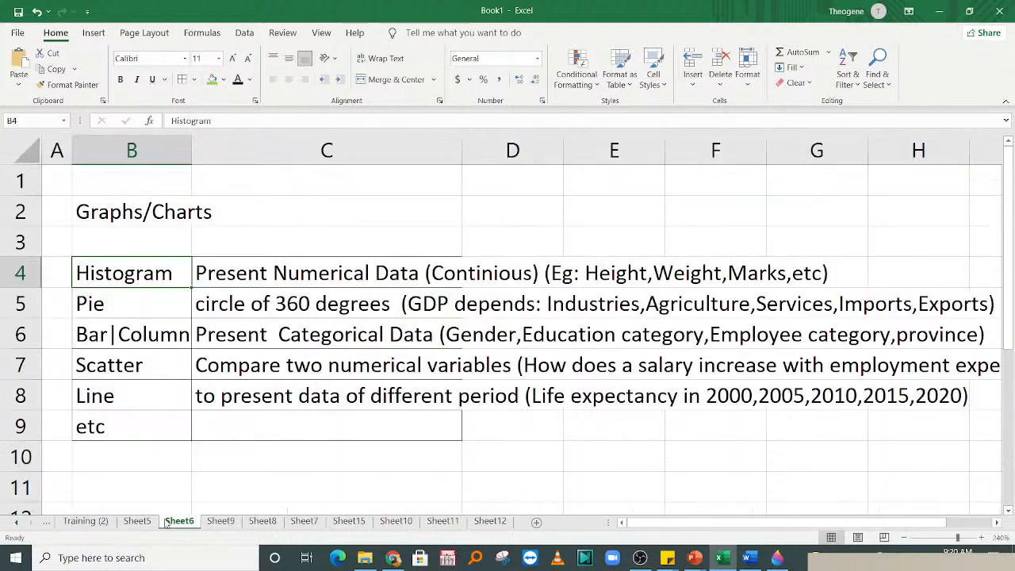
left_click(148, 521)
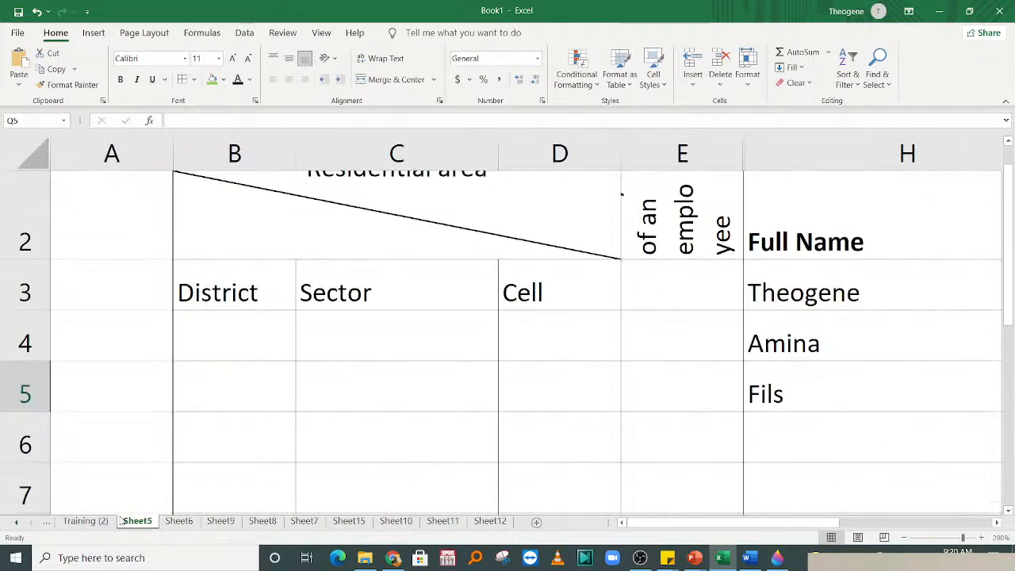
- Go back to the workbook's first sheets and look through Training, Sheet2, Sheet3 and Training (2)
left_click(18, 521)
left_click(18, 522)
left_click(19, 521)
left_click(79, 521)
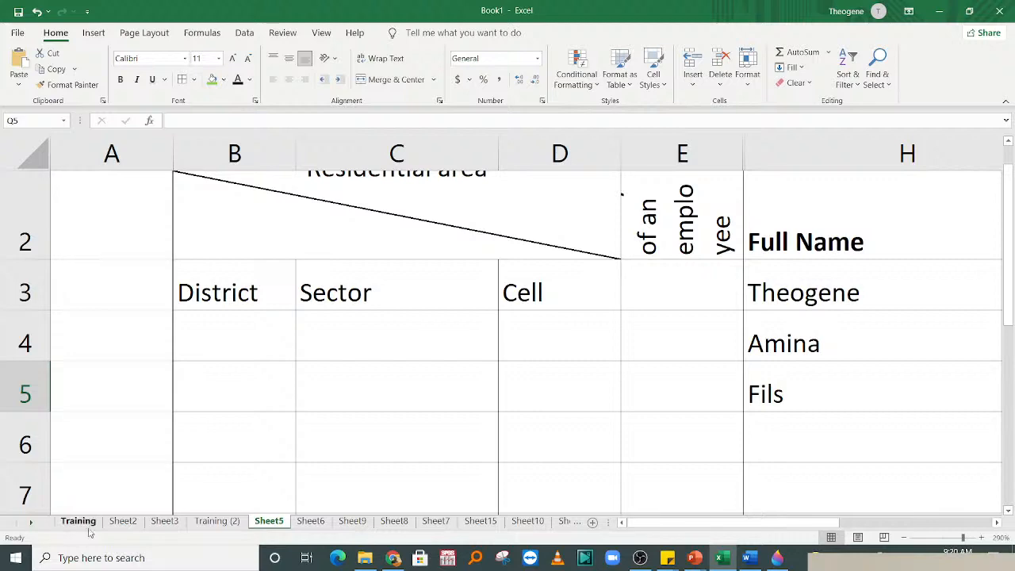
left_click(124, 521)
left_click(164, 521)
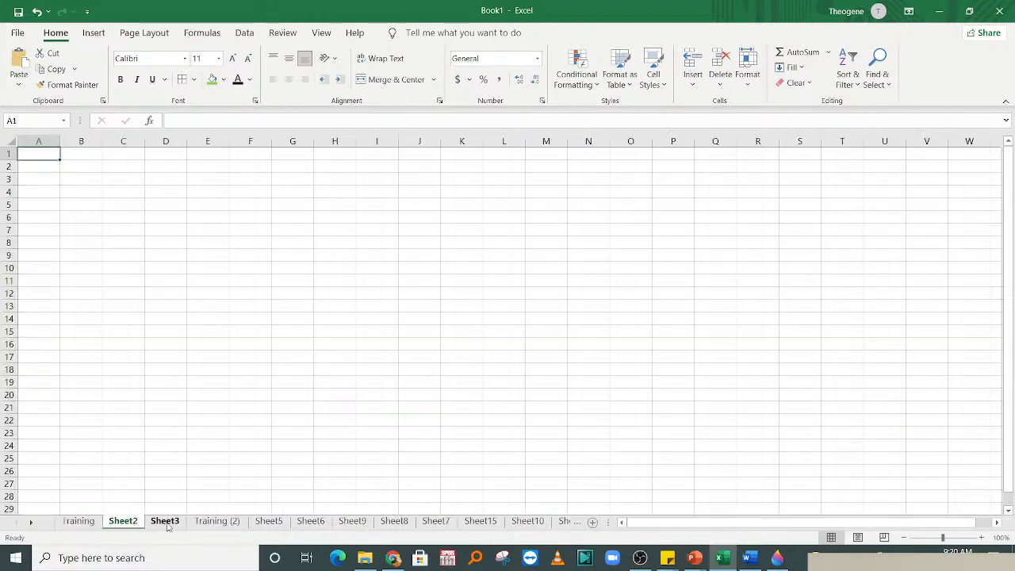
left_click(205, 522)
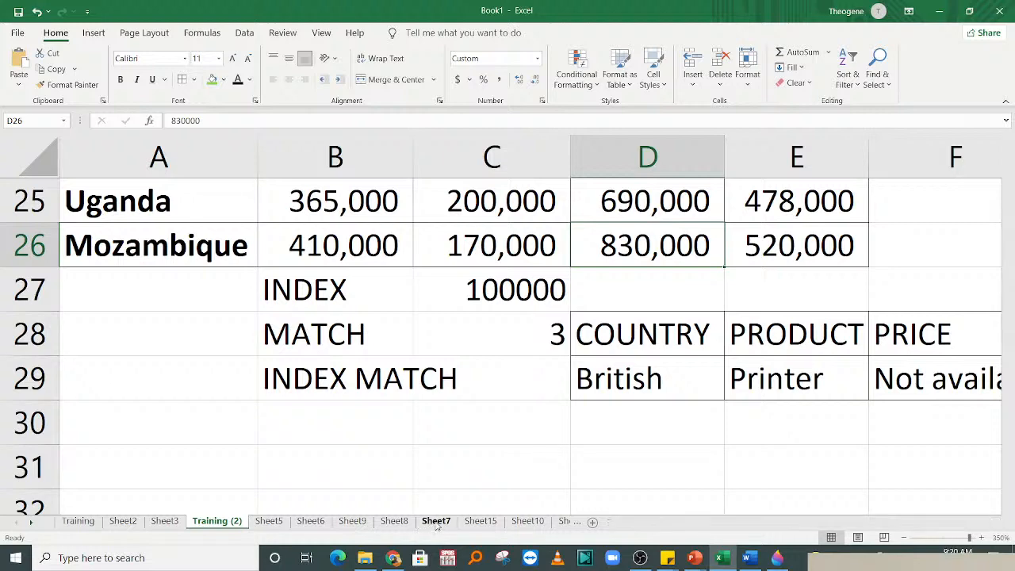
- Insert a new blank worksheet directly after Sheet7
left_click(435, 522)
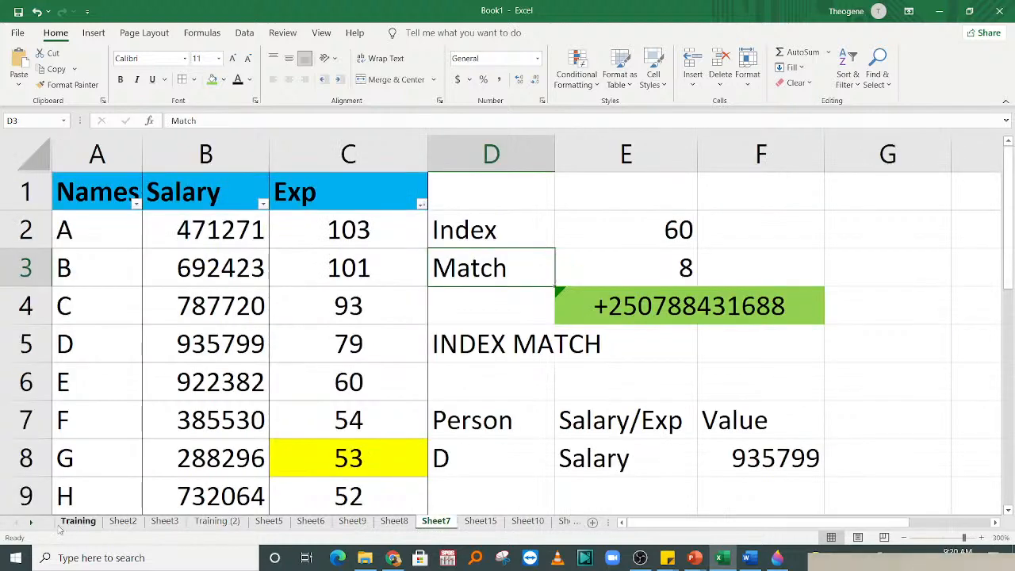
left_click(32, 522)
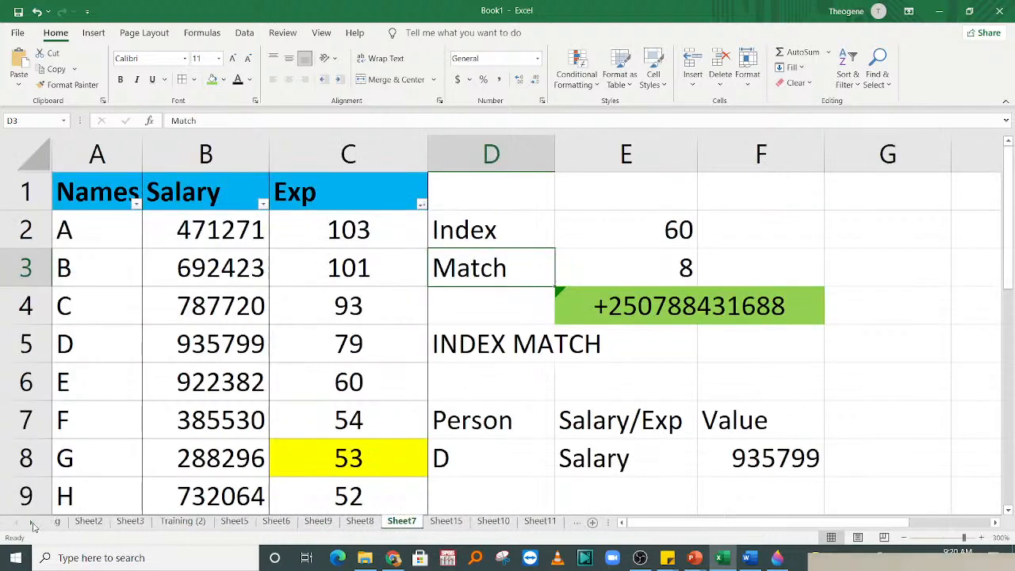
left_click(592, 522)
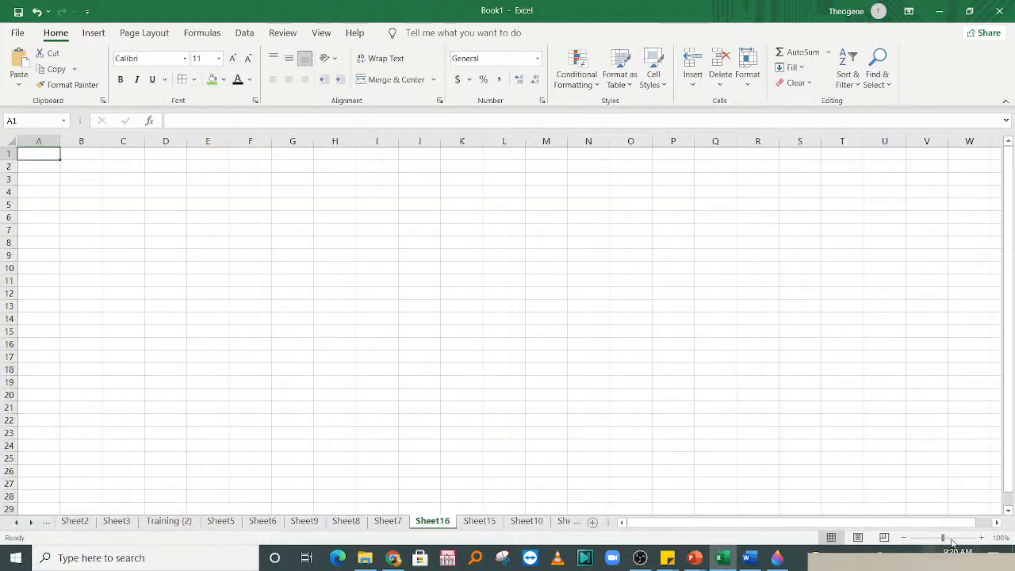
- Apply all borders to the cell range A1:E8 on the new blank worksheet
left_click(982, 538)
left_click(981, 537)
left_click(981, 538)
left_click(981, 537)
left_click(982, 538)
left_click(982, 537)
left_click(981, 537)
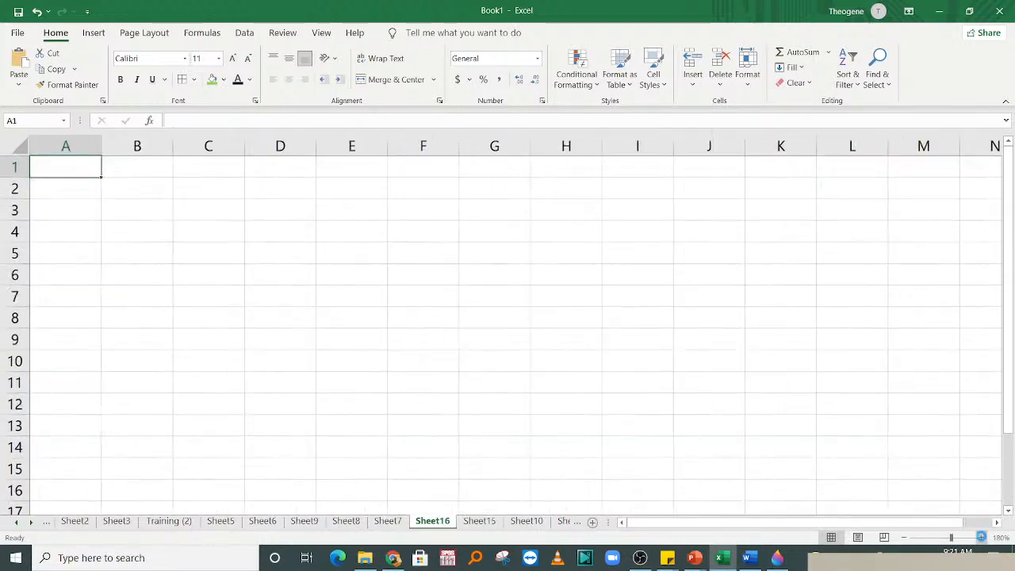
left_click(981, 537)
left_click(982, 537)
left_click(981, 537)
left_click(981, 537)
left_click(981, 537)
left_click(982, 538)
left_click(981, 538)
left_click(981, 537)
left_click(981, 537)
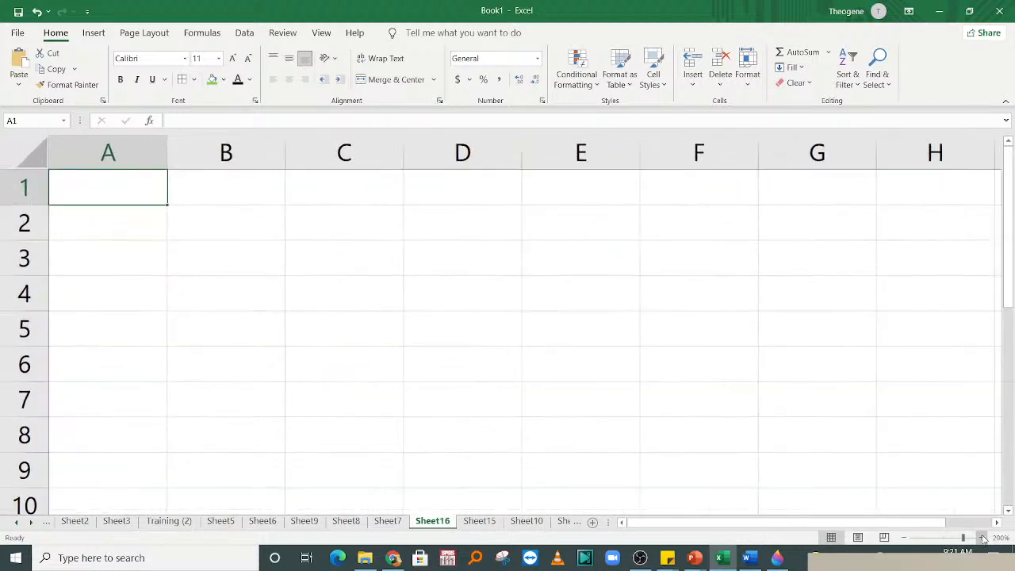
left_click(982, 538)
left_click(981, 537)
left_click(982, 538)
left_click(352, 300)
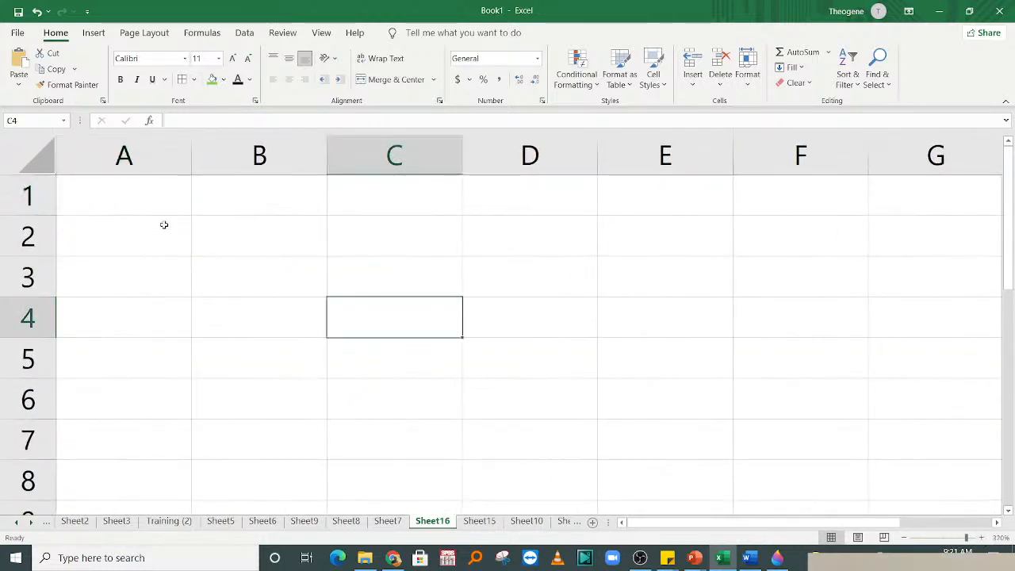
left_click(164, 225)
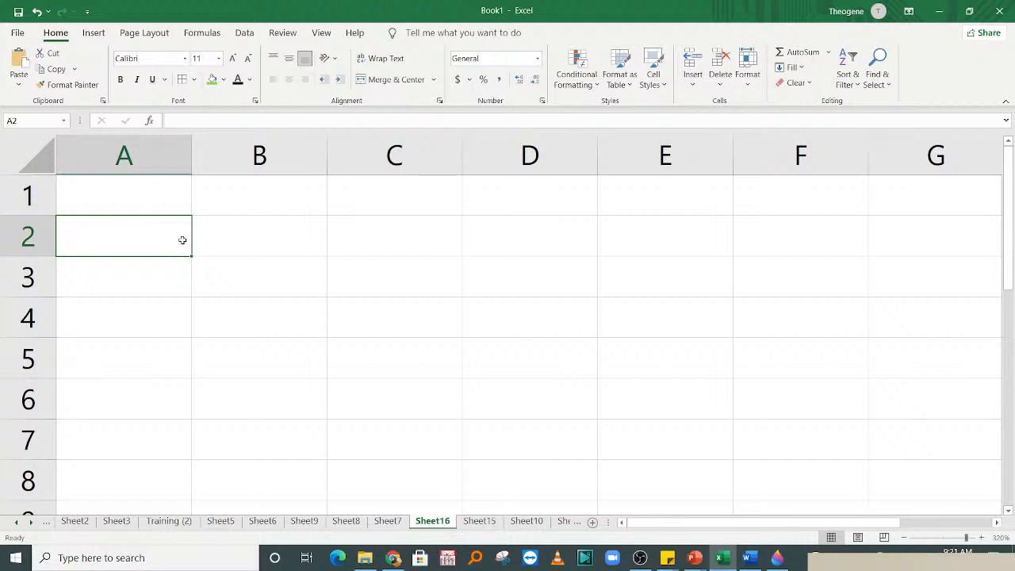
left_click_drag(182, 192, 722, 483)
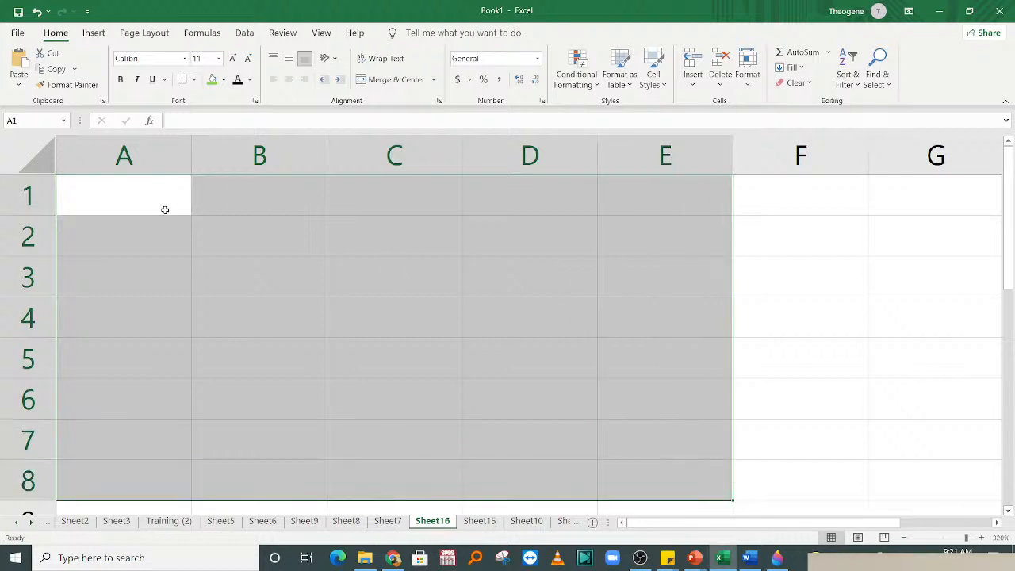
left_click(181, 79)
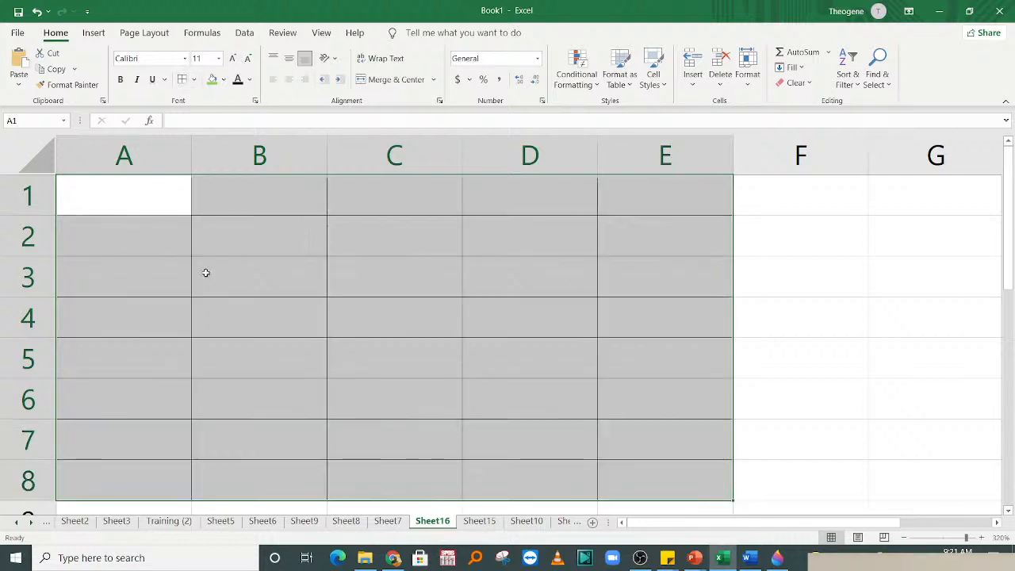
left_click(205, 305)
- Enter the column headings Names, Salary and Gender in cells A1, B1 and C1
left_click(125, 202)
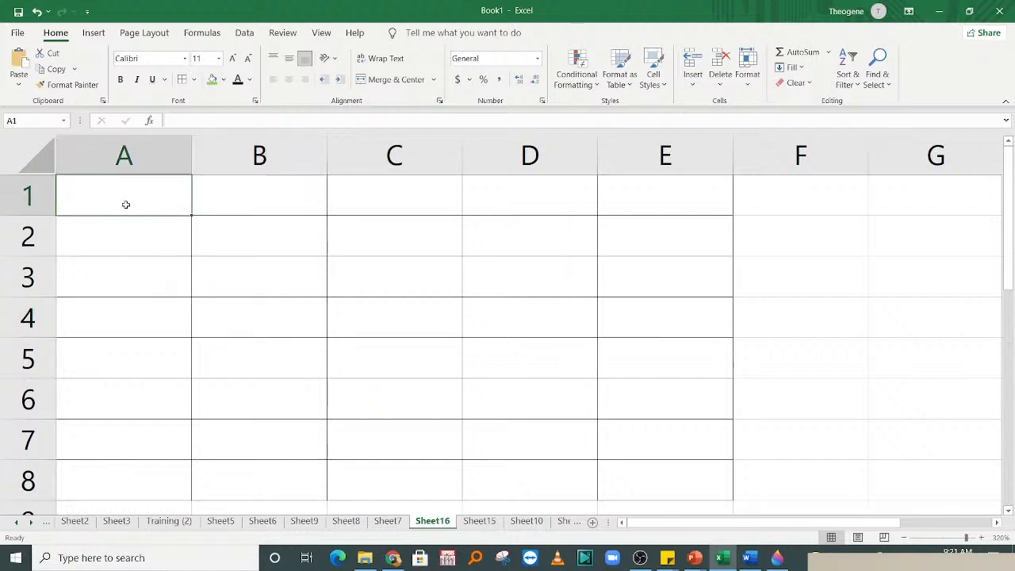
type("Names")
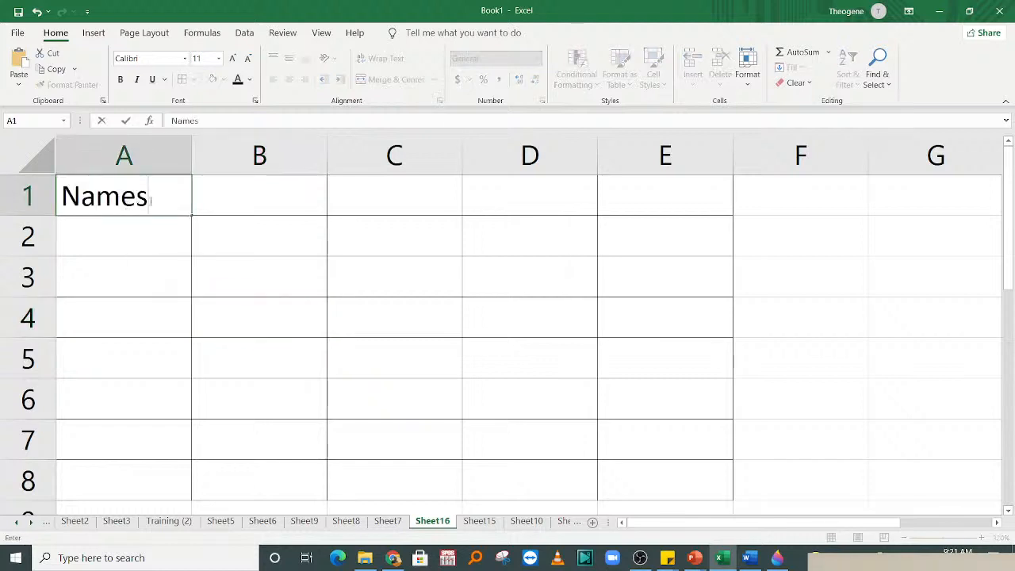
left_click(240, 207)
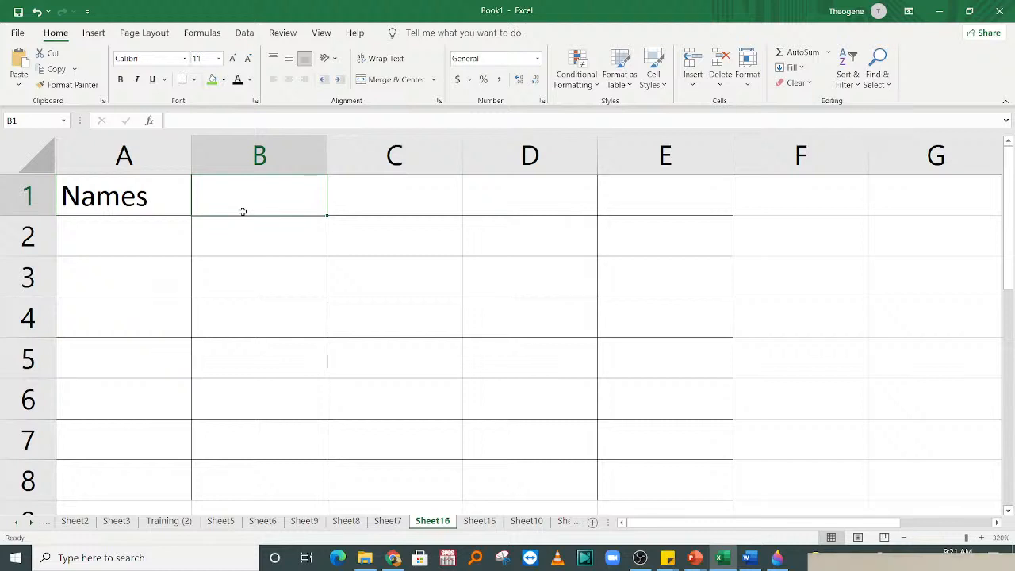
type("Slary")
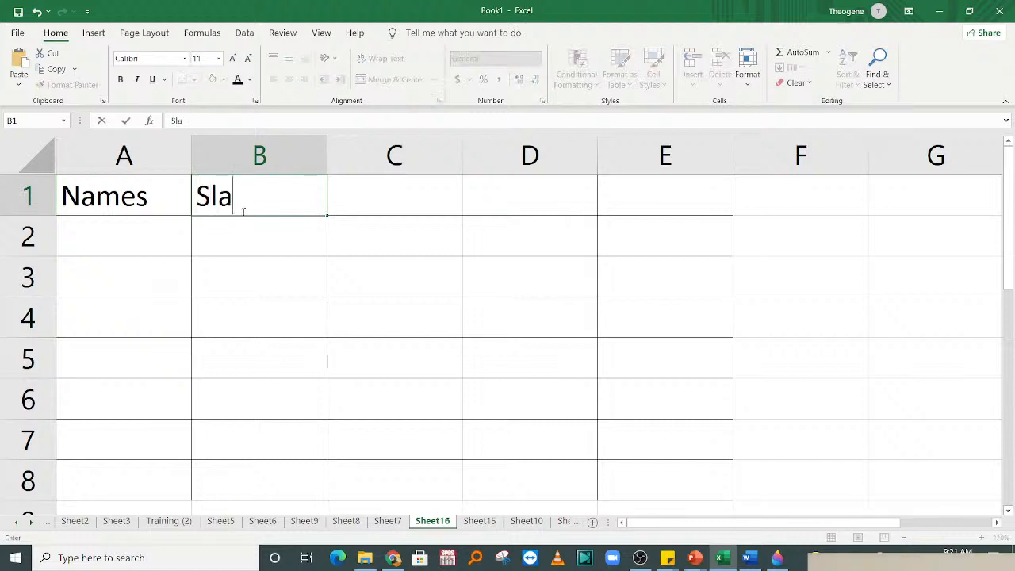
left_click(196, 197)
type("alary")
left_click(386, 203)
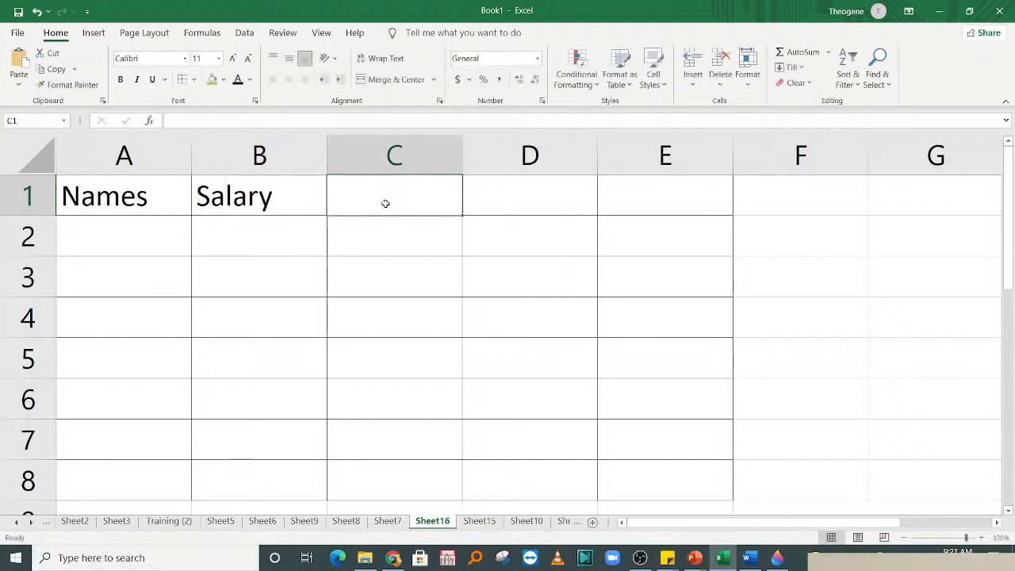
type("Gender")
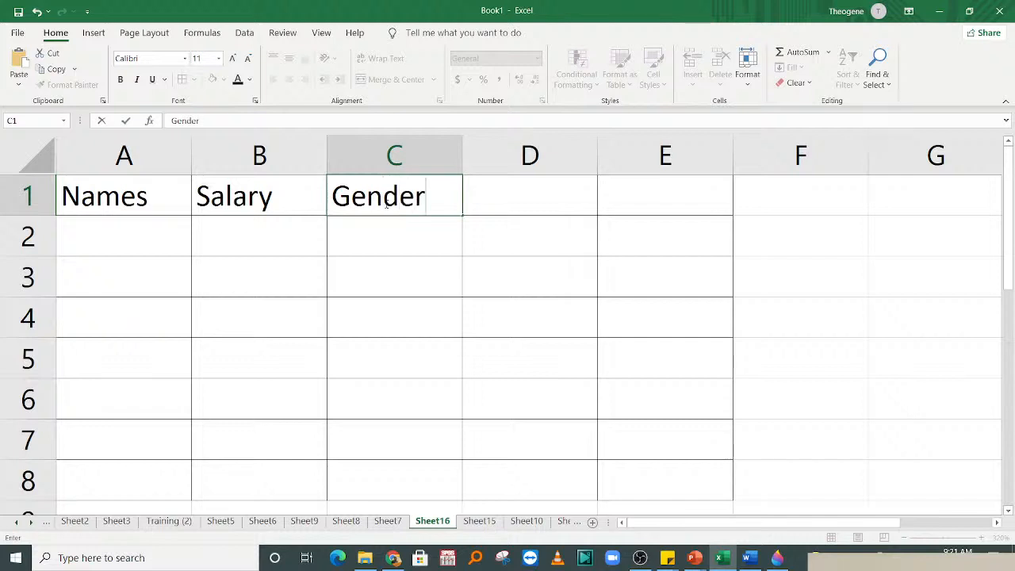
left_click(479, 198)
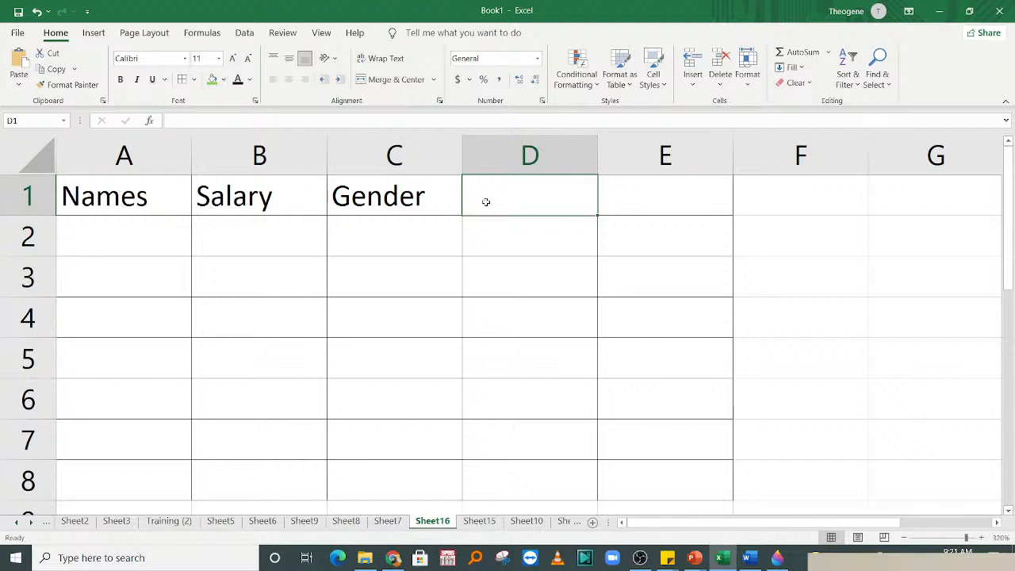
left_click(536, 269)
left_click(523, 195)
type("pRO")
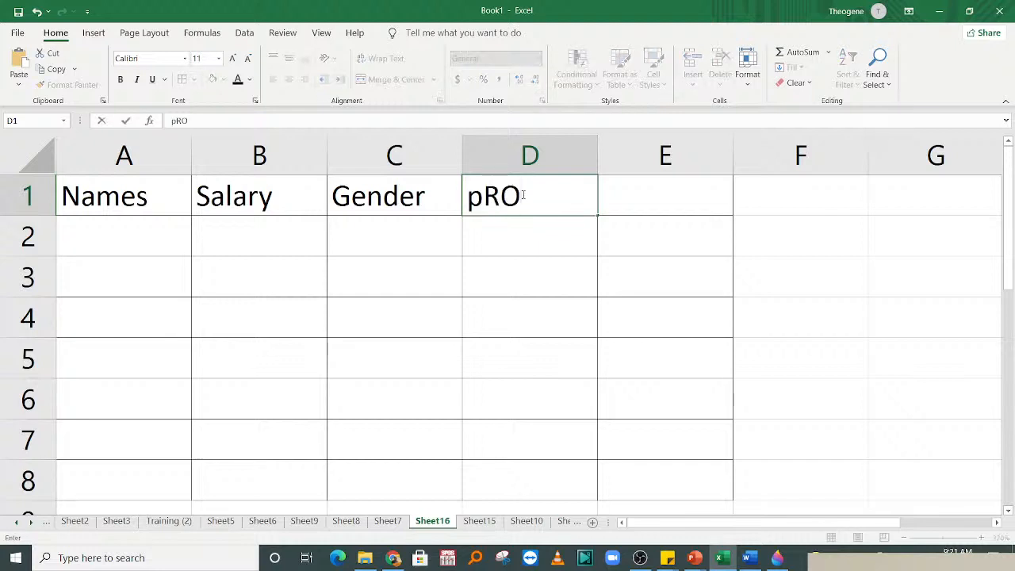
key("BackSpace")
key("BackSpace")
key("BackSpace")
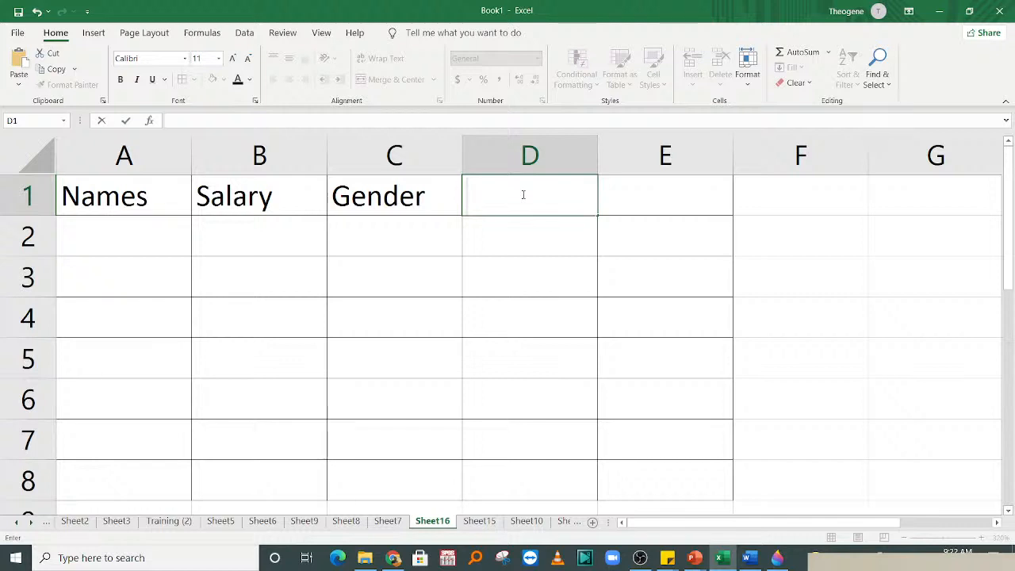
- Enter the heading "Education level" in cell D1 and widen column D to fit it
type("Educat")
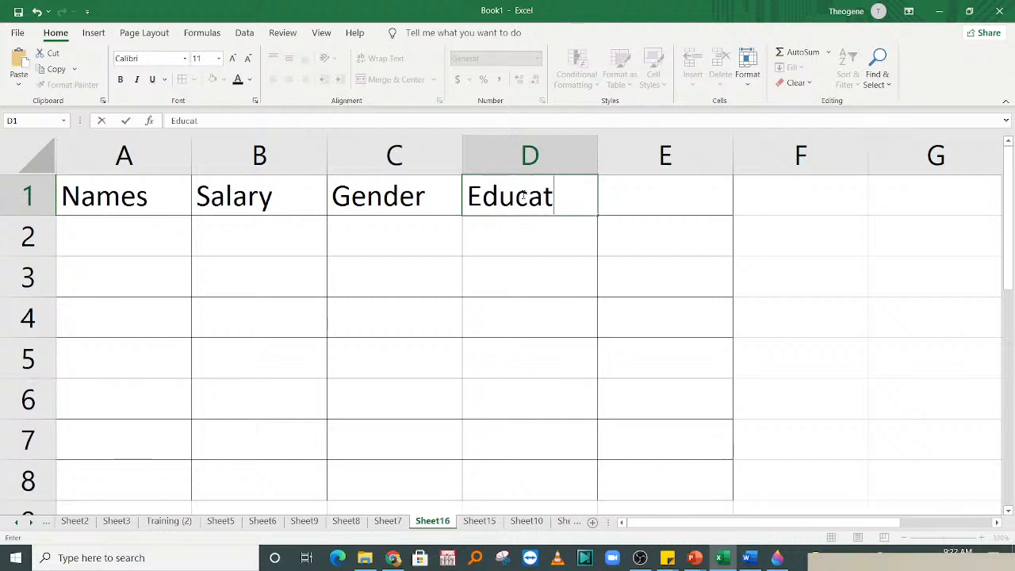
type("ion leve")
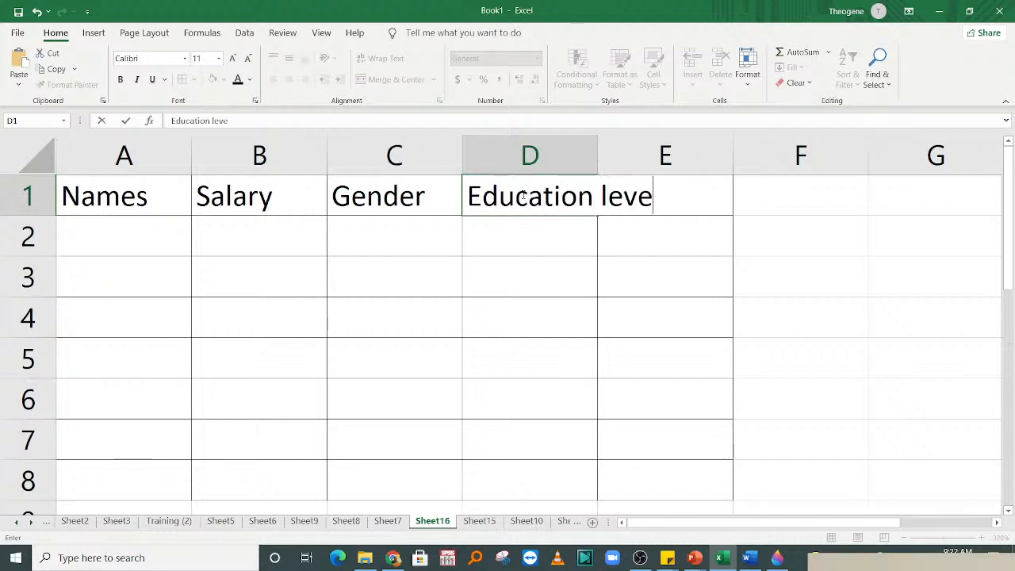
type("l")
key("Return")
left_click(544, 333)
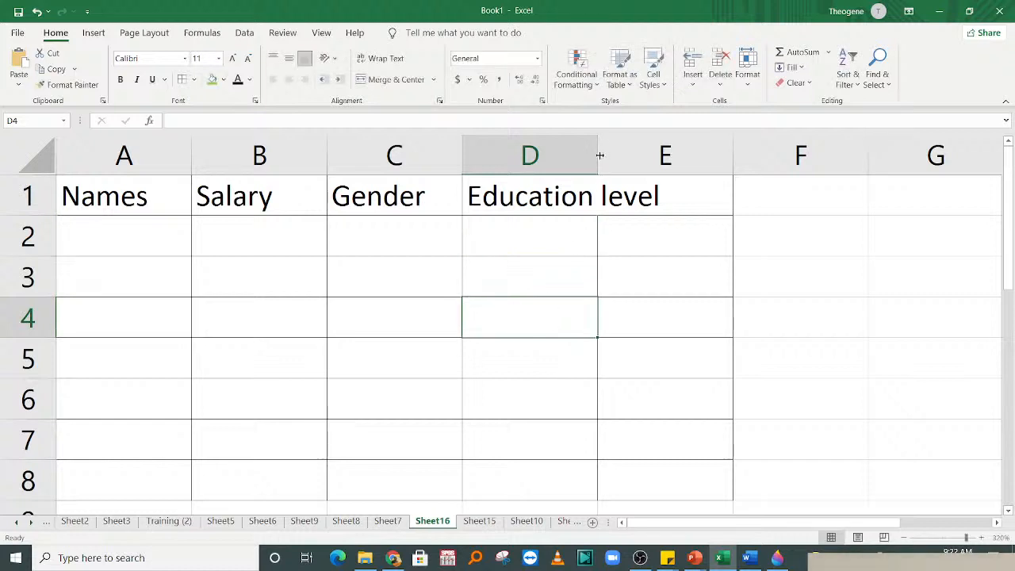
left_click_drag(600, 156, 679, 156)
left_click(642, 351)
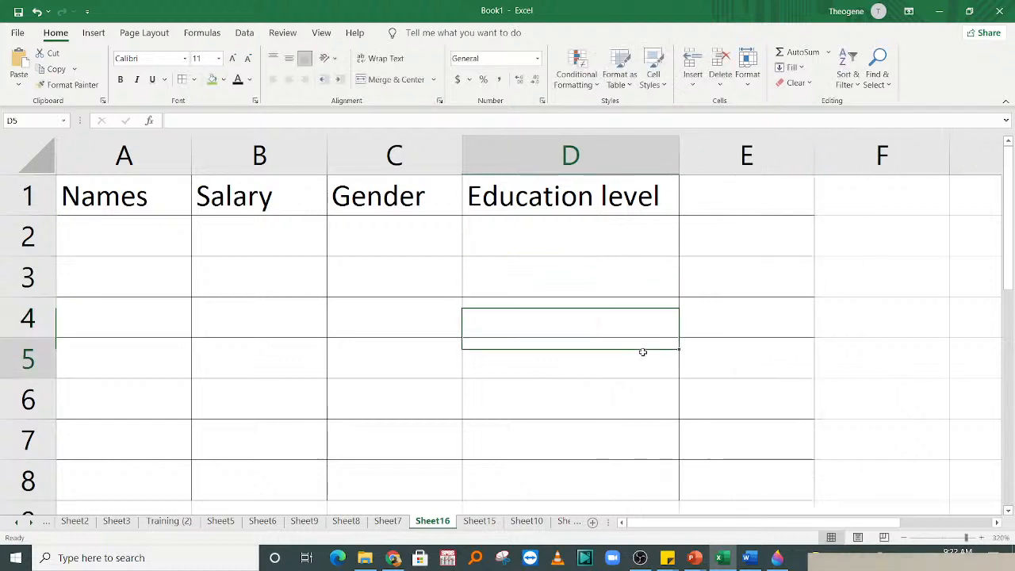
- Enter the heading "Bank Loan" in cell E1 and widen column E slightly to fit it
left_click(726, 178)
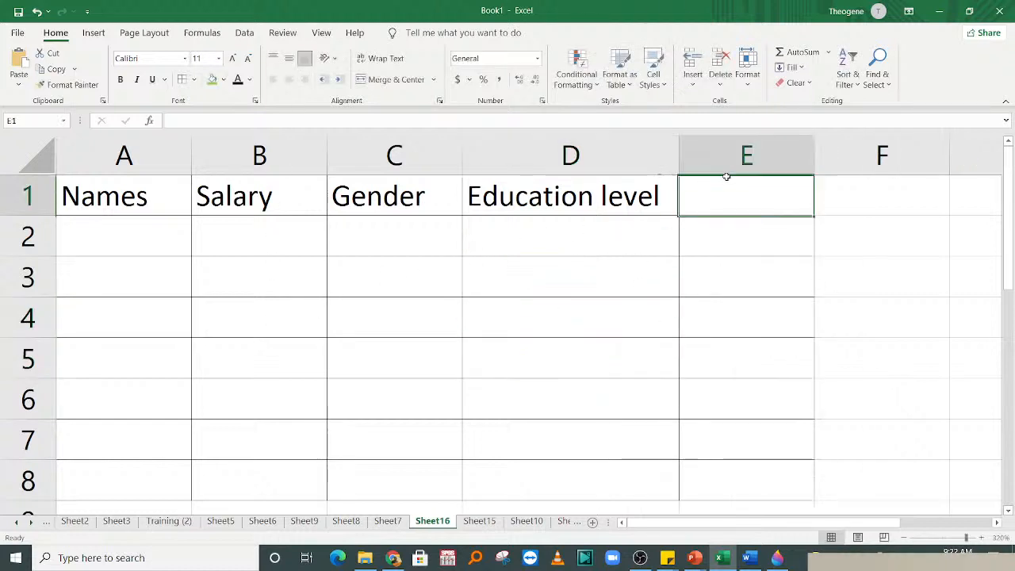
type("Credit")
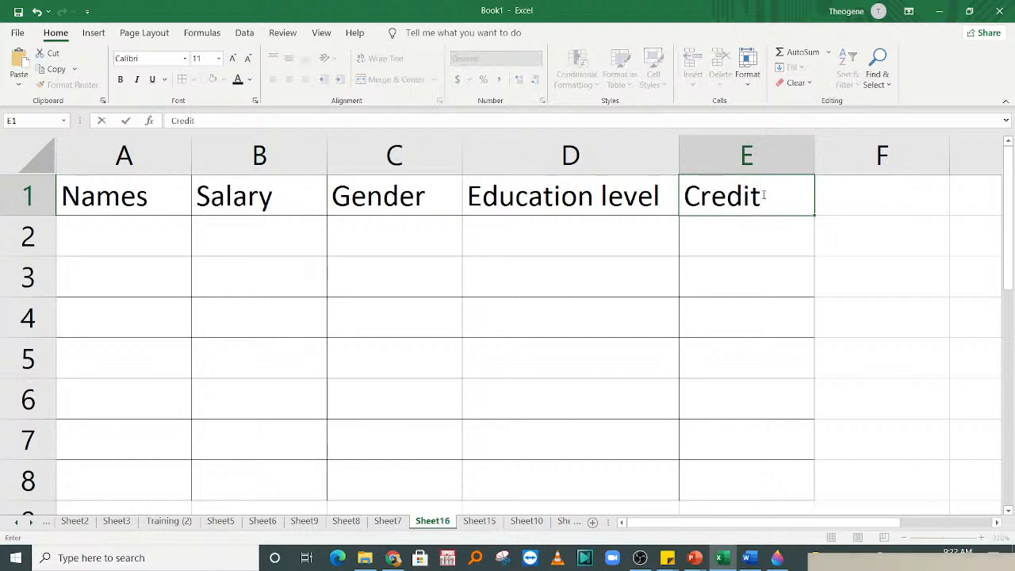
left_click_drag(761, 197, 687, 181)
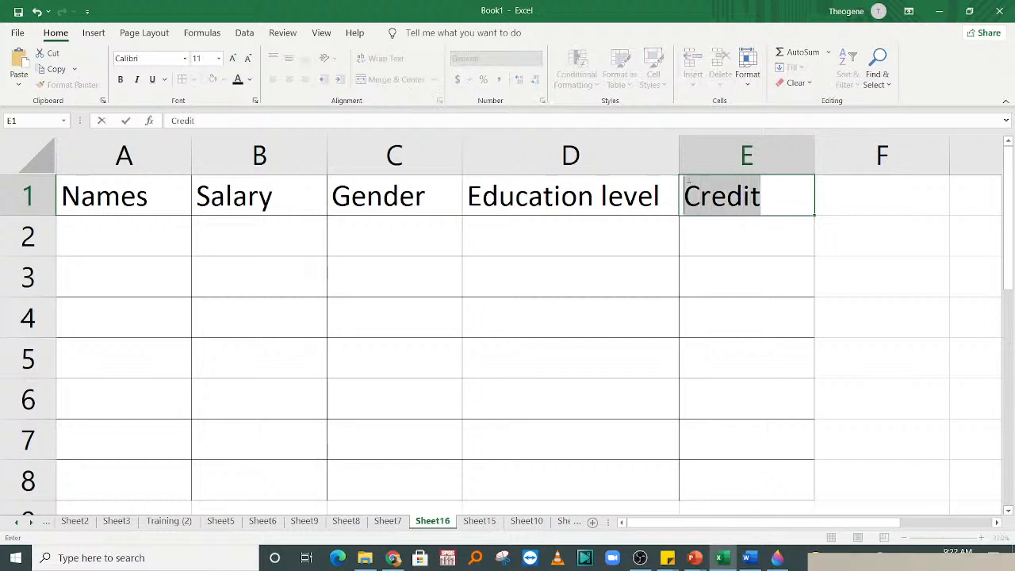
type("Bank Loan")
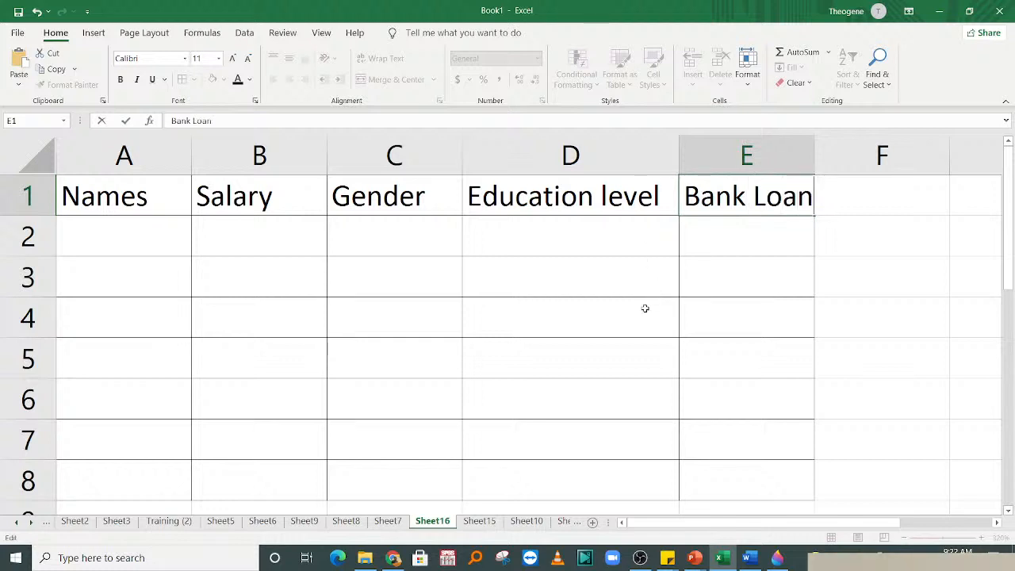
left_click(573, 309)
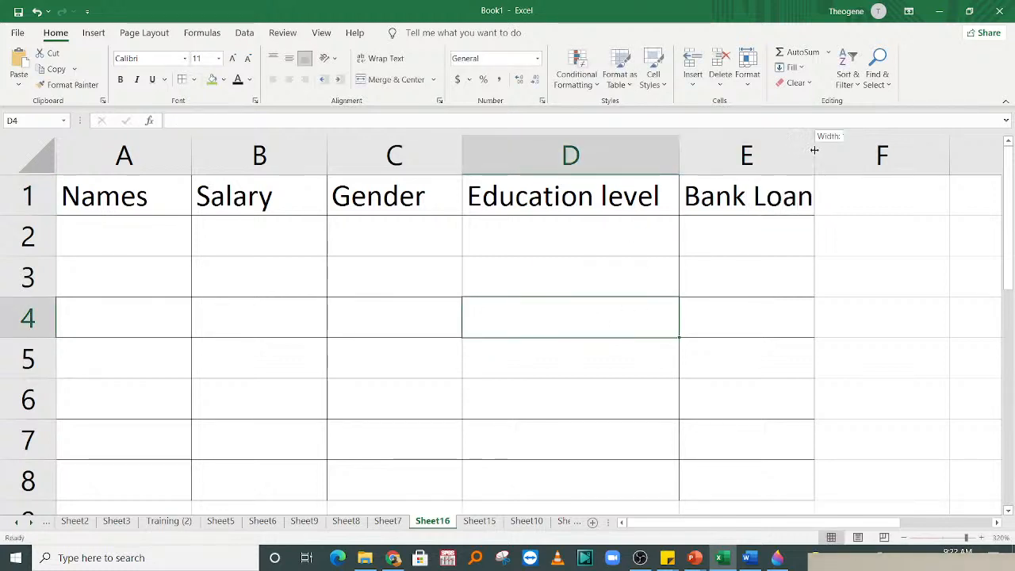
left_click_drag(813, 150, 828, 150)
- Extend the bordered table by applying all borders to the range F1:H8, and select cell F1
left_click_drag(687, 525, 650, 523)
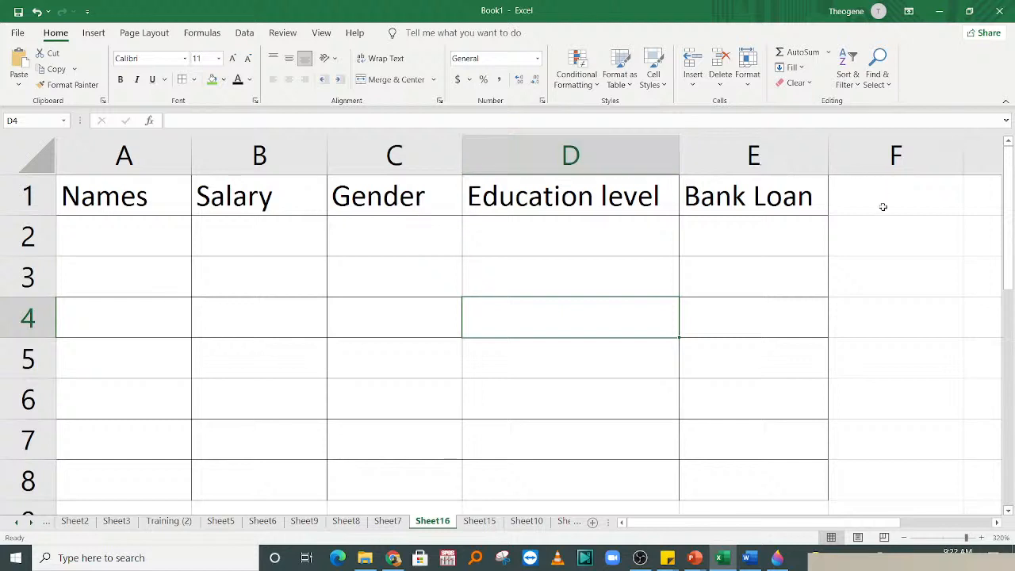
mouse_move(877, 199)
left_mouse_down()
mouse_move(983, 226)
mouse_move(987, 343)
mouse_move(997, 341)
mouse_move(657, 344)
mouse_move(636, 389)
mouse_move(736, 529)
mouse_move(729, 297)
left_mouse_up()
left_click_drag(1013, 272, 1013, 200)
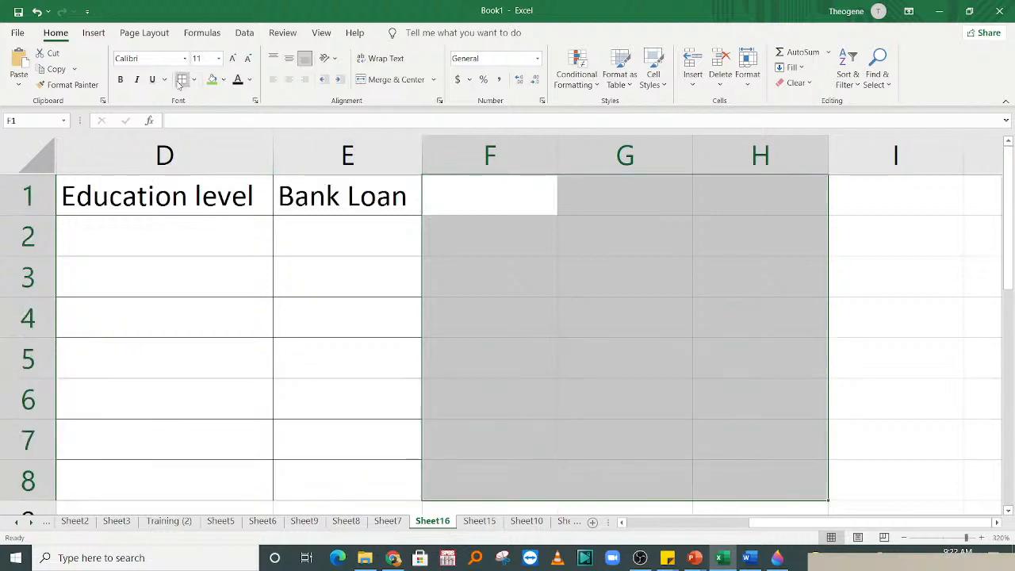
left_click(446, 270)
left_click(458, 205)
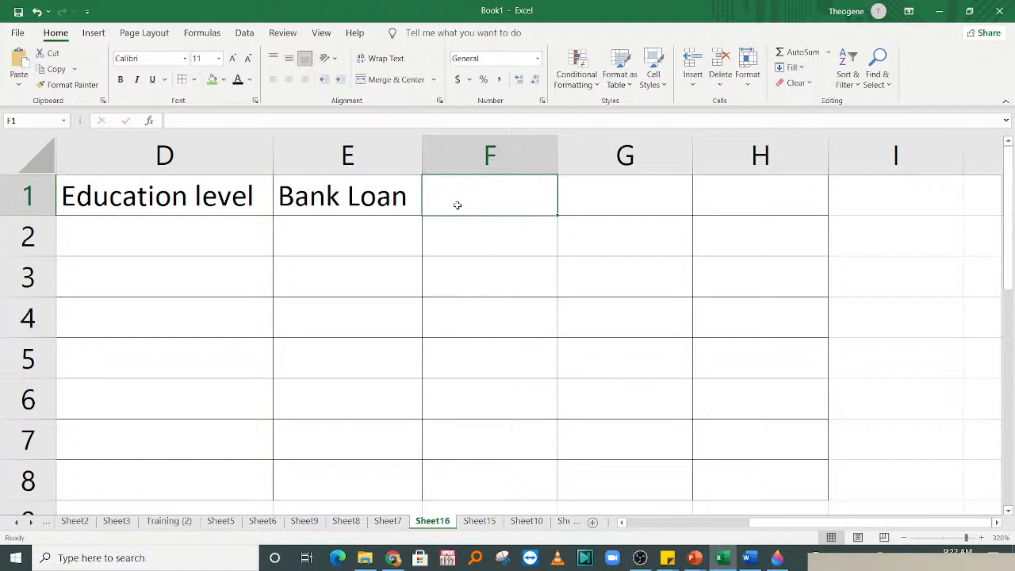
type("Credit")
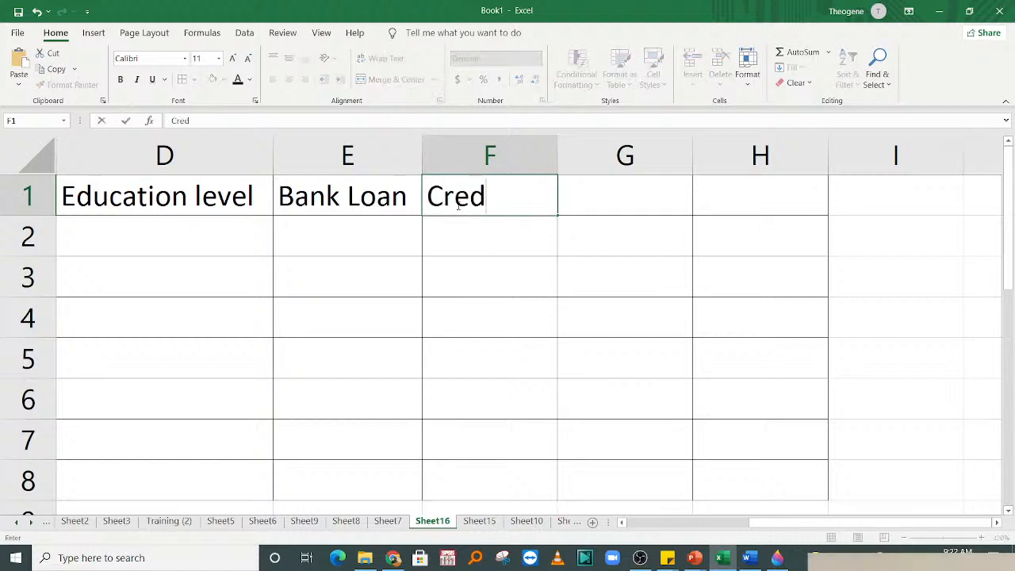
key("BackSpace")
key("BackSpace")
key("BackSpace")
key("BackSpace")
key("BackSpace")
key("BackSpace")
key("BackSpace")
type("Loa")
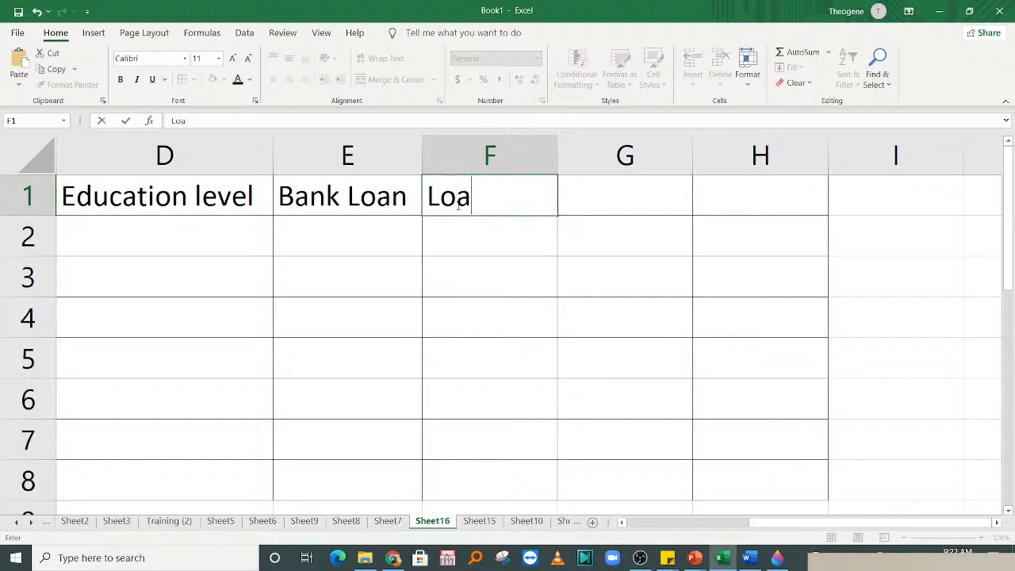
type("rn rep")
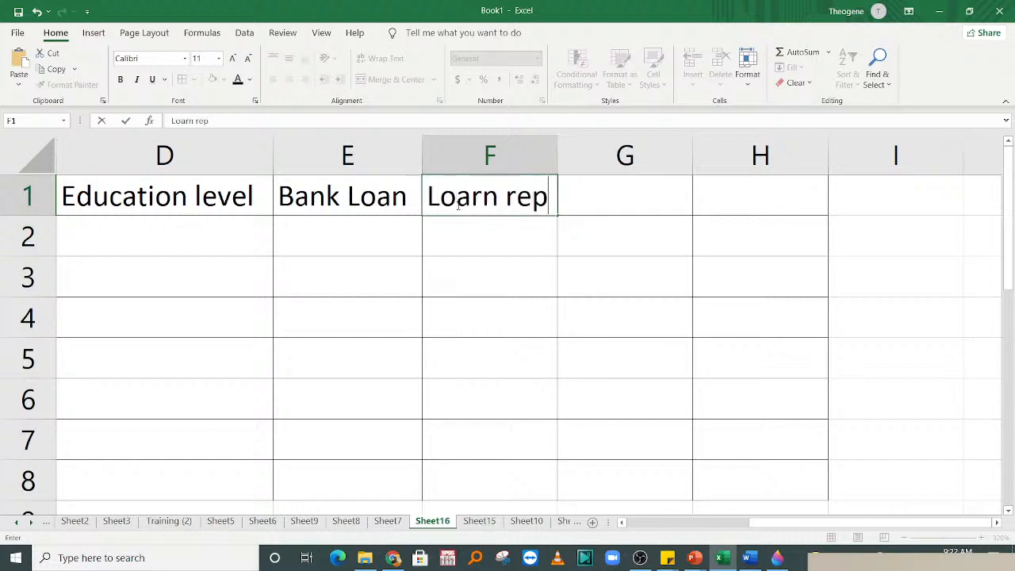
key("BackSpace")
key("BackSpace")
key("BackSpace")
key("BackSpace")
key("BackSpace")
key("BackSpace")
key("BackSpace")
key("BackSpace")
key("BackSpace")
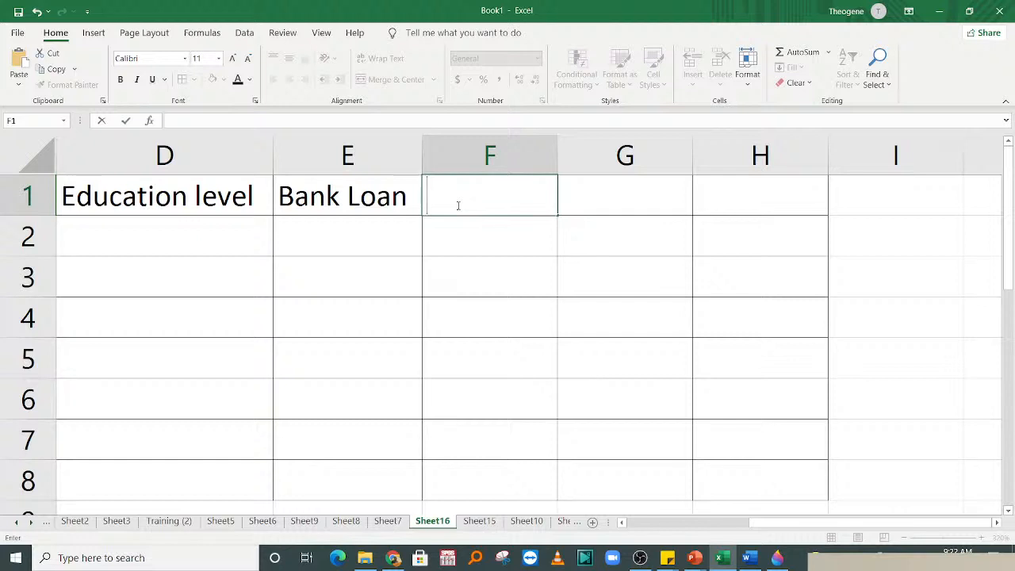
- Enter the heading "repaid amount" in cell F1 and widen column F to fit it
type("repaid amou")
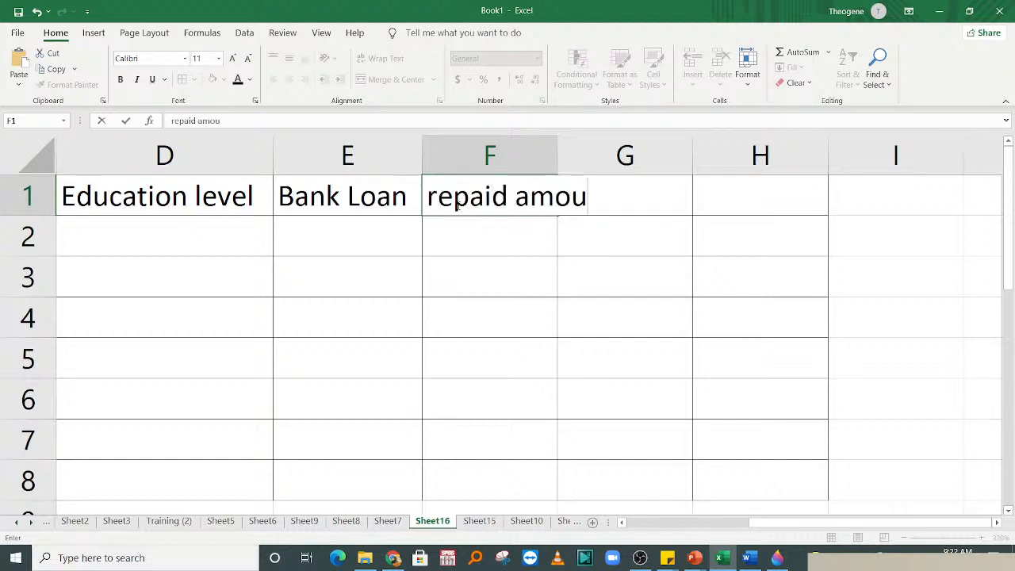
type("nt")
left_click_drag(487, 317, 487, 282)
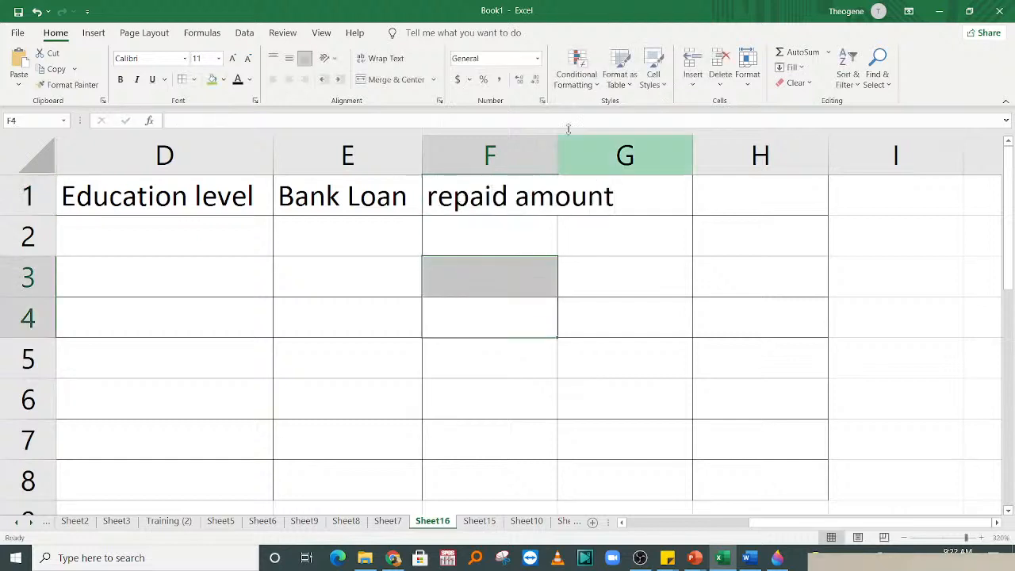
left_click_drag(558, 153, 626, 155)
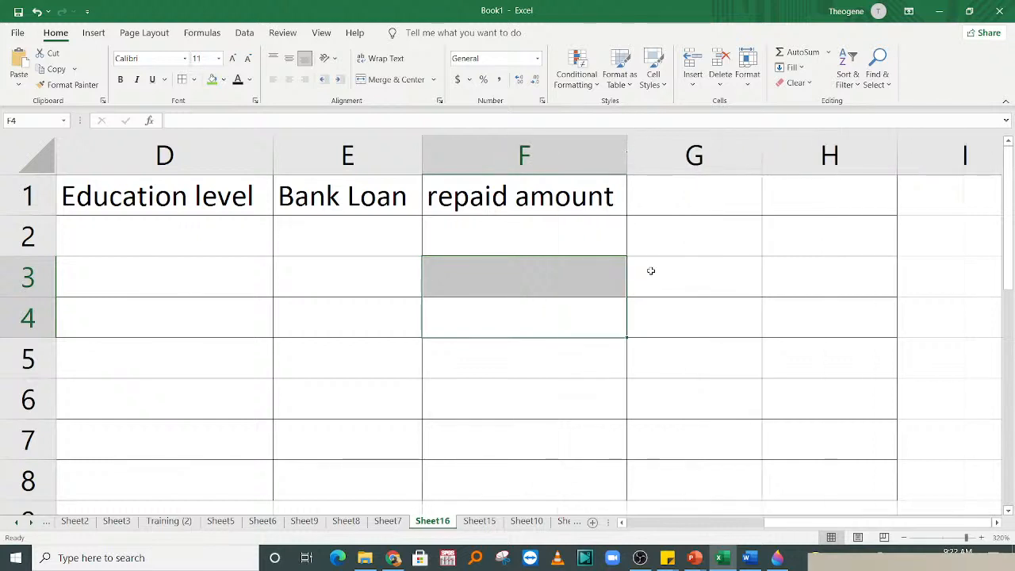
left_click(686, 200)
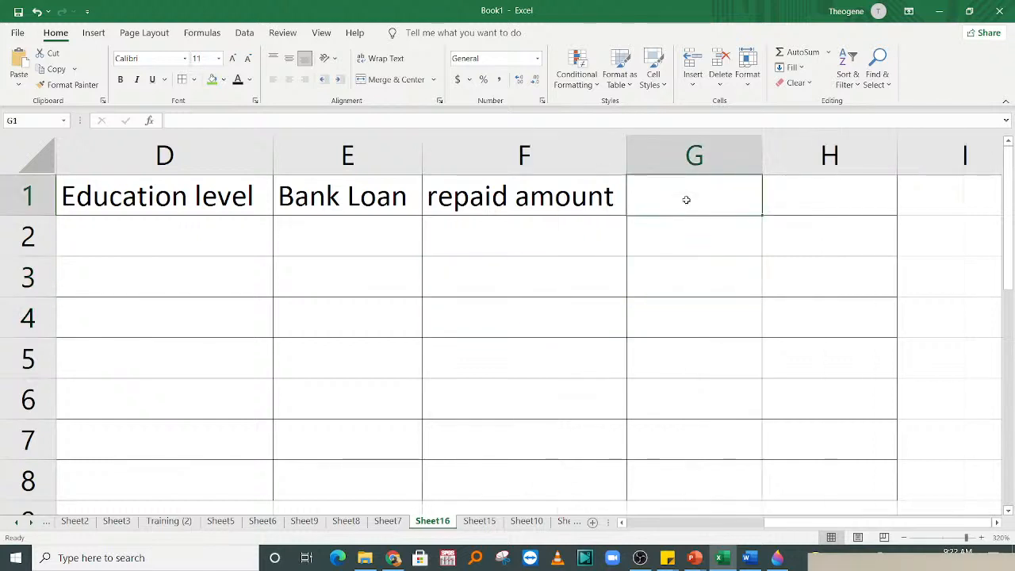
- Enter the heading "Remaining Amount" in cell G1
type("Re")
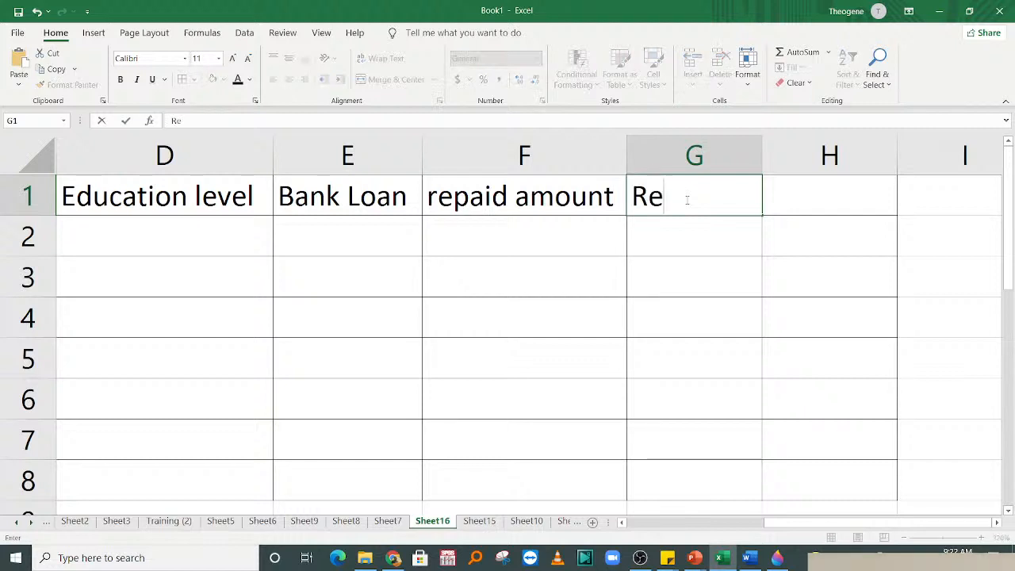
type("maining Amount")
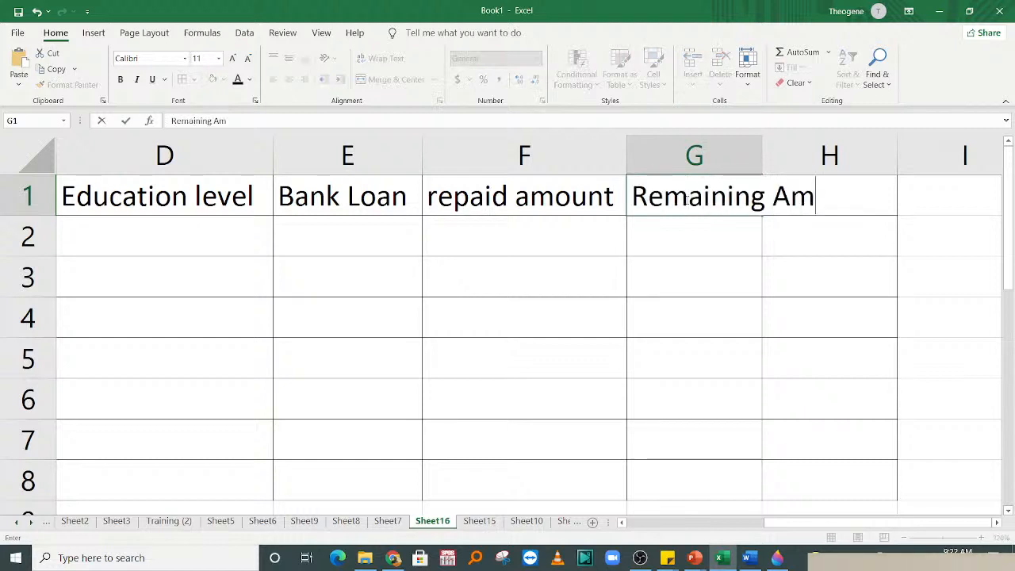
left_click(569, 281)
- Wrap the text of the headings in F1 and G1 and narrow column F so its heading breaks over two lines
left_click_drag(521, 197, 705, 198)
left_click(375, 67)
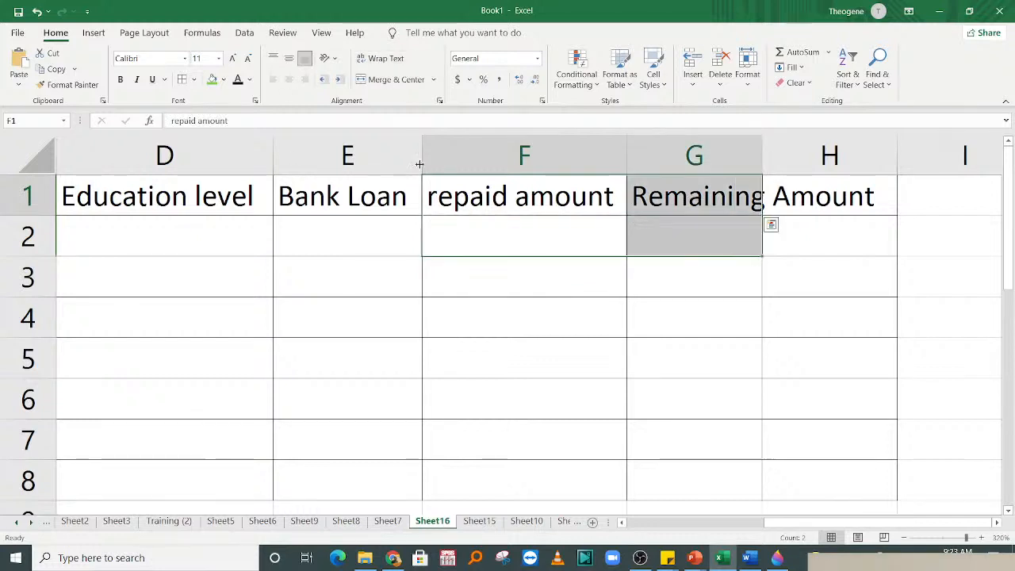
left_click(579, 301)
left_click(590, 238)
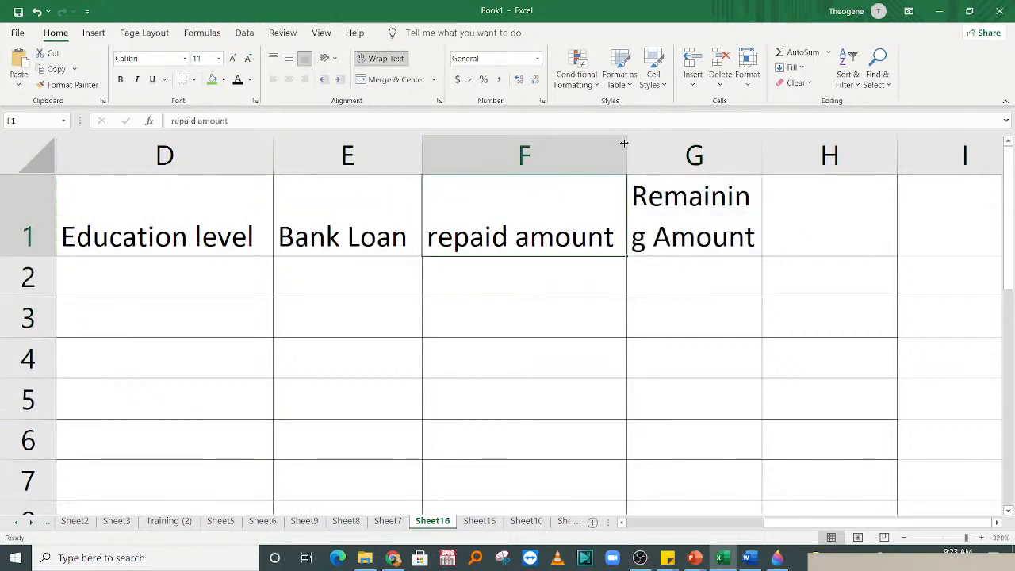
left_click_drag(625, 140, 547, 140)
- Capitalize the heading in F1 to "Repaid amount" and widen column G slightly so "Remaining" fits on one line
key("F2")
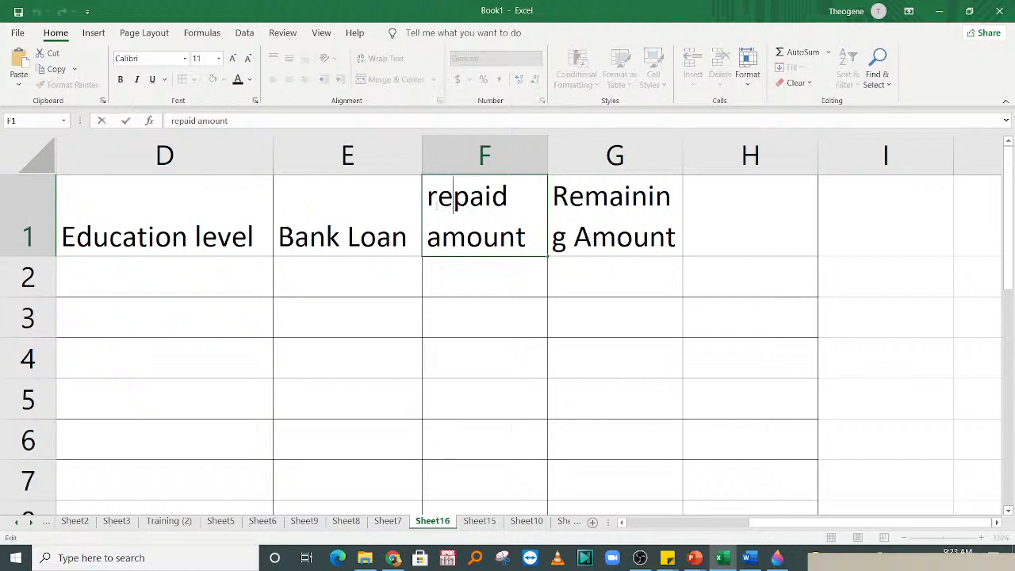
left_click(436, 203)
key("BackSpace")
type("R")
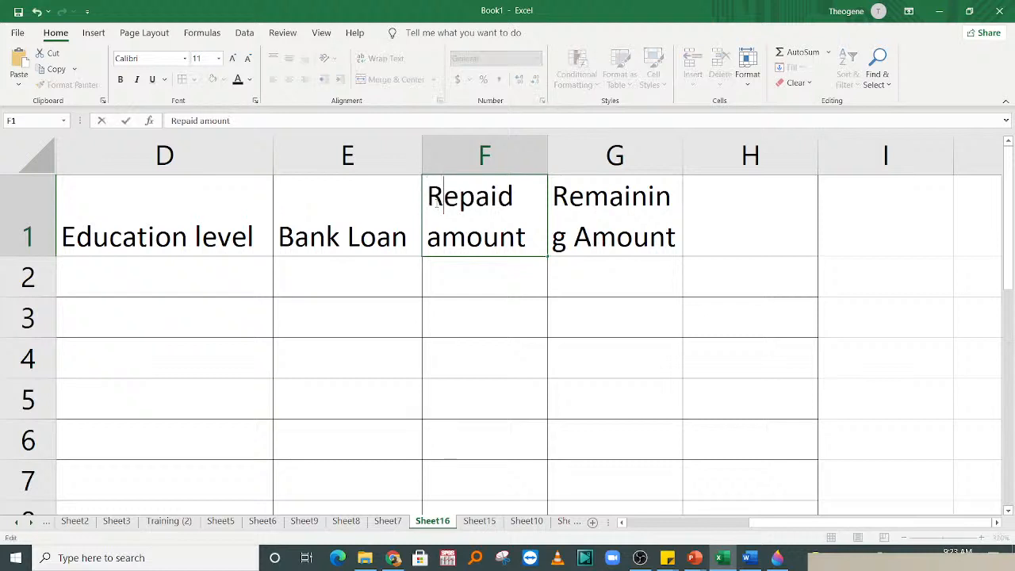
left_click(409, 259)
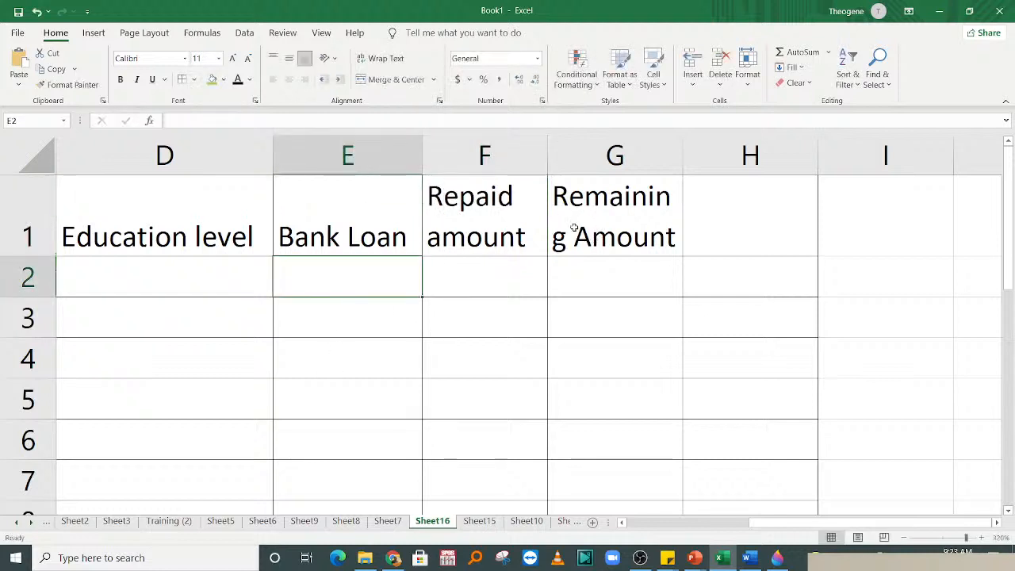
left_click_drag(683, 158, 693, 162)
- Enter the heading "Decision" in cell H1
left_click(757, 229)
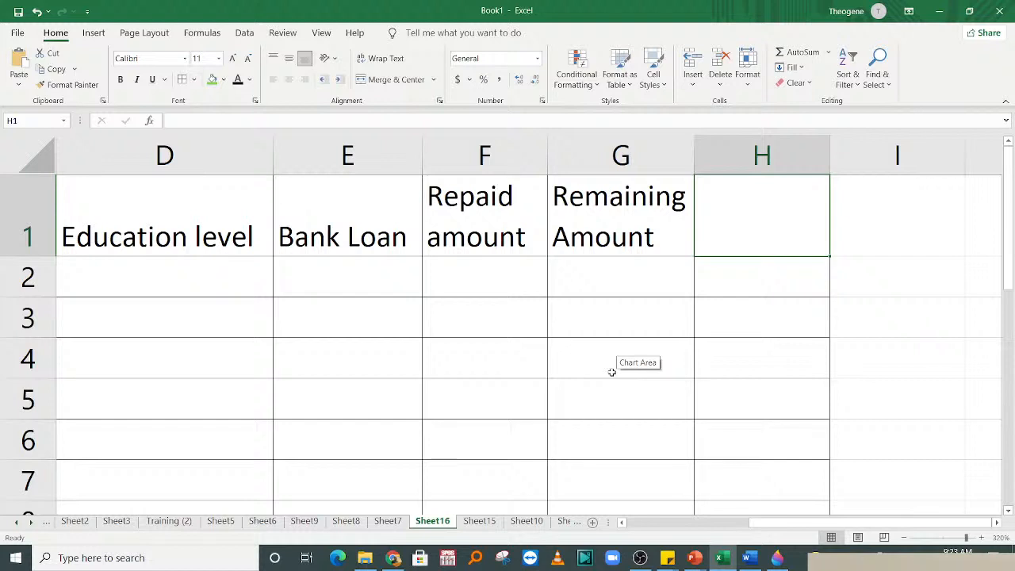
left_click(351, 343)
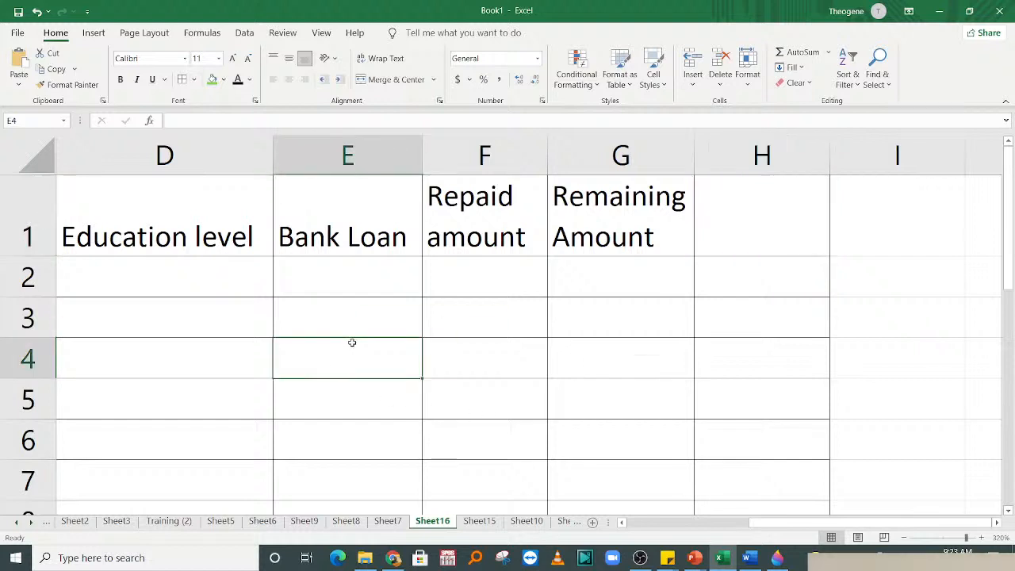
left_click(778, 217)
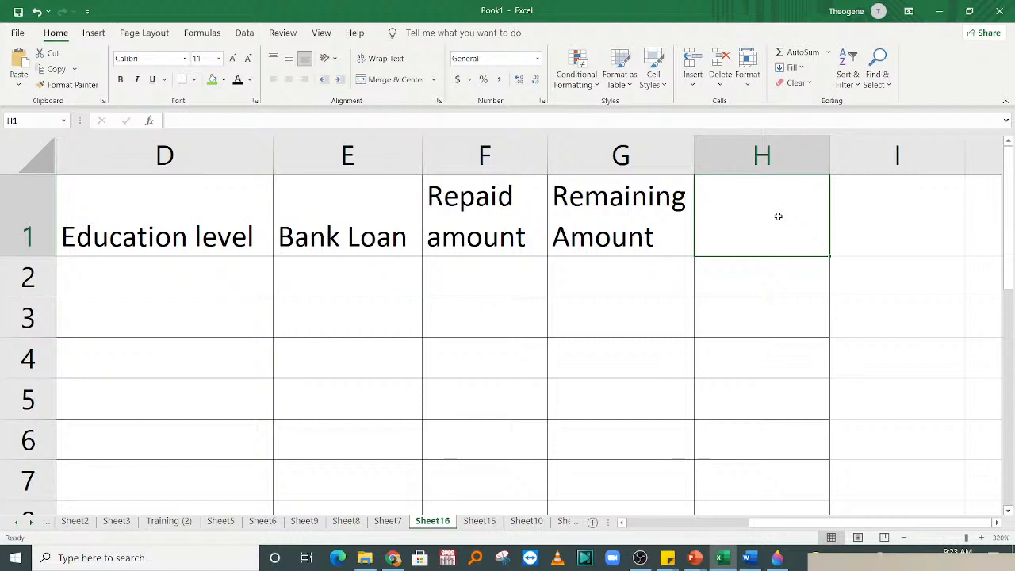
type("Decision")
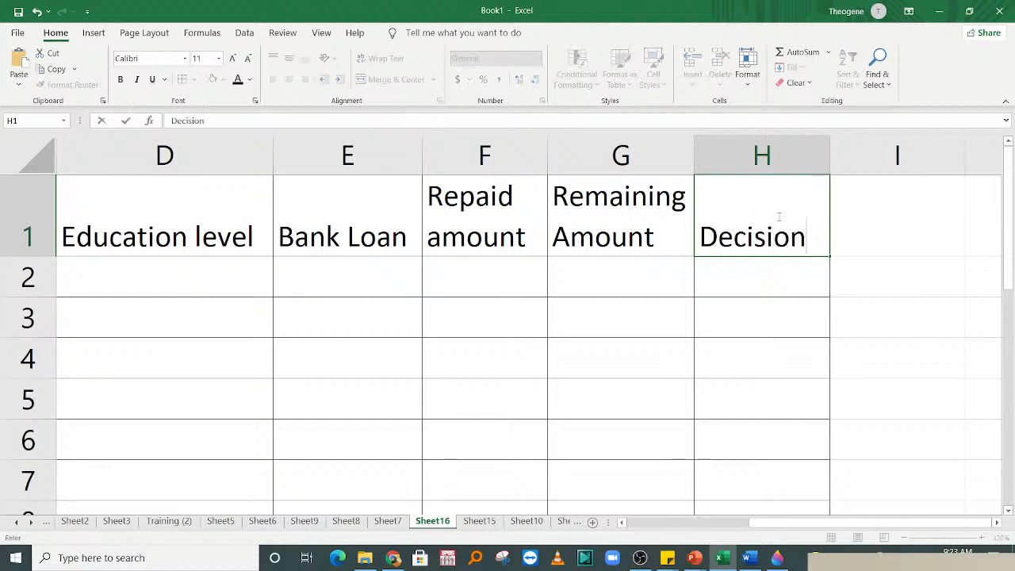
key("Left")
key("Left")
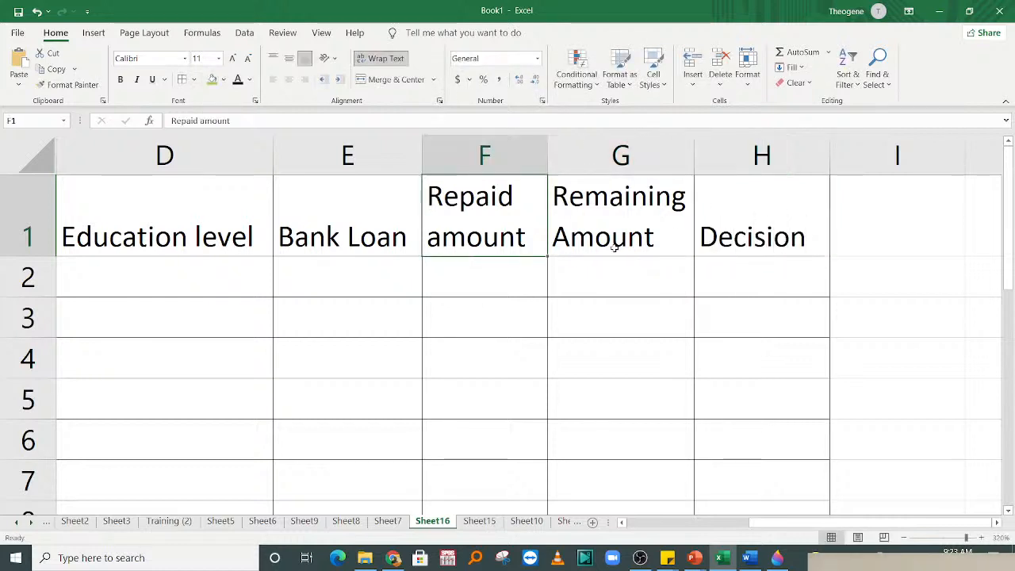
- Review the table headings back to the Names column, select cell A2, and glance at the attendance spreadsheet in Chrome before returning to the workbook
key("Left")
key("Left")
key("Left")
key("Left")
key("Left")
left_click(196, 293)
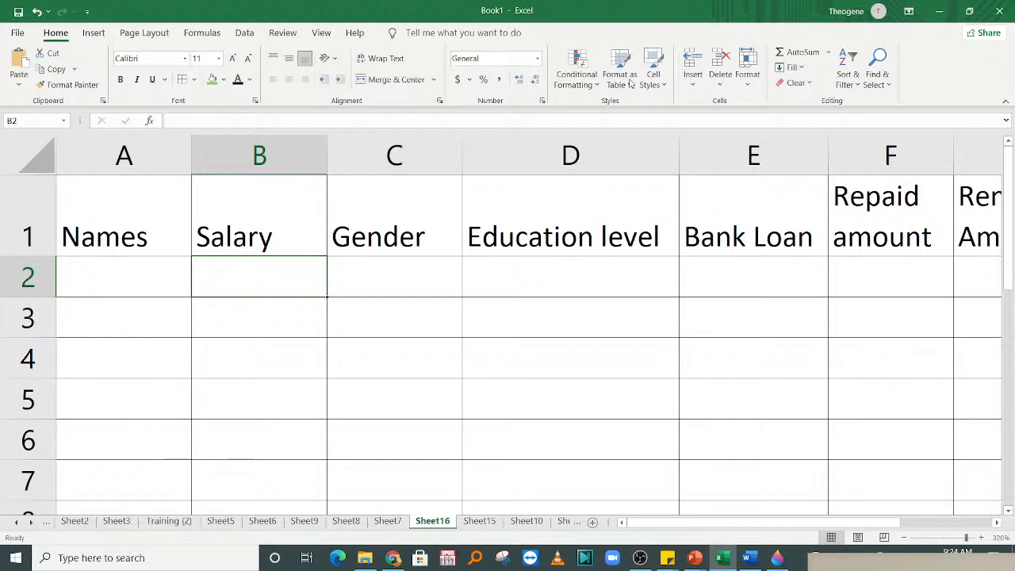
left_click(521, 305)
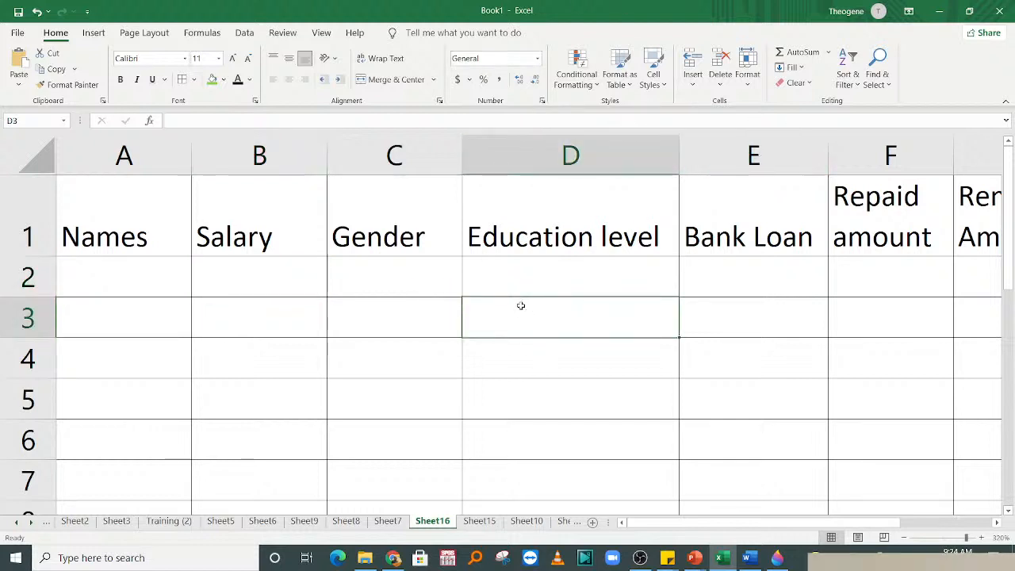
key("Left")
key("Left")
key("Left")
left_click(108, 291)
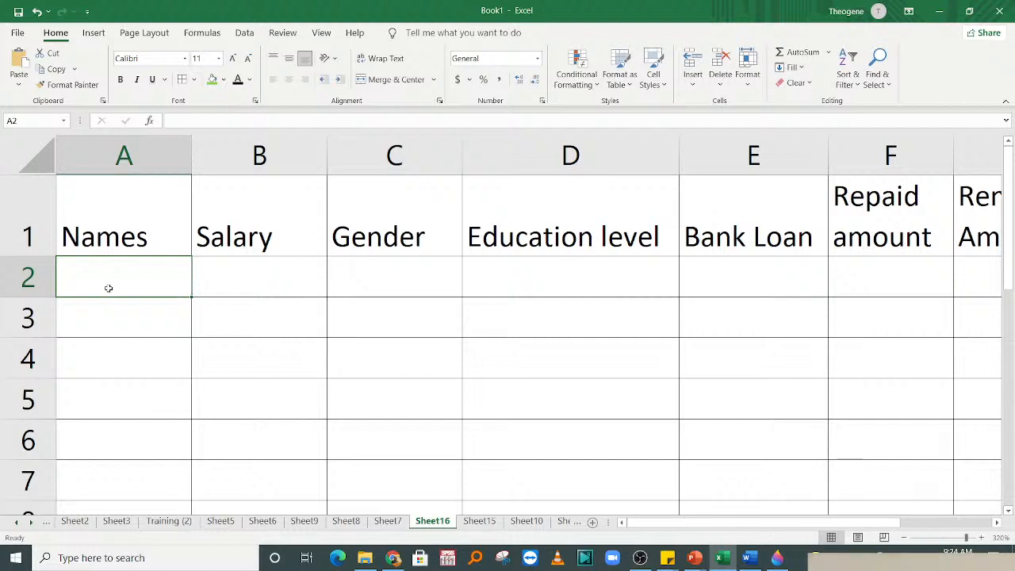
left_click(393, 557)
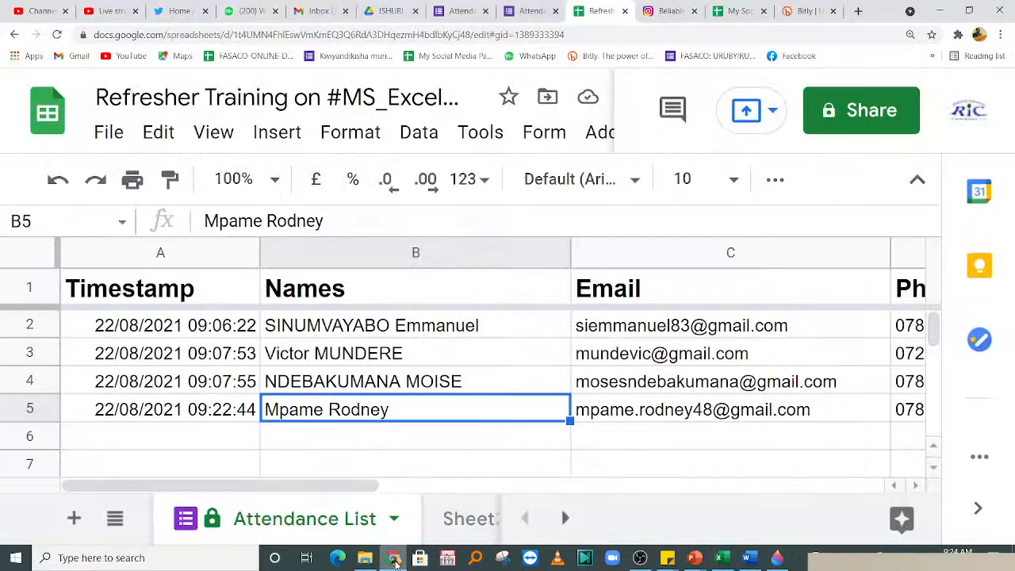
left_click(395, 559)
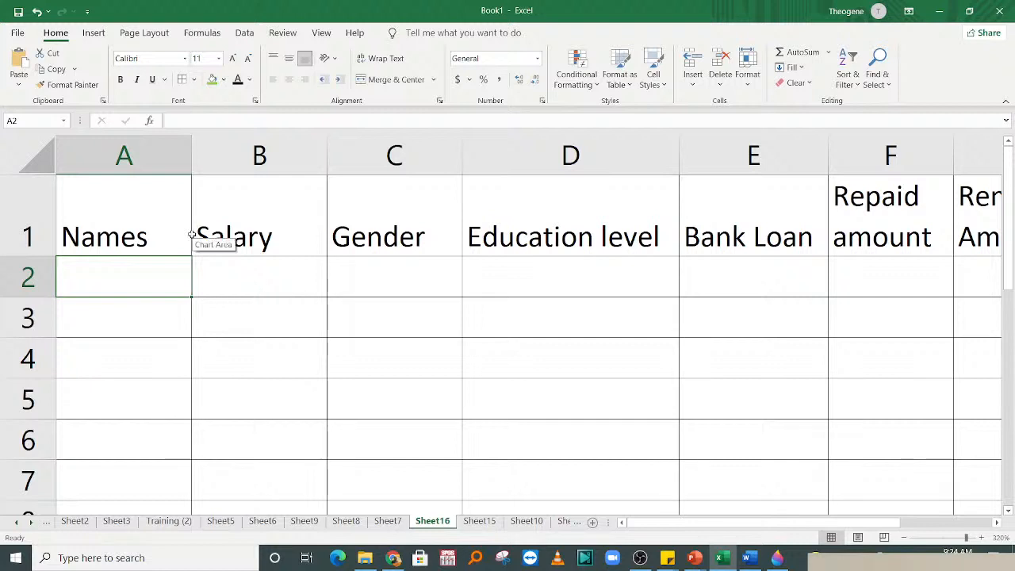
- Fill cells A2 to A5 of the Names column with four staff first names
type("Theo")
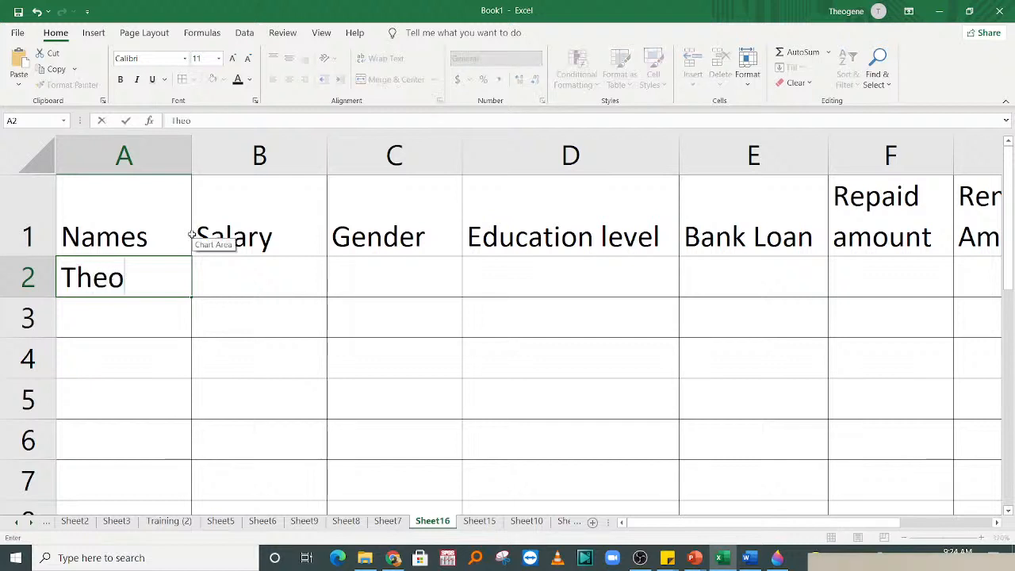
key("Return")
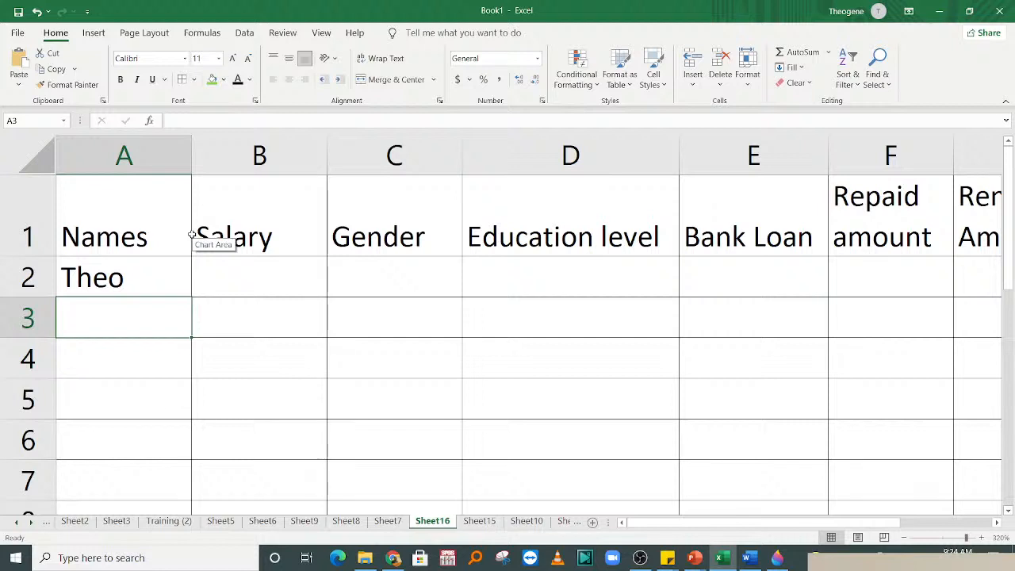
type("Modeste")
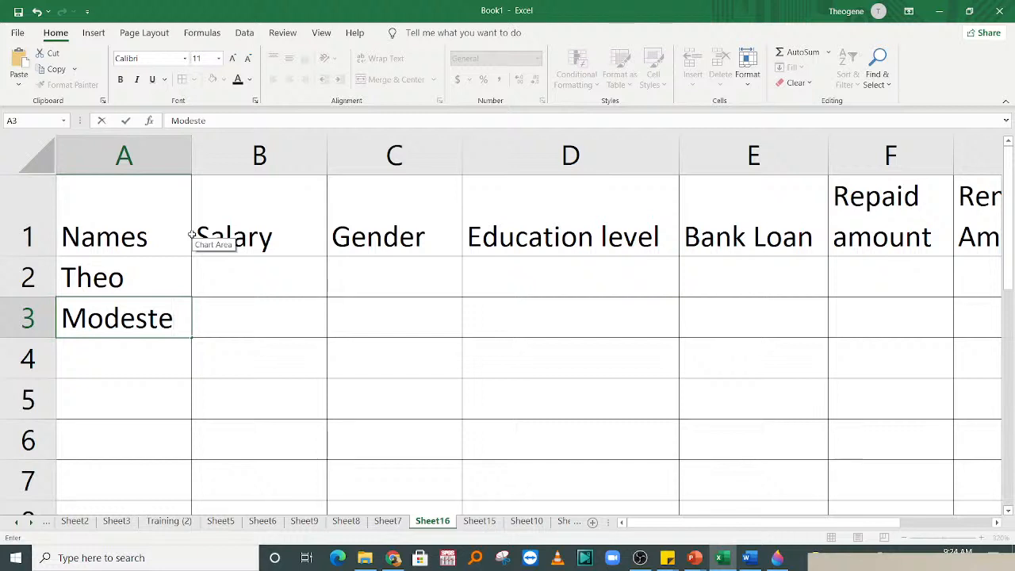
key("Return")
type("Ange")
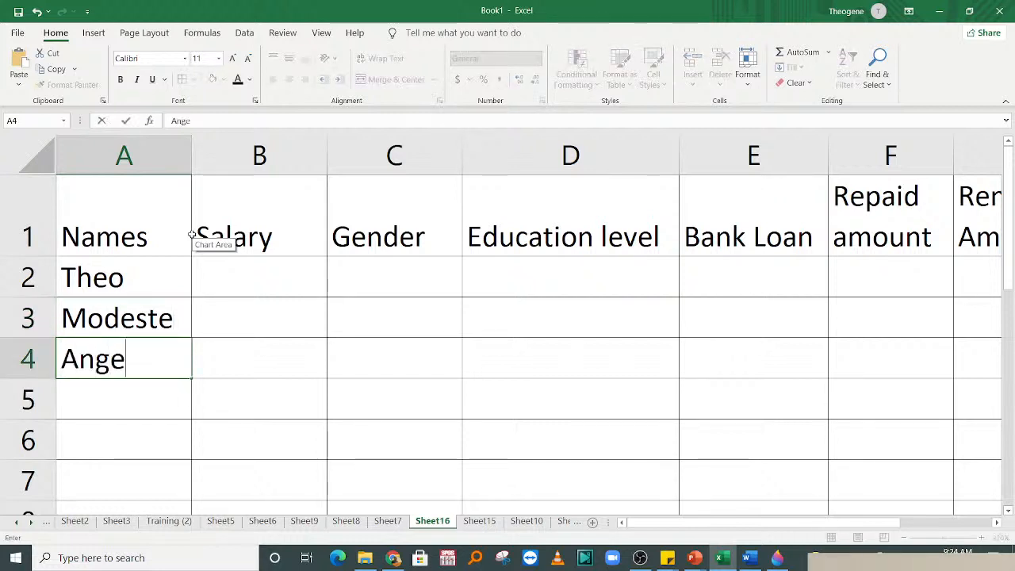
key("Return")
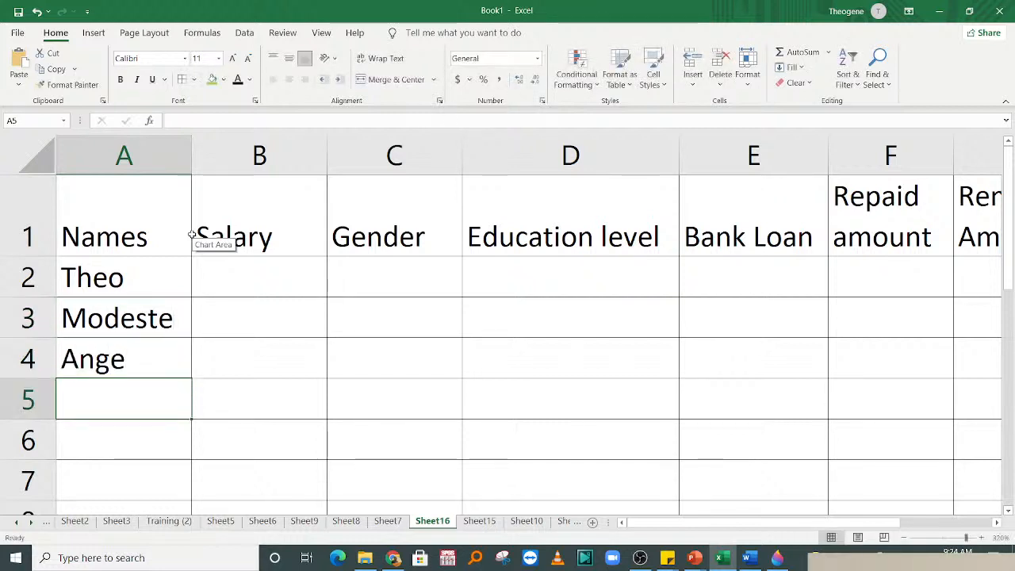
type("Theop")
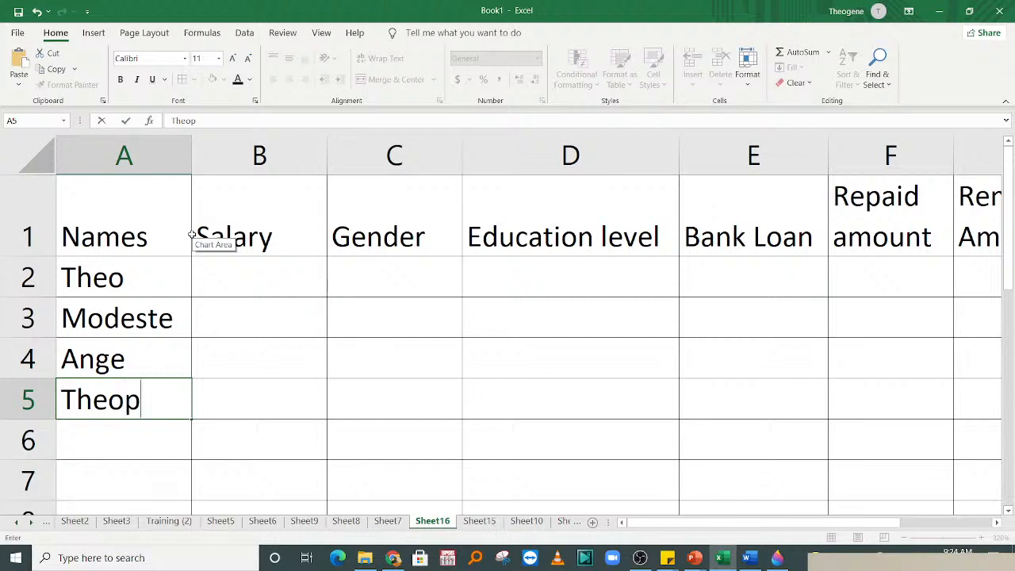
type("hile")
key("Return")
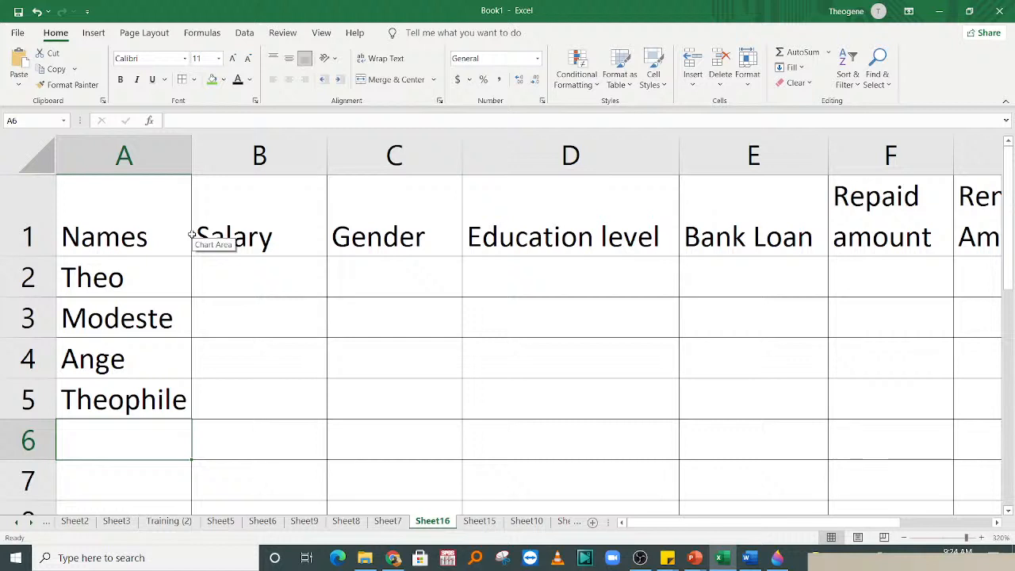
- Switch to Everything and open the workbook "Excel Training (RIC Ltd) Assignment.xlsx" from its file list
left_click(474, 559)
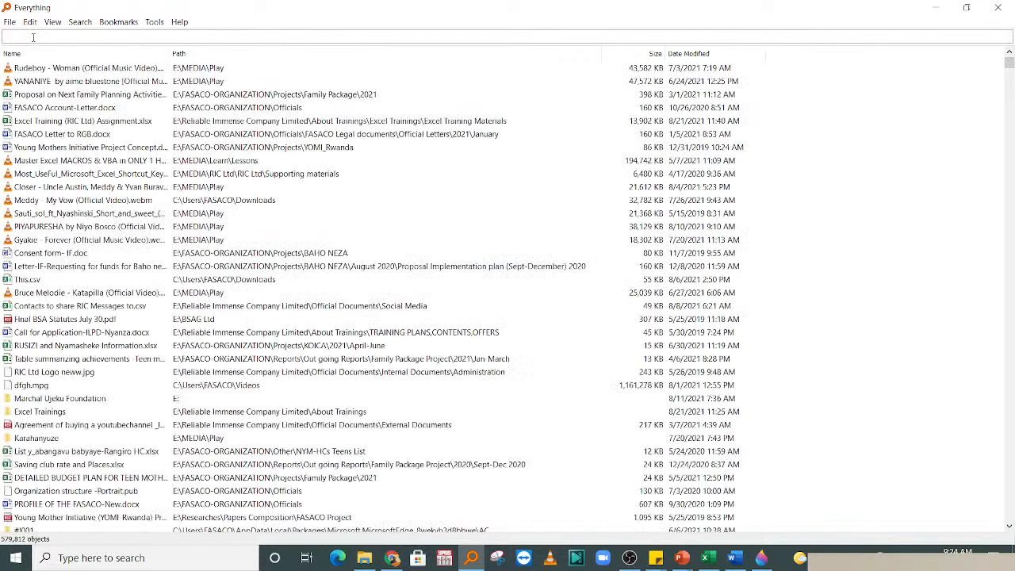
left_click(53, 96)
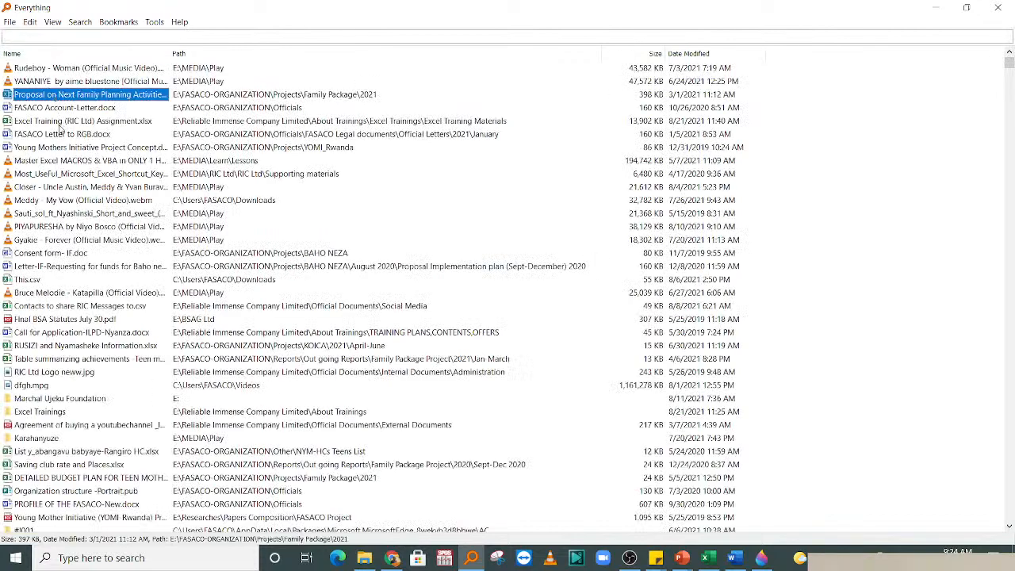
left_click(56, 122)
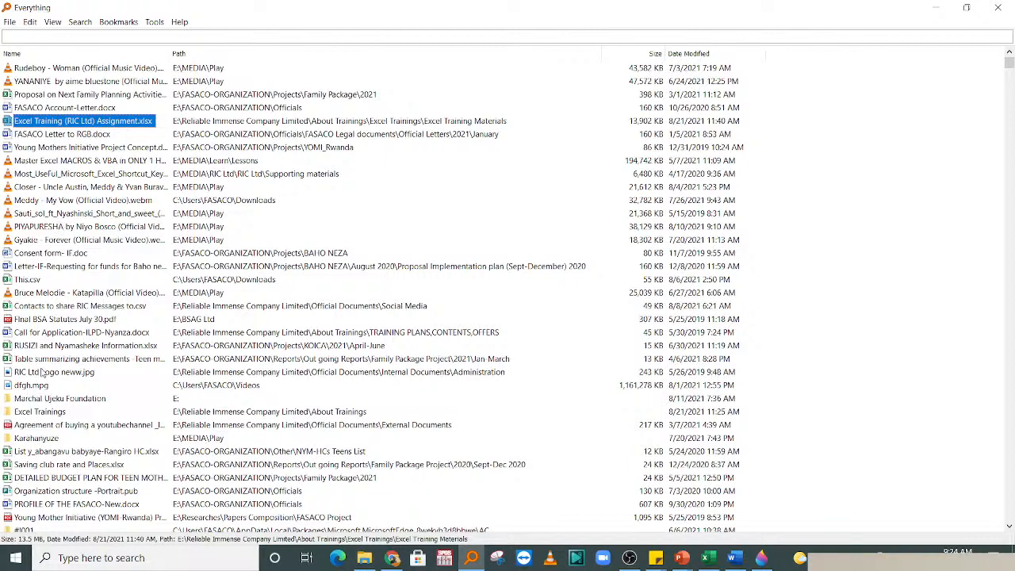
double_click(80, 124)
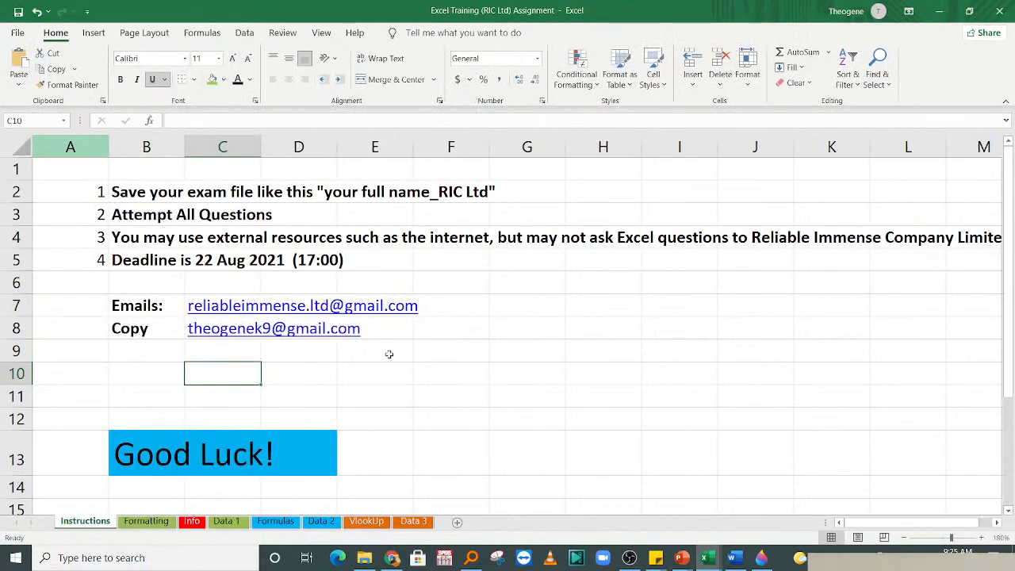
- Look through the Formatting, Data 1 and Formulas sheets of the assignment workbook for usable sample data
left_click(451, 346)
left_click(161, 523)
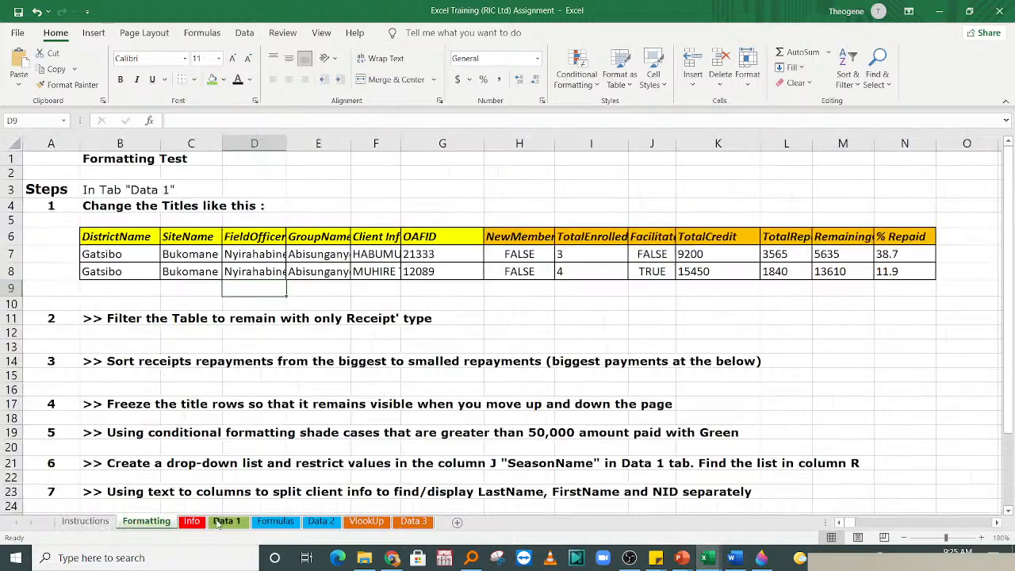
left_click(223, 521)
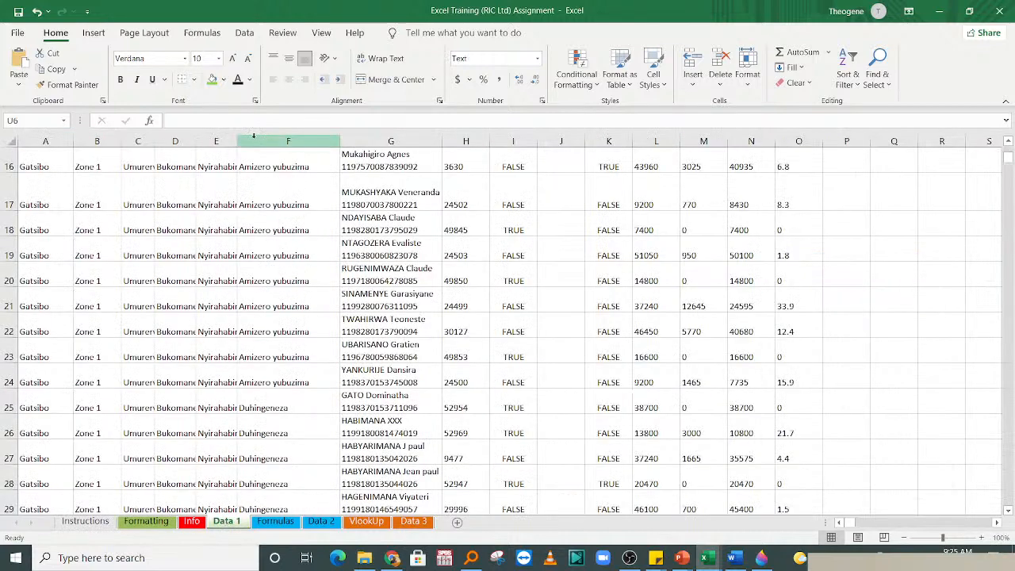
left_click(274, 522)
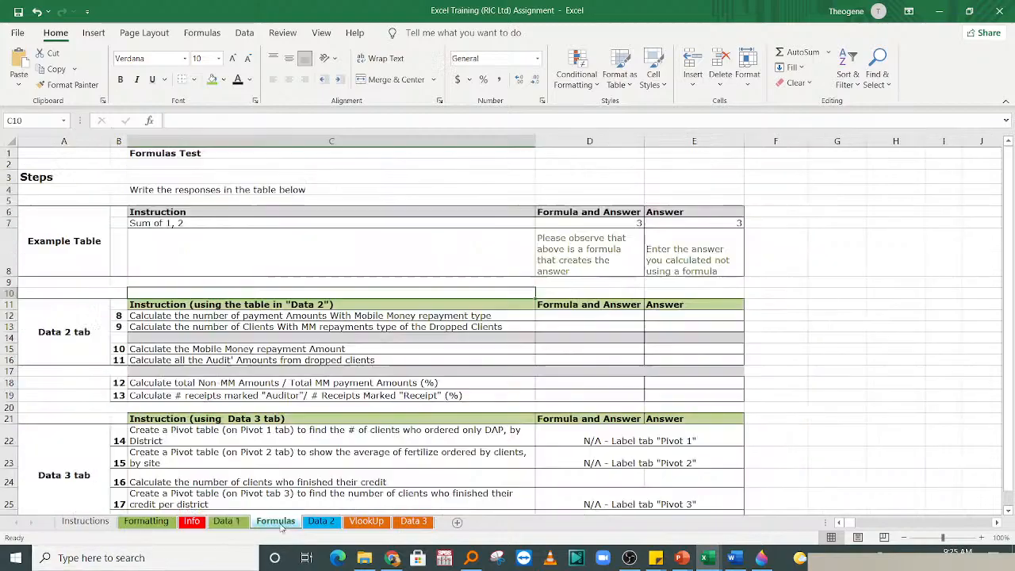
- On the Data 2 sheet, examine the entries near the end of the LastName column and autofit column F to its contents
left_click(314, 523)
left_click_drag(320, 293, 329, 133)
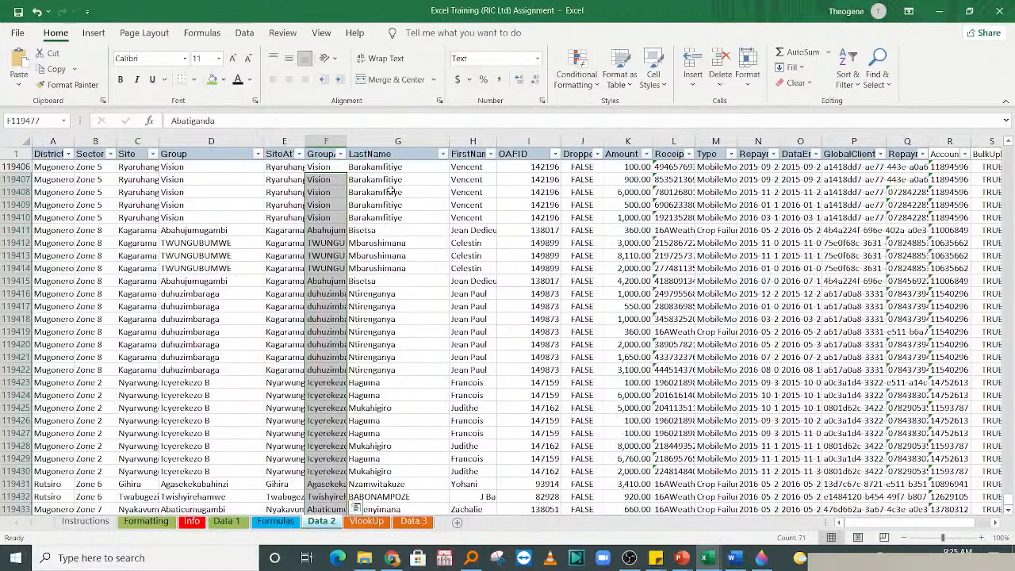
left_click_drag(388, 486, 353, 182)
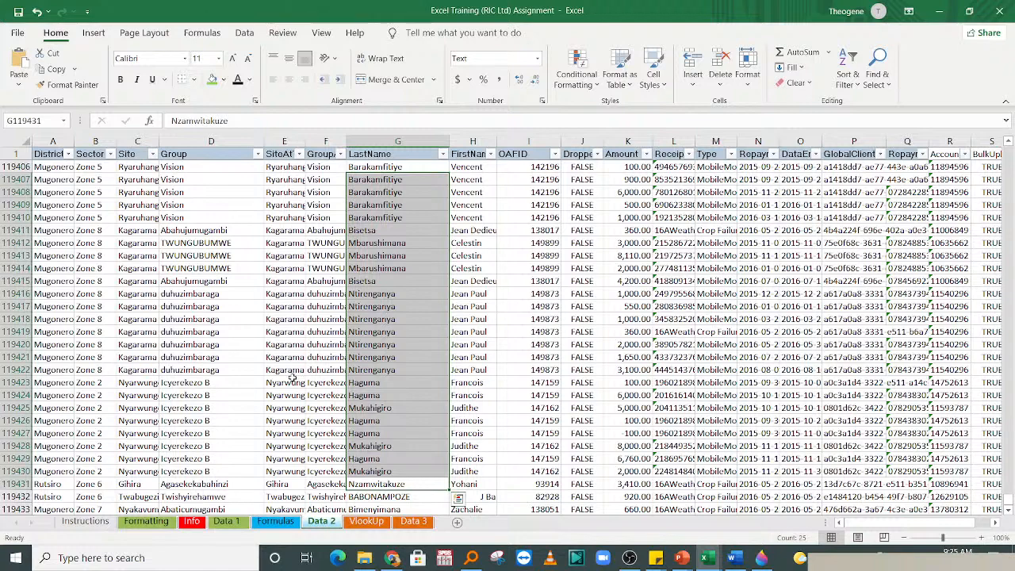
left_click(359, 339)
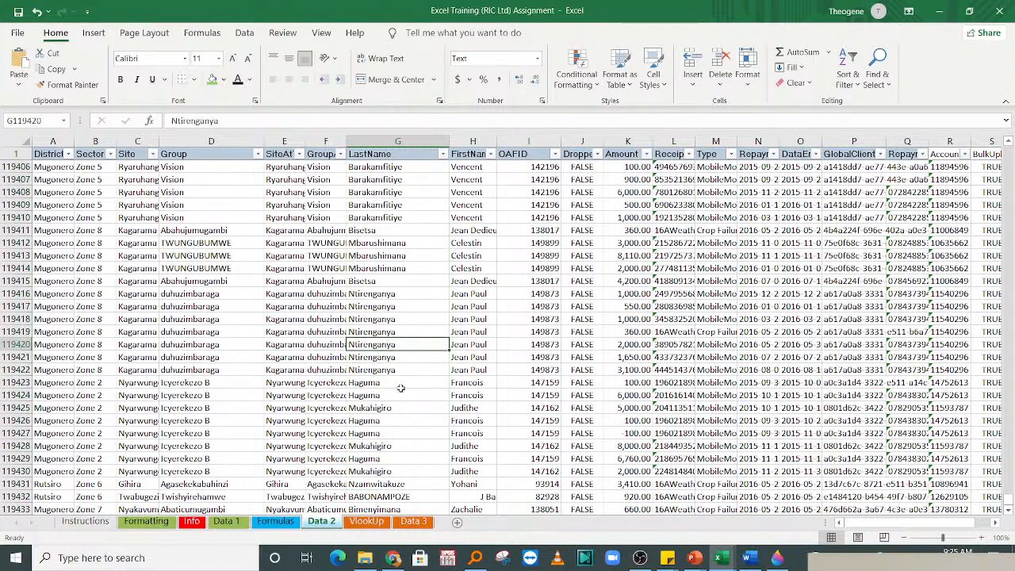
double_click(344, 142)
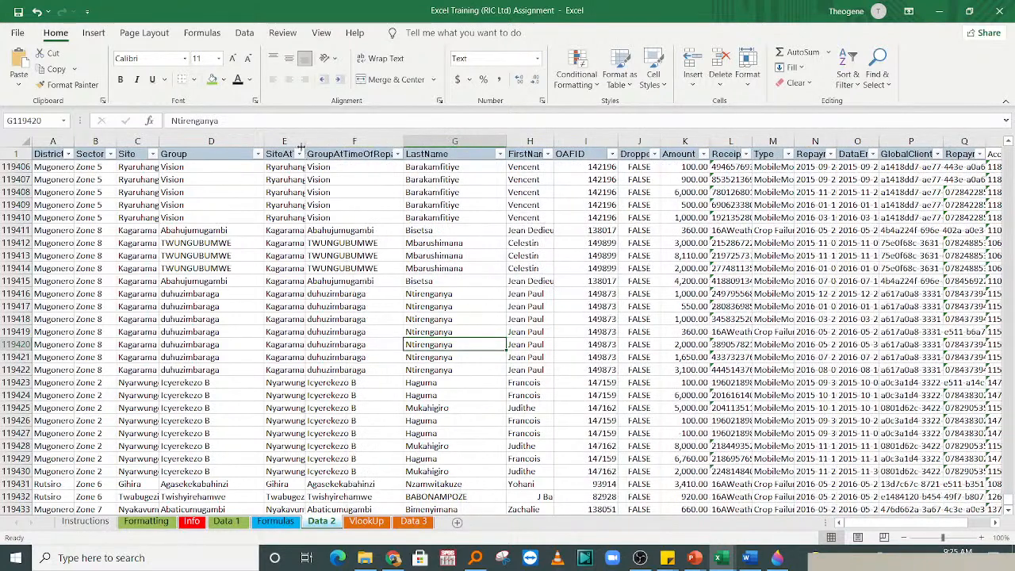
- Copy the 300 LastName entries in G119132:G119431 of the Data 2 sheet
left_click_drag(299, 142, 317, 140)
left_click(152, 215)
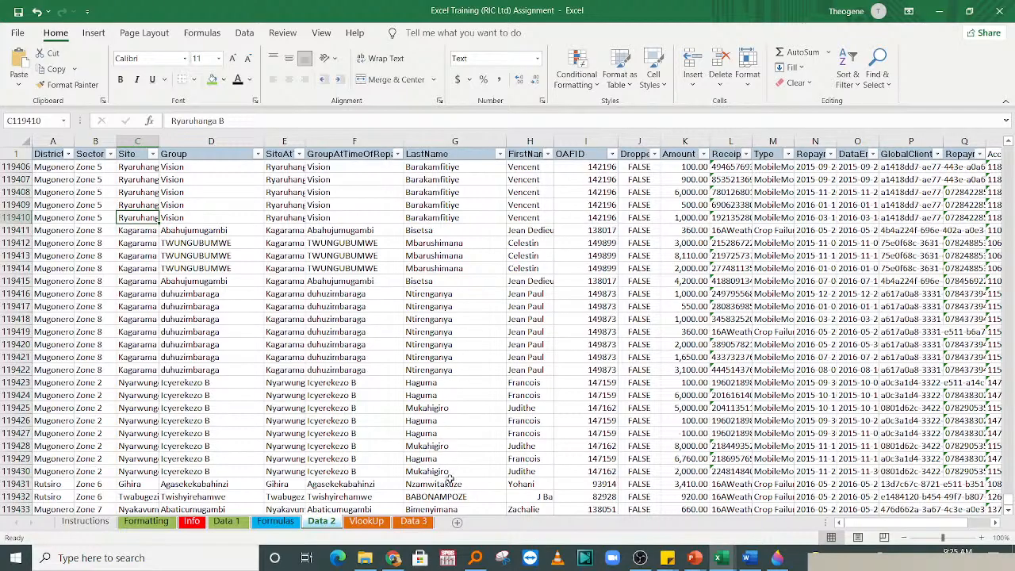
left_click_drag(449, 478, 468, 6)
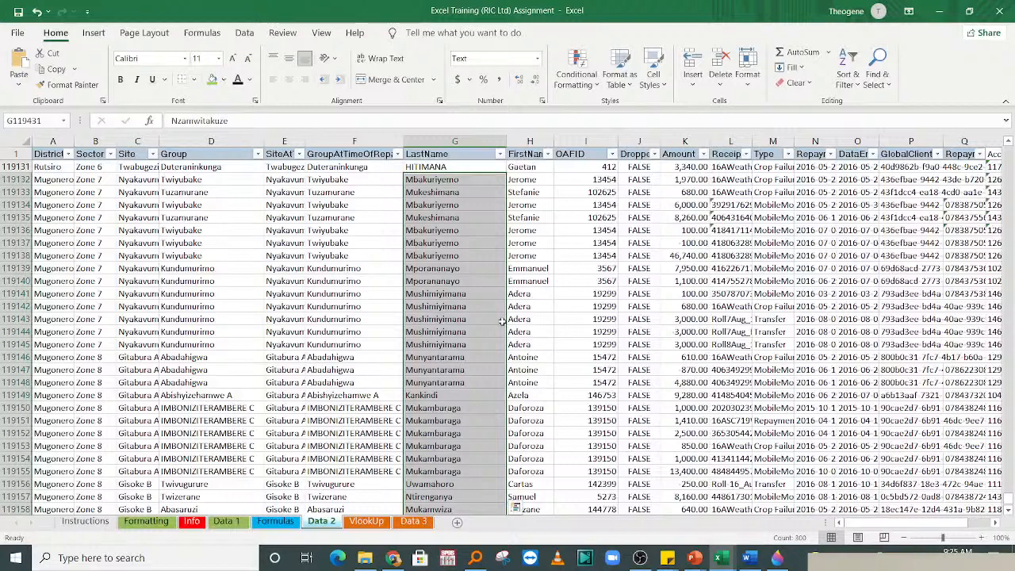
key("ctrl+c")
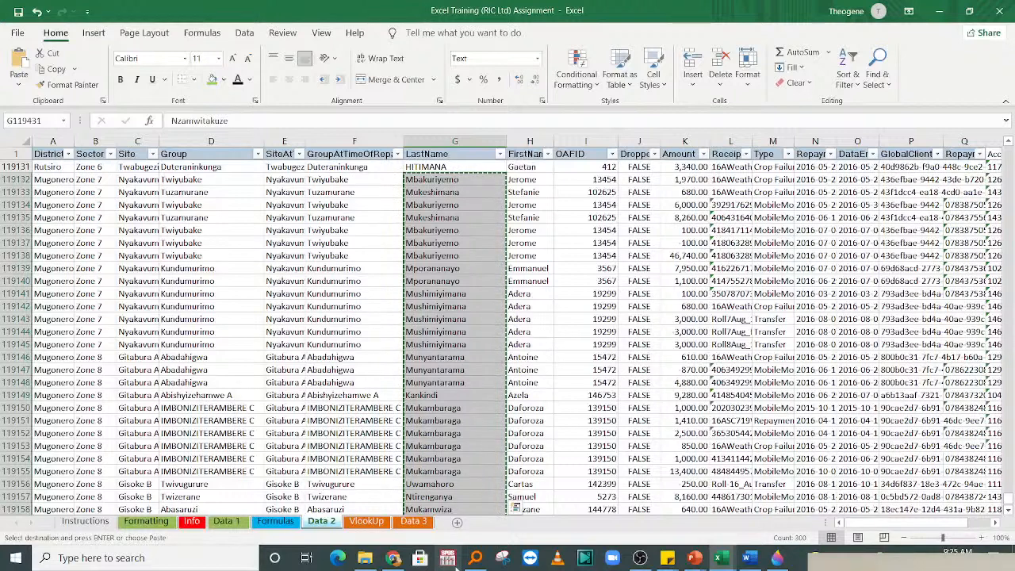
- Paste the copied last names as values into Book1's Names column from A2, and widen column A to fit them
mouse_move(720, 563)
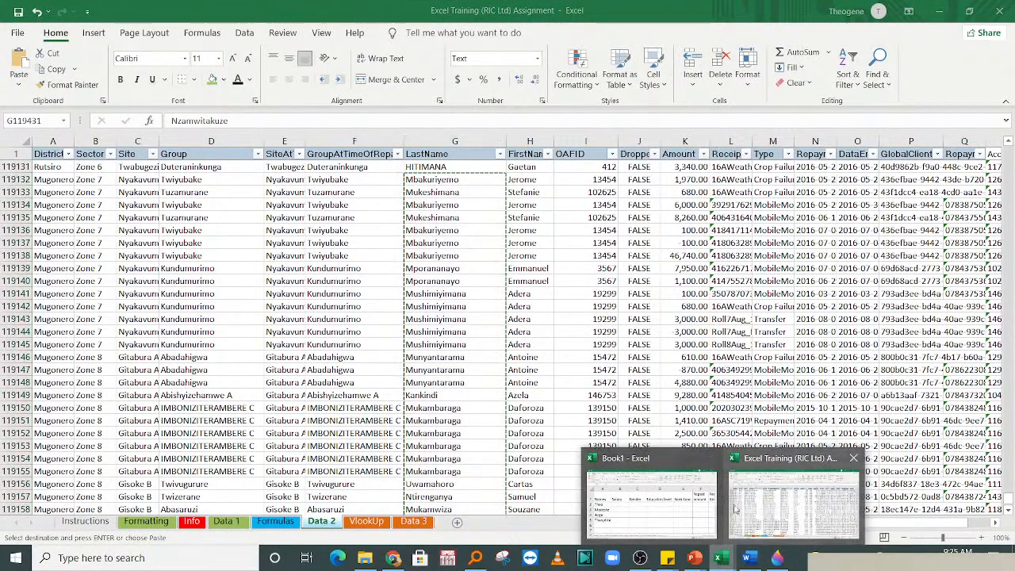
left_click(646, 495)
left_click(119, 266)
right_click(121, 268)
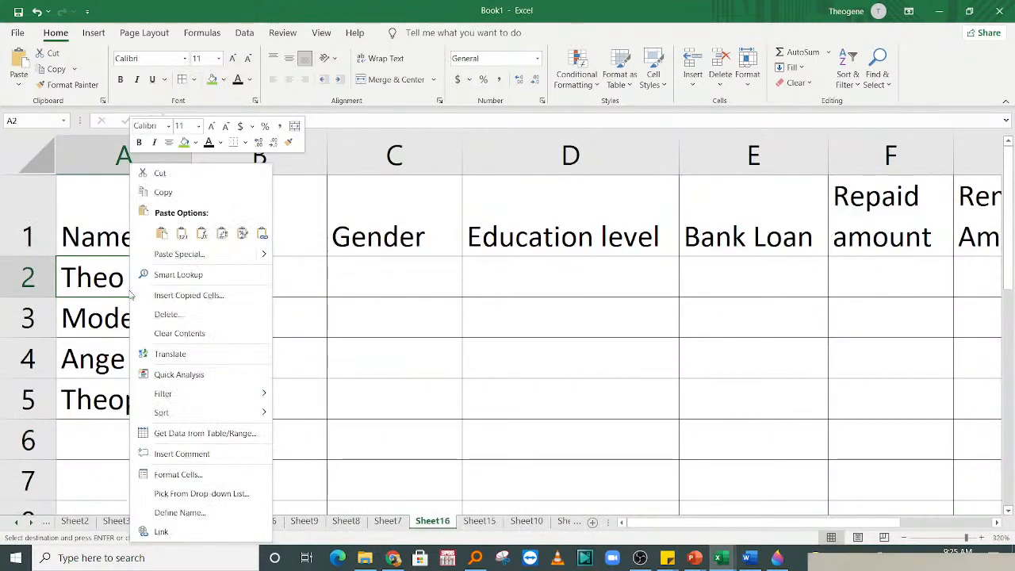
left_click(182, 233)
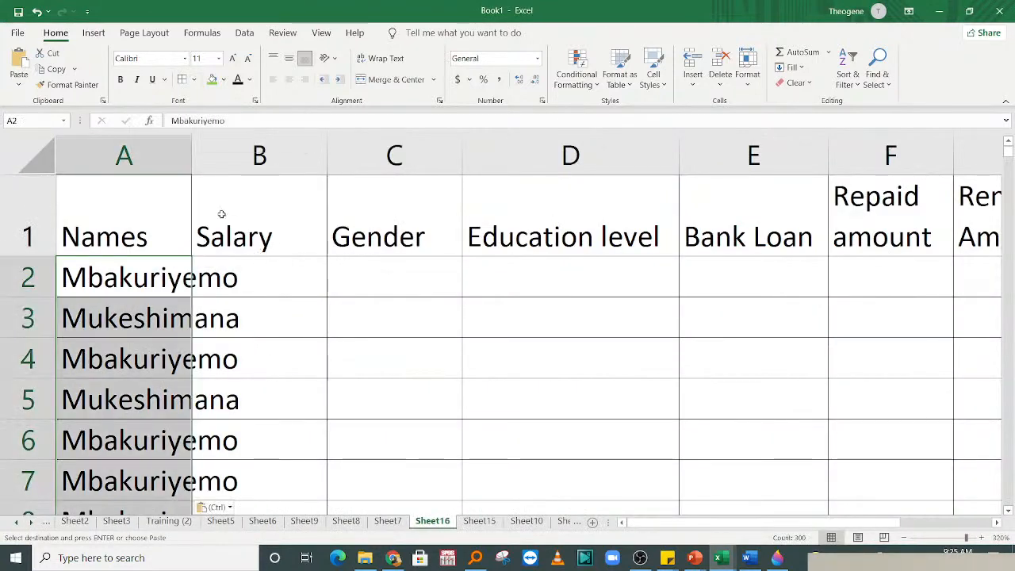
left_click_drag(192, 147, 259, 151)
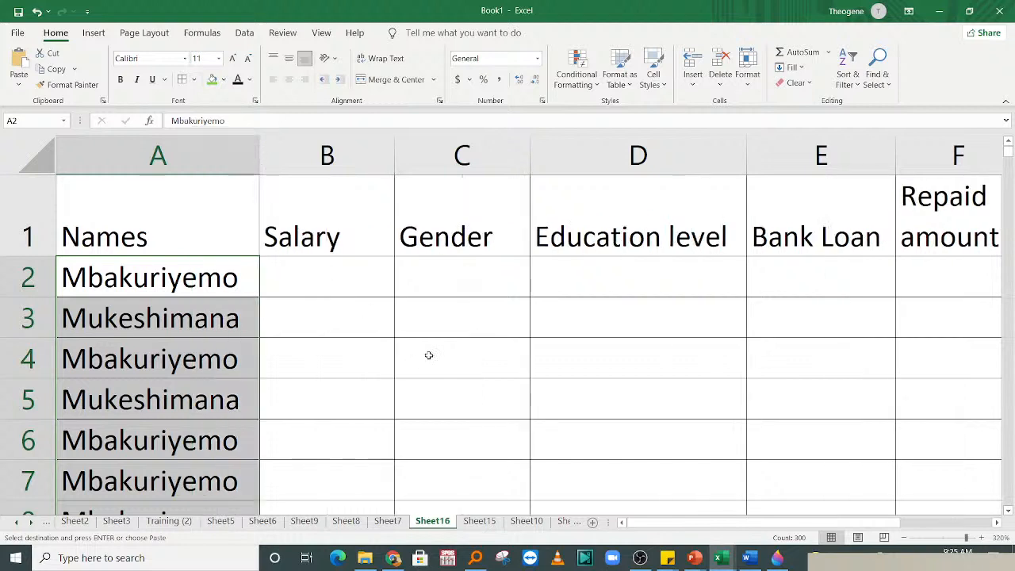
left_click(428, 356)
- Check the first entries of the Names column for repeated last names
left_click(136, 292)
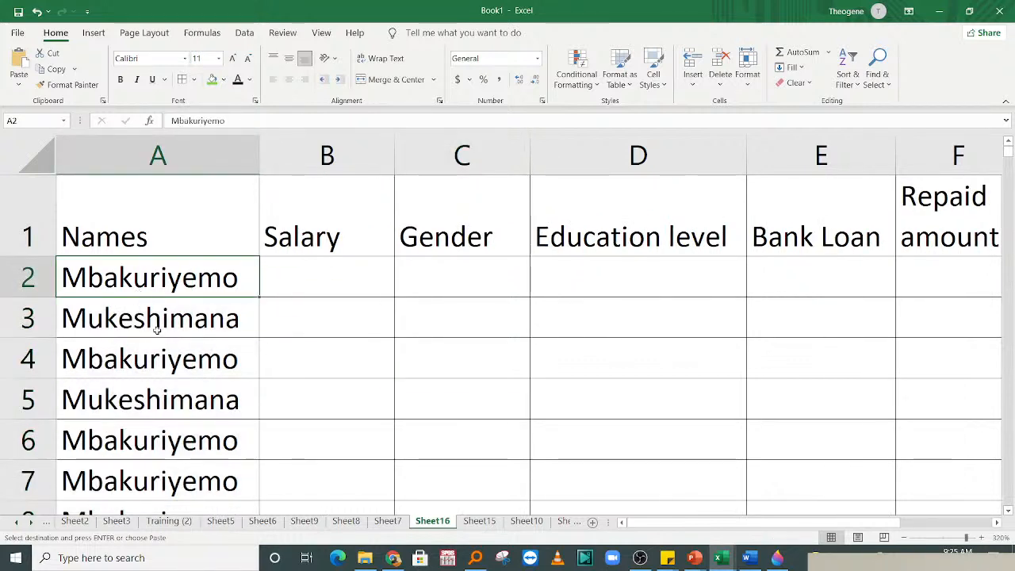
left_click(163, 355)
left_click(156, 288)
left_click(174, 396)
left_click(165, 282)
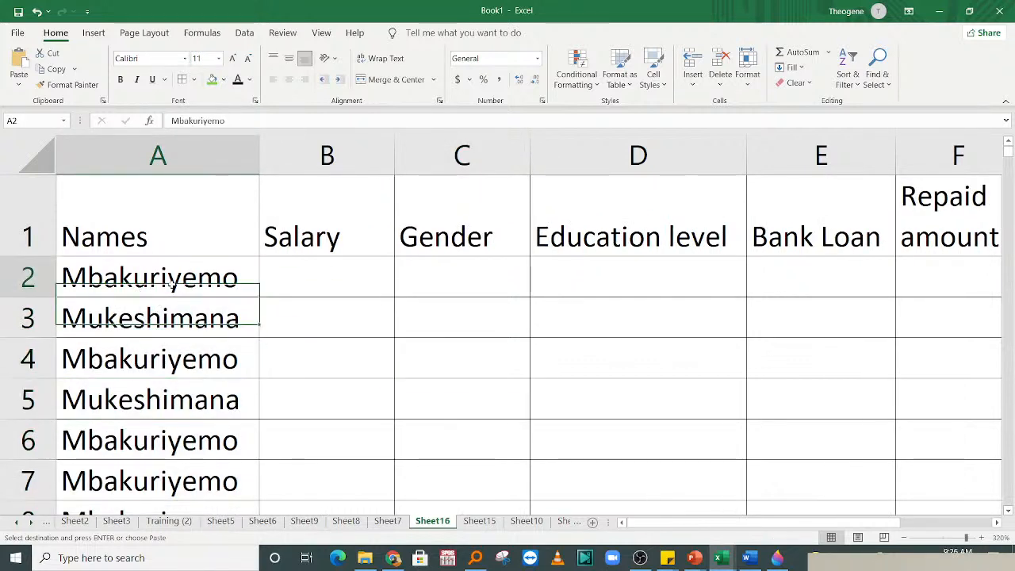
left_click(179, 344)
left_click(173, 287)
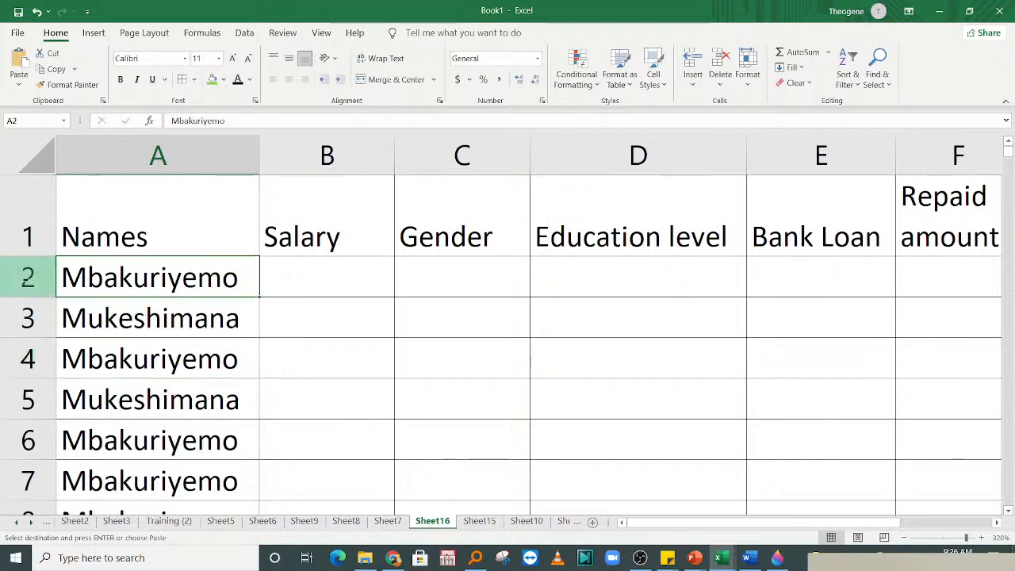
- Remove the duplicate entries from rows 2 to 301, comparing all columns and treating the data as having no headers
left_click_drag(28, 276, 79, 444)
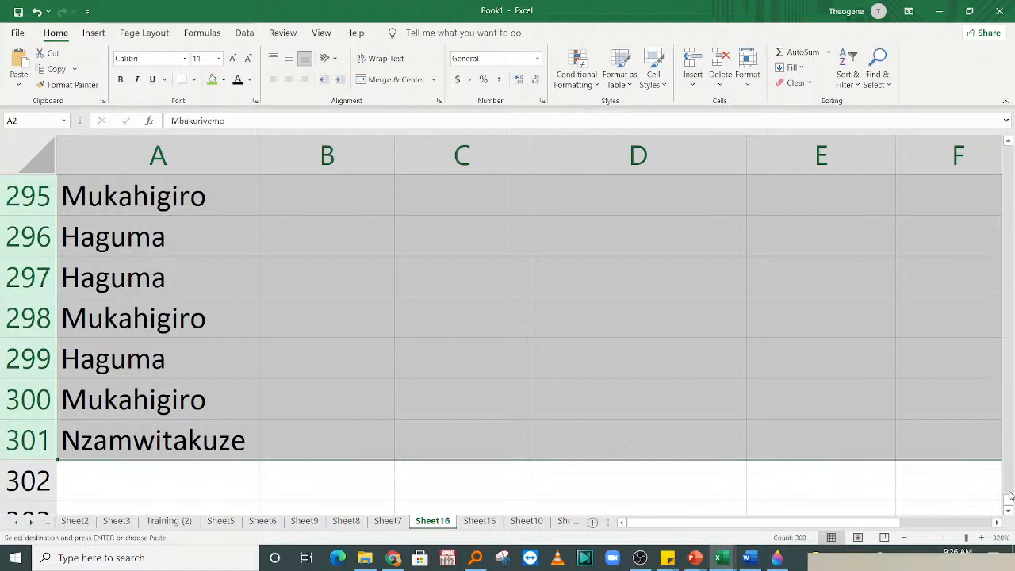
left_click_drag(1009, 495, 1012, 210)
left_click_drag(1008, 118, 1007, 118)
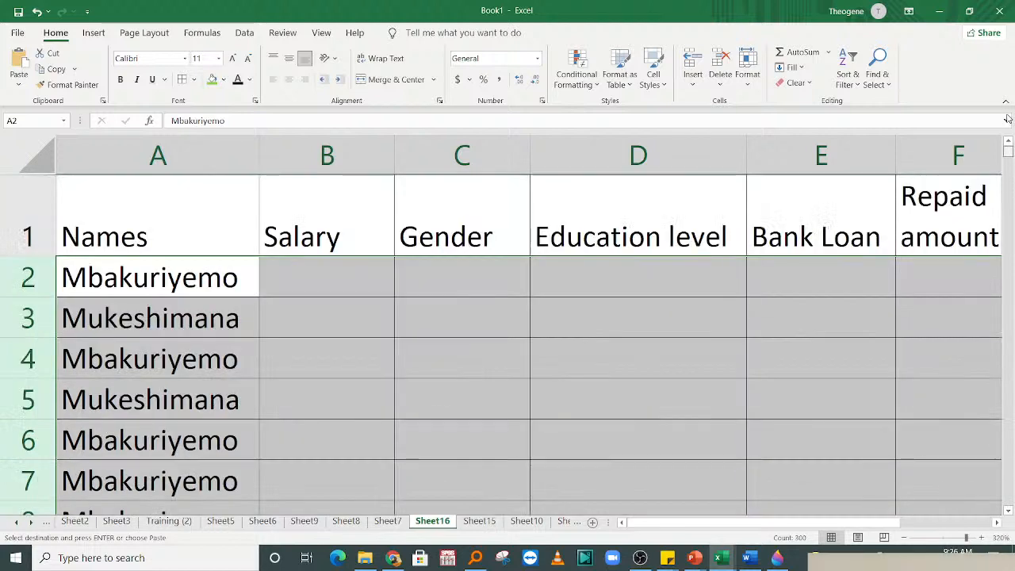
left_click(245, 34)
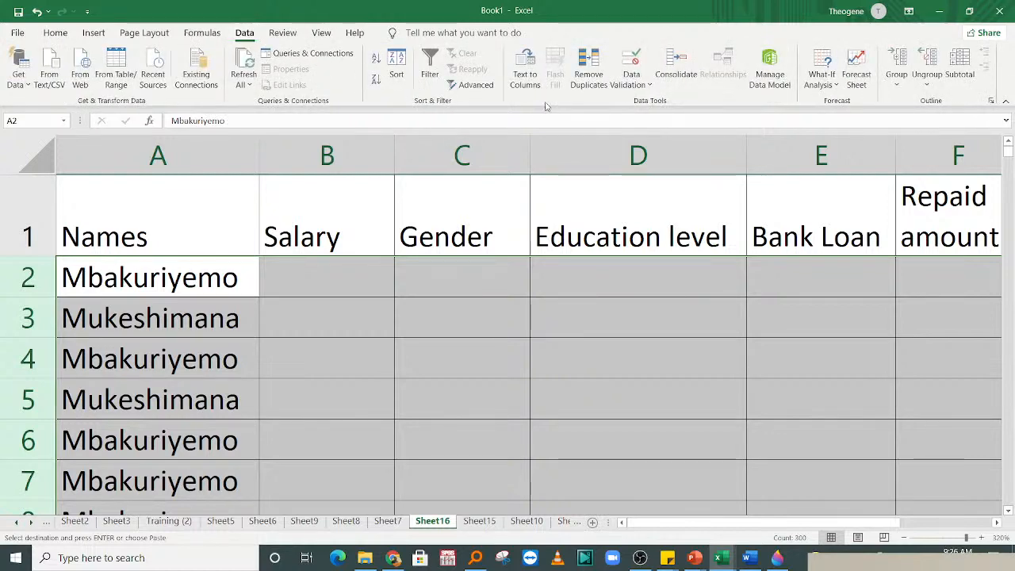
left_click(588, 71)
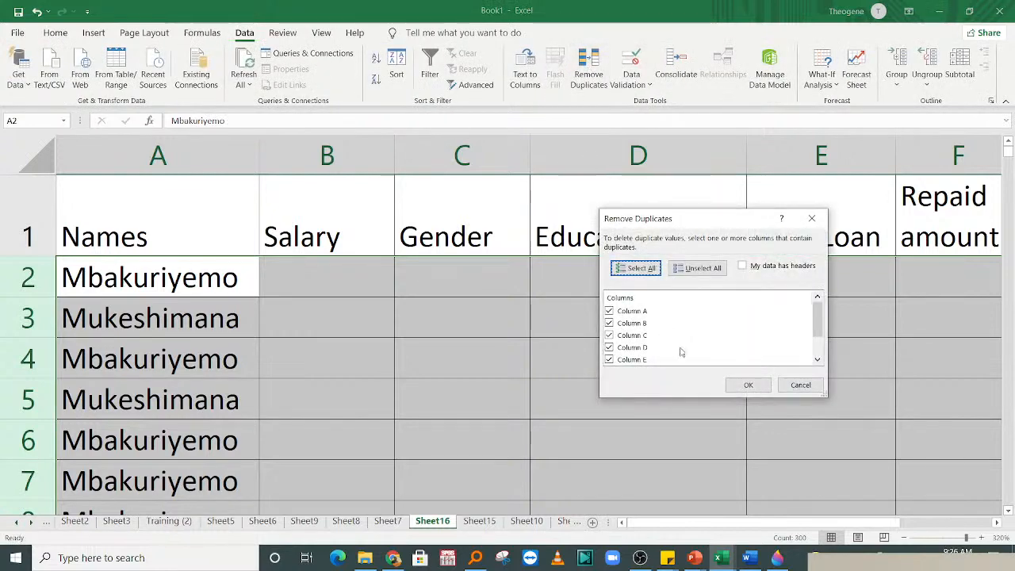
left_click(748, 384)
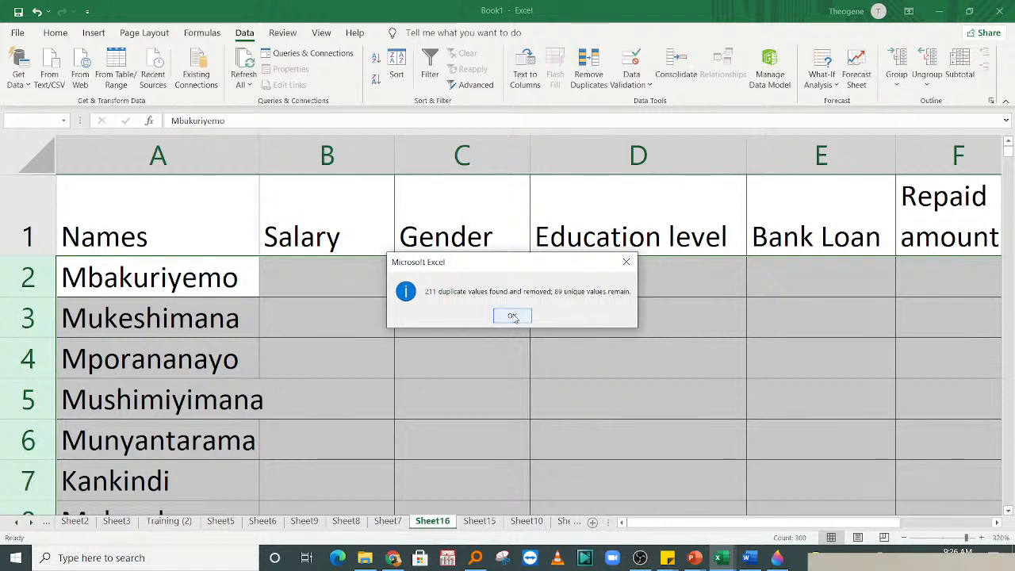
left_click(512, 317)
- Add a staff first name in cell A91, directly below the last entry of the Names column
left_click_drag(169, 277, 180, 249)
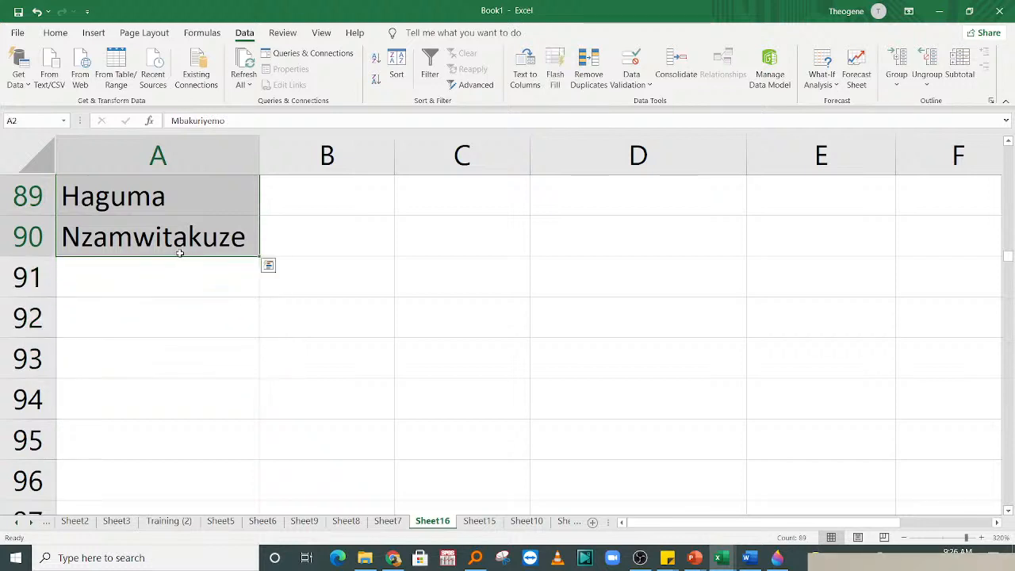
left_click(135, 286)
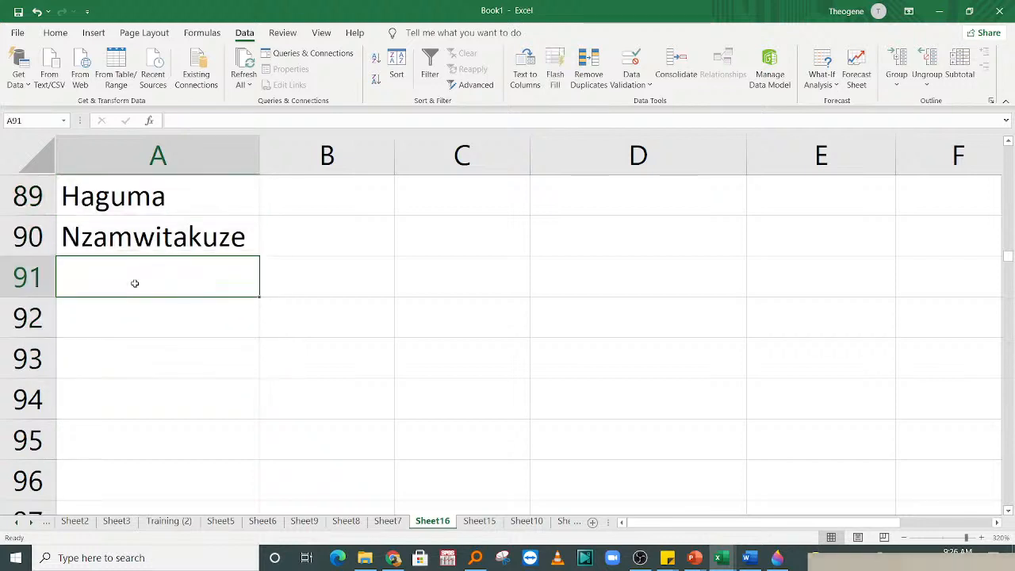
type("Theo")
key("Return")
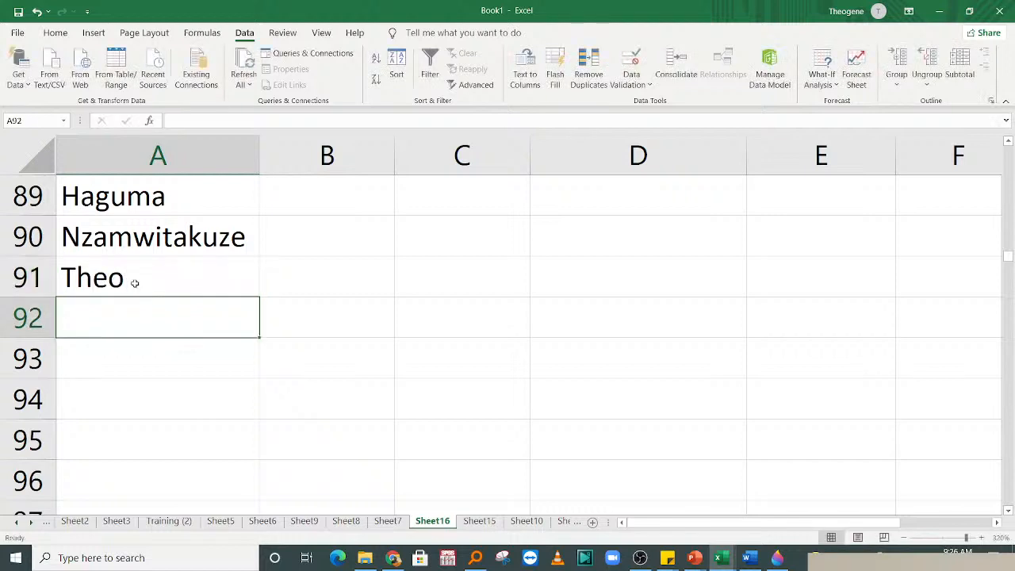
- Apply borders to all cells of the table range A1:H91
left_click_drag(150, 270, 723, 3)
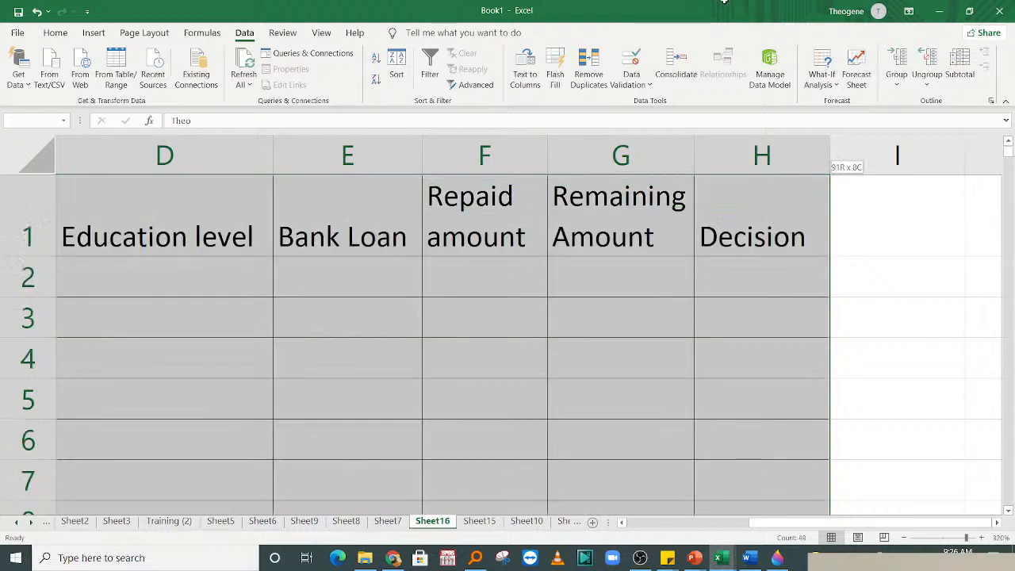
left_click_drag(707, 253, 740, 220)
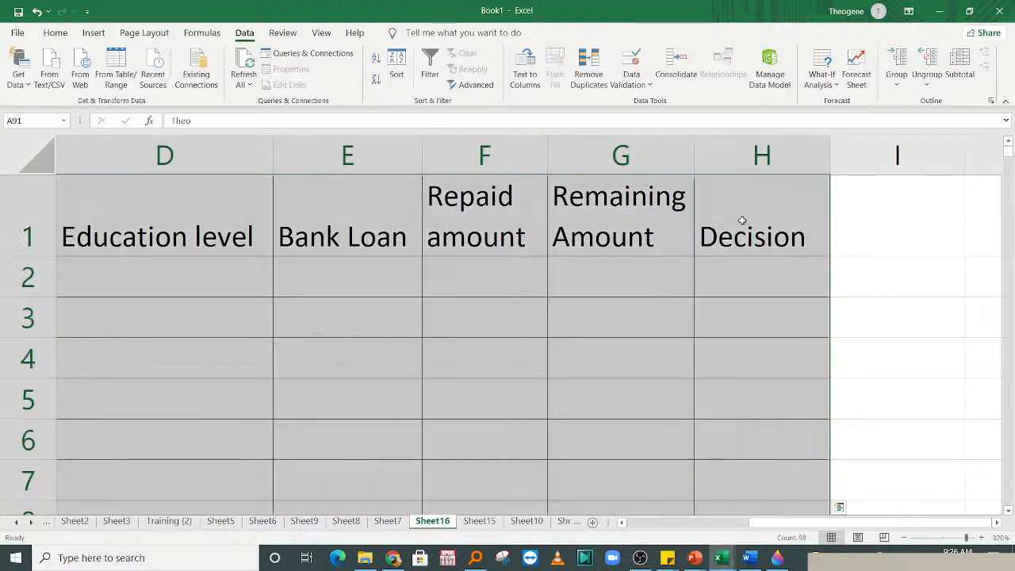
left_click(55, 33)
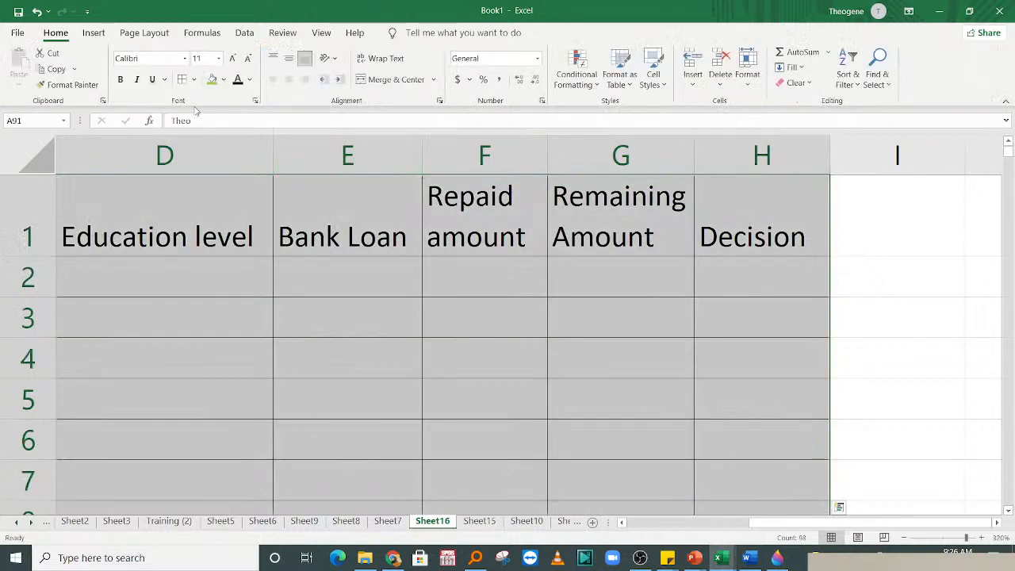
left_click(183, 79)
left_click(340, 310)
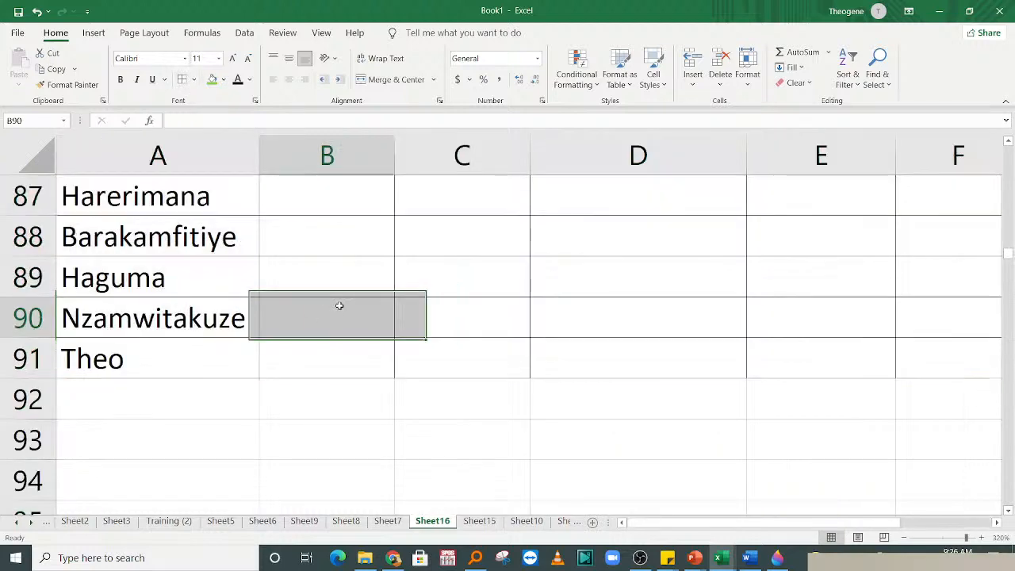
- Enter the formula =RANDBETWEEN(30000,400000) in cell B2 of the Salary column
left_click_drag(1008, 255, 1008, 150)
left_click(290, 275)
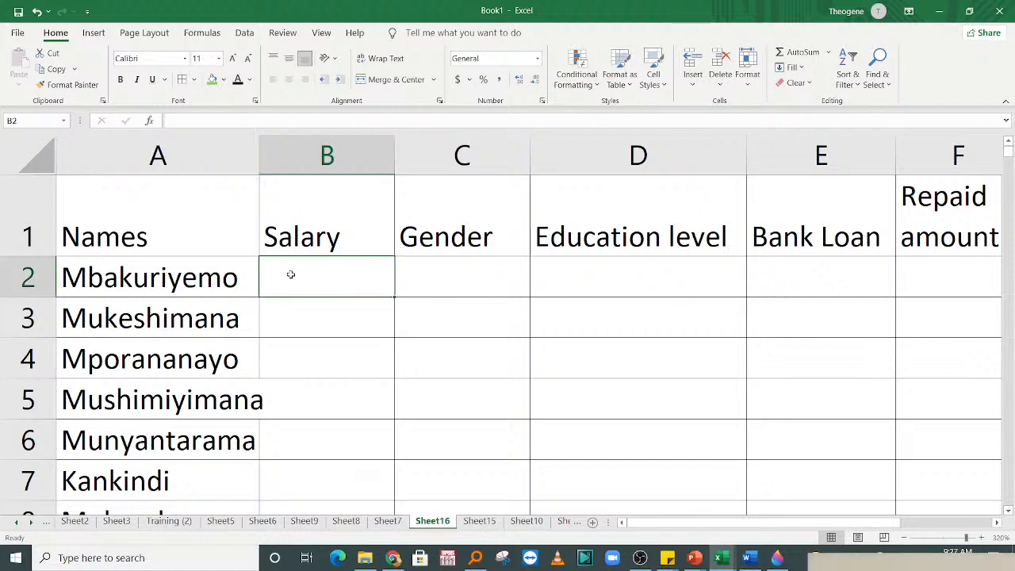
type("=randb")
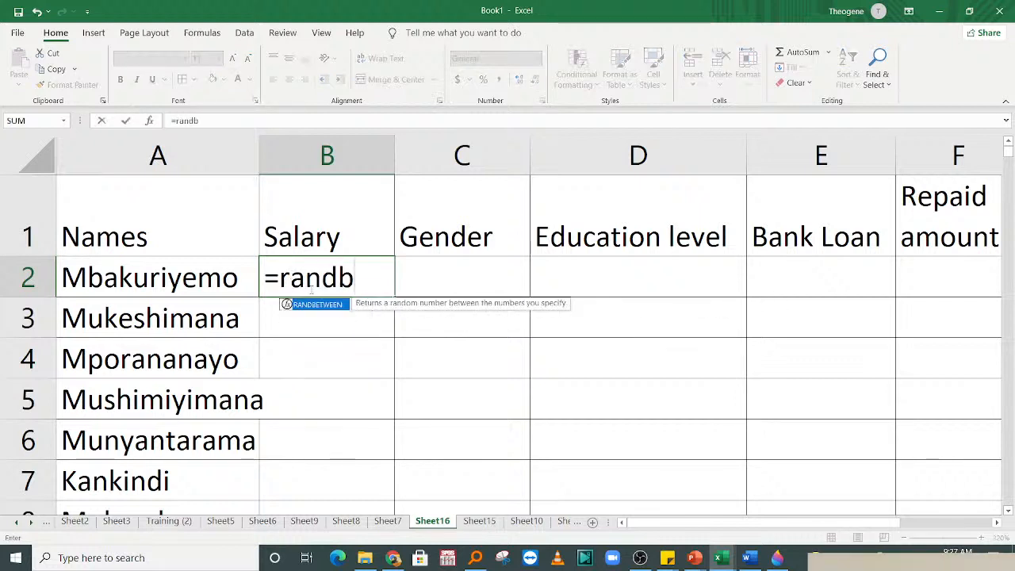
double_click(313, 306)
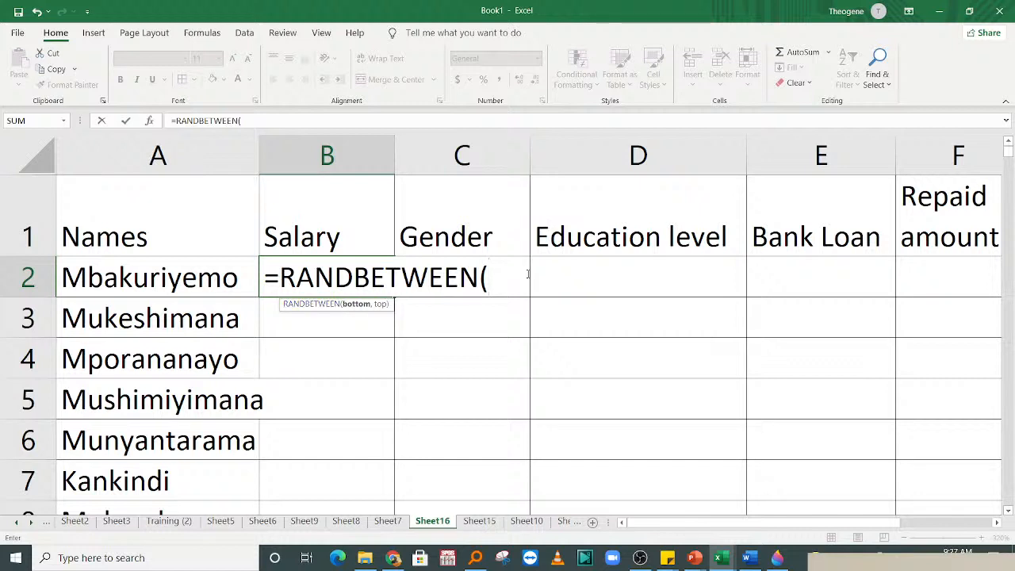
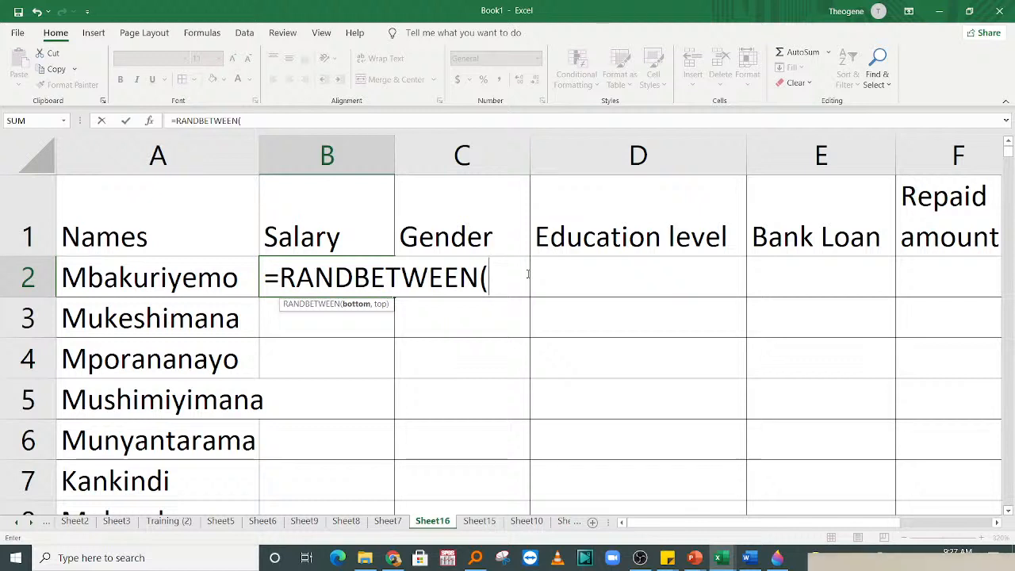
type("30000,")
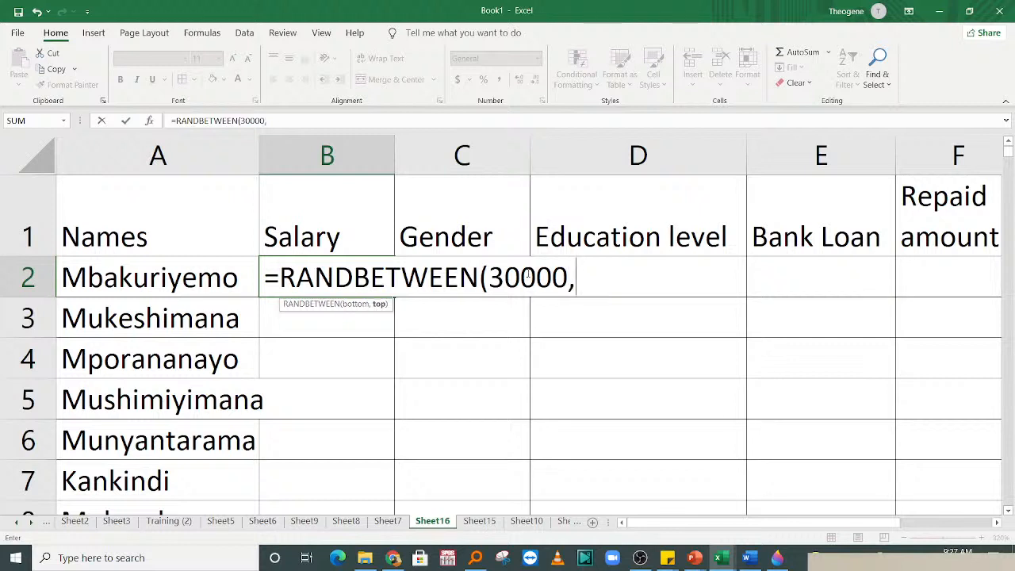
type("400000")
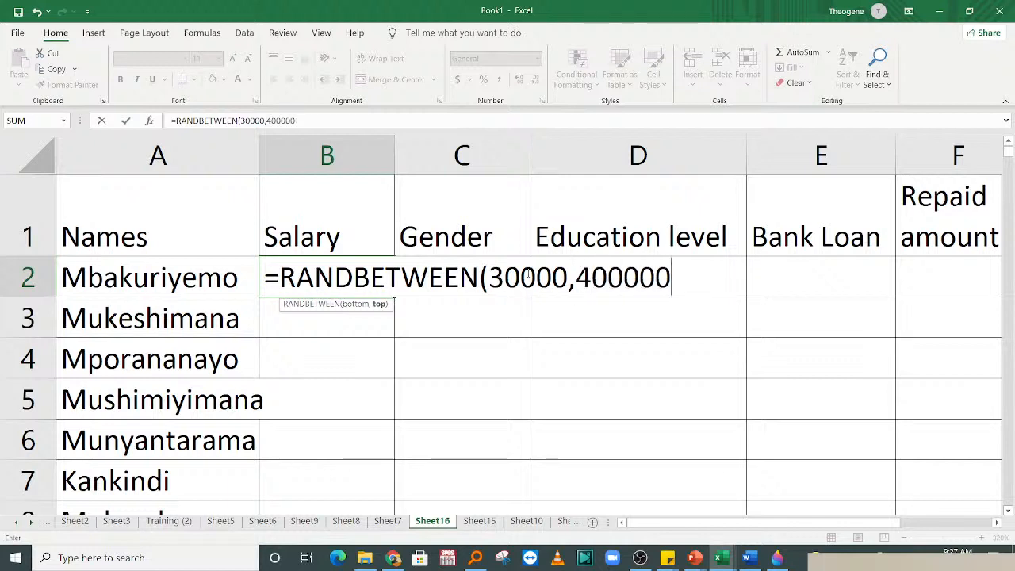
type(")")
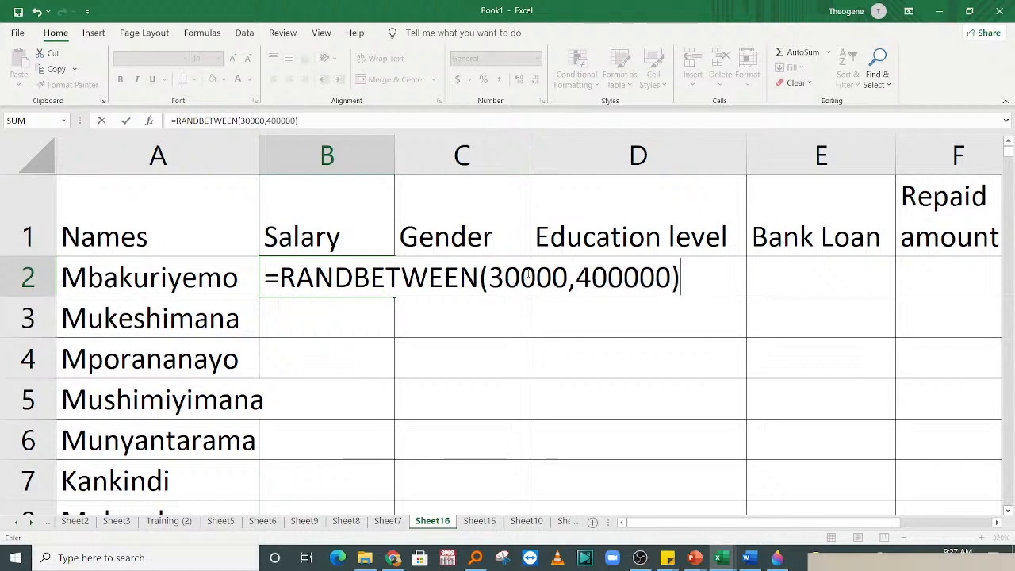
key("Return")
- Try filling the RANDBETWEEN formula from B2 down the Salary column, and undo the fill
left_click(311, 287)
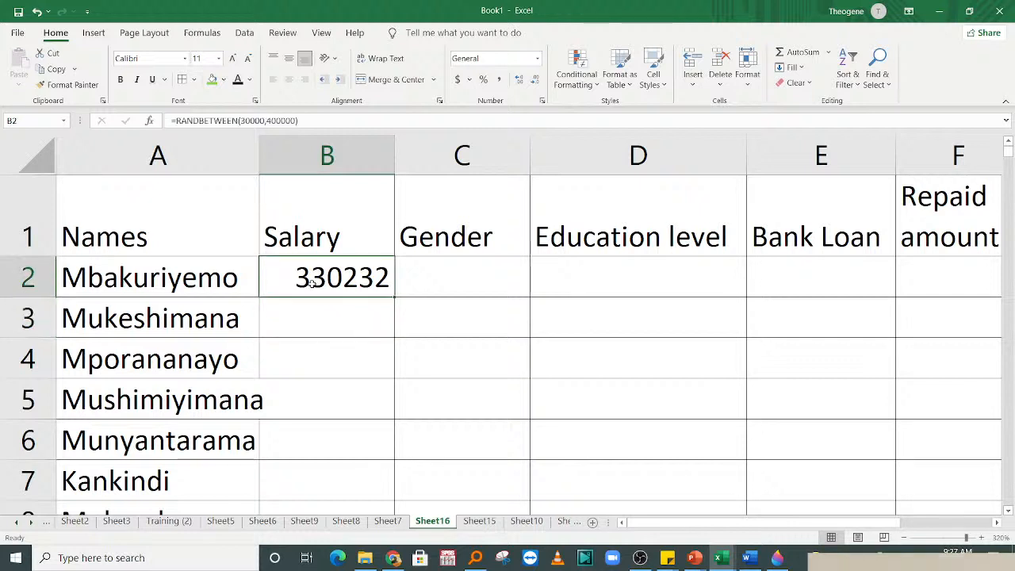
double_click(393, 297)
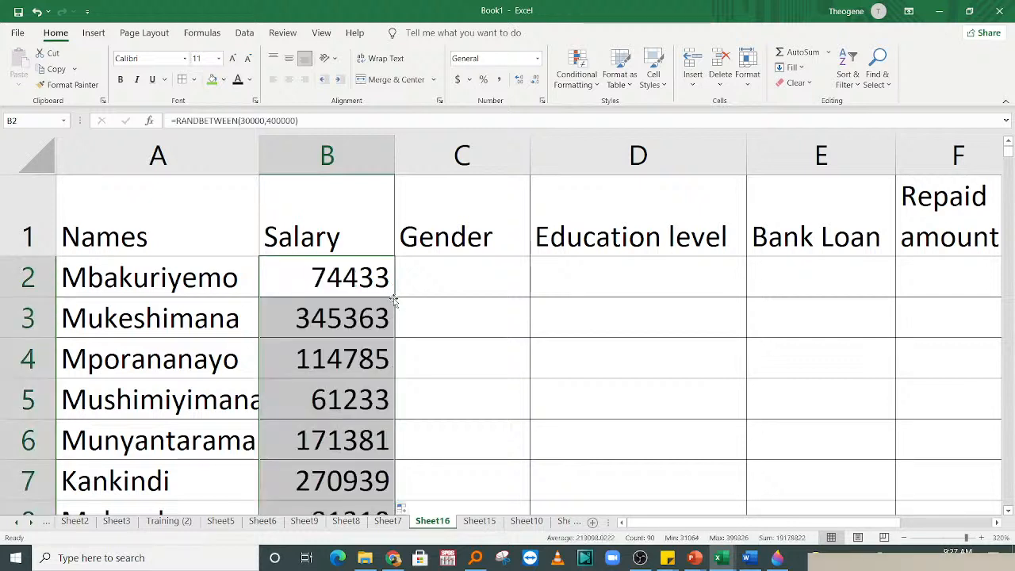
key("ctrl+z")
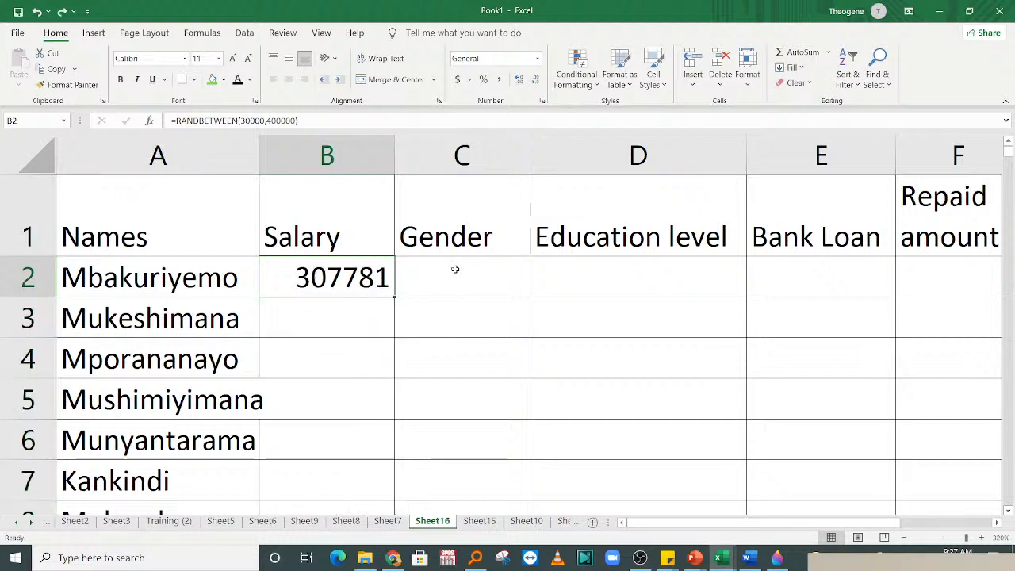
- Fill the RANDBETWEEN formula from cell B2 down the whole Salary column
left_click(455, 269)
left_click(380, 362)
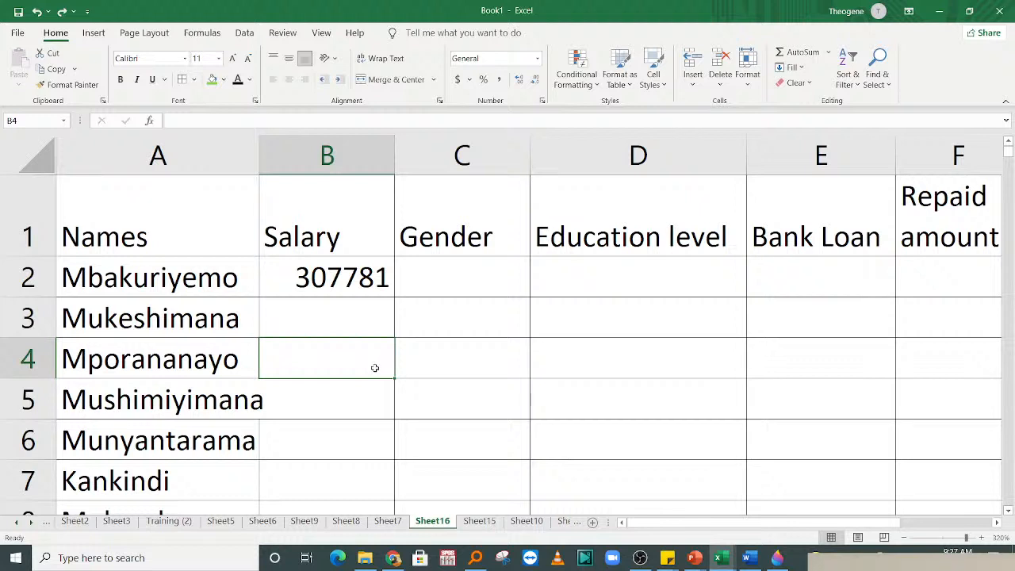
left_click(329, 273)
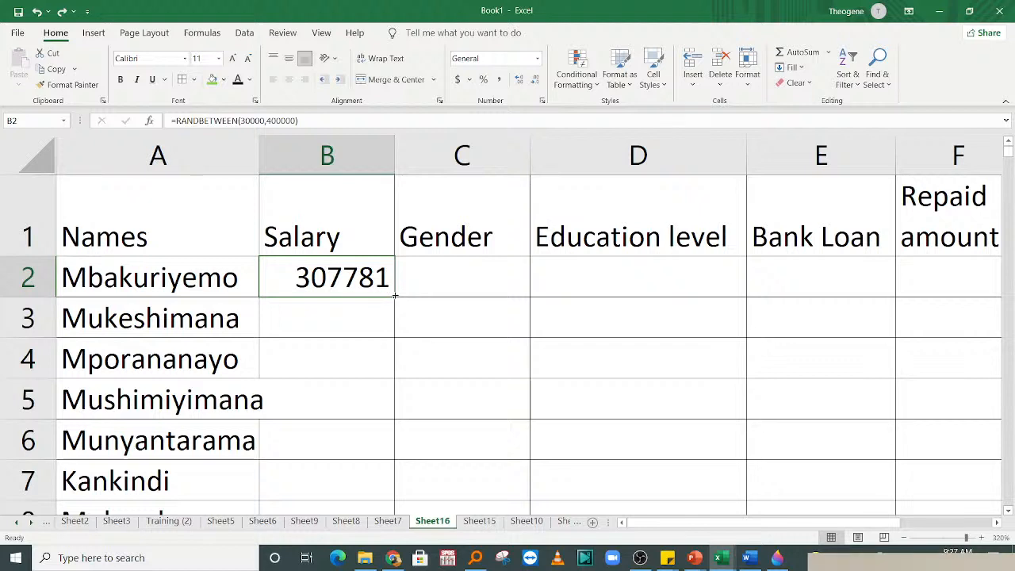
mouse_move(394, 295)
left_mouse_down()
mouse_move(381, 445)
mouse_move(392, 277)
mouse_move(393, 292)
left_mouse_up()
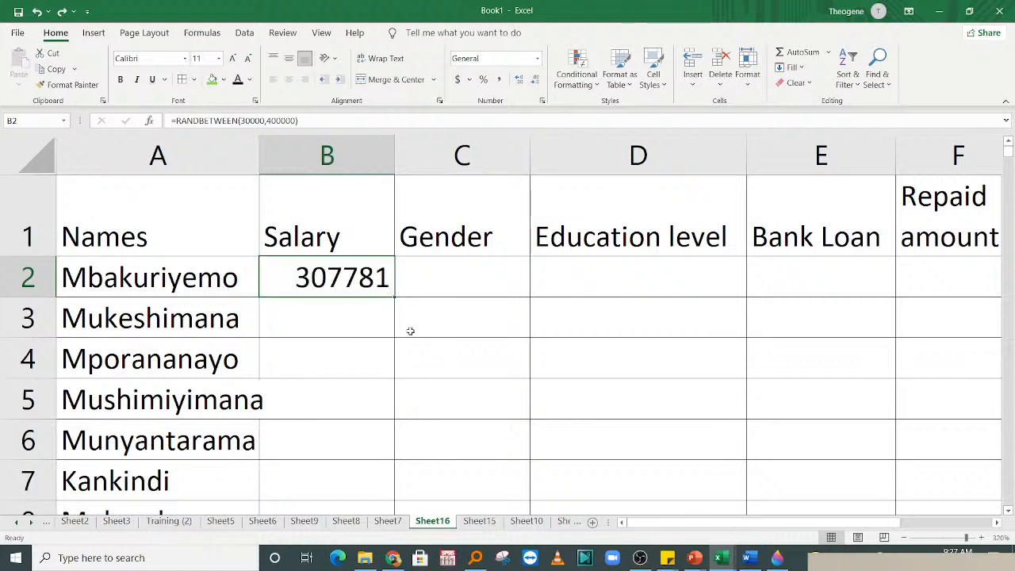
double_click(394, 294)
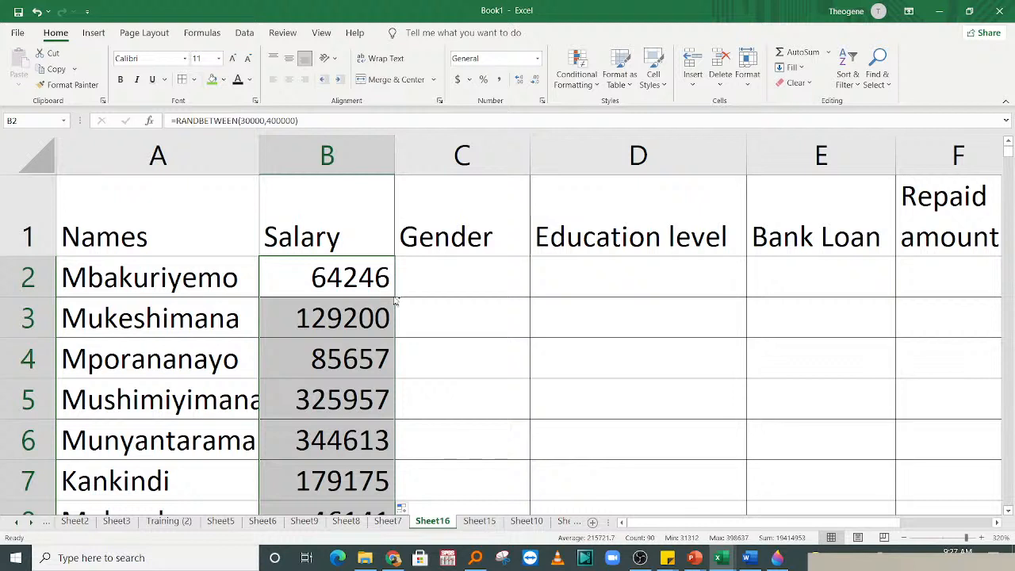
- Replace the Salary column's RANDBETWEEN formulas with their values by copying the range and pasting it in place as values only
key("ctrl+c")
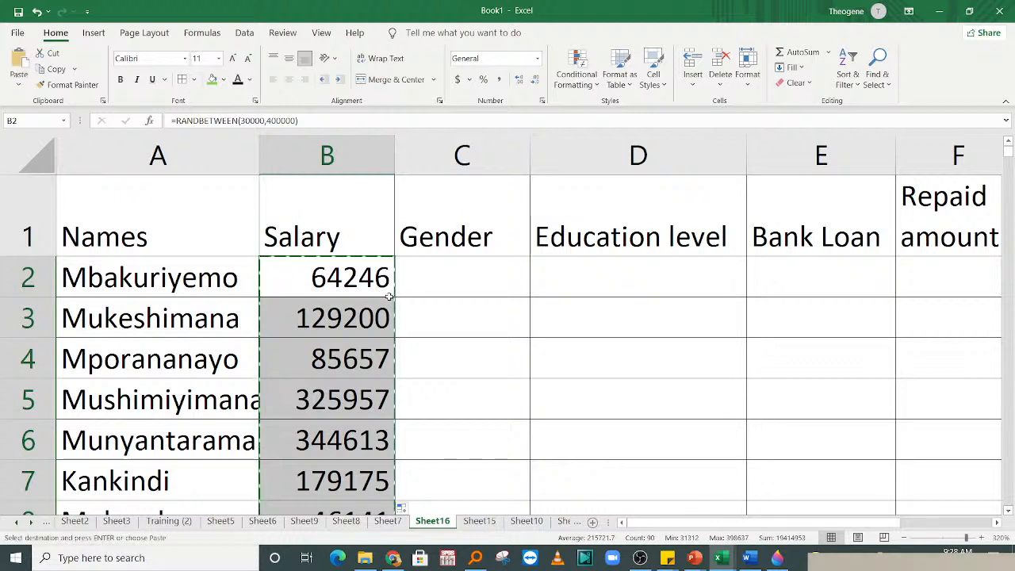
right_click(316, 283)
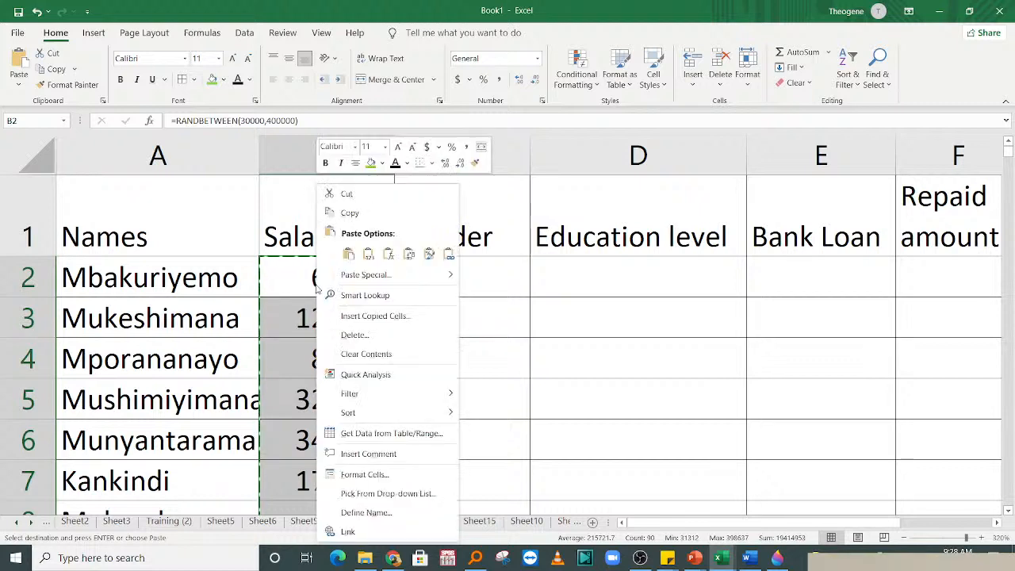
left_click(370, 257)
left_click(478, 331)
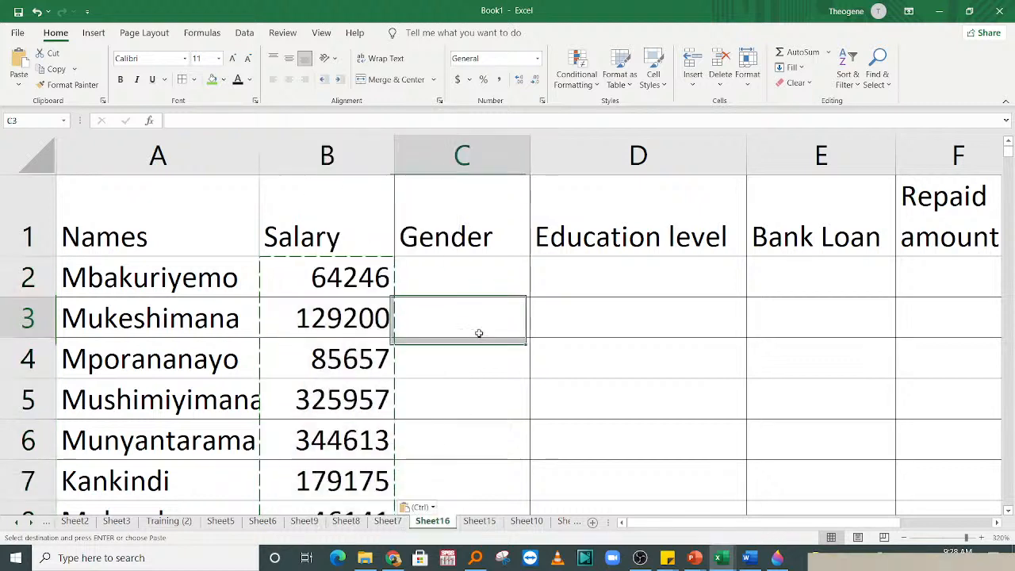
- Clear the copy marquee and enter M, F and F in cells C2 to C4 of the Gender column
left_click(430, 277)
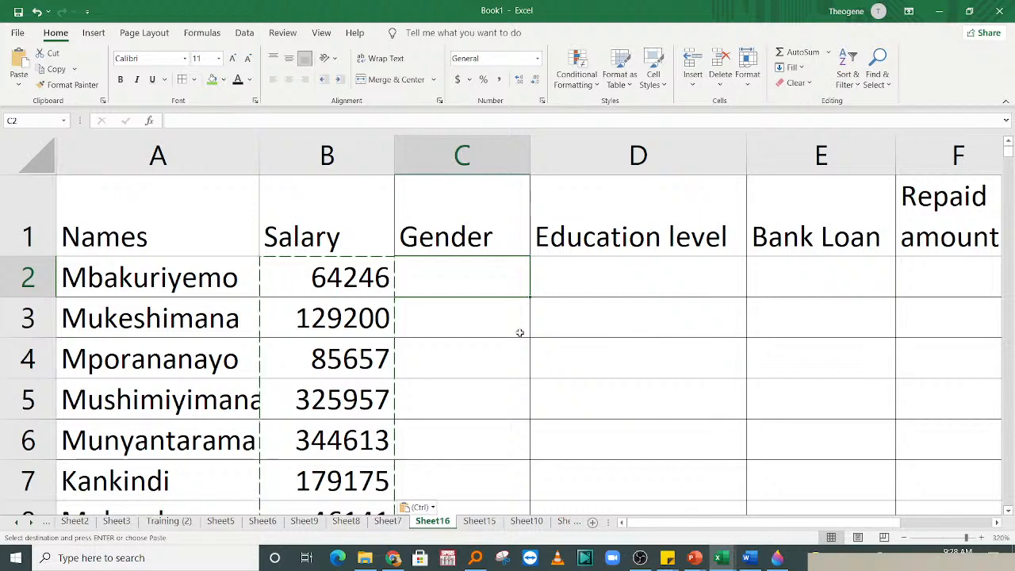
key("Escape")
type("M")
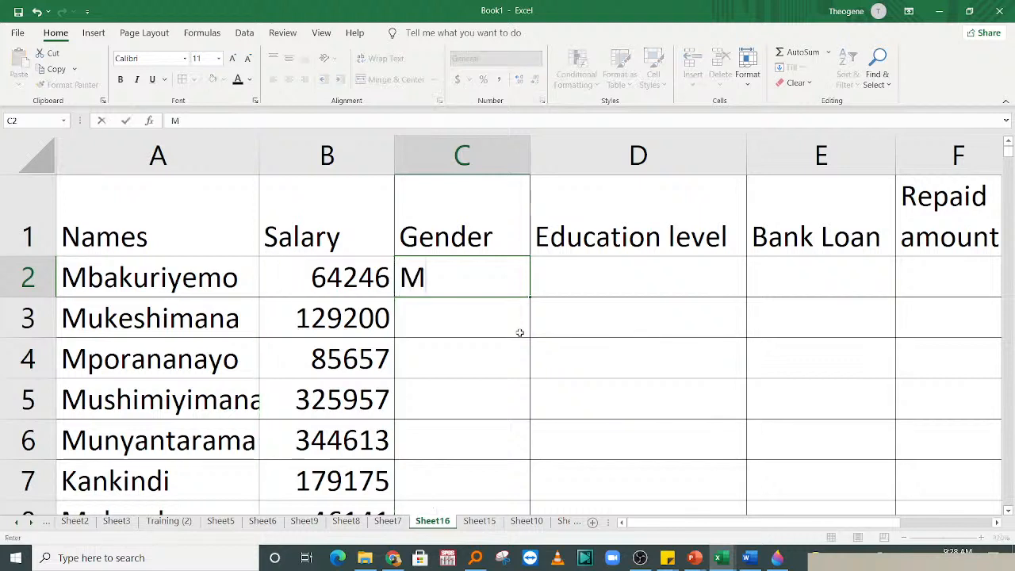
key("Return")
type("F")
key("Return")
type("F")
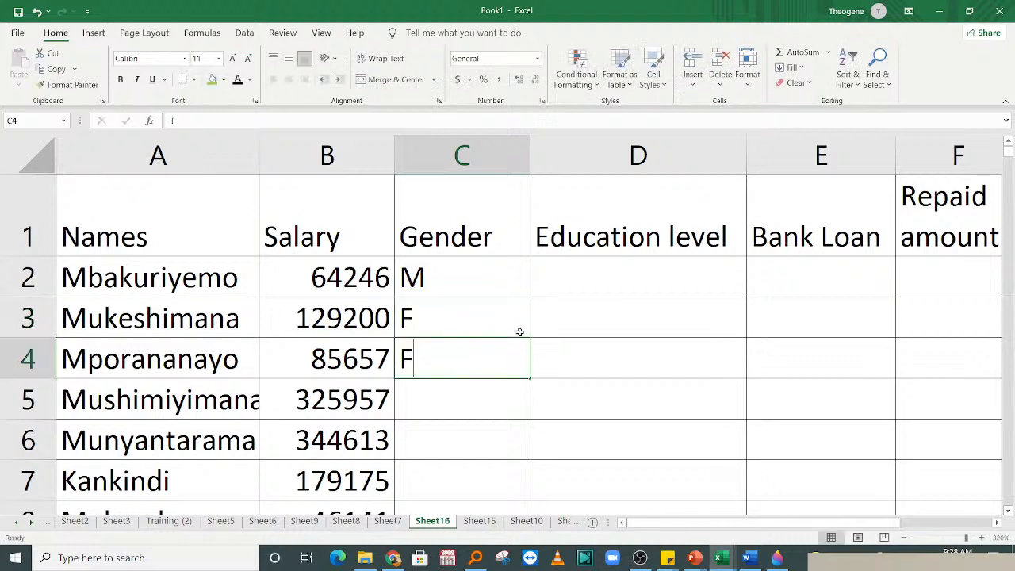
key("Return")
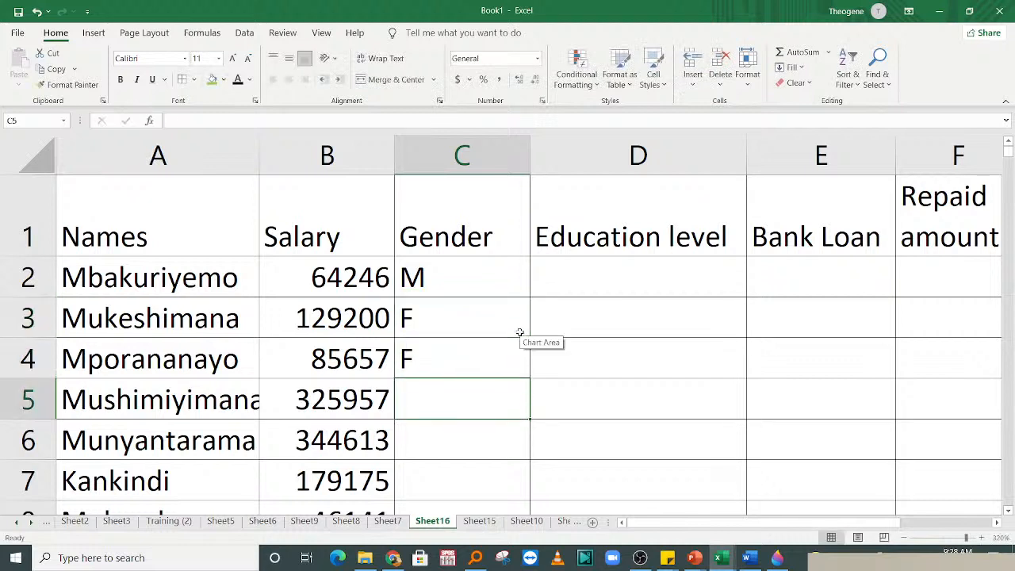
key("Up")
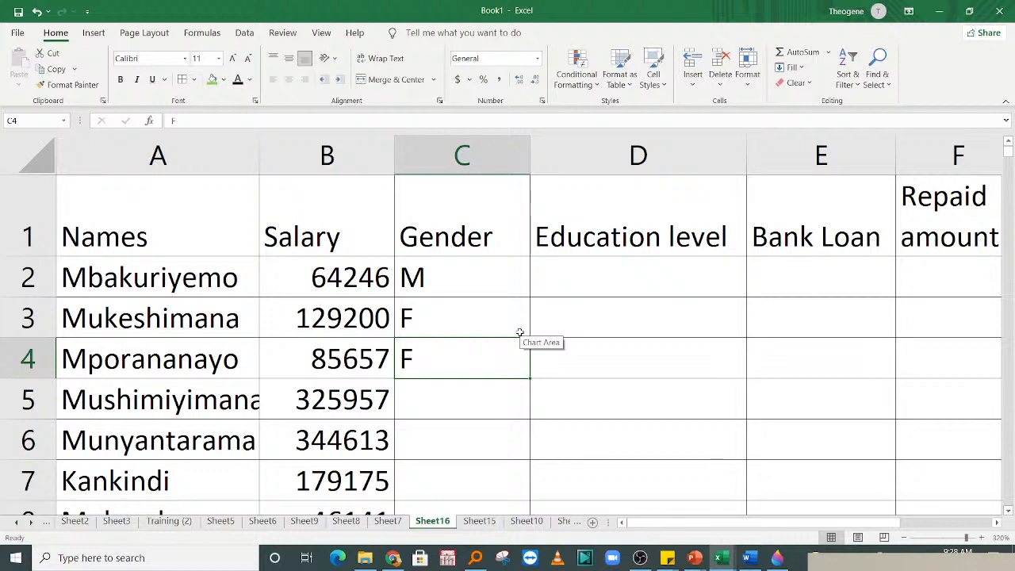
- Delete the entire Gender column from the table
left_click(452, 156)
right_click(448, 149)
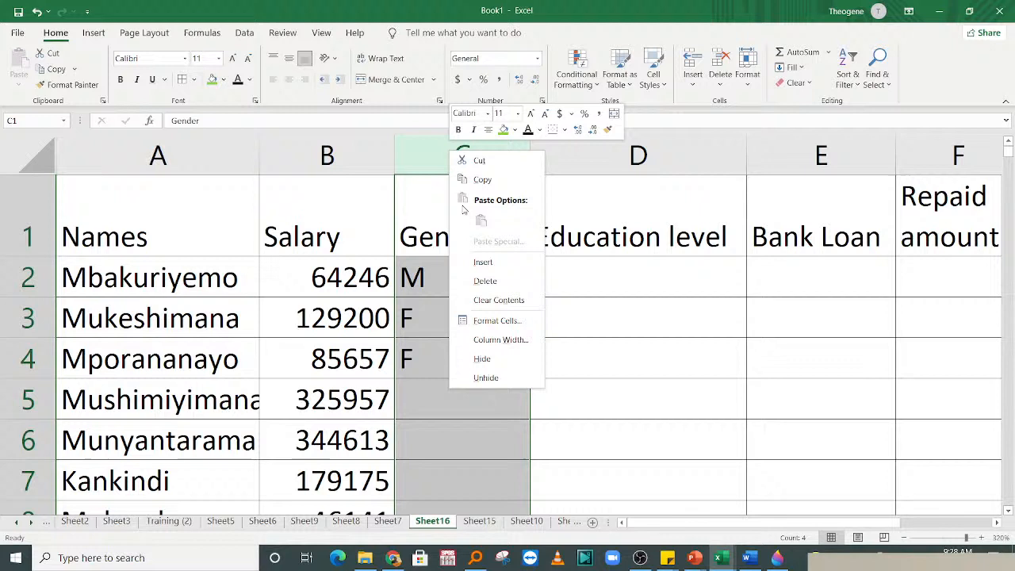
left_click(485, 287)
left_click(441, 286)
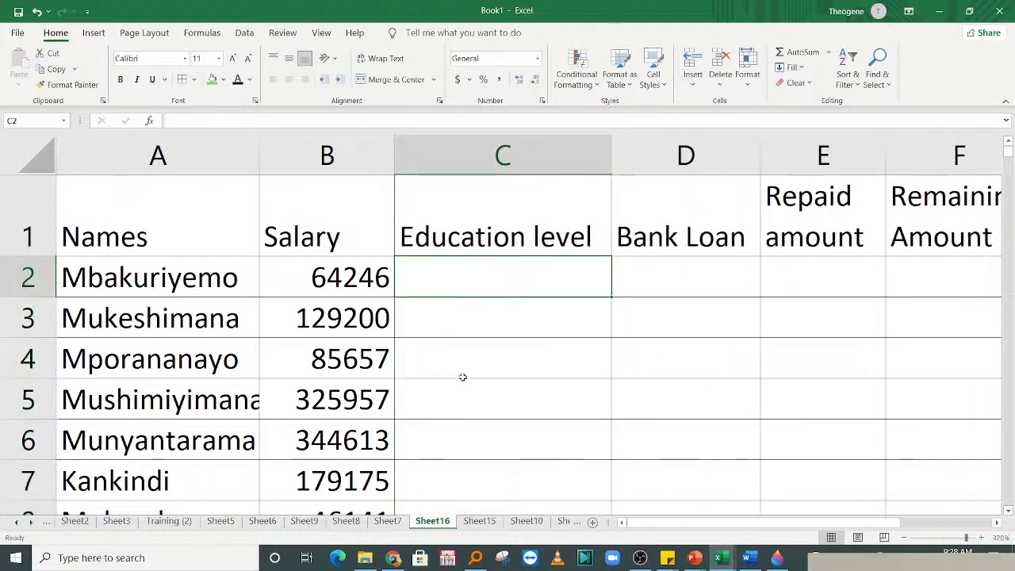
key("Down")
key("Down")
left_click(459, 272)
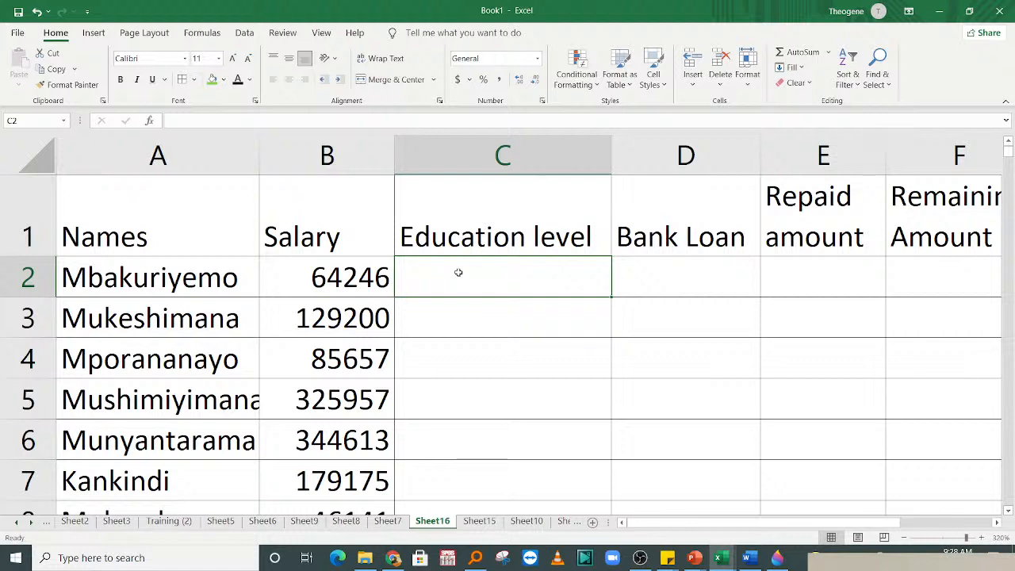
type("E")
key("BackSpace")
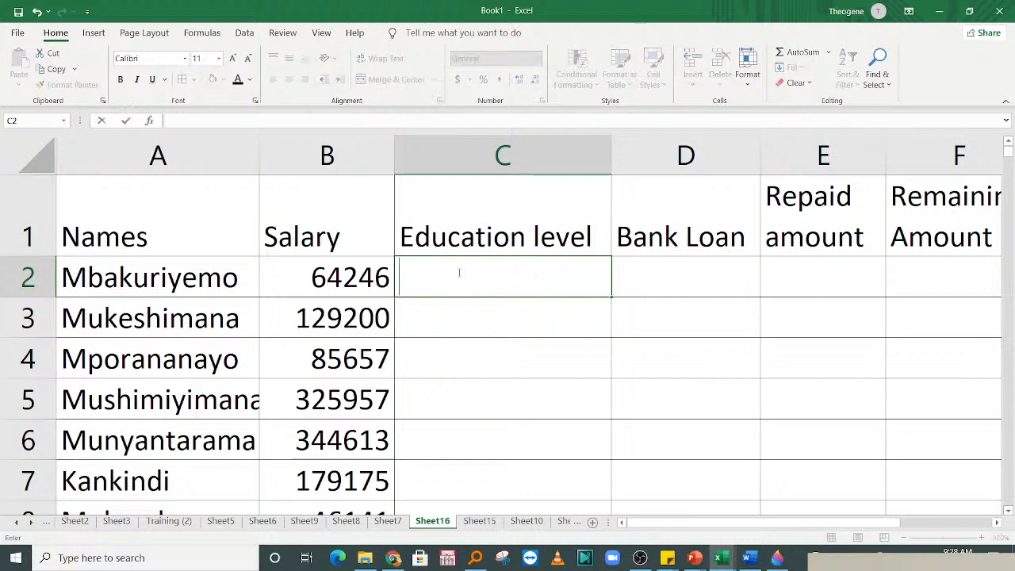
left_click(578, 369)
left_click(464, 273)
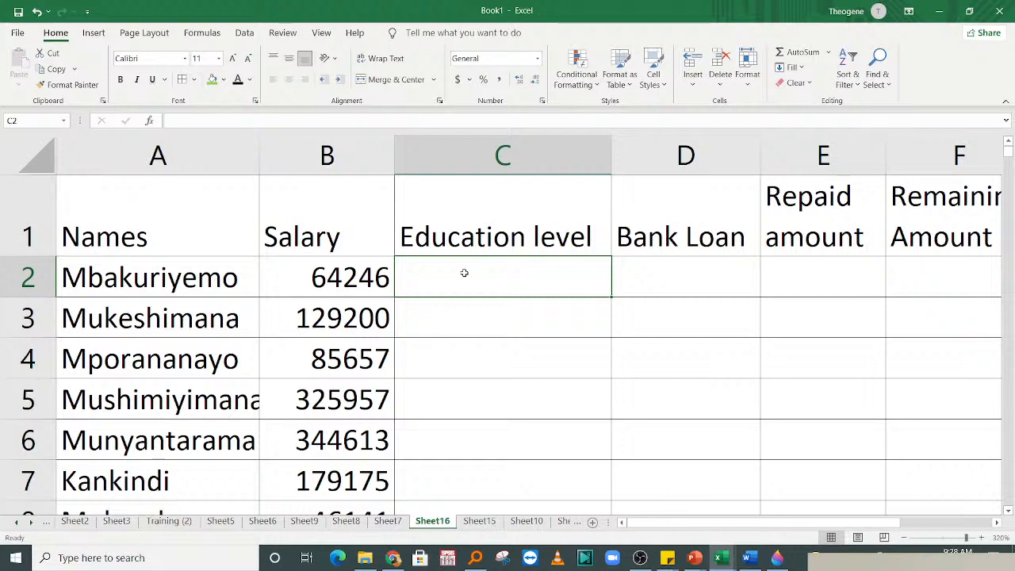
key("ctrl+shift+Down")
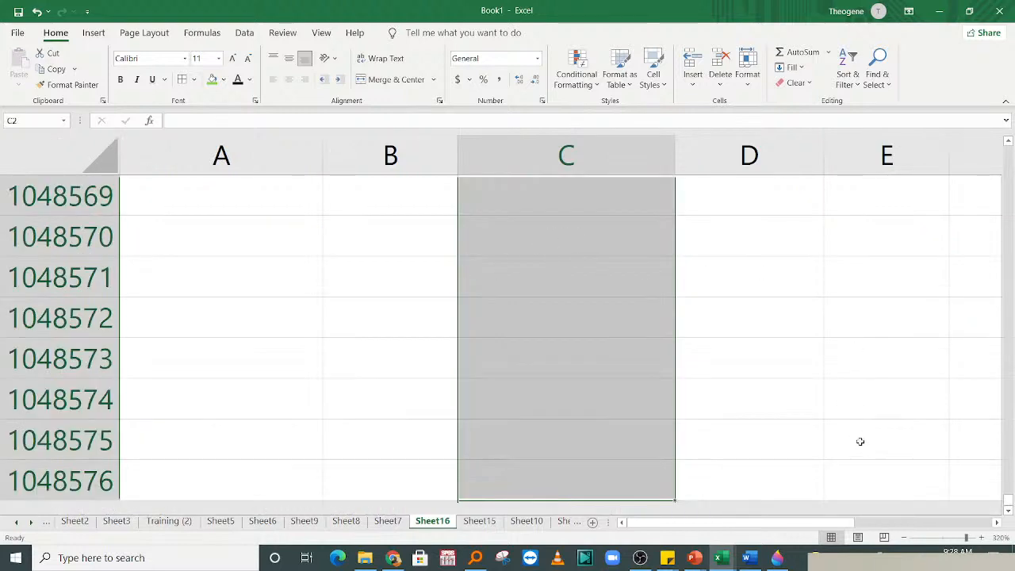
left_click(489, 428)
left_click_drag(1011, 501, 993, 99)
- Apply list data validation to cell C2 with the source entries Primary, Secondary and University
left_click(484, 283)
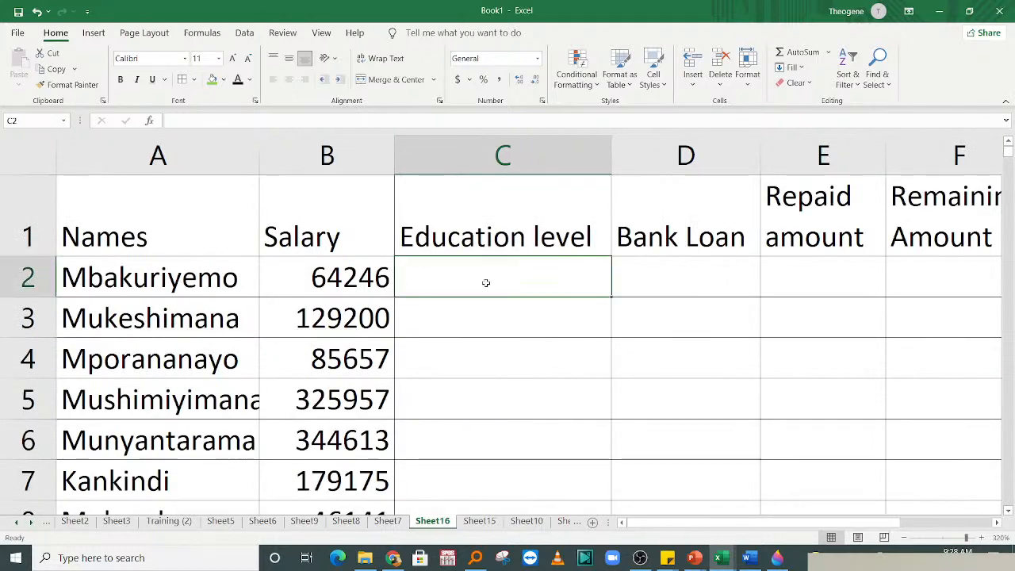
left_click(244, 33)
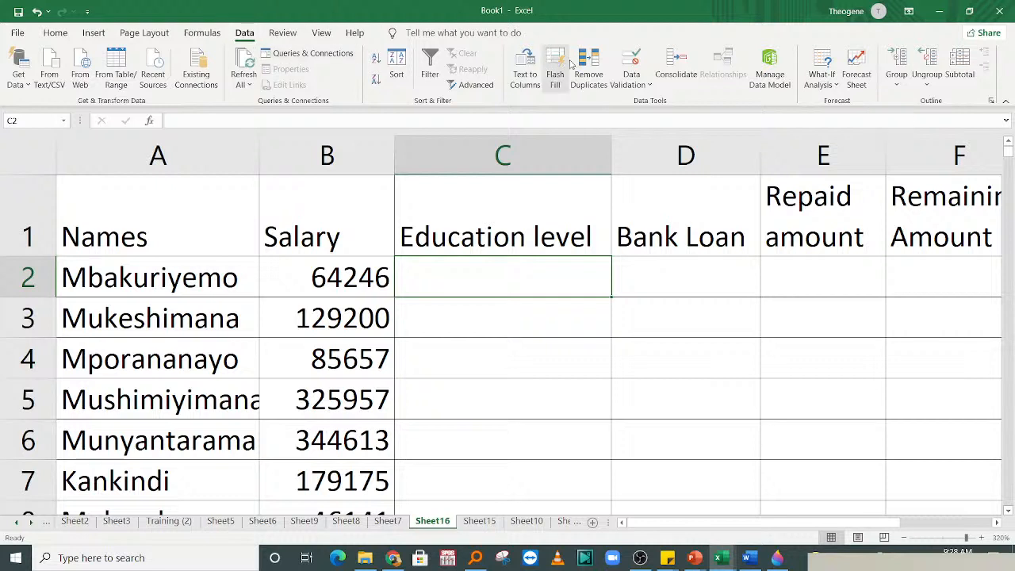
left_click(632, 80)
left_click(665, 104)
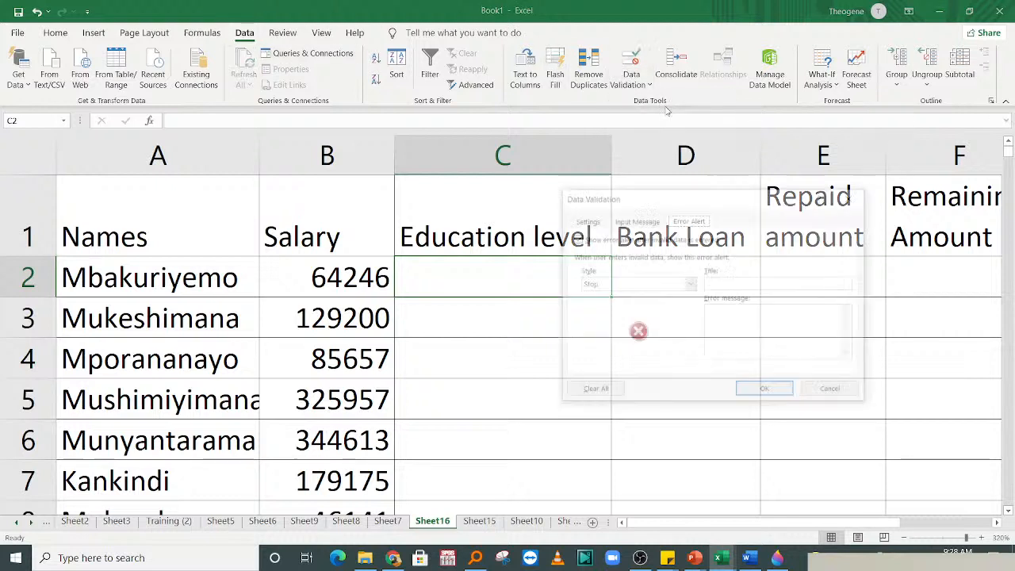
left_click(596, 224)
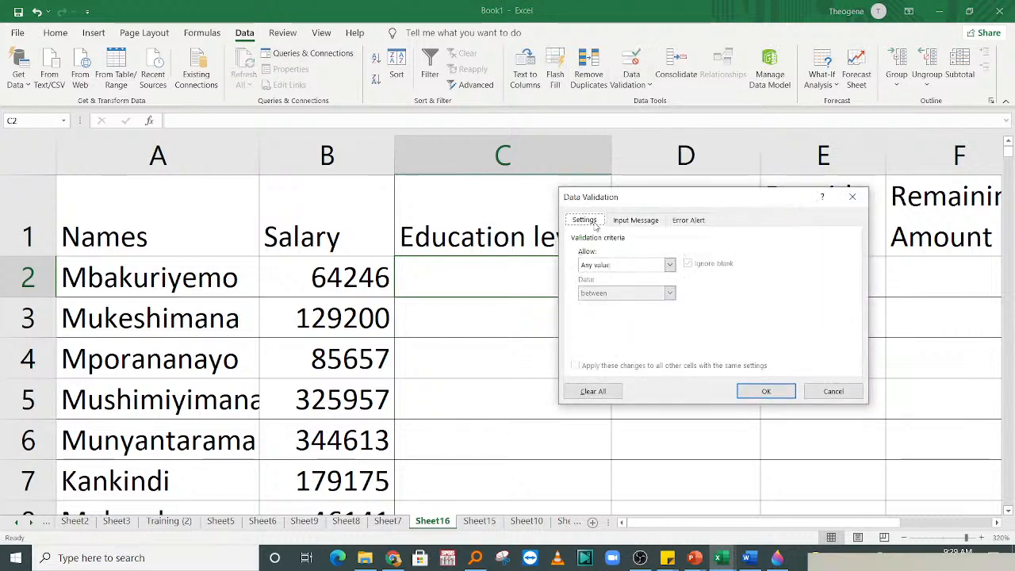
left_click(632, 223)
left_click(594, 225)
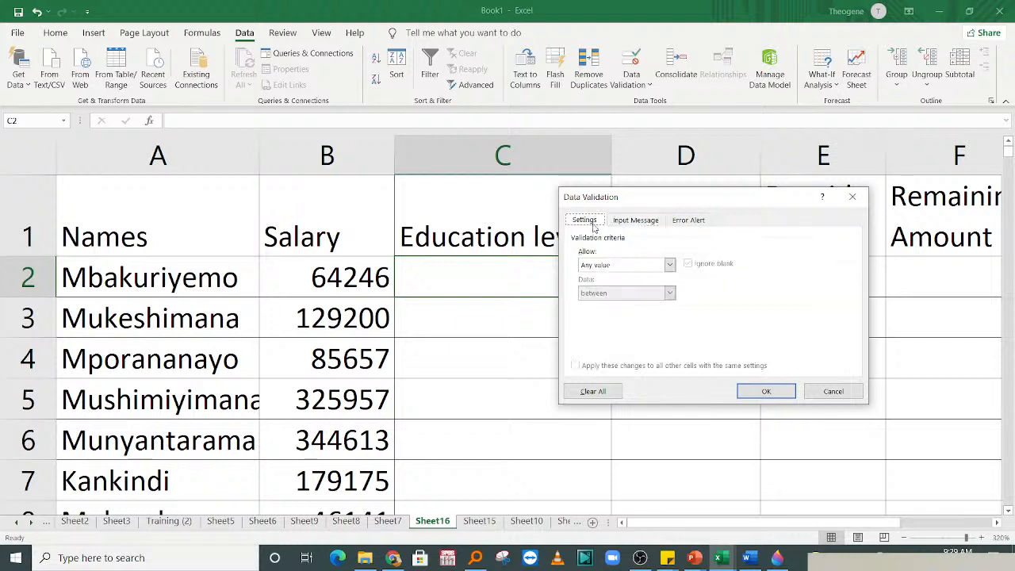
left_click(616, 264)
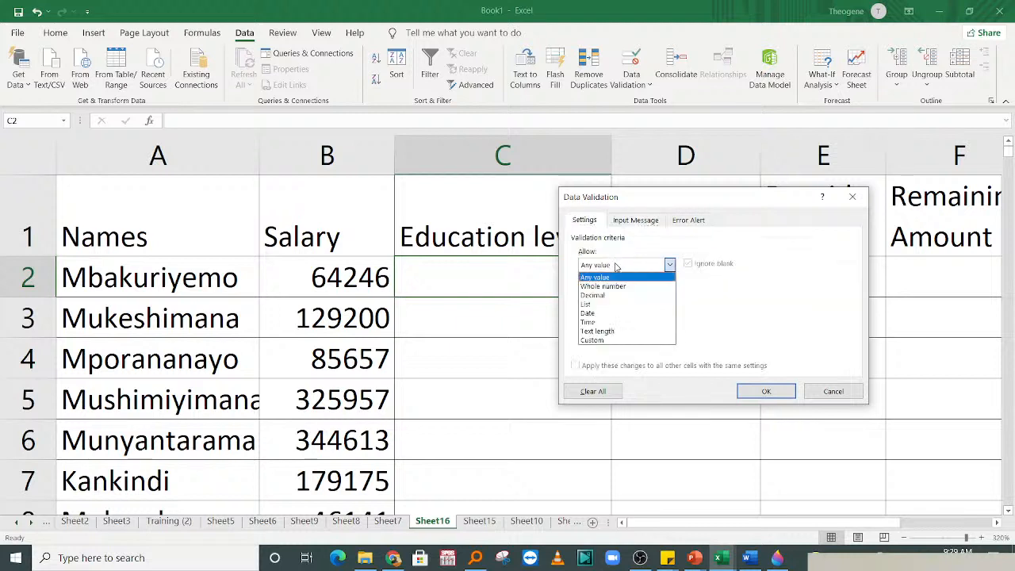
left_click(608, 305)
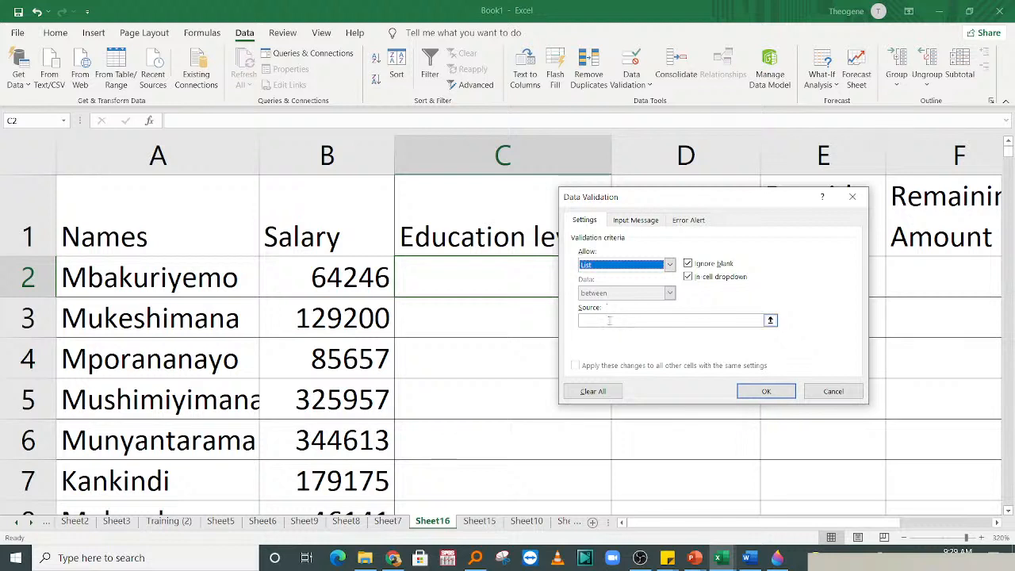
left_click(610, 321)
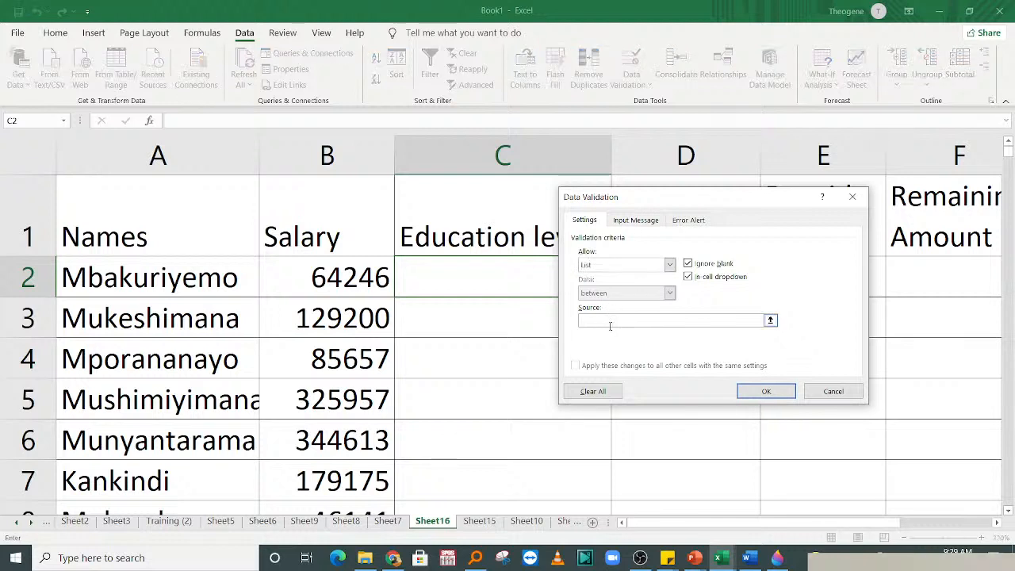
type("Primary")
type("ity")
left_click(753, 397)
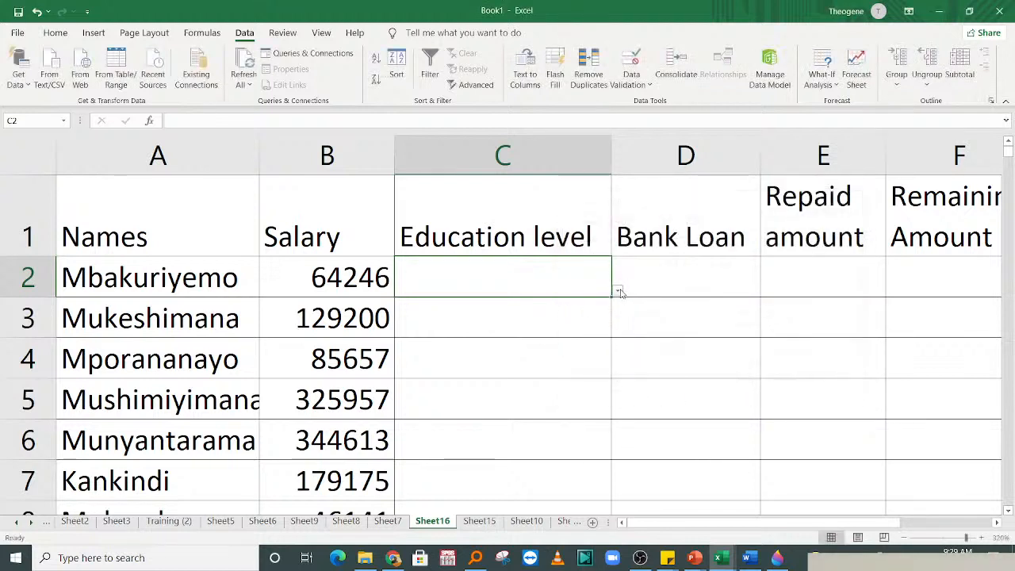
- Check the drop-down choices in C2 and copy the validated cell down the Education level column
left_click(618, 292)
key("Escape")
left_click(619, 293)
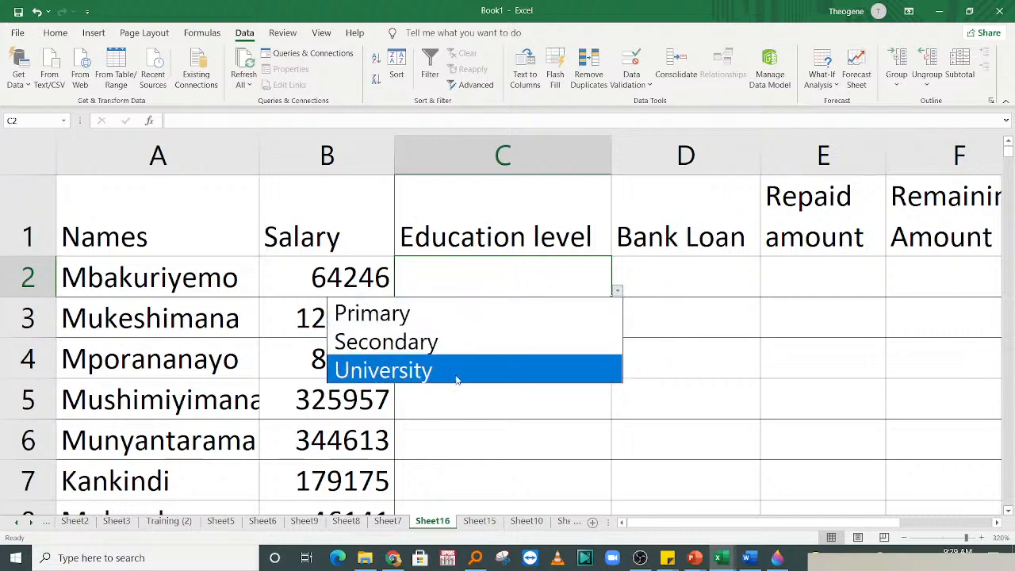
key("Escape")
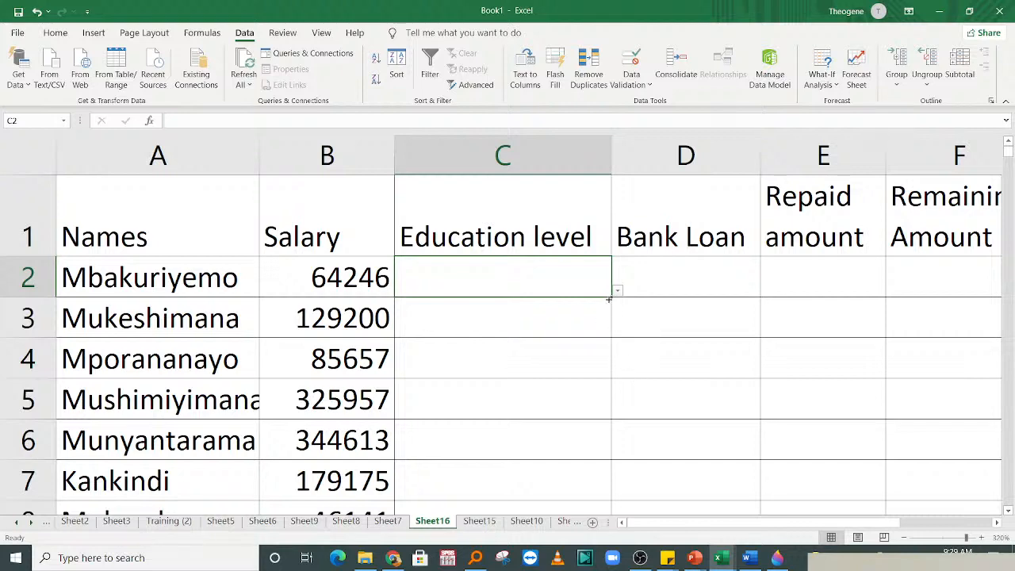
left_click_drag(613, 293, 616, 400)
left_click_drag(1007, 253, 1009, 89)
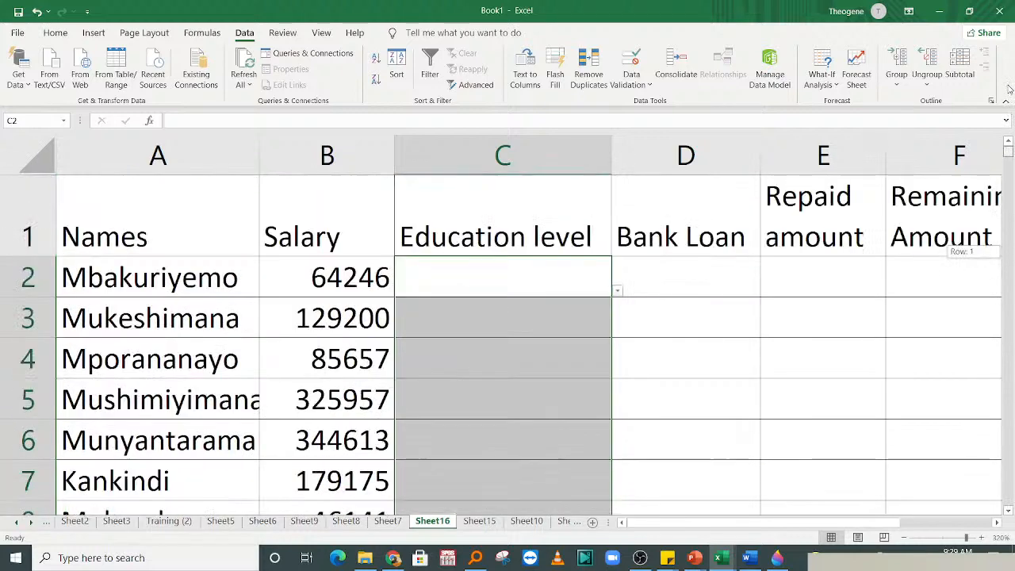
left_click(575, 360)
- Choose Secondary as the education level in cell C2 and Primary in cell C3
left_click(599, 288)
left_click(617, 290)
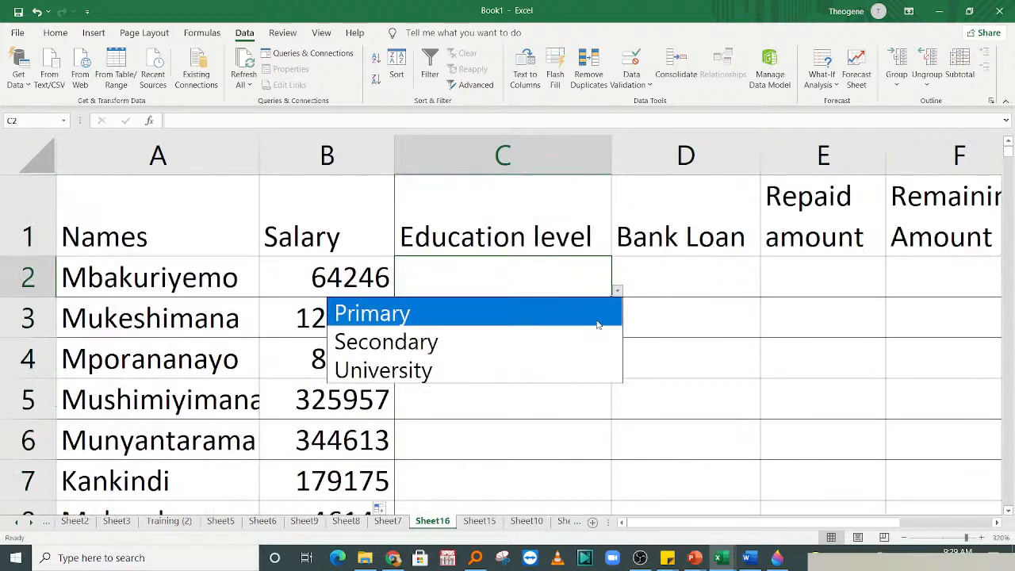
left_click(449, 340)
left_click(594, 312)
left_click(617, 331)
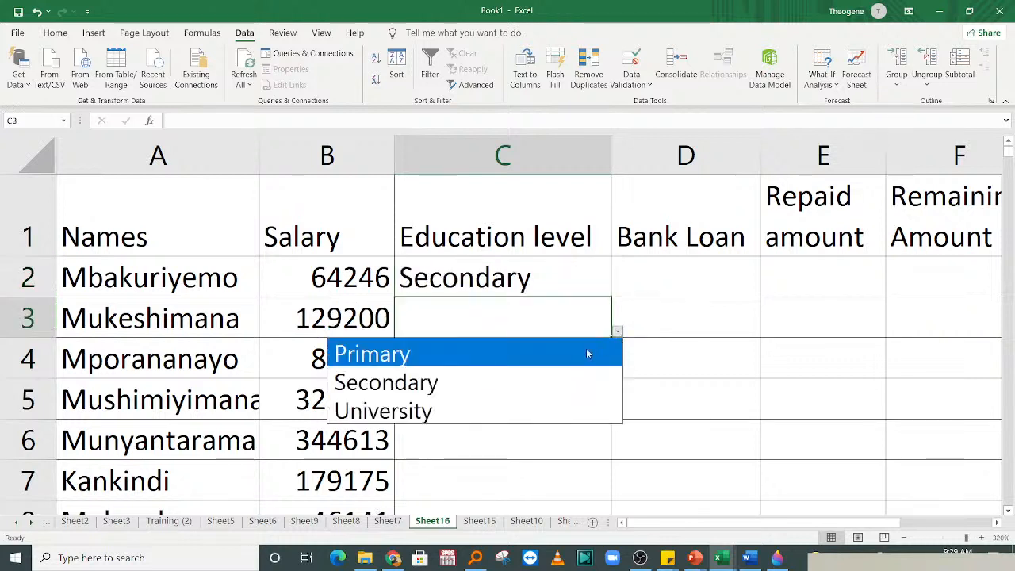
left_click(510, 358)
- Choose the education levels Primary in C3, Secondary in C4, and University in C5 and C6
left_click(593, 364)
left_click(616, 371)
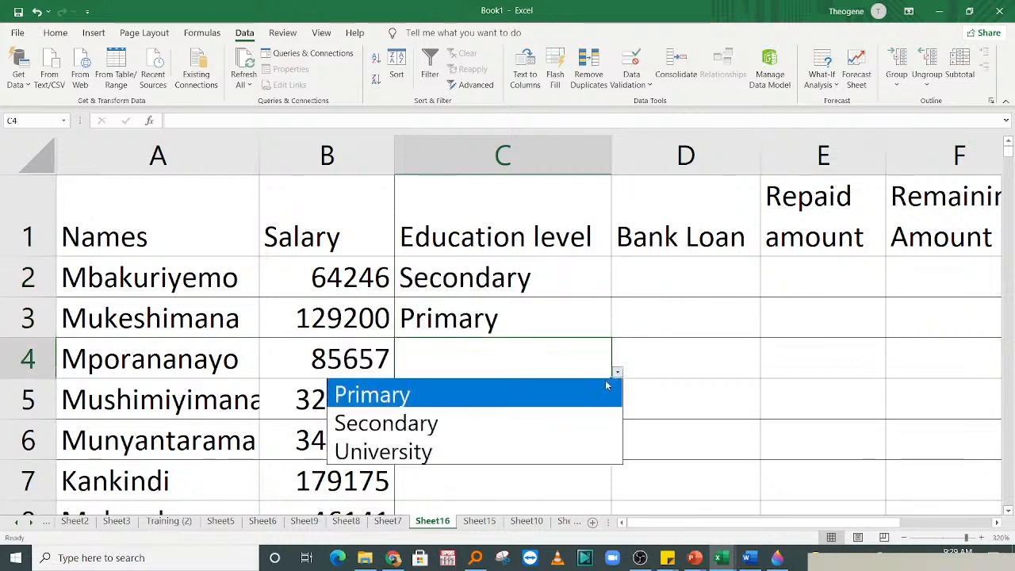
left_click(460, 423)
left_click(582, 405)
left_click(617, 413)
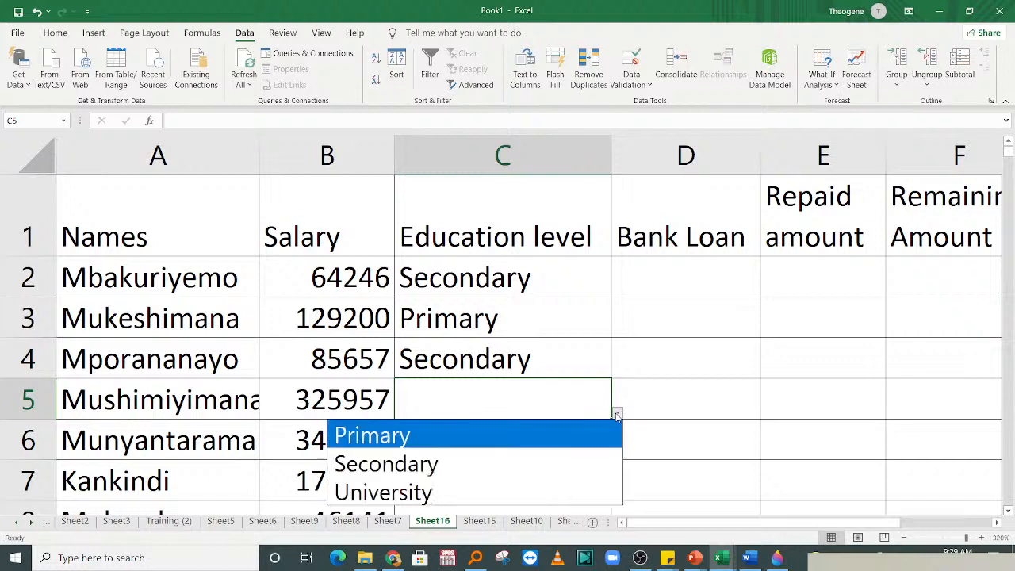
left_click(491, 489)
left_click(600, 450)
left_click(617, 453)
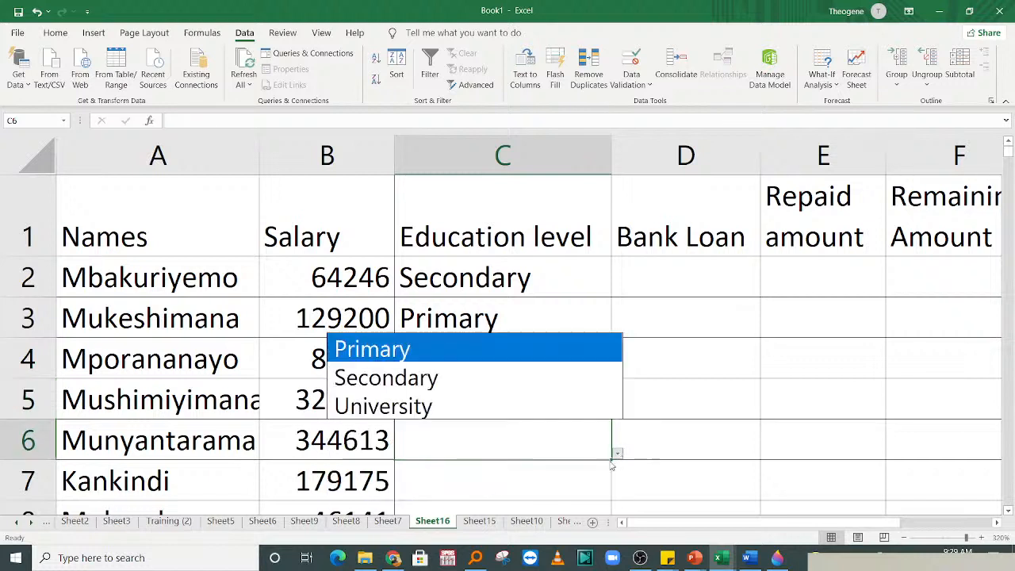
left_click(445, 403)
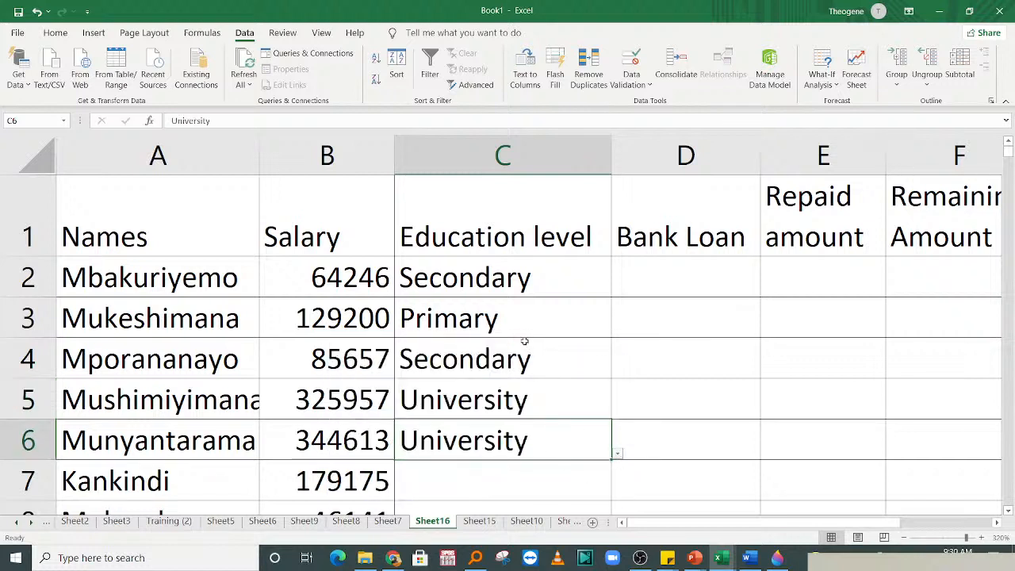
- Copy the education levels in C3:C5 into the empty cells starting at C7
left_click(505, 322)
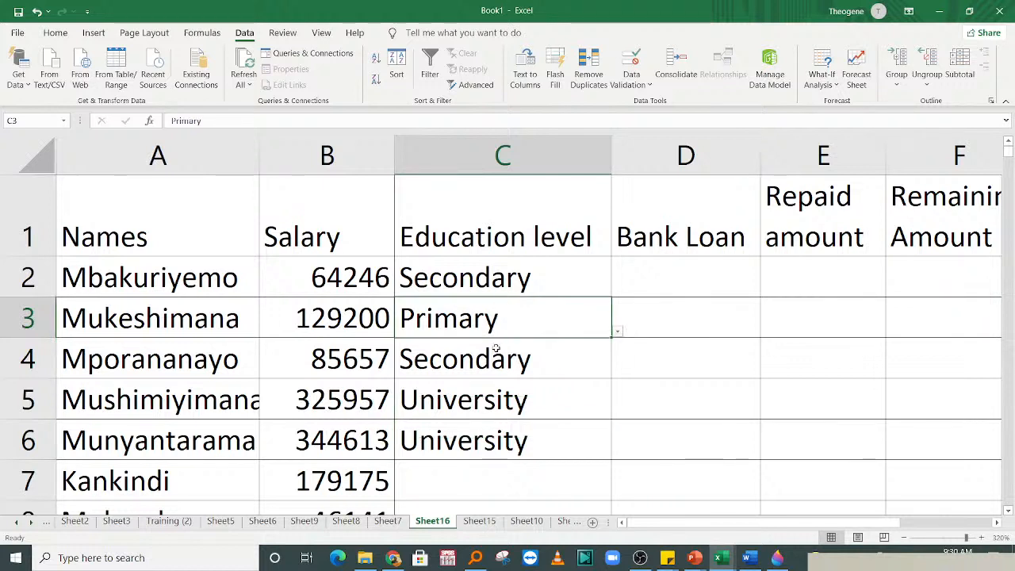
left_click_drag(495, 347, 503, 397)
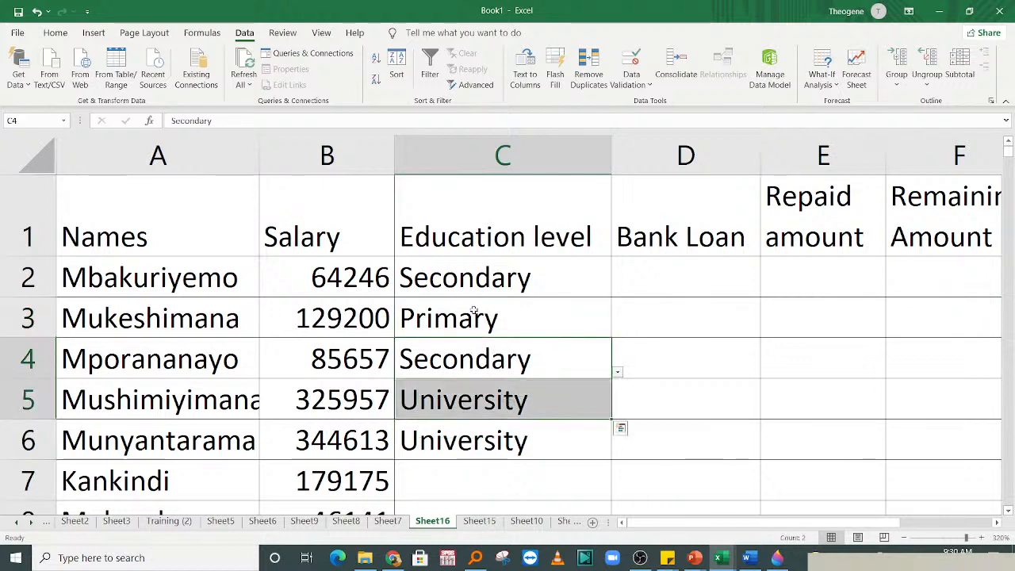
left_click_drag(471, 313, 491, 401)
key("ctrl+c")
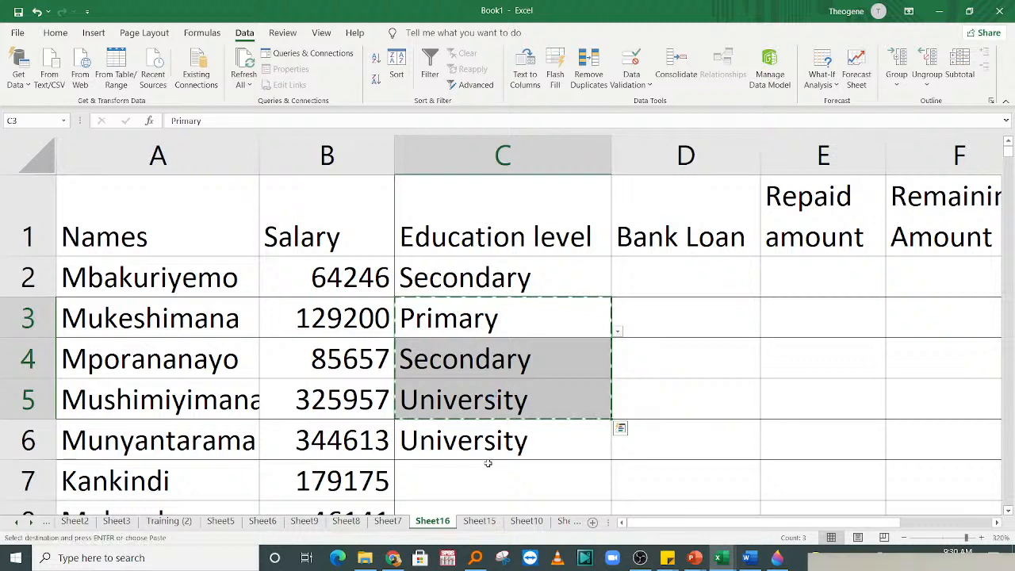
left_click(490, 475)
key("ctrl+v")
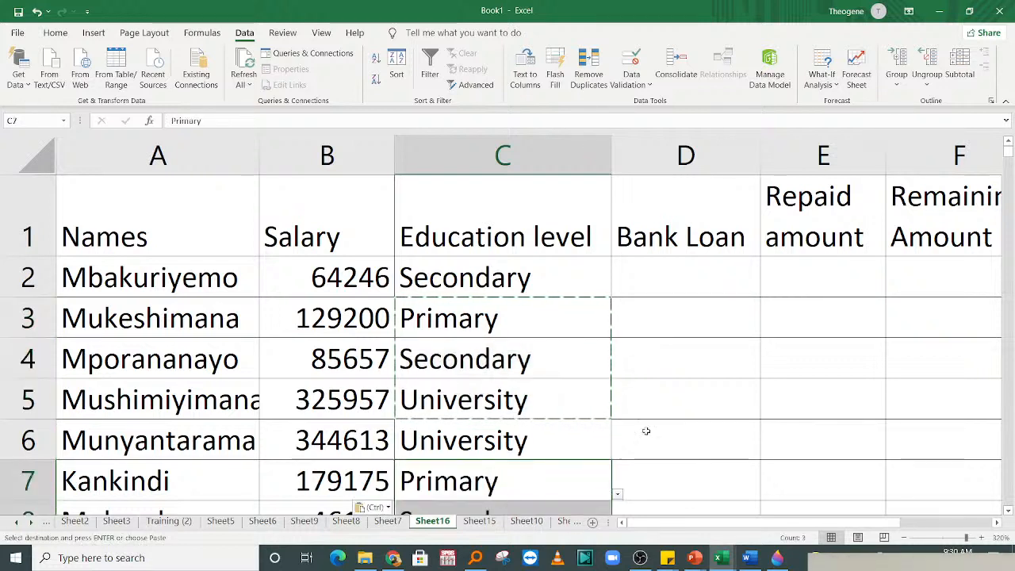
- Copy the education levels in C5:C7 into the empty cells starting at C10
left_click_drag(456, 404, 555, 472)
key("ctrl+c")
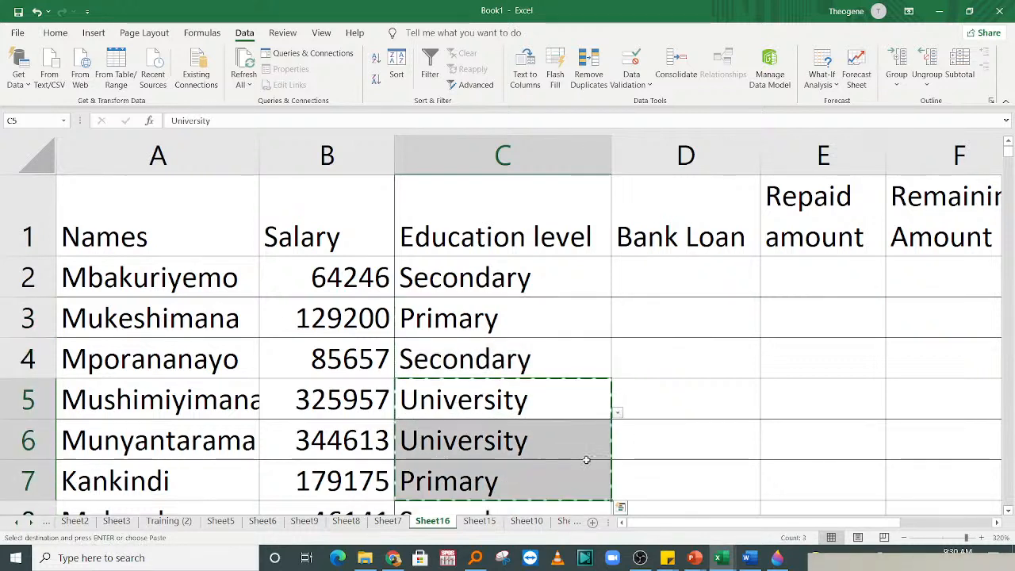
scroll(591, 429, "down", 3)
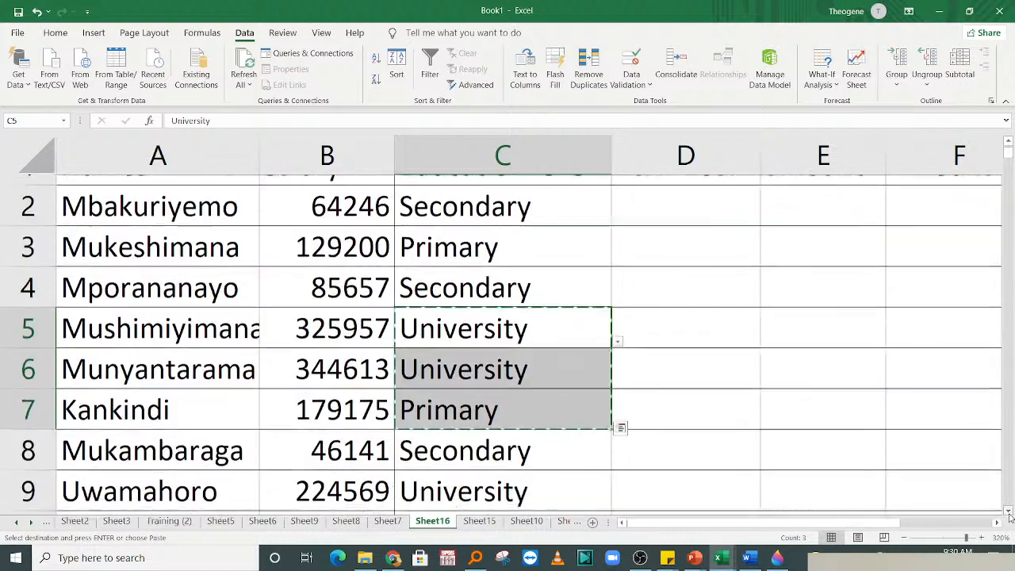
left_click(535, 422)
left_click(512, 404)
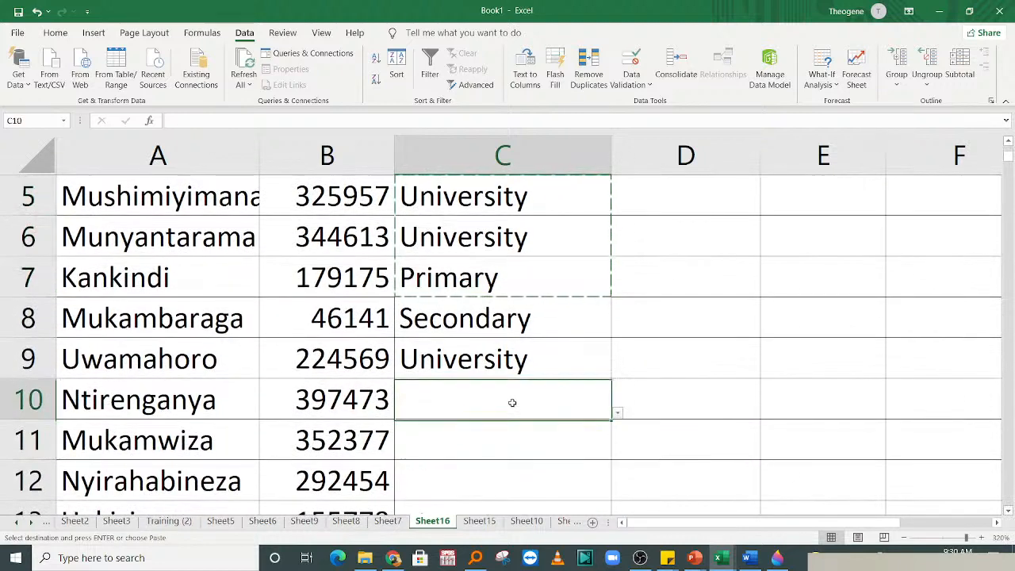
key("ctrl+v")
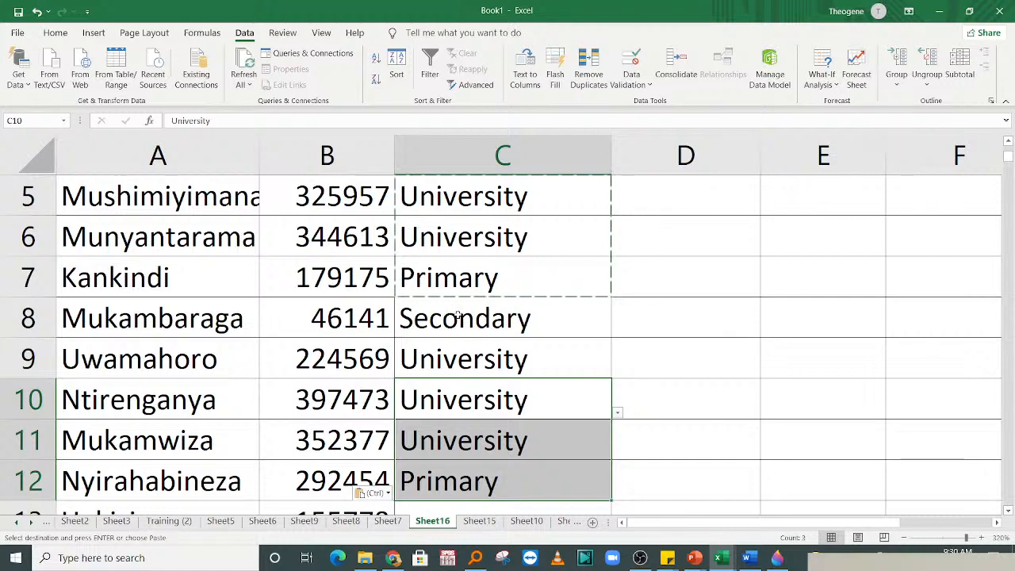
- Copy the education levels in C6:C9 into the empty cells starting at C13
left_click_drag(458, 239, 479, 374)
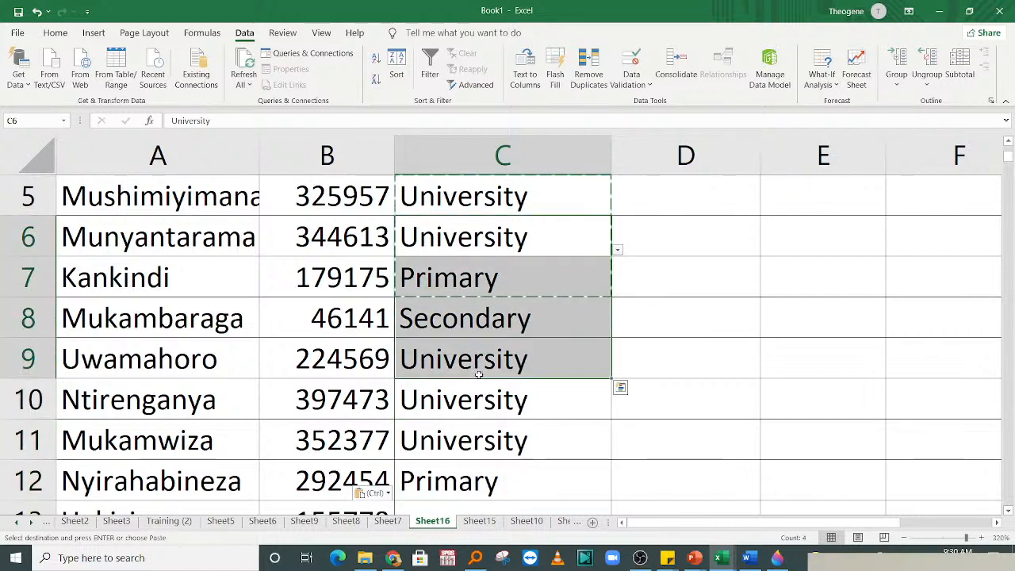
left_click(526, 491)
key("Down")
key("Down")
key("Down")
key("Down")
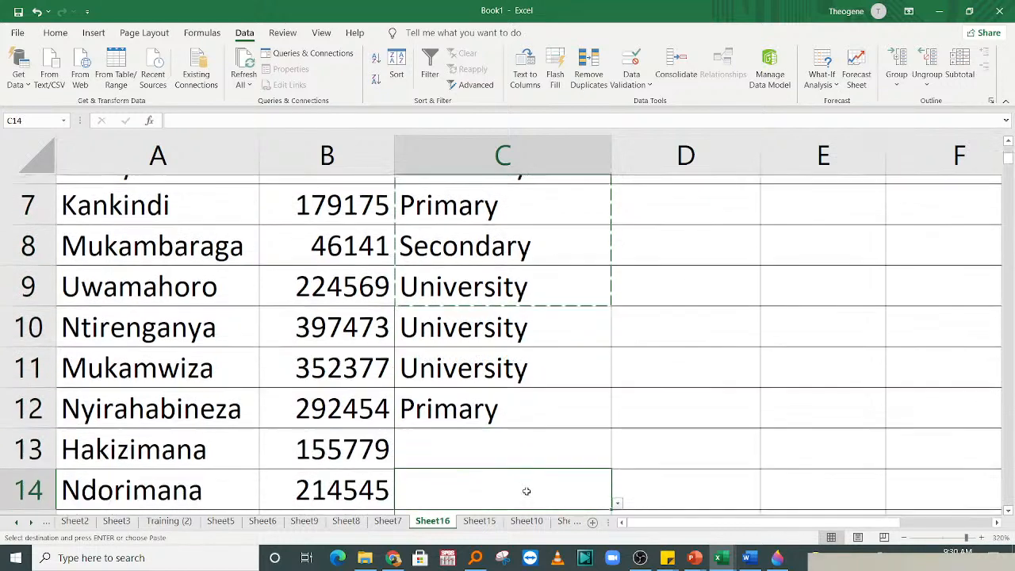
left_click(436, 356)
key("ctrl+v")
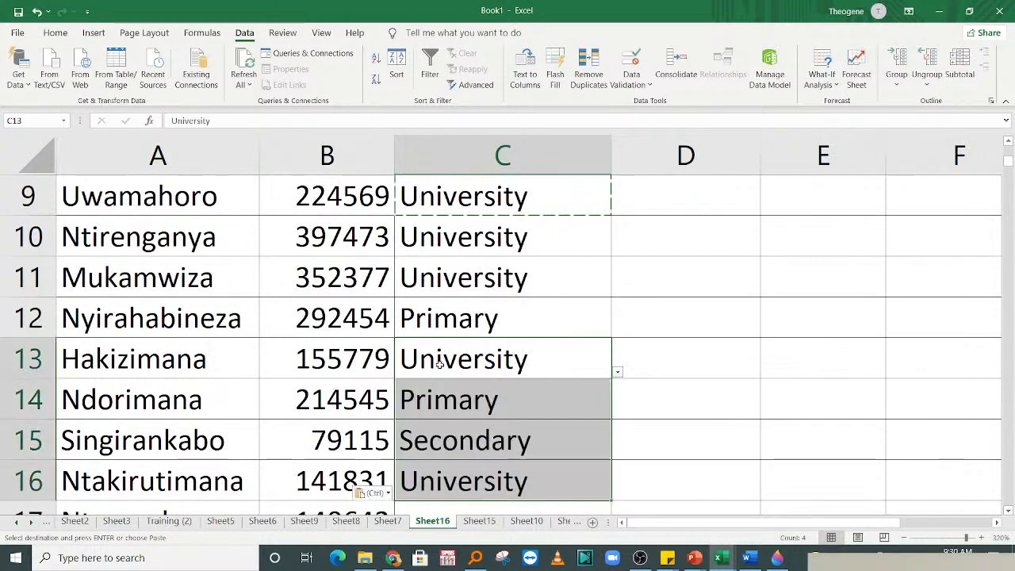
- Copy the education levels in C10:C15 into the empty cells starting at C17
left_click_drag(466, 253, 503, 432)
key("ctrl+c")
left_click(540, 478)
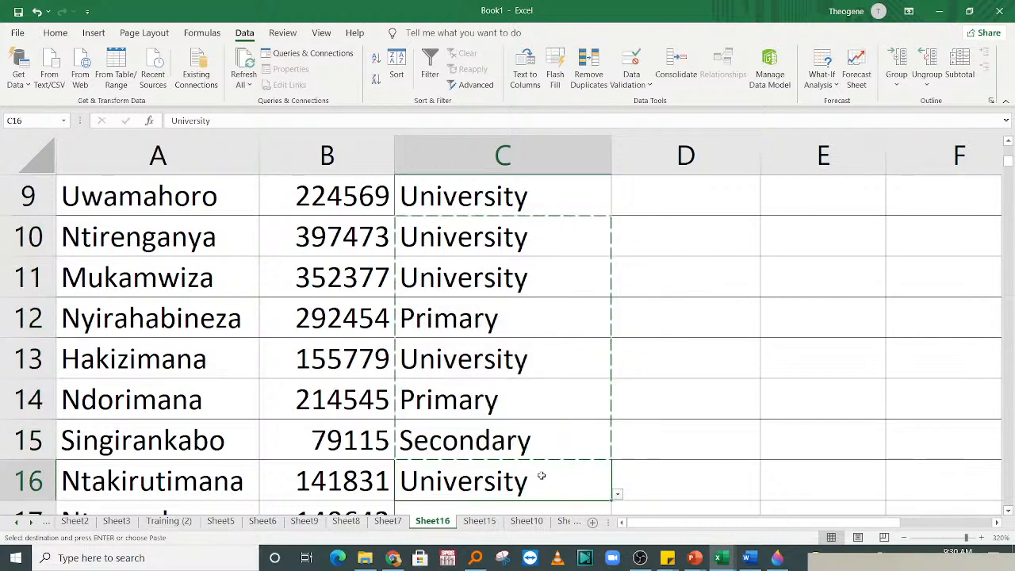
key("Down")
key("Down")
left_click(483, 442)
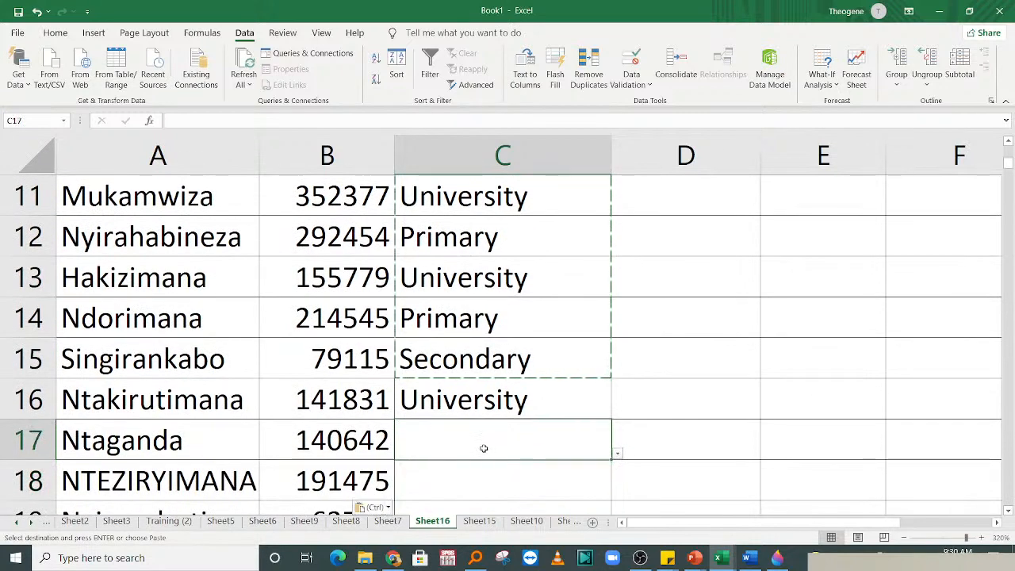
key("ctrl+v")
- Copy the education levels in C11:C17 into the empty cells starting at C23
left_click_drag(469, 198, 484, 442)
left_click(502, 487)
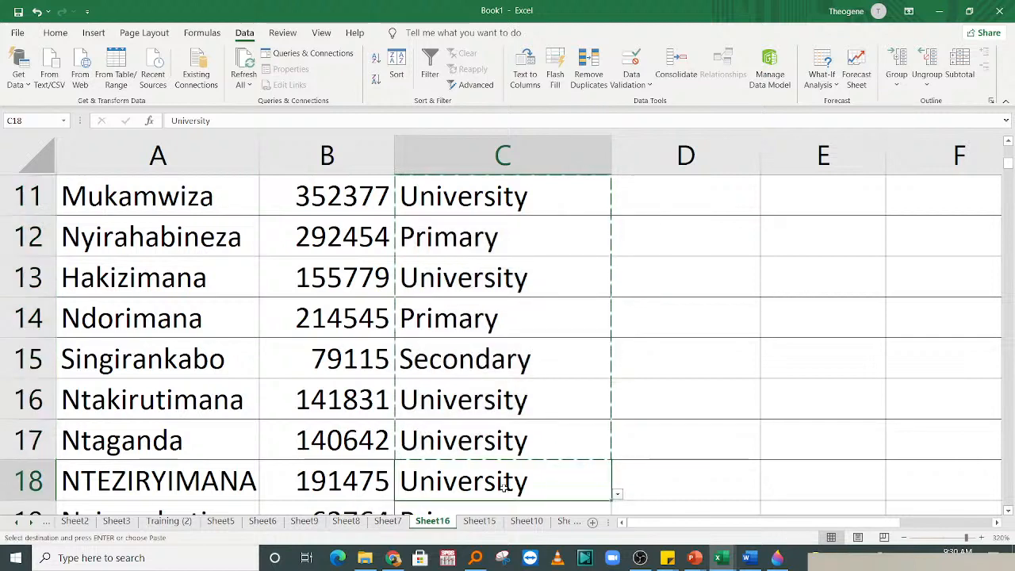
key("Down")
key("Down")
key("Down")
key("Down")
key("Down")
key("Down")
key("Down")
key("Down")
key("Down")
key("Down")
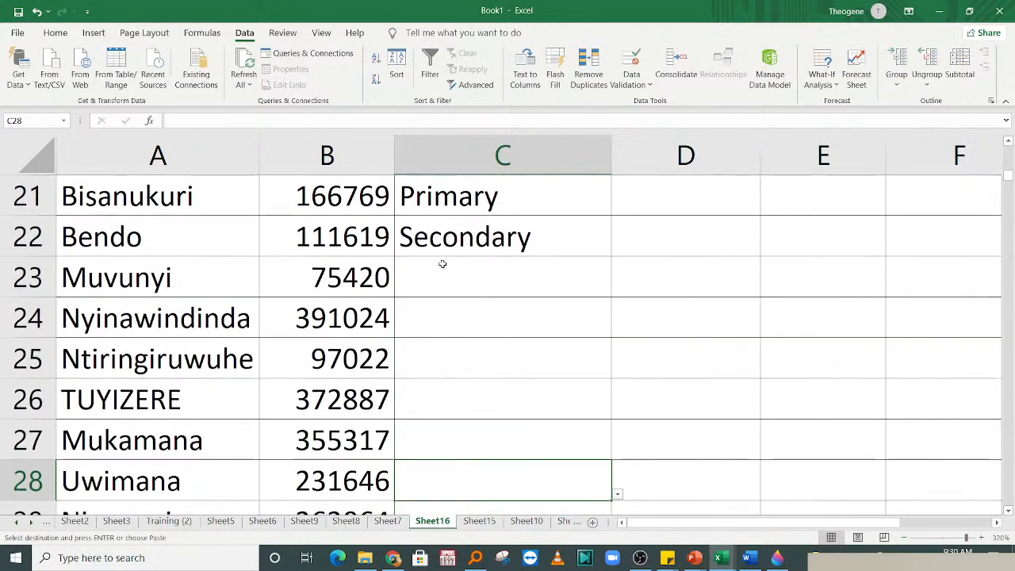
left_click(444, 274)
key("ctrl+v")
left_click(574, 434)
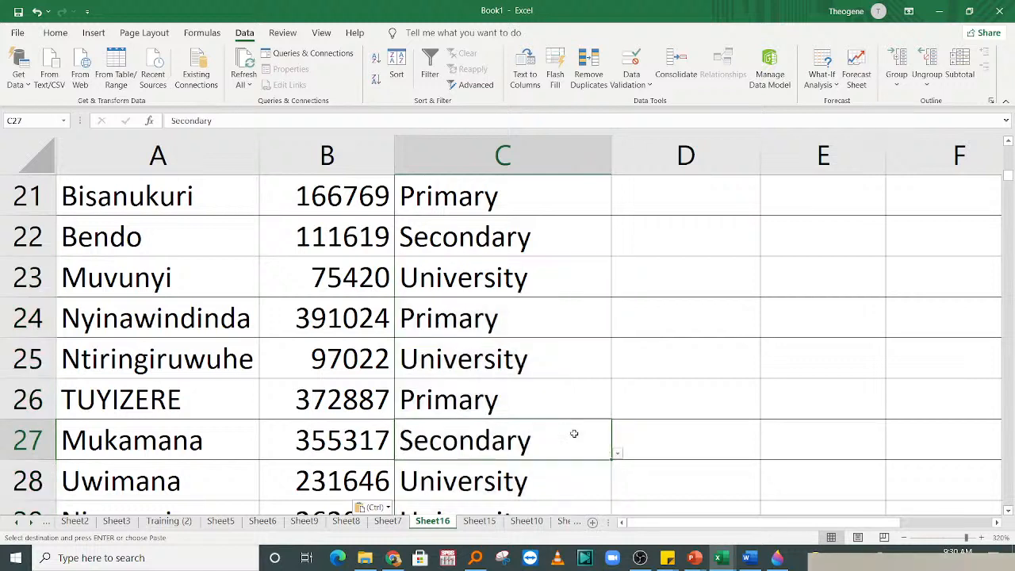
key("Down")
- Copy the education levels in C22:C27 into the empty cells starting at C30
left_click_drag(459, 238, 490, 429)
key("ctrl+c")
key("Down")
key("Down")
key("Down")
key("Down")
key("Down")
key("Down")
key("Down")
key("Down")
key("Down")
key("Down")
key("Down")
key("Down")
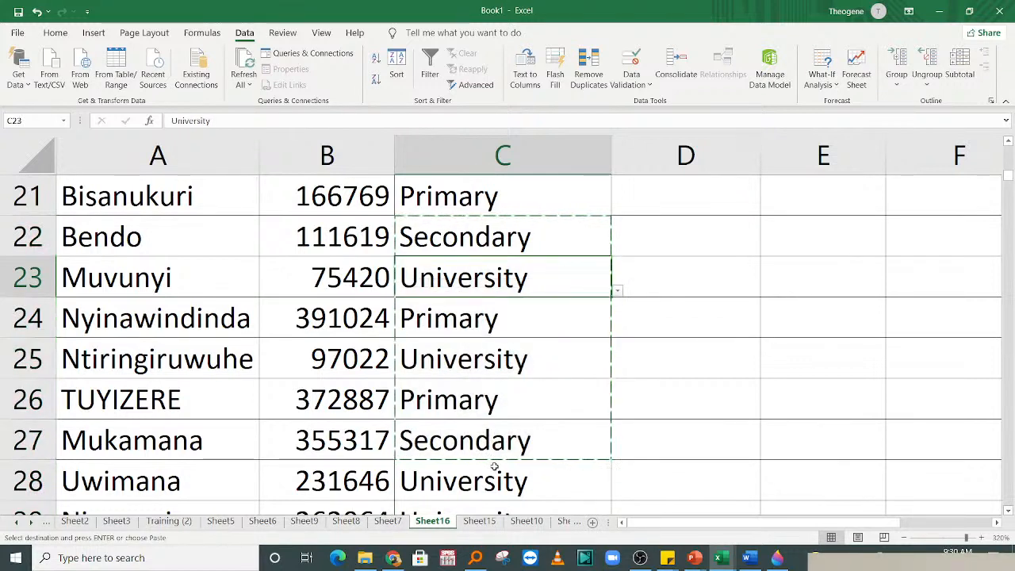
key("Down")
key("Down")
key("Down")
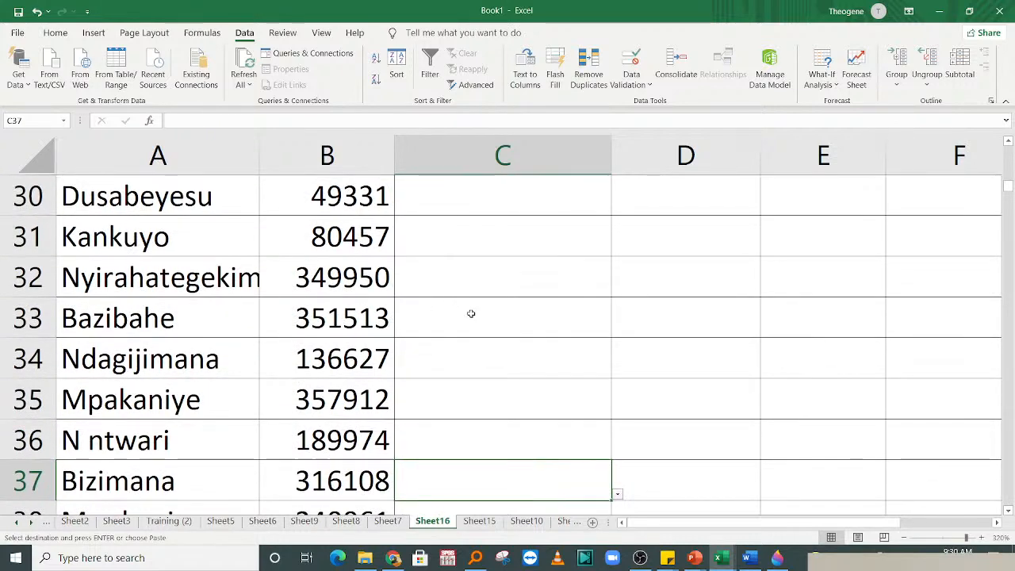
key("Up")
key("Up")
key("Up")
key("Up")
key("Up")
key("Up")
key("Up")
key("Up")
key("Up")
key("Up")
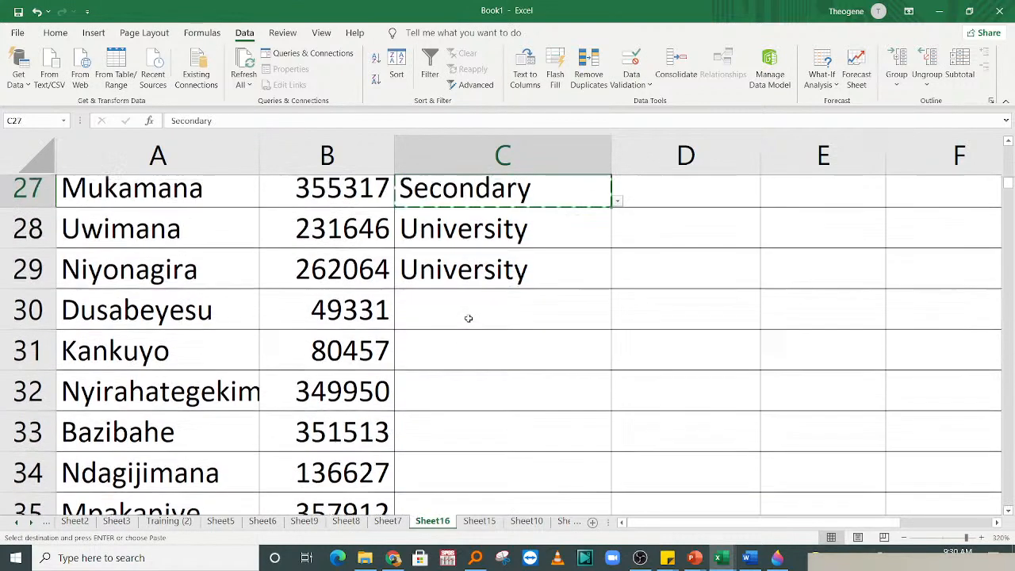
left_click(466, 311)
key("ctrl+v")
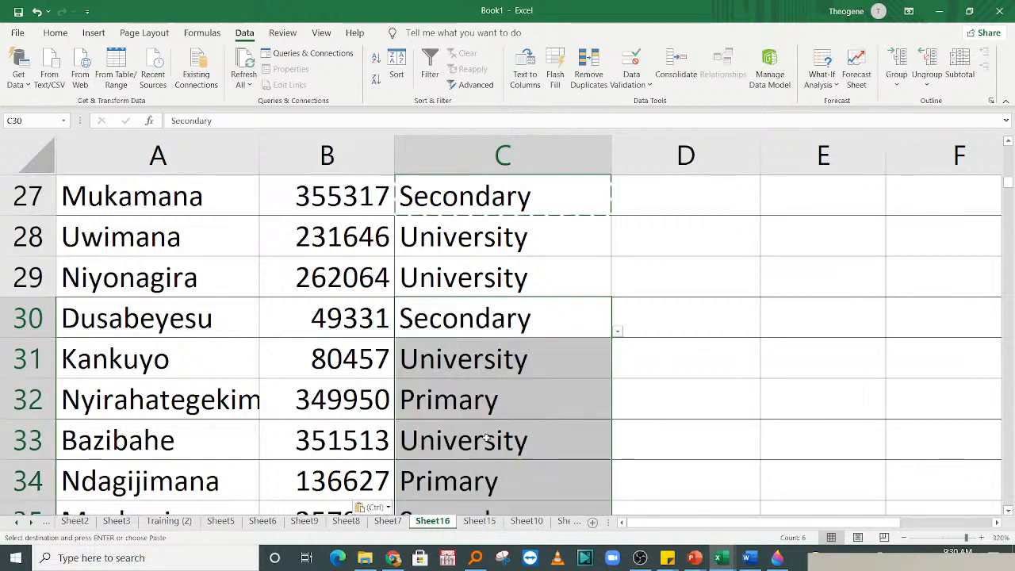
- Copy the education levels in C4:C30 into the empty cells starting at C36
key("Down")
key("Down")
key("Down")
key("Down")
key("Down")
key("Down")
key("Down")
key("Down")
key("Down")
key("Down")
key("Down")
key("Down")
key("Down")
key("Down")
key("Down")
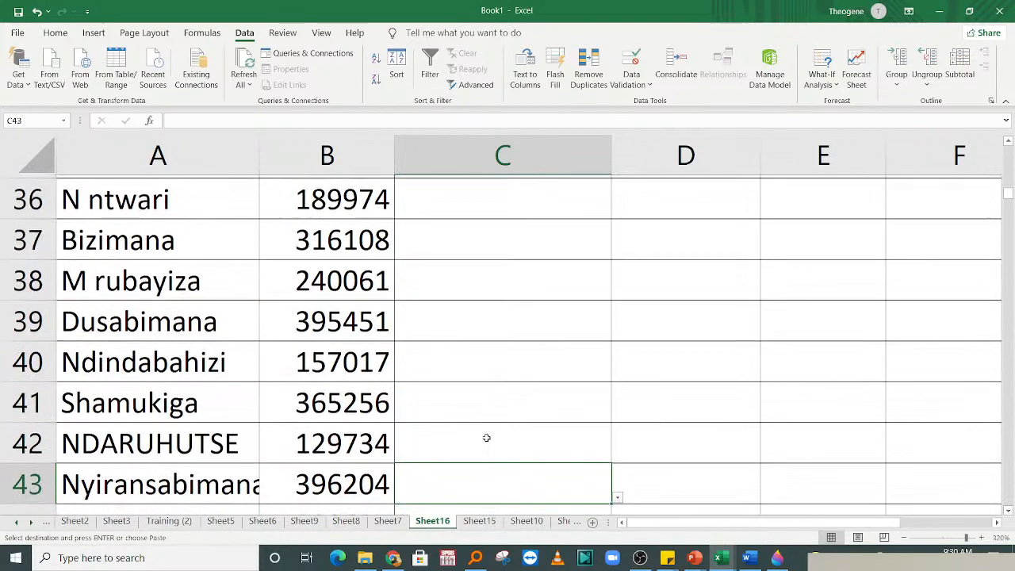
key("Up")
key("Up")
key("Up")
key("Up")
key("ctrl+shift+Up")
key("ctrl+shift+Up")
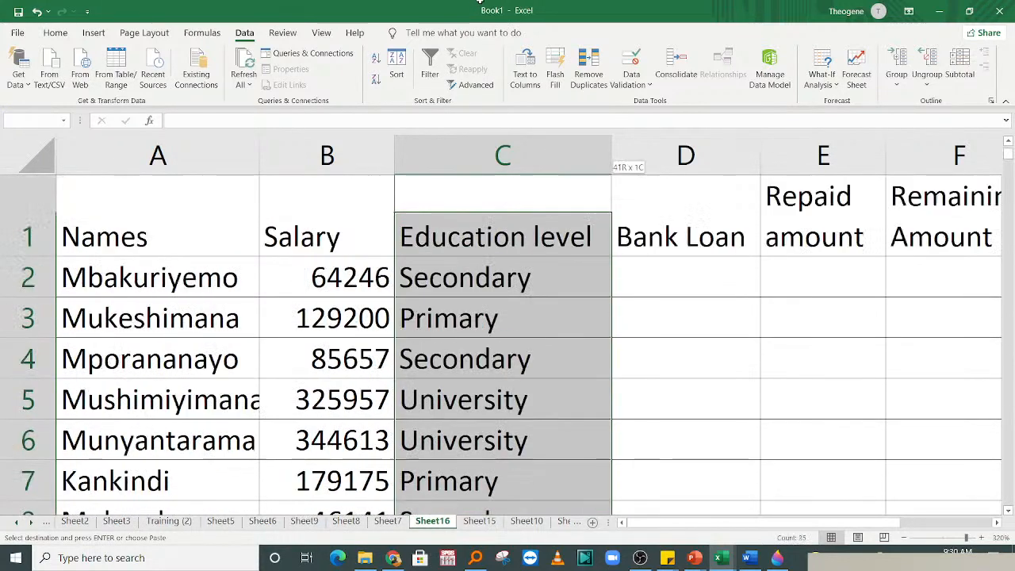
left_click_drag(477, 378, 498, 252)
key("ctrl+c")
left_click(470, 485)
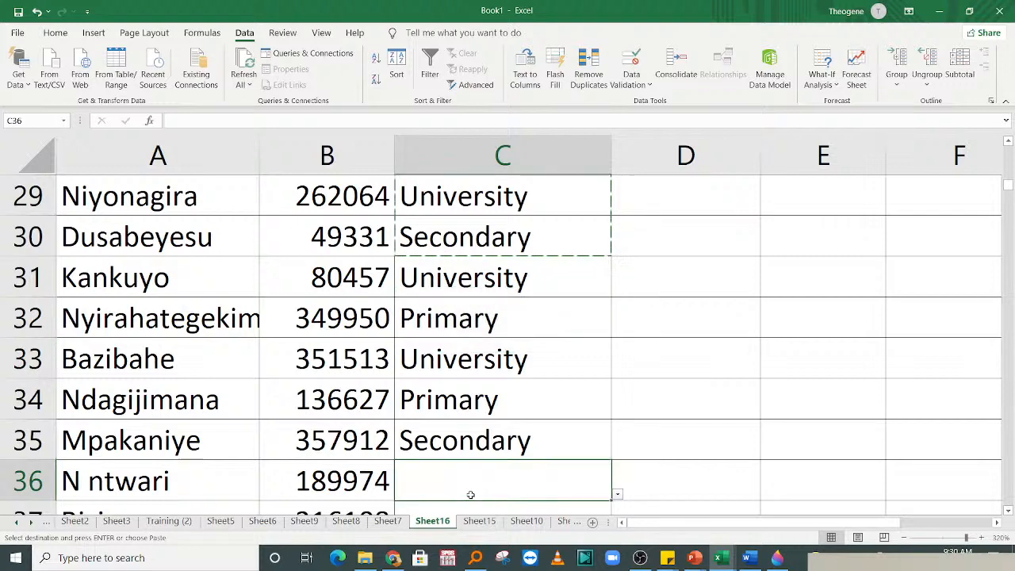
key("ctrl+v")
- Copy the education levels in C39:C61 into the empty cells starting at C63
key("Down")
key("Down")
key("Down")
key("Down")
key("Down")
key("Down")
key("Down")
key("Down")
key("Down")
key("Down")
key("Down")
key("Down")
key("Down")
key("Down")
key("Down")
key("Down")
key("Down")
key("Down")
key("Down")
key("Down")
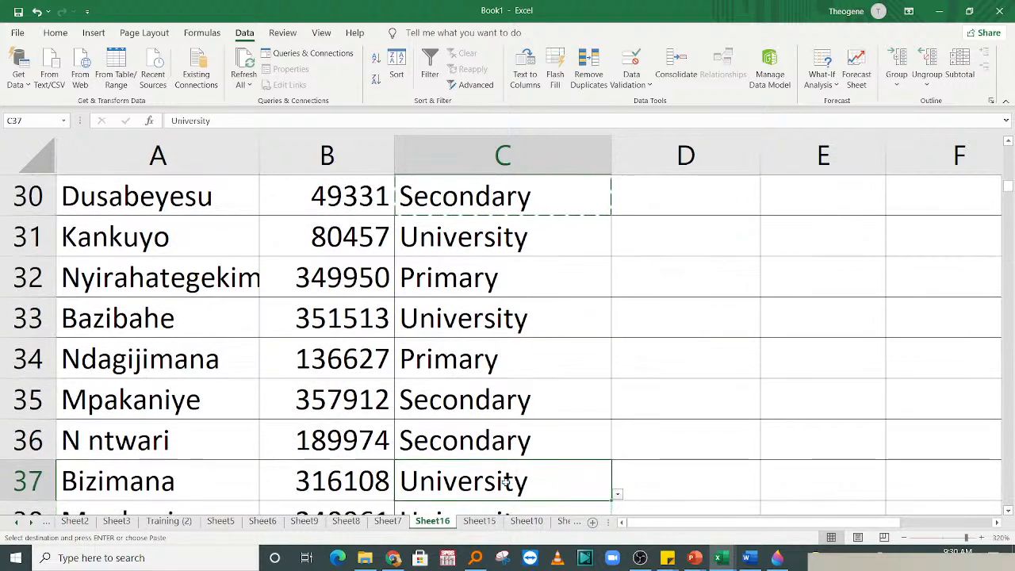
key("Down")
key("Down")
key("Down")
key("Down")
key("Down")
key("Down")
key("Down")
key("Down")
key("Down")
key("Down")
key("Down")
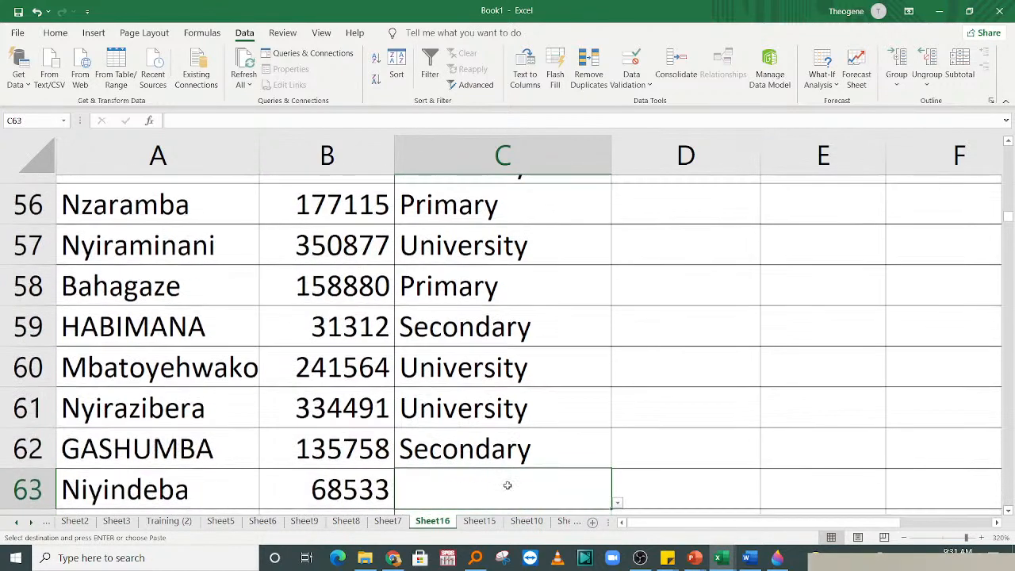
left_click(457, 272)
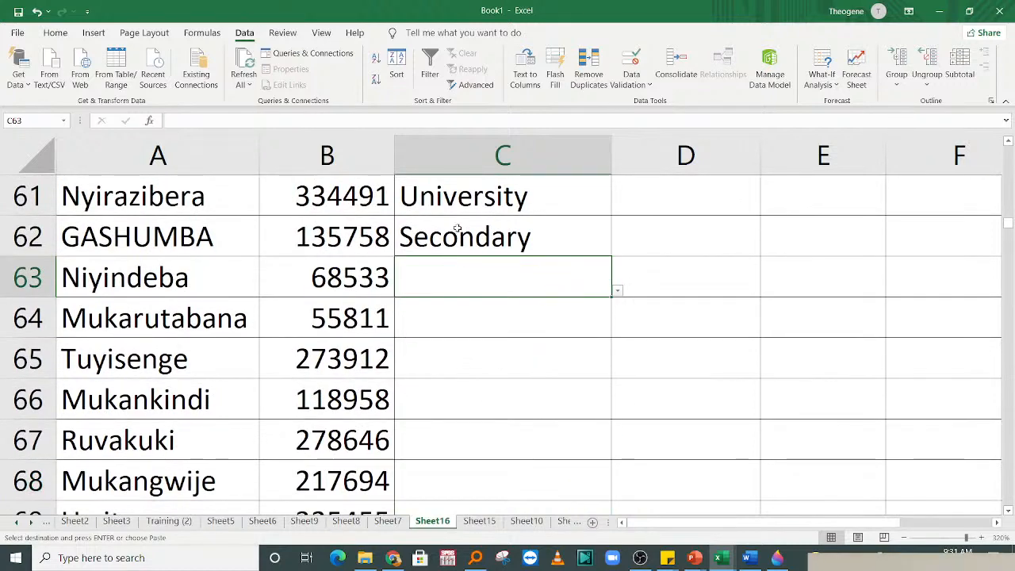
left_click_drag(478, 200, 472, 378)
key("ctrl+c")
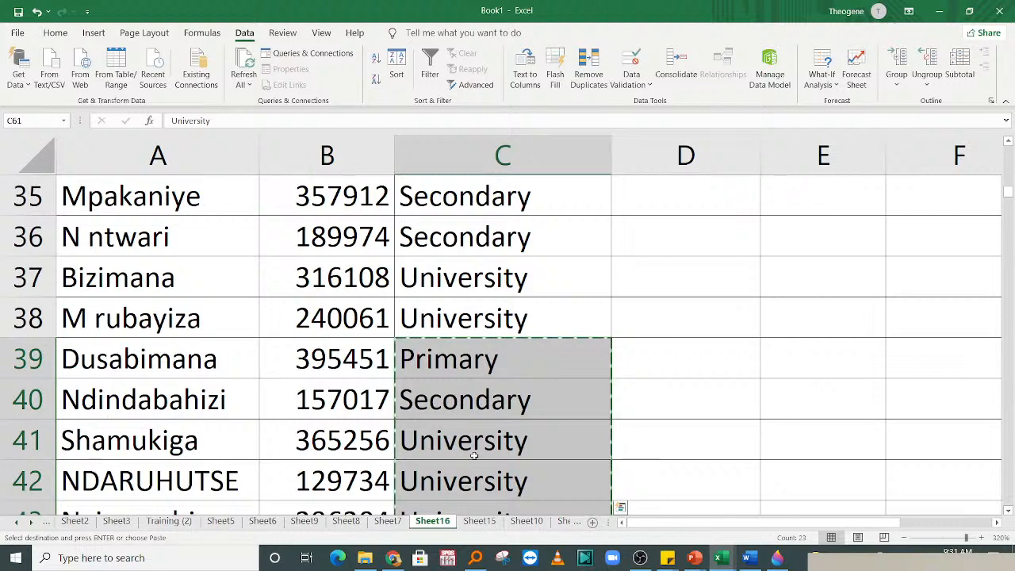
left_click(474, 453)
key("Down")
key("Down")
key("Down")
key("Down")
key("Down")
key("Down")
key("Down")
key("Down")
key("Down")
key("Down")
key("Down")
key("Down")
key("Down")
key("Down")
key("Down")
key("Down")
key("Down")
key("Down")
key("Down")
key("Down")
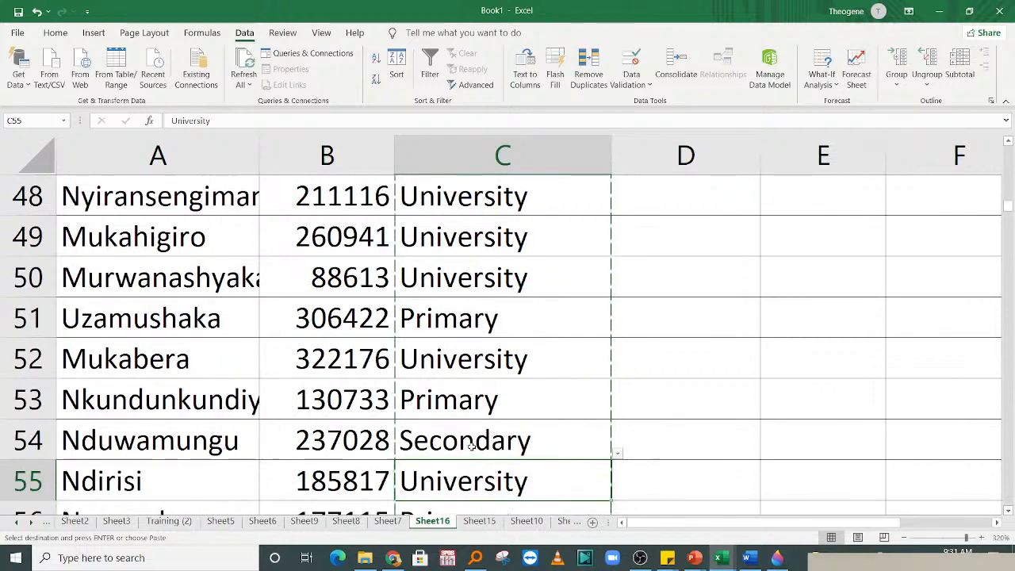
key("Down")
key("Down")
key("Down")
key("Down")
key("Down")
key("Down")
key("Down")
key("Down")
key("Down")
key("Down")
key("Down")
key("Down")
key("Down")
key("Down")
left_click(437, 235)
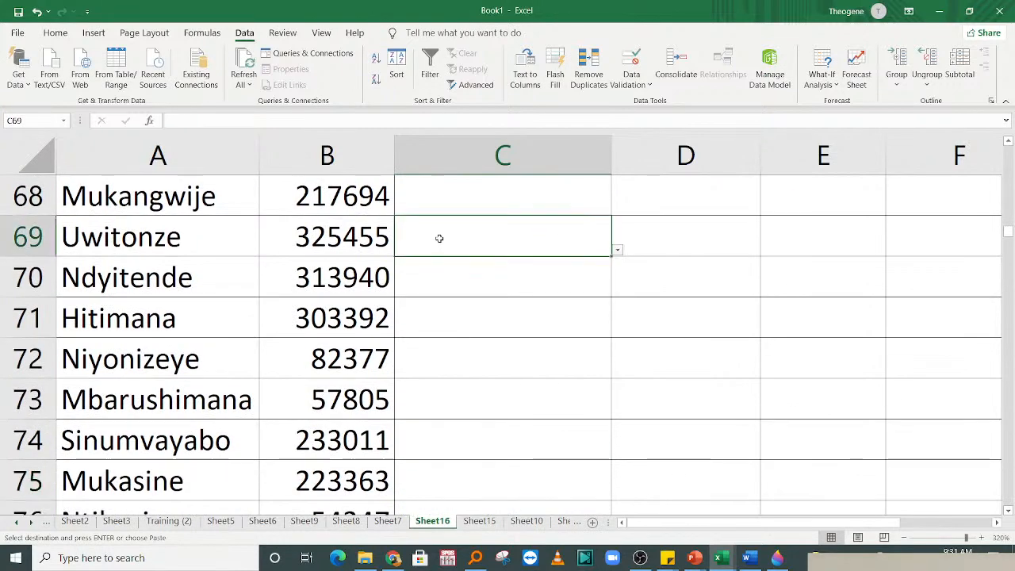
key("Up")
key("Up")
key("Up")
key("Up")
key("Up")
key("Up")
key("Up")
key("Up")
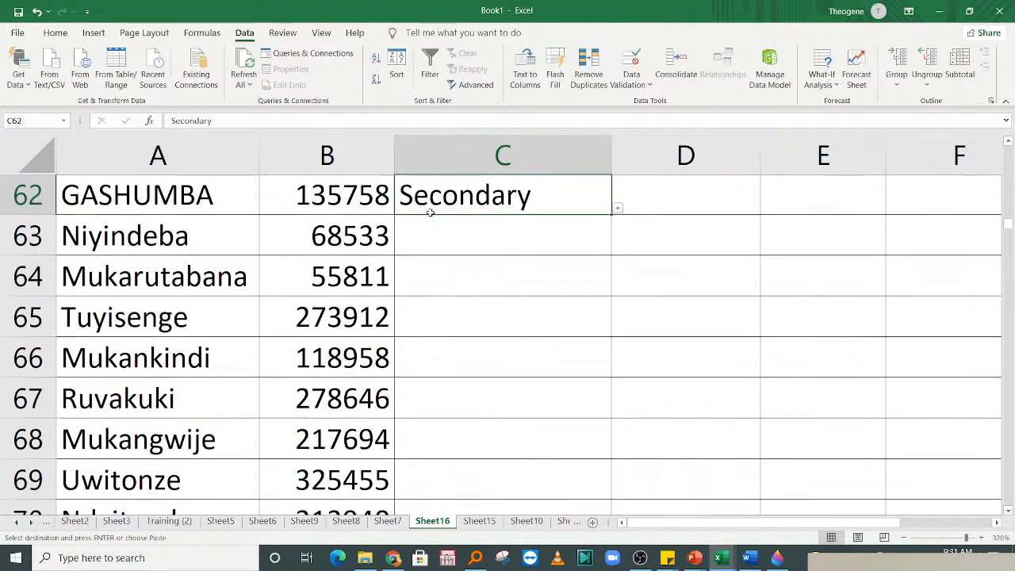
left_click(437, 274)
key("ctrl+v")
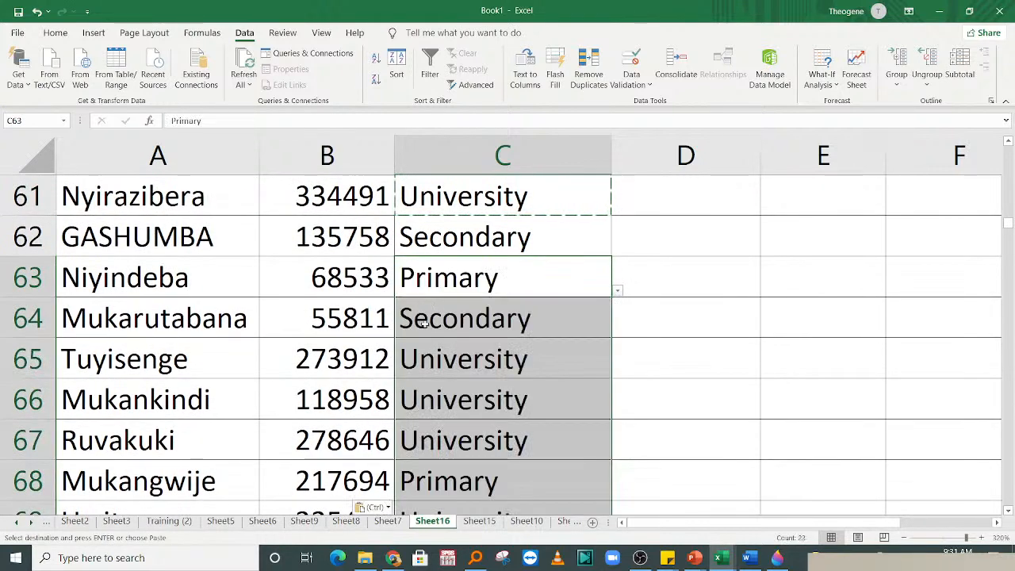
- Copy the education levels in C79:C84 into the remaining empty cells starting at C86
left_click(470, 441)
key("Down")
key("Down")
key("Down")
key("Down")
key("Down")
key("Down")
key("Down")
key("Down")
key("Down")
key("Down")
key("Down")
key("Down")
key("Down")
key("Down")
key("Down")
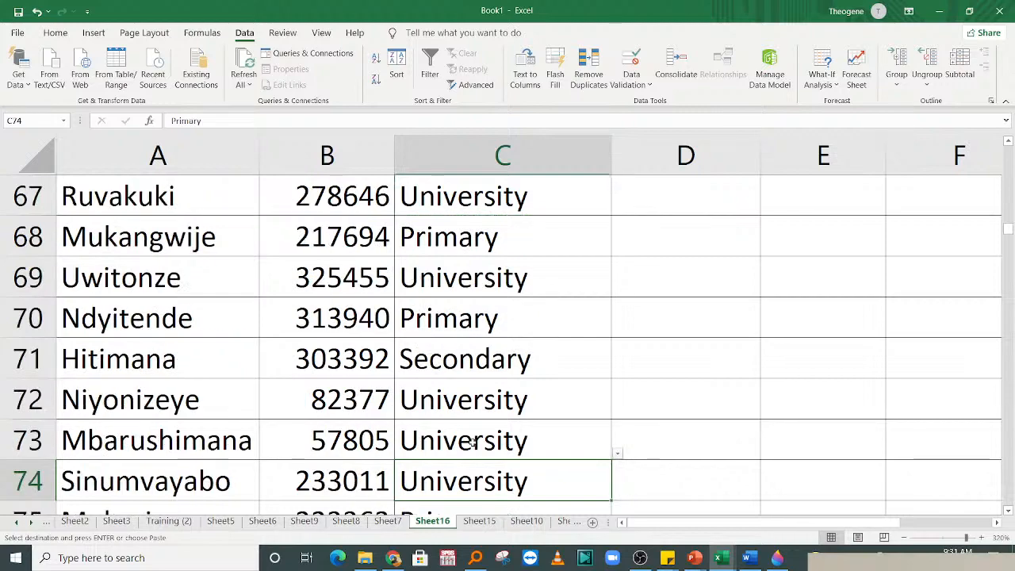
key("Down")
key("Down")
key("Down")
key("Down")
key("Down")
key("Down")
key("Down")
key("Down")
key("Down")
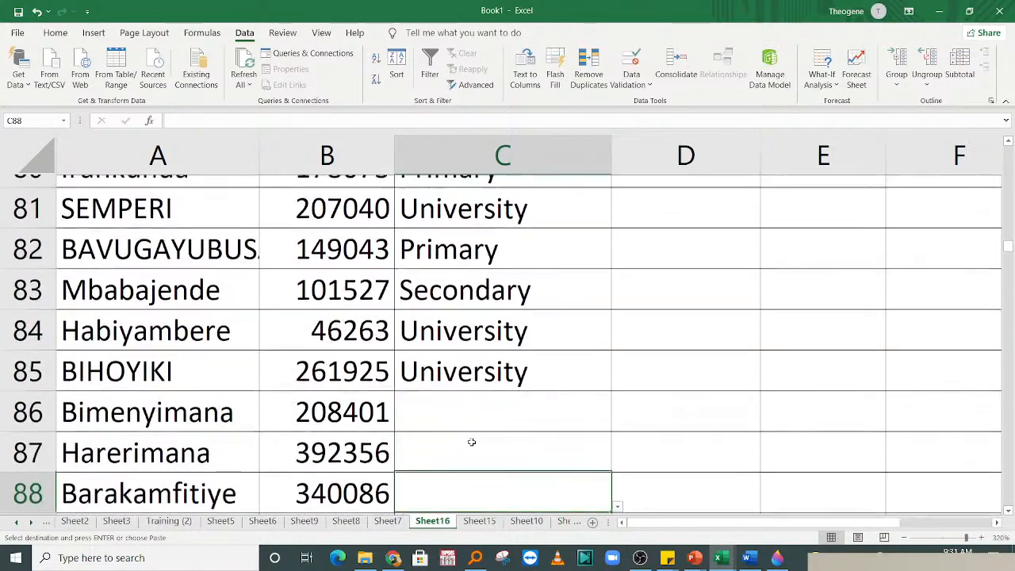
left_click(463, 312)
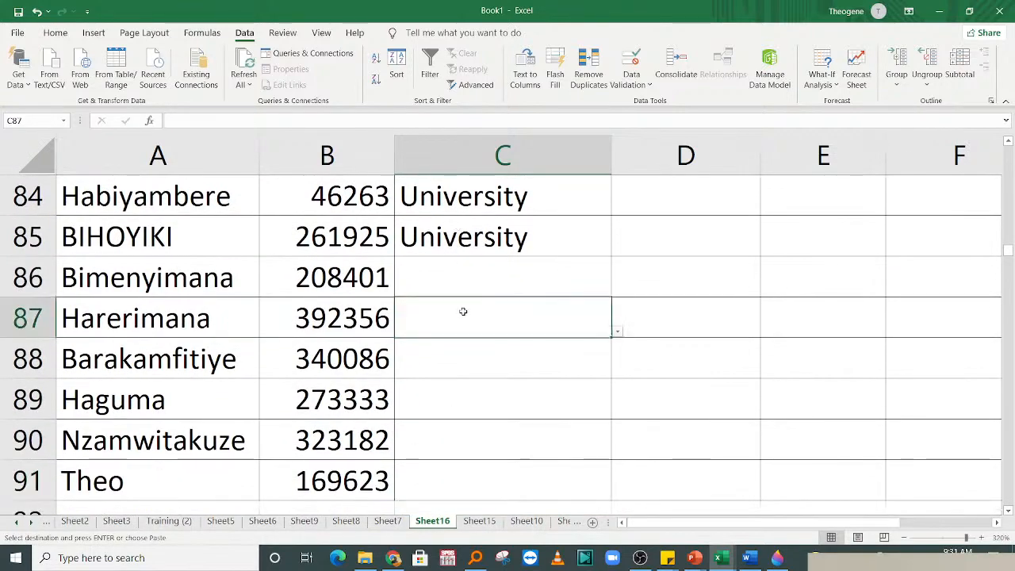
key("Up")
key("Up")
key("Up")
key("Up")
key("Up")
key("Up")
key("Up")
key("Up")
key("Up")
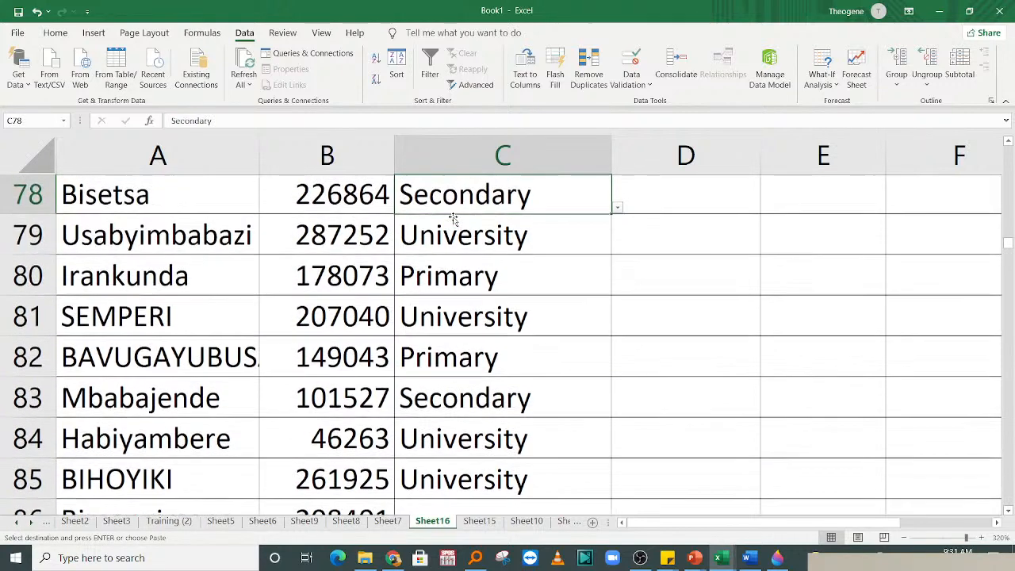
left_click_drag(453, 230, 466, 440)
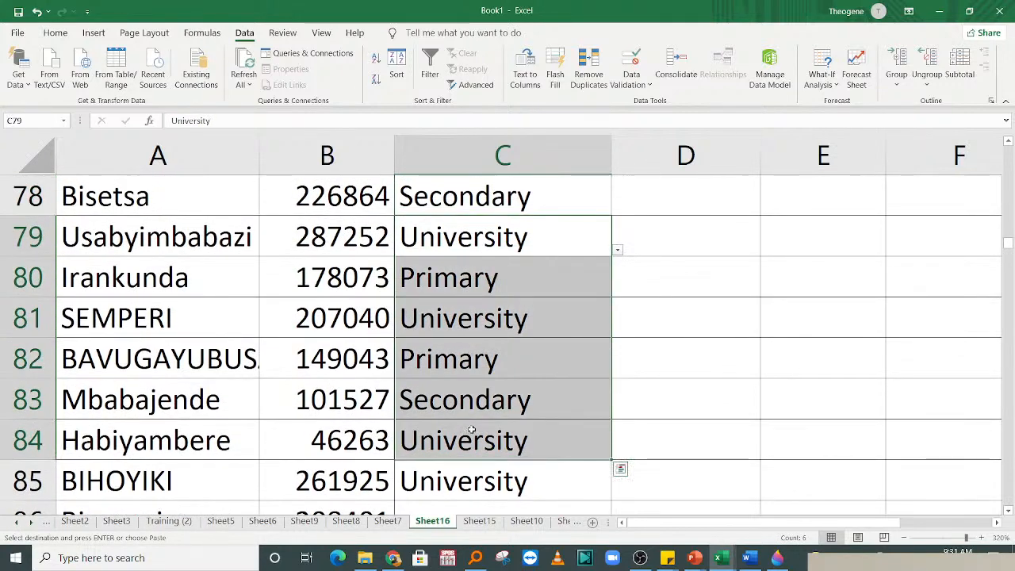
key("ctrl+c")
left_click(493, 485)
key("Down")
key("Down")
key("Down")
key("Down")
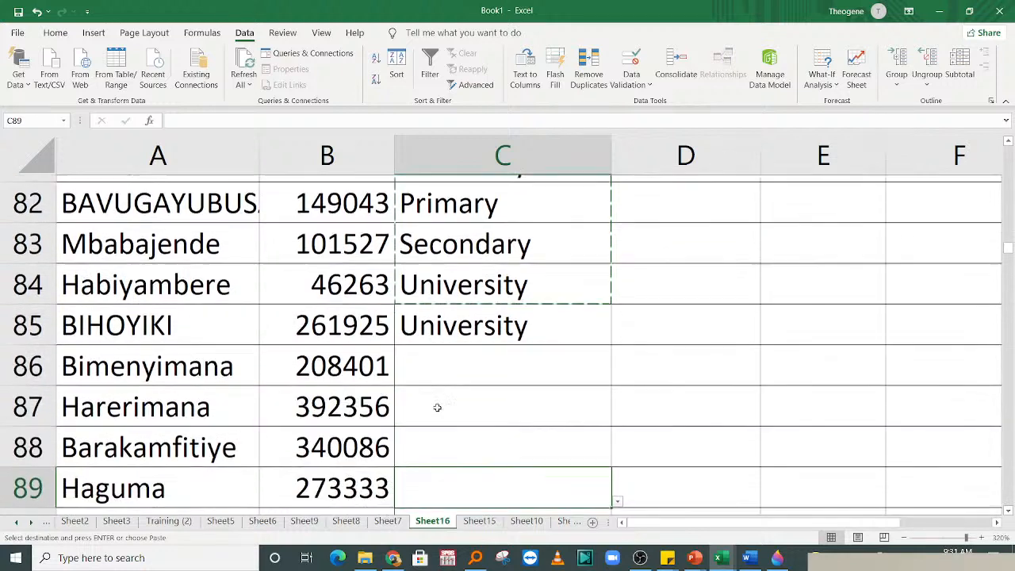
left_click(439, 398)
left_click(440, 365)
key("ctrl+v")
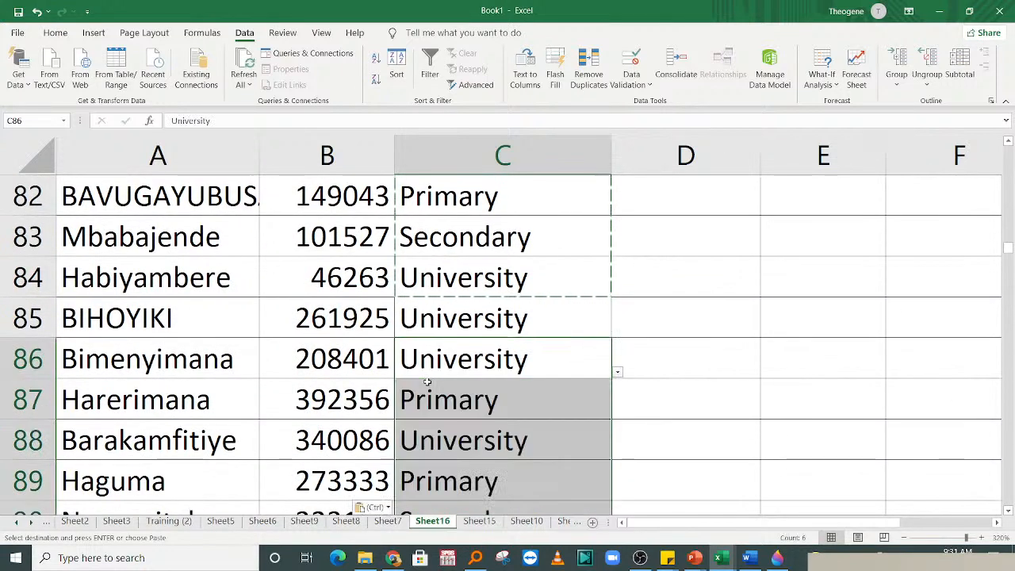
- Check the last rows of the Education level column for remaining empty cells
left_click(455, 444)
left_click(459, 461)
key("Down")
key("Down")
key("Down")
key("Down")
key("Down")
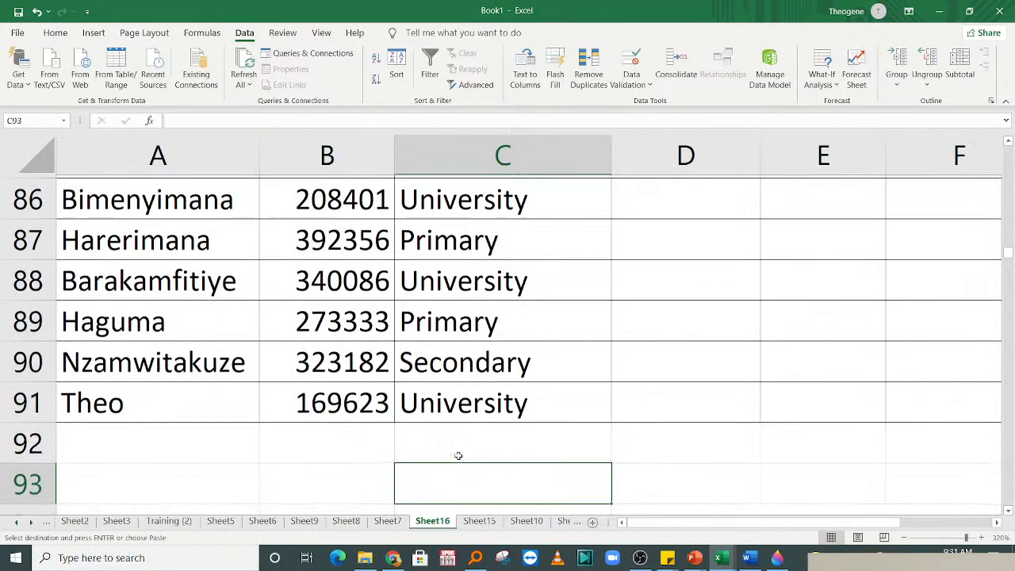
left_click(469, 331)
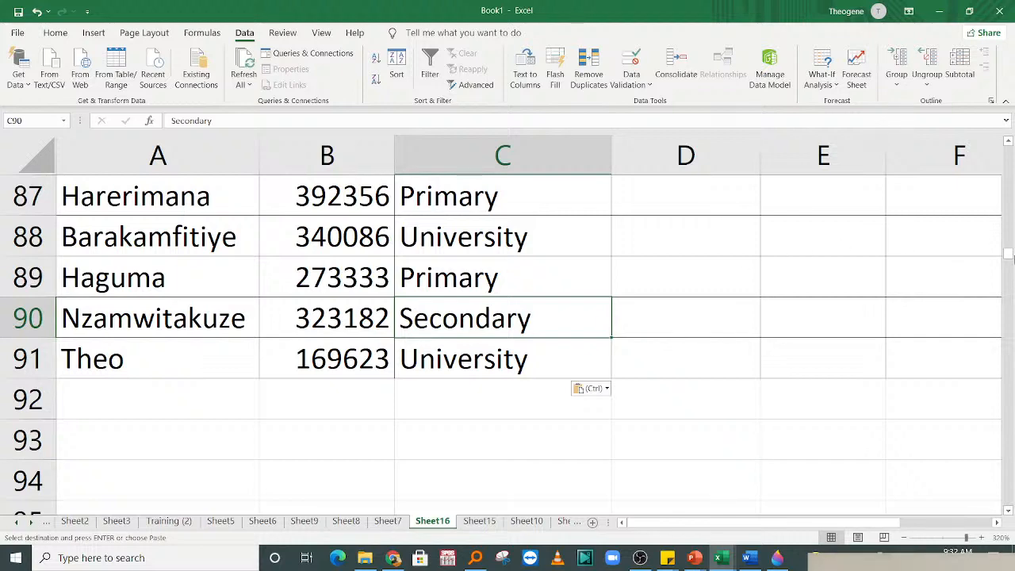
- Enter the formula =RANDBETWEEN(100000,300000) in the first Bank Loan cell, D2
left_click_drag(1009, 253, 1009, 144)
left_click(639, 312)
left_click(657, 274)
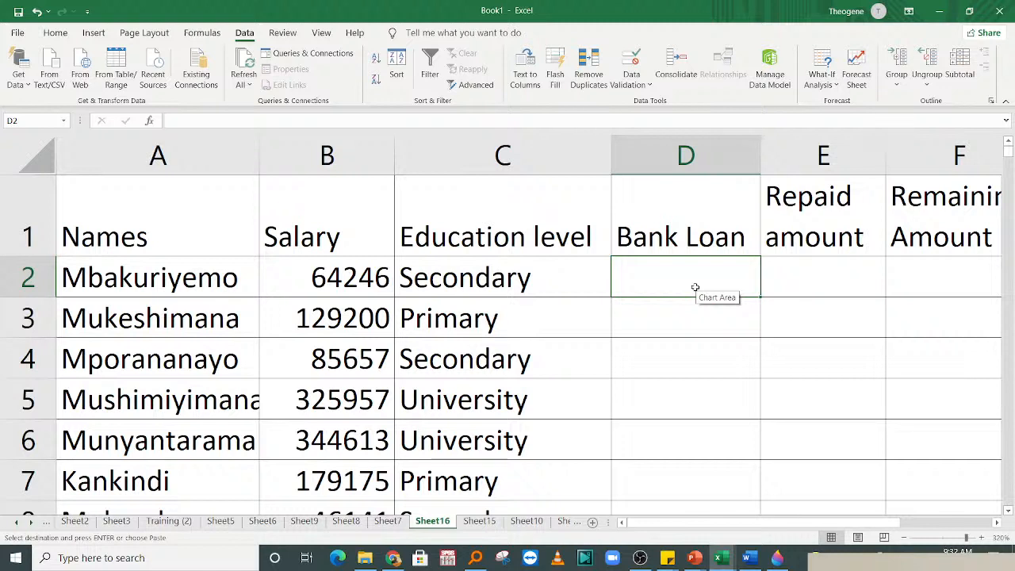
type("=")
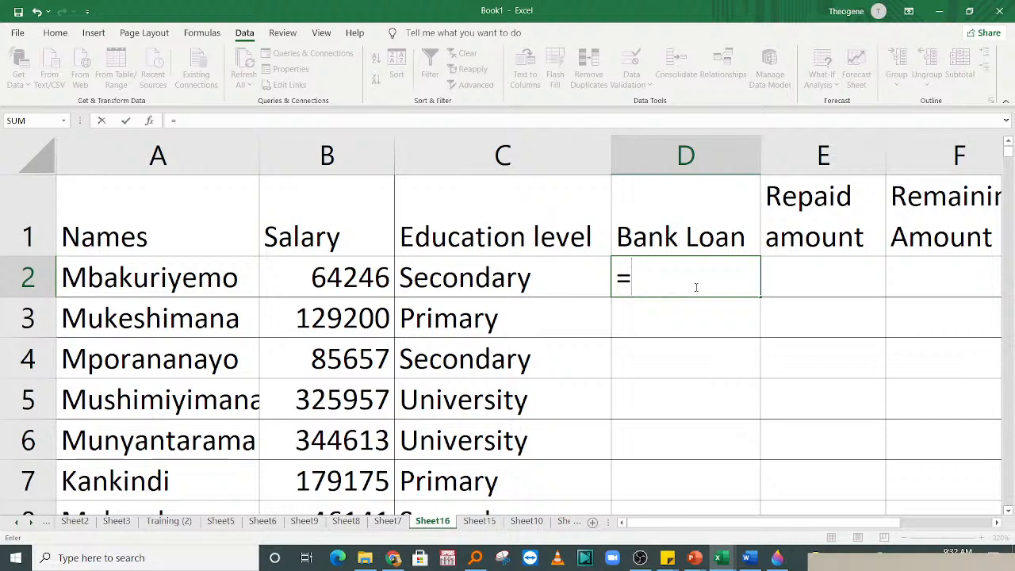
type("10000")
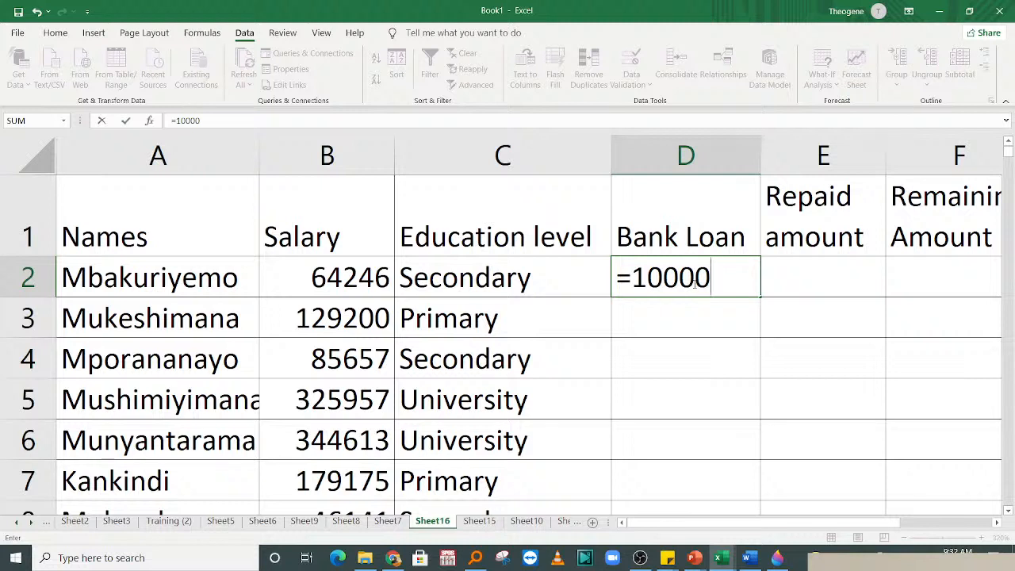
type("0,300000")
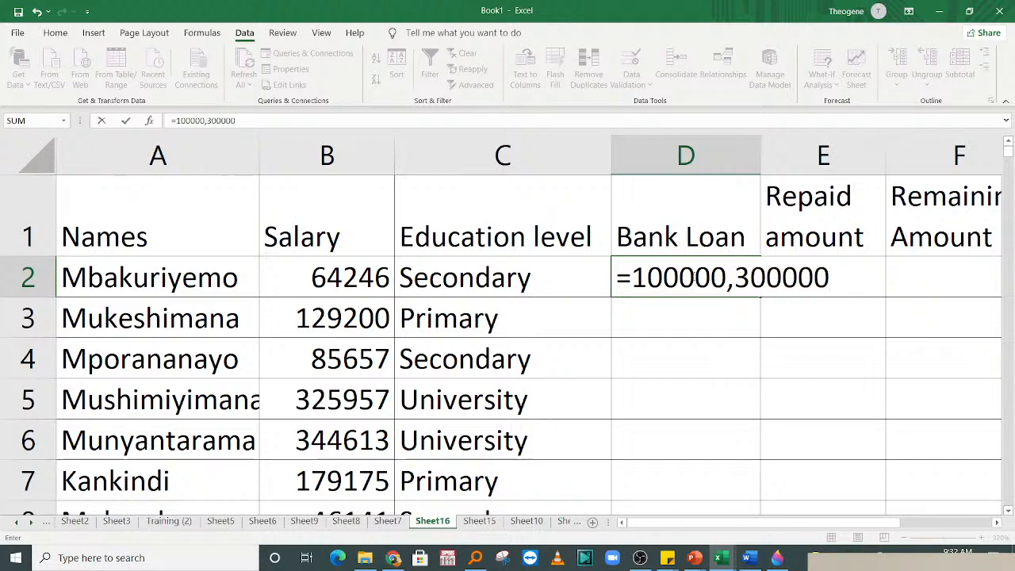
left_click(632, 277)
type("rand")
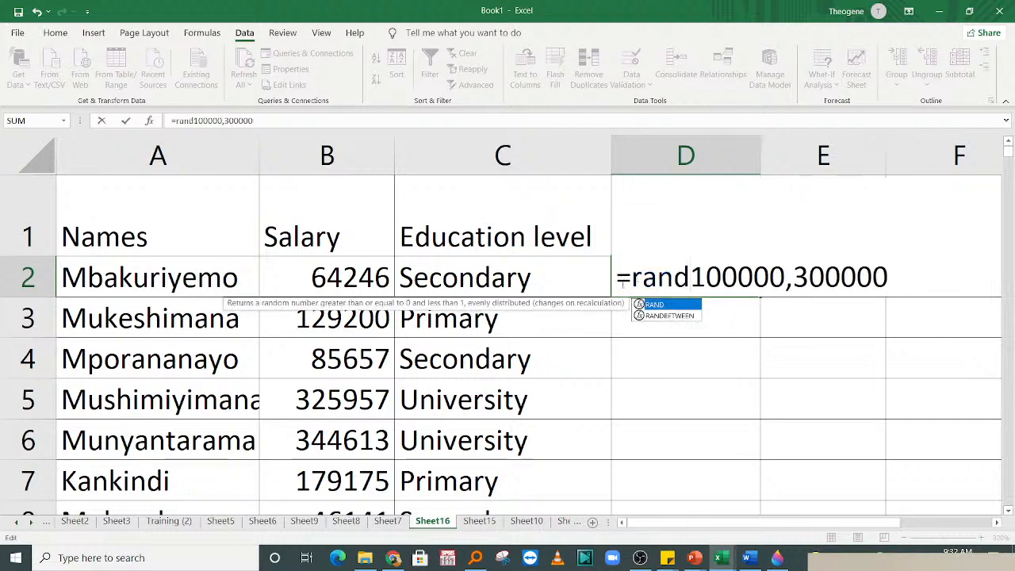
double_click(679, 317)
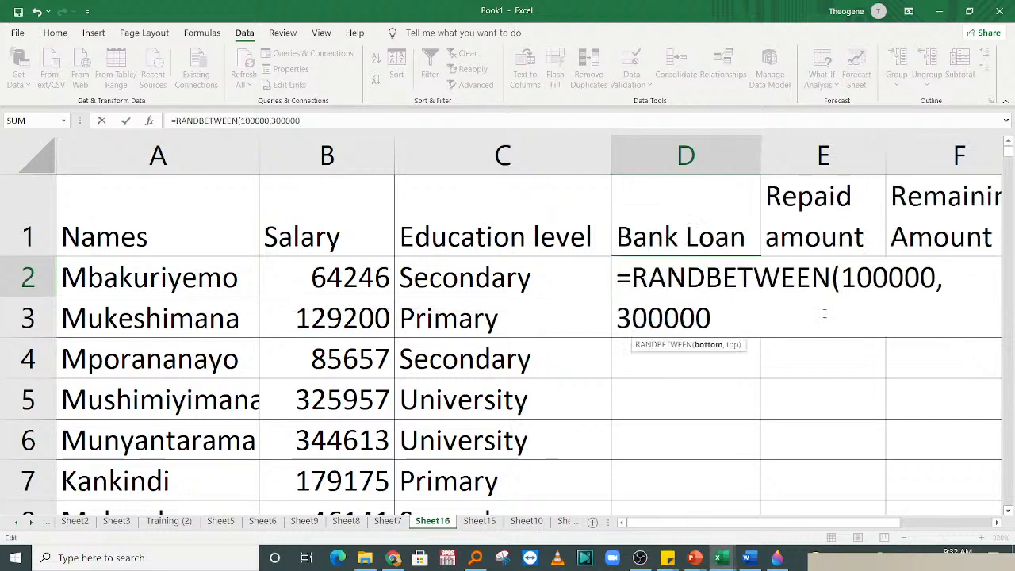
left_click(721, 312)
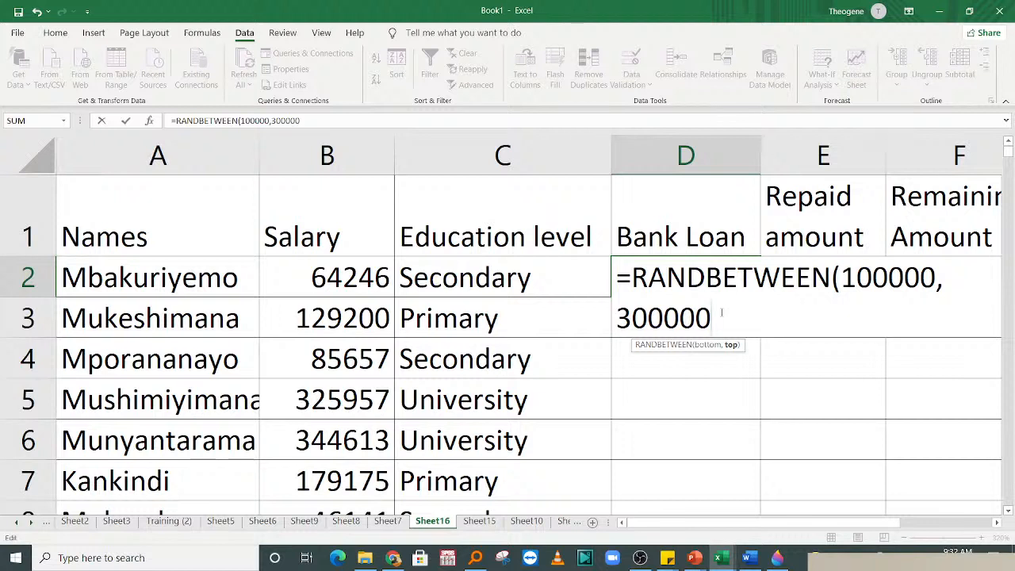
type(")")
key("Return")
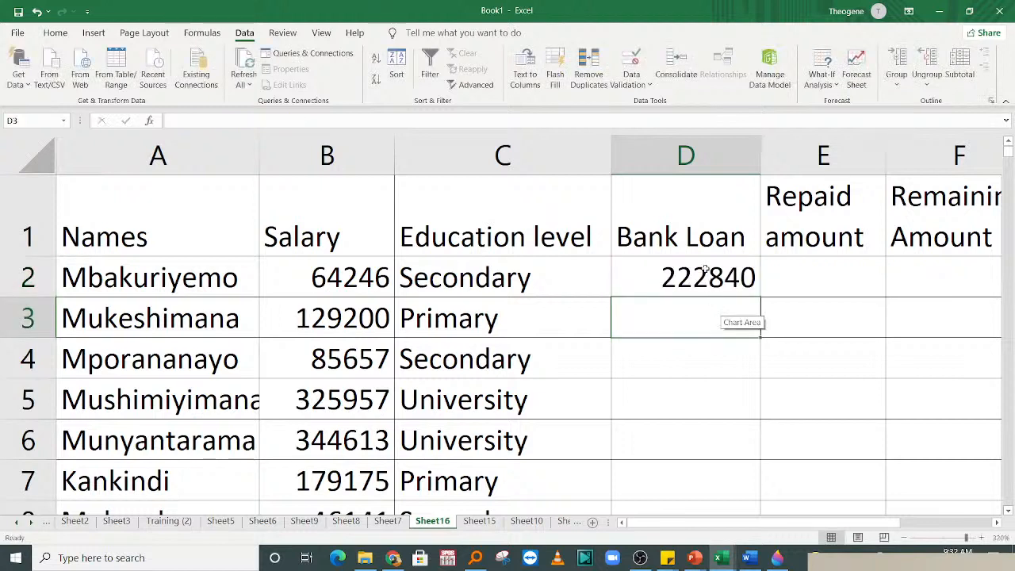
- Fill the D2 formula down the Bank Loan column for all staff and replace the formulas with their values
key("Up")
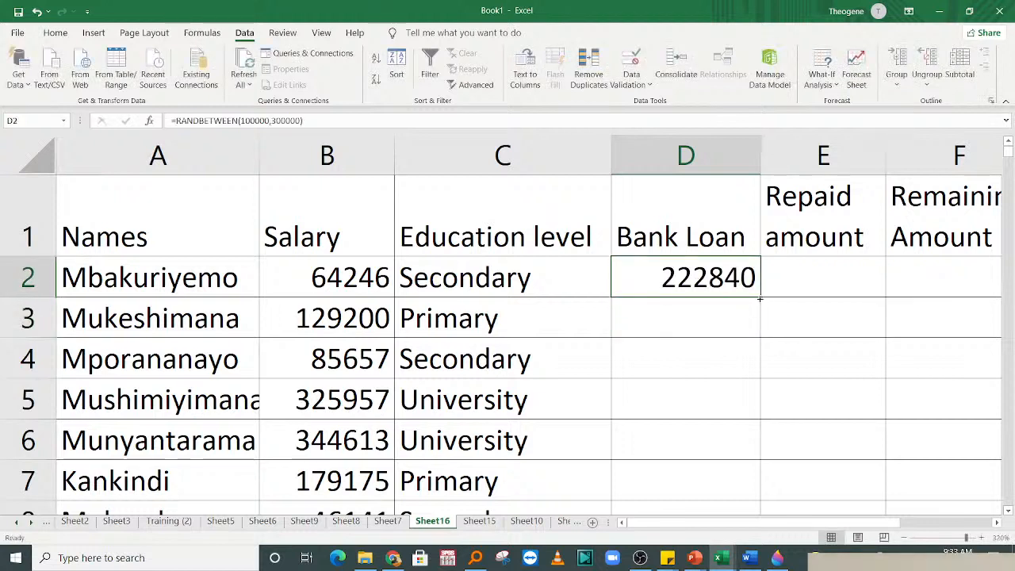
double_click(760, 299)
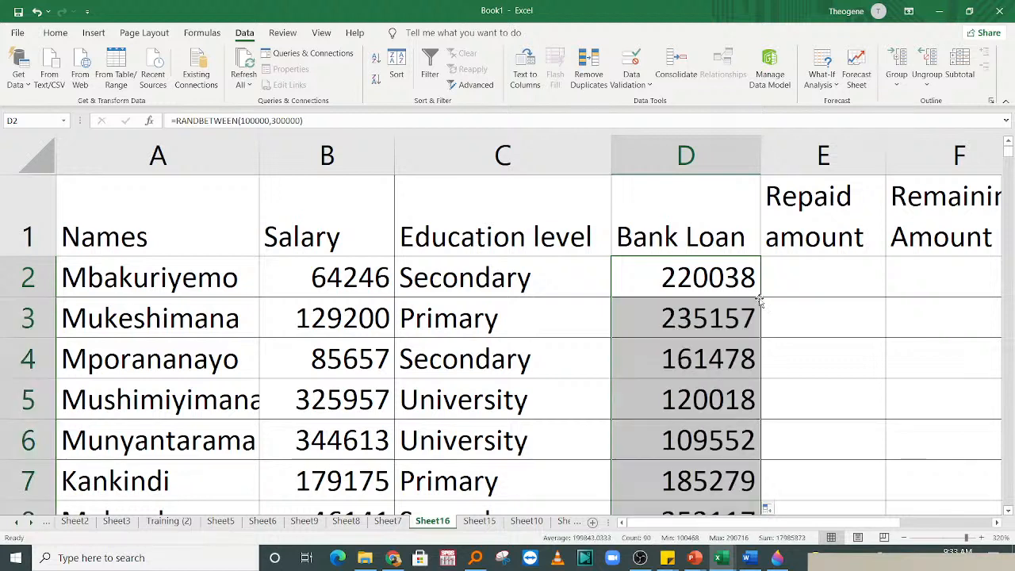
key("ctrl+c")
right_click(723, 279)
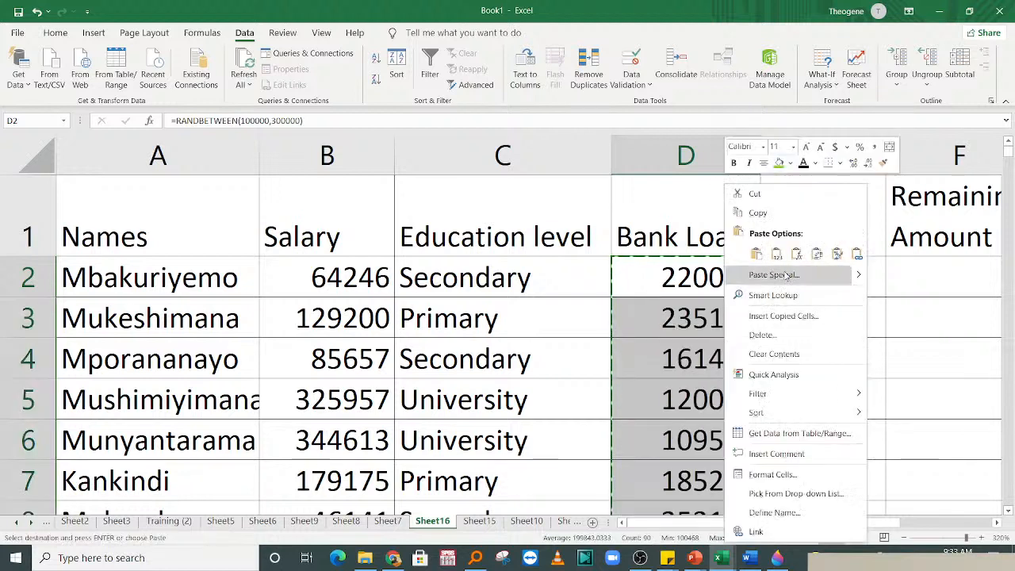
key("Escape")
left_click(826, 282)
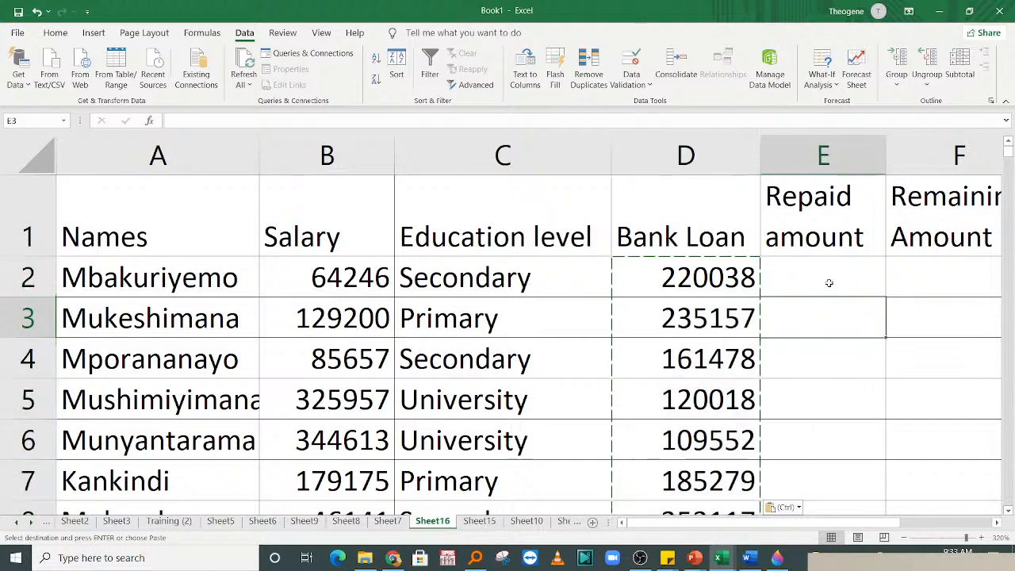
- Enter the formula =RANDBETWEEN(30000,100000) in the first Repaid amount cell, E2
scroll(803, 296, "right", 2)
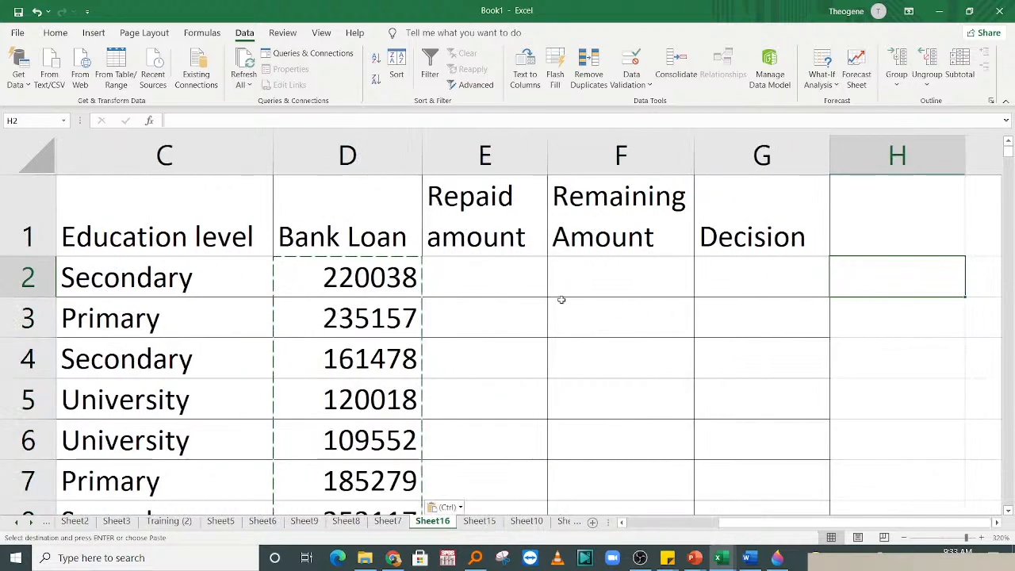
double_click(503, 290)
type("=")
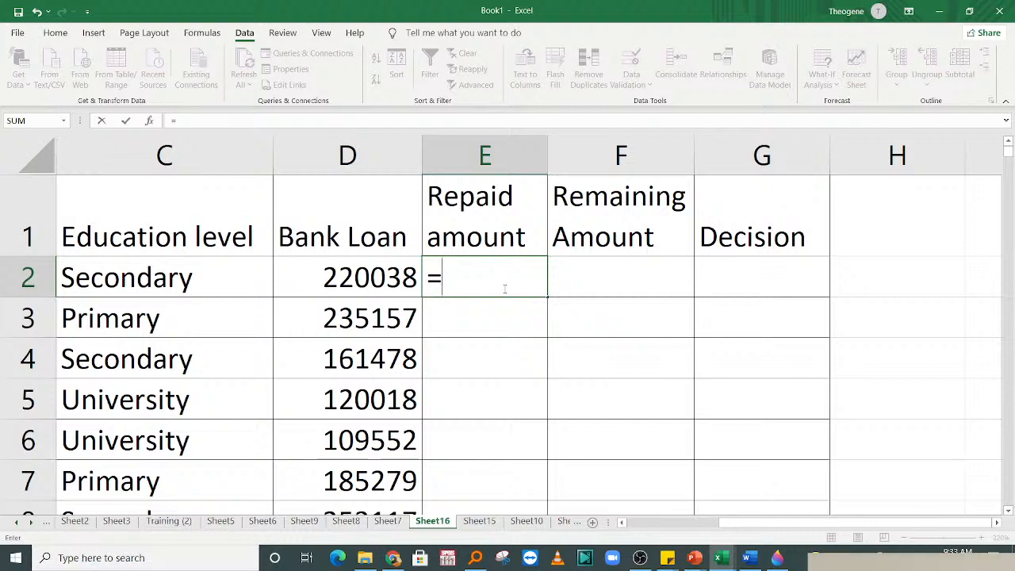
type("30000")
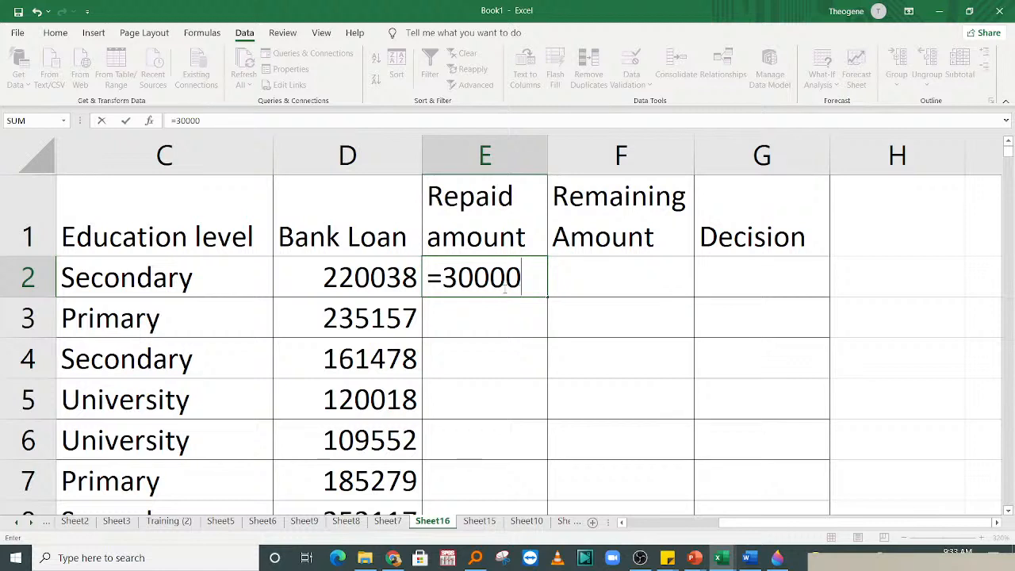
type(",10000")
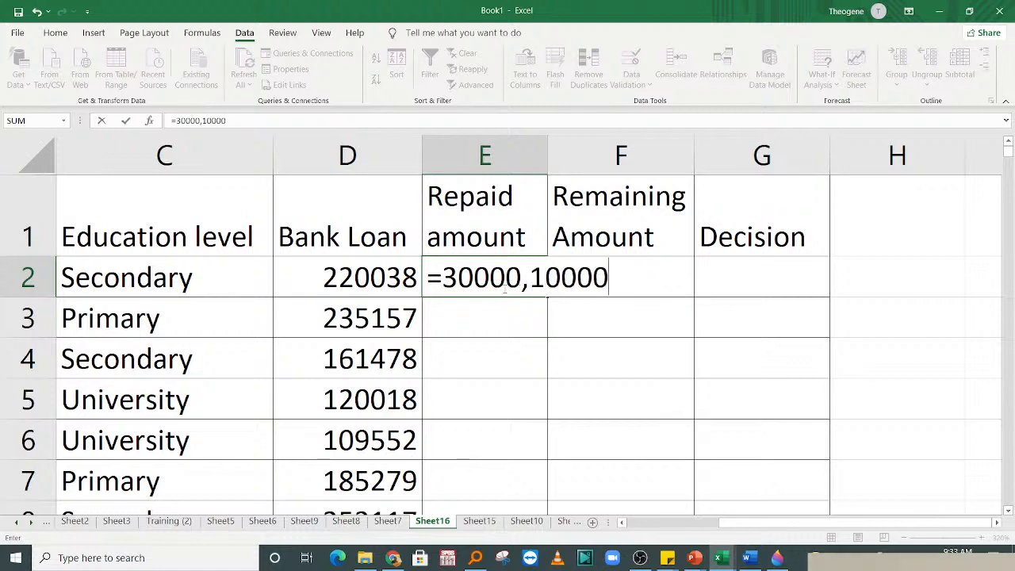
type("0")
left_click(440, 277)
type("(")
left_click(633, 277)
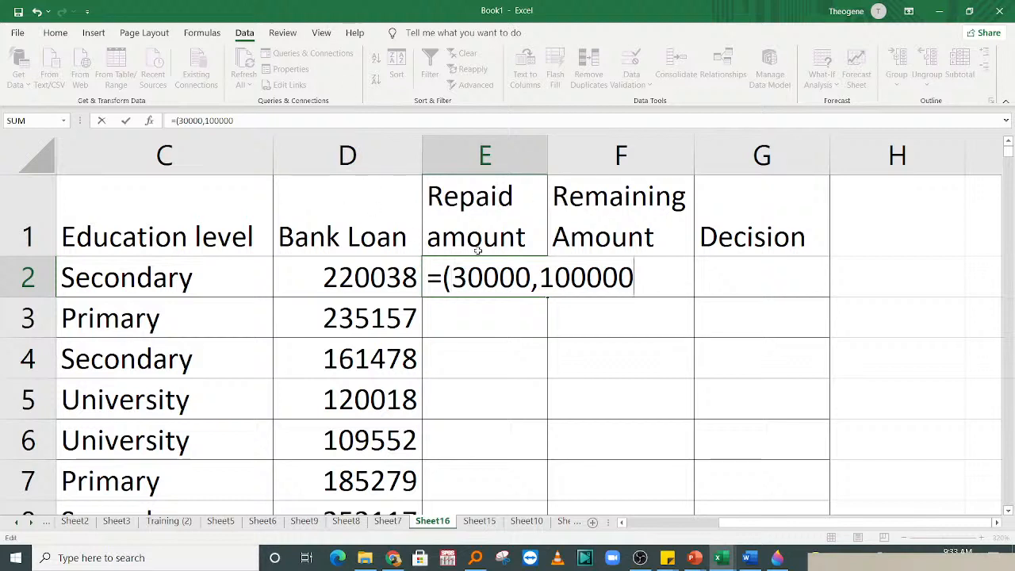
left_click(451, 275)
key("BackSpace")
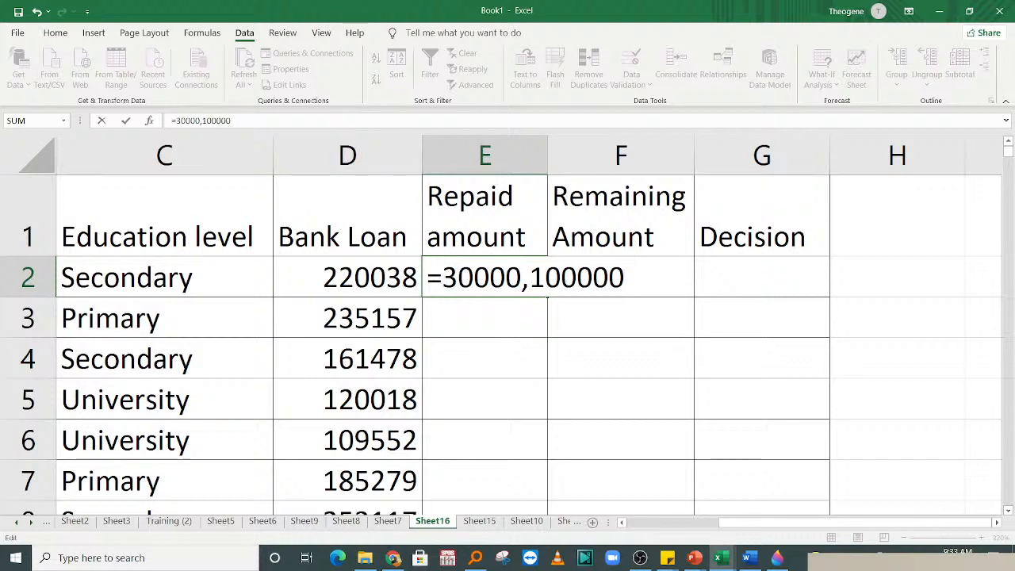
type("rand")
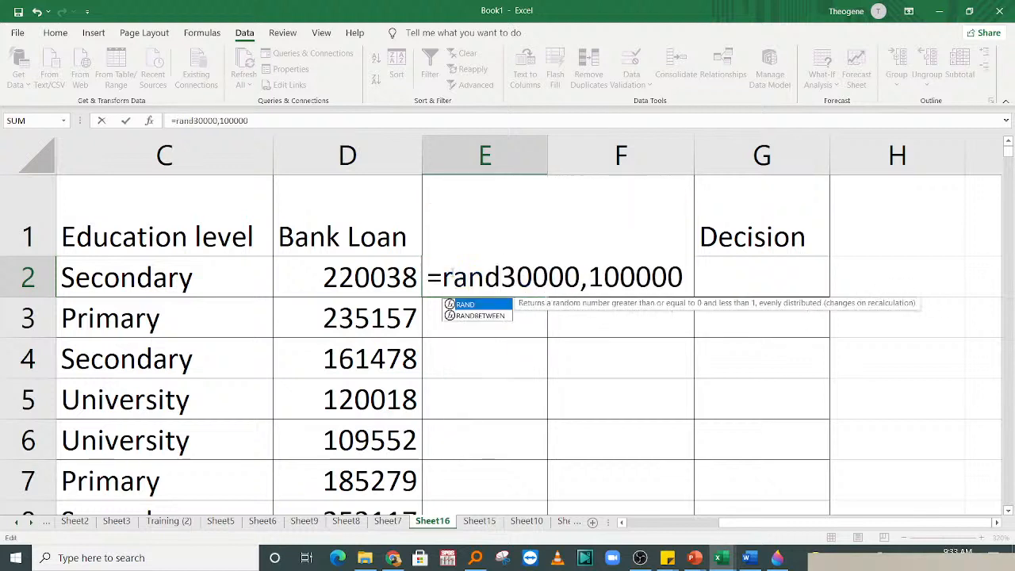
double_click(480, 316)
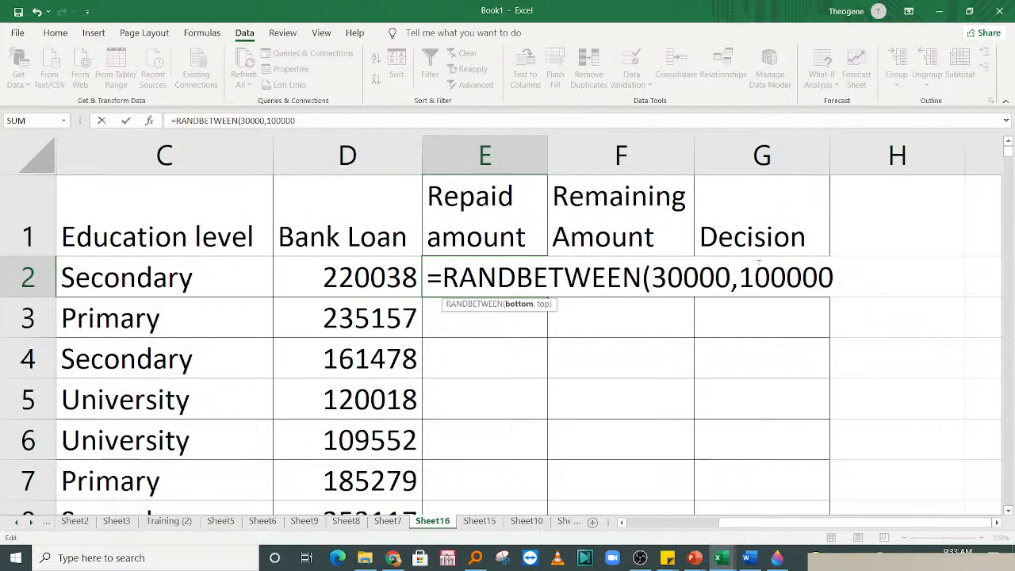
left_click(847, 276)
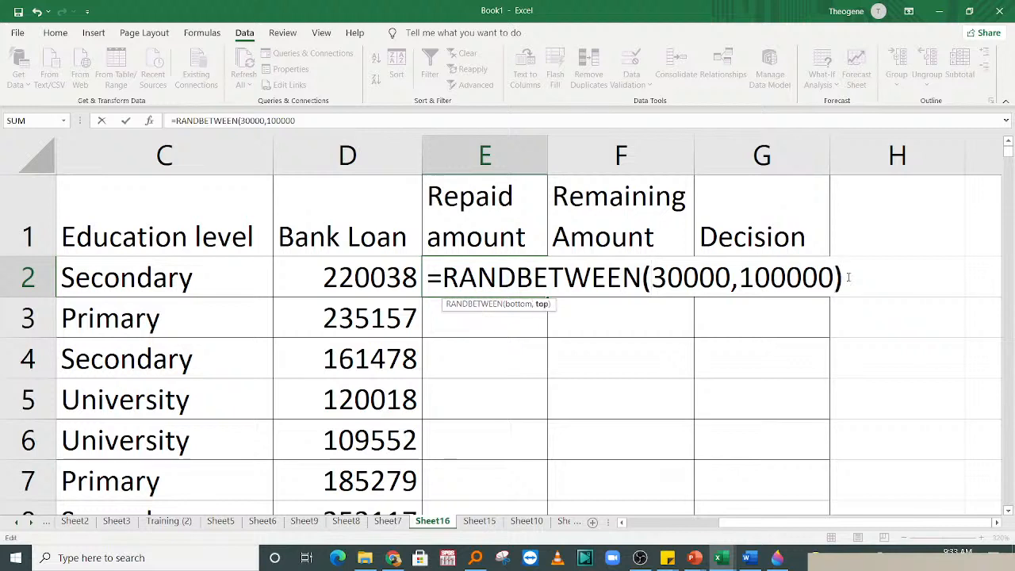
type(")")
key("Return")
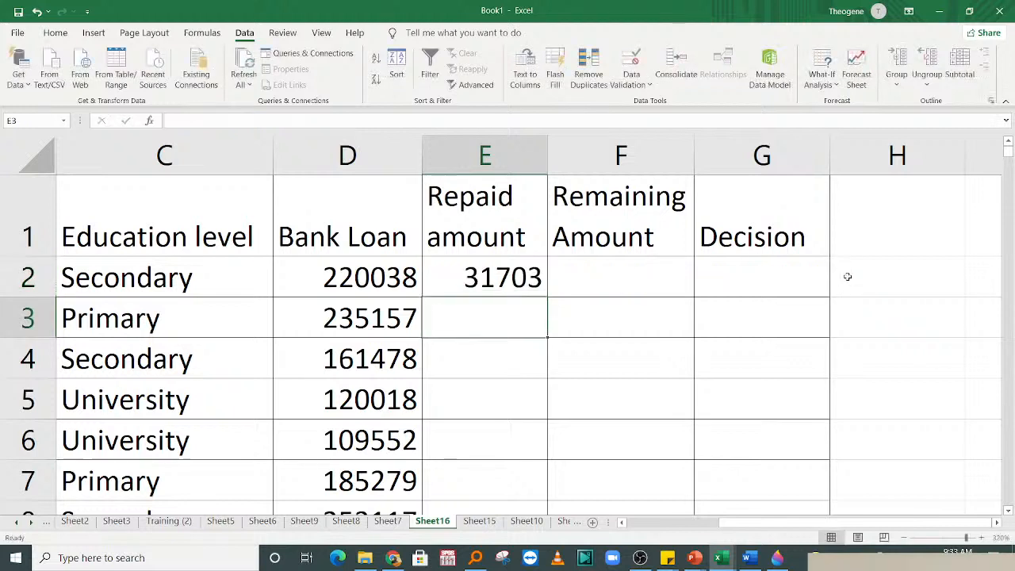
- Fill the E2 formula down the Repaid amount column for all staff and replace the formulas with their values
left_click(492, 275)
double_click(549, 298)
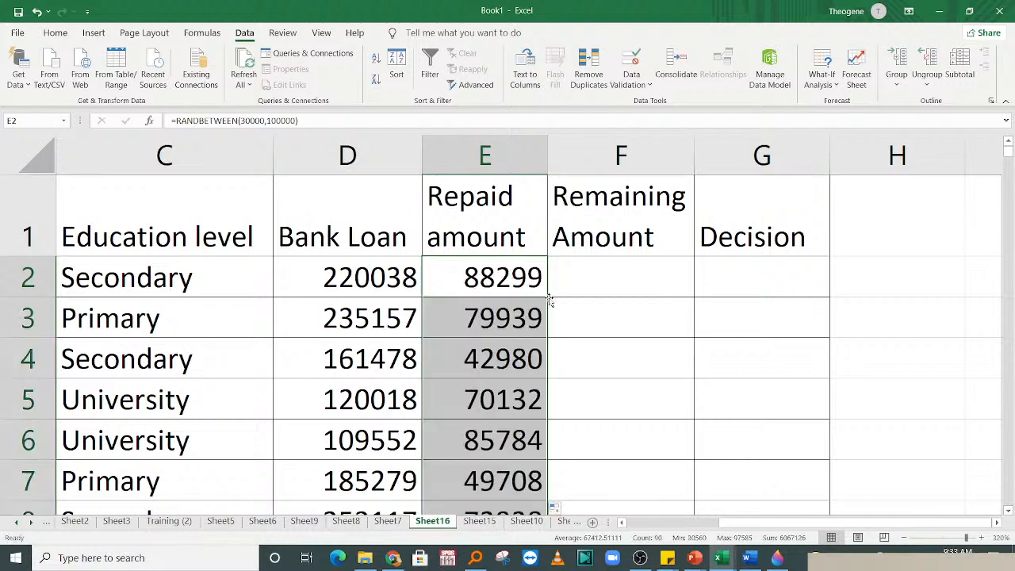
key("ctrl+c")
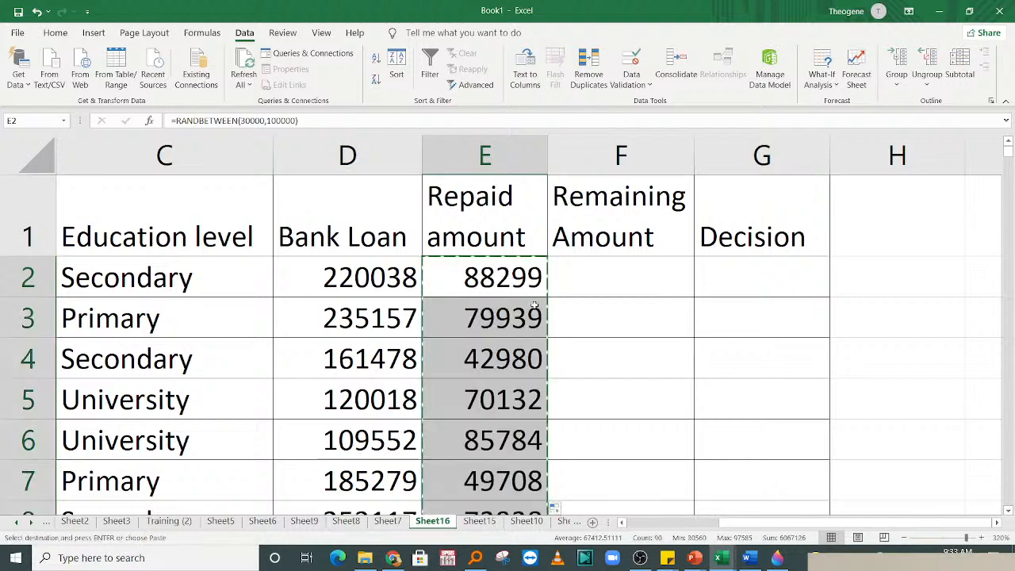
right_click(451, 266)
left_click(496, 256)
left_click(640, 273)
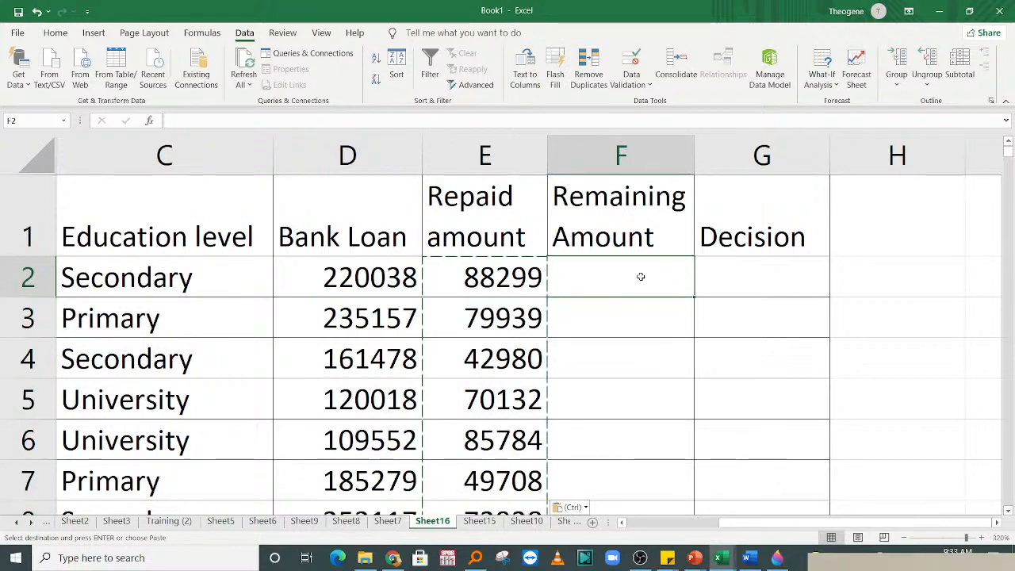
key("Left")
key("Left")
key("Left")
key("Left")
key("Left")
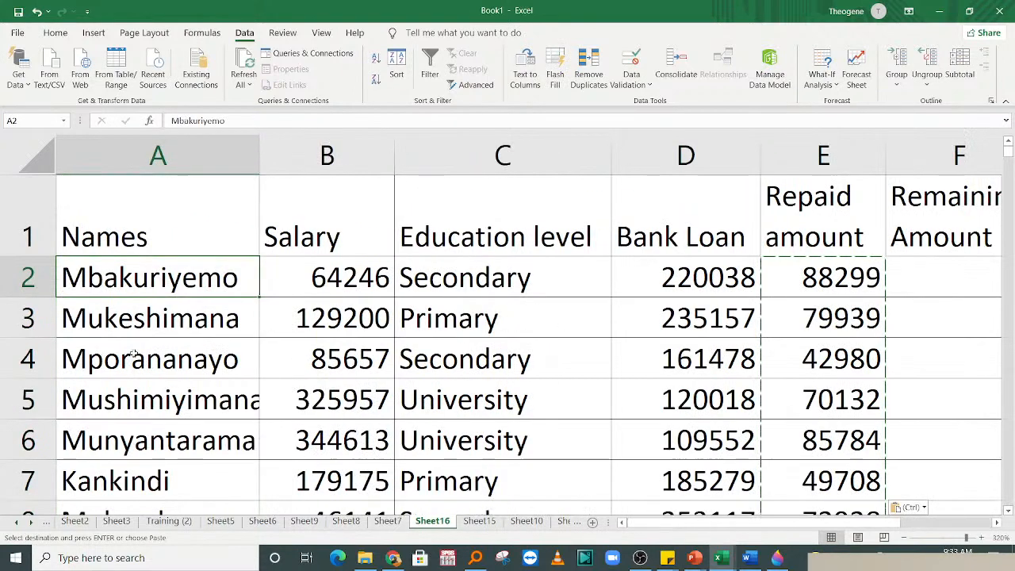
left_click(290, 325)
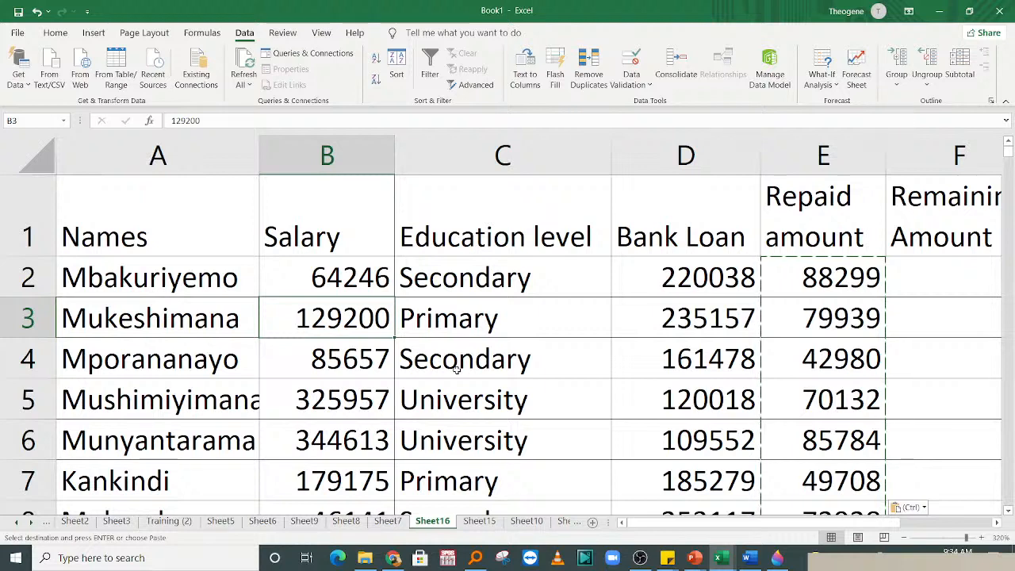
left_click(282, 33)
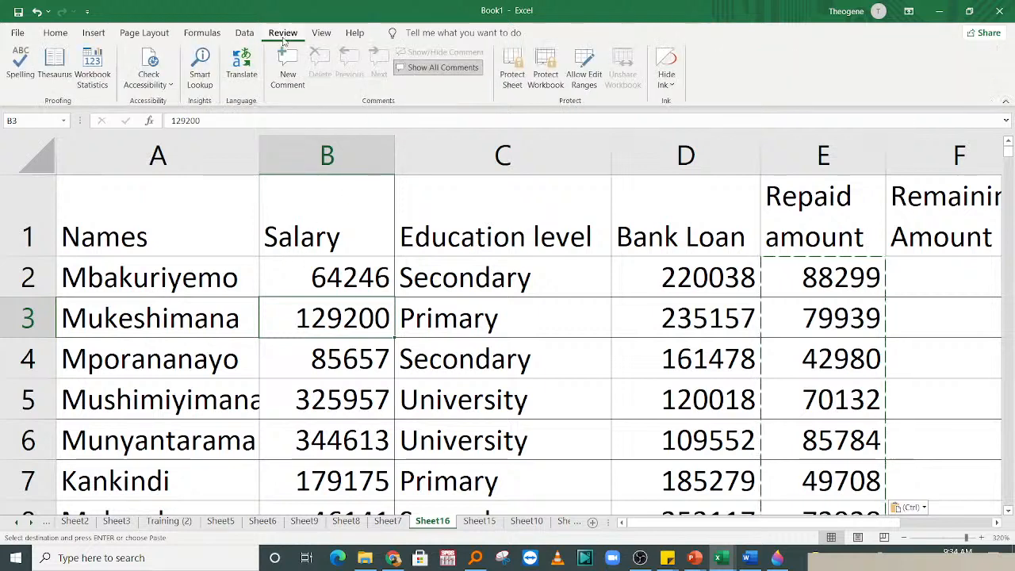
left_click(330, 275)
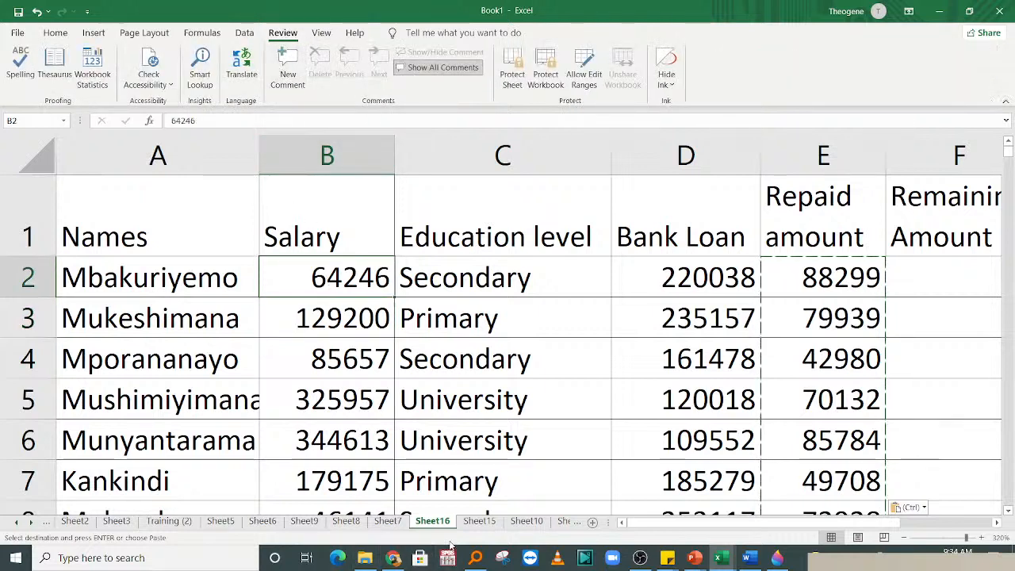
left_click(561, 353)
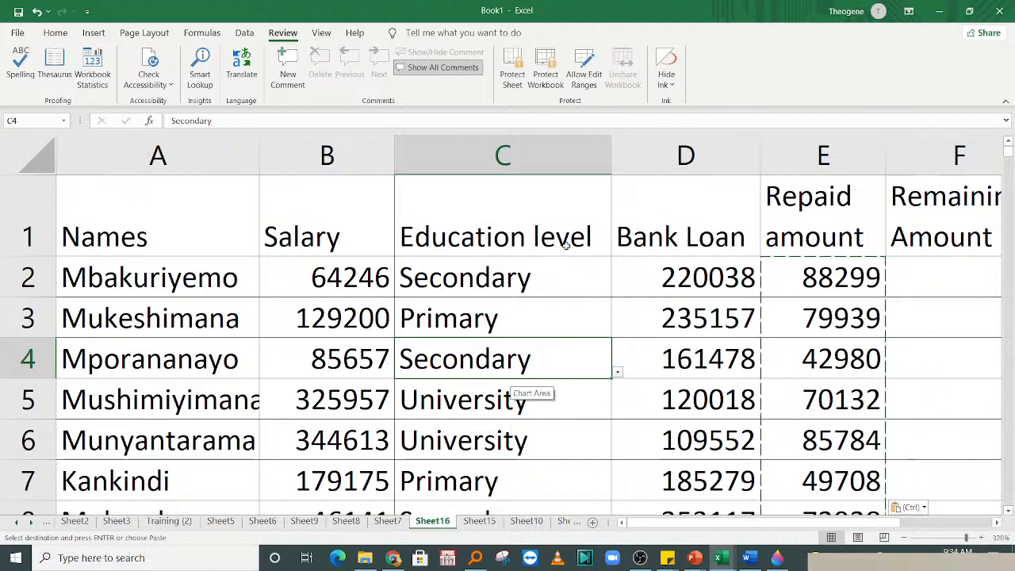
- Add filters to the header row A1:G1, from Names to Decision
left_click_drag(151, 228, 804, 217)
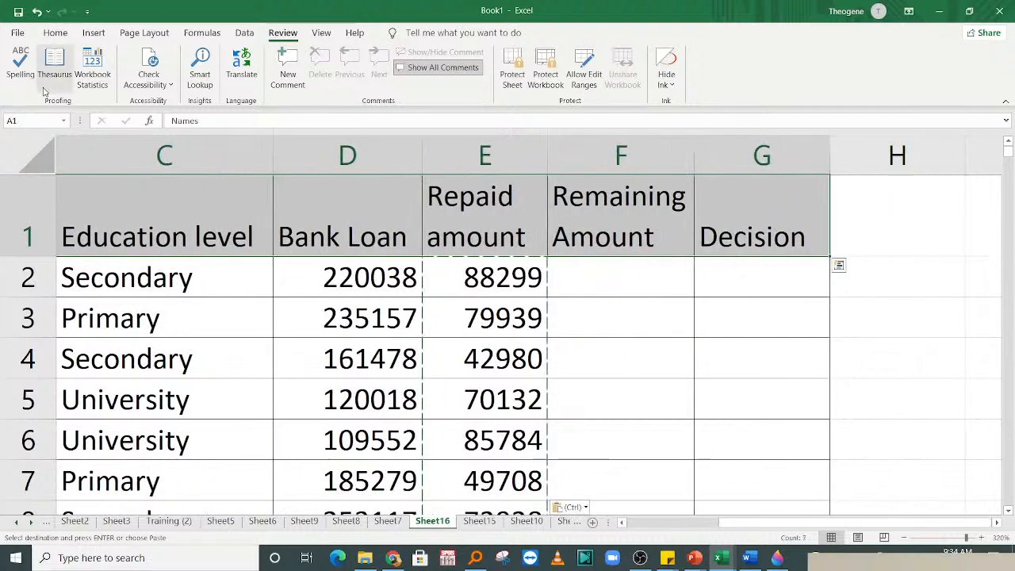
left_click(55, 32)
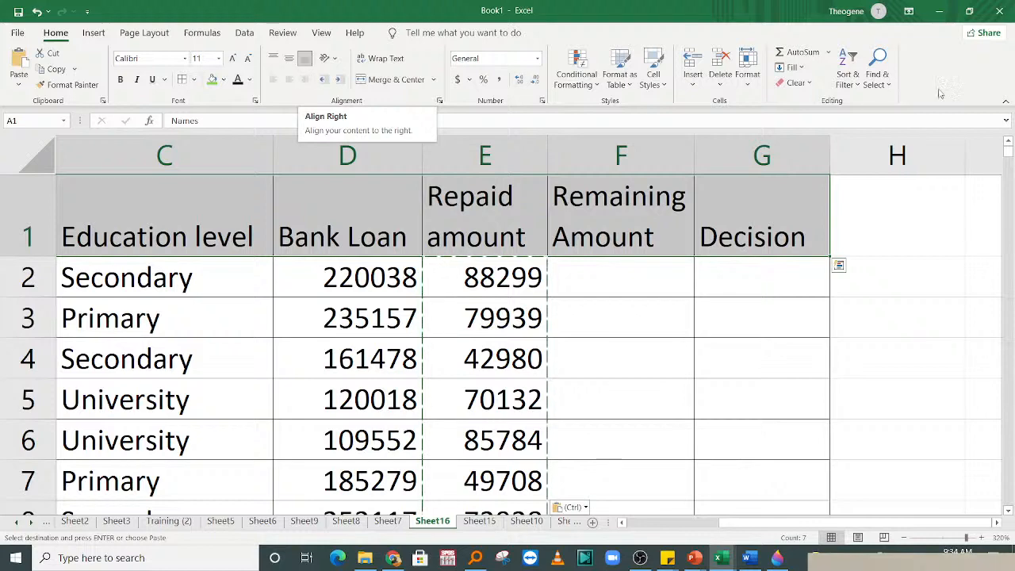
left_click(848, 67)
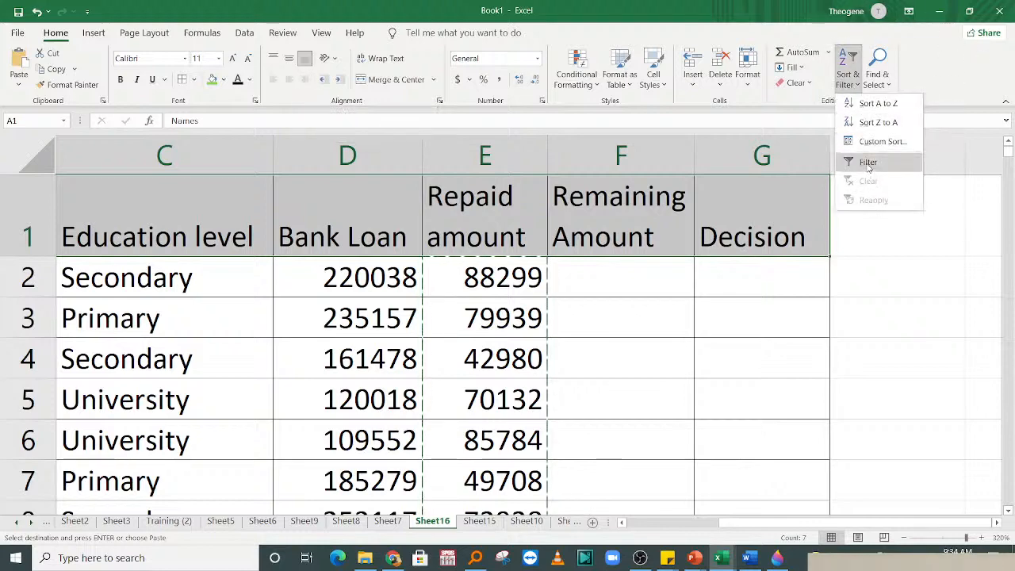
left_click(869, 167)
- Fill the header cells A1:G1 with the standard light blue colour
left_click(633, 283)
key("Left")
key("Left")
key("Left")
key("Left")
key("Left")
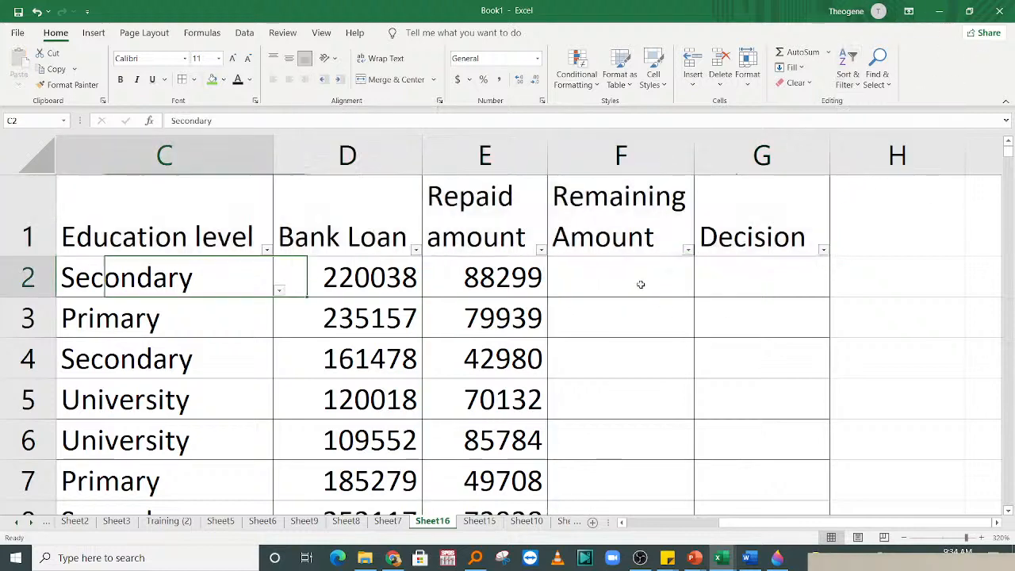
left_click_drag(101, 236, 726, 242)
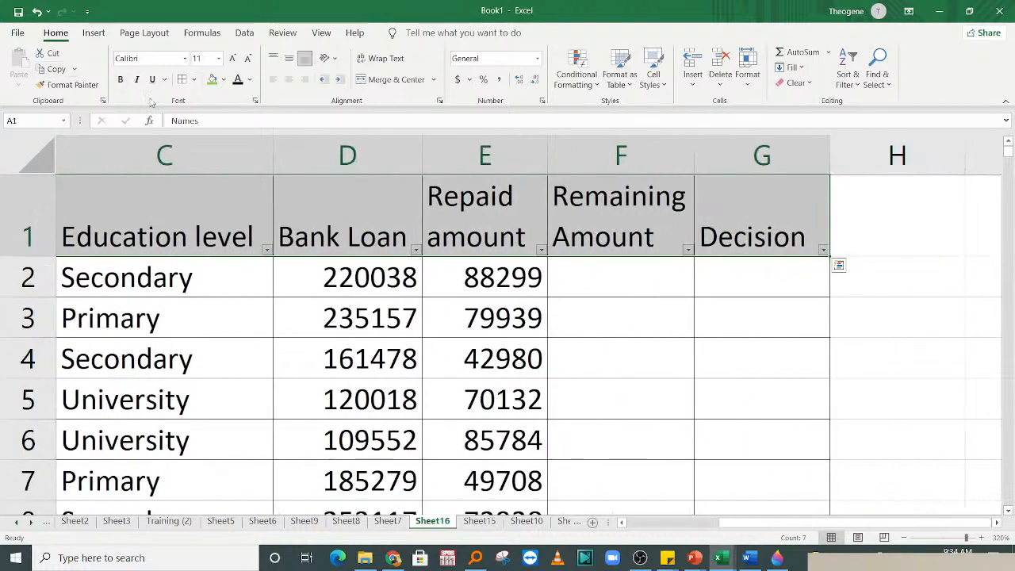
left_click(224, 80)
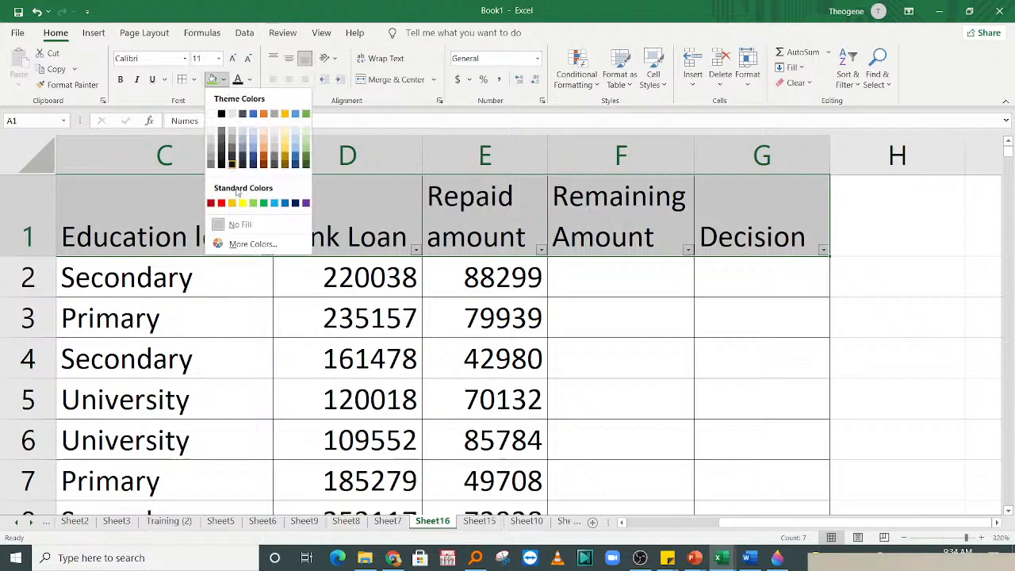
left_click(276, 205)
scroll(275, 206, "left", 2)
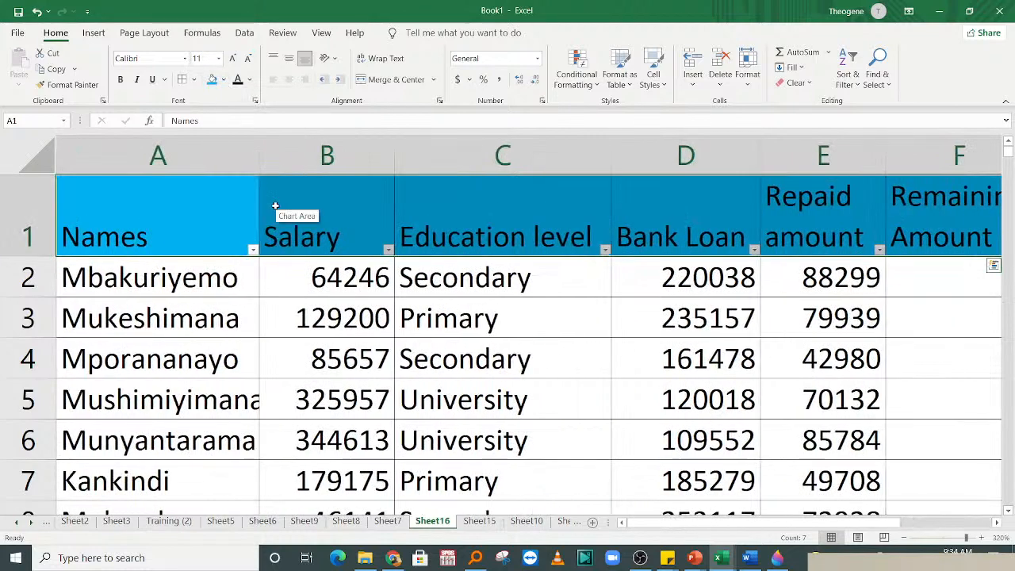
- Fill the header cells A1:G1 with the standard green colour
left_click(387, 358)
left_click_drag(82, 208, 781, 205)
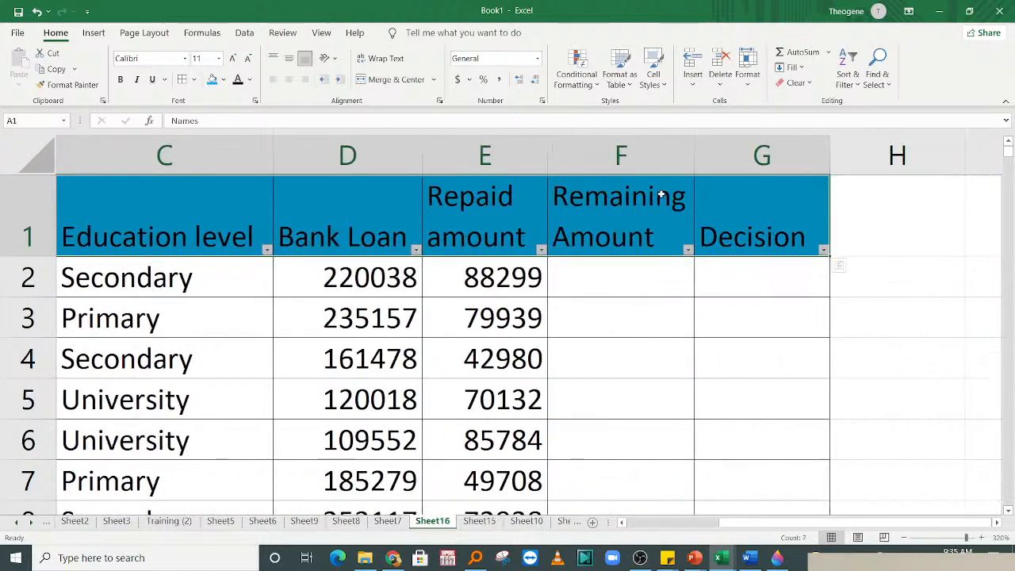
left_click(223, 80)
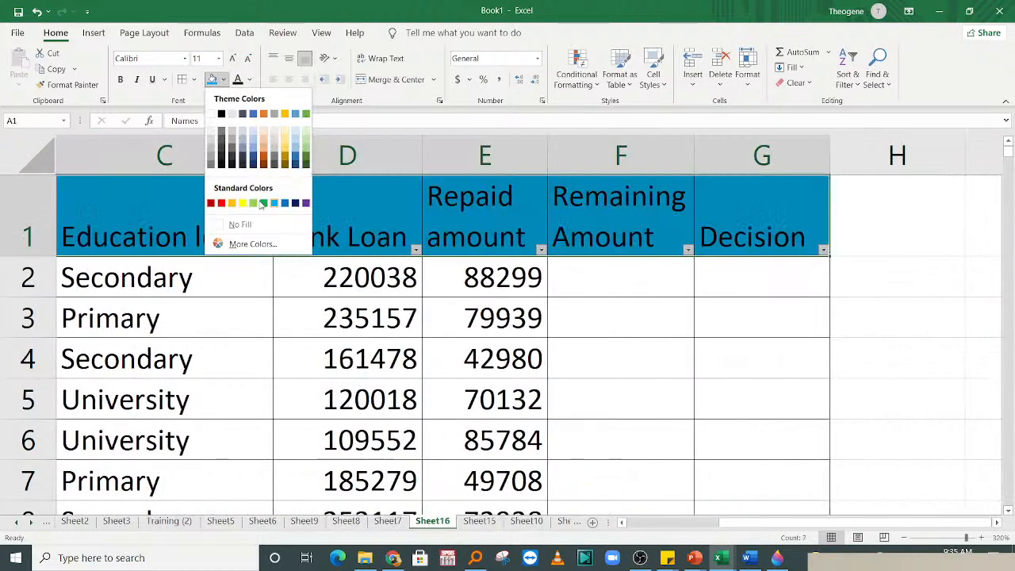
left_click(263, 204)
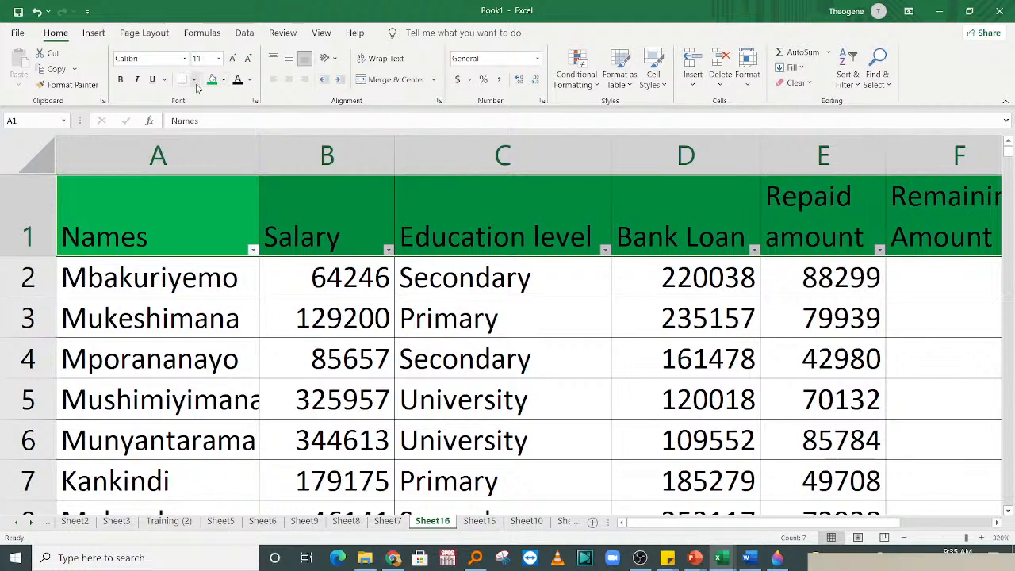
- Format the text of header cells A1:G1 as white and bold
left_click(248, 81)
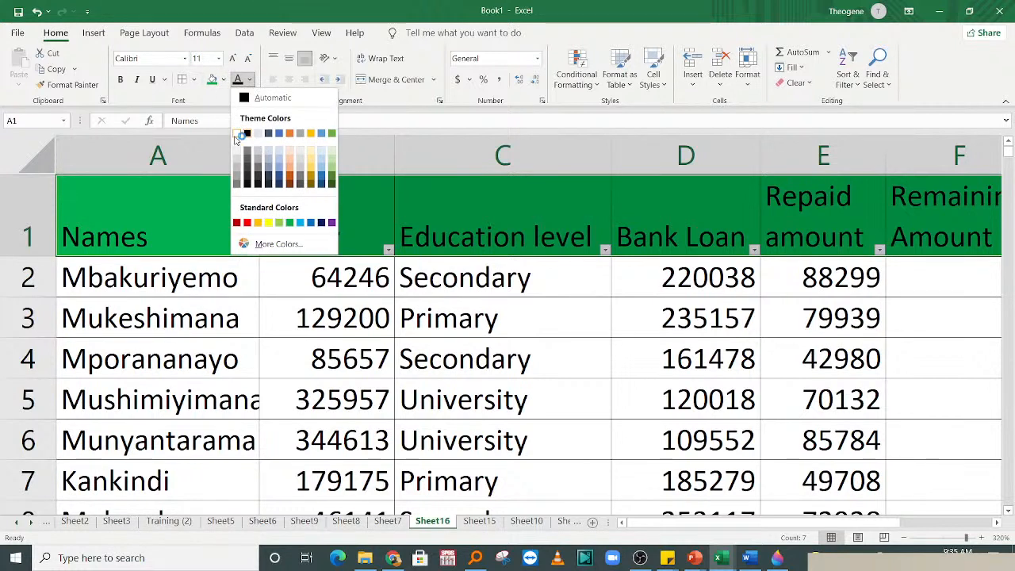
left_click(237, 134)
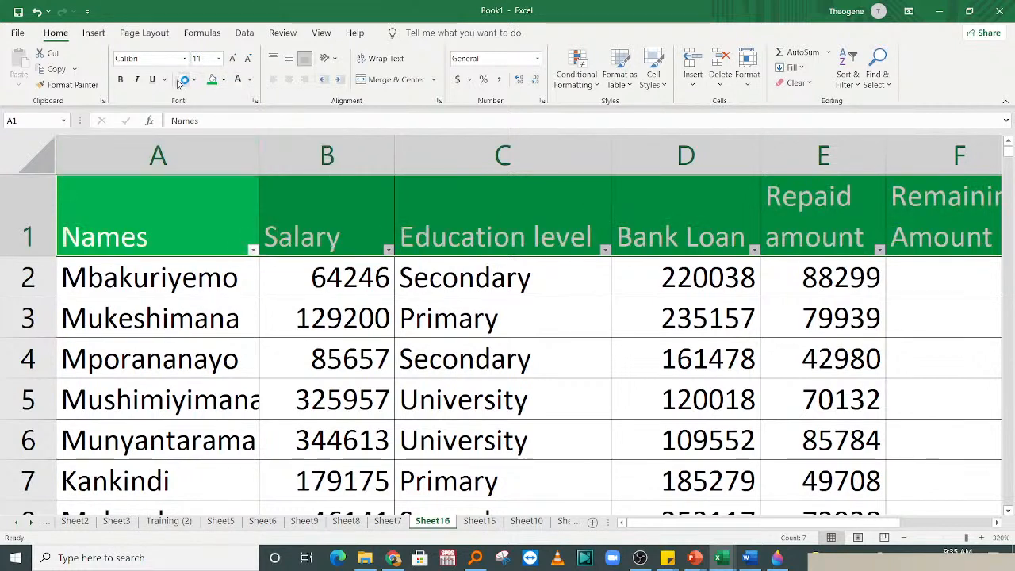
left_click(122, 79)
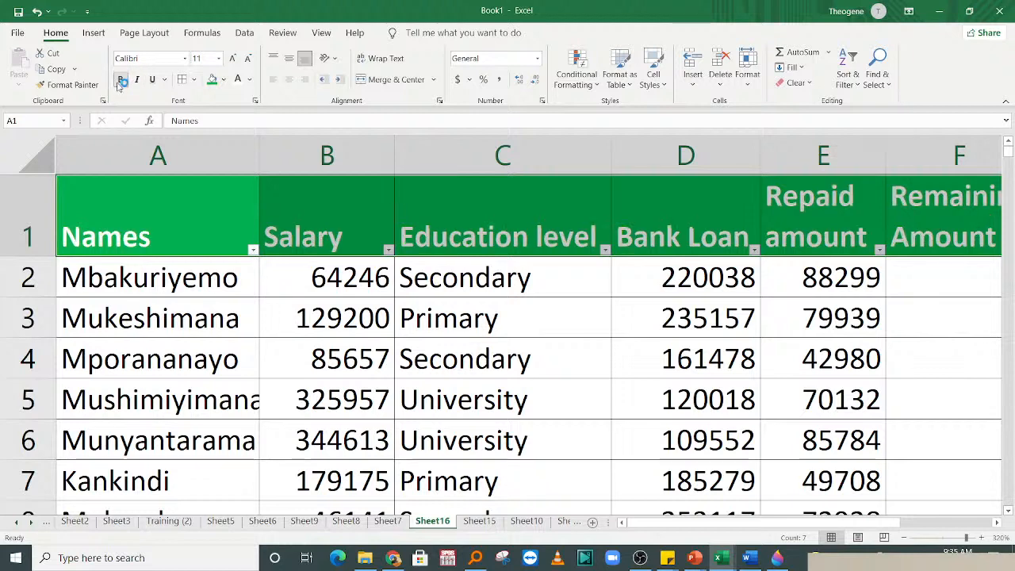
- Apply thick outside borders to the header cells A1:G1
left_click(672, 243)
left_click_drag(250, 232, 784, 204)
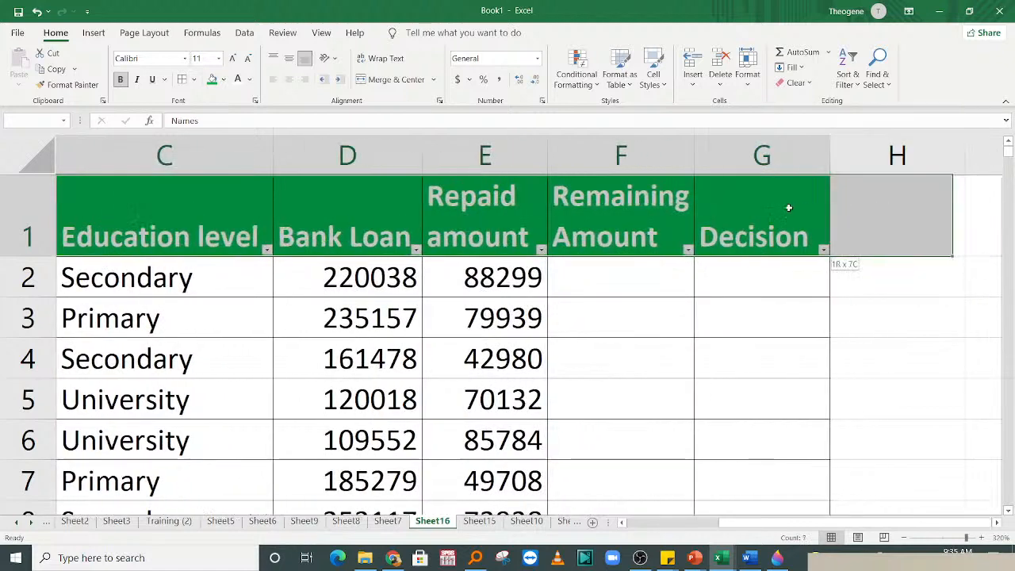
left_click(190, 82)
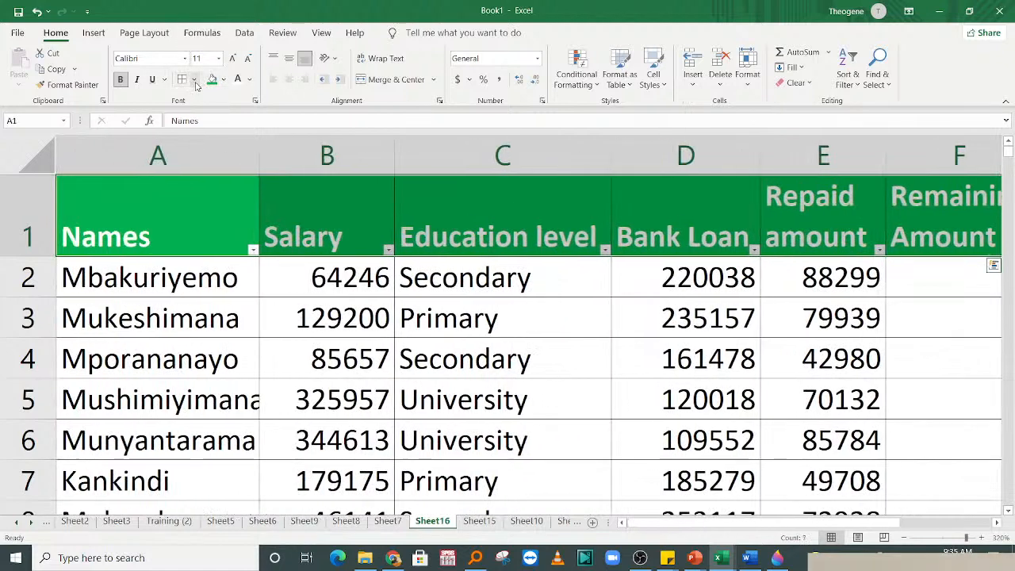
left_click(194, 80)
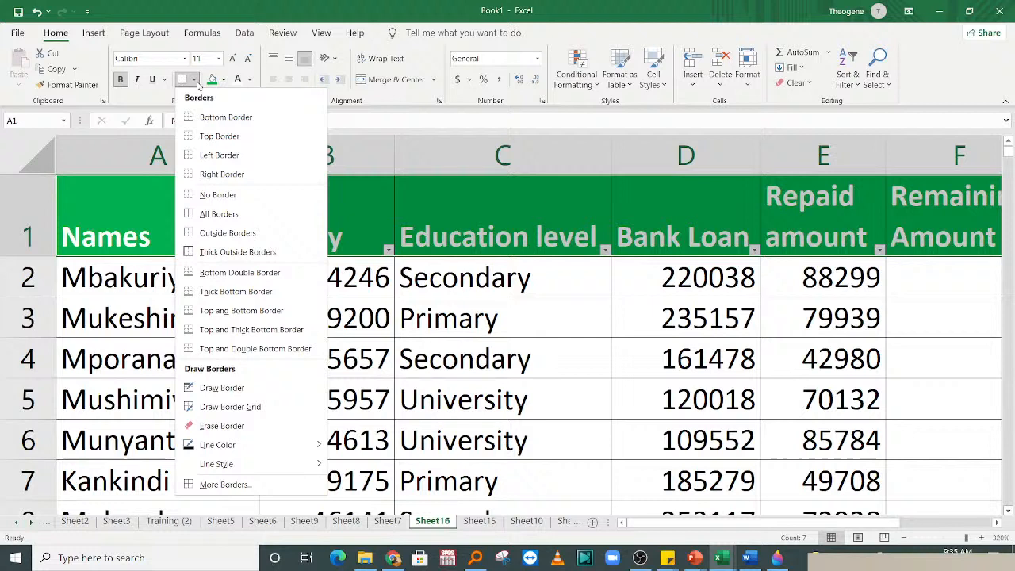
left_click(223, 251)
left_click(463, 226)
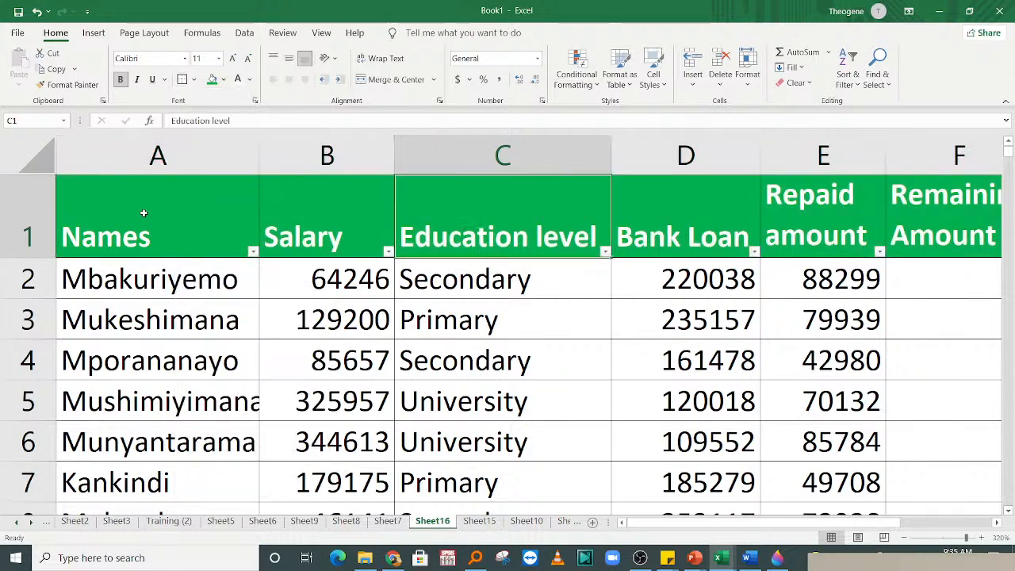
- Look through the records down the Salary column, checking whether the header row stays in view
left_click(331, 317)
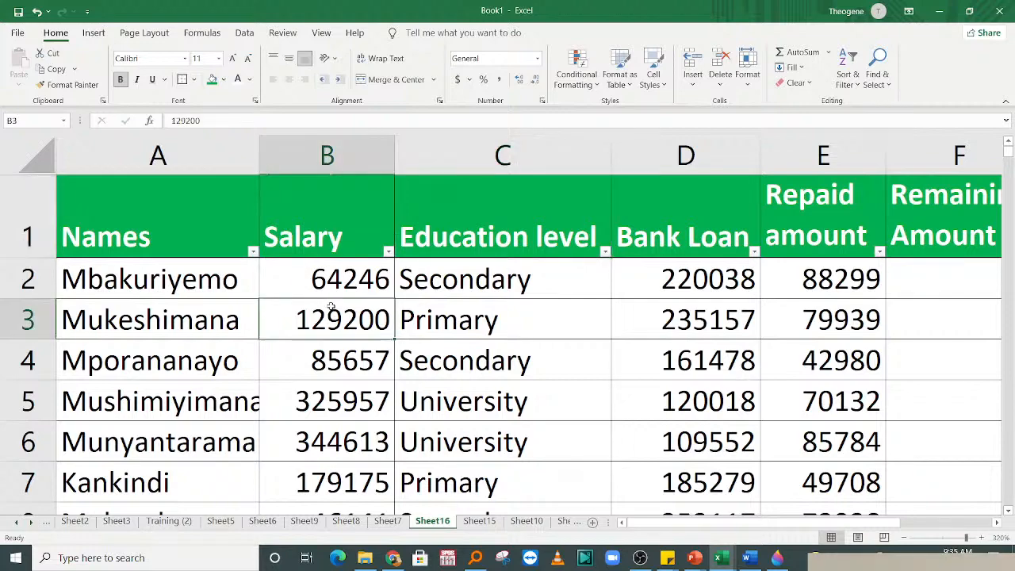
key("Down")
key("Down")
key("Down")
key("Down")
key("Down")
key("Down")
key("Down")
key("Down")
key("Down")
key("Down")
key("Down")
key("Down")
key("Down")
key("Down")
key("Down")
key("Down")
key("Down")
key("Down")
key("Down")
key("Down")
key("Down")
key("Down")
key("Down")
key("Down")
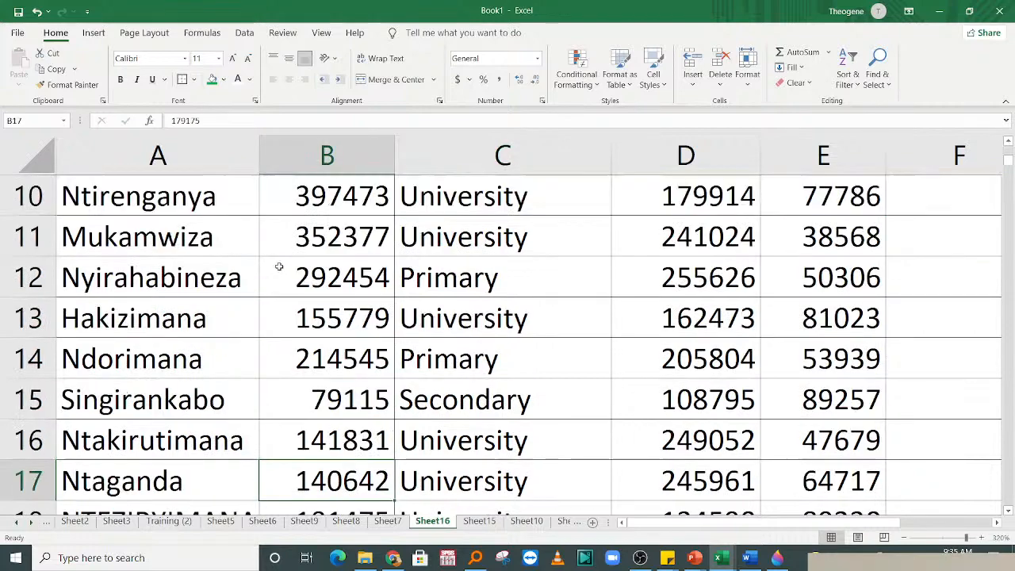
key("Up")
key("Up")
key("Up")
key("Up")
key("Up")
key("Up")
key("Up")
key("Up")
key("Up")
key("Up")
key("Up")
key("Up")
key("Up")
key("Up")
key("Up")
key("Up")
key("Up")
key("Up")
key("Up")
key("Up")
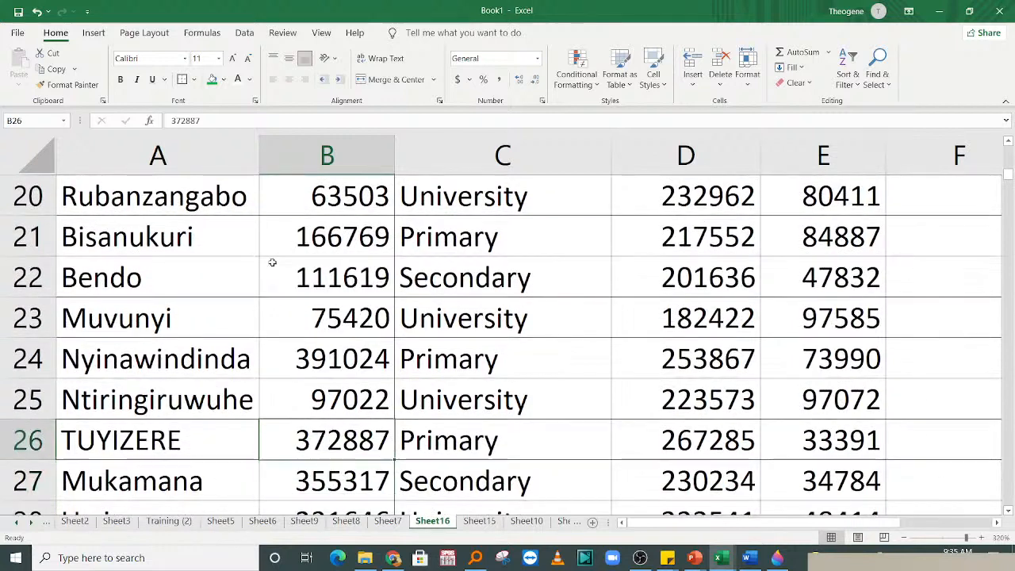
key("Up")
key("Up")
key("Up")
key("Up")
key("Up")
key("Up")
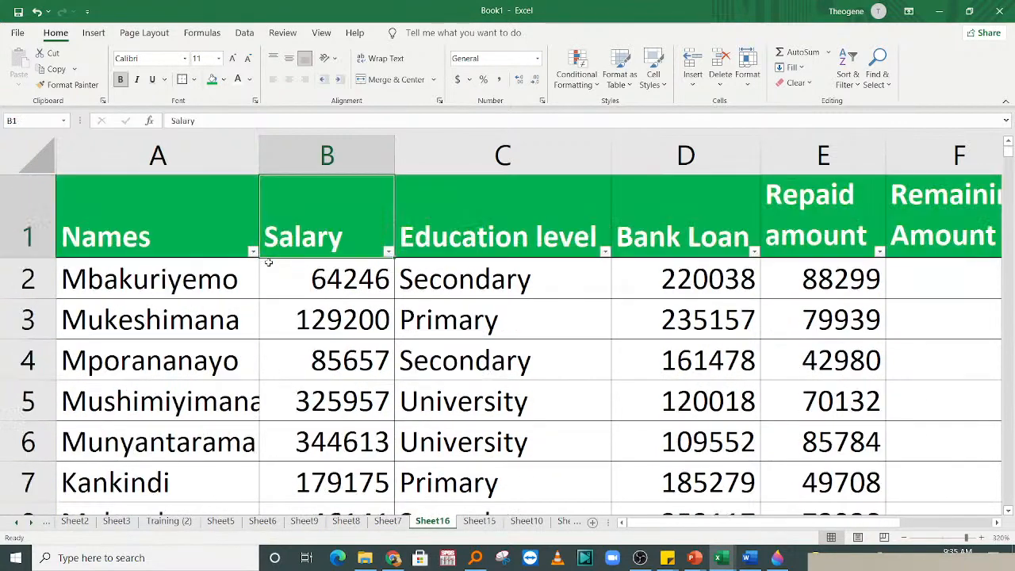
key("Down")
key("Down")
key("Down")
key("Down")
key("Down")
key("Down")
key("Down")
key("Down")
key("Down")
key("Down")
key("Down")
key("Down")
key("Down")
key("Down")
key("Down")
key("Down")
key("Down")
key("Down")
key("Down")
key("Down")
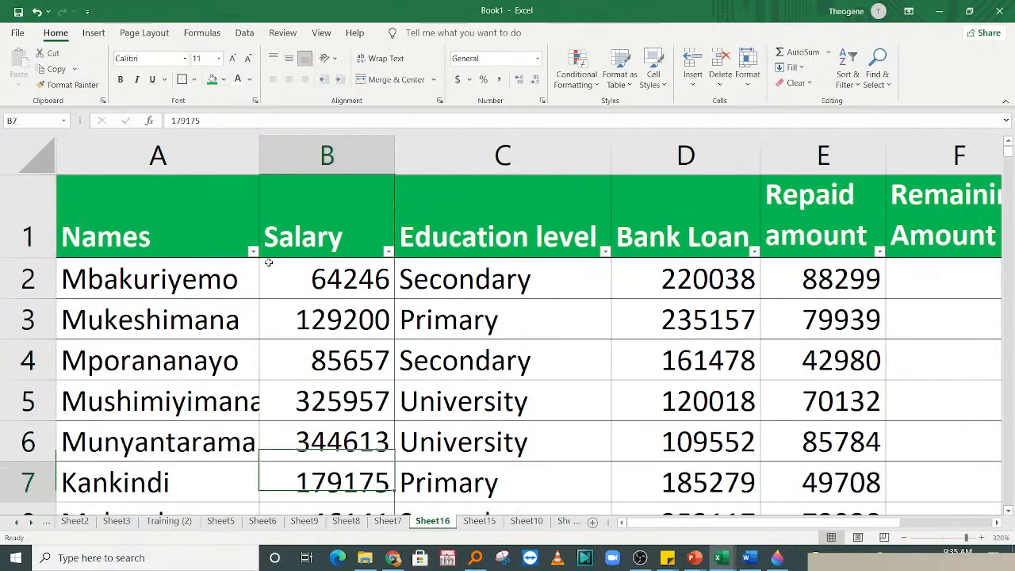
key("Down")
key("Down")
key("Down")
key("Down")
key("Down")
key("Down")
key("Down")
key("Down")
key("Down")
key("Down")
key("Down")
key("Down")
key("Down")
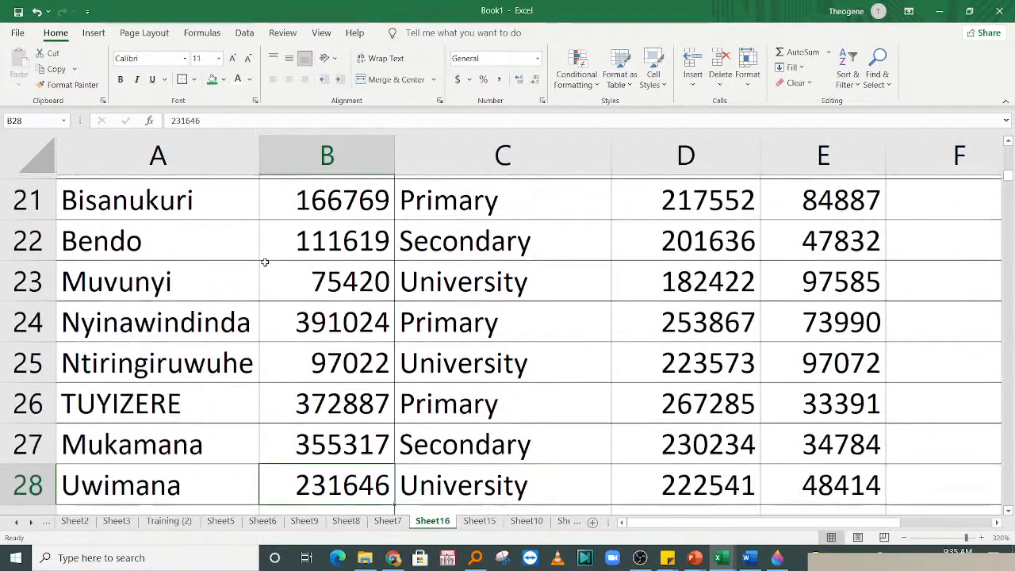
key("Up")
key("Up")
key("Up")
key("Up")
key("Up")
key("Up")
key("Up")
key("Up")
key("Up")
key("Up")
key("Up")
key("Up")
key("Up")
key("Up")
key("Up")
key("Up")
key("Up")
key("Up")
key("Up")
key("Up")
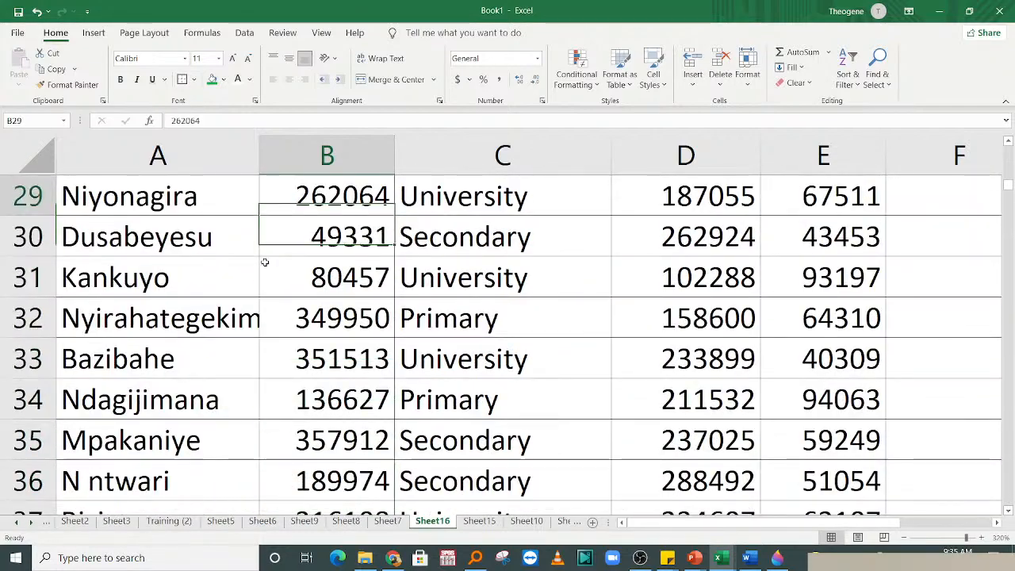
key("Up")
key("Up")
key("Up")
key("Up")
key("Up")
key("Up")
key("Up")
key("Up")
key("Up")
key("Up")
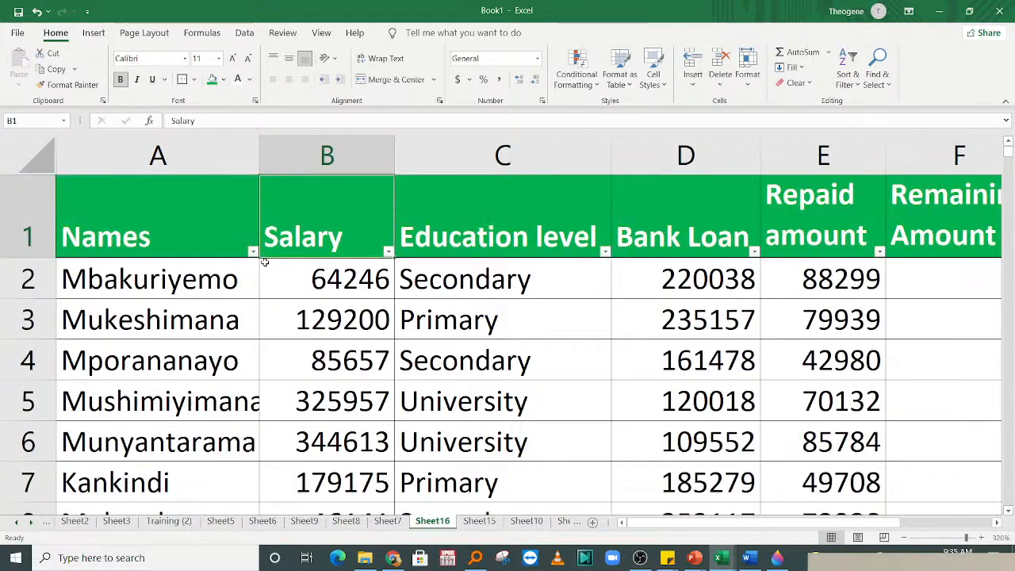
key("Down")
key("Down")
key("Down")
key("Down")
key("Down")
key("Down")
key("Down")
key("Down")
key("Down")
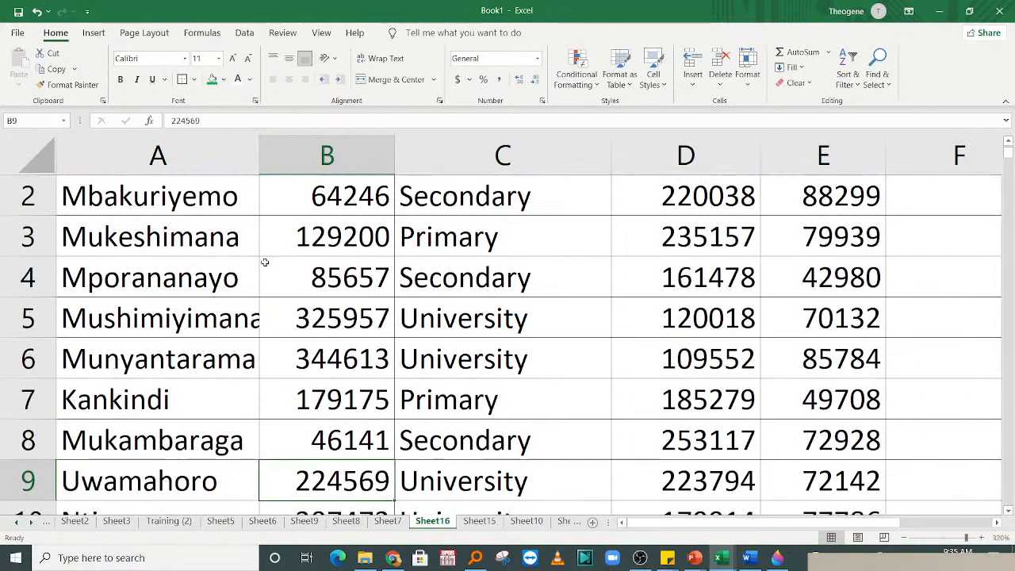
- Go through the Salary column's upper records and back to its header, checking how the unfrozen header row behaves
key("Down")
key("Up")
key("Up")
key("Up")
key("Up")
key("Up")
key("Up")
key("Up")
key("Up")
key("Up")
key("Up")
key("Up")
key("Up")
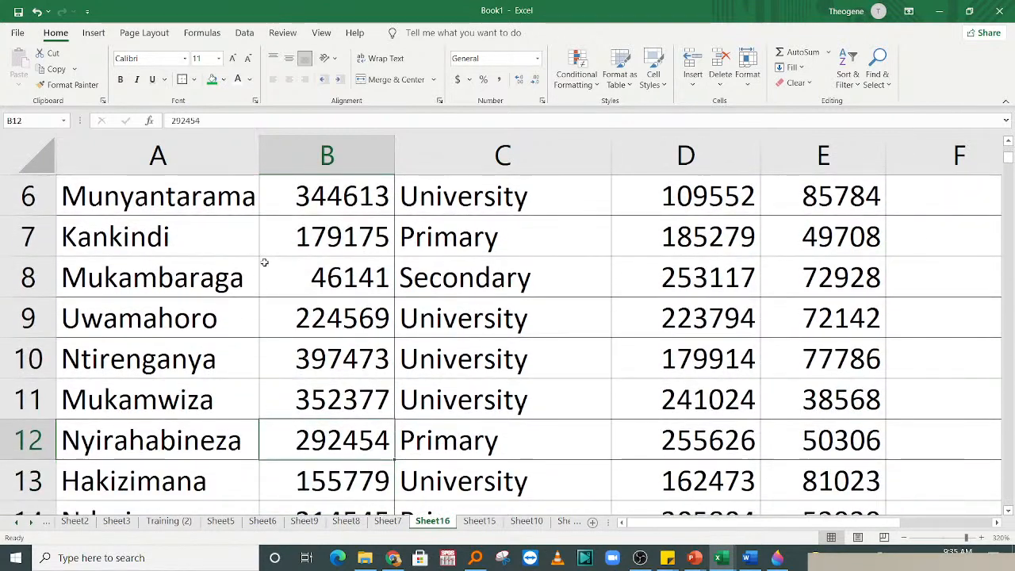
key("Down")
key("Down")
key("Down")
key("Down")
key("Down")
key("Down")
key("Down")
key("Down")
key("Down")
key("Down")
key("Down")
key("Down")
key("Down")
key("Down")
key("Down")
key("Down")
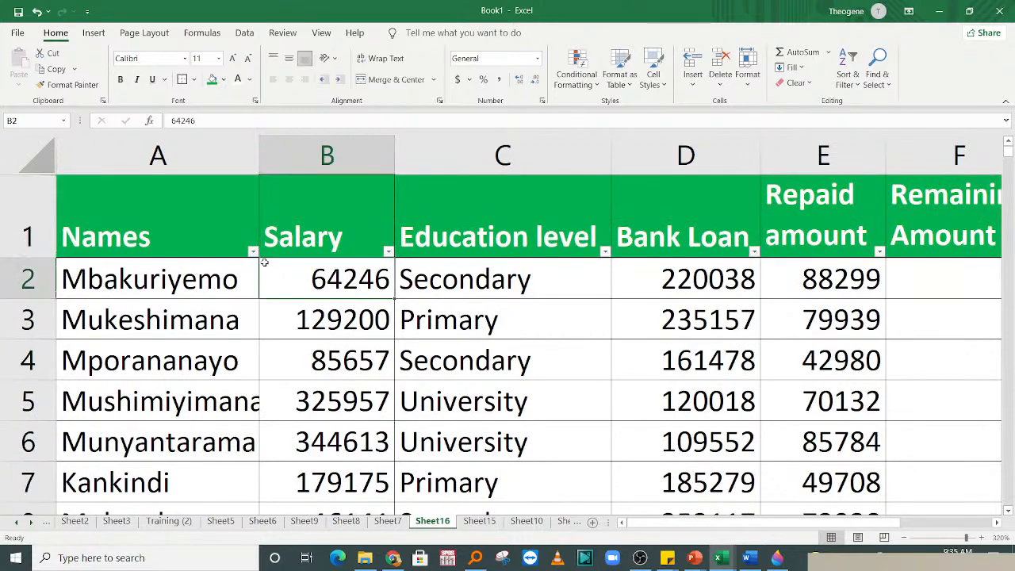
key("Up")
key("Up")
key("Up")
key("Up")
key("Up")
key("Up")
key("Up")
key("Up")
key("Up")
key("Up")
key("Up")
key("Up")
key("Up")
key("Up")
key("Up")
key("Up")
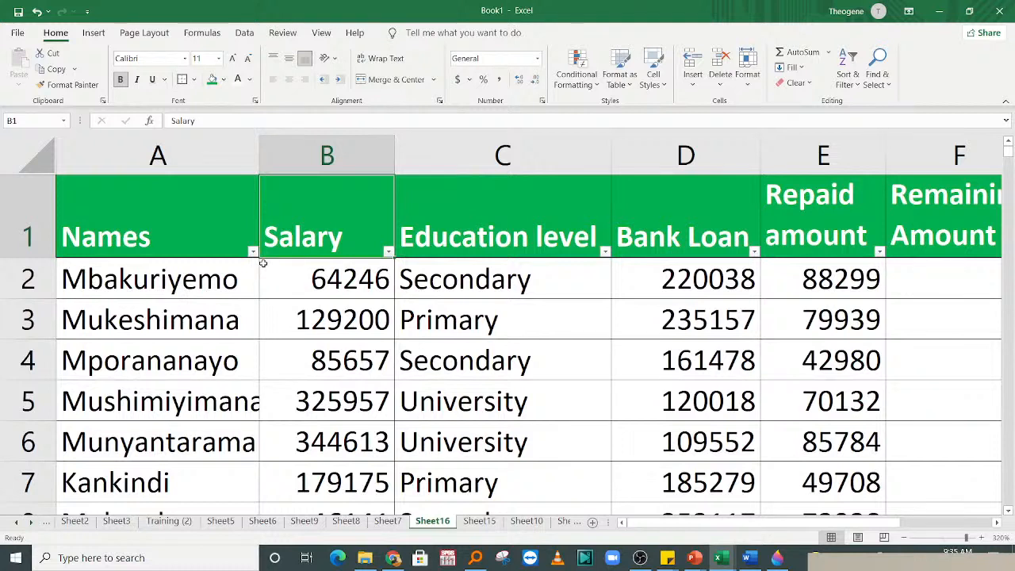
- Freeze the top row of the worksheet so the table headers stay visible while scrolling
left_click(121, 209)
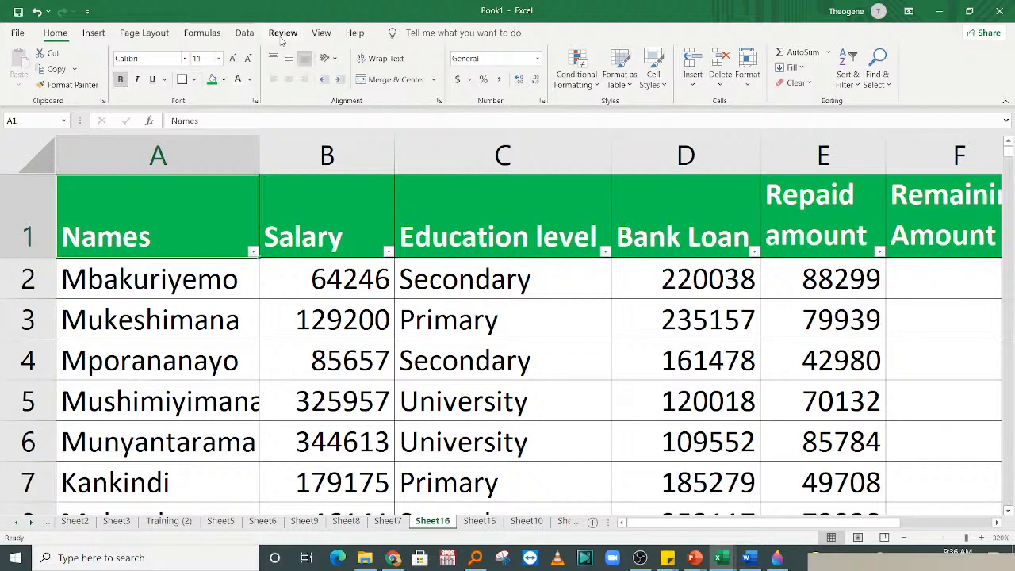
left_click(275, 38)
left_click(317, 35)
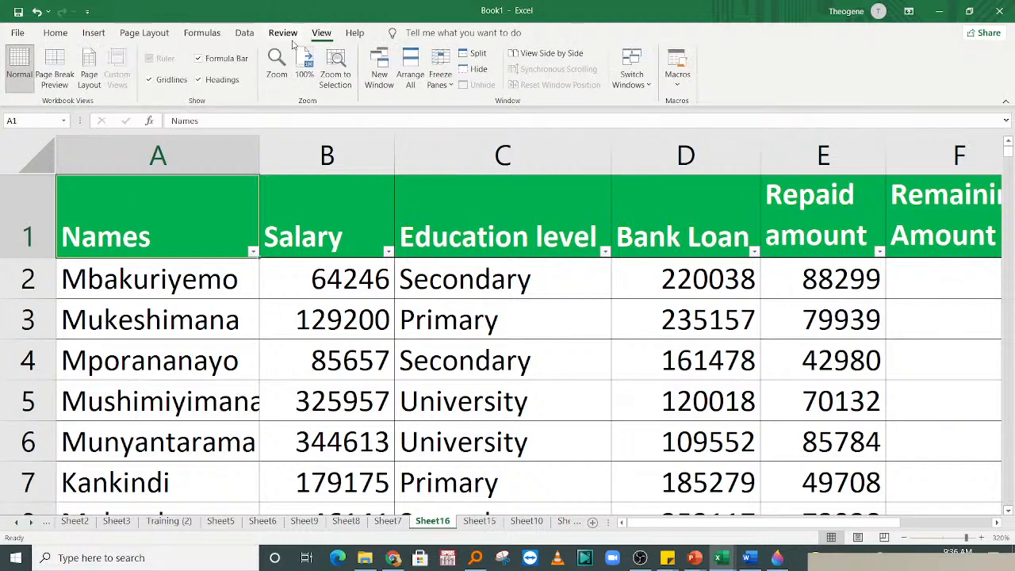
left_click(440, 77)
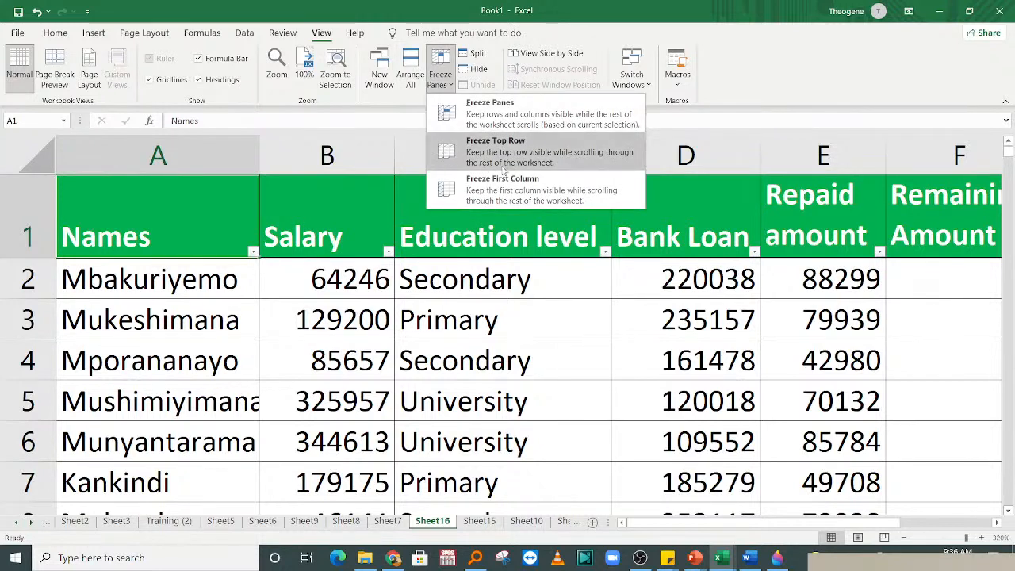
left_click(511, 158)
- Look down the Salary column from B3 to about row 75, checking the frozen header row against the records
left_click(343, 318)
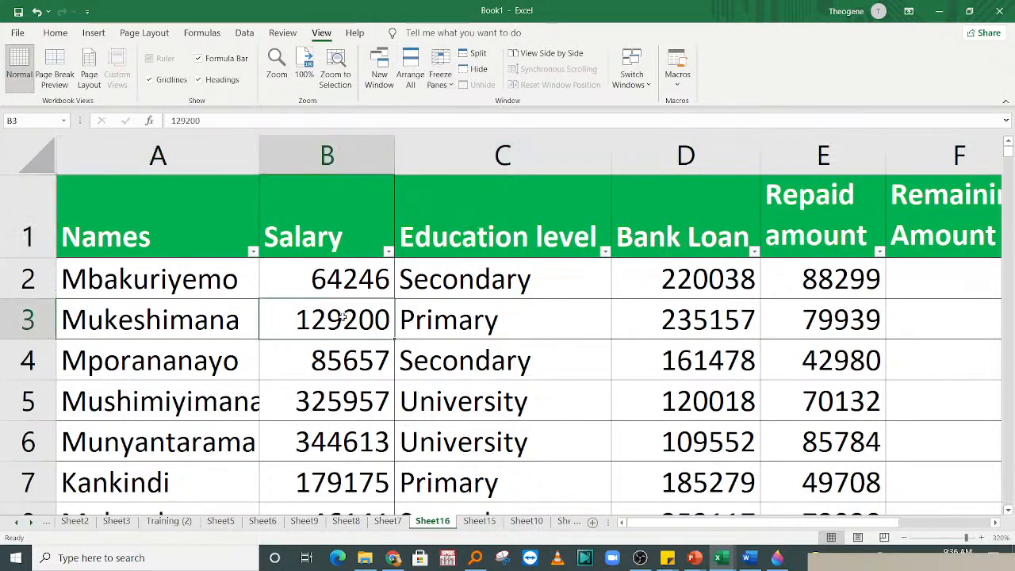
key("Down")
key("Down")
key("Down")
key("Down")
key("Down")
key("Down")
key("Down")
key("Down")
key("Down")
key("Down")
key("Down")
key("Down")
key("Down")
key("Down")
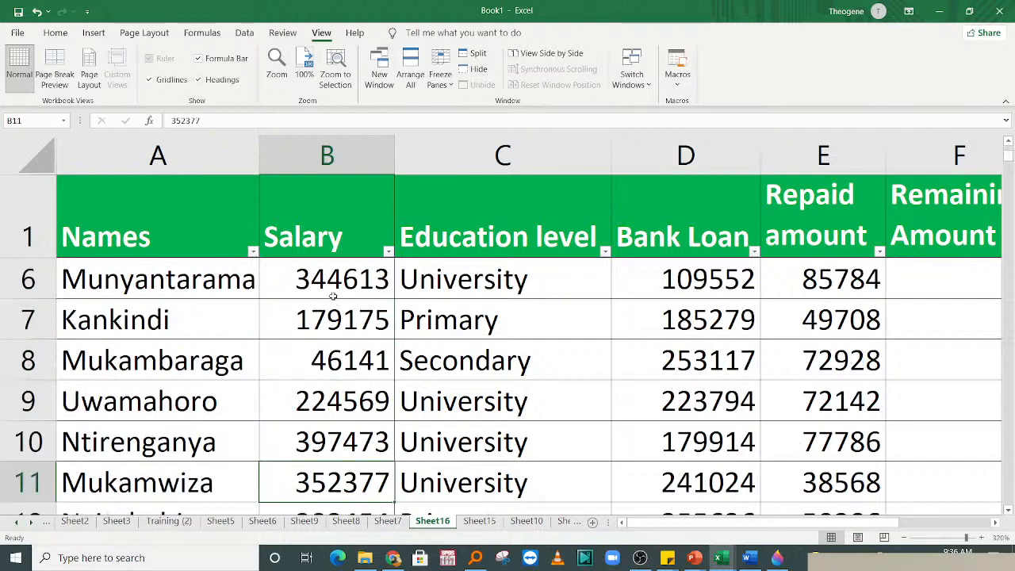
key("Down")
key("Down")
key("Down")
key("Down")
key("Down")
key("Down")
key("Down")
key("Down")
key("Down")
key("Down")
key("Down")
key("Down")
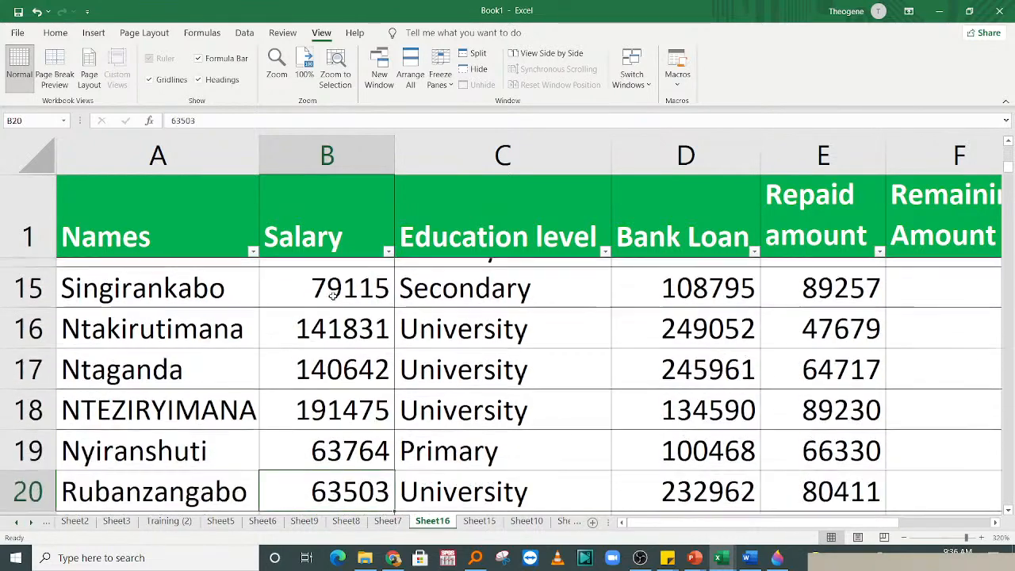
key("Down")
key("Down")
key("Down")
key("Down")
key("Down")
key("Down")
key("Down")
key("Down")
key("Down")
key("Down")
key("Down")
key("Down")
key("Down")
key("Down")
key("Down")
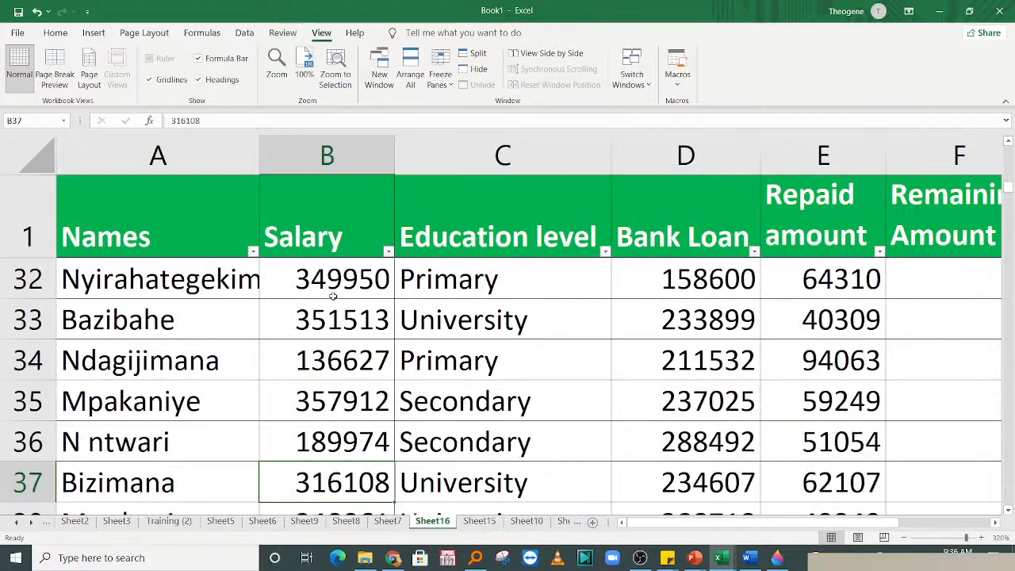
key("Down")
key("Down")
key("Down")
key("Down")
key("Down")
key("Down")
key("Down")
key("Down")
key("Down")
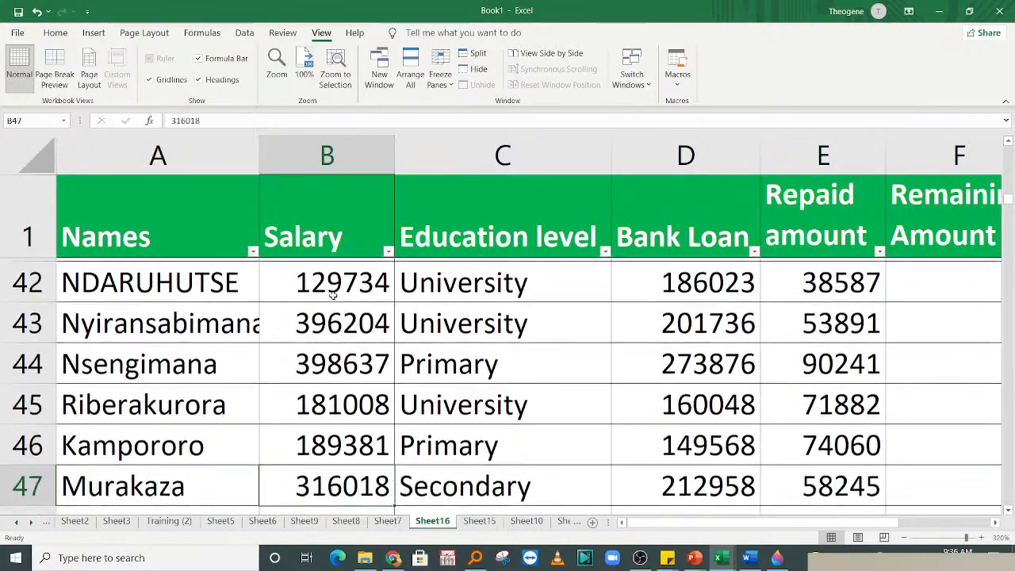
key("Down")
key("Down")
key("Down")
key("Down")
key("Down")
key("Down")
key("Down")
key("Down")
key("Down")
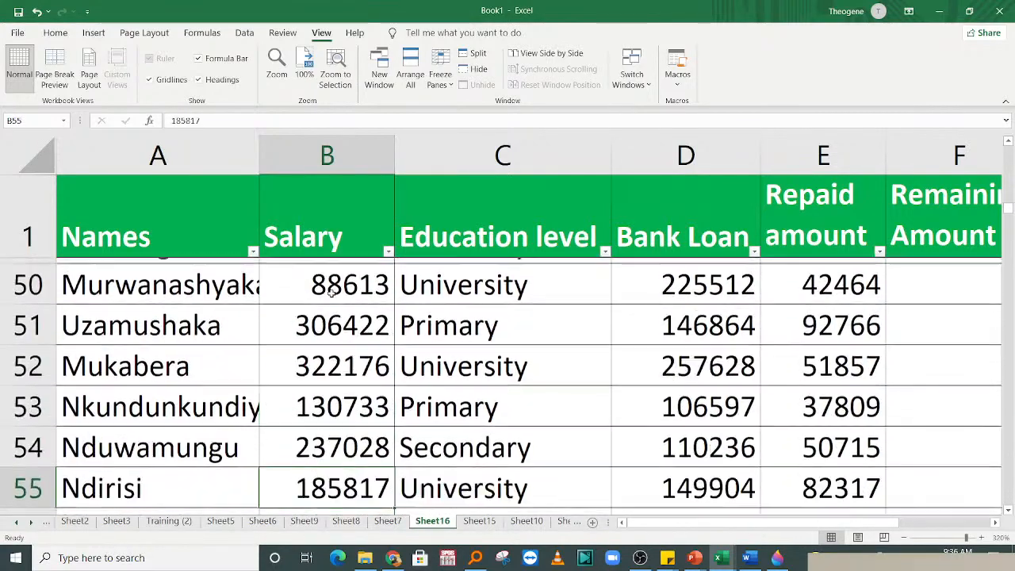
key("Down")
key("Down")
key("Down")
key("Down")
key("Down")
key("Down")
key("Down")
key("Down")
key("Down")
key("Down")
key("Down")
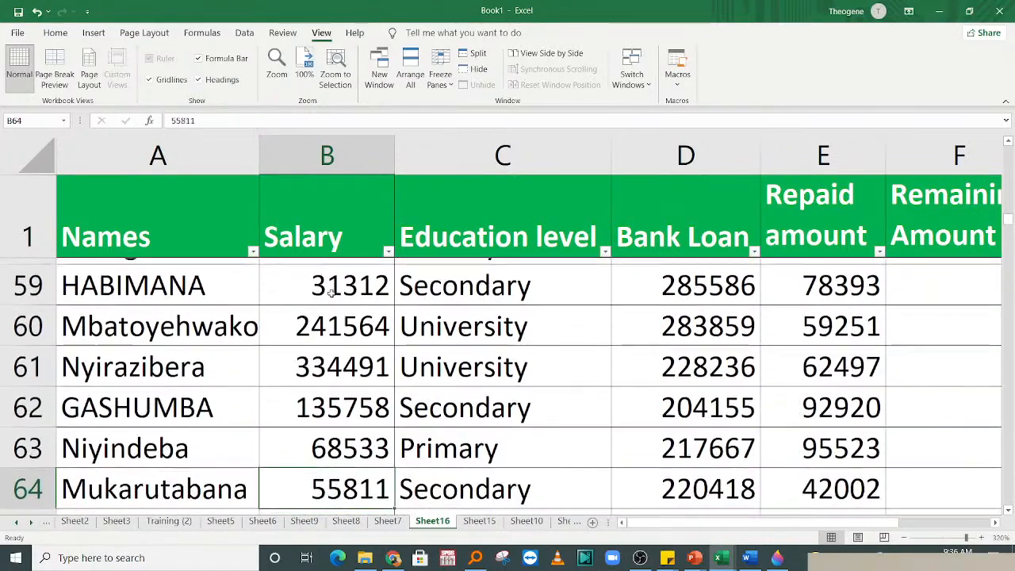
key("Down")
key("Down")
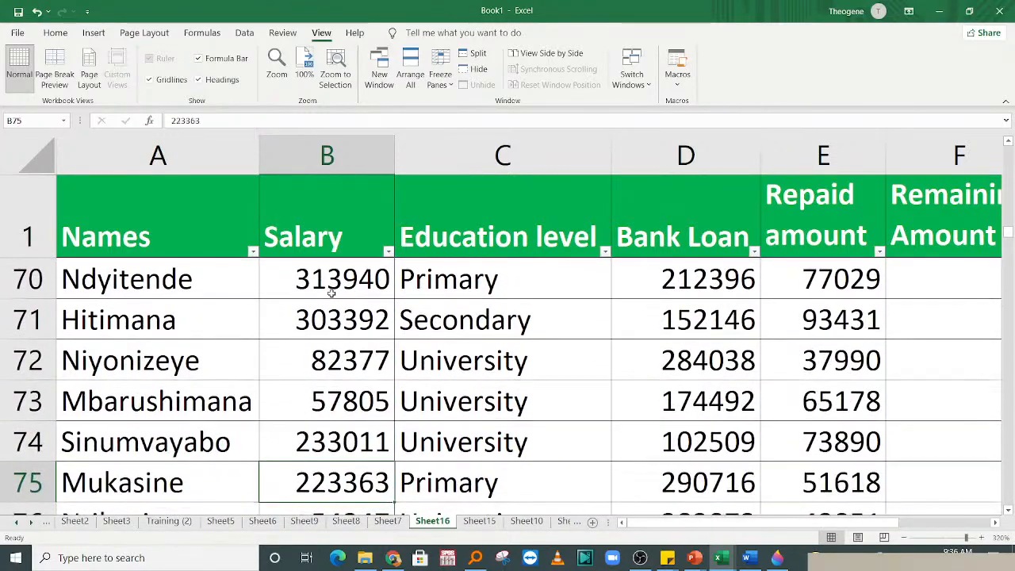
- Look across the record in row 72 and back to the Names column, matching its values to the frozen headers
key("Up")
key("Up")
key("Up")
key("Right")
key("Right")
key("Right")
key("Right")
key("Right")
key("Right")
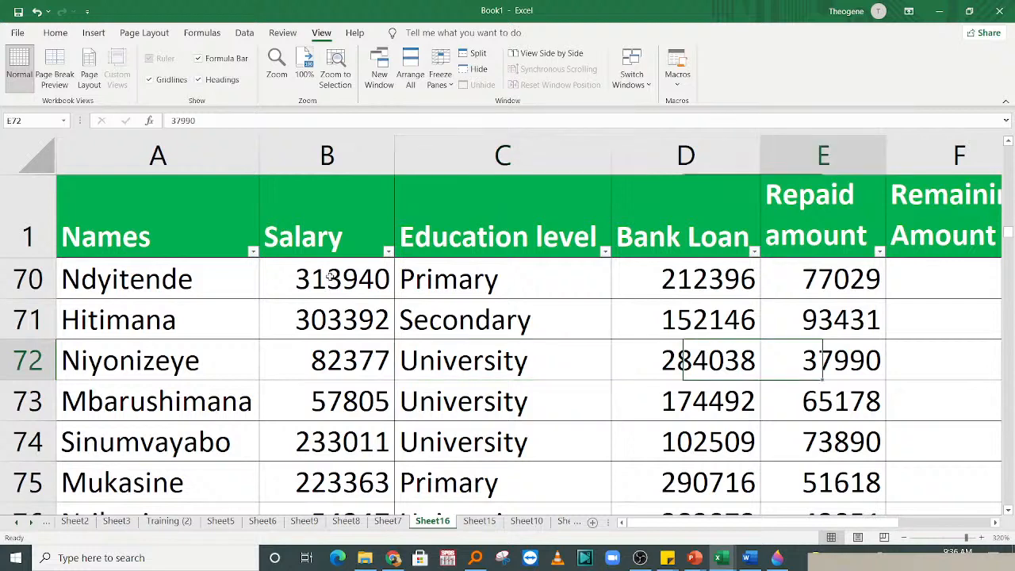
key("Left")
key("Left")
key("Left")
key("Left")
key("Left")
key("Left")
key("Left")
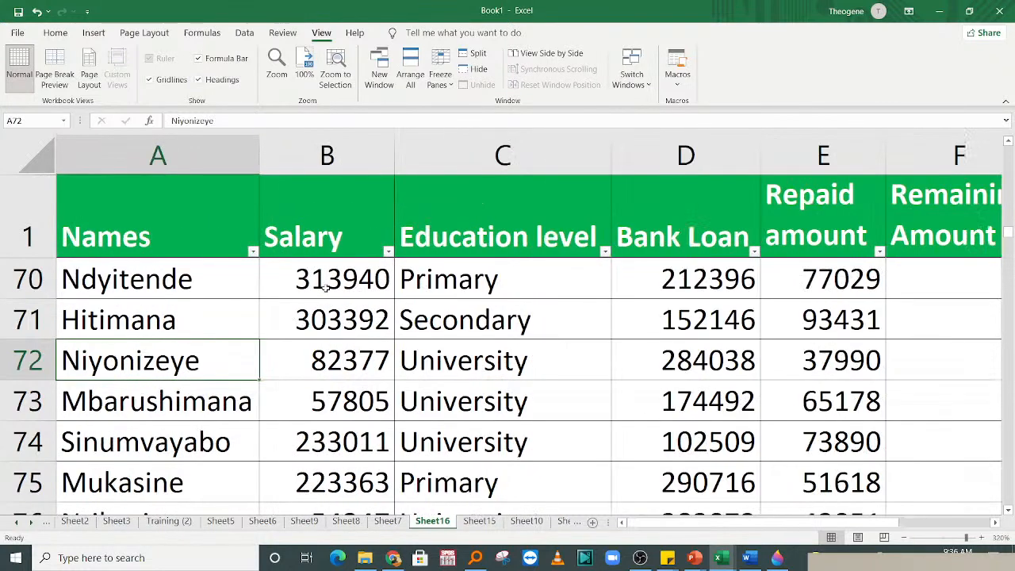
- Go back up the Names column from row 72 to A1, checking the frozen header row against the records
key("Up")
key("Up")
key("Up")
key("Up")
key("Up")
key("Up")
key("Up")
key("Up")
key("Up")
key("Up")
key("Up")
key("Up")
key("Up")
key("Up")
key("Up")
key("Up")
key("Up")
key("Up")
key("Up")
key("Up")
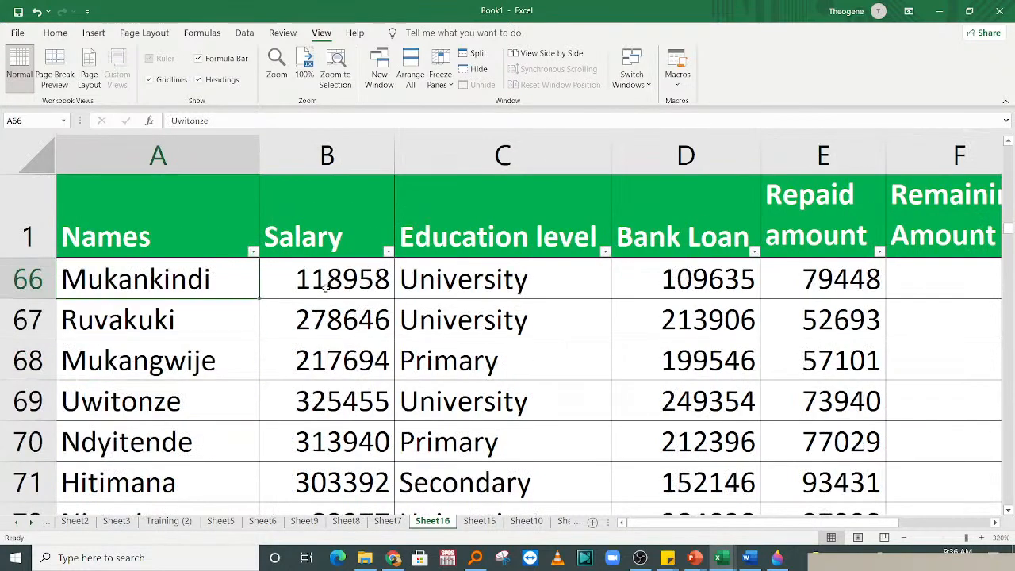
key("Up")
key("Up")
key("Up")
key("Up")
key("Up")
key("Up")
key("Up")
key("Up")
key("Up")
key("Up")
key("Up")
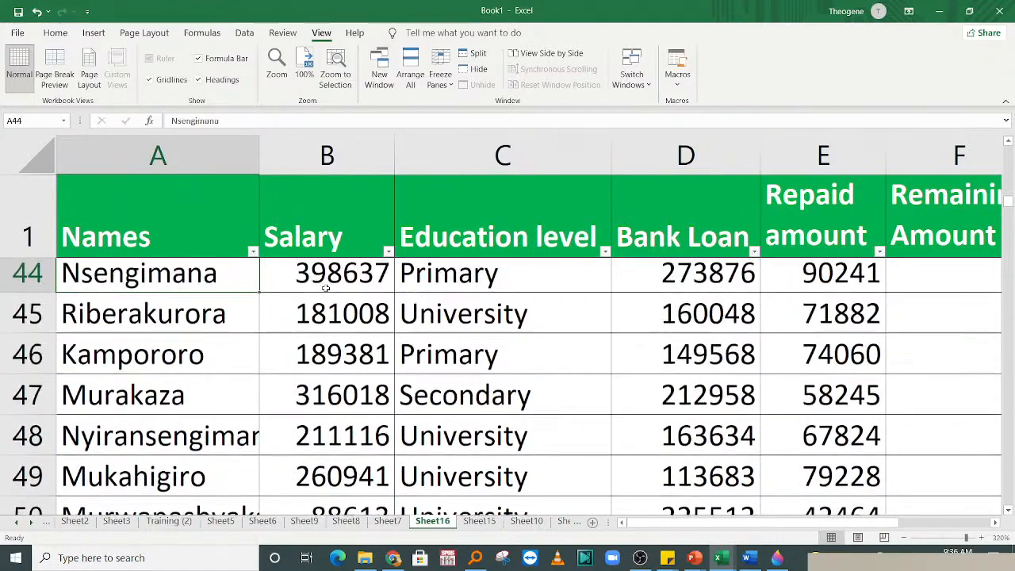
key("Up")
key("Up")
key("Up")
key("Up")
key("Up")
key("Up")
key("Up")
key("Up")
key("Up")
key("Up")
key("Up")
key("Up")
key("Up")
key("Up")
key("Up")
key("Up")
key("Up")
key("Up")
key("Up")
key("Up")
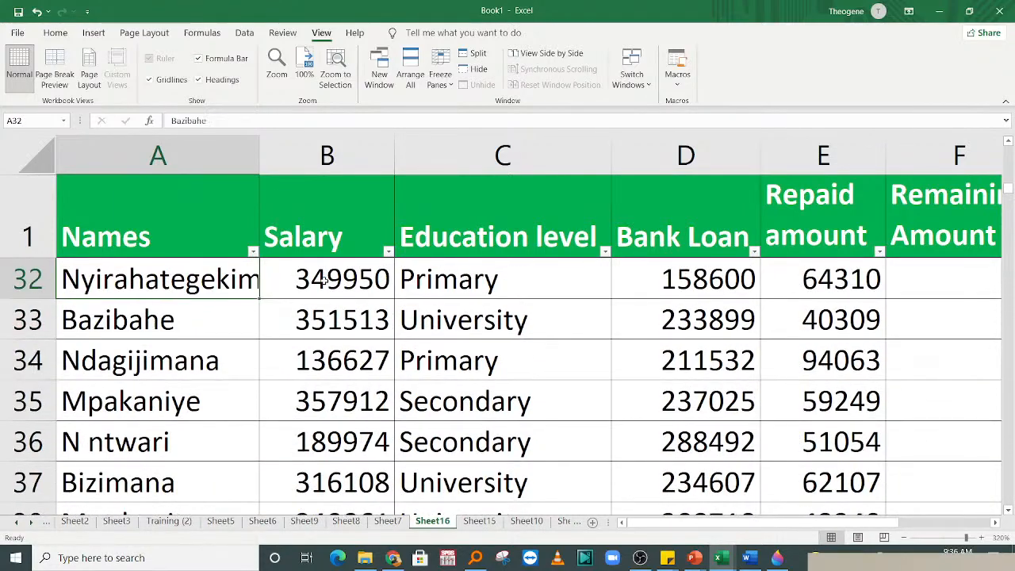
key("Up")
key("Up")
key("Up")
key("Up")
key("Up")
key("Up")
key("Up")
key("Up")
key("Up")
key("Up")
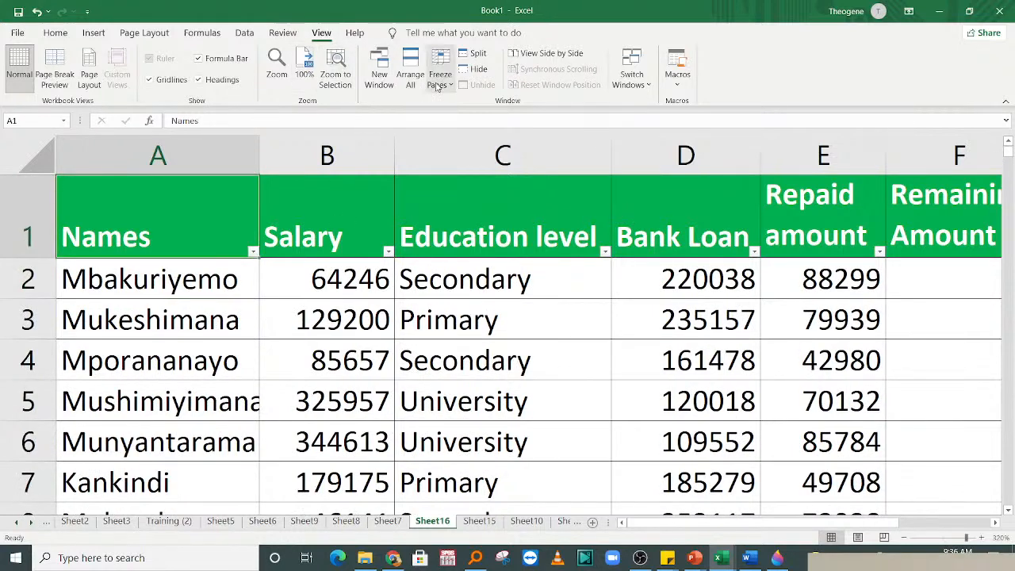
- Turn off the filter on the header row A1:G1 of the bank loan table
left_click(460, 292)
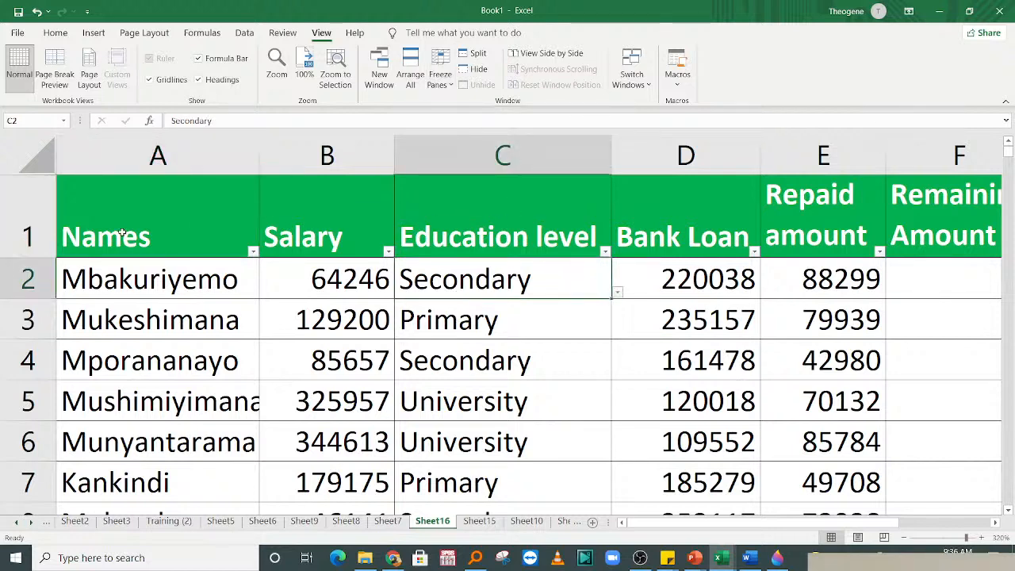
left_click_drag(121, 232, 803, 221)
left_click(55, 32)
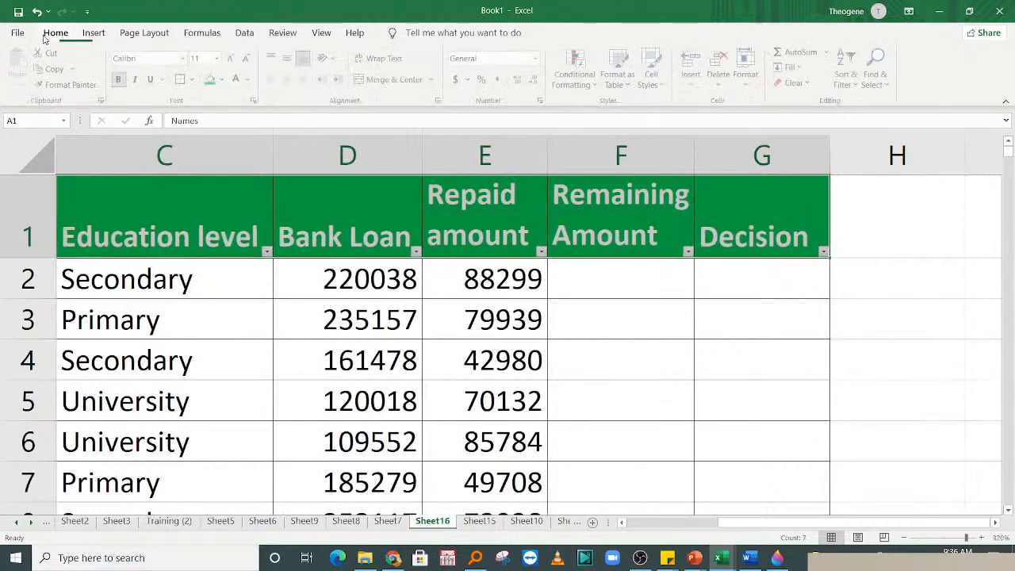
left_click(846, 73)
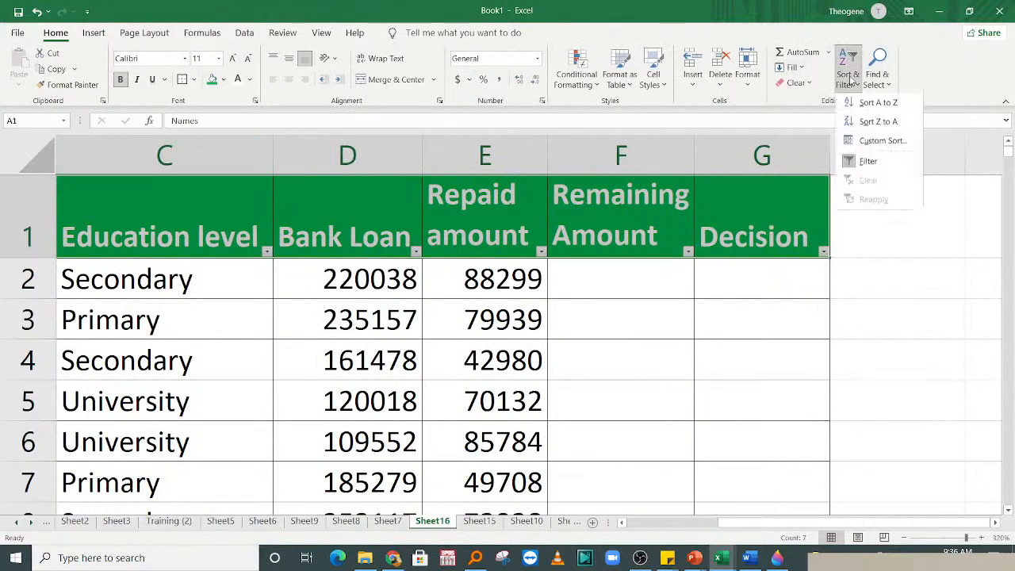
left_click(868, 159)
left_click(644, 313)
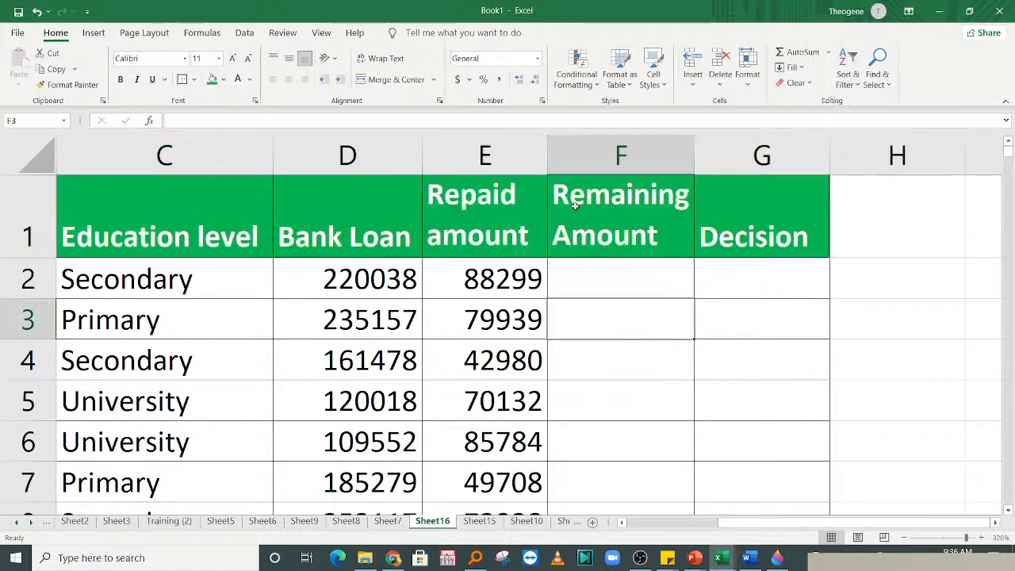
- Apply a filter to the header row A1:G1, from Names through Decision
left_click_drag(2, 200, 3, 200)
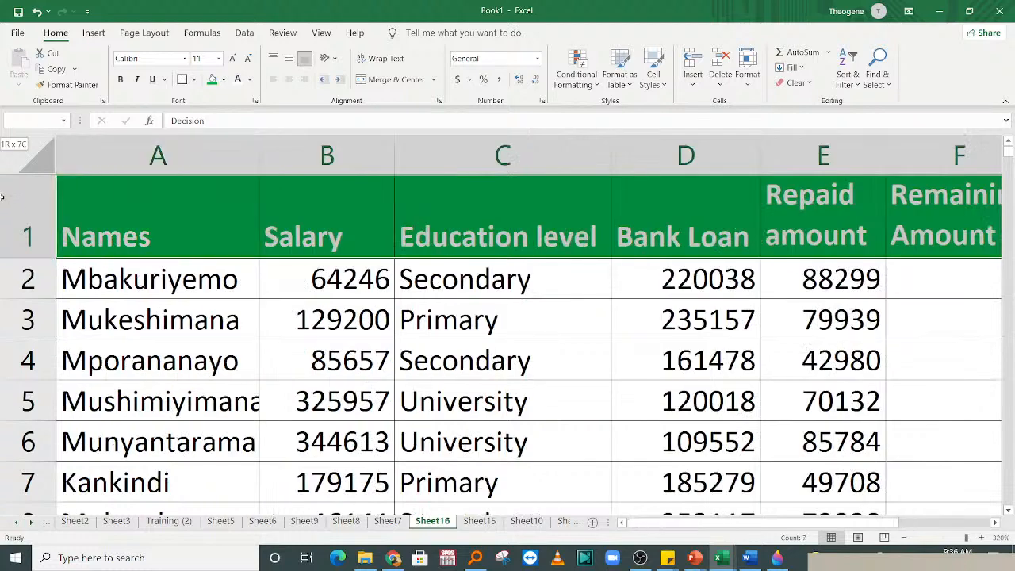
left_click(459, 229)
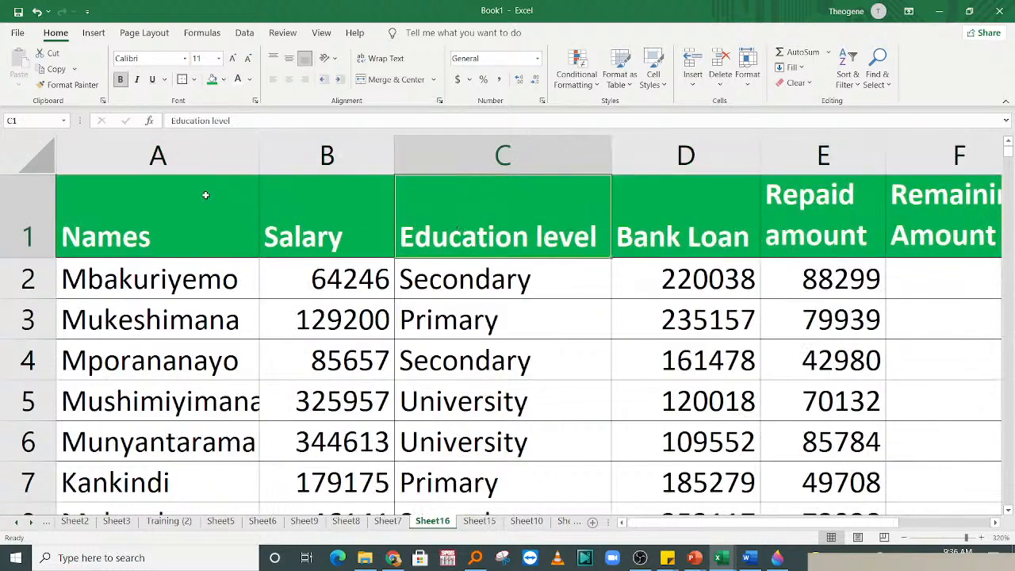
left_click(151, 209)
left_click_drag(151, 209, 797, 199)
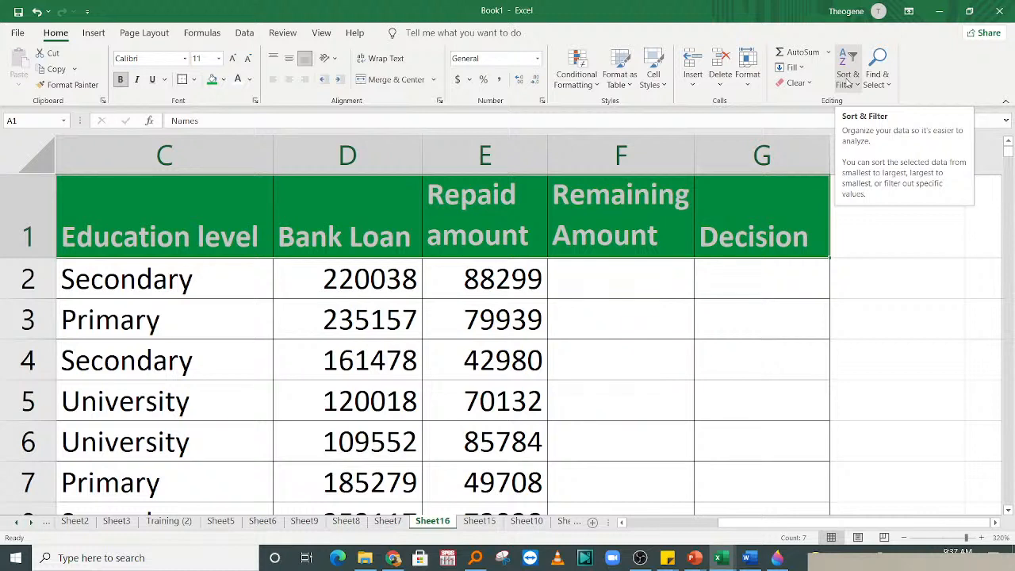
left_click(855, 88)
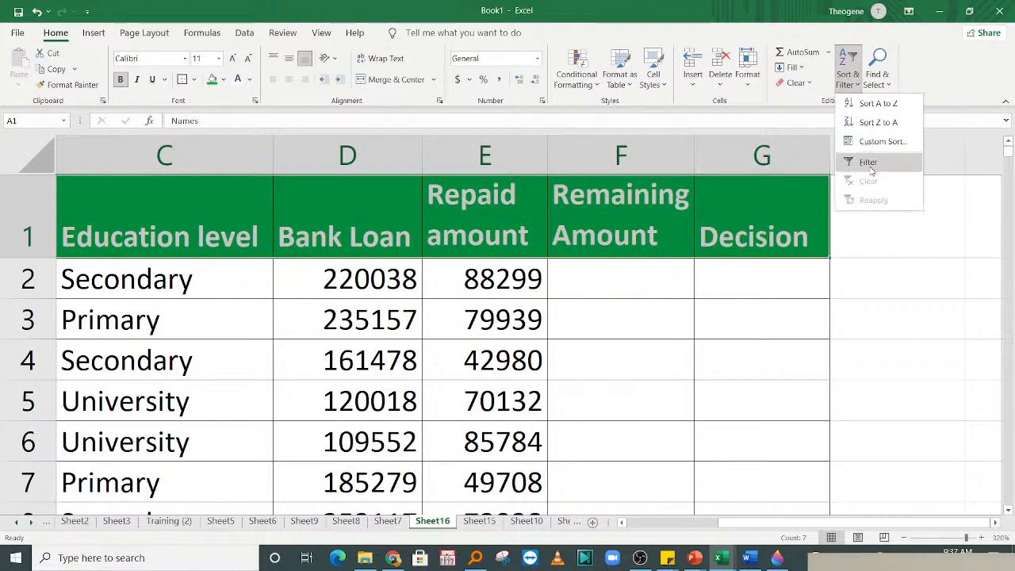
left_click(868, 163)
left_click(456, 230)
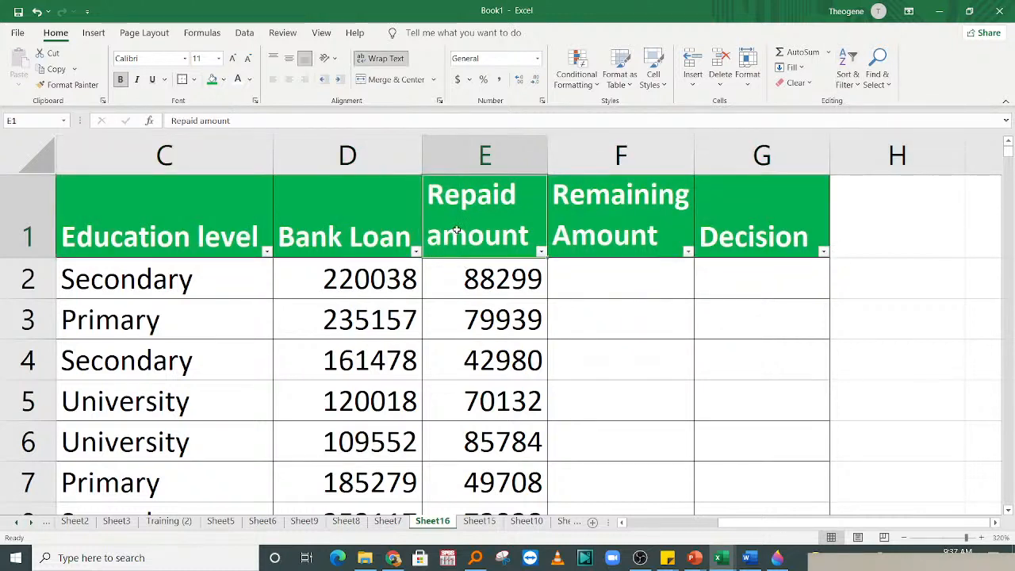
- Examine the filter options of the Names, Salary and Education level columns, keeping all values selected
key("Left")
key("Left")
key("Left")
key("Left")
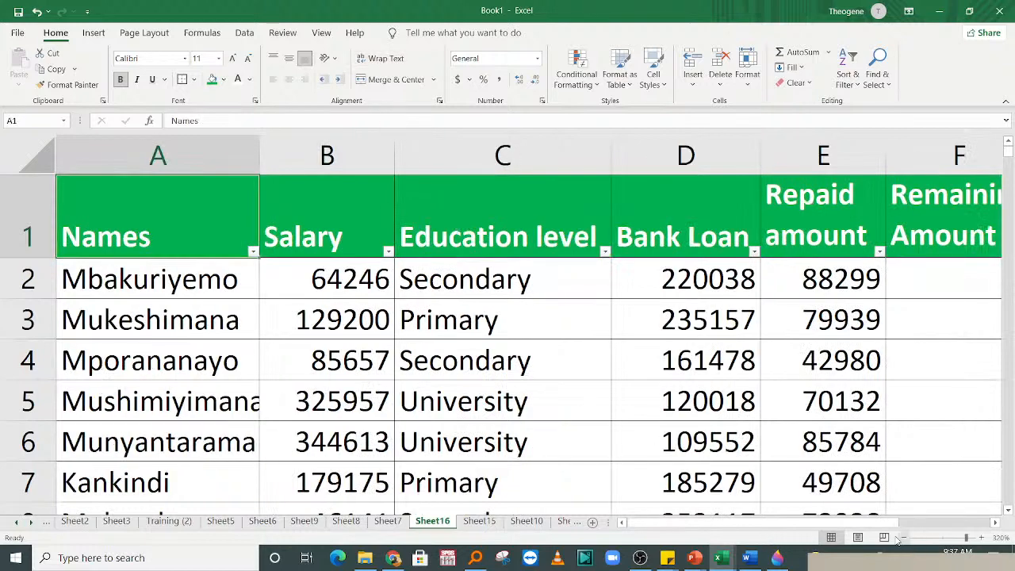
left_click(981, 539)
left_click(981, 539)
left_click(981, 539)
left_click(980, 539)
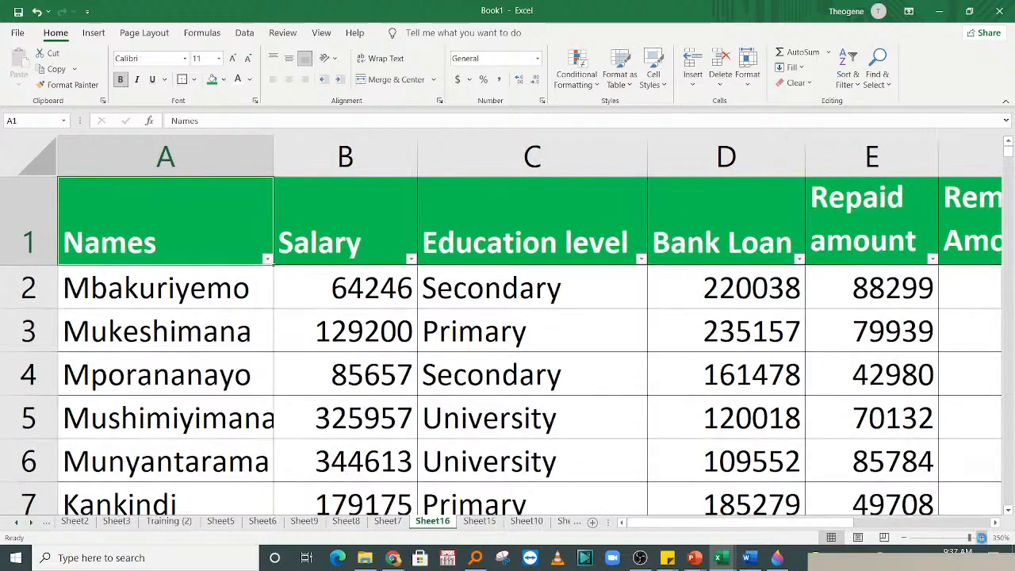
left_click(980, 540)
left_click(980, 539)
left_click(981, 539)
left_click(981, 539)
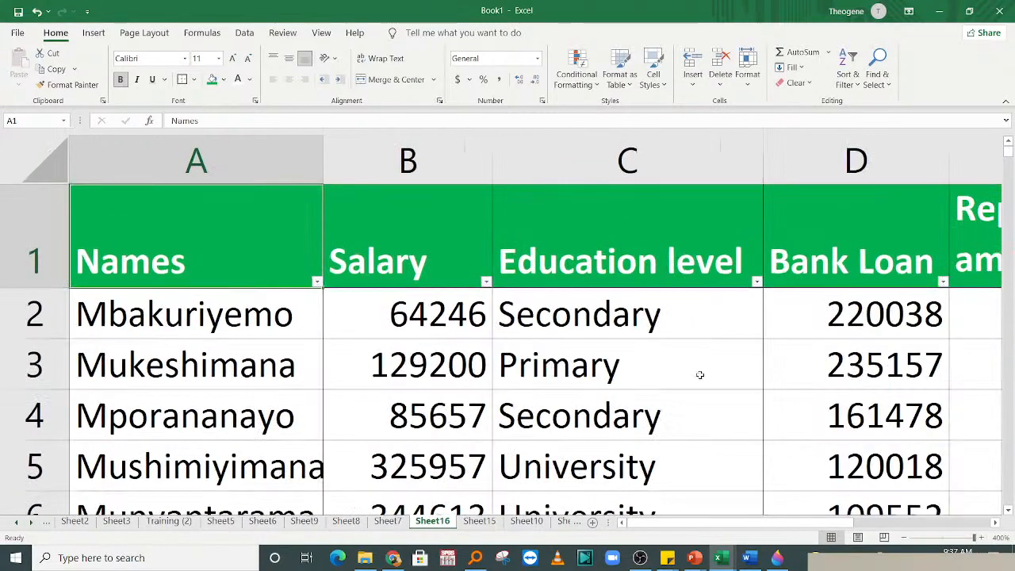
left_click(361, 277)
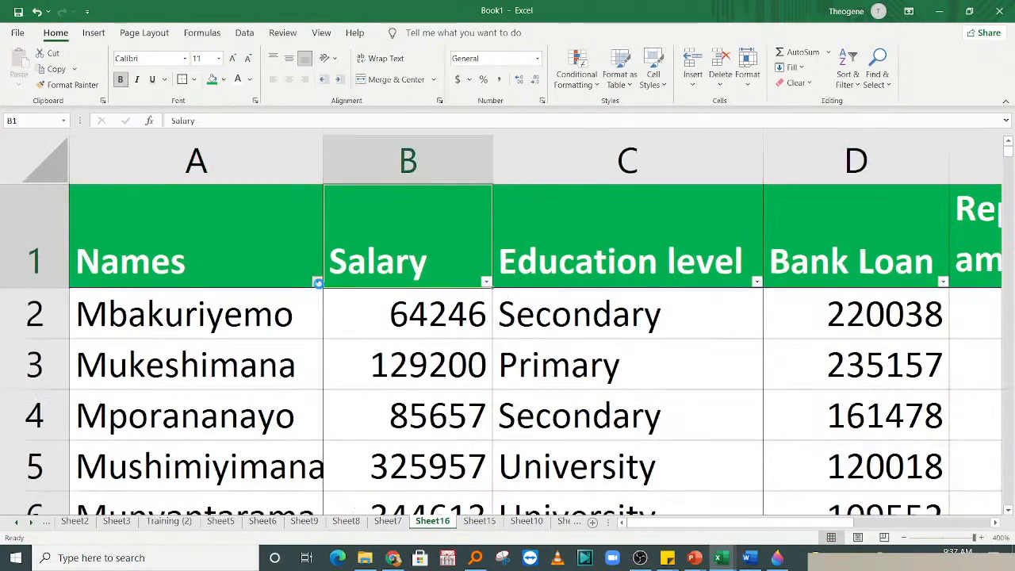
left_click(316, 282)
left_click(231, 525)
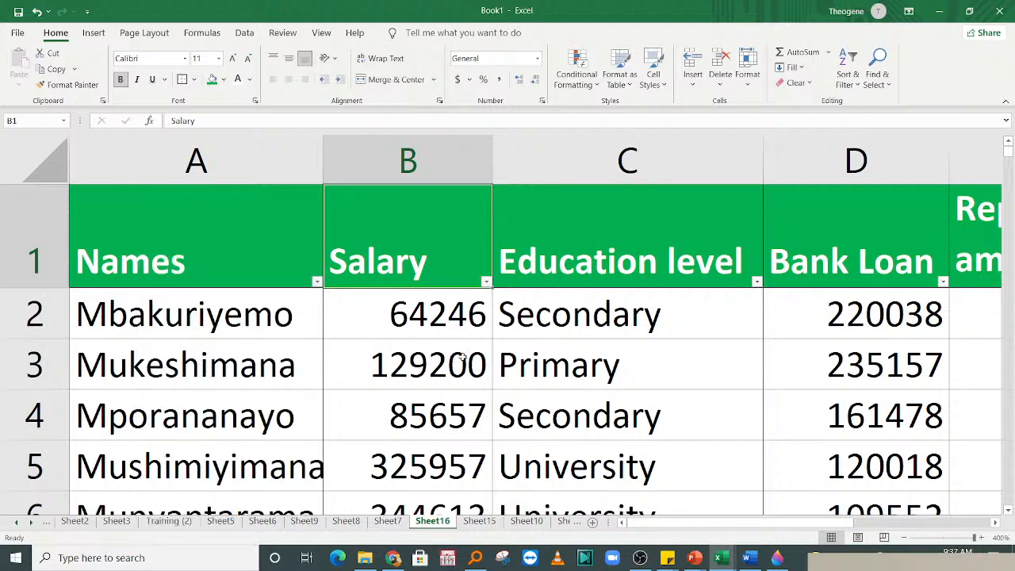
left_click(487, 282)
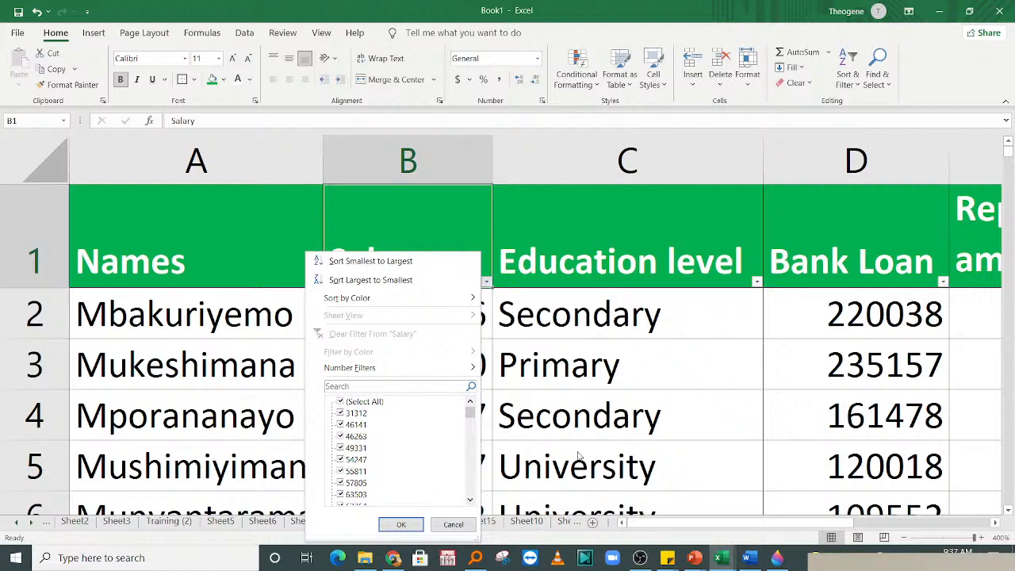
left_click(401, 524)
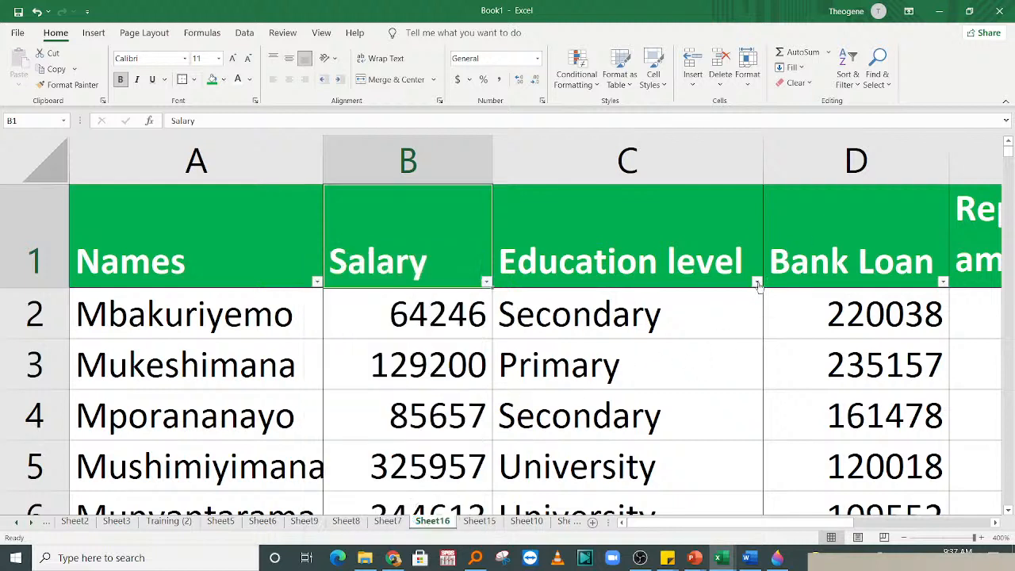
left_click(756, 281)
left_click(671, 524)
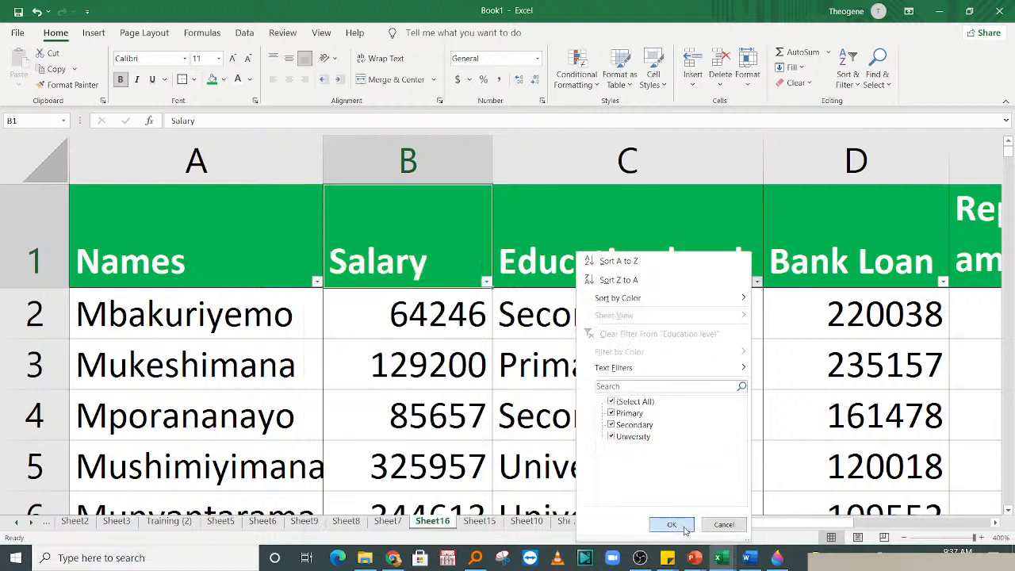
left_click(833, 312)
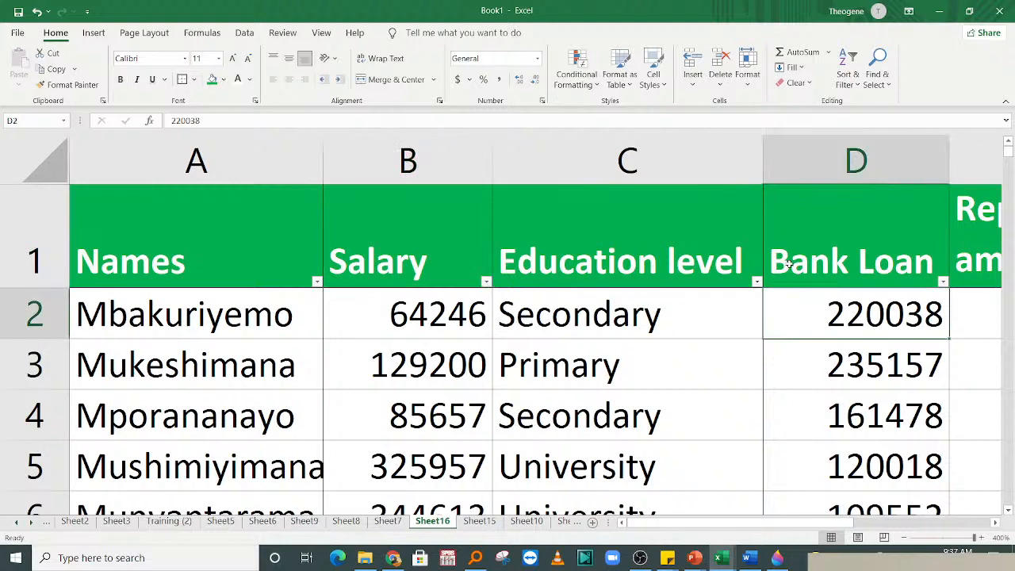
- Switch to Chrome and look through the Names column of the Attendance List spreadsheet, checking how its frozen header row behaves
left_click(394, 558)
left_click(410, 435)
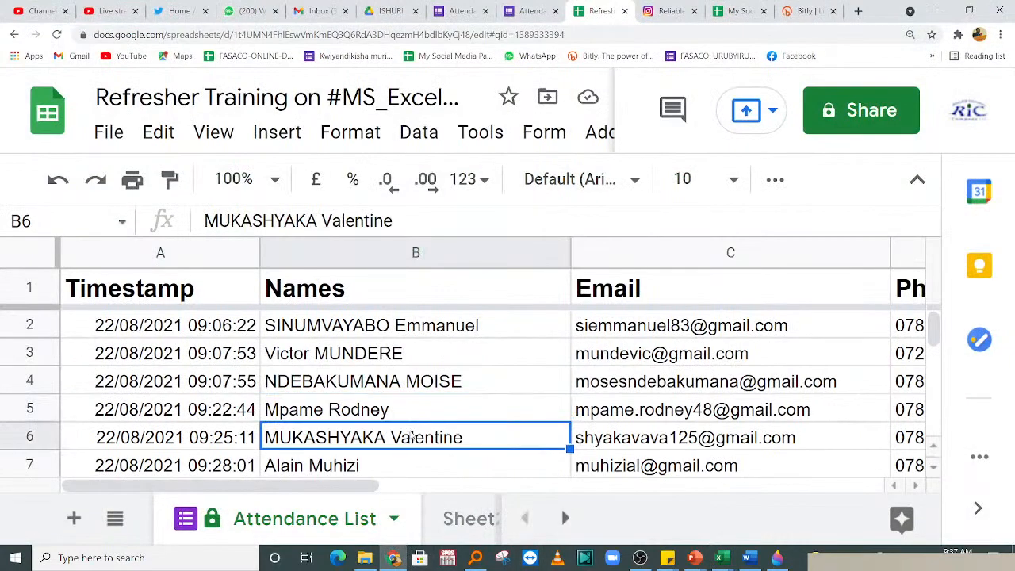
key("Down")
key("Down")
key("Down")
key("Up")
key("Up")
key("Up")
key("Up")
key("Up")
key("Up")
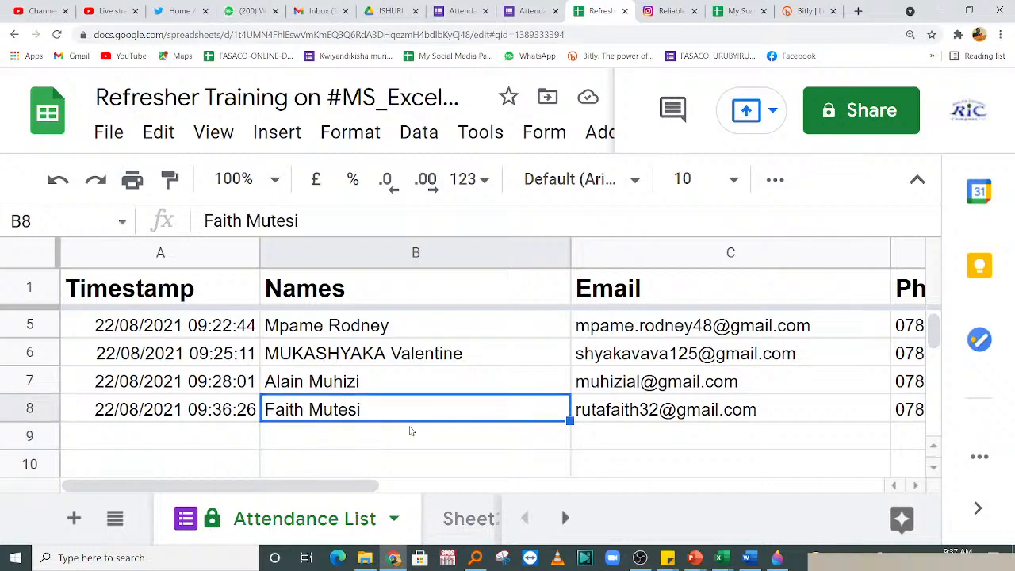
key("Up")
key("Up")
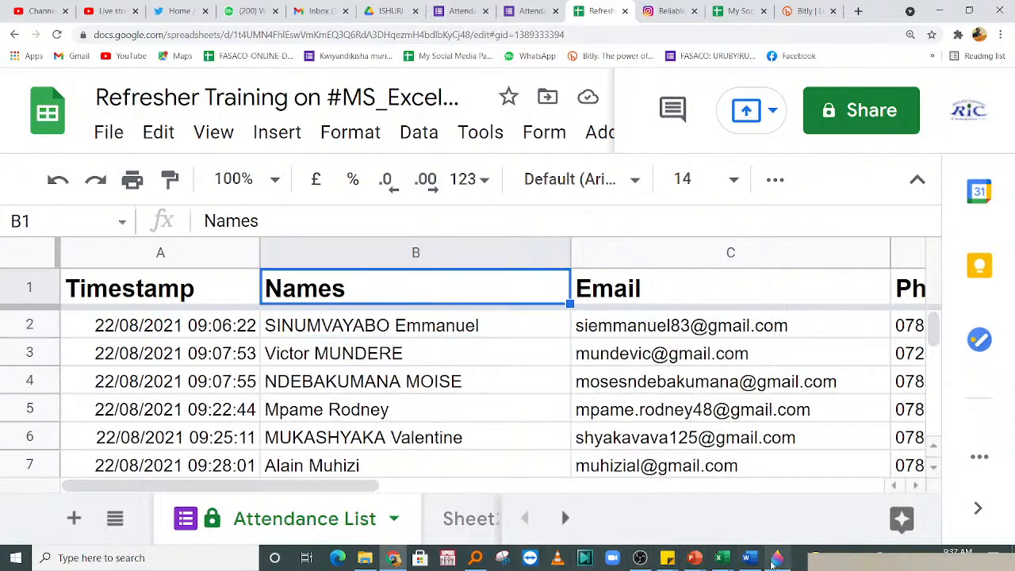
- Go through the attendance records again from row 4 to row 10 and back to the Names header, and return to Excel
left_click(409, 371)
key("Down")
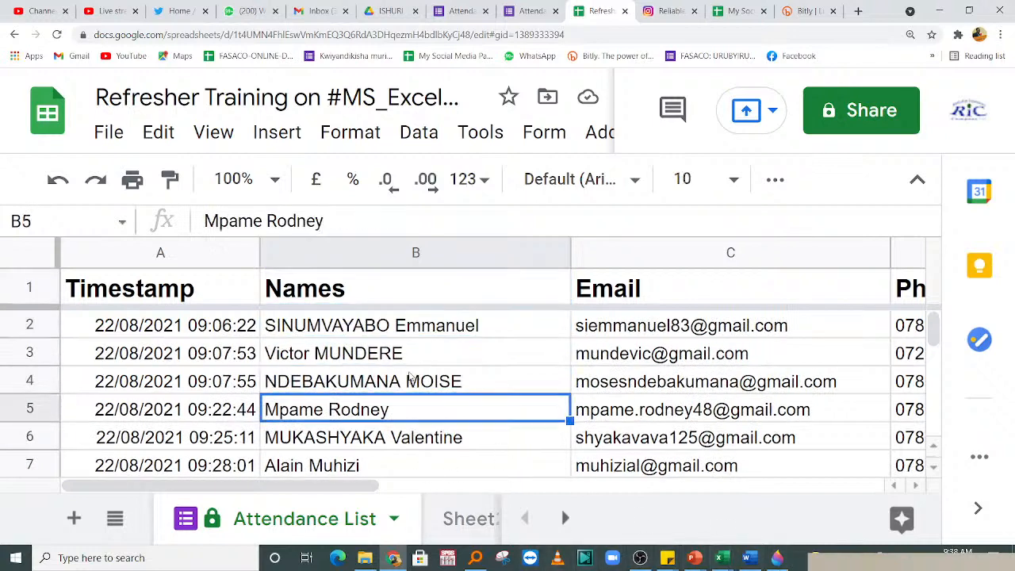
key("Down")
key("Down")
key("Down")
key("Down")
key("Down")
key("Down")
key("Up")
key("Up")
key("Up")
key("Up")
key("Up")
key("Up")
key("Up")
key("Up")
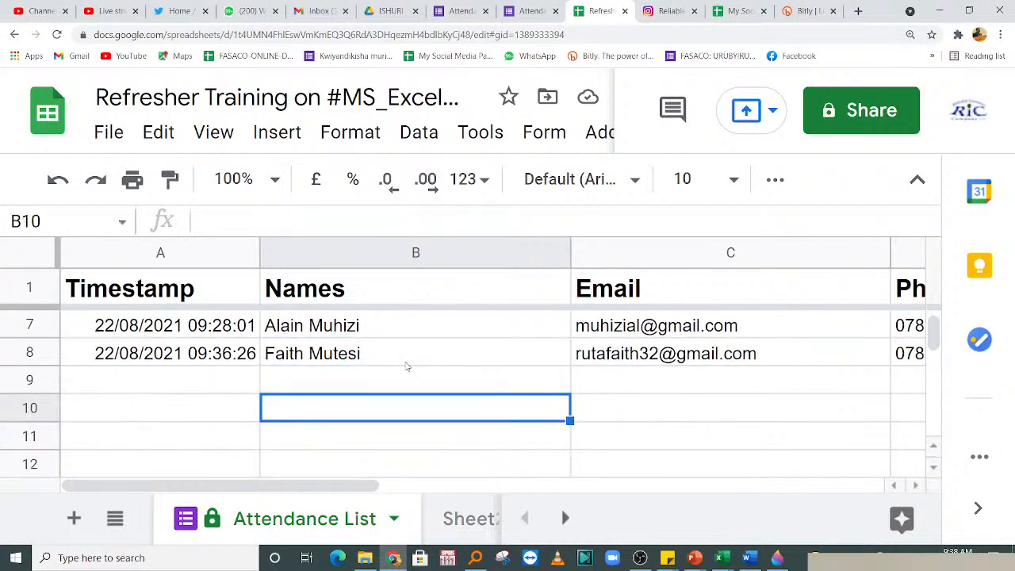
key("Up")
key("Up")
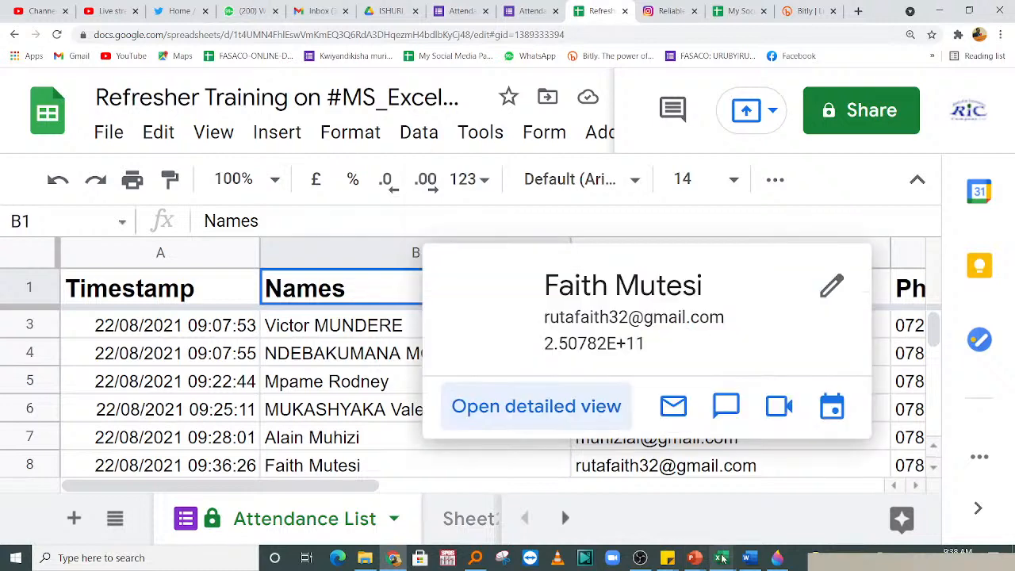
mouse_move(720, 557)
left_click(650, 500)
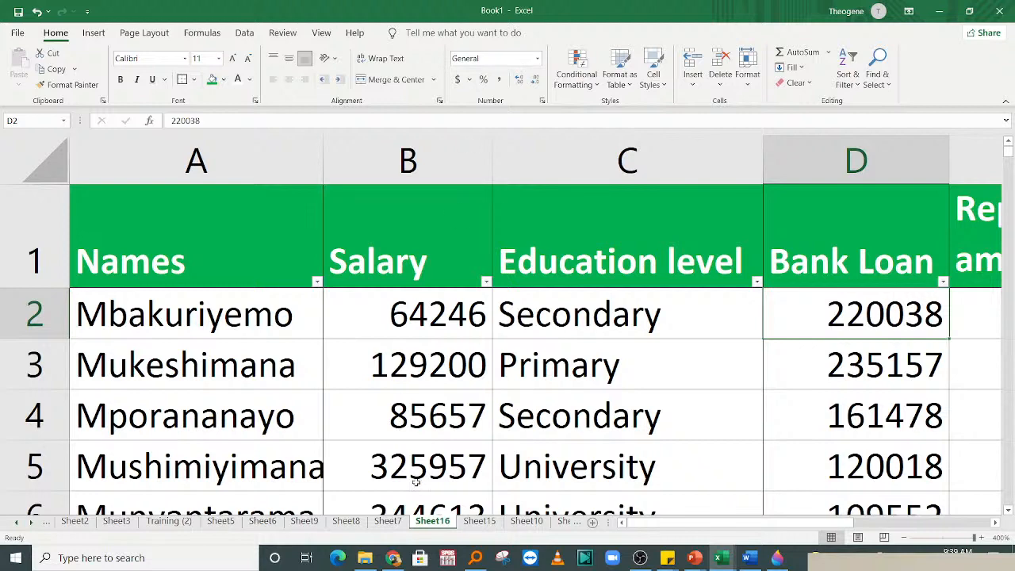
- Switch to Chrome, bring up the Bitly links page and search the links for "excel"
left_click(394, 558)
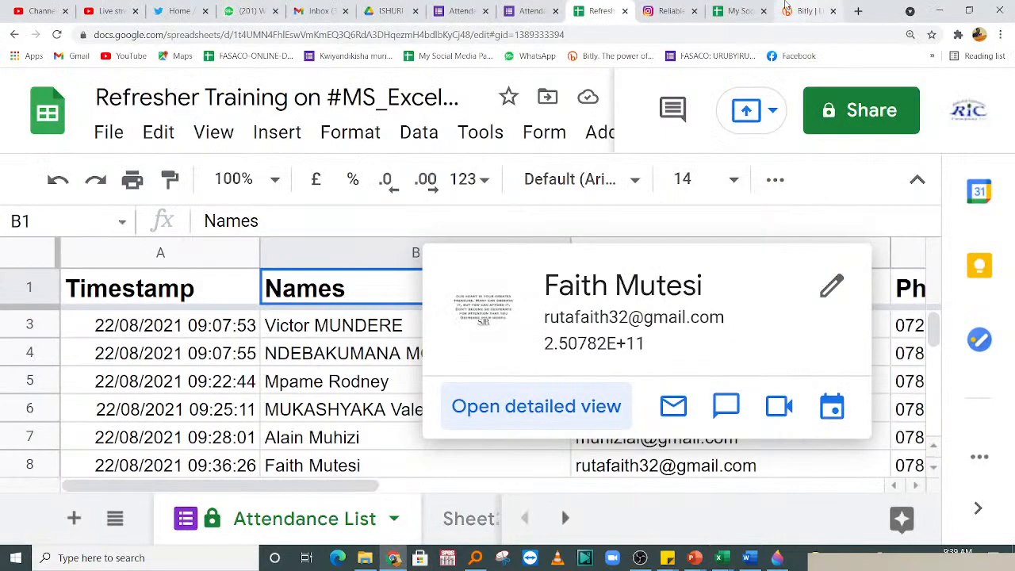
left_click(750, 12)
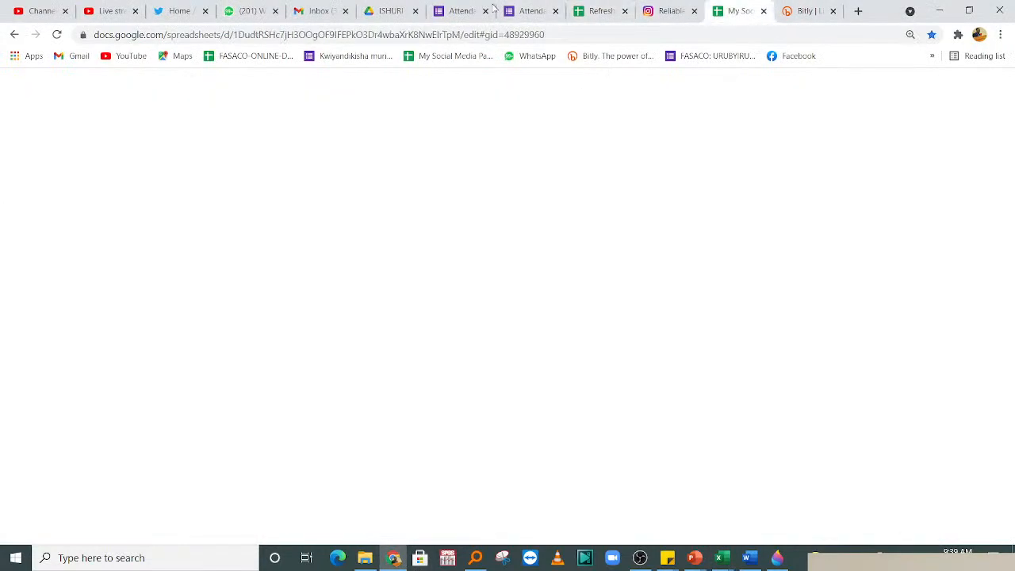
left_click(462, 10)
left_click(602, 11)
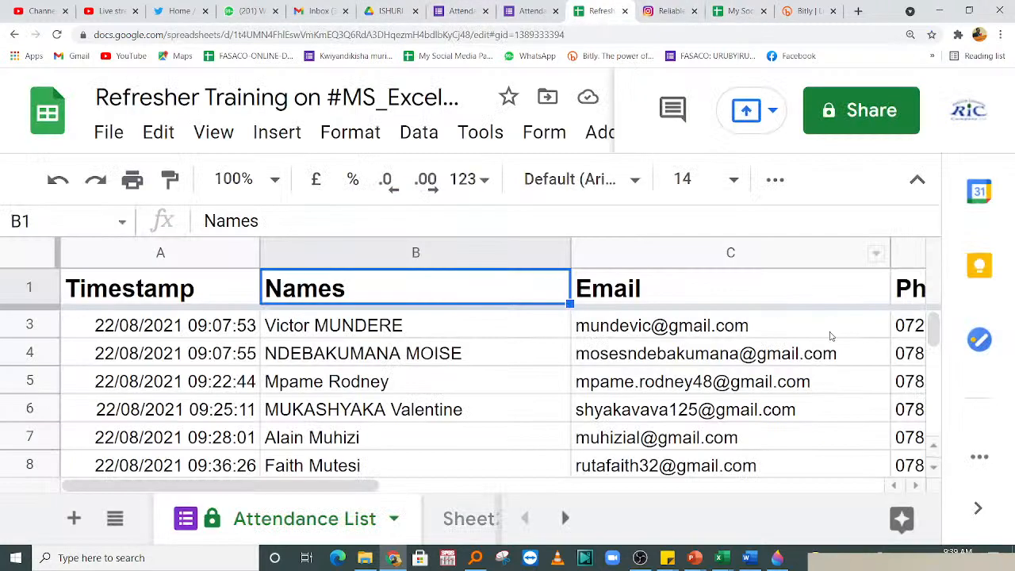
left_click(805, 11)
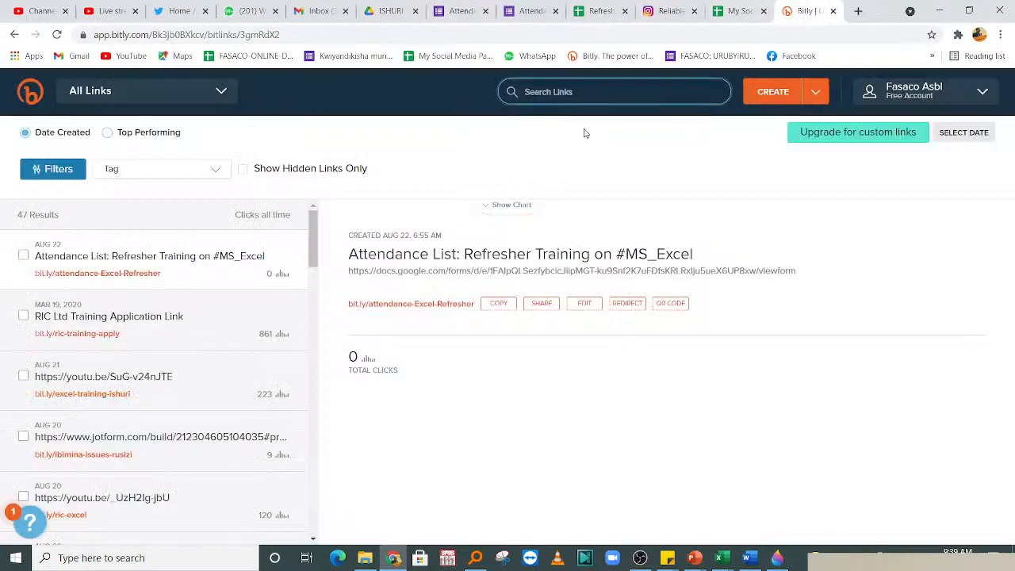
left_click_drag(313, 261, 325, 404)
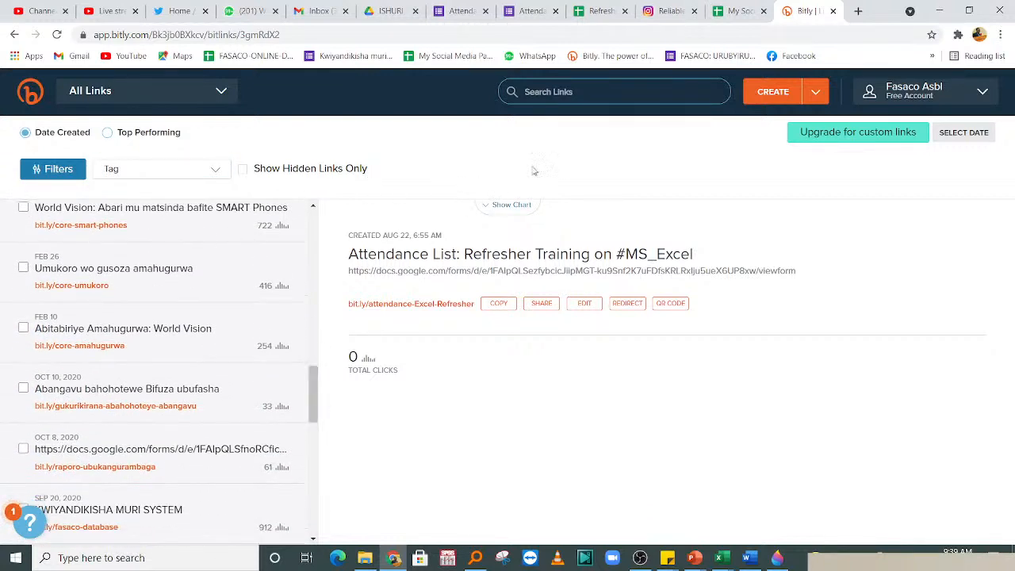
left_click(565, 88)
type("excel")
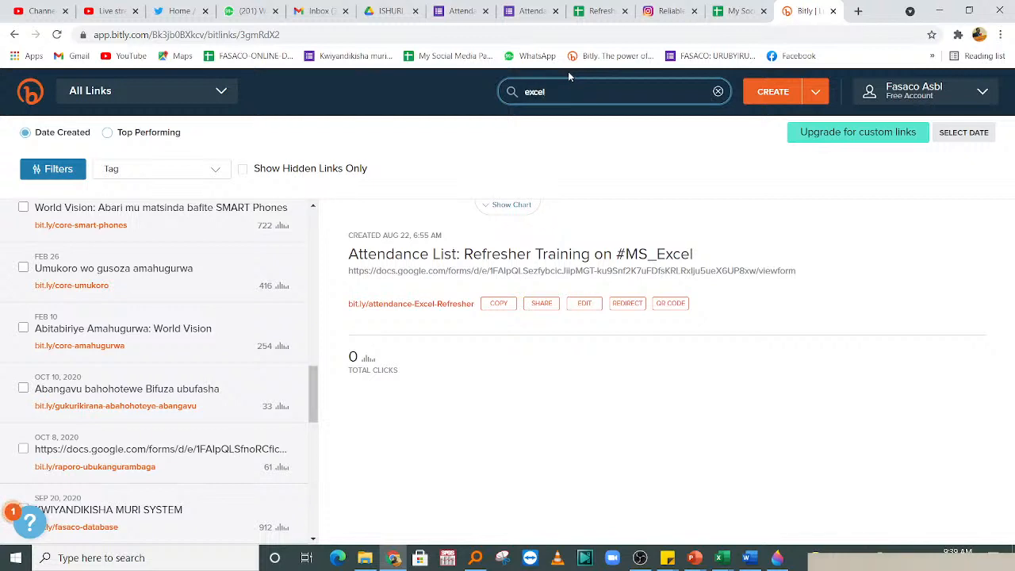
key("Return")
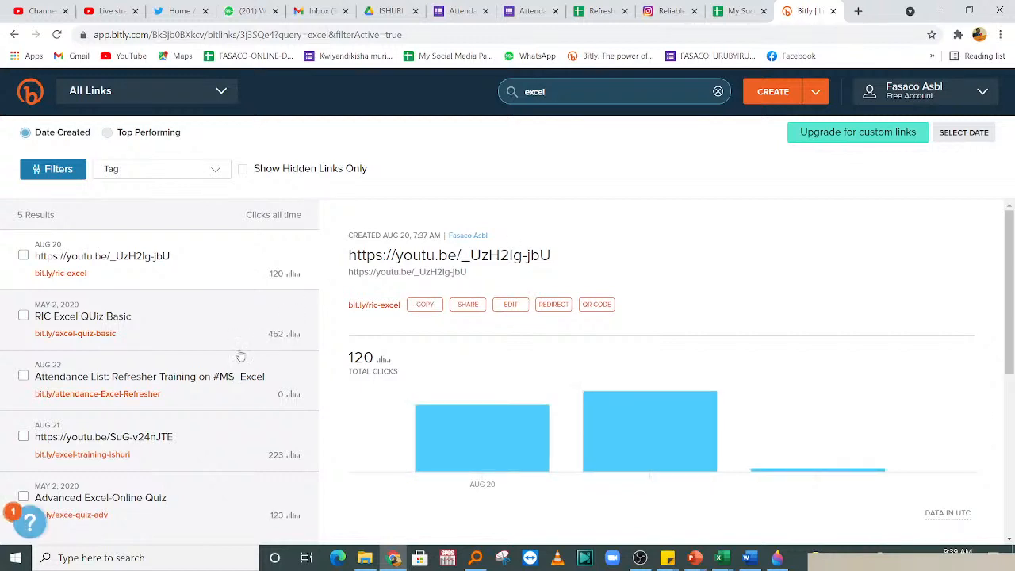
- Open the "RIC Excel QUiz Basic" link's details in Bitly and copy its short link
right_click(73, 339)
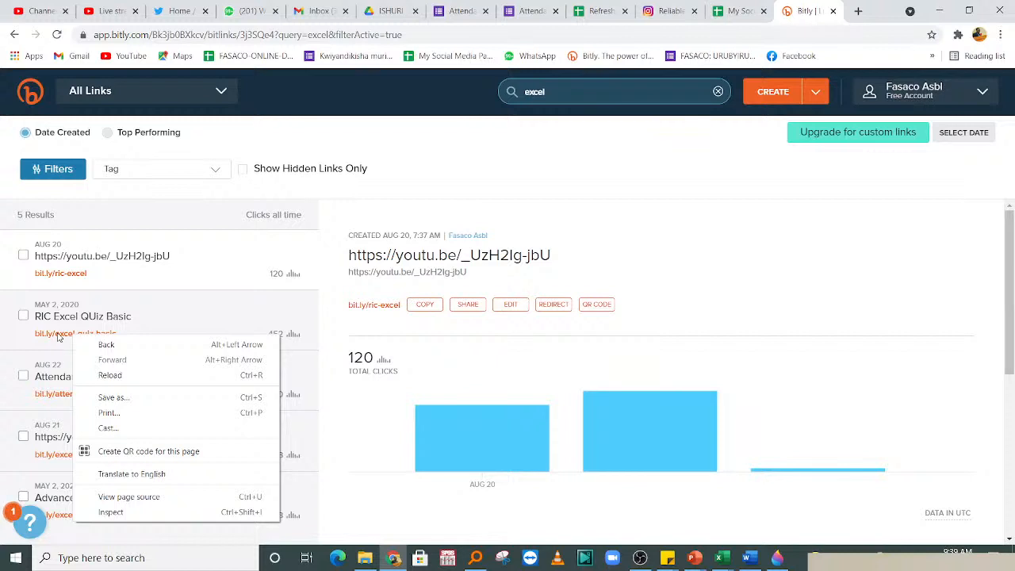
left_click(52, 336)
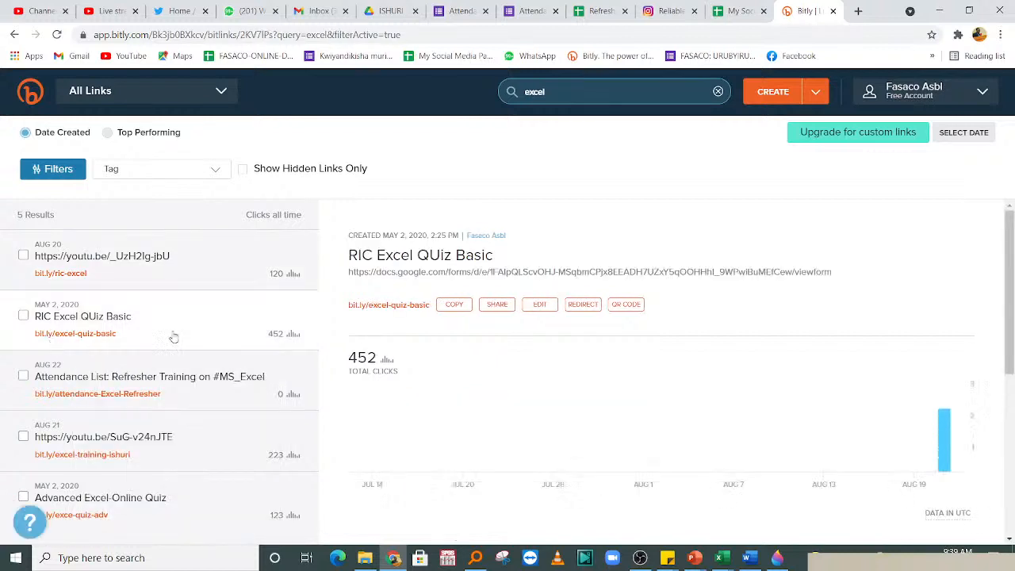
left_click(453, 304)
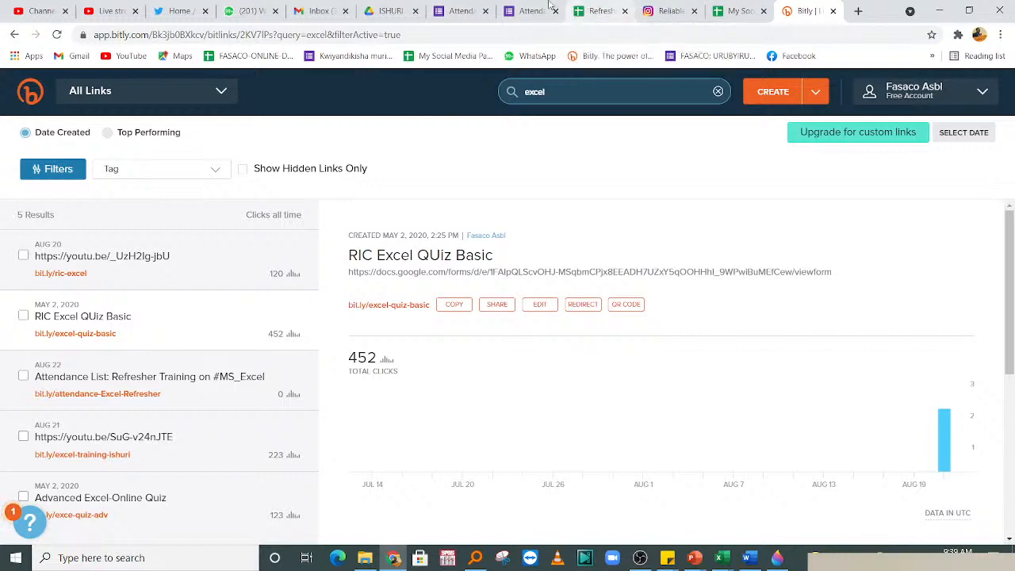
- Post the copied basic quiz link in the YouTube Studio live chat, preceded by "Online QUIz: Basic Excel"
left_click(111, 11)
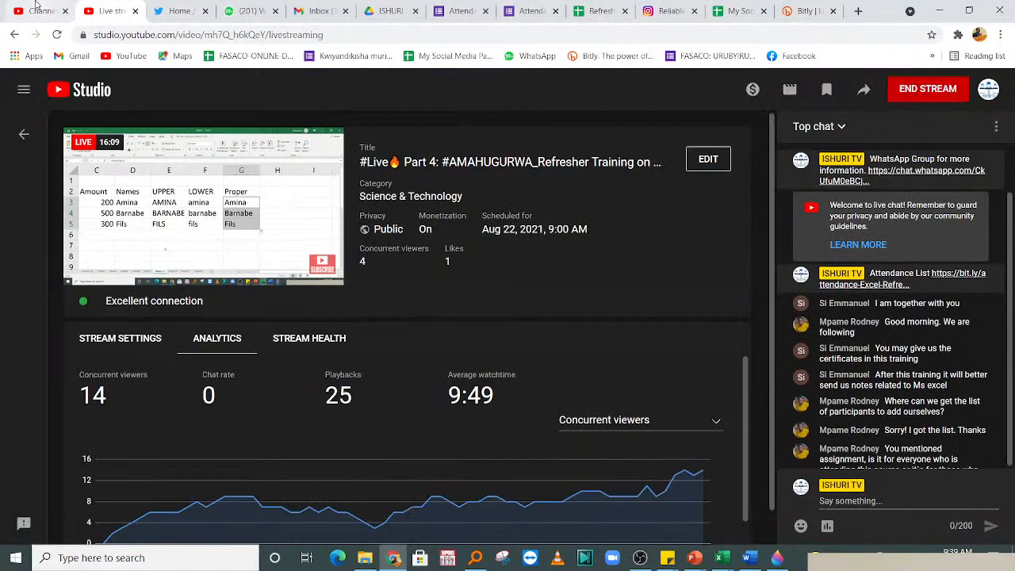
left_click(35, 8)
left_click(111, 10)
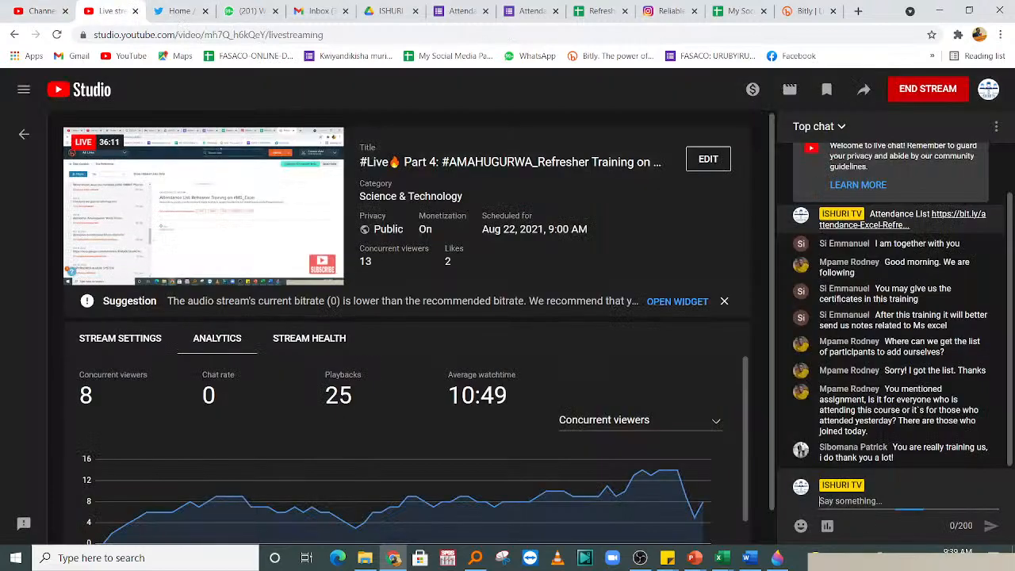
key("ctrl+v")
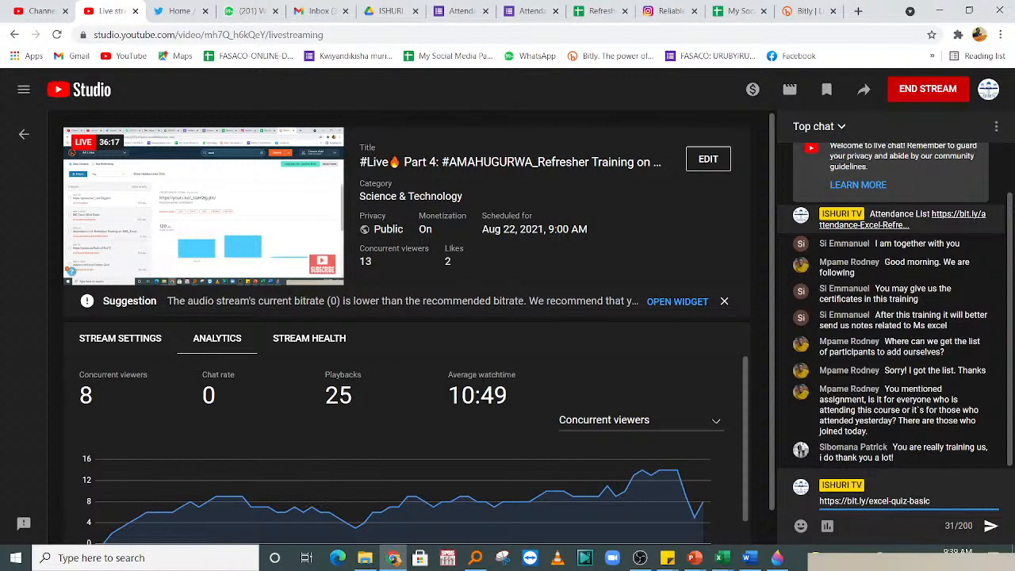
type("Online Q")
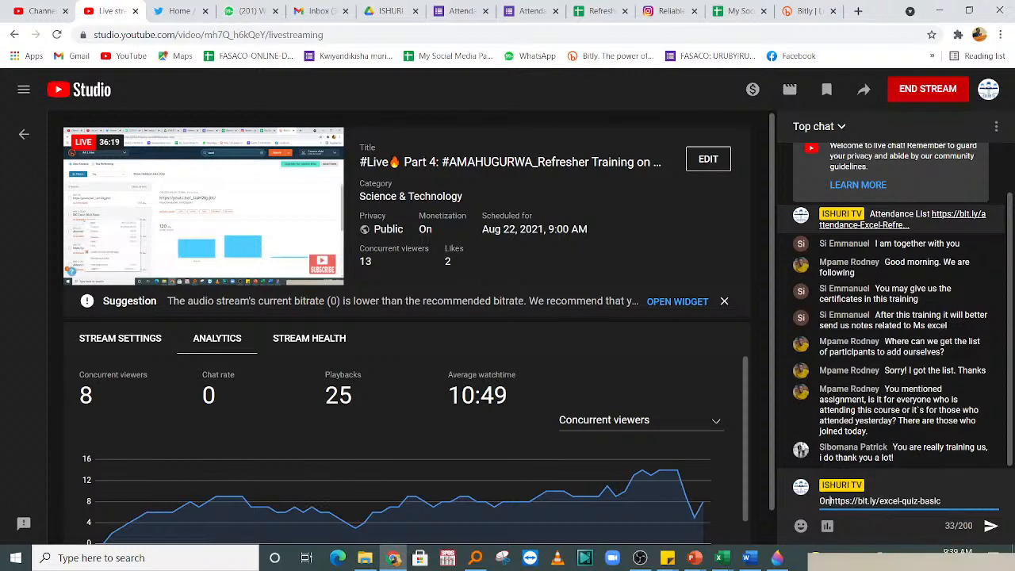
type("UIZ")
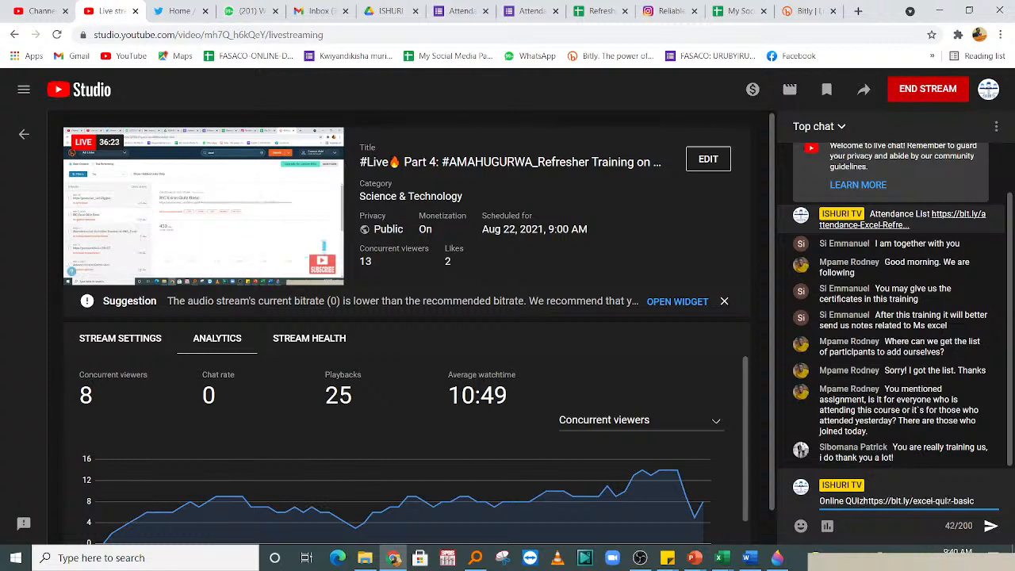
type(": Basic Exc")
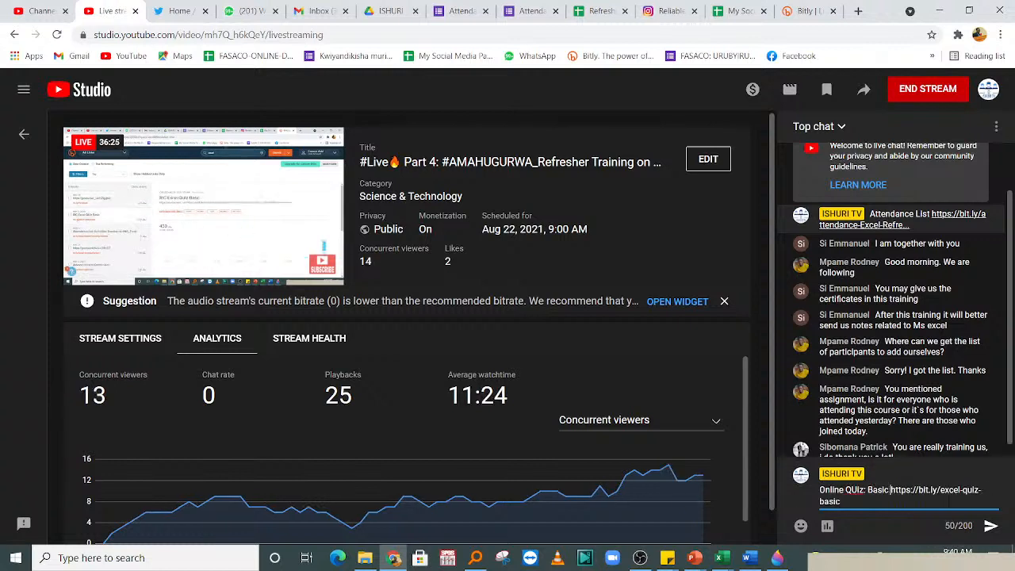
type("el")
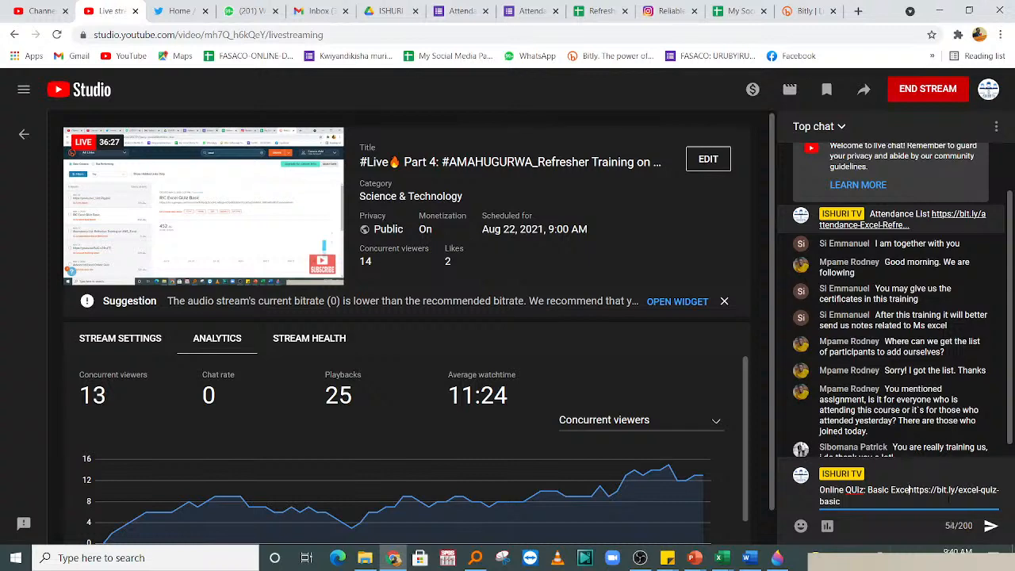
key("Return")
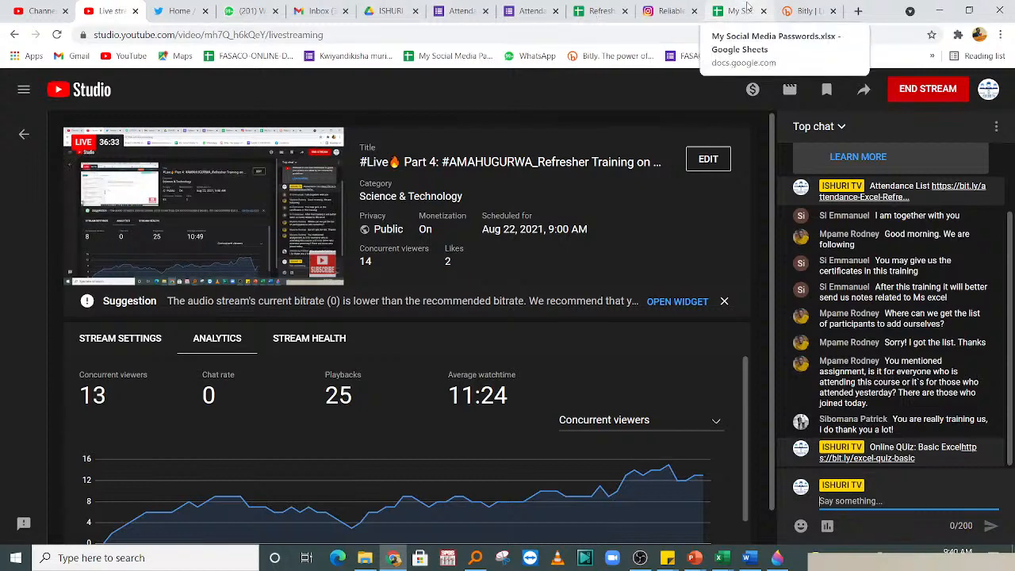
- Return to Bitly, open the "Advanced Excel-Online Quiz" link's details and copy its short link
left_click(805, 10)
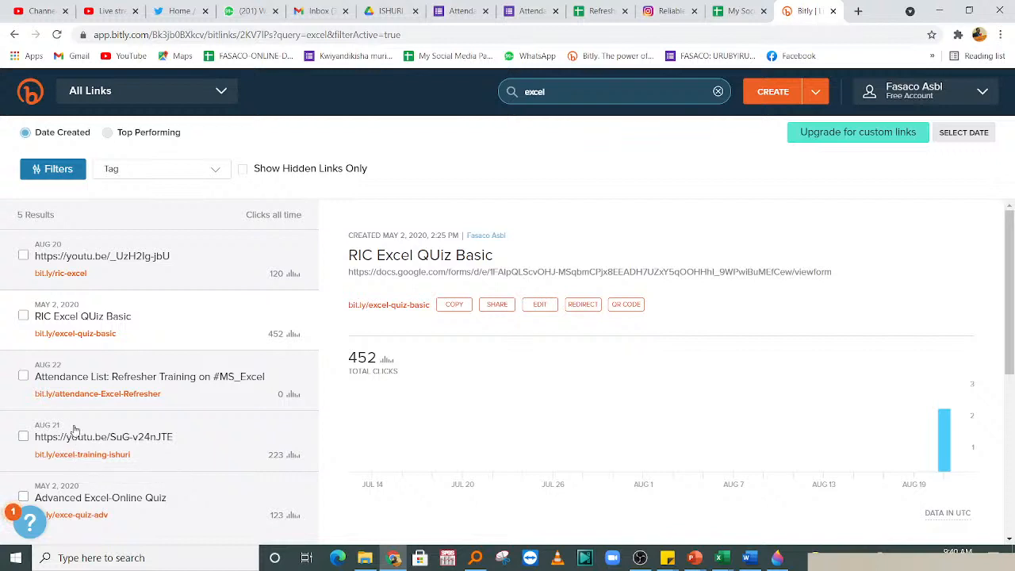
right_click(72, 511)
left_click(57, 500)
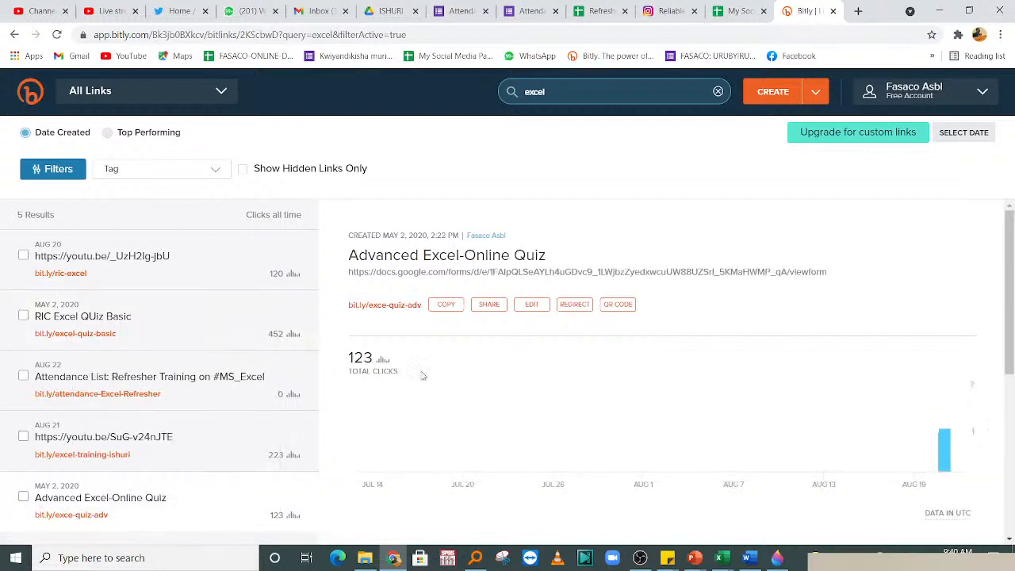
left_click(450, 310)
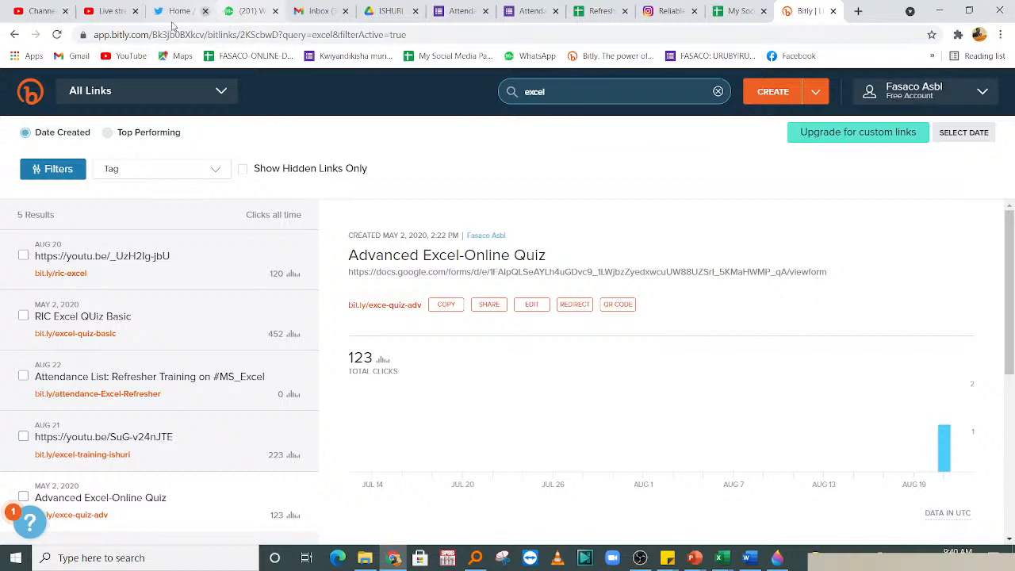
- Post "Advanced Excel Quiz:" followed by the copied advanced quiz link in the YouTube Studio live chat
left_click(104, 8)
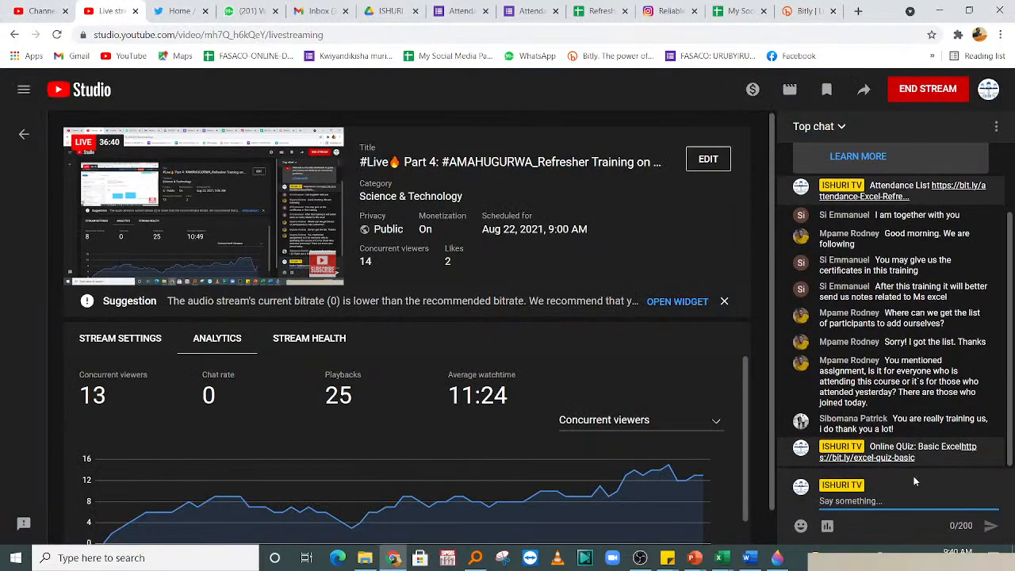
type("Advan")
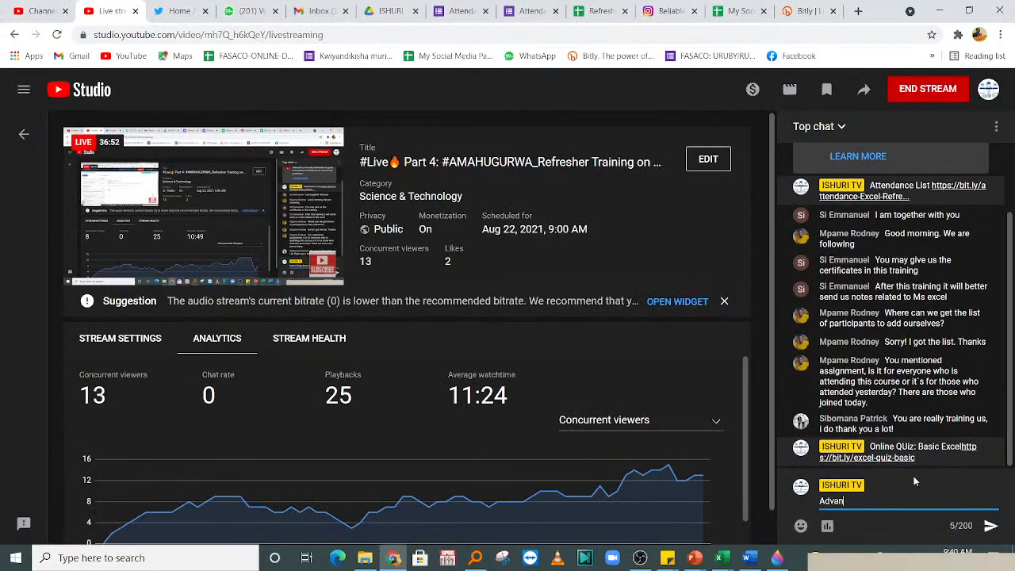
type("ced Exc")
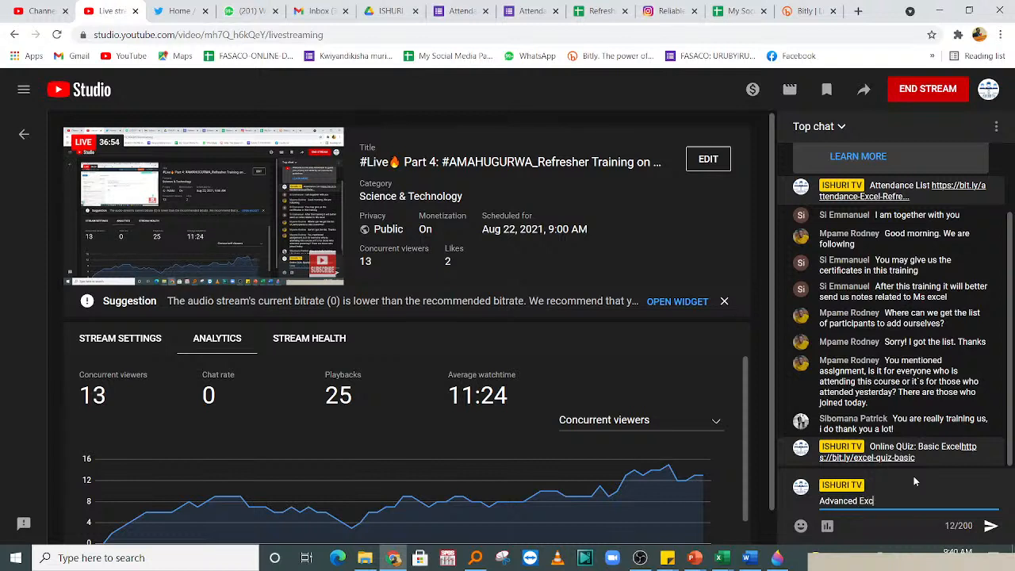
type("el Quiz:")
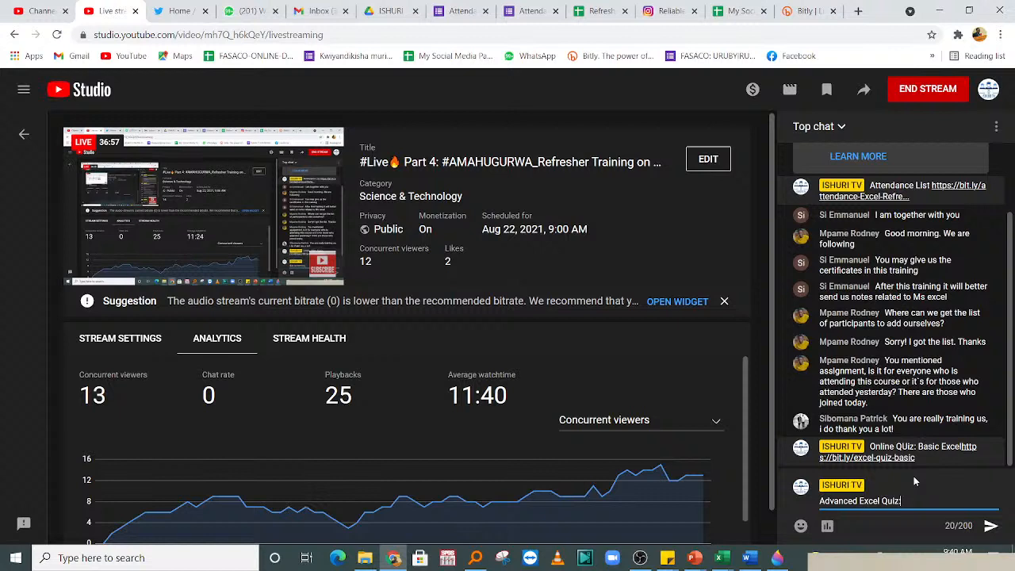
key("ctrl+v")
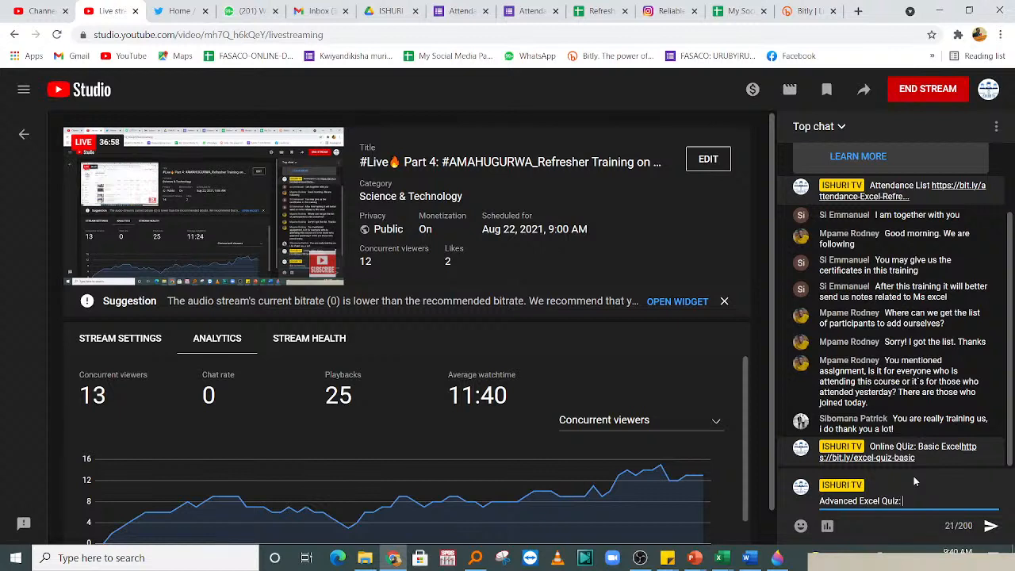
key("Return")
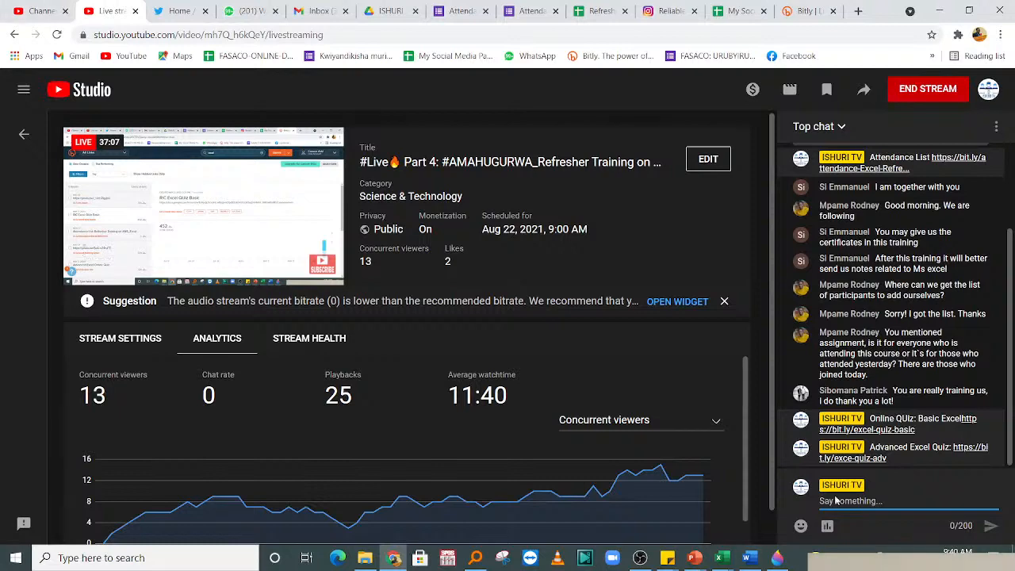
- Switch to Book1 in Excel and go down and up the Names column to examine the frozen header row and its headings
mouse_move(722, 561)
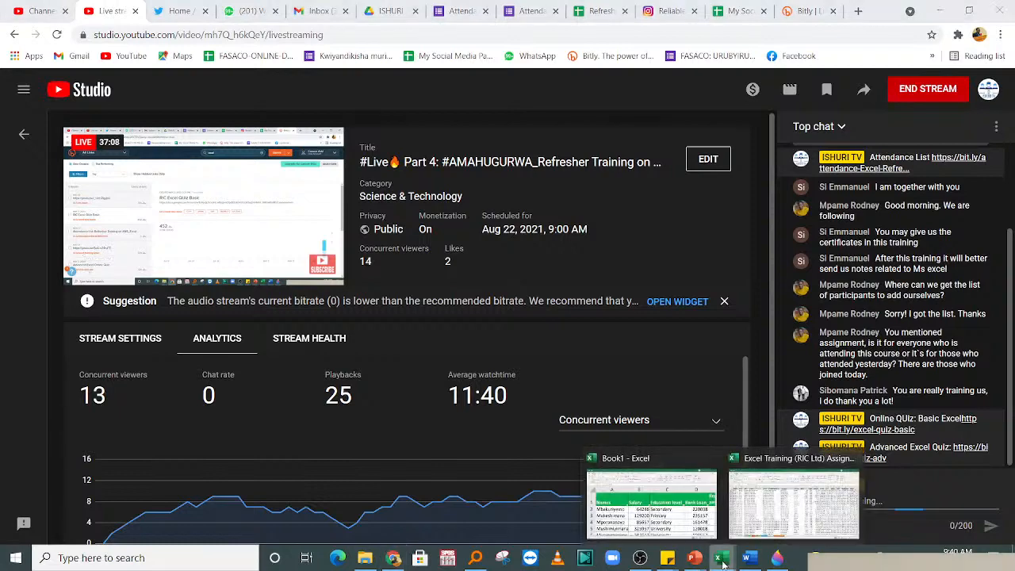
left_click(654, 507)
left_click(361, 255)
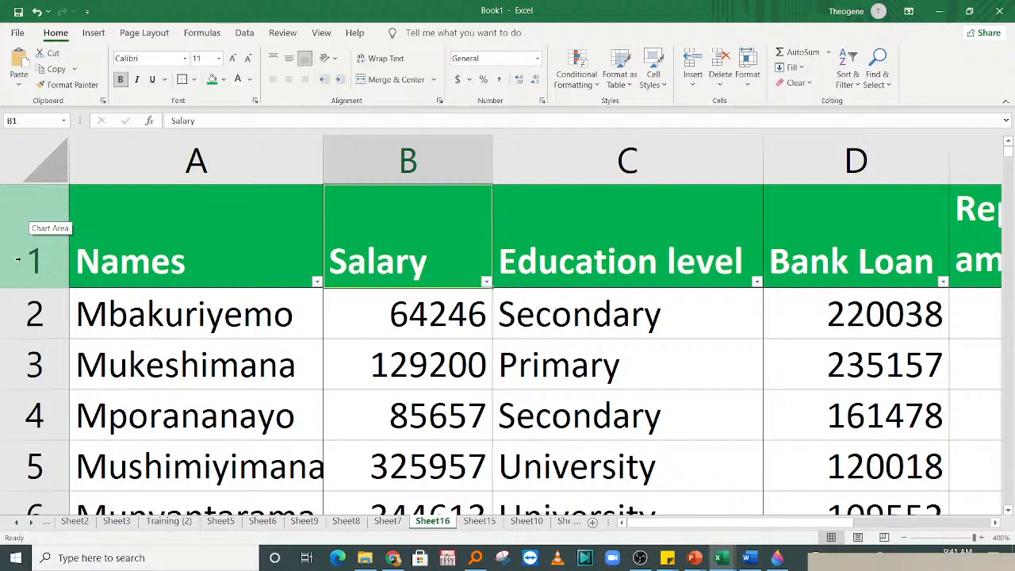
left_click(279, 369)
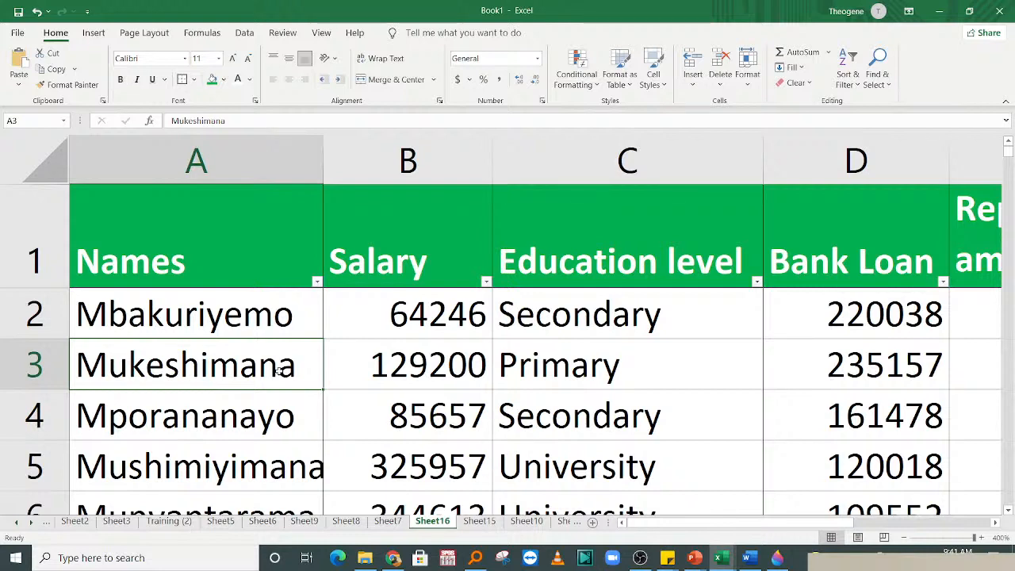
key("Down")
key("Down")
key("Down")
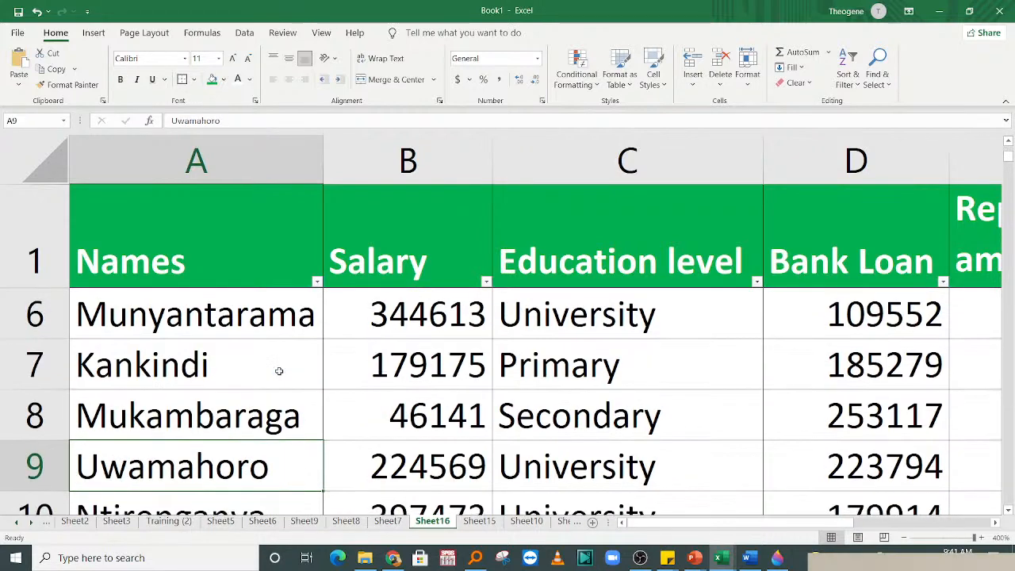
key("Up")
key("Up")
key("Down")
key("Down")
key("Down")
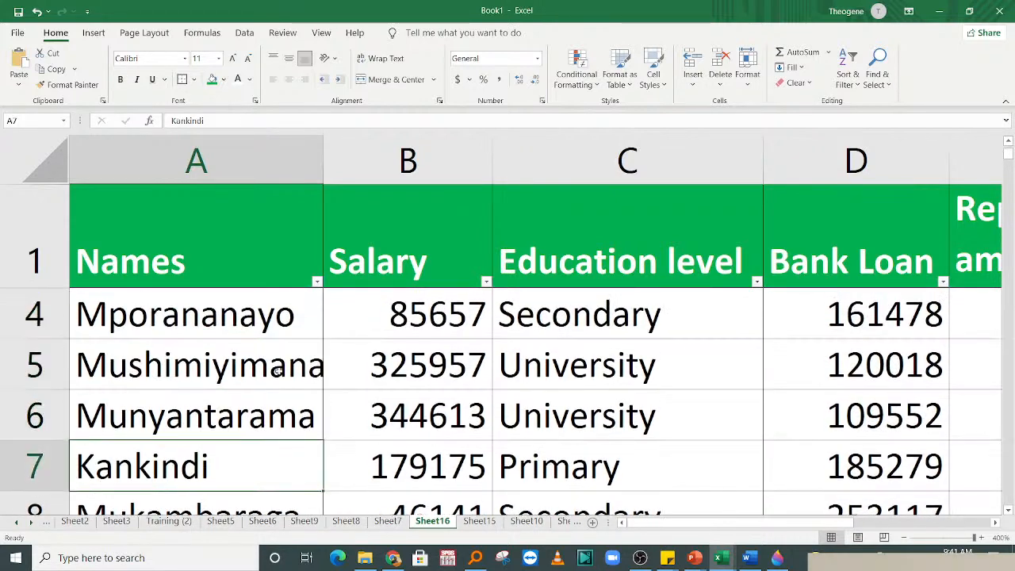
left_click_drag(380, 419, 433, 161)
left_click(578, 327)
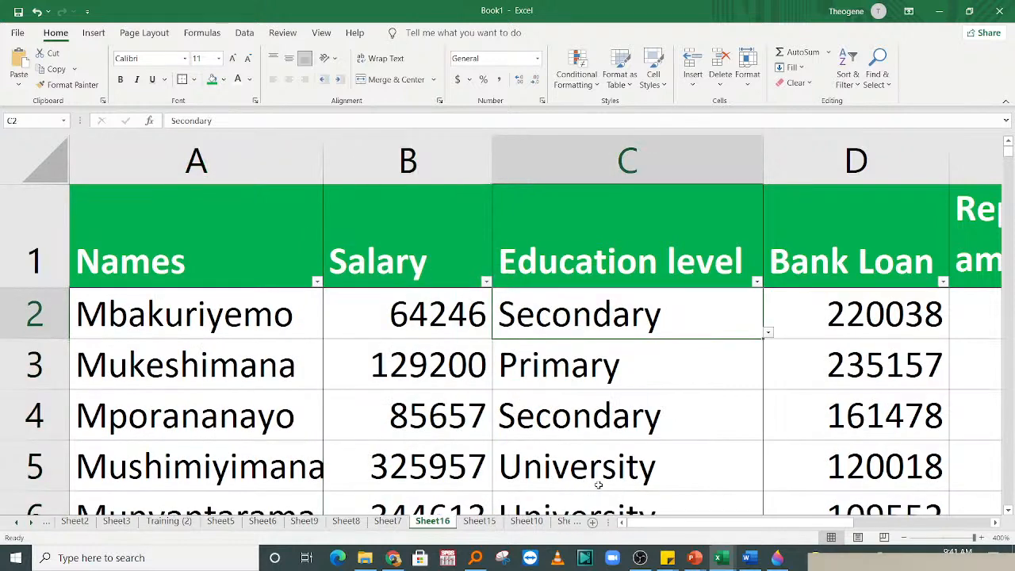
left_click(578, 439)
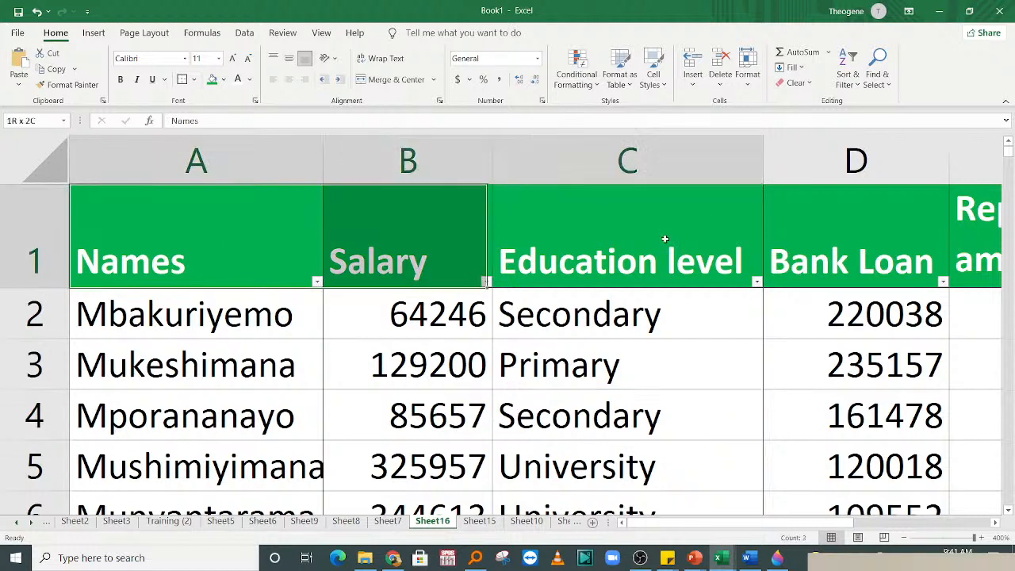
left_click(713, 386)
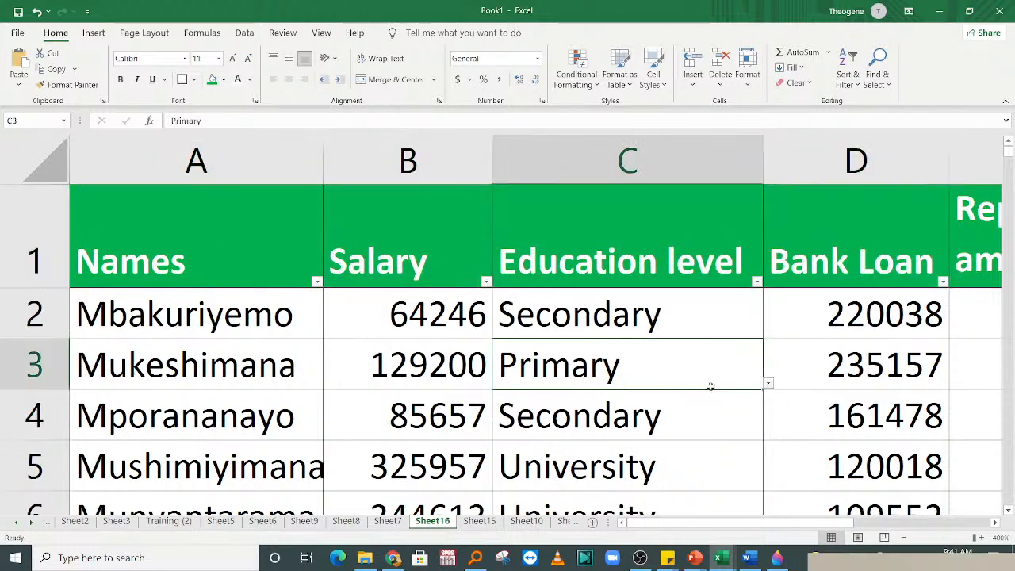
key("Up")
key("Up")
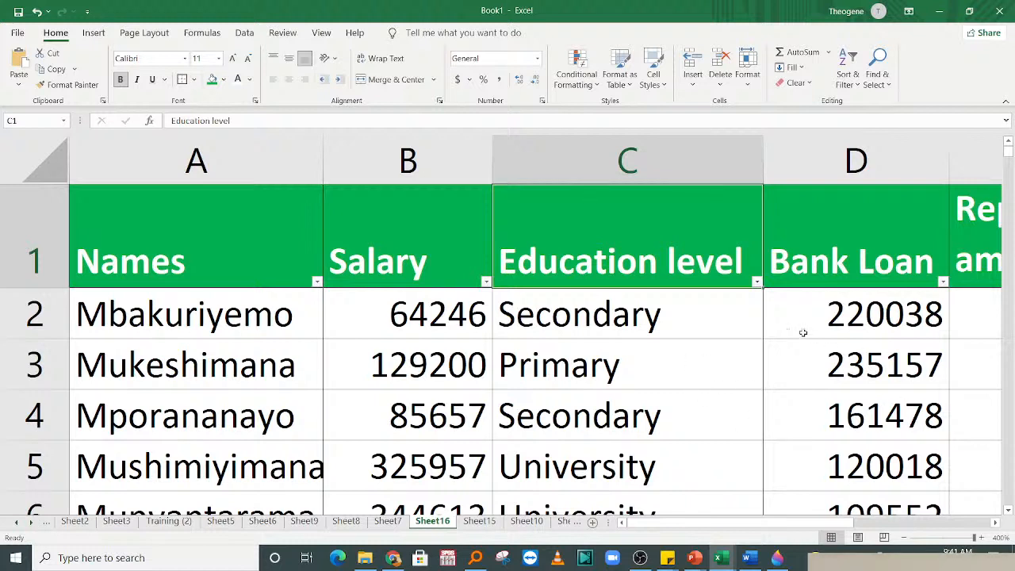
left_click(757, 283)
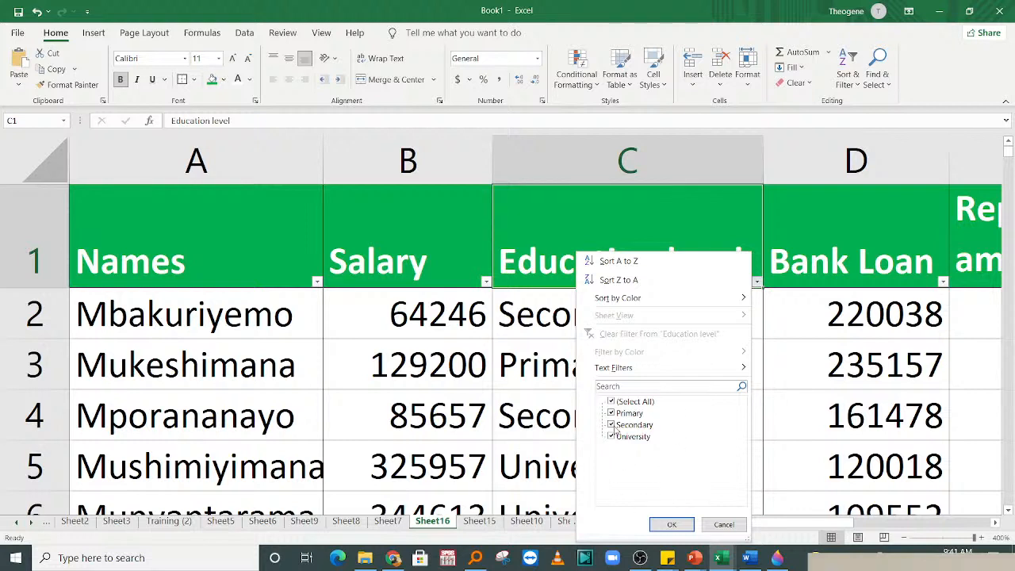
left_click(612, 402)
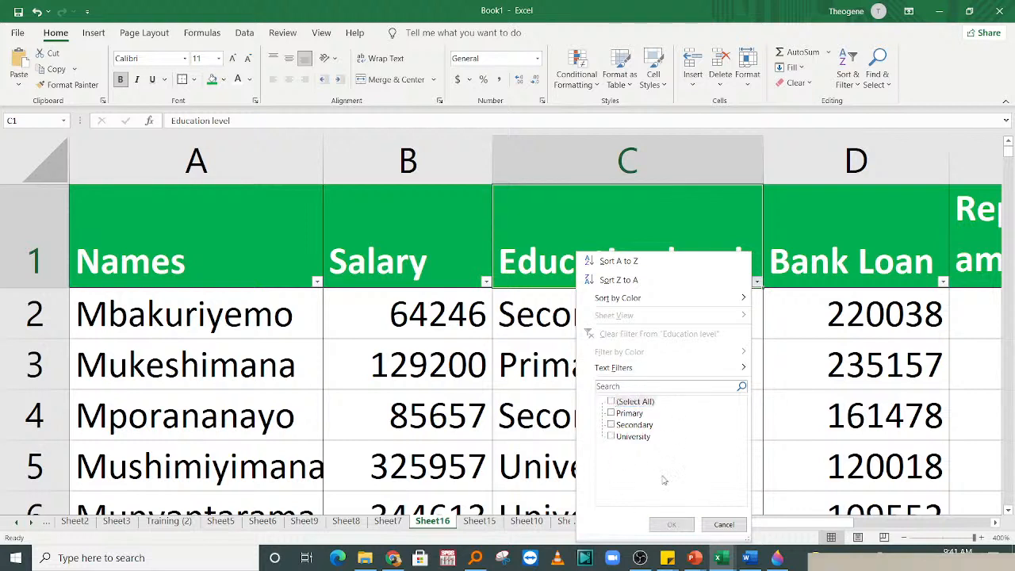
left_click(721, 525)
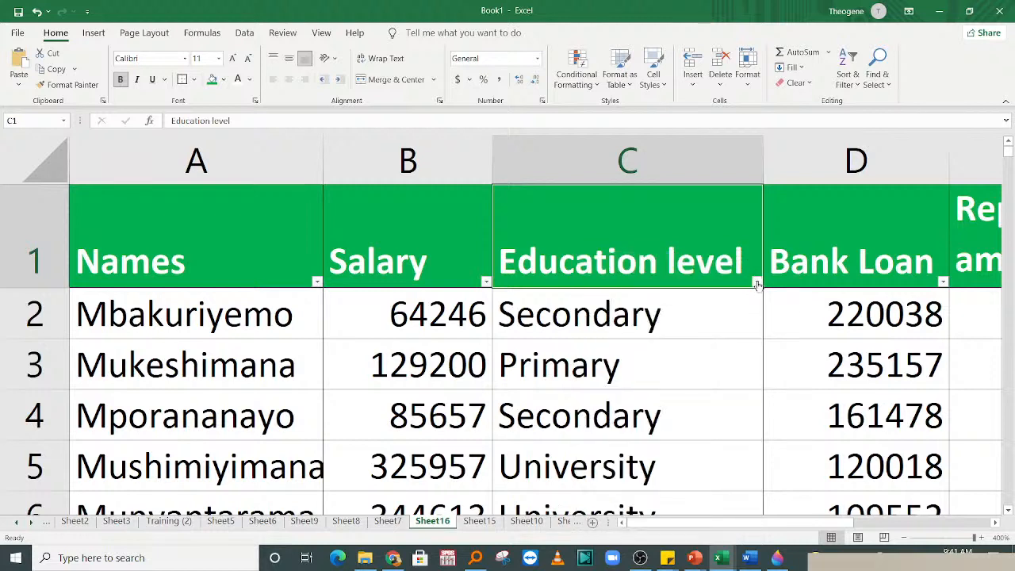
- Filter the Education level column to show only the Primary rows
left_click(757, 282)
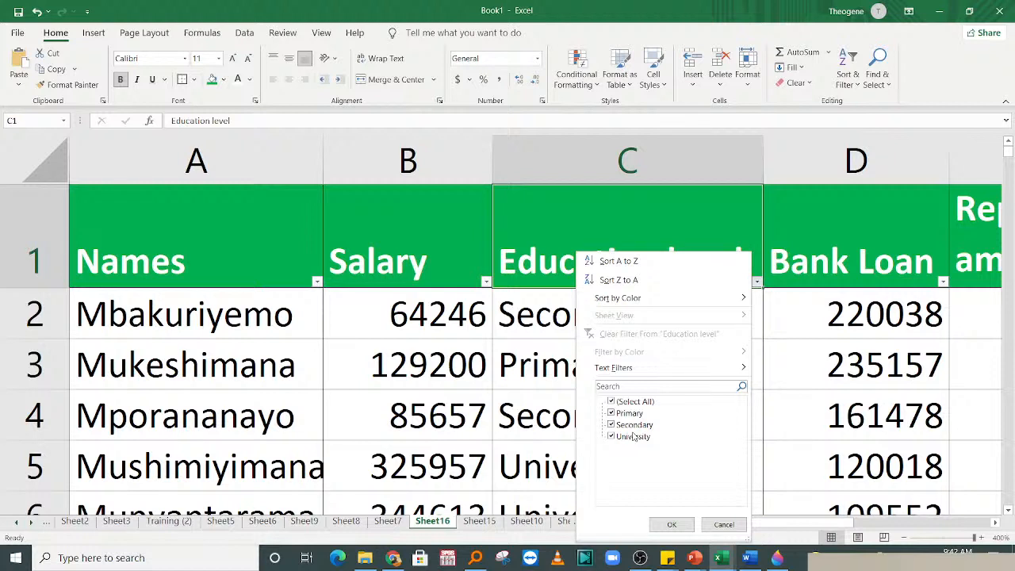
left_click(614, 401)
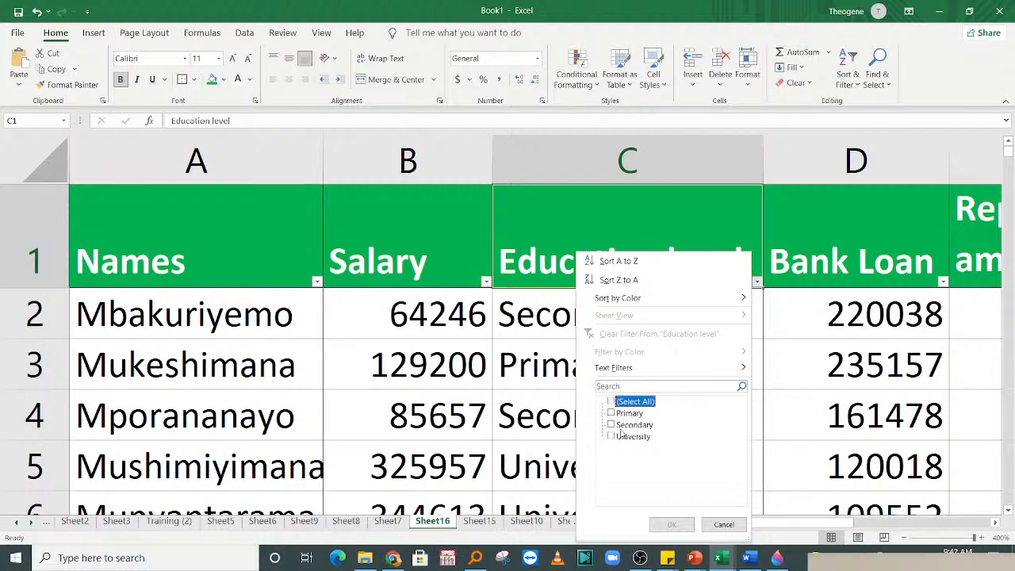
left_click(610, 413)
left_click(610, 413)
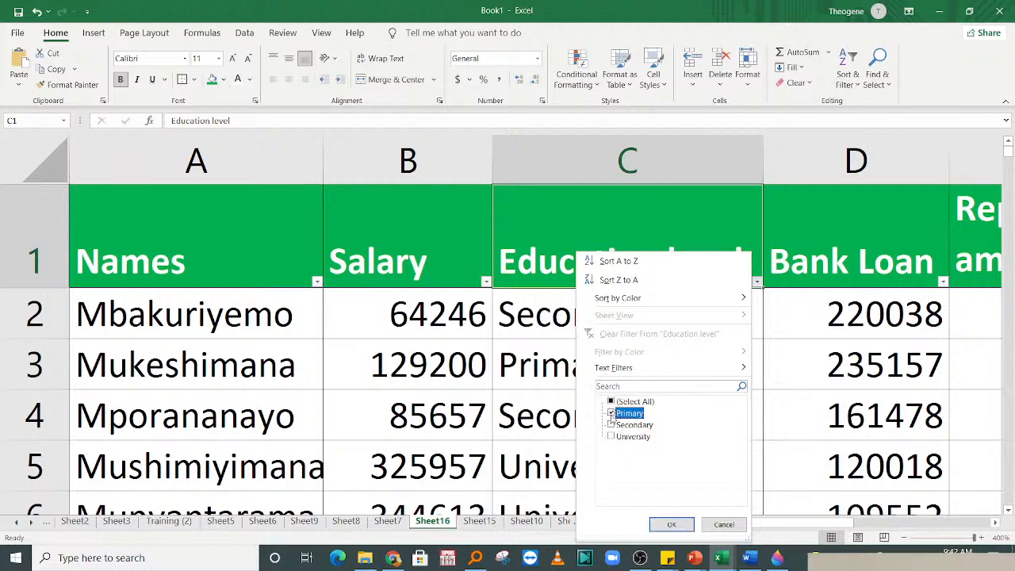
left_click(671, 525)
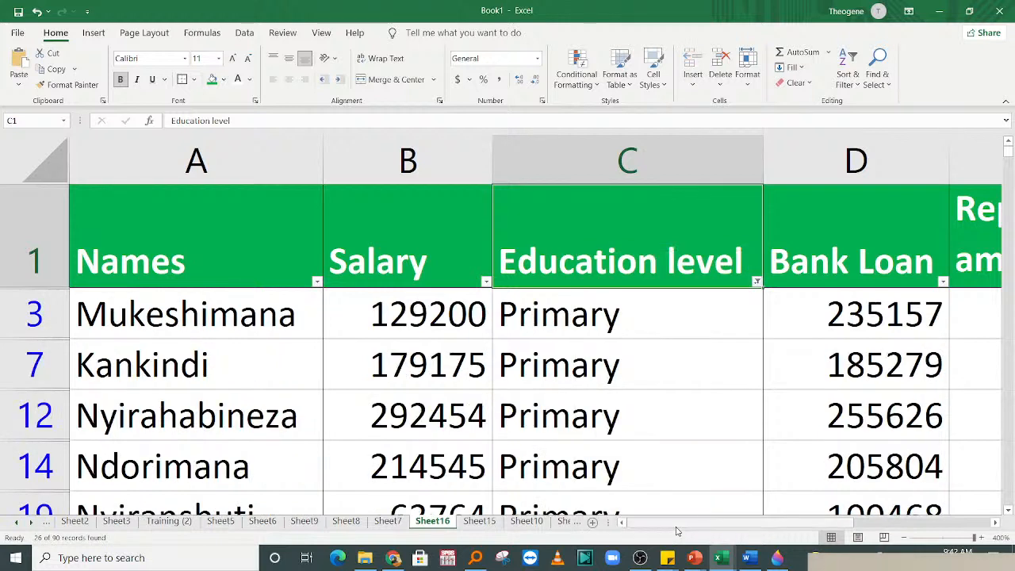
- Select all filtered Education level entries from C3 to the last table row to check how many there are
mouse_move(1008, 149)
left_mouse_down()
mouse_move(1012, 357)
mouse_move(1009, 150)
left_mouse_up()
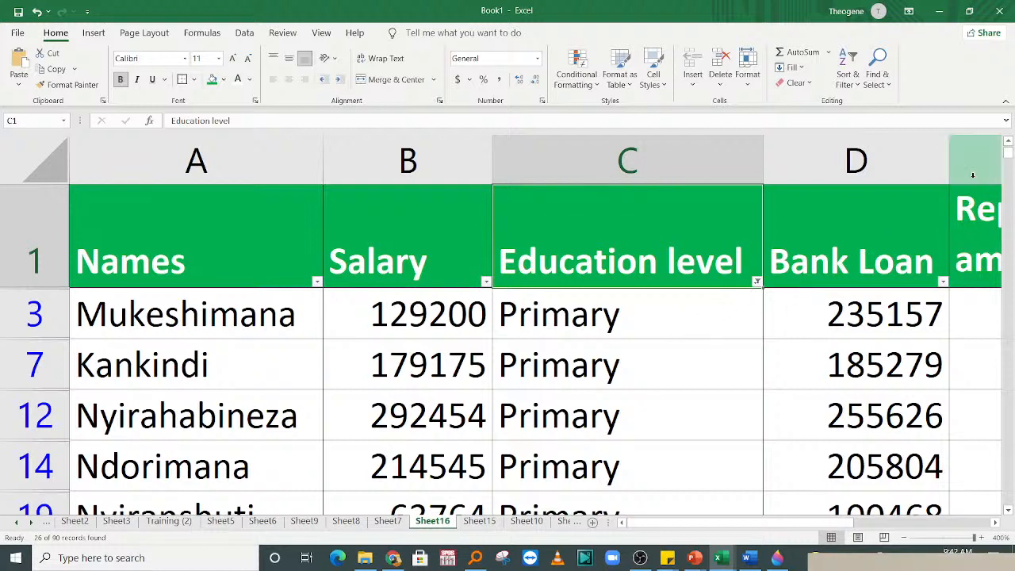
left_click_drag(1009, 159, 1011, 147)
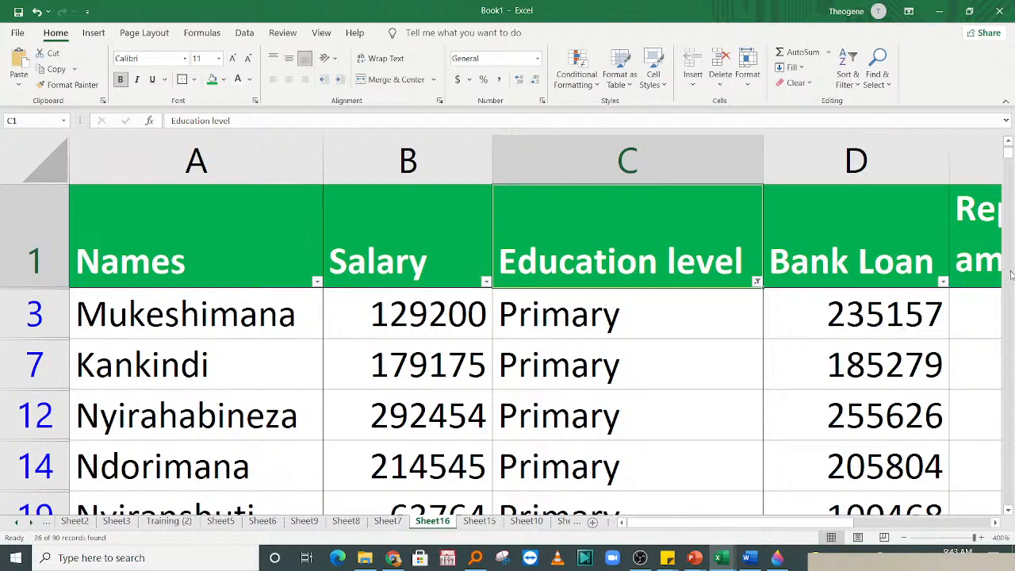
left_click(579, 313)
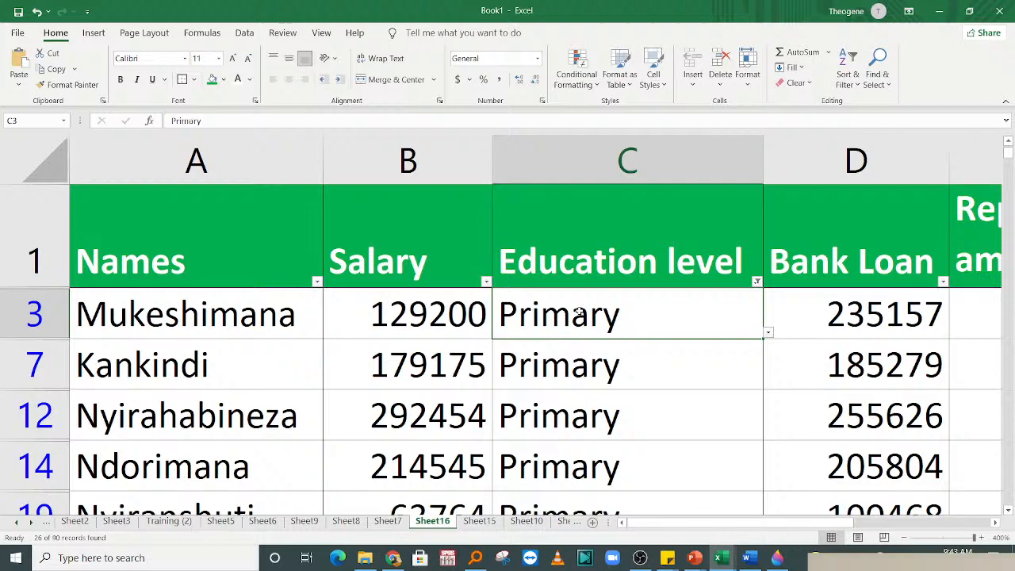
left_click_drag(579, 313, 596, 373)
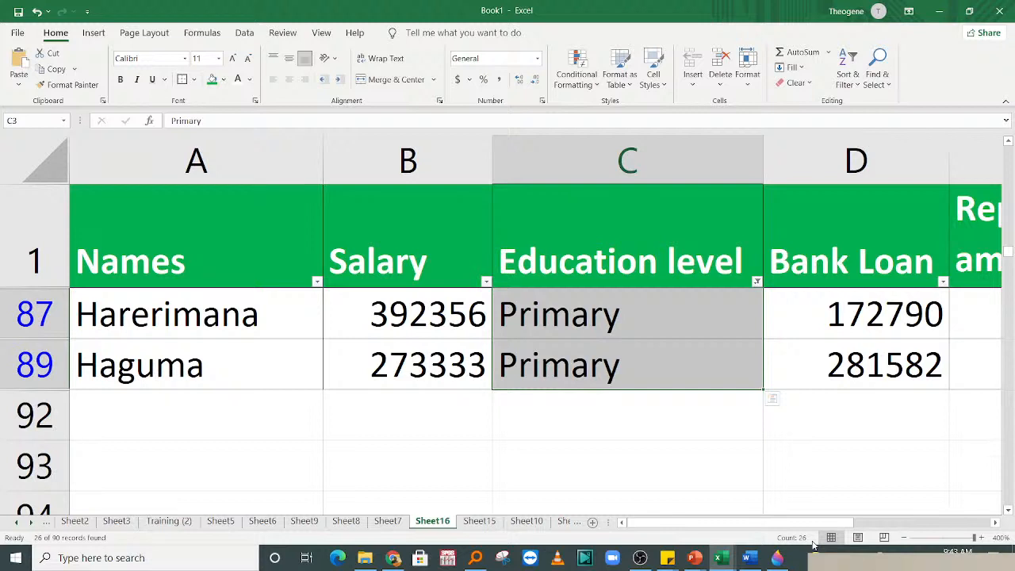
left_click(865, 379)
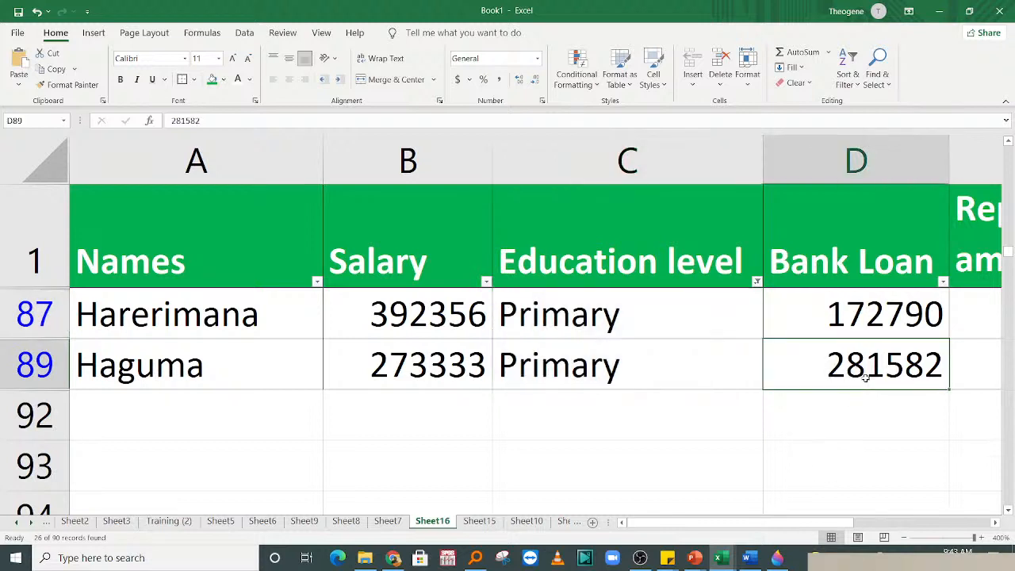
- Include Secondary and University again in the Education level filter so that all rows are shown
left_click(757, 285)
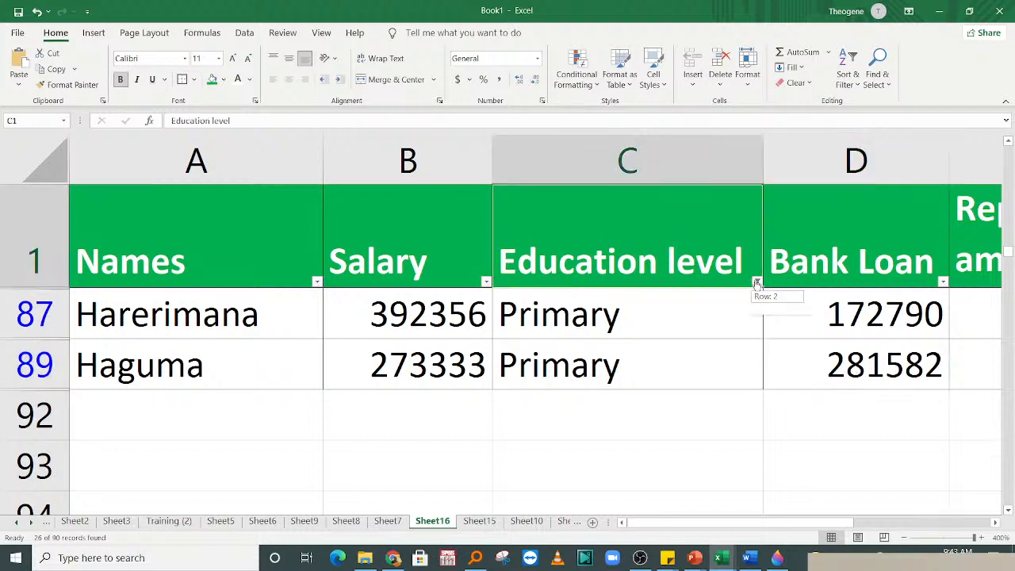
left_click(757, 282)
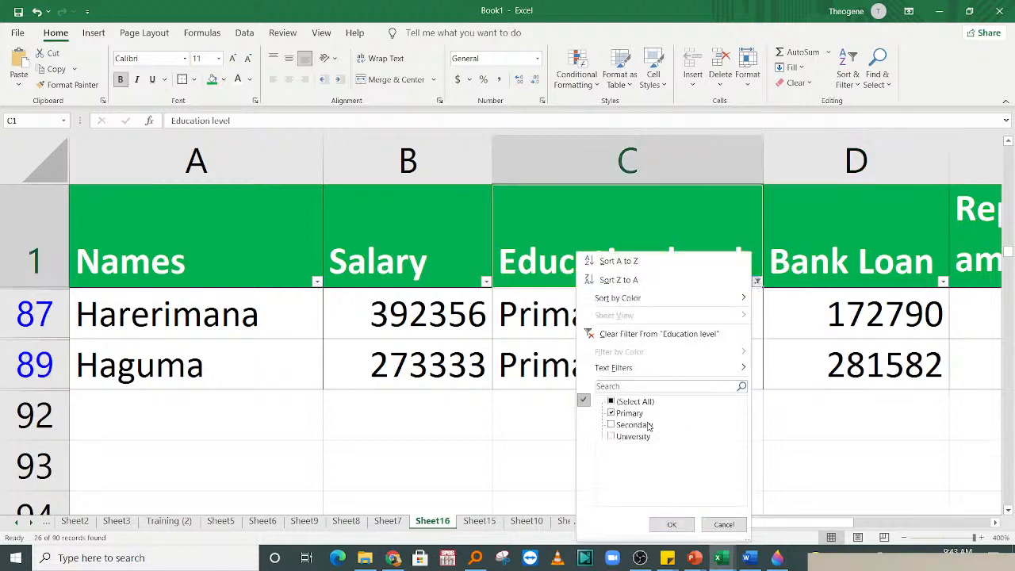
left_click(610, 427)
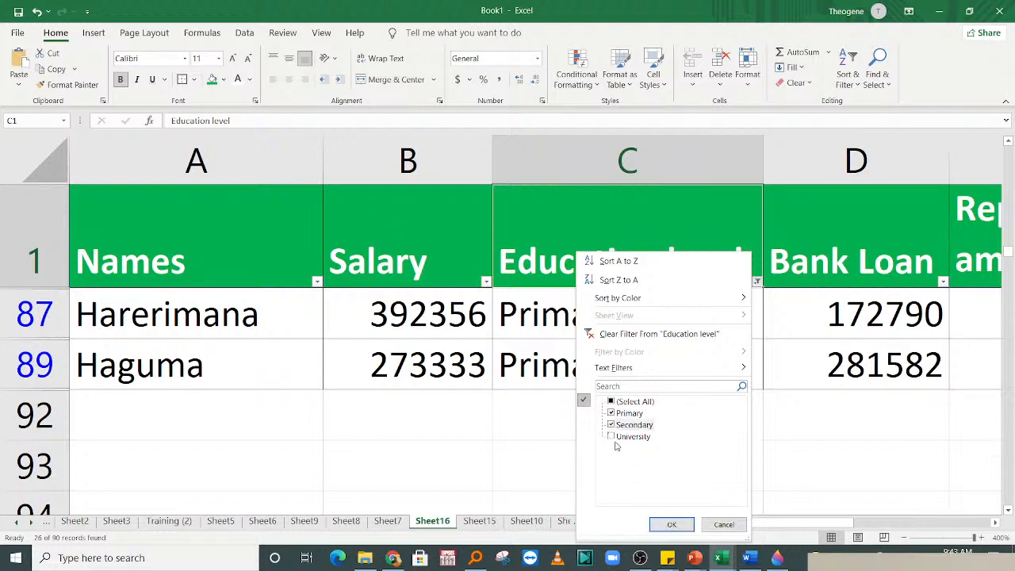
left_click(613, 438)
left_click(672, 524)
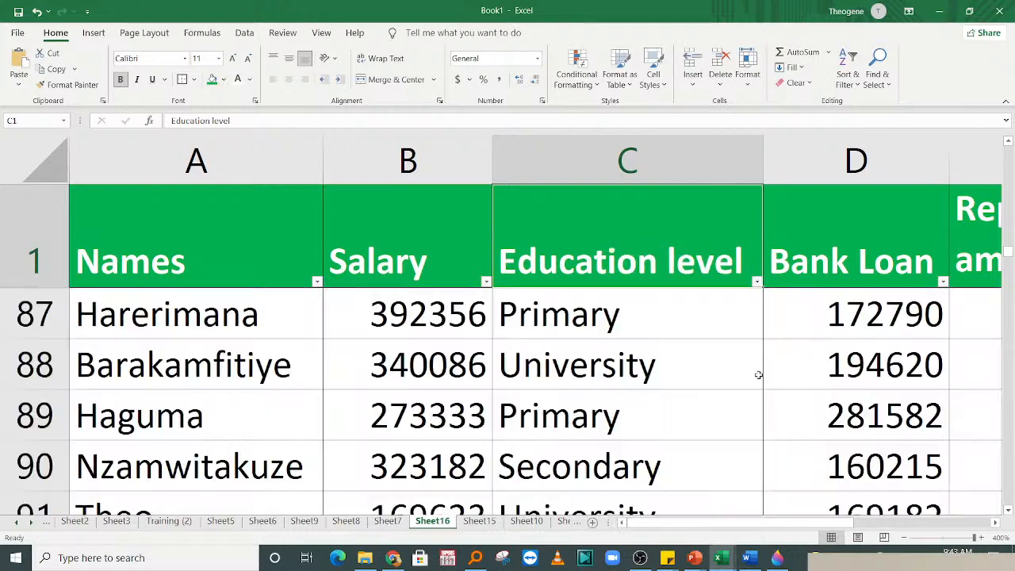
- Select the header row from Names through Decision to review all the table's headings
left_click(683, 354)
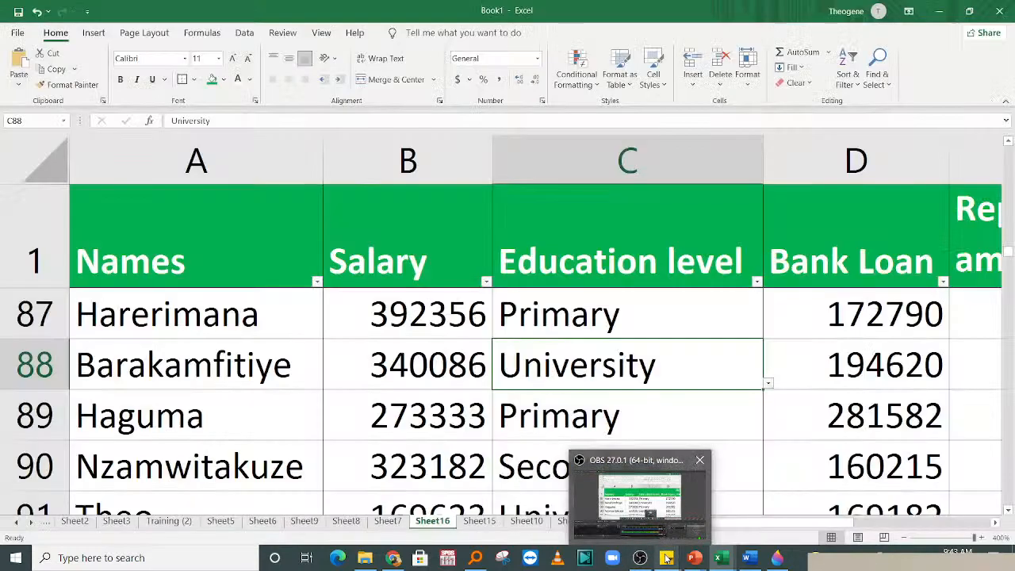
mouse_move(666, 558)
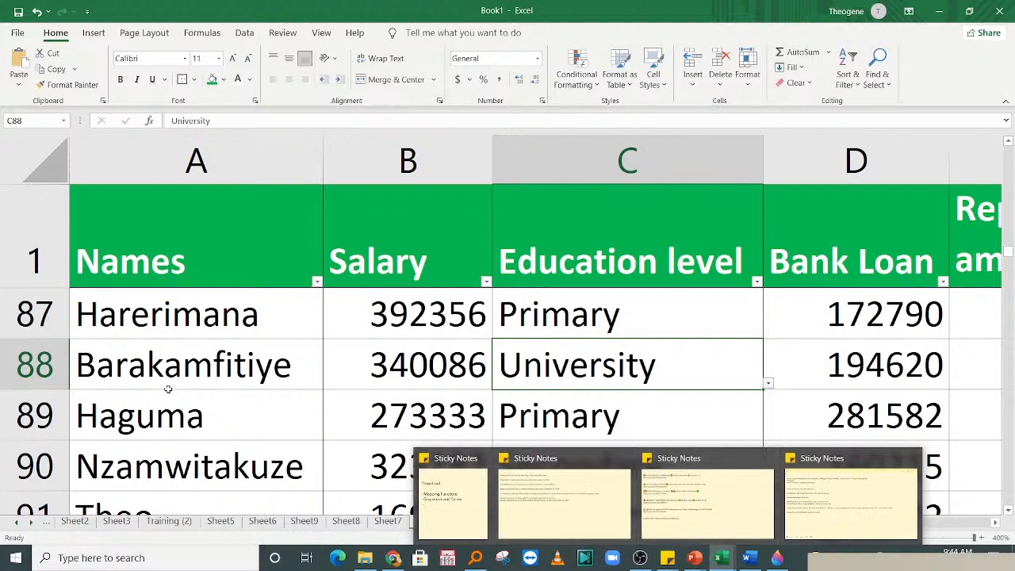
left_click(227, 256)
left_click_drag(226, 256, 672, 280)
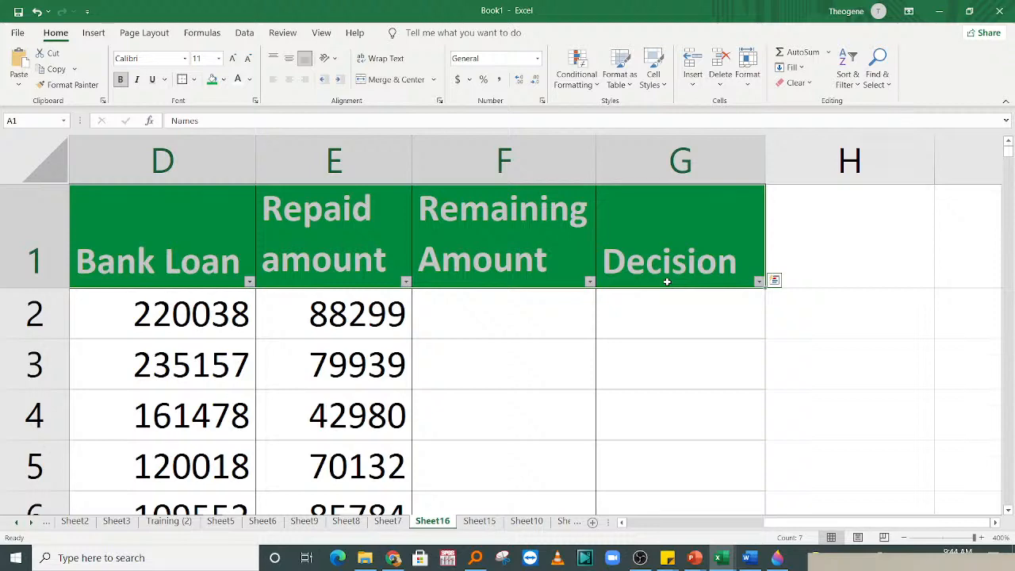
- Switch to the Refresher Training attendance spreadsheet in Chrome, view its link-sharing settings and close them
left_click(391, 558)
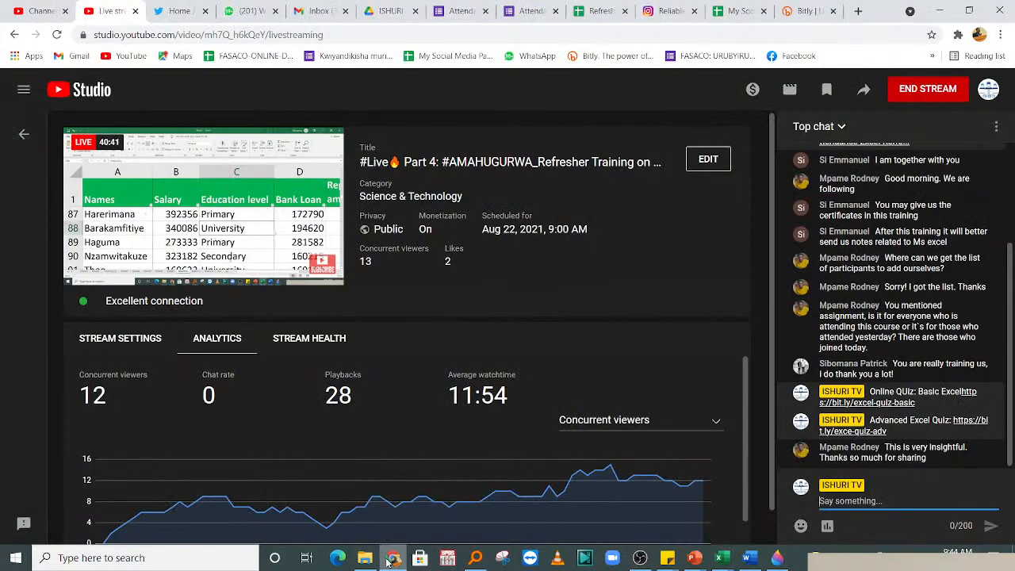
left_click(601, 11)
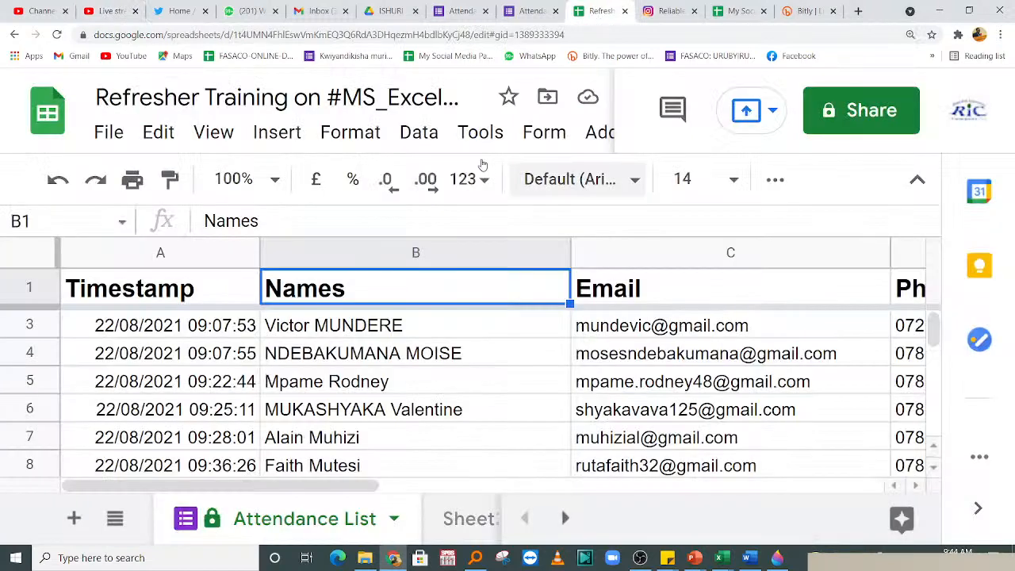
left_click(910, 109)
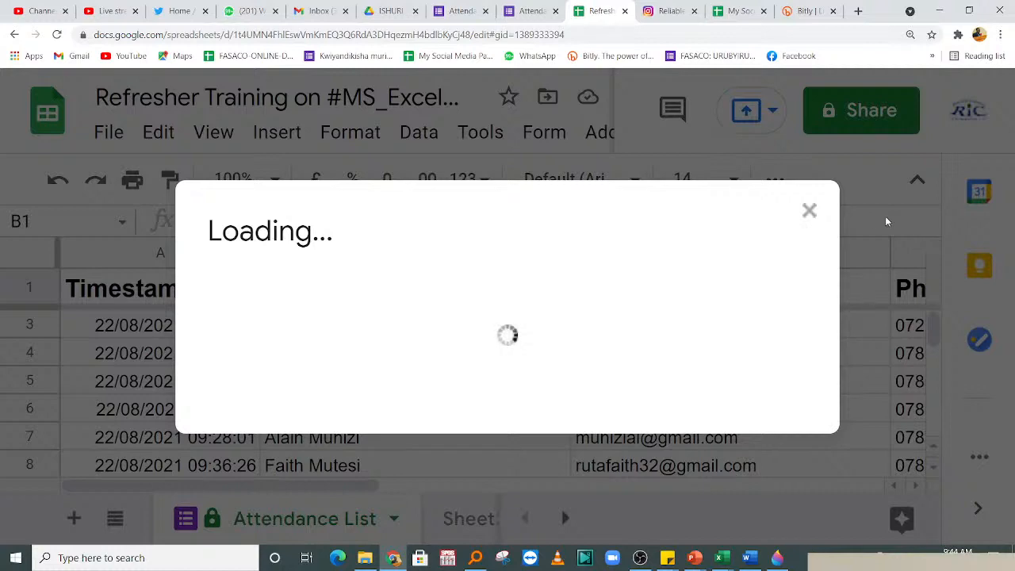
left_click(809, 210)
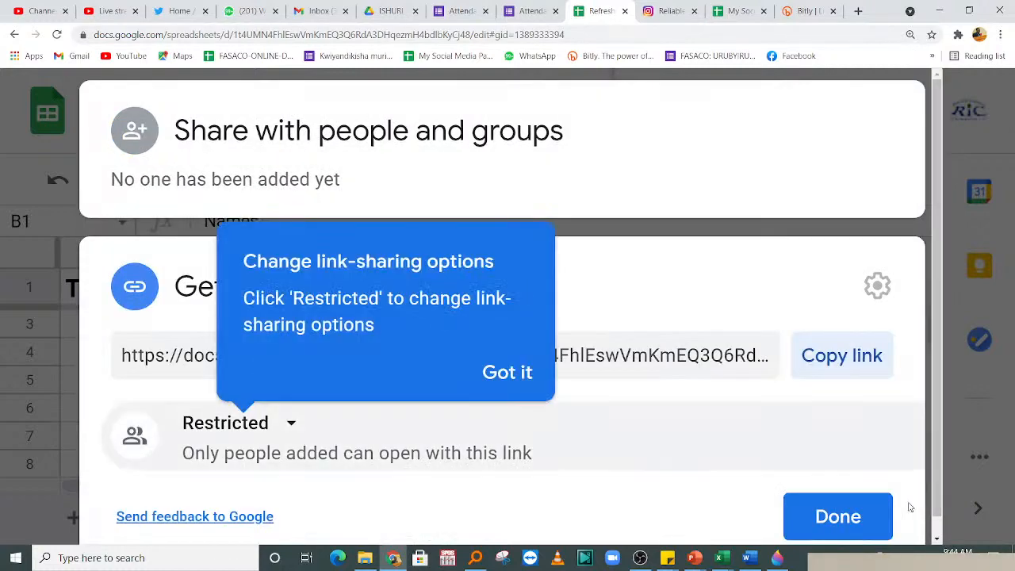
left_click(815, 517)
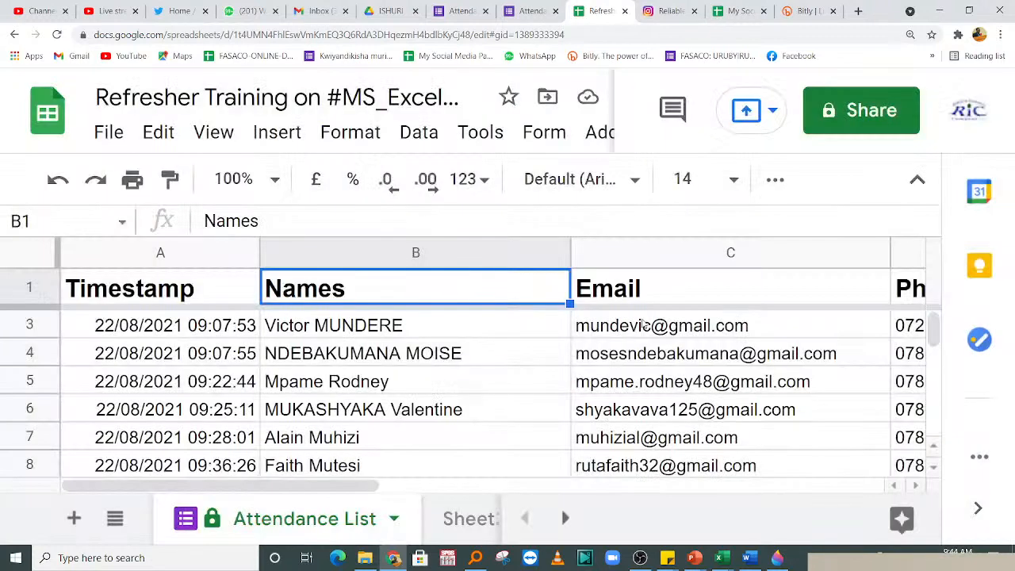
- Copy the Email and phone columns of the Attendance List and paste them as recipients for sharing the spreadsheet
scroll(916, 343, "up", 1)
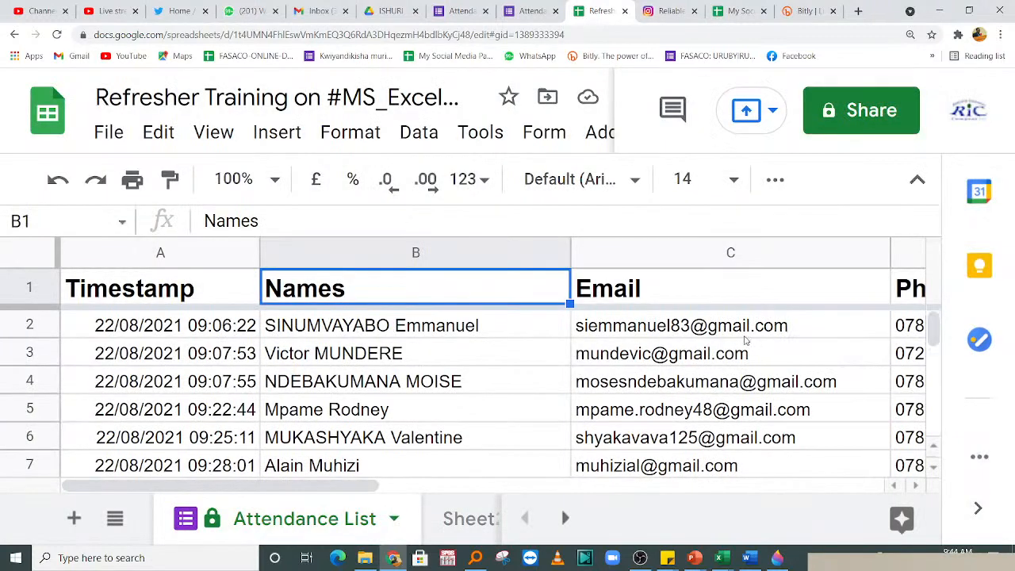
left_click_drag(867, 318, 865, 120)
key("ctrl+c")
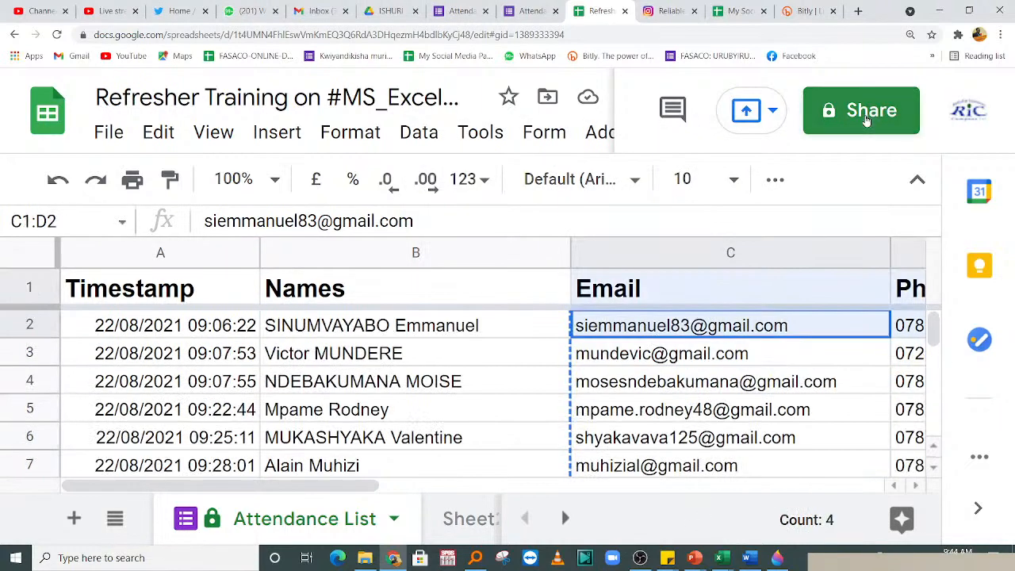
left_click(864, 119)
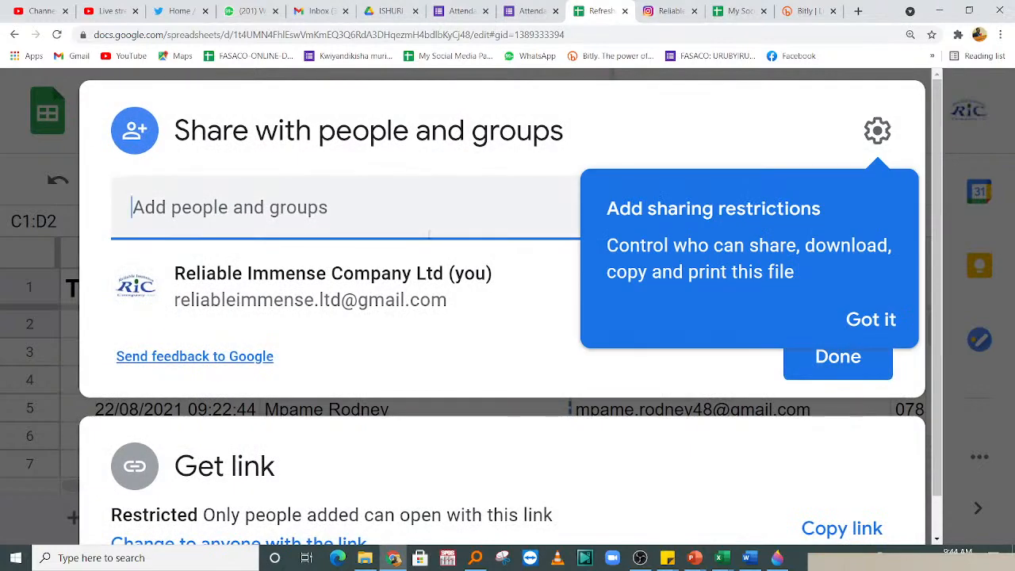
key("ctrl+v")
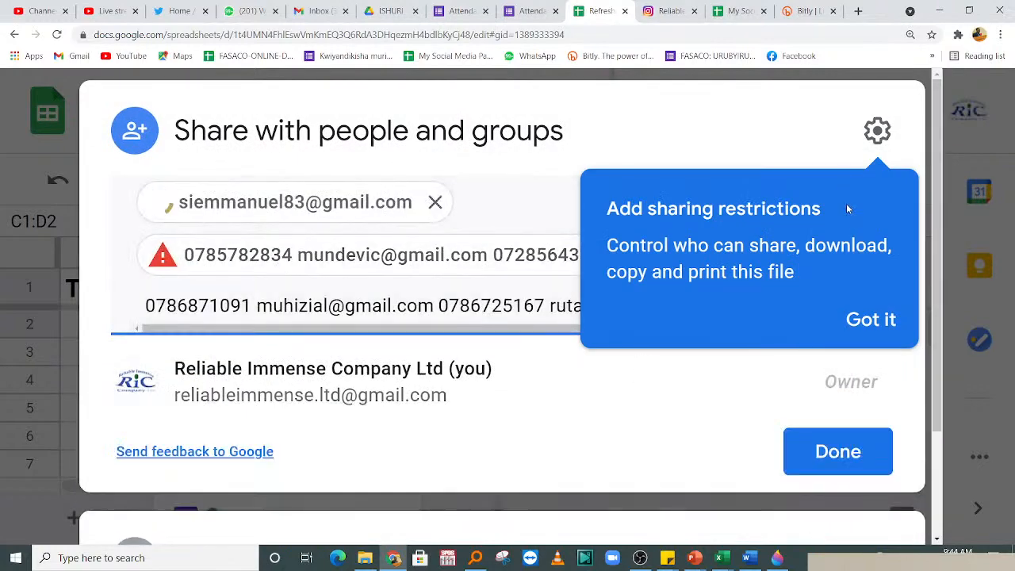
left_click(888, 322)
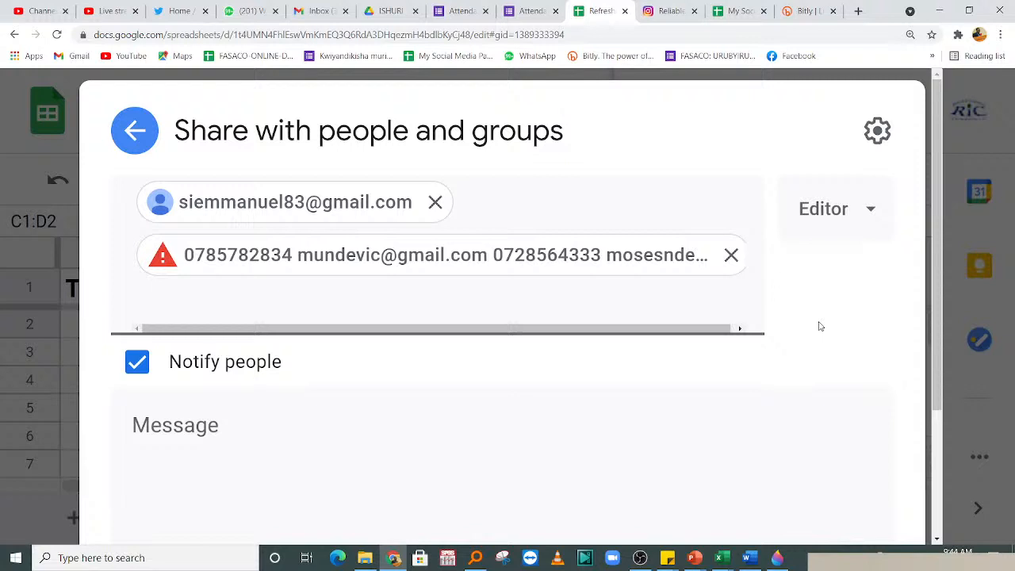
- Remove both pasted recipient entries from the sharing dialog and paste the copied contact list again
left_click(497, 260)
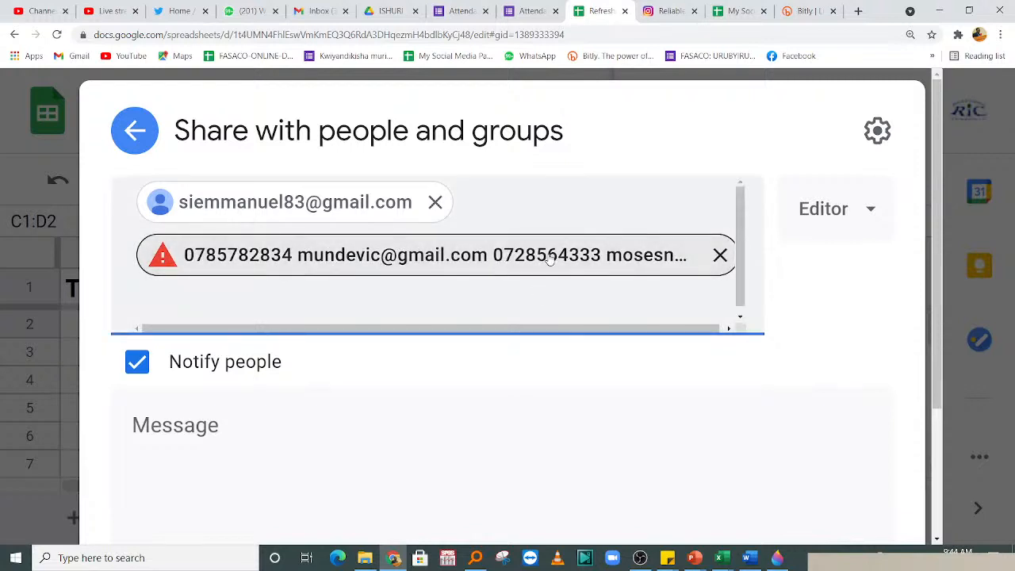
left_click(719, 255)
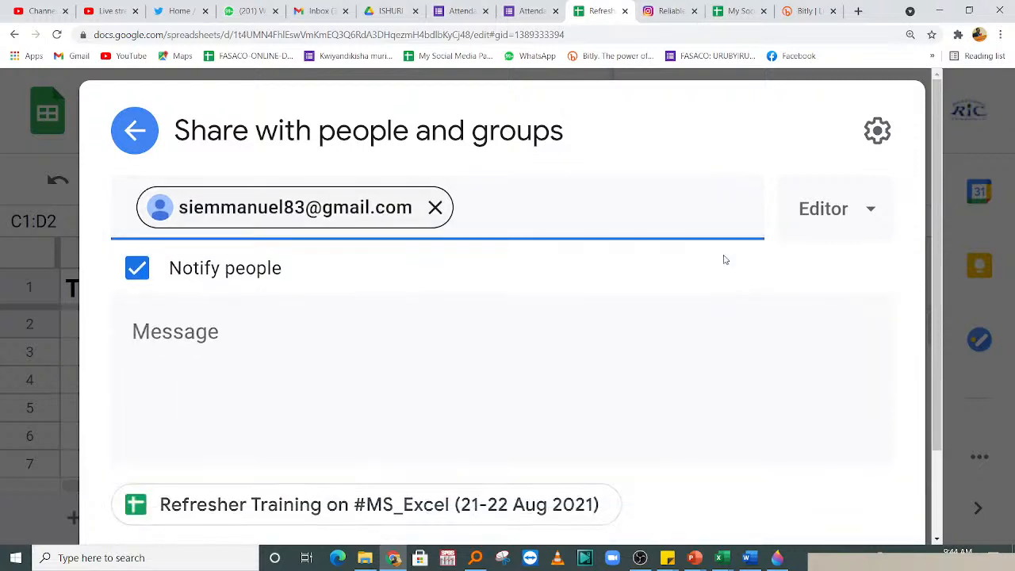
left_click(626, 213)
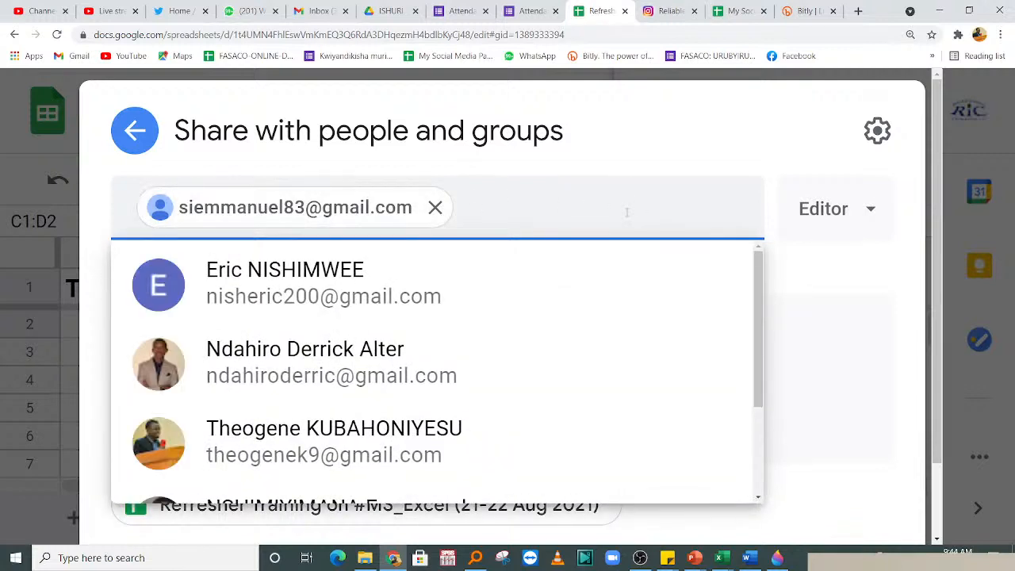
left_click(435, 207)
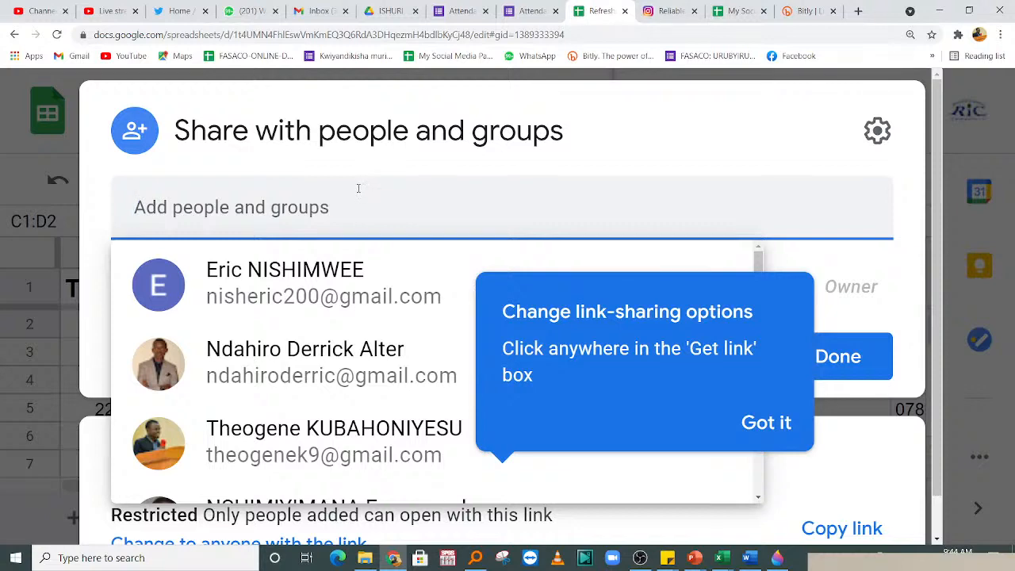
key("ctrl+v")
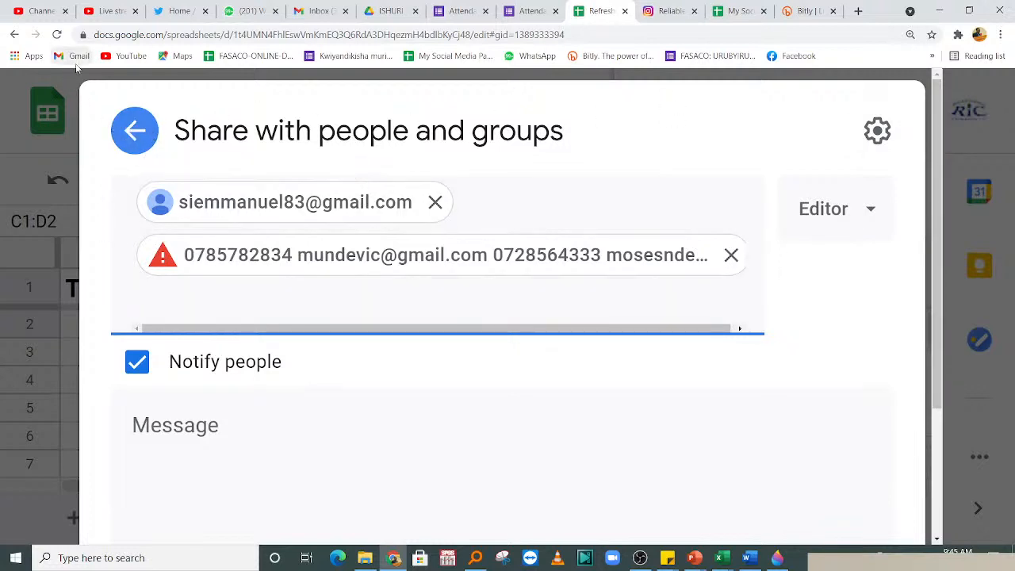
- Discard the pasted recipients from the sharing dialog and copy the spreadsheet's link instead
left_click(129, 135)
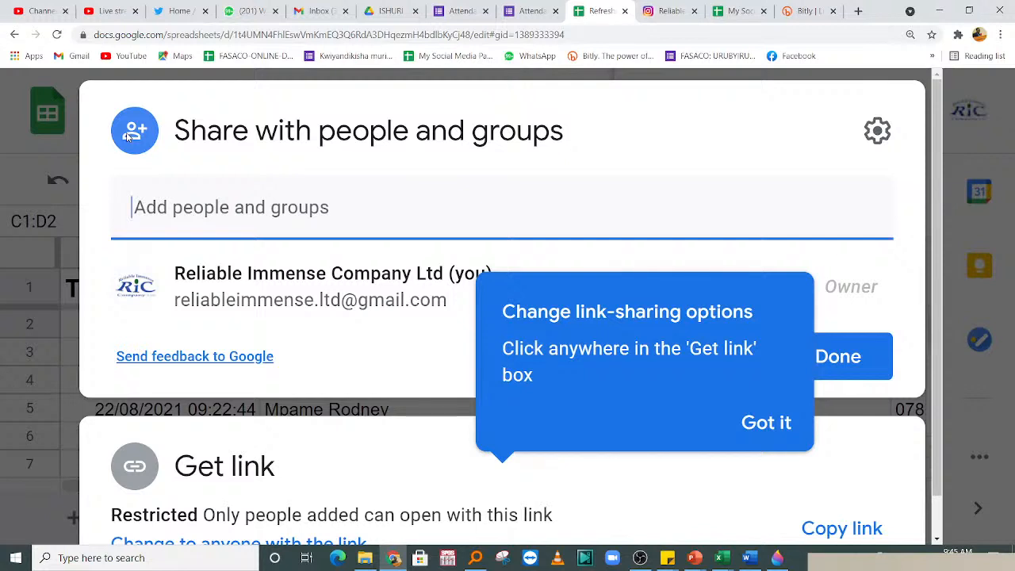
left_click(749, 422)
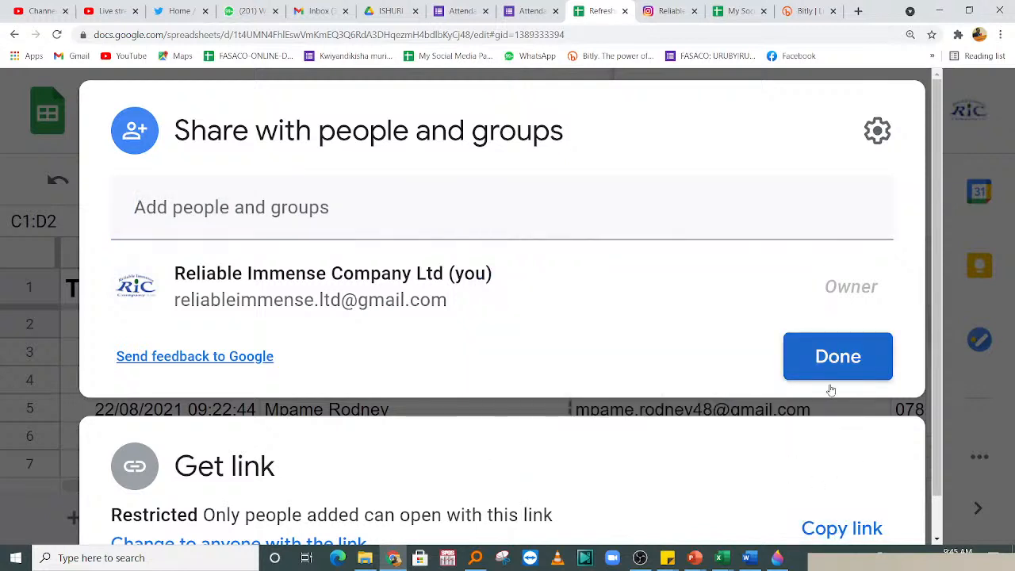
left_click(828, 527)
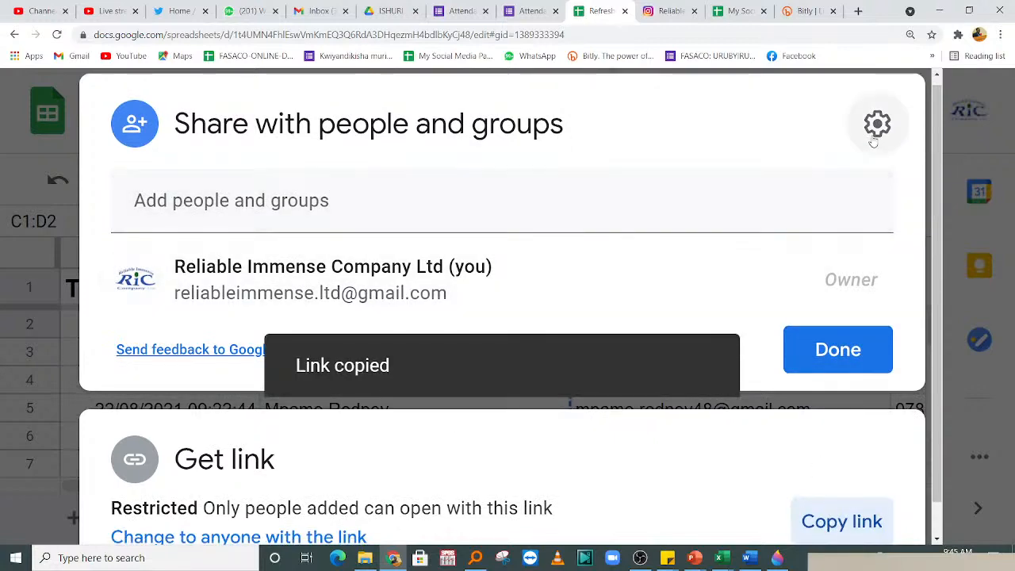
- Switch to the live stream page in YouTube Studio and post the copied spreadsheet link in the chat
left_click(61, 14)
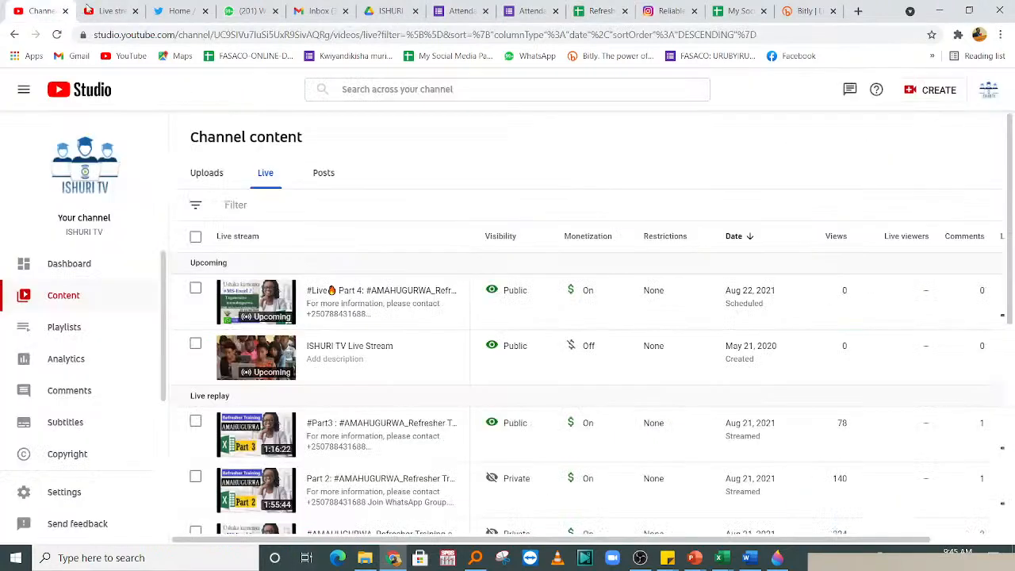
left_click(108, 14)
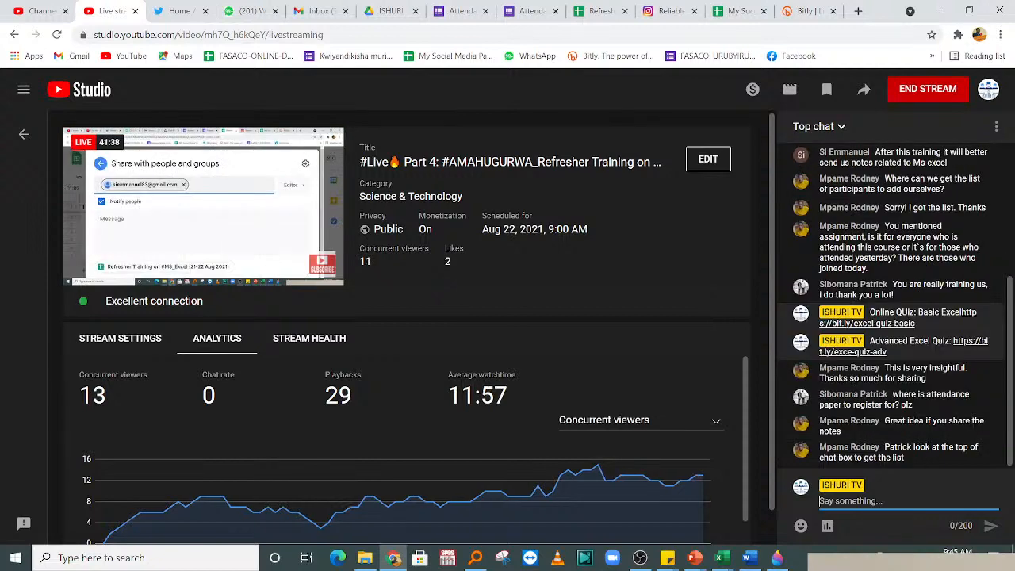
key("ctrl+v")
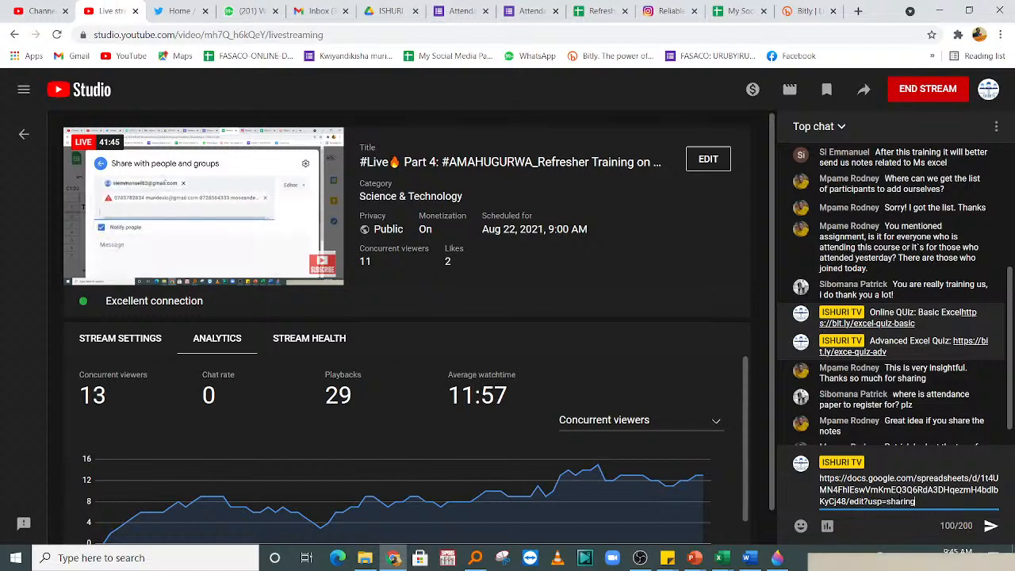
key("Return")
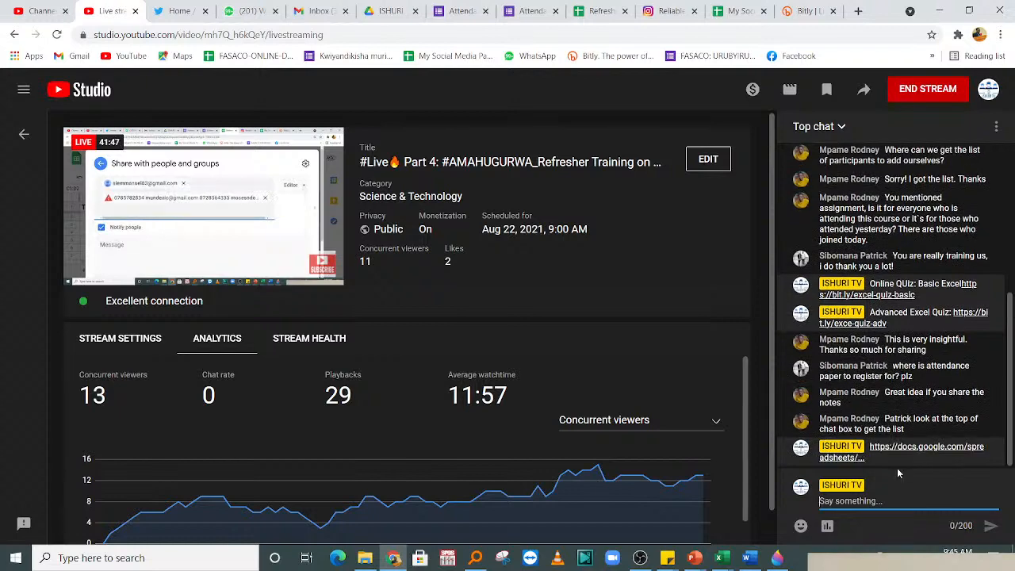
- Return to the Refresher Training spreadsheet, close the sharing dialog and open the empty Sheet2
left_click(606, 10)
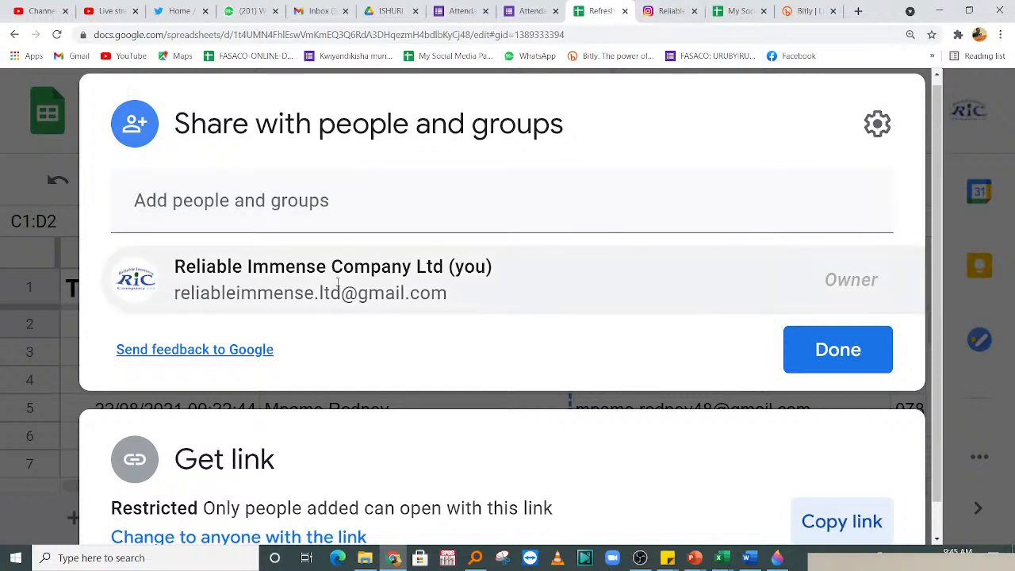
left_click(822, 348)
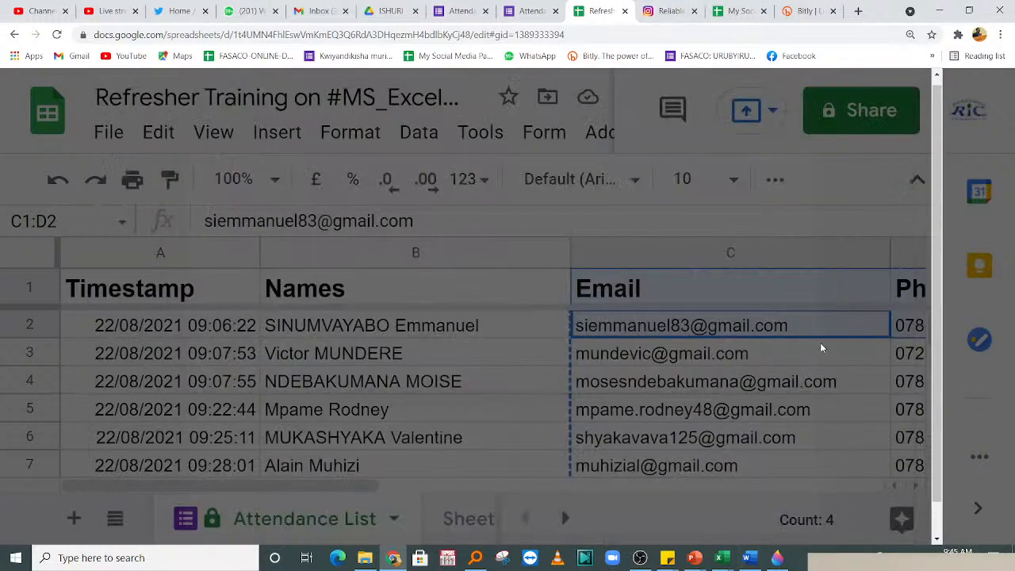
left_click(473, 391)
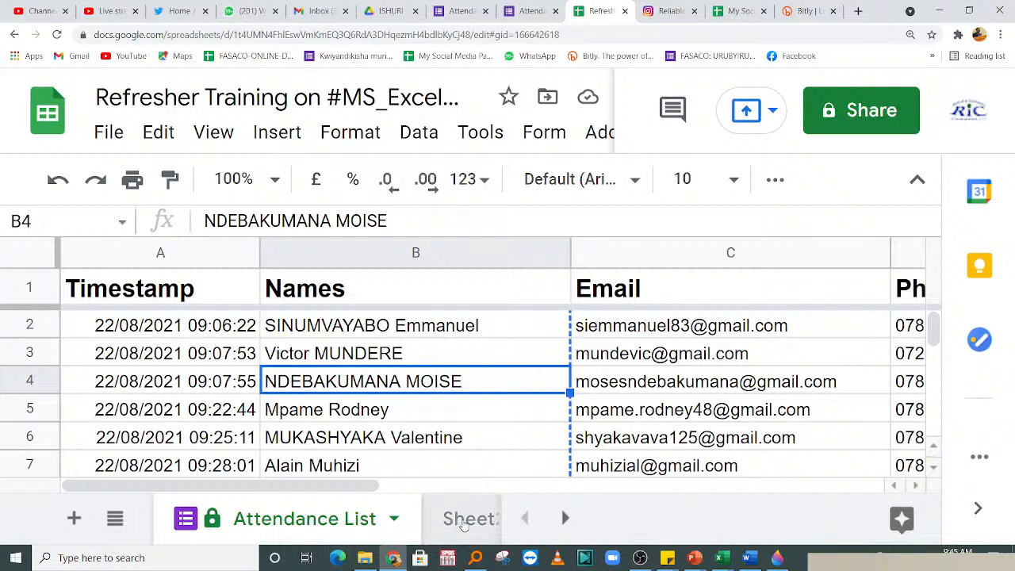
left_click(463, 519)
left_click(210, 371)
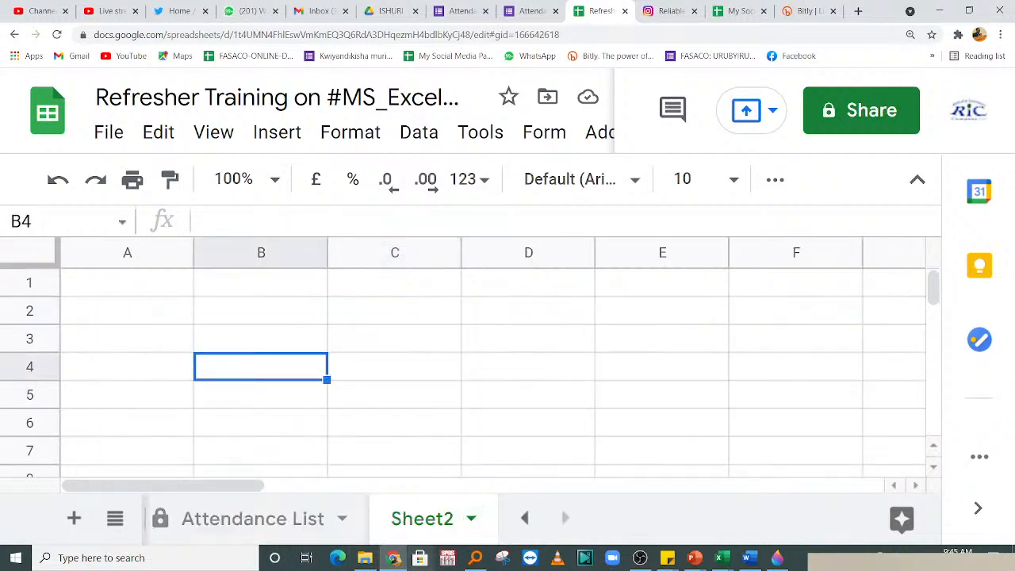
- Switch to Book1 in Excel and copy the bank loan table on Sheet16 from A1 to the last used cell, H301
left_click(719, 557)
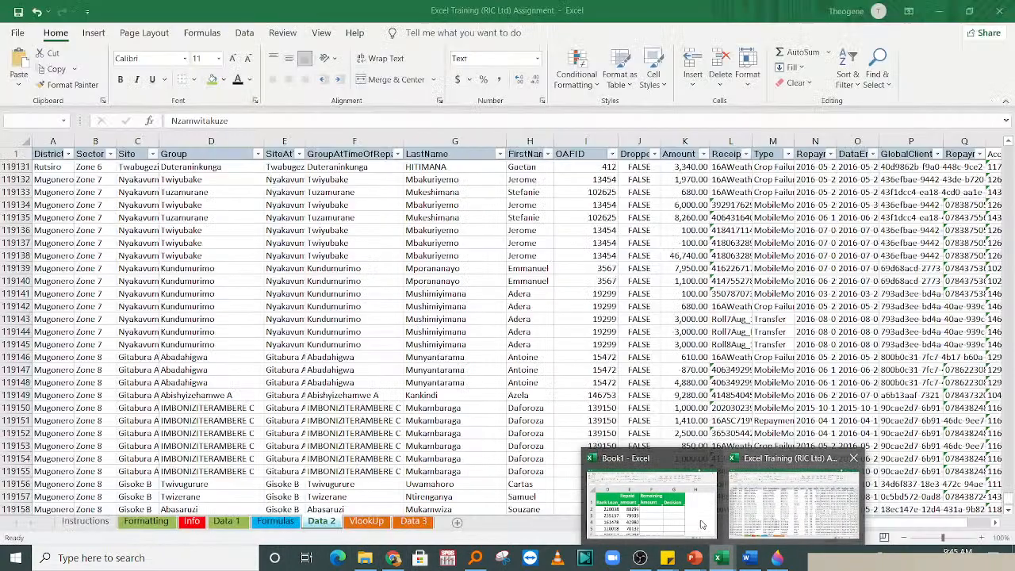
left_click(701, 524)
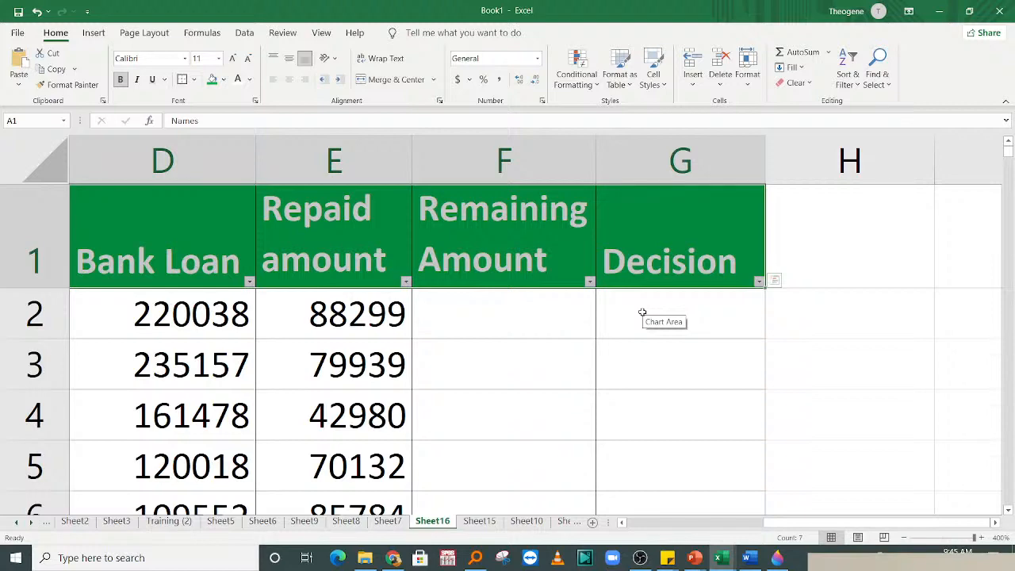
key("ctrl+shift+End")
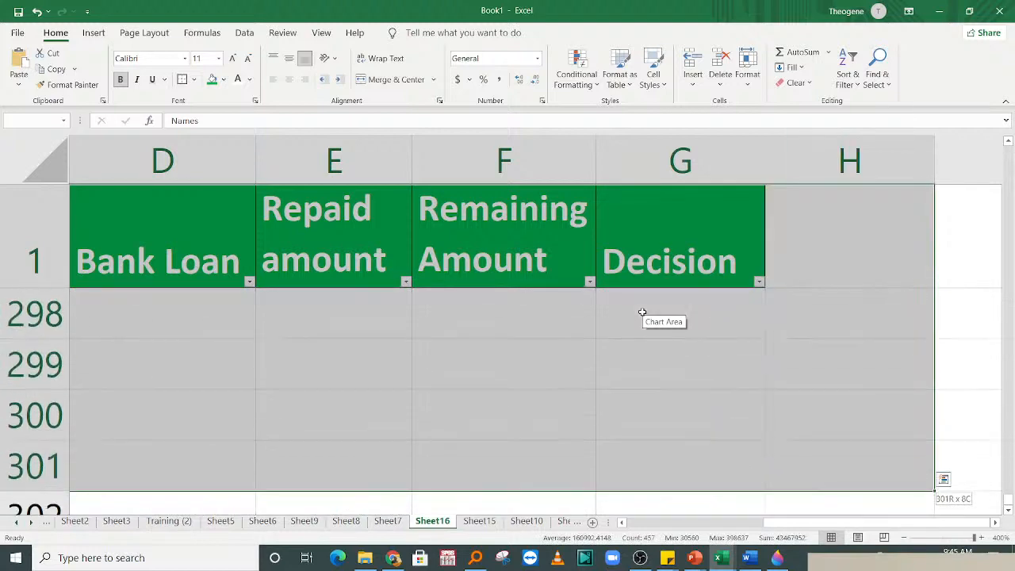
key("ctrl+c")
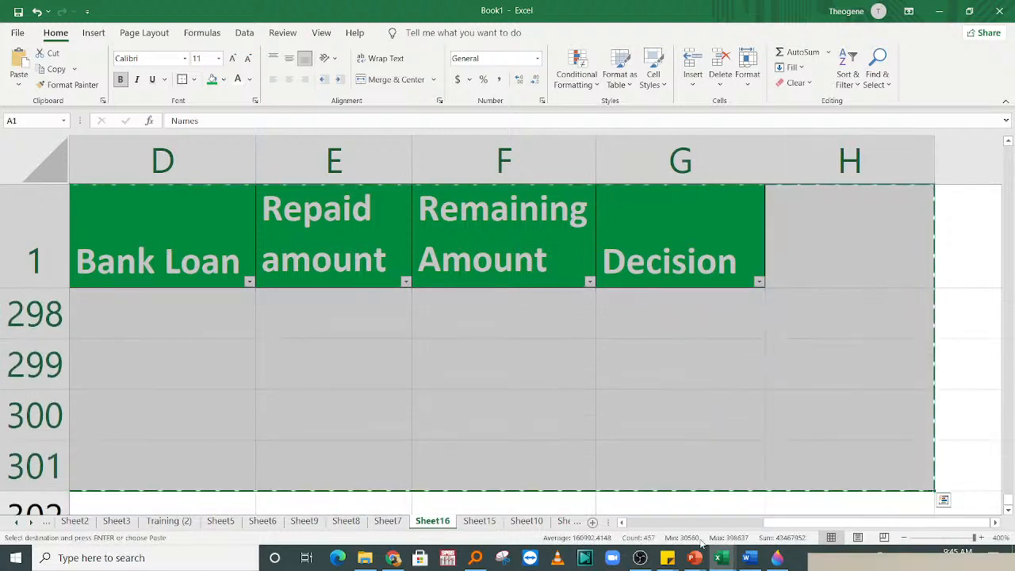
- Switch back to the spreadsheet in Chrome and paste the copied loan table into Sheet2 starting at cell A1
left_click(394, 558)
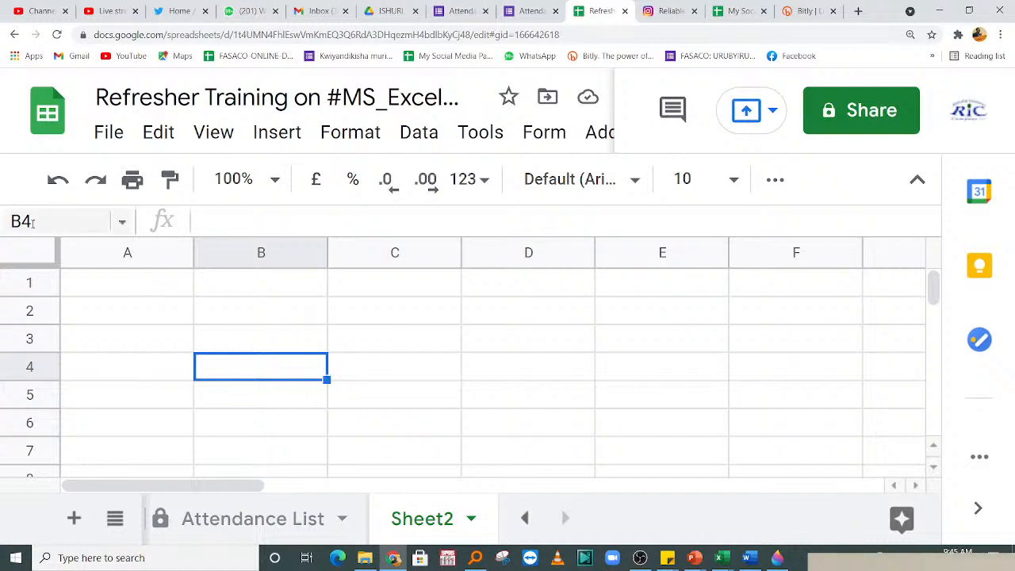
left_click(108, 290)
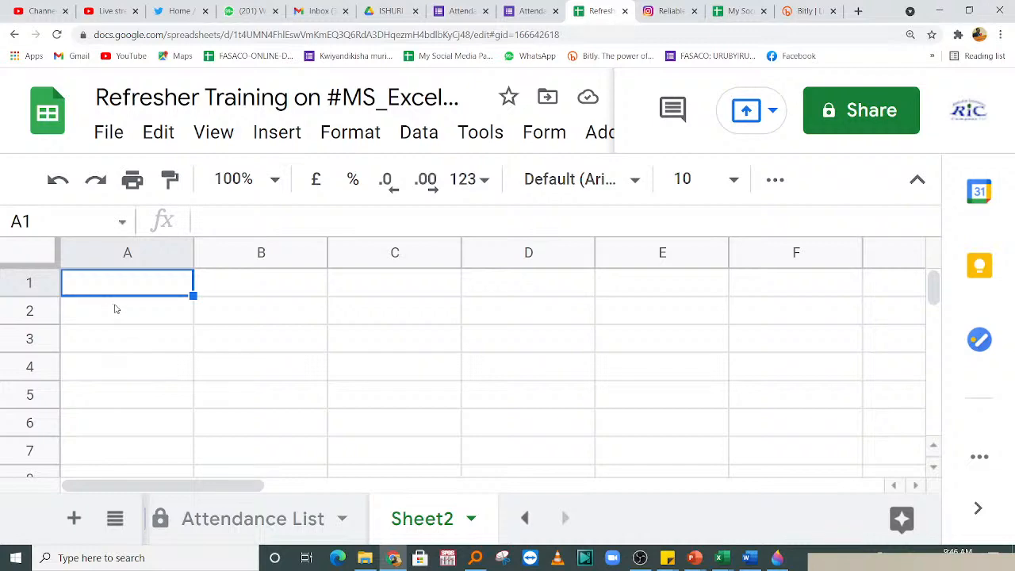
key("ctrl+v")
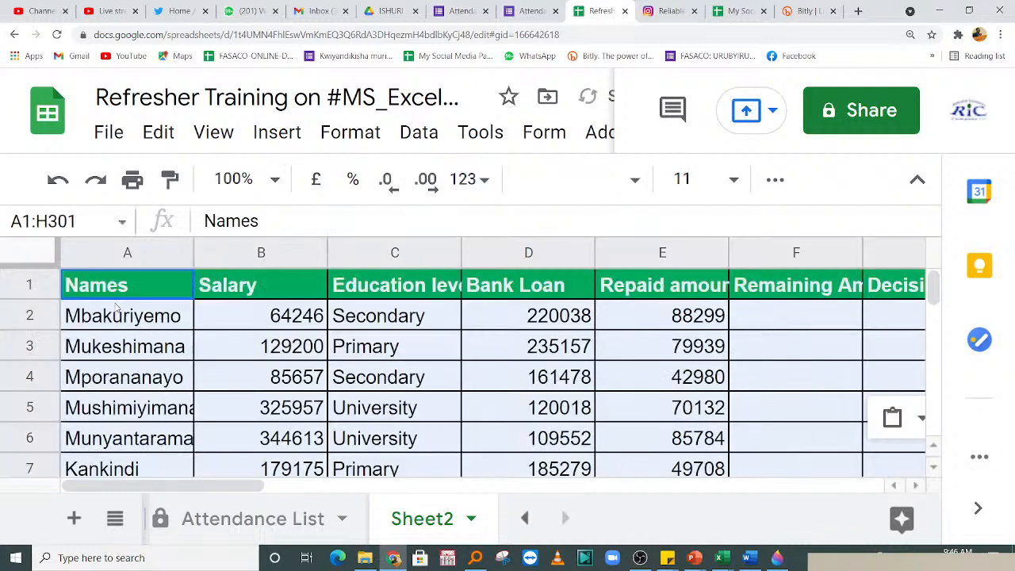
left_click(442, 320)
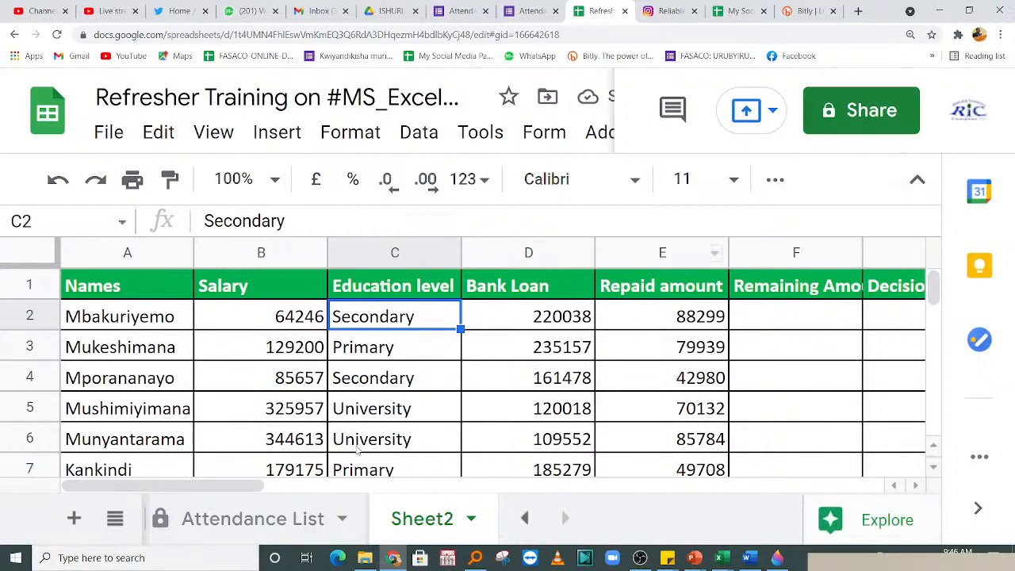
- Copy the email addresses in C2:C8 of the Attendance List and share the spreadsheet with them as editors, notifying people
left_click(305, 515)
left_click(645, 416)
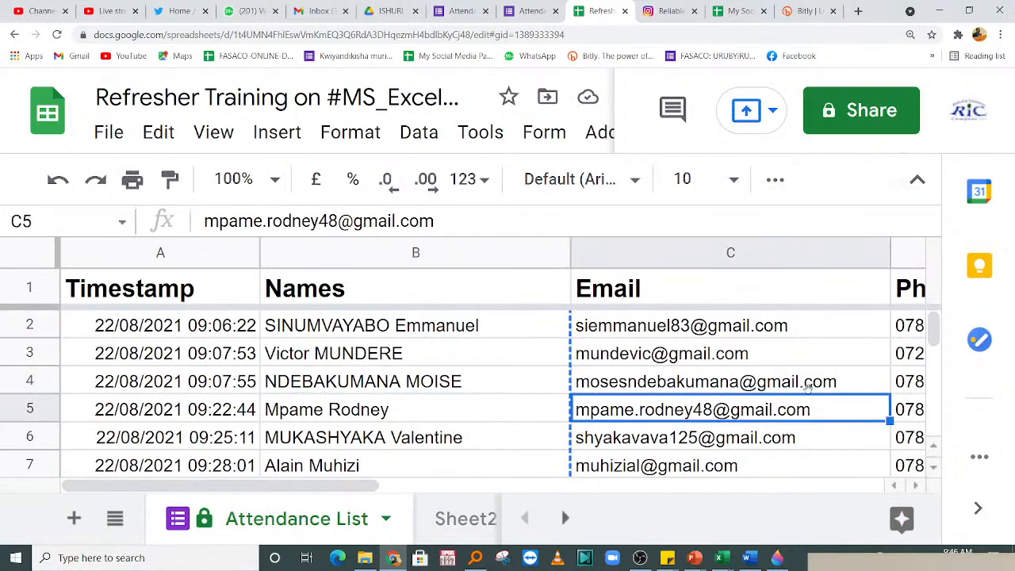
left_click_drag(749, 328, 708, 366)
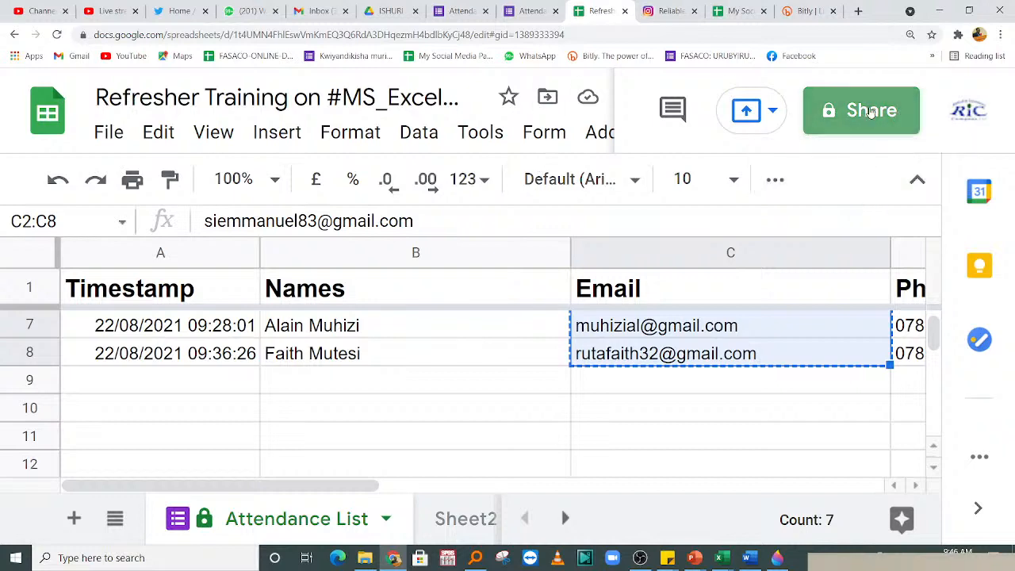
left_click(871, 109)
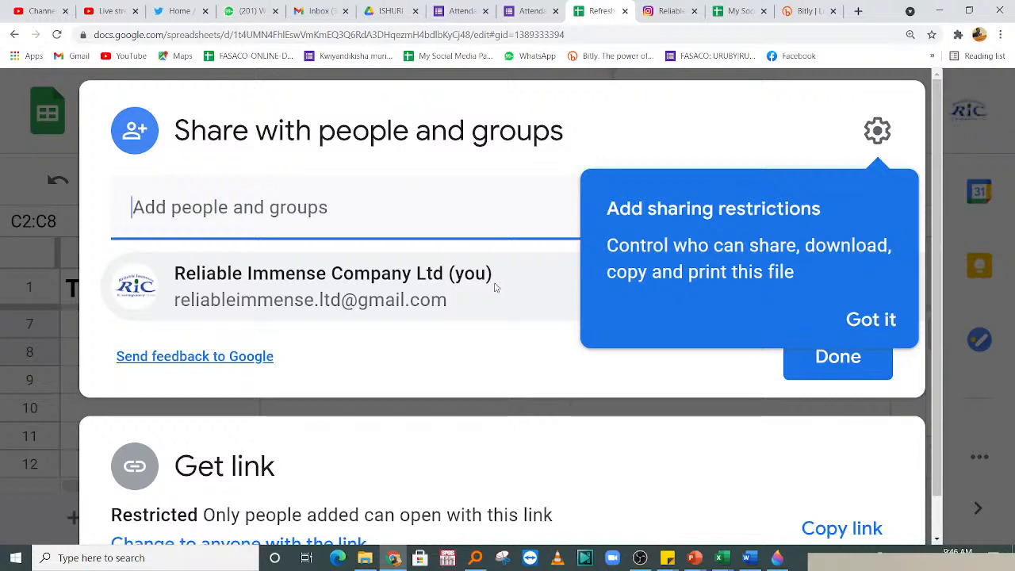
key("ctrl+v")
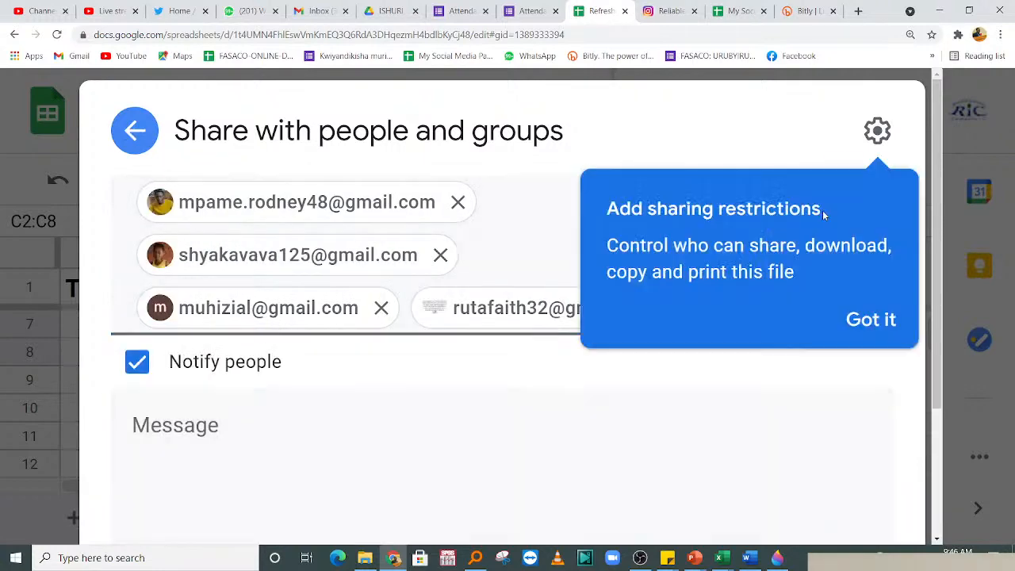
left_click(870, 321)
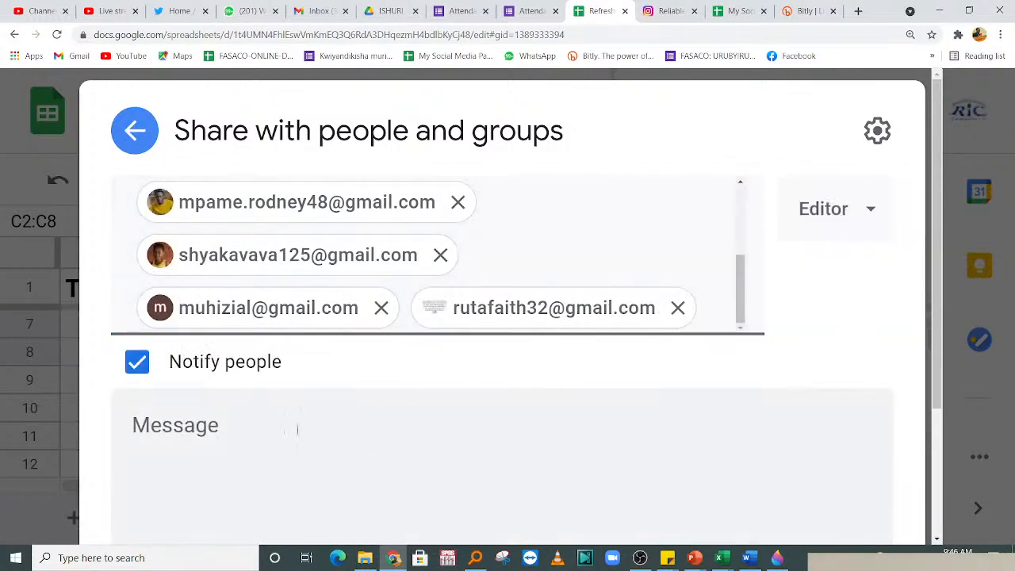
scroll(938, 363, "down", 2)
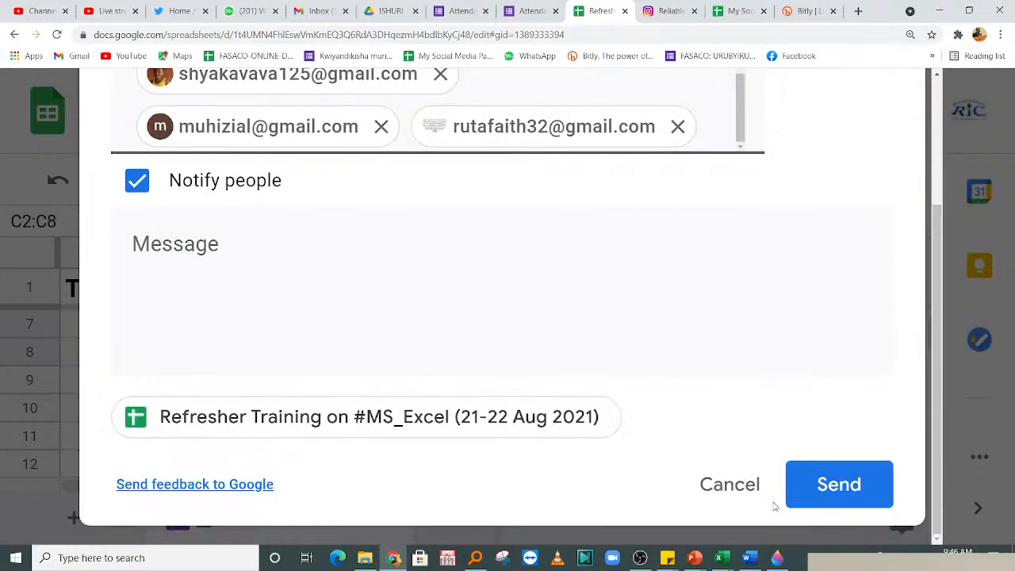
left_click(843, 486)
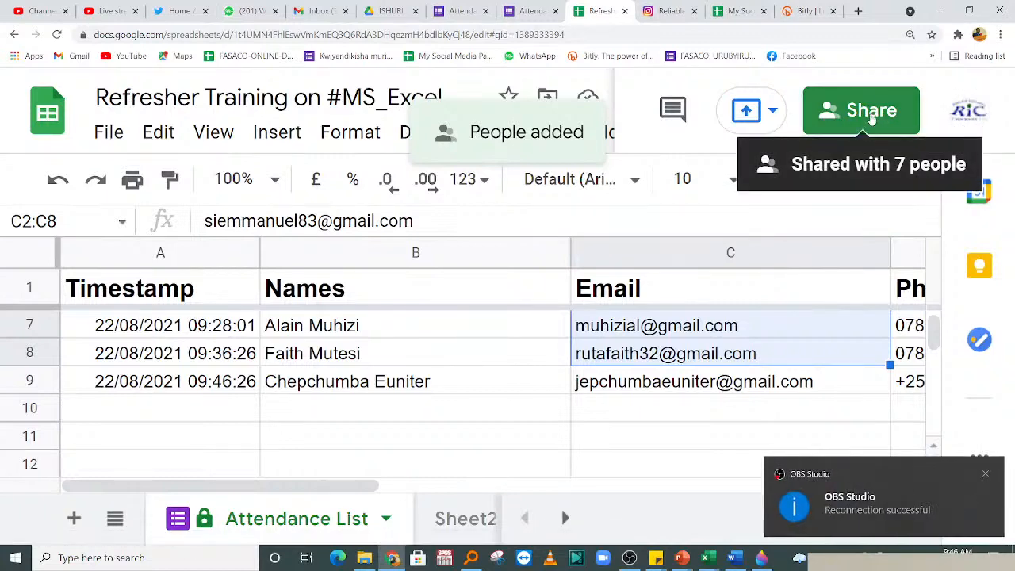
- Review the list of people with access to the spreadsheet and close the sharing settings
left_click(871, 116)
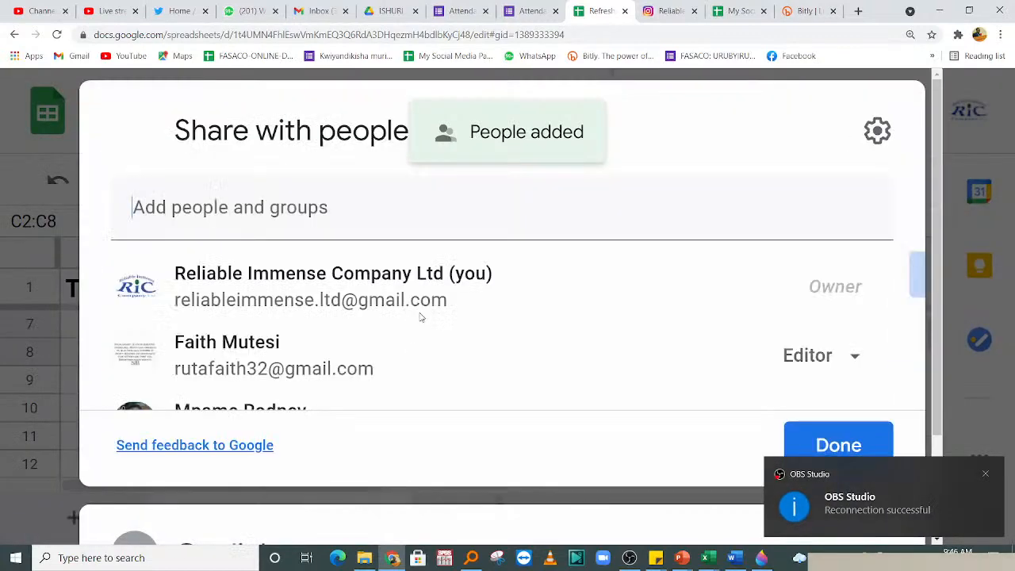
scroll(937, 424, "down", 2)
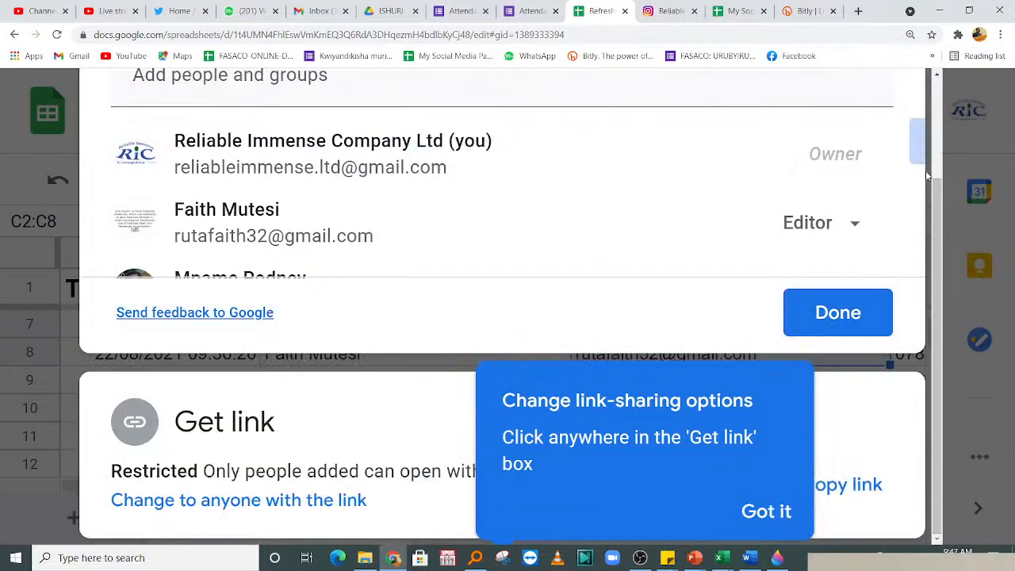
left_click_drag(920, 149, 918, 300)
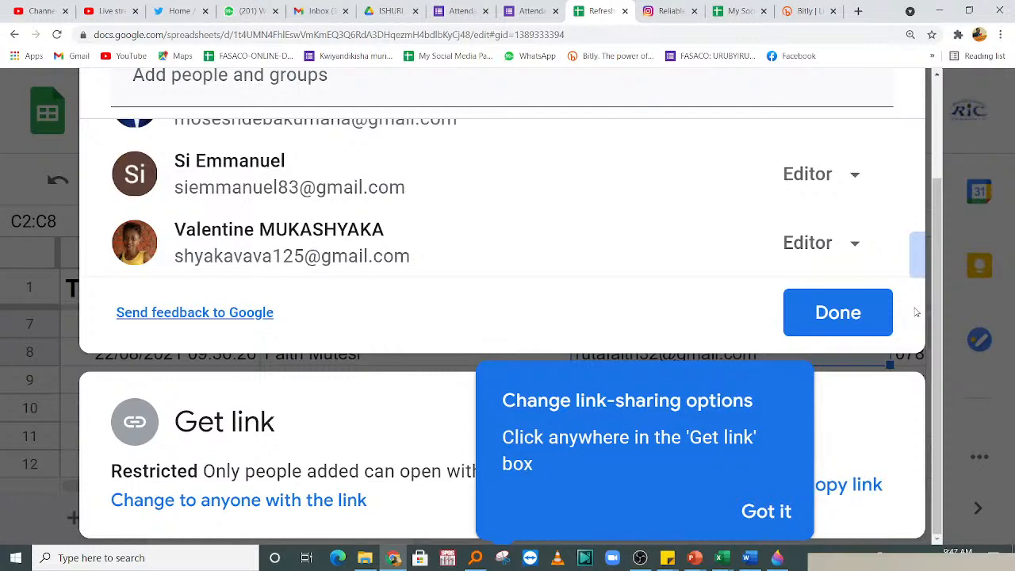
left_click(840, 312)
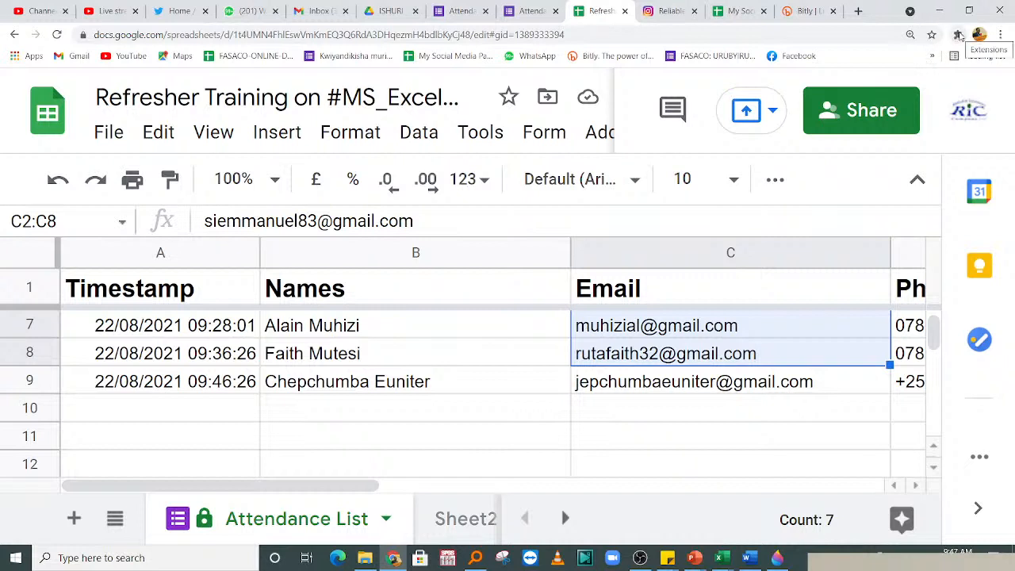
- Reduce the browser page zoom to 100% so that more of the Attendance List fits in view
left_click(1001, 35)
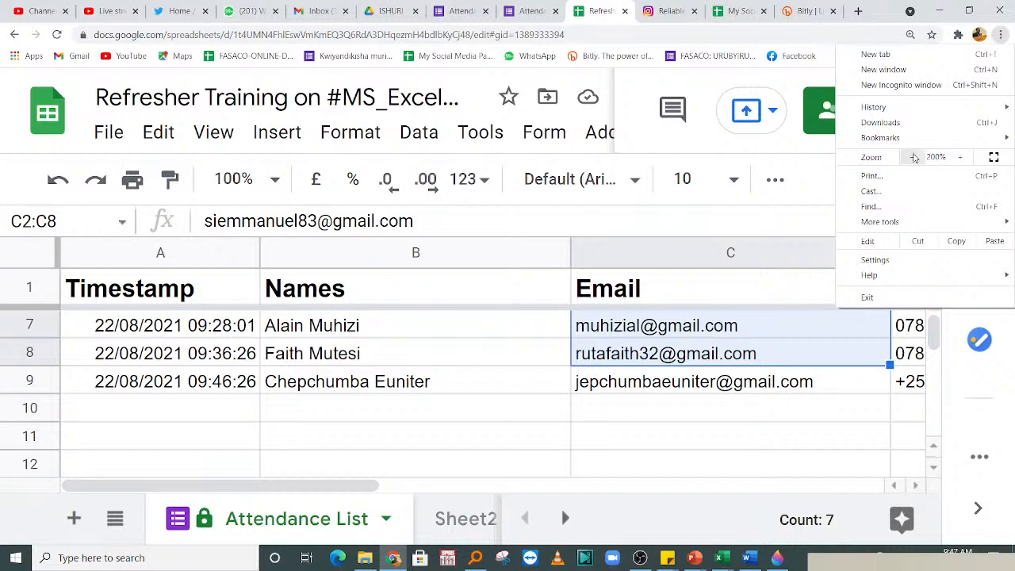
left_click(913, 157)
left_click(913, 157)
left_click(914, 157)
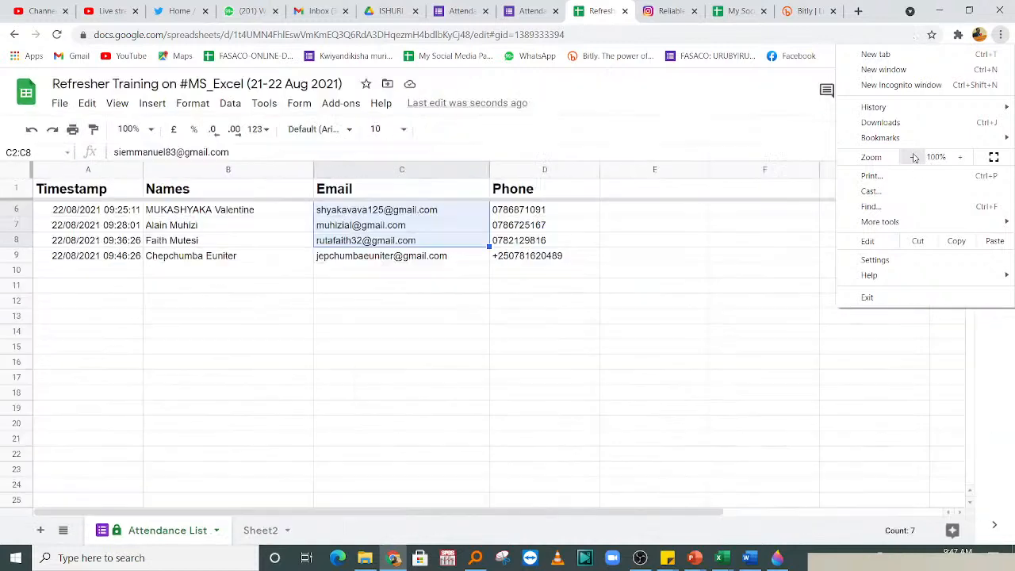
left_click(599, 307)
left_click(600, 307)
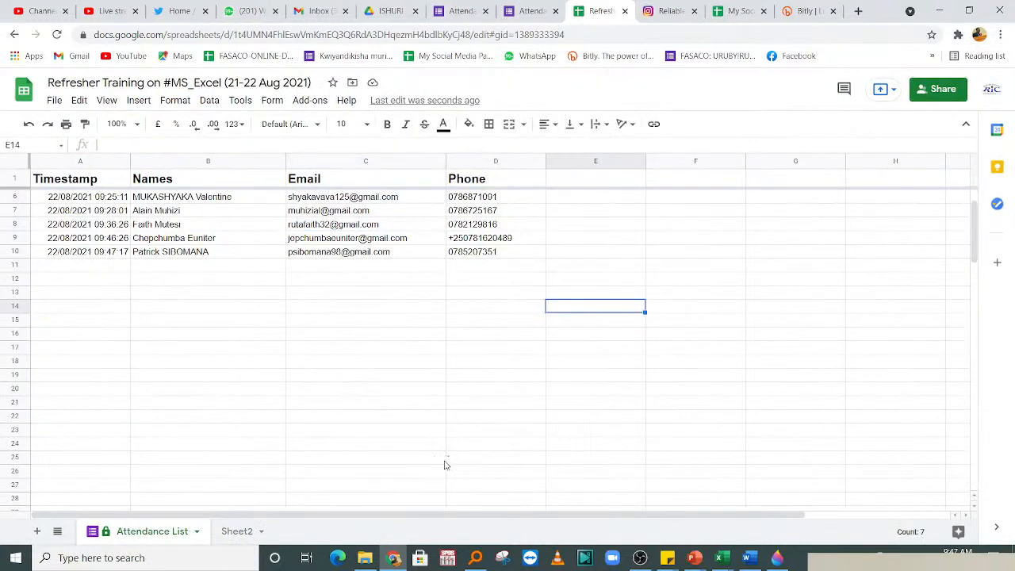
left_click(367, 305)
- Rename Sheet2, which holds the bank loan table, as Data
left_click(261, 531)
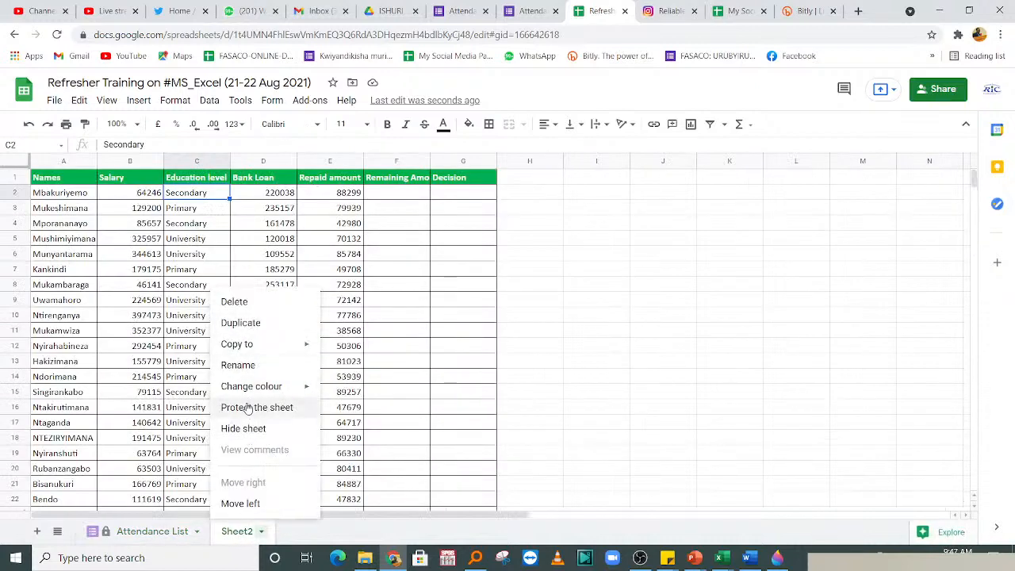
left_click(238, 366)
type("Data")
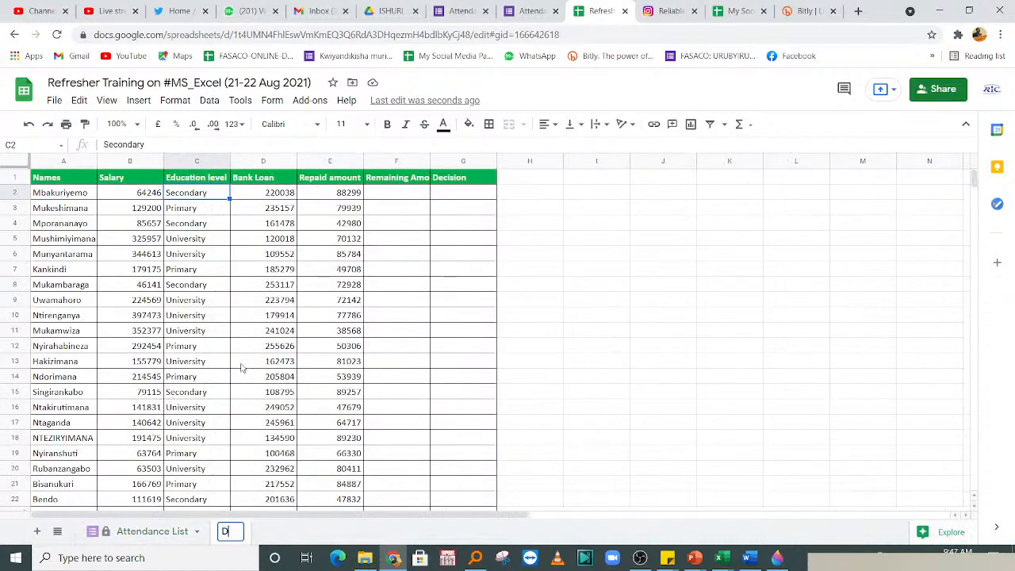
left_click(385, 444)
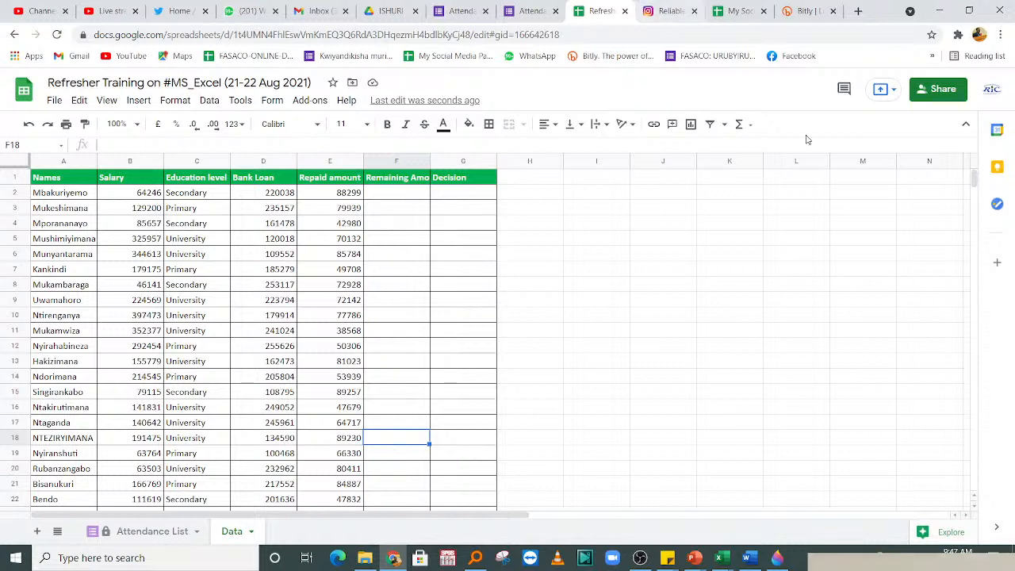
- Restrict the spreadsheet's sharing: stop editors from changing permissions and sharing, and remove the download, print and copy option for viewers and commenters
left_click(942, 90)
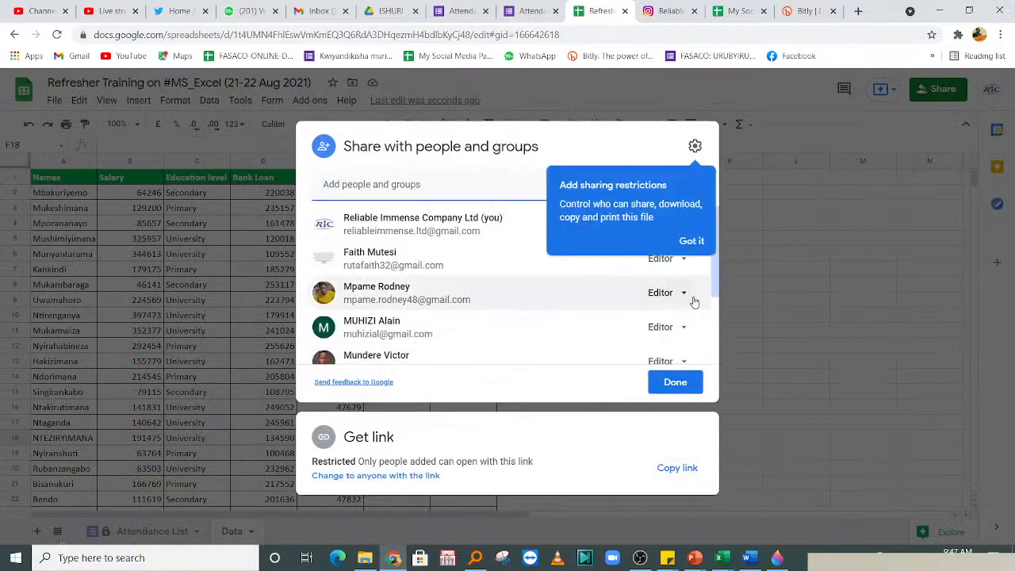
left_click(695, 148)
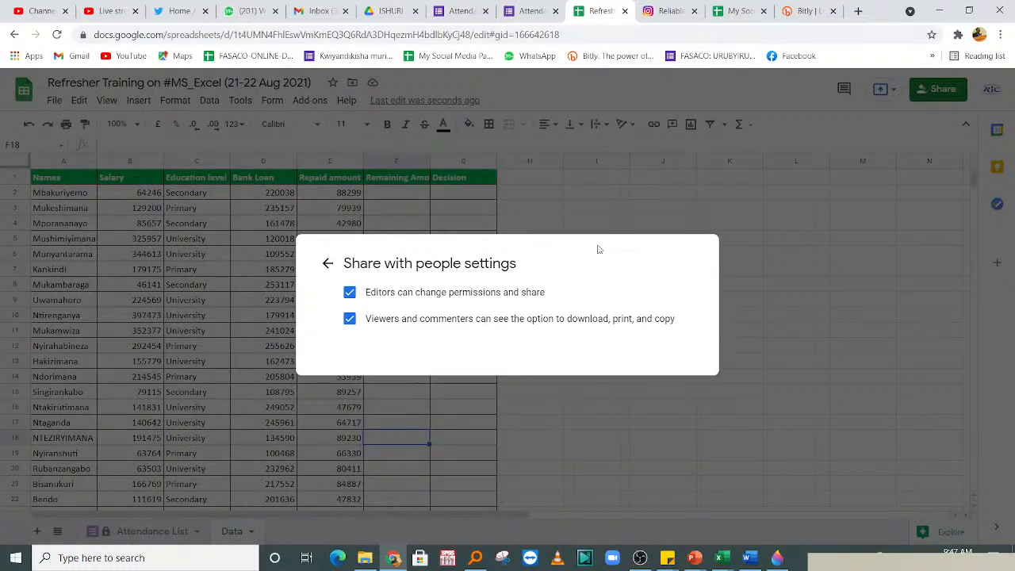
left_click(349, 293)
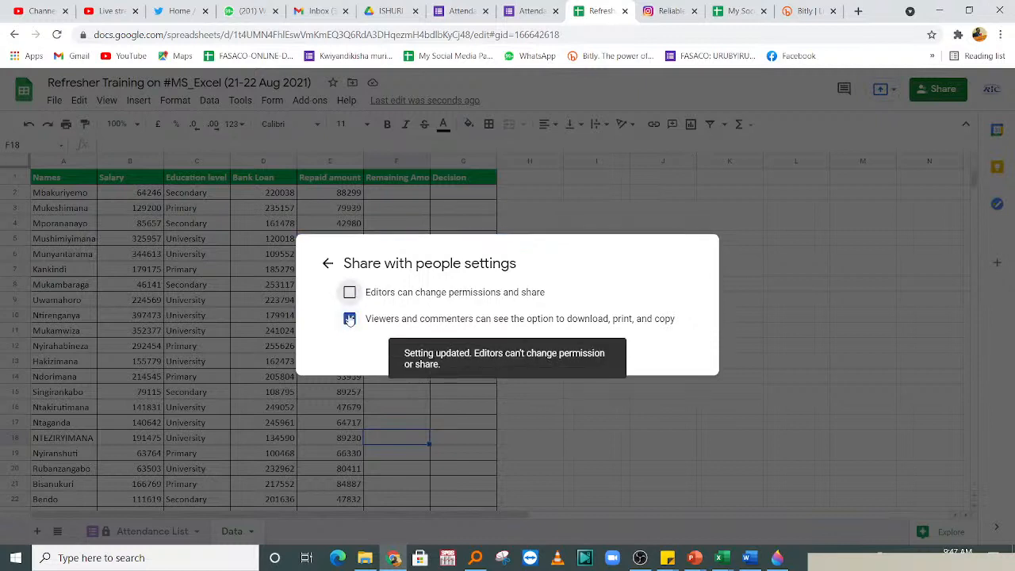
left_click(349, 319)
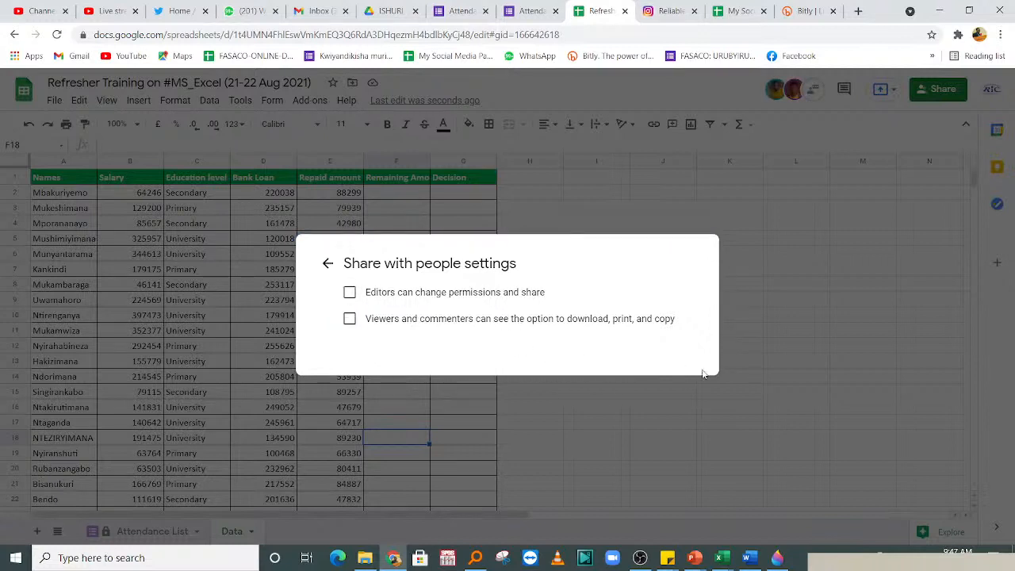
left_click(815, 378)
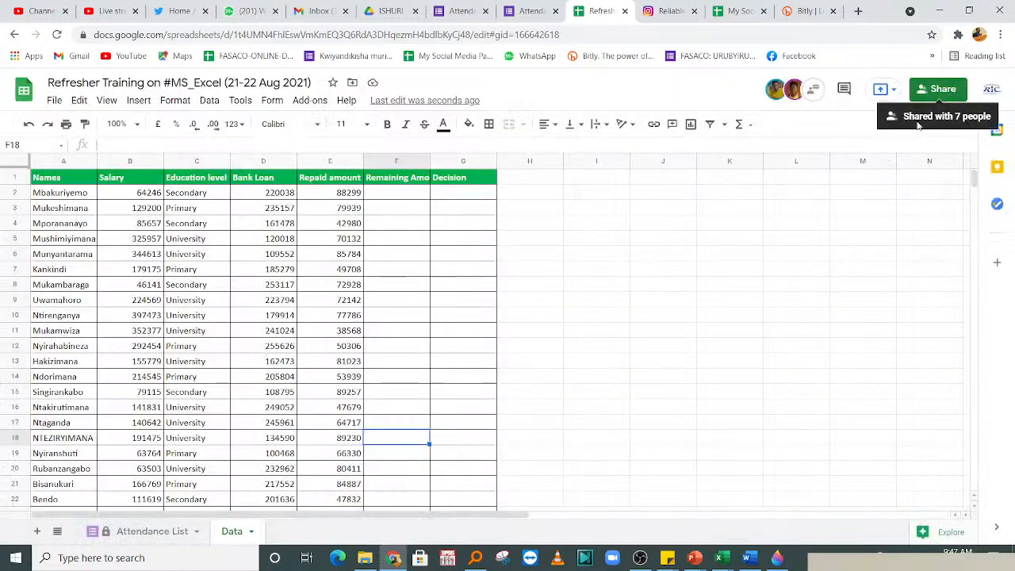
- Hide the Attendance List sheet in the spreadsheet
mouse_move(774, 97)
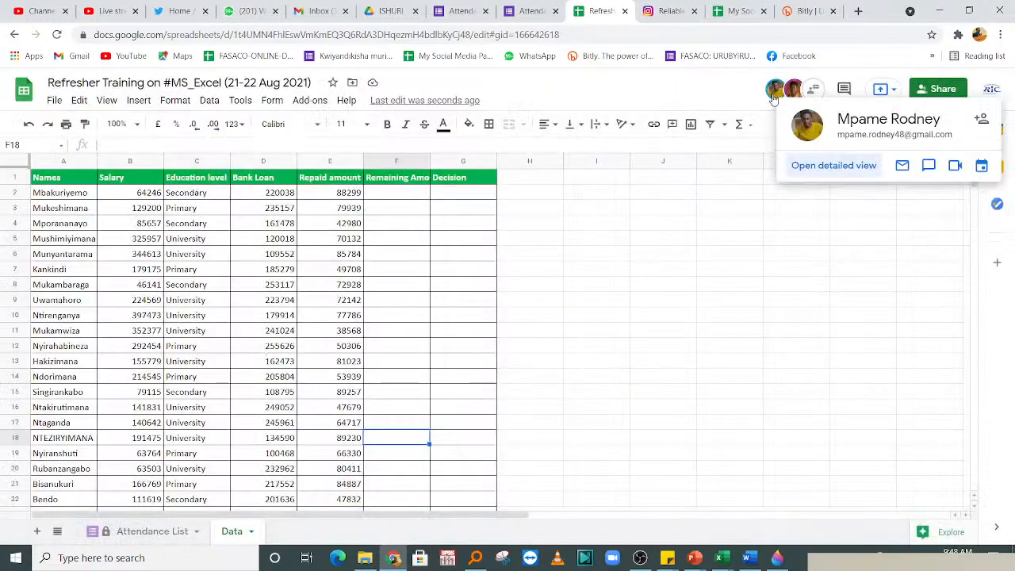
left_click(145, 538)
right_click(145, 537)
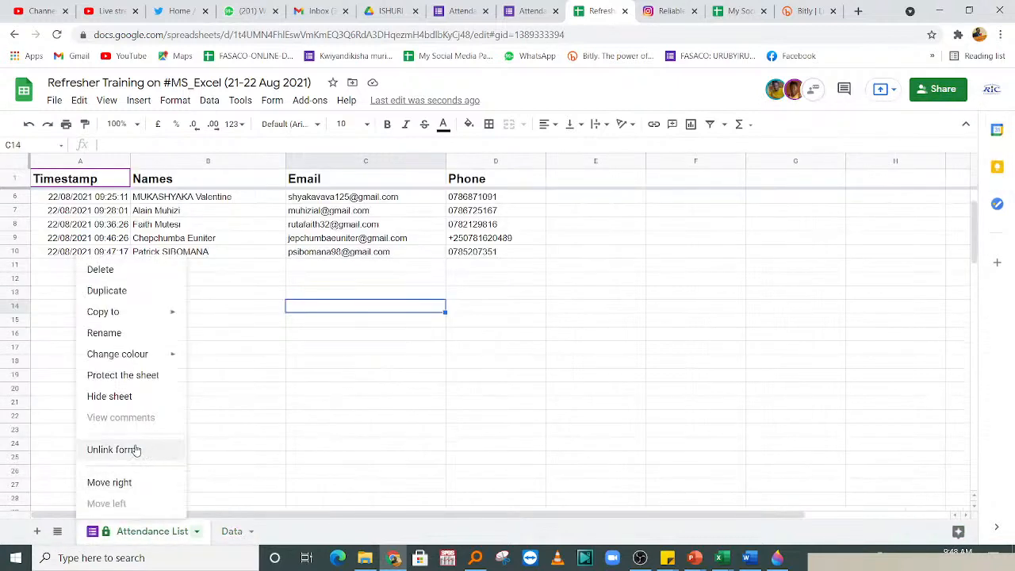
left_click(124, 398)
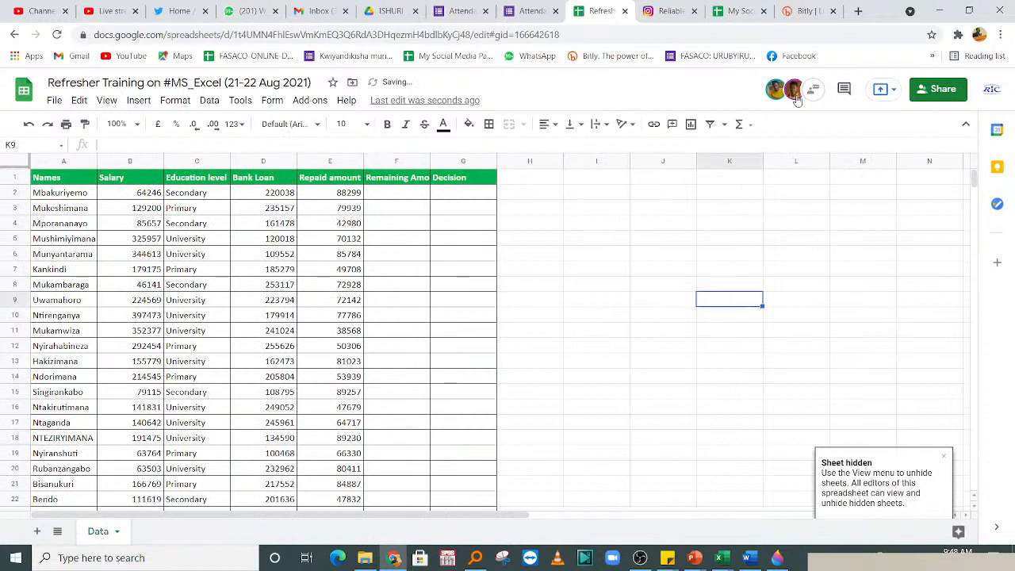
mouse_move(797, 98)
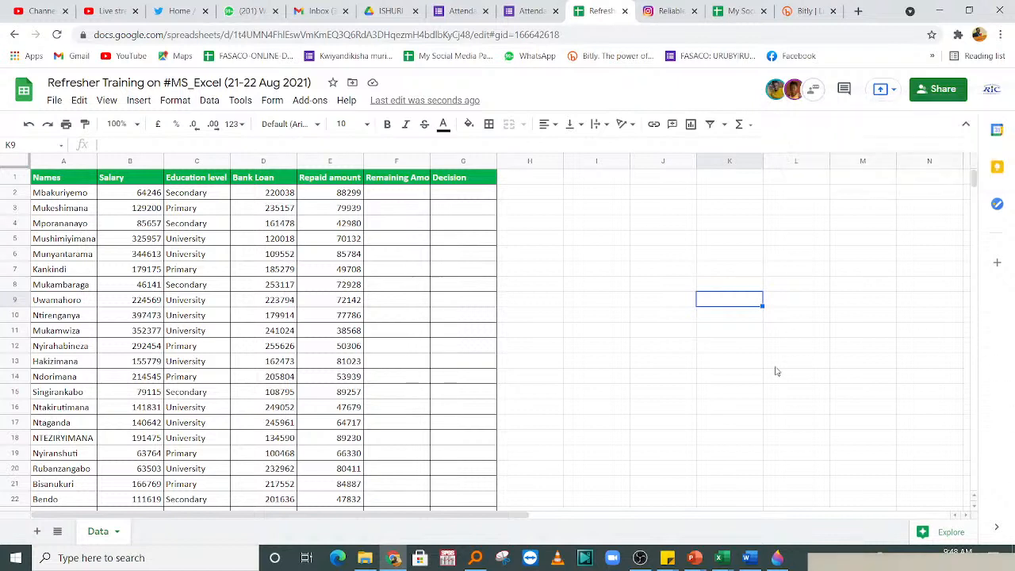
left_click(625, 288)
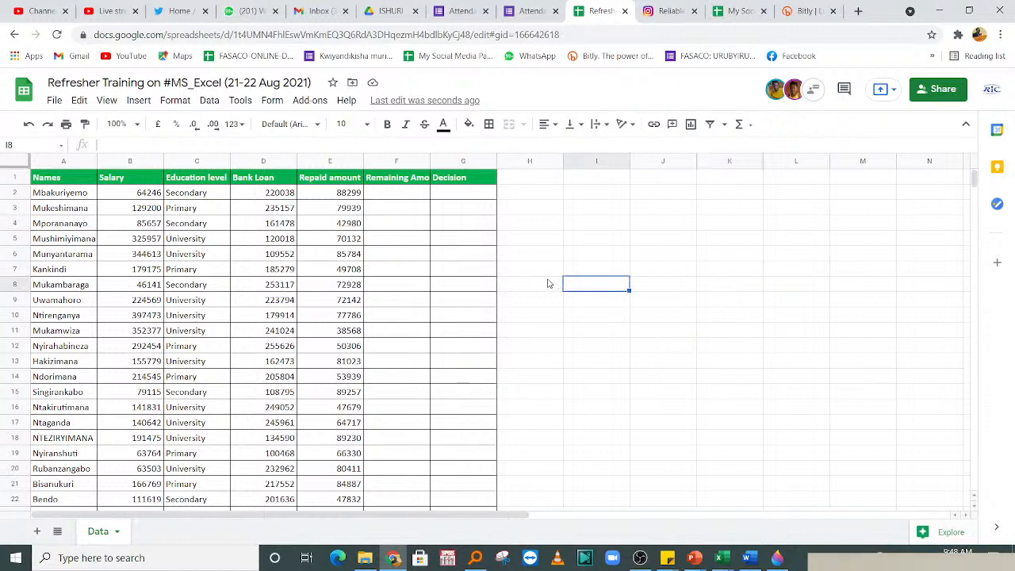
key("Left")
key("Left")
key("Left")
key("Left")
key("Left")
key("Left")
key("Left")
key("Left")
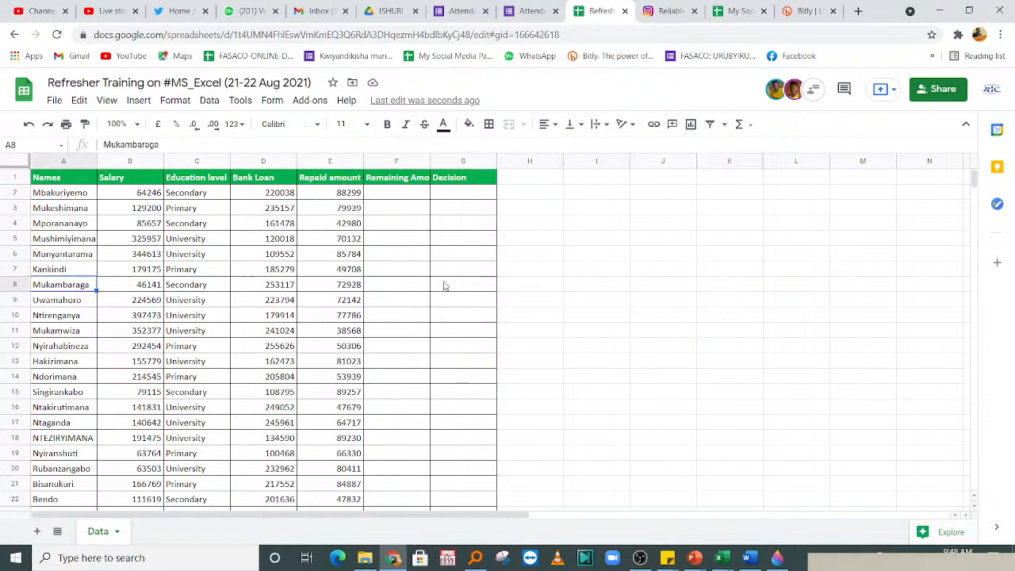
left_click(444, 269)
left_click(505, 242)
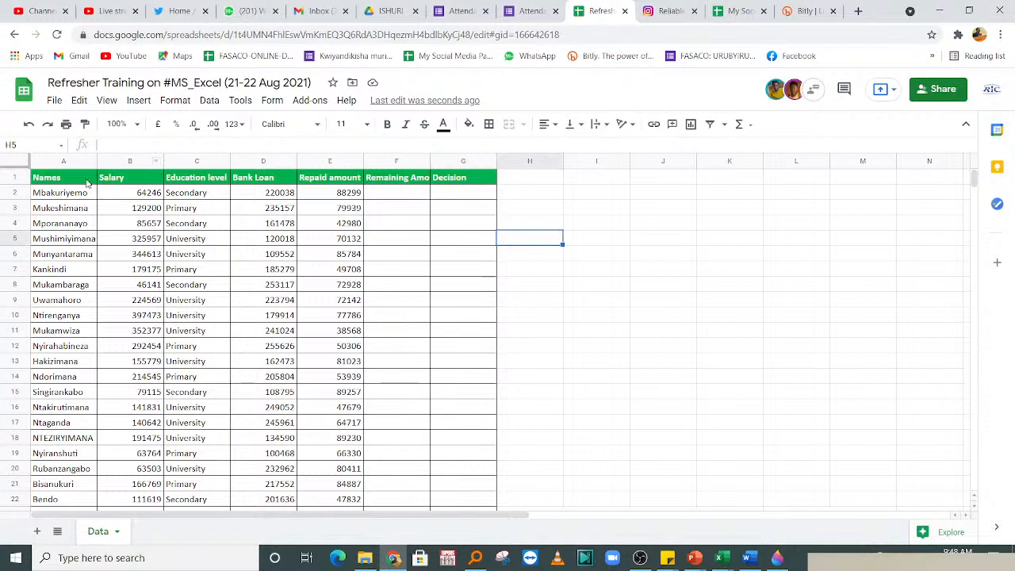
- Set the font size of the table's header row A1:G1 to 12
left_click_drag(87, 183, 461, 184)
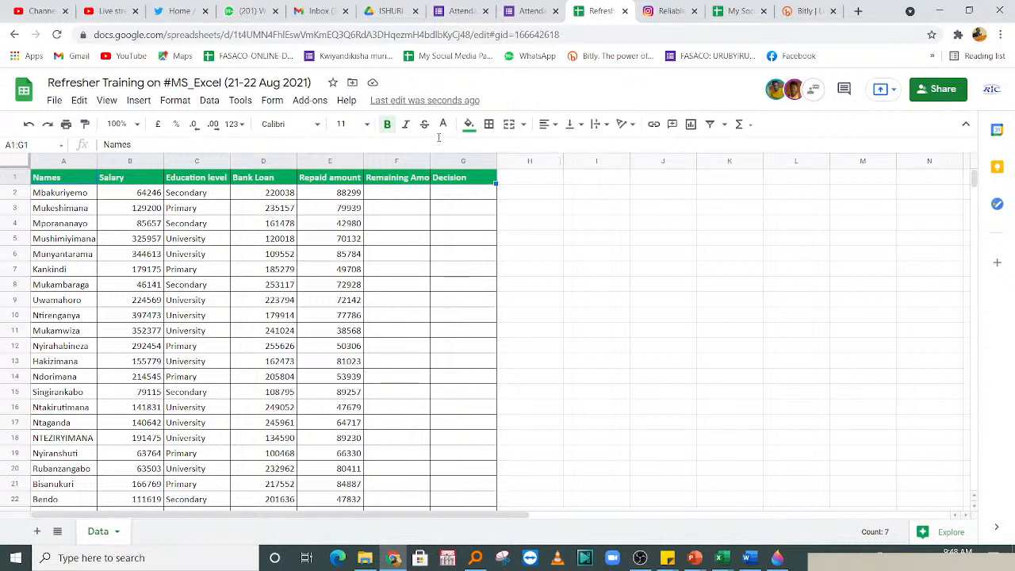
left_click(353, 124)
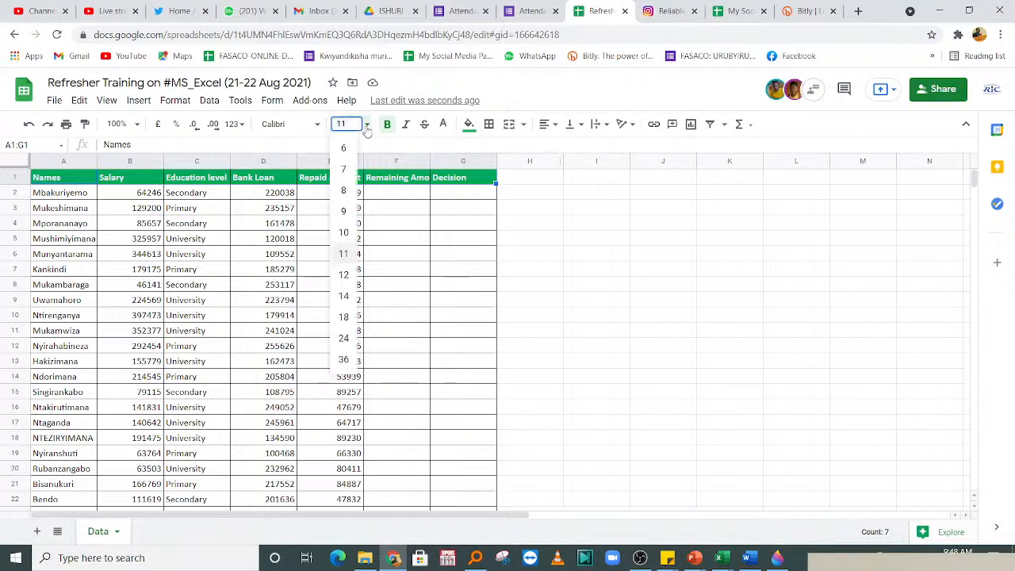
left_click(346, 273)
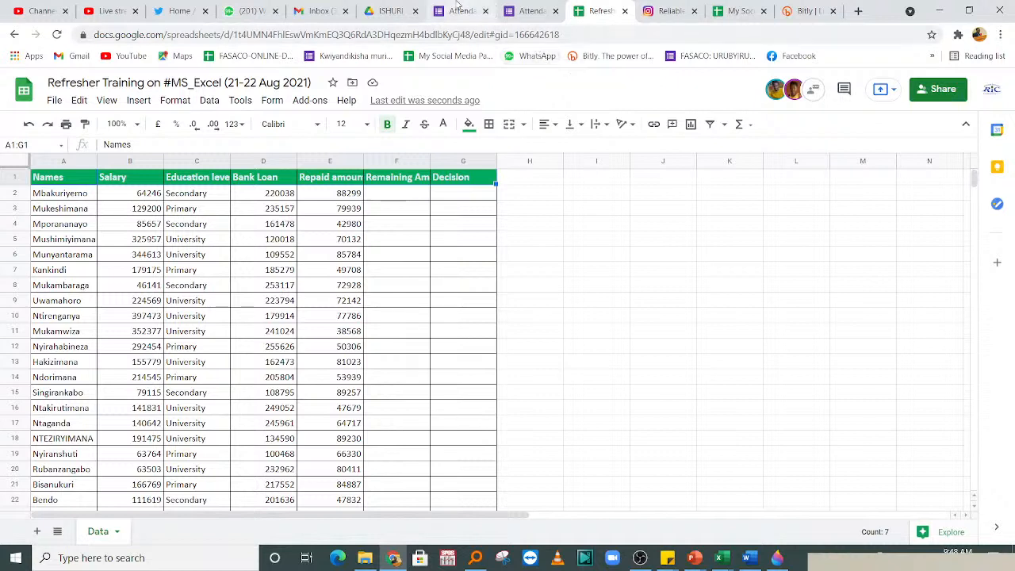
- Copy the spreadsheet's web address and switch to the YouTube Studio page of the running live stream
left_click(420, 34)
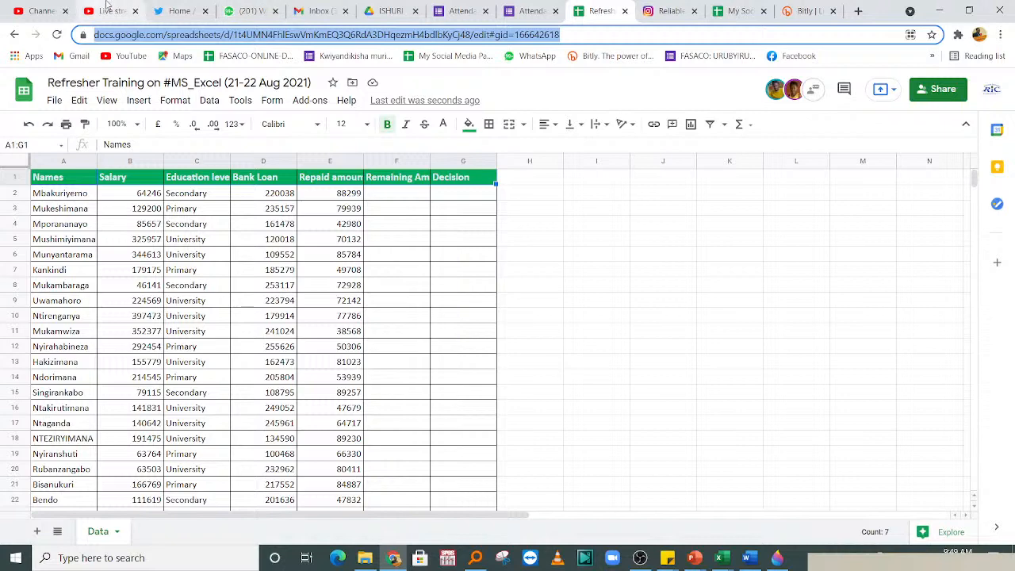
left_click(109, 10)
left_click(19, 8)
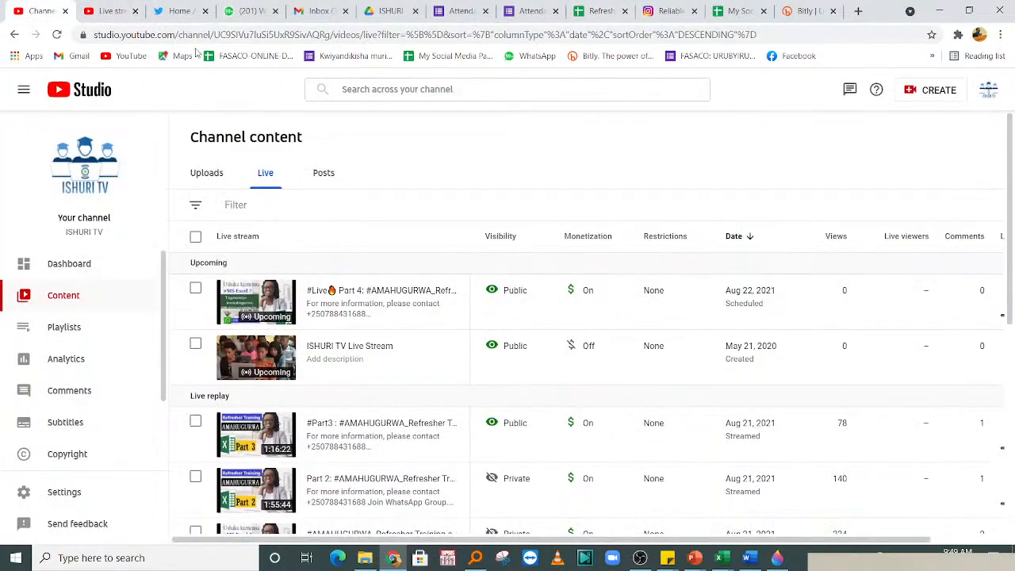
left_click(110, 10)
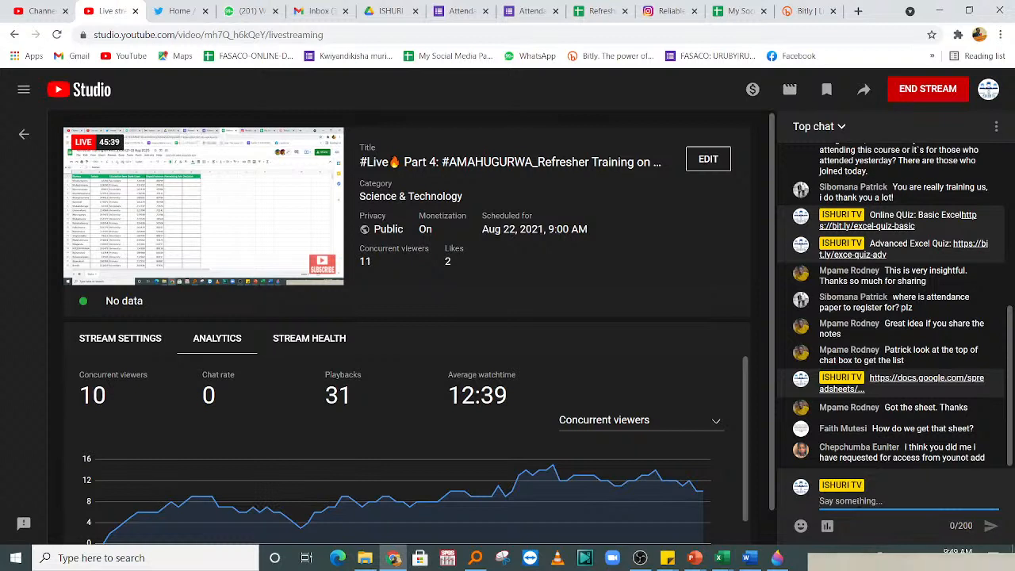
- Post "Online Sheet:" followed by the copied spreadsheet link as a message in the live chat
type("Onli")
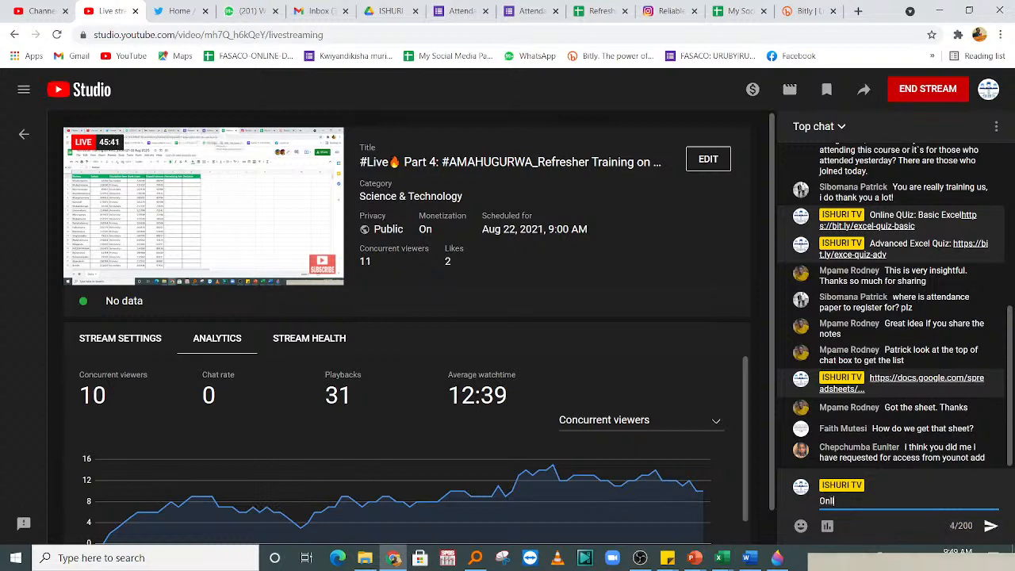
type("ne Sheet")
left_click(677, 302)
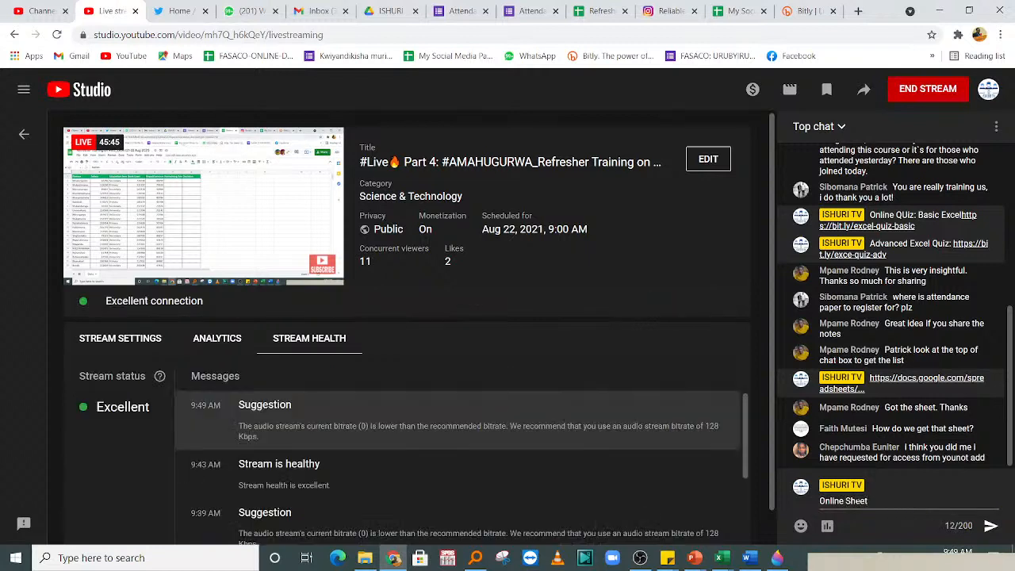
left_click(885, 497)
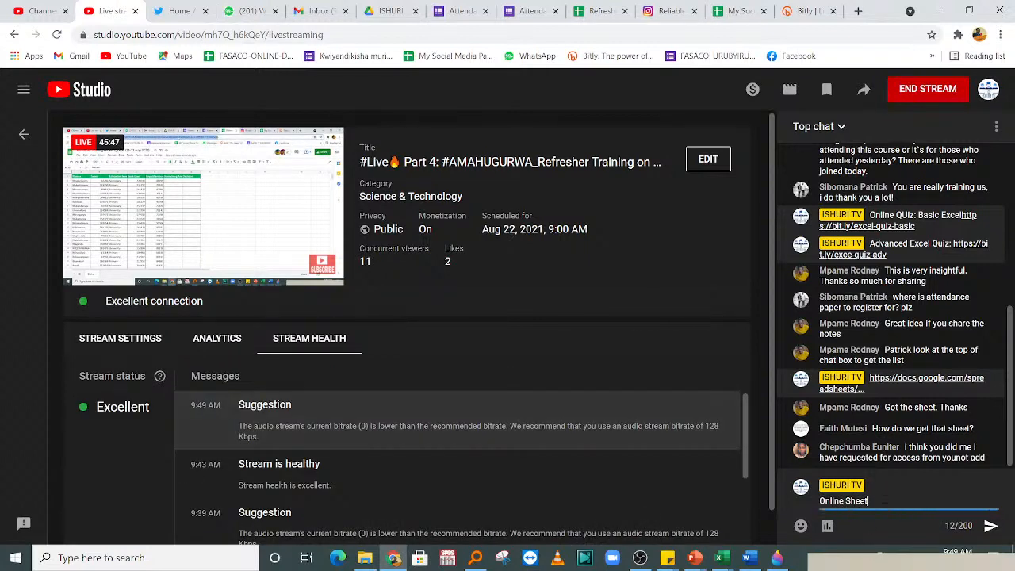
type(":")
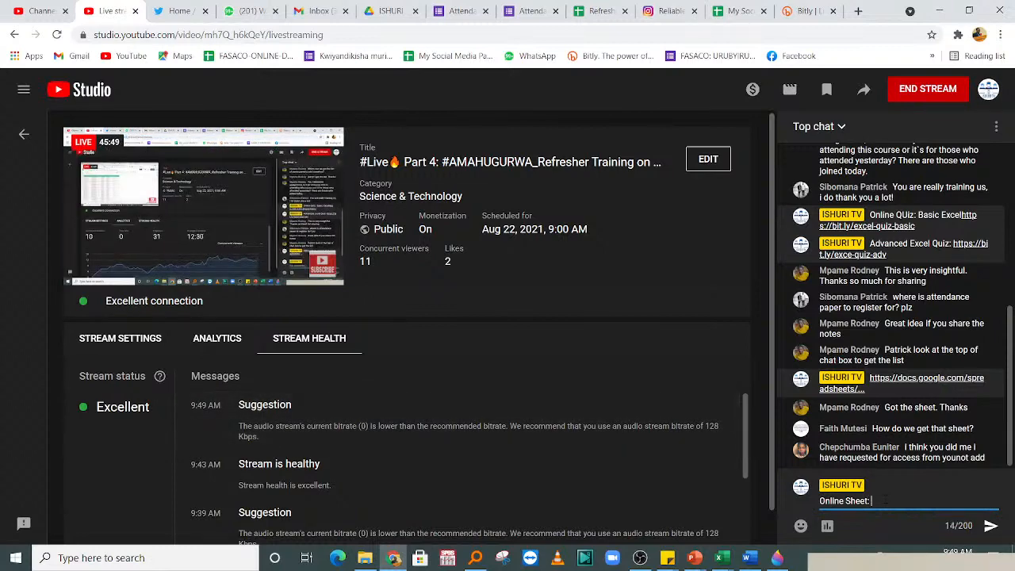
key("ctrl+v")
key("Return")
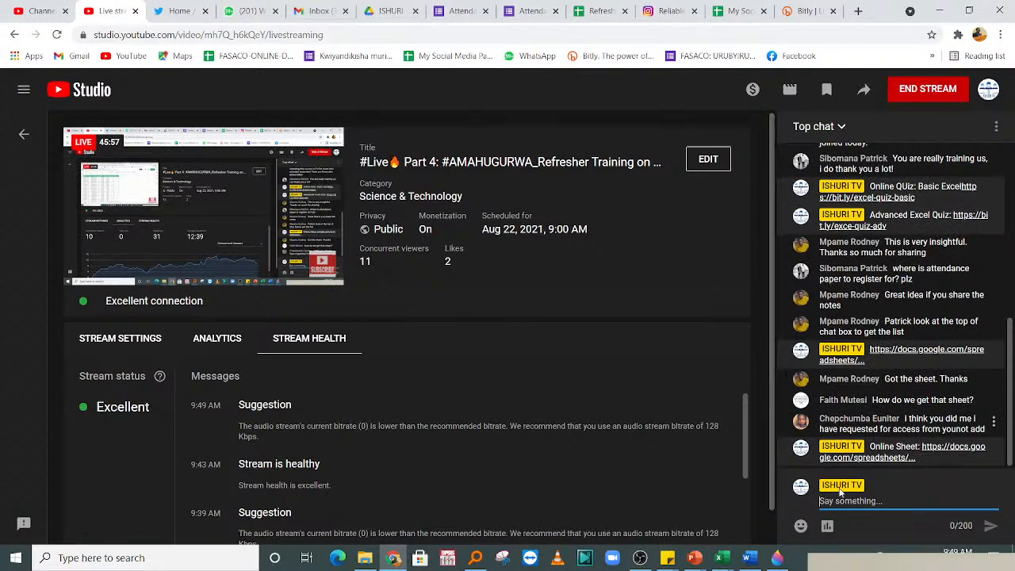
- Look back through the earliest live chat messages with the WhatsApp group and Attendance List links
scroll(1002, 201, "up", 3)
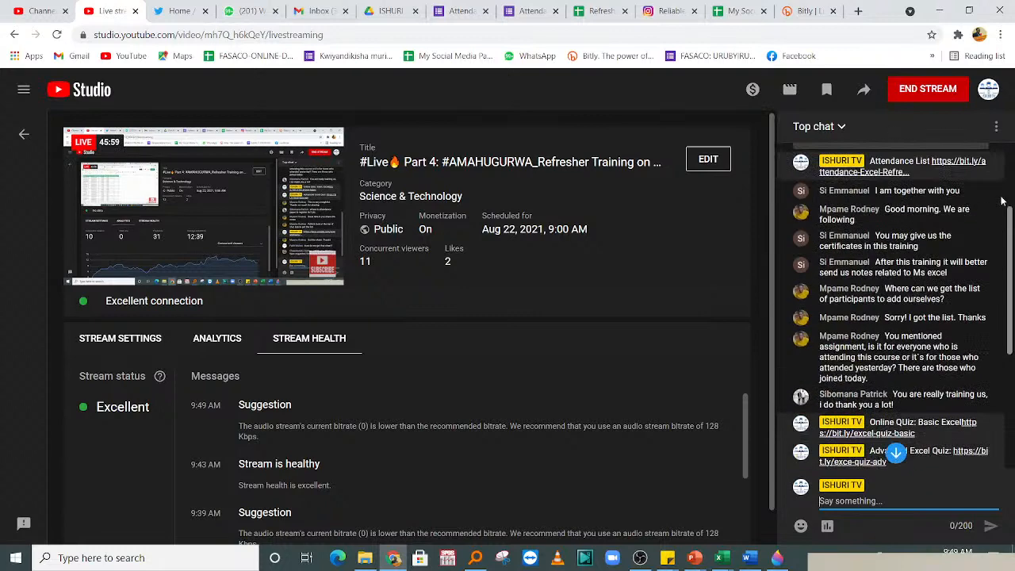
scroll(1002, 202, "up", 2)
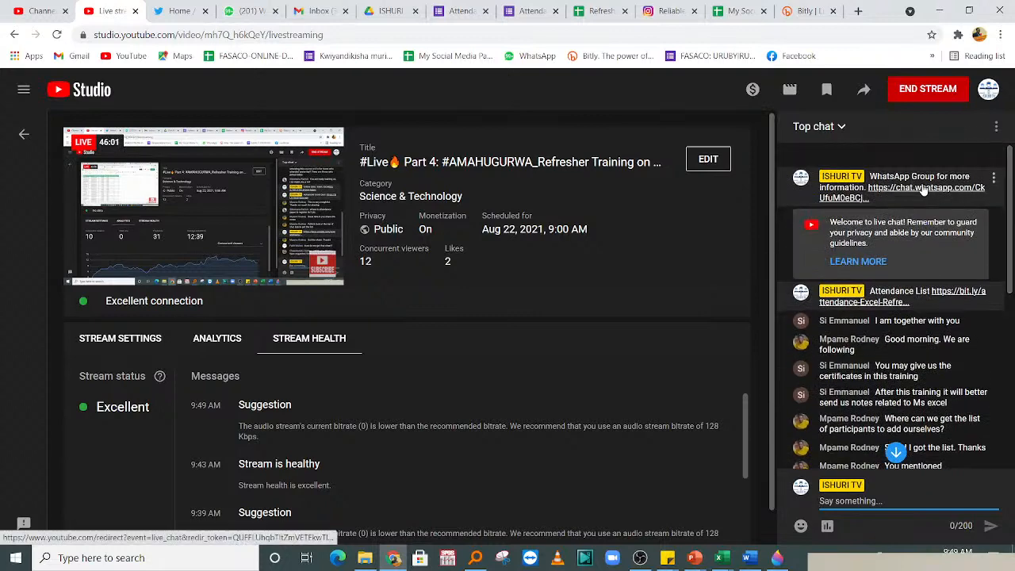
right_click(882, 301)
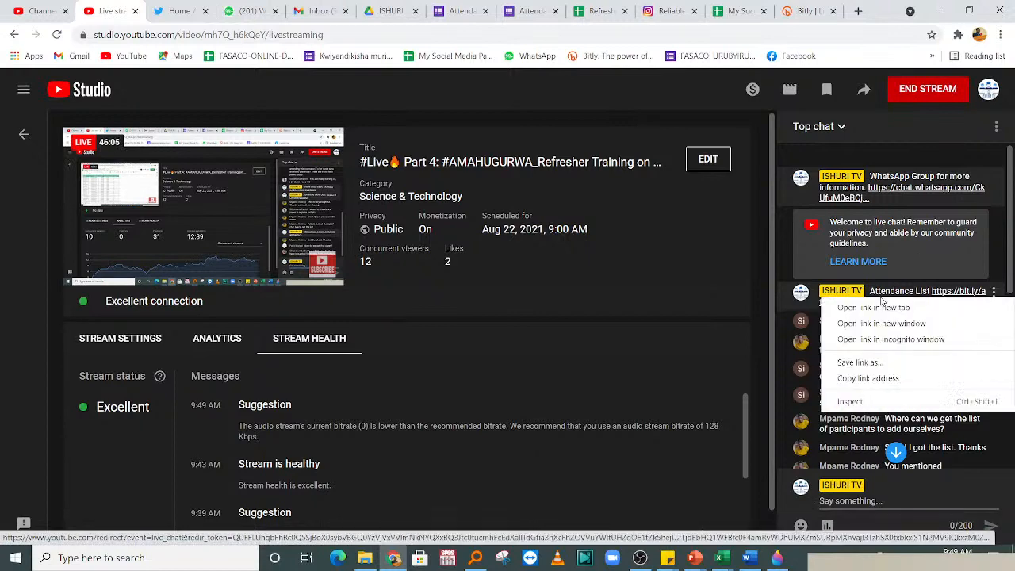
left_click_drag(1010, 249, 1013, 339)
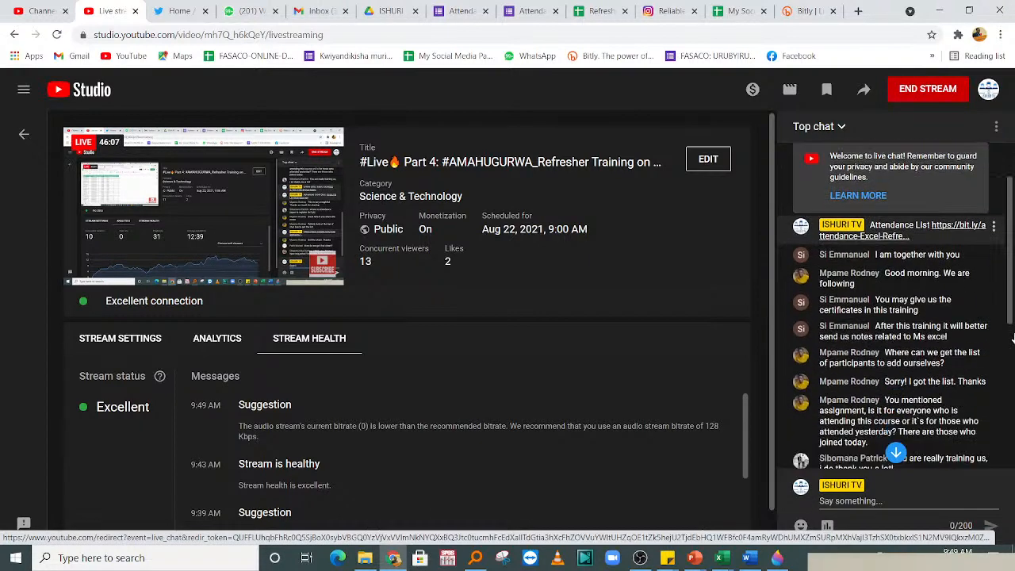
- Return to the Refresher Training spreadsheet and widen column F so that its whole Remaining Amount header fits
left_click(739, 10)
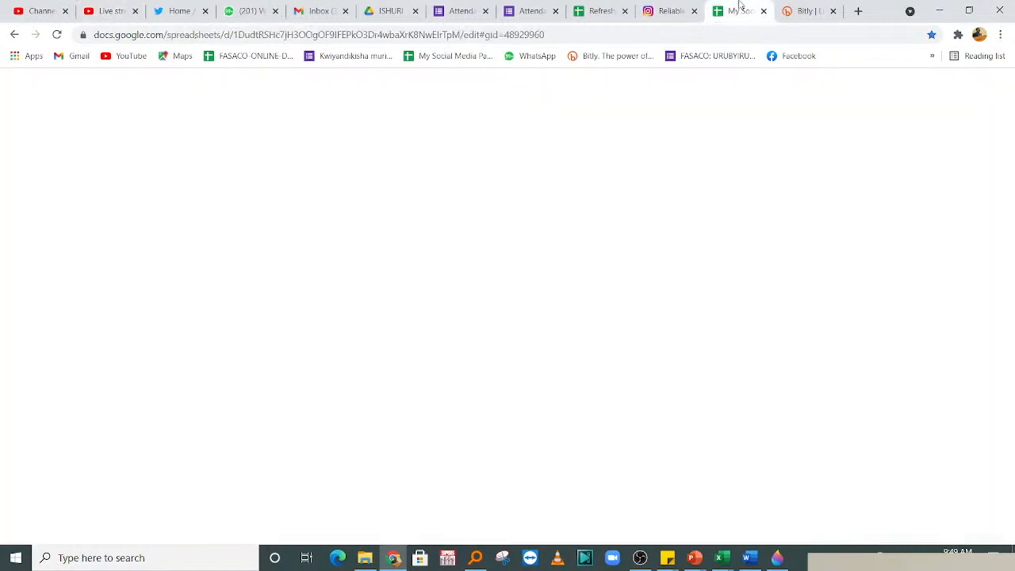
left_click(601, 10)
left_click(662, 346)
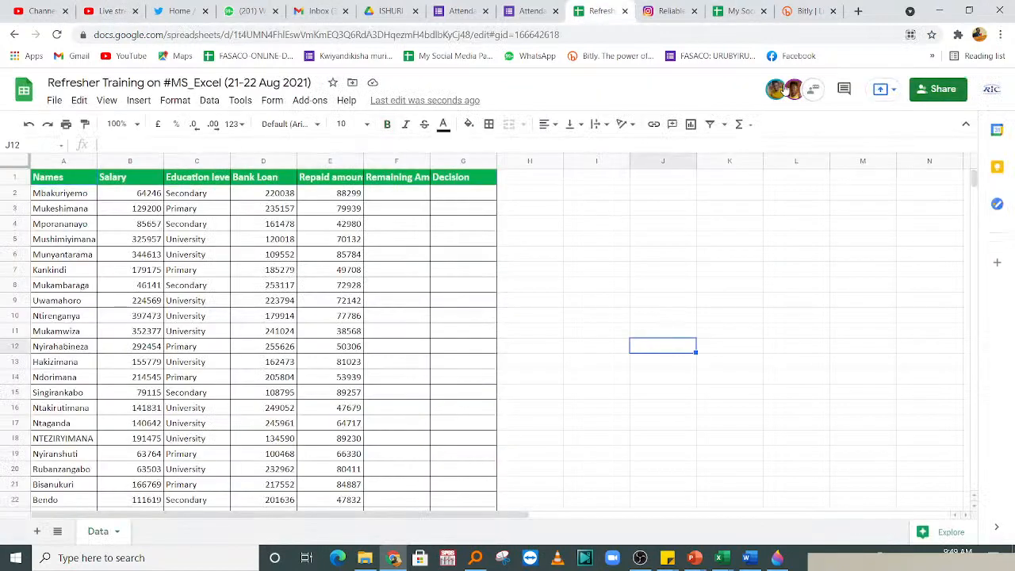
left_click(448, 258)
left_click(328, 304)
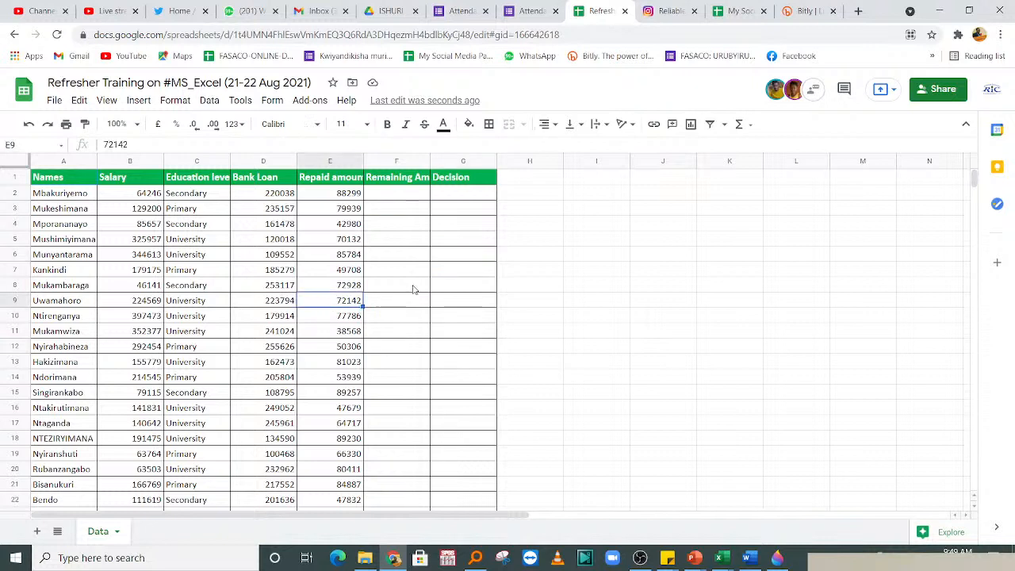
left_click(451, 258)
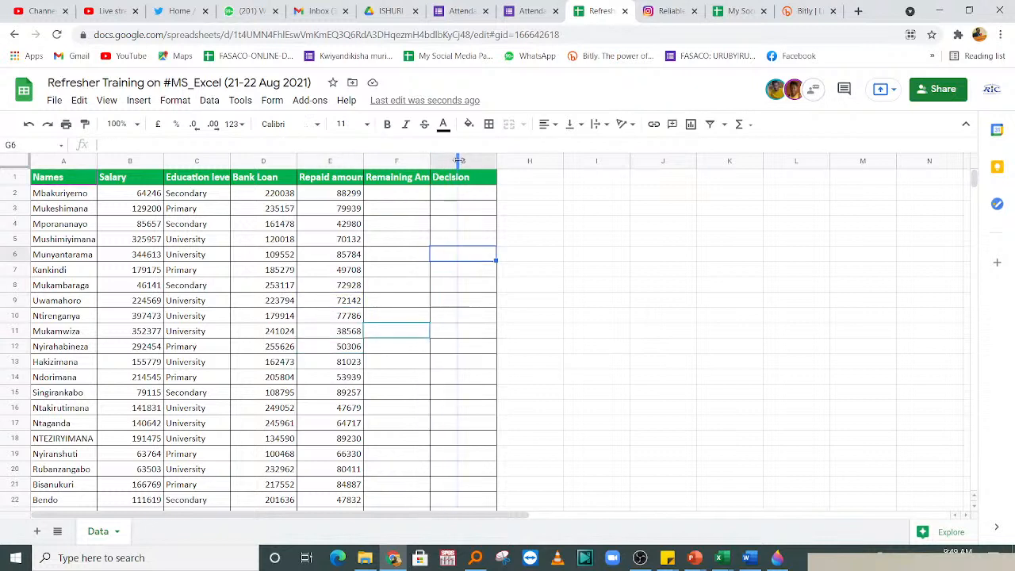
left_click_drag(458, 160, 460, 160)
left_click(627, 238)
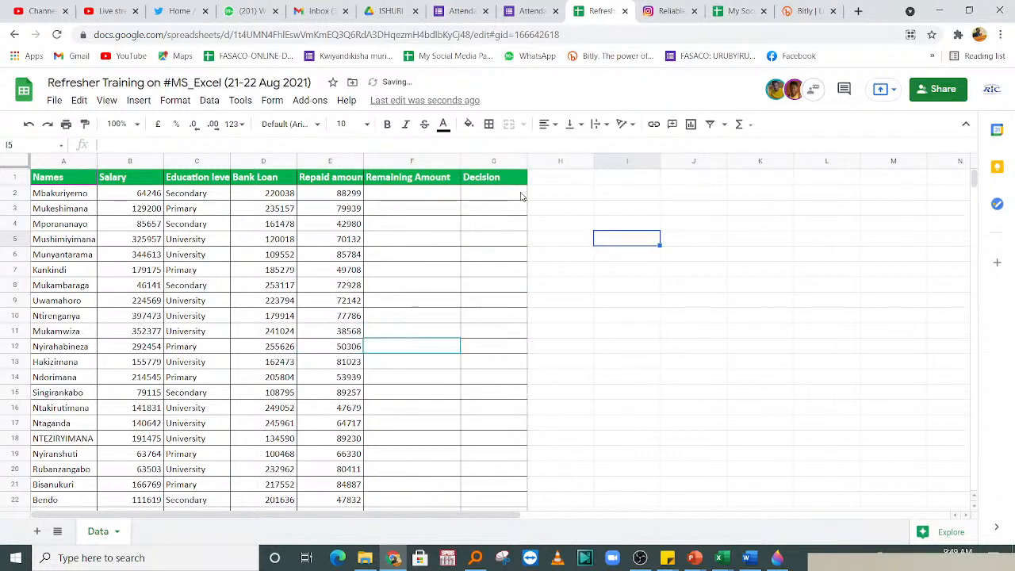
- Widen the Decision column G and widen column E so that its whole Repaid amount header fits
left_click_drag(524, 159, 551, 159)
left_click_drag(680, 194, 683, 206)
left_click(507, 254)
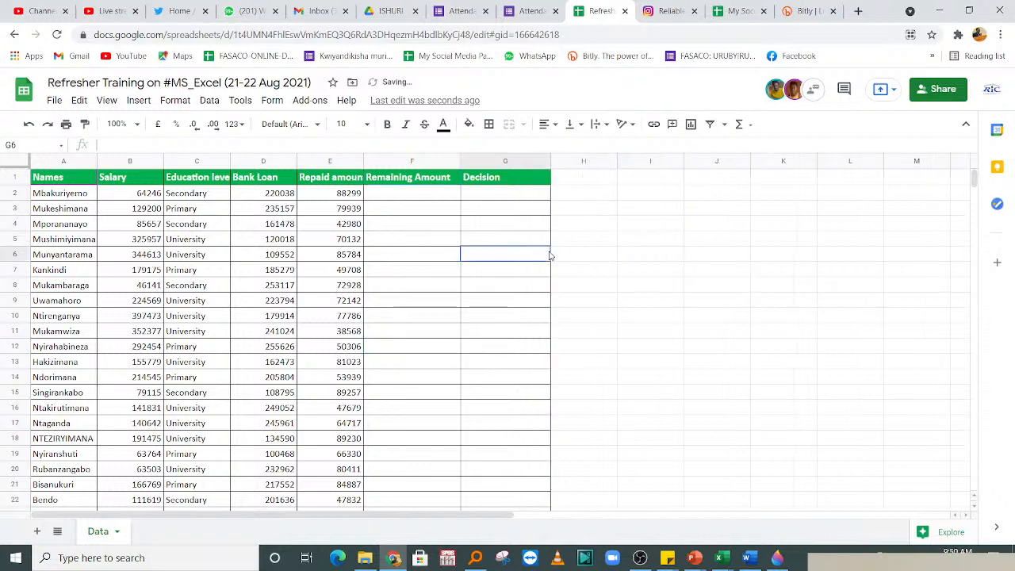
left_click_drag(362, 158, 397, 159)
left_click(617, 239)
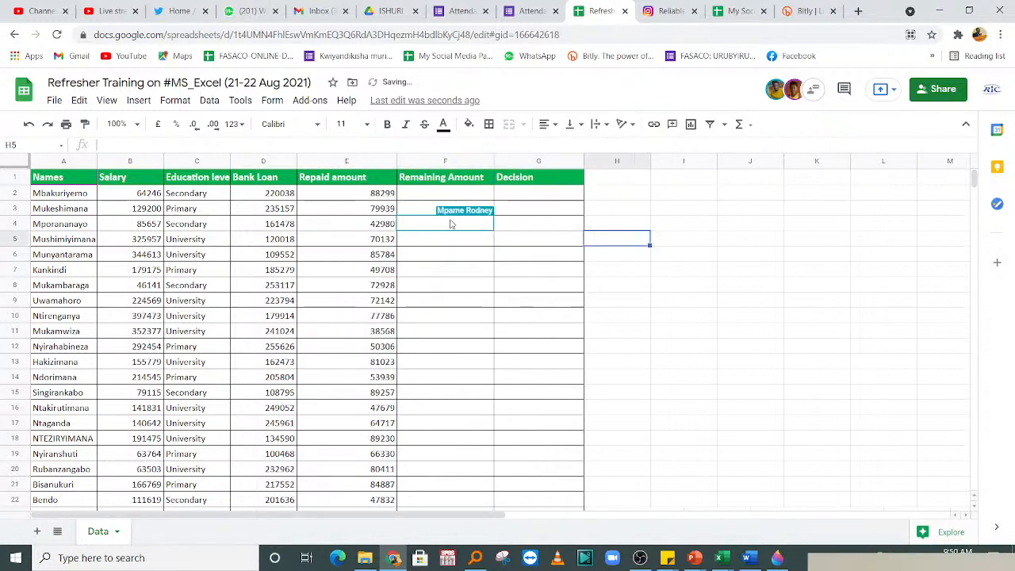
left_click(519, 208)
left_click(449, 199)
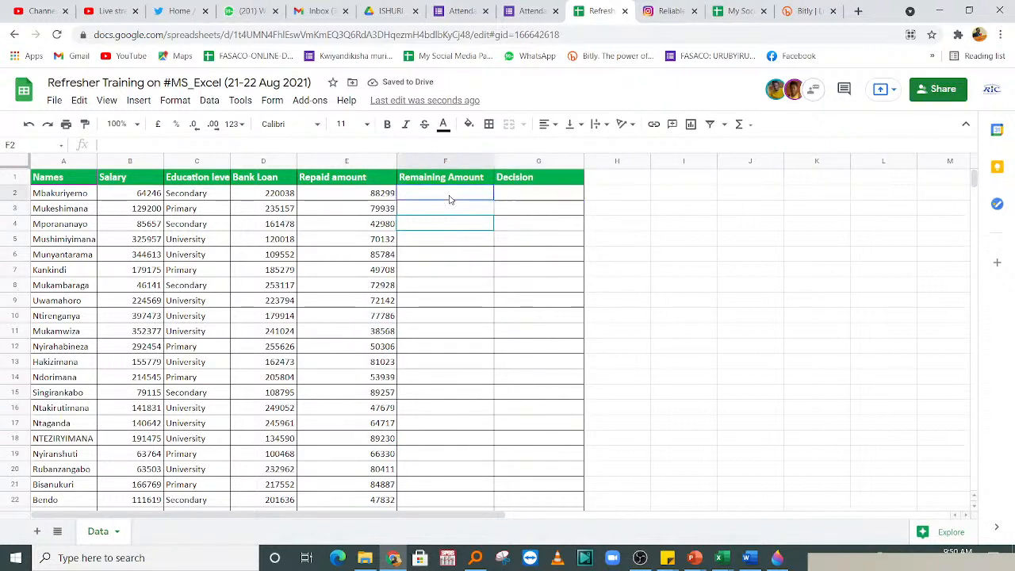
left_click(563, 254)
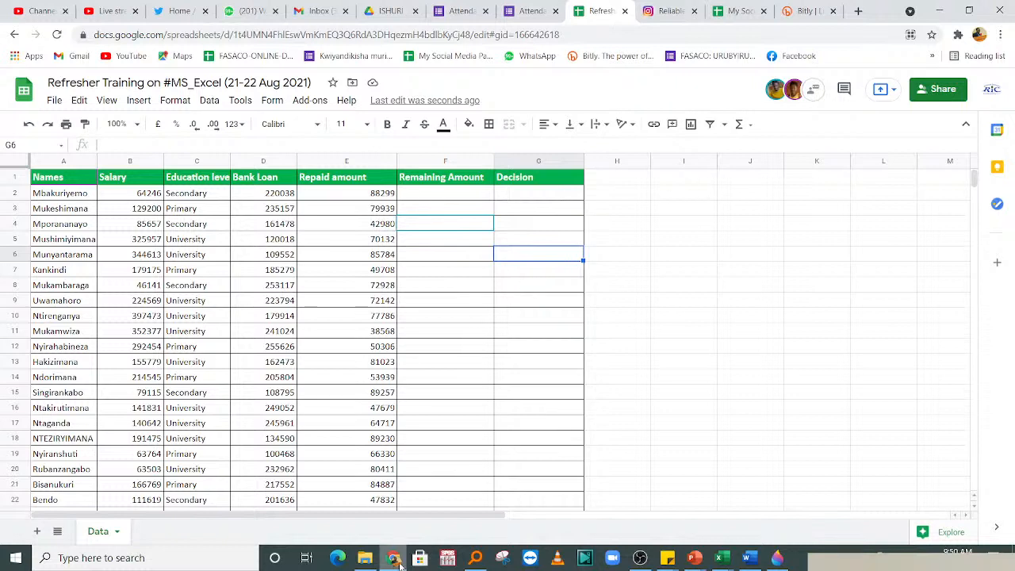
- Unhide the Attendance List sheet and copy the two newest participants' e-mail addresses from C9:C10
left_click(57, 531)
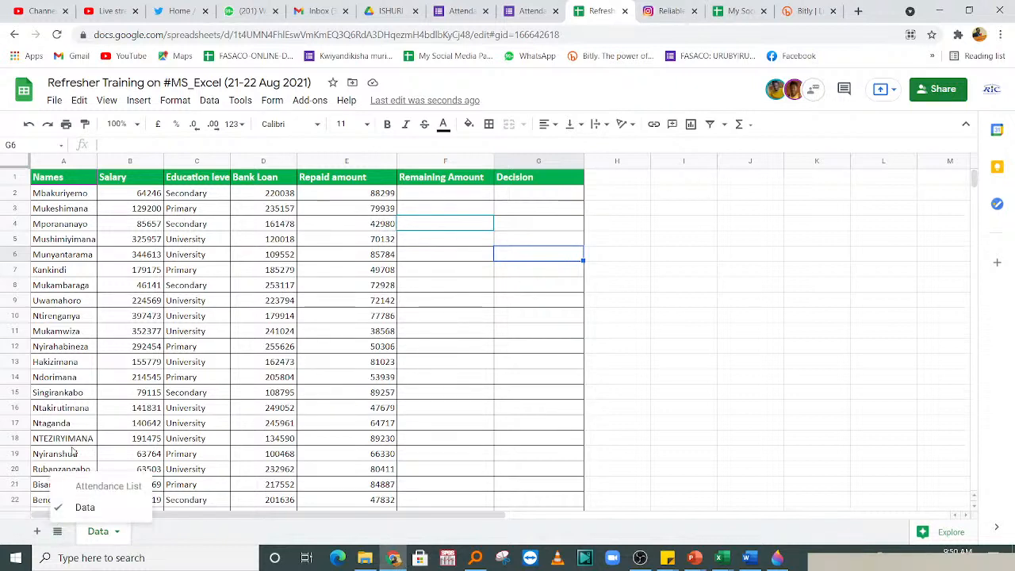
left_click(92, 487)
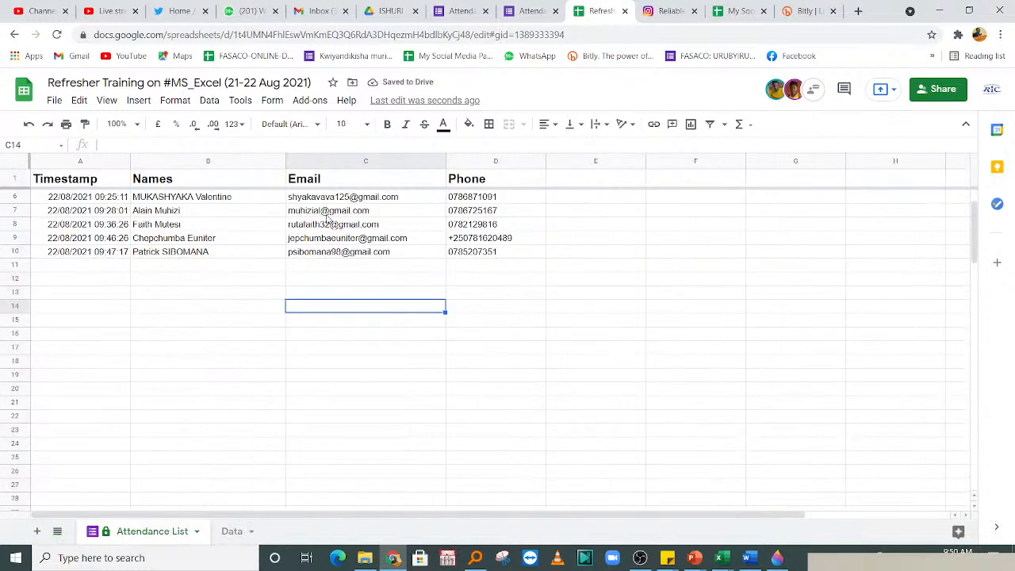
left_click_drag(334, 244, 342, 257)
key("ctrl+c")
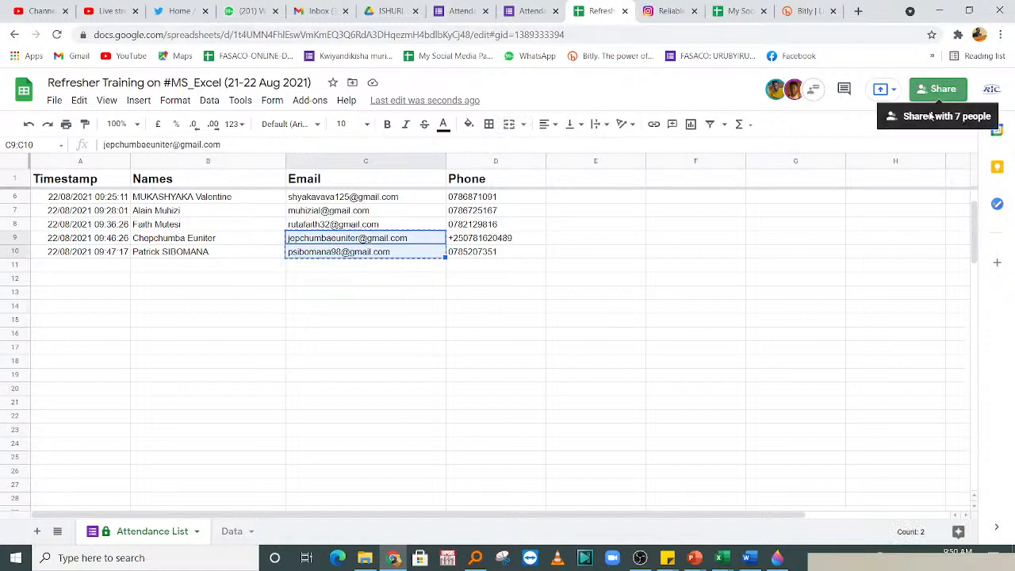
- Share the spreadsheet with the two copied e-mail addresses as editors, with people notified
left_click(935, 89)
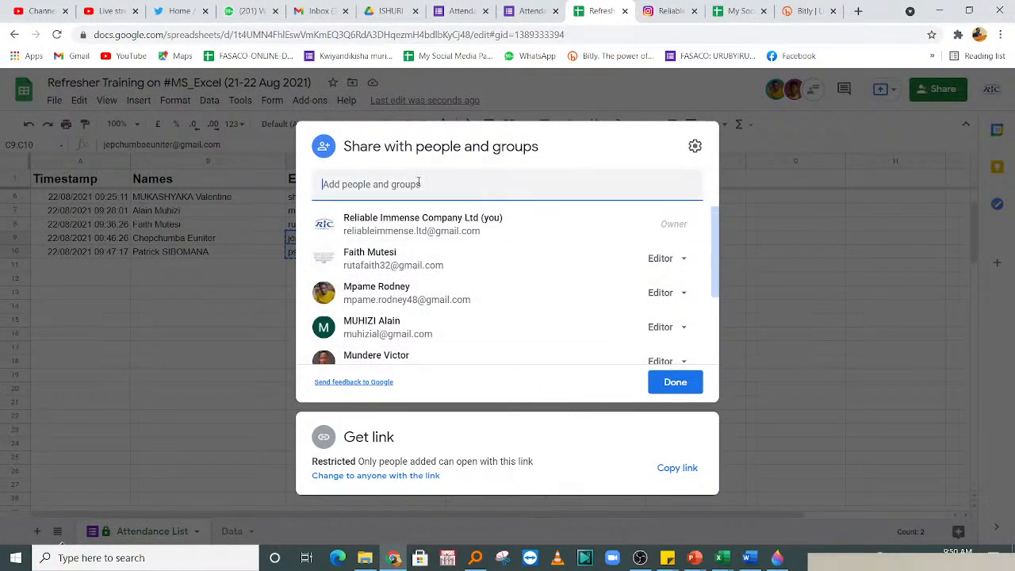
key("ctrl+v")
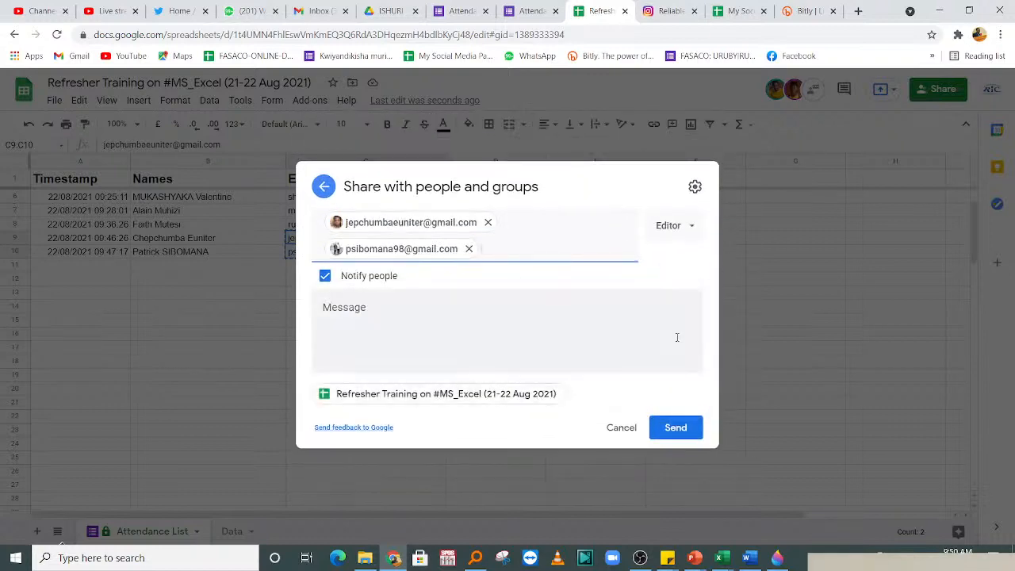
left_click(668, 431)
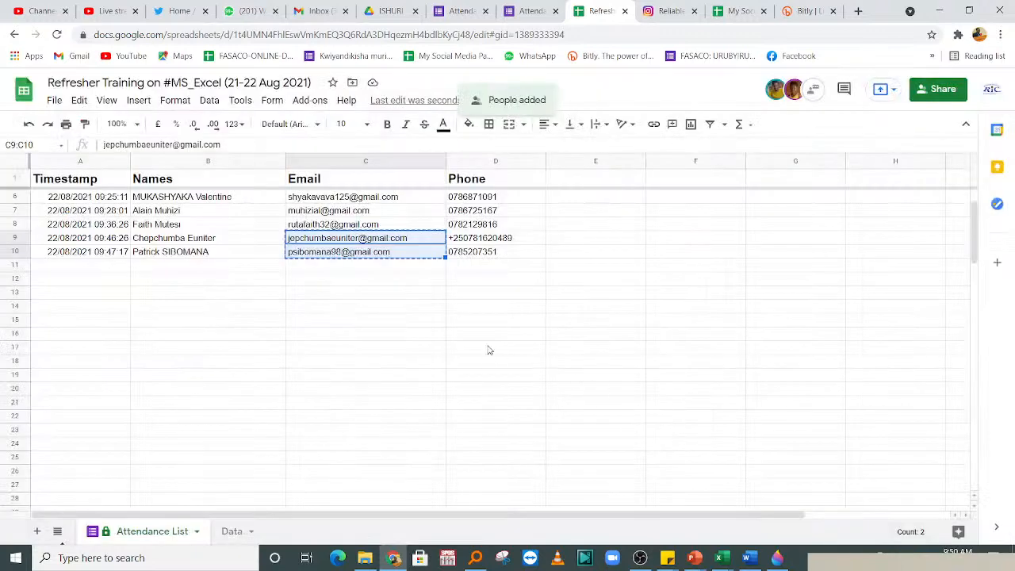
left_click(486, 350)
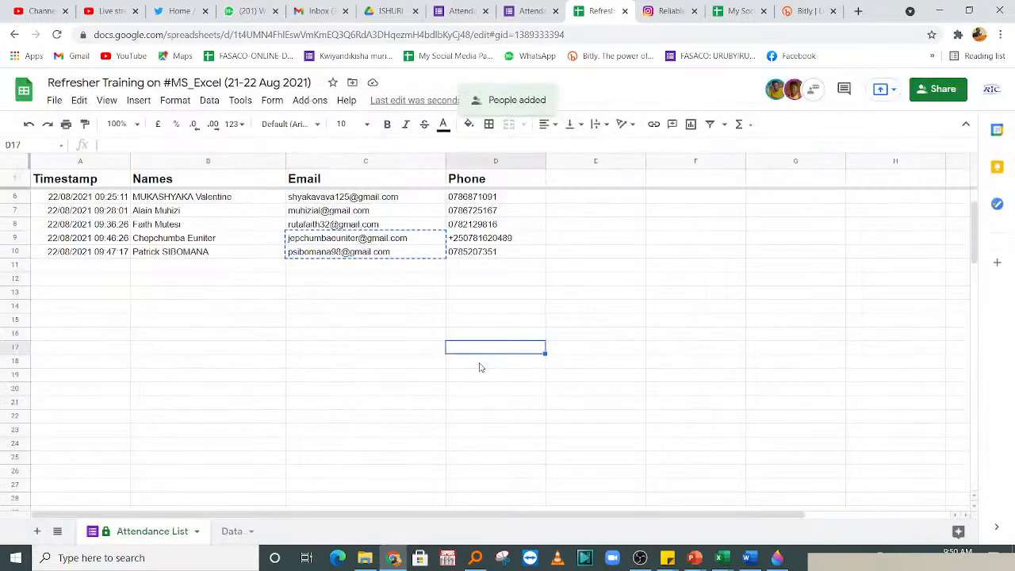
- Return to the Data sheet and insert one row above the header row
left_click(233, 532)
left_click(579, 350)
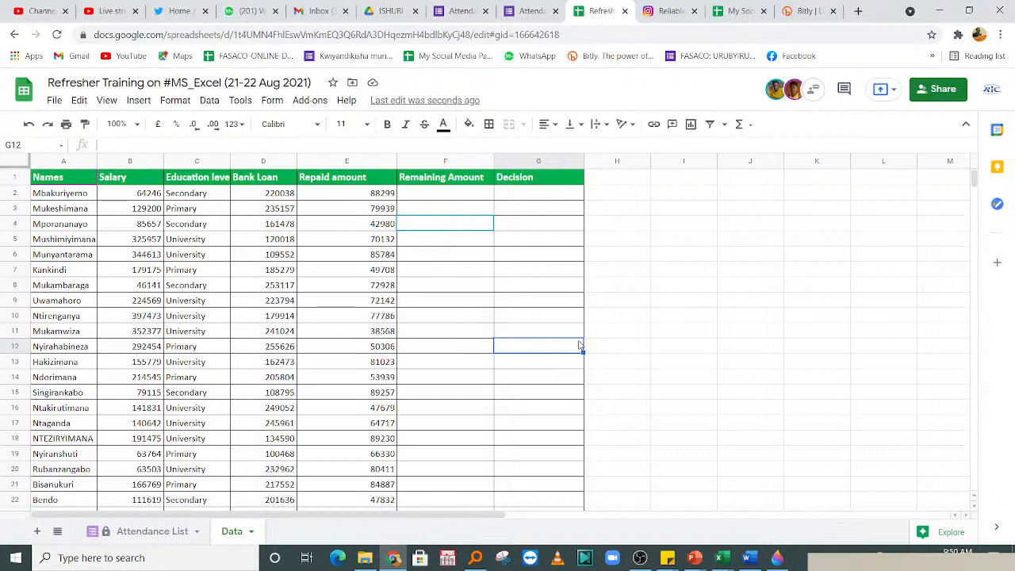
left_click(778, 255)
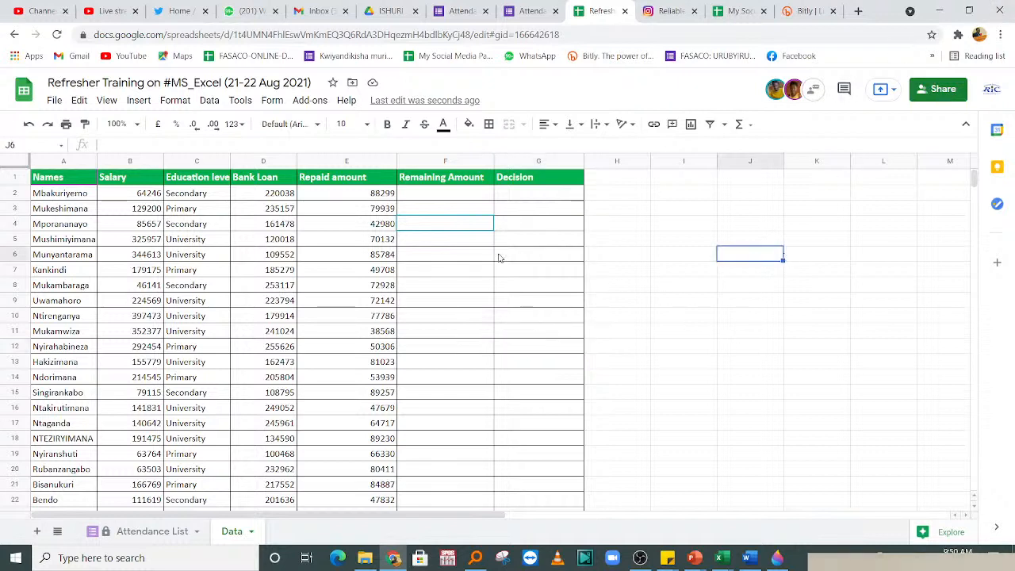
left_click(436, 196)
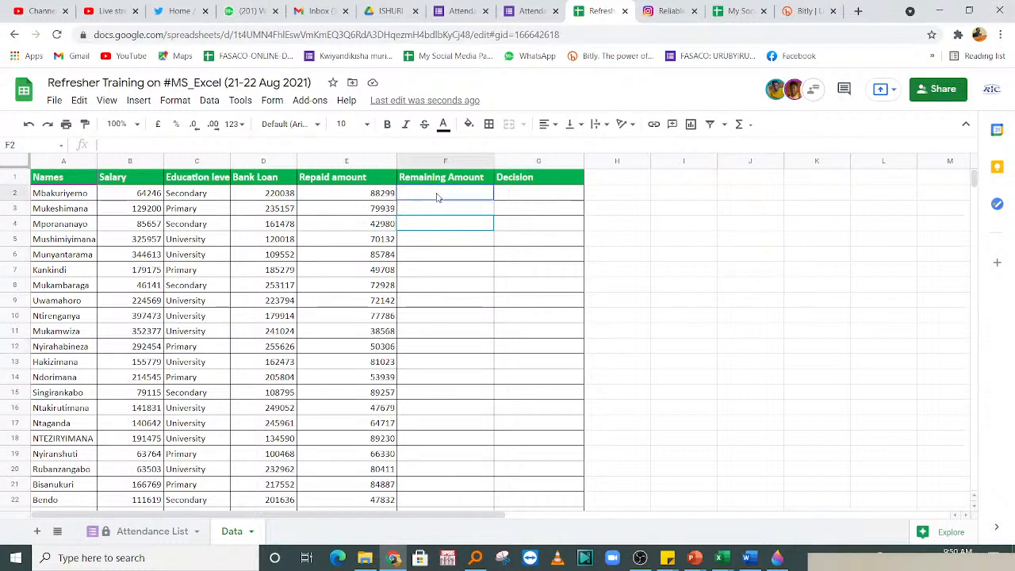
left_click(14, 176)
right_click(14, 174)
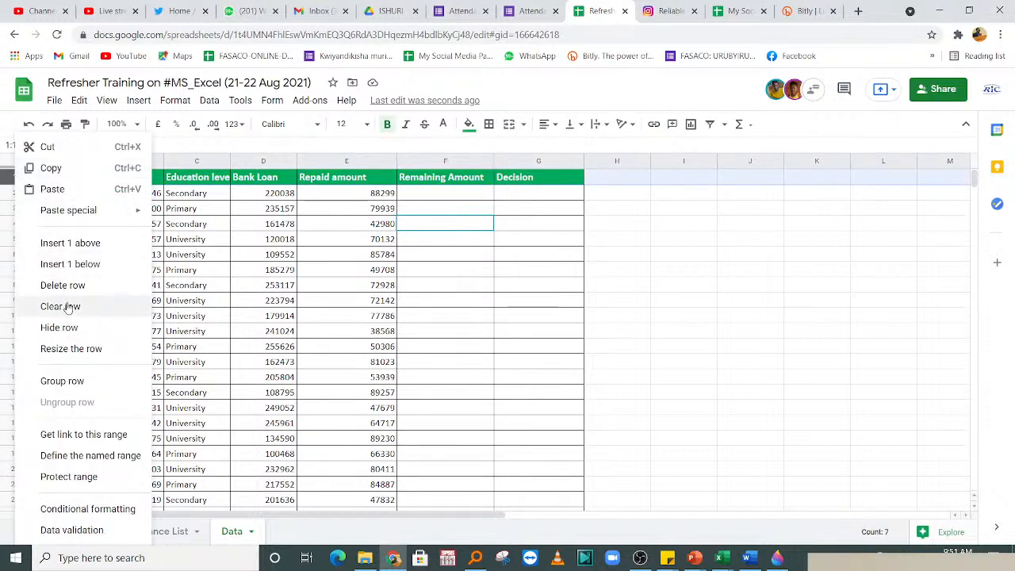
left_click(67, 246)
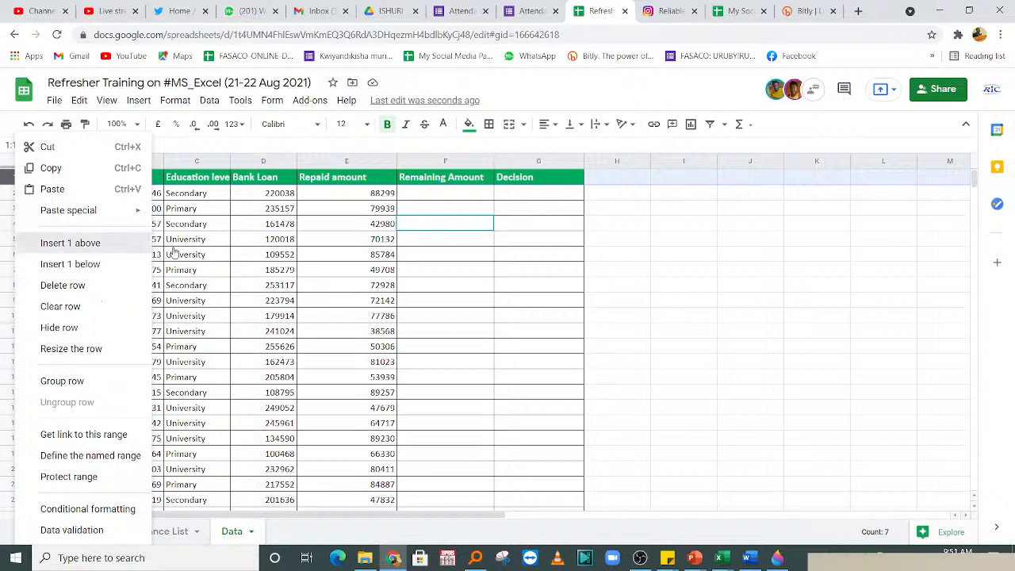
left_click(566, 273)
left_click(685, 251)
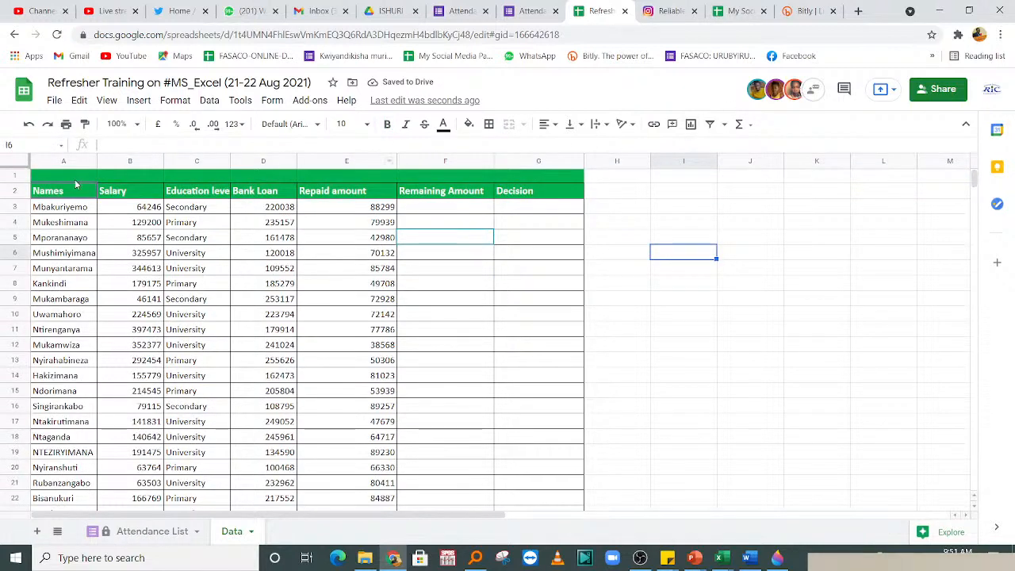
- Remove the green fill from the new blank row 1 across A1:M1
left_click_drag(73, 176, 917, 192)
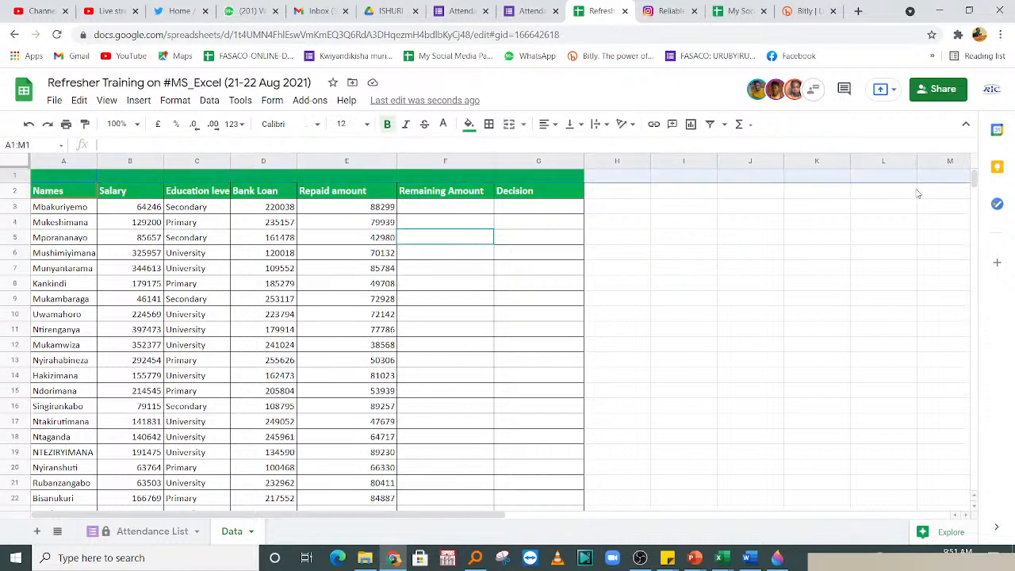
left_click(468, 124)
left_click(500, 151)
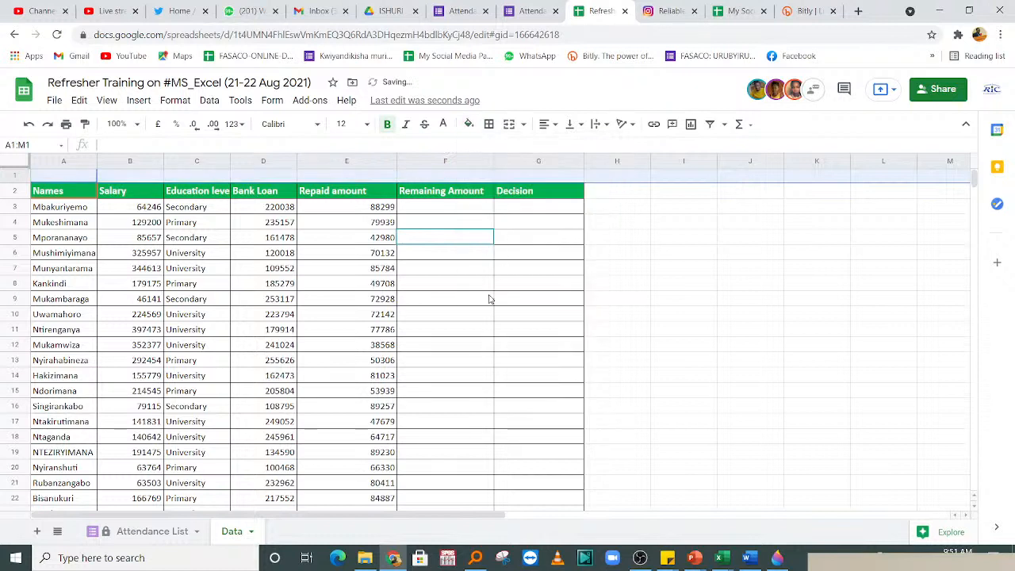
left_click(479, 298)
left_click(442, 176)
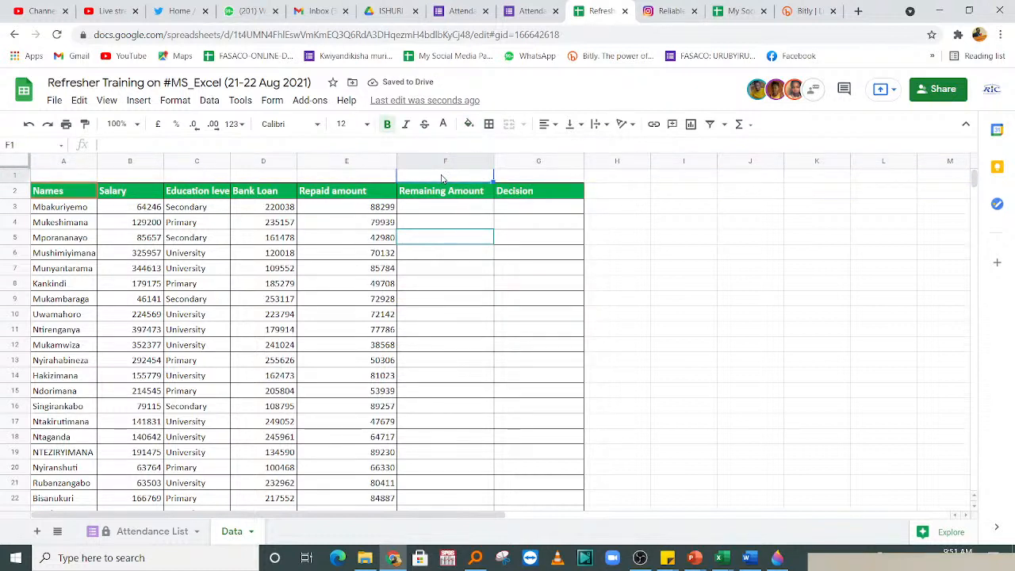
mouse_move(600, 253)
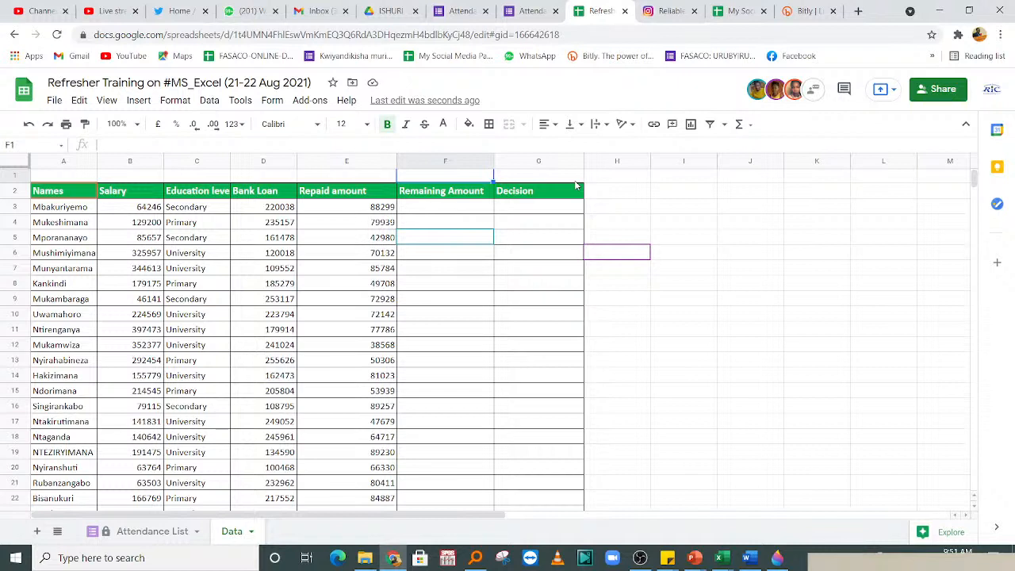
left_click(607, 207)
left_click(514, 283)
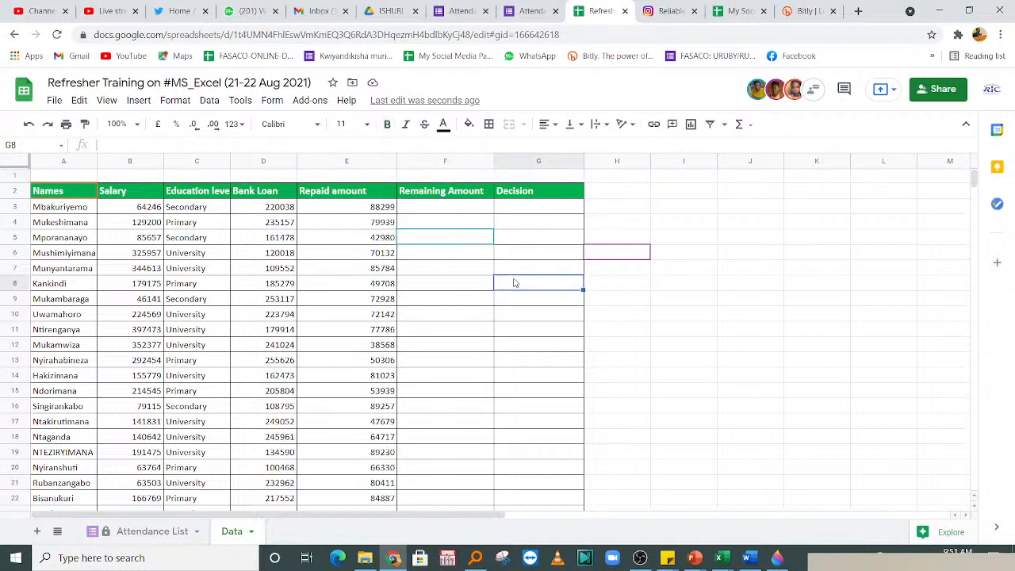
left_click(447, 301)
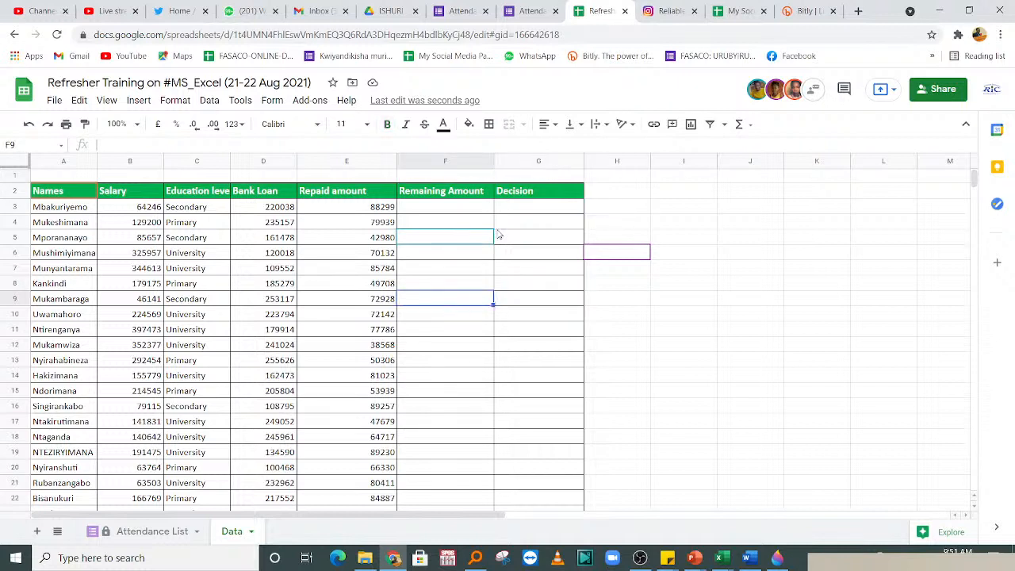
left_click(527, 211)
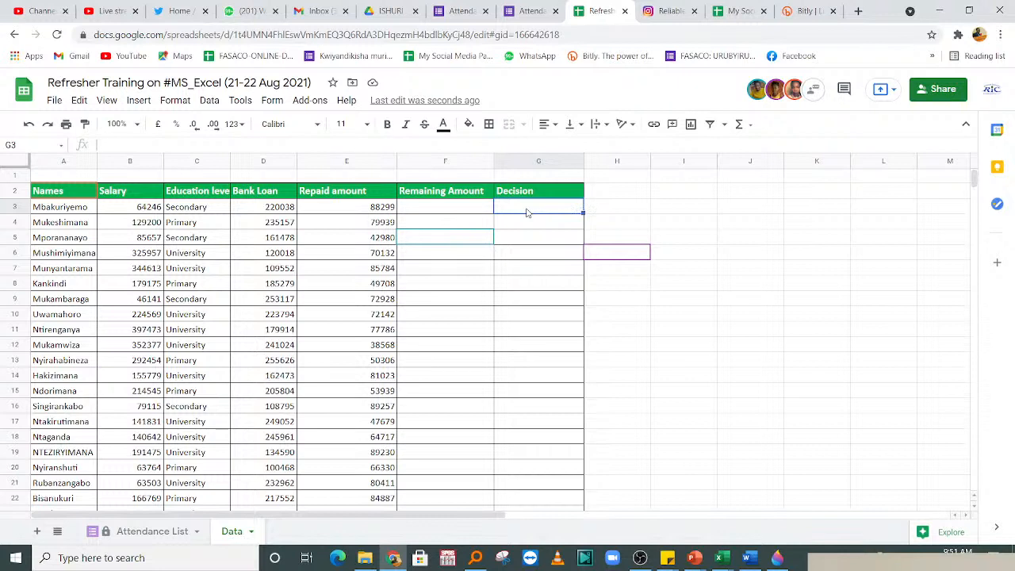
left_click(611, 192)
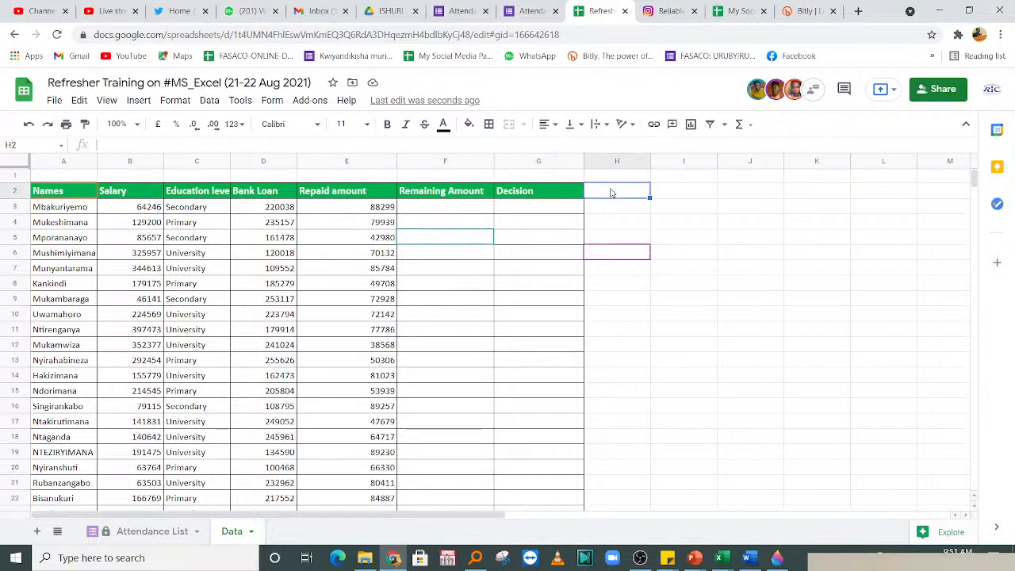
type("Av")
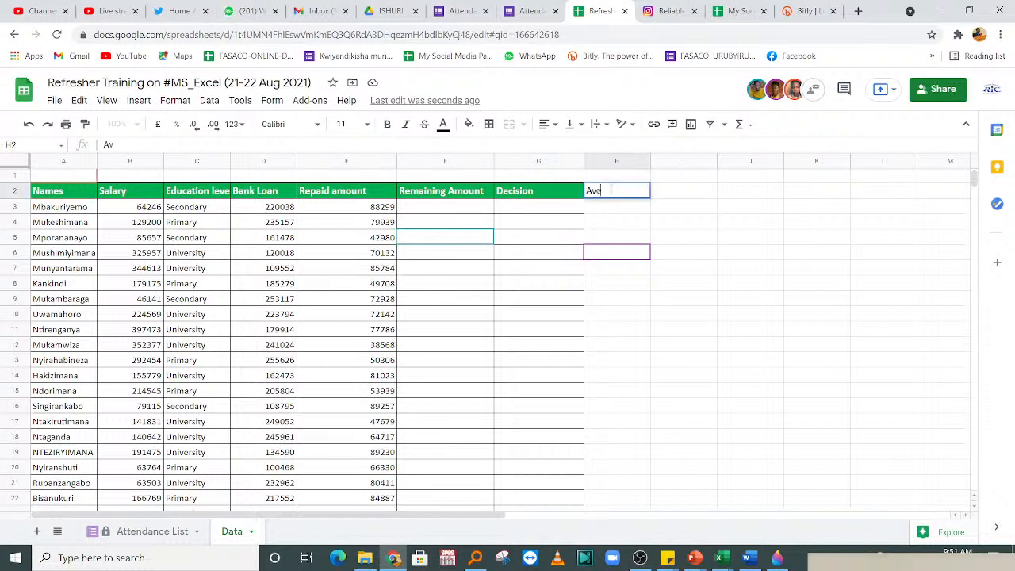
type("erage of Loan")
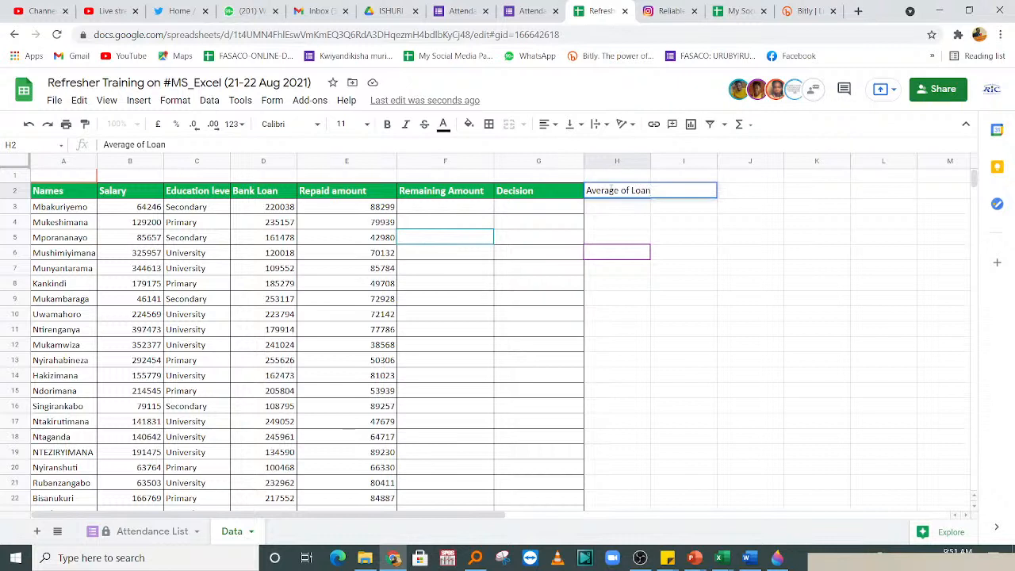
key("BackSpace")
key("BackSpace")
key("BackSpace")
key("BackSpace")
key("BackSpace")
key("BackSpace")
key("BackSpace")
key("BackSpace")
key("BackSpace")
key("BackSpace")
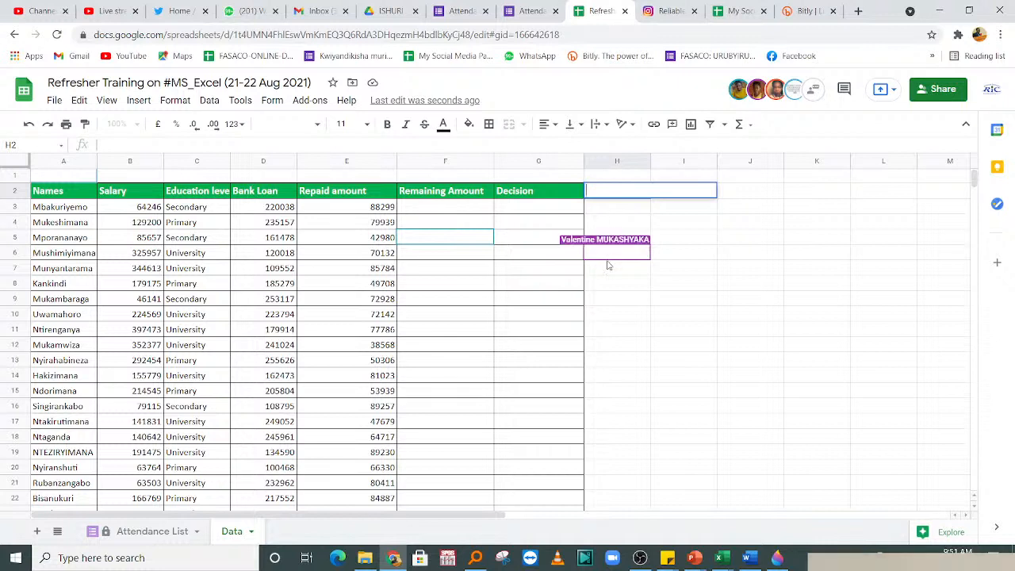
left_click(580, 286)
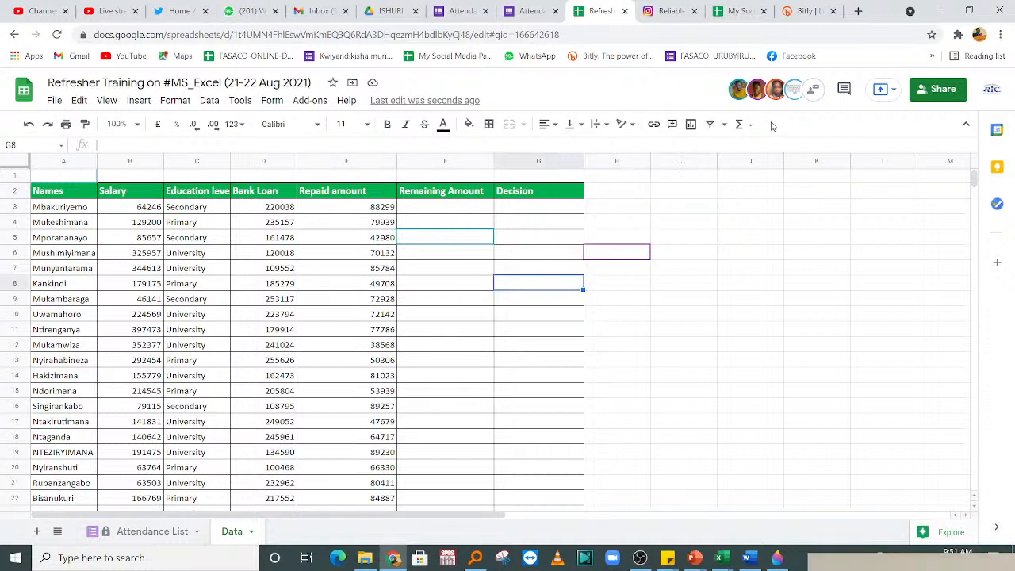
mouse_move(795, 97)
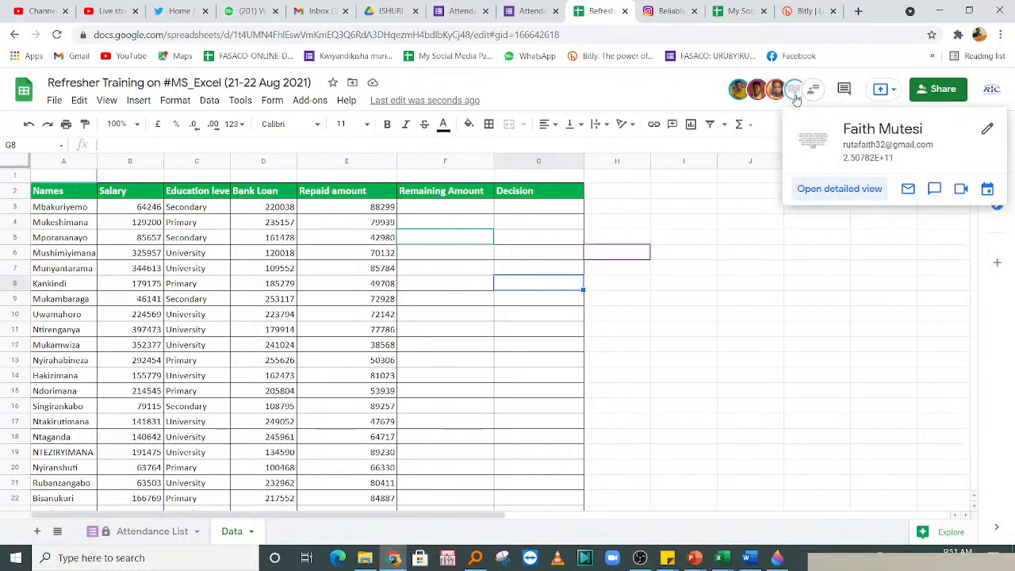
left_click(631, 363)
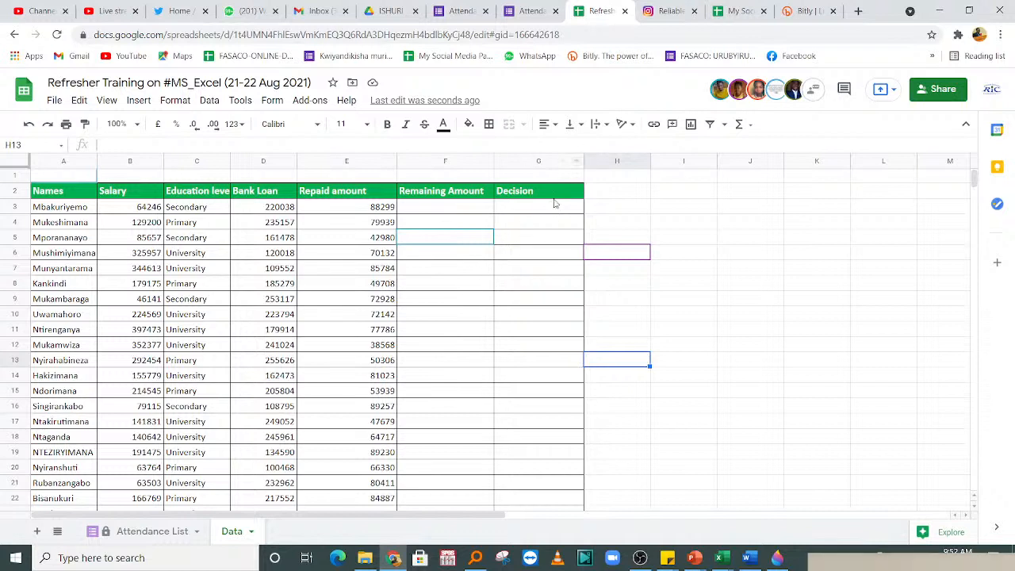
left_click(616, 192)
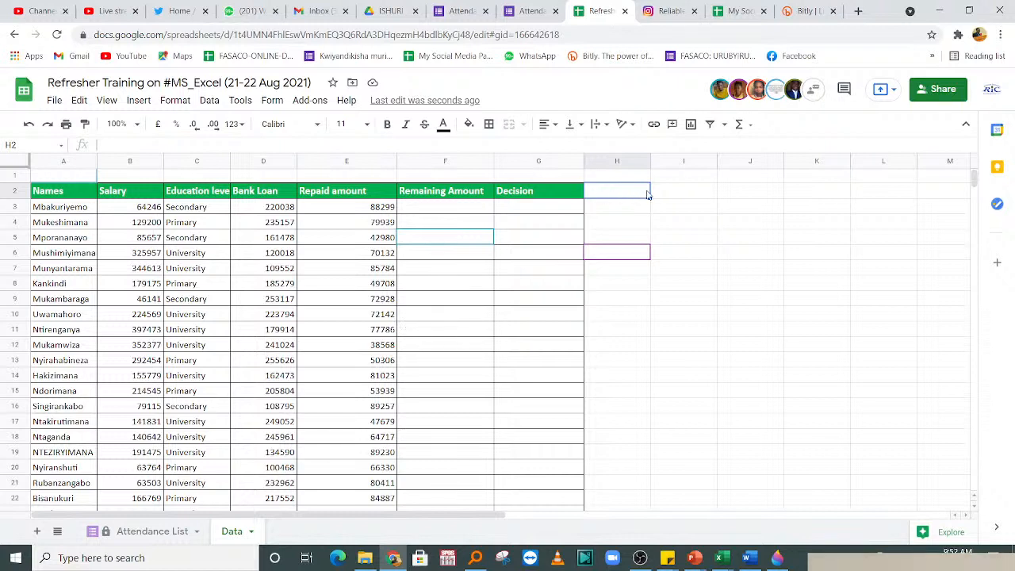
- Apply all borders to the empty range I2:L12 beside the loan table
mouse_move(705, 195)
left_mouse_down()
mouse_move(978, 356)
mouse_move(912, 351)
left_mouse_up()
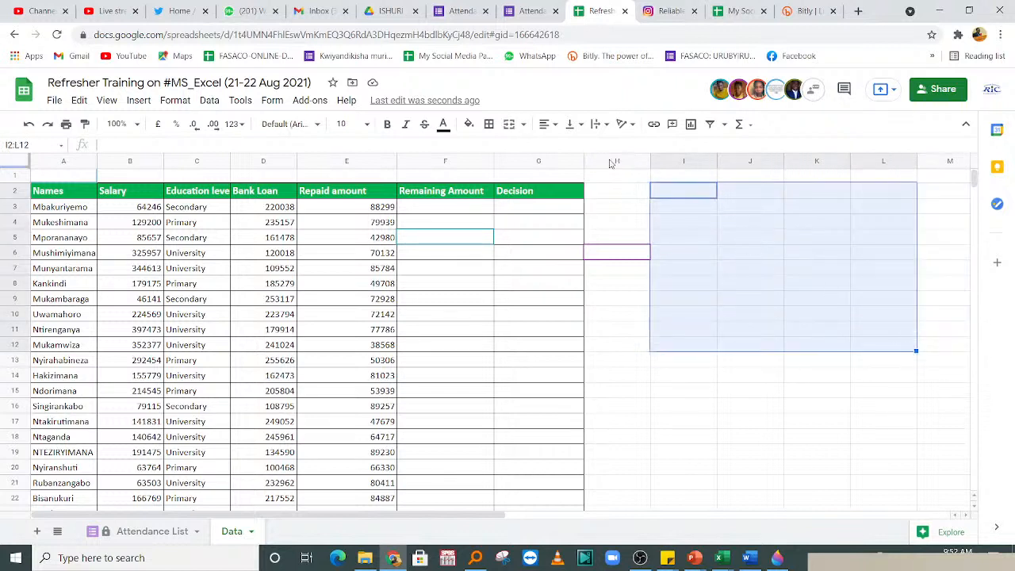
left_click(490, 125)
left_click(495, 148)
left_click(774, 263)
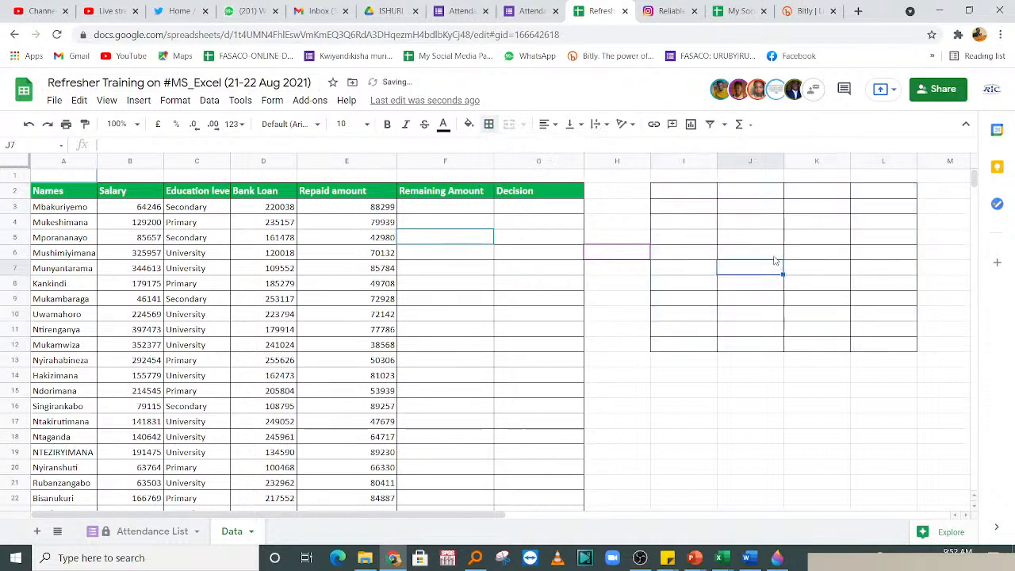
left_click(701, 209)
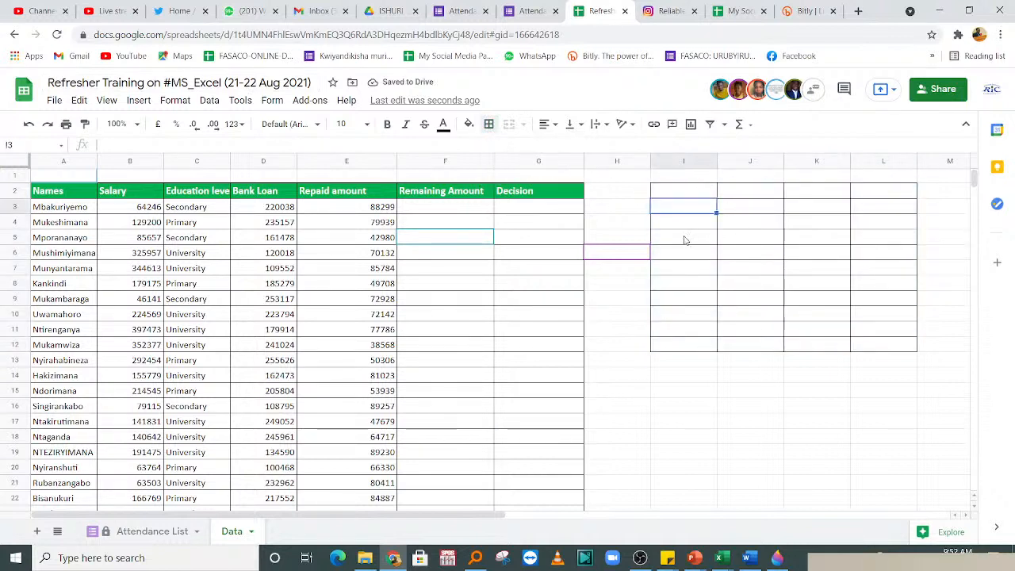
- Undo the borders on I2:L12 and apply all borders to I2:M4 instead
key("ctrl+z")
left_click(713, 282)
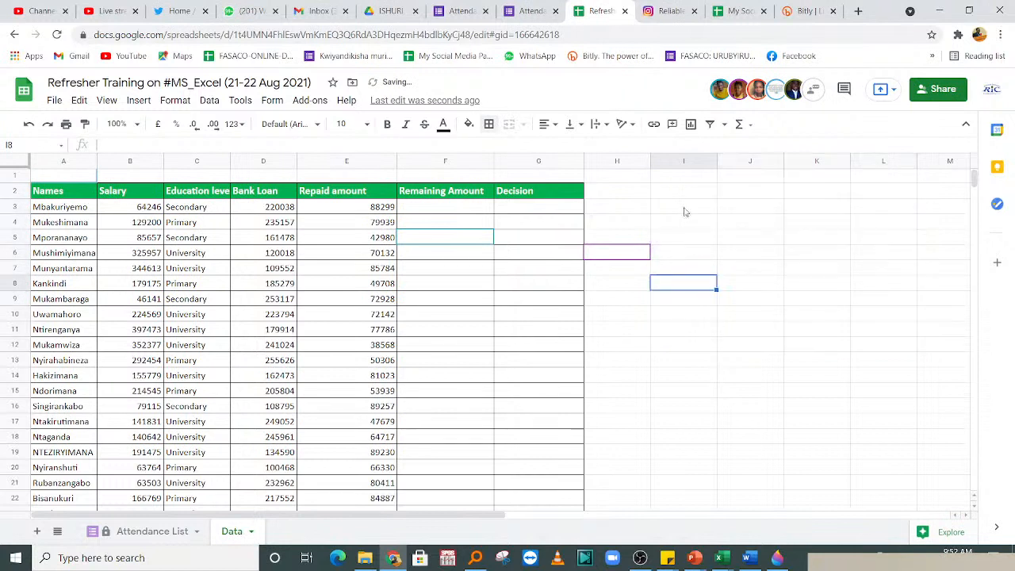
left_click_drag(677, 195, 936, 227)
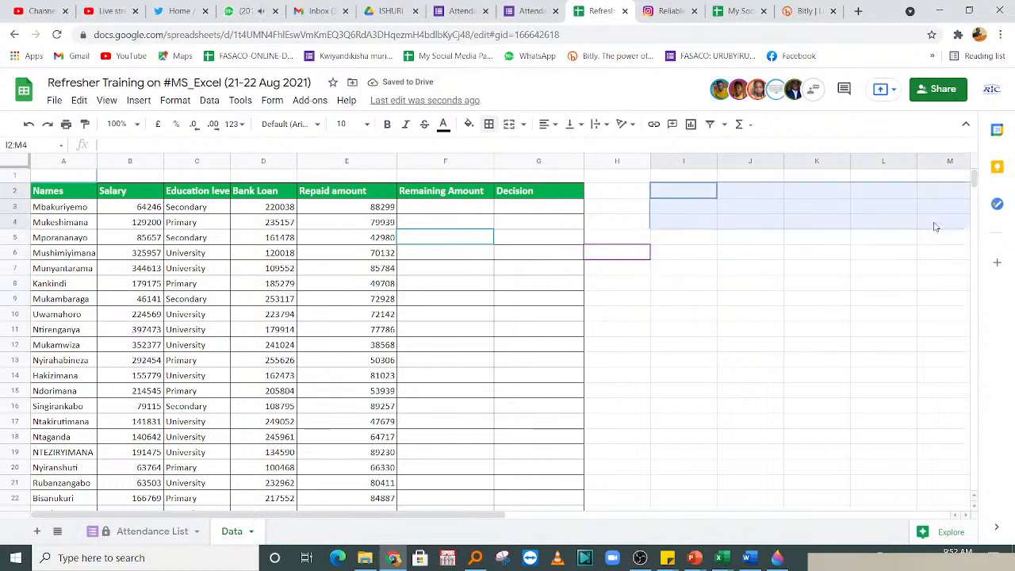
left_click(488, 123)
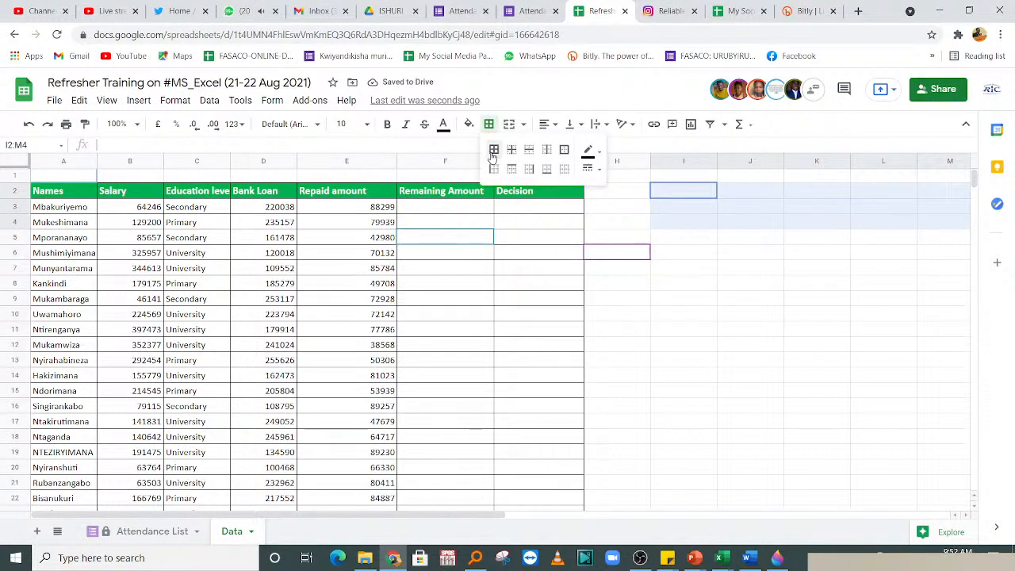
left_click(493, 155)
left_click(774, 301)
key("Right")
key("Right")
key("Right")
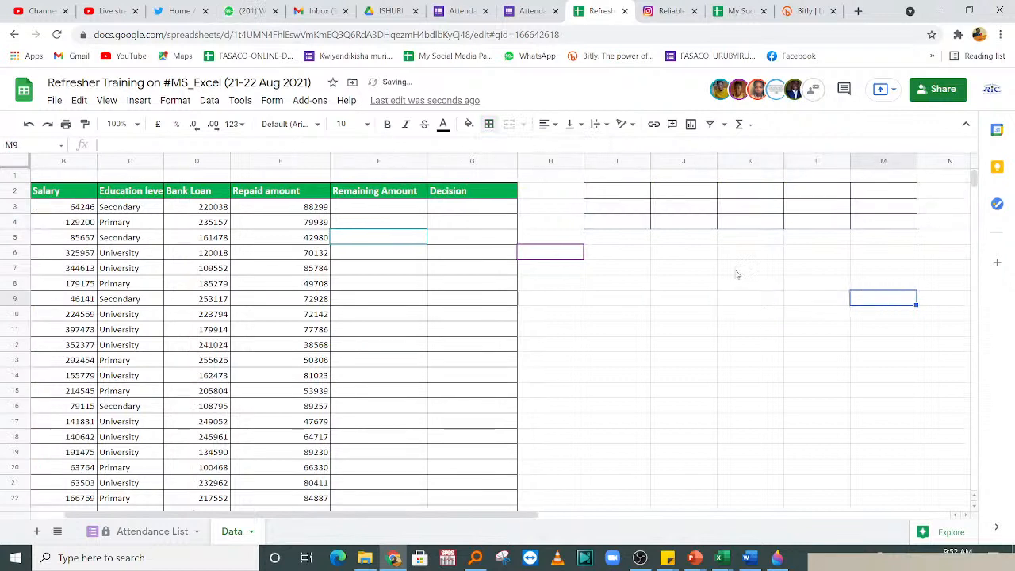
- Enter the heading "Salary of Primary Ed" in I2 and widen column I to fit it
left_click(607, 197)
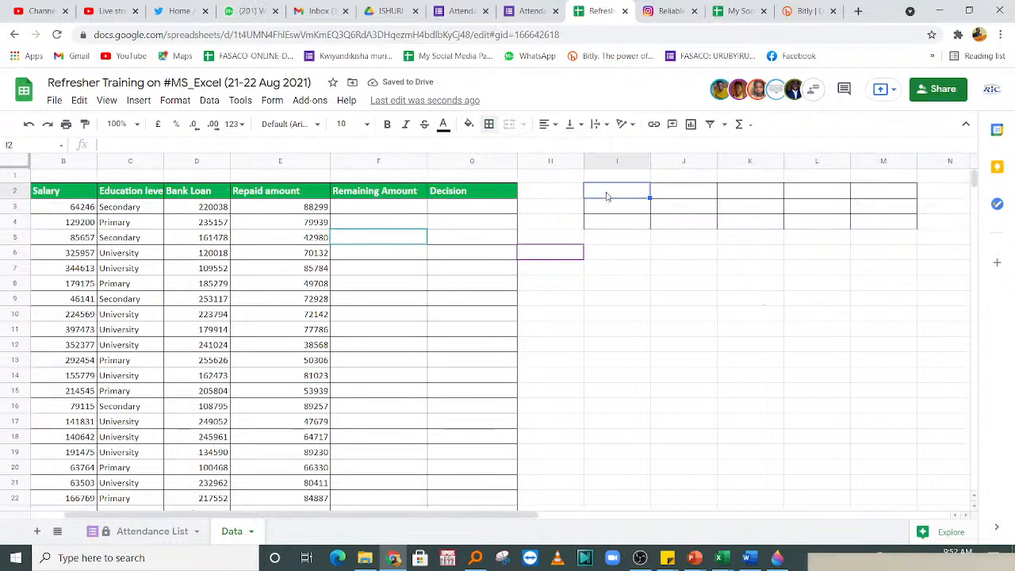
type("Salary")
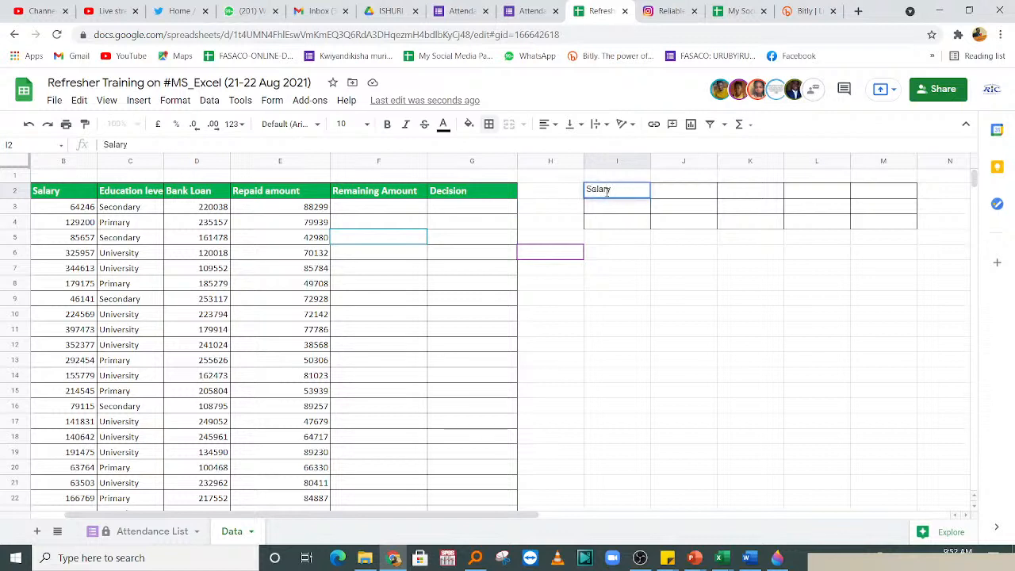
type(" of Primary Ed")
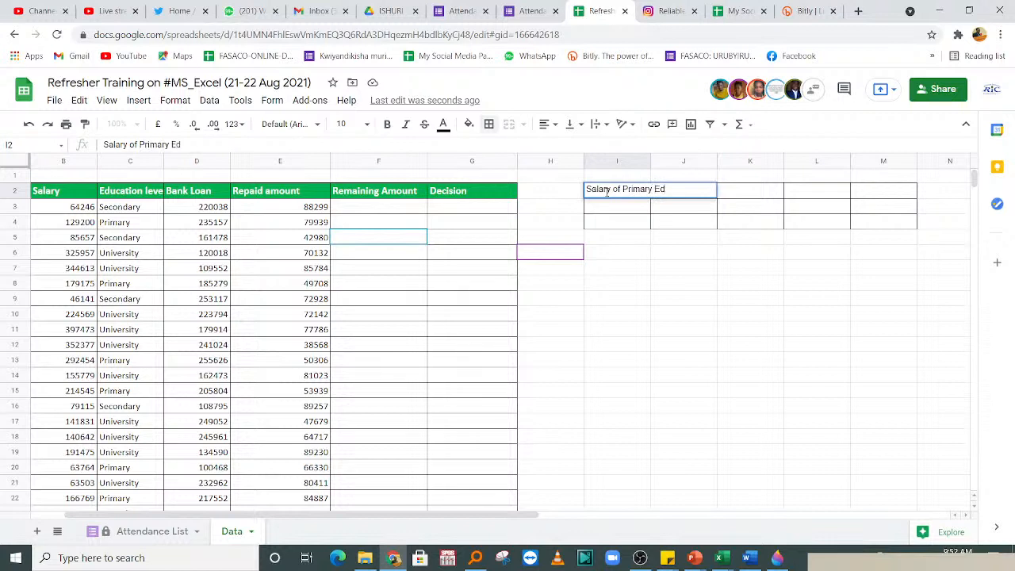
left_click(611, 237)
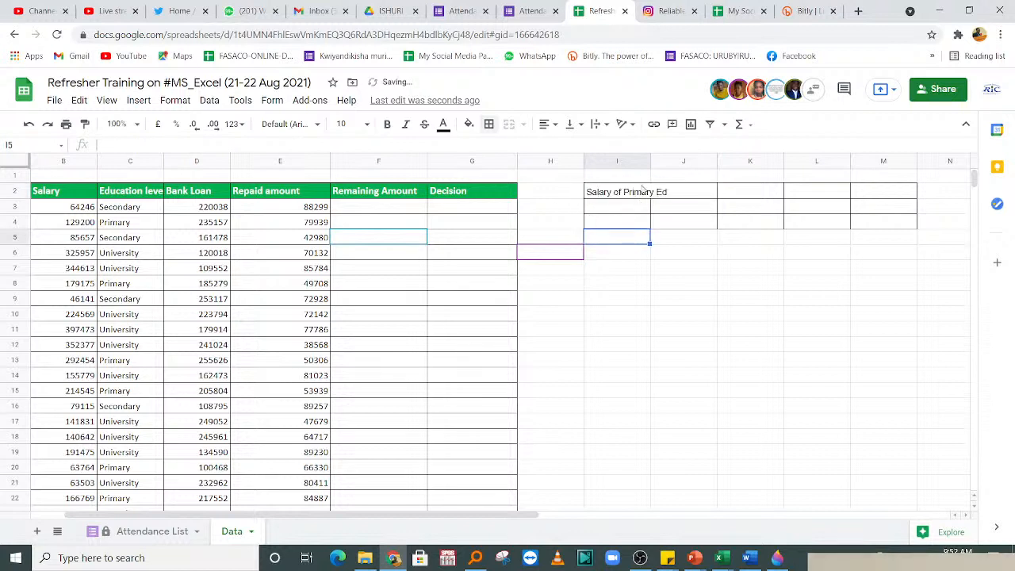
left_click_drag(651, 163, 689, 163)
left_click(622, 227)
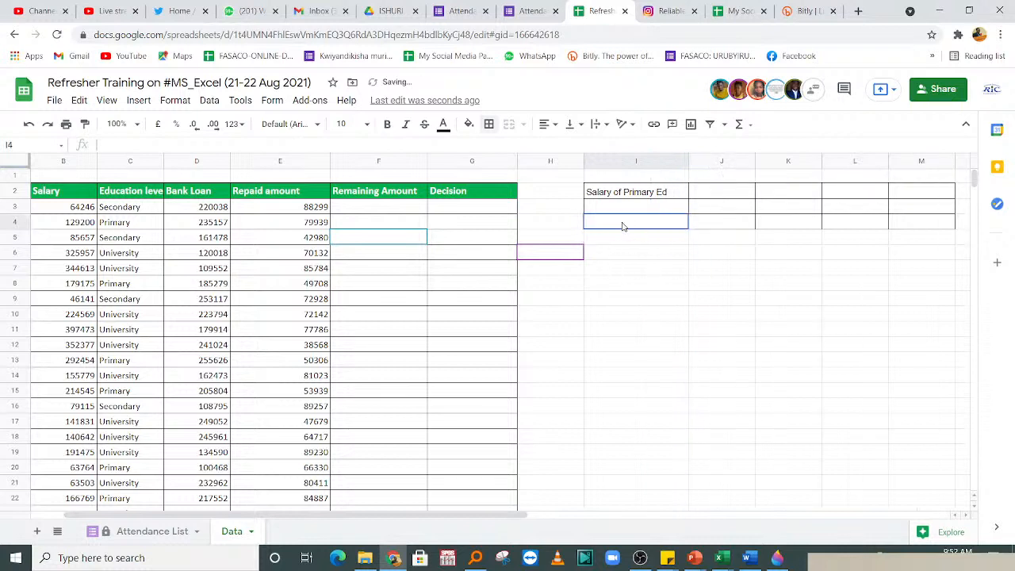
- Enter the partial heading "Salary of" in J2, beside the primary education heading
left_click(701, 196)
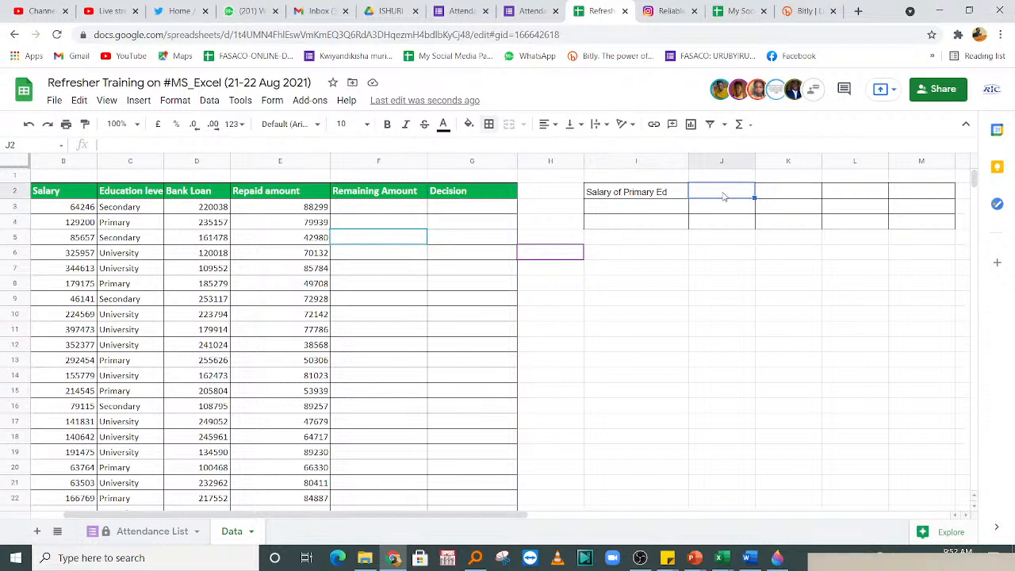
left_click(650, 225)
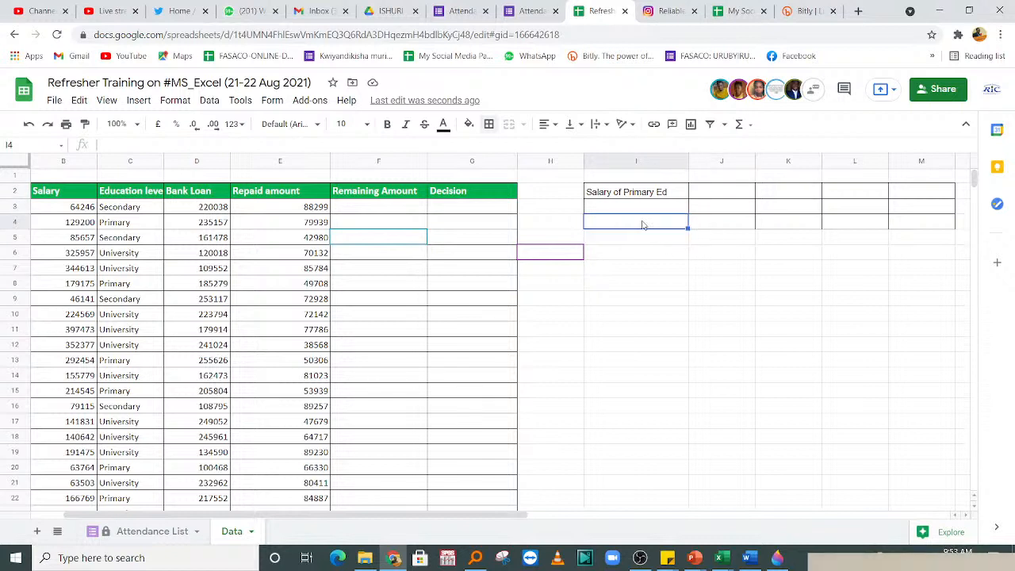
left_click(566, 225)
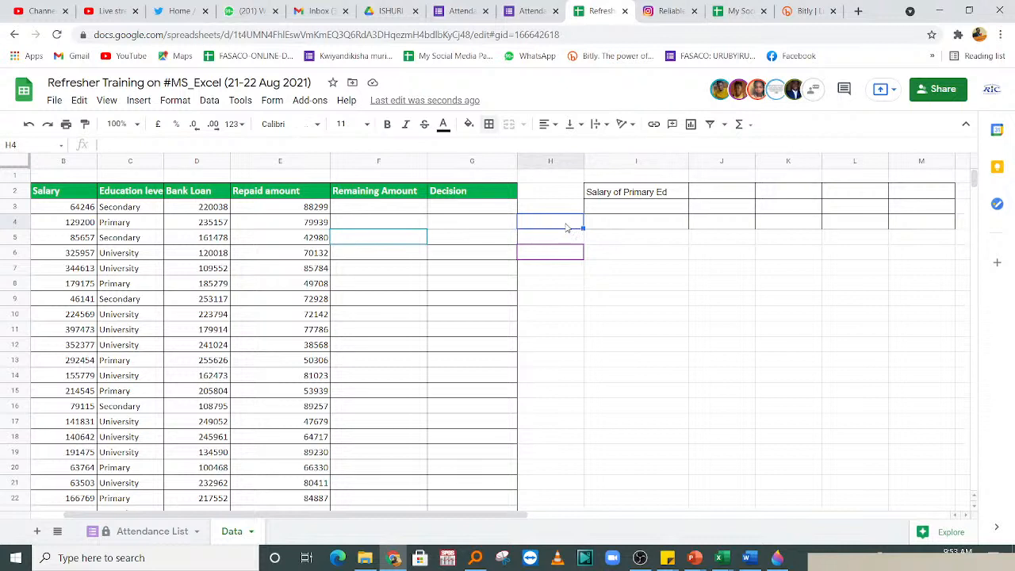
left_click(722, 196)
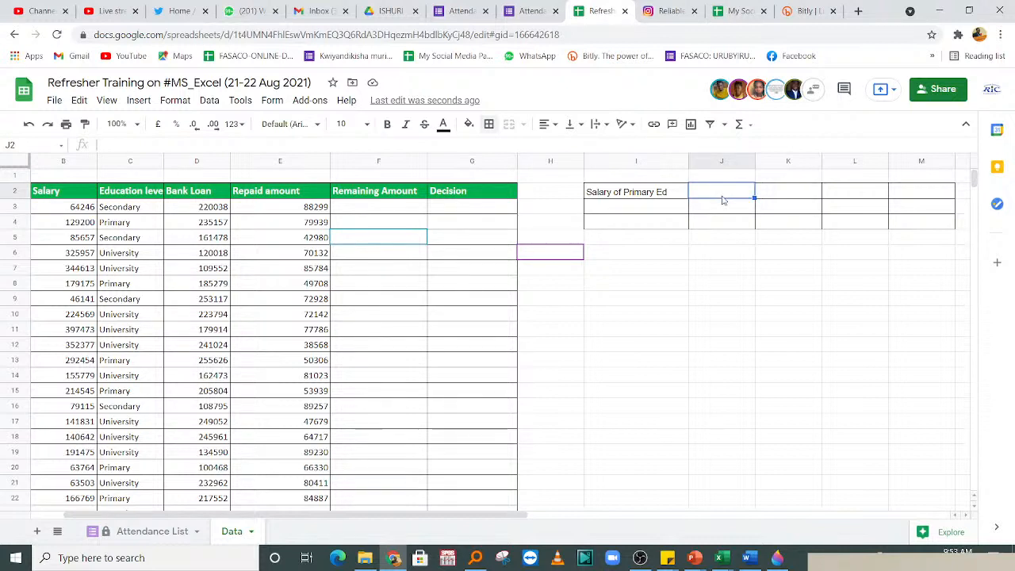
type("Salary o")
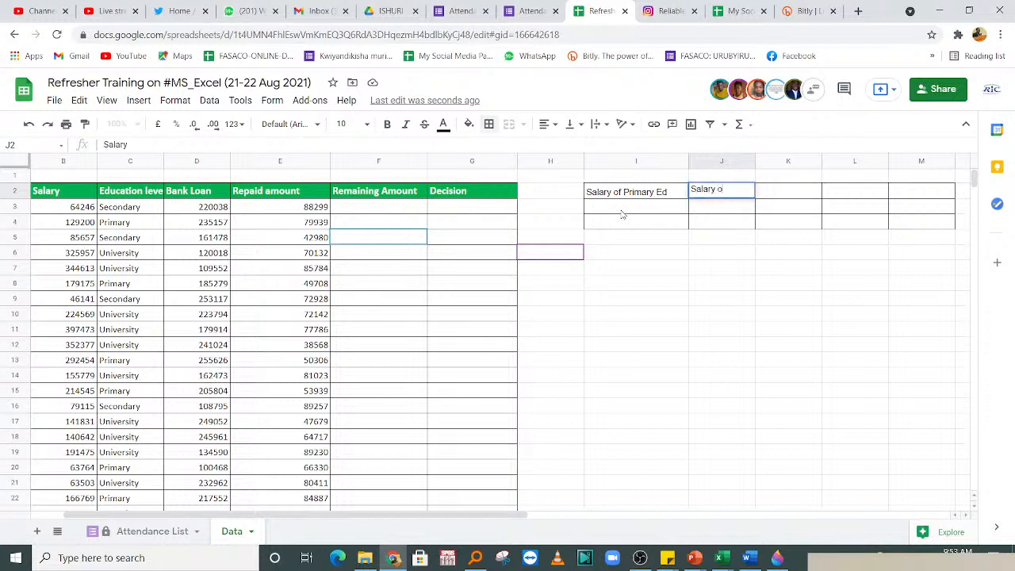
type("f")
left_click_drag(716, 189, 685, 190)
left_click(655, 224)
left_click(619, 212)
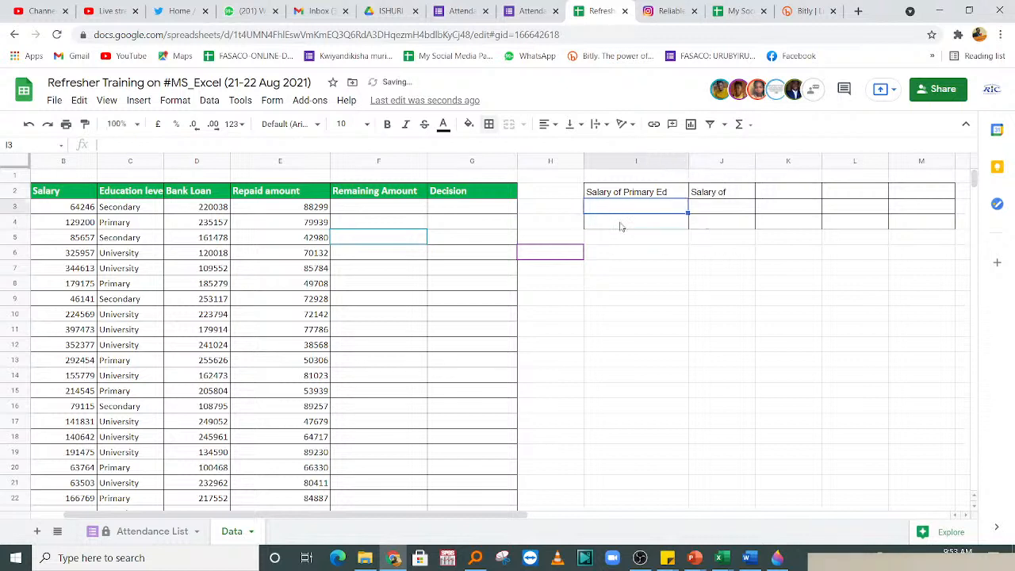
- Look up the first collaborator's name and enter their first name shown there in I4, with only the initial capitalized
left_click(622, 225)
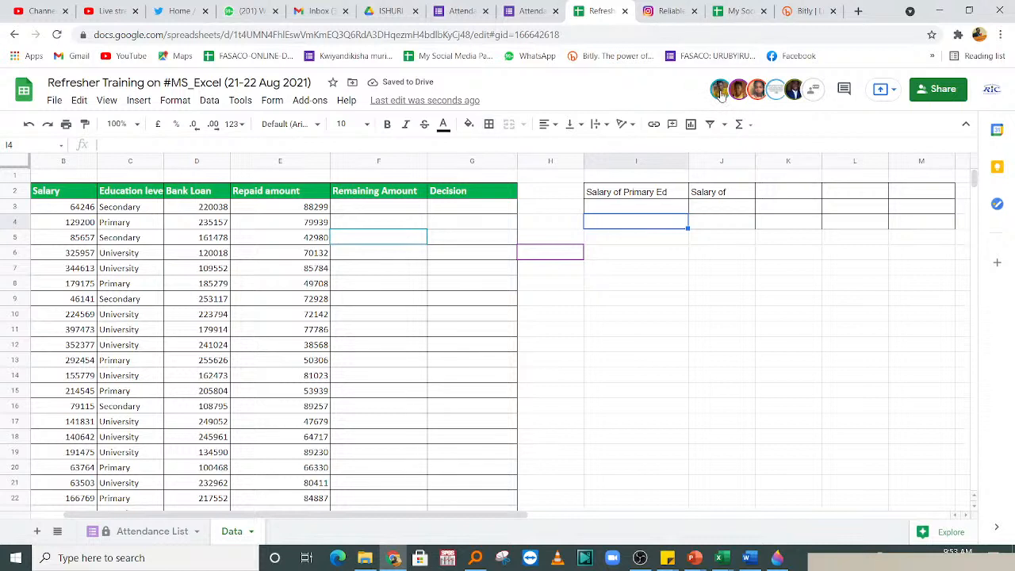
mouse_move(720, 94)
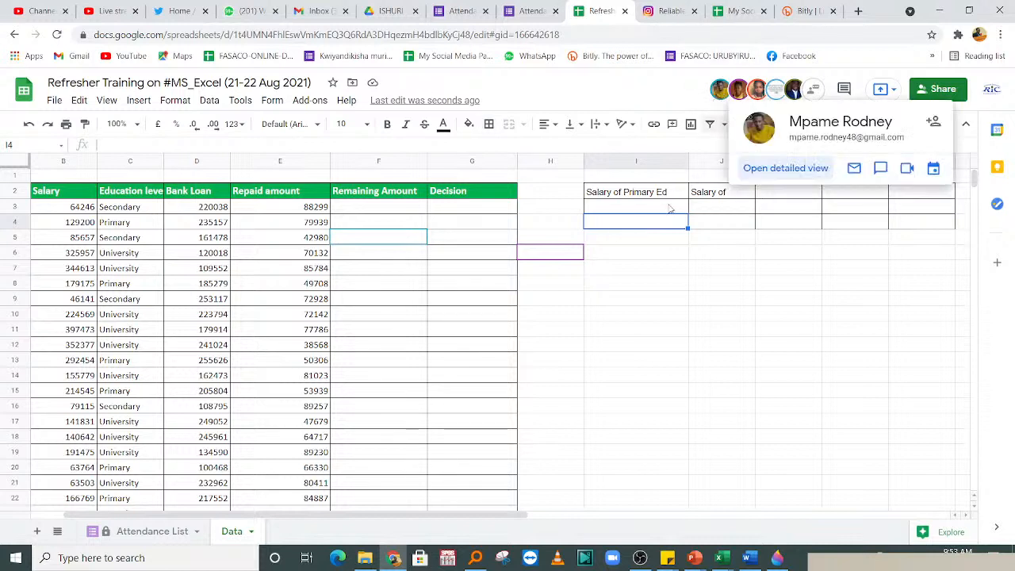
type("mPAME")
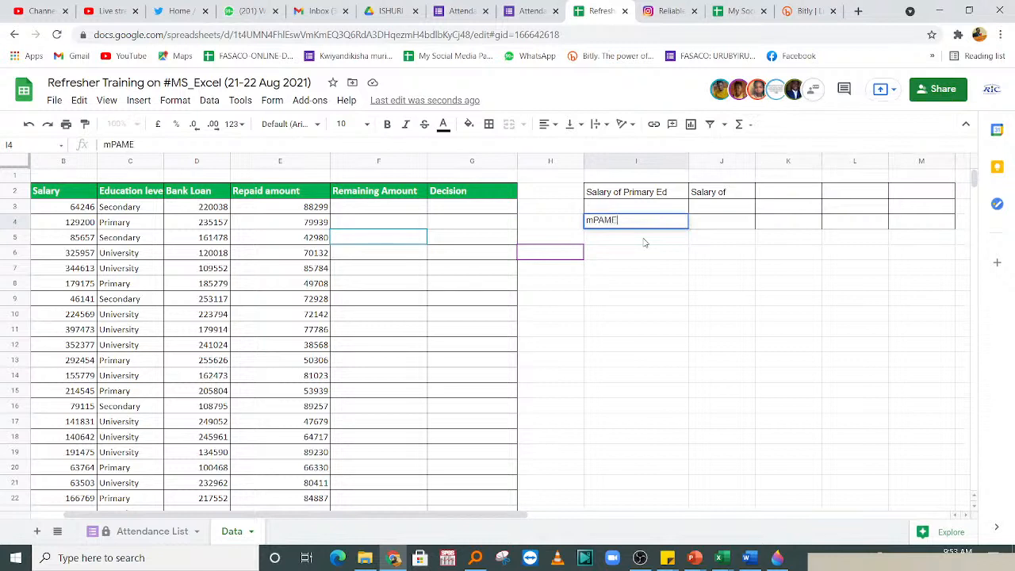
key("BackSpace")
key("BackSpace")
key("BackSpace")
key("BackSpace")
key("BackSpace")
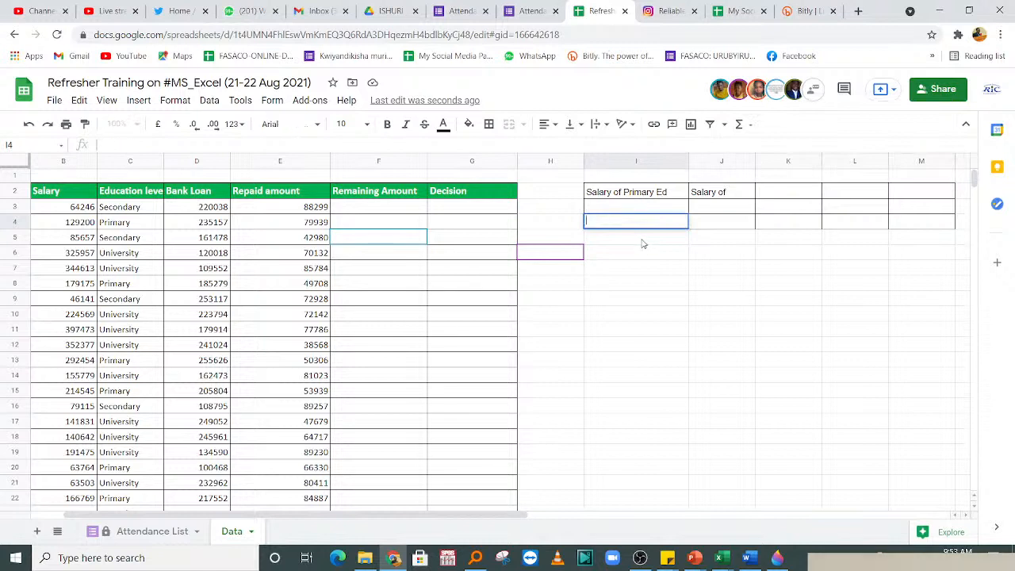
type("Mpame")
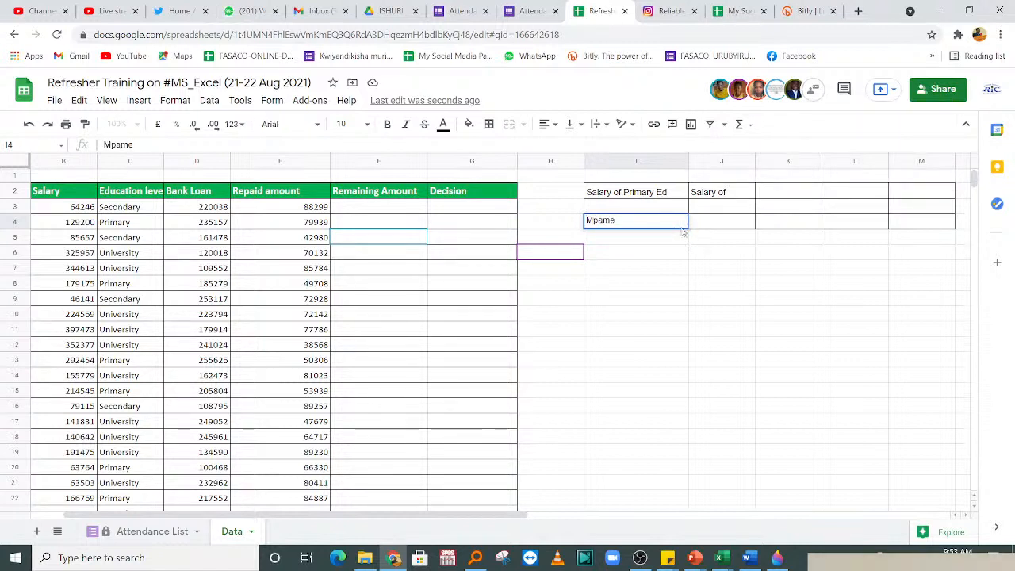
left_click(736, 227)
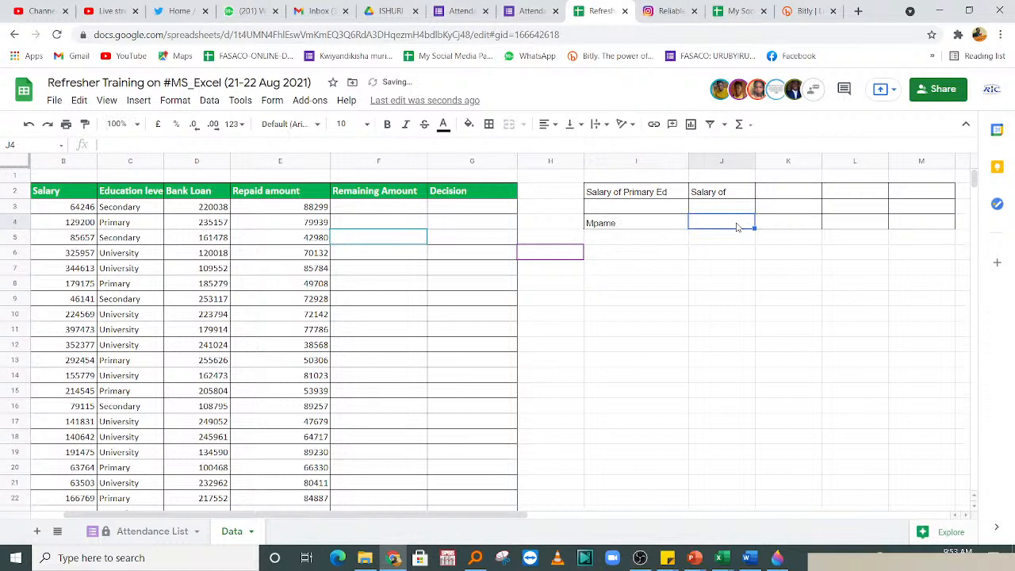
- Label the row under the new headings by entering "Result" in H3
left_click(736, 195)
left_click(634, 213)
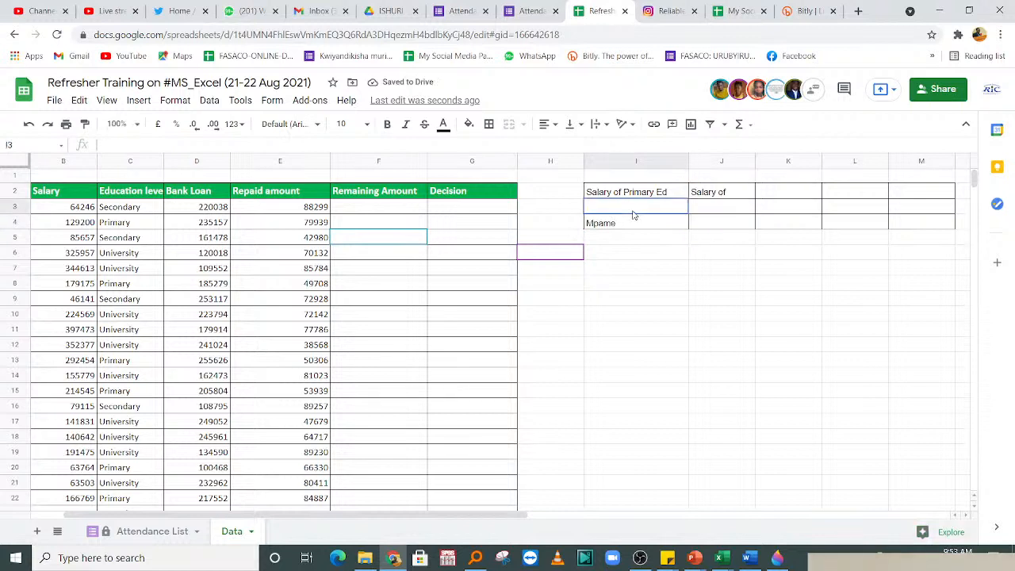
left_click(528, 215)
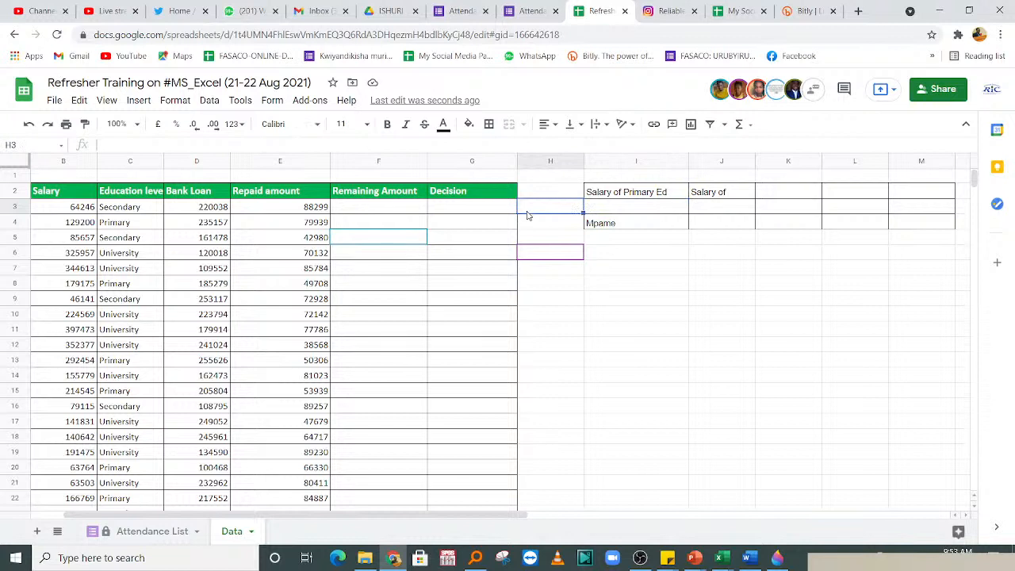
type("EResult")
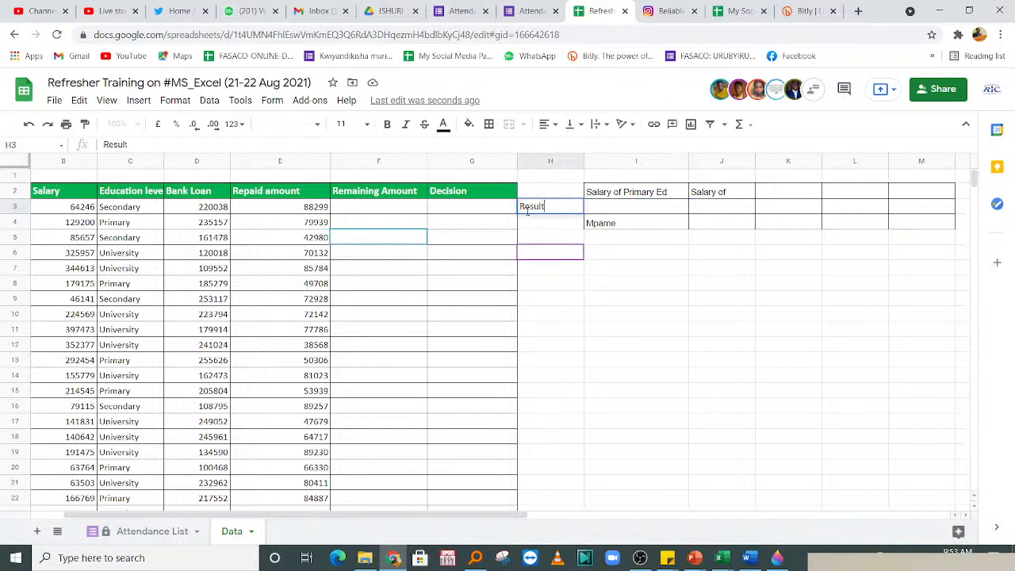
left_click(642, 207)
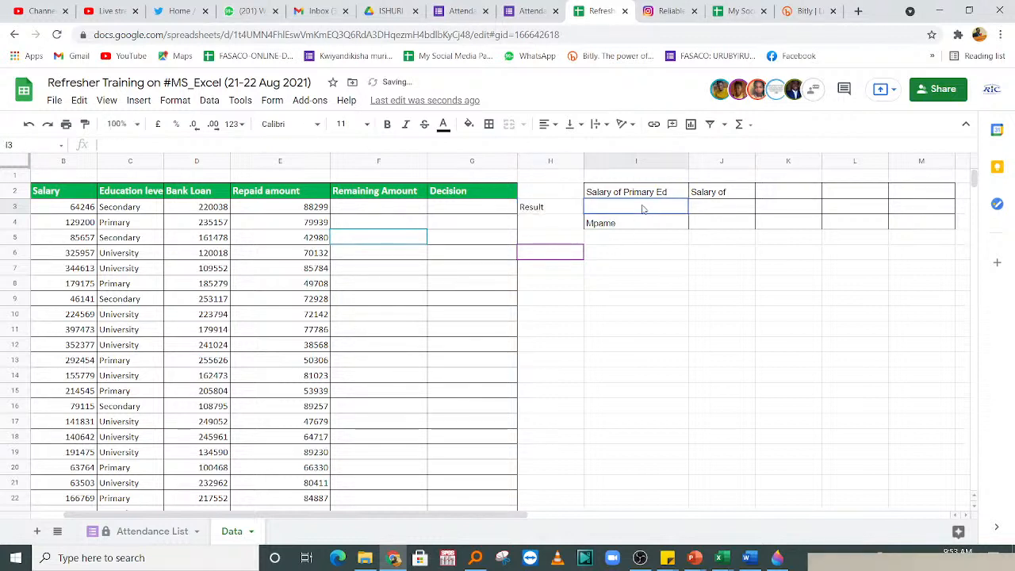
- Fill the result cells I3:M3 with light grey
left_click_drag(719, 218, 934, 207)
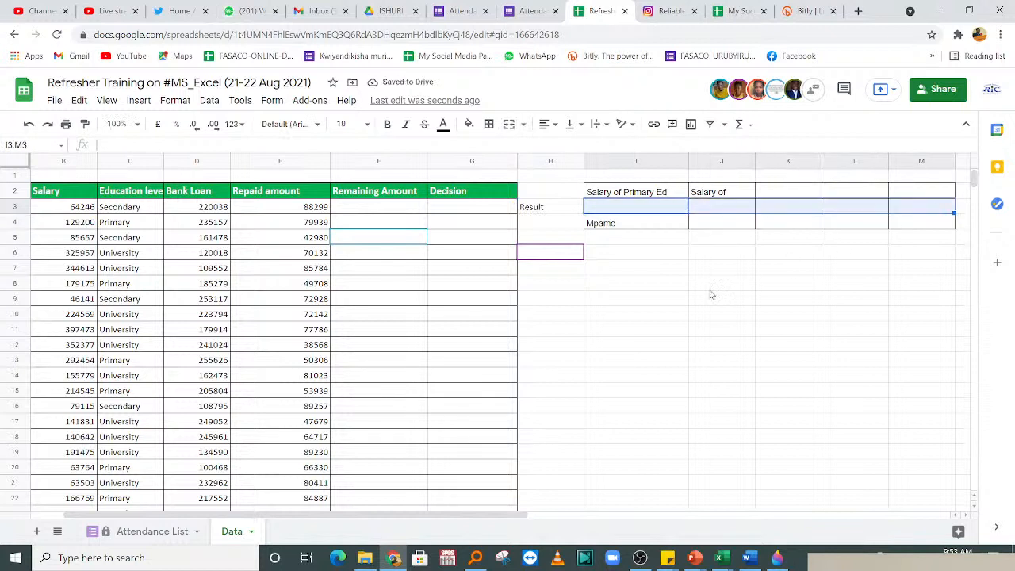
left_click(468, 124)
left_click(557, 169)
left_click(635, 299)
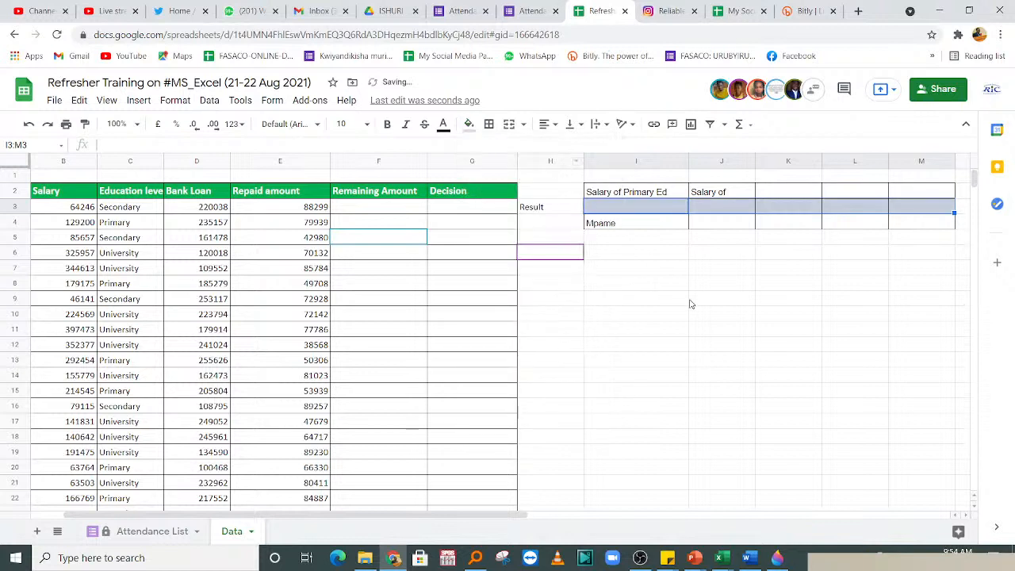
- Complete the J2 heading as "Salary of University" and widen column J to fit it
left_click(731, 193)
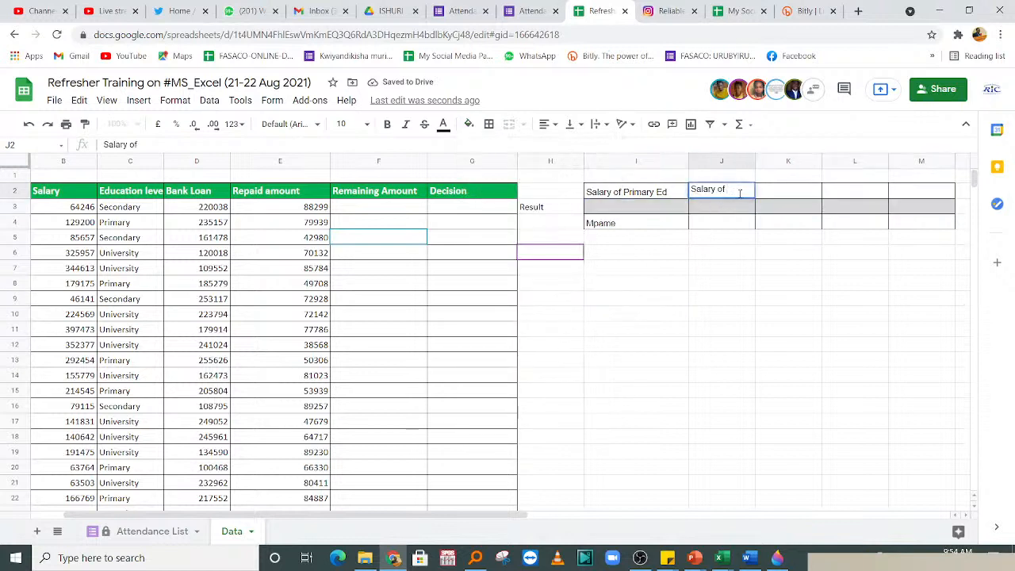
type("Salary of University")
left_click(749, 239)
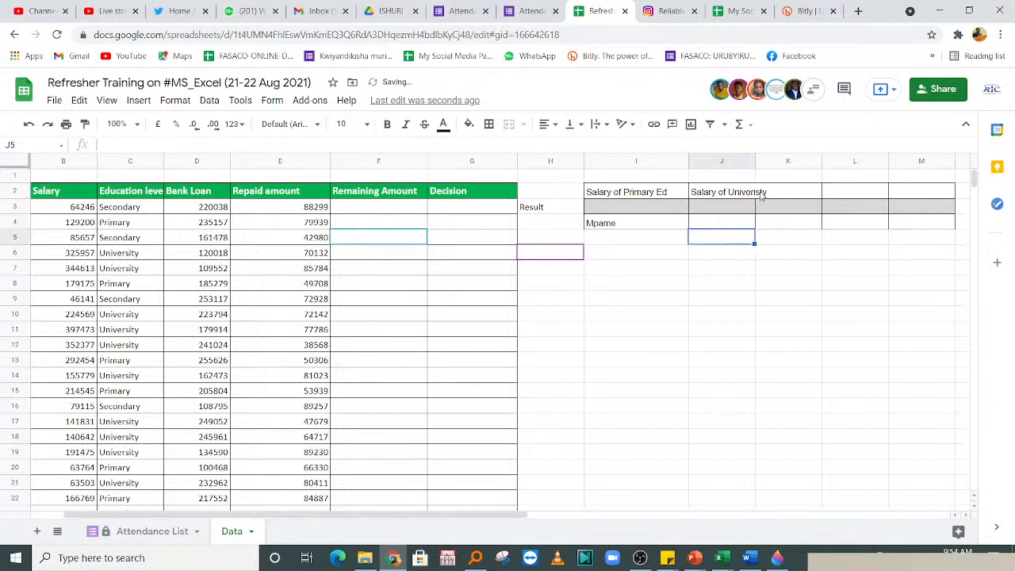
double_click(751, 192)
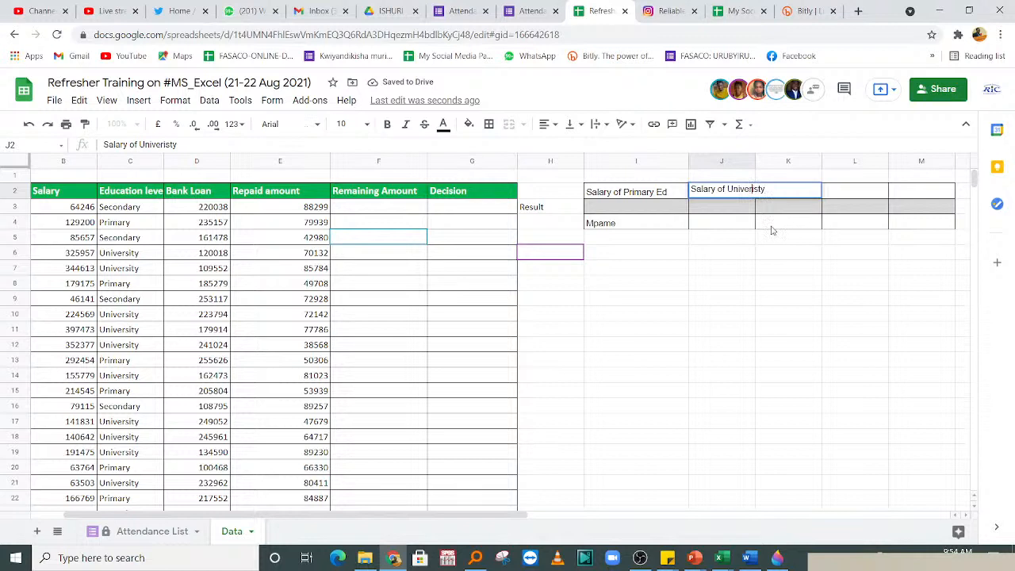
type("s")
key("BackSpace")
left_click(741, 286)
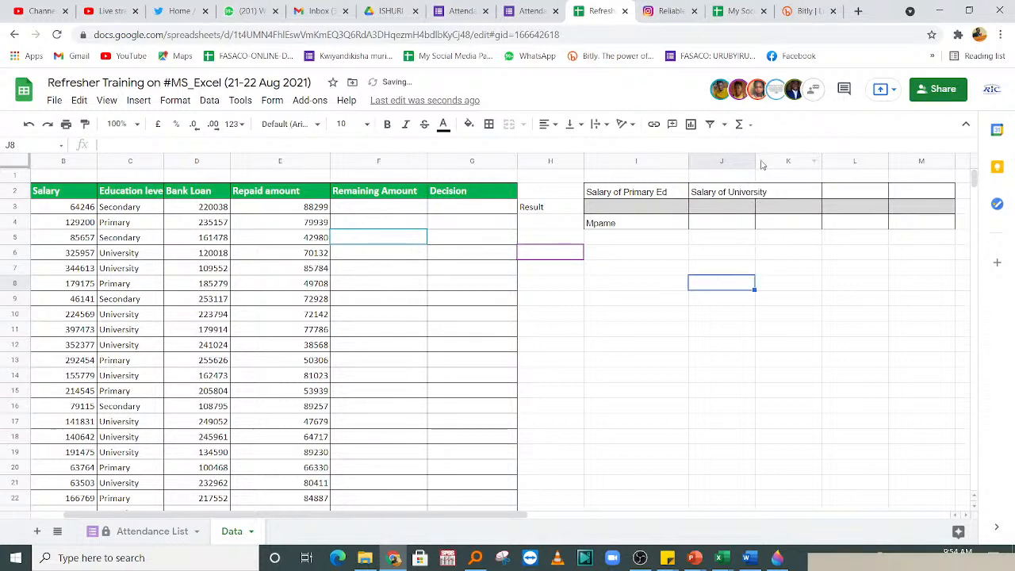
left_click_drag(755, 162, 786, 162)
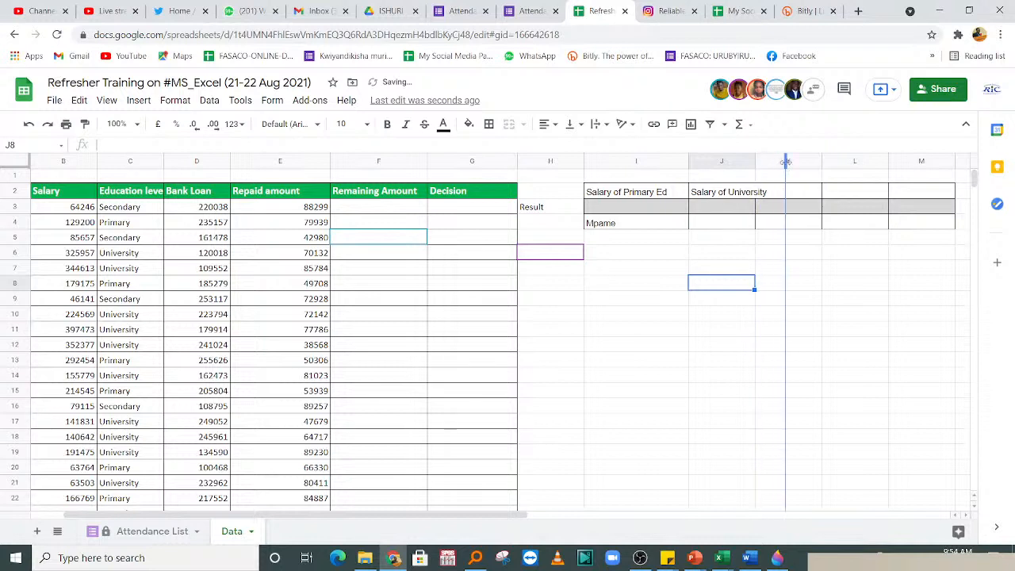
- Enter the first name of the collaborator assigned to the university salary exercise in J4
left_click(725, 222)
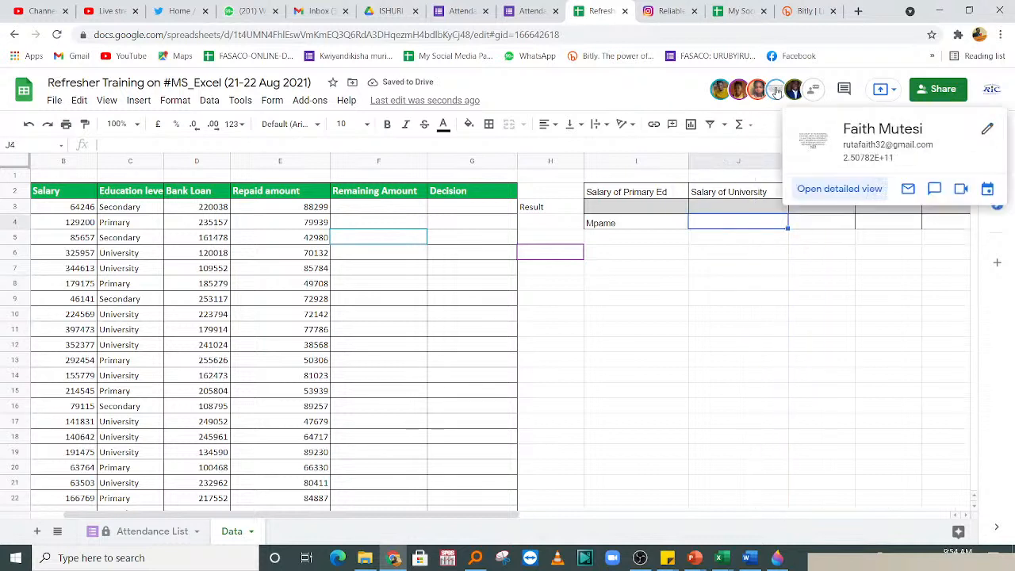
type("Faith")
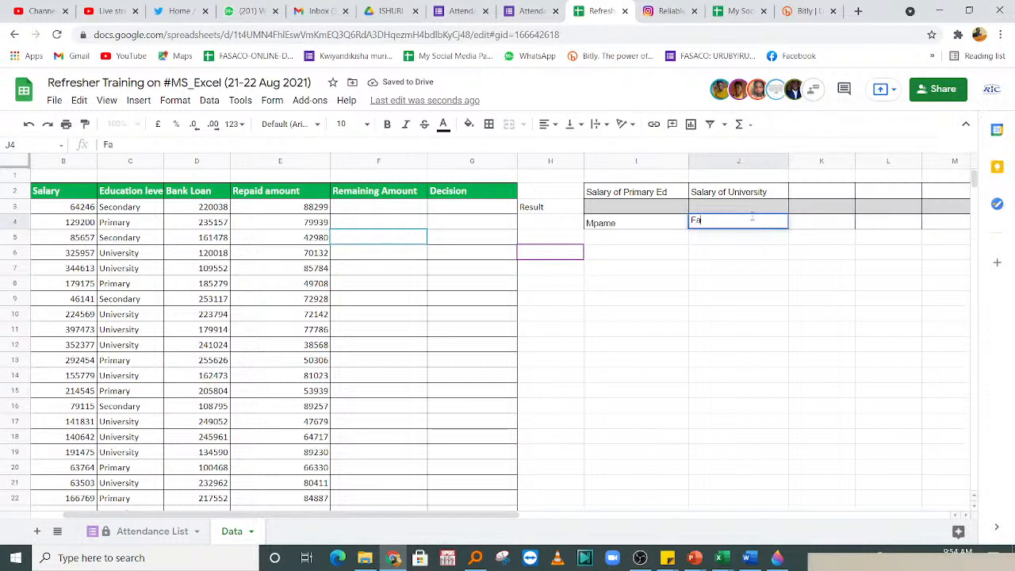
left_click(850, 269)
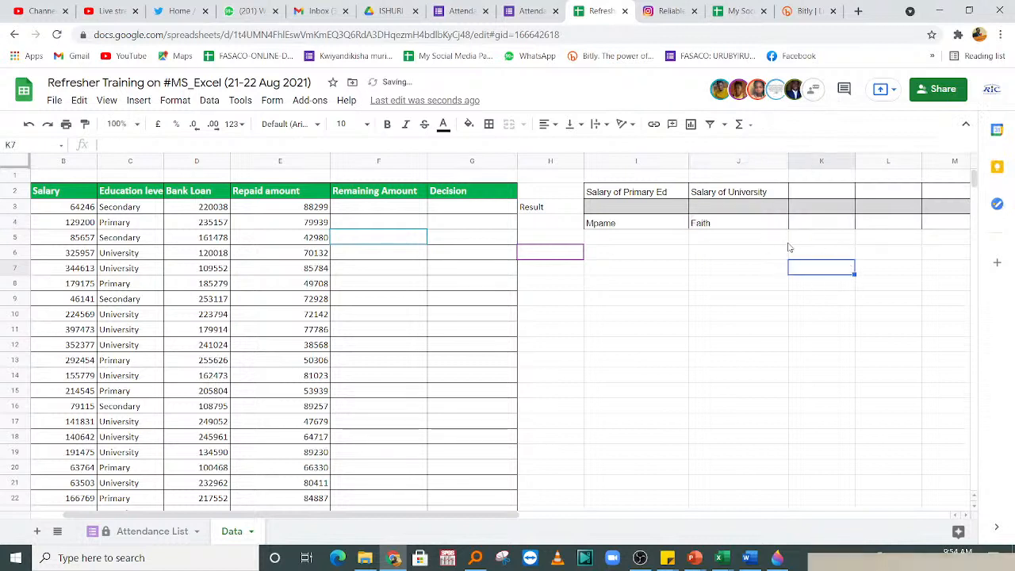
- Head K2 with "Repaid of" followed by the name of the borrower in row 18, and widen column K to fit it
left_click(810, 226)
left_click(810, 194)
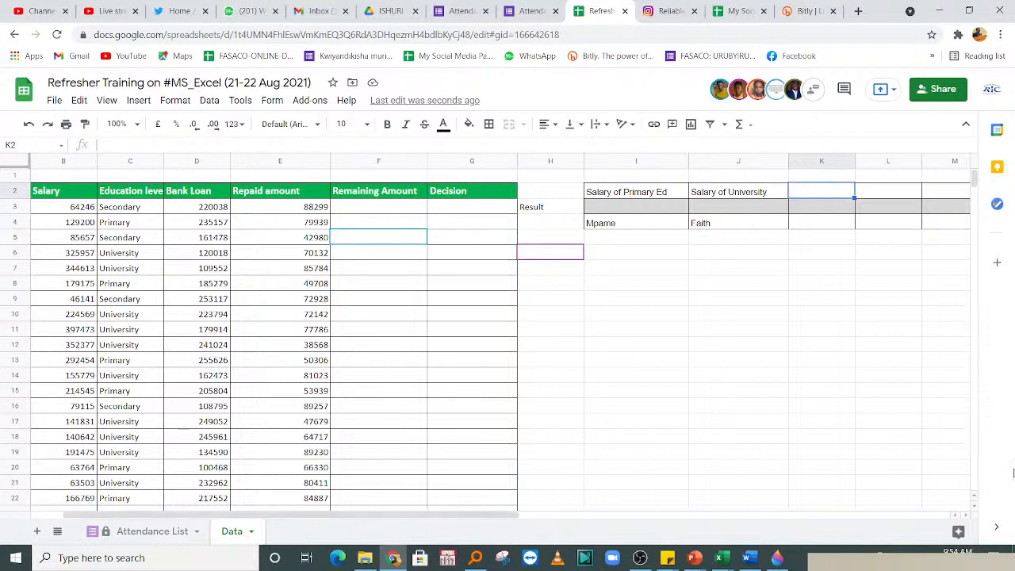
left_click(57, 391)
key("Left")
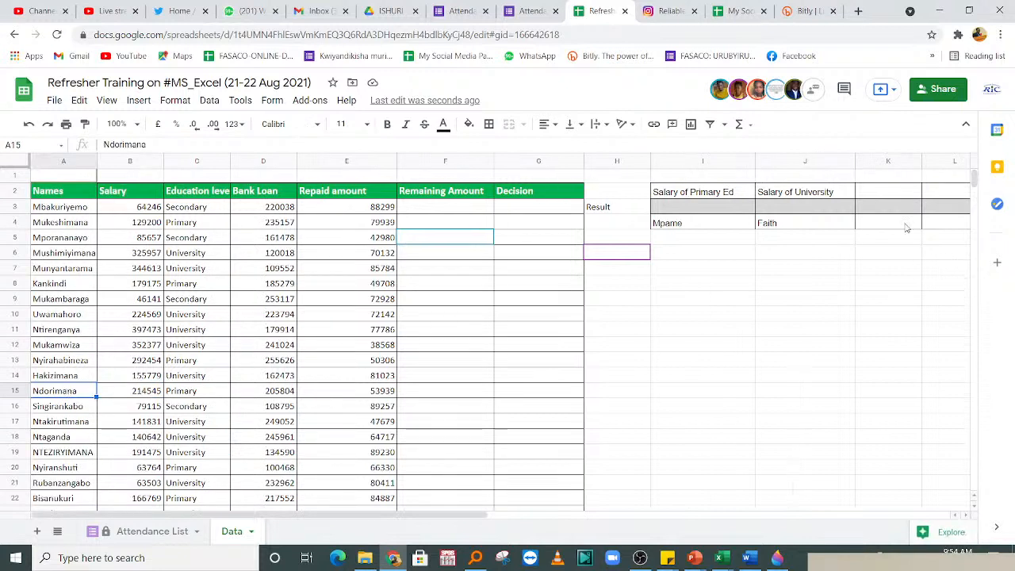
left_click(901, 197)
type("R")
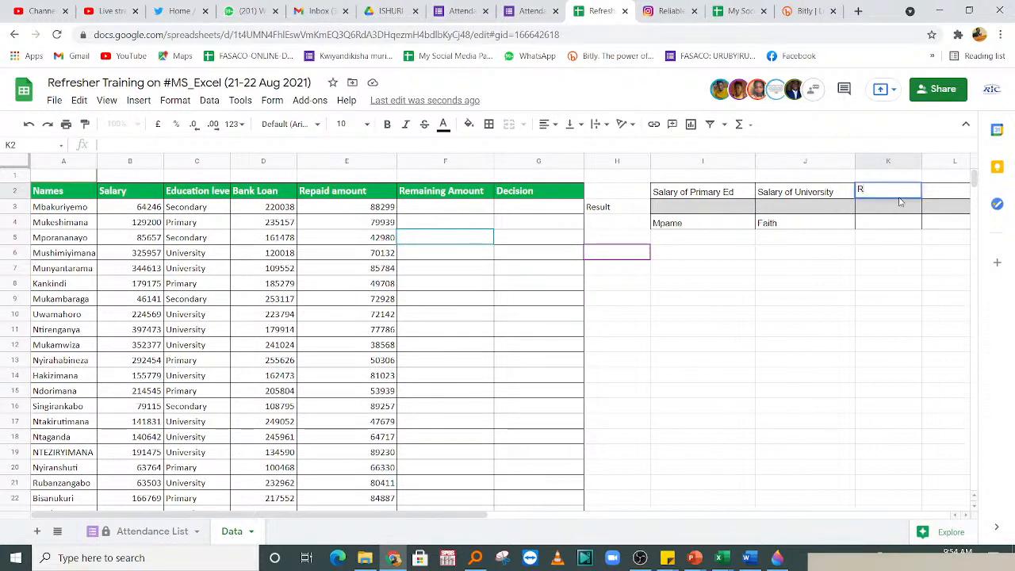
type("epaid of N")
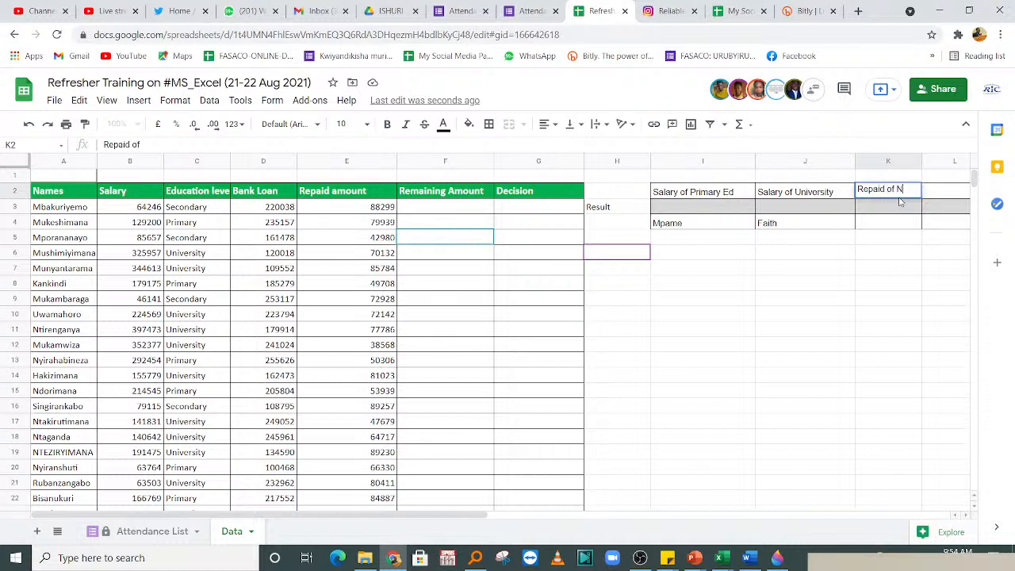
type("taganda")
left_click(892, 252)
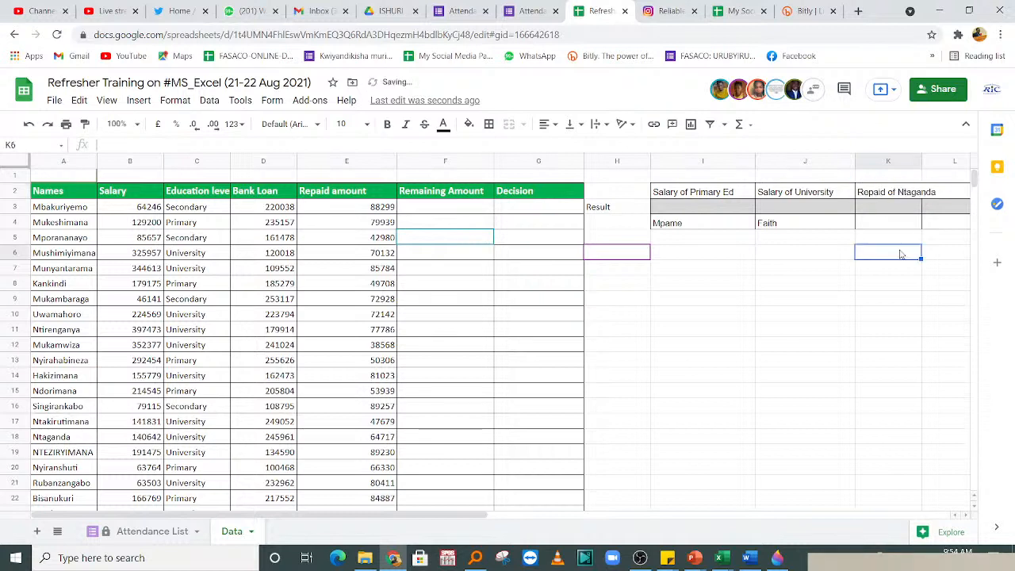
left_click_drag(921, 157, 945, 157)
- Enter the first name of the collaborator assigned to the repaid amount exercise in K4
left_click(899, 211)
left_click(899, 223)
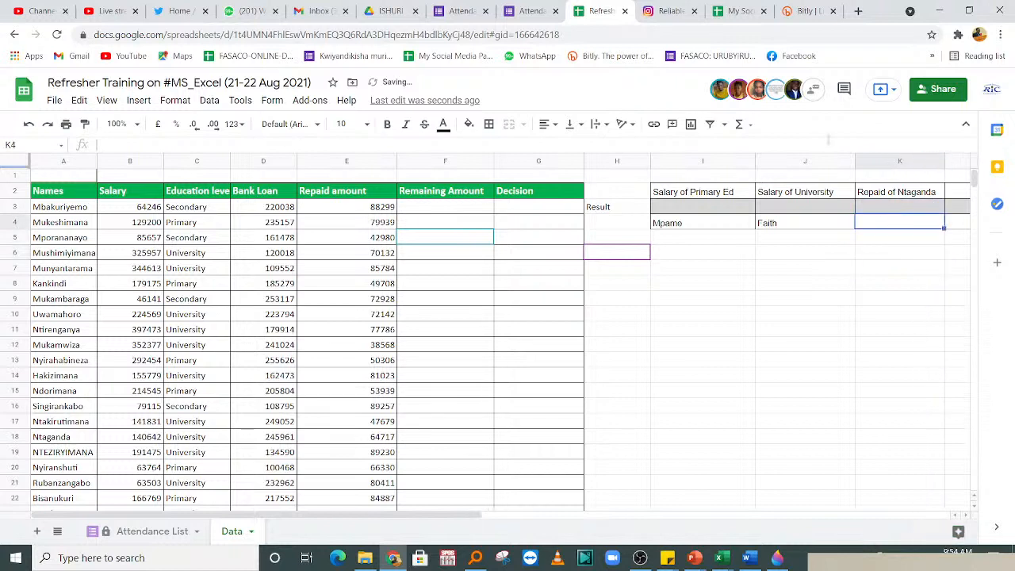
mouse_move(794, 92)
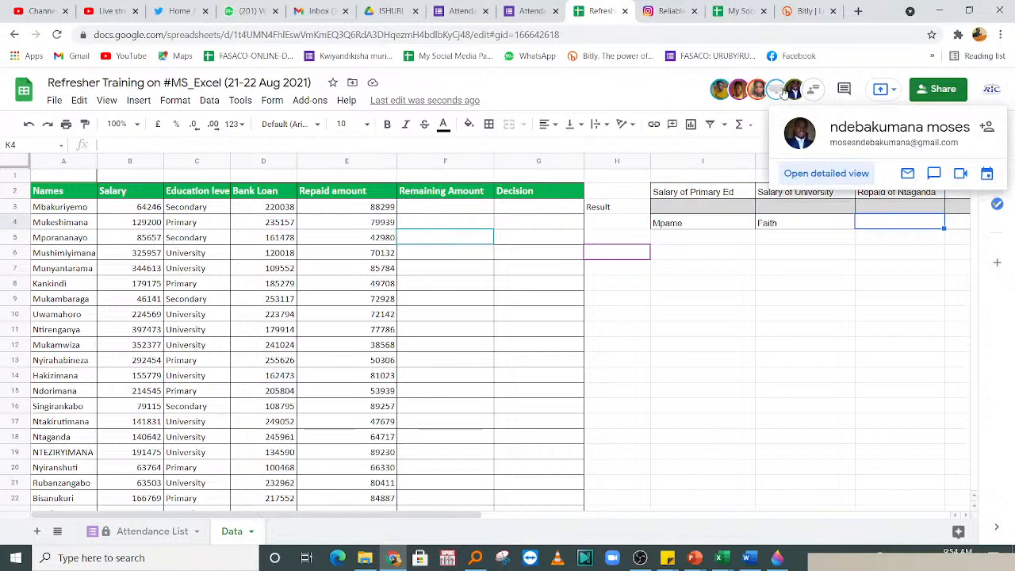
mouse_move(757, 88)
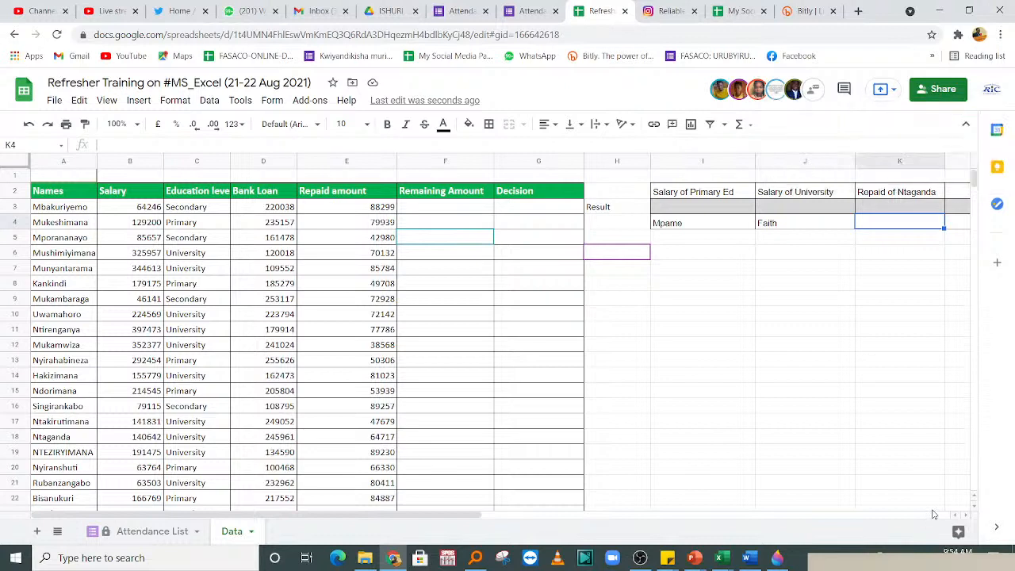
type("Euniter")
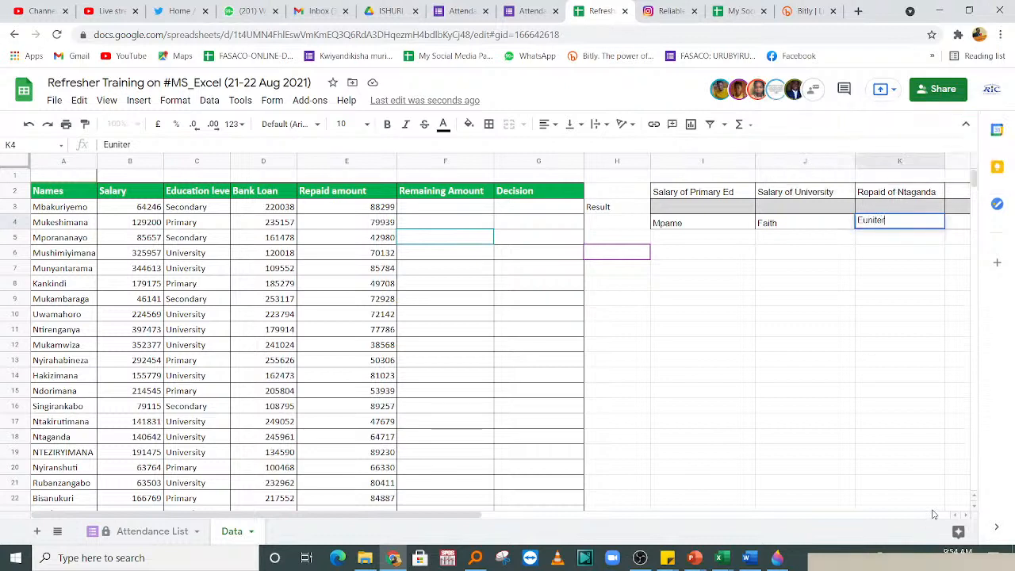
left_click(899, 357)
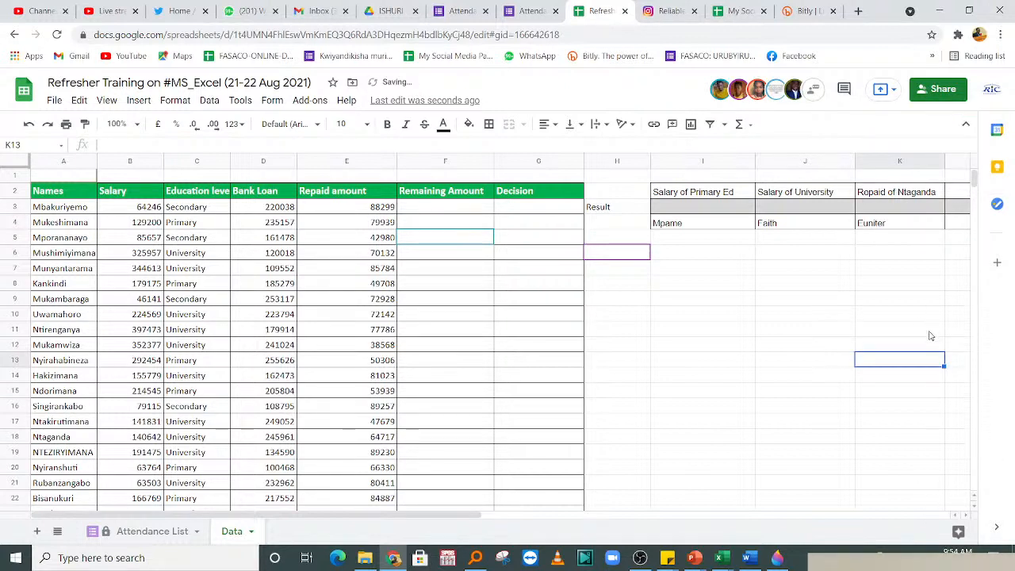
- Go through the result cells I3:M3 and the empty heading and assignee cells in column L of the exercise table
key("Right")
key("Right")
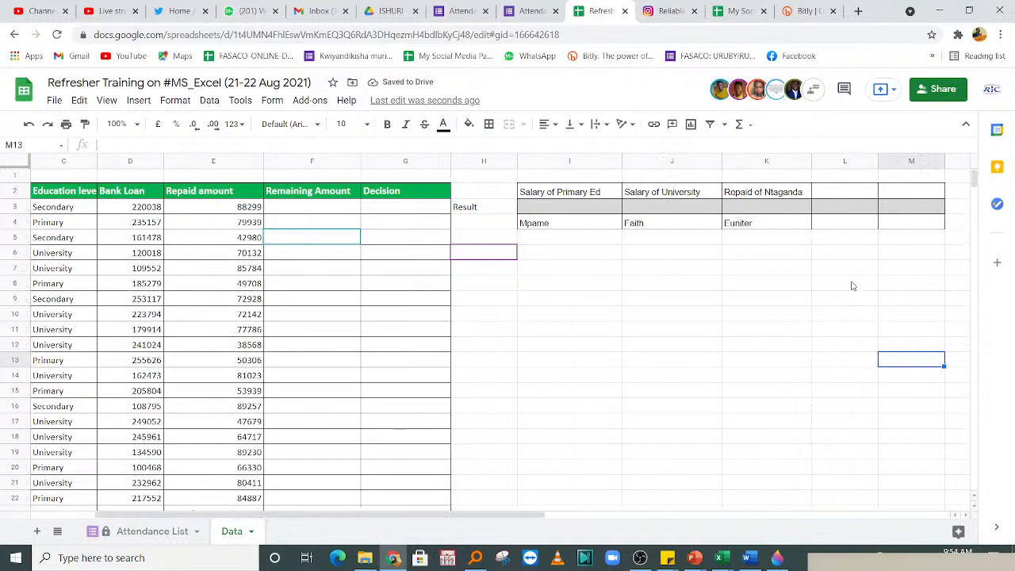
left_click(595, 207)
left_click(708, 211)
left_click(756, 209)
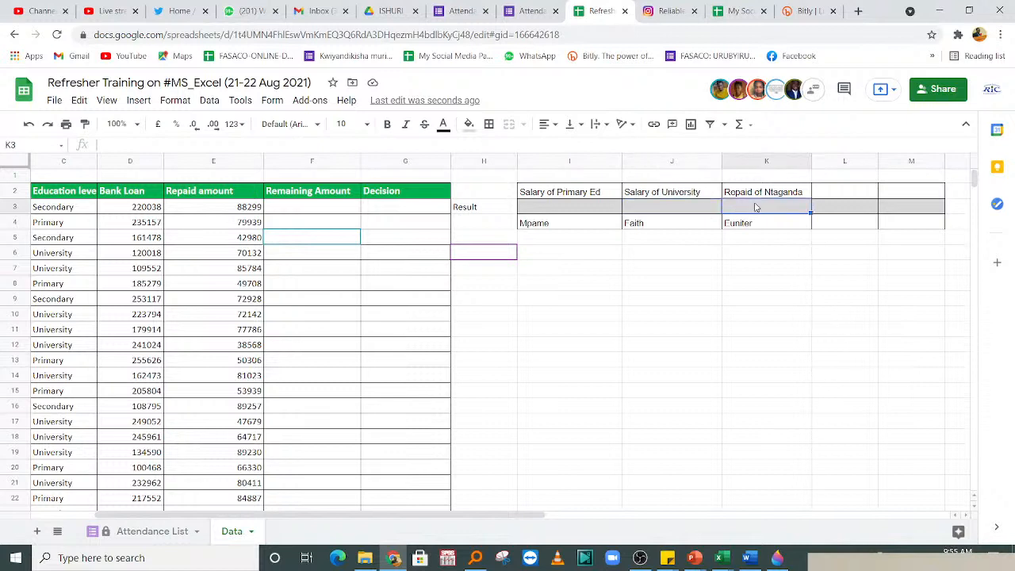
left_click(859, 208)
left_click(921, 206)
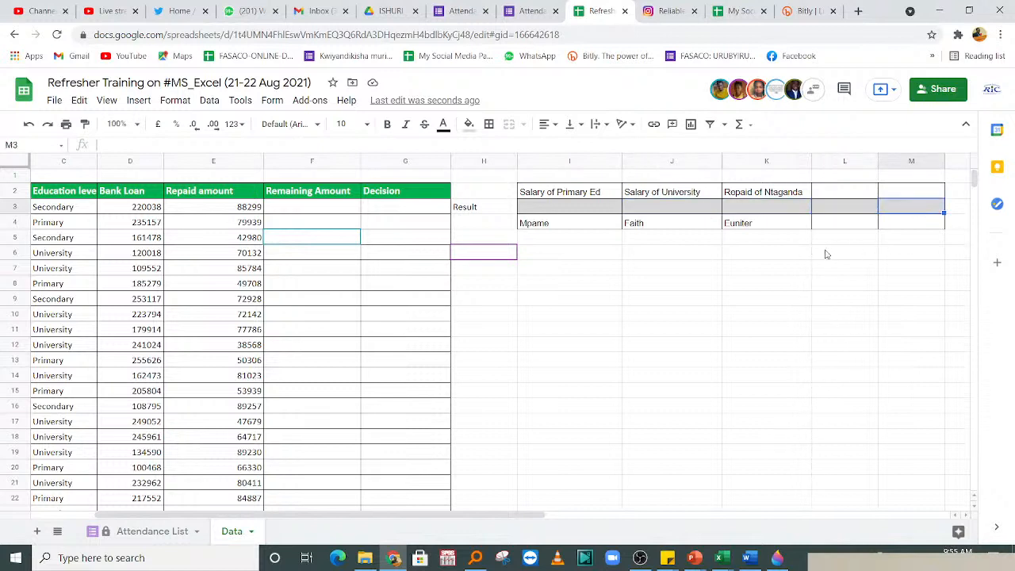
left_click(825, 192)
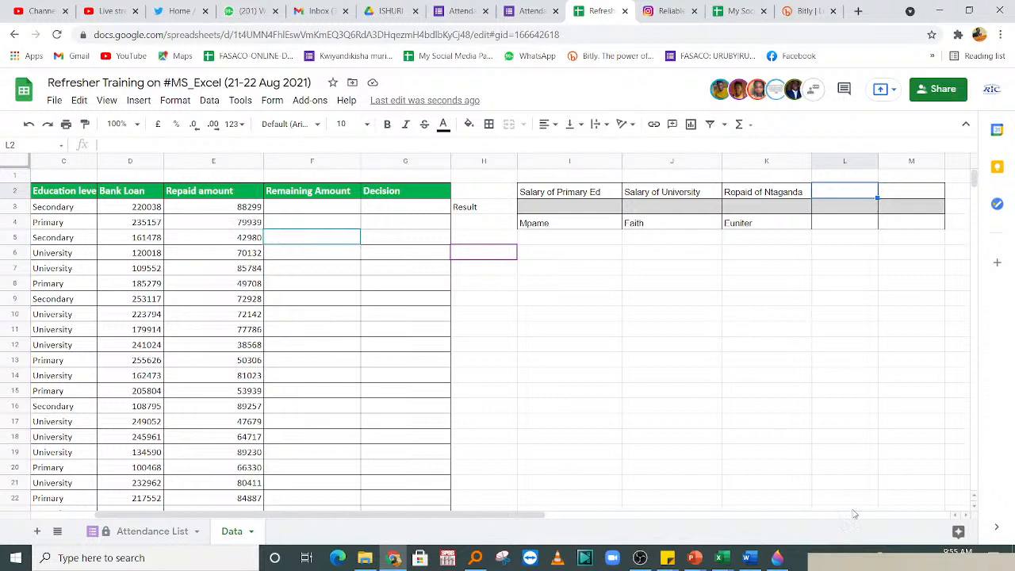
left_click(759, 268)
left_click(673, 209)
left_click(825, 227)
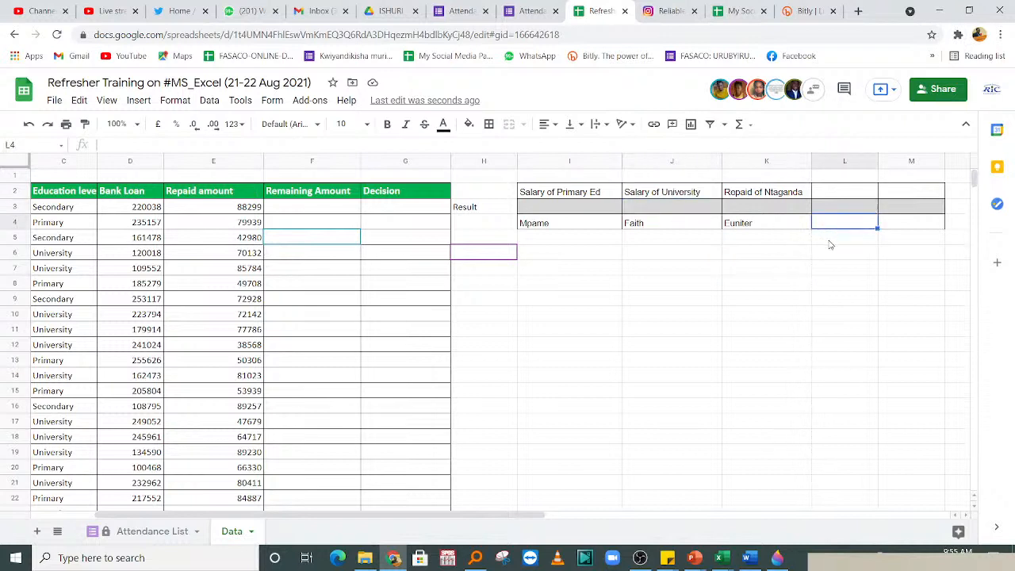
left_click(839, 195)
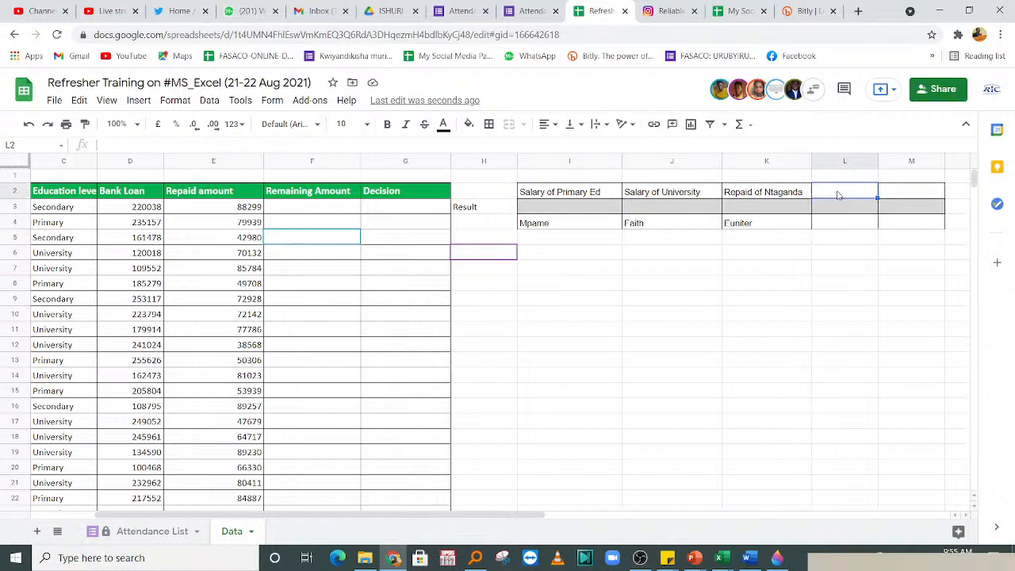
- Examine the education level and bank loan columns of the source data, and compare them with the exercise table
left_click(121, 317)
scroll(121, 324, "left", 3)
left_click(171, 317)
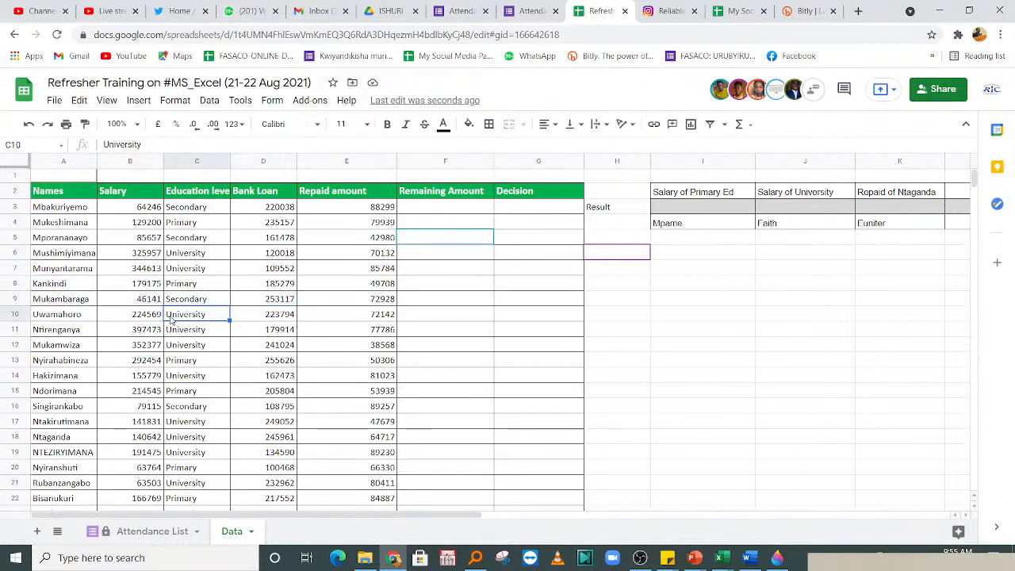
left_click_drag(270, 330, 270, 343)
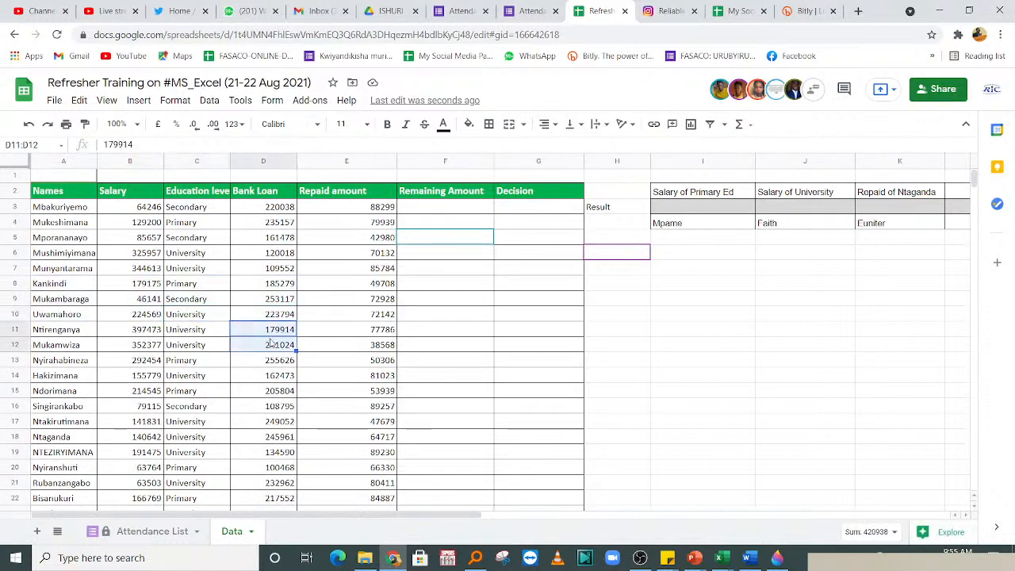
left_click(569, 305)
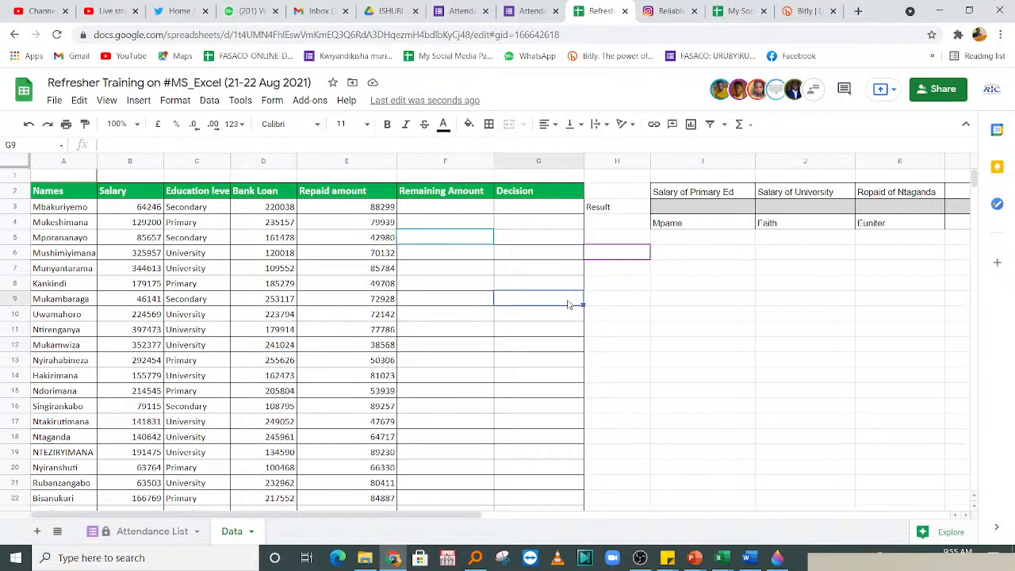
left_click(743, 303)
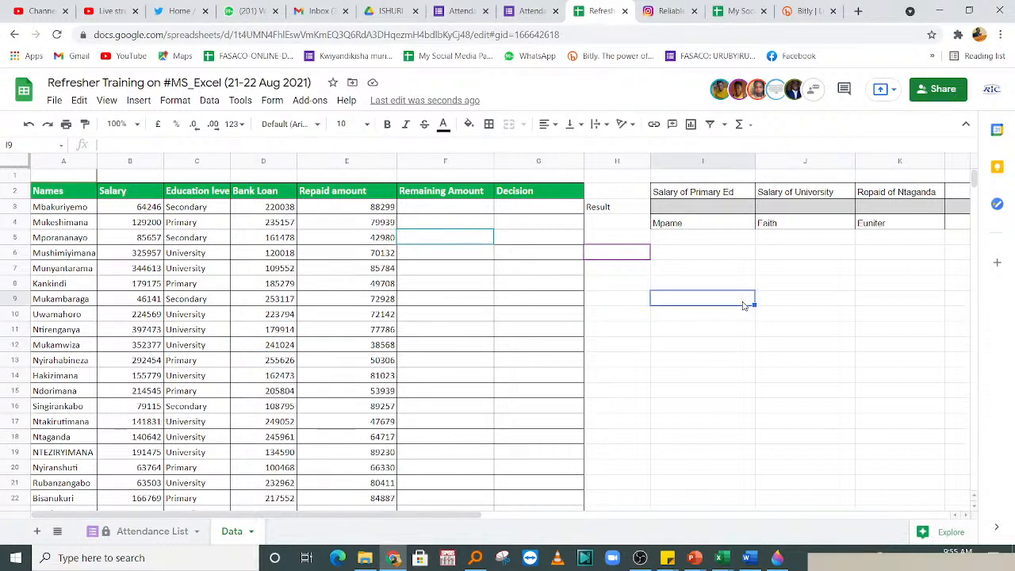
key("Right")
key("Right")
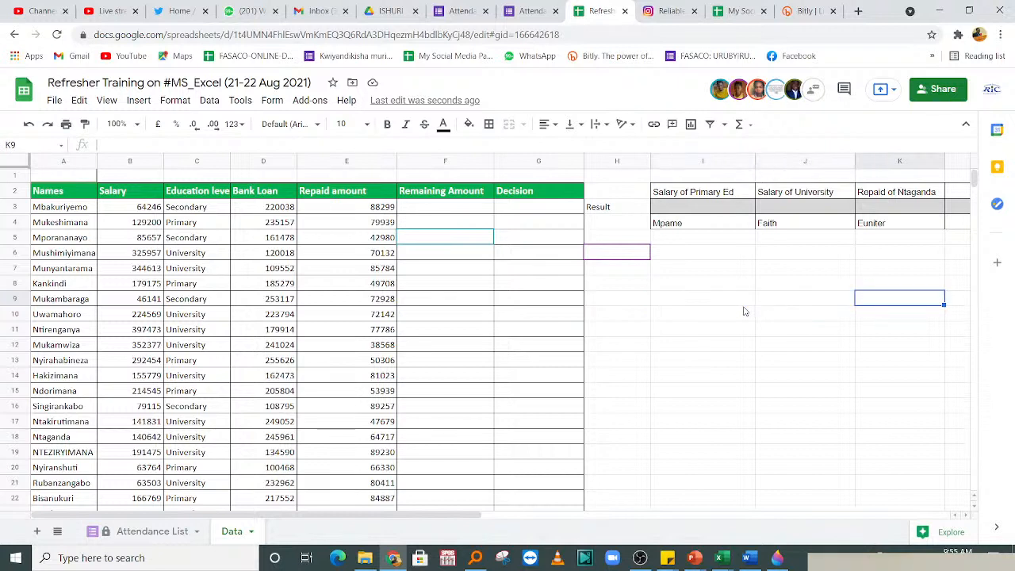
scroll(743, 310, "right", 2)
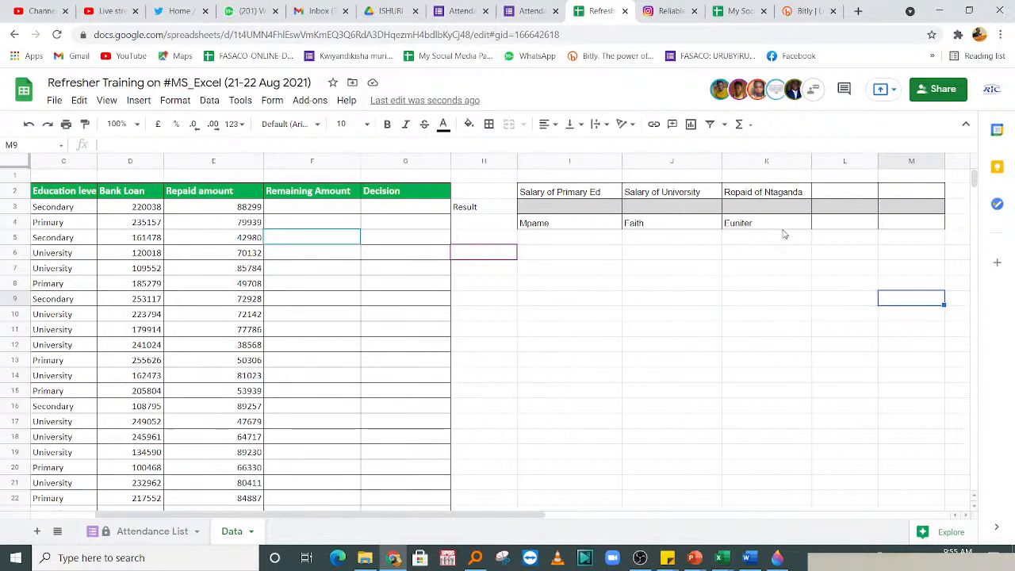
- Enter the heading "Bank Loan of Secondary Ppl" in L2 and widen column L to fit it
left_click(808, 225)
left_click(830, 227)
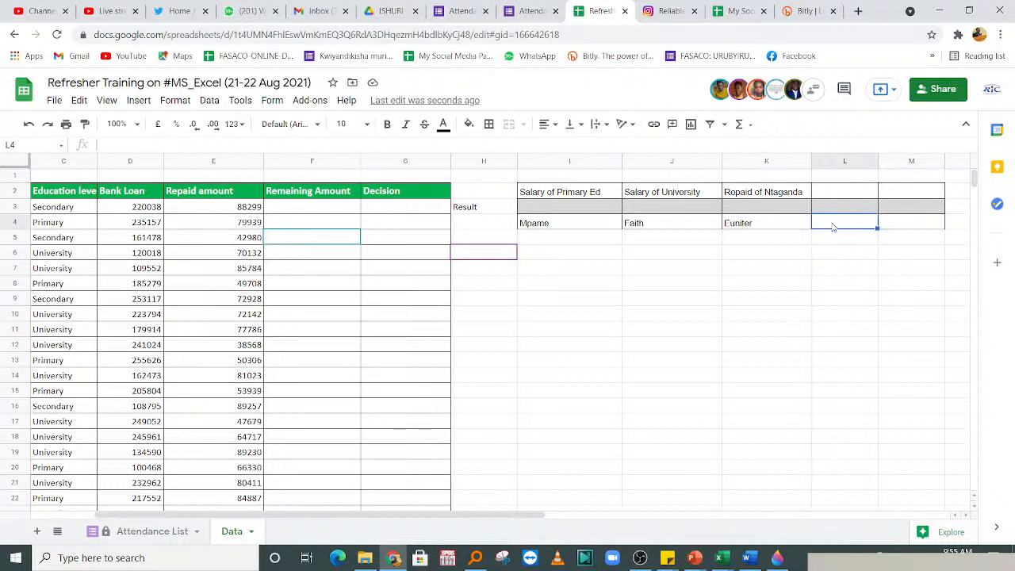
left_click(843, 197)
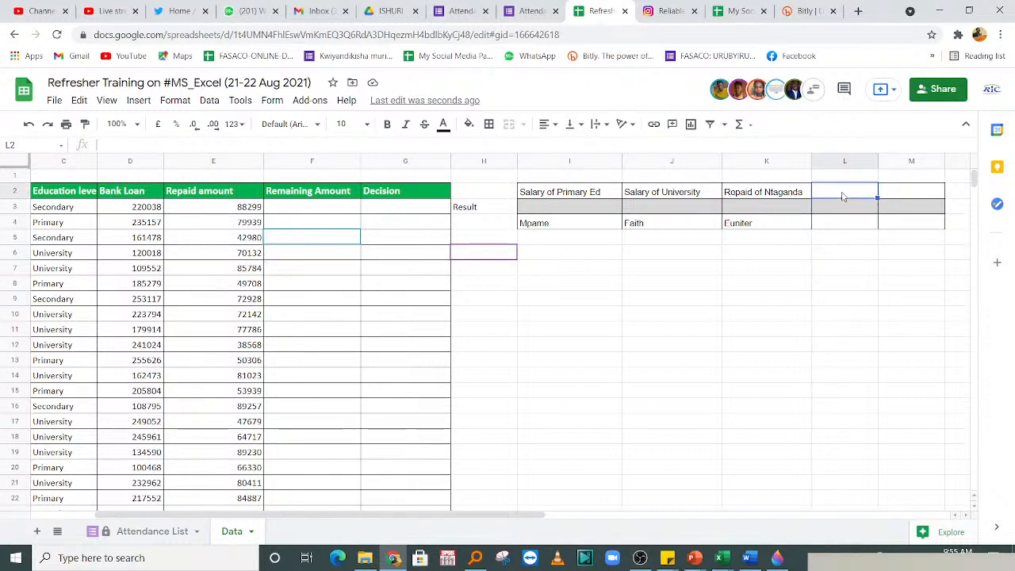
type("Bank Loan of")
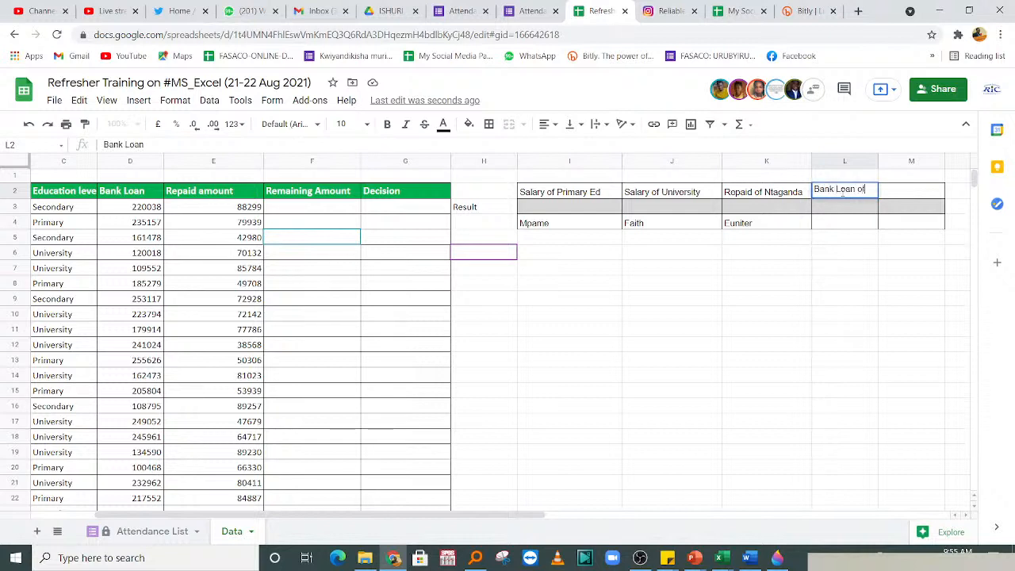
type(" Secondar")
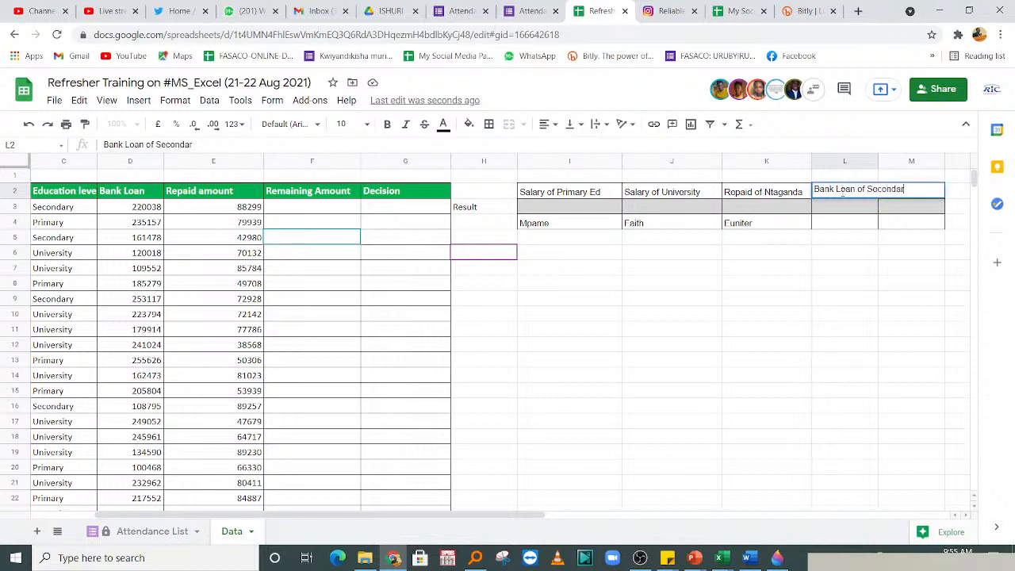
type("y Pp")
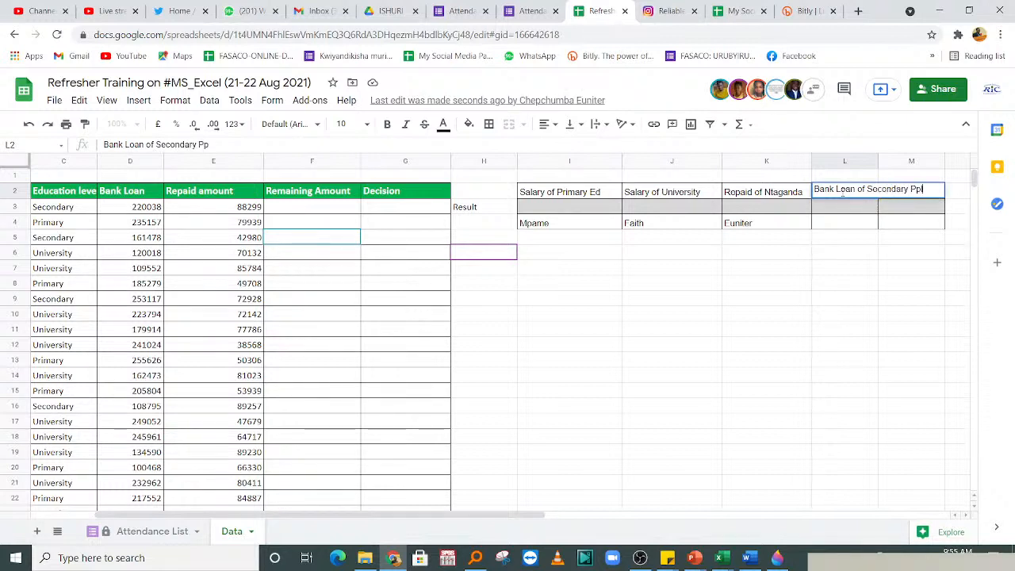
type("l")
left_click(868, 243)
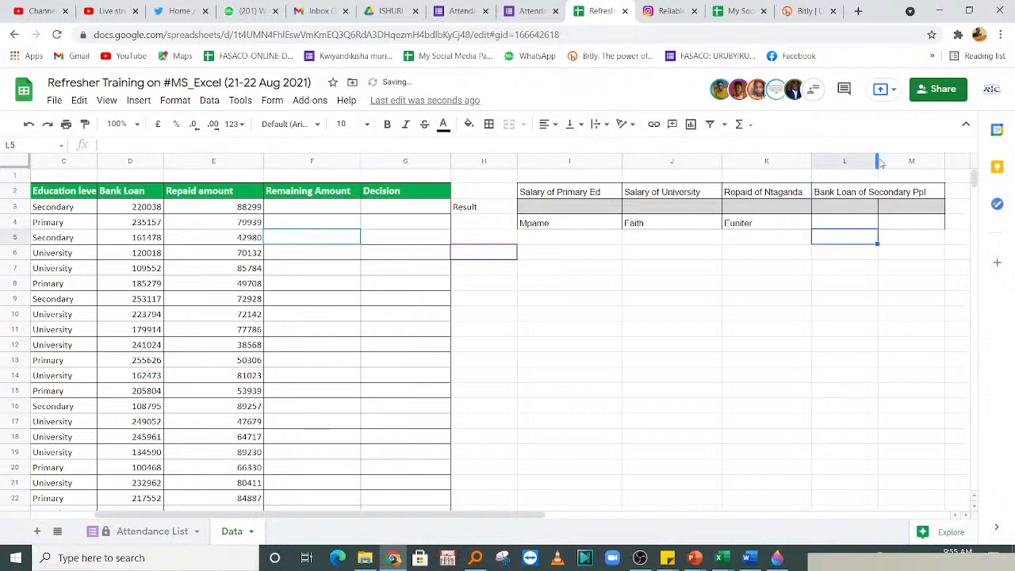
left_click_drag(876, 157, 935, 157)
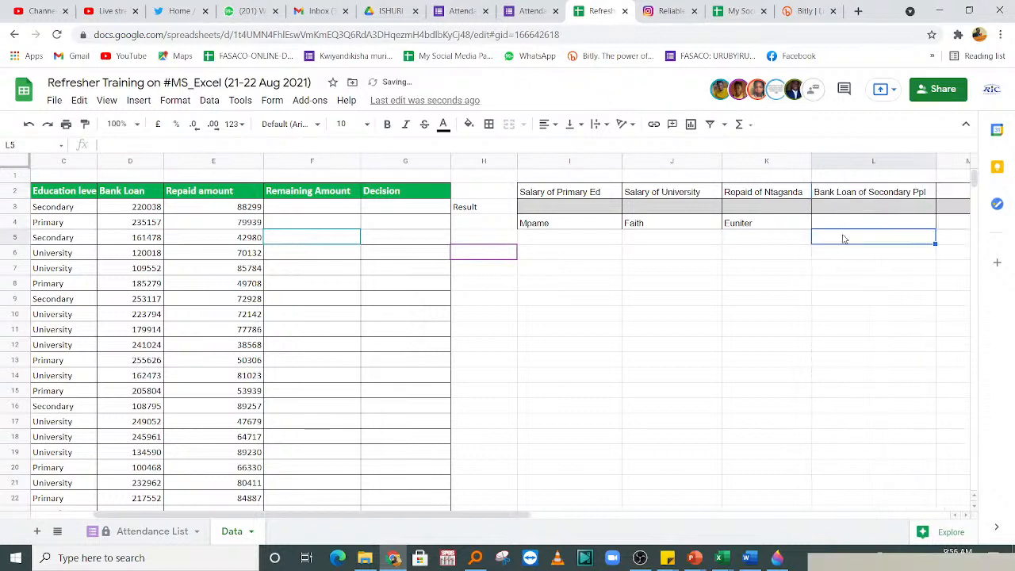
- Enter the first name of the collaborator assigned to the secondary bank loan exercise in L4
left_click(843, 222)
type("Faith")
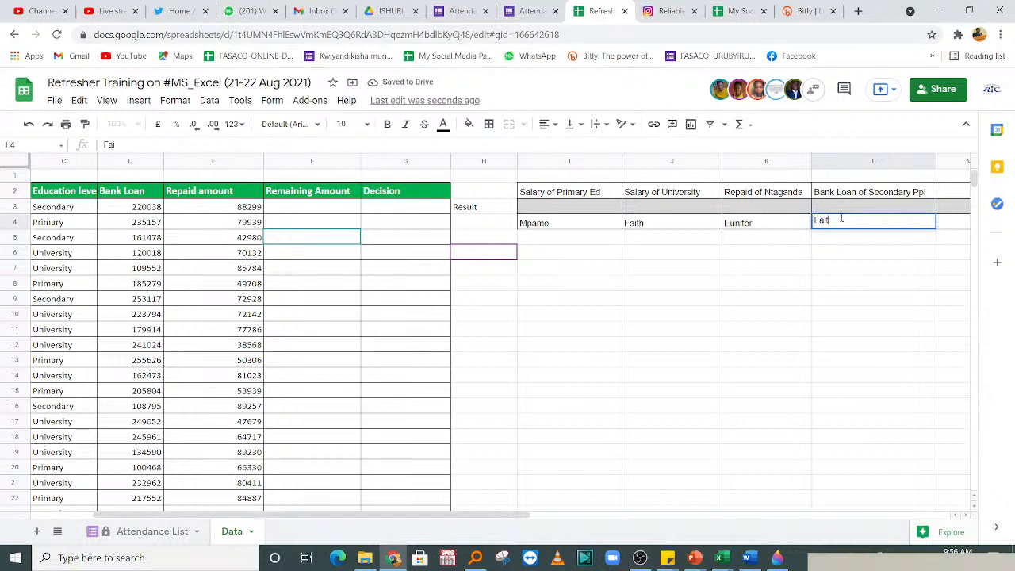
left_click(866, 256)
- Complete the assignee entry in L4 and check the result and assignee rows of the exercise table
key("Right")
key("Right")
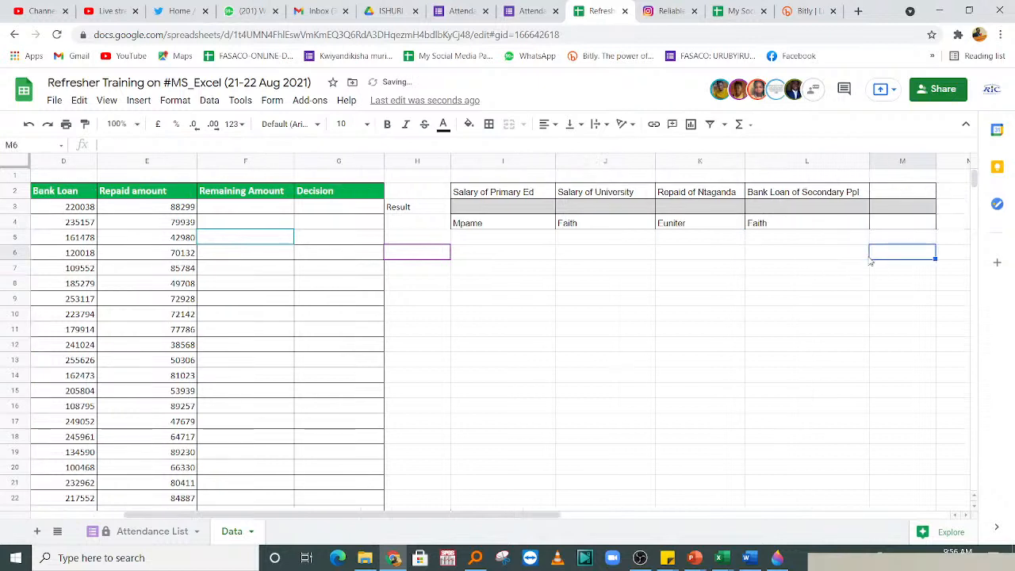
left_click(435, 212)
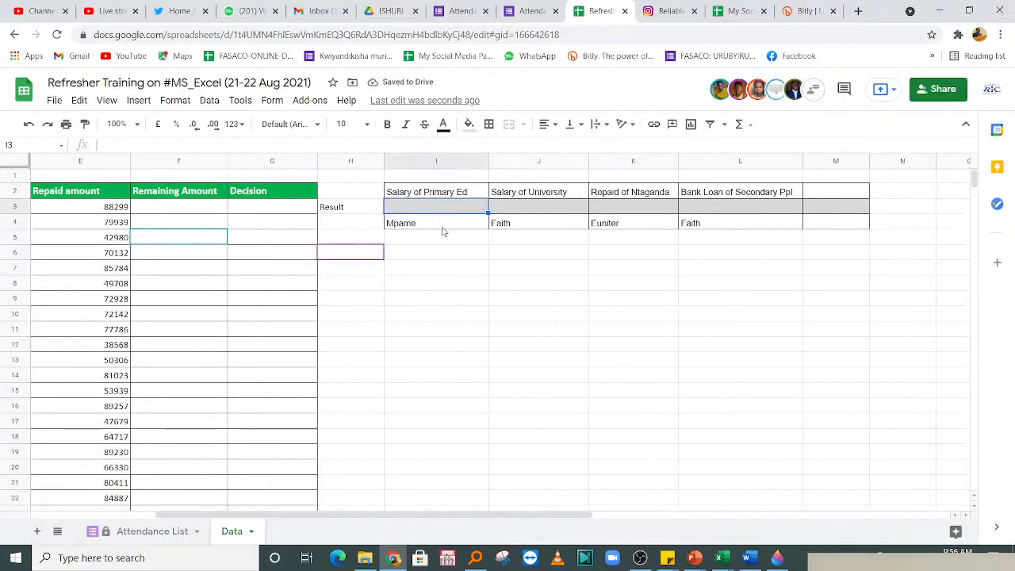
left_click(455, 282)
left_click(545, 221)
left_click(601, 283)
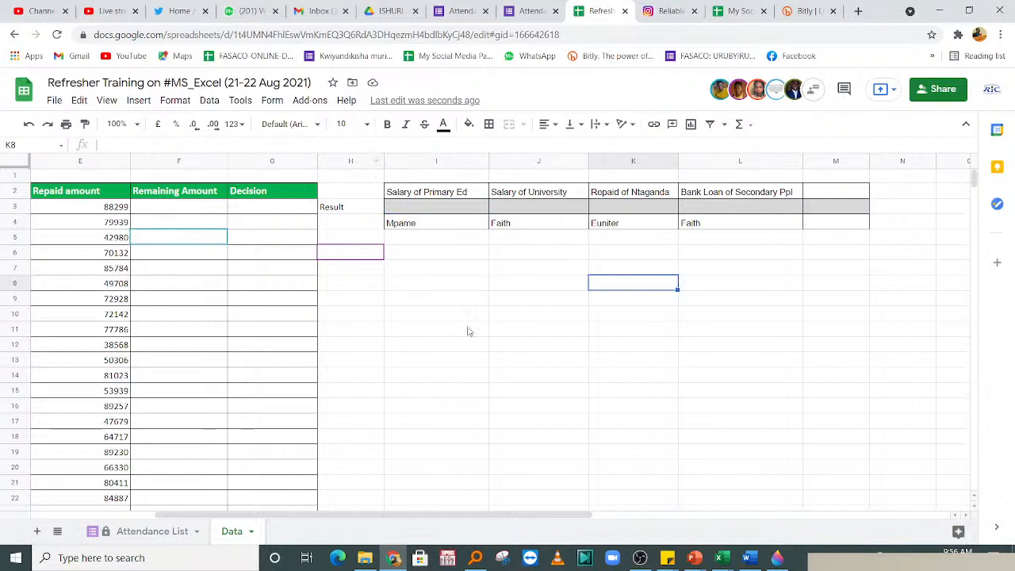
- Enter the note "Please work on this" in J9, below the exercise table
left_click(499, 300)
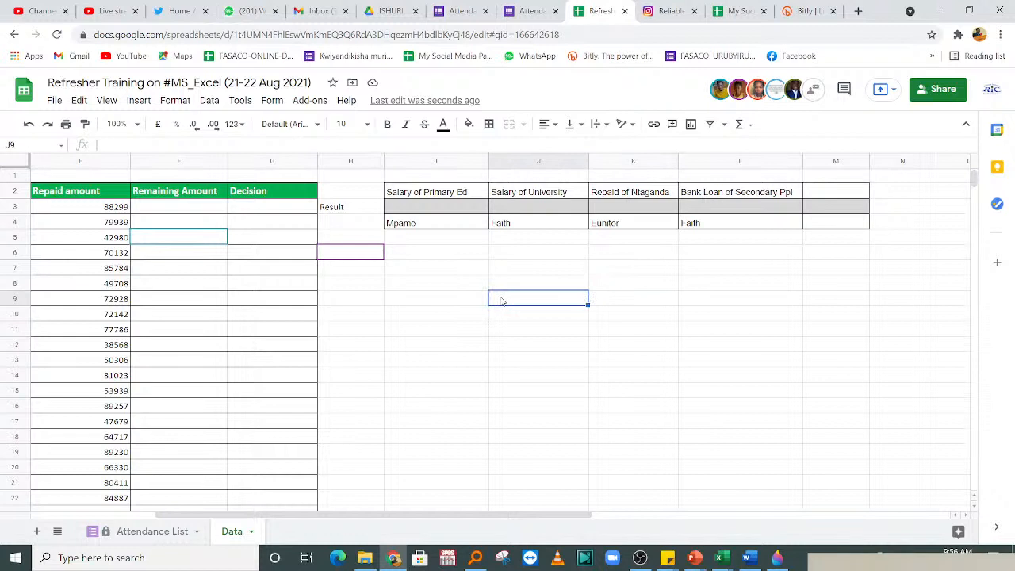
type("Please work on this")
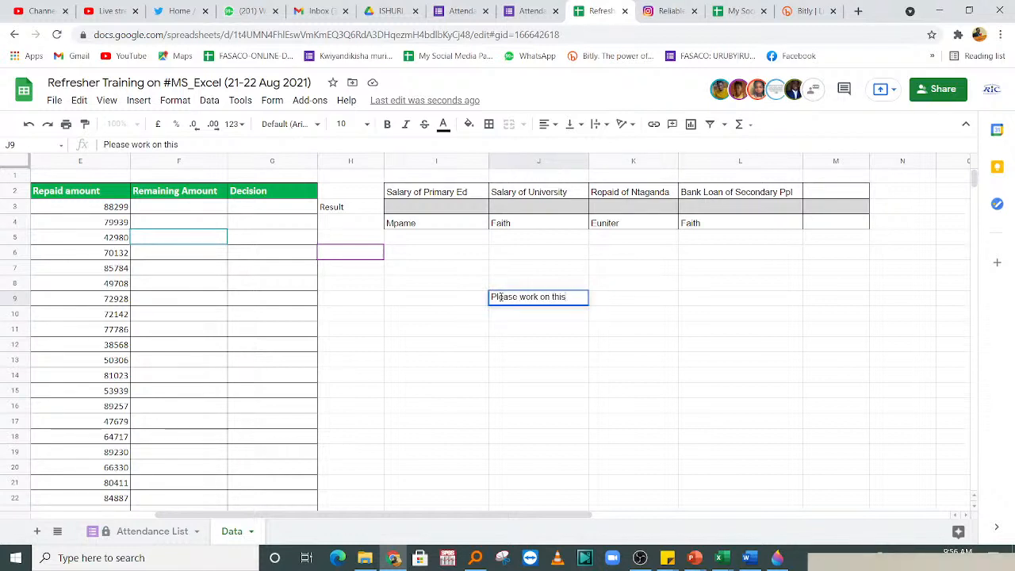
left_click(605, 331)
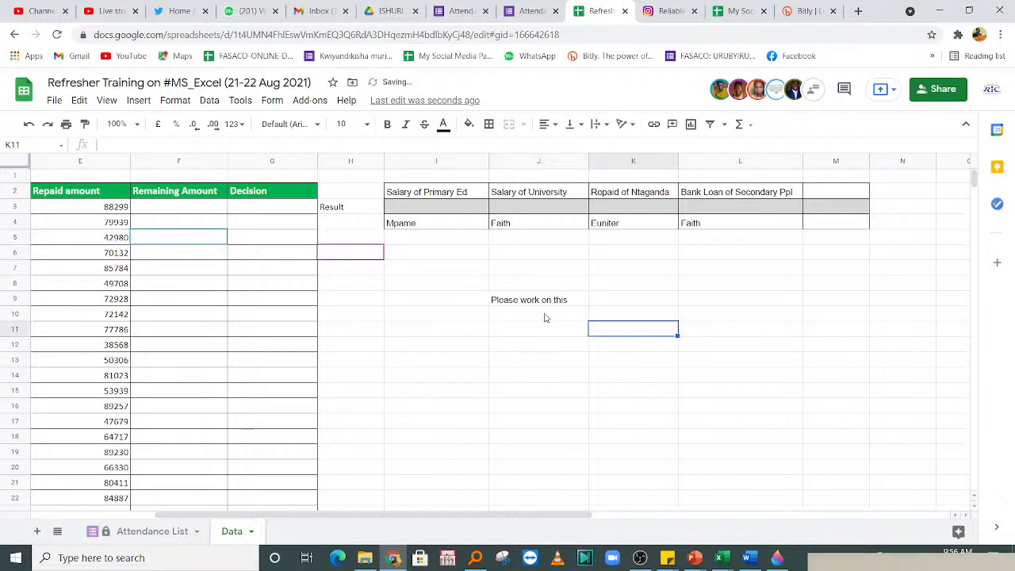
- Try a font size of 36 on the note in J9, and undo the size change
left_click(544, 306)
left_click(364, 124)
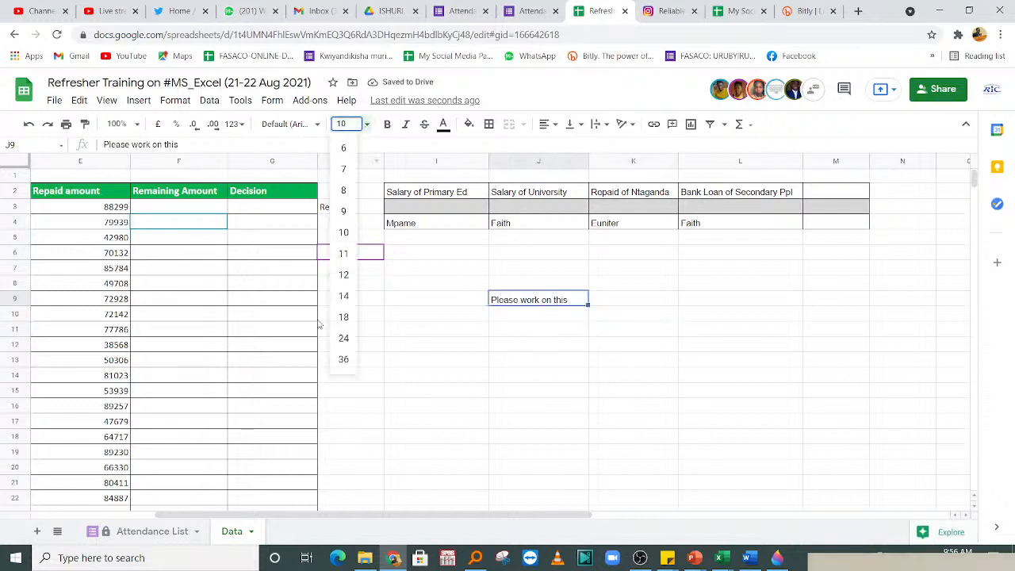
left_click(338, 358)
left_click(675, 406)
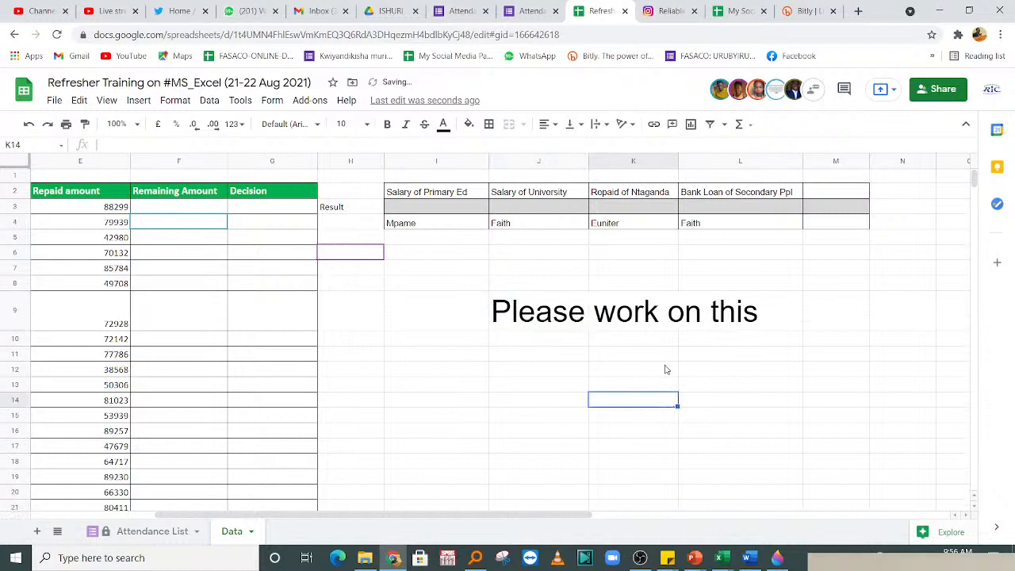
key("ctrl+z")
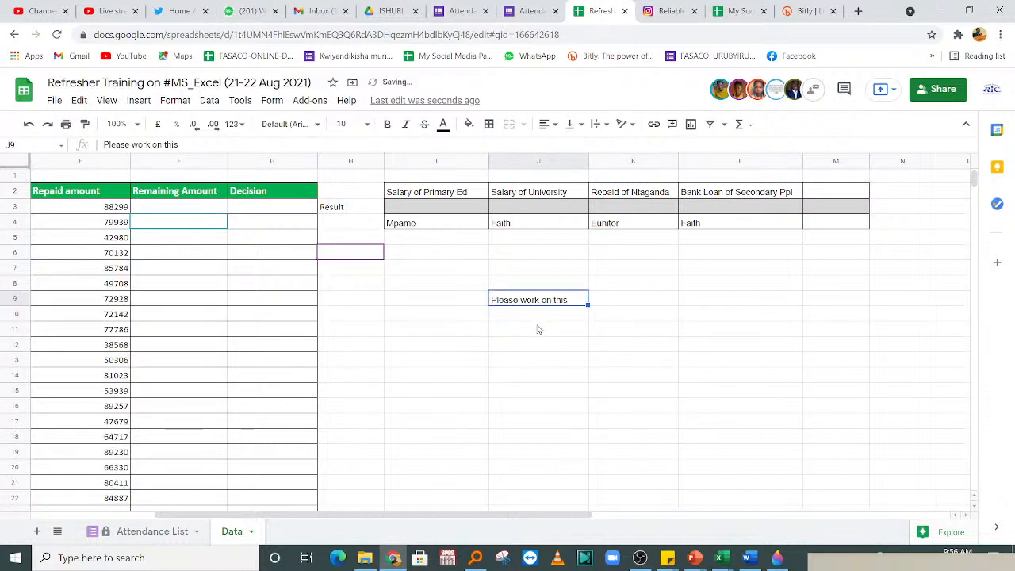
key("ctrl+c")
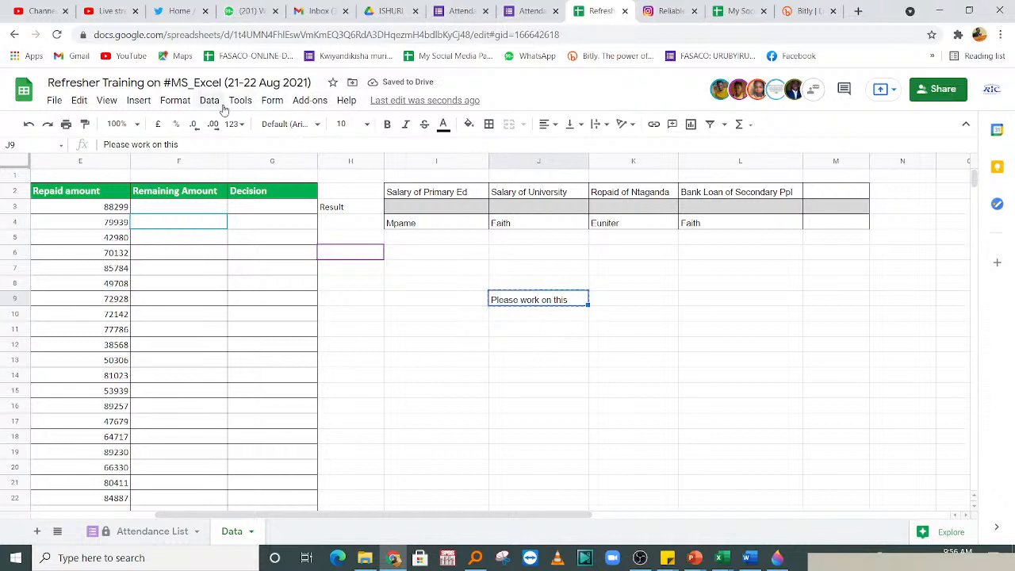
left_click(137, 102)
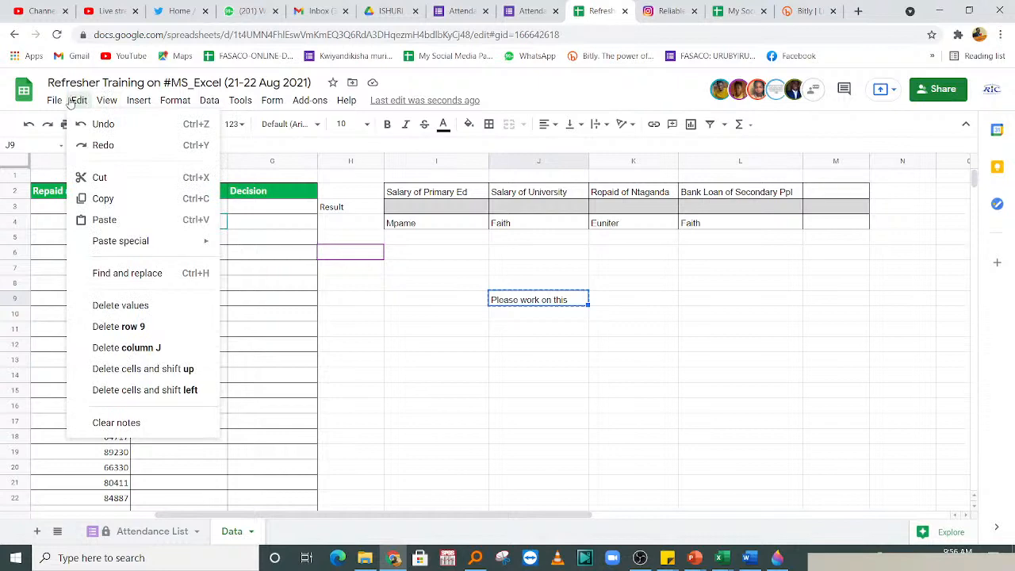
mouse_move(54, 103)
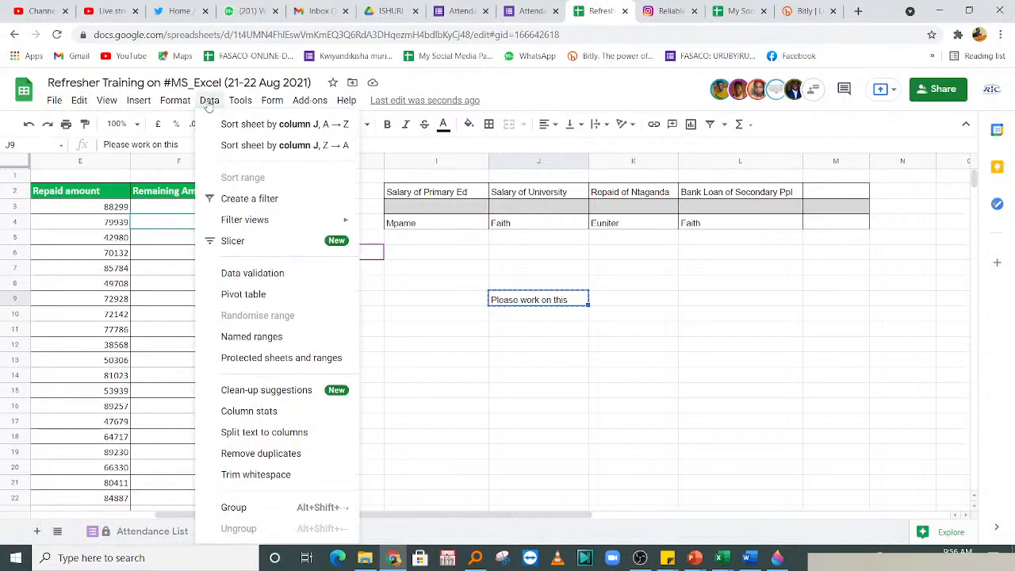
left_click(250, 106)
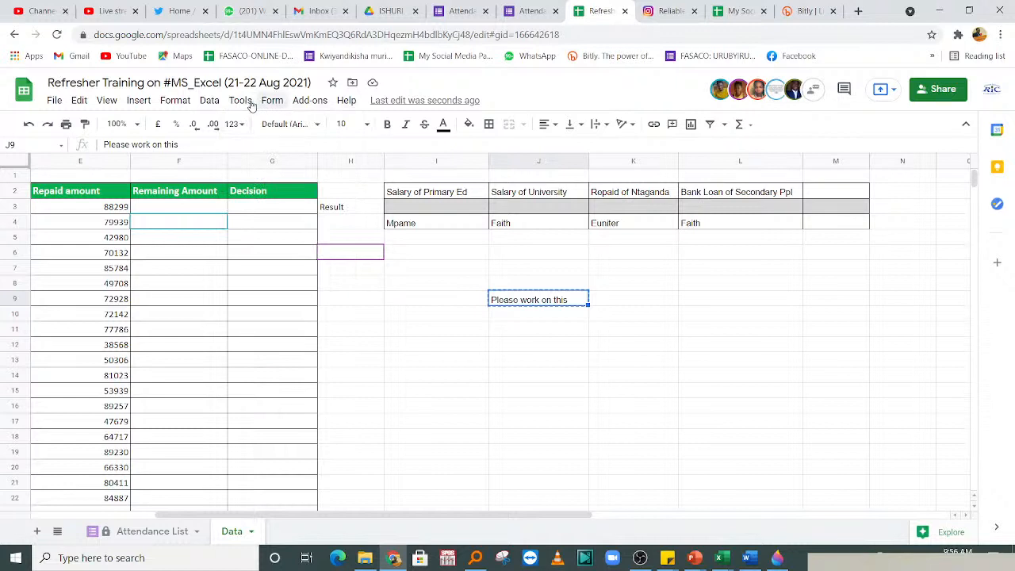
left_click(242, 103)
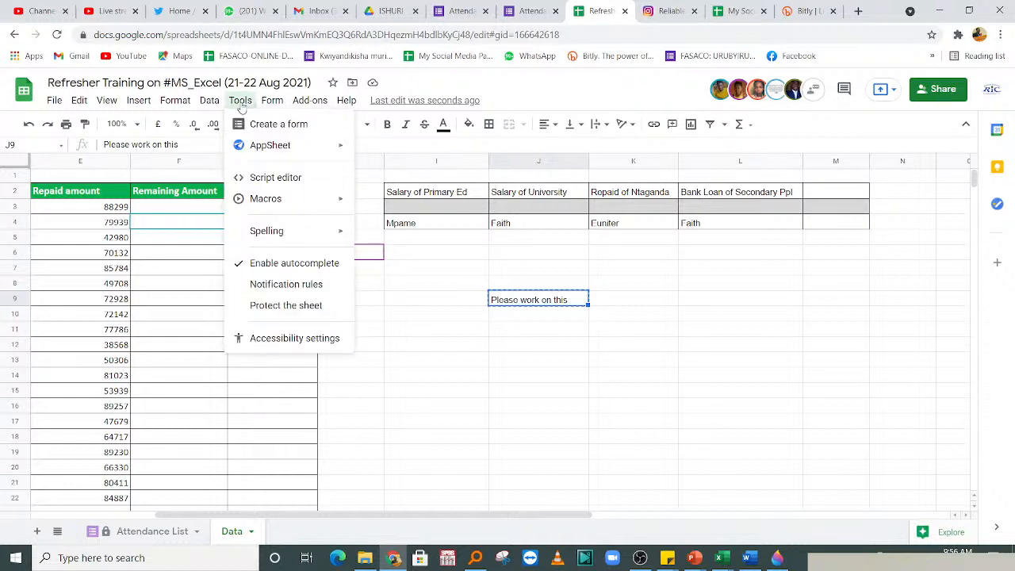
mouse_move(294, 228)
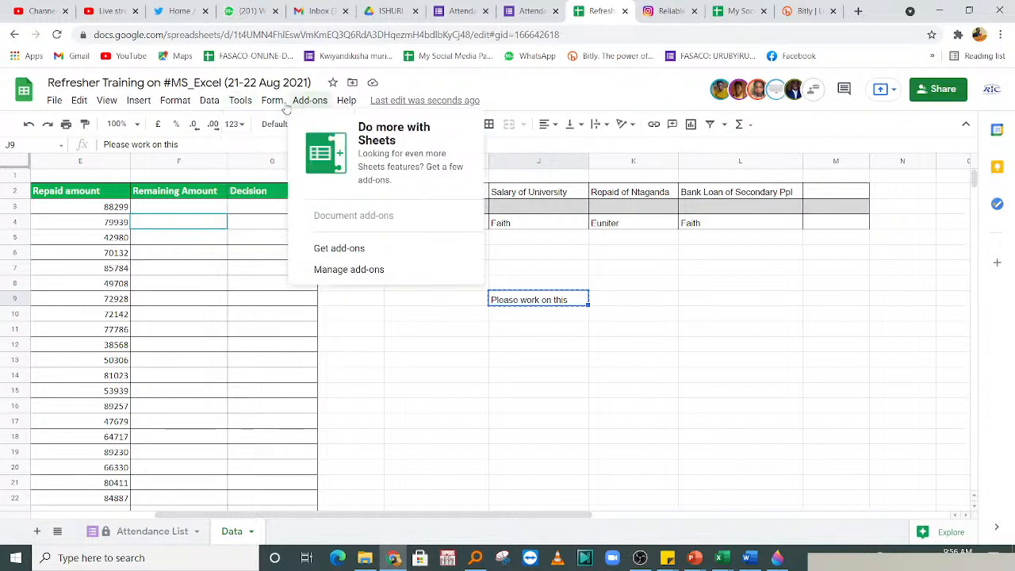
mouse_move(271, 103)
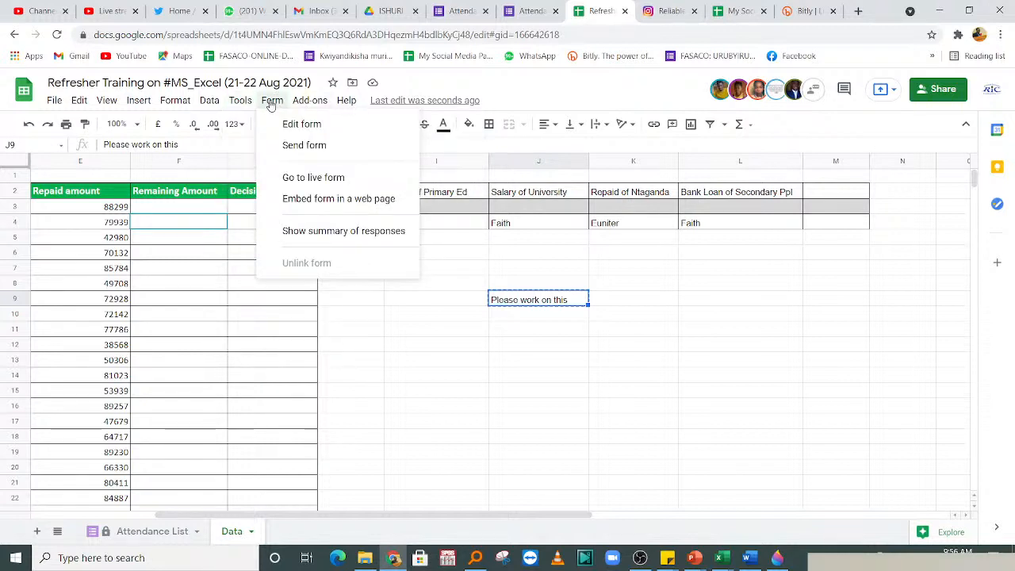
mouse_move(207, 106)
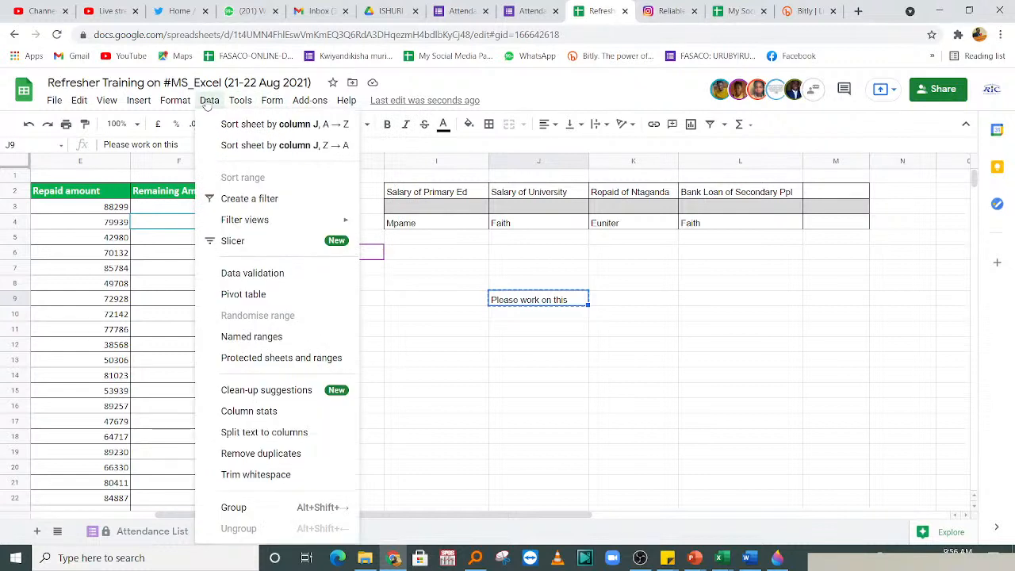
left_click(663, 331)
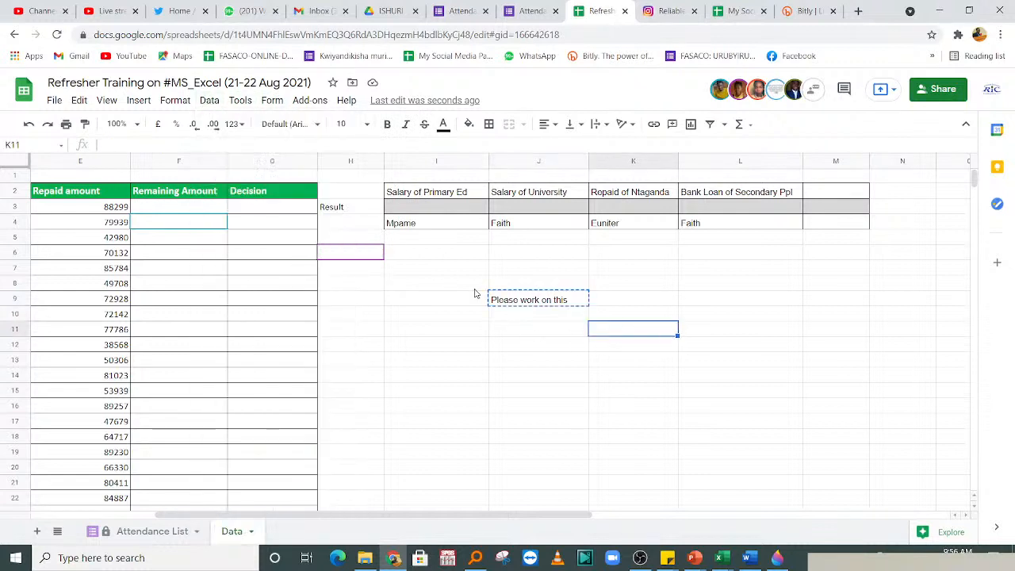
- Delete the "Please work on this" note from J9
left_click(515, 283)
left_click(529, 300)
key("Delete")
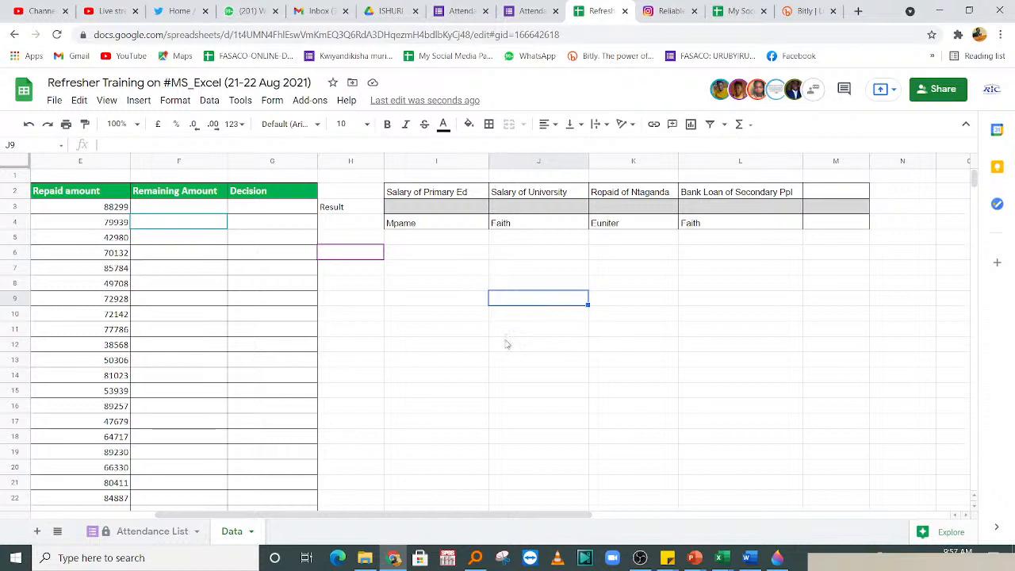
left_click(432, 252)
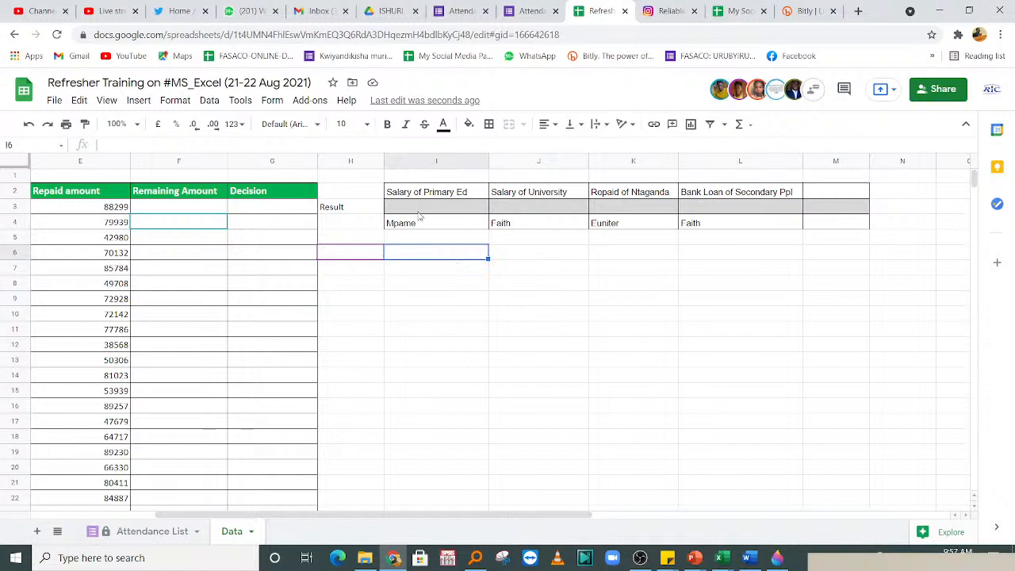
left_click(425, 211)
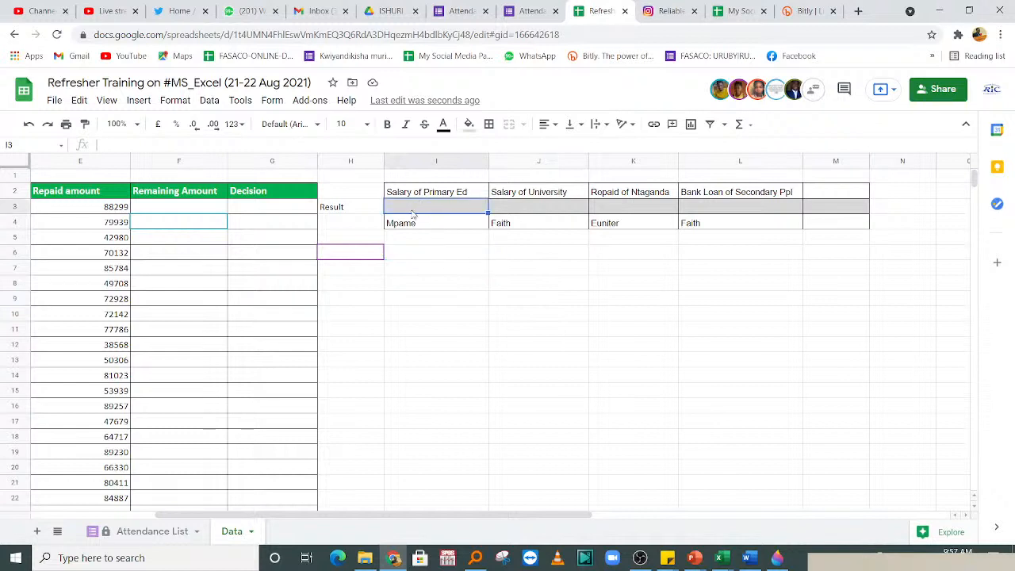
left_click(431, 252)
left_click(428, 236)
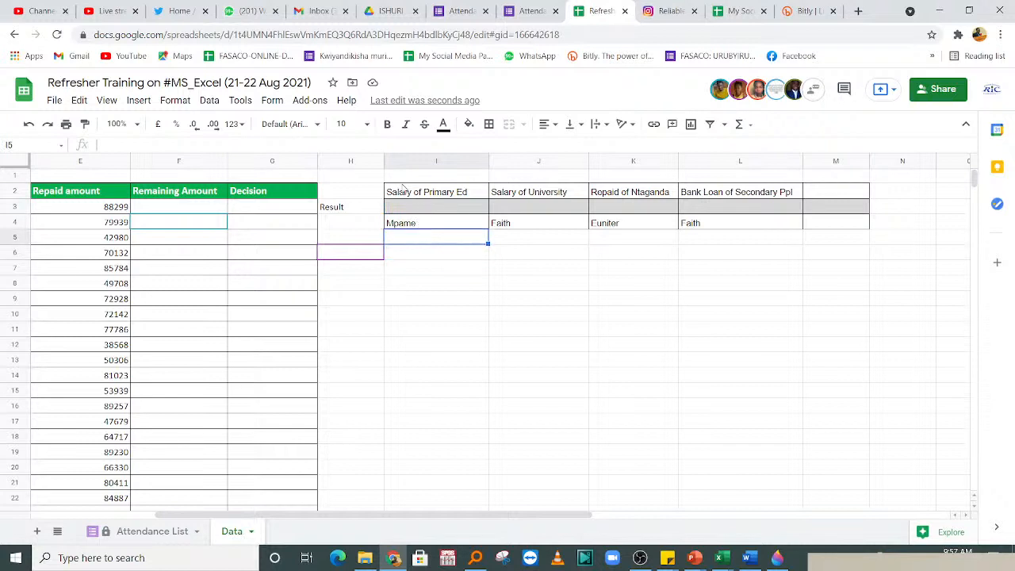
left_click(461, 199)
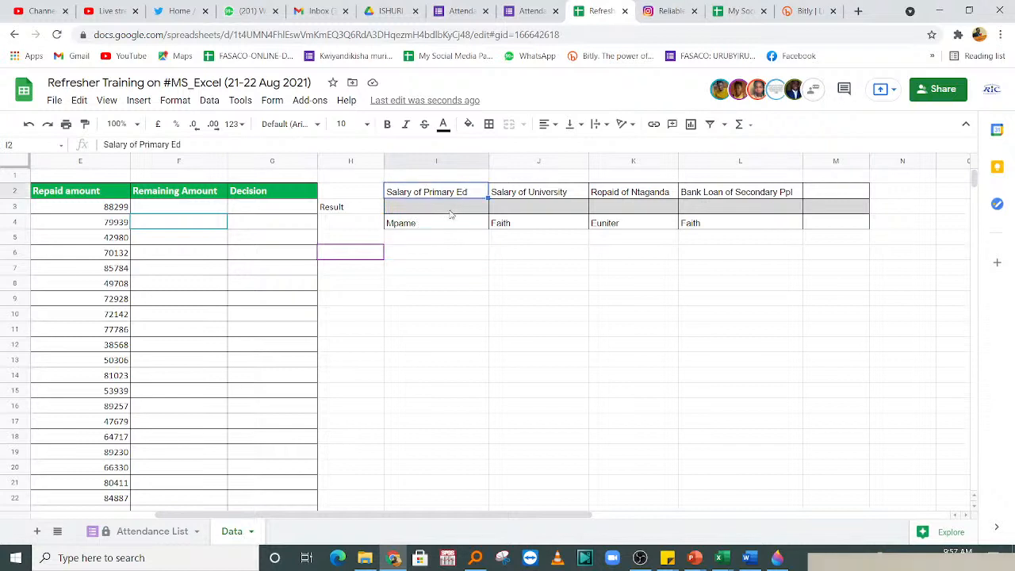
- Replace the name in cell L4, under the secondary bank loan heading, with another participant's first name
left_click(453, 210)
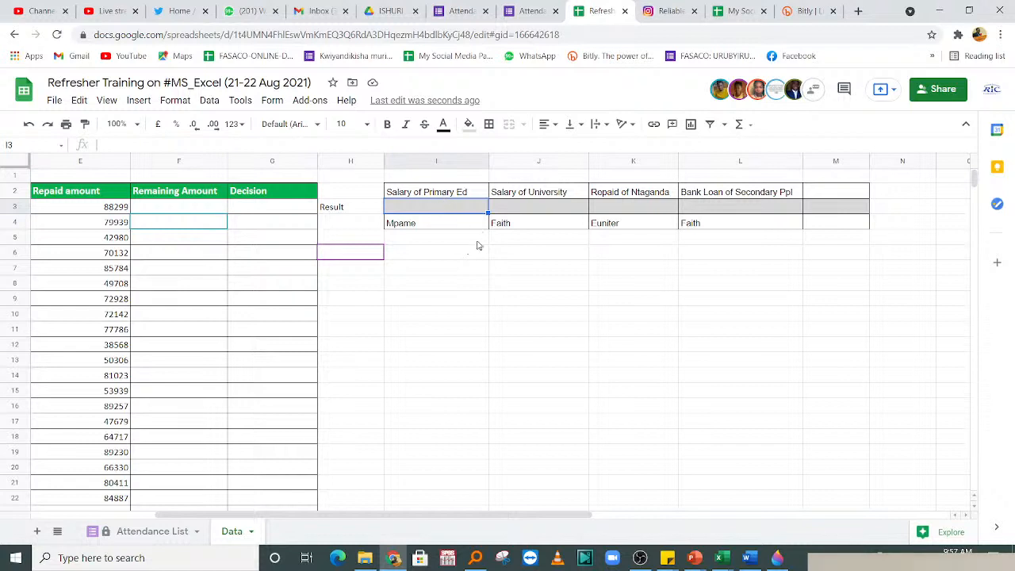
left_click(519, 212)
left_click(695, 225)
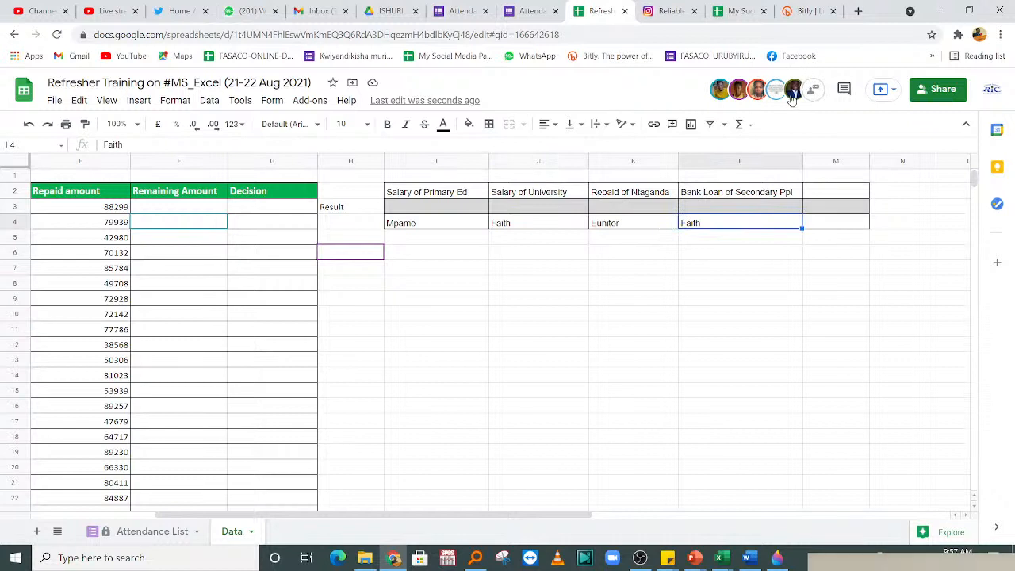
type("Mos")
mouse_move(791, 97)
type("es")
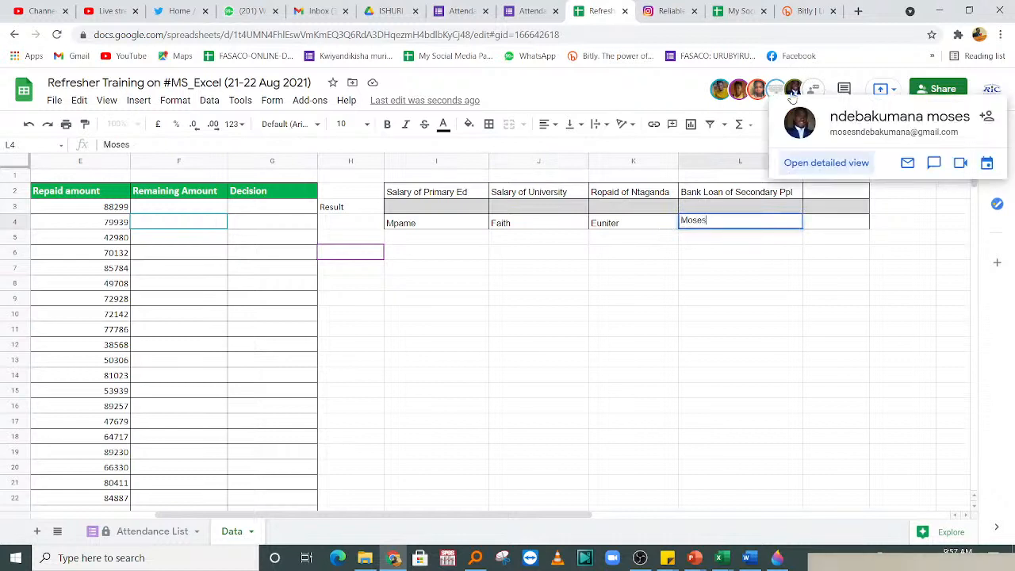
left_click(585, 331)
left_click(507, 195)
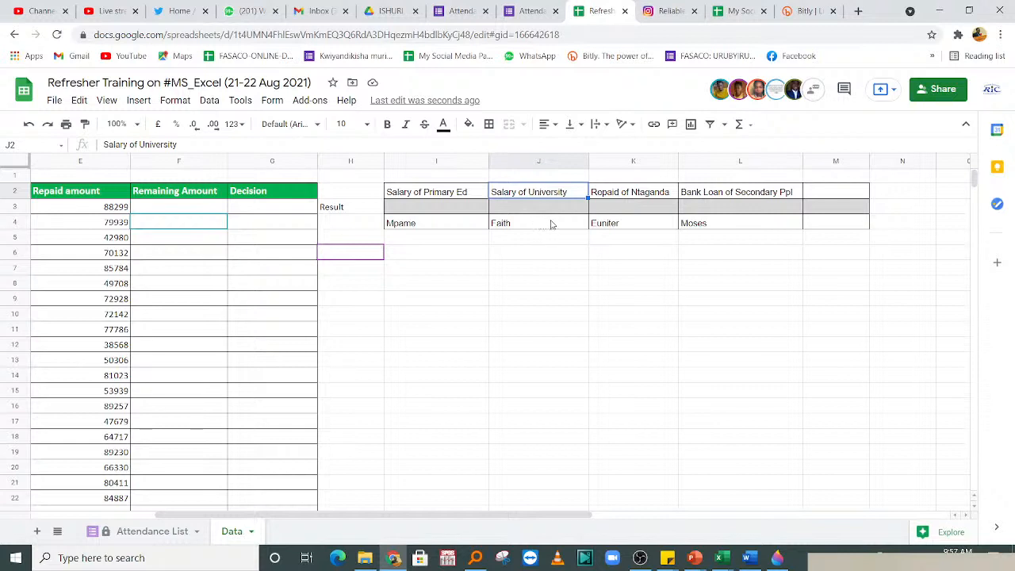
left_click(528, 209)
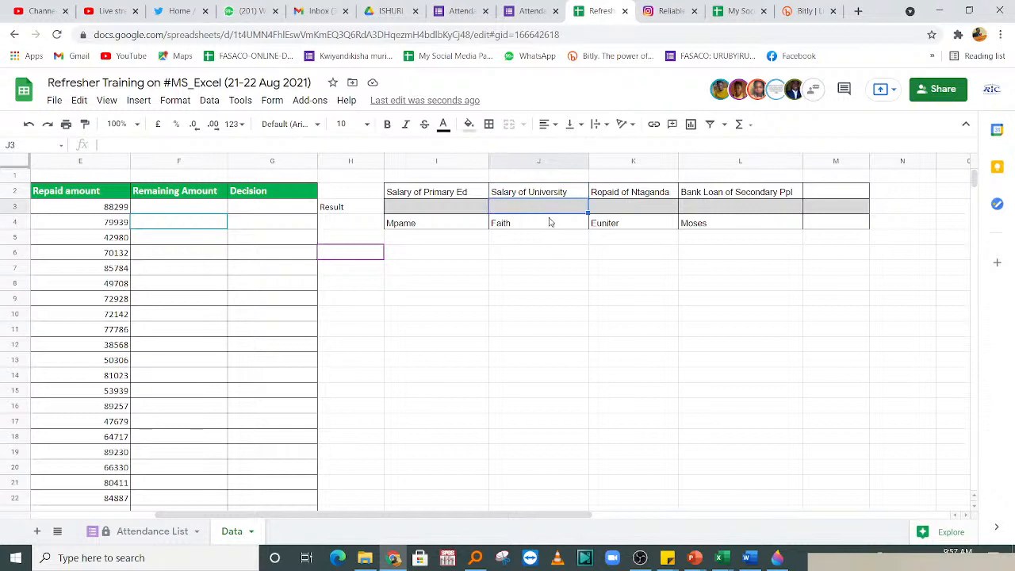
left_click(637, 195)
left_click(646, 210)
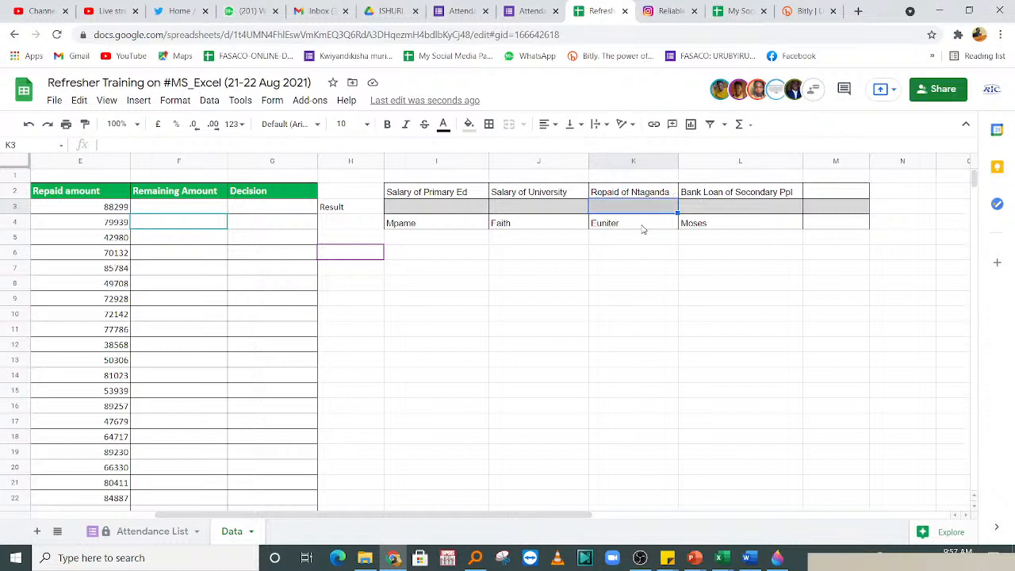
left_click(739, 207)
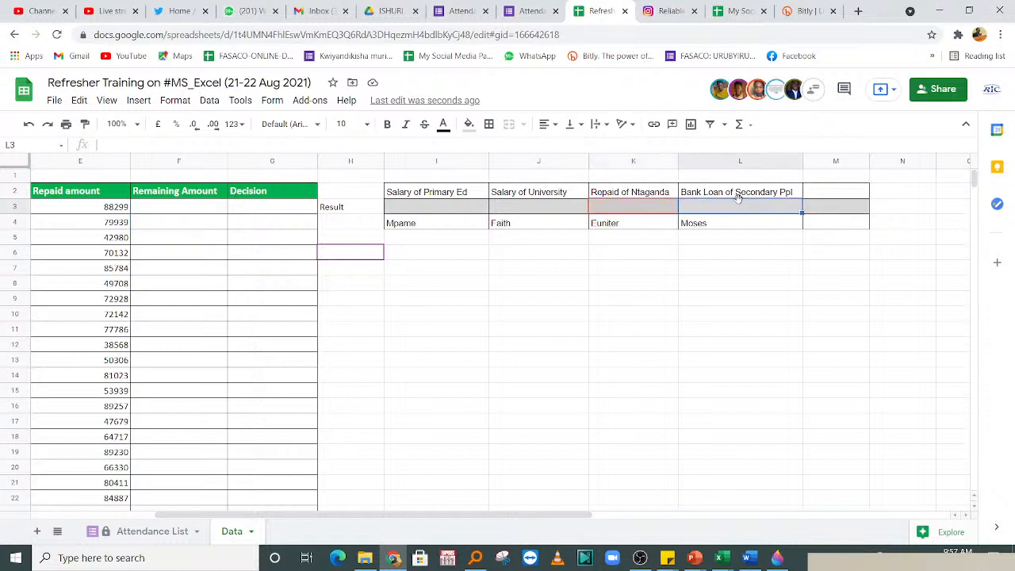
- Change the heading in cell L2 to "Bank Loan of Secondary Ep"
left_click(781, 196)
double_click(780, 198)
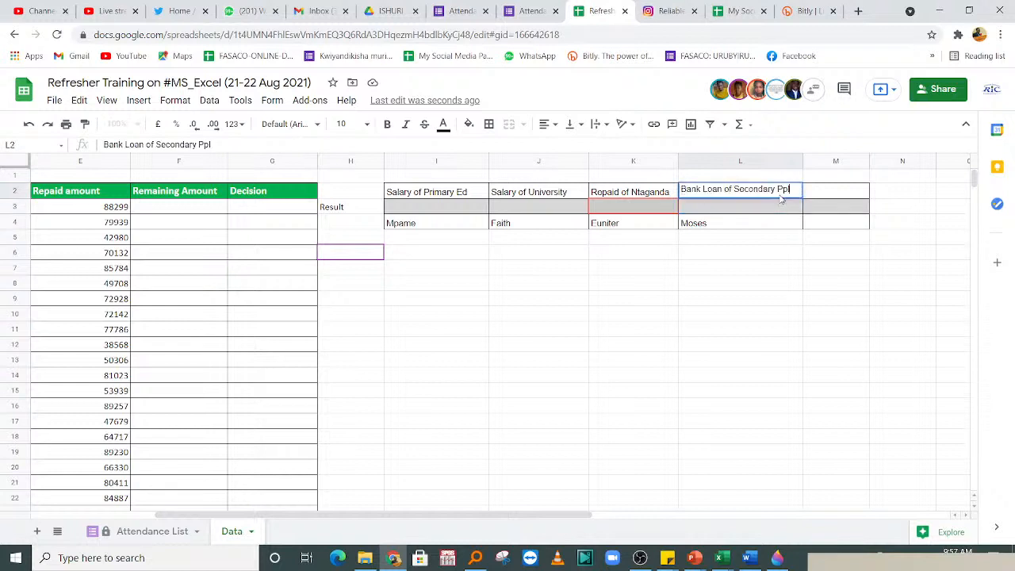
left_click_drag(778, 190, 803, 195)
type("E")
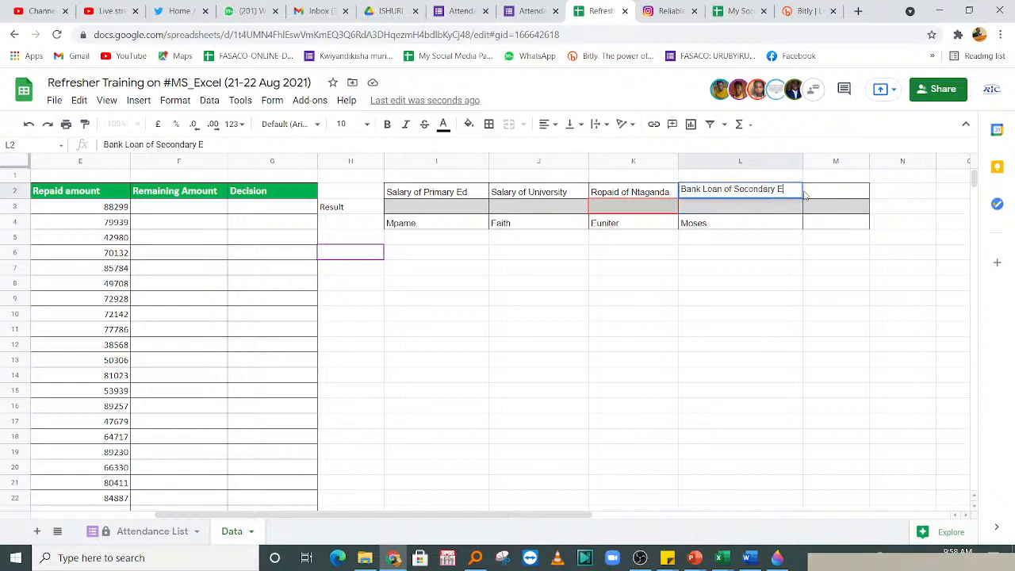
type("p")
left_click(739, 269)
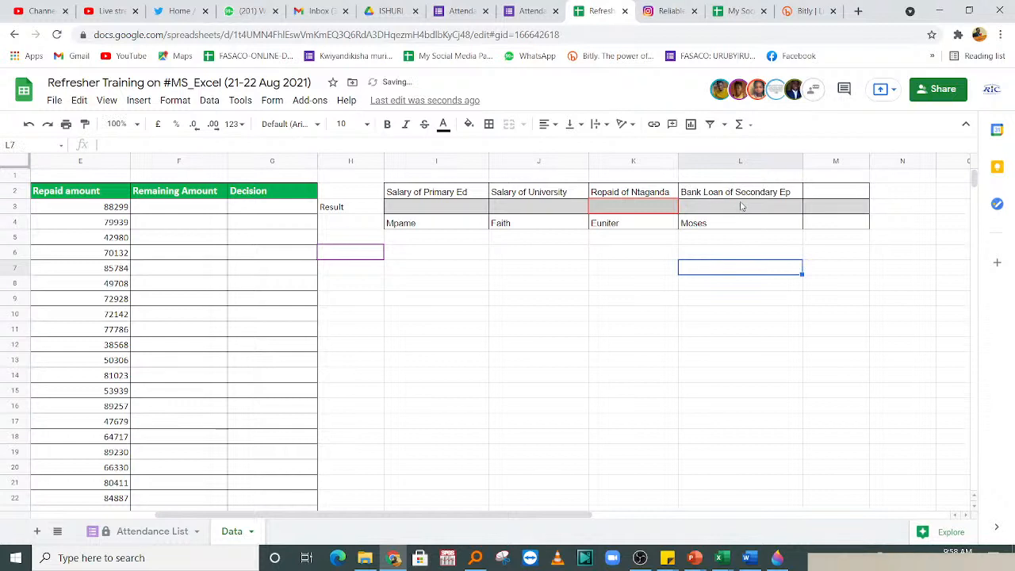
left_click(739, 206)
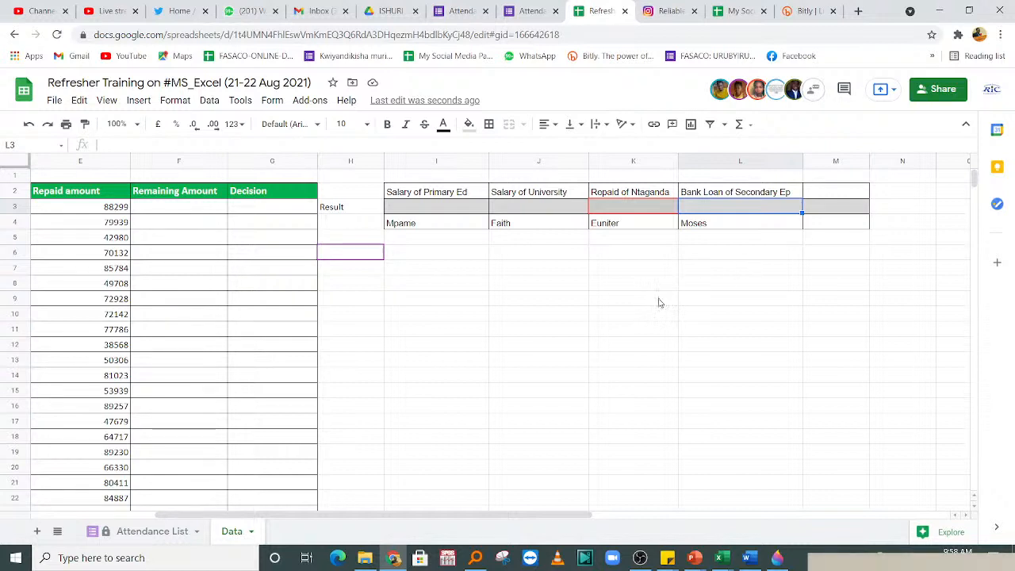
- Add the row label "Explanation" in cell H5
left_click(410, 245)
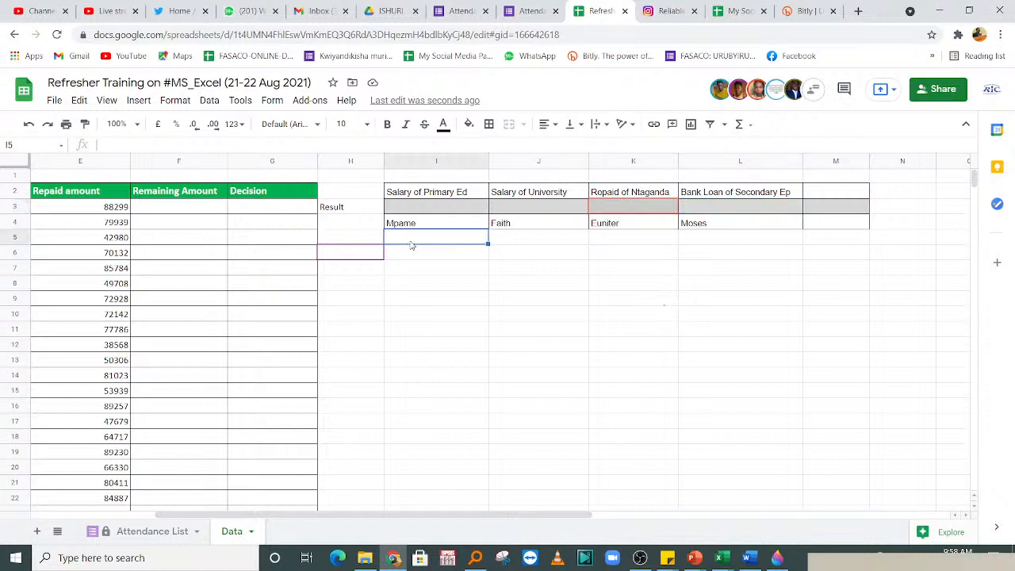
left_click(364, 241)
type("Explanat")
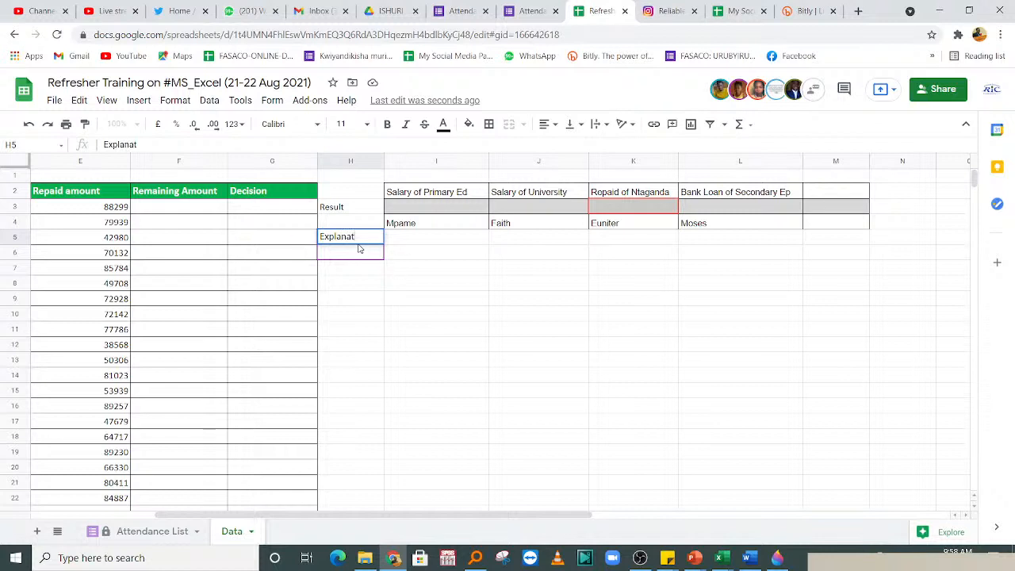
type("ion")
key("Tab")
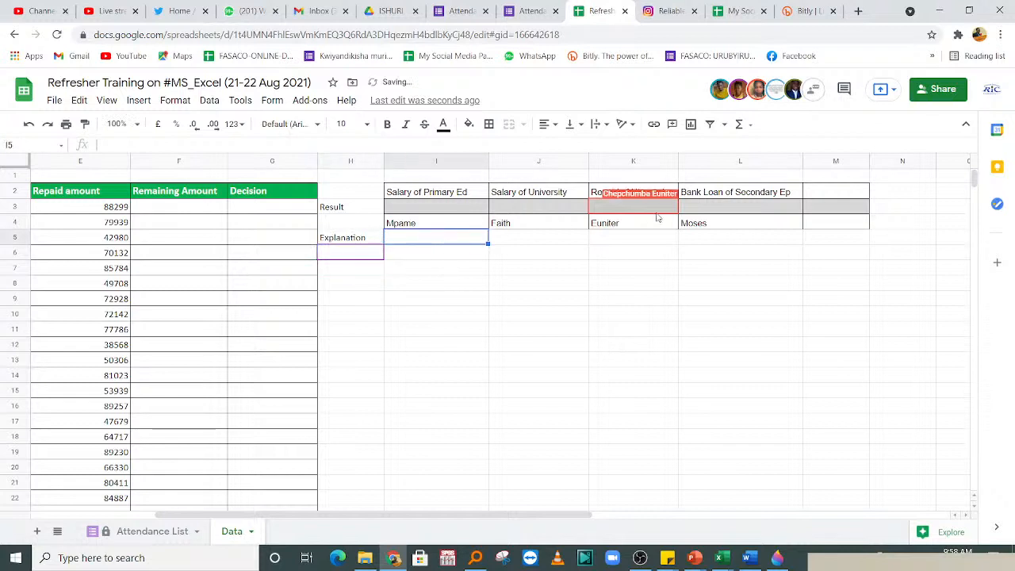
- Enter "Find the total salary for people who studied primary education" in cell I5
type("Find the ")
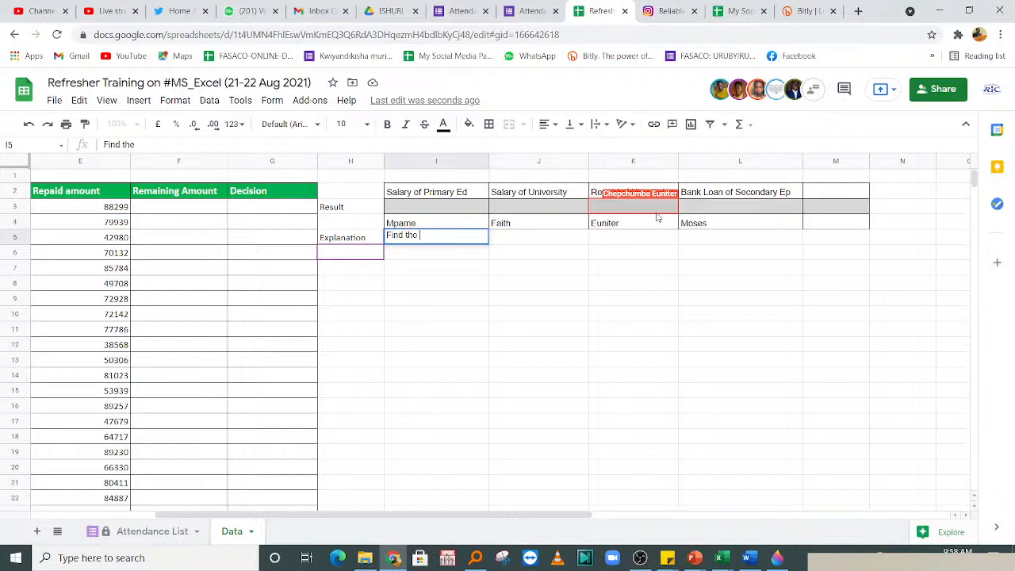
type("total salary for ")
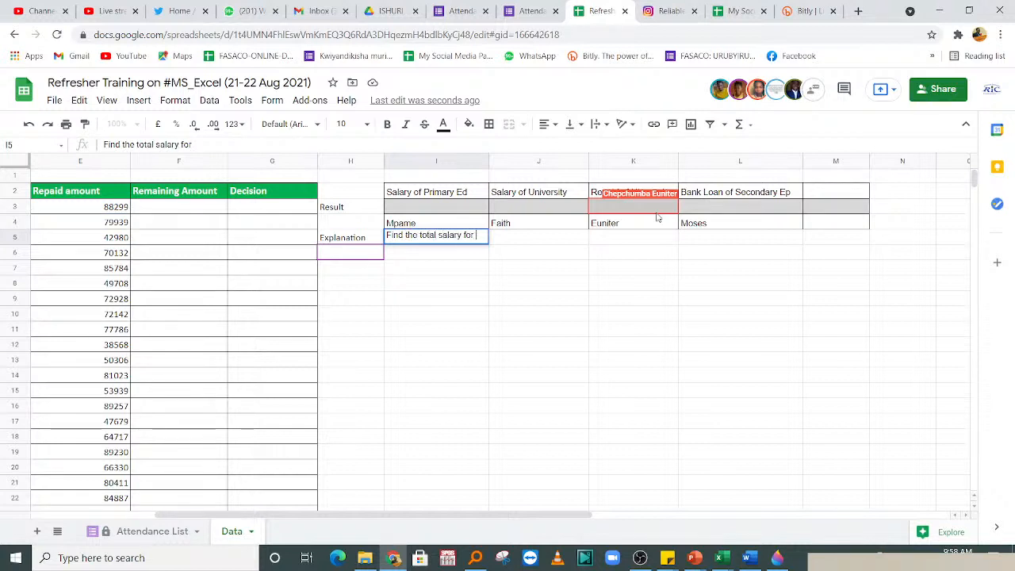
type("people w")
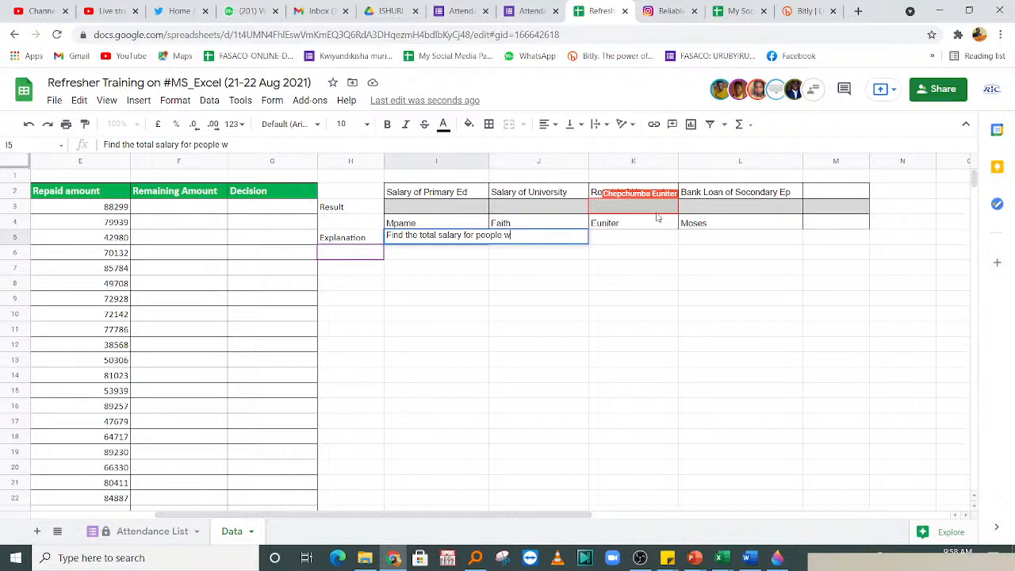
type("ho studied primary")
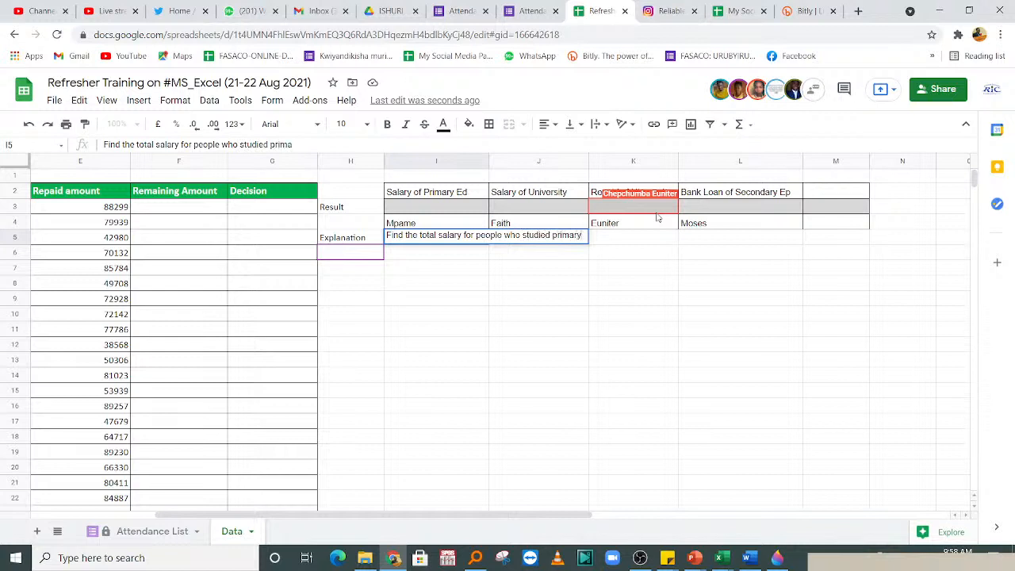
type(" educati")
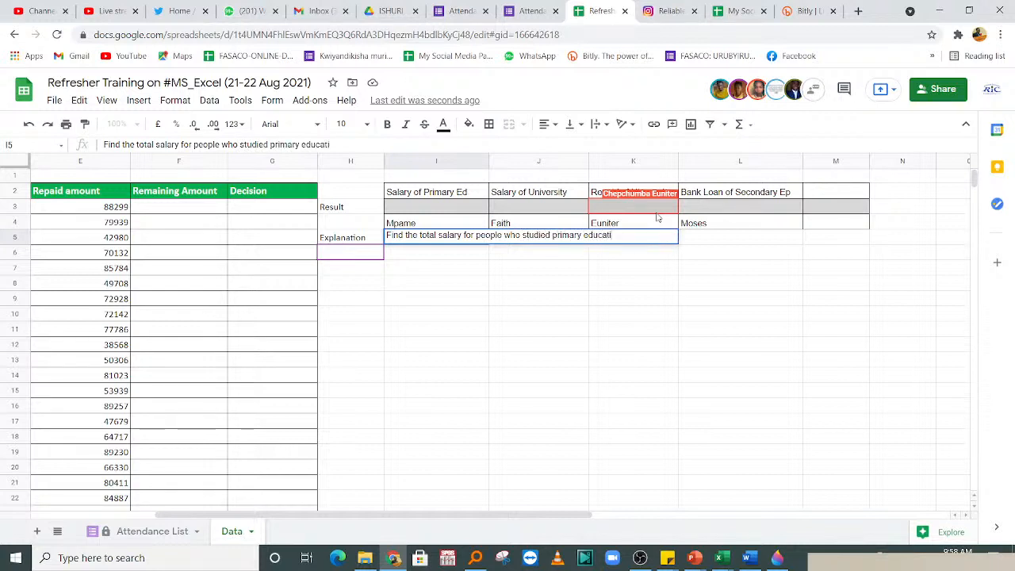
type("on")
left_click(544, 298)
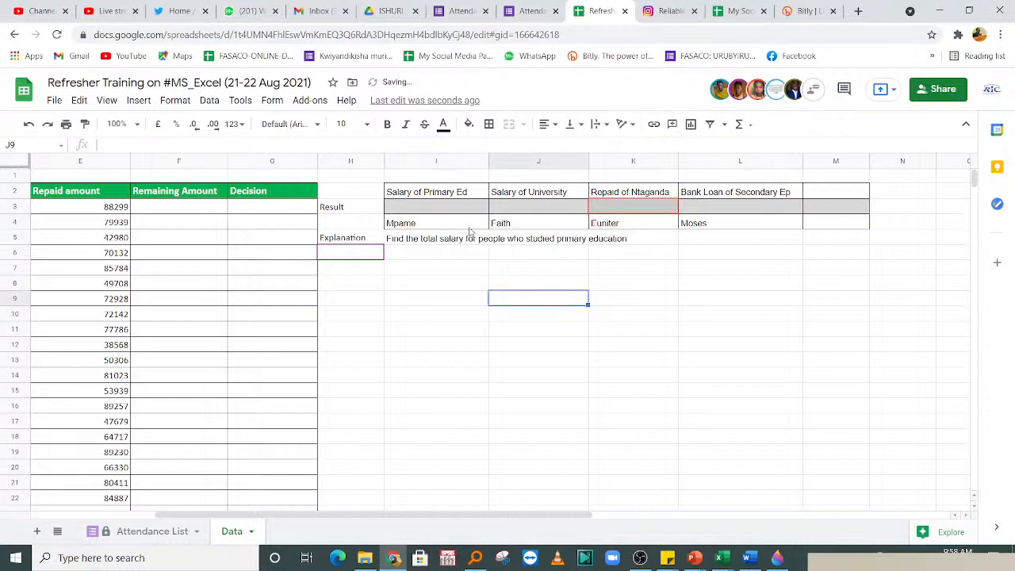
- Wrap the explanation text within cell I5
left_click(468, 243)
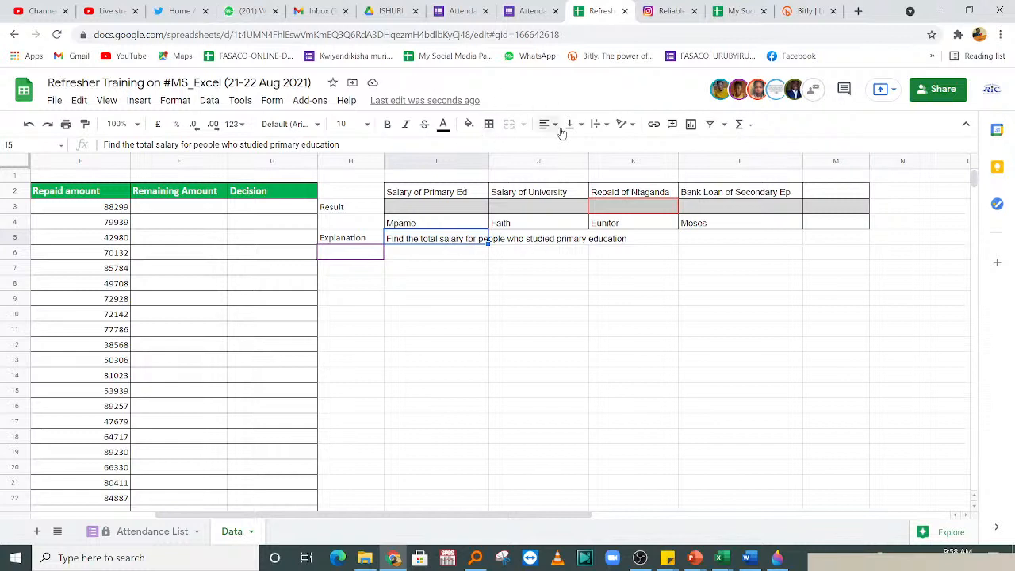
left_click(623, 126)
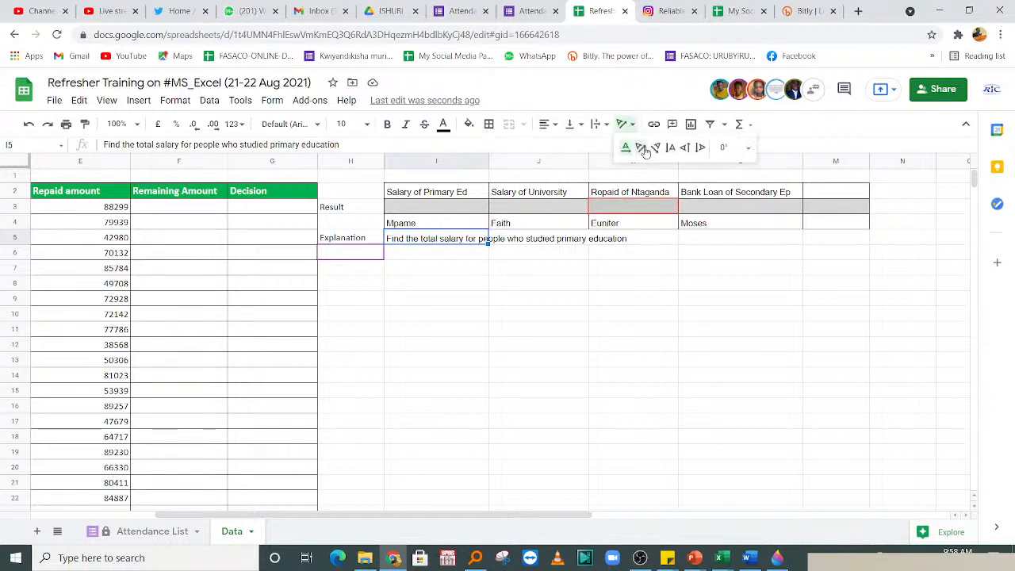
left_click(600, 126)
left_click(613, 146)
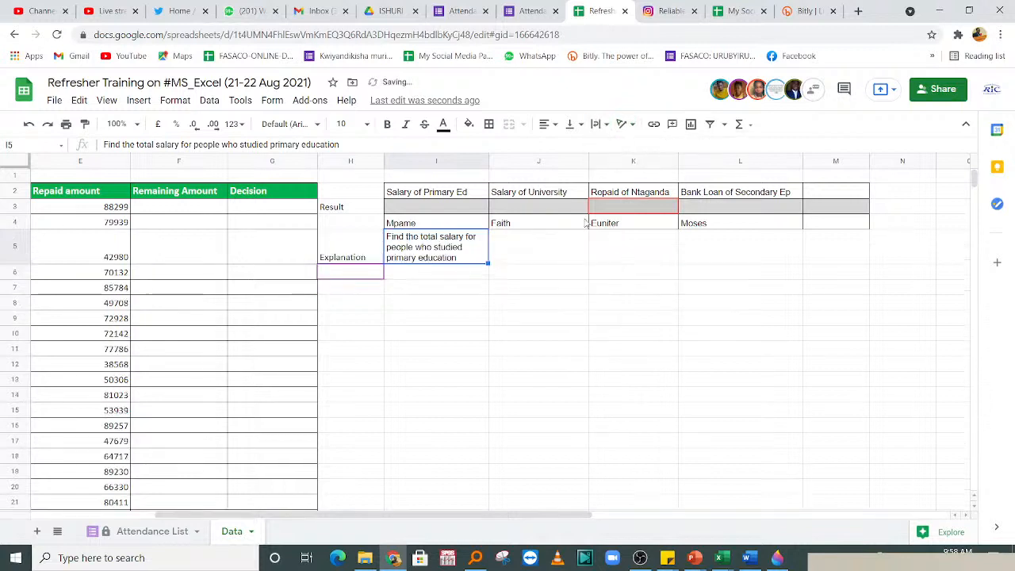
left_click(512, 243)
- Italicize the explanation cells I5 to M5
left_click_drag(476, 246, 867, 246)
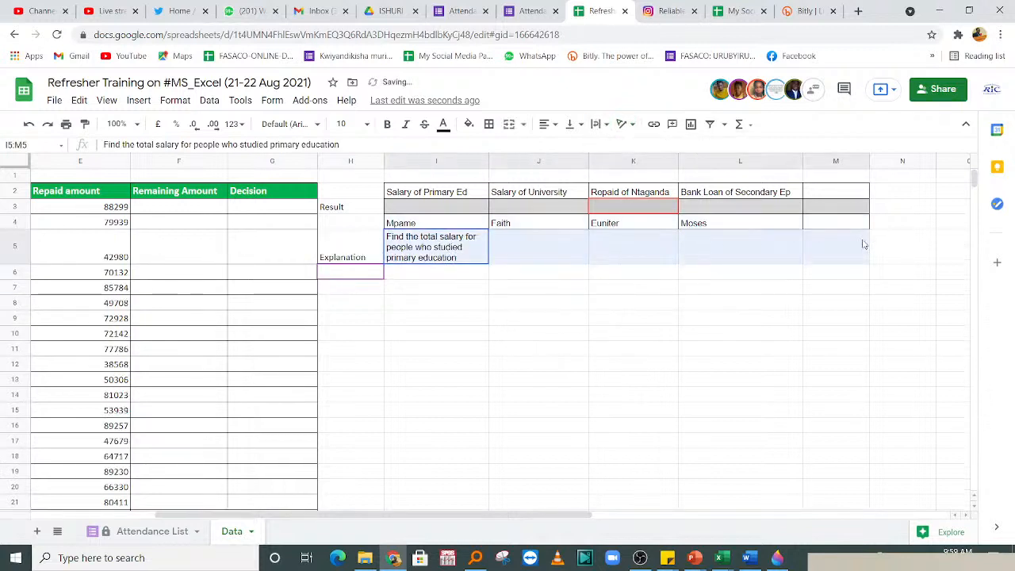
left_click(405, 123)
left_click(567, 307)
left_click(536, 248)
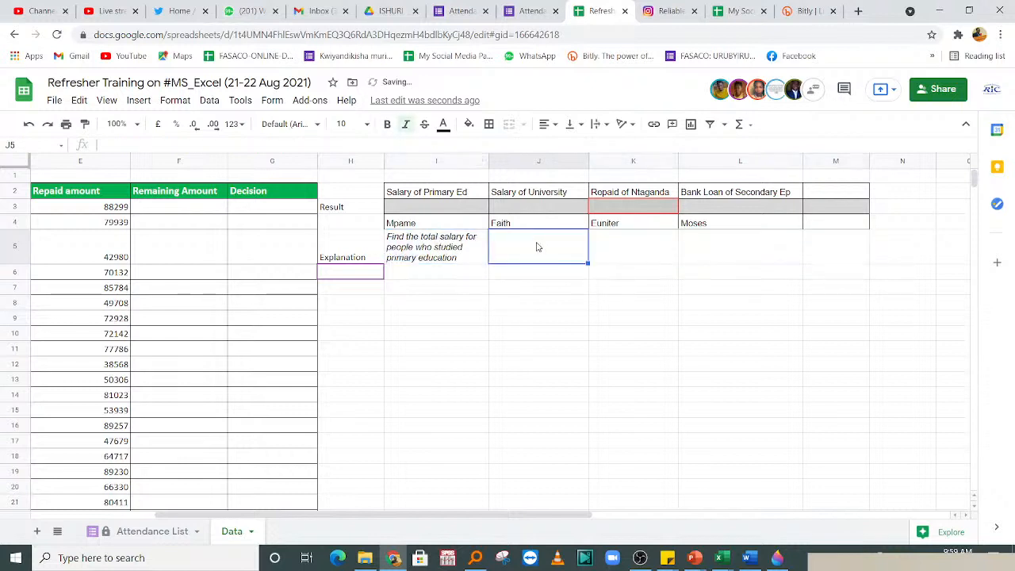
- Copy the explanation text from cell I5 into cell J5, under the university salary column
double_click(426, 256)
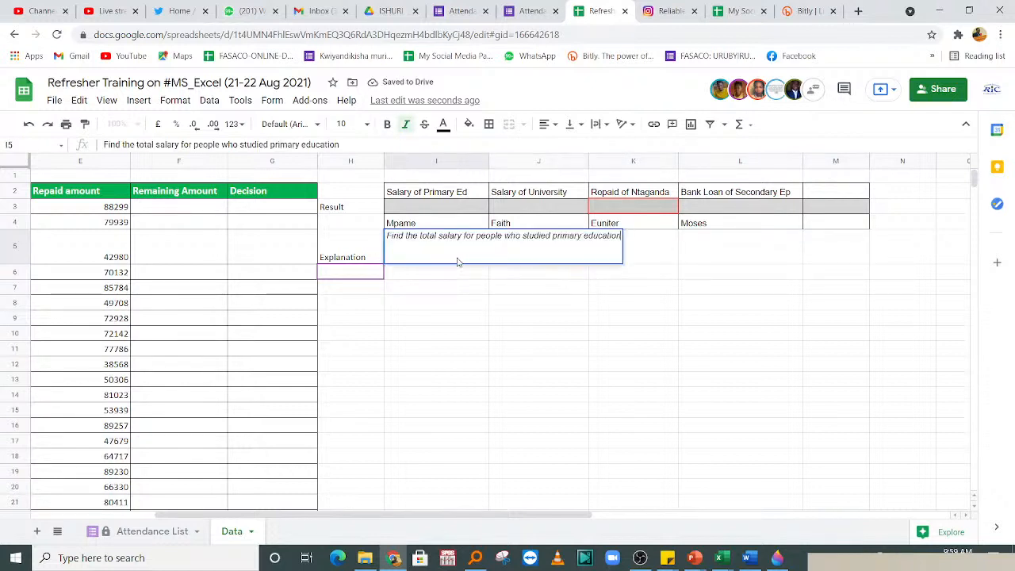
left_click_drag(387, 235, 641, 243)
key("ctrl+c")
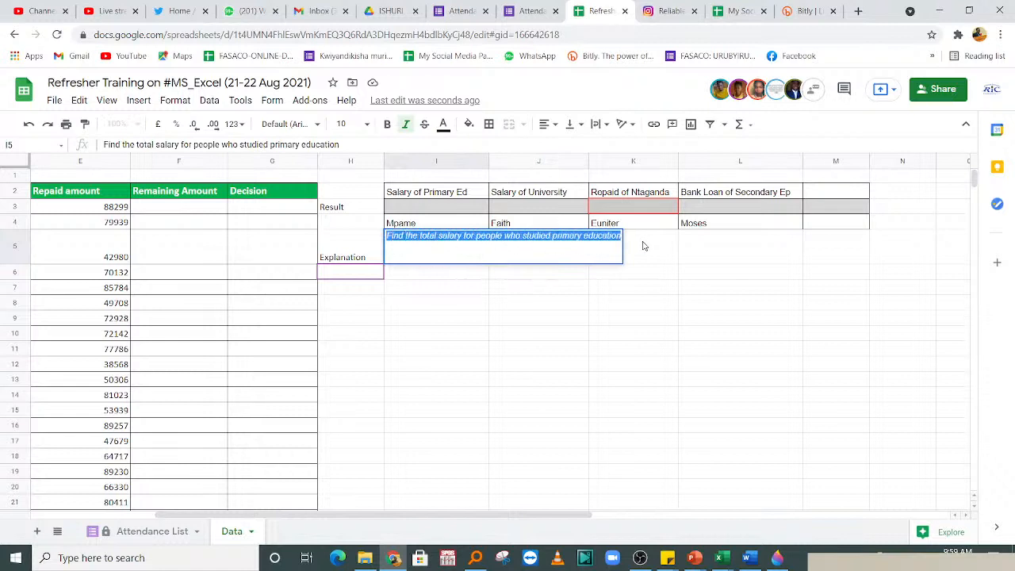
left_click(547, 302)
double_click(525, 245)
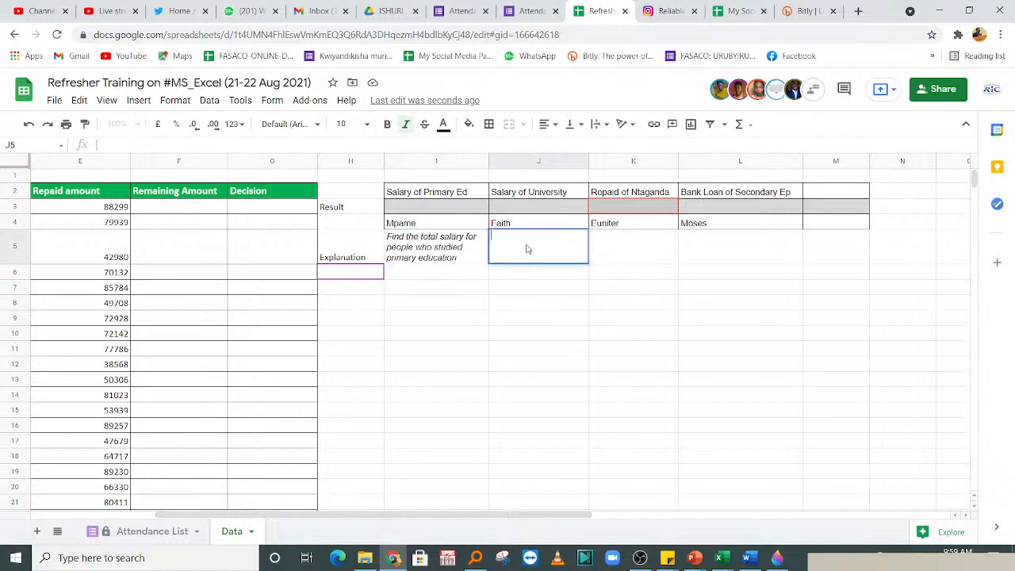
key("ctrl+v")
left_click(549, 352)
- Wrap the copied explanation text within cell J5
left_click(530, 251)
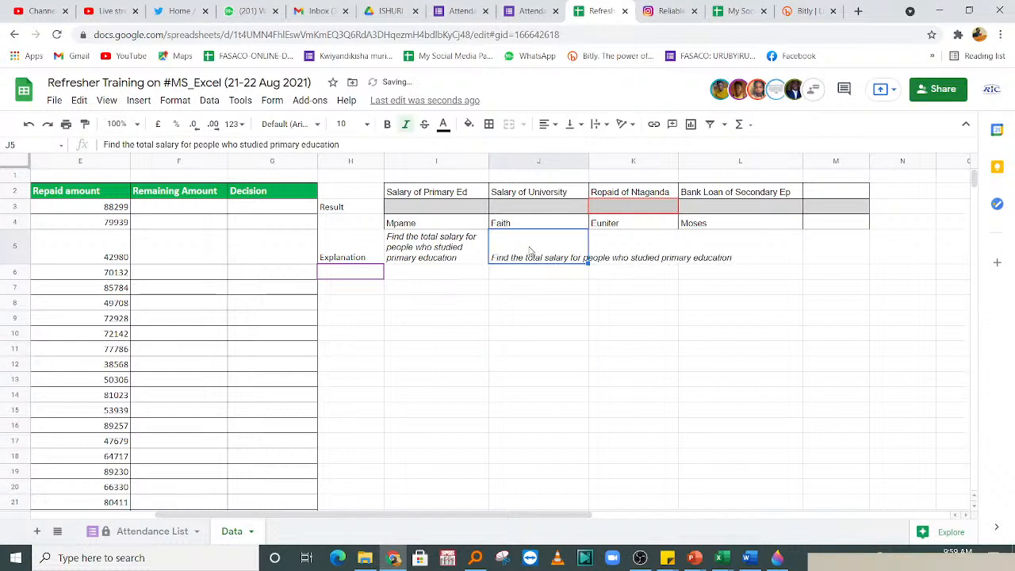
left_click(598, 125)
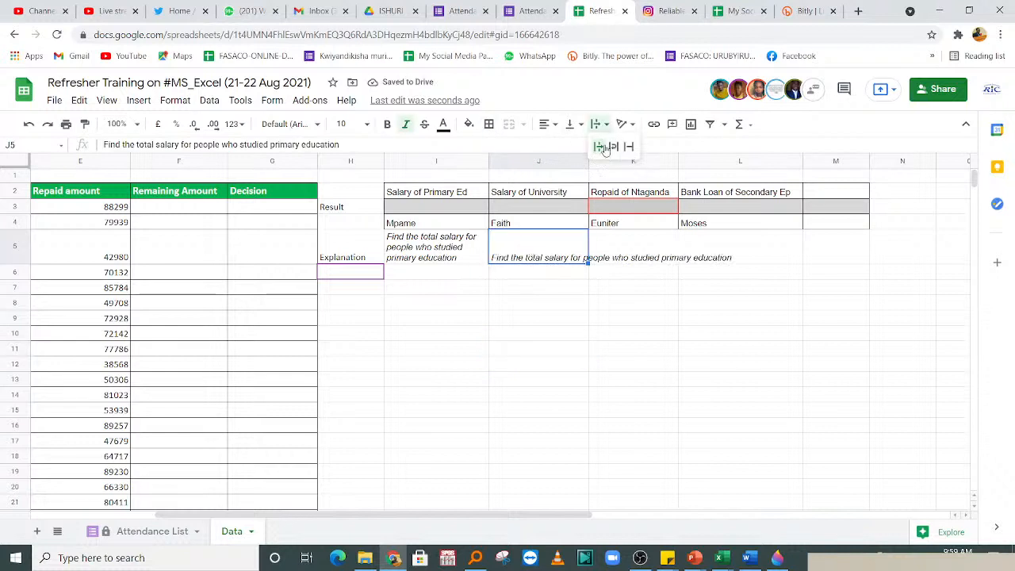
left_click(611, 148)
- Replace the word "primary" with "university" in the explanation text of cell J5
double_click(536, 262)
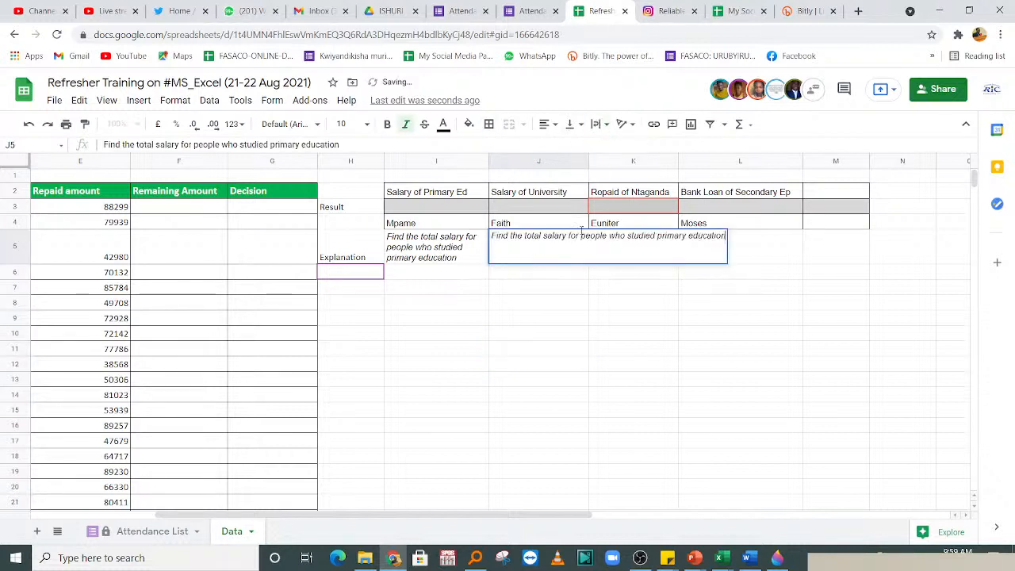
left_click_drag(658, 236, 685, 235)
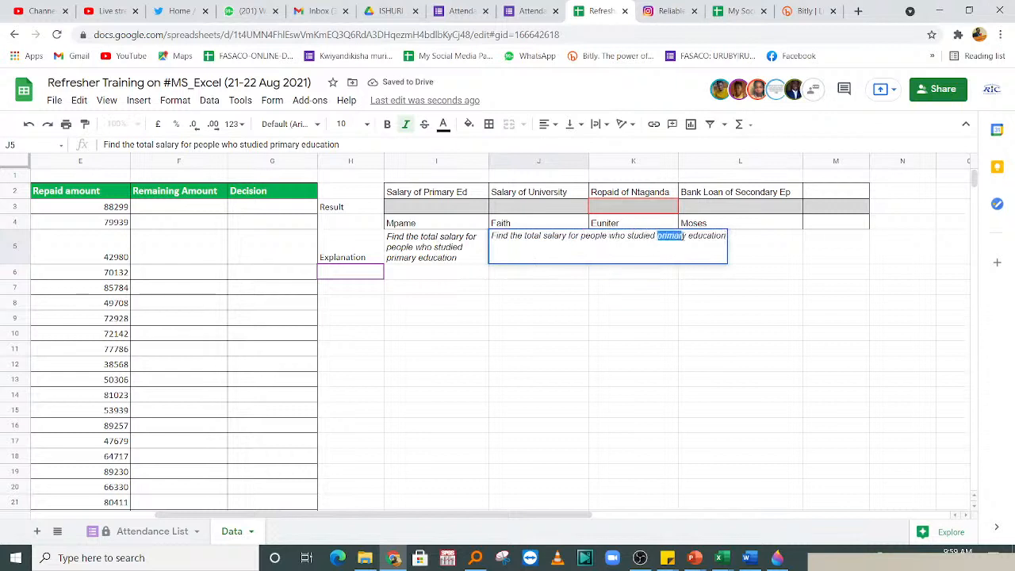
type("univer")
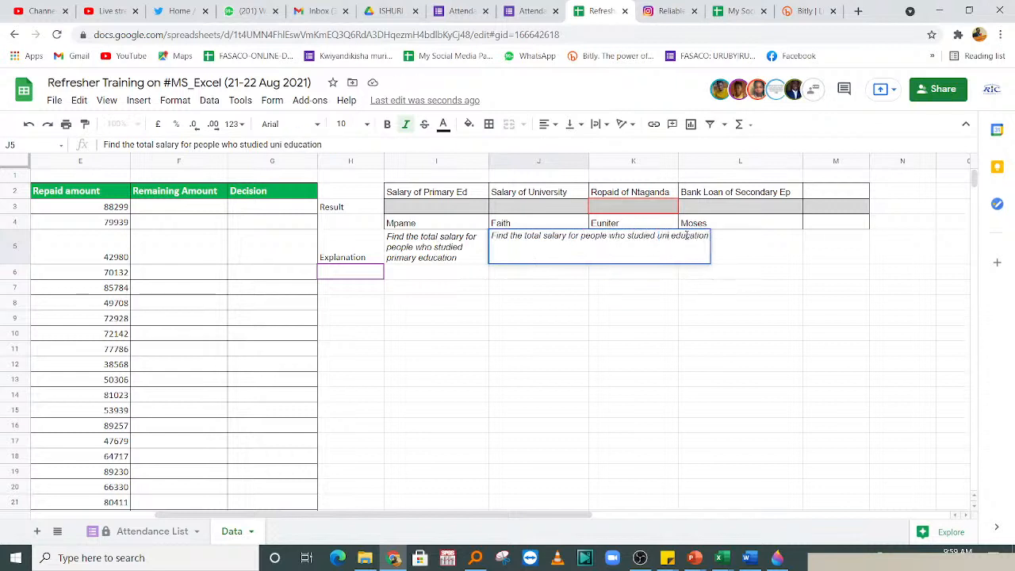
type("is")
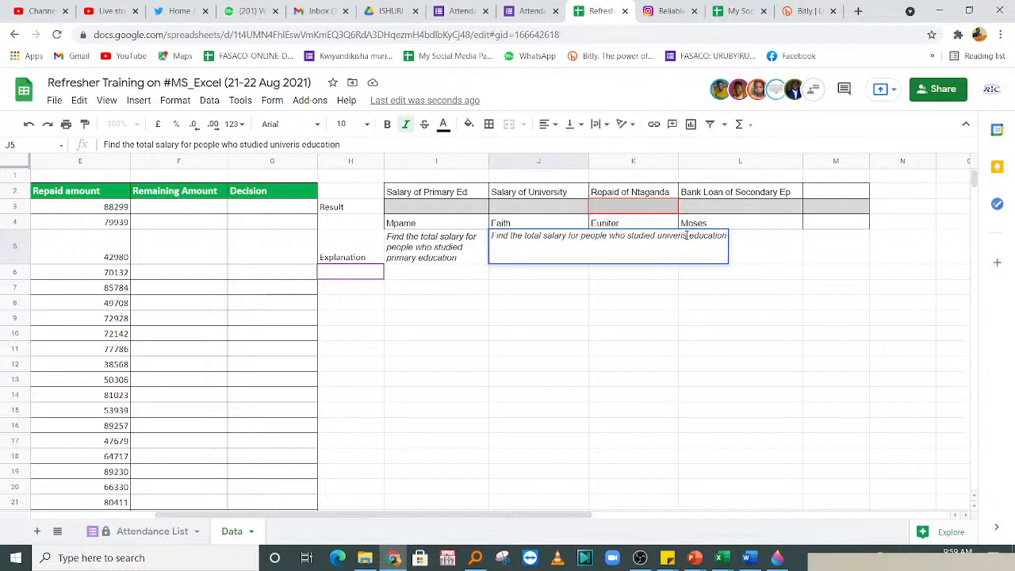
key("BackSpace")
key("BackSpace")
type("s")
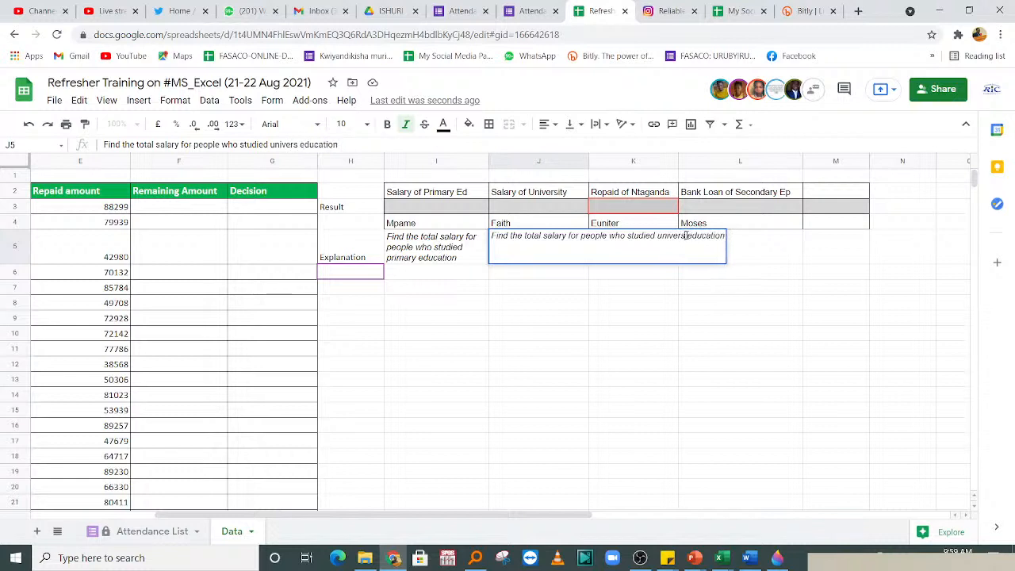
type("ity")
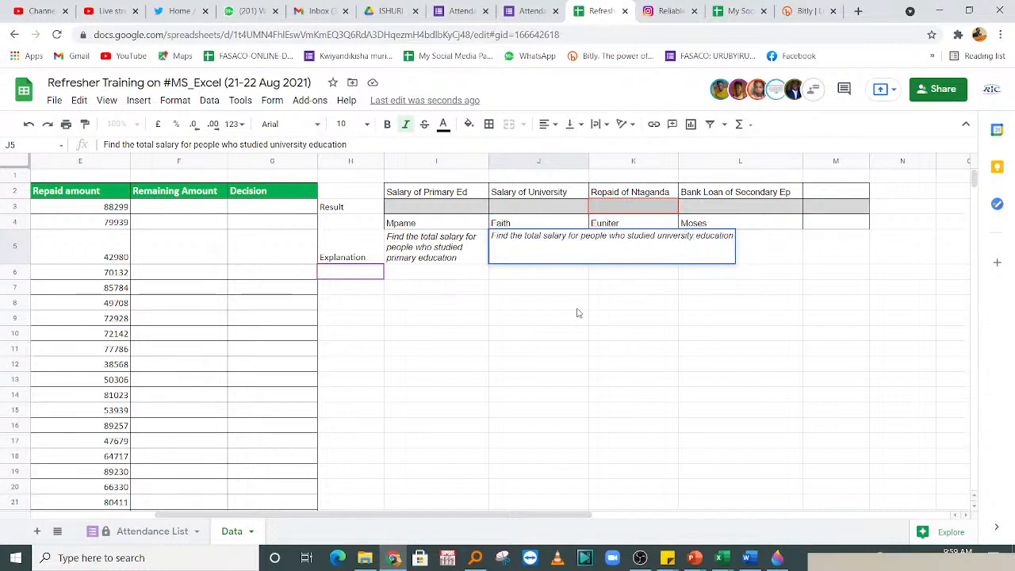
left_click(578, 306)
left_click(538, 253)
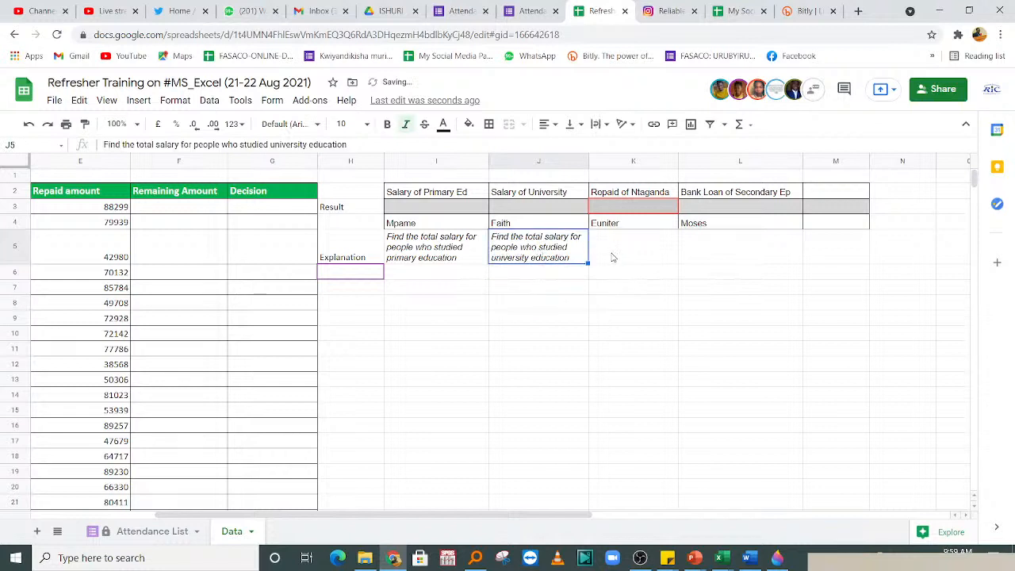
- Remove the word "education" from the end of the university explanation in cell J5
double_click(580, 256)
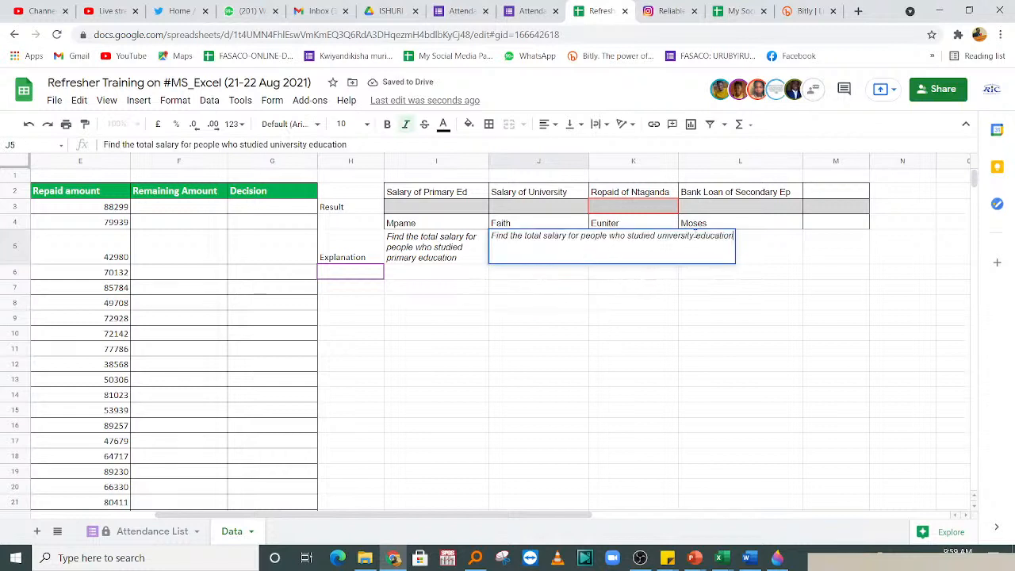
double_click(695, 234)
key("BackSpace")
key("Return")
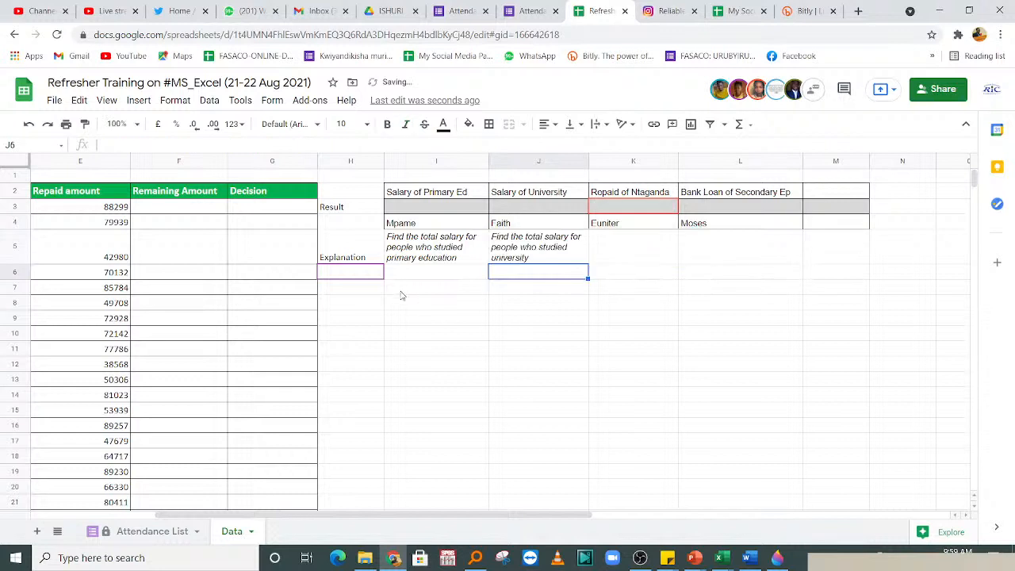
- Remove the word "education" from the end of the primary explanation in cell I5
double_click(467, 256)
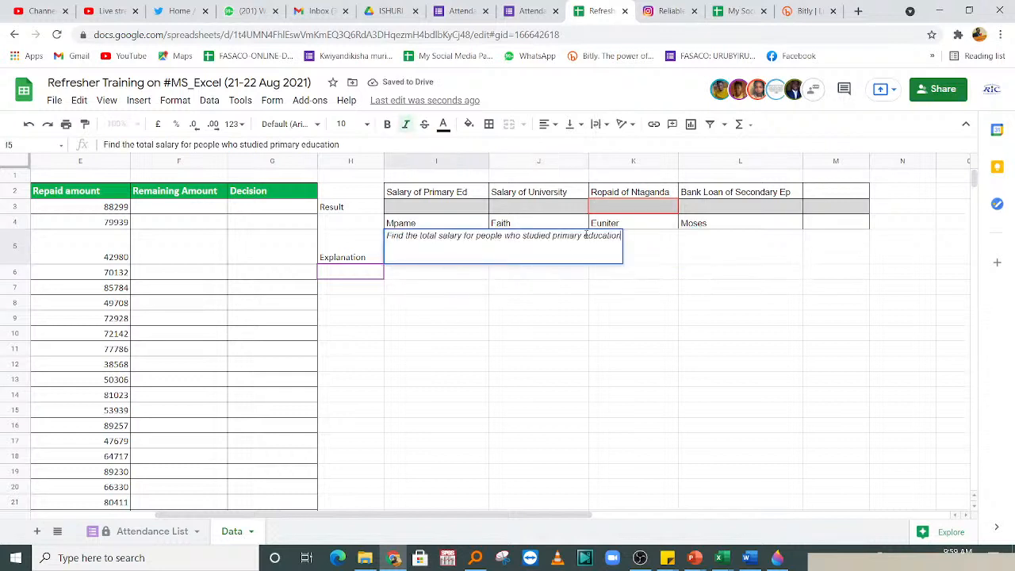
left_click_drag(585, 235, 652, 238)
key("BackSpace")
key("Return")
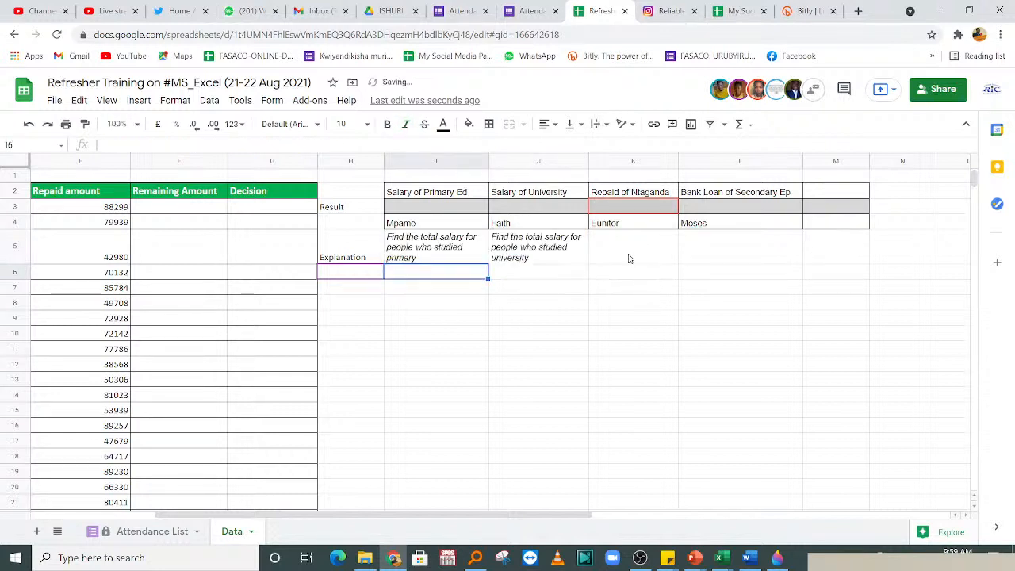
- Enter the explanation "Find repaid amount of employee named" in cell K5, followed by the employee's name in quotation marks
left_click(591, 256)
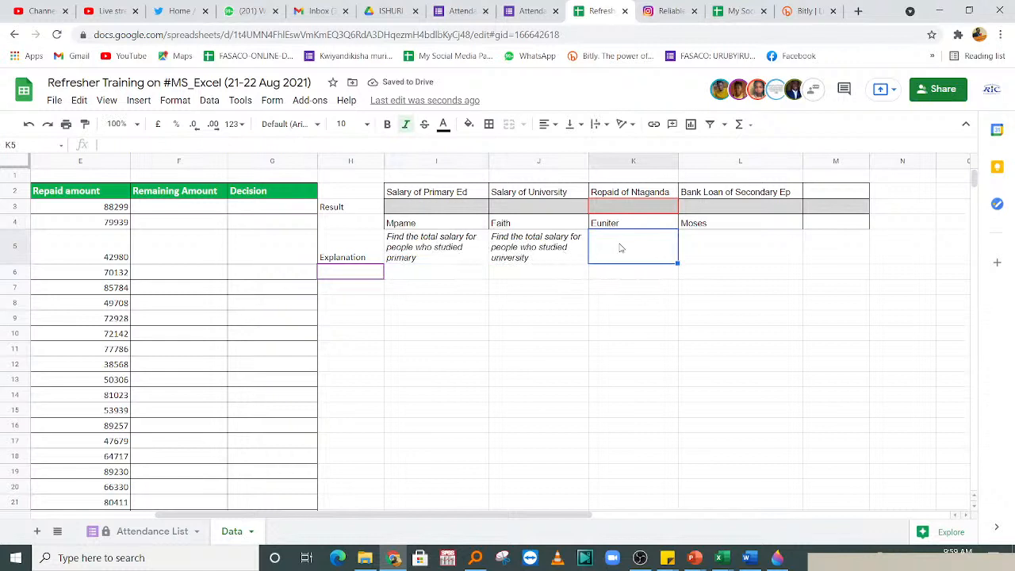
type("Find ")
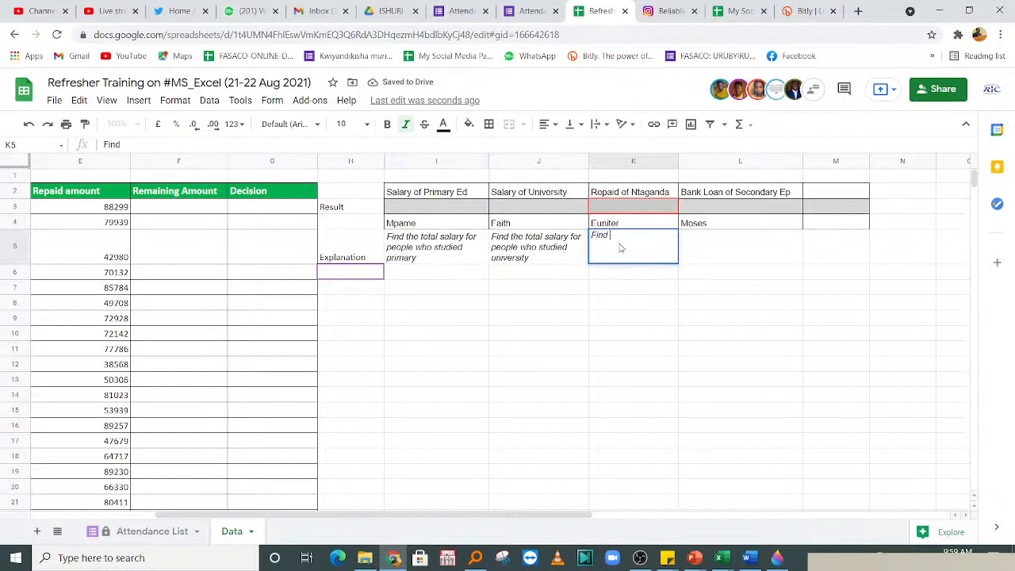
type("repaid")
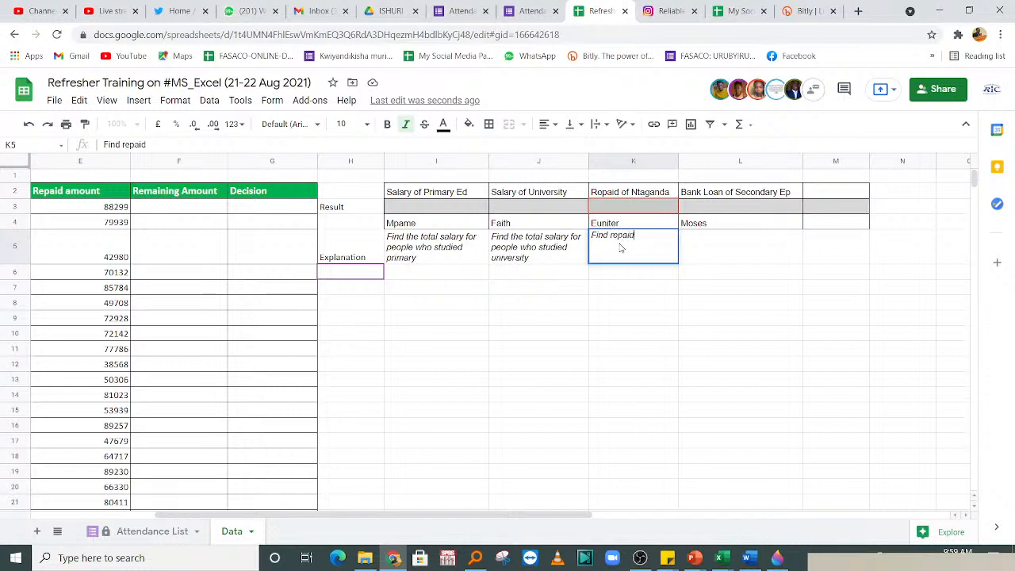
type(" amount of emp")
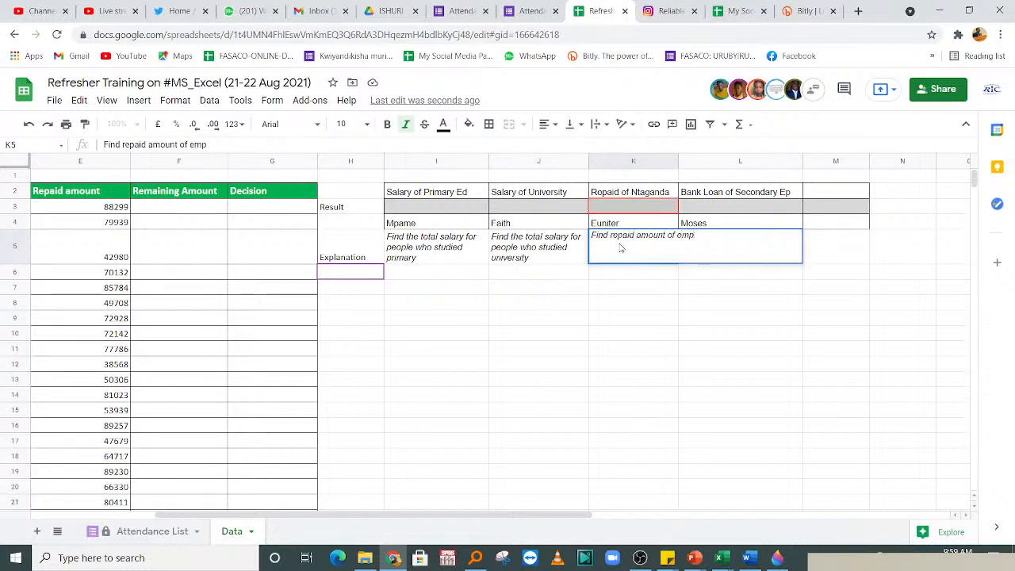
type("loye")
type("e names")
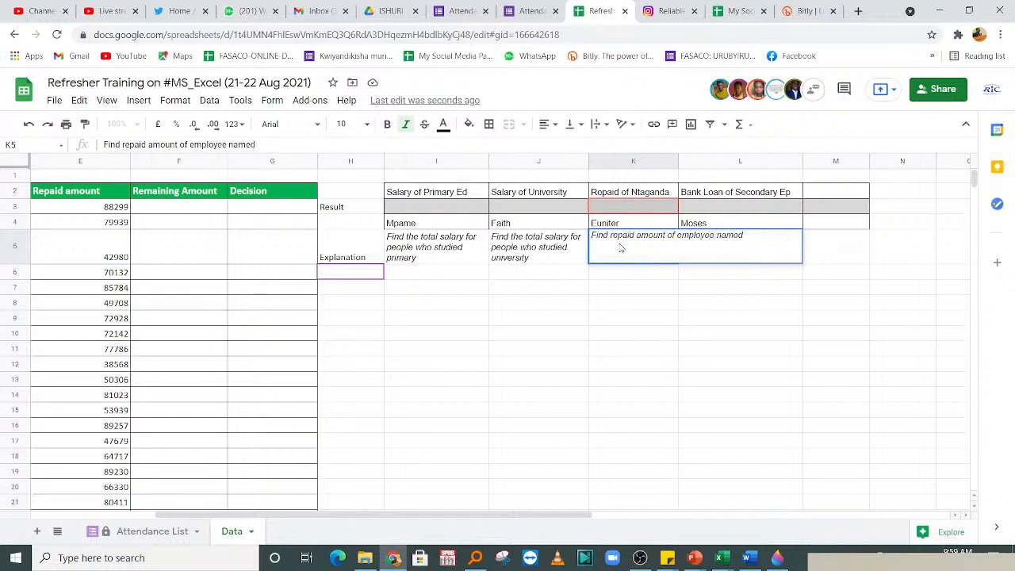
type(" \"Ntanganda")
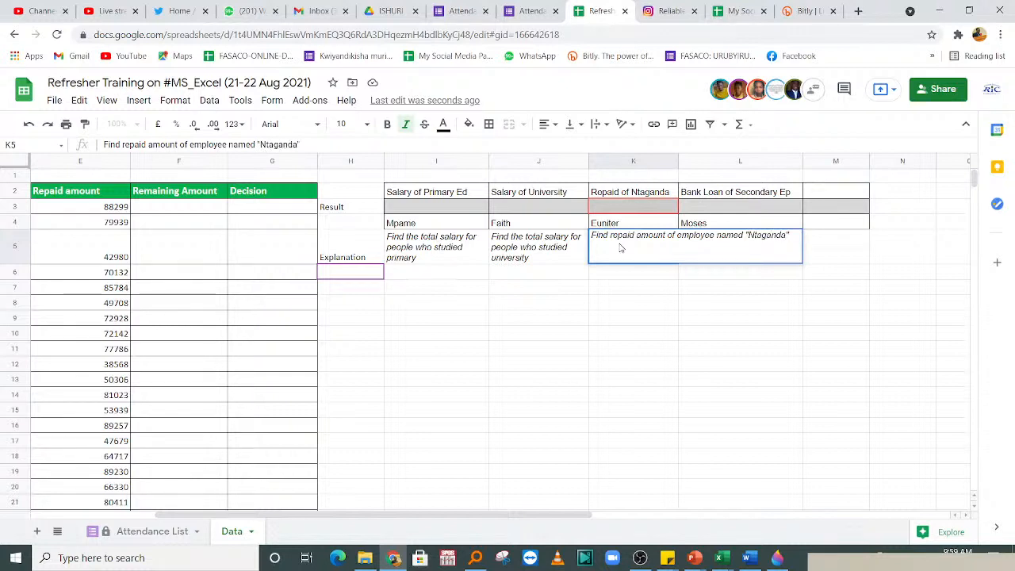
key("Return")
- Wrap the text in the explanation cells K5 to M5
left_click_drag(635, 254, 857, 253)
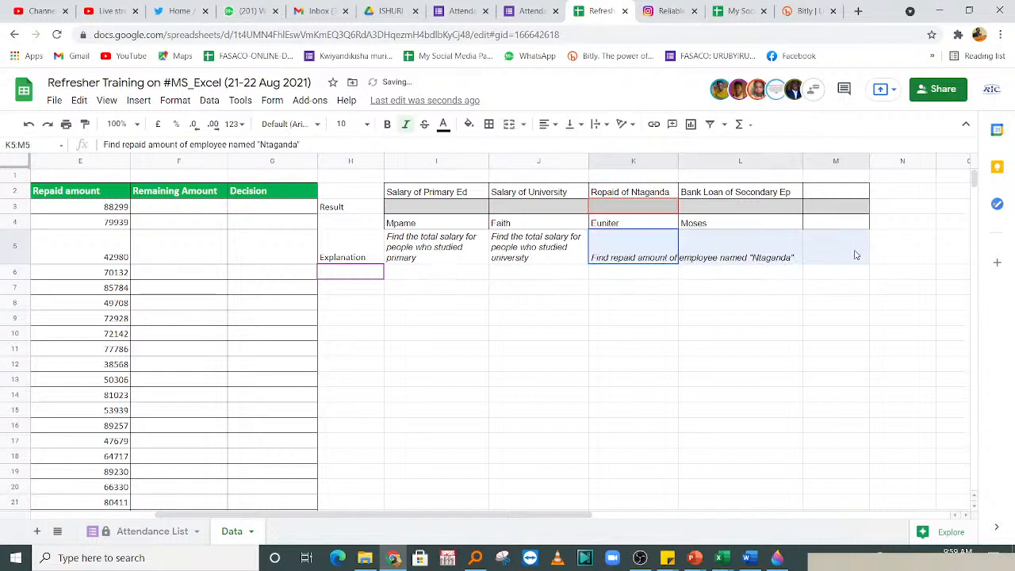
left_click(621, 124)
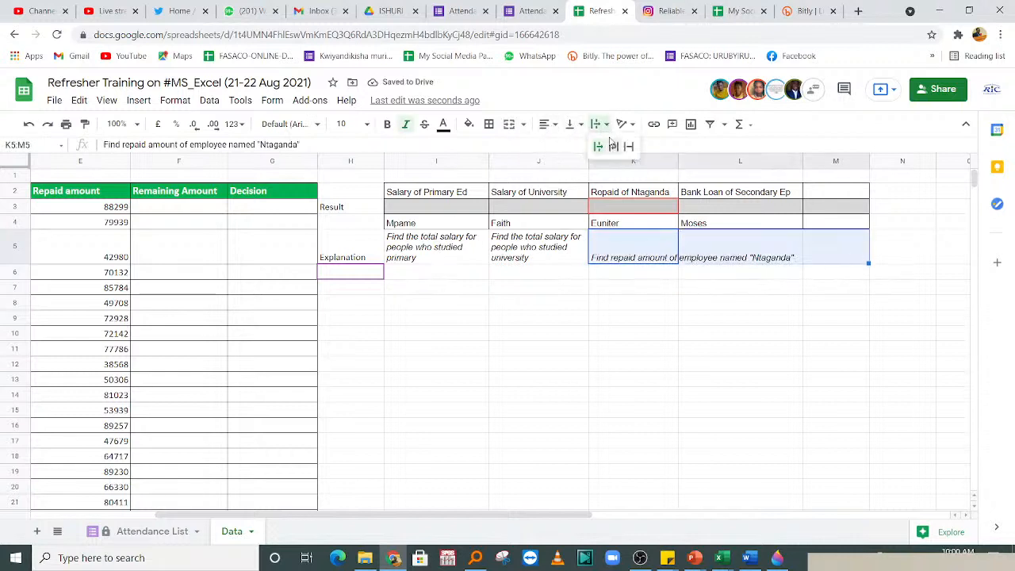
left_click(615, 145)
left_click(726, 321)
- Copy the explanation text from cell I5 into cell L5, under the secondary bank loan column
left_click(721, 250)
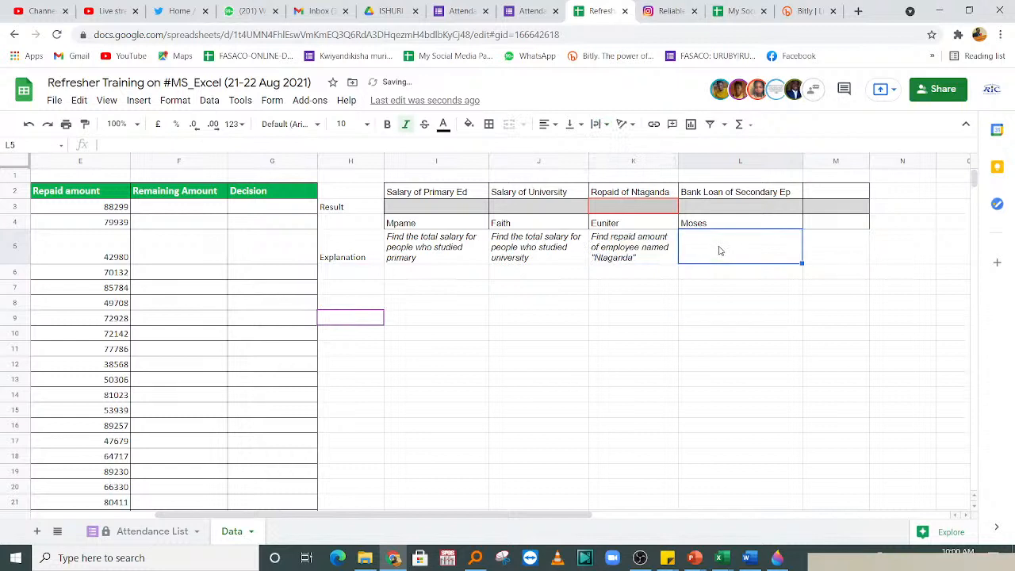
double_click(445, 262)
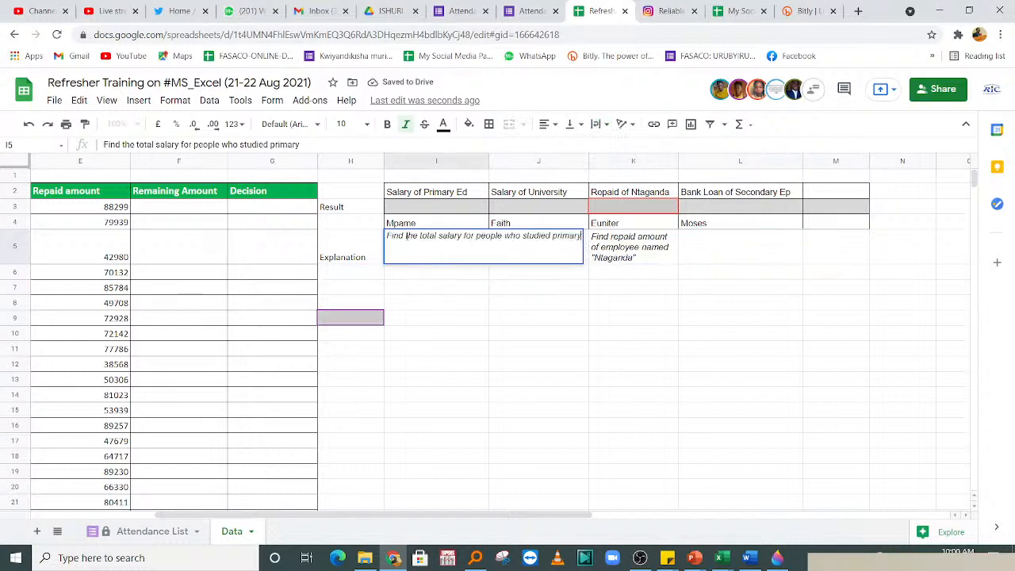
left_click_drag(387, 236, 645, 236)
key("ctrl+c")
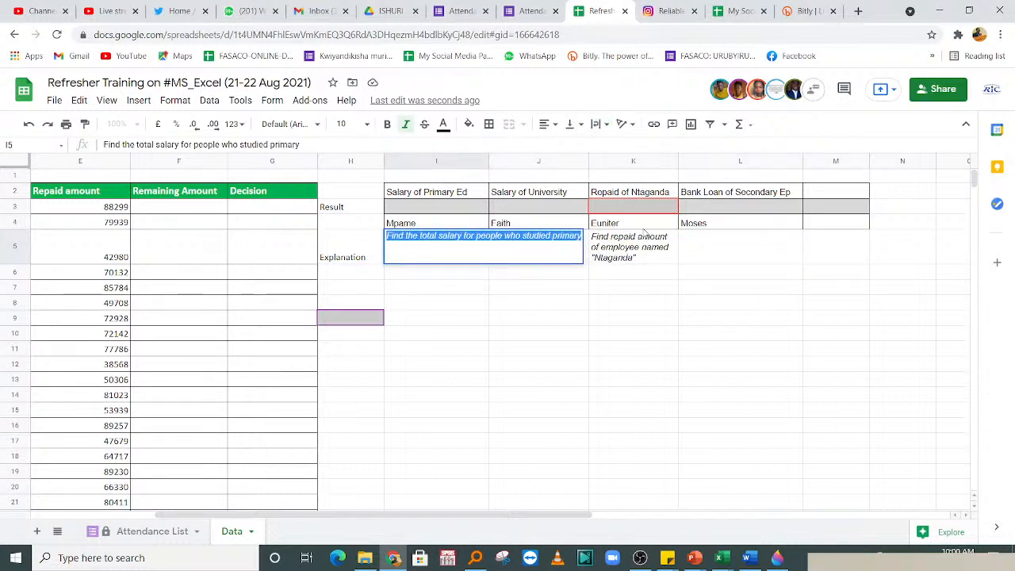
left_click(747, 251)
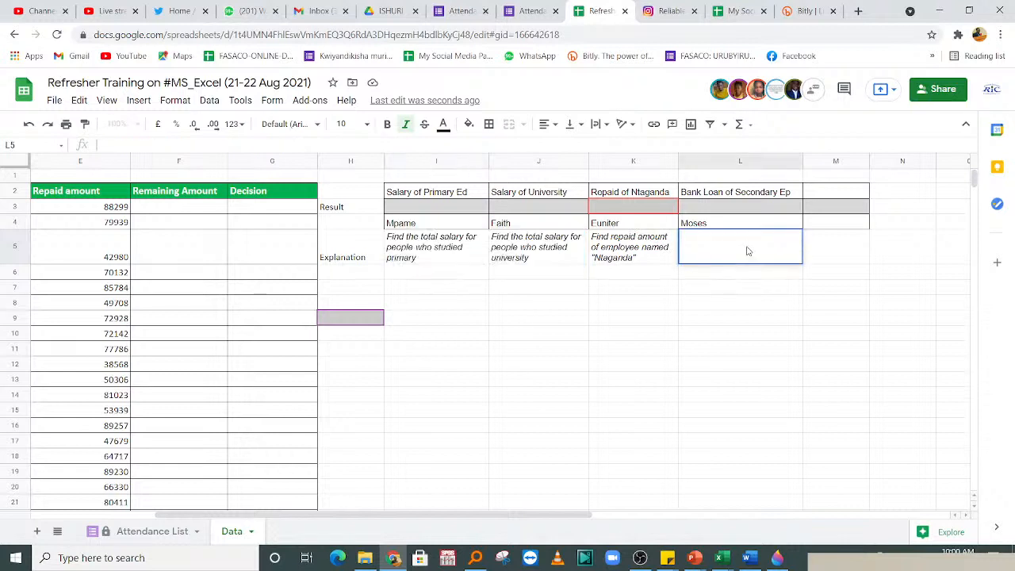
key("ctrl+v")
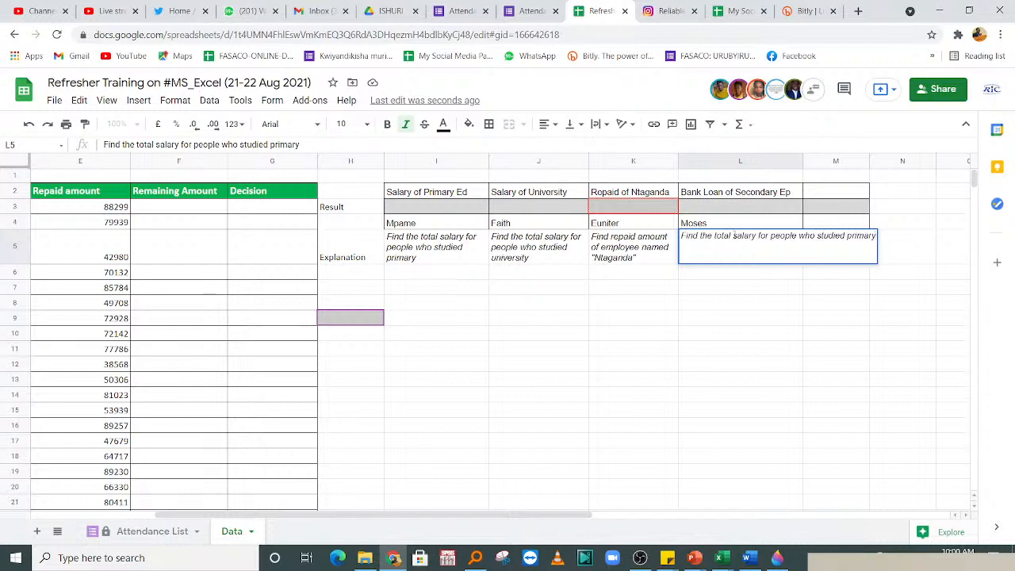
- Edit the explanation in cell L5 to read "Find the total loan for people who studied Secondary"
left_click_drag(734, 236, 755, 236)
type("loan")
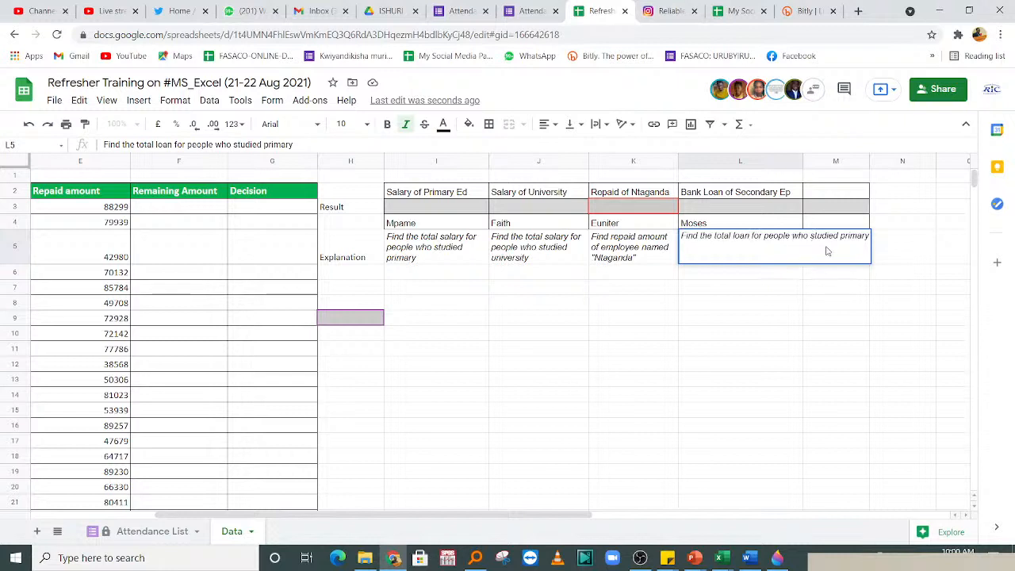
left_click_drag(839, 238, 883, 235)
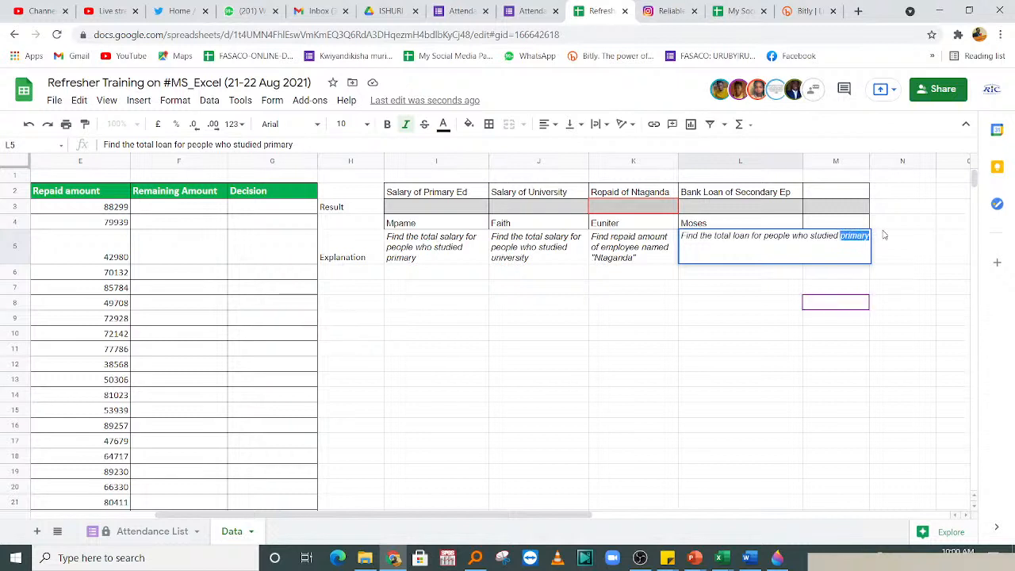
type("Se")
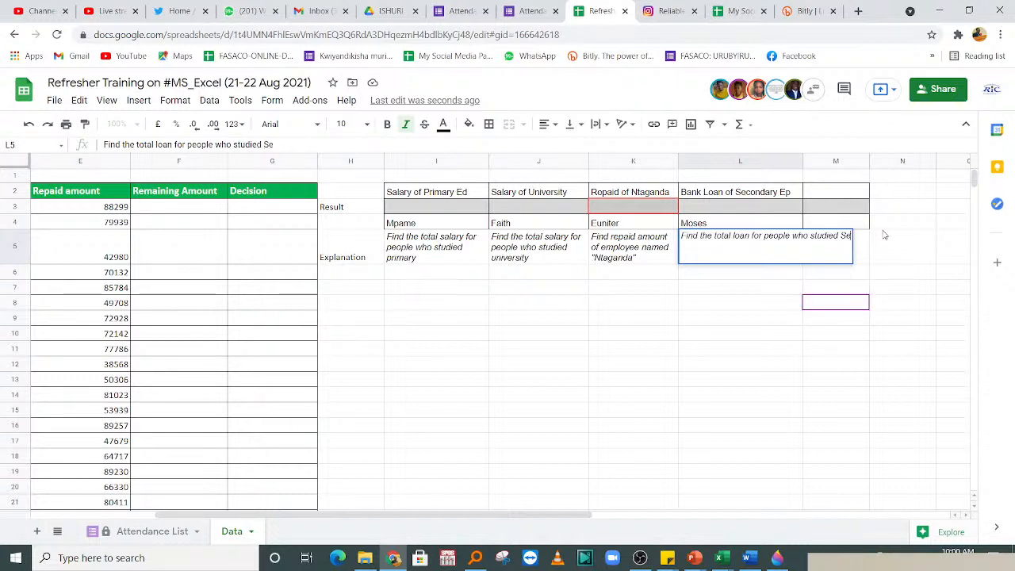
type("condary")
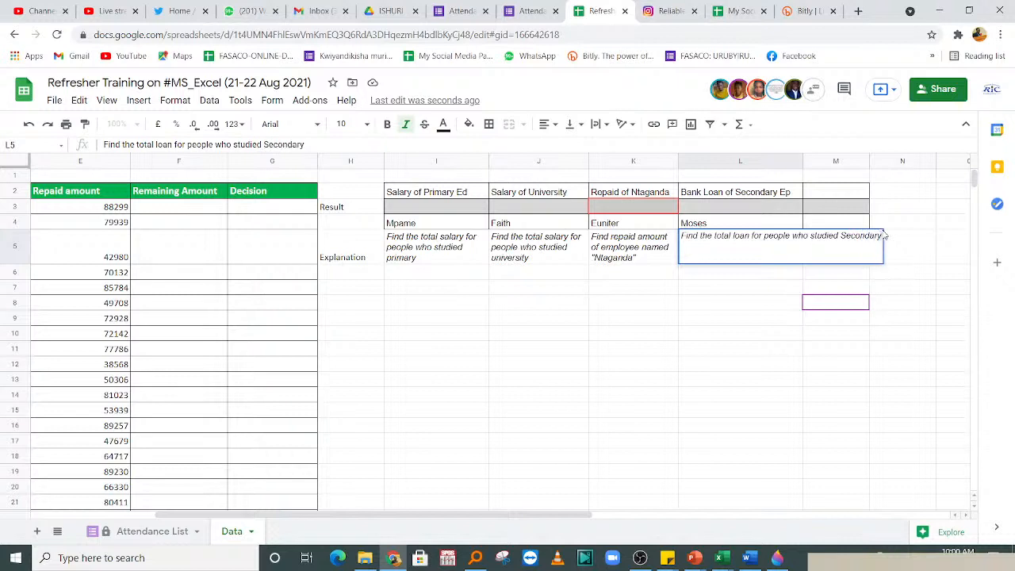
left_click_drag(767, 274, 716, 305)
left_click(707, 382)
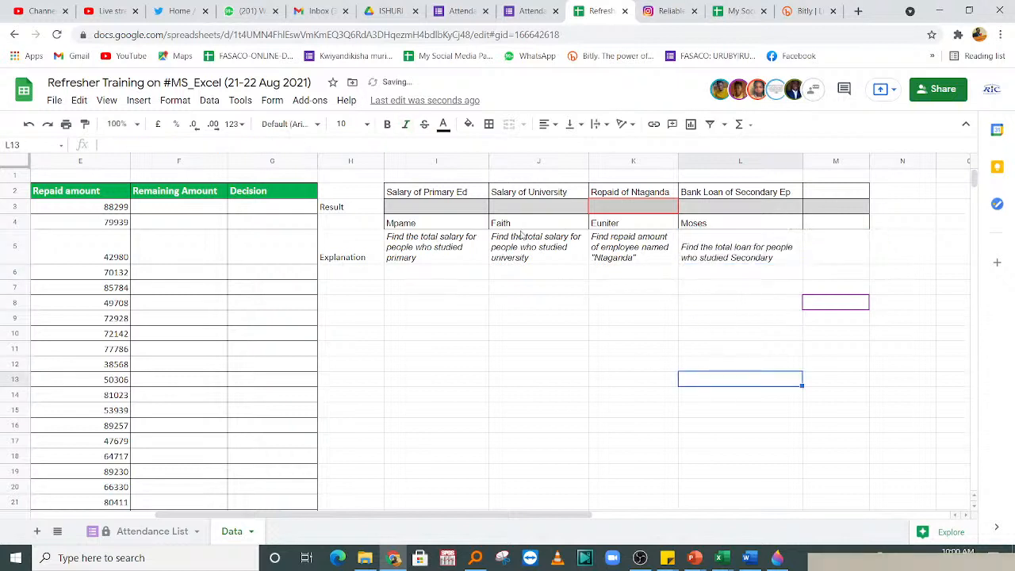
- Review the result cells in row 3 against their task headings and assigned participants
left_click(438, 198)
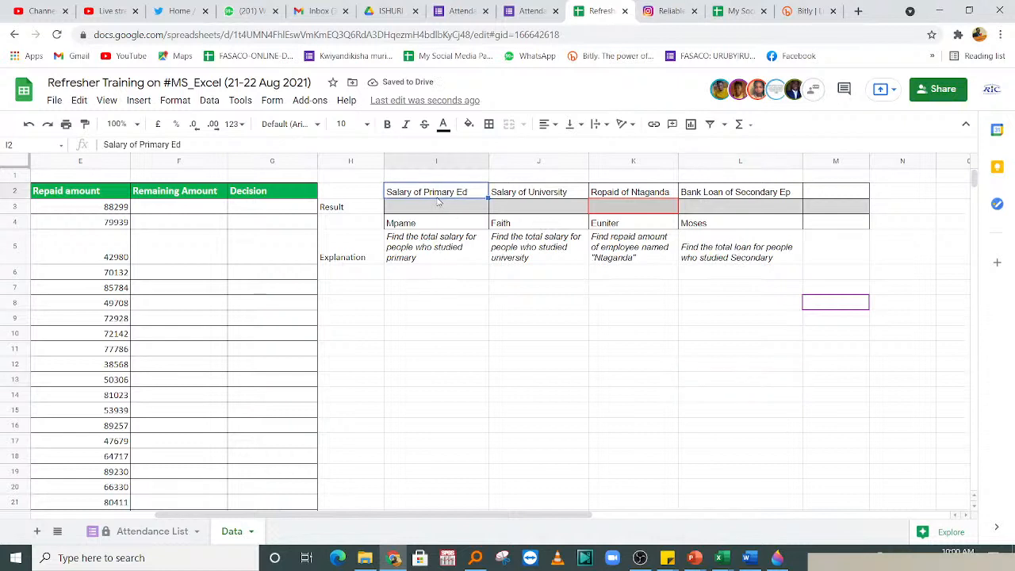
left_click_drag(379, 208, 436, 208)
left_click_drag(507, 197, 867, 220)
left_click(539, 348)
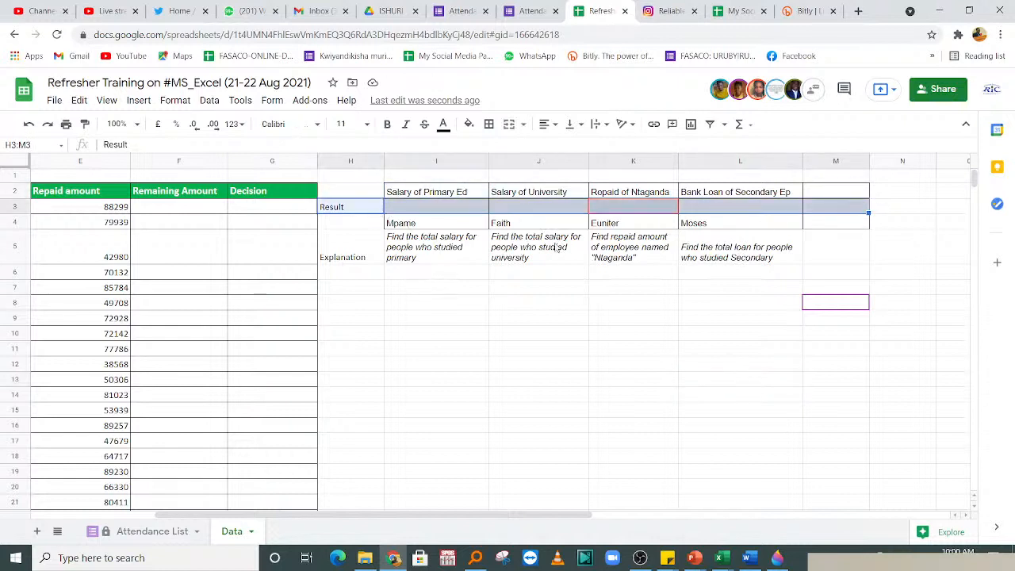
left_click(463, 210)
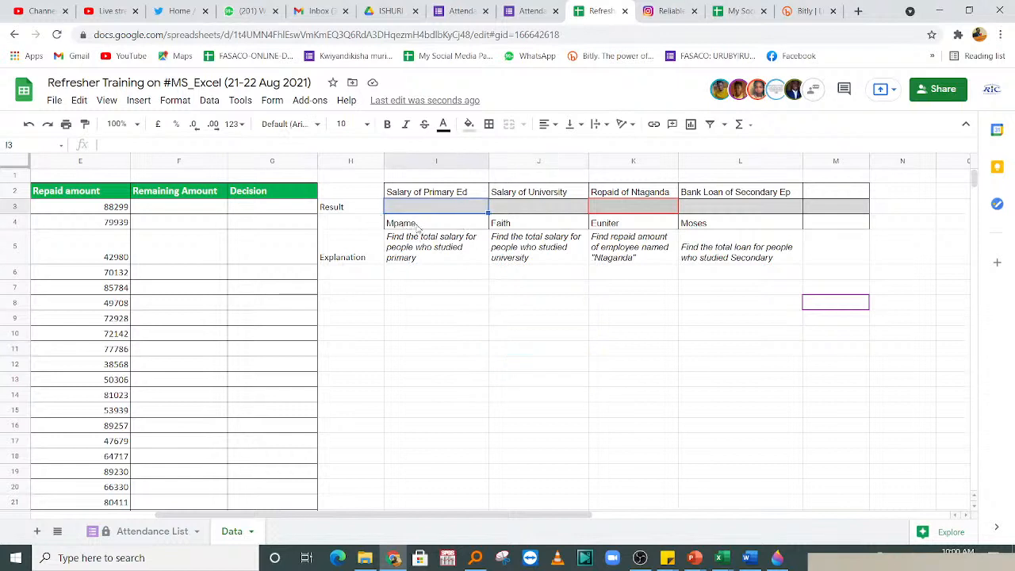
left_click(420, 226)
left_click(439, 211)
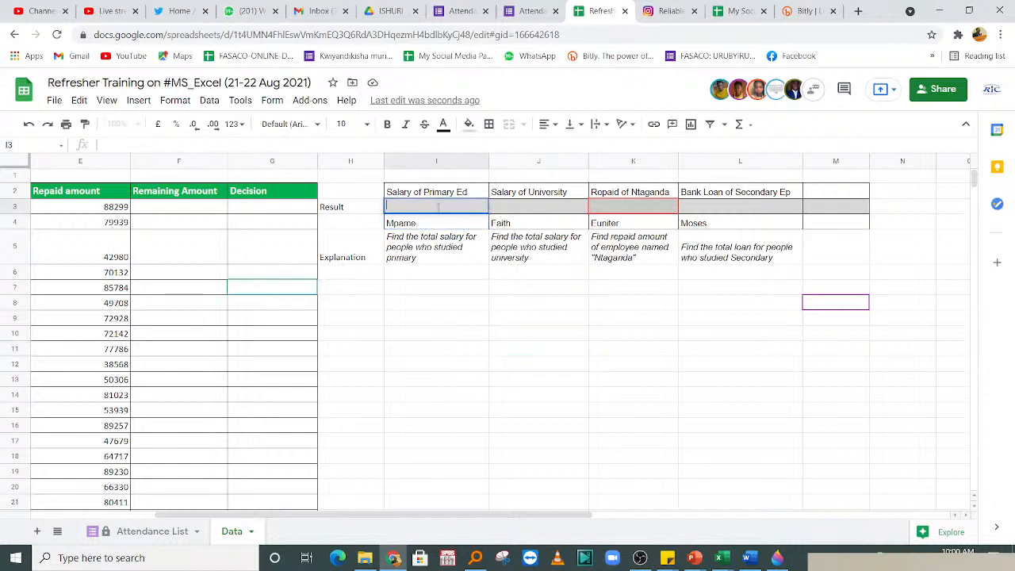
left_click(557, 210)
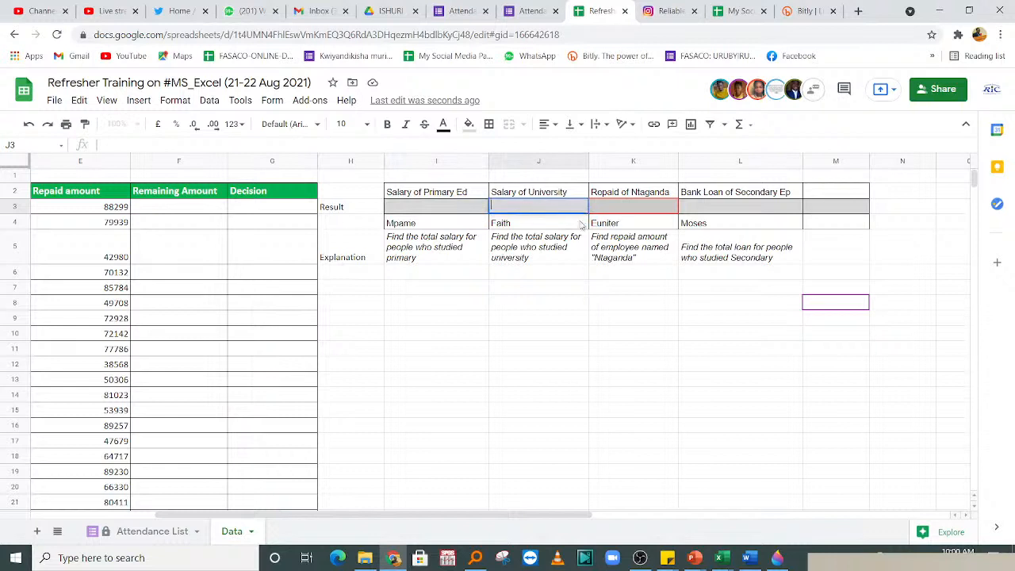
double_click(625, 207)
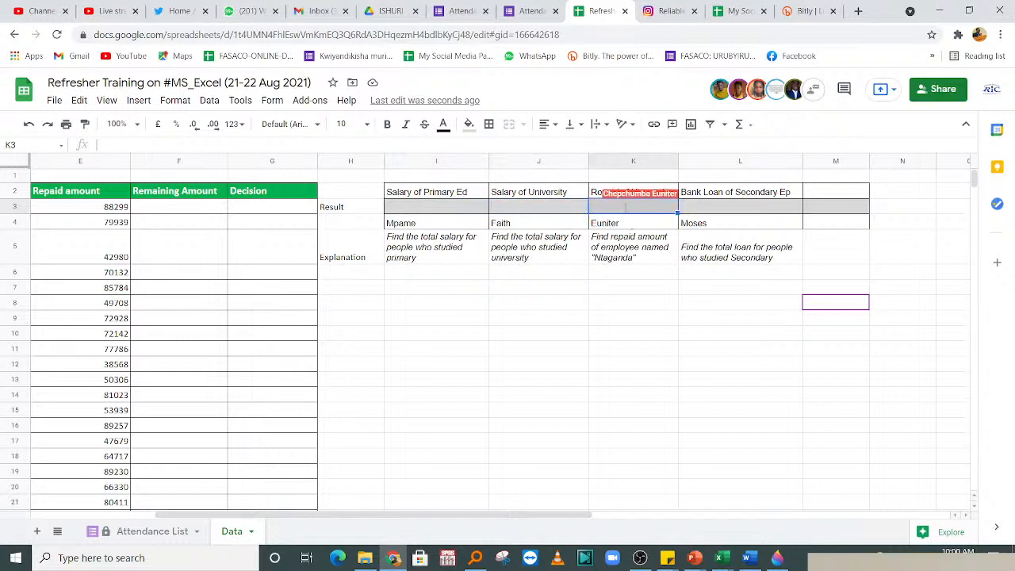
- Enter the assigned participant's first name in cell M4, below the last result cell of the exercise table
left_click(697, 210)
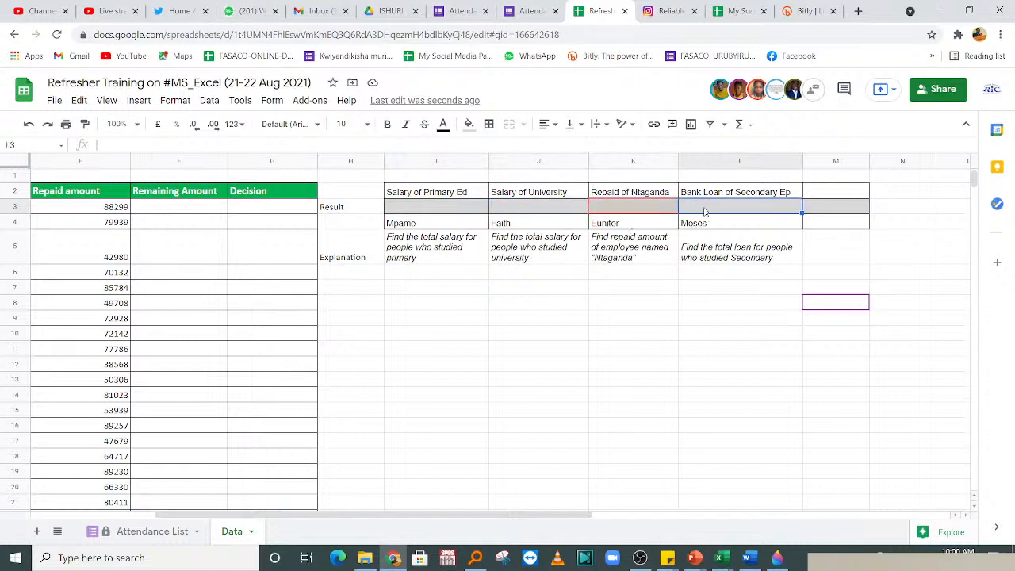
left_click(725, 288)
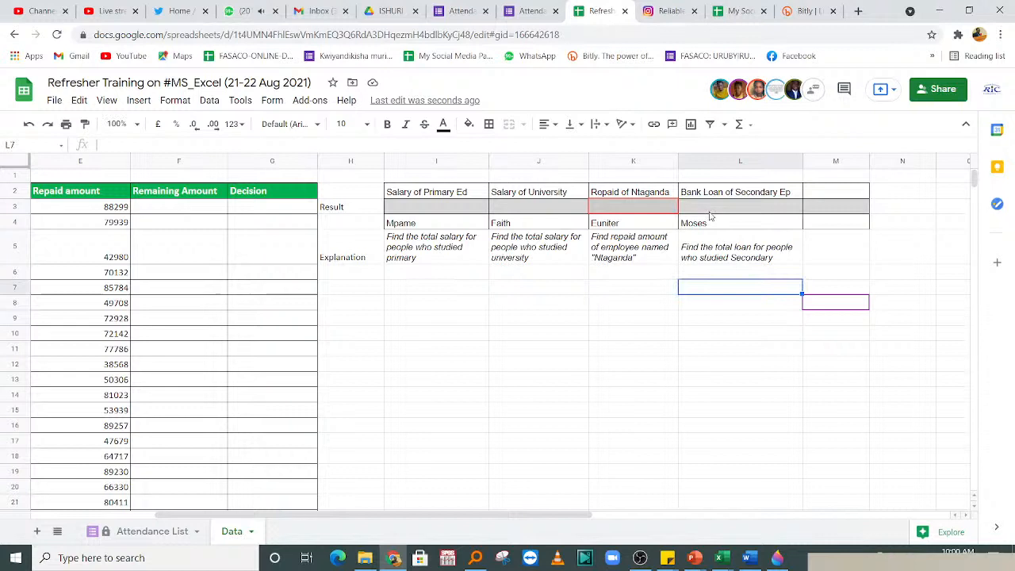
left_click(828, 195)
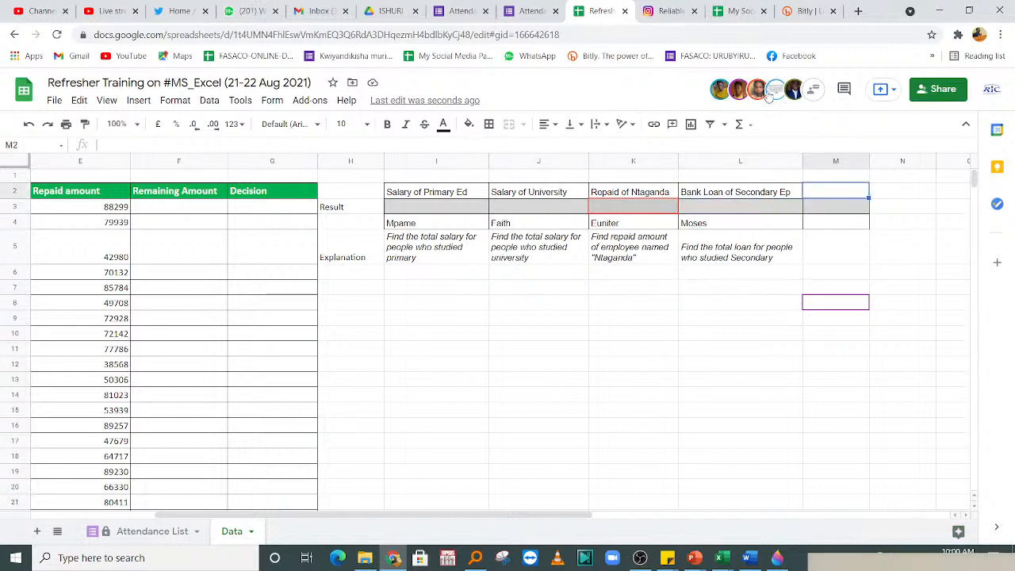
mouse_move(739, 94)
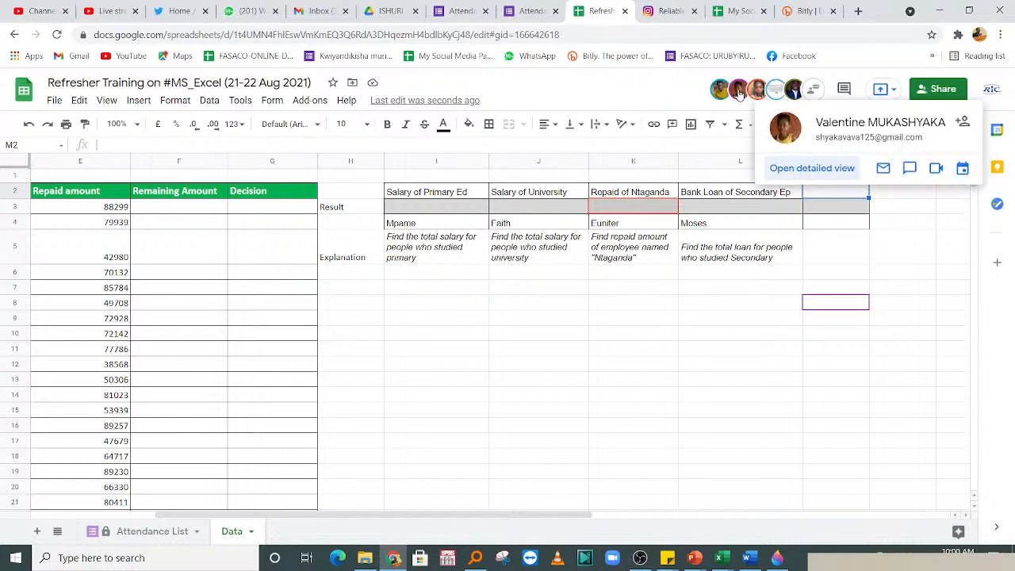
left_click(841, 225)
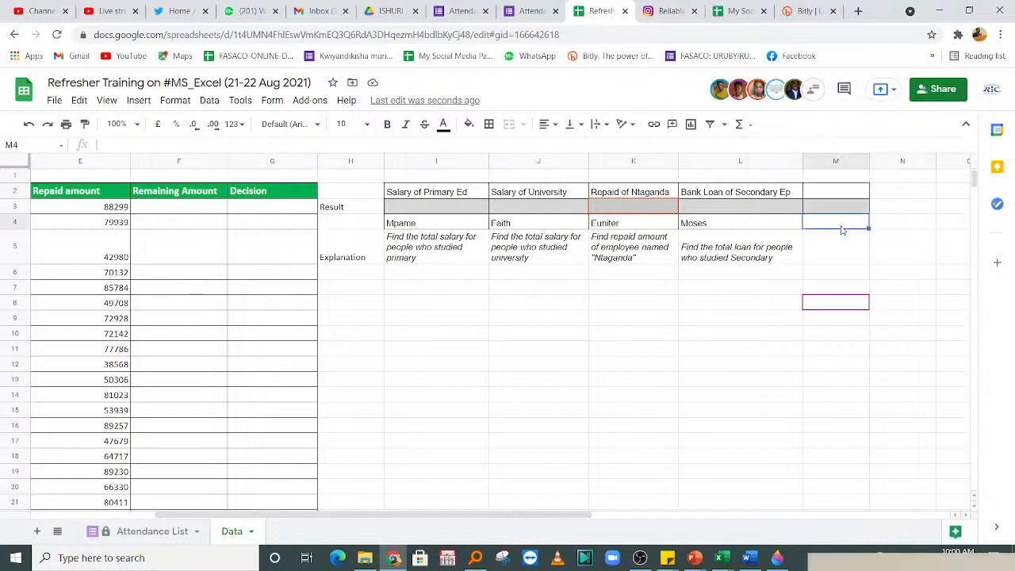
type("Valentinw")
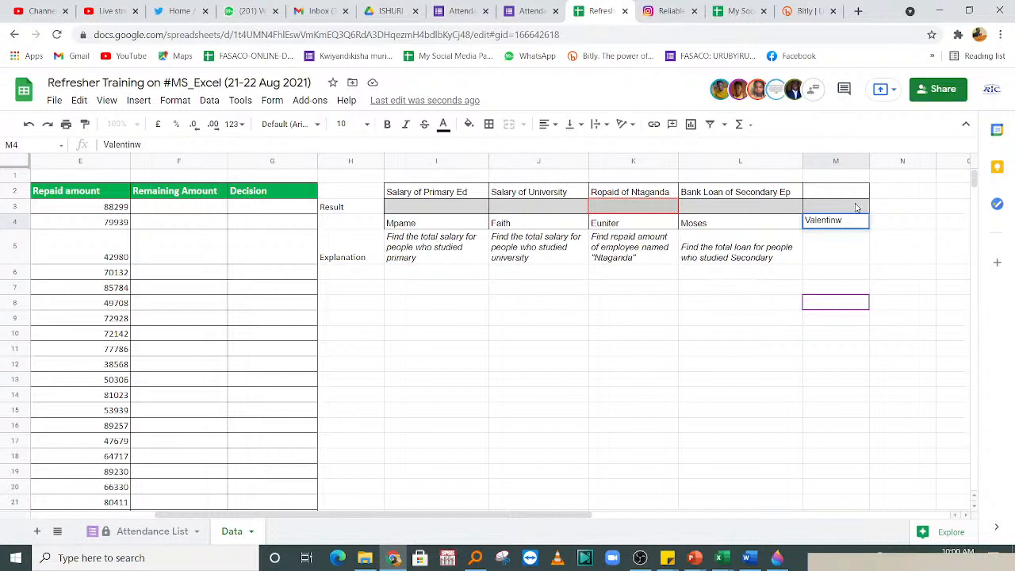
key("Return")
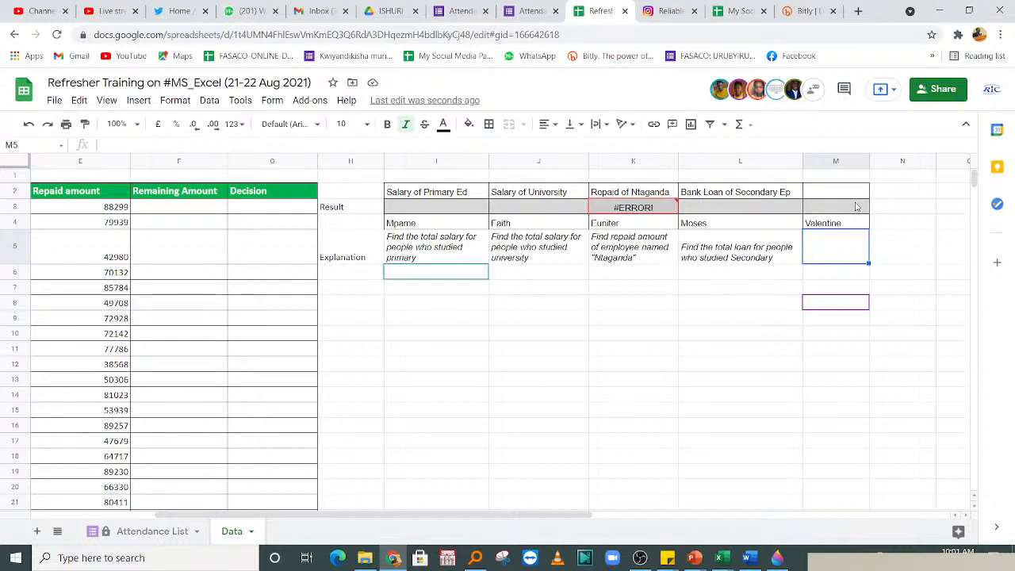
- Check the live stream in OBS and inspect result cell K3 in the spreadsheet's exercise table
left_click(640, 557)
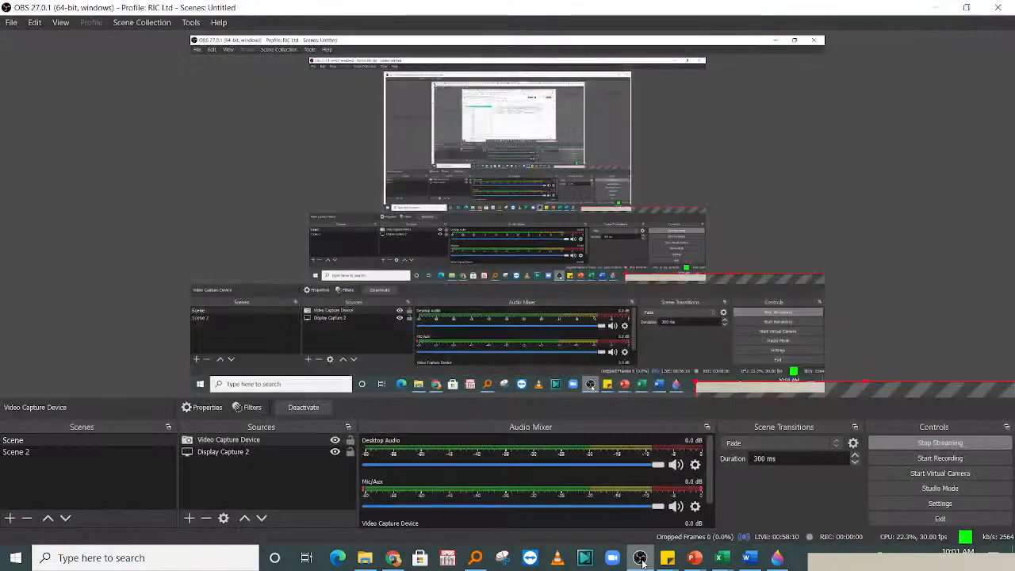
left_click(640, 557)
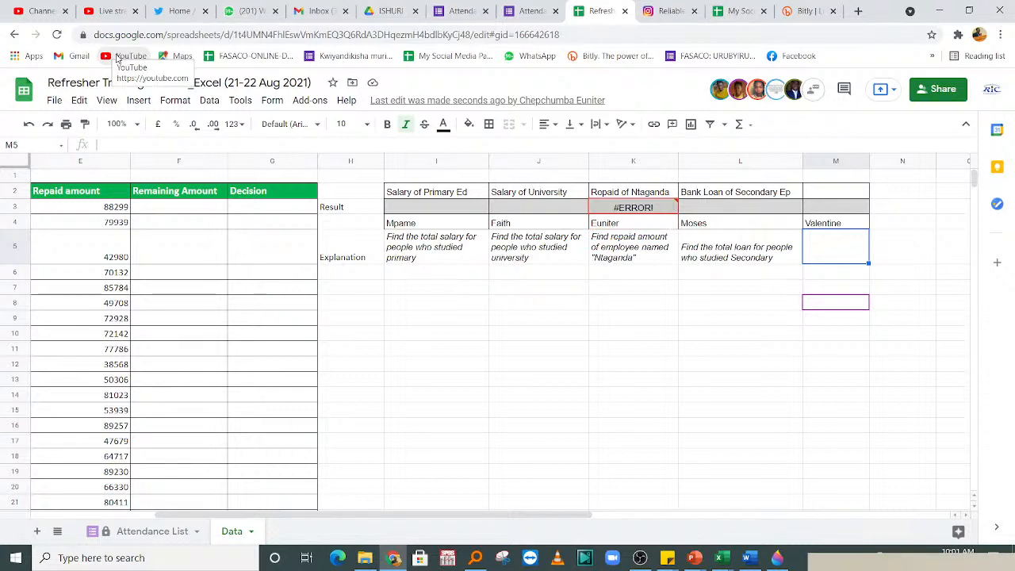
left_click(614, 304)
mouse_move(620, 216)
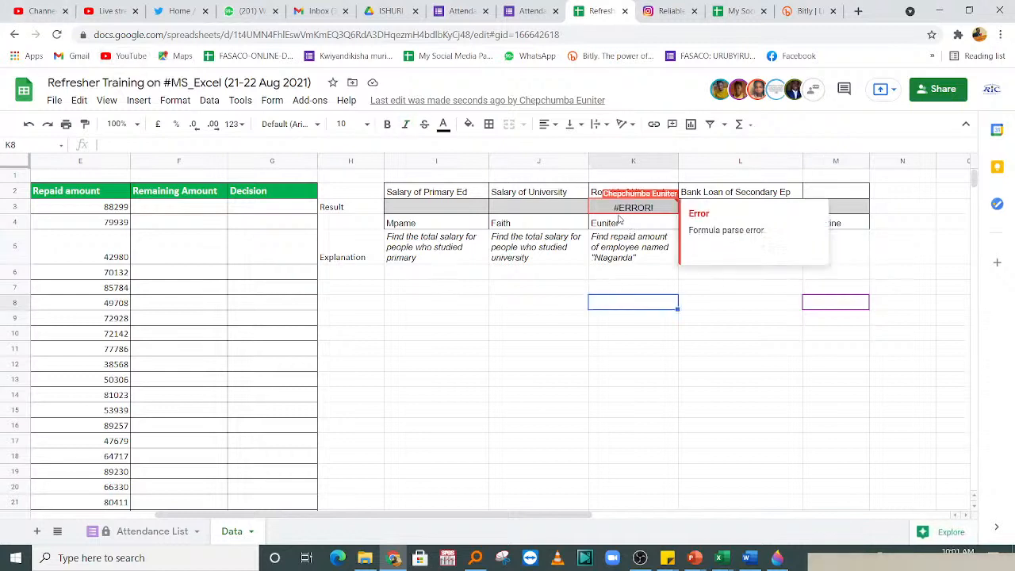
left_click(602, 275)
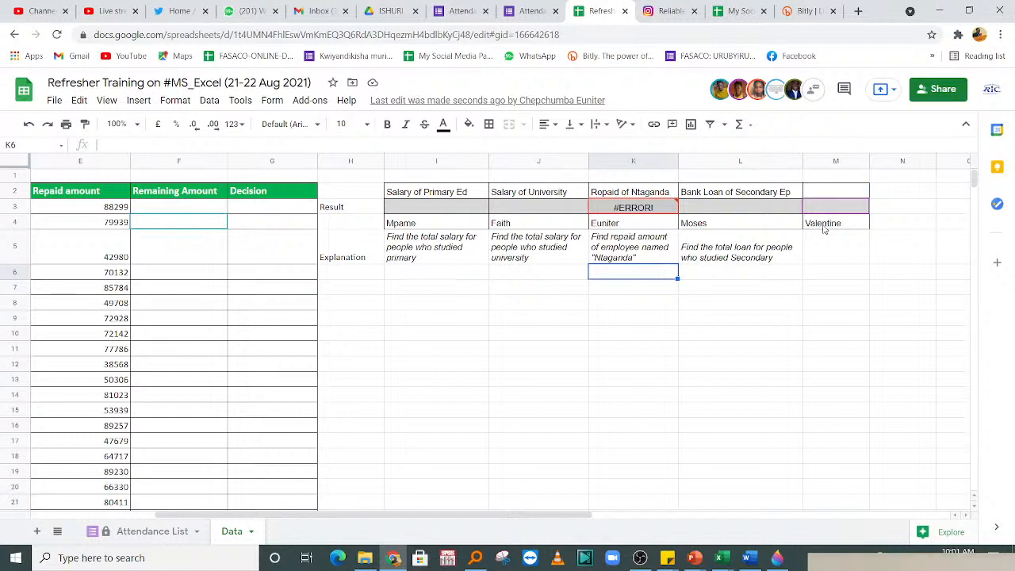
left_click(698, 321)
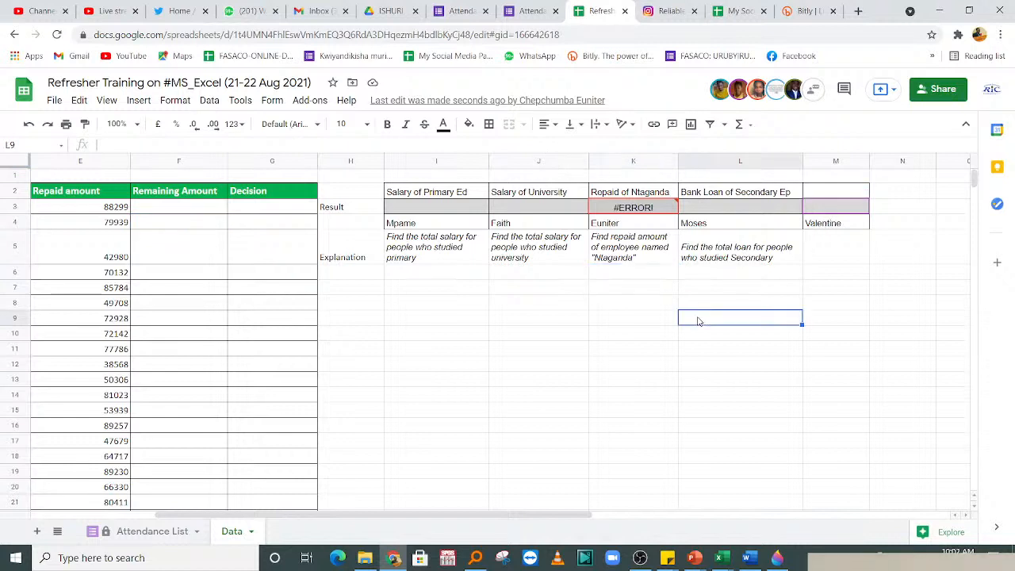
- Merge cells I1 to M1 above the exercise table's headings
left_click(825, 197)
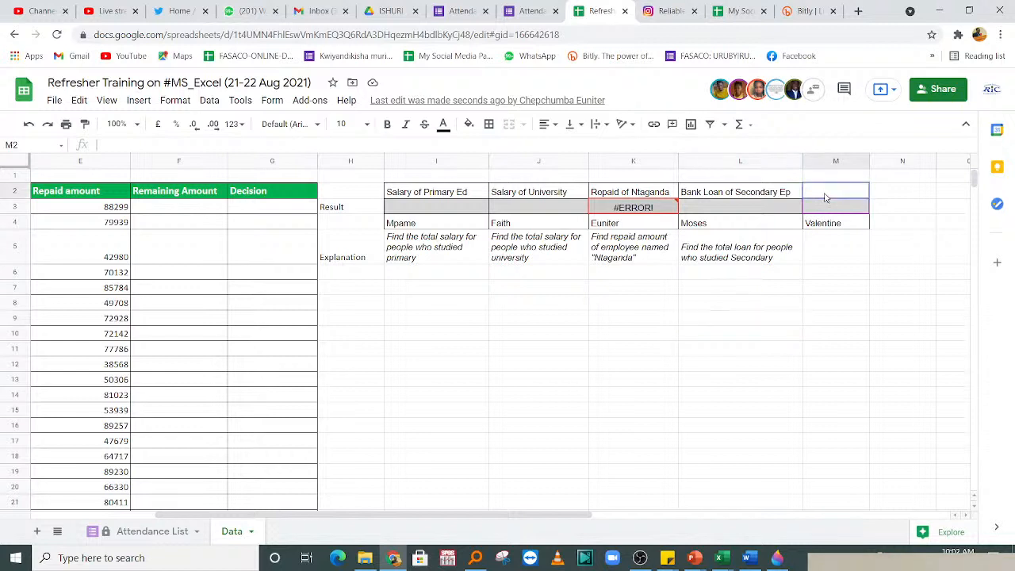
left_click_drag(474, 177, 837, 179)
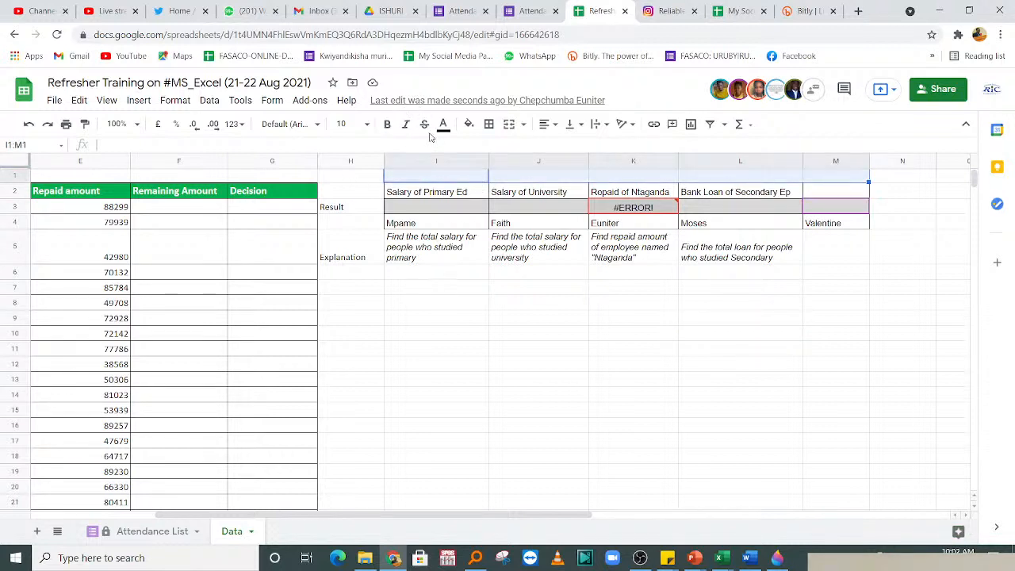
left_click(521, 126)
left_click(508, 125)
left_click(508, 125)
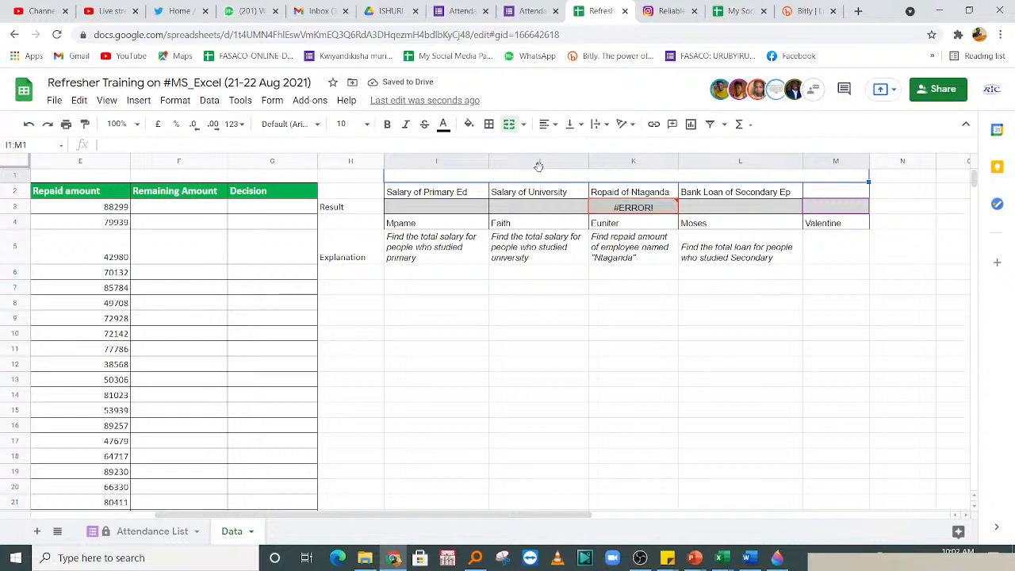
- Enter the title "Personal exercise in 10 min" in the merged cell above the exercise table
type("Personal")
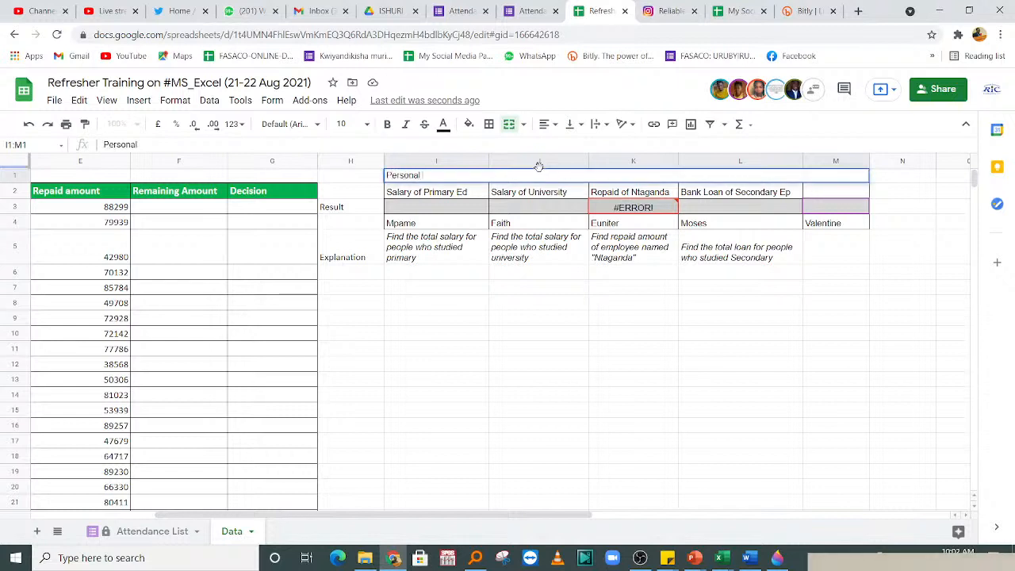
type(" exercise in")
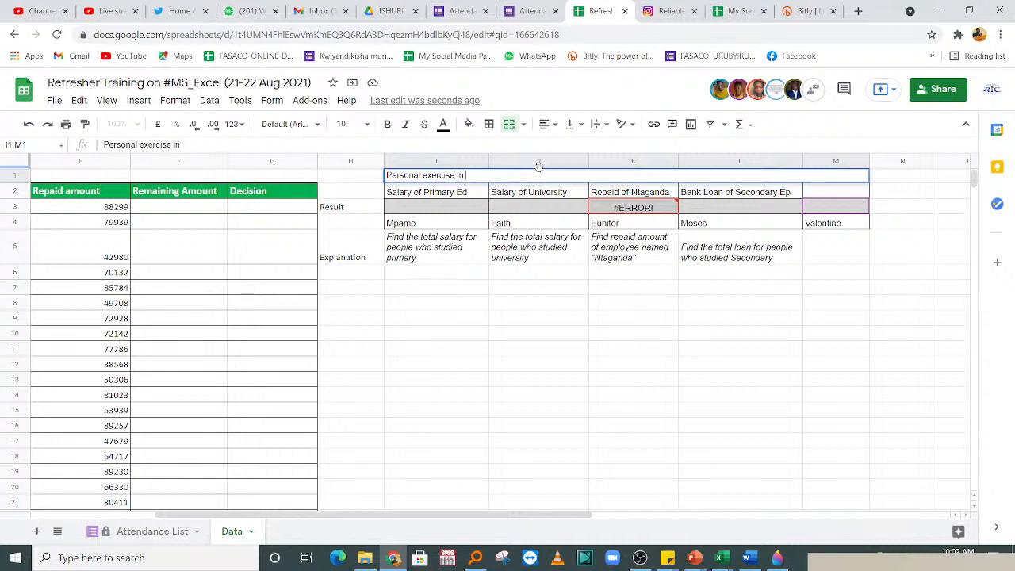
type(" 10 min")
- Format the exercise title as bold, font size 18 and red
left_click_drag(501, 175, 343, 141)
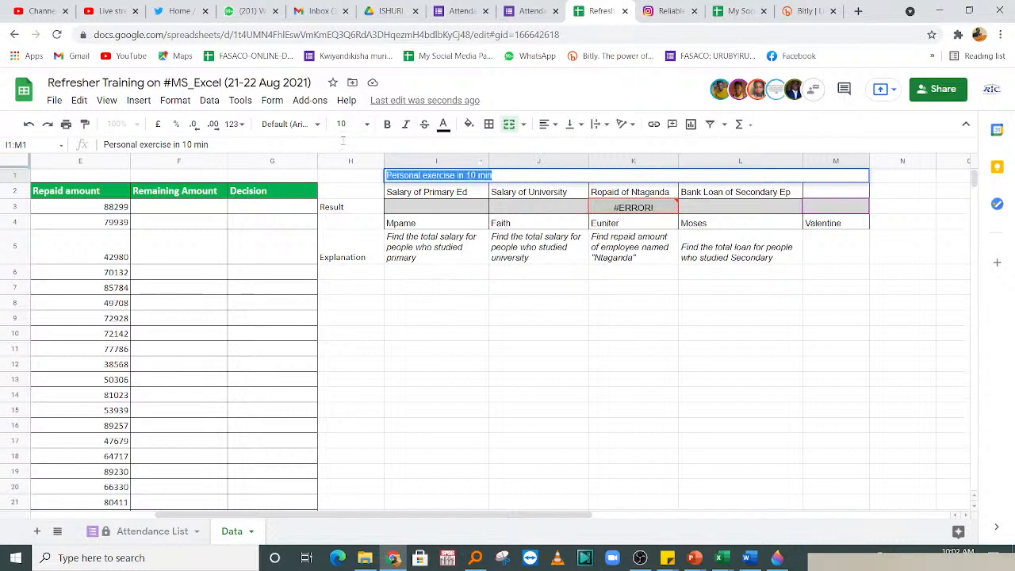
left_click(387, 123)
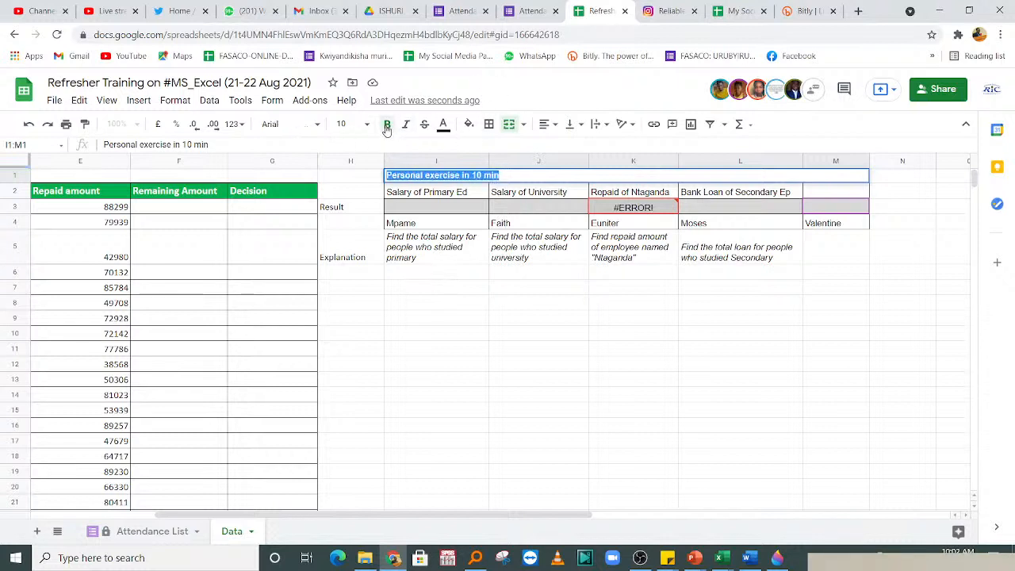
left_click(367, 125)
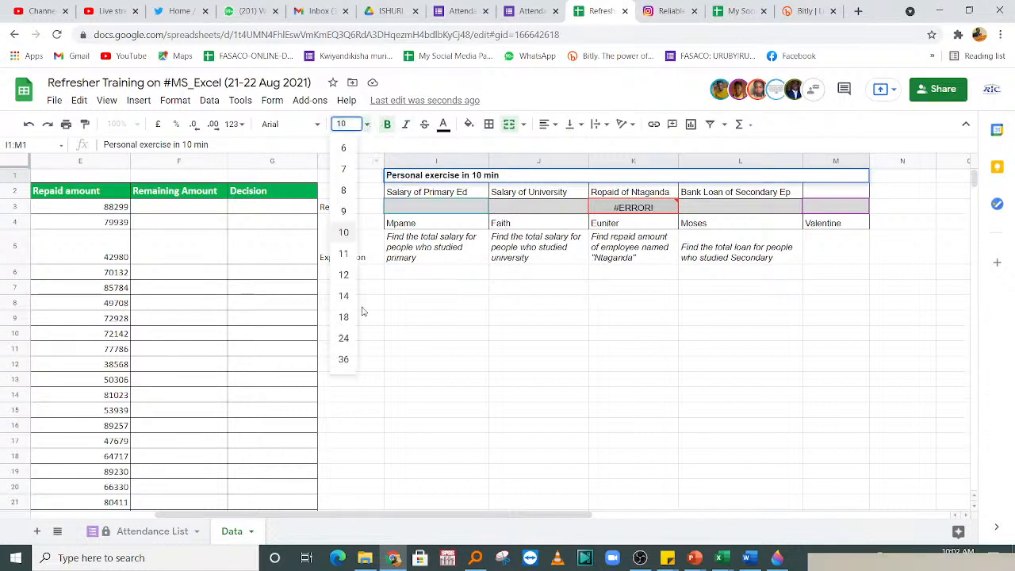
left_click(343, 316)
left_click(443, 124)
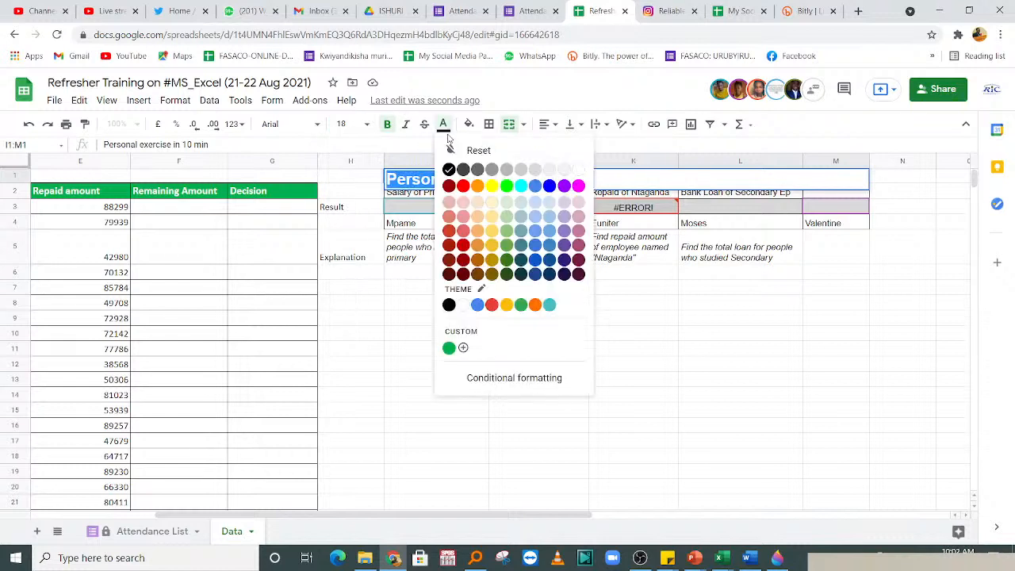
left_click(465, 191)
left_click(660, 311)
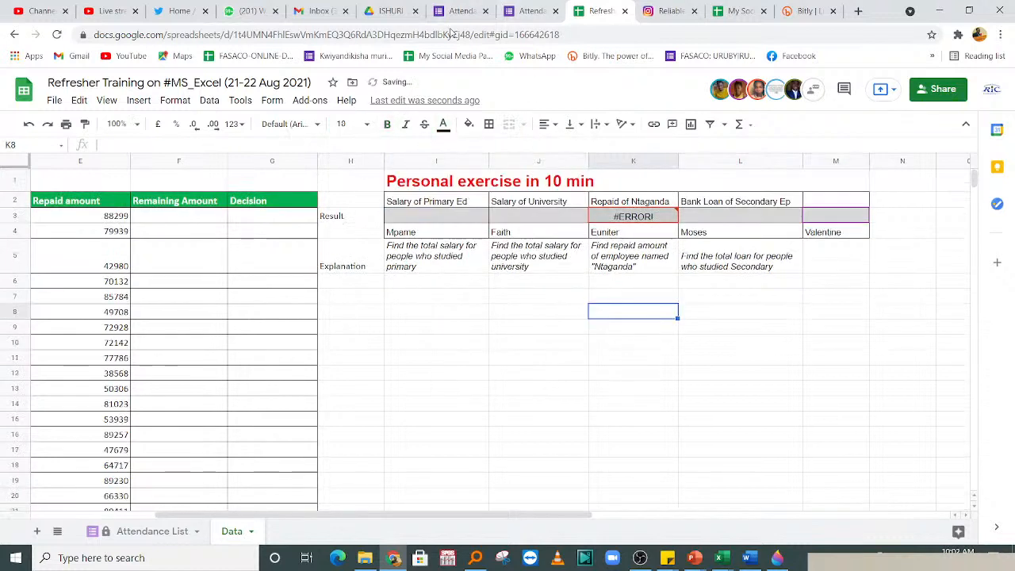
left_click(419, 388)
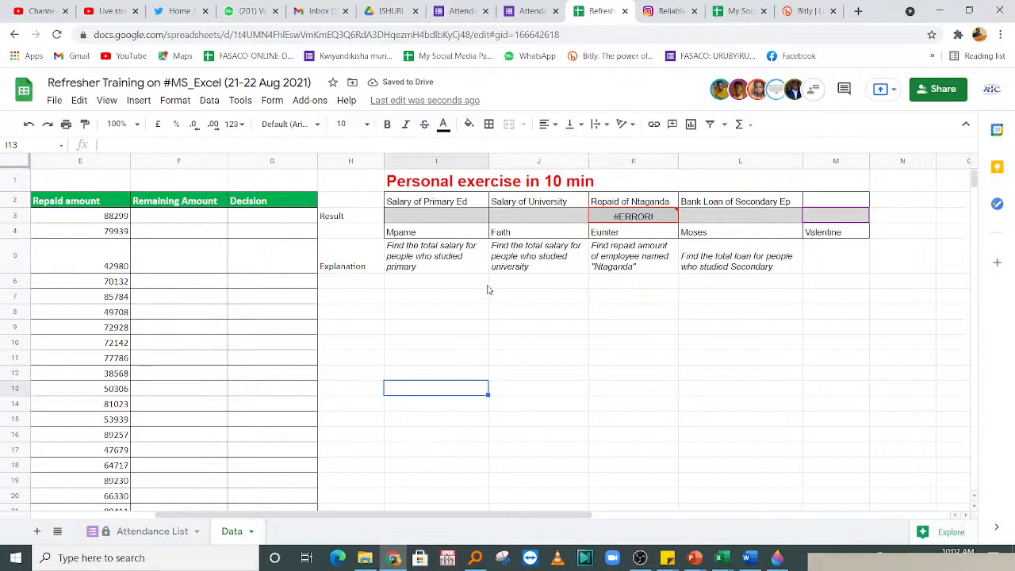
left_click(718, 325)
left_click(698, 220)
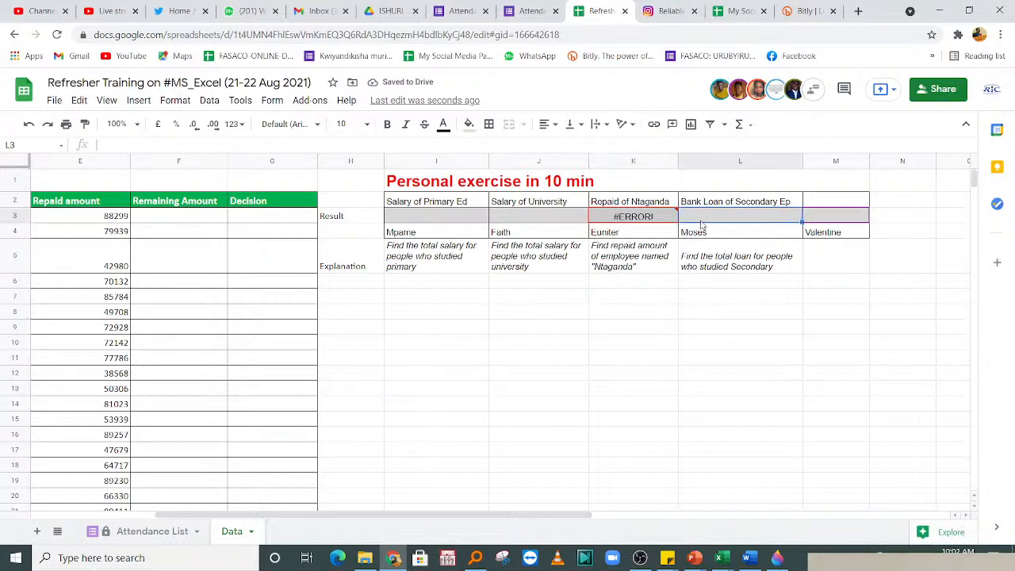
left_click(837, 220)
- Enter the heading "Salary for empo with more than 40,0000 repaid amount" in cell M2 of the exercise table
left_click(833, 205)
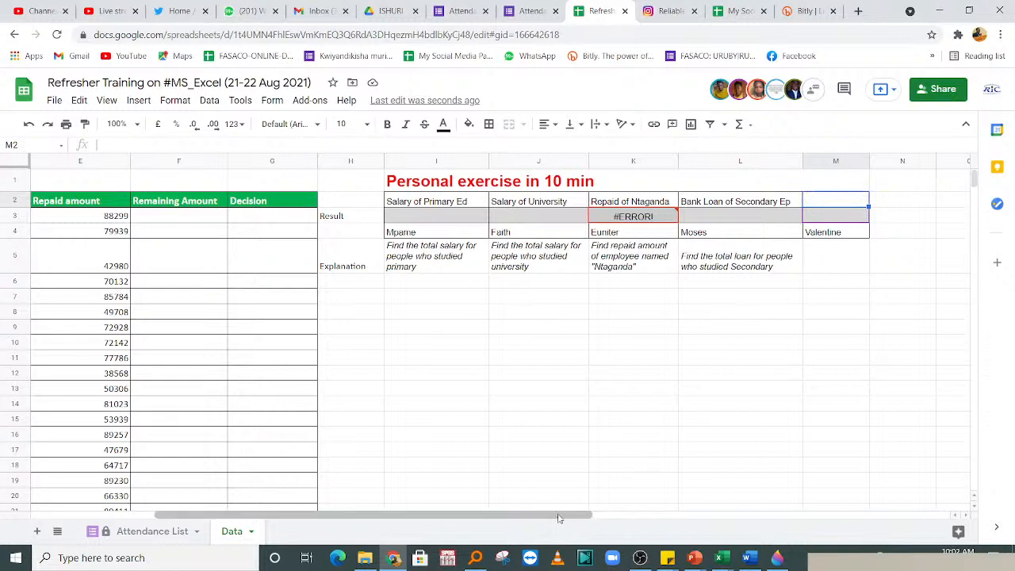
left_click_drag(560, 516, 510, 518)
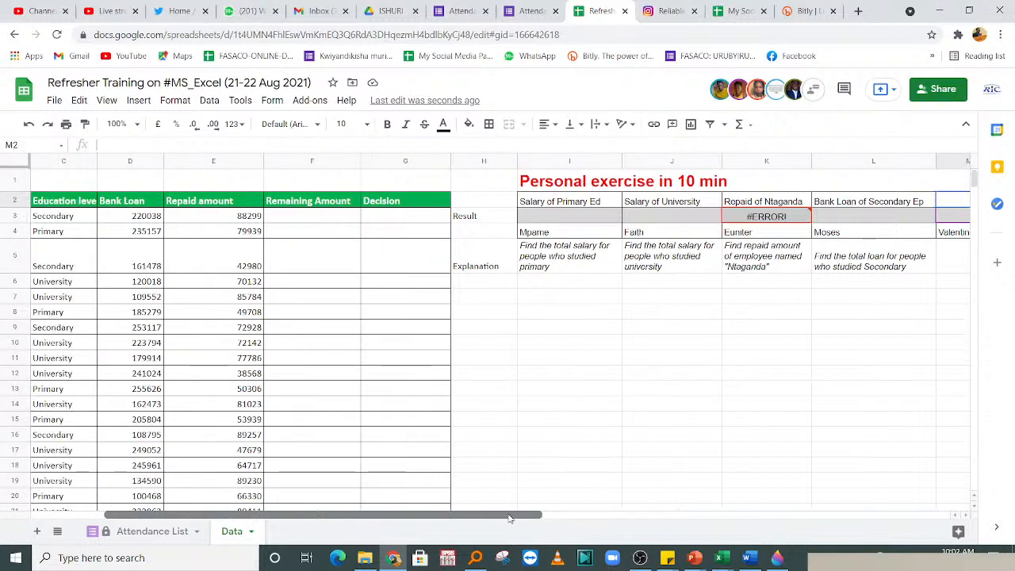
left_click_drag(510, 518, 474, 519)
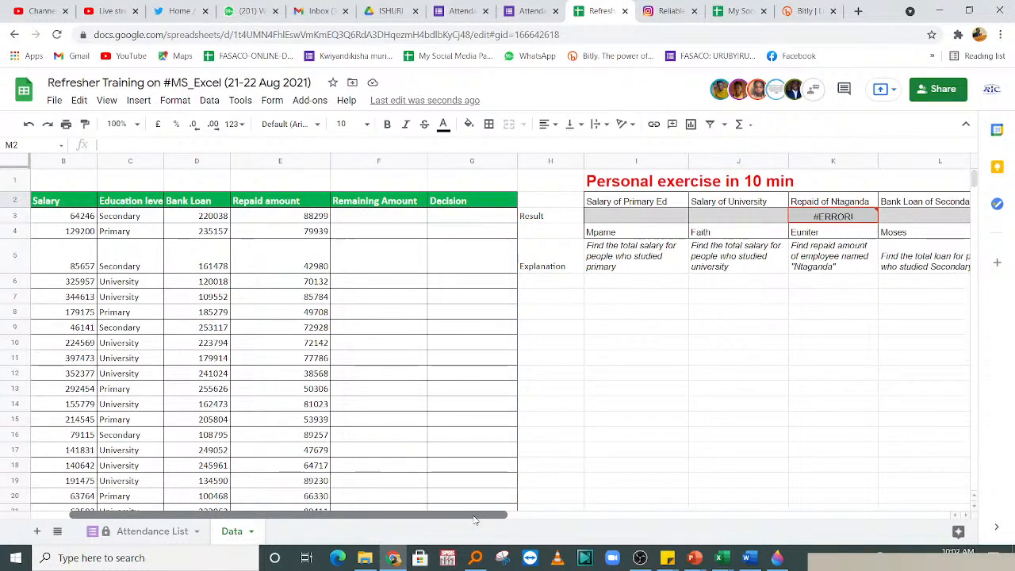
left_click_drag(474, 519, 379, 516)
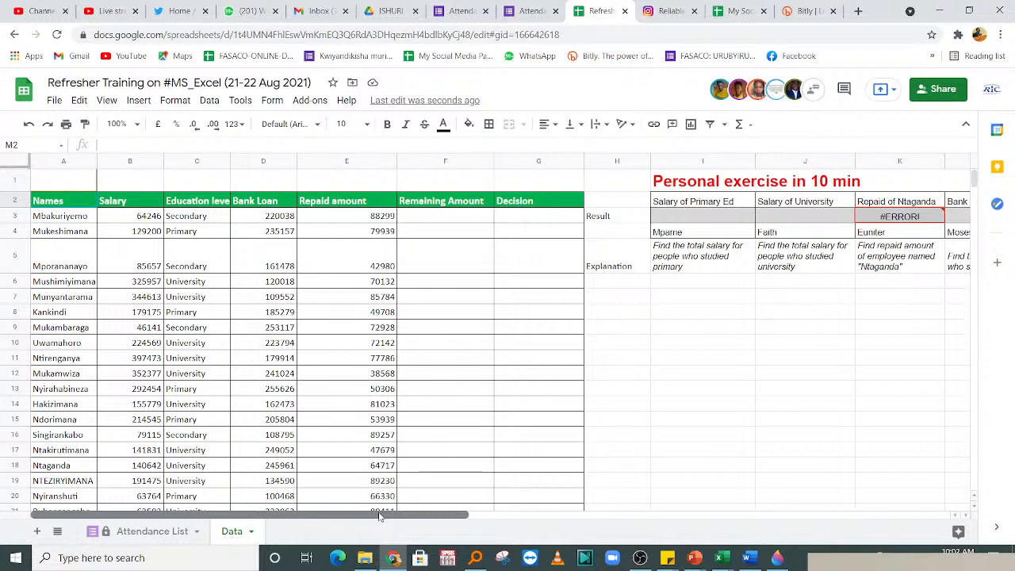
left_click_drag(380, 516, 538, 516)
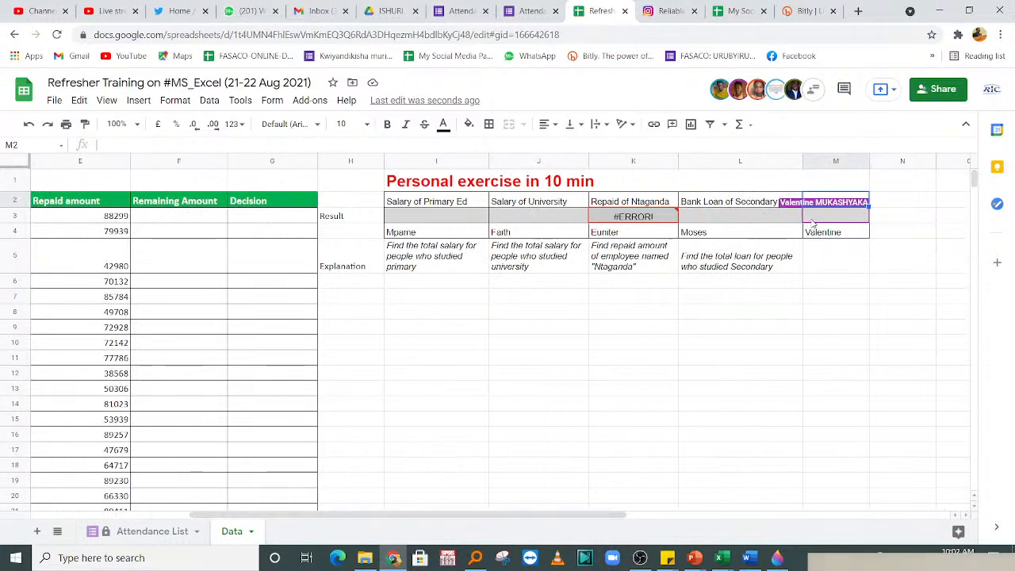
type("Sala")
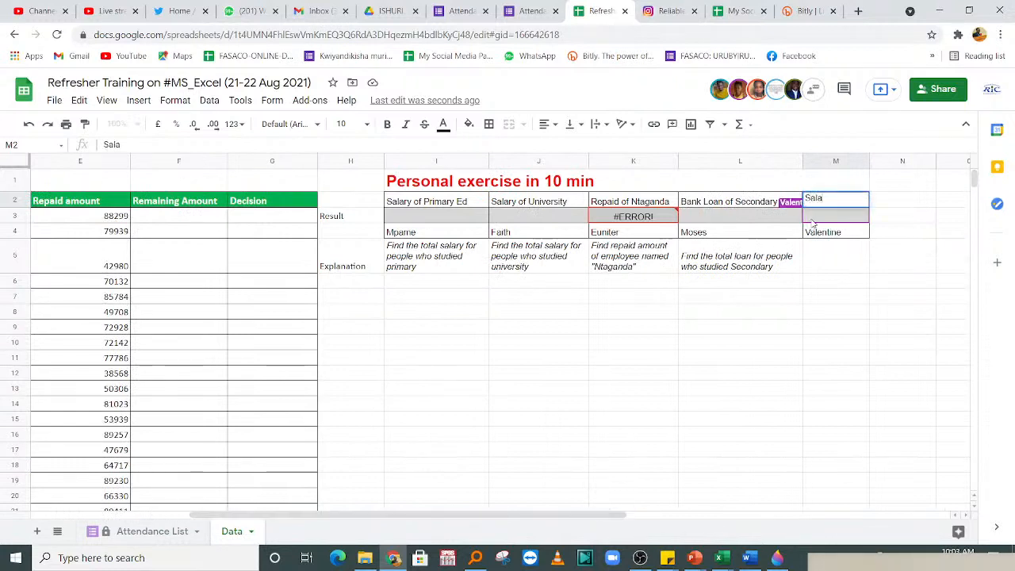
type("ry for")
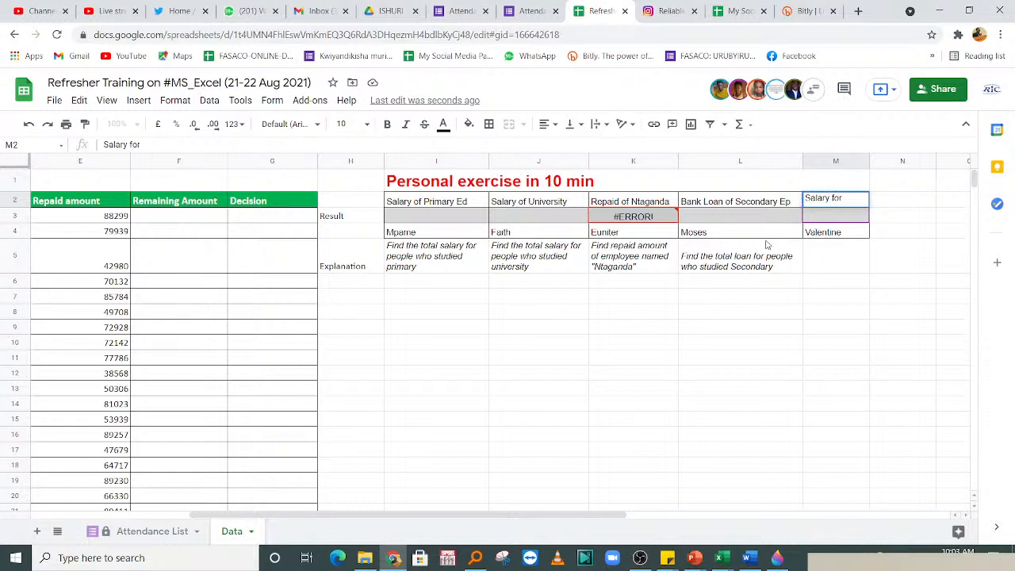
type(" m")
key("BackSpace")
type("empo w")
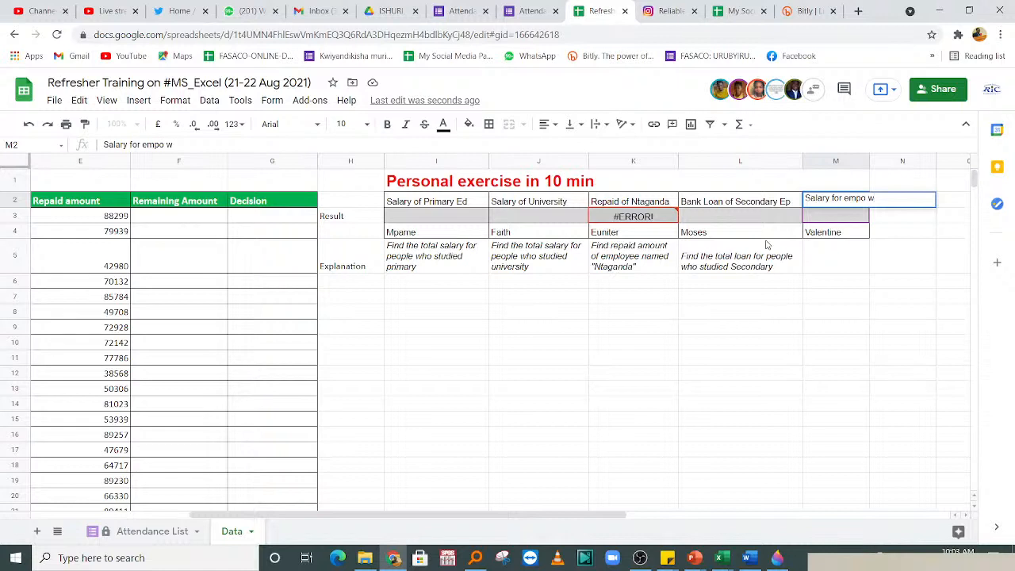
type("ith more than")
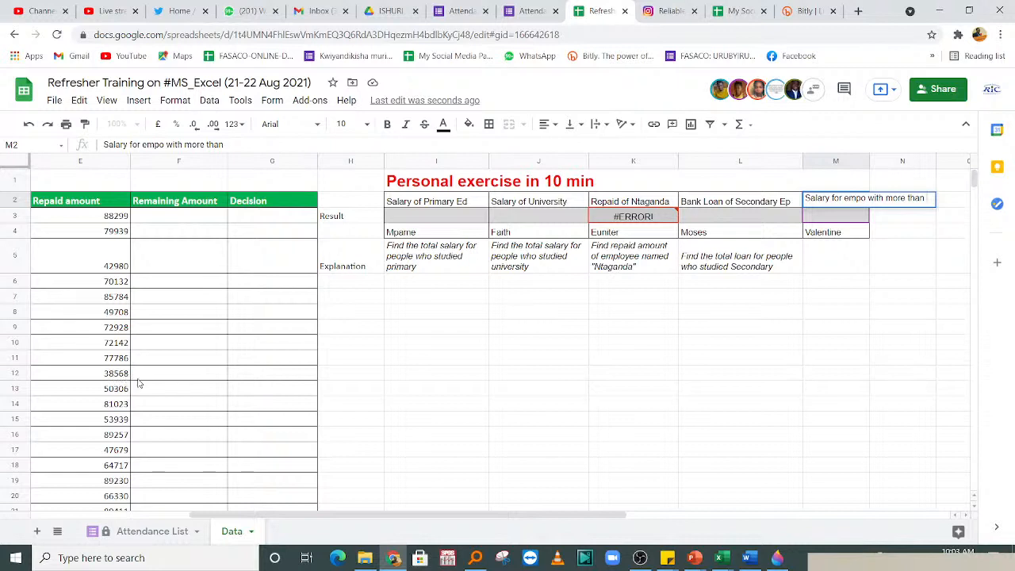
type("40")
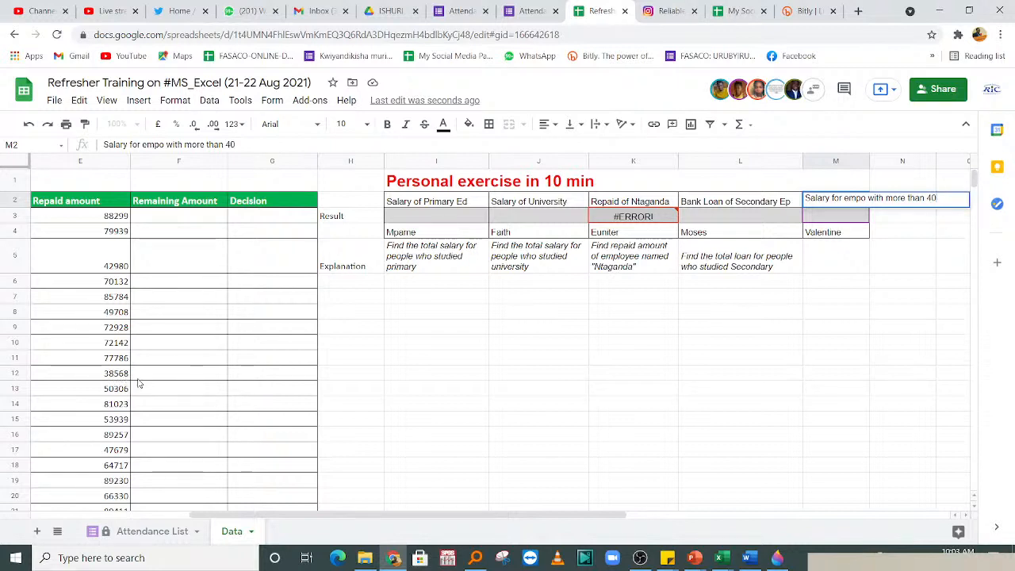
type(",0000 ")
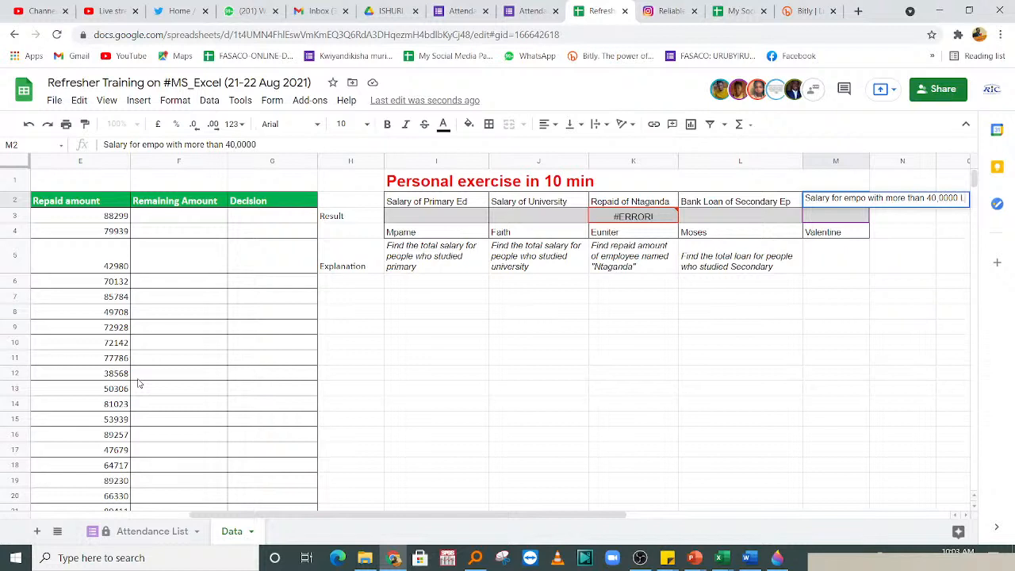
type("Loa")
key("BackSpace")
key("BackSpace")
key("BackSpace")
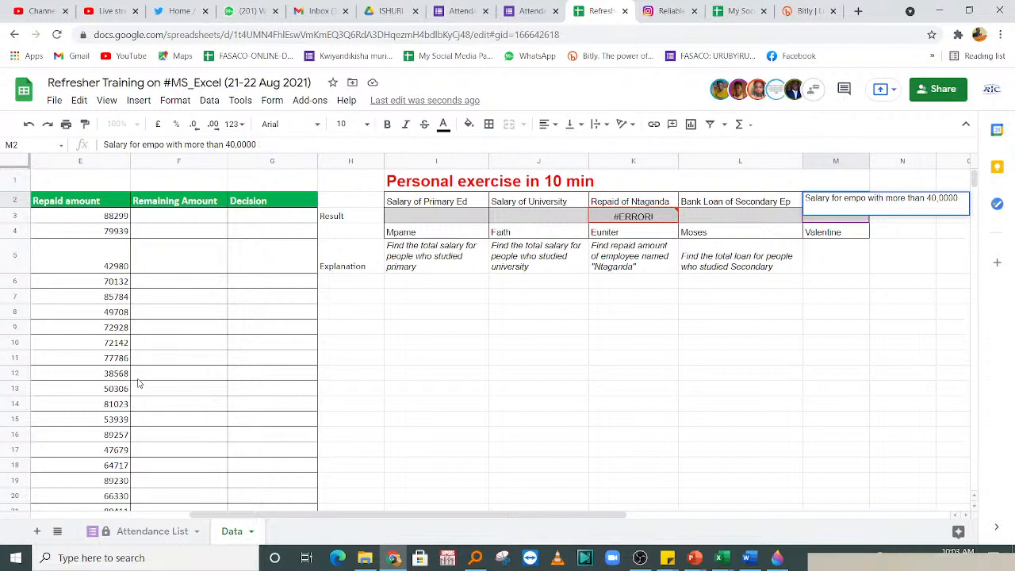
type("repaid")
type("amount")
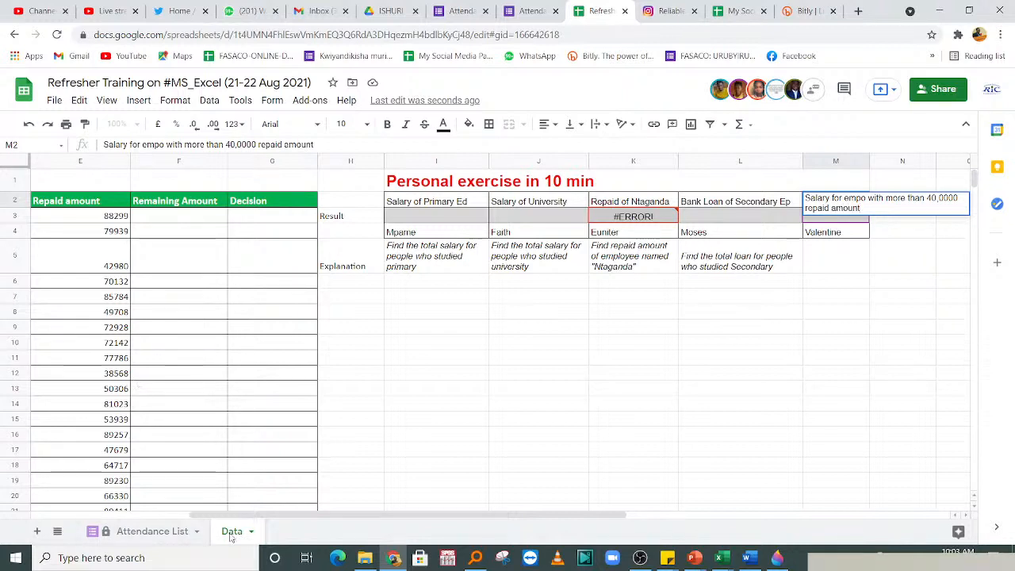
left_click(779, 268)
- Copy the heading text from cell M2 into explanation cell M5
left_click(848, 204)
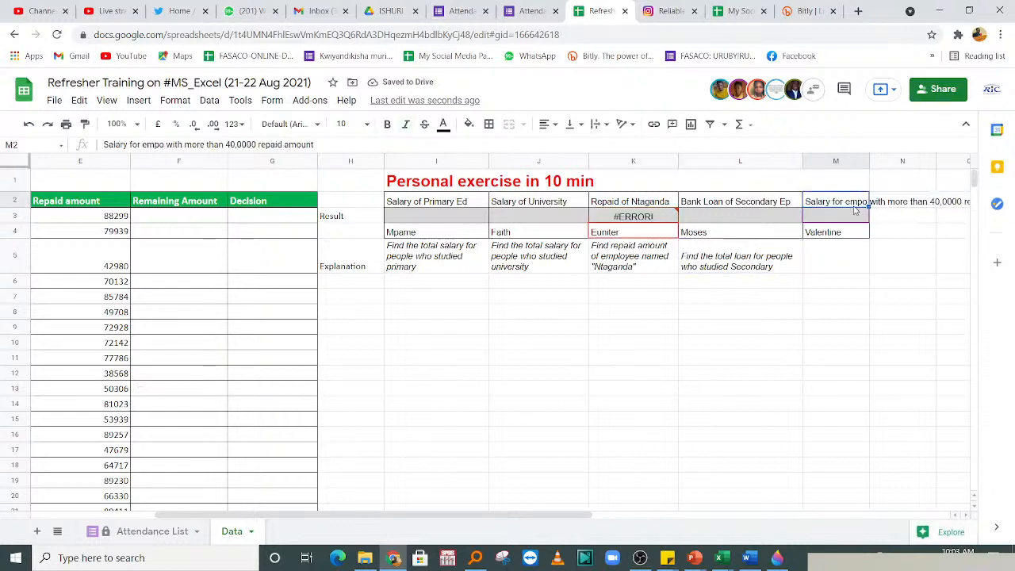
double_click(806, 200)
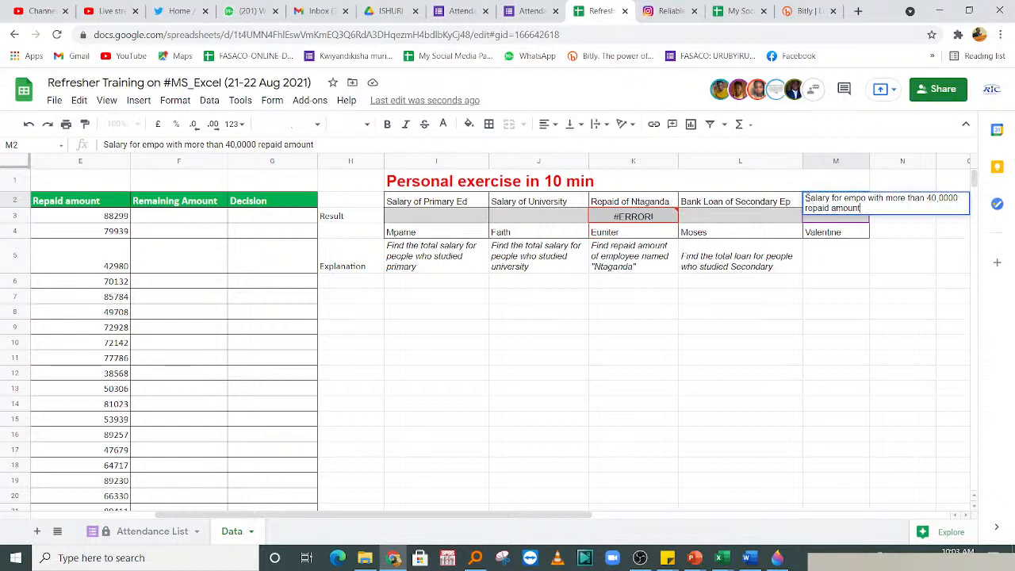
left_click_drag(862, 209, 800, 197)
key("ctrl+c")
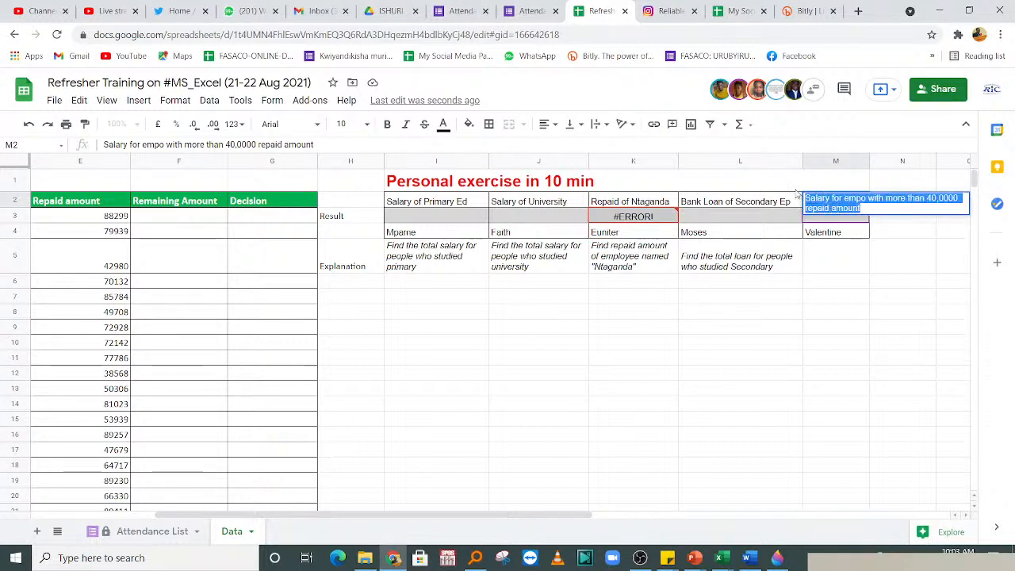
left_click(840, 317)
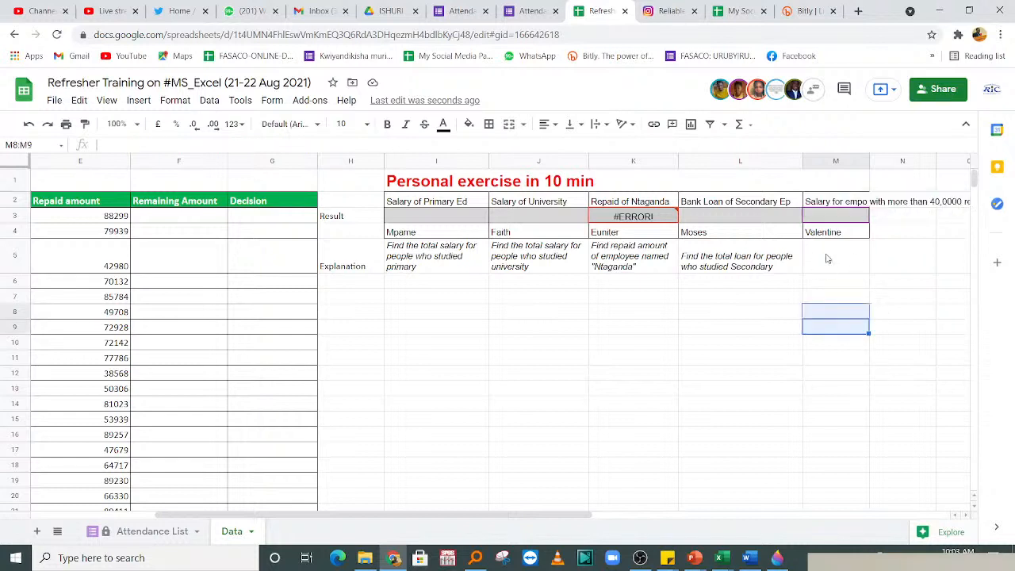
double_click(827, 259)
key("ctrl+v")
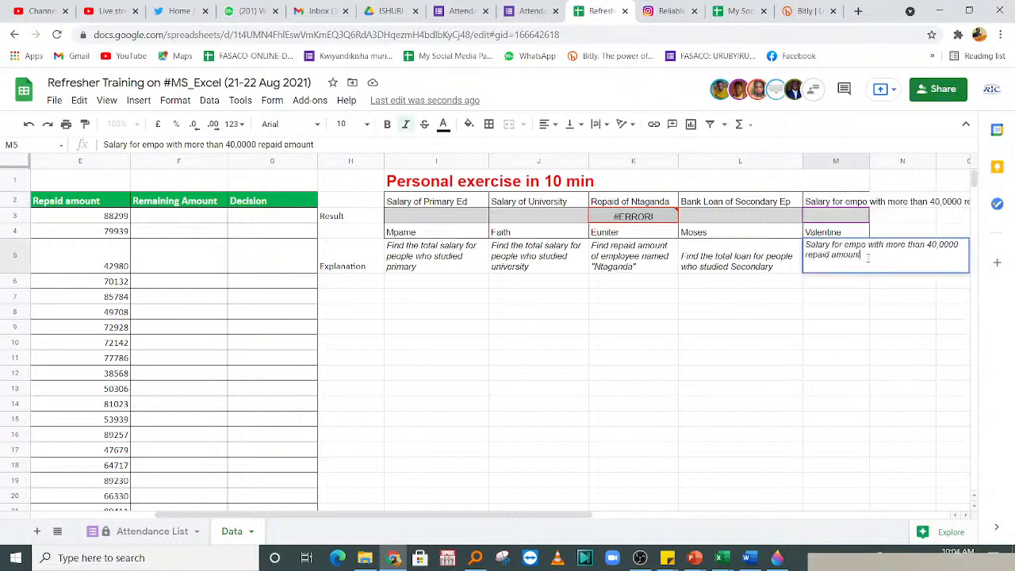
left_click(887, 331)
- Reword the explanation in M5 as "Find the total Salary for employee with more than 40,0000 repaid amount"
double_click(817, 246)
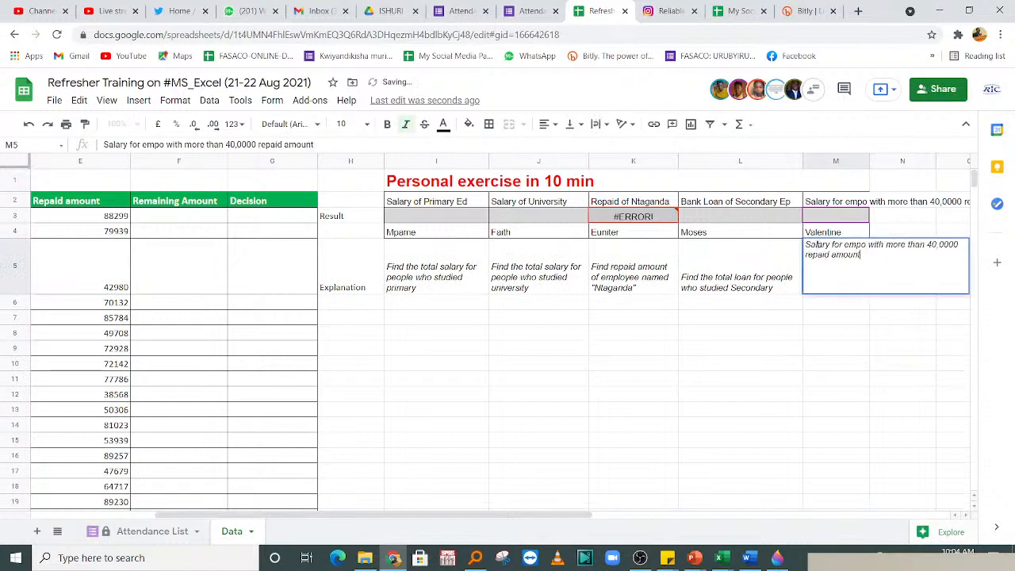
left_click(806, 244)
type("Find the ")
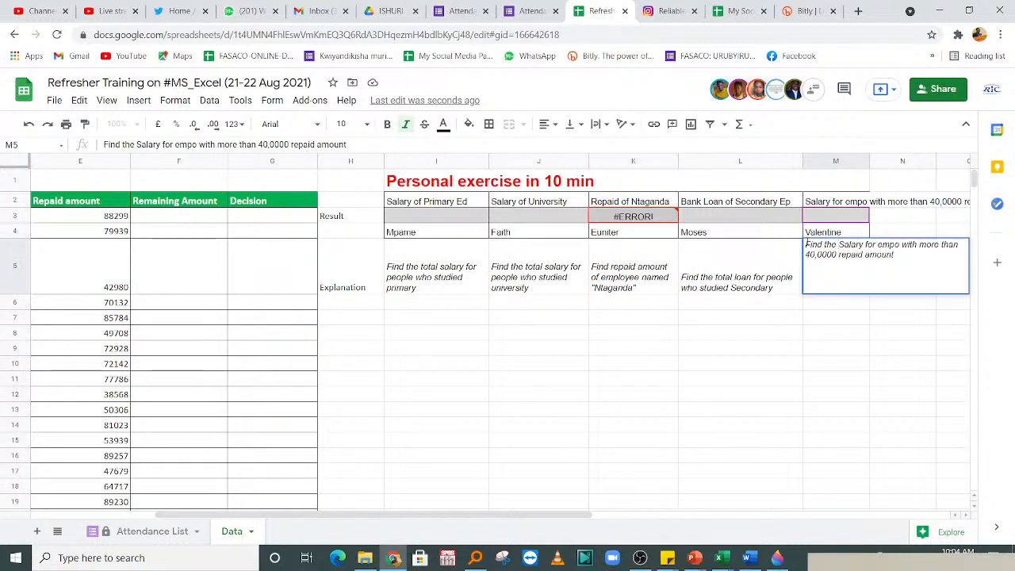
type("total")
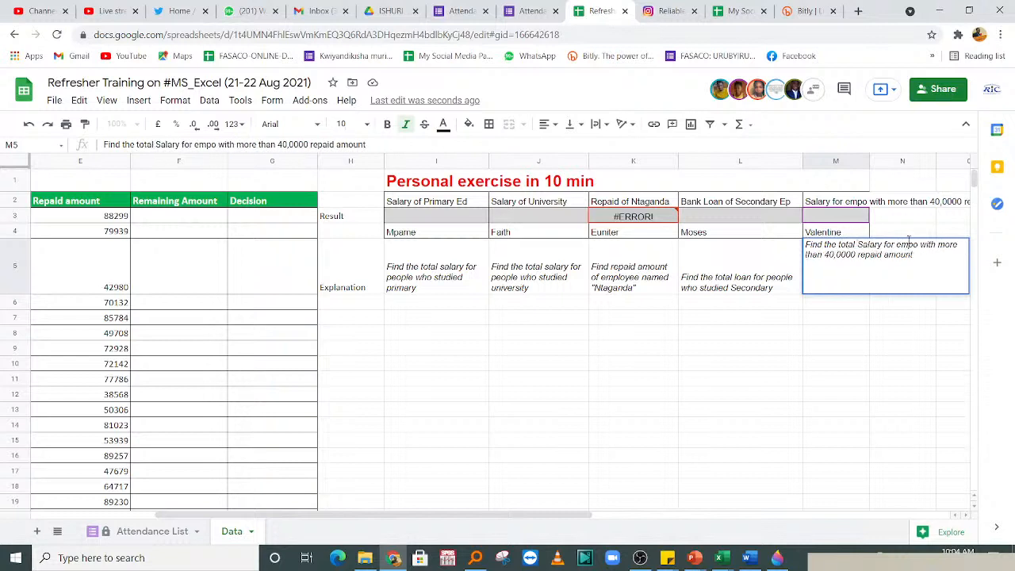
left_click(912, 246)
type("lo")
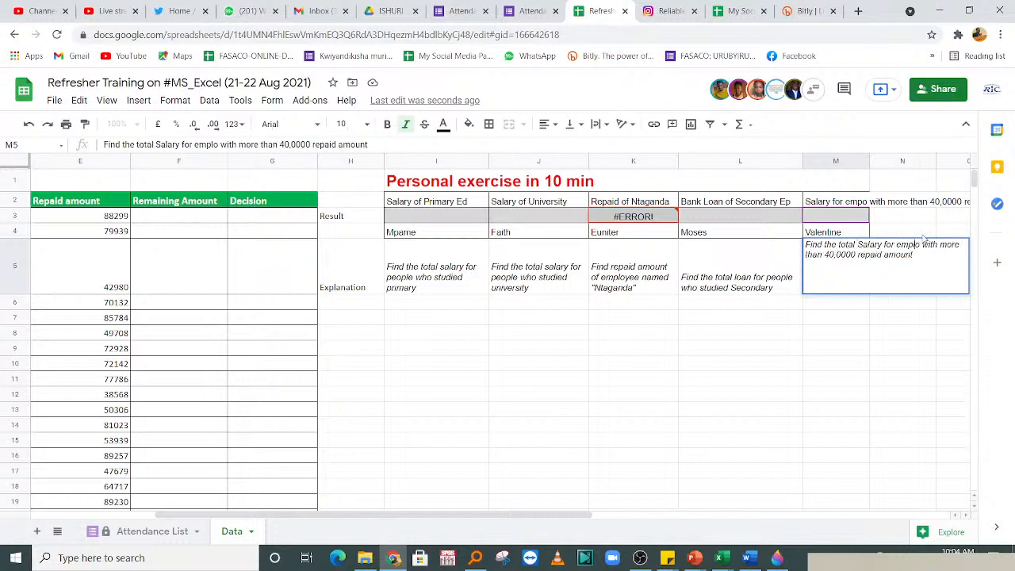
type("yee")
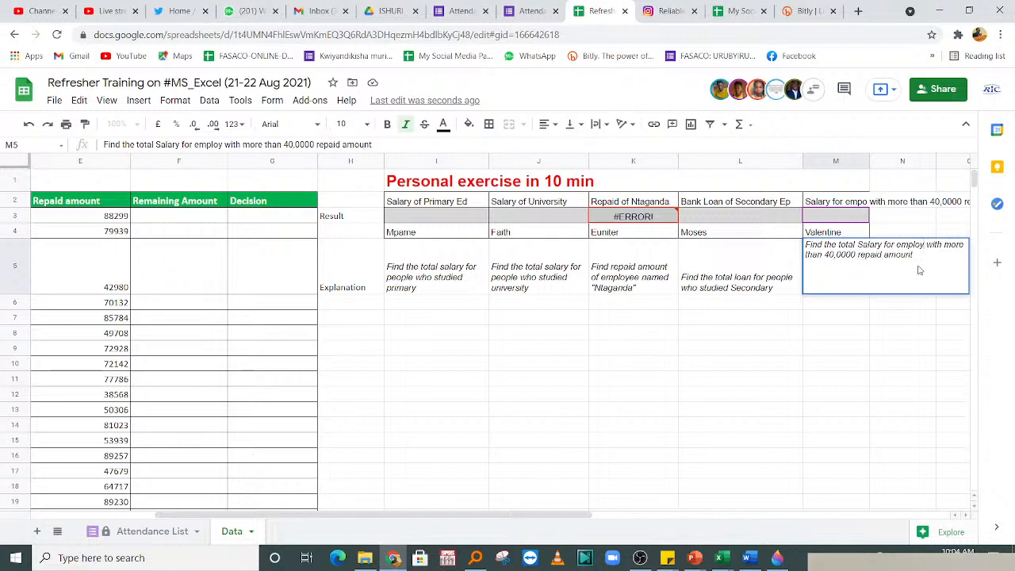
left_click(888, 357)
left_click(862, 270)
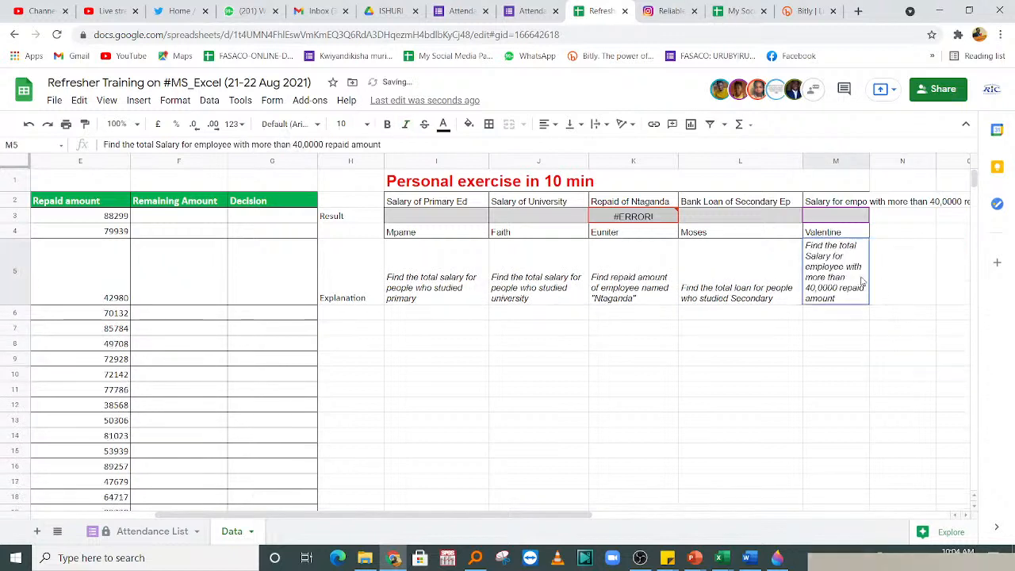
- Replace the heading in cell M2 with "Salary Empo>40,000 Repaid amount"
left_click(847, 219)
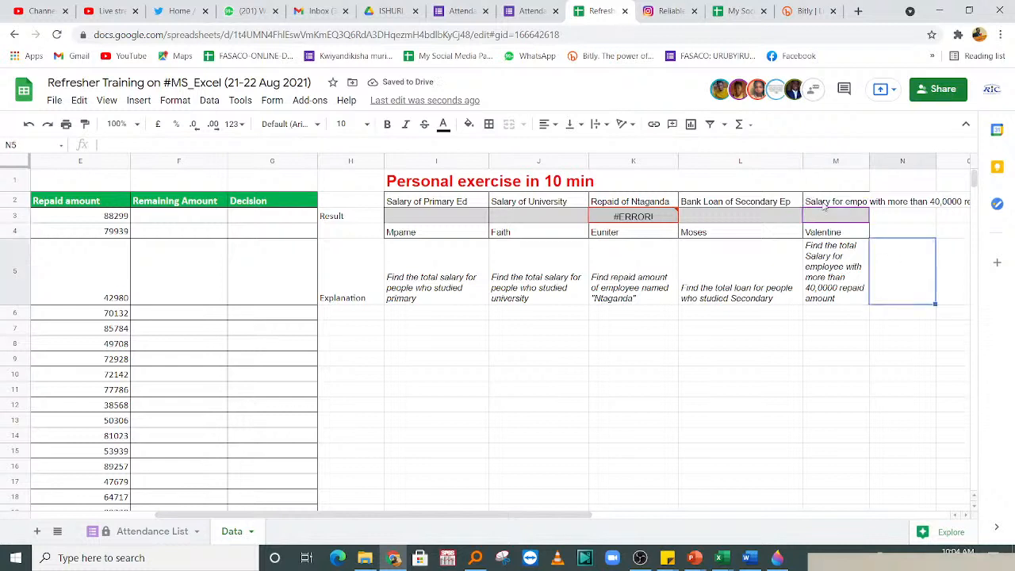
left_click(825, 205)
type("Salar")
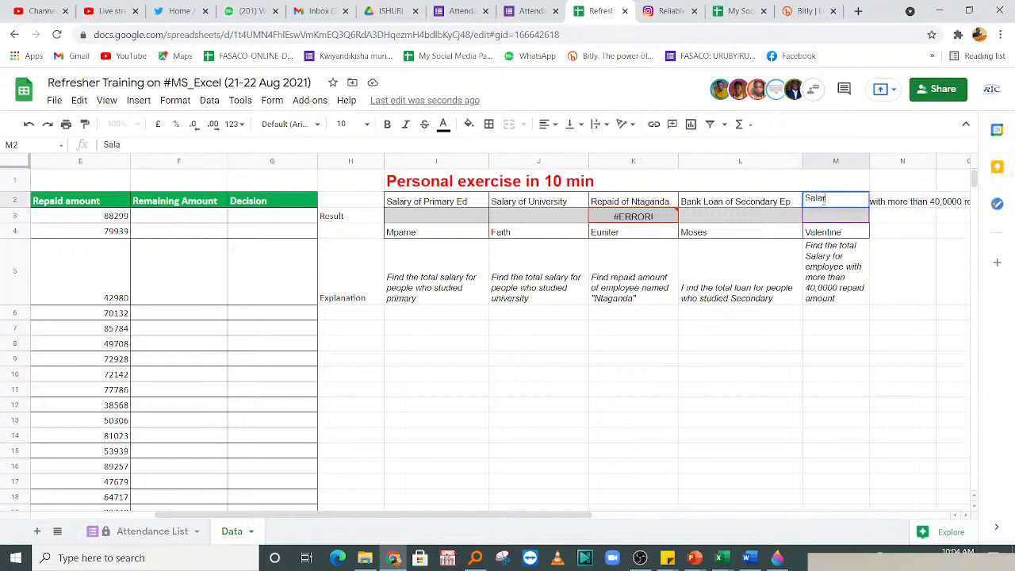
type("y")
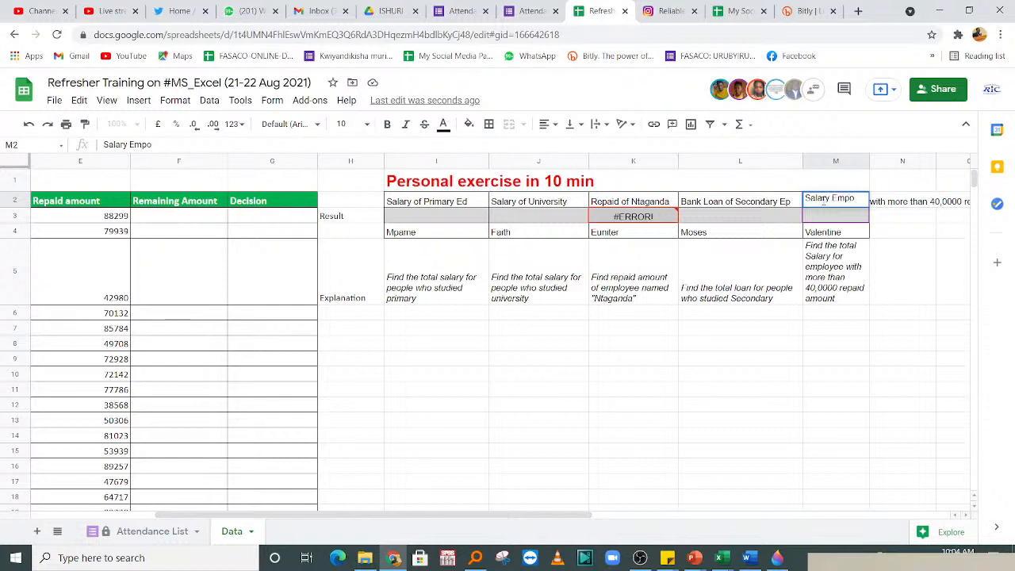
type("Empo>40,000")
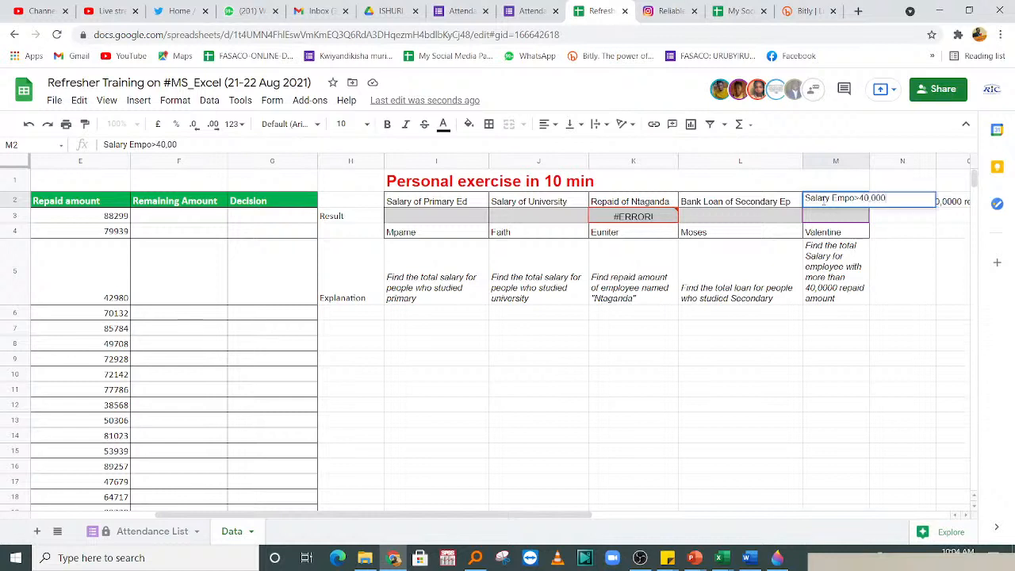
type(" Repaid amount")
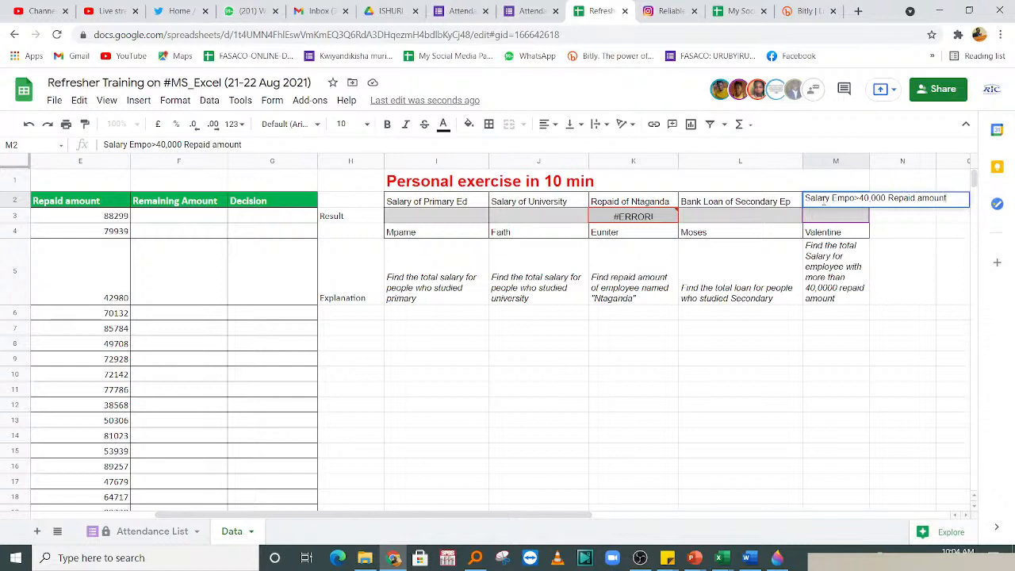
left_click(891, 258)
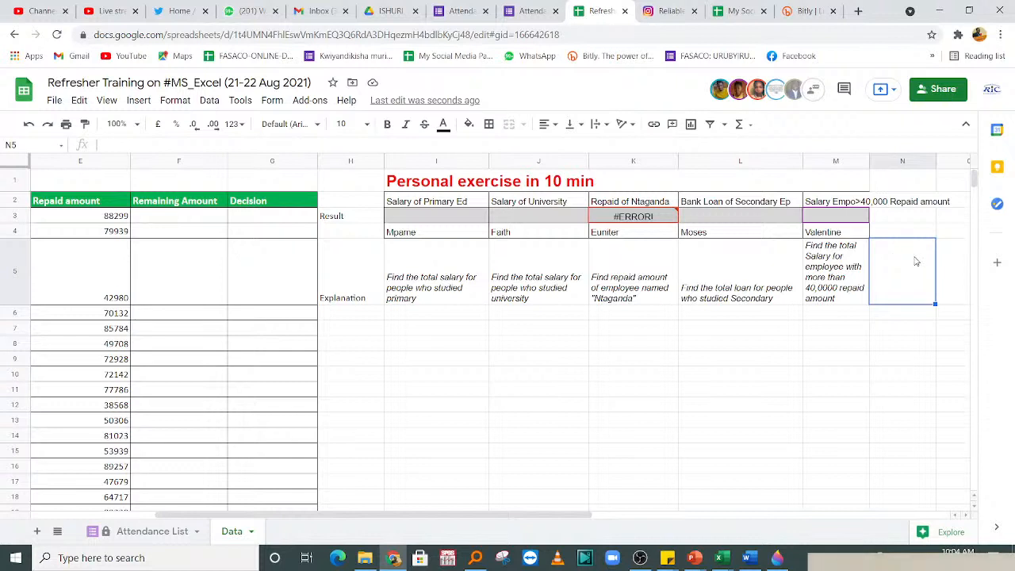
left_click(607, 374)
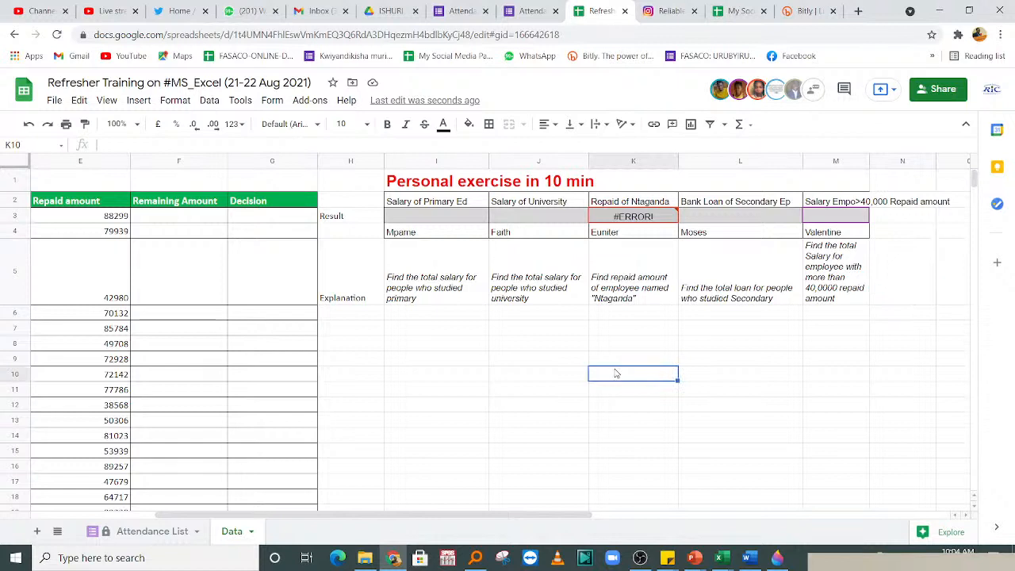
left_click(845, 205)
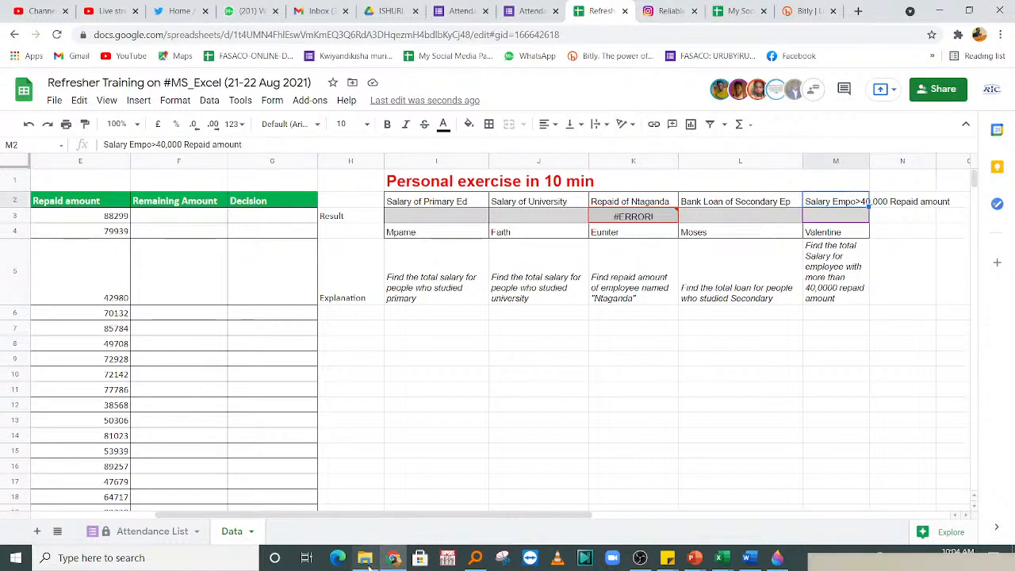
left_click(422, 357)
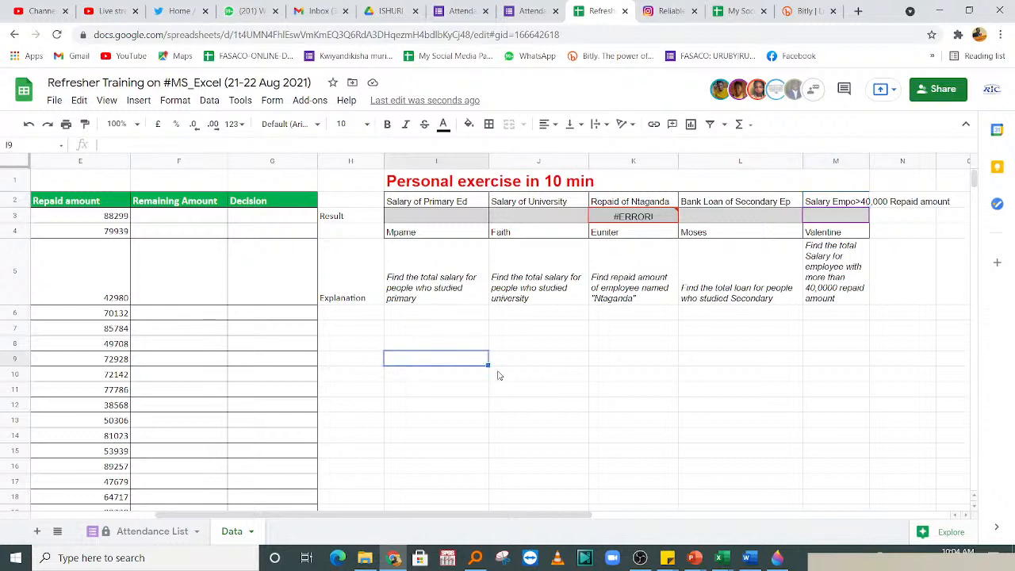
left_click(592, 346)
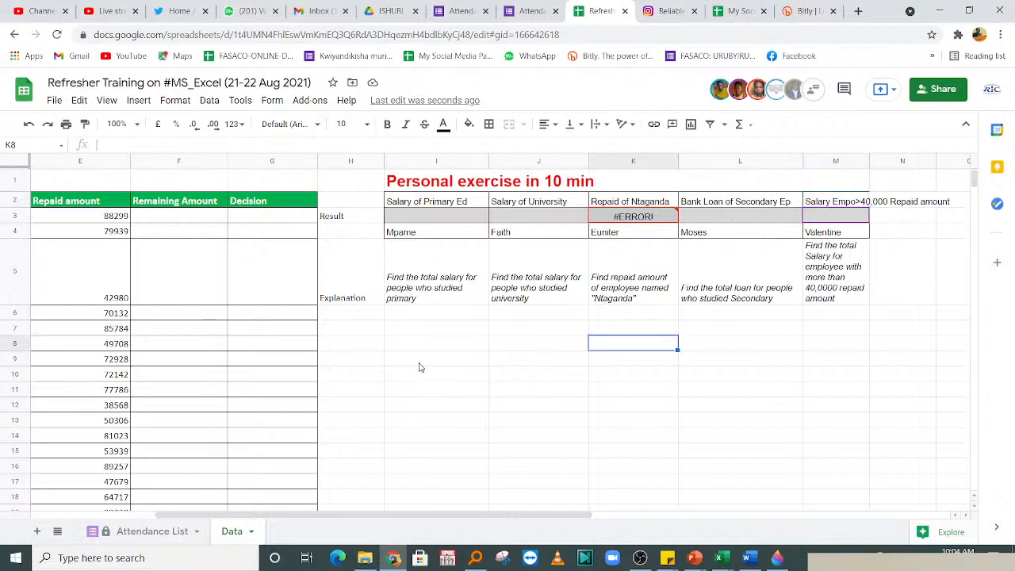
left_click(424, 361)
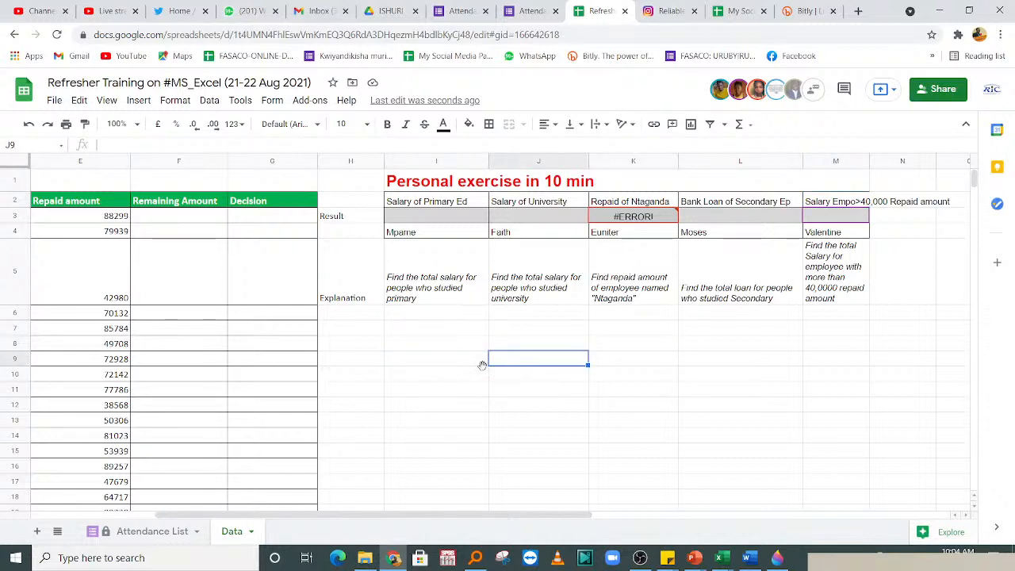
- Add the row label "Comments" in cell H7 below the Explanation label
left_click(359, 325)
type("Comments")
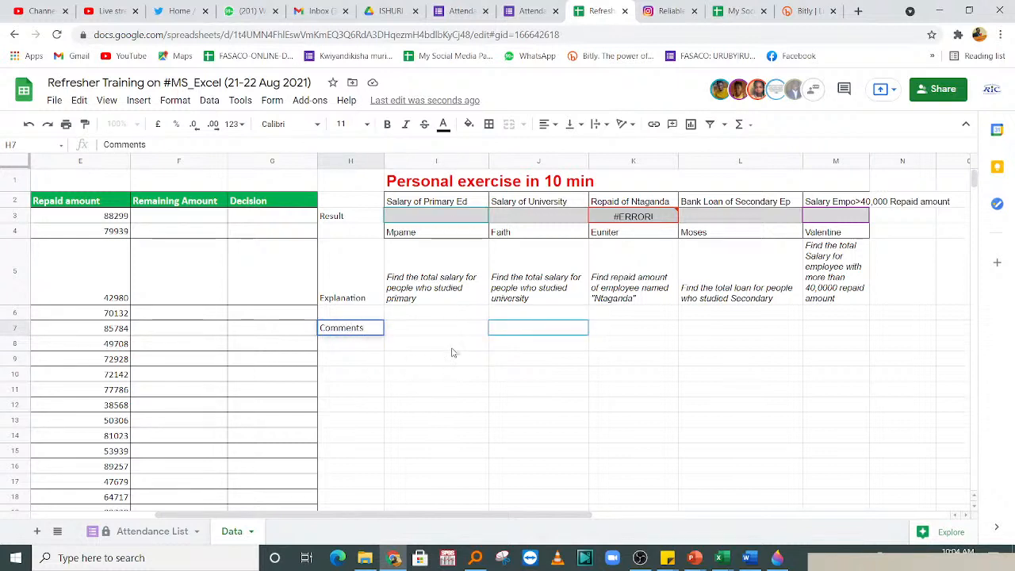
left_click(419, 324)
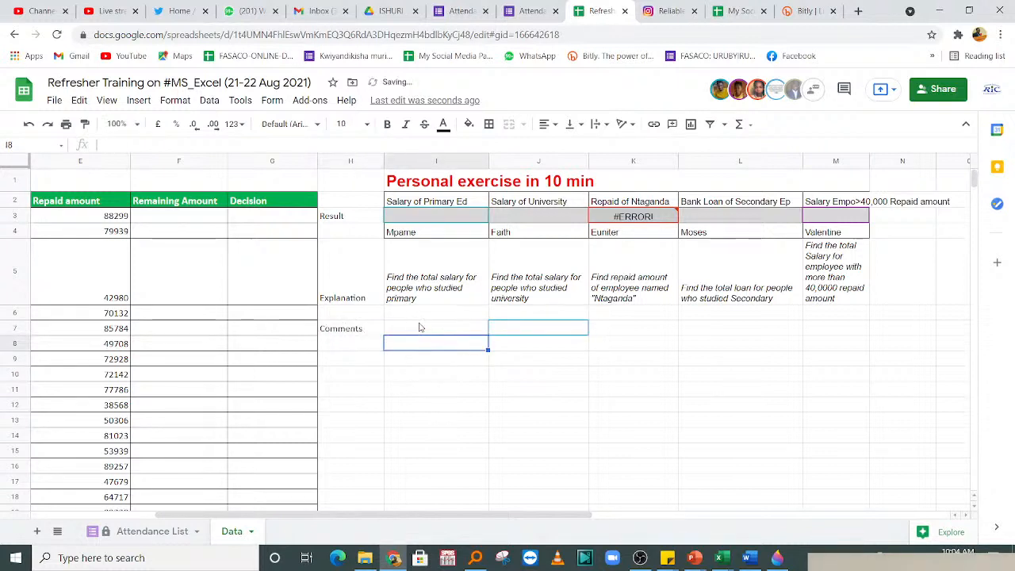
- Apply all borders to the comment cells I7:M7
left_click_drag(437, 331, 861, 333)
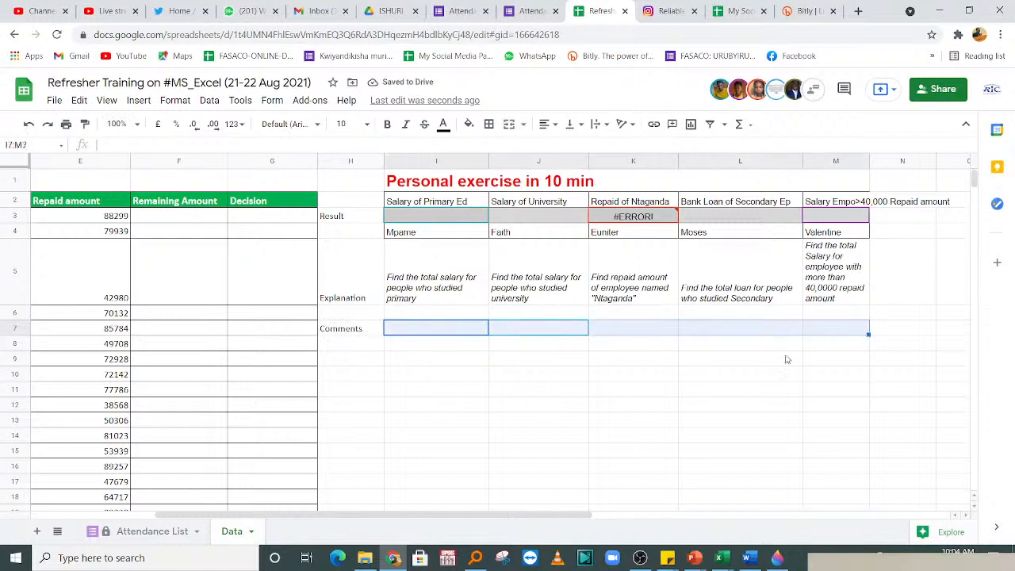
left_click(490, 126)
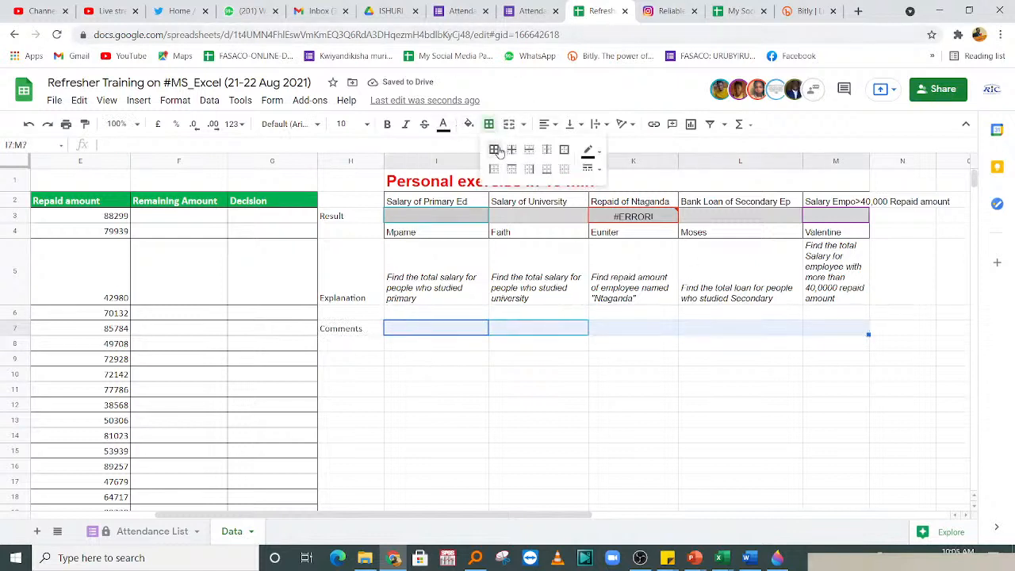
left_click(496, 149)
left_click(458, 419)
left_click(449, 334)
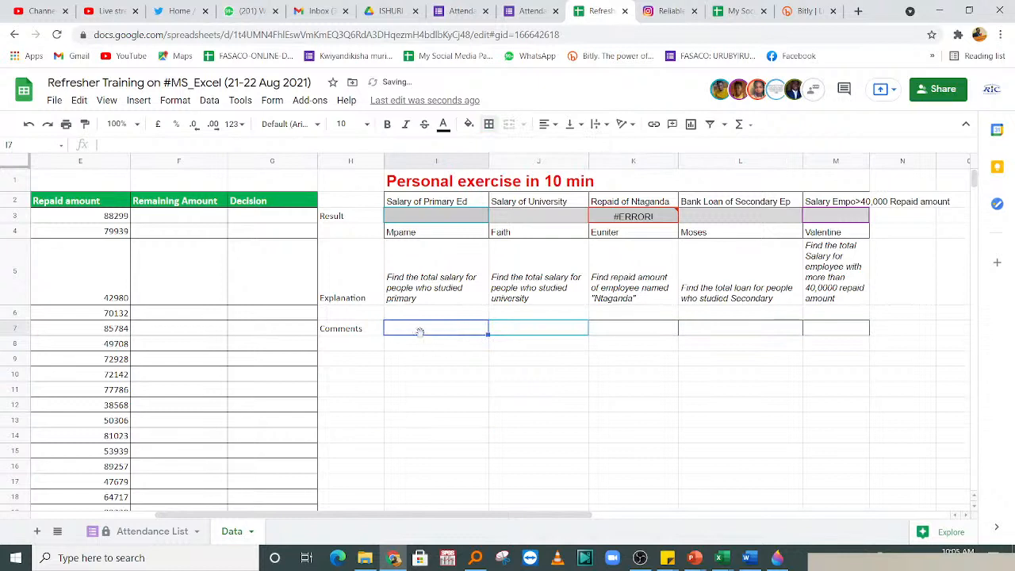
left_click_drag(418, 330, 439, 337)
left_click(545, 334)
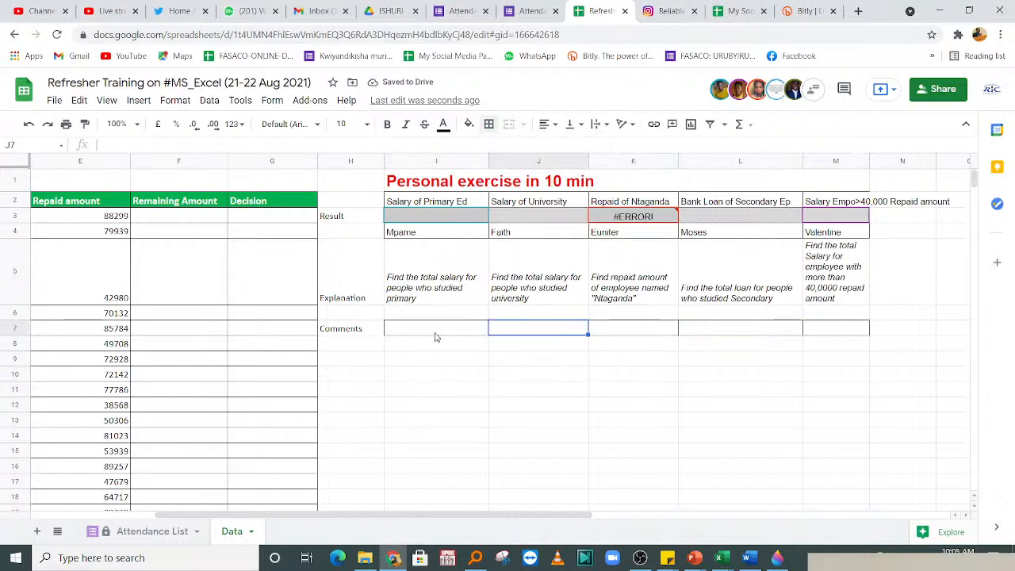
left_click(437, 336)
left_click(613, 333)
left_click(437, 332)
left_click(516, 332)
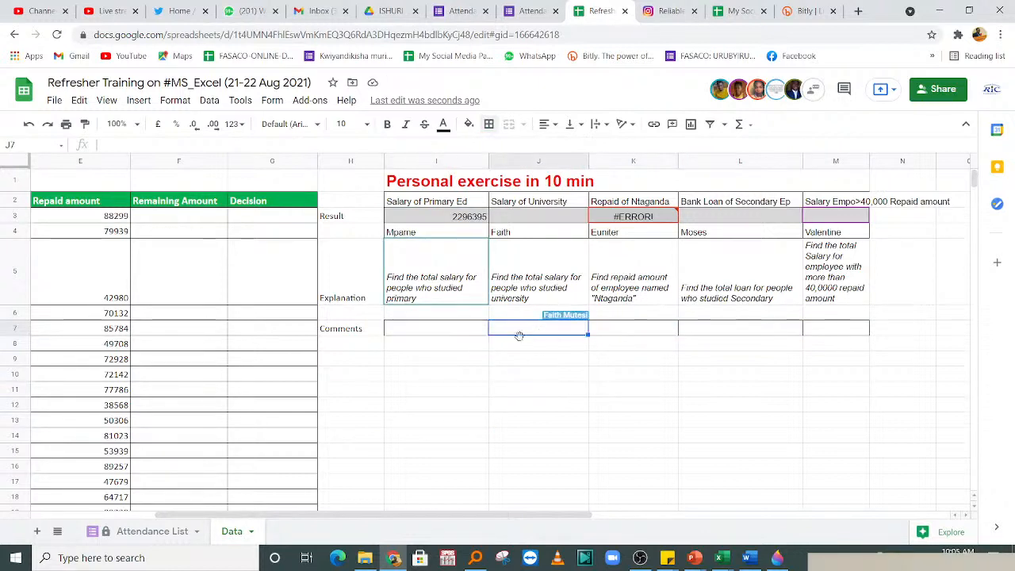
left_click(429, 332)
left_click(539, 332)
left_click(594, 331)
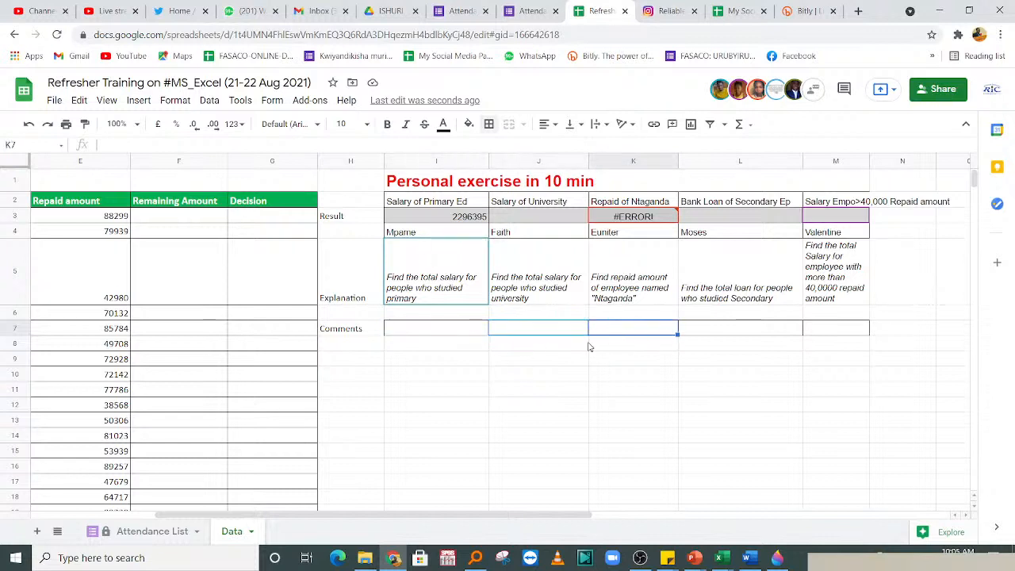
- Extend the row label in H7 to "Comments/tell me what's wrong?"
left_click(373, 330)
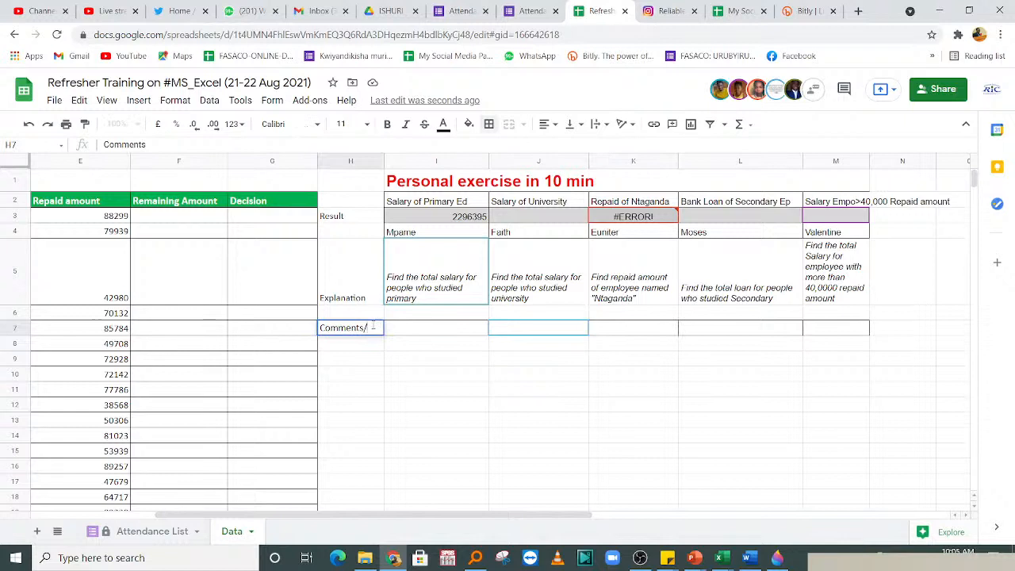
type("/tem")
key("BackSpace")
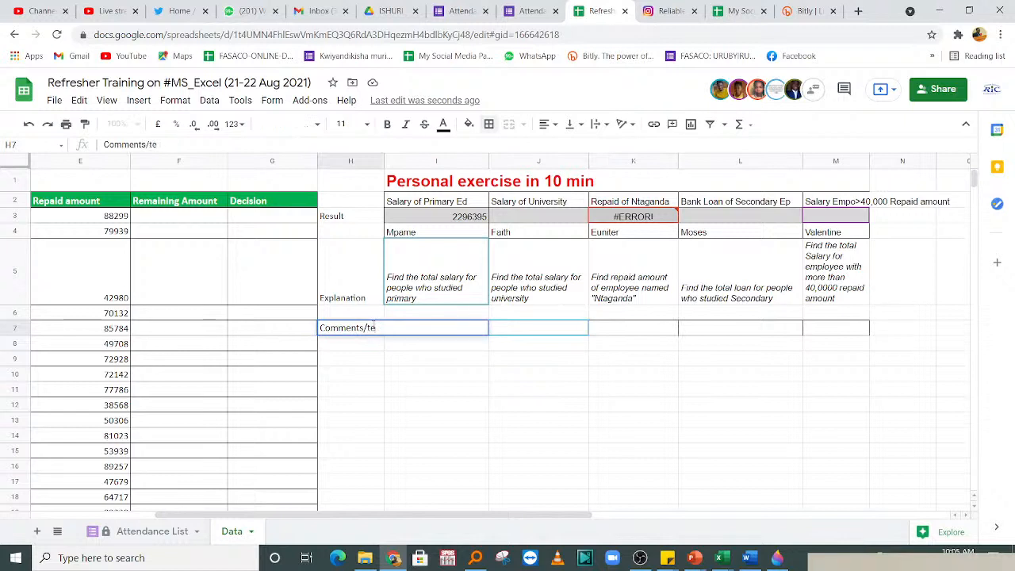
type("ll me what's w")
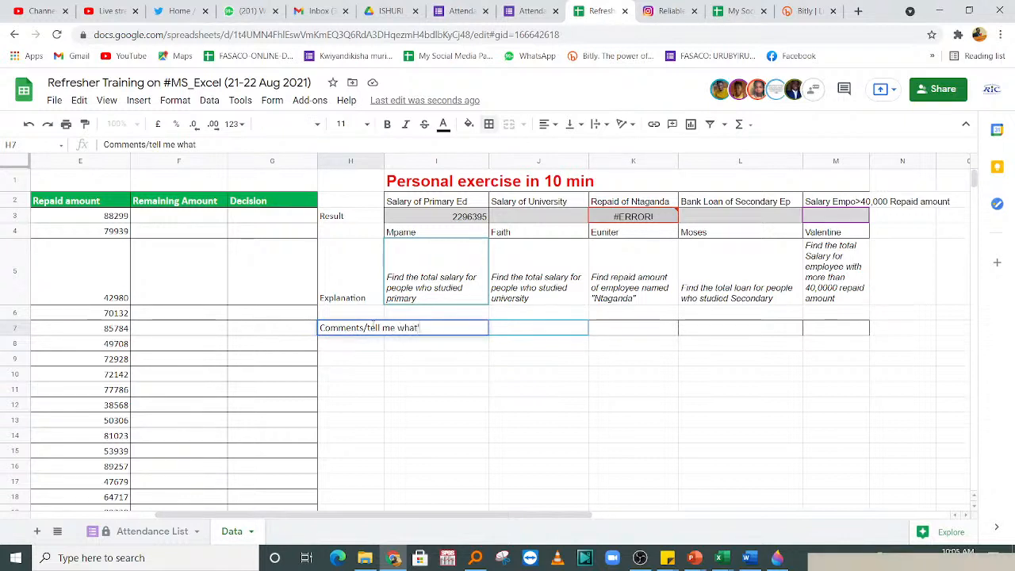
type("rong?")
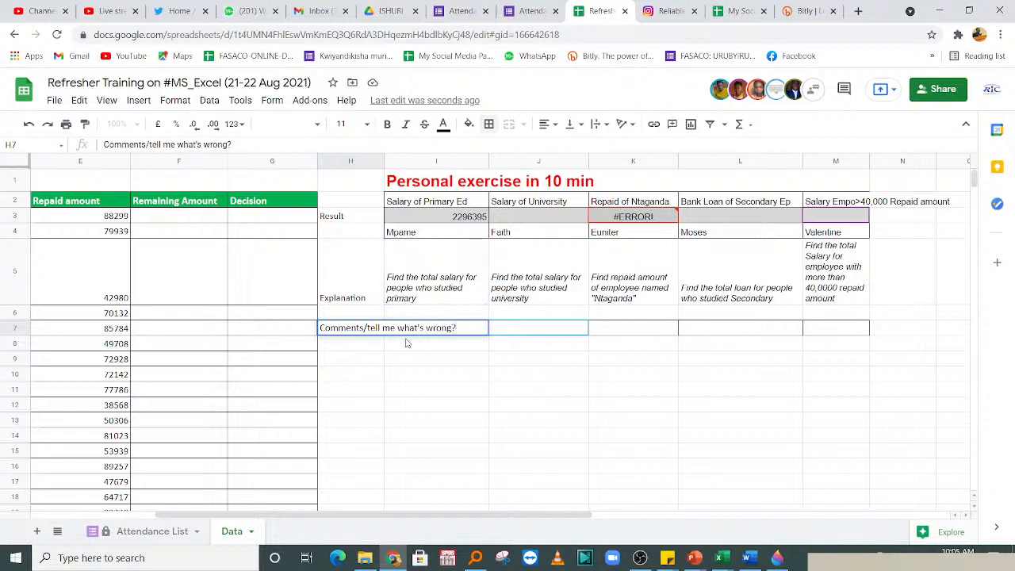
key("Return")
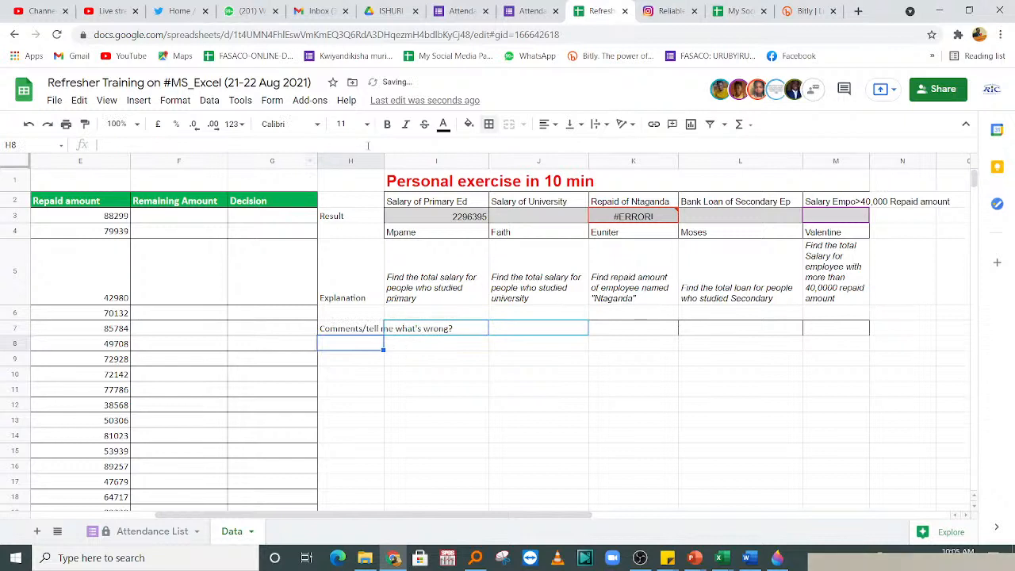
- Widen column H to fit the comments label and italicize the label in H7
left_click_drag(383, 161, 485, 161)
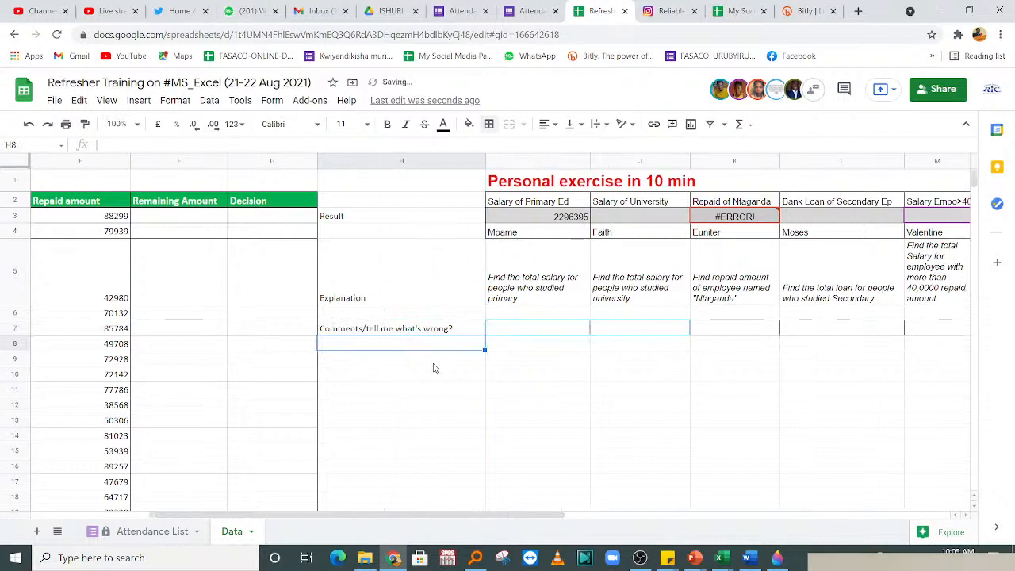
left_click(388, 329)
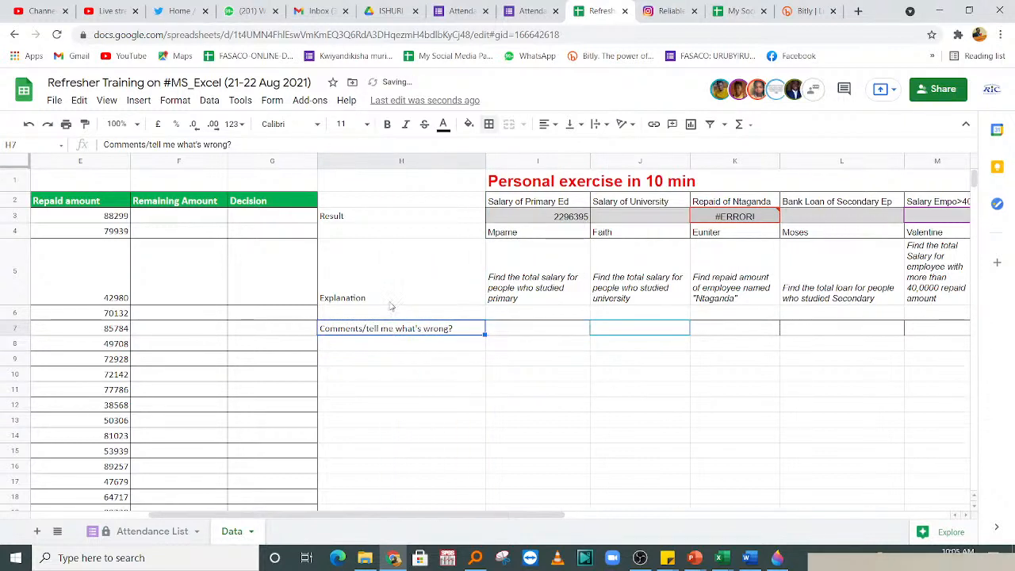
key("ctrl+i")
left_click(538, 389)
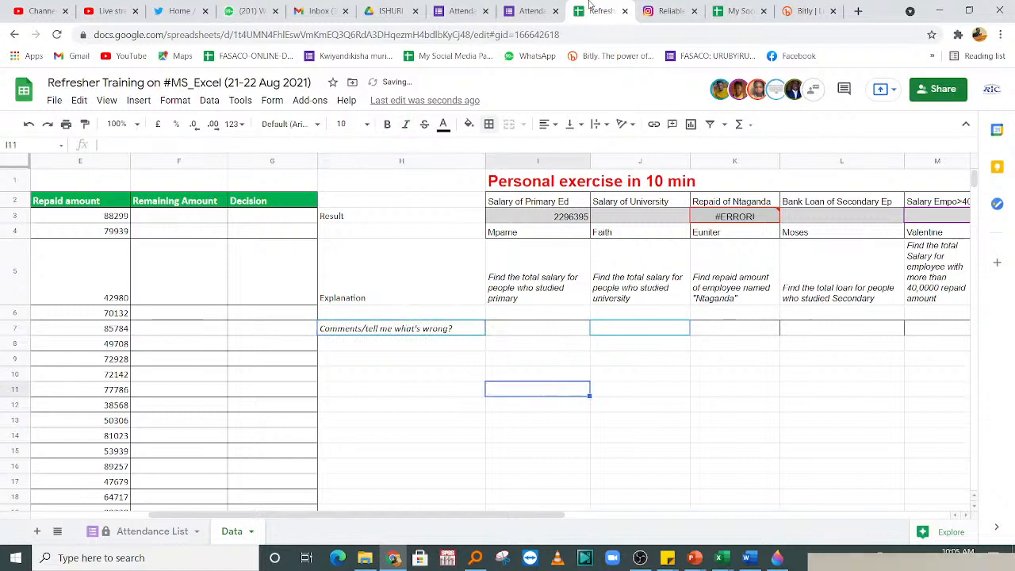
- Inspect the content of result cell I3 under "Salary of Primary Ed" against its explanation in I5
left_click(545, 217)
double_click(546, 216)
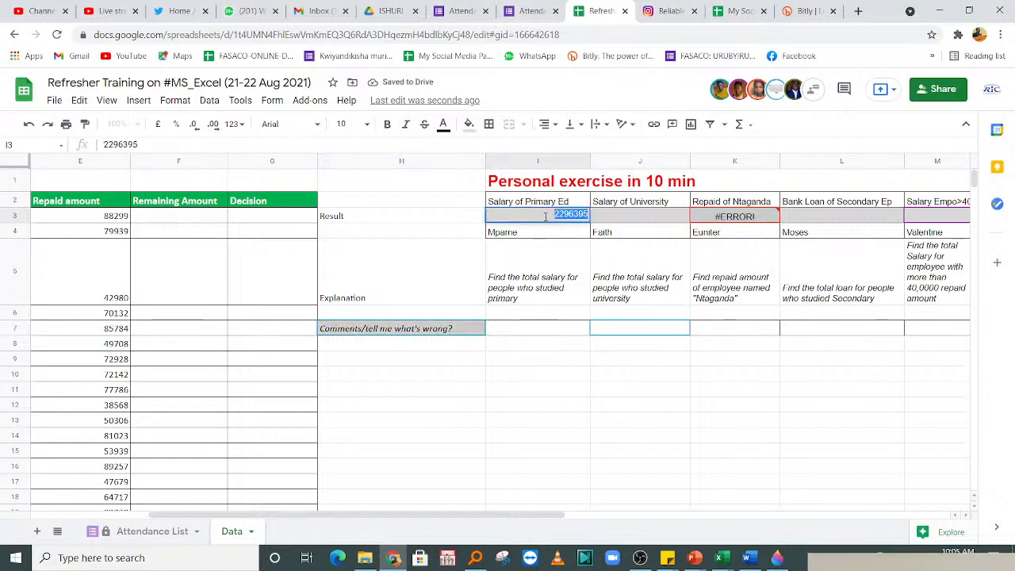
left_click(552, 280)
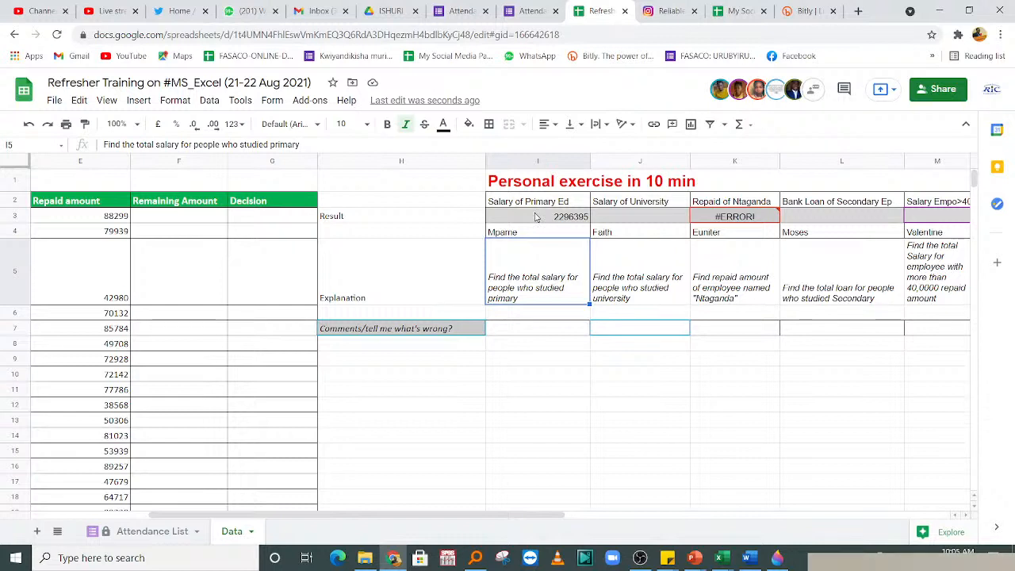
left_click(426, 226)
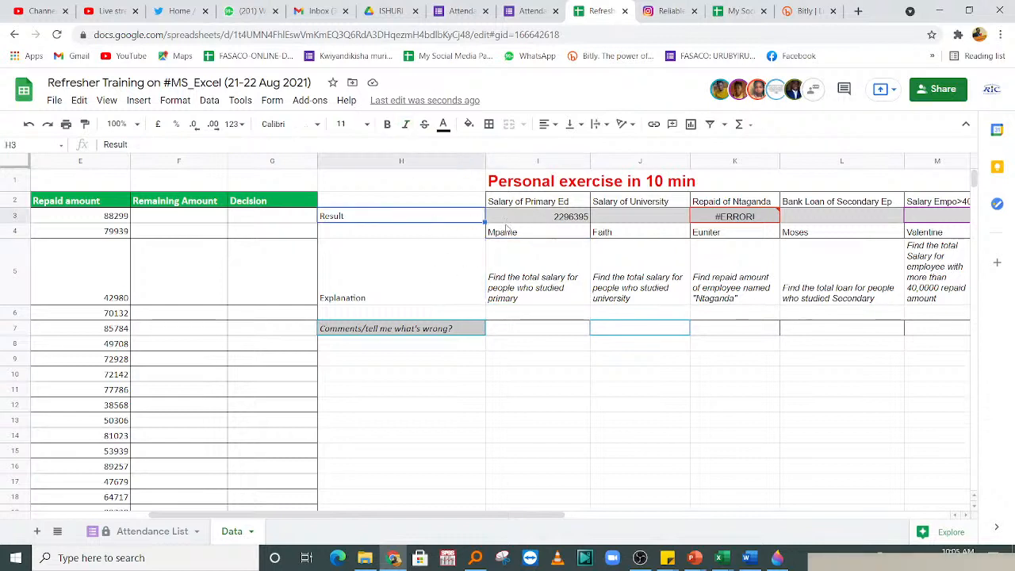
left_click(557, 222)
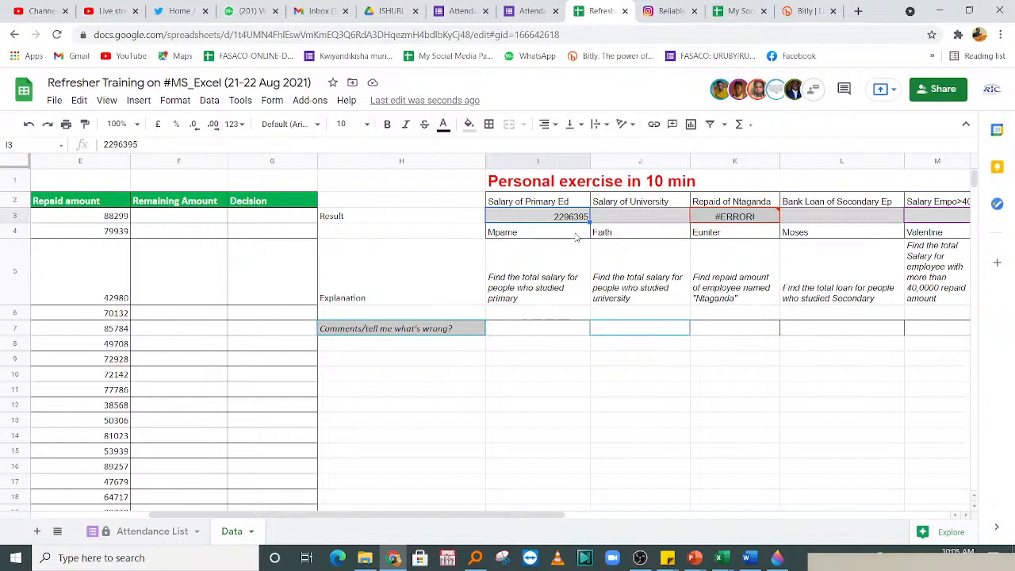
mouse_move(719, 221)
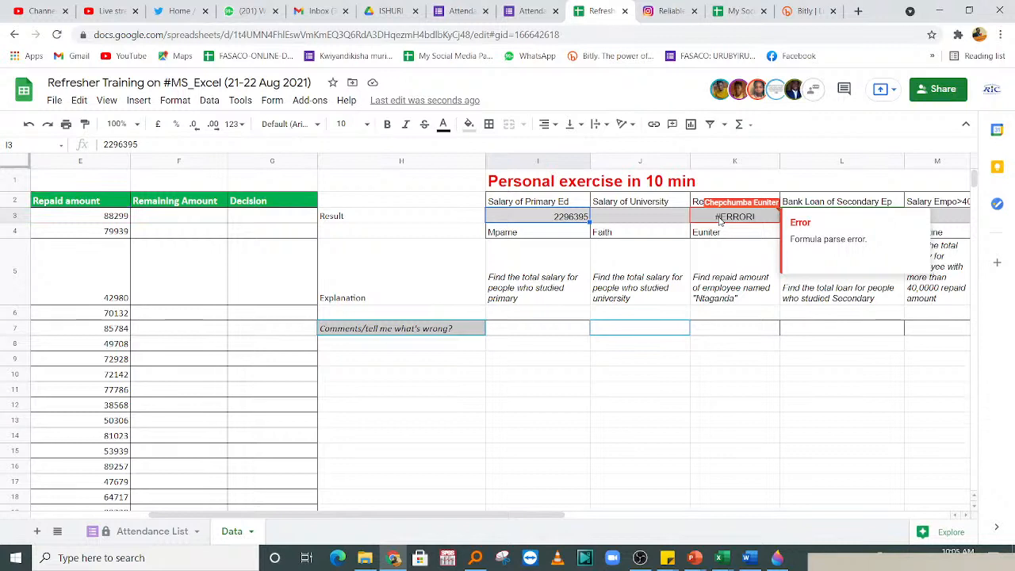
double_click(529, 218)
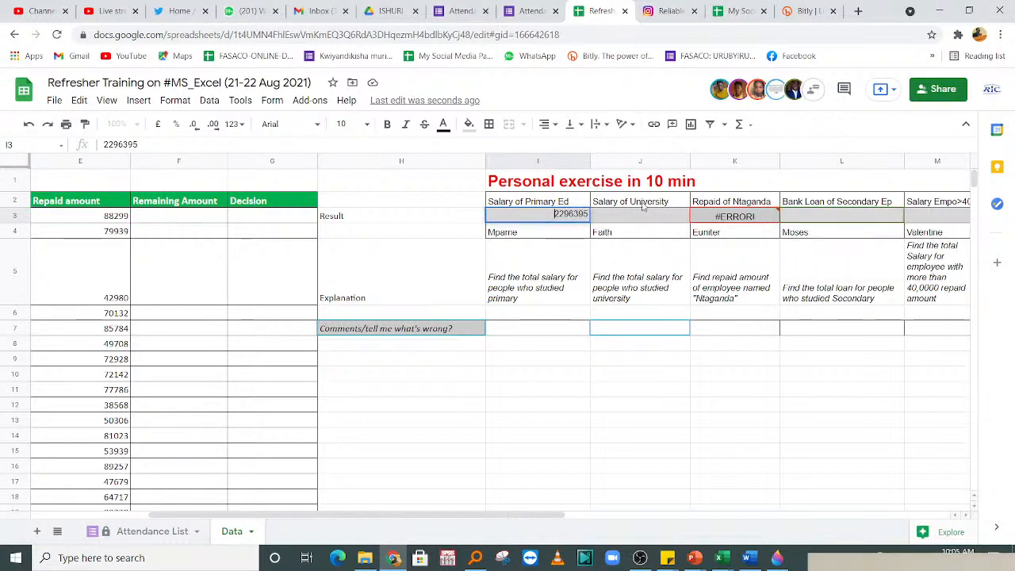
- Examine the formula in result cell K3 of the repaid-amount exercise and compare it with its explanation in K5
left_click(713, 218)
double_click(712, 218)
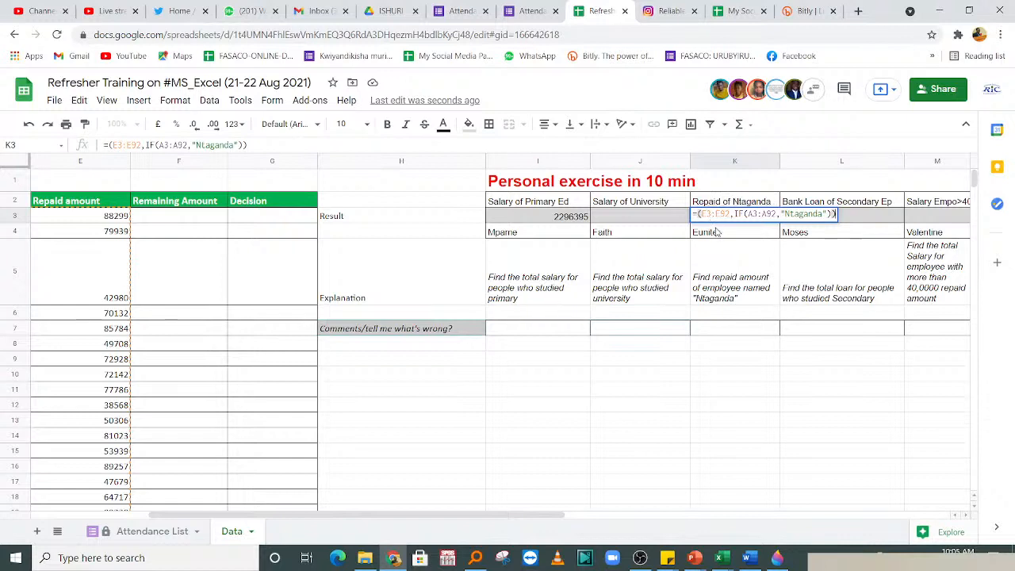
left_click(717, 214)
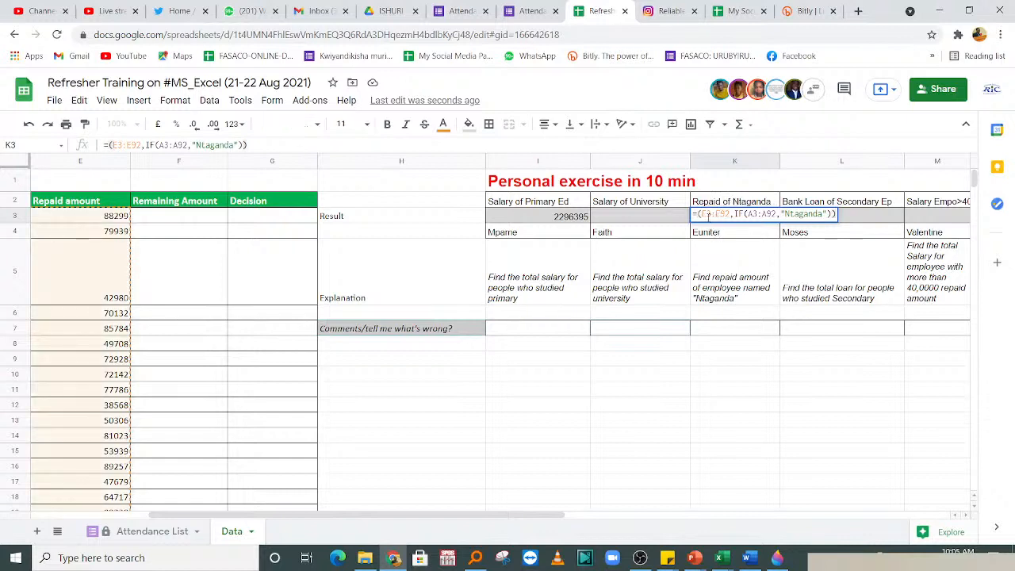
key("Return")
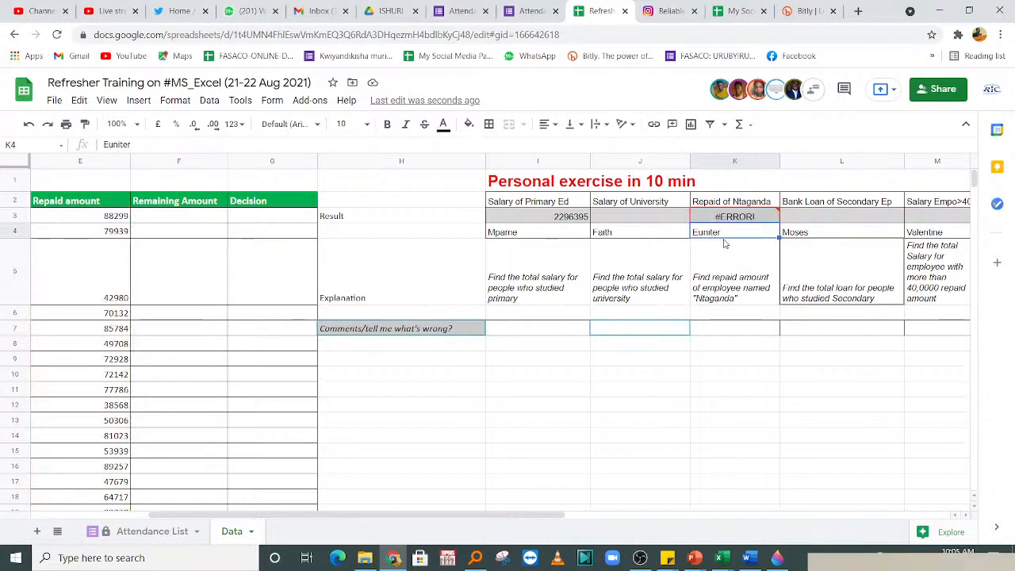
left_click(714, 218)
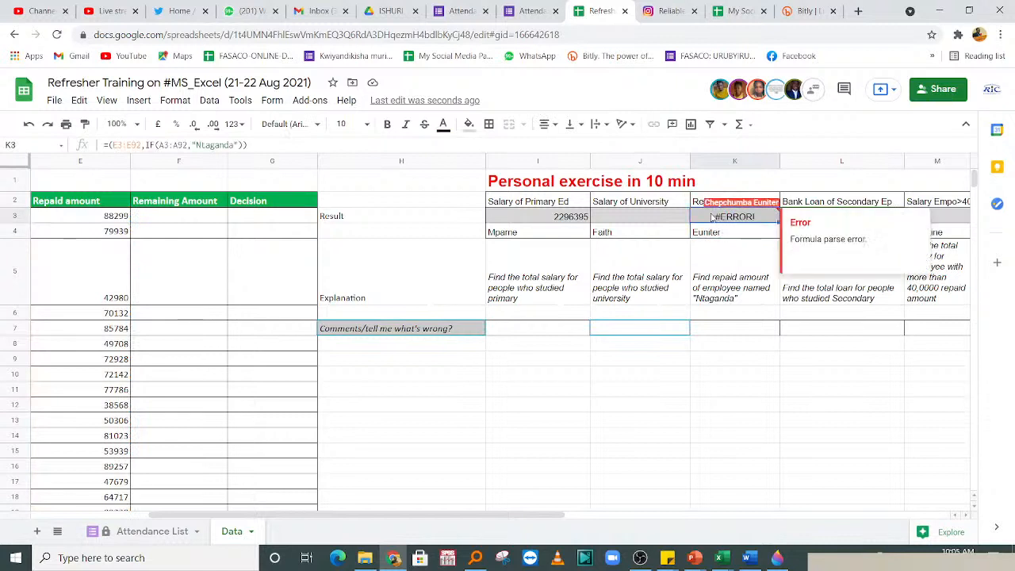
double_click(711, 216)
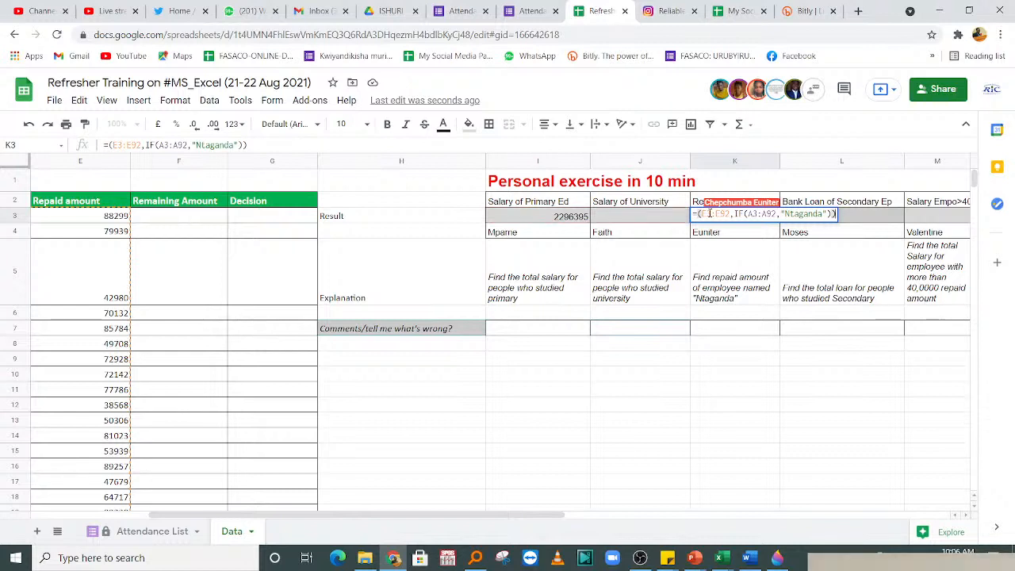
left_click(721, 239)
double_click(713, 214)
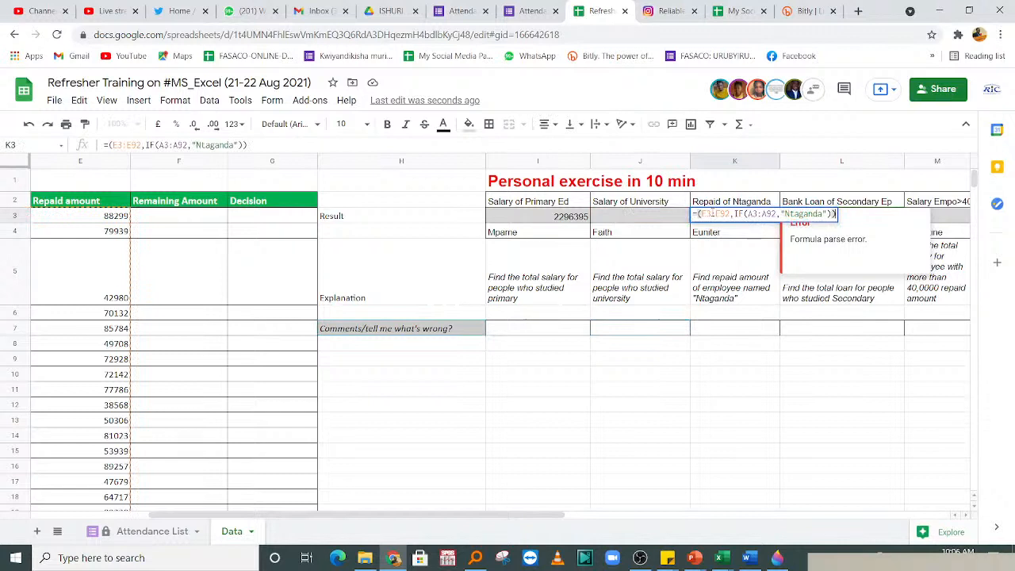
left_click(735, 246)
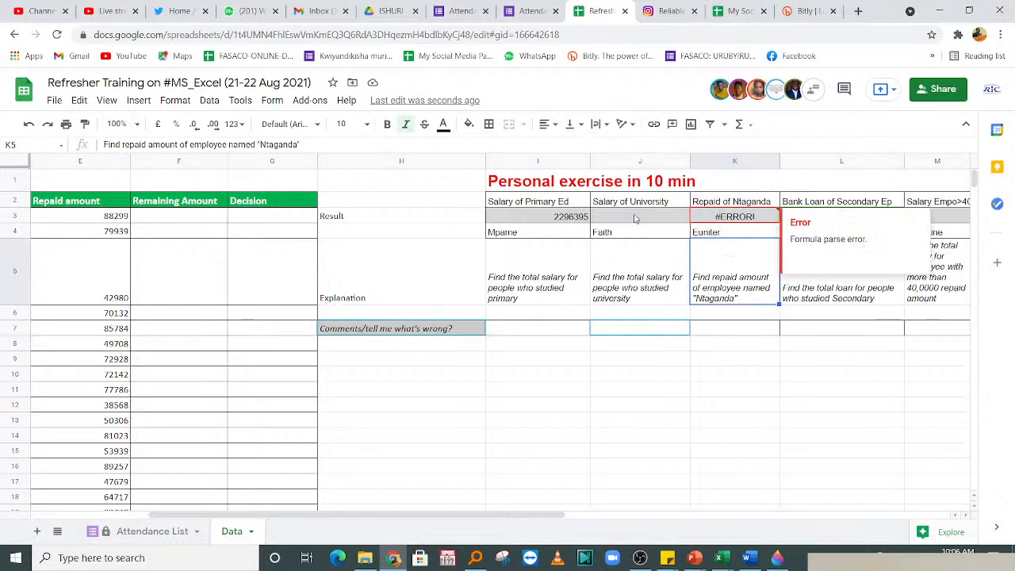
left_click(868, 235)
left_click(890, 290)
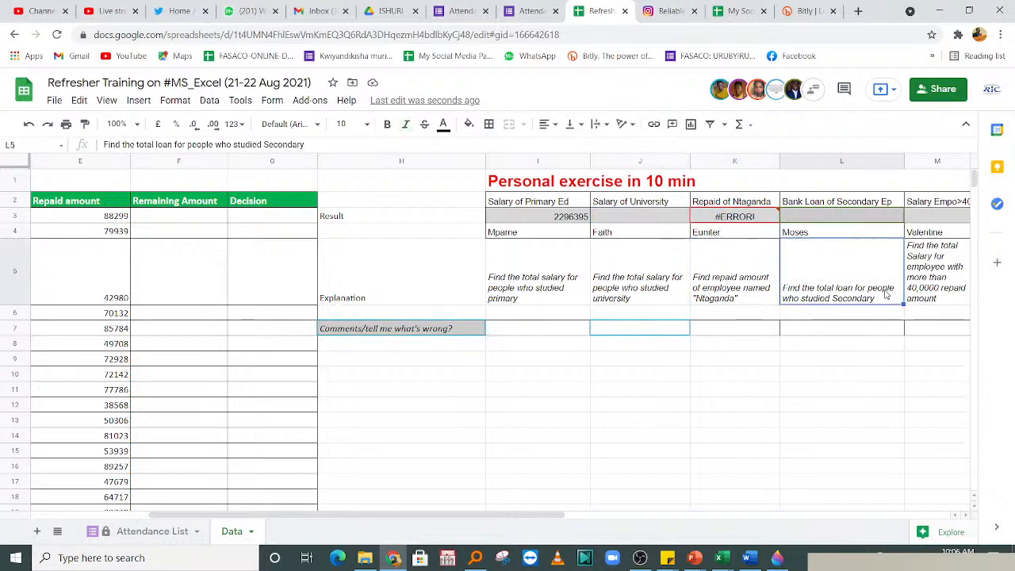
left_click(511, 328)
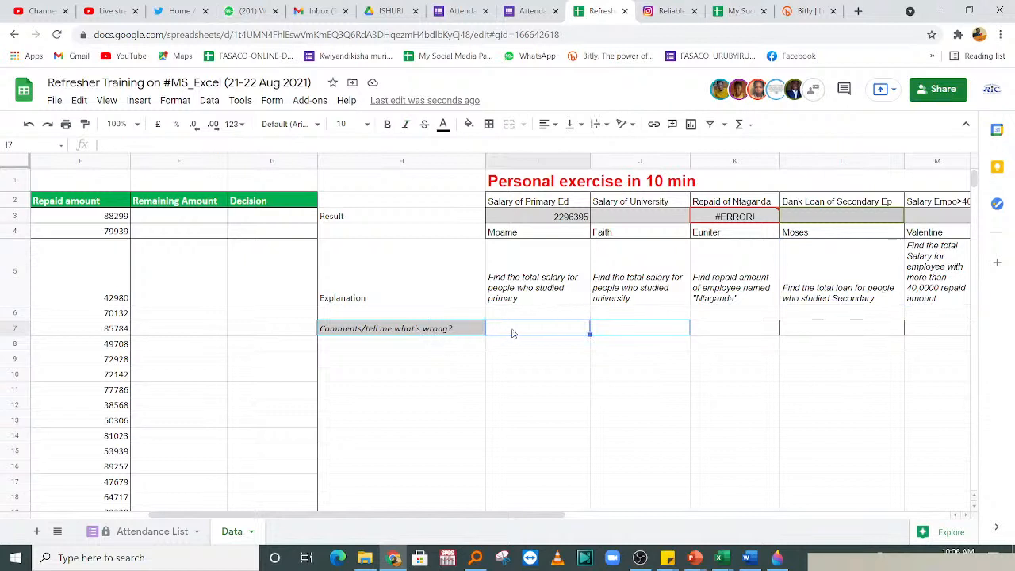
left_click(635, 332)
left_click(736, 336)
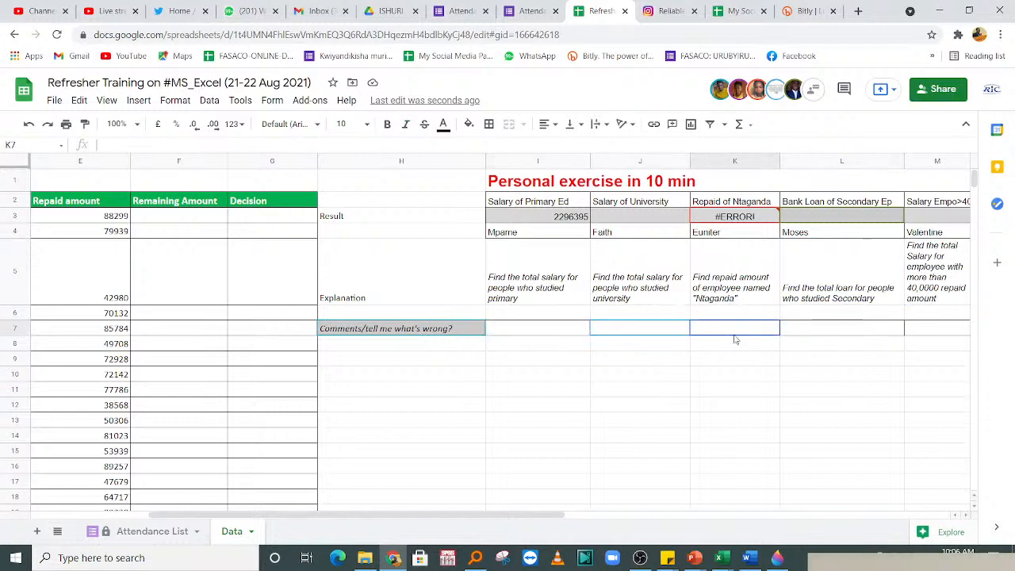
left_click(851, 335)
left_click(920, 332)
left_click(749, 333)
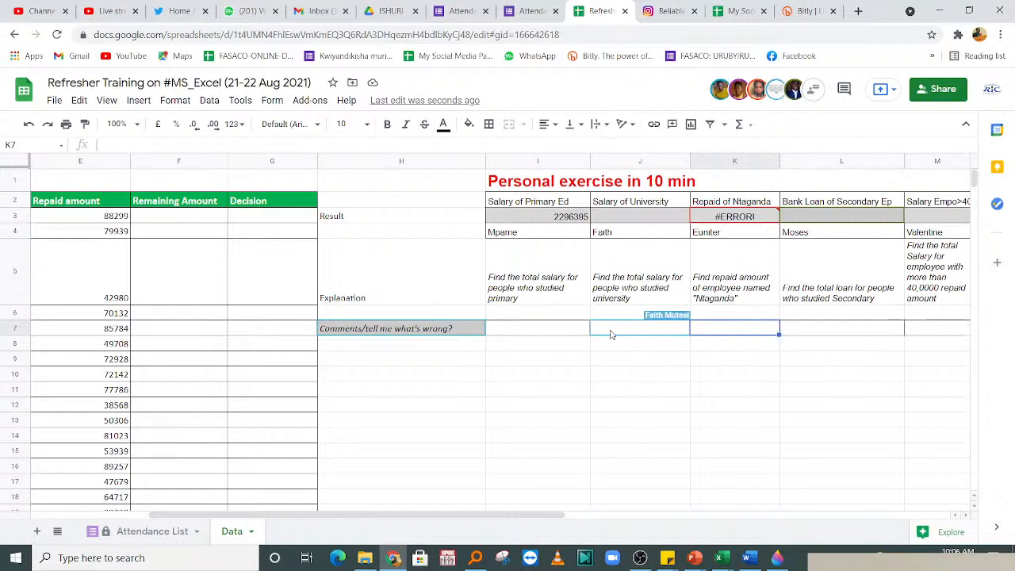
left_click(612, 333)
left_click(546, 330)
left_click(702, 332)
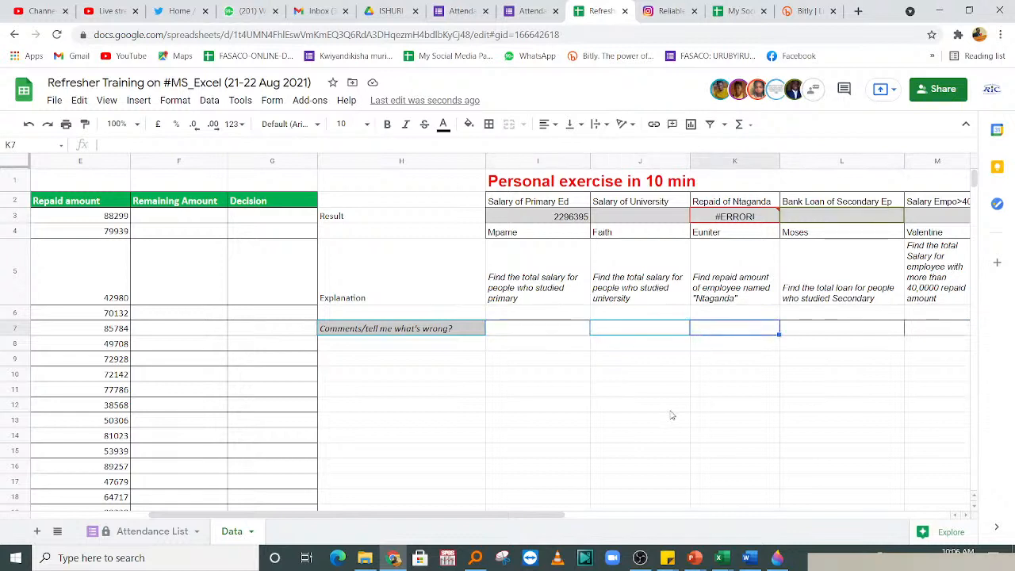
left_click(841, 333)
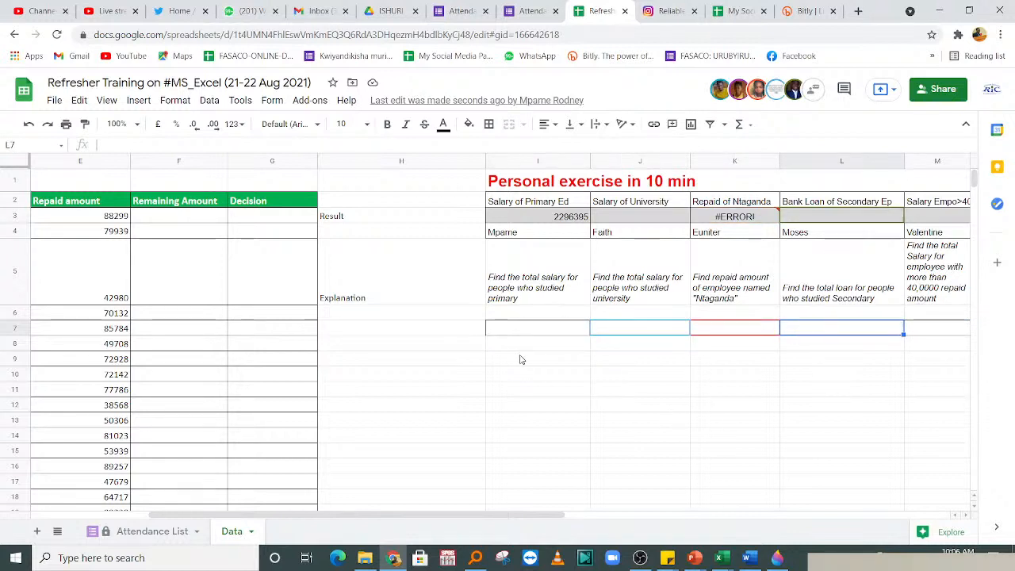
- Undo the last edit in H7 and enter the reply "which function are you using?" in K8 beneath the participant's comment
key("ctrl+z")
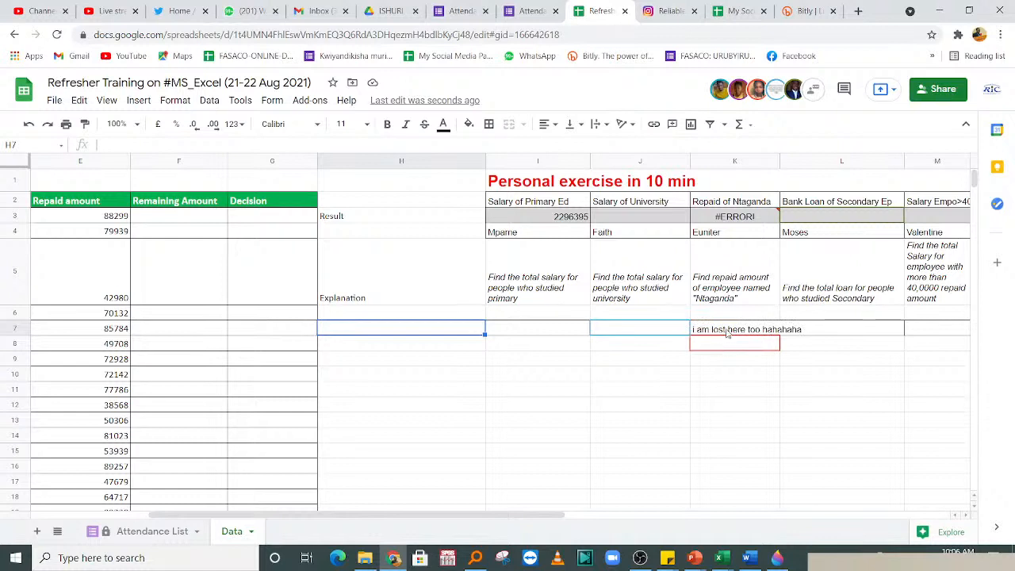
left_click(731, 344)
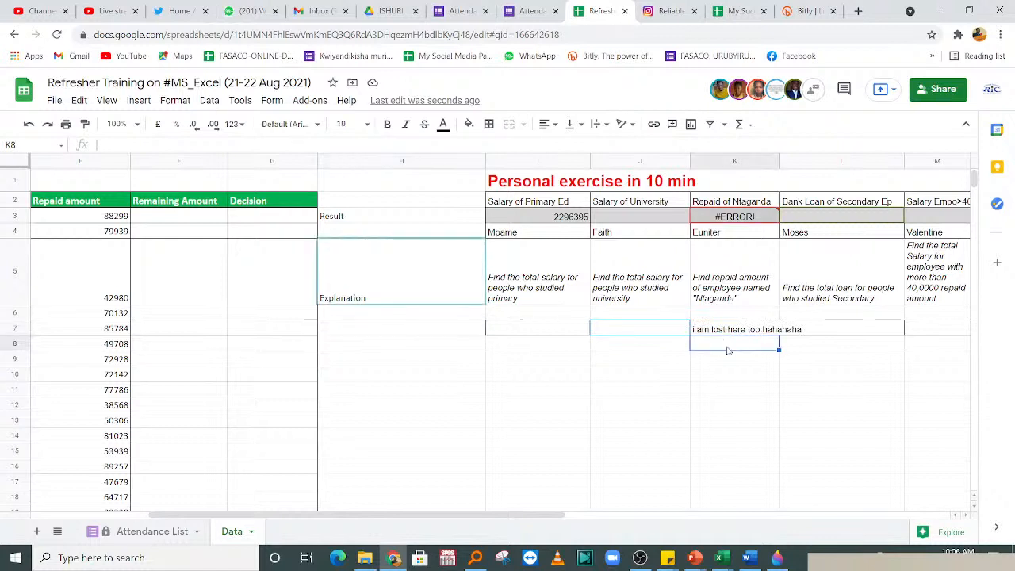
type("add")
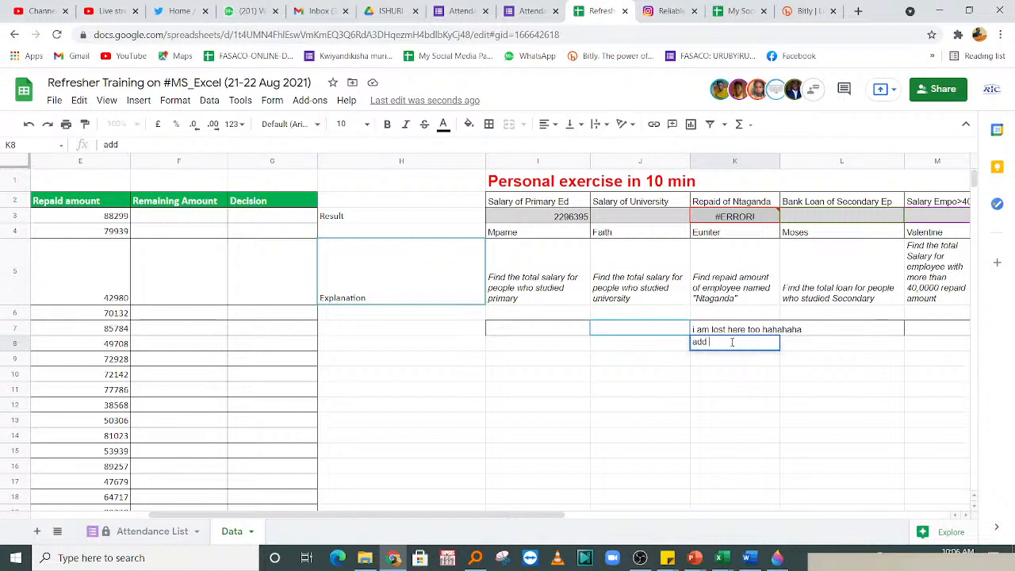
key("BackSpace")
key("BackSpace")
key("BackSpace")
key("BackSpace")
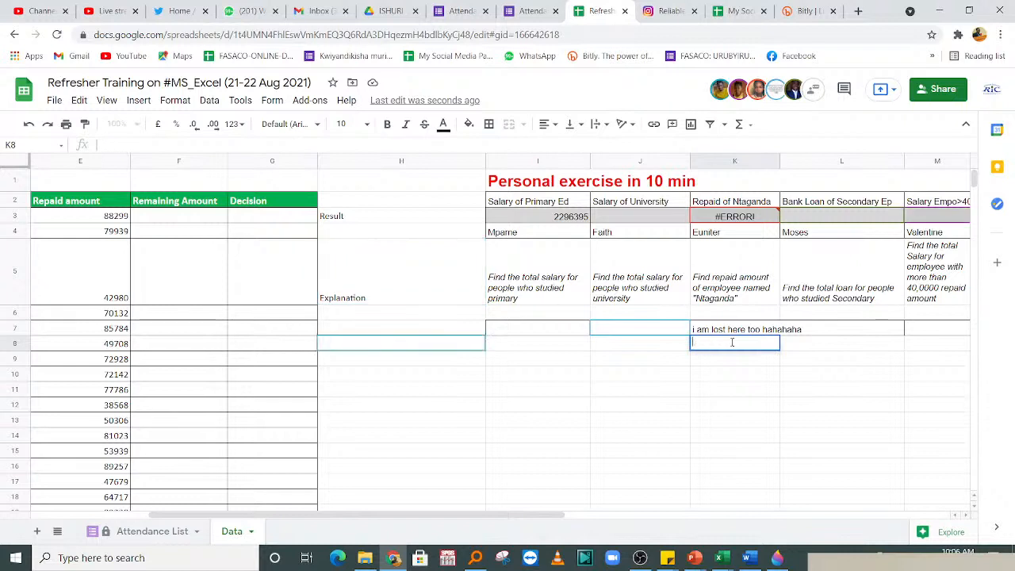
type("whch")
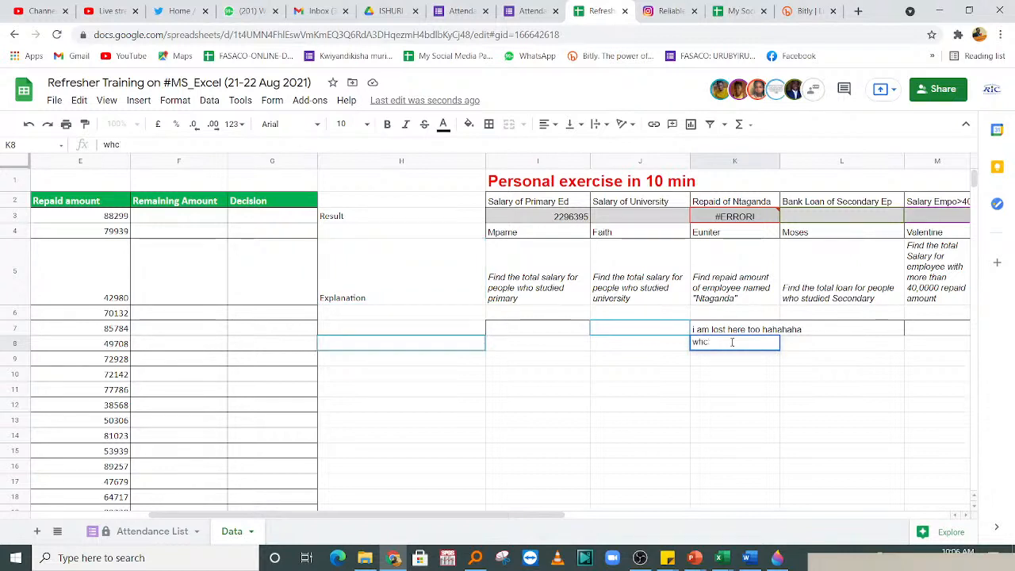
key("BackSpace")
key("BackSpace")
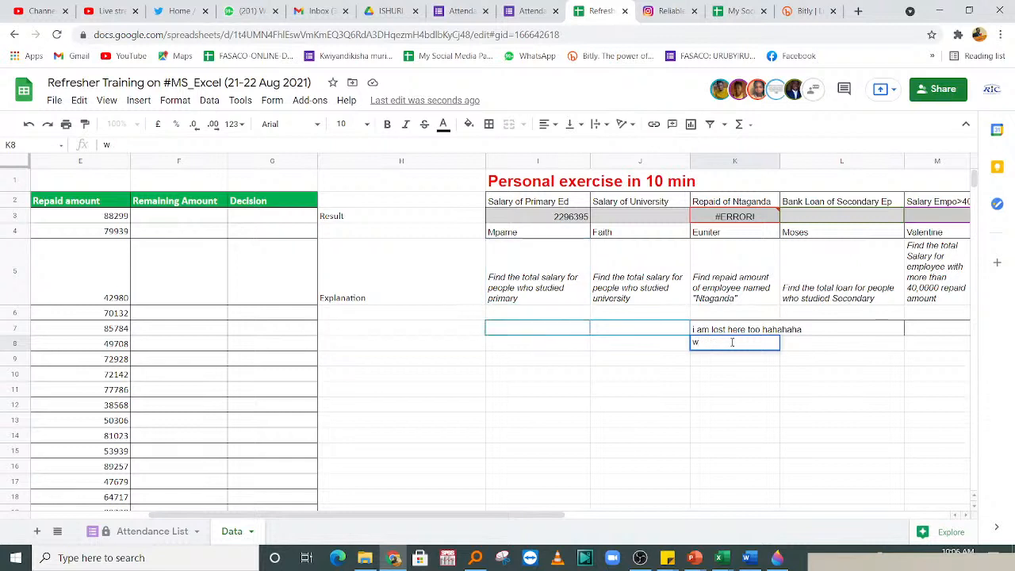
type("hich function")
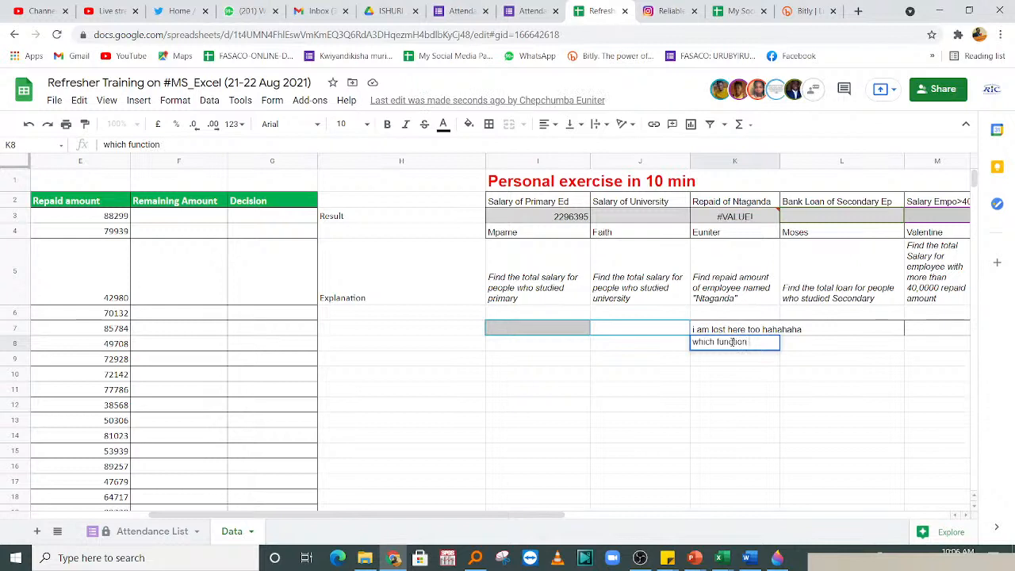
type(" are you using?")
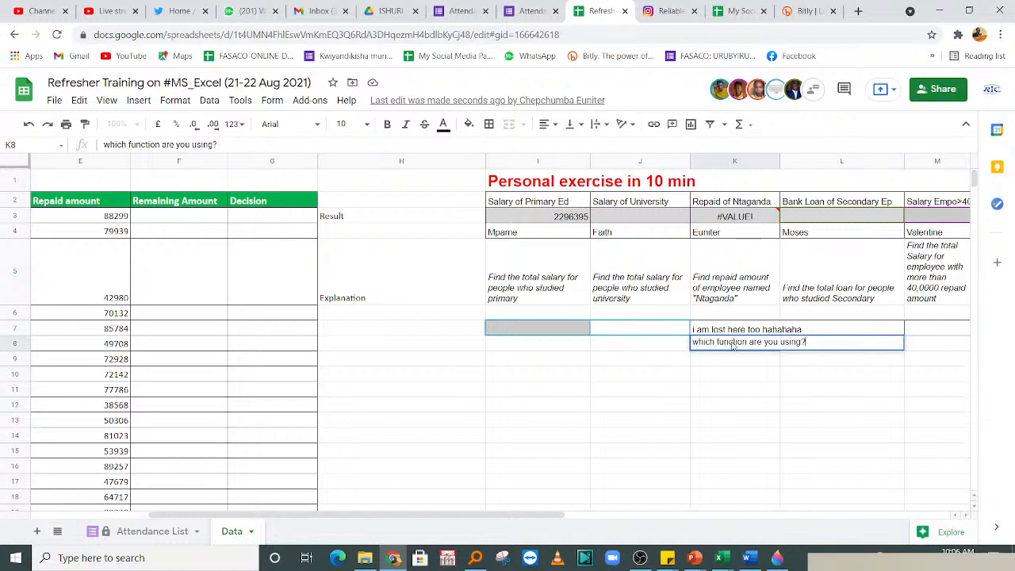
key("Return")
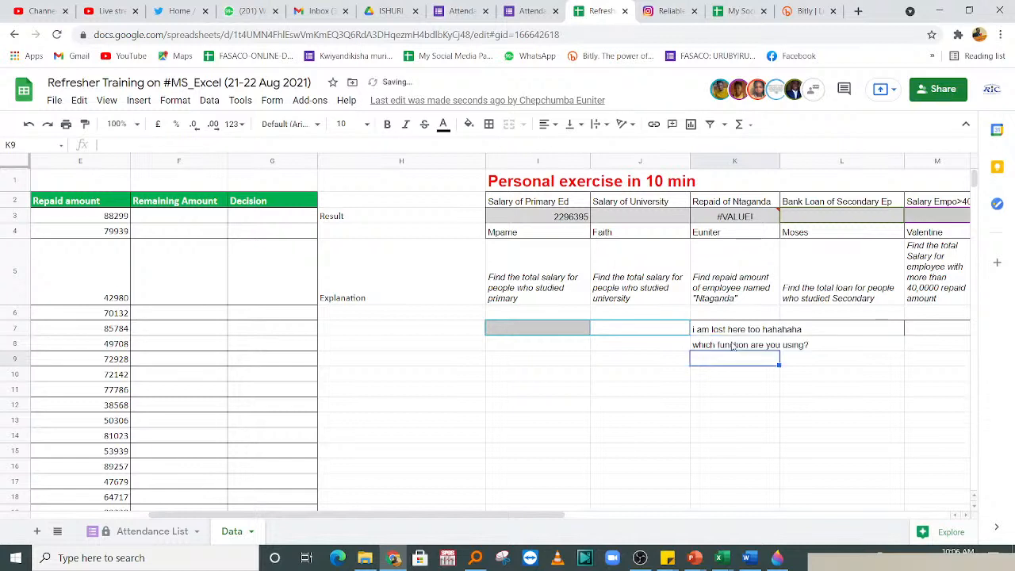
- Format the reply in K8 as italic with blue text
left_click(723, 347)
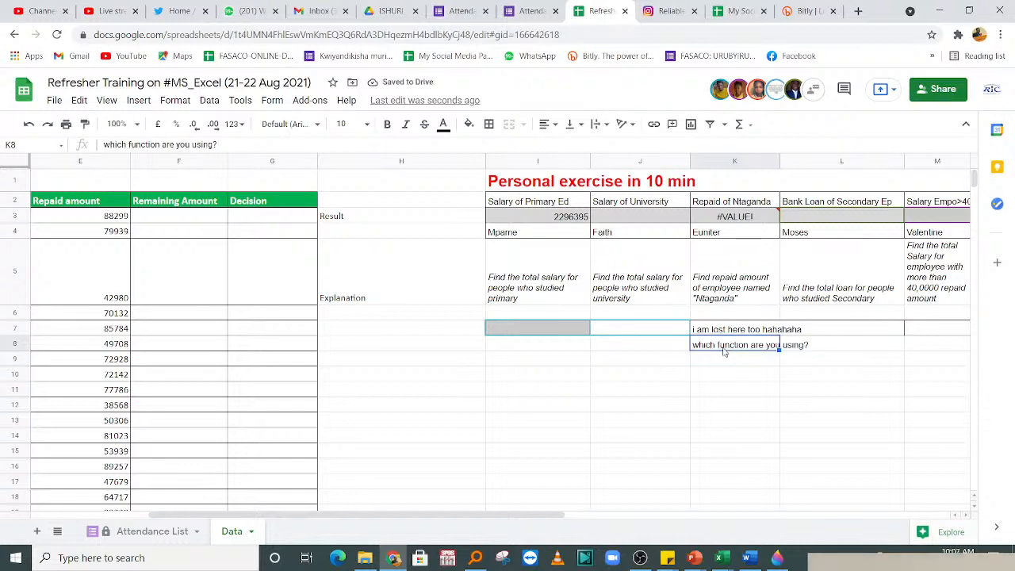
key("ctrl+i")
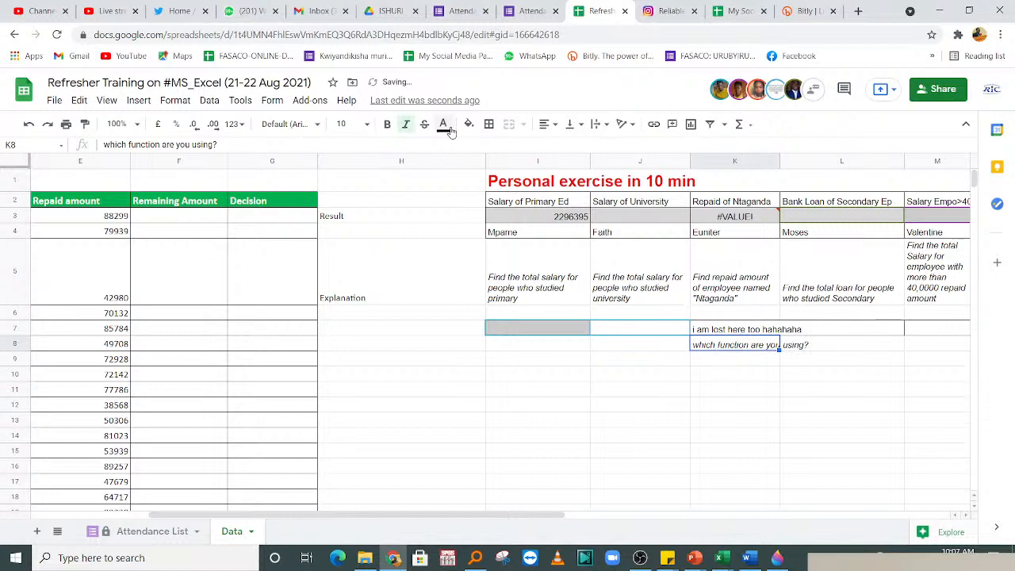
left_click(443, 125)
left_click(547, 187)
left_click(758, 418)
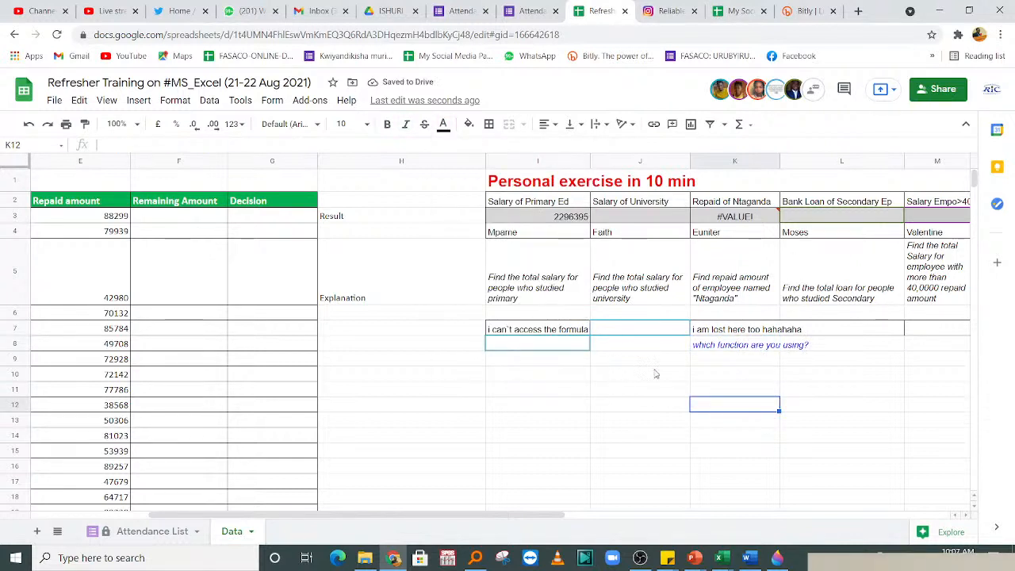
- Check the comments row and the secondary-education loan explanation in L5, and look at the document's chat
left_click(656, 373)
left_click(843, 330)
key("Right")
key("Right")
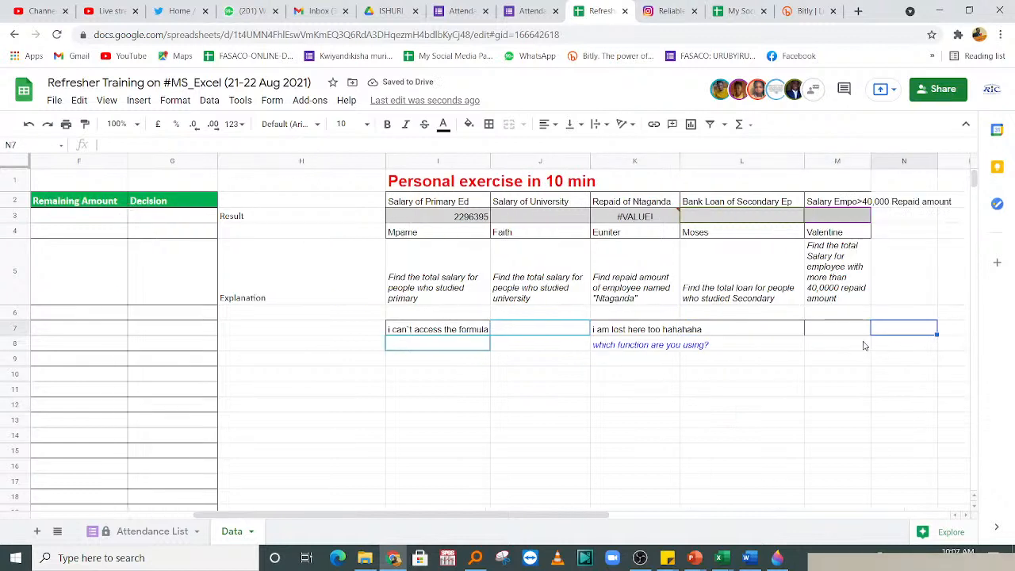
left_click(723, 245)
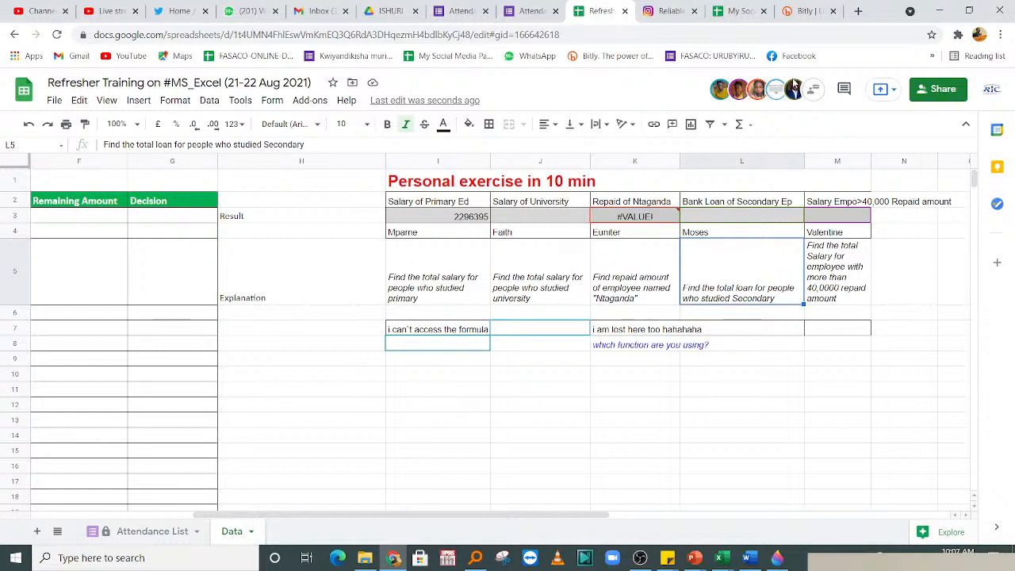
left_click(815, 92)
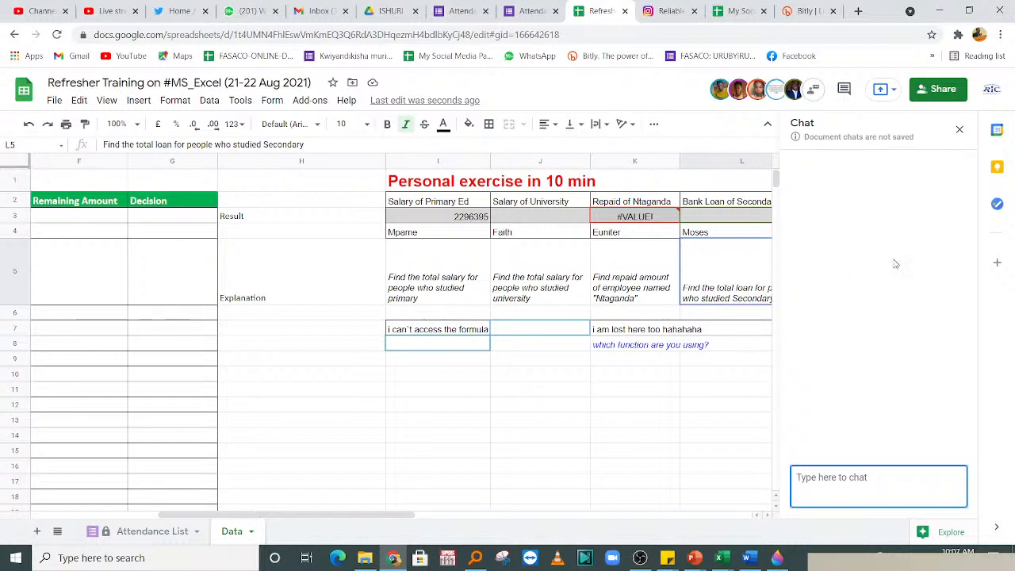
left_click(957, 130)
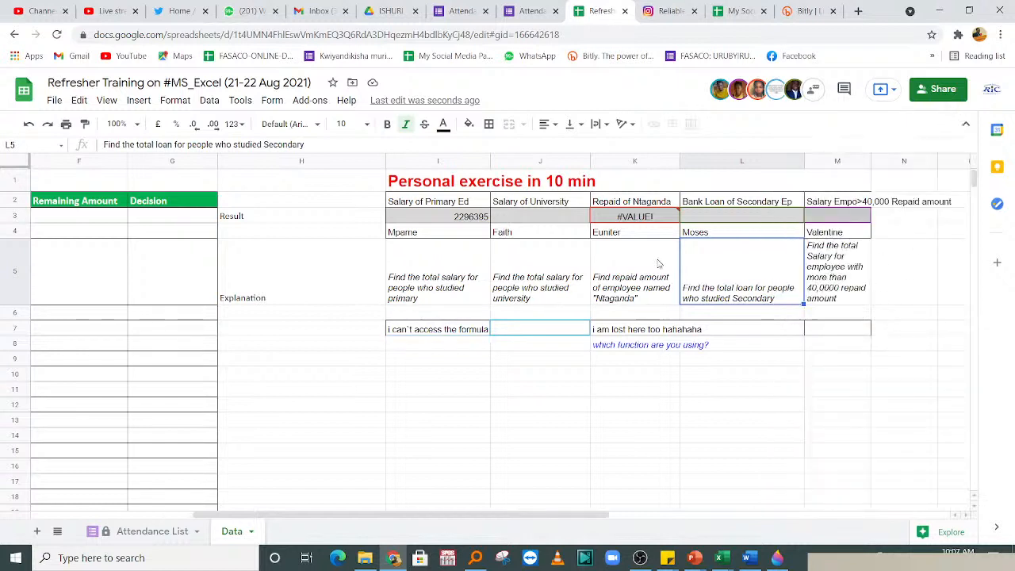
double_click(475, 328)
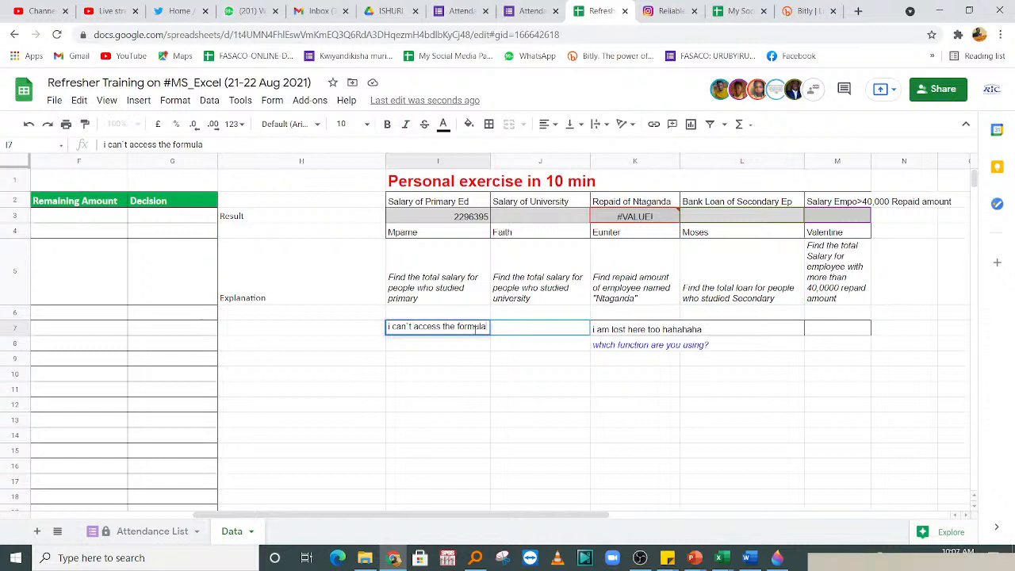
left_click(429, 347)
type("whi")
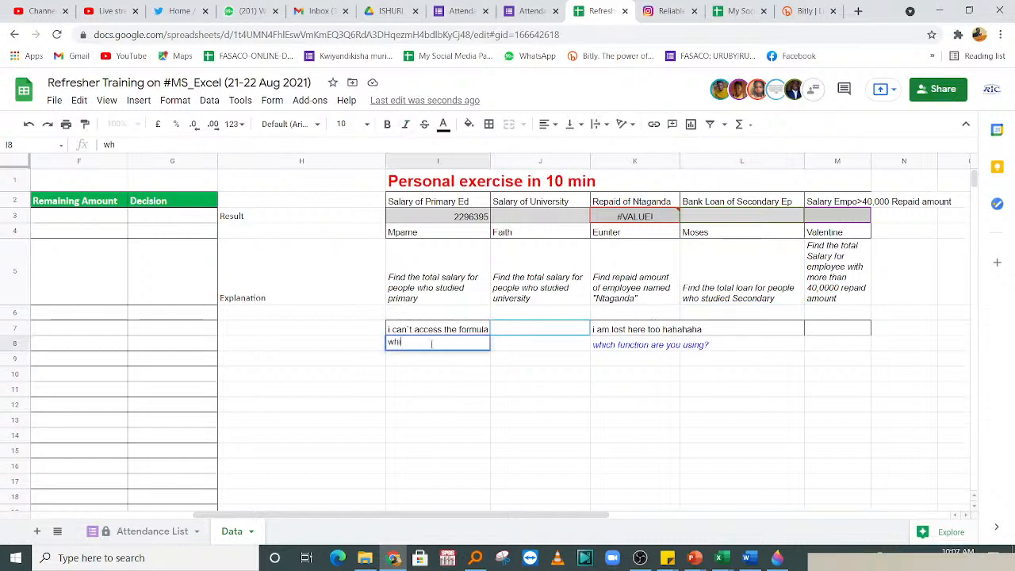
key("BackSpace")
key("BackSpace")
key("BackSpace")
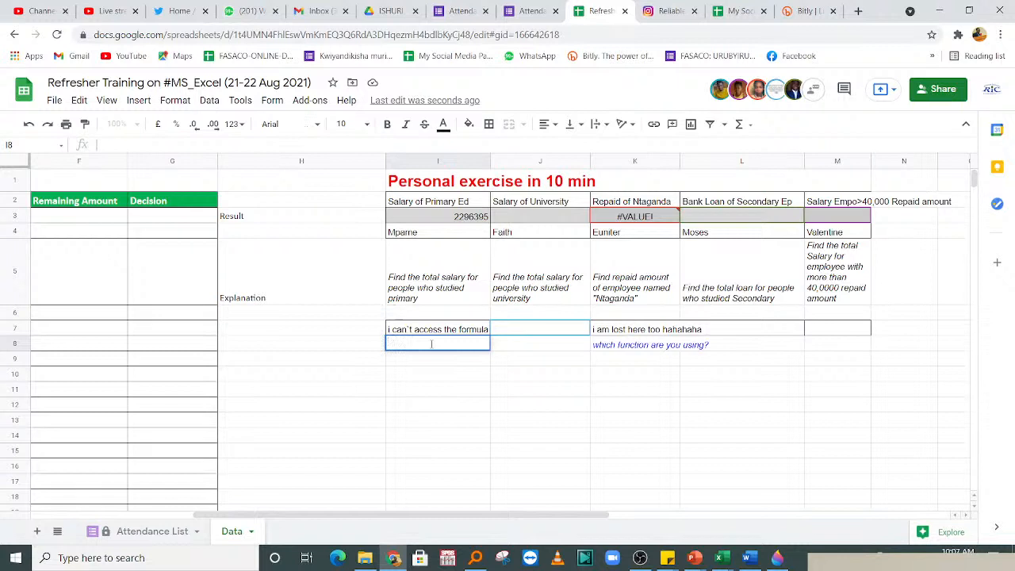
- Set the text color of the empty cell H8 to blue
left_click(338, 347)
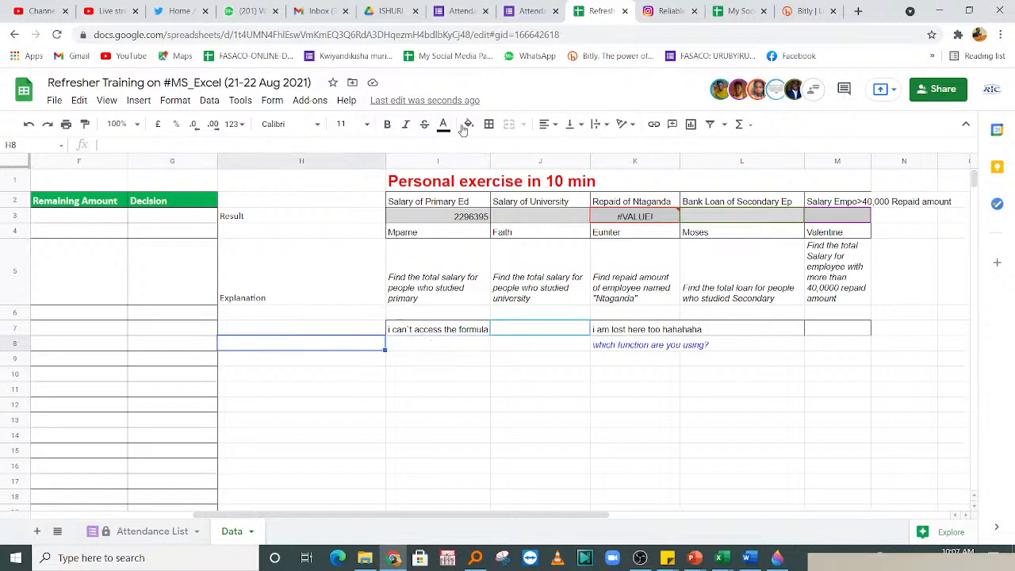
left_click(444, 125)
left_click(548, 187)
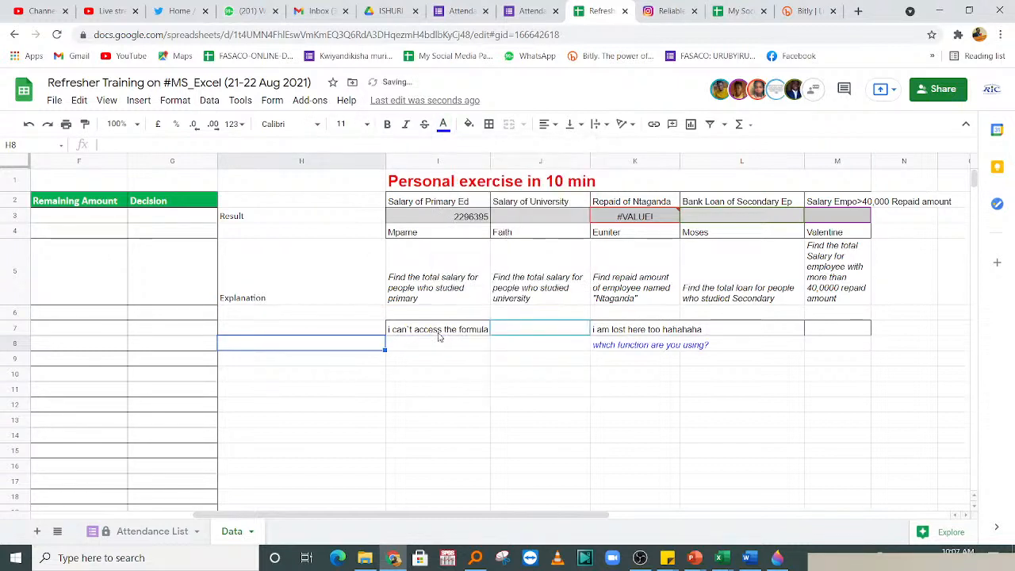
- Enter the reply "which formula do you want to use" in I8 beneath the comment about accessing the formula
left_click(430, 348)
type("whi h")
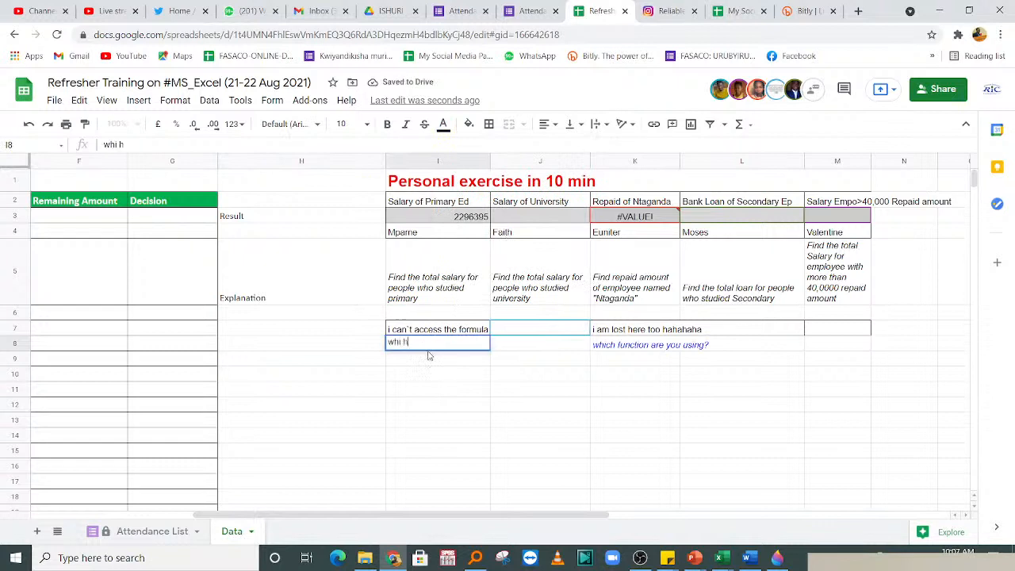
key("BackSpace")
key("BackSpace")
type("ch formula do")
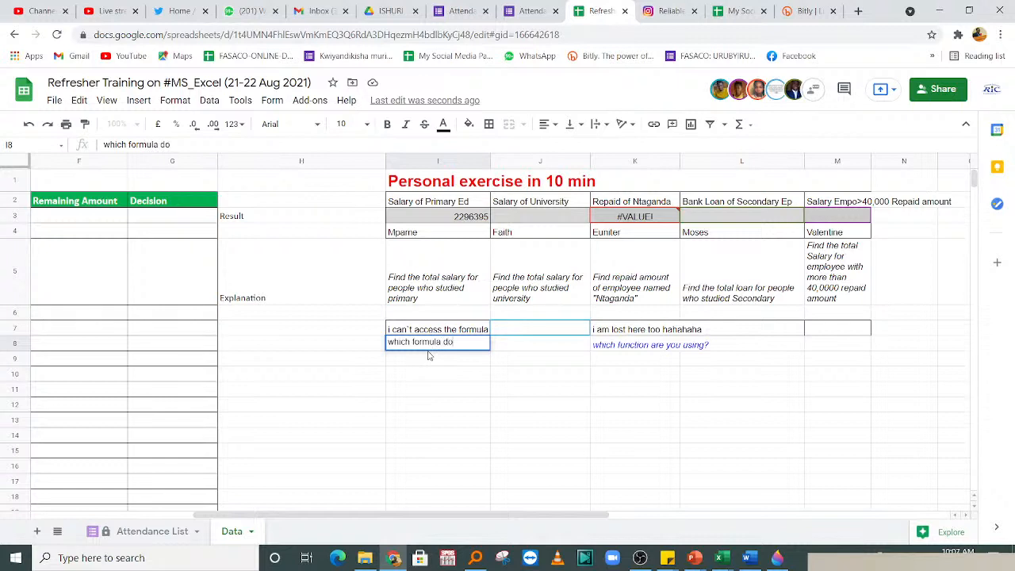
type(" you want to use")
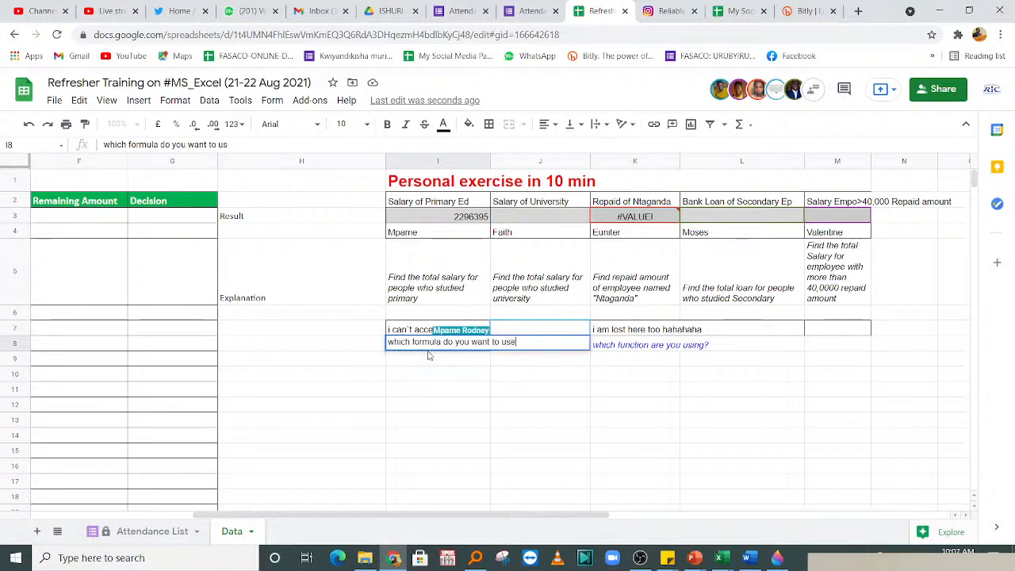
key("Return")
key("Down")
- Format the reply in I8 with blue text and italics to match the reply in K8
left_click(422, 346)
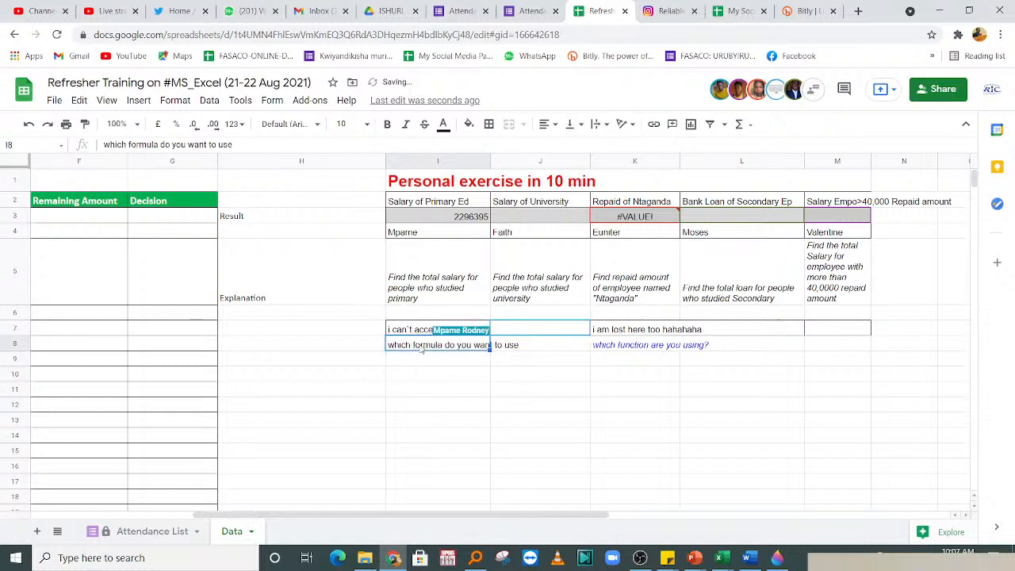
left_click(443, 123)
left_click(549, 187)
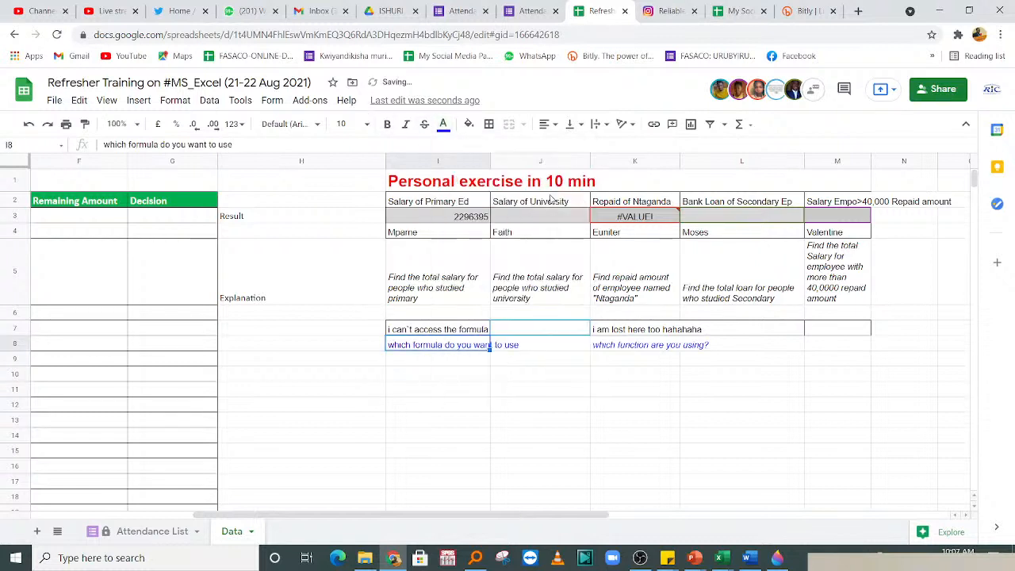
left_click(494, 436)
left_click(444, 349)
key("ctrl+i")
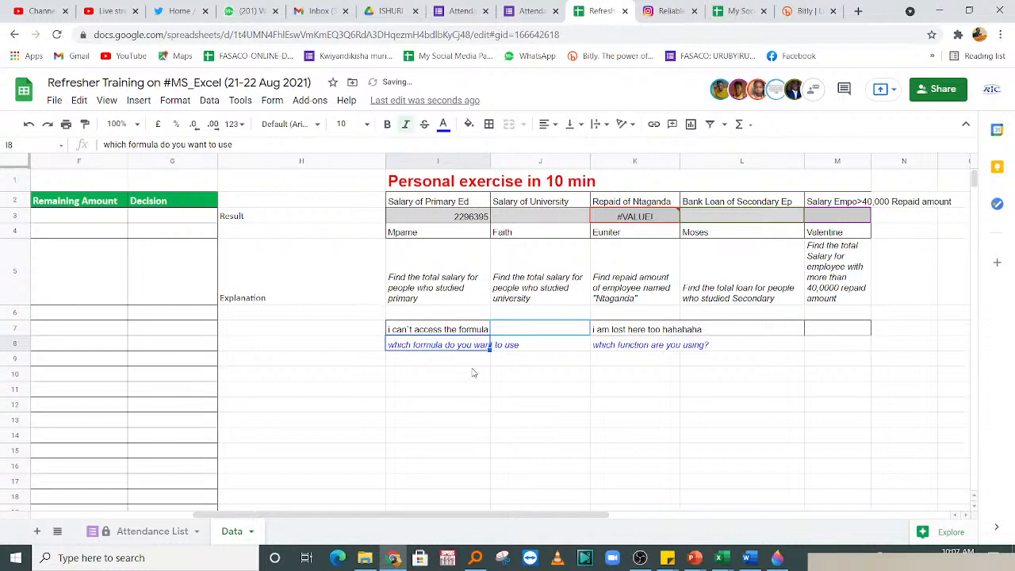
left_click(655, 349)
left_click(648, 426)
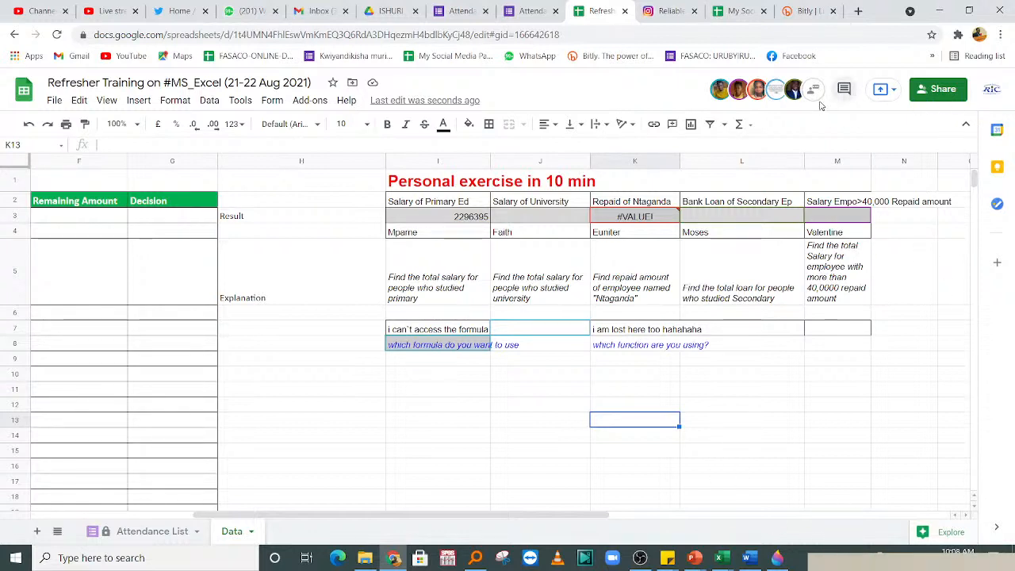
- Enlarge the browser page zoom to 175%
left_click(1001, 34)
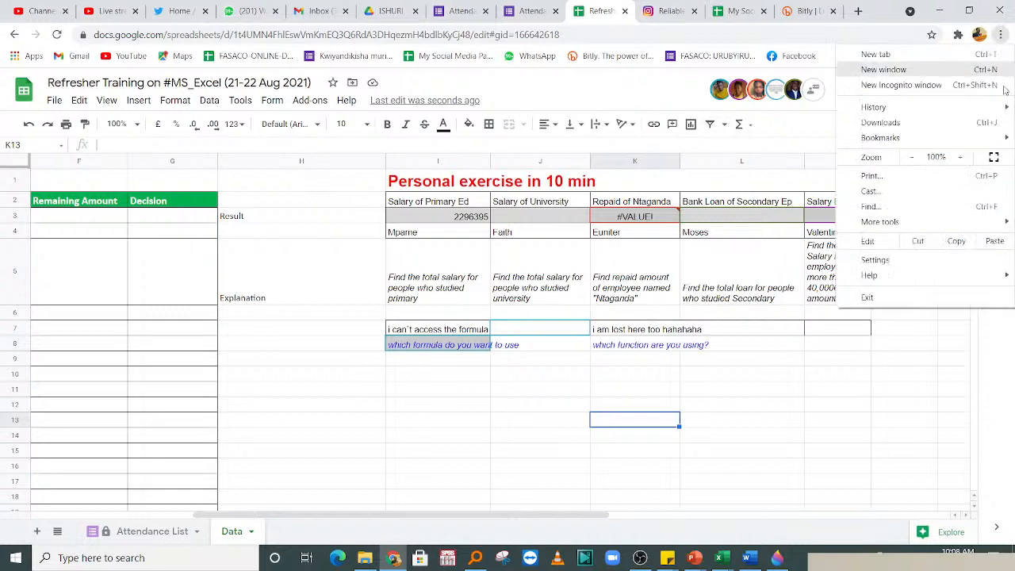
left_click(959, 158)
left_click(959, 157)
left_click(960, 158)
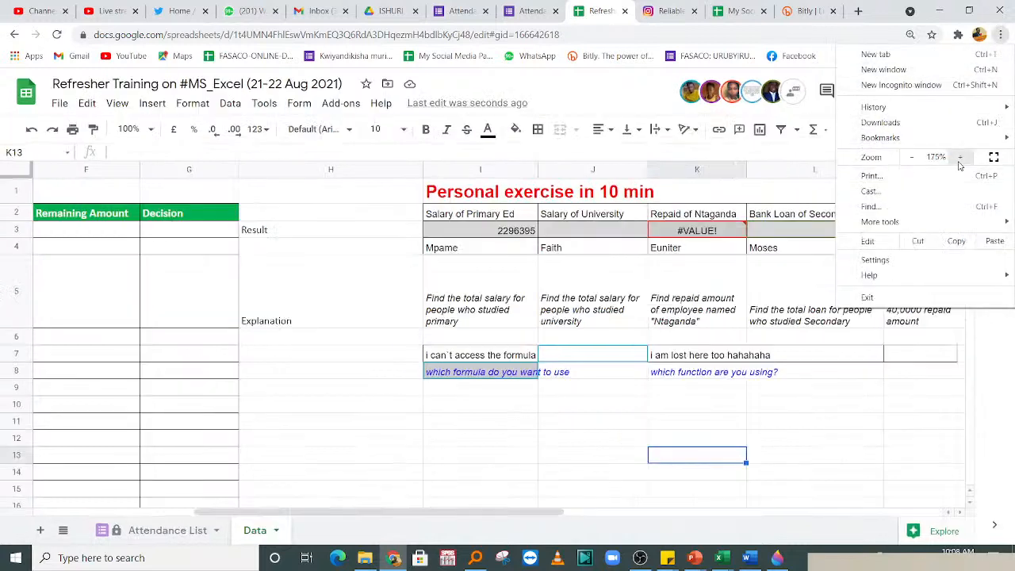
left_click(959, 157)
left_click(749, 465)
left_click(770, 356)
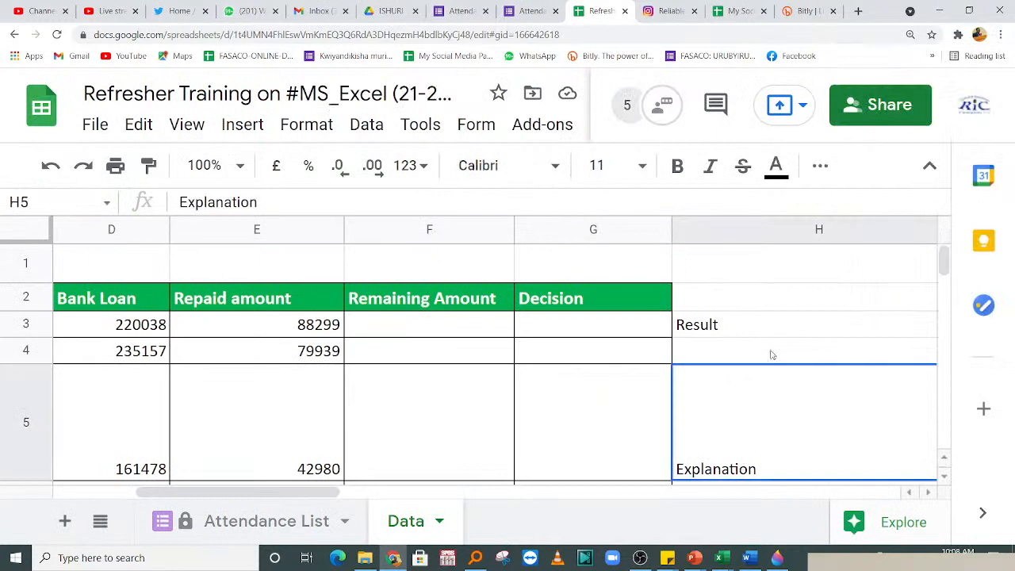
- Reduce the browser page zoom to below 150% and bring exercise columns I to M into view
left_click(1000, 34)
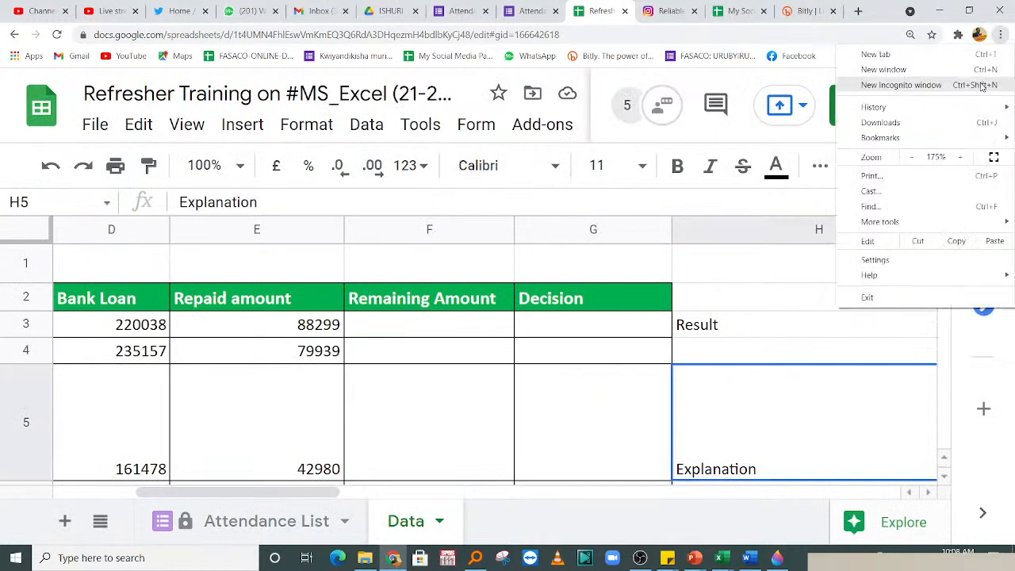
left_click(909, 157)
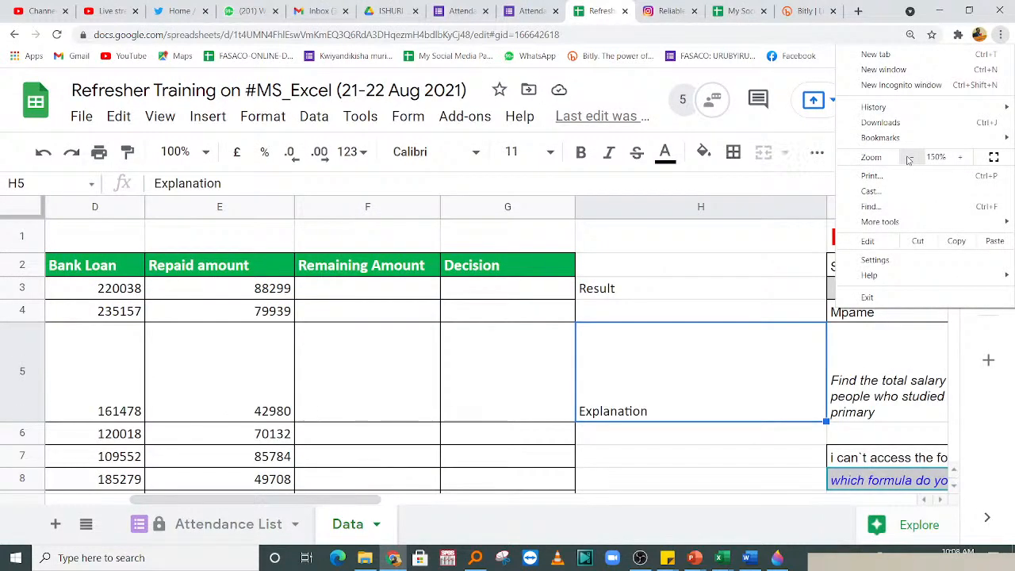
left_click(631, 457)
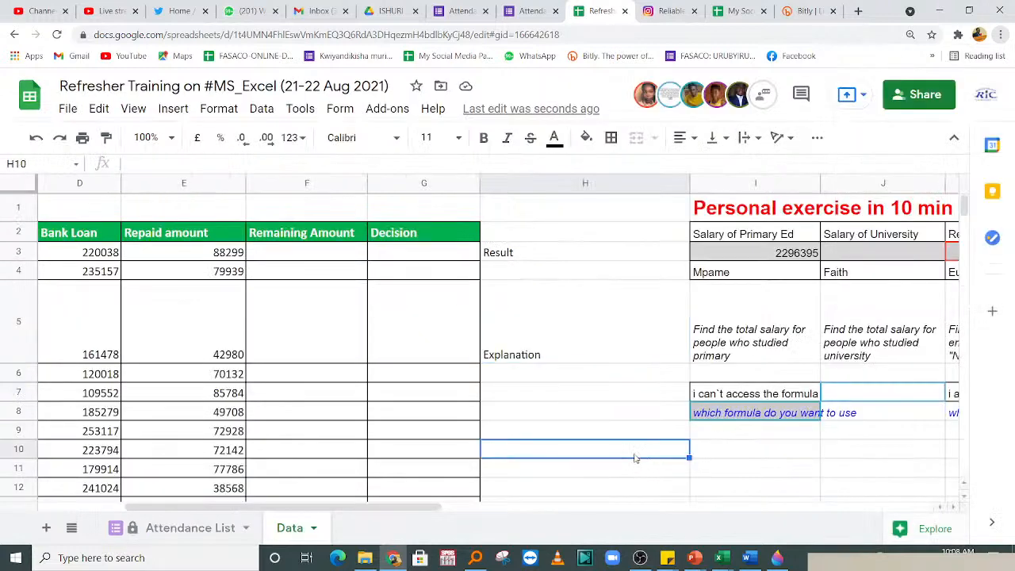
key("Right")
key("Right")
key("Right")
key("Right")
key("Right")
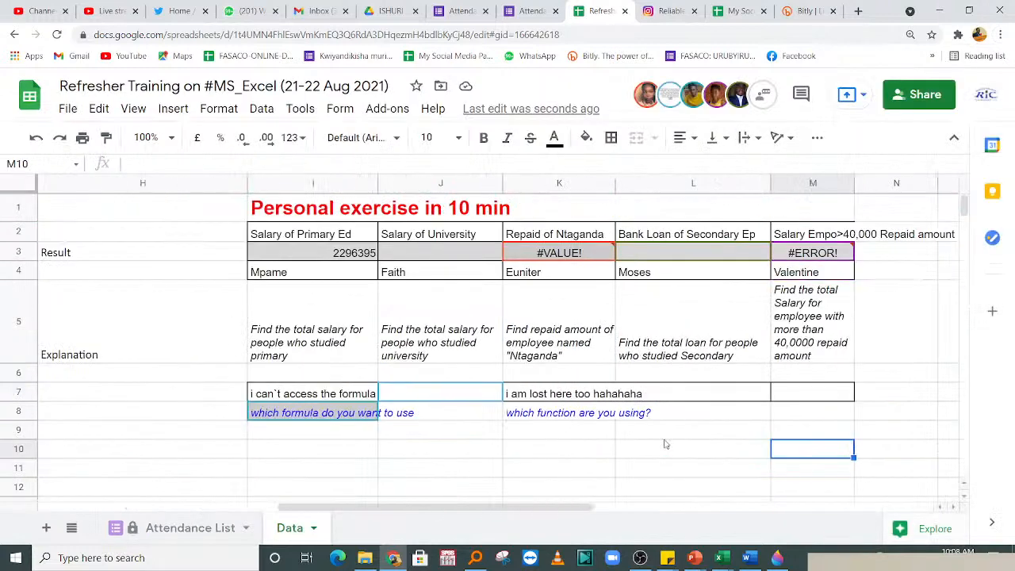
- Replace the participant's comment in I8 with the reply "that is not the right function"
left_click(498, 448)
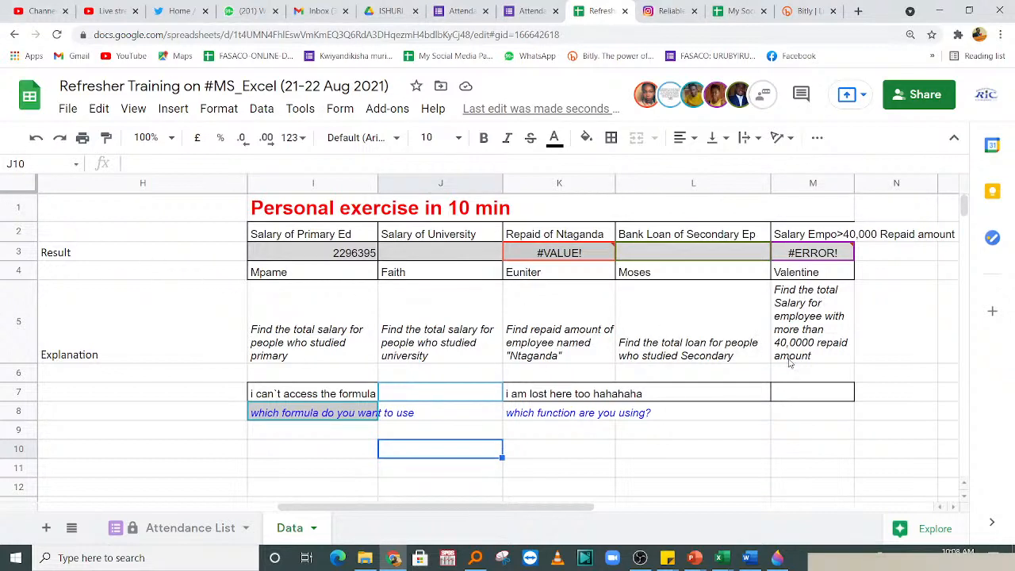
left_click(863, 329)
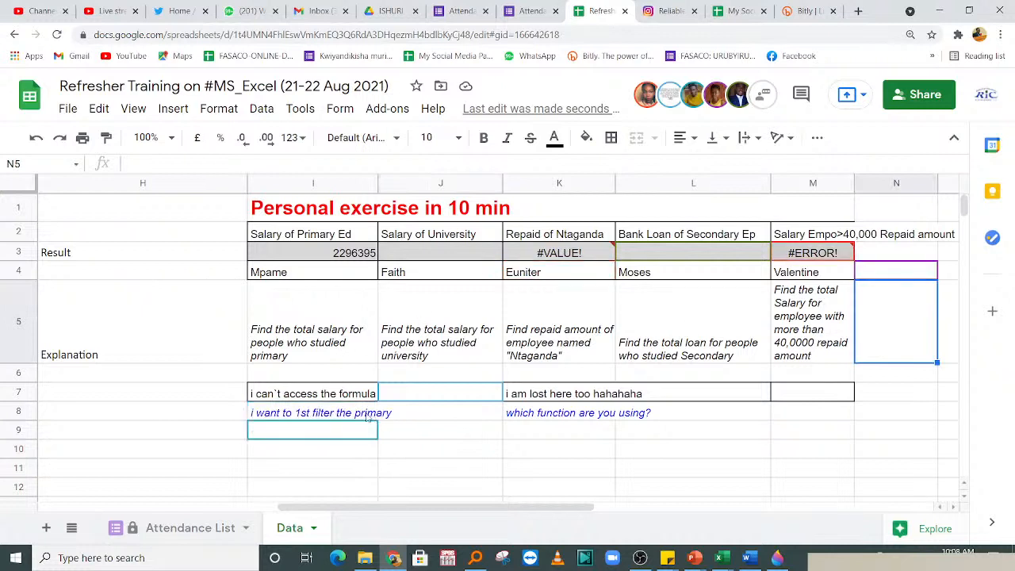
left_click(326, 416)
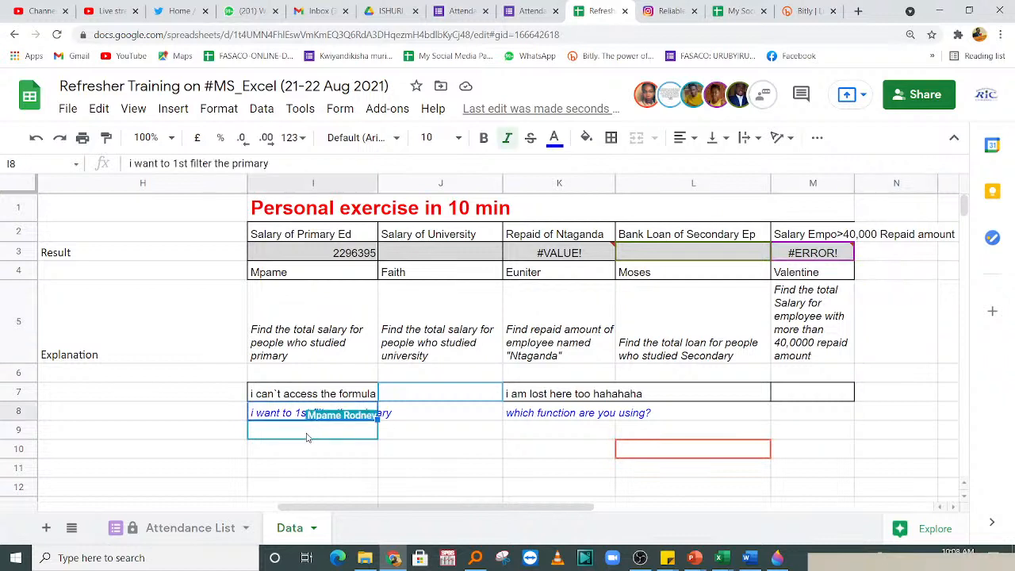
double_click(291, 409)
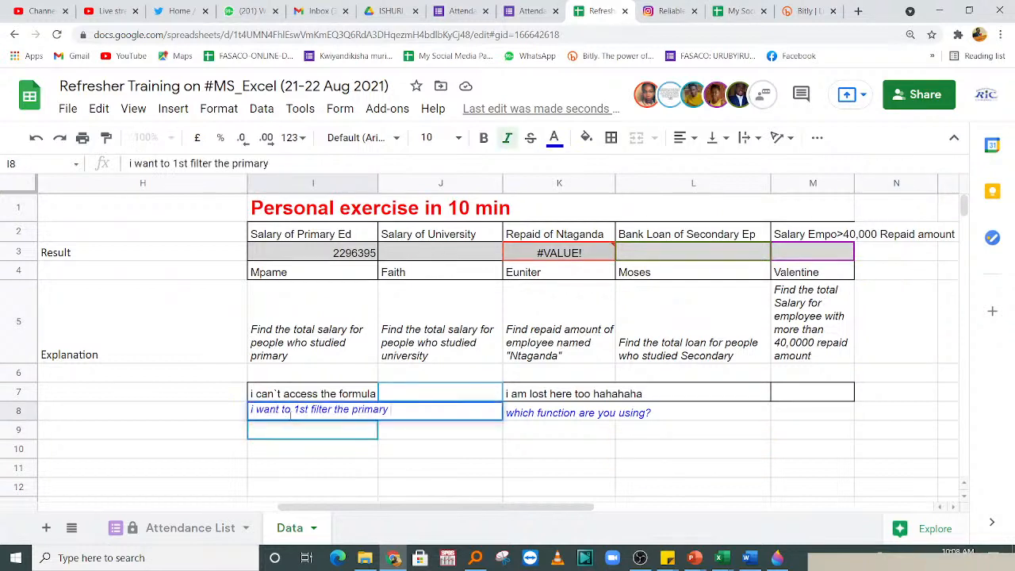
left_click_drag(251, 411, 412, 427)
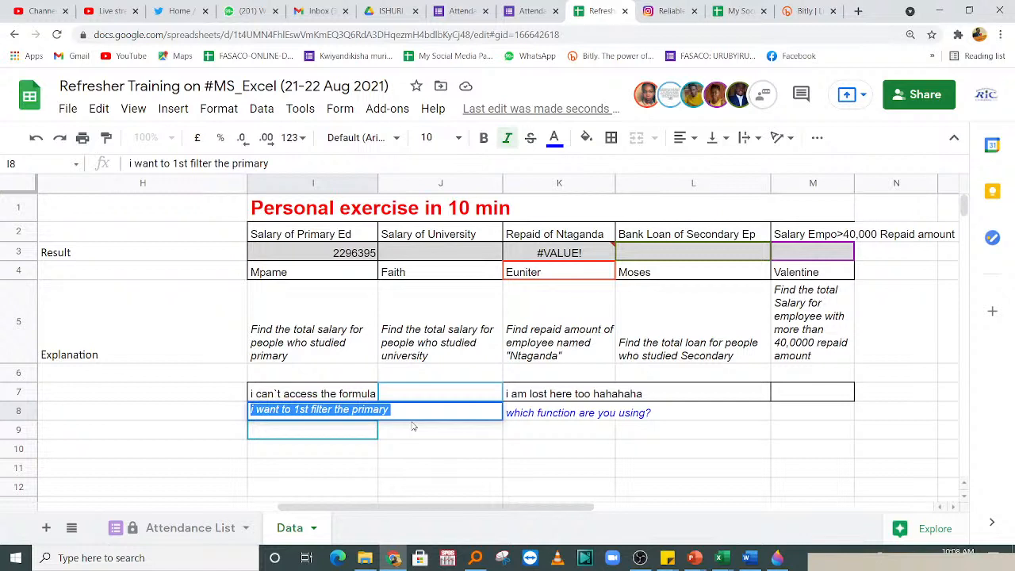
type("that s")
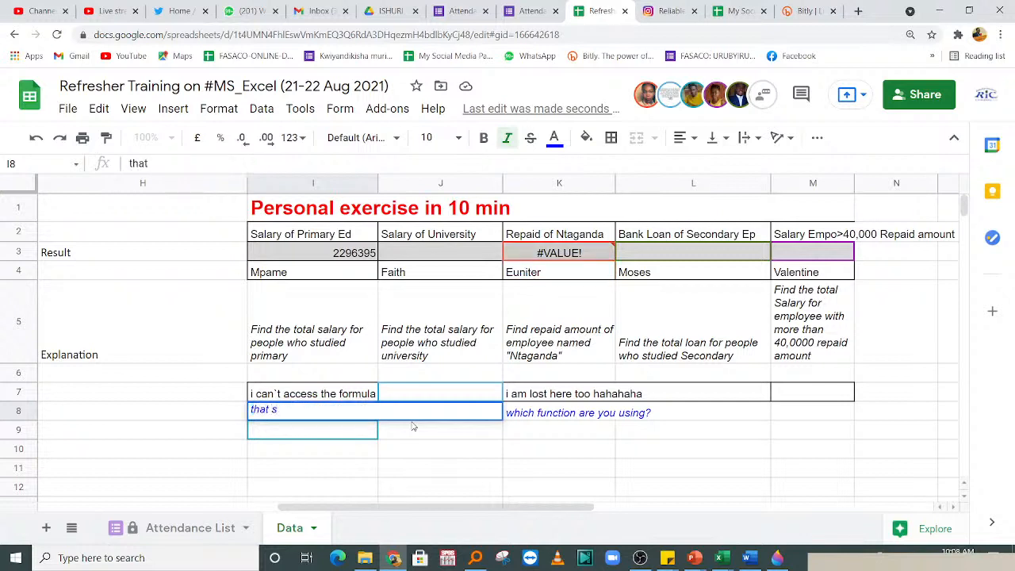
key("BackSpace")
type("is not")
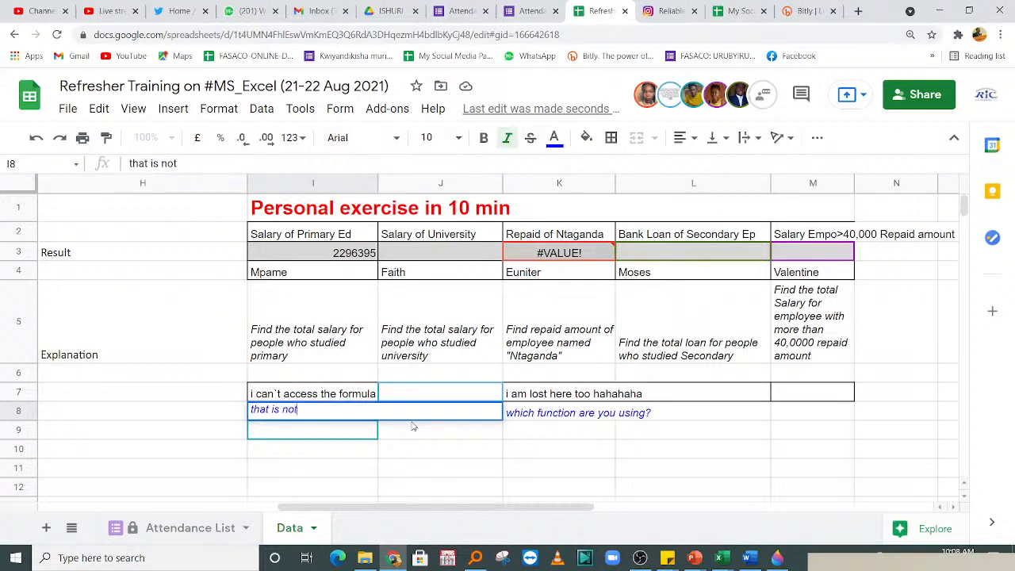
type(" the right funct")
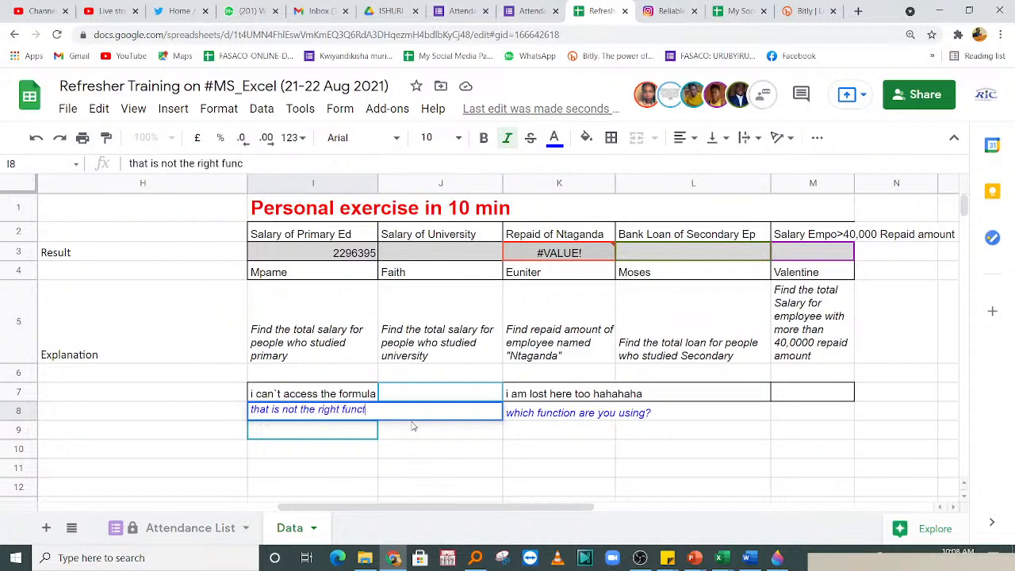
type("ion")
key("Return")
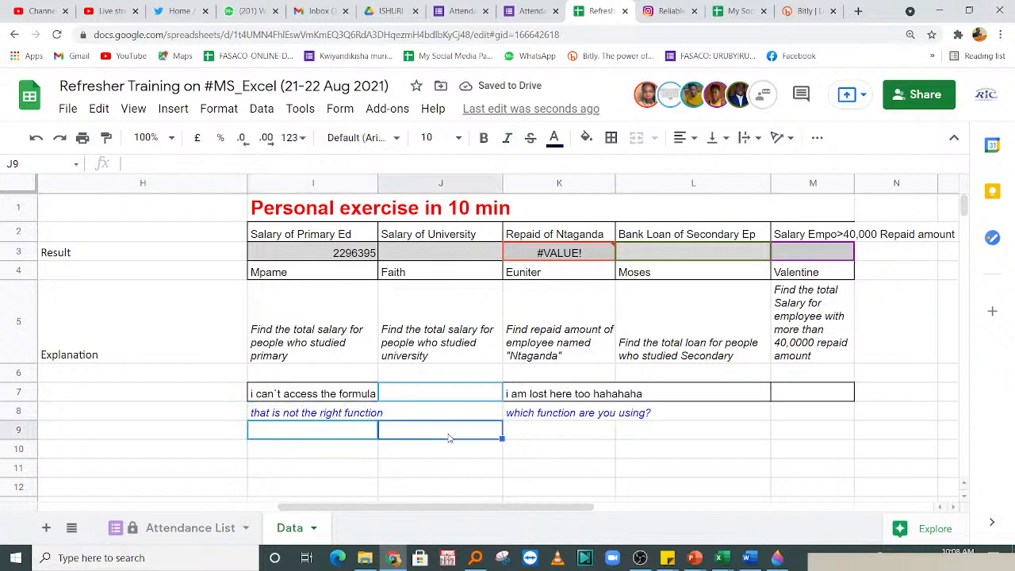
- Examine the formula behind the repaid-amount result in K3 and compare it with its task description in K5
left_click(560, 276)
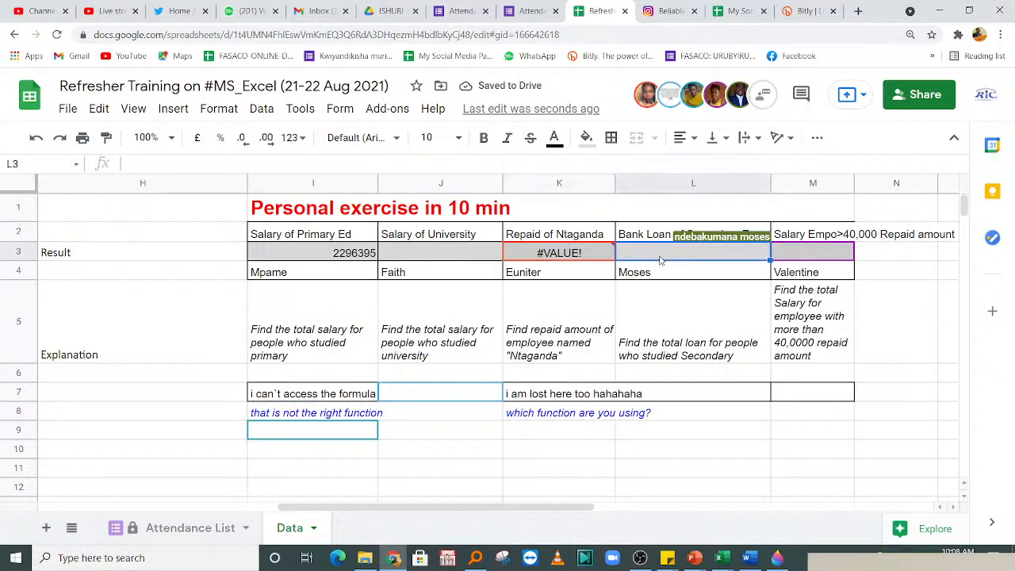
left_click(689, 313)
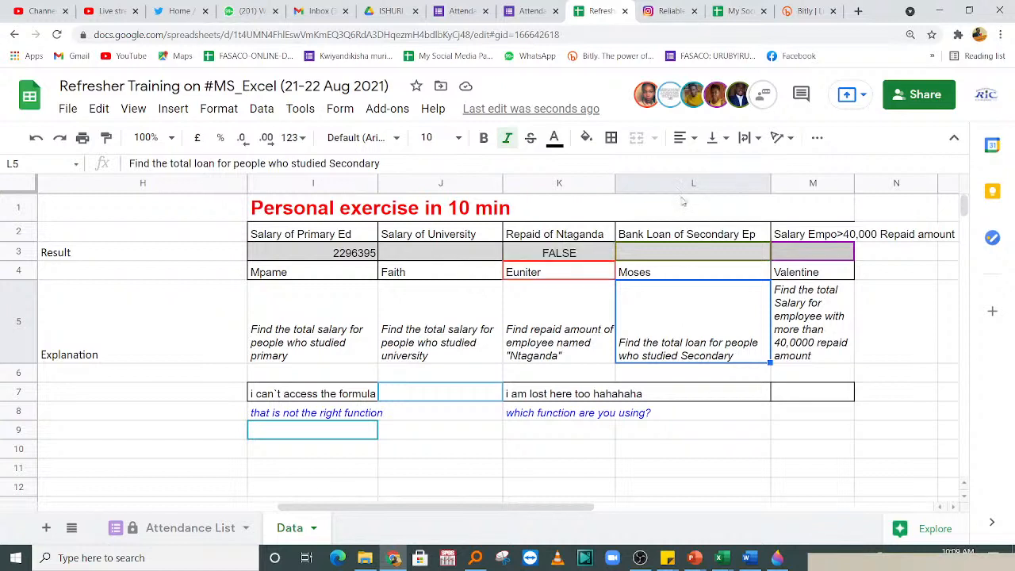
left_click(761, 97)
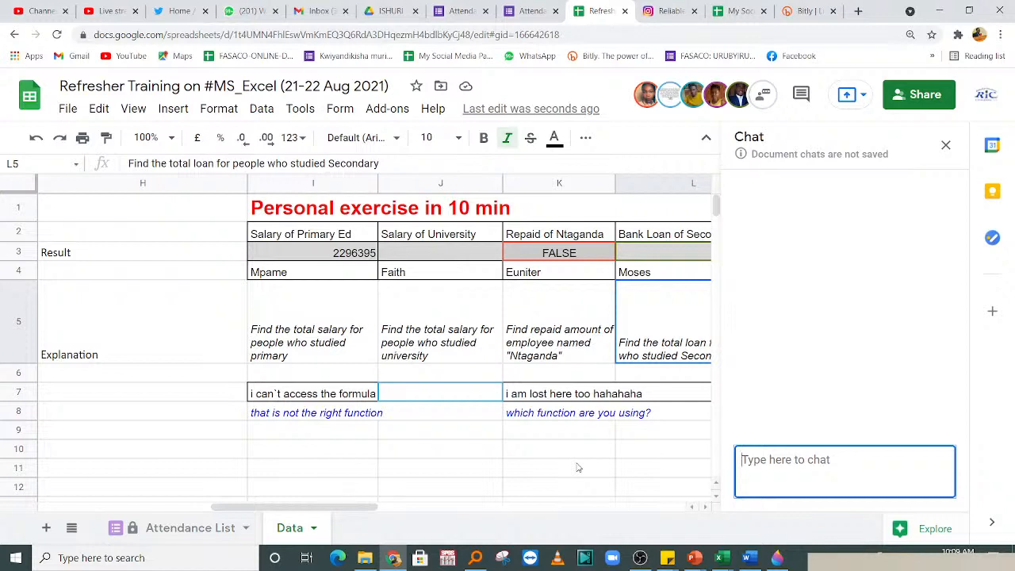
left_click(536, 343)
double_click(565, 258)
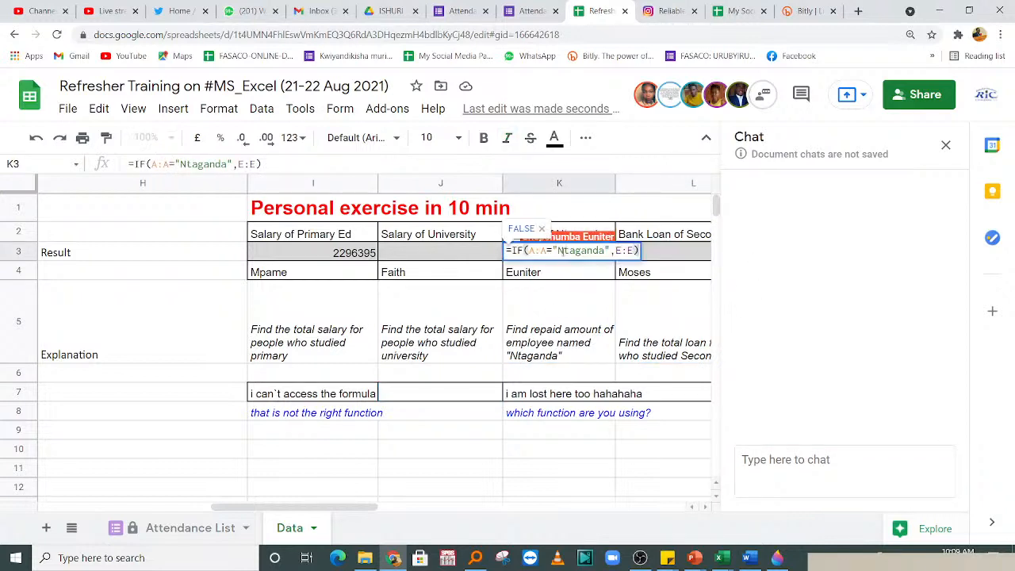
left_click(564, 285)
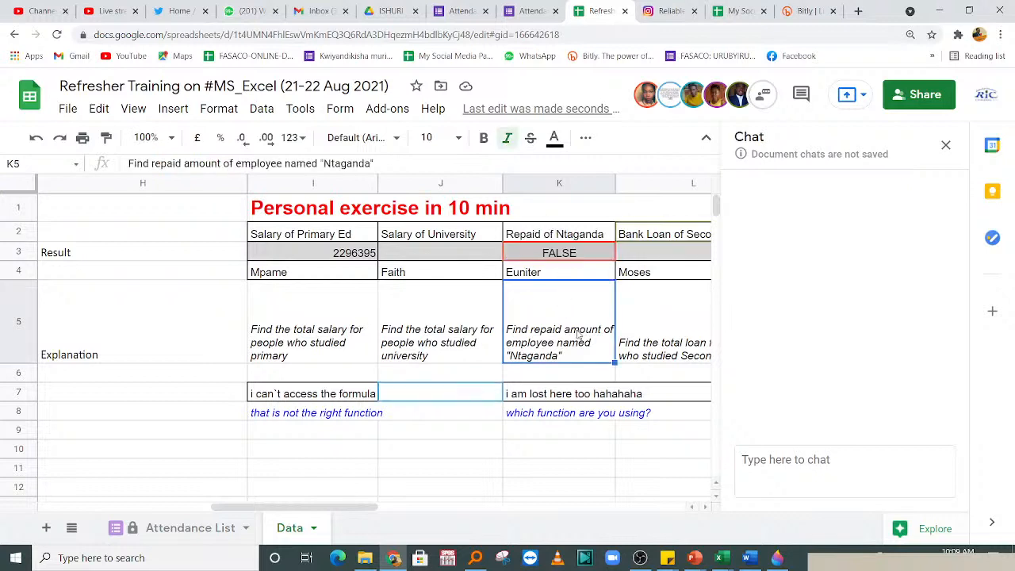
left_click(945, 145)
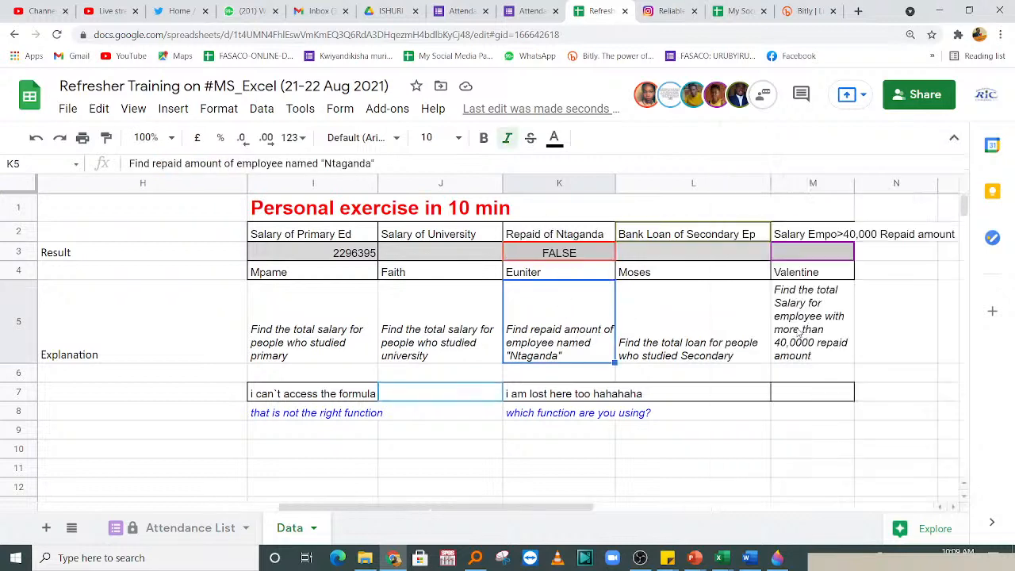
left_click(627, 337)
left_click(538, 278)
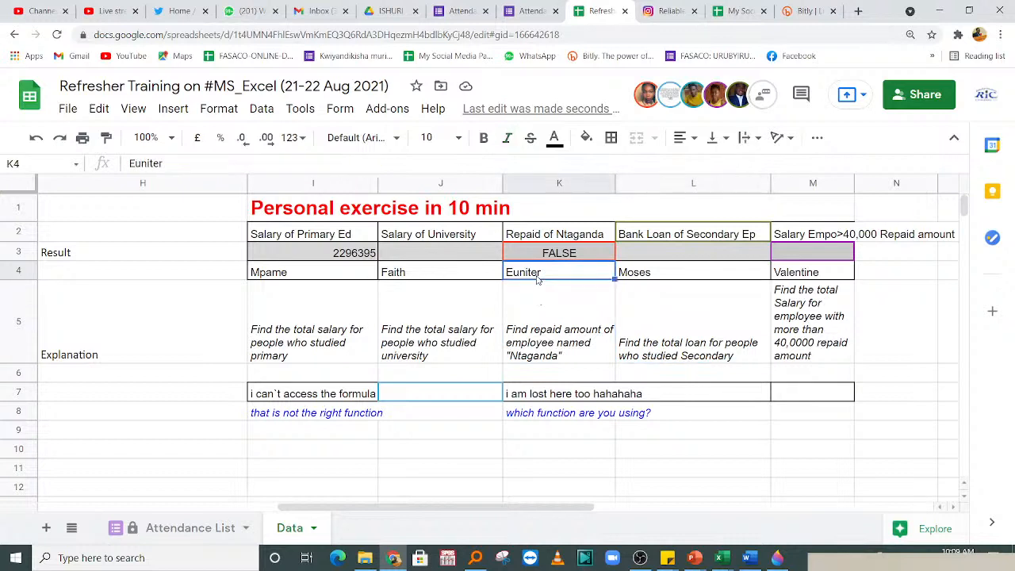
left_click(567, 252)
double_click(566, 252)
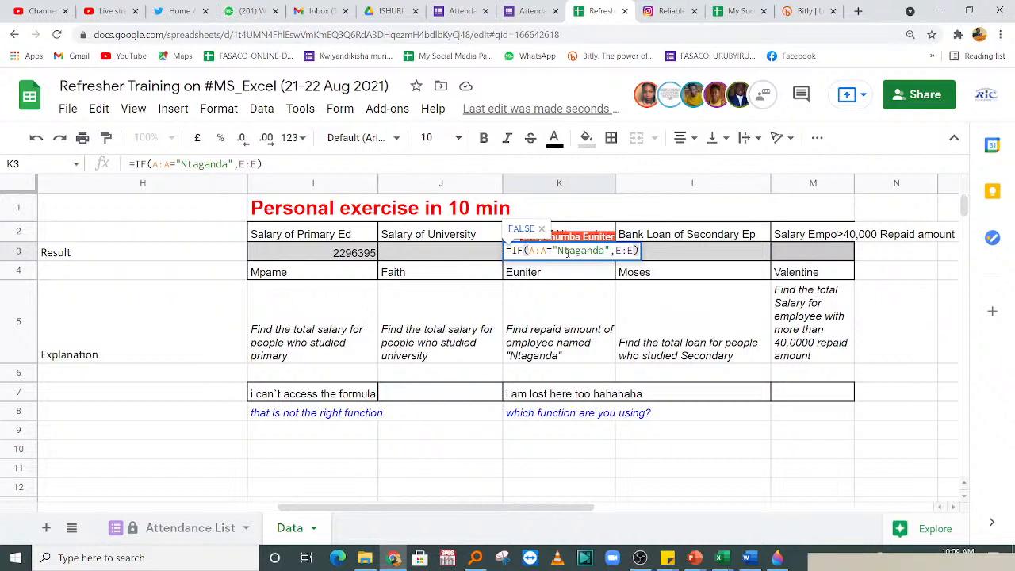
left_click(573, 339)
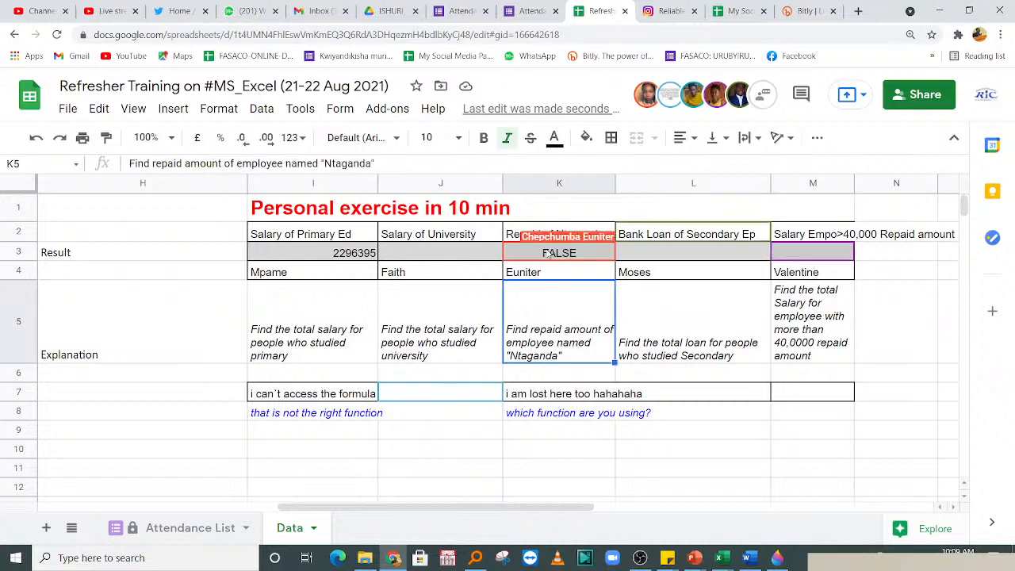
- Review the task descriptions in J5 and M5 and check which participants have the spreadsheet open
left_click(731, 455)
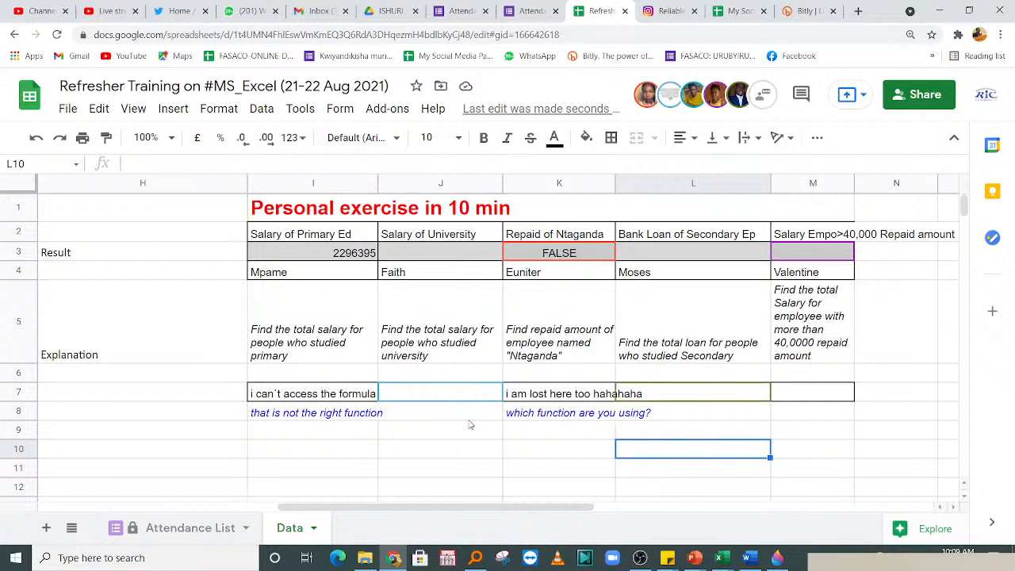
left_click(436, 349)
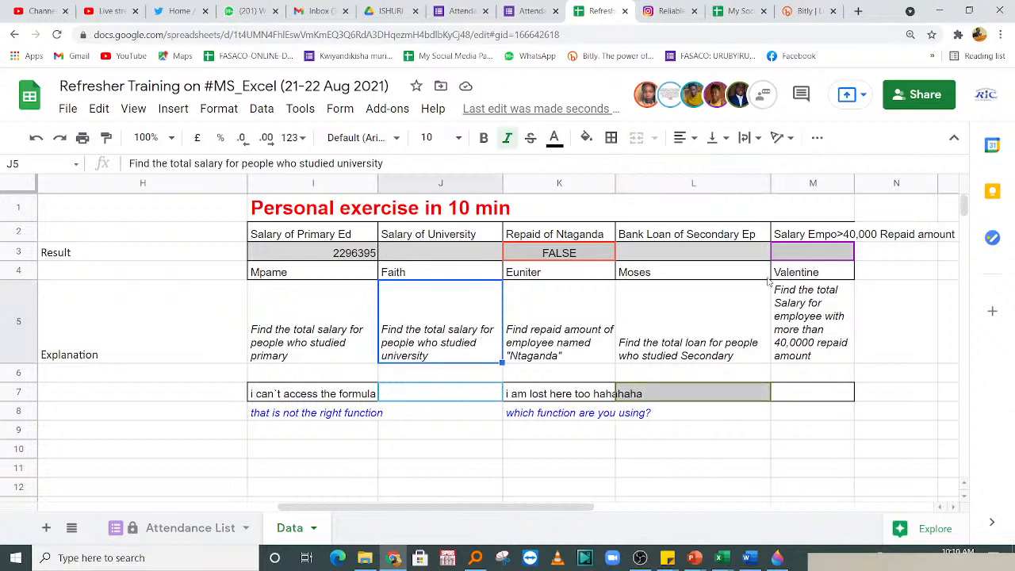
left_click(809, 303)
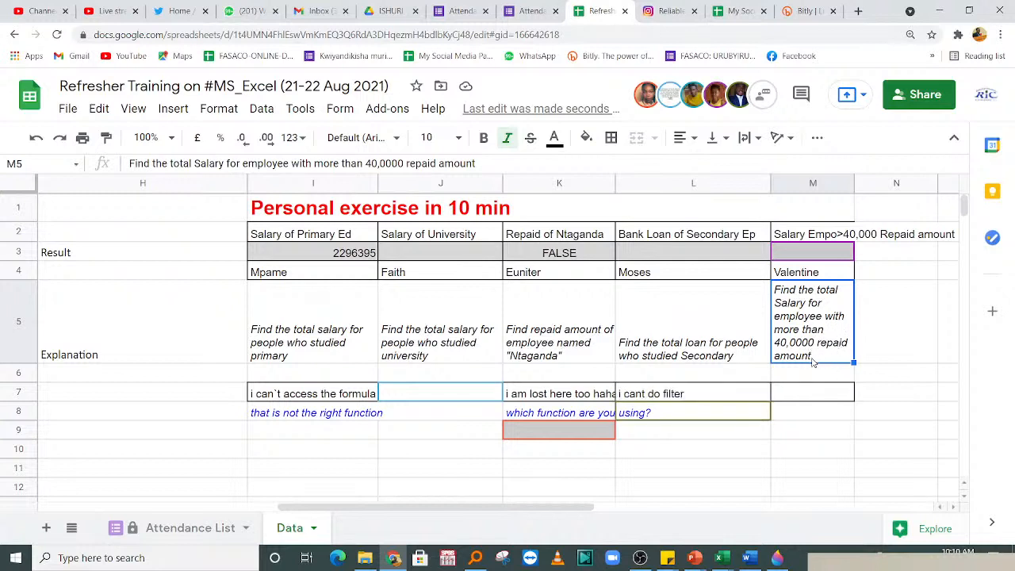
left_click(797, 429)
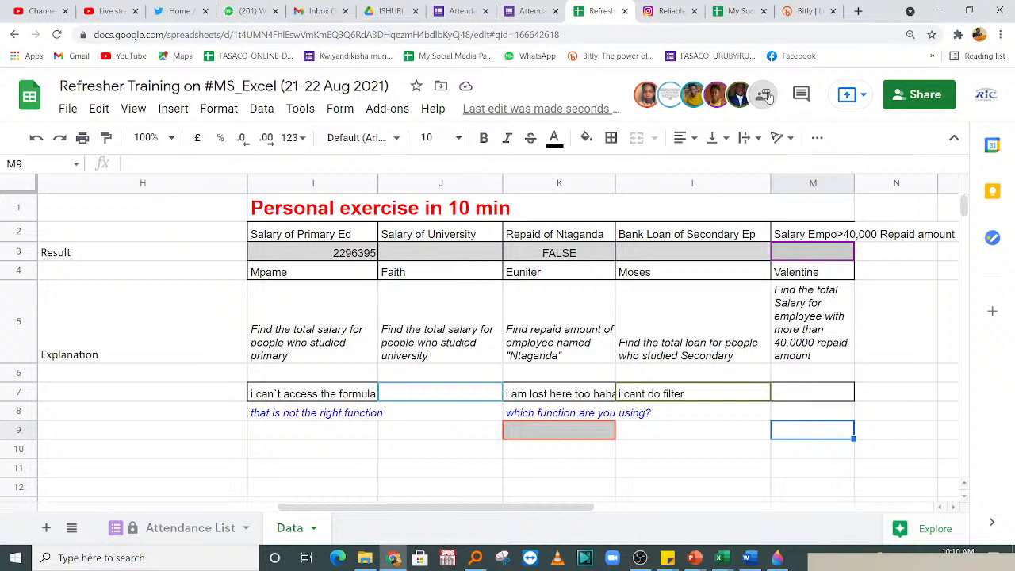
mouse_move(688, 104)
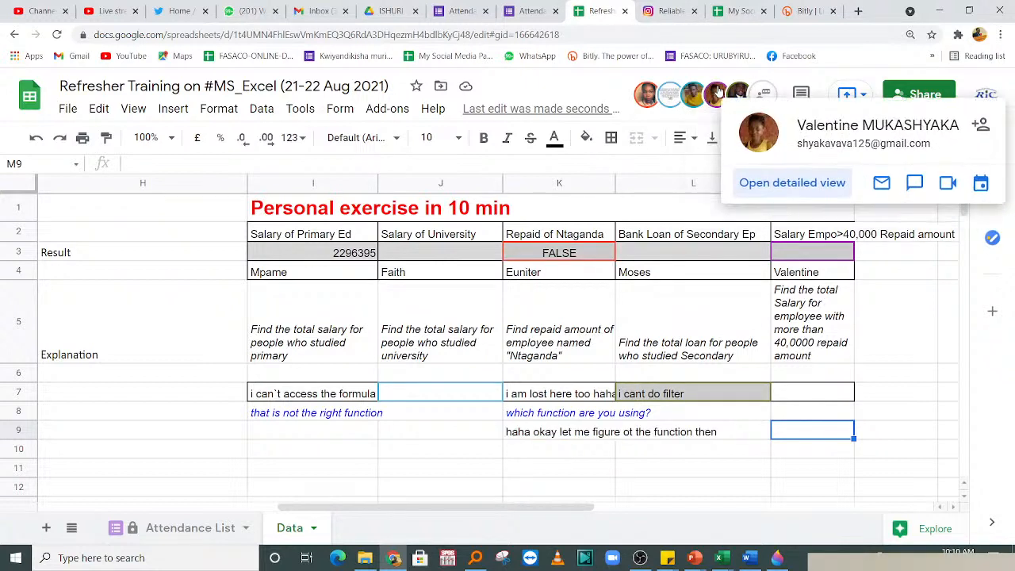
- Read the participant's new reply in K9 and review the task descriptions in K5 and L5
left_click(542, 433)
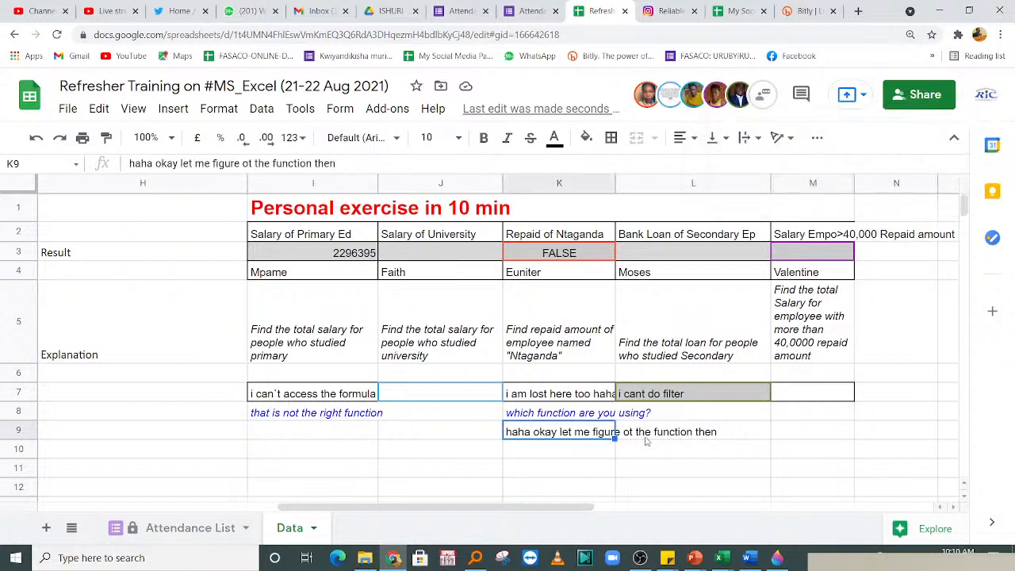
left_click(671, 440)
left_click(590, 438)
left_click(576, 351)
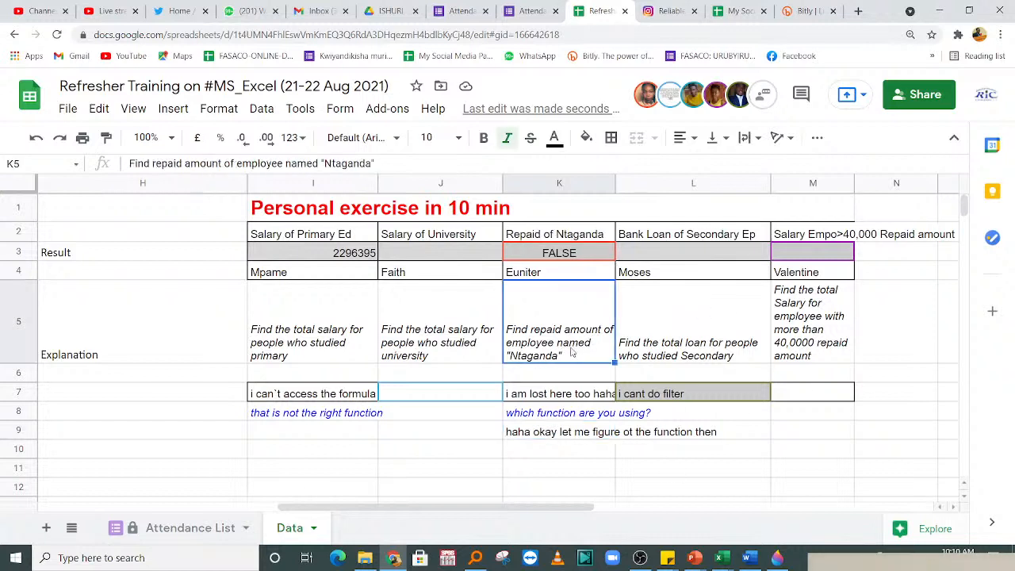
left_click(672, 339)
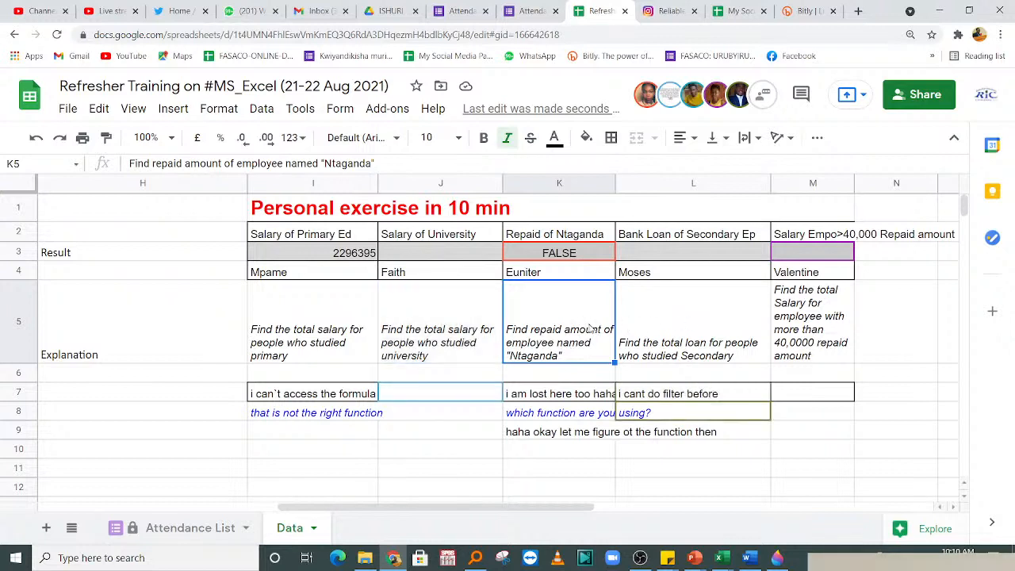
left_click(695, 312)
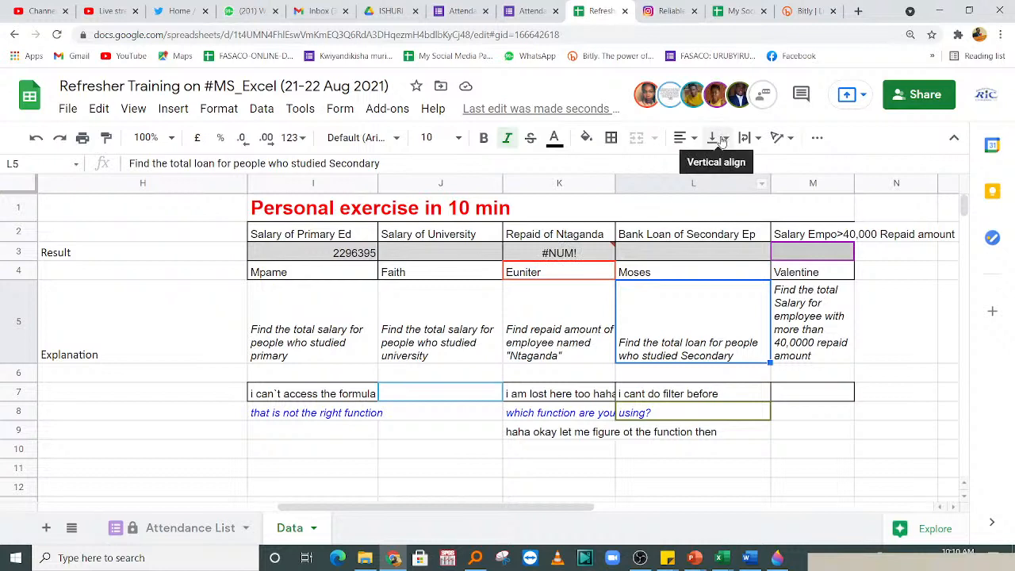
- Inspect the revised formula in K3 and its error details against the repaid-amount task
left_click(583, 244)
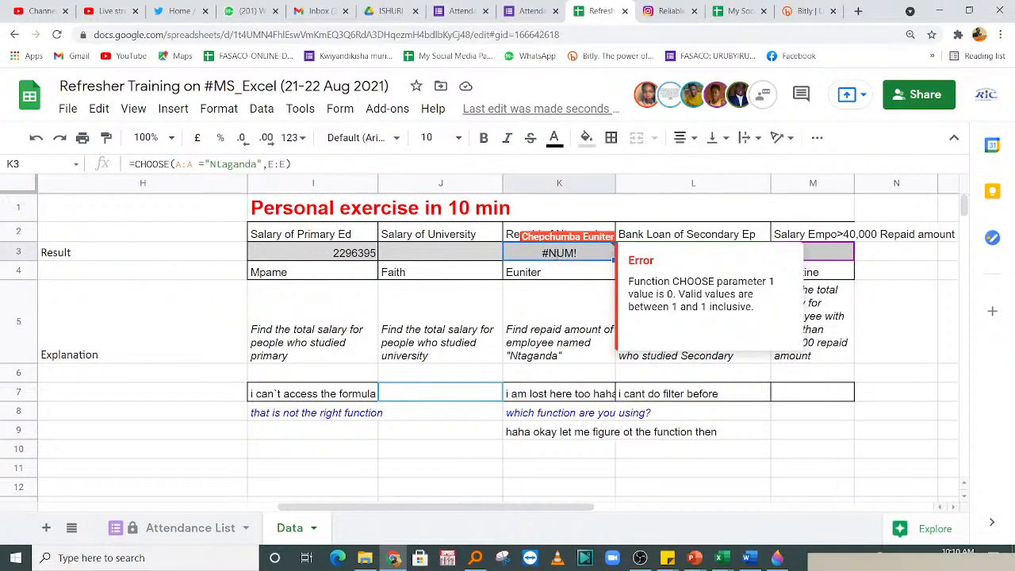
double_click(582, 247)
left_click(583, 337)
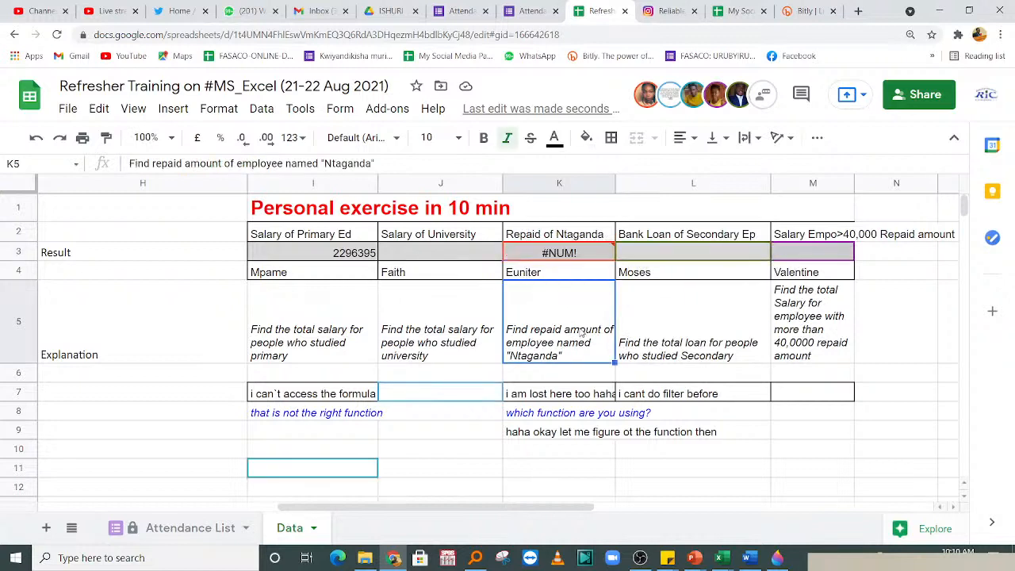
left_click(541, 250)
left_click(726, 377)
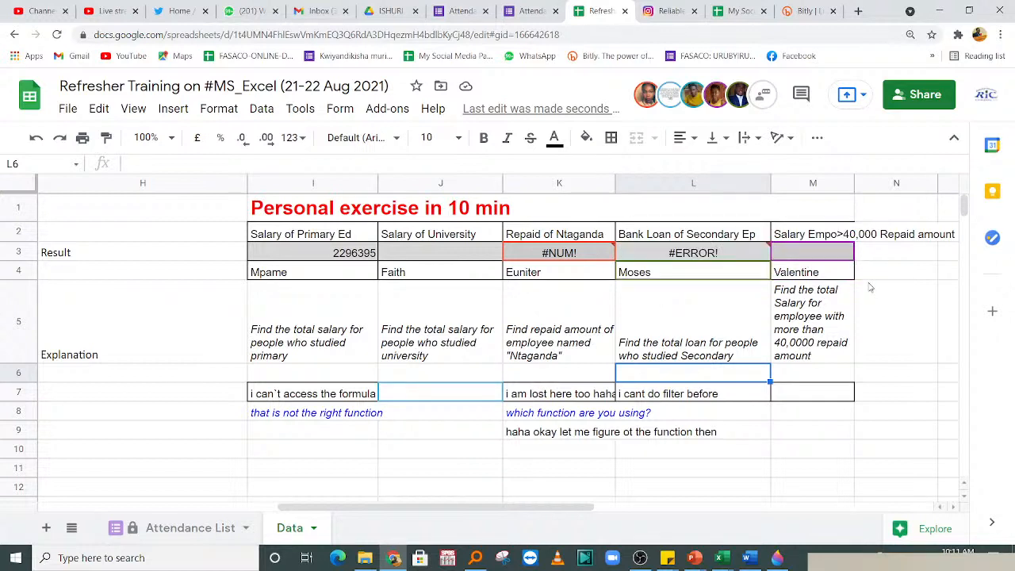
- Check the Bank Loan of Secondary result in L3 and its error details against the task in L5
left_click(657, 254)
left_click(689, 302)
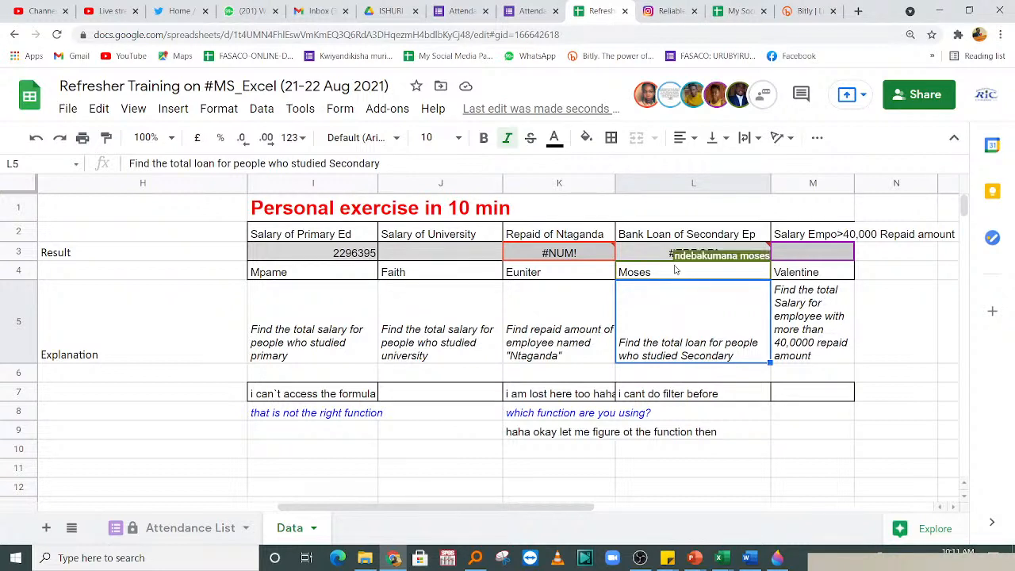
mouse_move(698, 258)
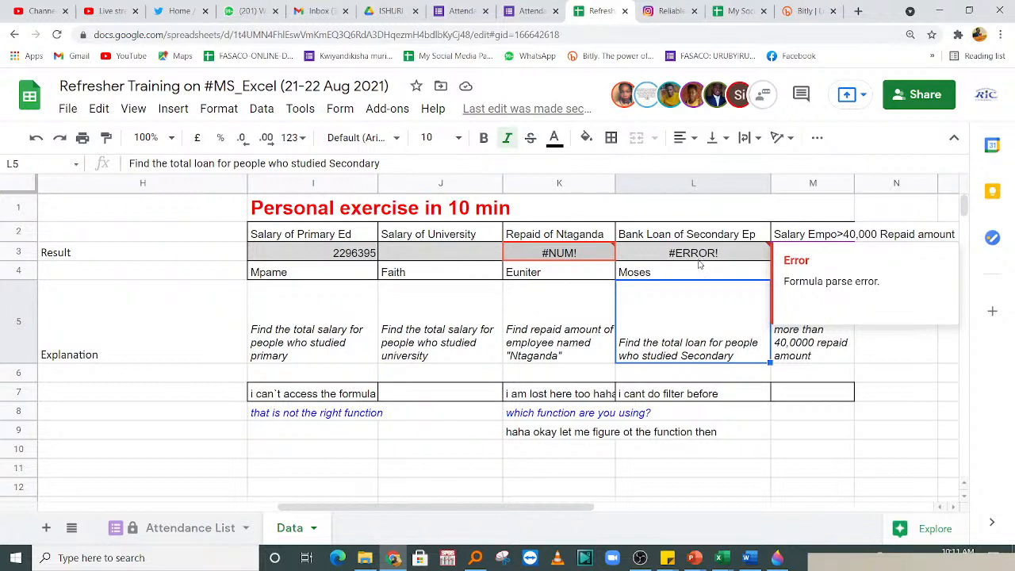
left_click(716, 465)
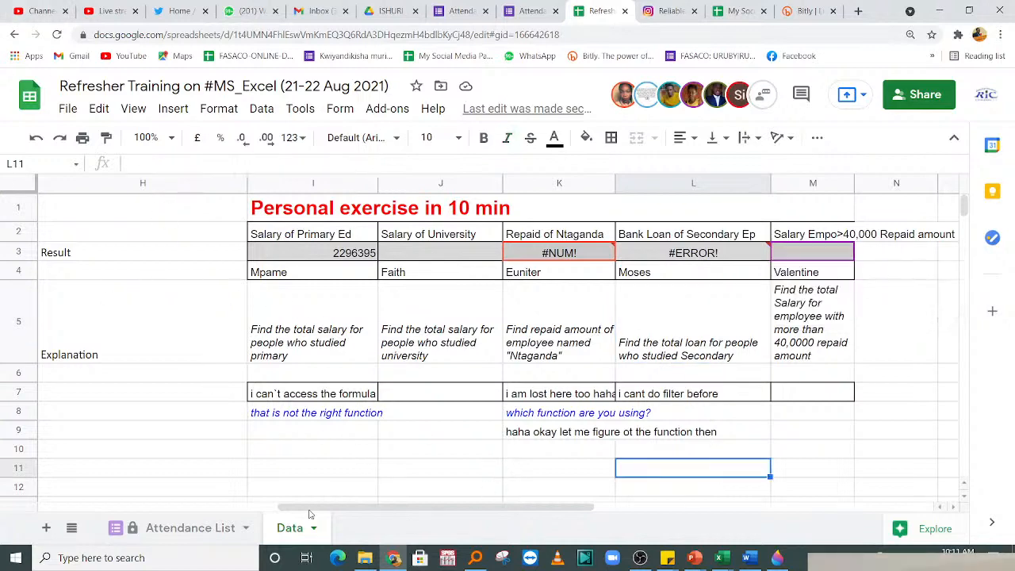
- Clear all the participants' comments and replies in I6:N10 below the exercise tasks
left_click_drag(314, 510, 301, 471)
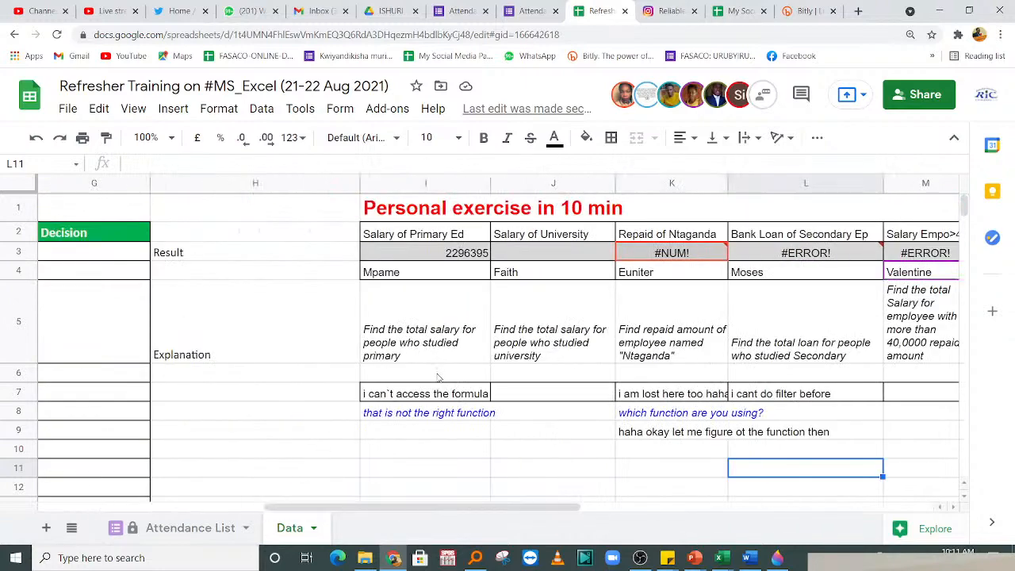
left_click_drag(437, 377, 669, 463)
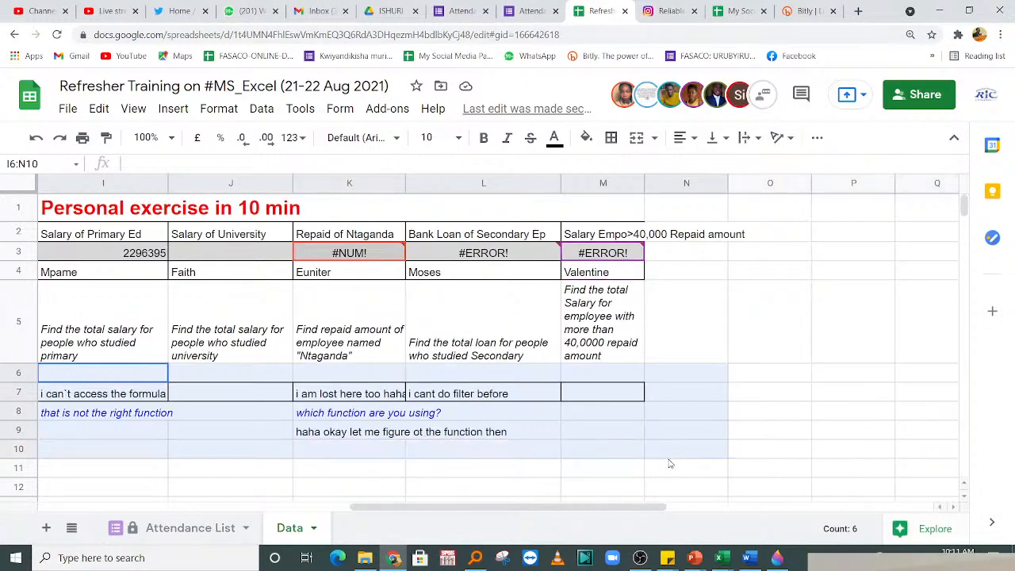
key("Delete")
left_click(385, 357)
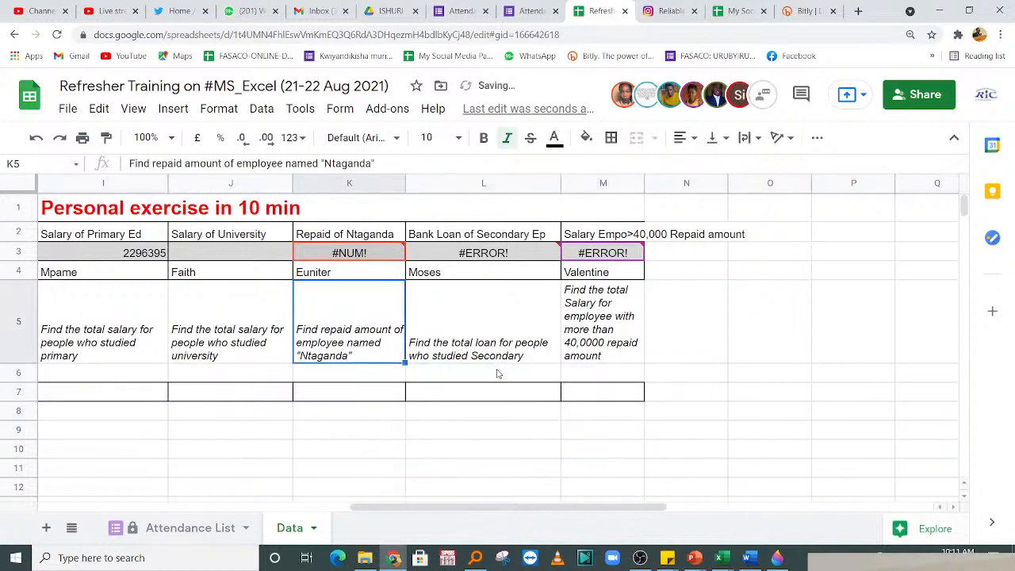
- Open the spreadsheet's sharing settings and set the first two participants listed after the owner to Viewer
left_click(937, 96)
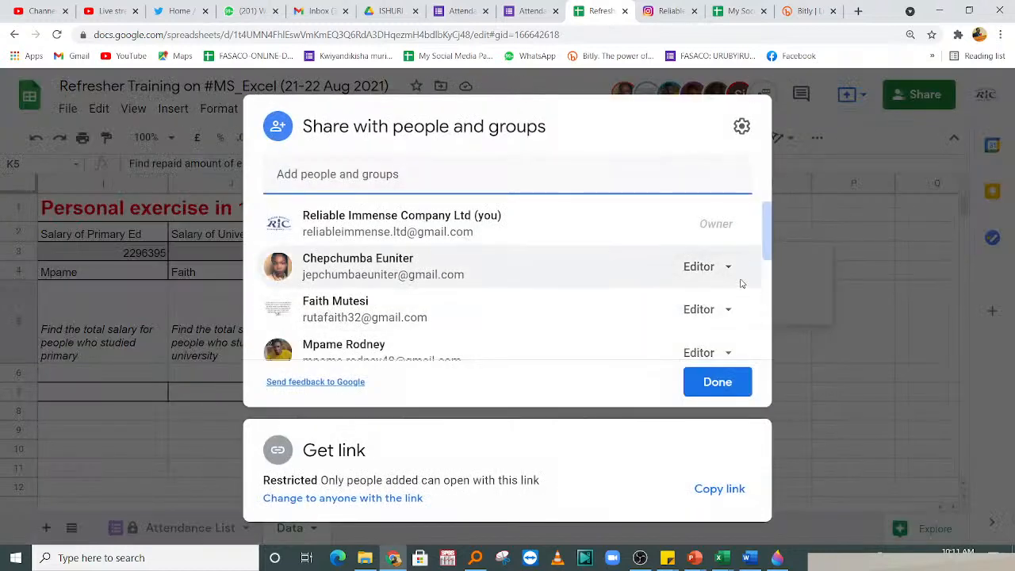
left_click(734, 268)
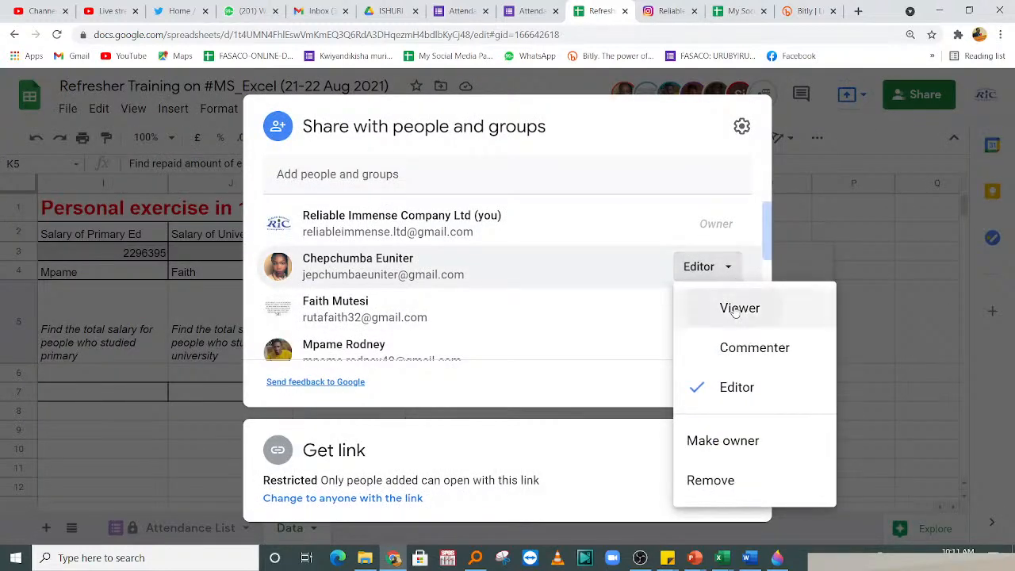
left_click(731, 306)
left_click(718, 311)
left_click(733, 121)
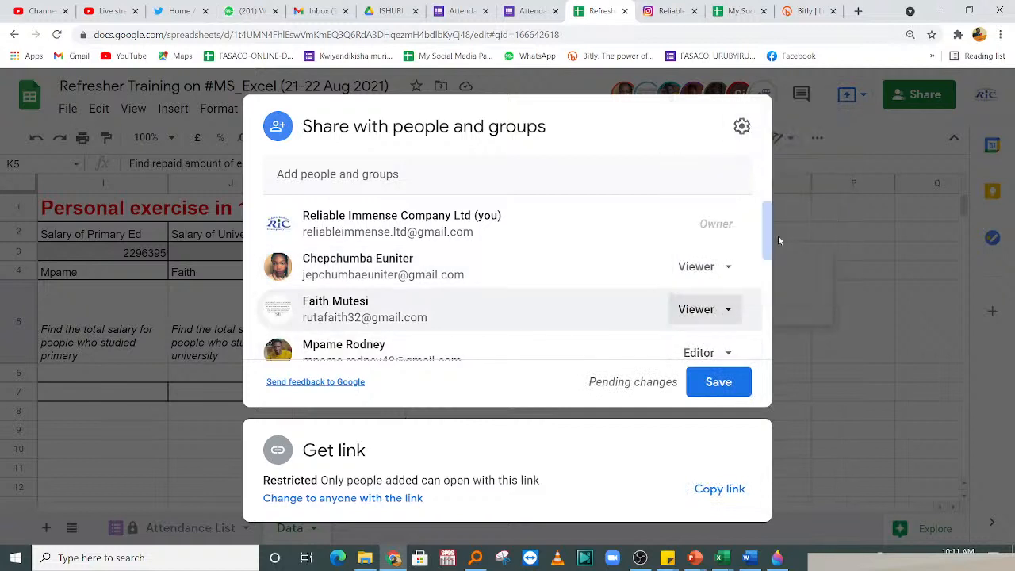
- Set the access of the third, fourth and fifth participants in the sharing list to Viewer
scroll(766, 275, "down", 1)
left_click(719, 262)
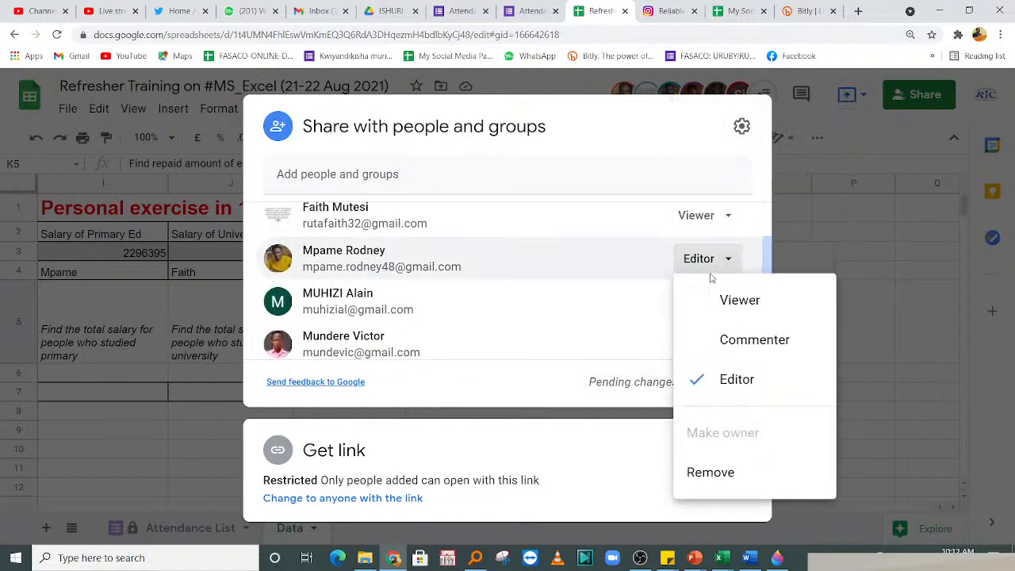
left_click(706, 297)
left_click(701, 302)
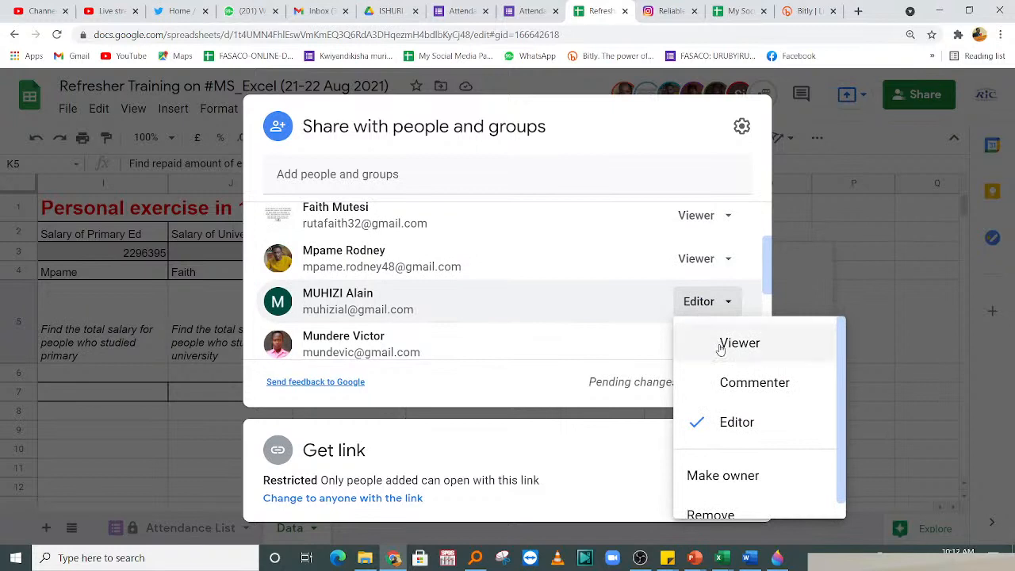
left_click(720, 343)
left_click(701, 344)
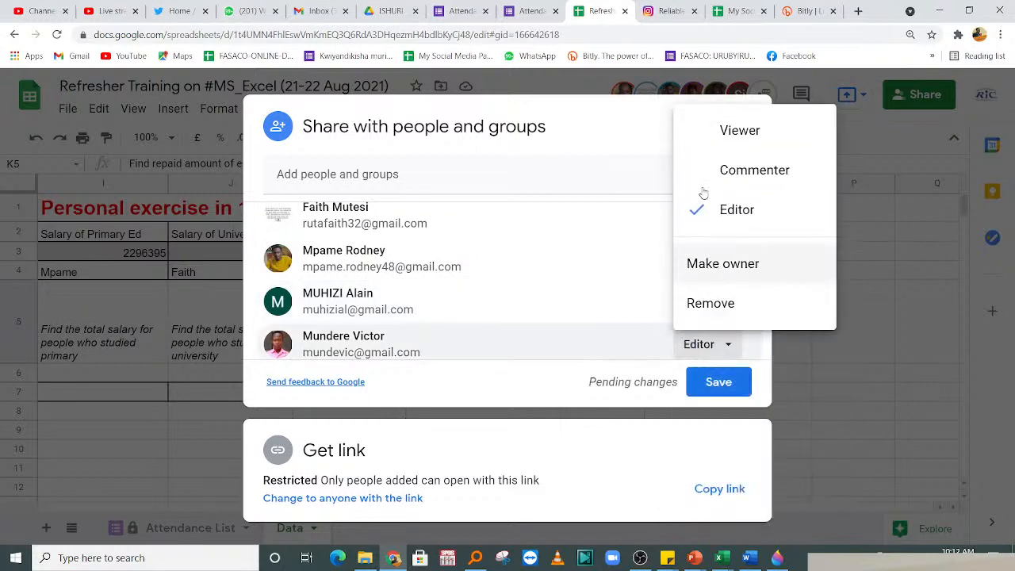
left_click(730, 129)
- Set the access of the sixth, seventh and eighth participants in the sharing list to Viewer
scroll(765, 295, "down", 2)
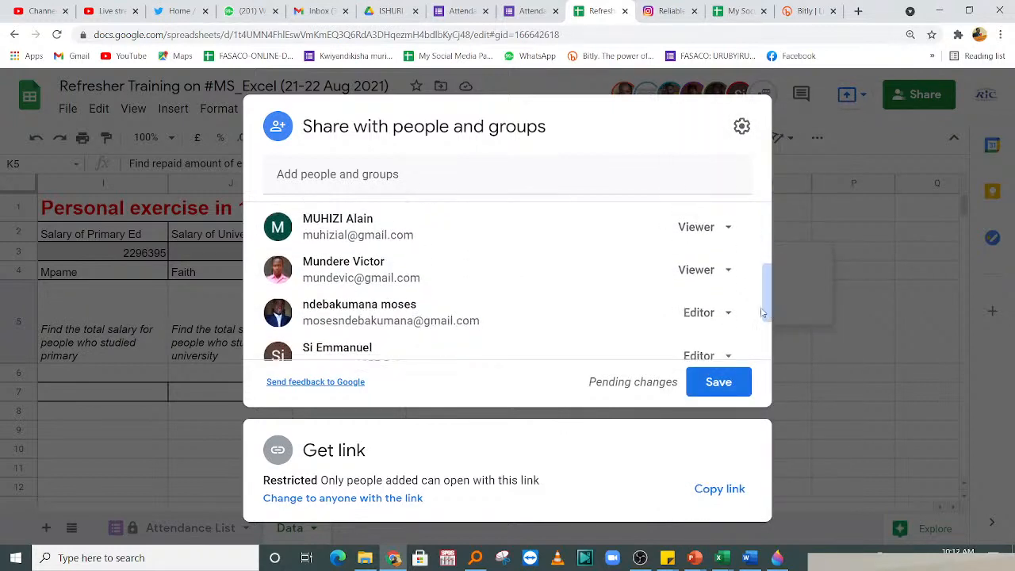
left_click(704, 313)
left_click(725, 125)
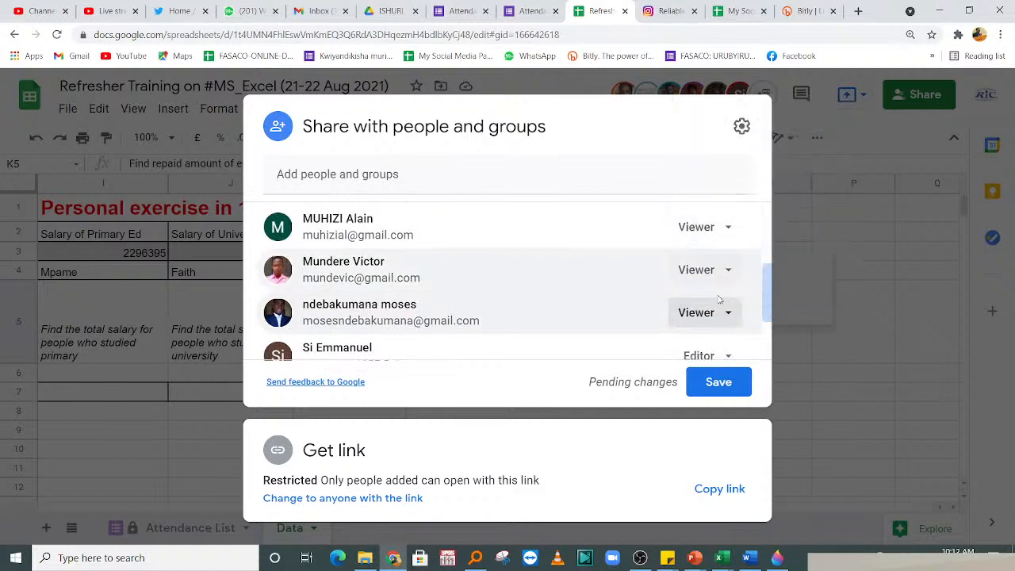
left_click(716, 353)
left_click(725, 153)
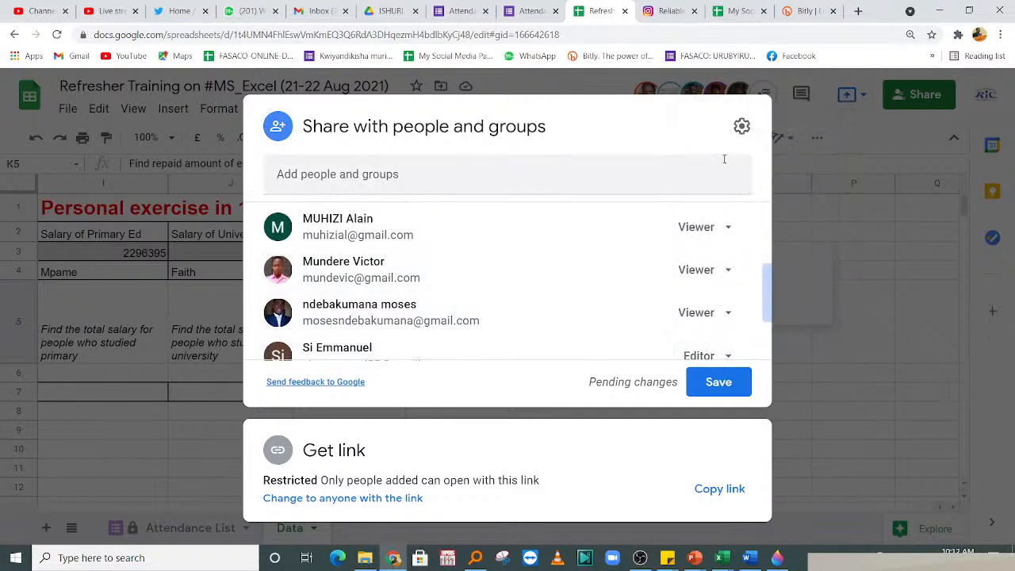
left_click_drag(762, 298, 765, 328)
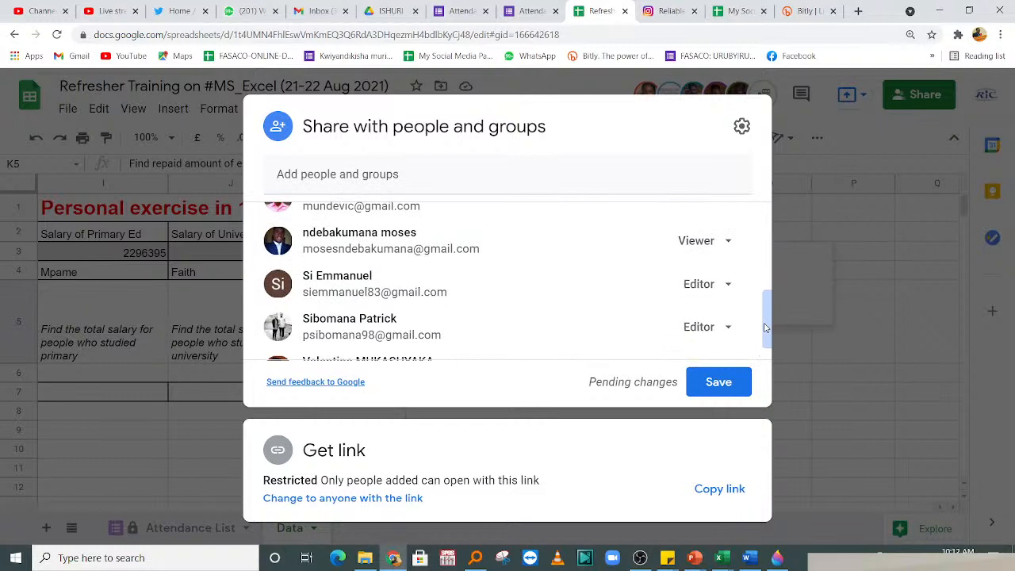
left_click(713, 286)
left_click(714, 324)
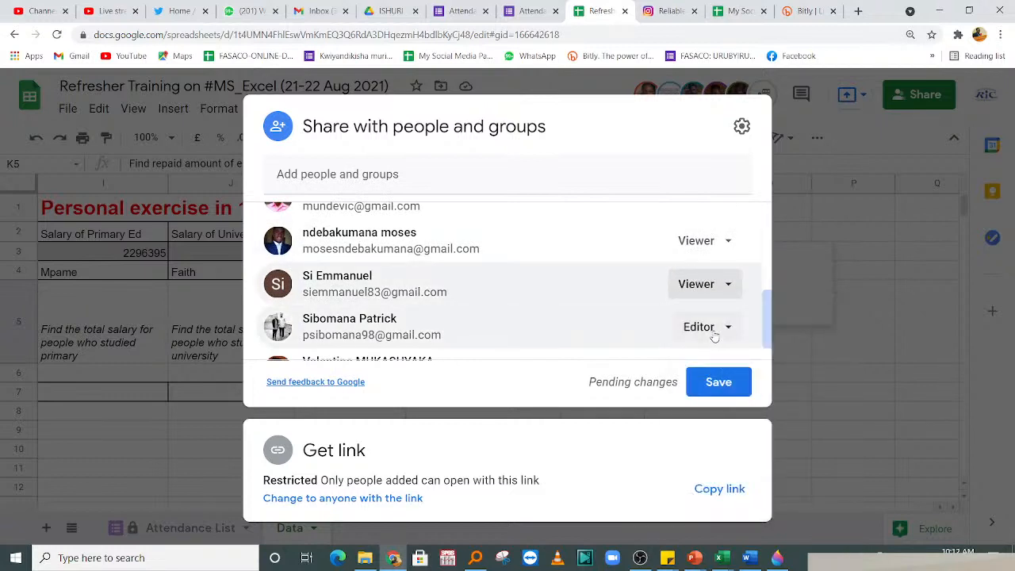
left_click(715, 329)
left_click(720, 125)
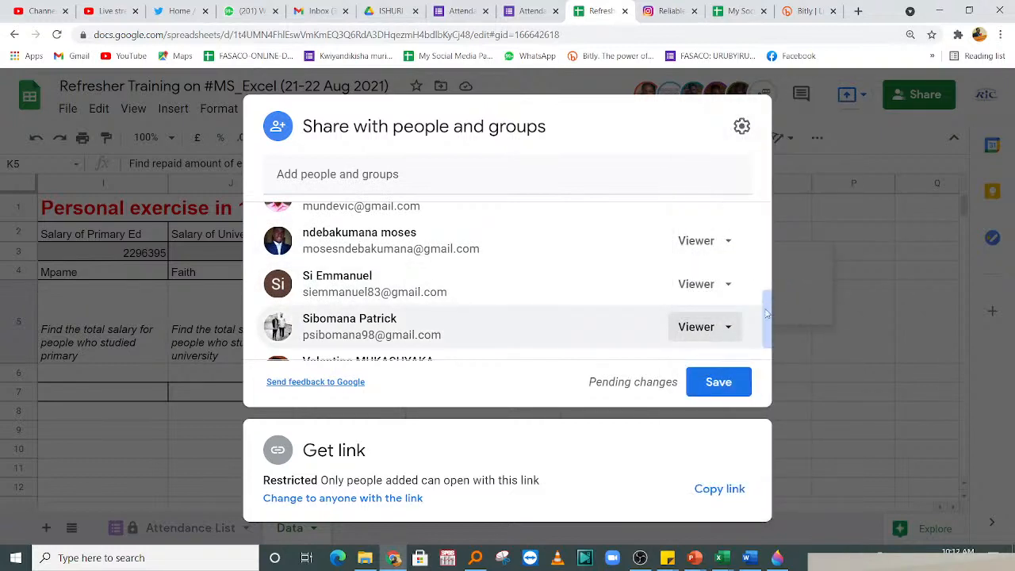
- Set the last participant in the sharing list to Viewer and save the permission changes
left_click_drag(767, 314, 767, 325)
left_click(704, 337)
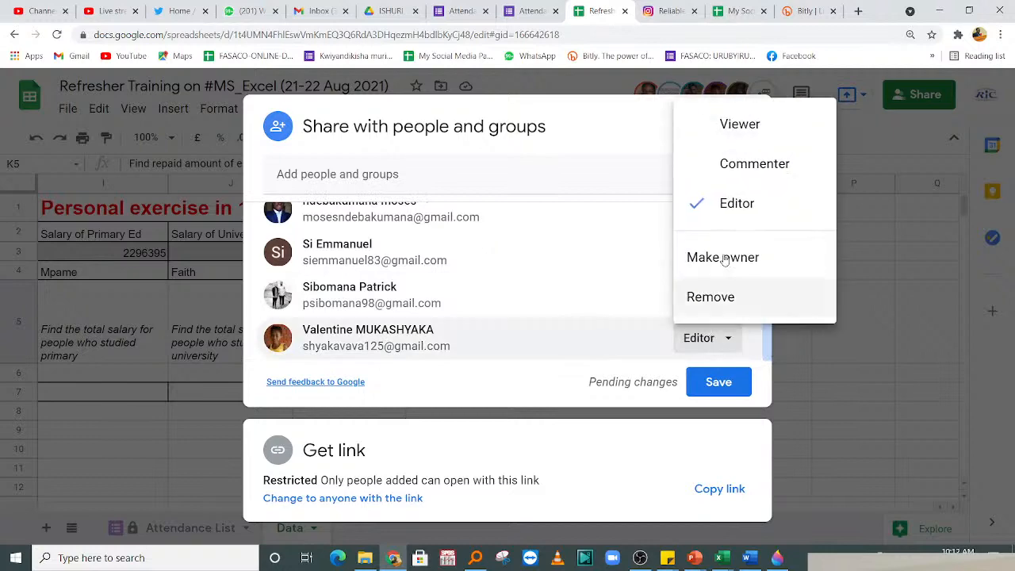
left_click(737, 125)
left_click(719, 381)
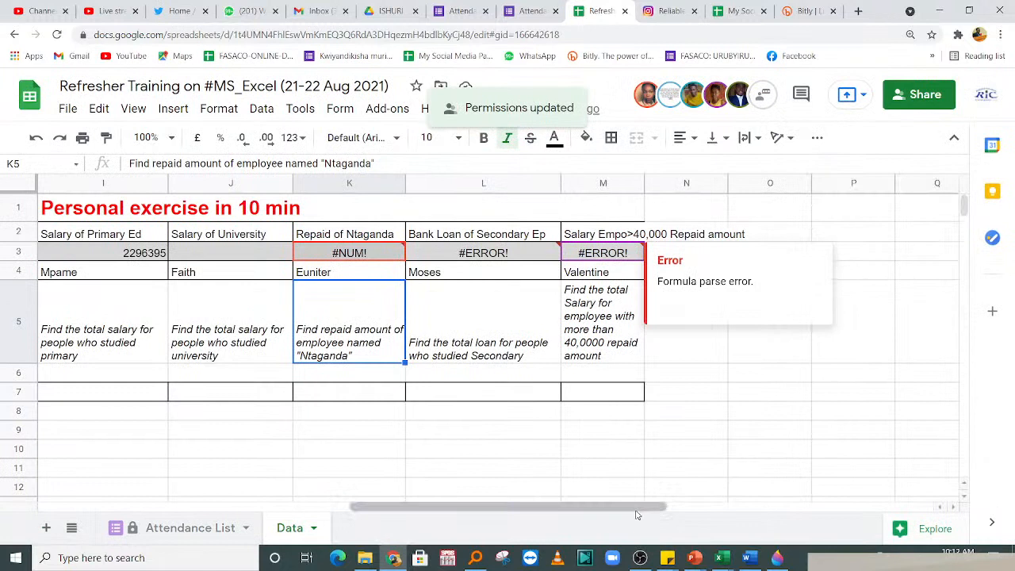
left_click_drag(553, 425, 550, 421)
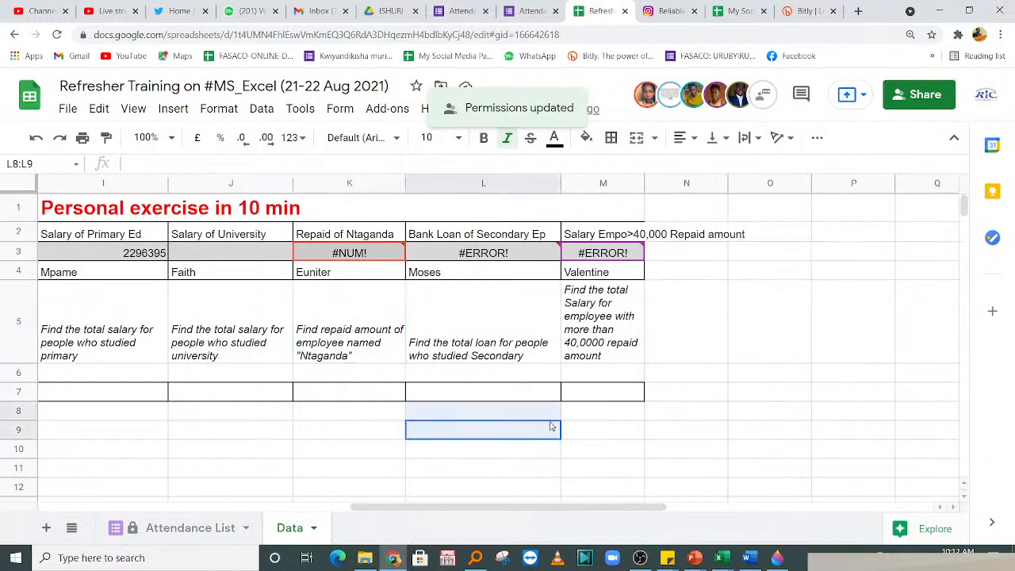
left_click(553, 426)
key("Left")
key("Left")
key("Left")
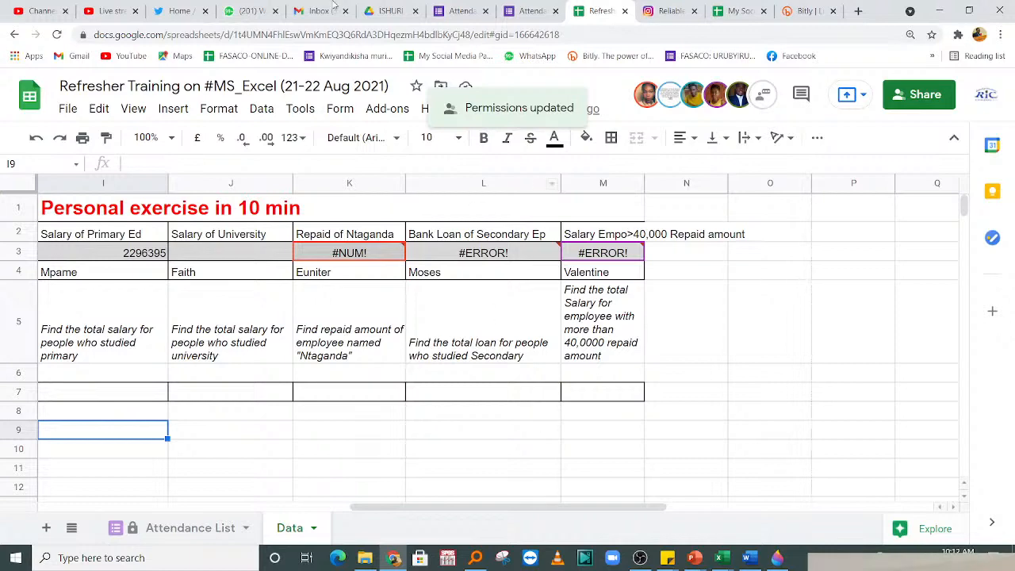
key("Left")
key("Left")
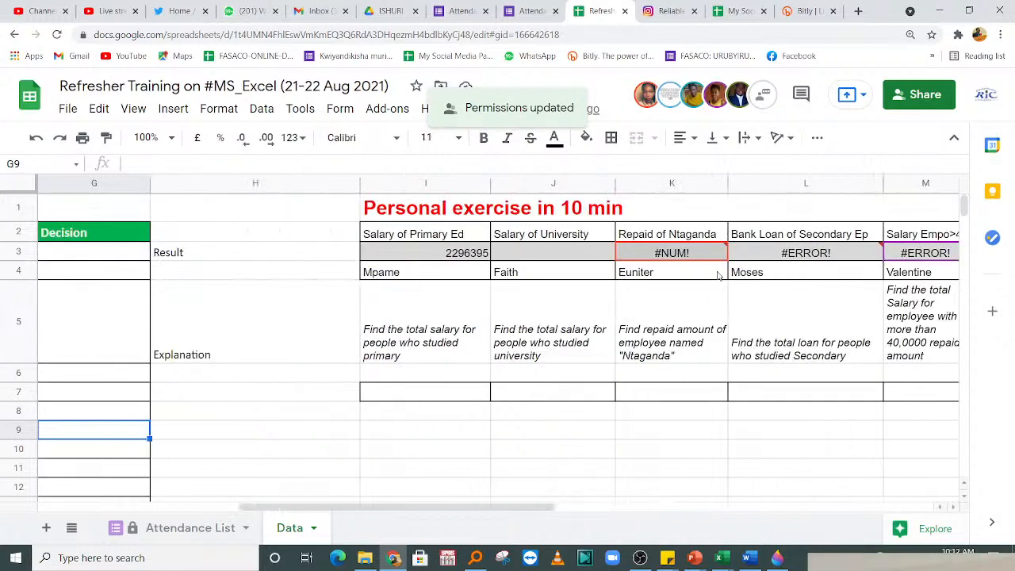
key("Right")
key("Right")
- Clear the Result and Explanation labels in column H and the participant's hard-coded answer in I3
left_click(418, 258)
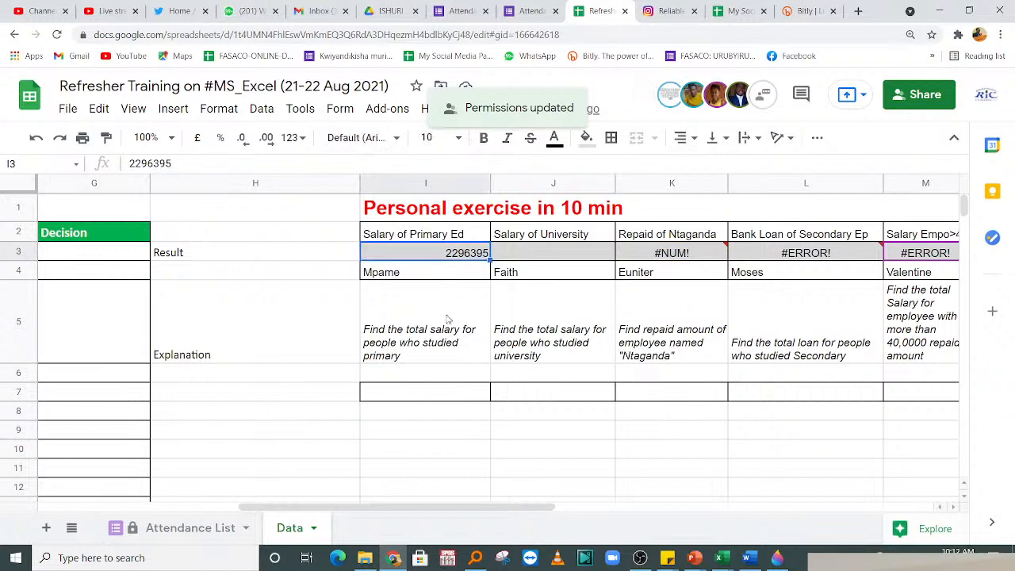
left_click_drag(210, 262, 235, 421)
key("Delete")
left_click(467, 242)
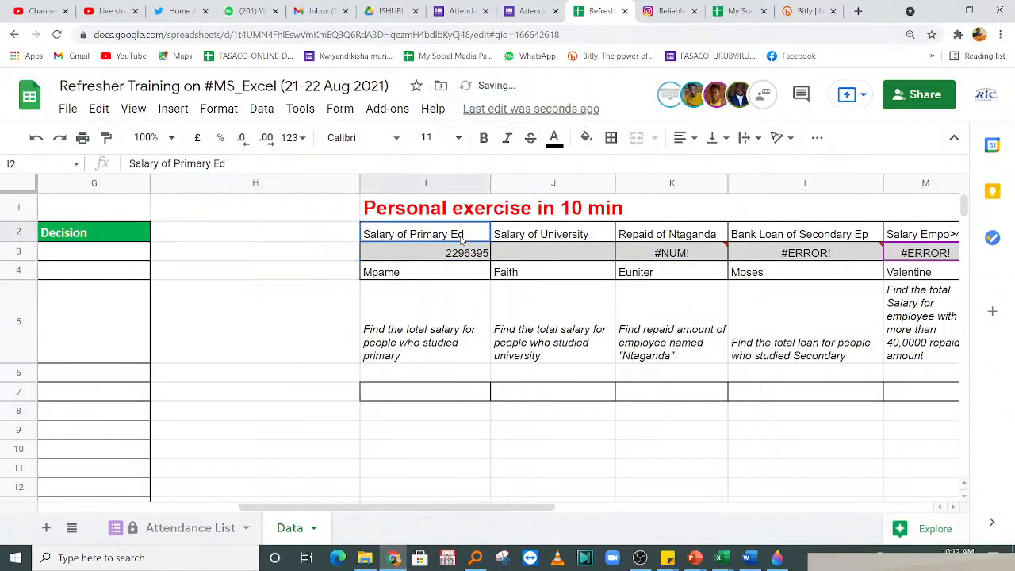
left_click(468, 254)
key("Delete")
left_click(460, 349)
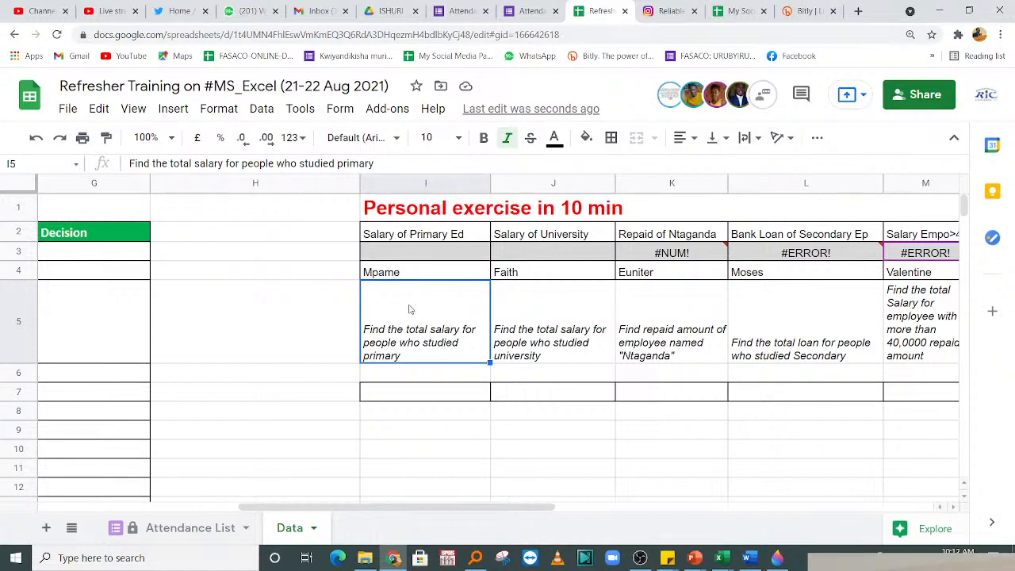
- Start a SUMIF formula in I3 using the education levels in C3:C92 as the tested range
left_click(396, 253)
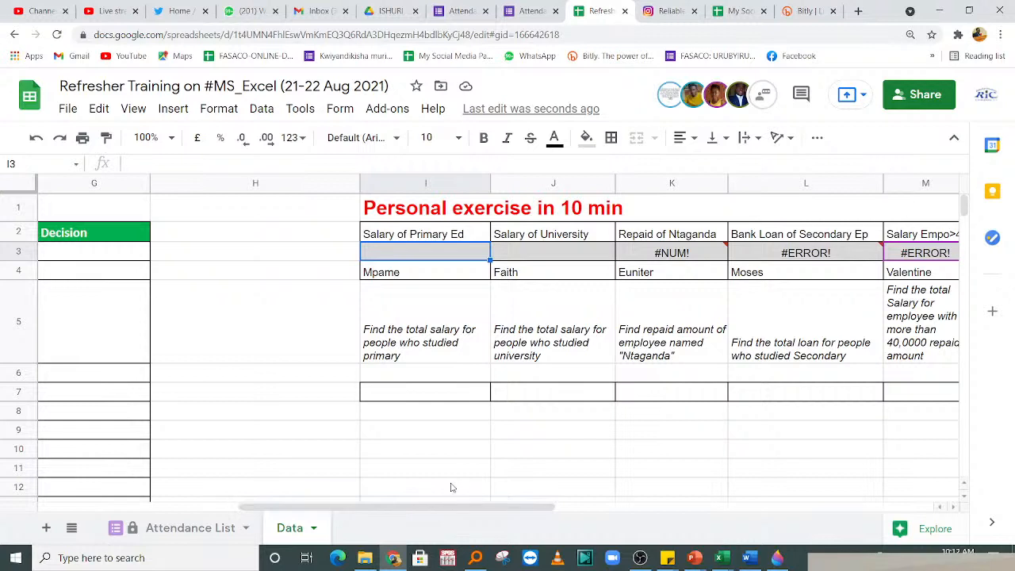
type("=sum")
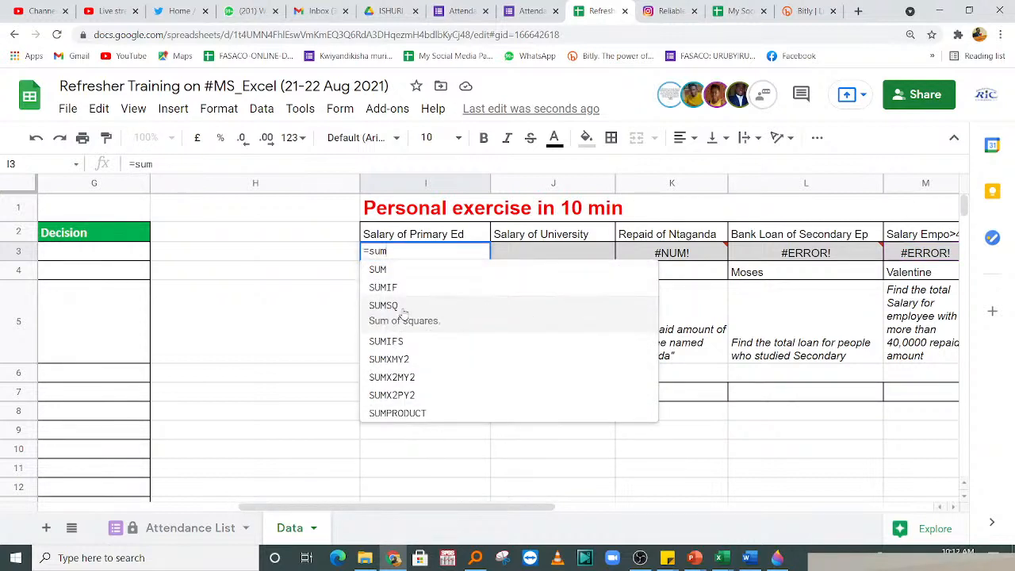
left_click(401, 293)
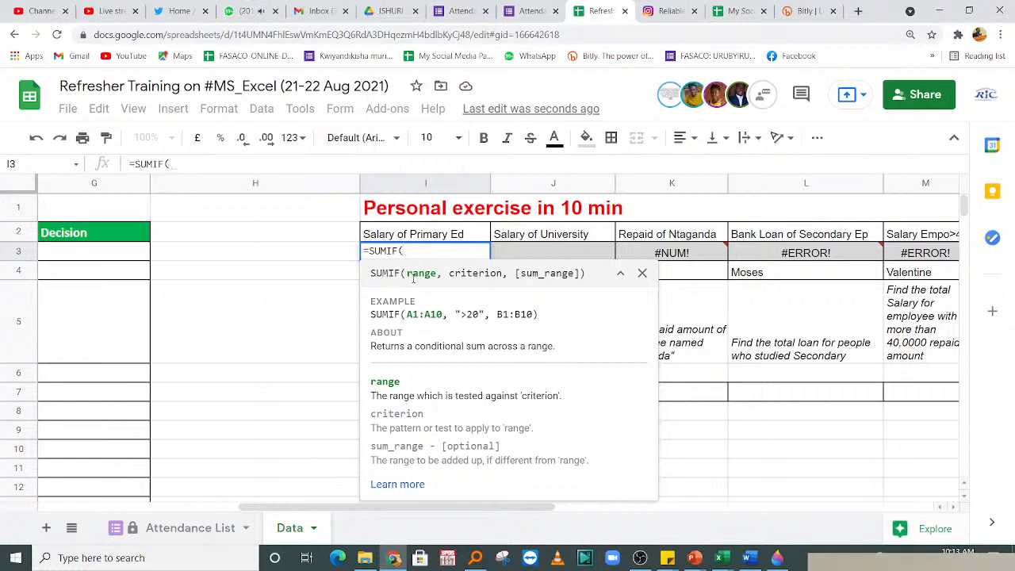
left_click_drag(309, 514, 128, 475)
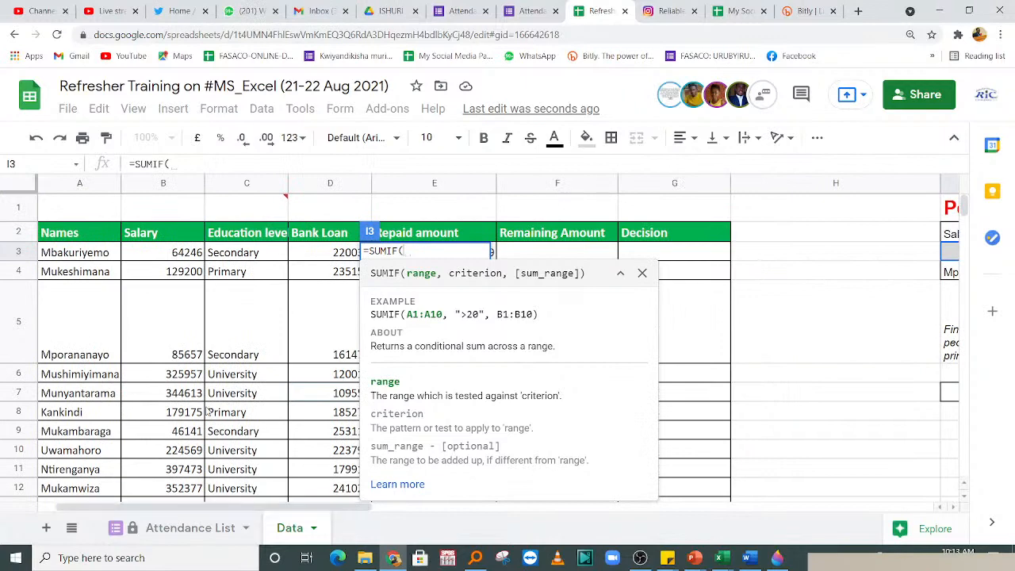
left_click(249, 255)
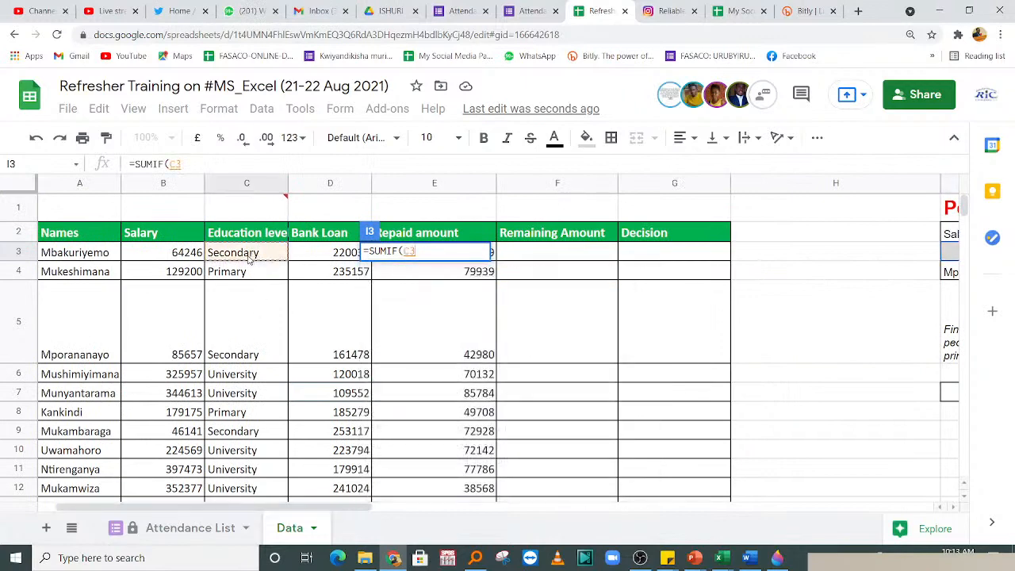
key("ctrl+shift+Down")
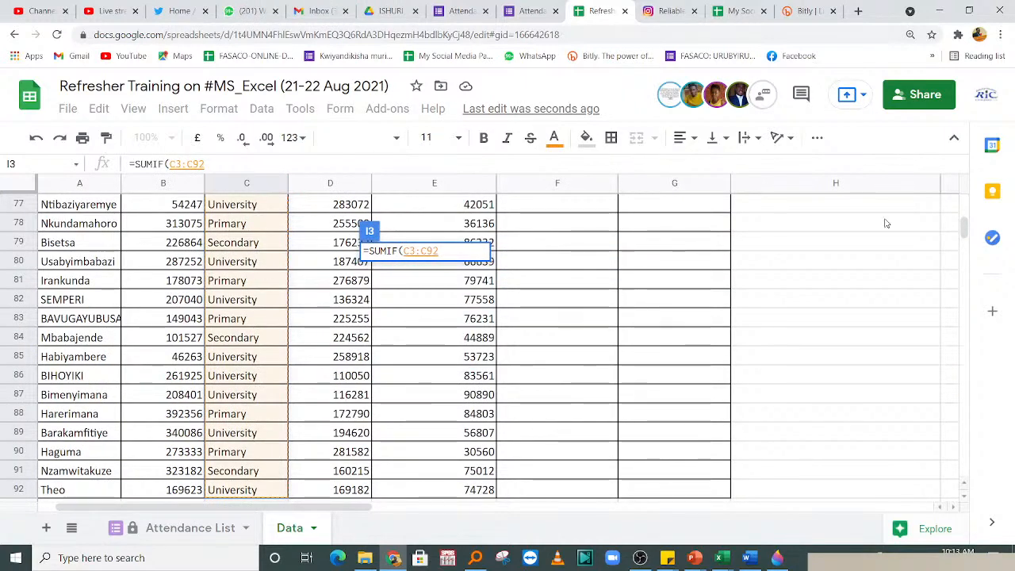
- Complete the SUMIF formula in I3 with the criterion "Primary" and the salaries in B3:B92 as the sum range
left_click_drag(965, 229, 963, 191)
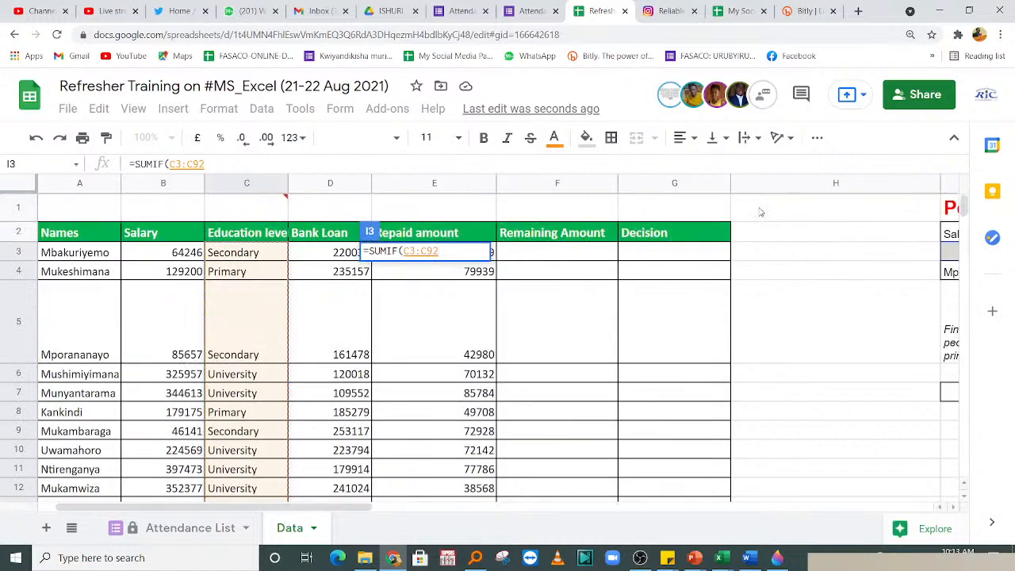
left_click_drag(375, 509, 507, 509)
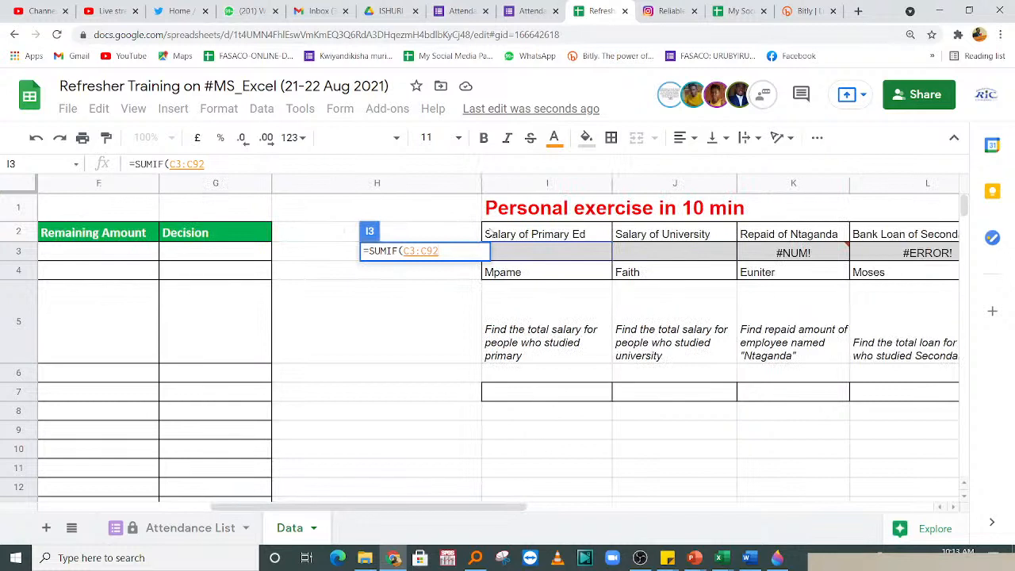
type(",")
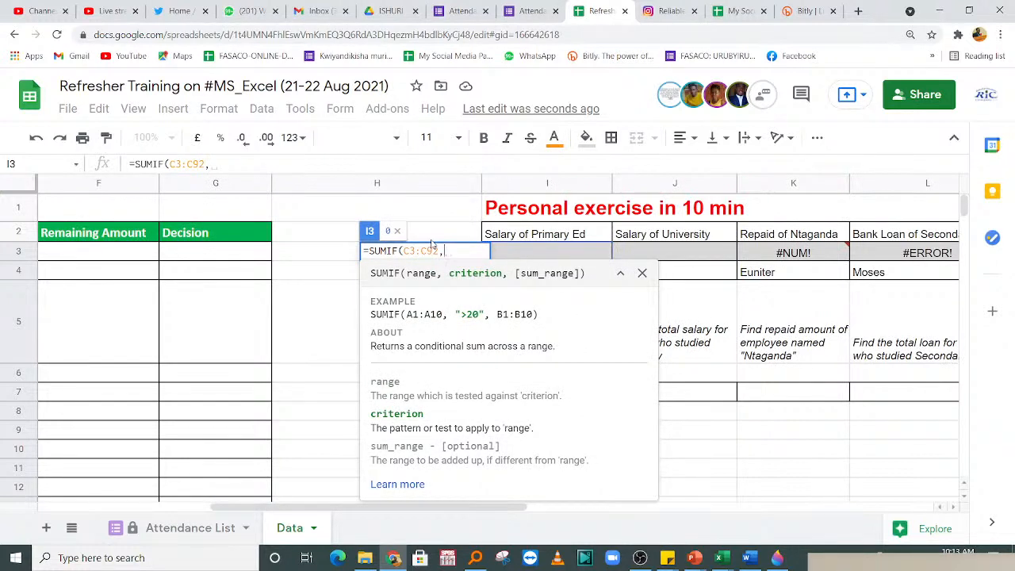
type("\"P")
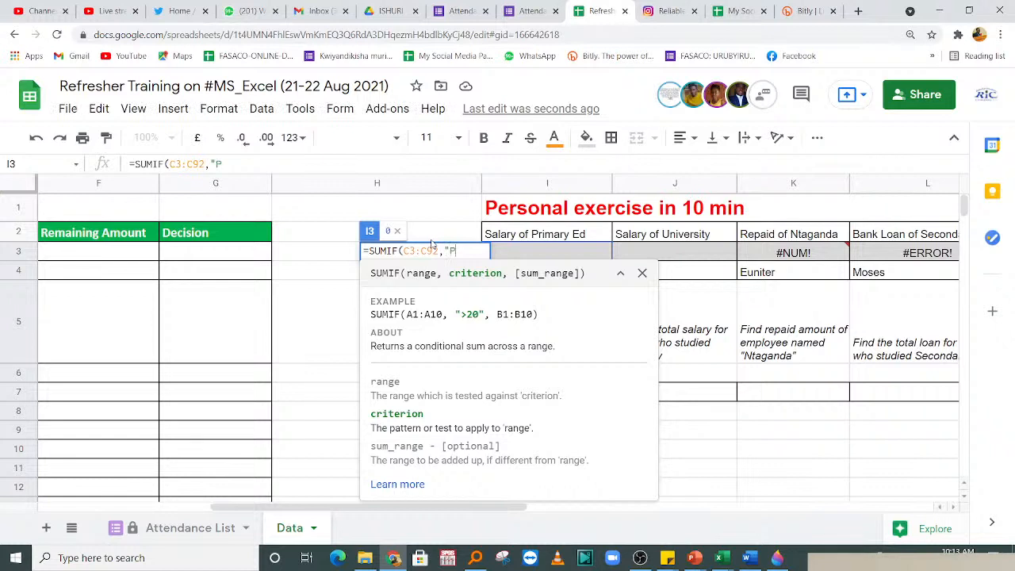
type("rimary\",")
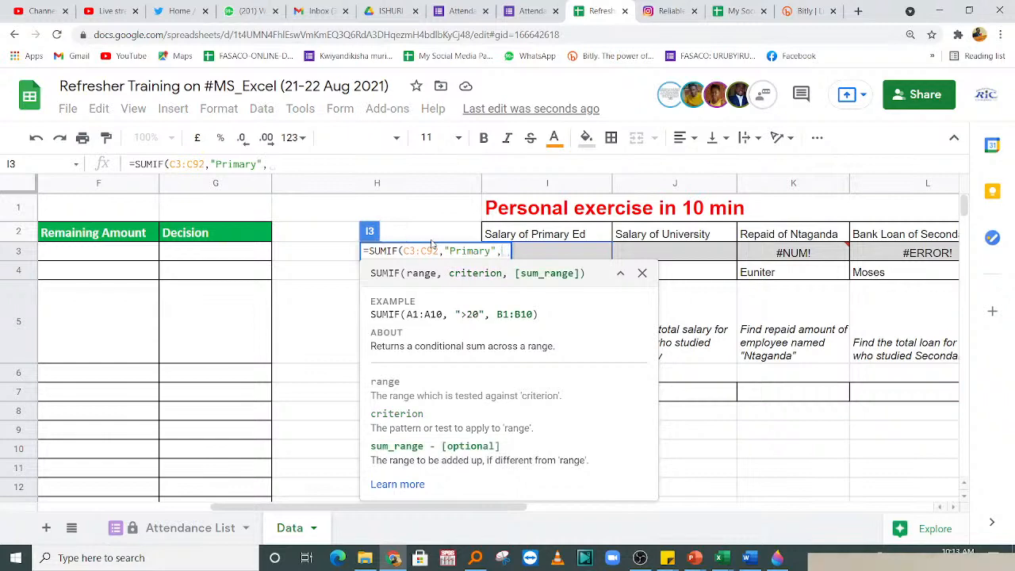
left_click_drag(452, 509, 280, 508)
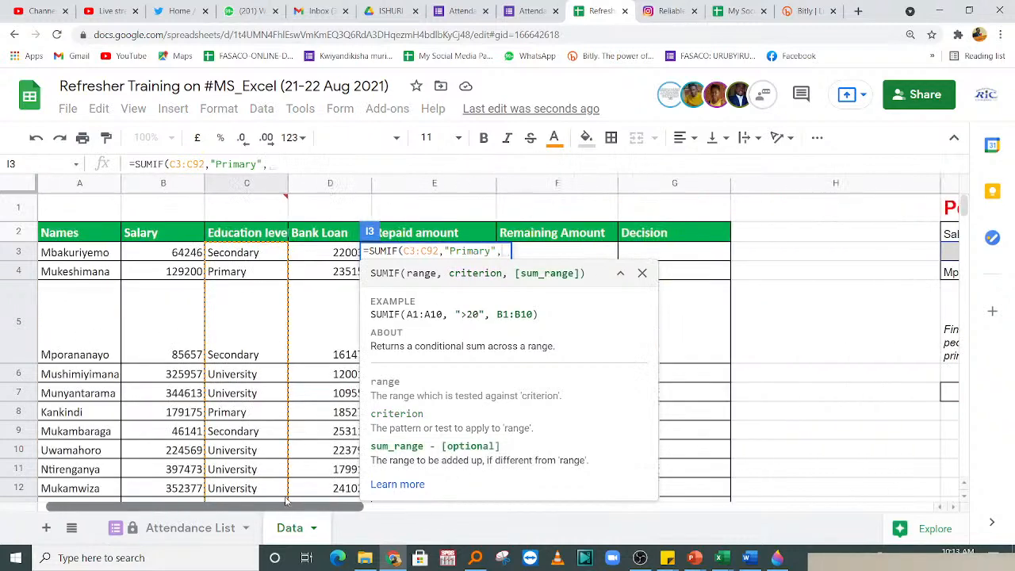
left_click_drag(162, 253, 189, 208)
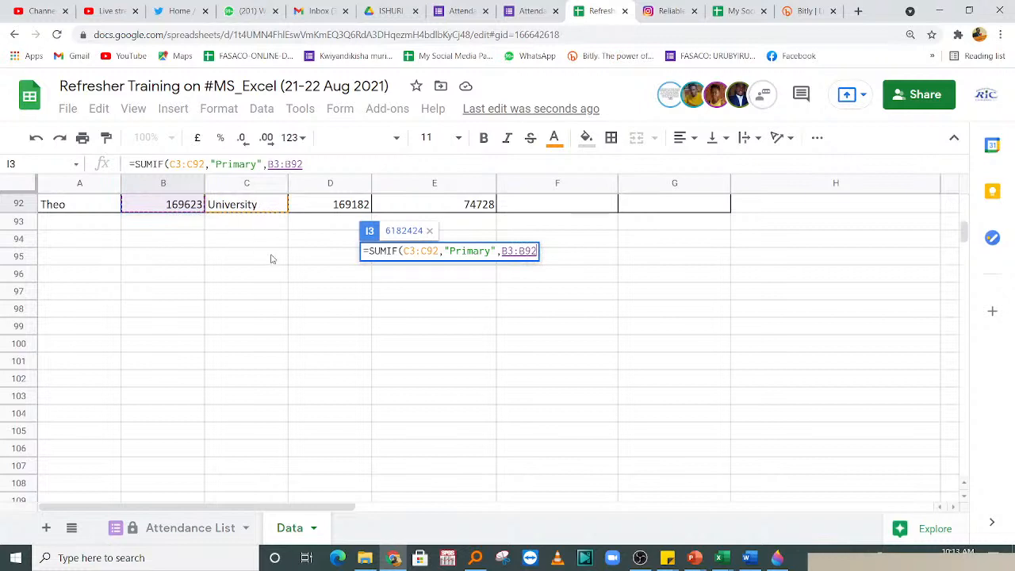
type(")")
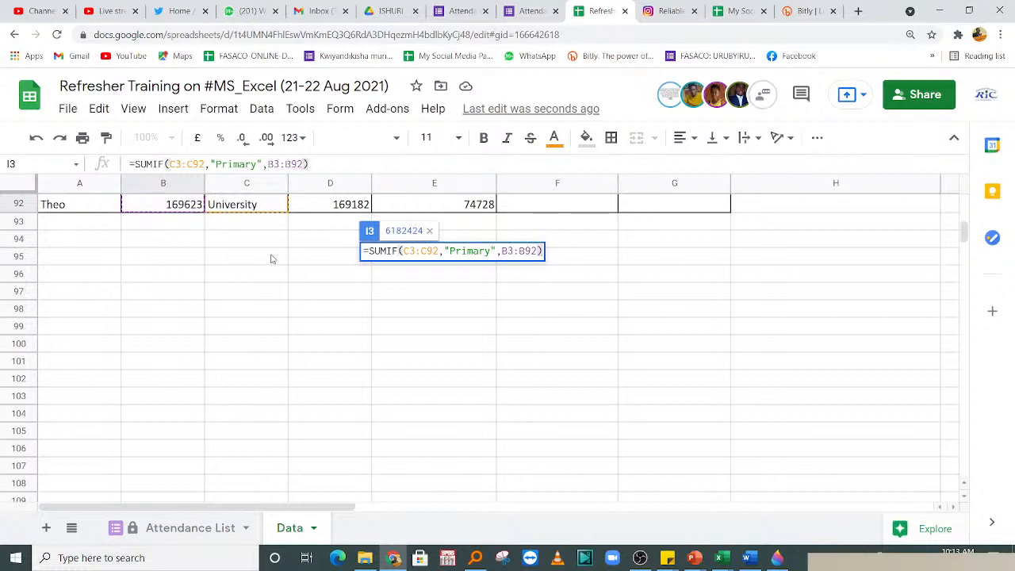
key("Return")
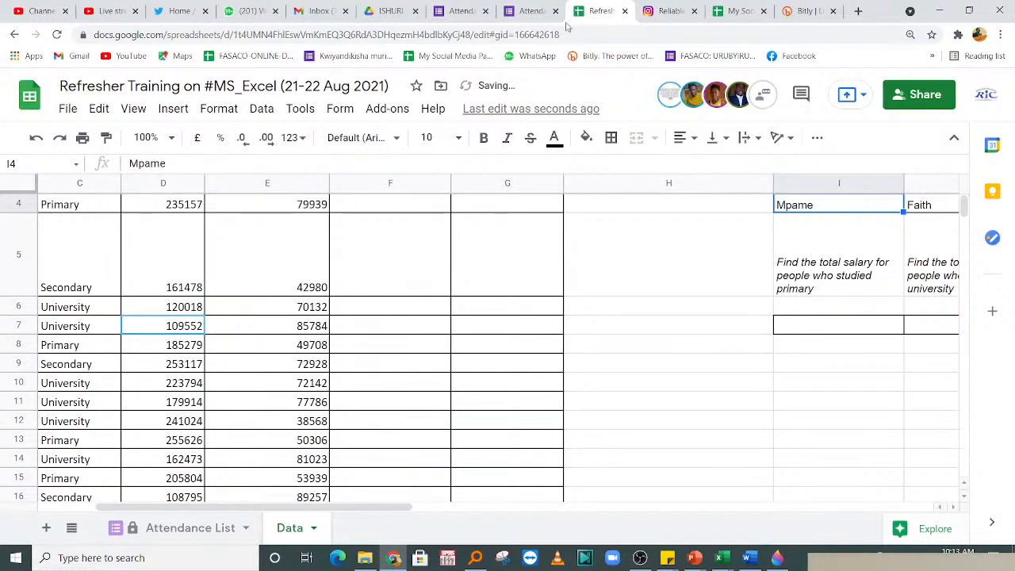
scroll(951, 208, "up", 1)
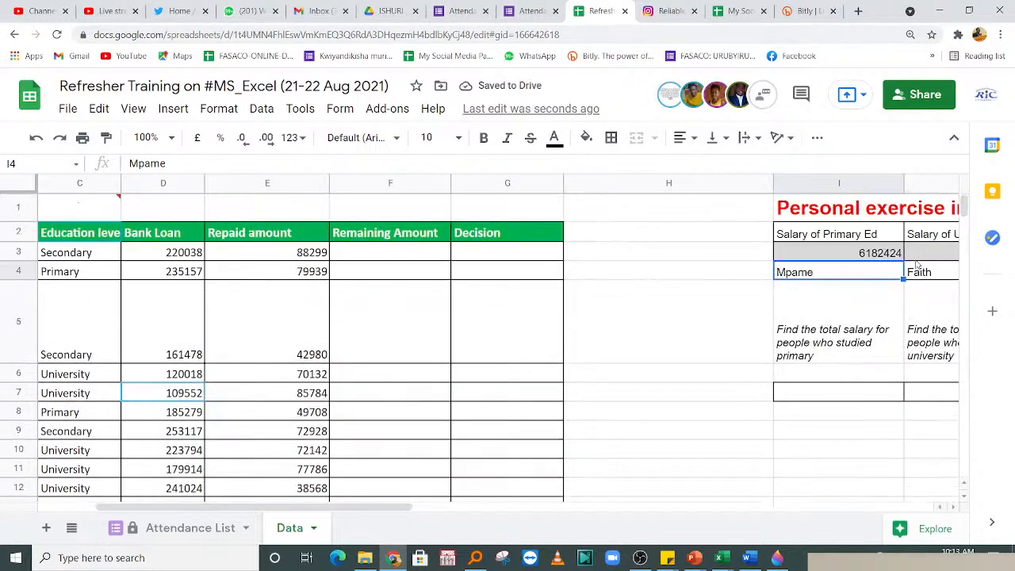
- Review the arguments of the finished SUMIF formula in I3, leaving it unchanged
left_click(791, 327)
left_click(736, 276)
key("Right")
key("Right")
key("Right")
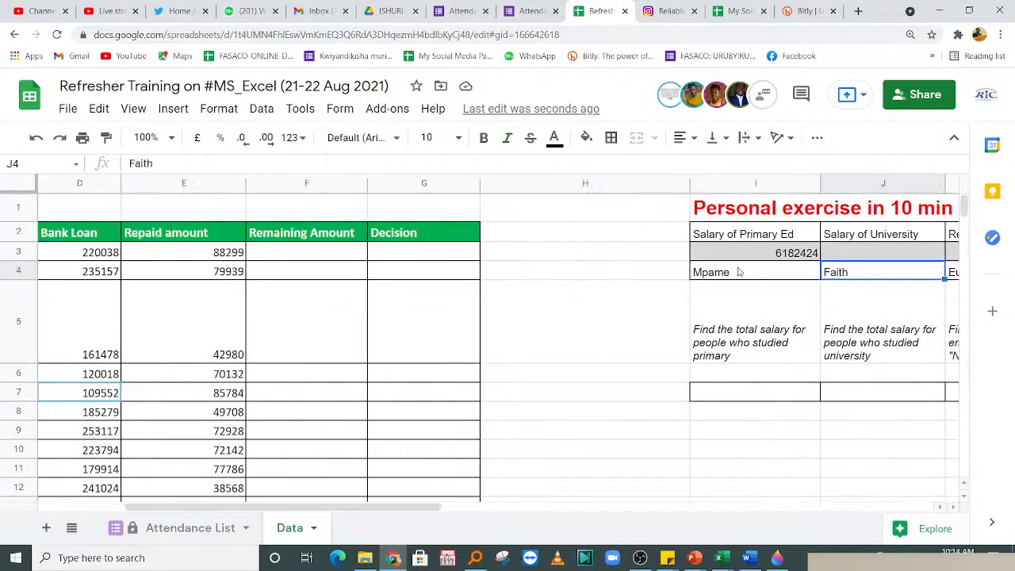
left_click(587, 257)
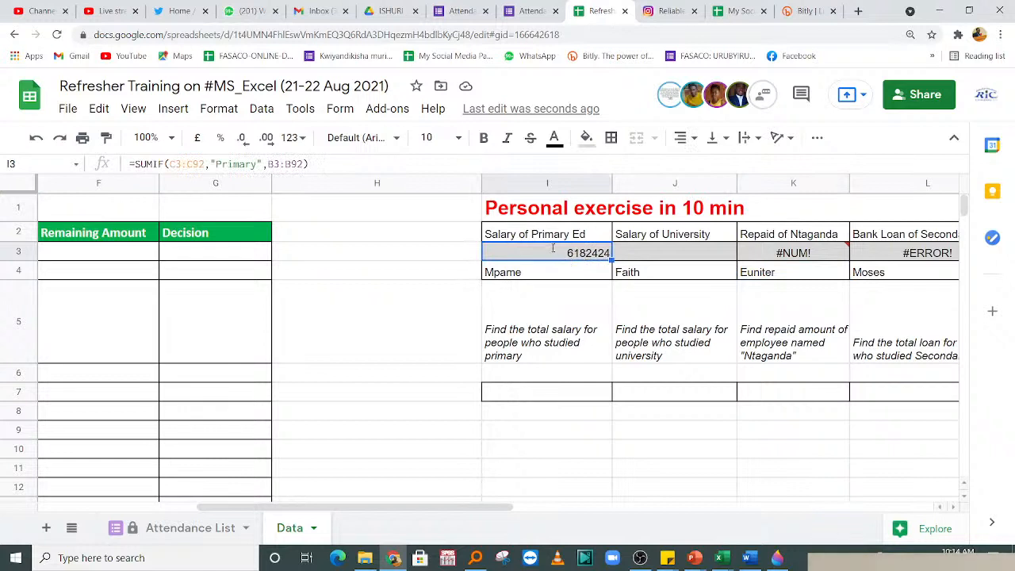
double_click(552, 249)
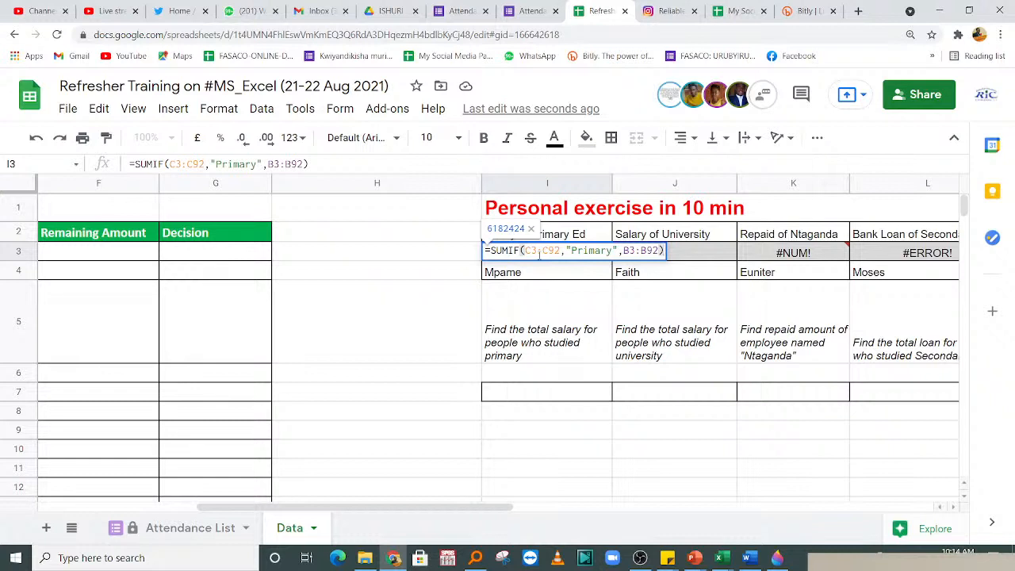
left_click(551, 299)
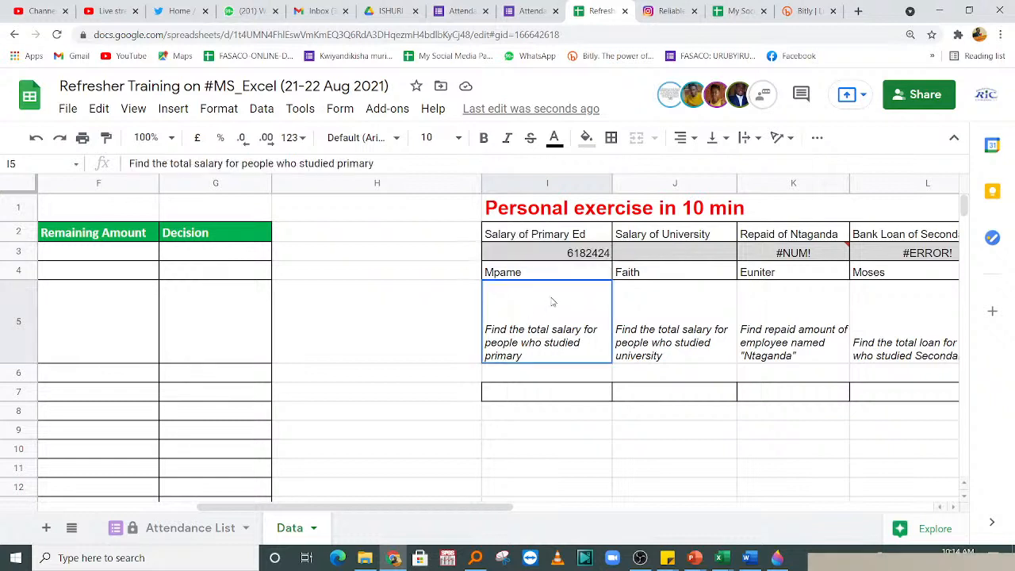
- Copy the SUMIF formula text from I3 into J3, under Salary of University, keeping the same ranges
left_click(675, 255)
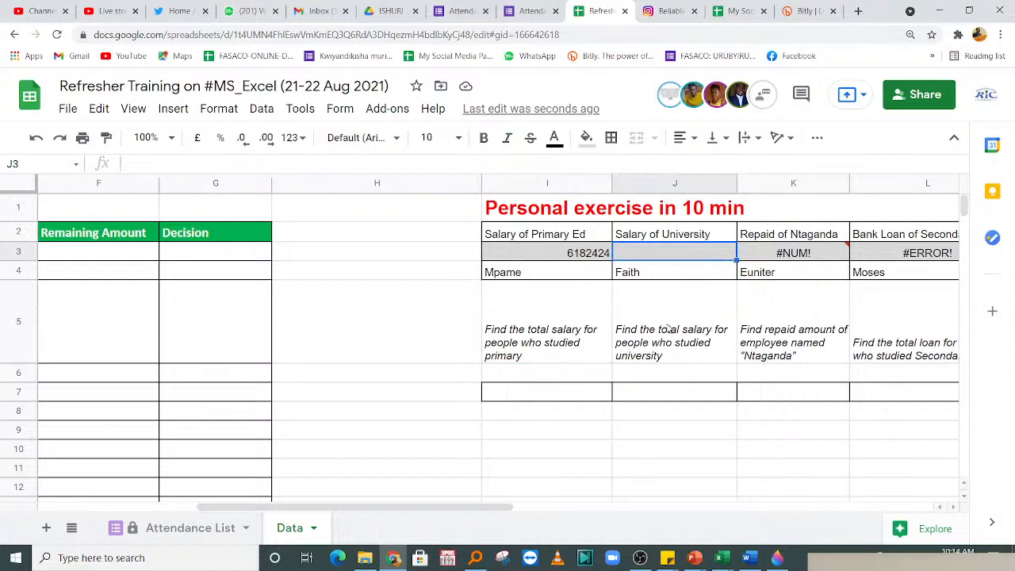
key("Right")
key("Right")
left_click(531, 259)
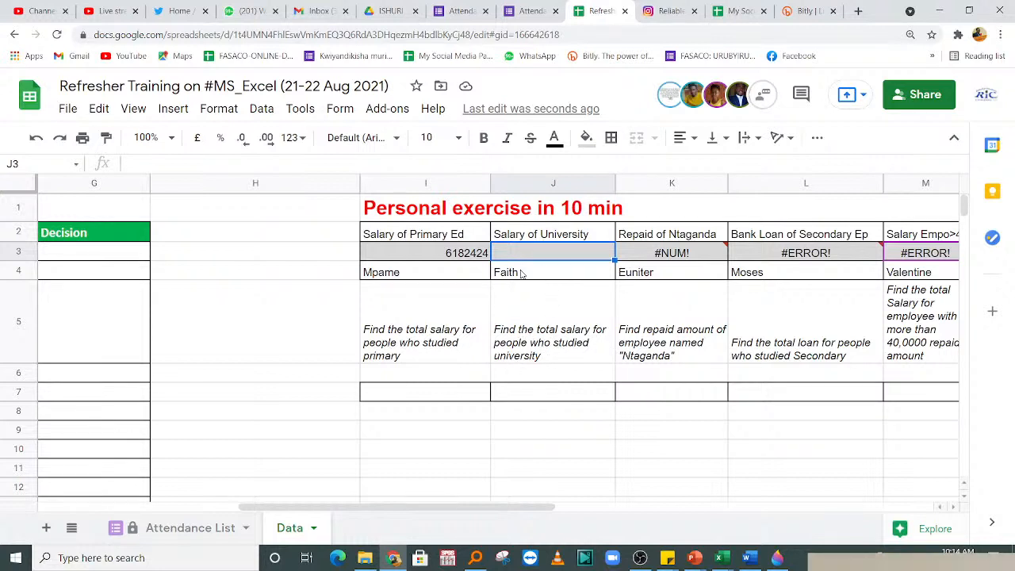
left_click(418, 249)
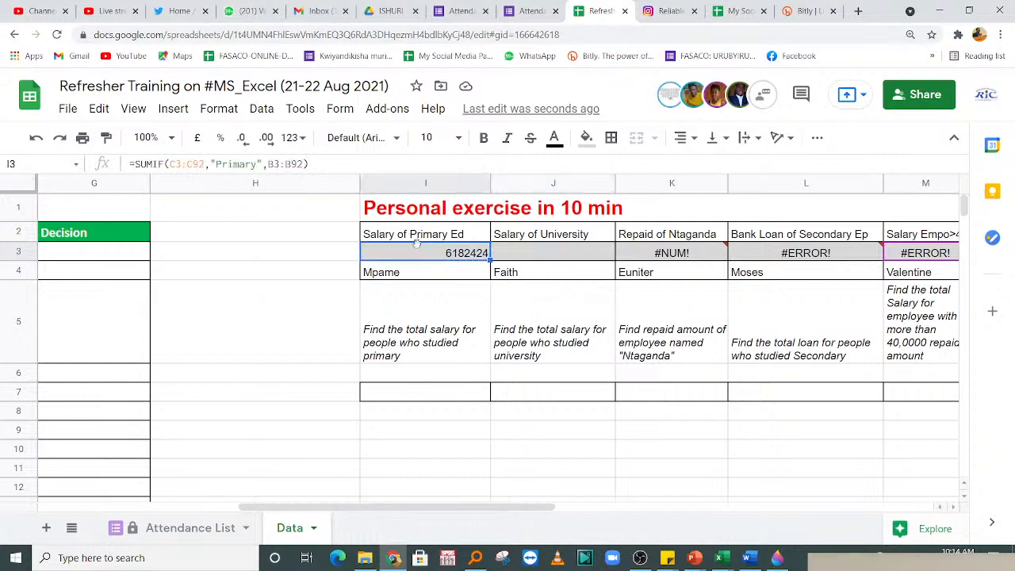
double_click(421, 254)
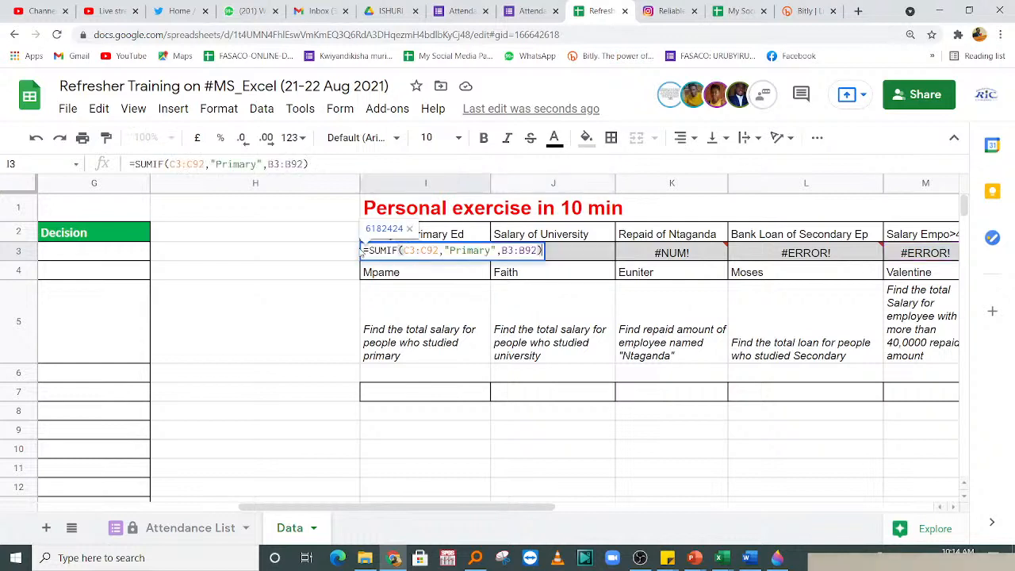
left_click_drag(363, 251, 583, 249)
key("ctrl+c")
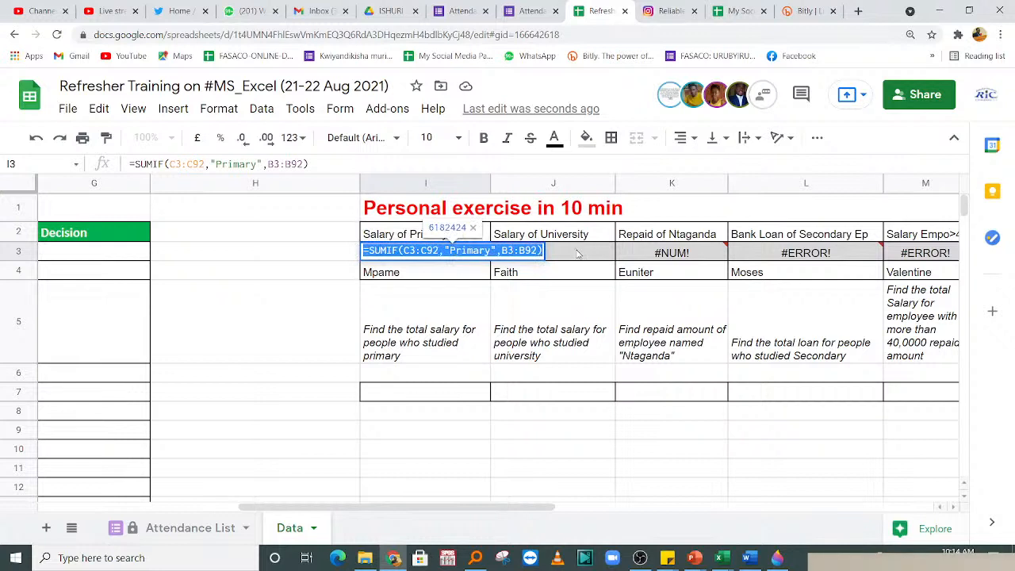
left_click(573, 279)
left_click(546, 252)
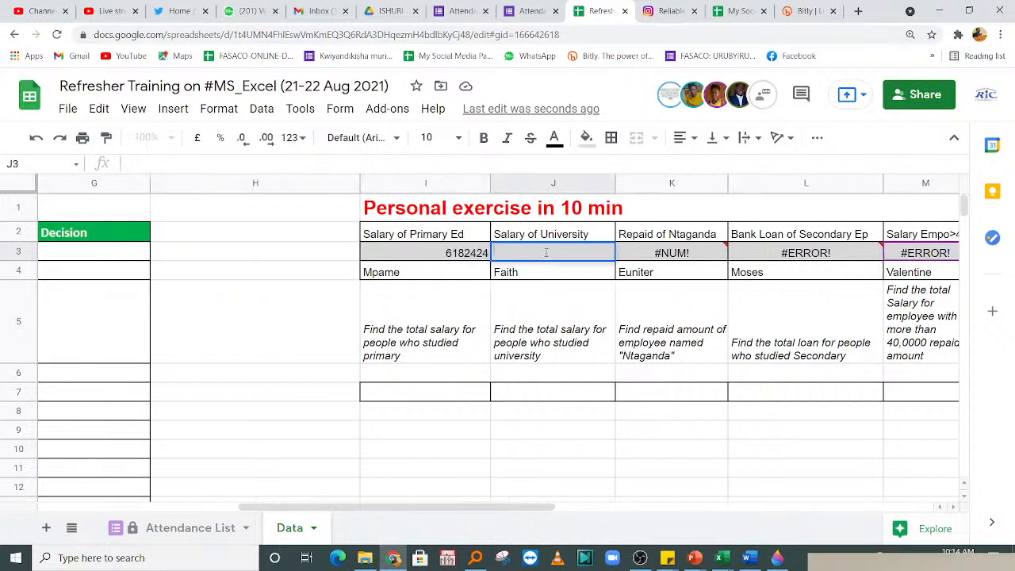
key("ctrl+v")
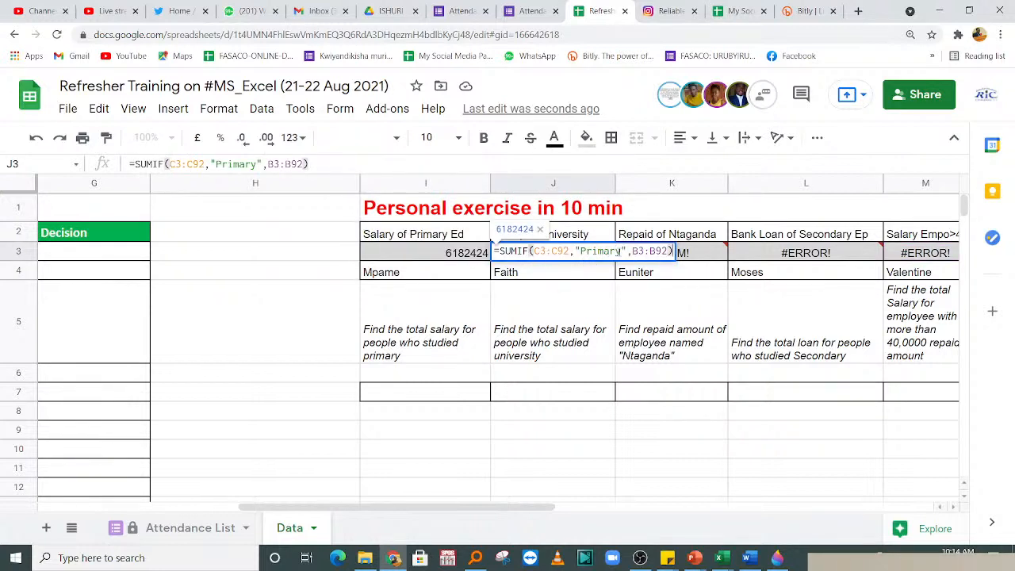
- Replace the criterion in the J3 formula with "Secondary" and enter the formula
left_click_drag(620, 251, 580, 250)
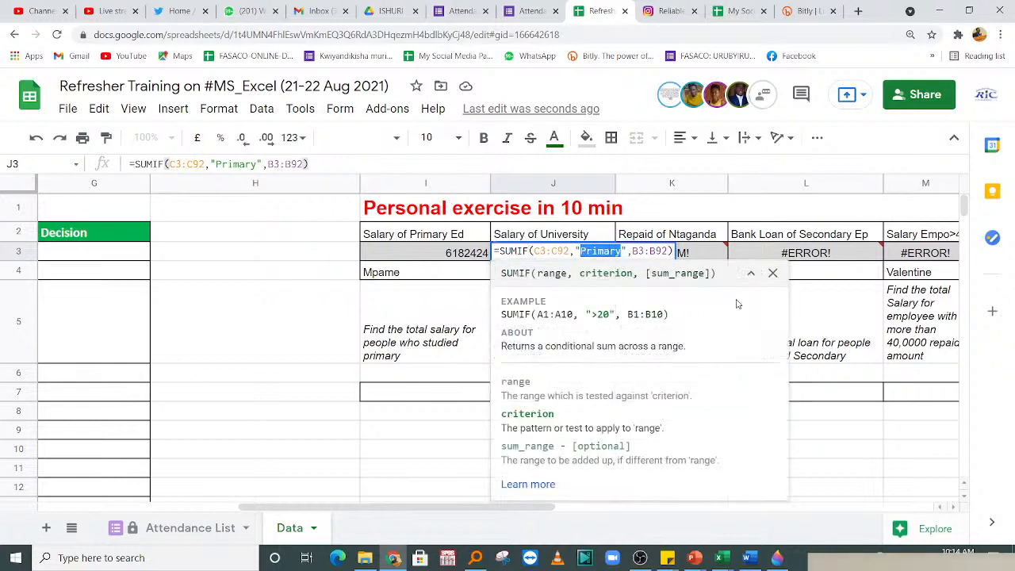
type("Secondar")
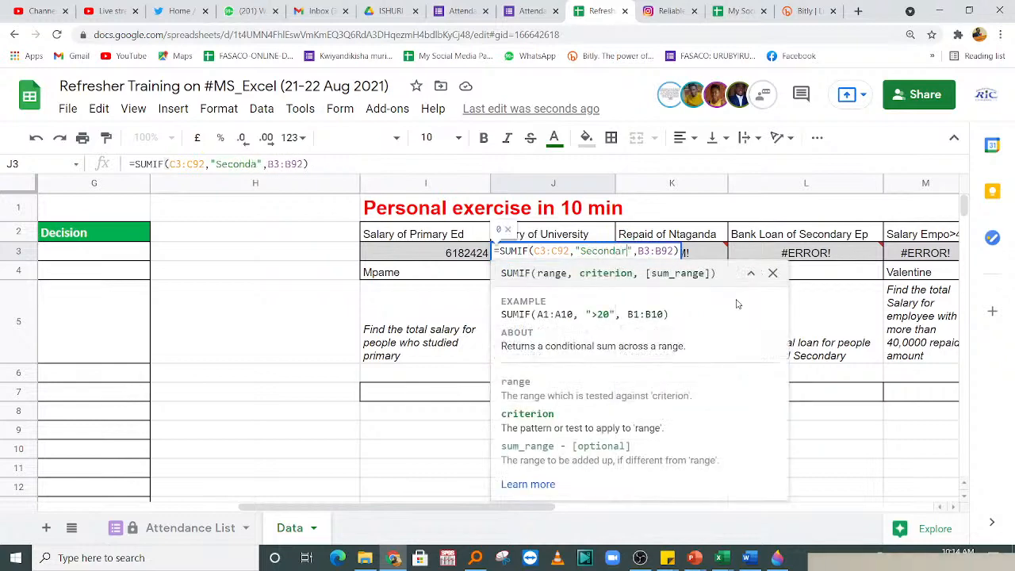
type("y")
key("Return")
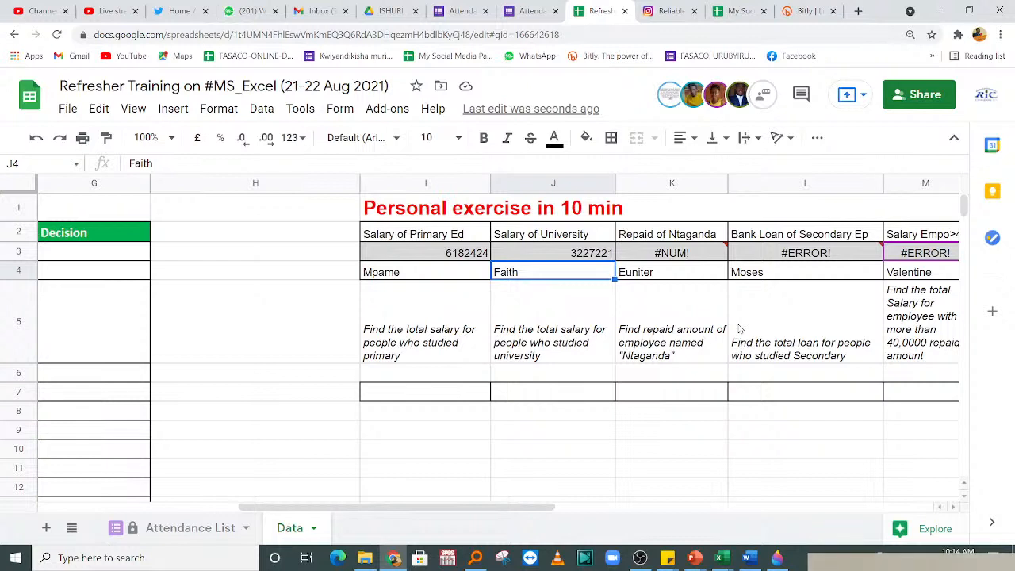
- Delete the participant's CHOOSE formula from K3
left_click(676, 252)
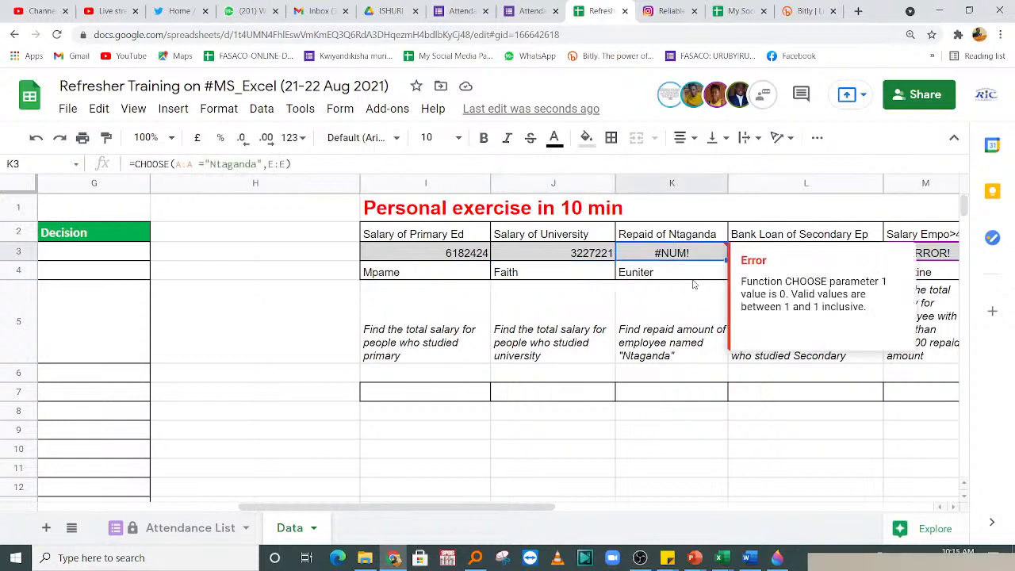
key("Right")
key("Right")
left_click(522, 241)
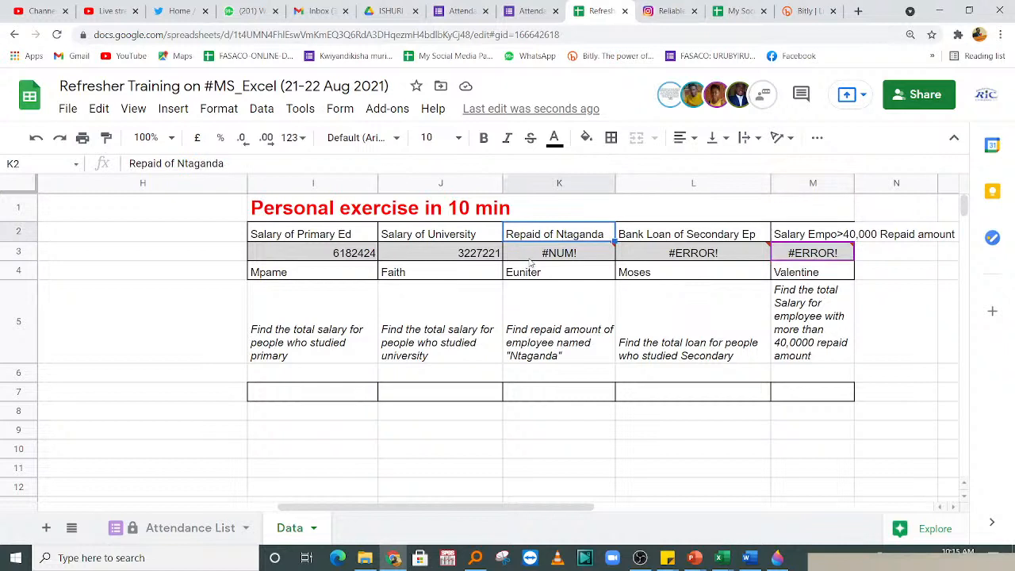
left_click(529, 259)
double_click(530, 261)
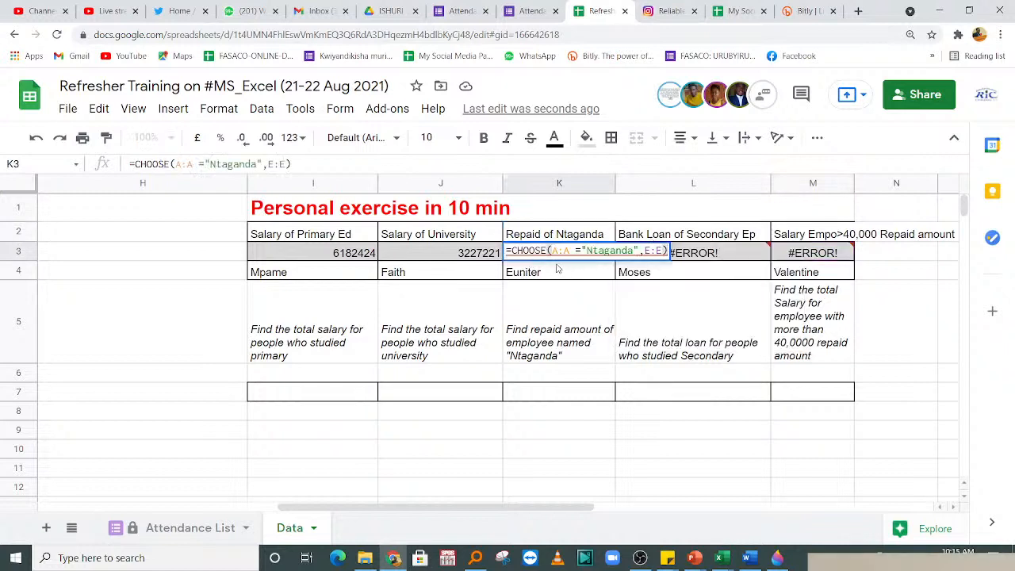
left_click_drag(508, 251, 705, 238)
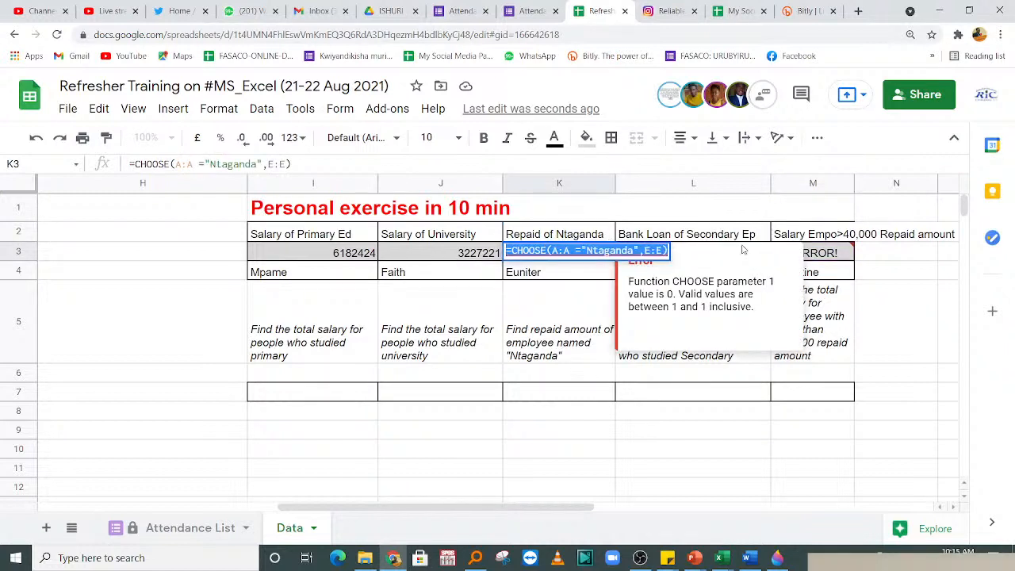
key("BackSpace")
left_click(583, 331)
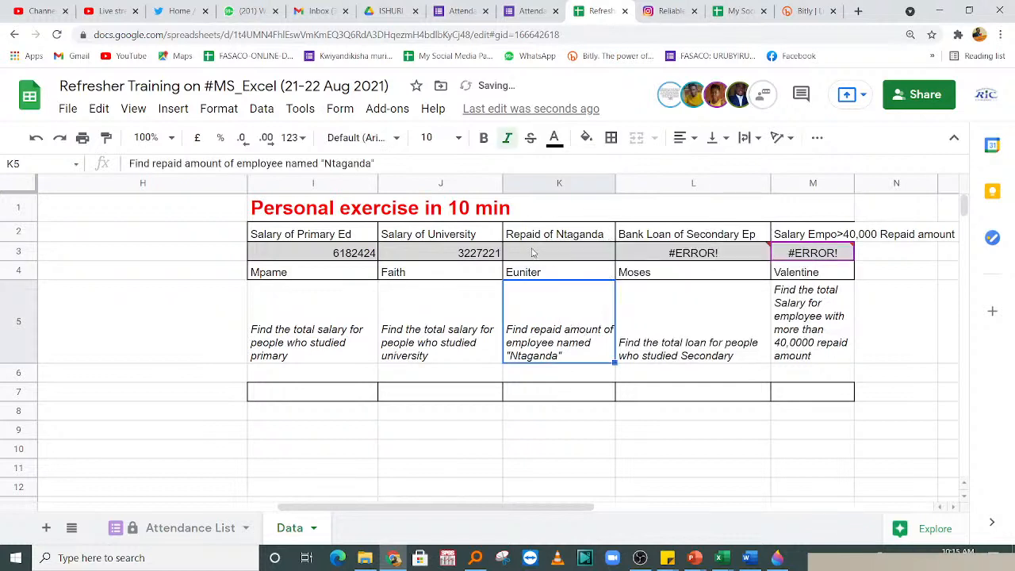
- Begin a VLOOKUP formula in K3 with the employee's name from the K2 heading as the quoted search key
left_click(539, 254)
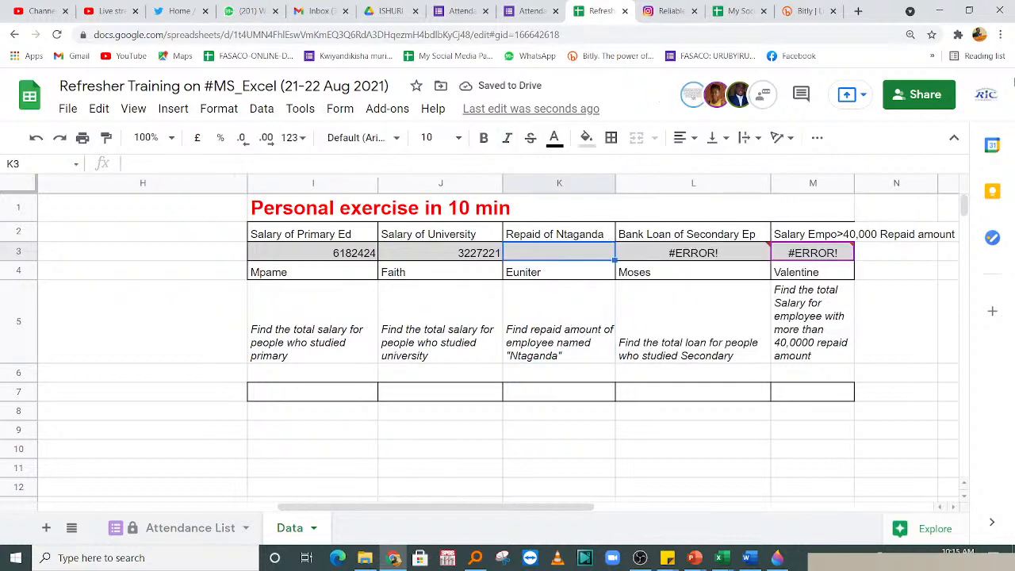
type("=vlook")
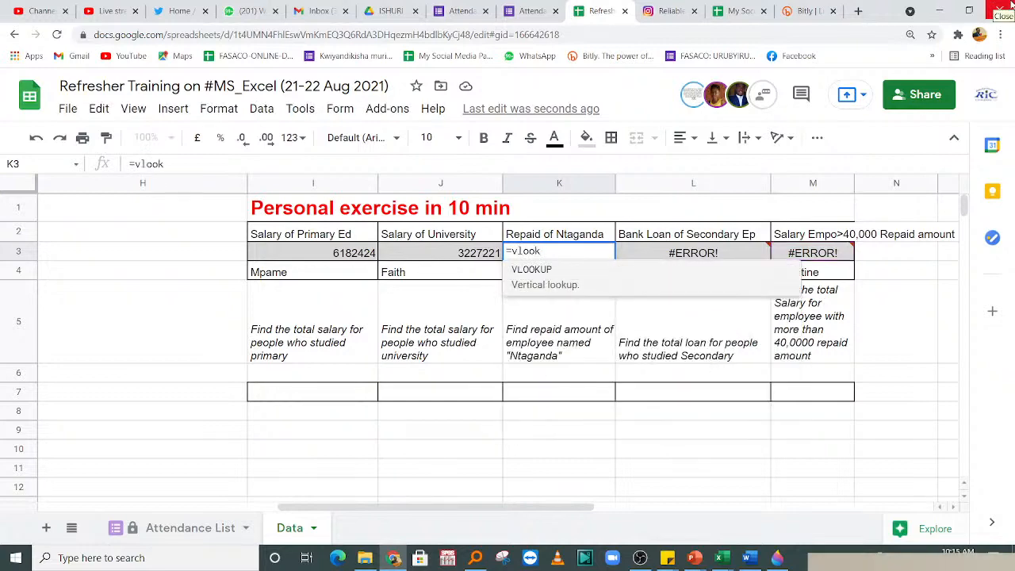
left_click(561, 284)
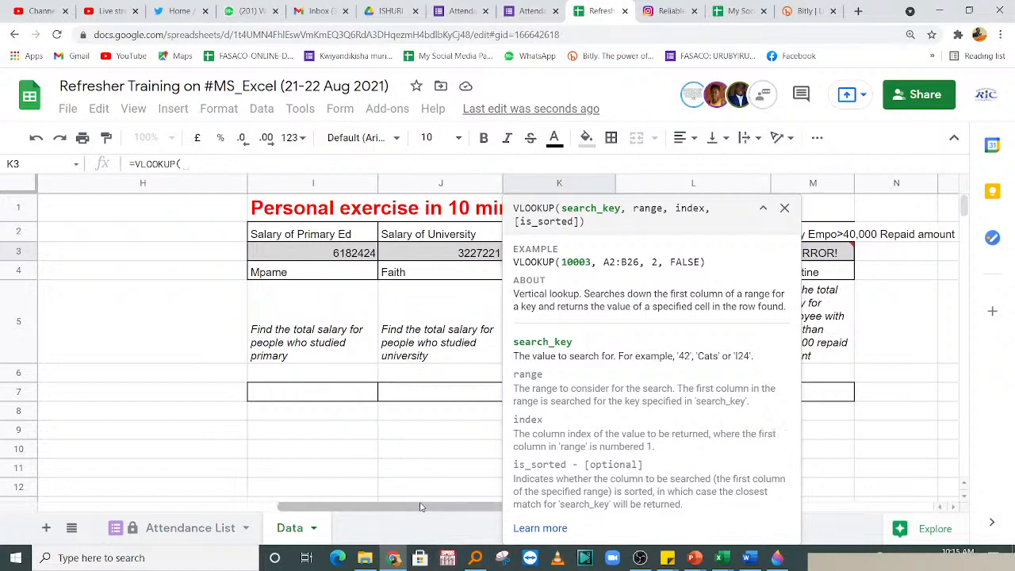
left_click_drag(425, 515, 188, 496)
left_click_drag(111, 487, 338, 535)
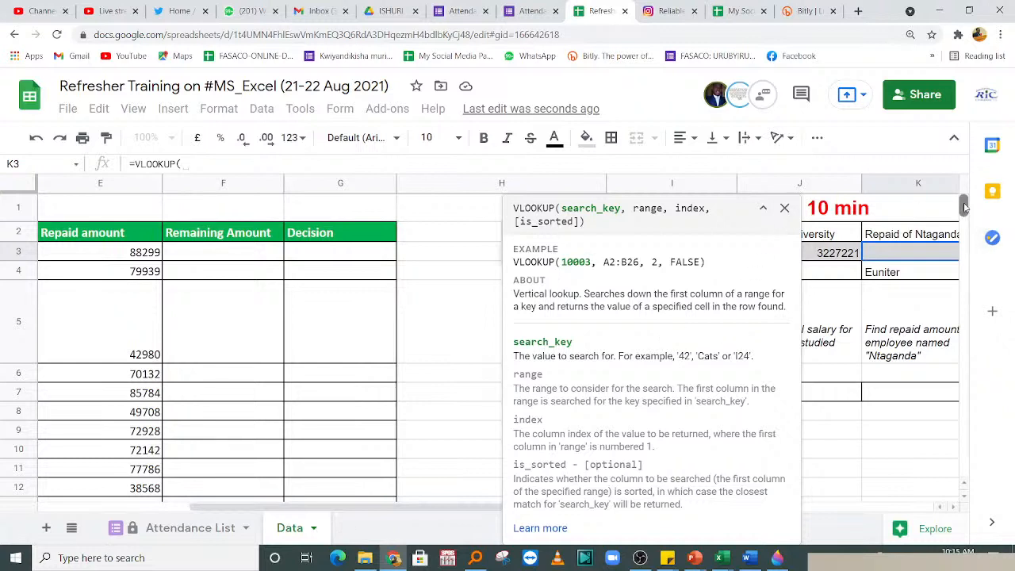
left_click(784, 209)
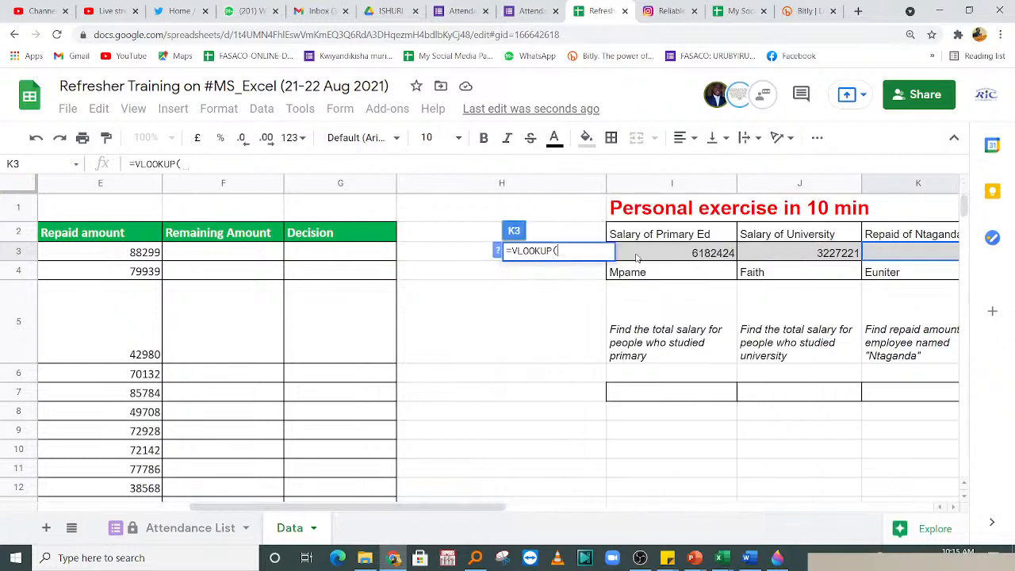
type("\"")
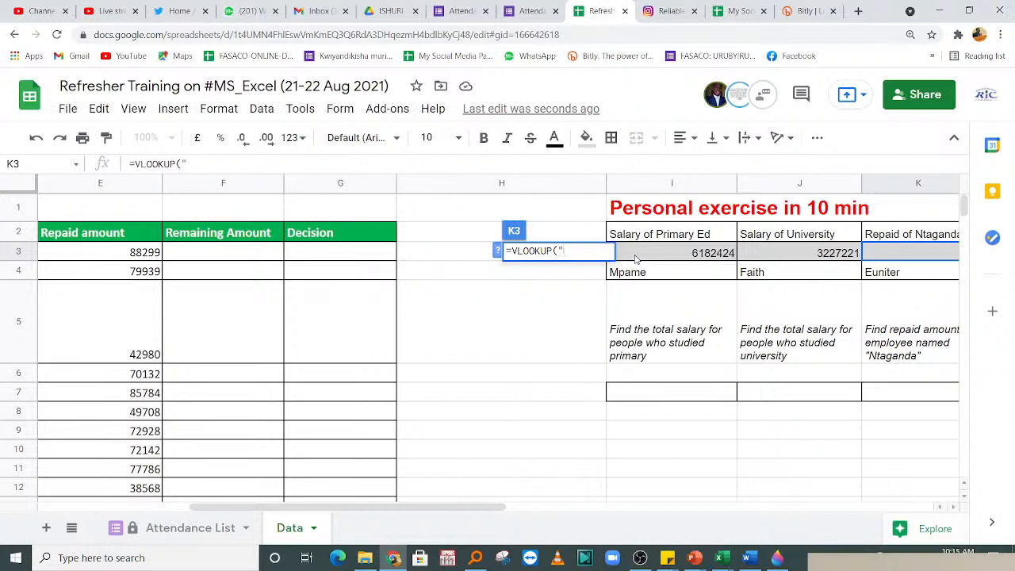
type("Ntaganda\"")
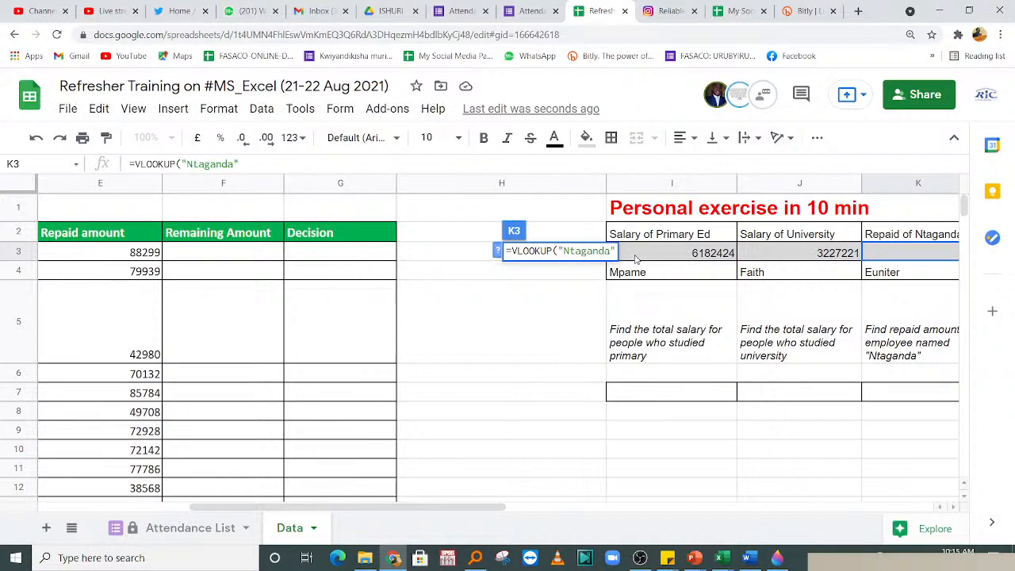
type(",")
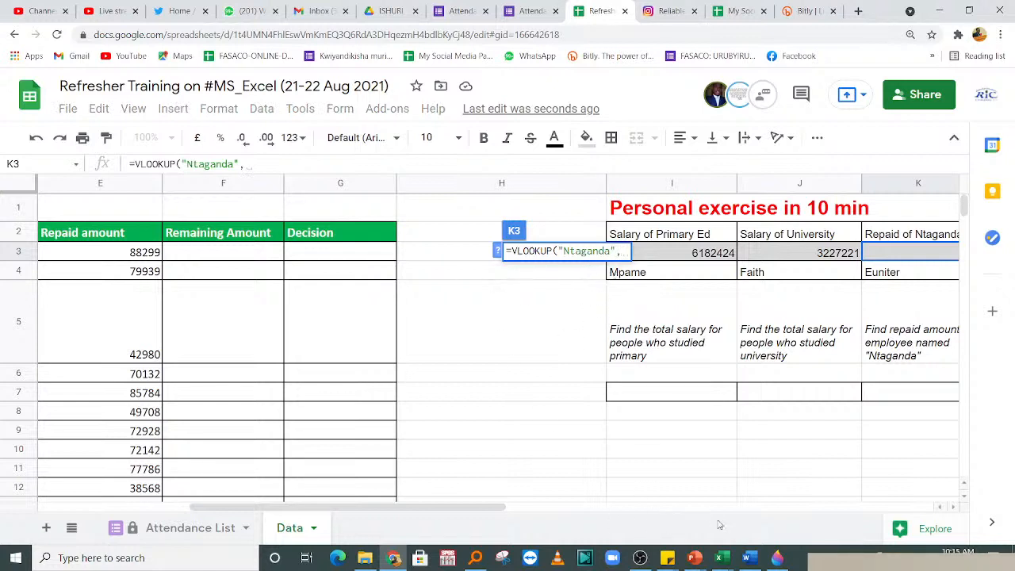
- Set the VLOOKUP range in K3 to A3:E92, covering the Names through Repaid amount columns
left_click(497, 251)
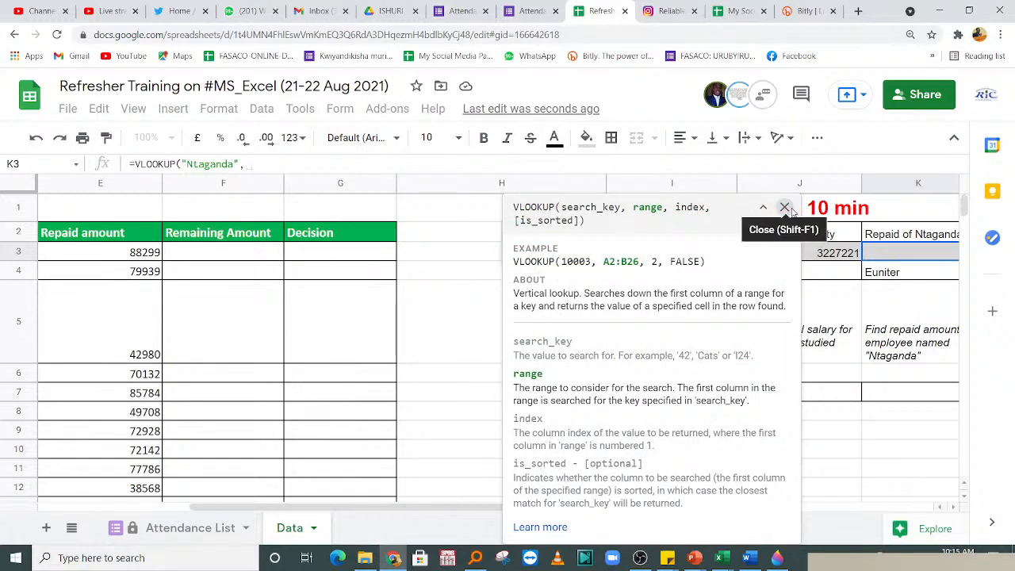
left_click(785, 207)
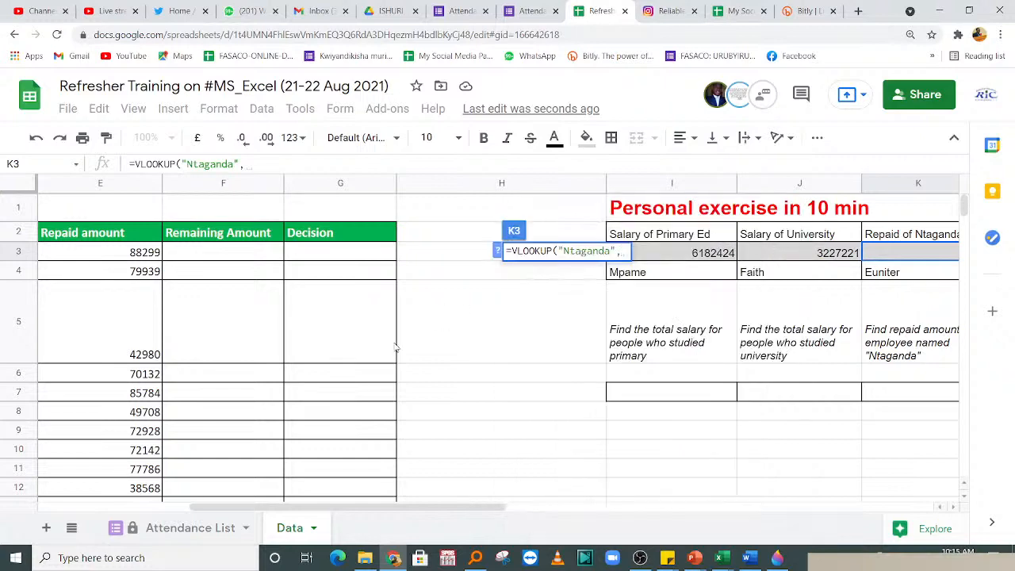
left_click_drag(437, 511, 240, 508)
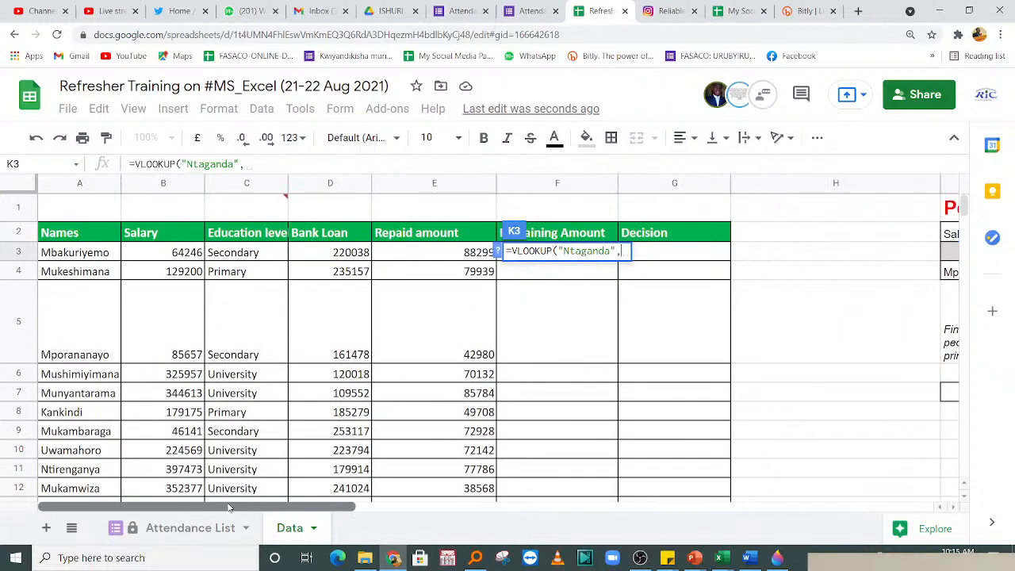
left_click_drag(81, 253, 465, 344)
type(",")
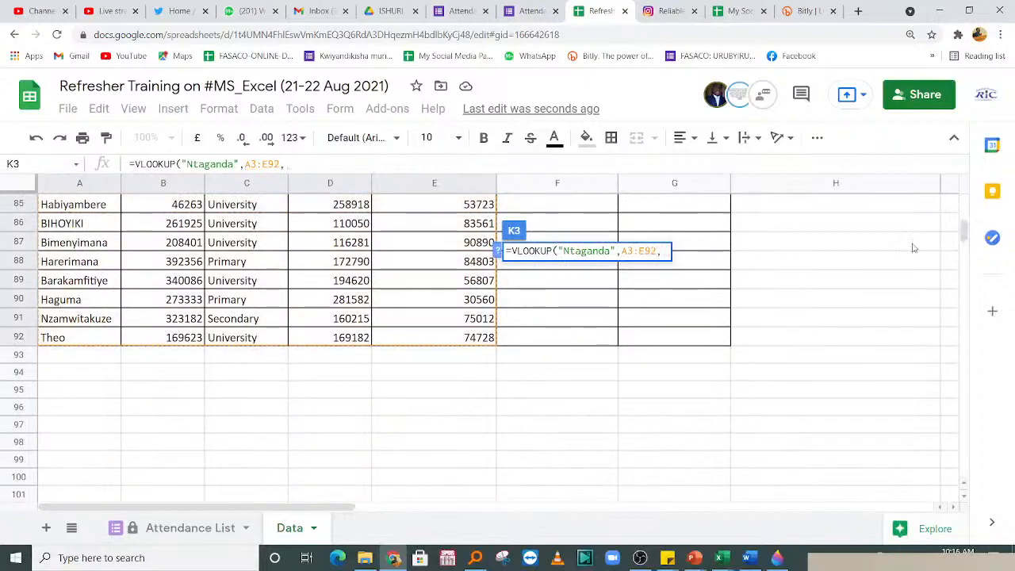
left_click_drag(963, 230, 961, 196)
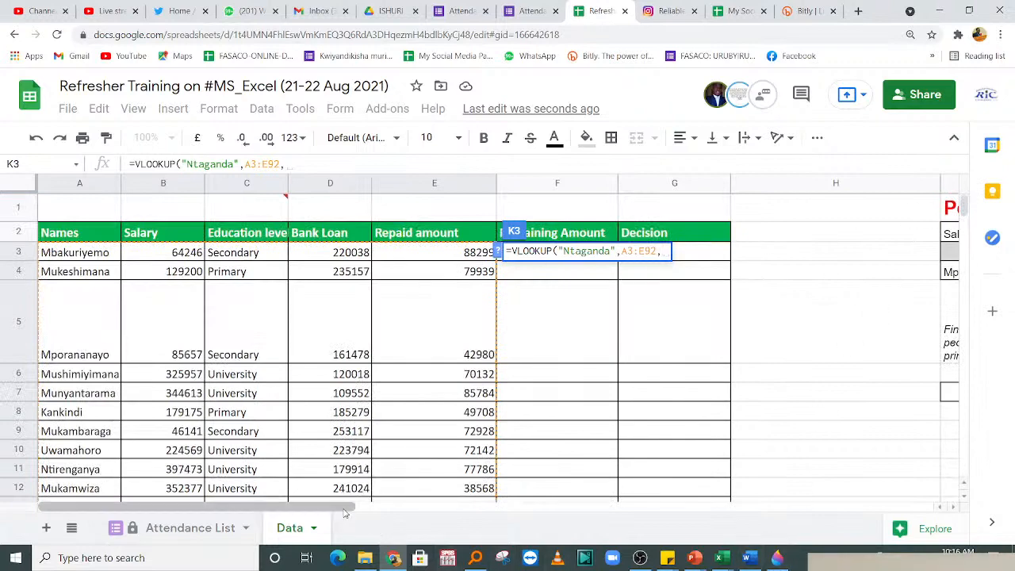
left_click_drag(349, 507, 506, 516)
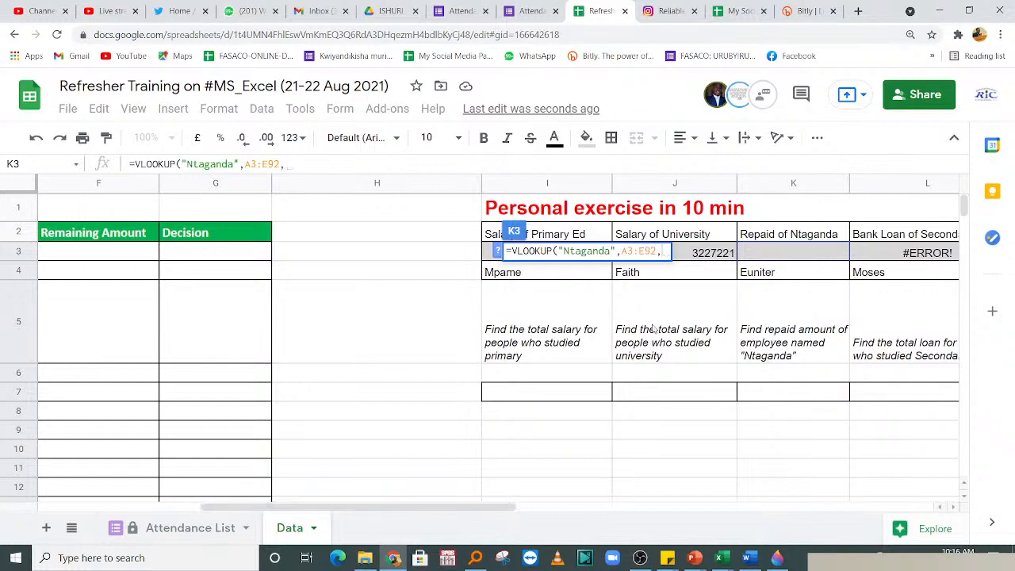
left_click_drag(464, 512, 206, 510)
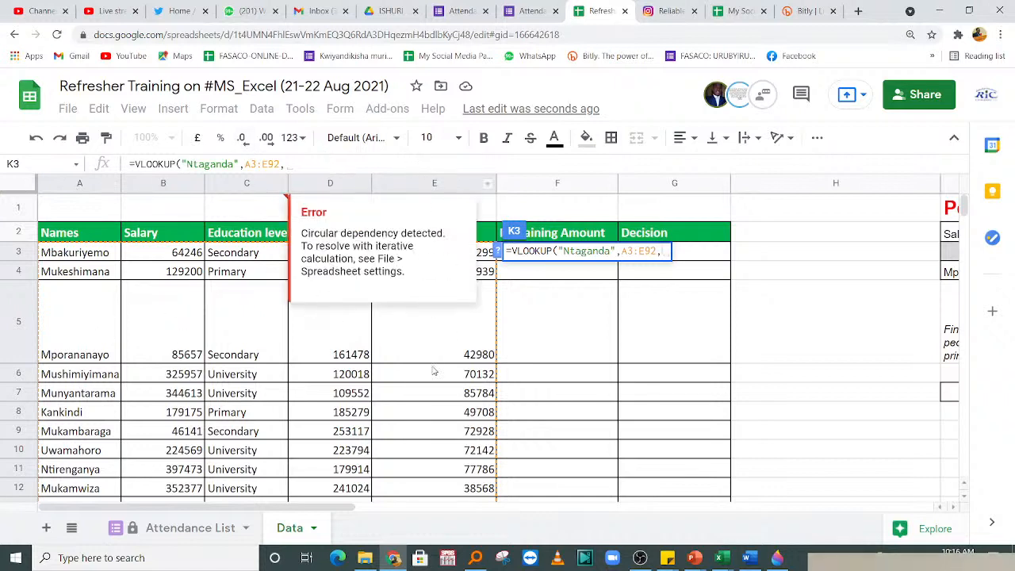
left_click(450, 409)
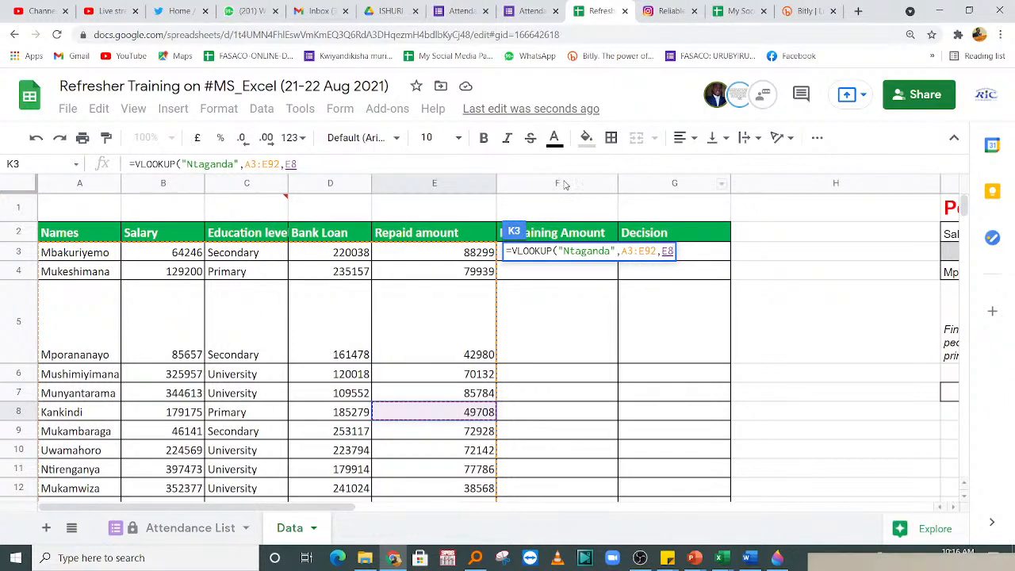
key("BackSpace")
key("BackSpace")
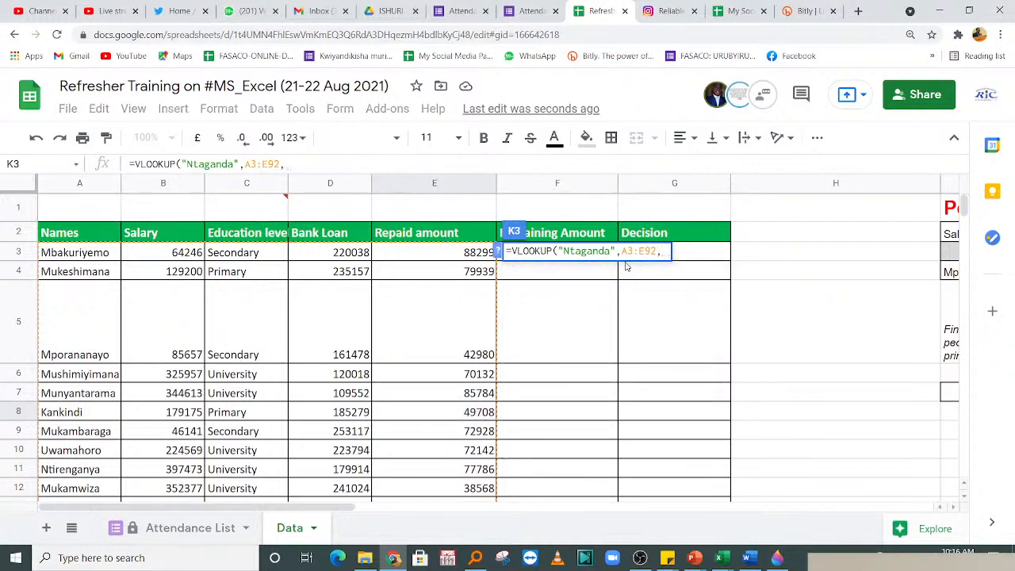
- Complete the VLOOKUP formula in K3 with column index 5 and 0 for an exact match
type("5,")
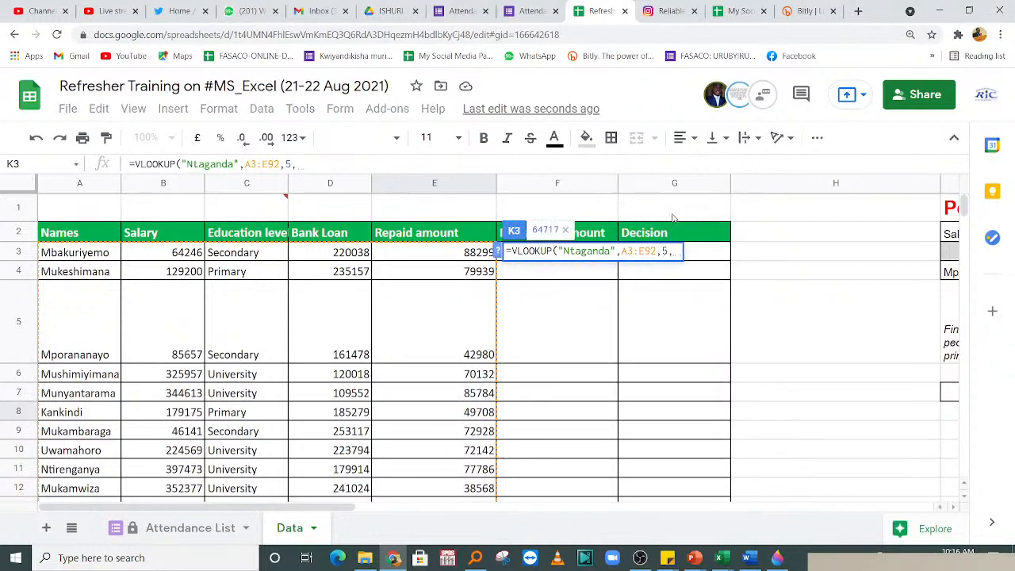
type("0")
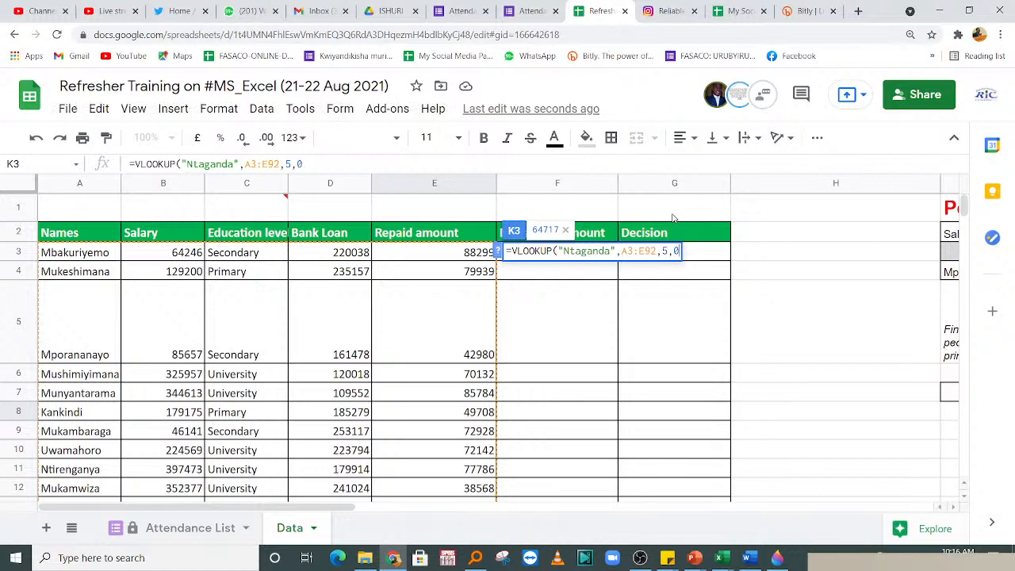
type(")")
key("Return")
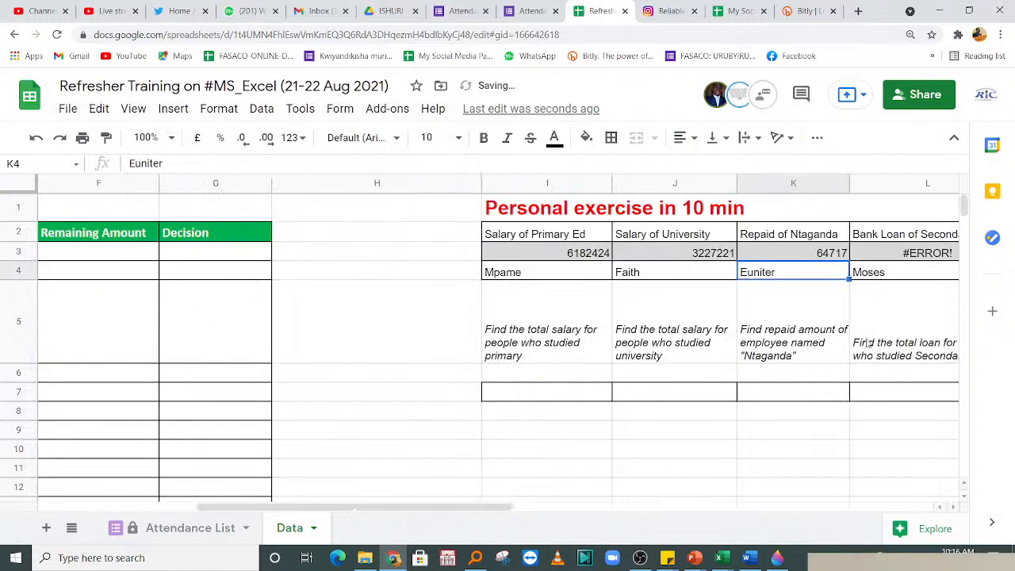
- Review the K3 formula and look down the employee rows of the data table for the looked-up employee
left_click(813, 256)
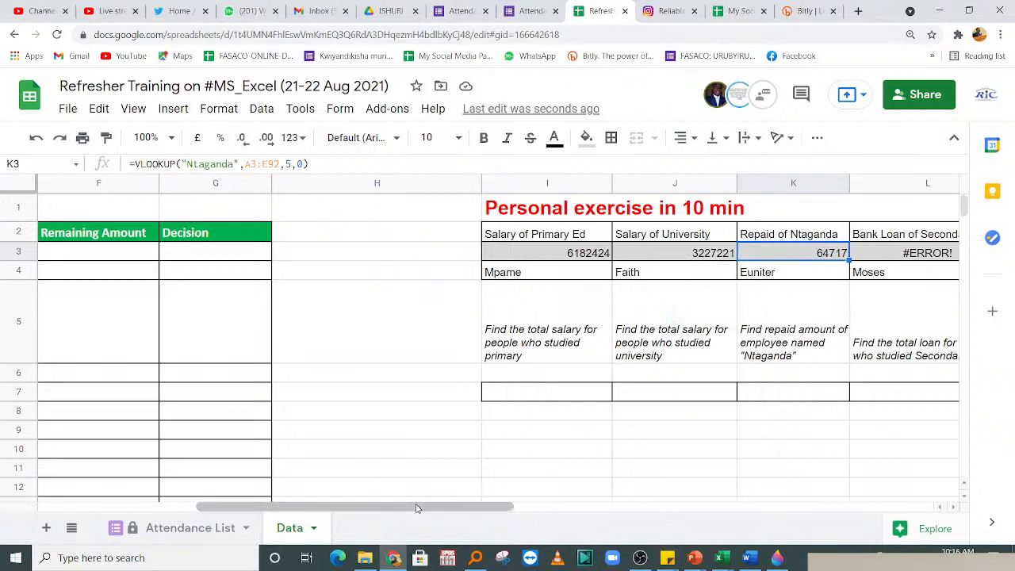
left_click_drag(421, 508, 264, 513)
left_click(157, 413)
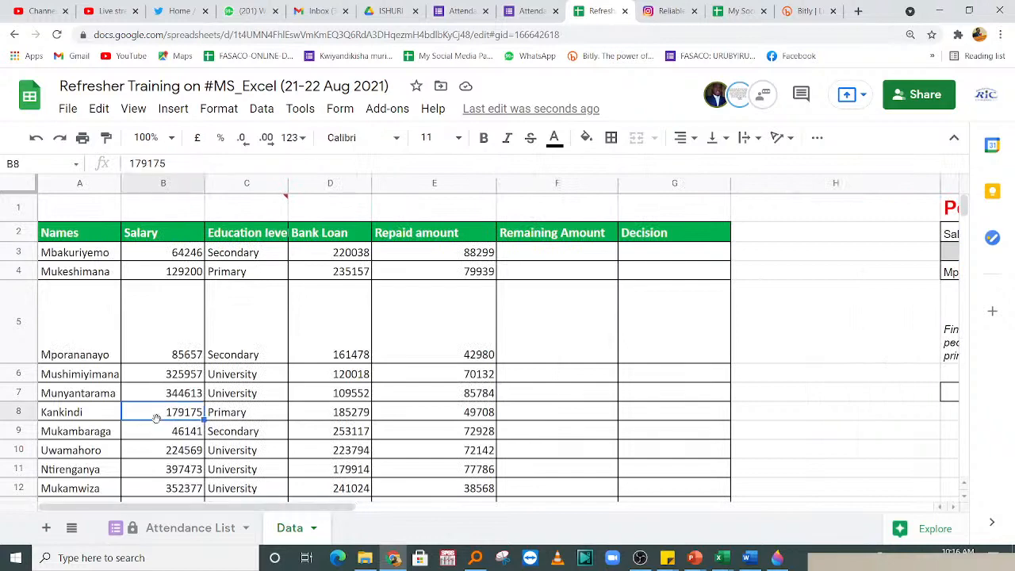
key("Down")
key("Down")
key("Down")
key("Down")
key("Down")
key("Down")
key("Down")
key("Down")
key("Down")
key("Down")
key("Down")
key("Down")
key("Down")
key("Down")
key("Down")
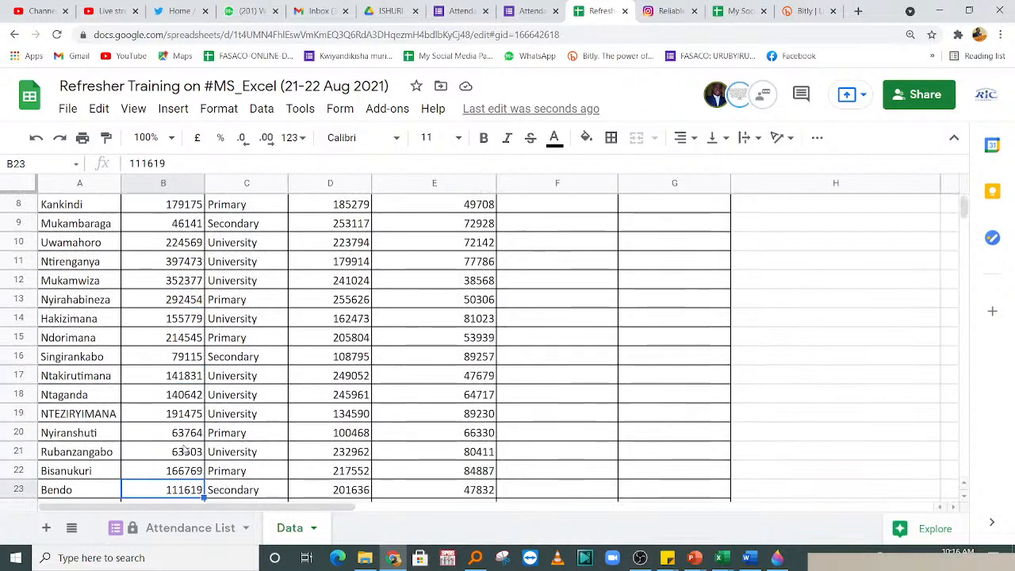
key("Down")
key("Down")
key("Down")
key("Down")
key("Down")
key("Down")
key("Down")
key("Down")
key("Down")
key("Down")
key("Down")
key("Down")
key("Down")
key("Down")
key("Down")
key("Down")
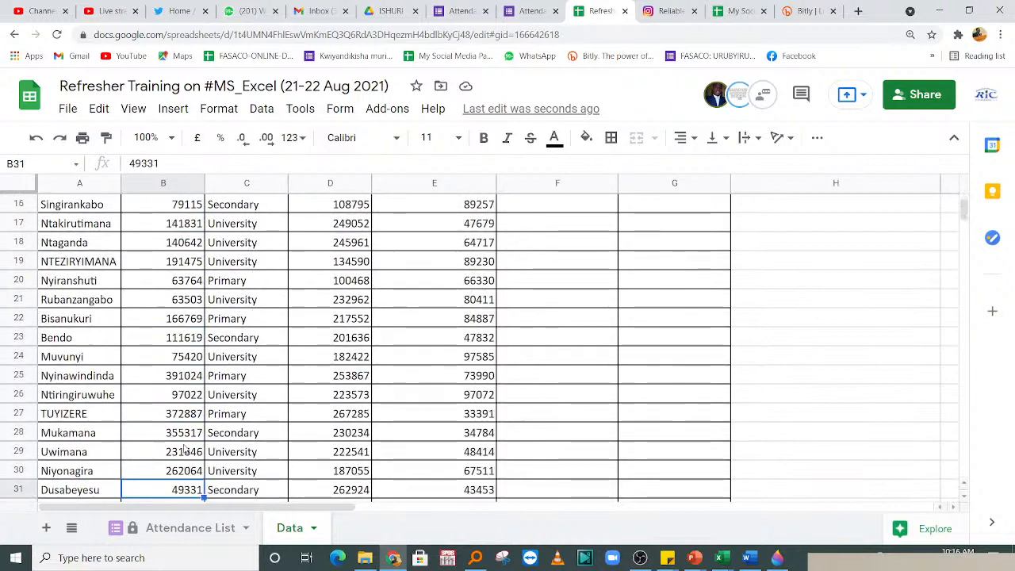
key("Down")
key("Down")
key("Down")
key("Down")
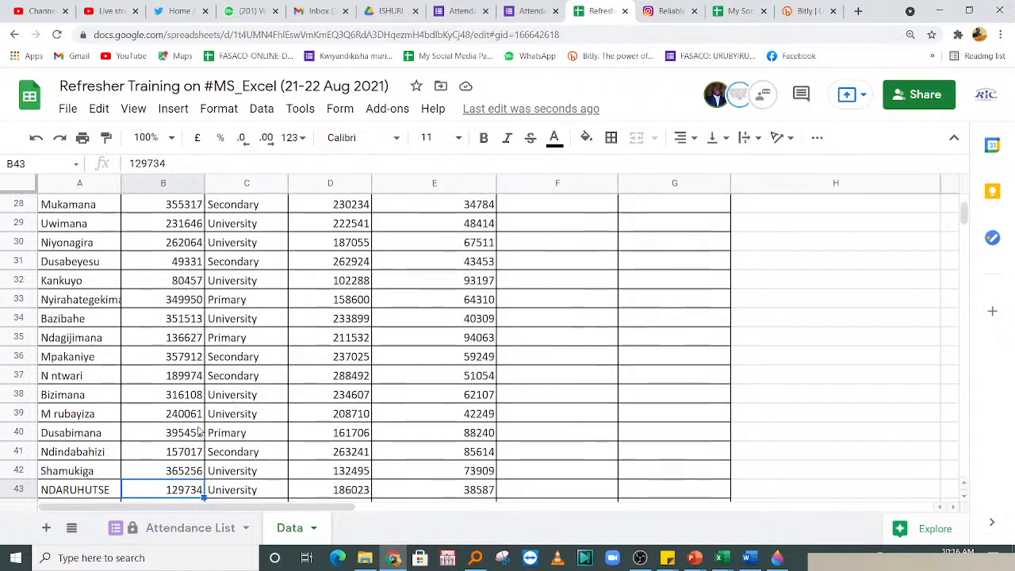
- Search the sheet for the employee's name and check the repaid amount in the matching row of the data table
key("ctrl+f")
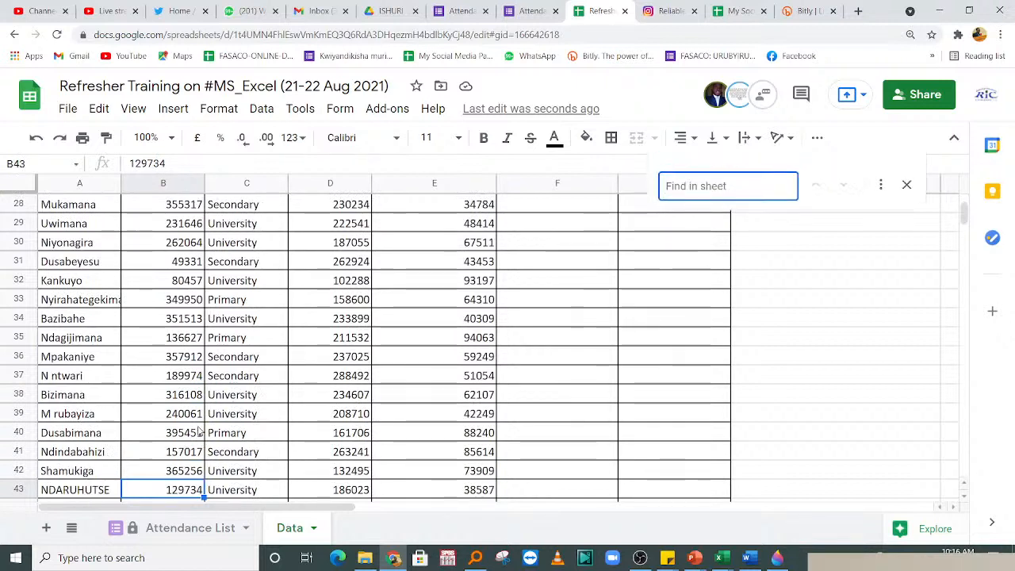
type("Ntaganda")
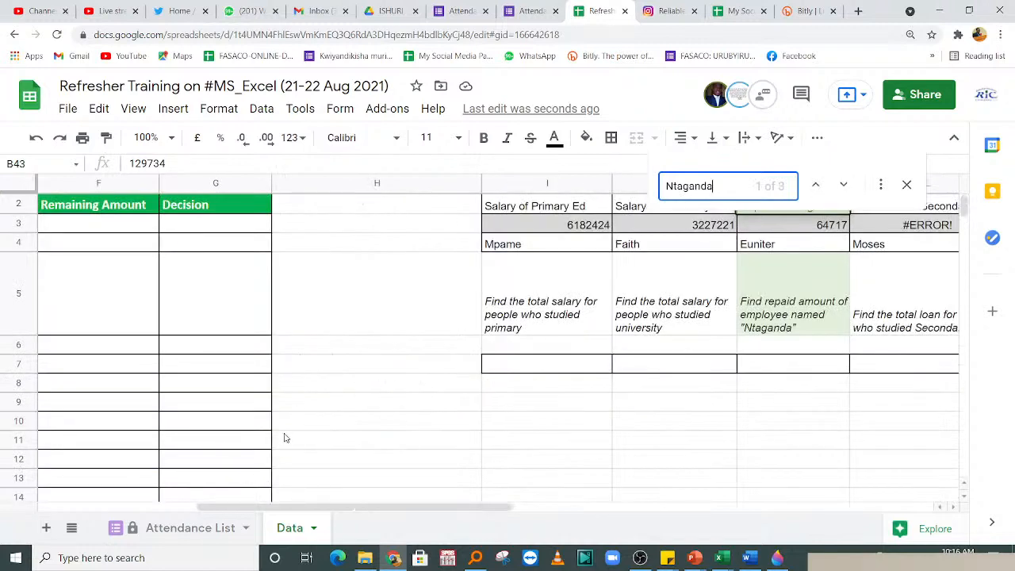
key("Return")
key("Return")
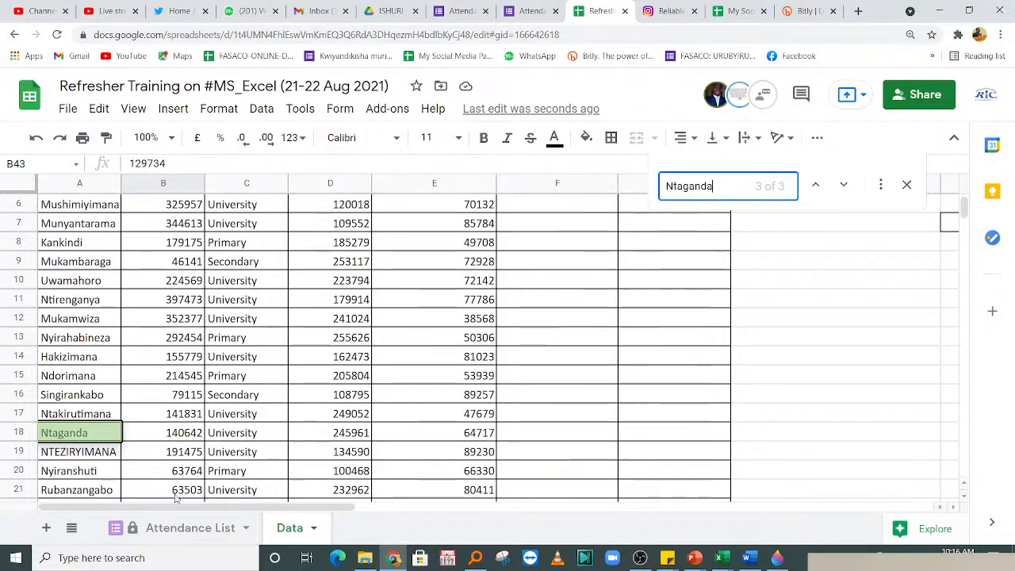
key("shift+Return")
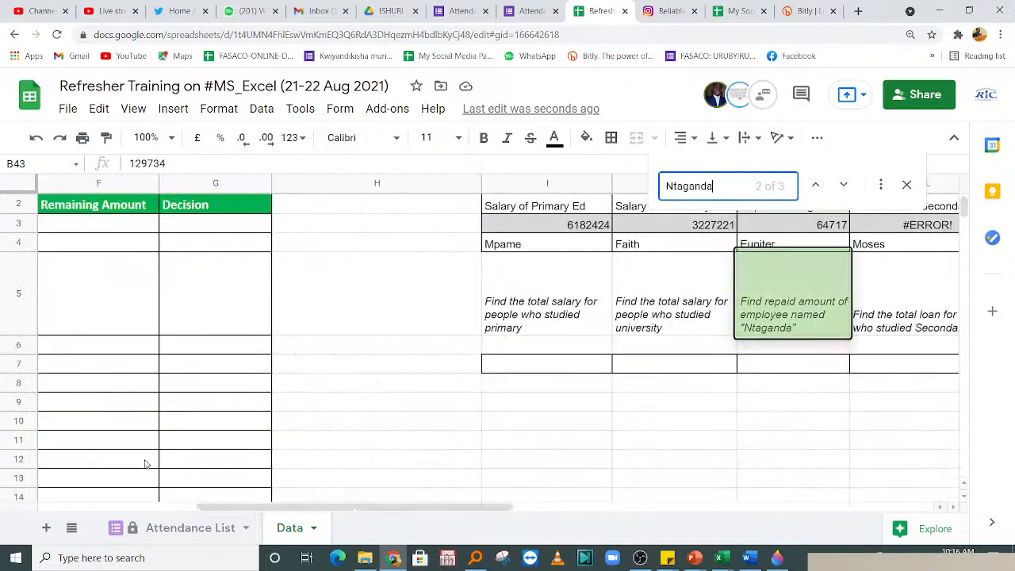
key("Return")
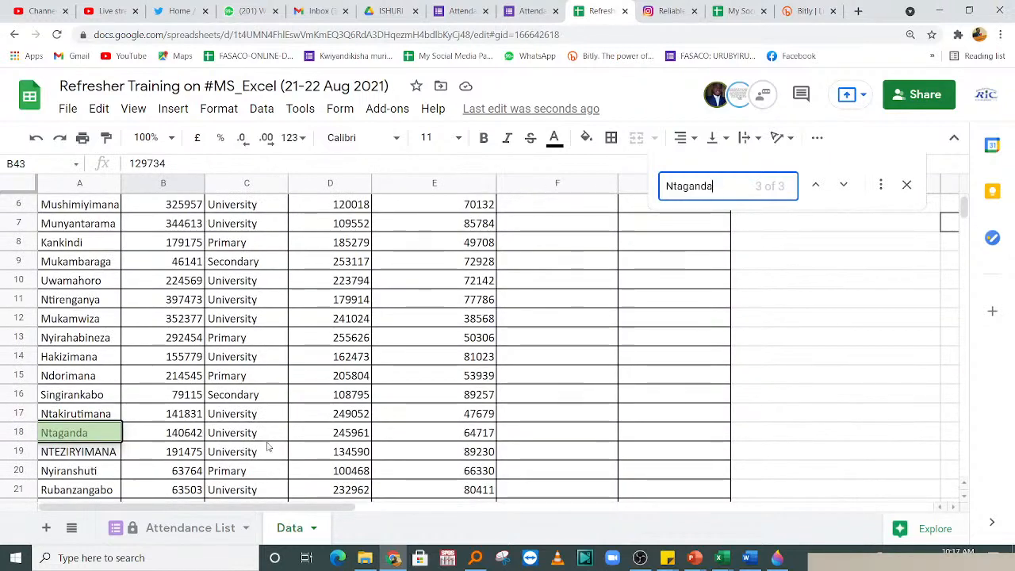
left_click(428, 440)
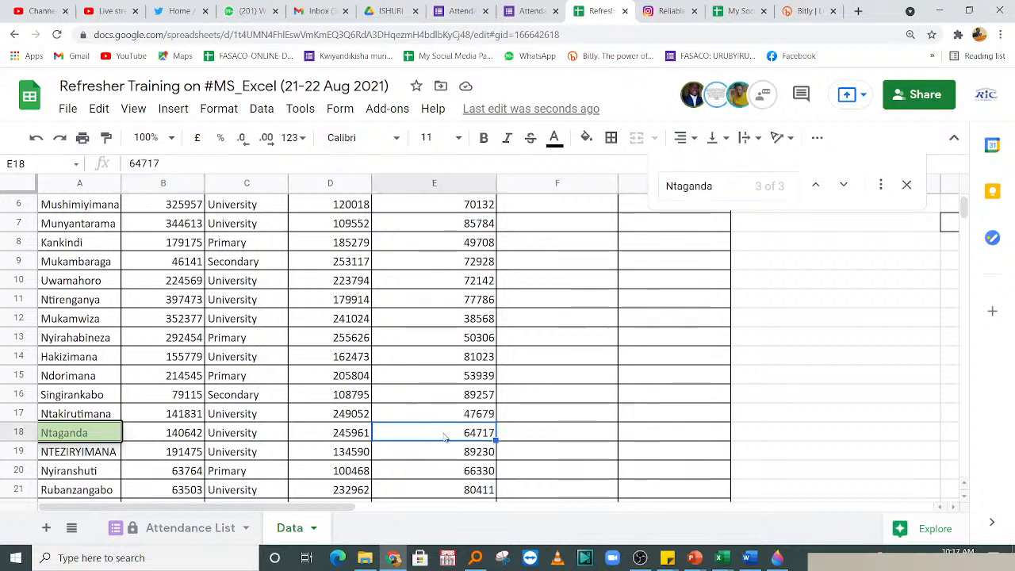
- Highlight the employee's repaid amount in E18 with a blue fill and set its font size to 14
left_click(262, 109)
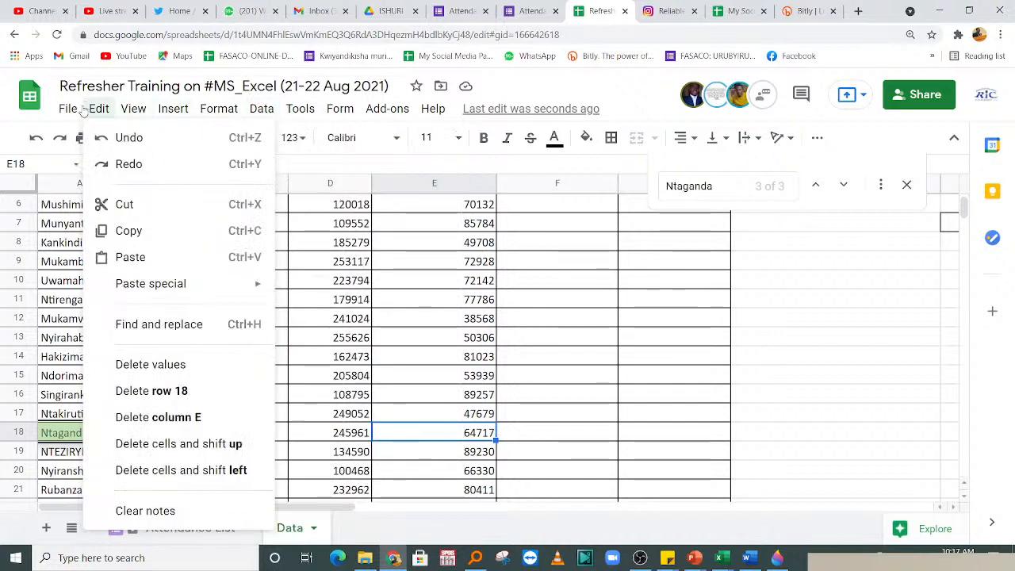
left_click(585, 138)
left_click(584, 138)
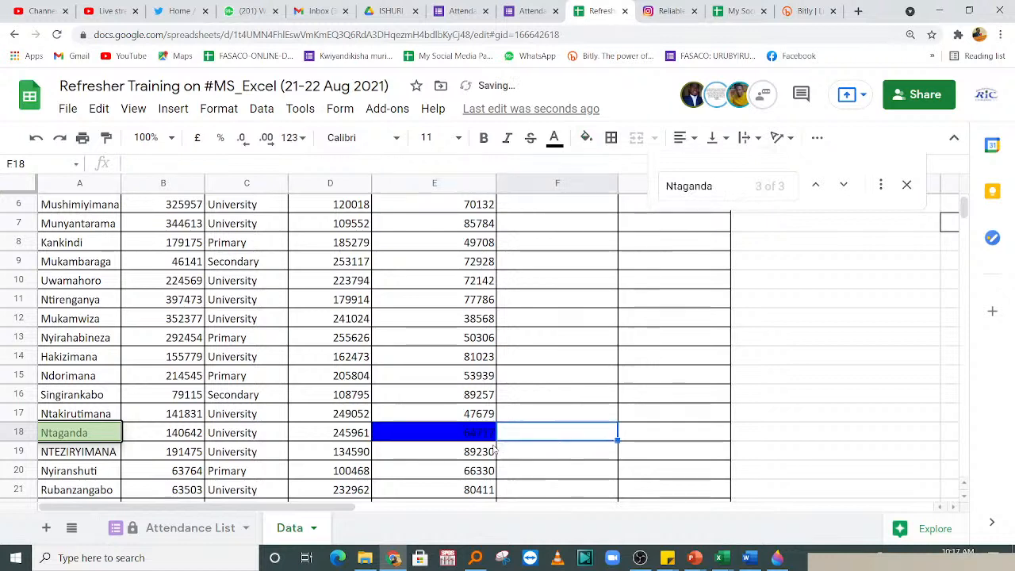
left_click(463, 139)
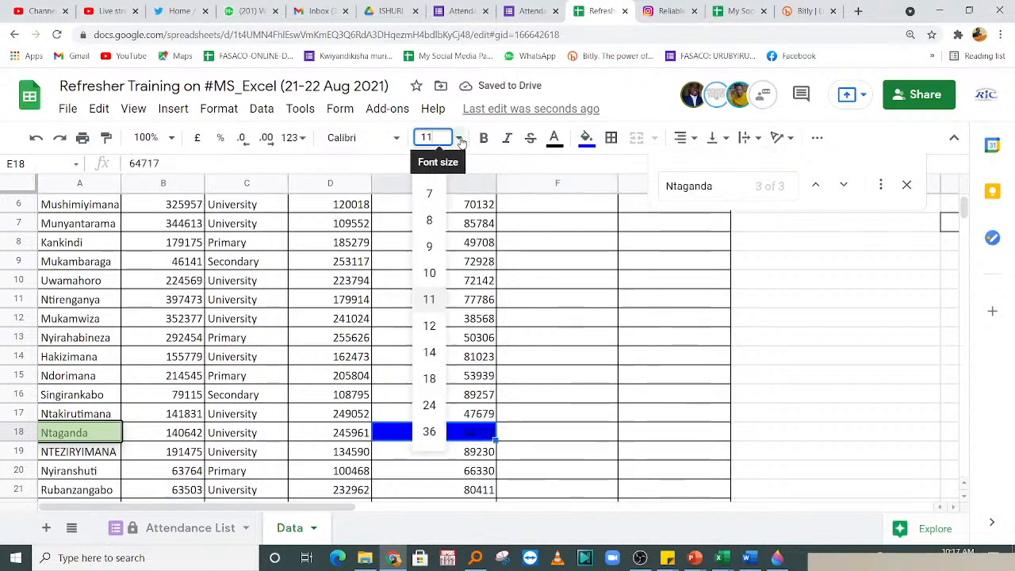
left_click(432, 352)
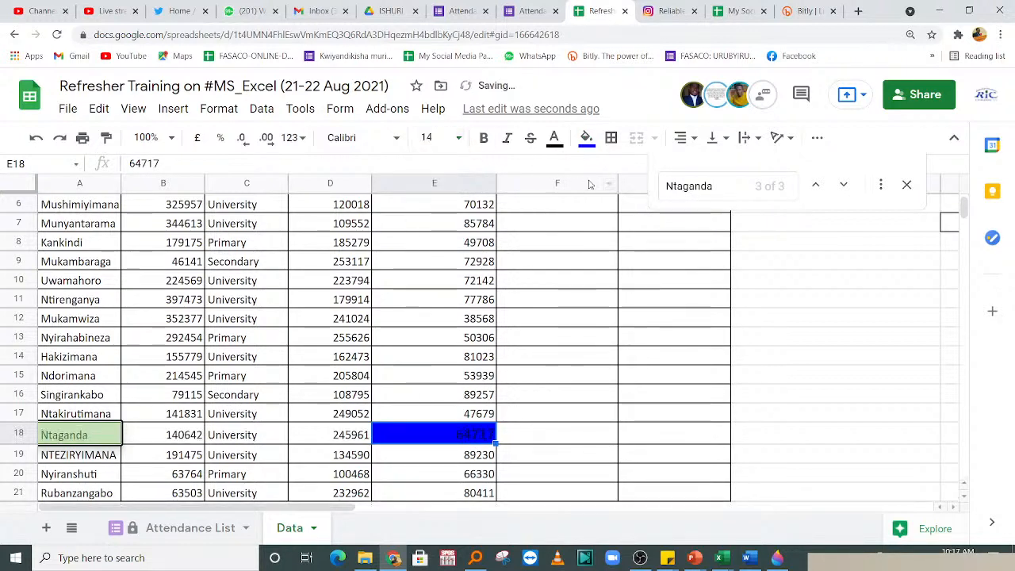
- Set the text colour of the repaid amount in E18 to white and close the sheet search
left_click(554, 139)
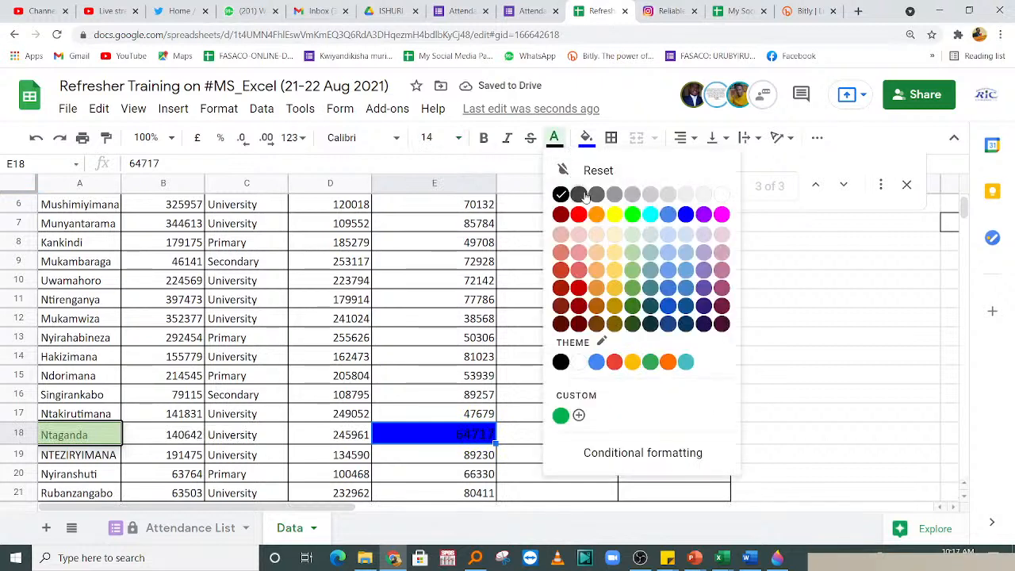
left_click(718, 195)
left_click(687, 268)
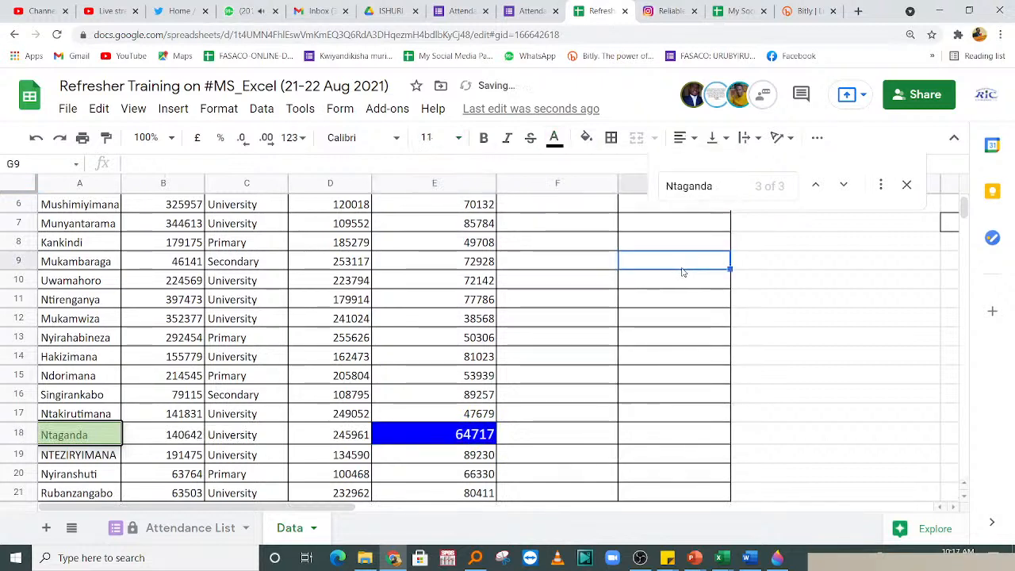
scroll(969, 215, "up", 3)
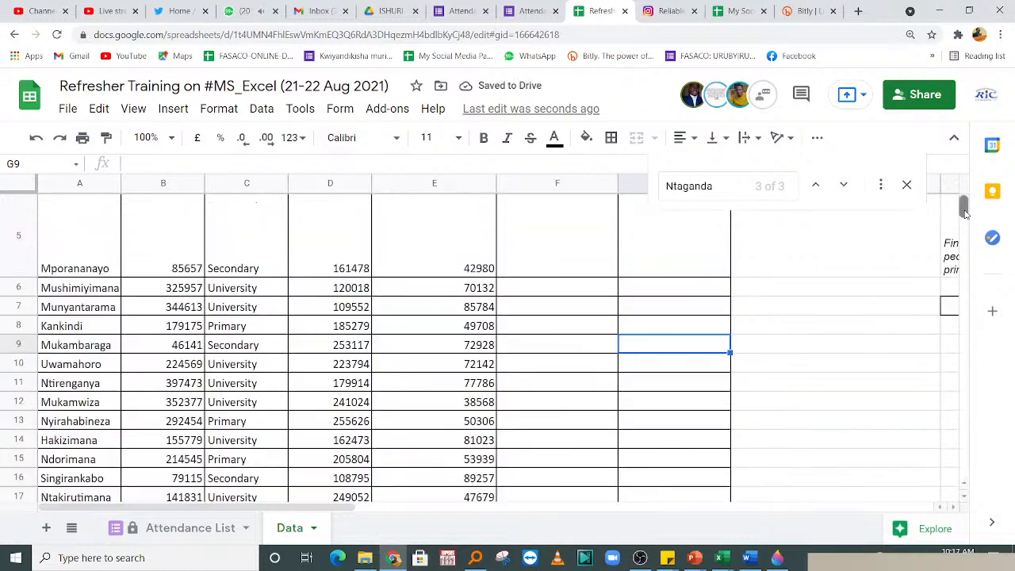
left_click(908, 189)
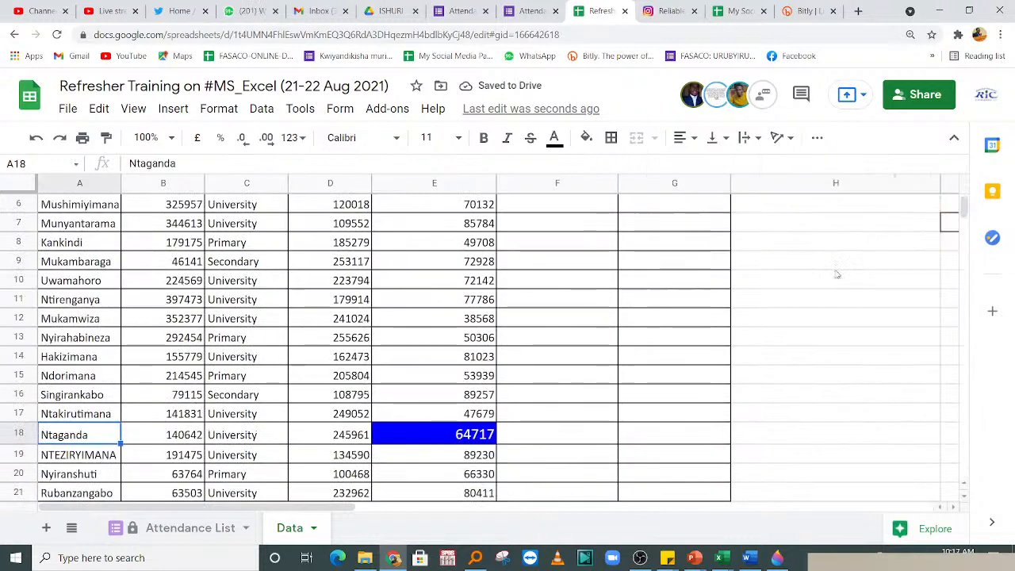
- Go back to the exercise table and examine the secondary-education bank loan formula in L3 and its task description in L5
left_click(834, 268)
key("Right")
key("Right")
key("Right")
key("Right")
key("Right")
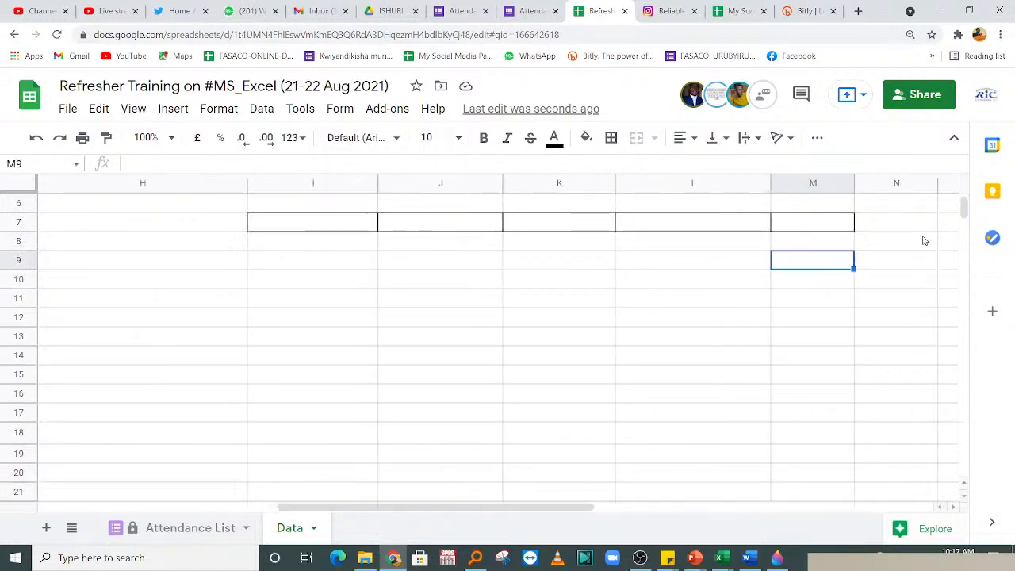
key("Up")
key("Up")
key("Up")
key("Up")
key("Up")
key("Up")
key("Up")
key("Up")
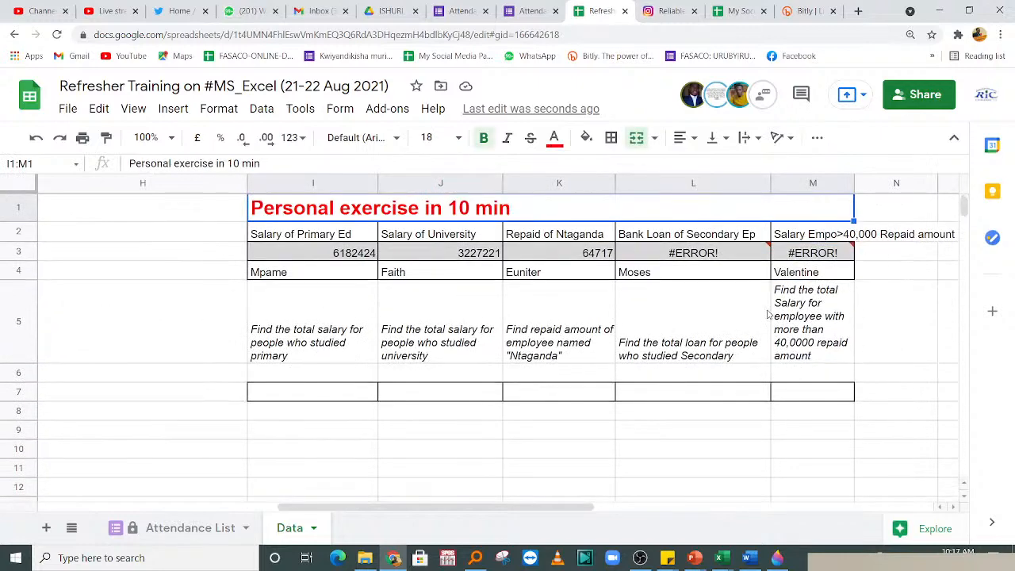
key("Right")
key("Right")
key("Right")
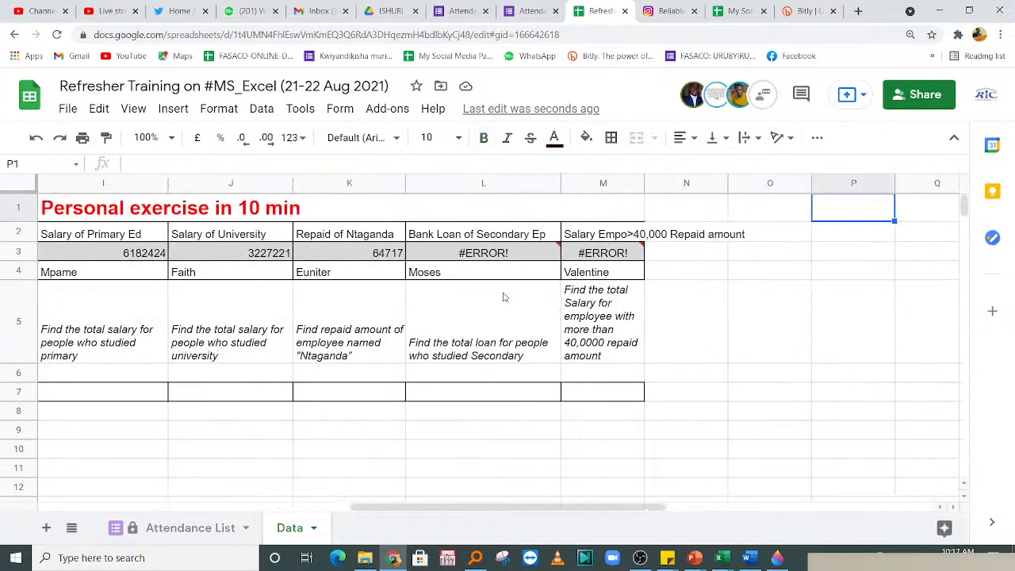
left_click(471, 258)
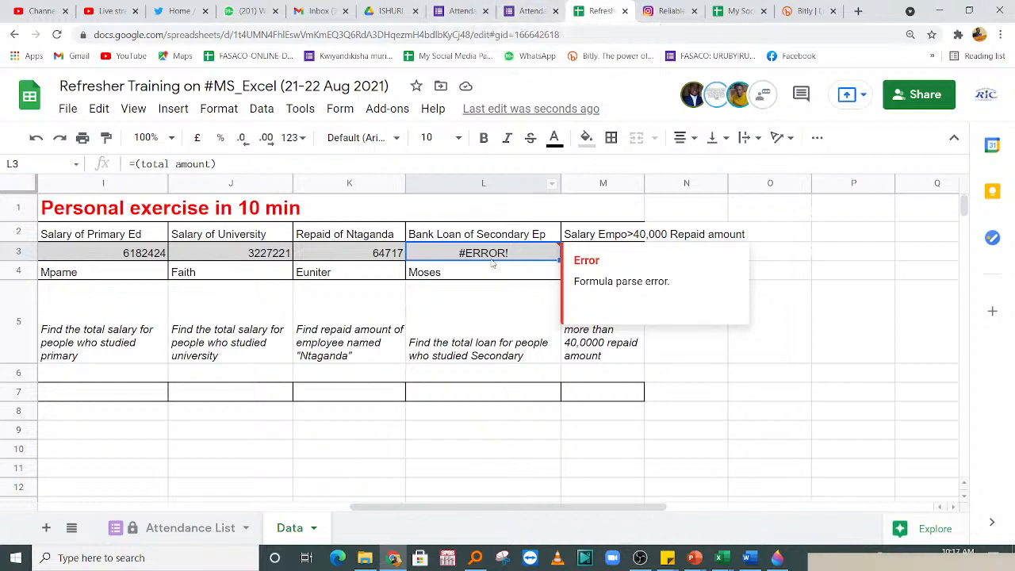
left_click(428, 327)
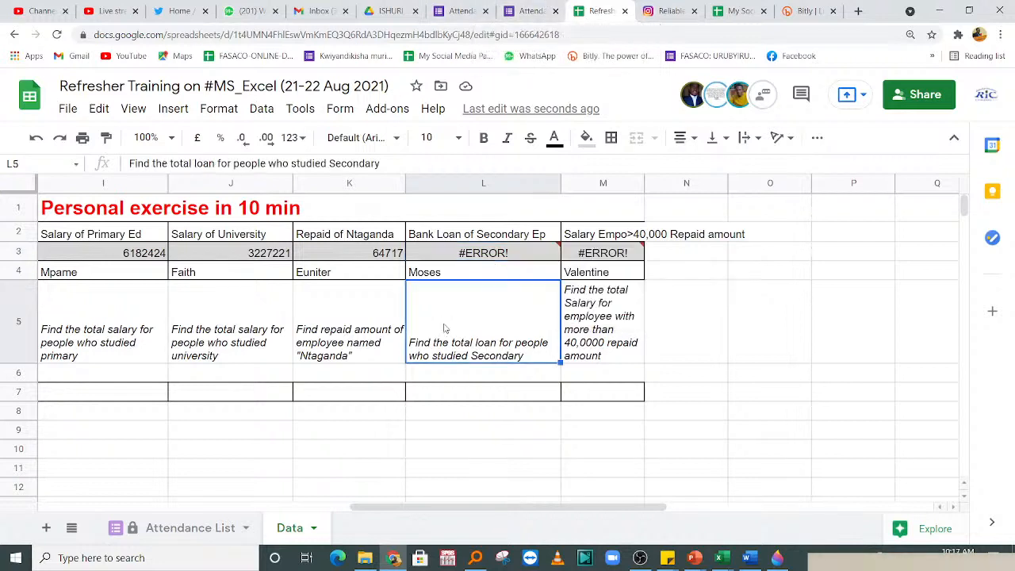
- Replace the formula in L3 with the start of a SUMIF, using the education levels in C3:C92 as the range
left_click(439, 259)
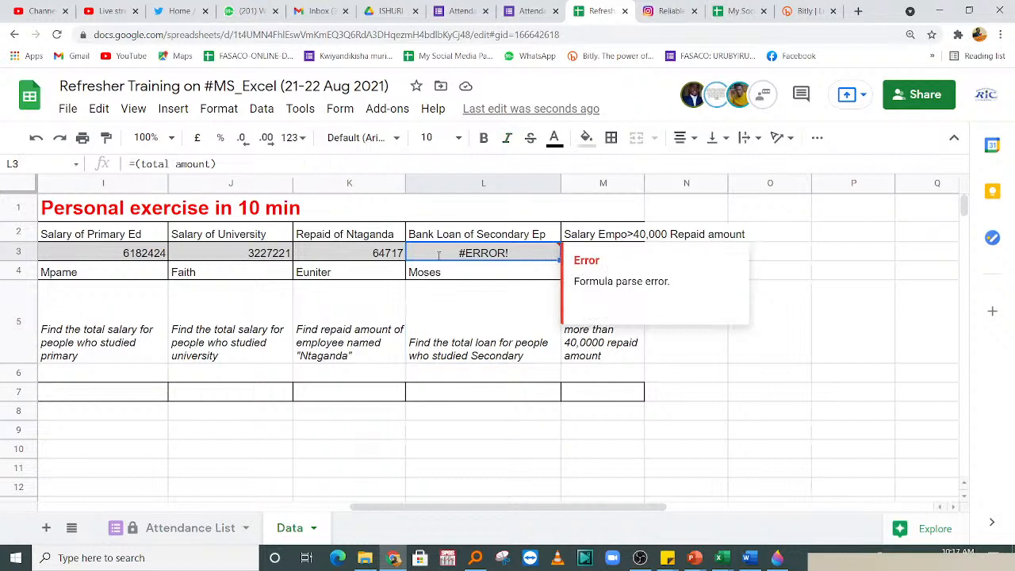
type("=")
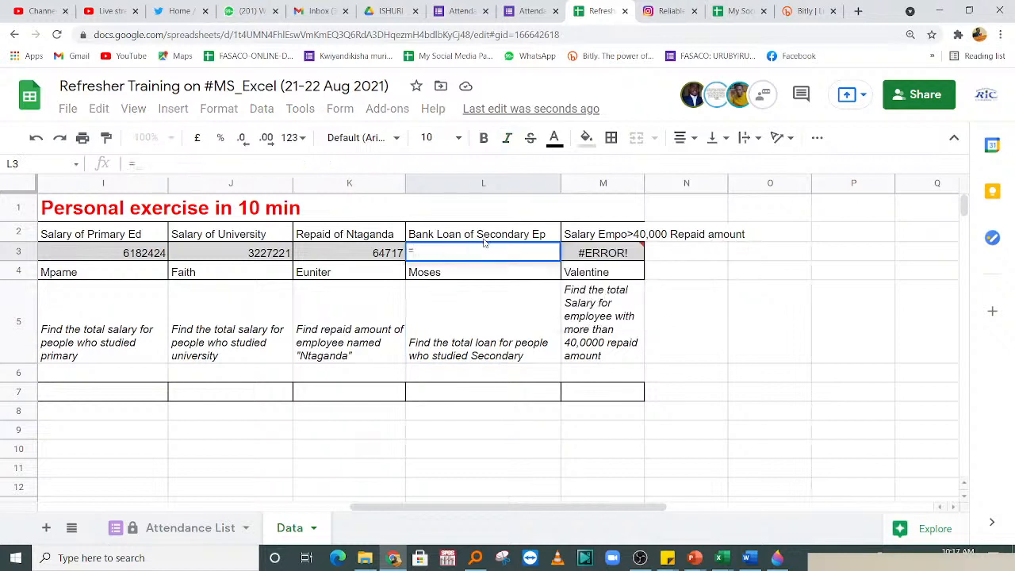
type("sumif")
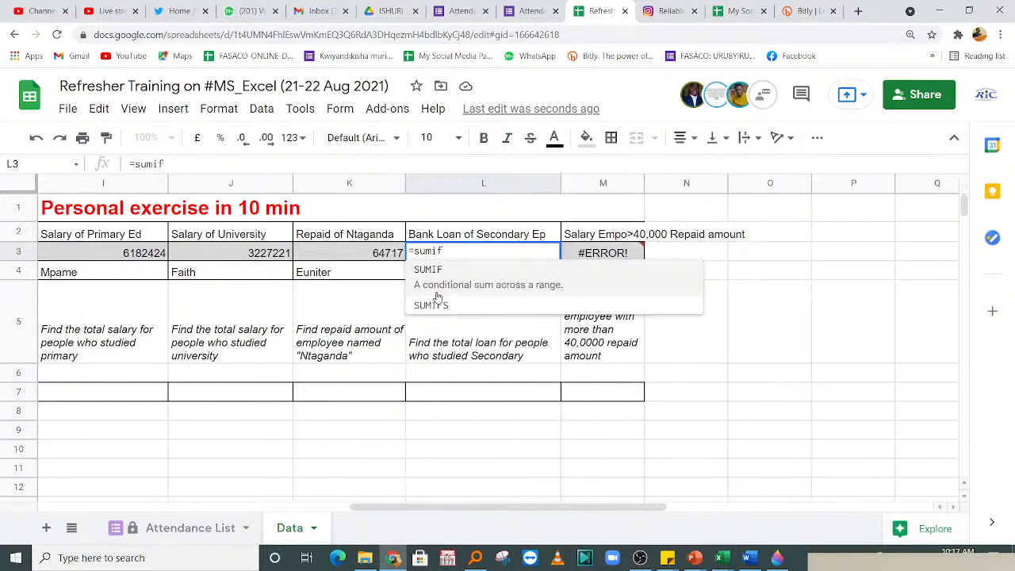
left_click(450, 274)
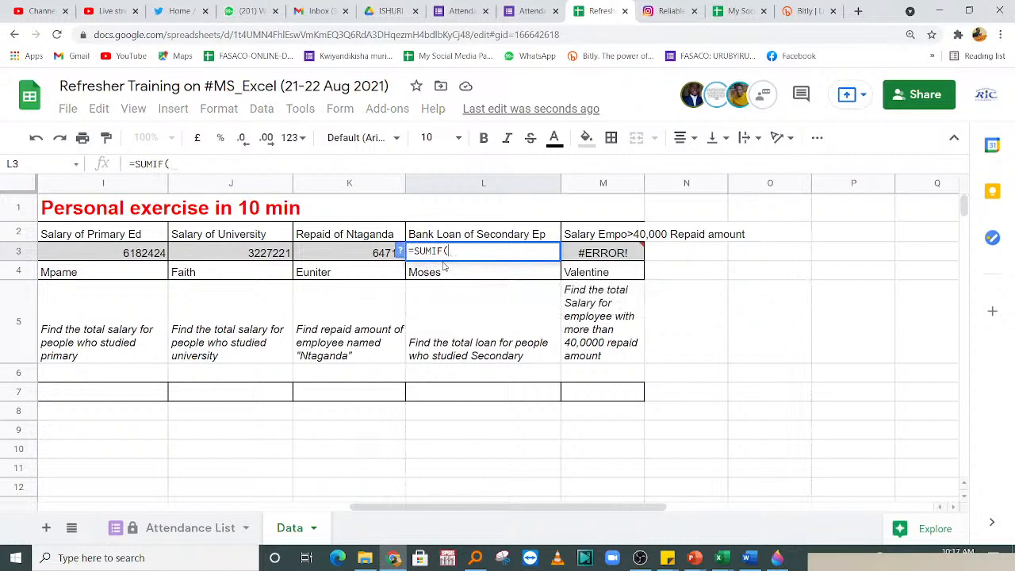
left_click(398, 252)
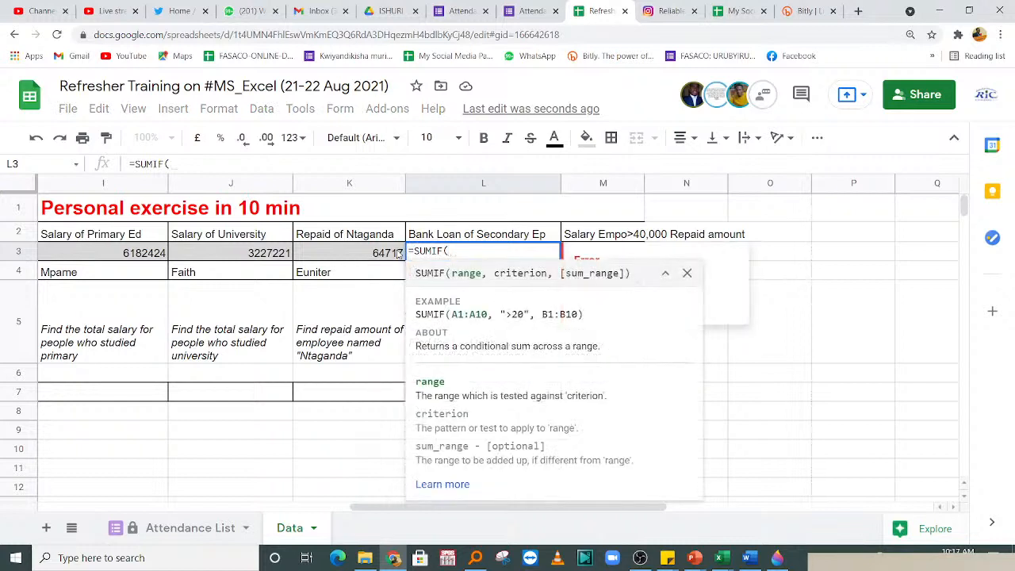
left_click(490, 252)
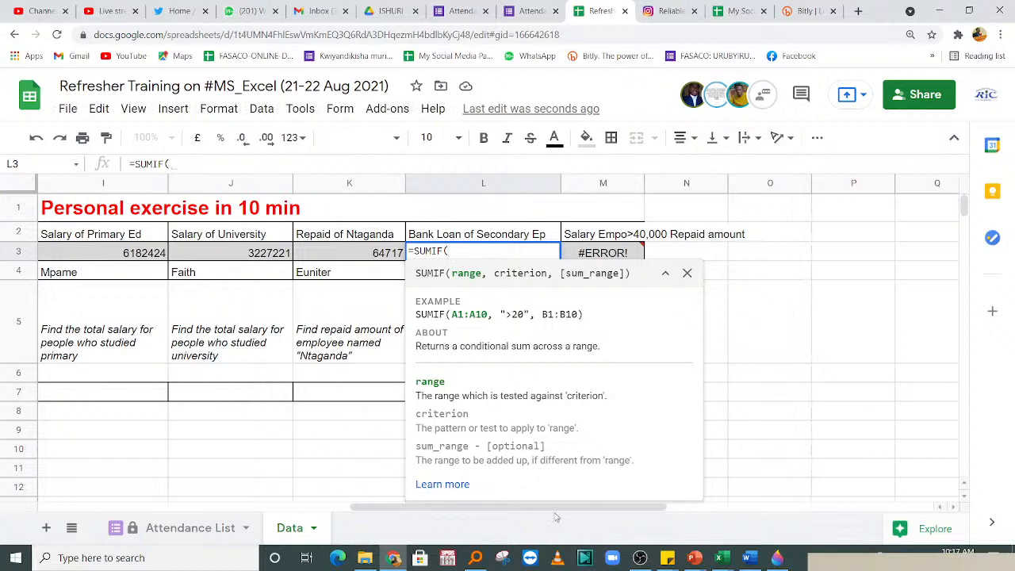
left_click_drag(577, 507, 190, 459)
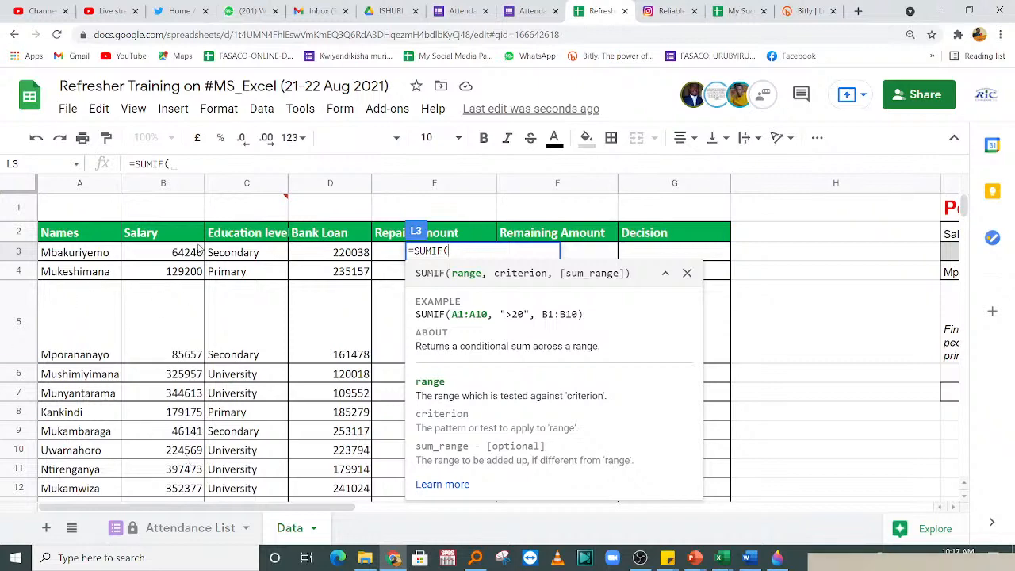
left_click_drag(229, 260, 242, 394)
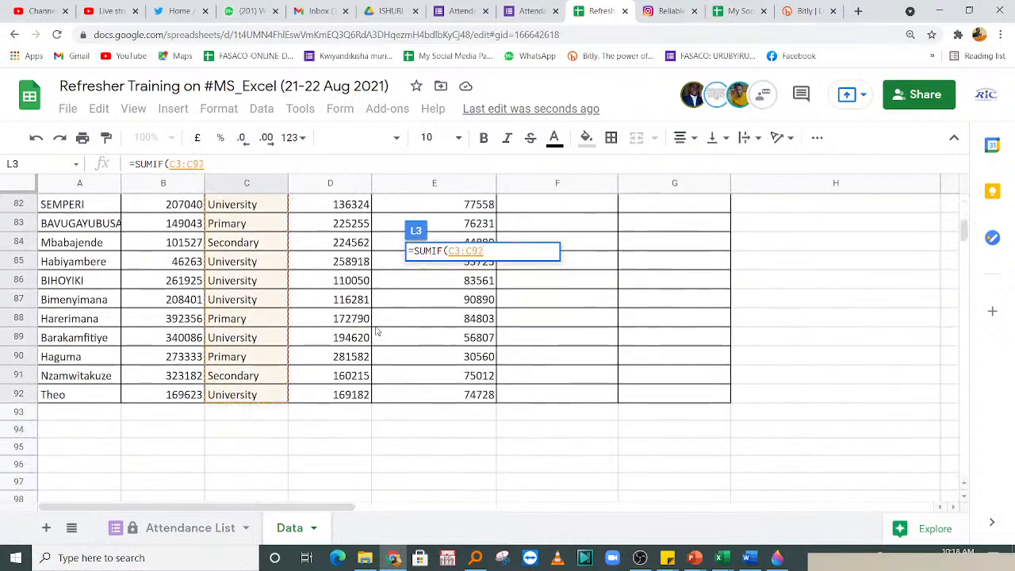
- Complete the SUMIF formula in L3 with the criterion "Secondary" and the sum range D3:D92
type(",\"")
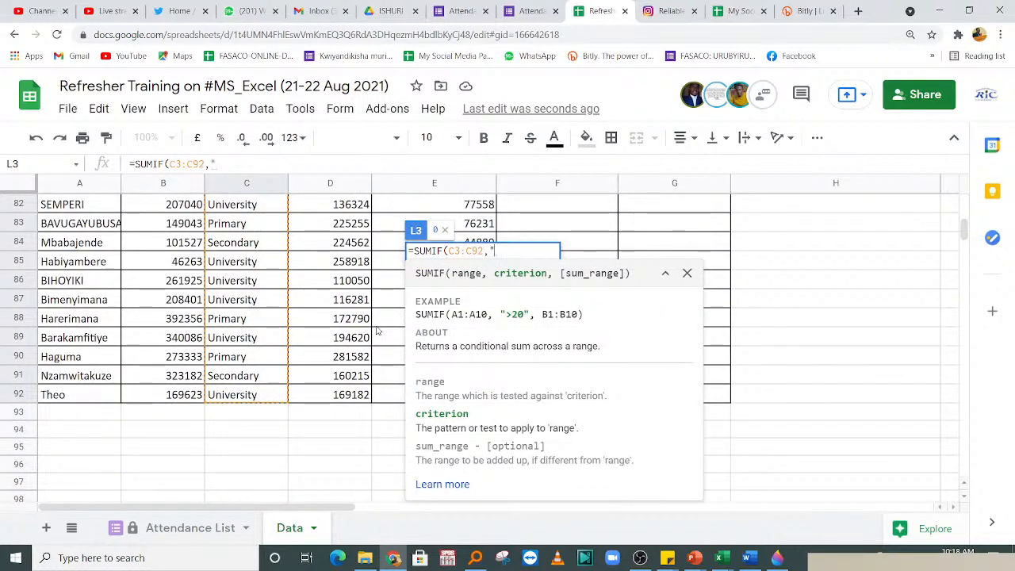
type("Se")
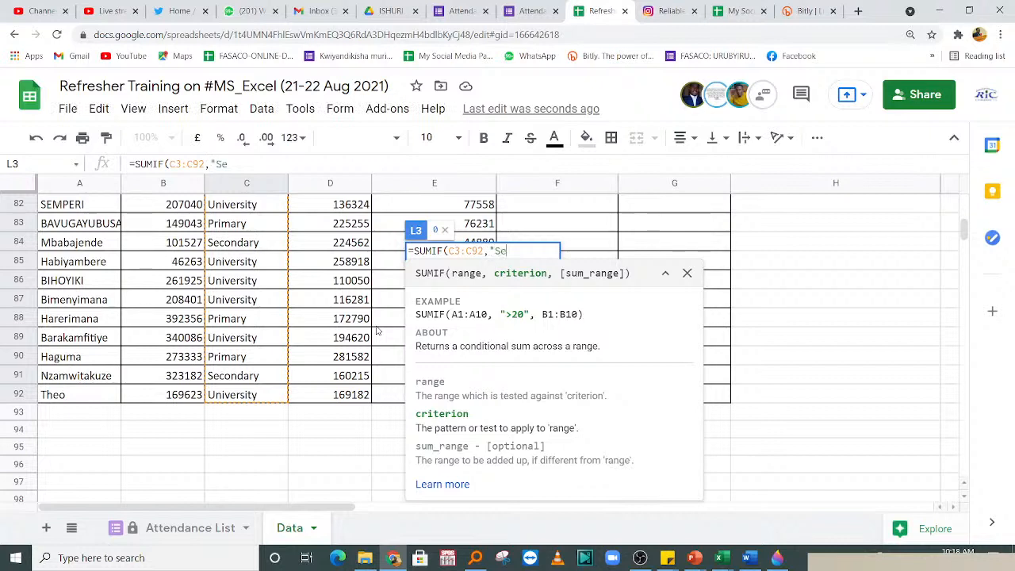
type("condary")
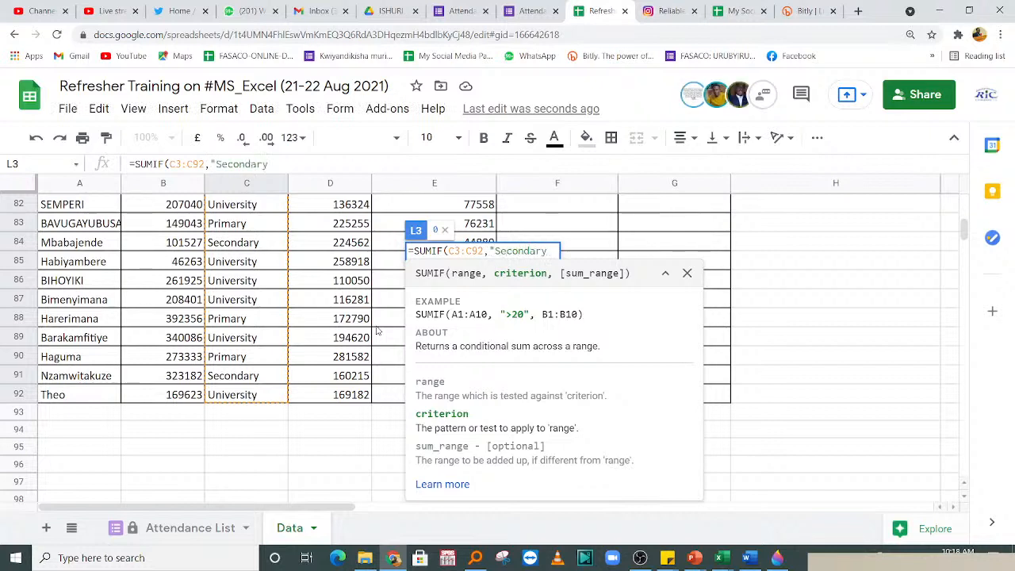
type("\",")
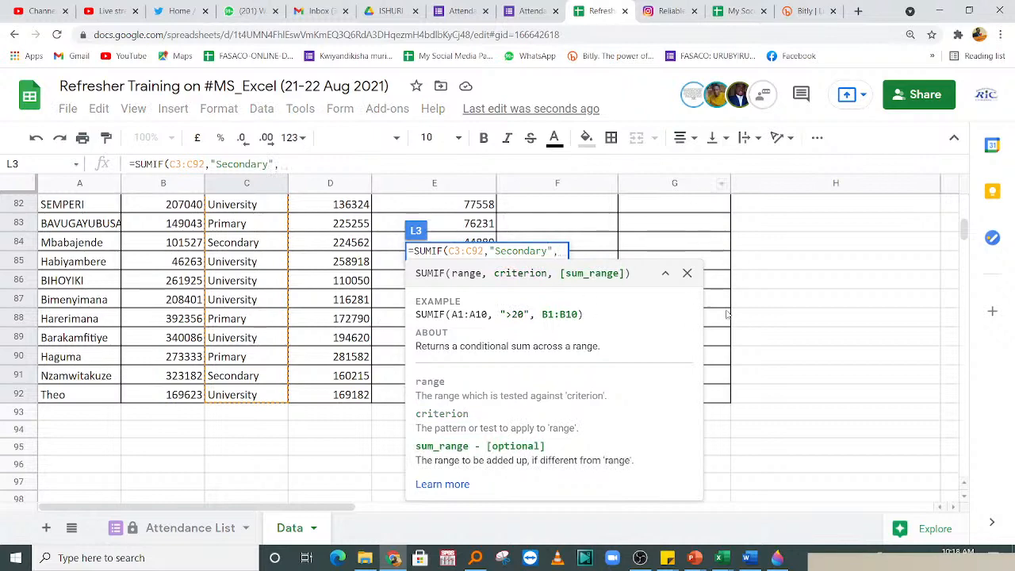
left_click_drag(964, 230, 966, 193)
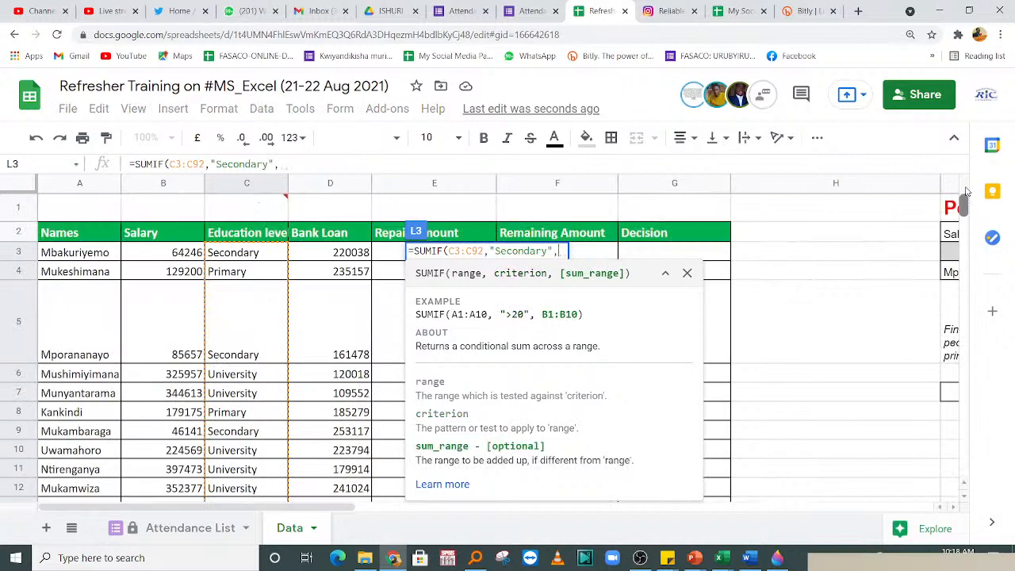
left_click_drag(364, 507, 397, 519)
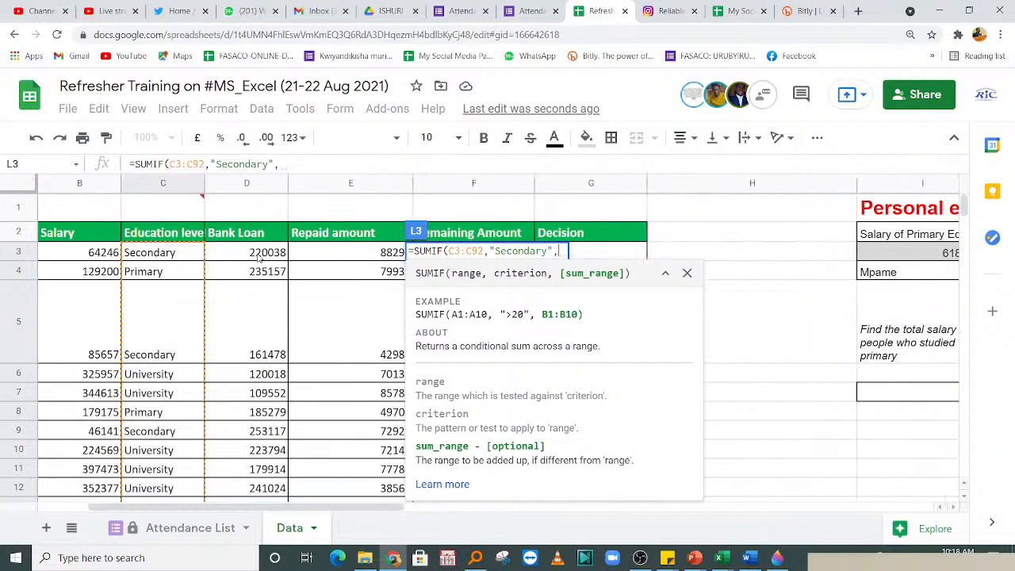
left_click_drag(257, 254, 262, 320)
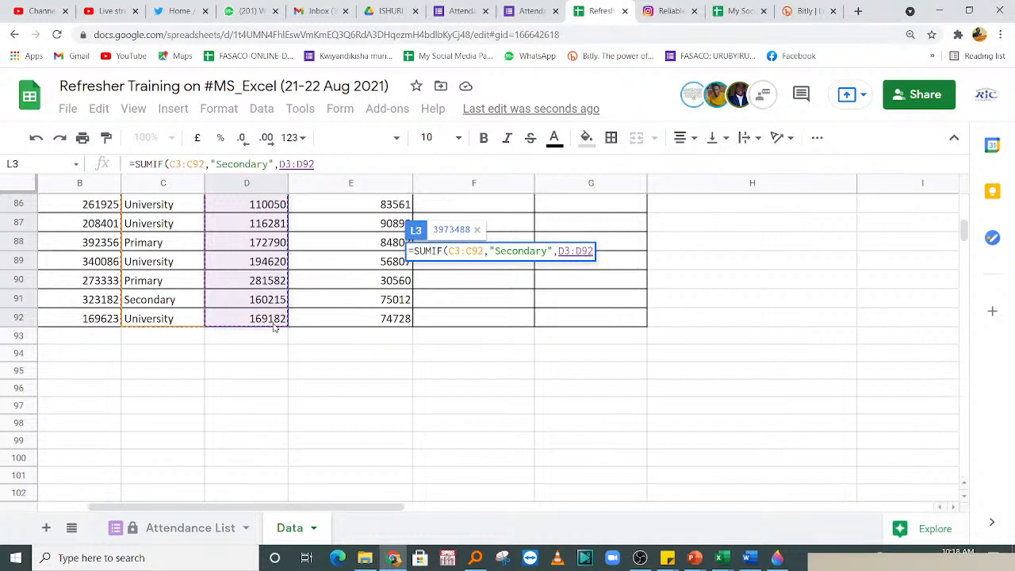
type(")")
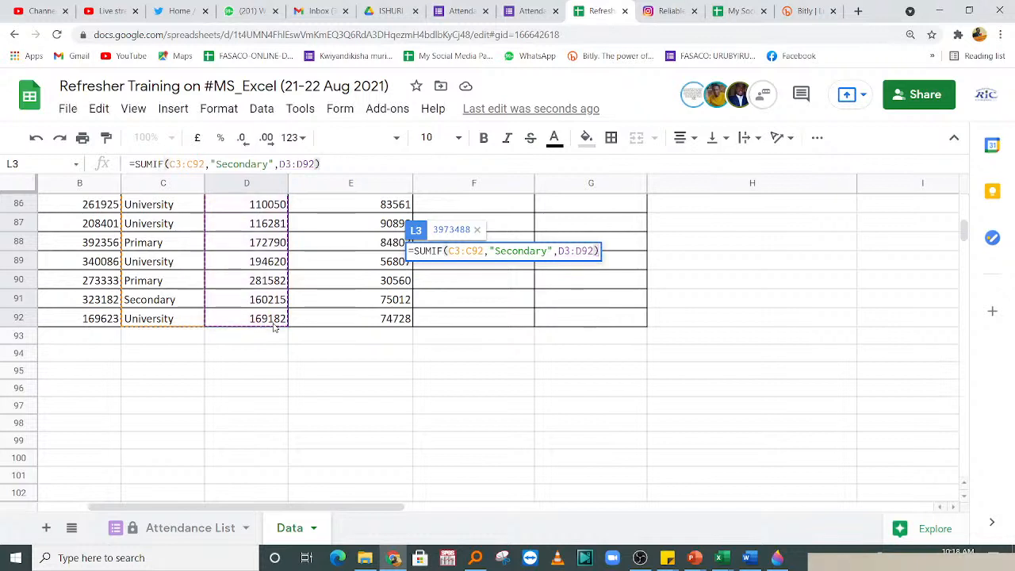
key("Return")
- Examine the loan and salary exercise cells in columns L and M, including the erroring formula in M3
left_click(788, 266)
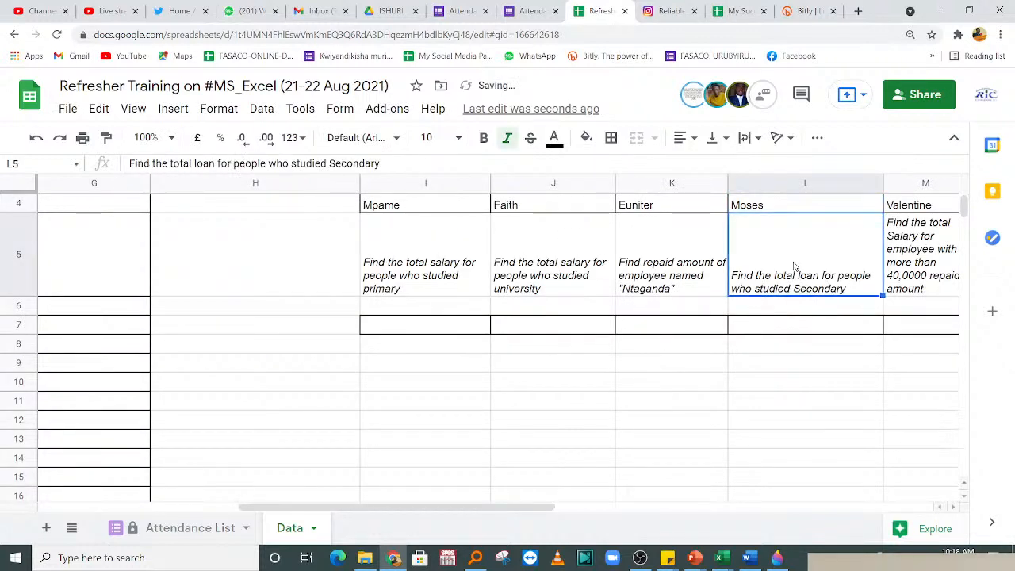
key("Up")
key("Up")
key("Right")
key("Right")
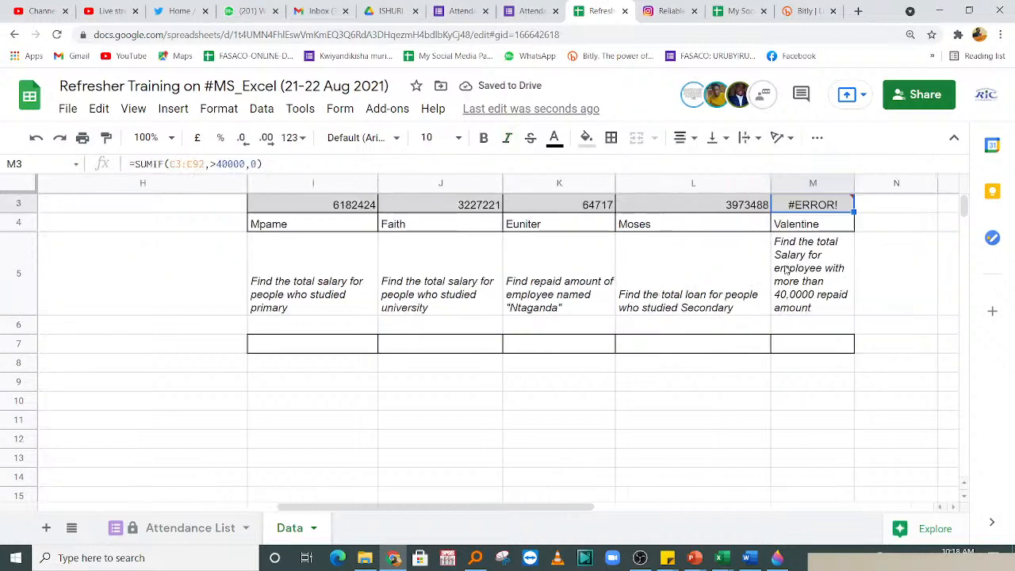
key("Up")
key("Up")
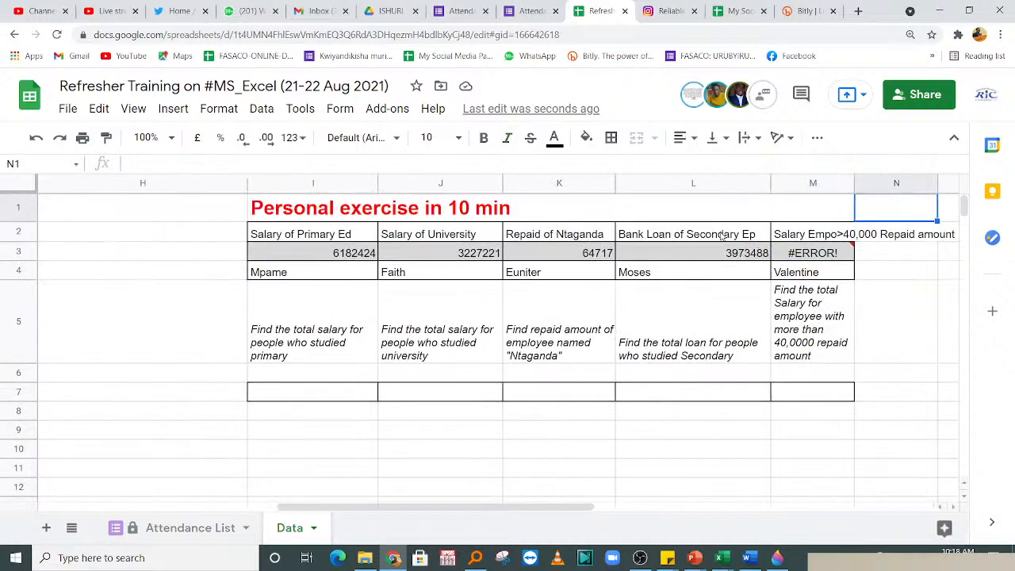
left_click(722, 235)
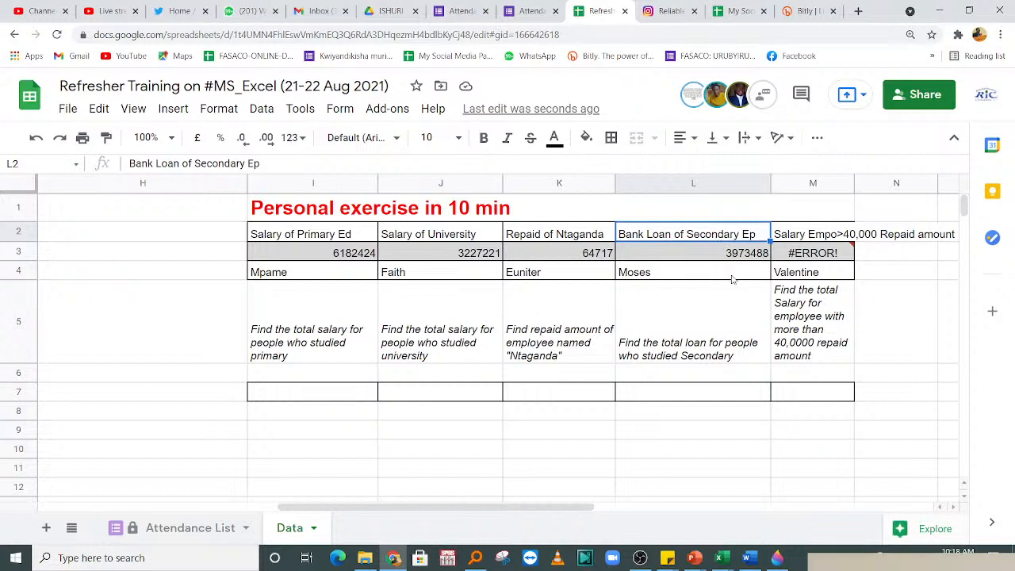
mouse_move(804, 264)
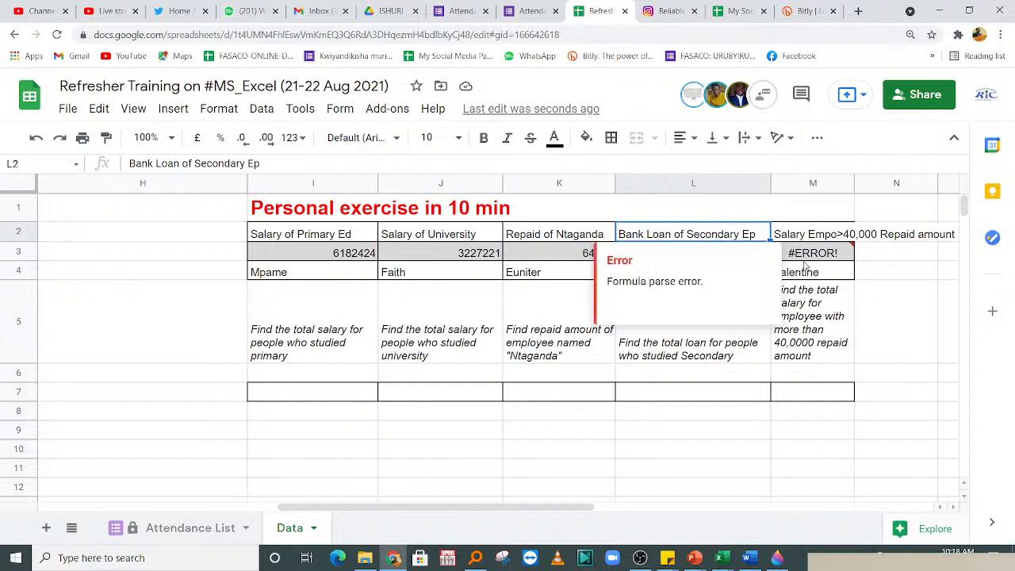
left_click(778, 372)
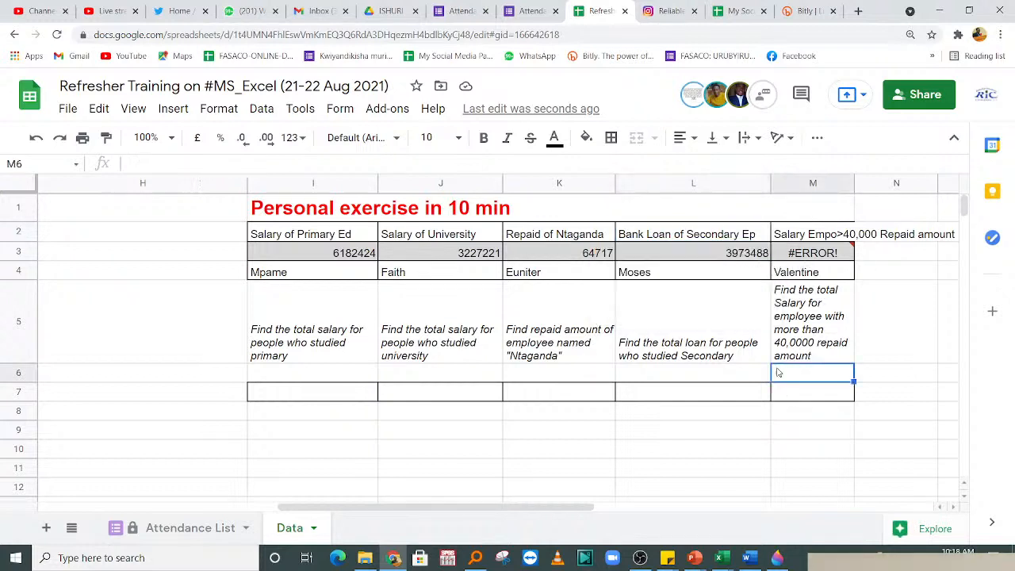
left_click(693, 253)
left_click(828, 252)
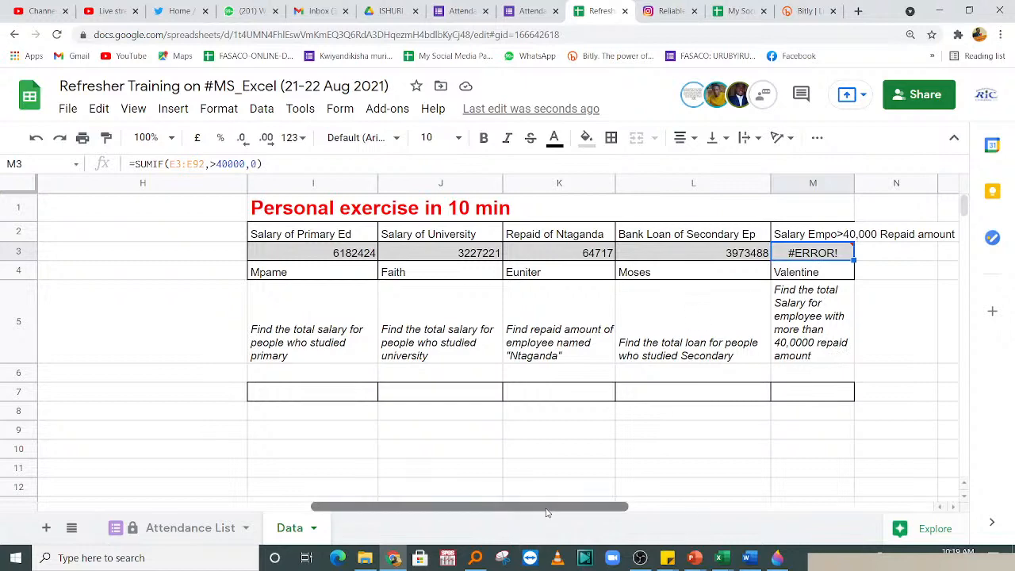
- Add a filter to the data table's header row A2:G2
left_click_drag(546, 513, 239, 484)
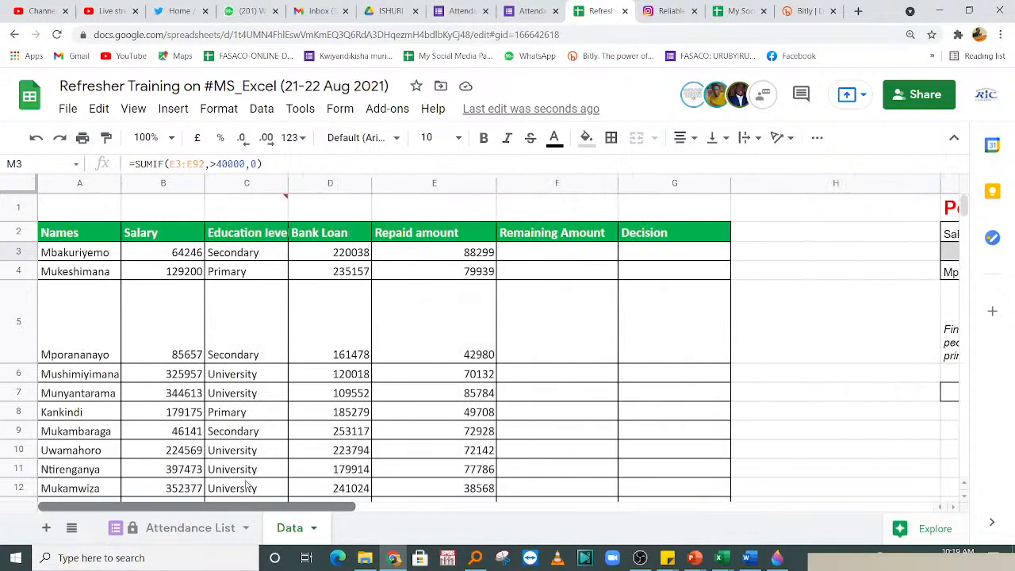
left_click(421, 236)
left_click_drag(68, 238, 659, 237)
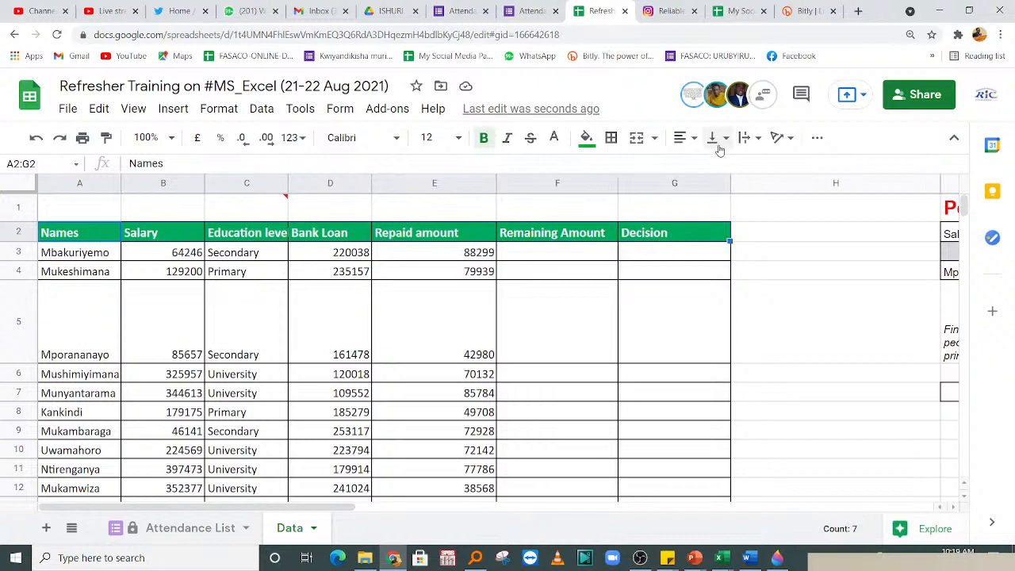
left_click(751, 138)
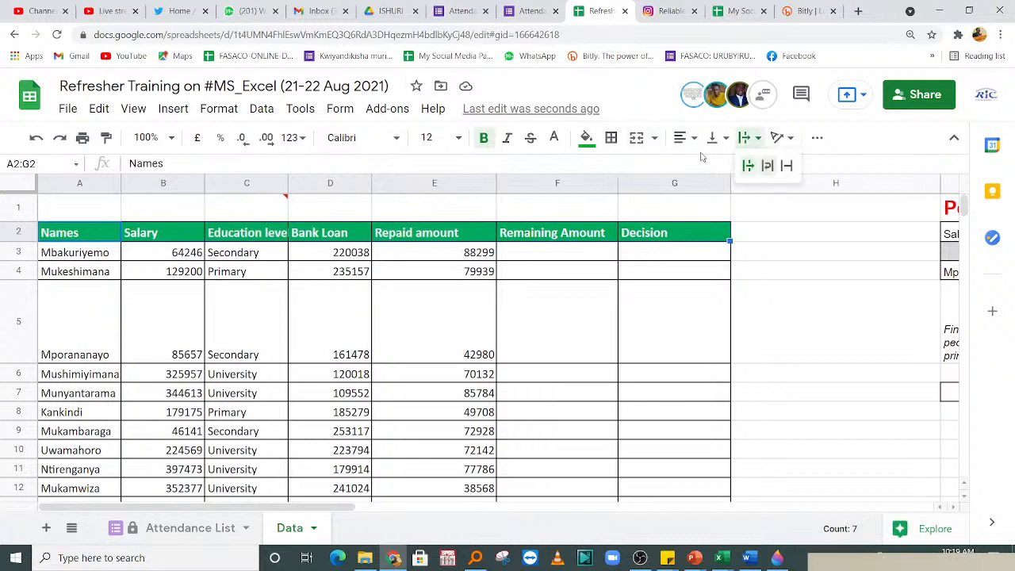
left_click(817, 138)
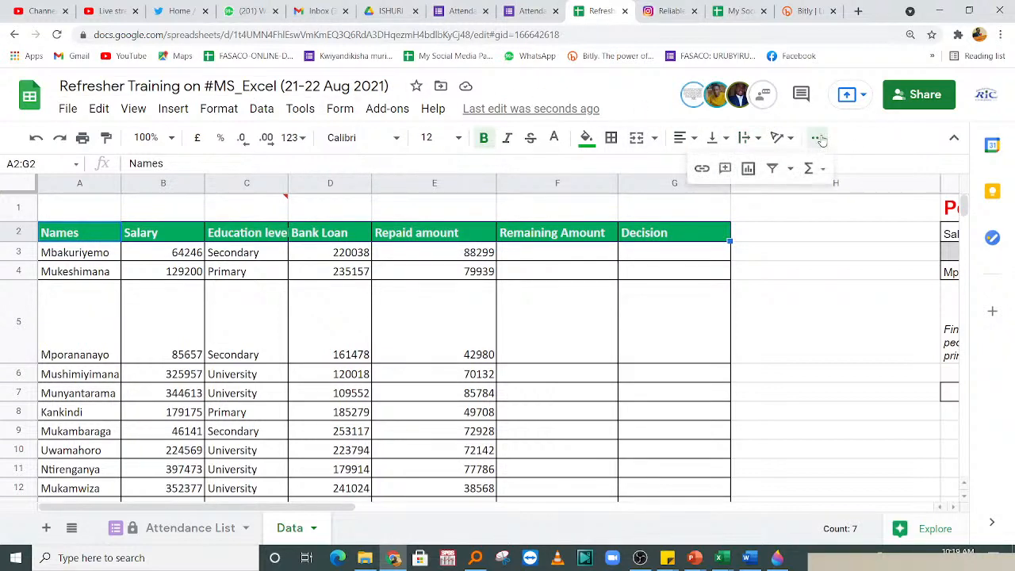
left_click(771, 169)
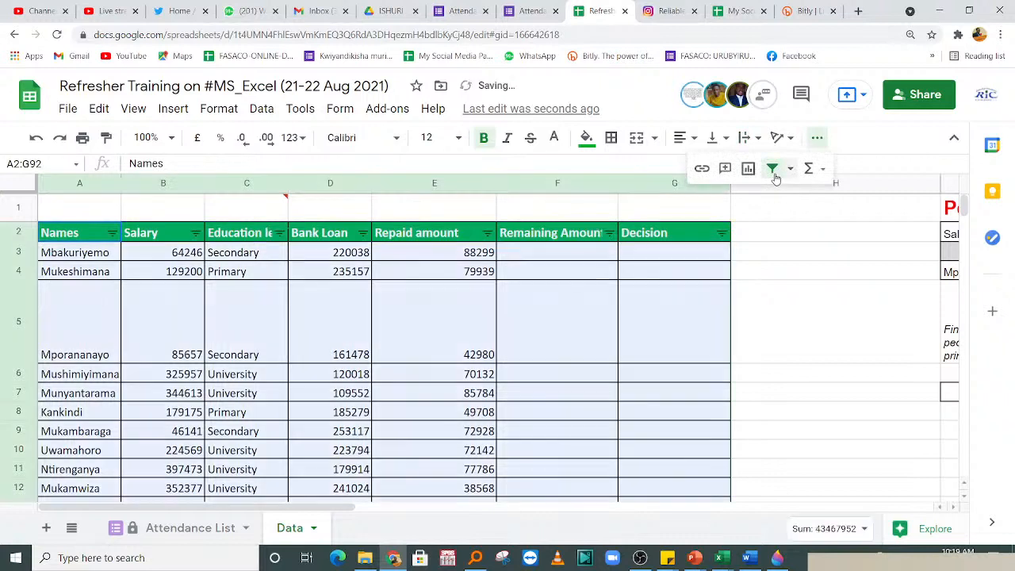
left_click(585, 250)
- Examine the sorting and filtering options of the Repaid amount column
left_click(424, 238)
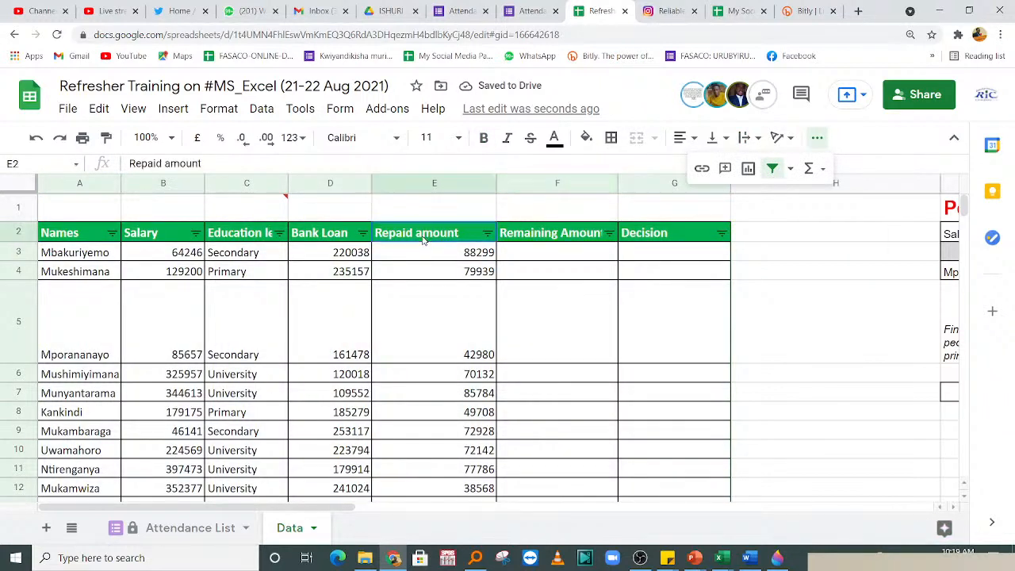
left_click(488, 233)
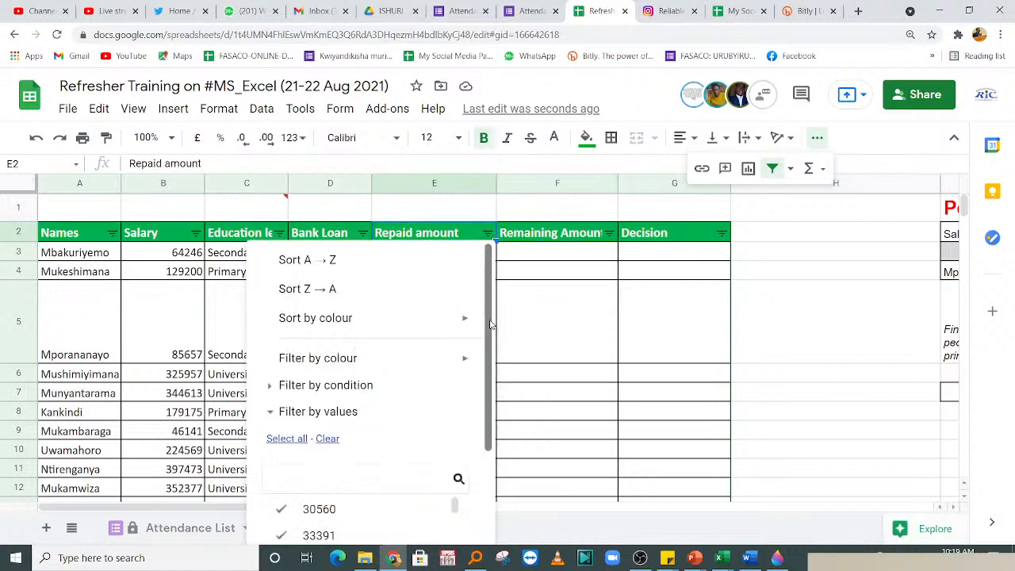
scroll(487, 323, "down", 1)
scroll(488, 324, "up", 1)
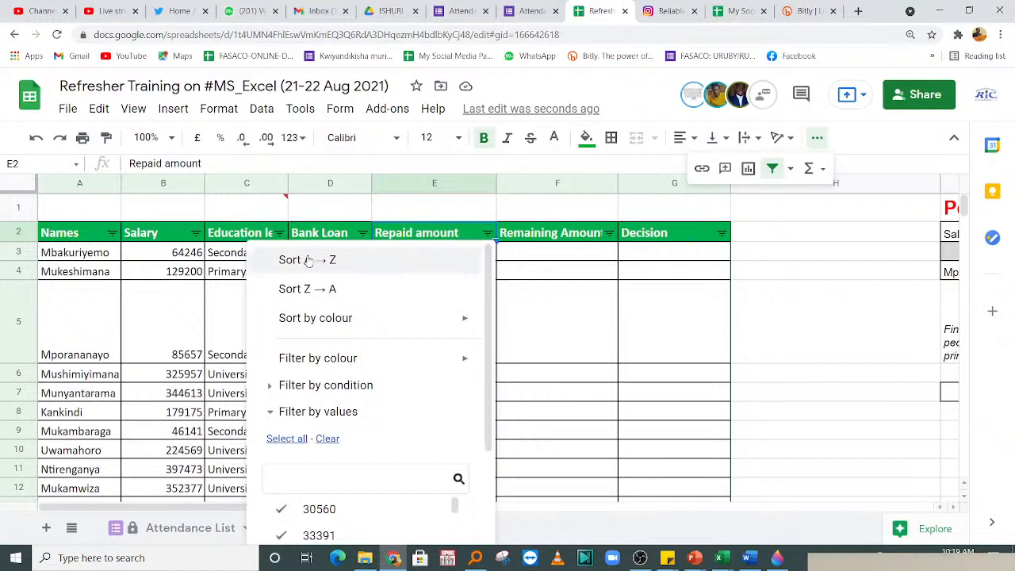
left_click(352, 414)
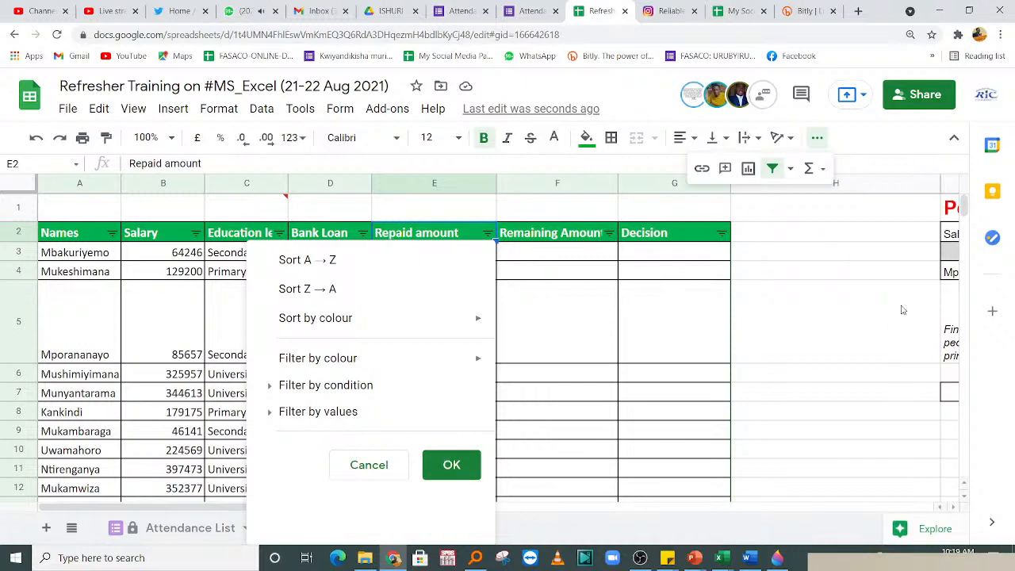
left_click_drag(964, 206, 964, 205)
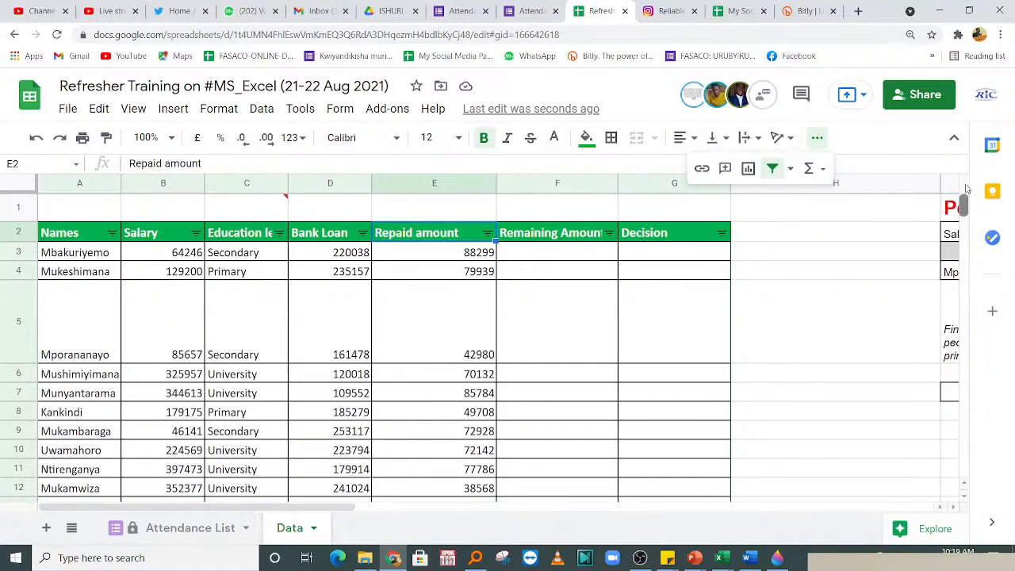
left_click(486, 233)
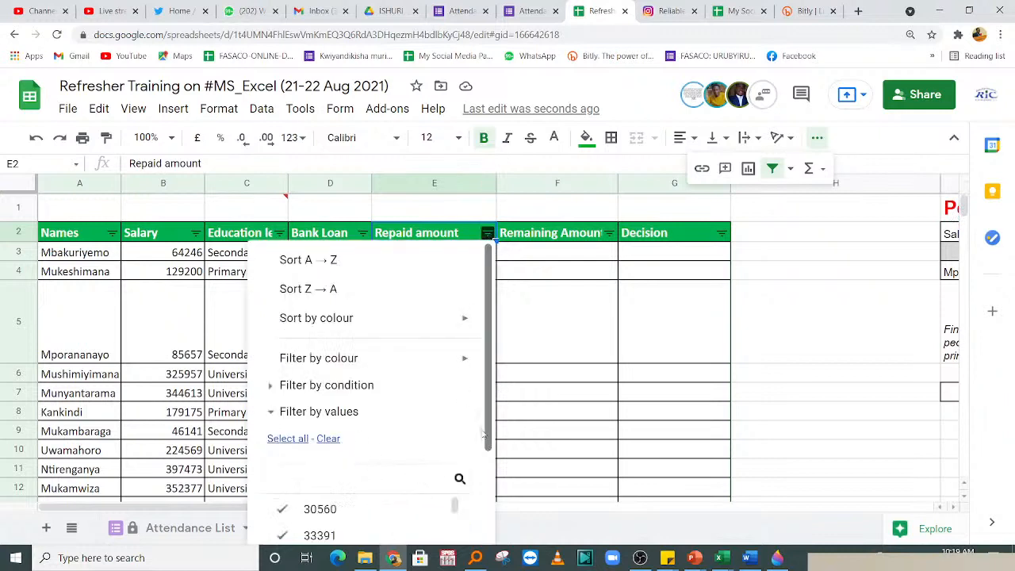
left_click(340, 413)
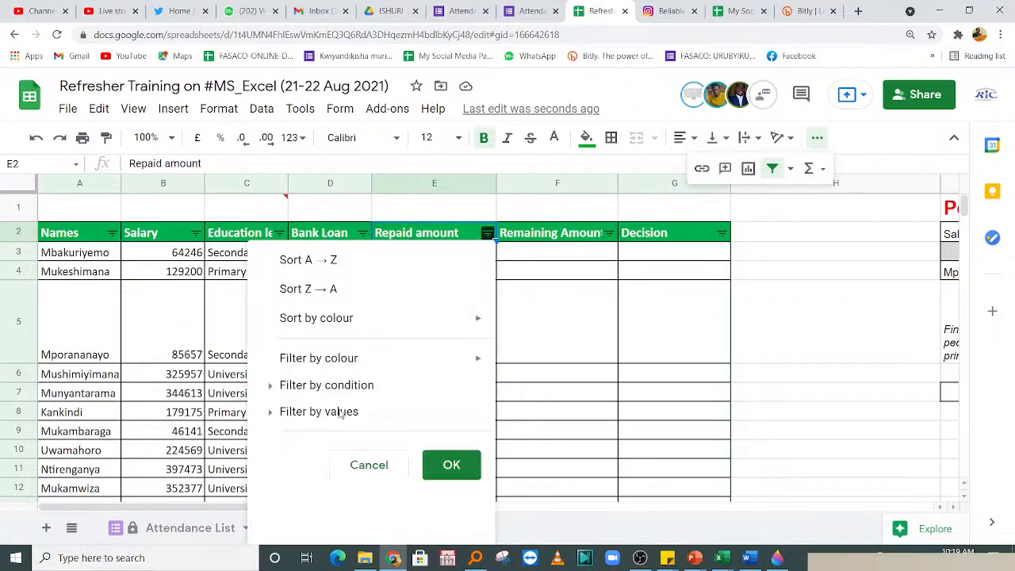
left_click(451, 468)
- Filter the Repaid amount column by condition to show only values greater than 40000
left_click(488, 233)
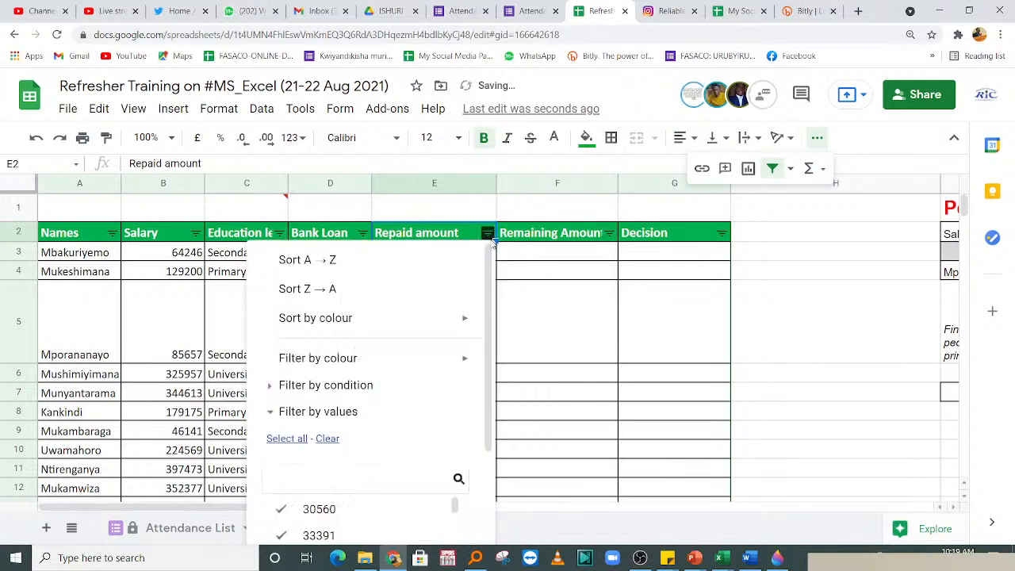
mouse_move(343, 320)
left_click(270, 387)
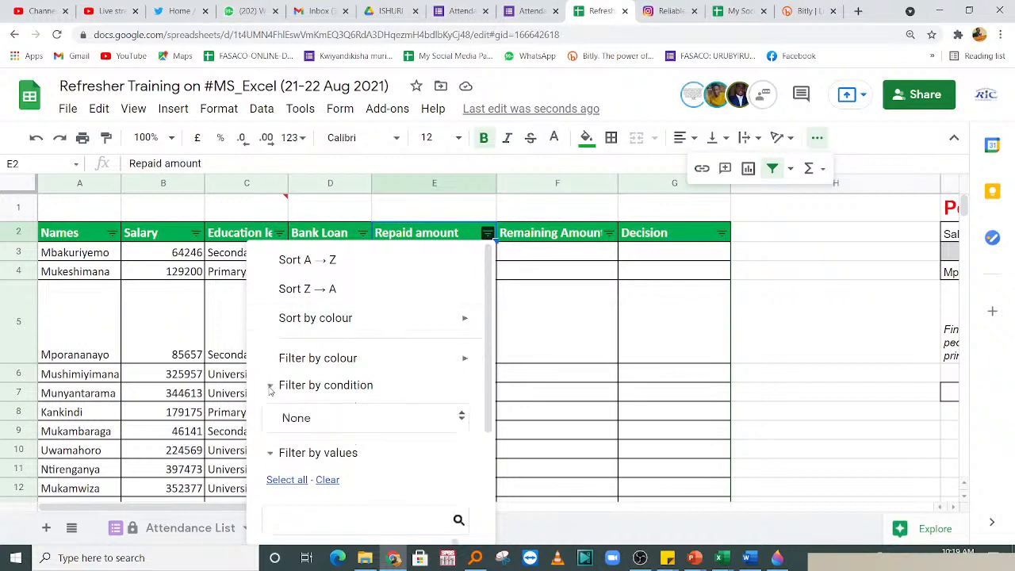
left_click(314, 426)
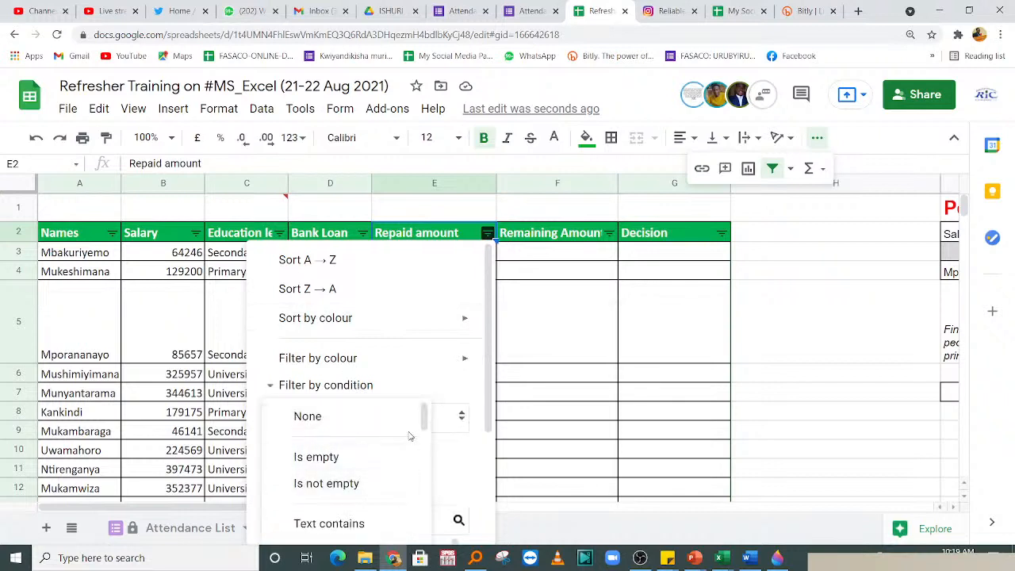
left_click_drag(424, 424, 426, 498)
left_click(366, 456)
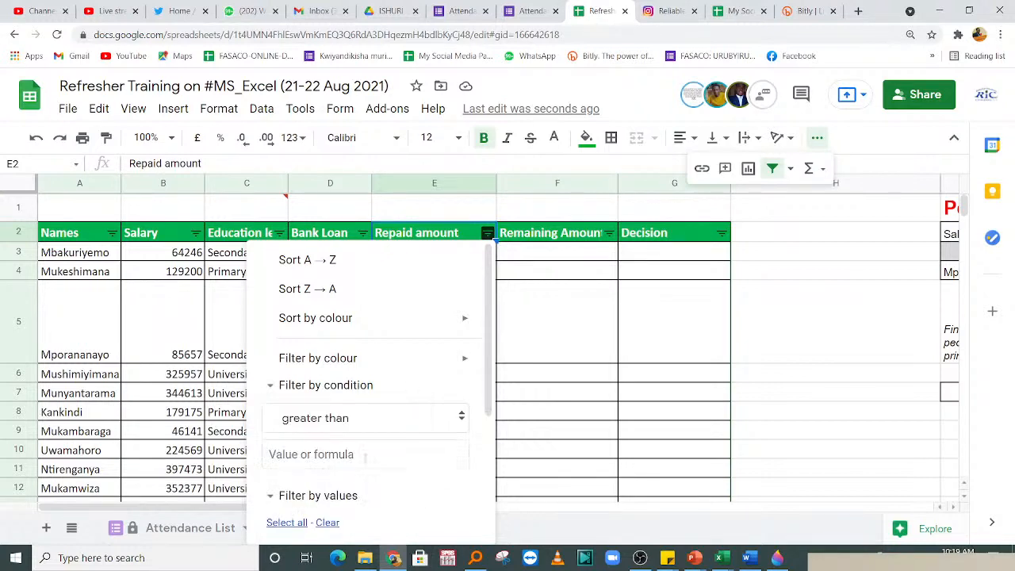
left_click(346, 455)
type("4")
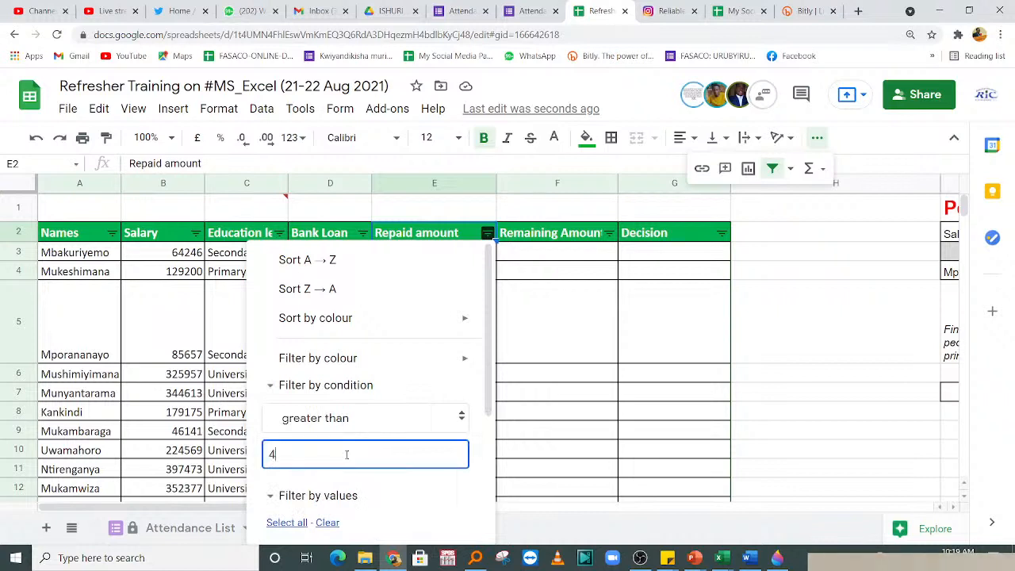
type("0,00")
type("00")
key("BackSpace")
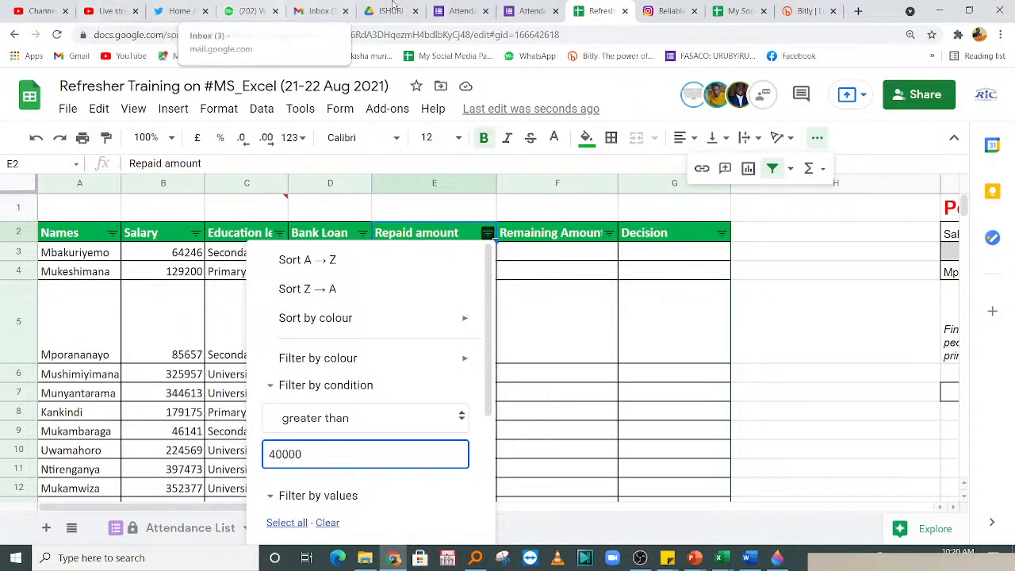
left_click_drag(487, 384, 487, 476)
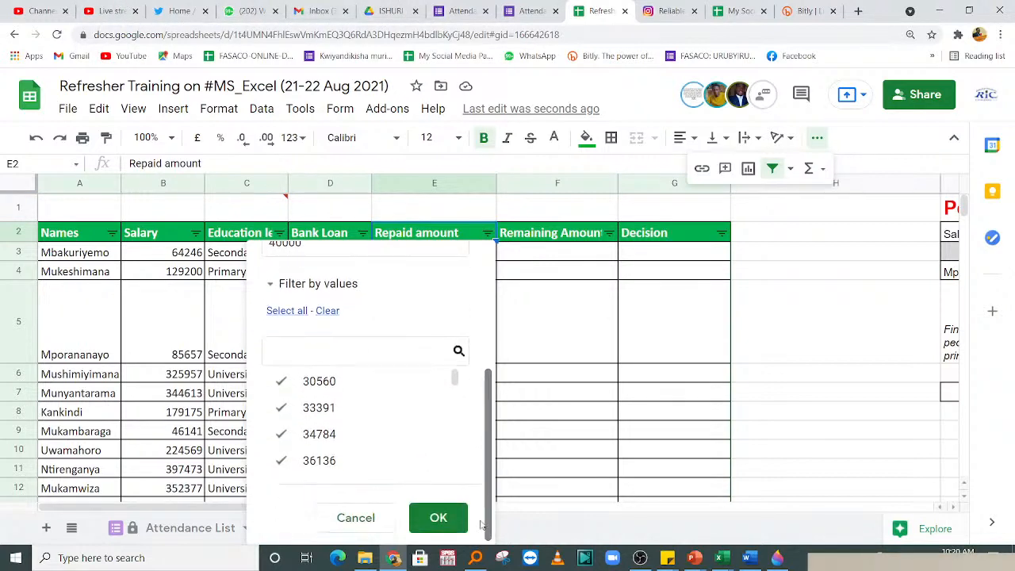
left_click(437, 516)
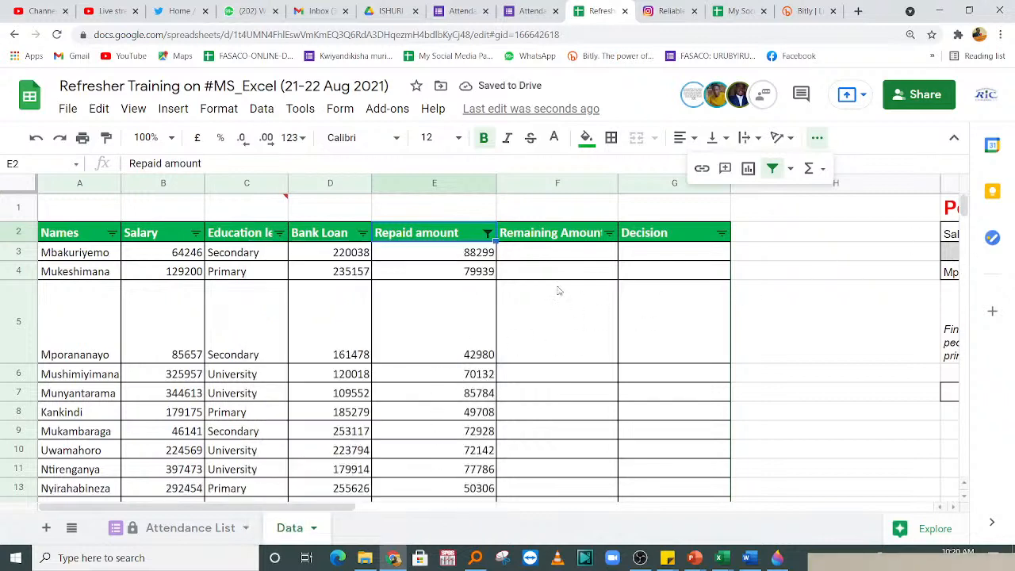
- Select the filtered repaid amounts E3:E92 to check their sum
left_click(428, 256)
key("ctrl+shift+Down")
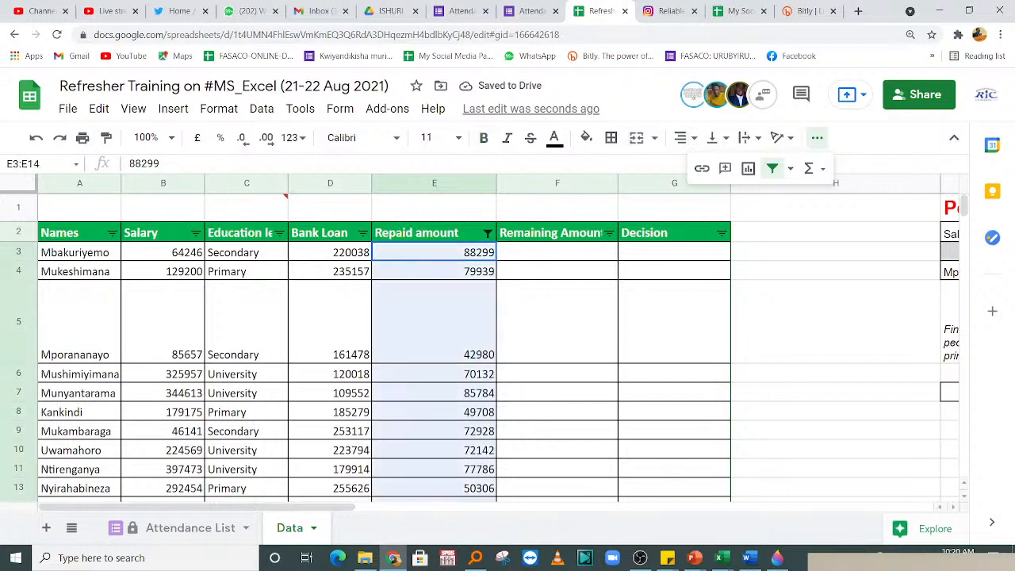
left_click_drag(482, 512, 457, 396)
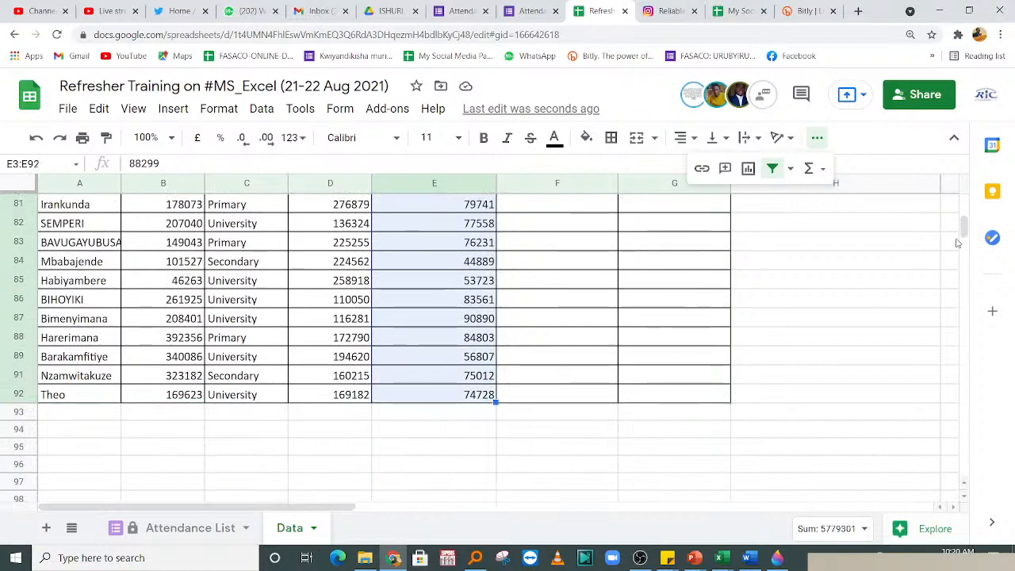
left_click_drag(963, 230, 962, 202)
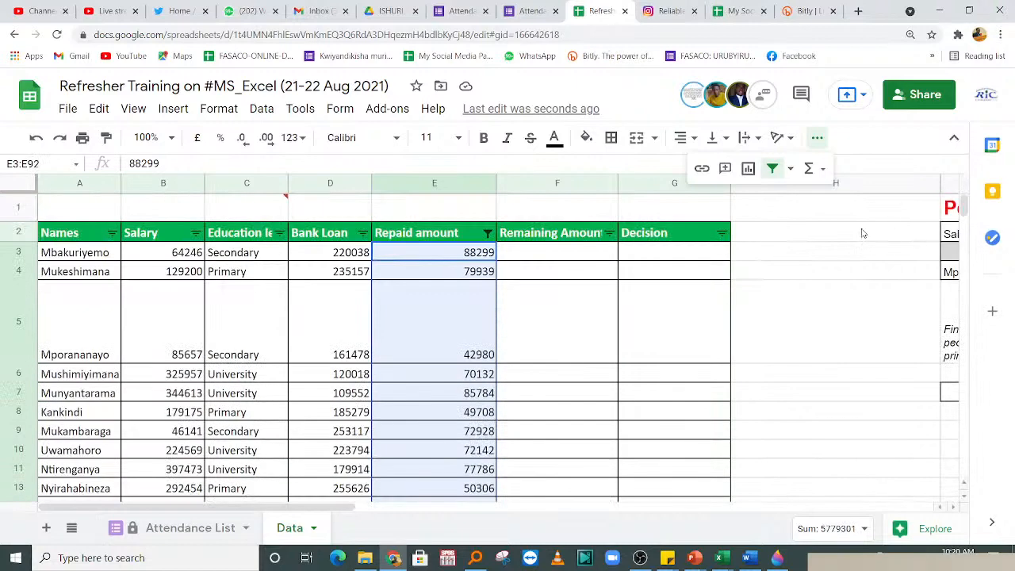
- Replace the erroring formula in exercise cell M3 with the beginning of a SUMIF function
left_click(786, 280)
key("Right")
key("Right")
key("Right")
key("Right")
key("Right")
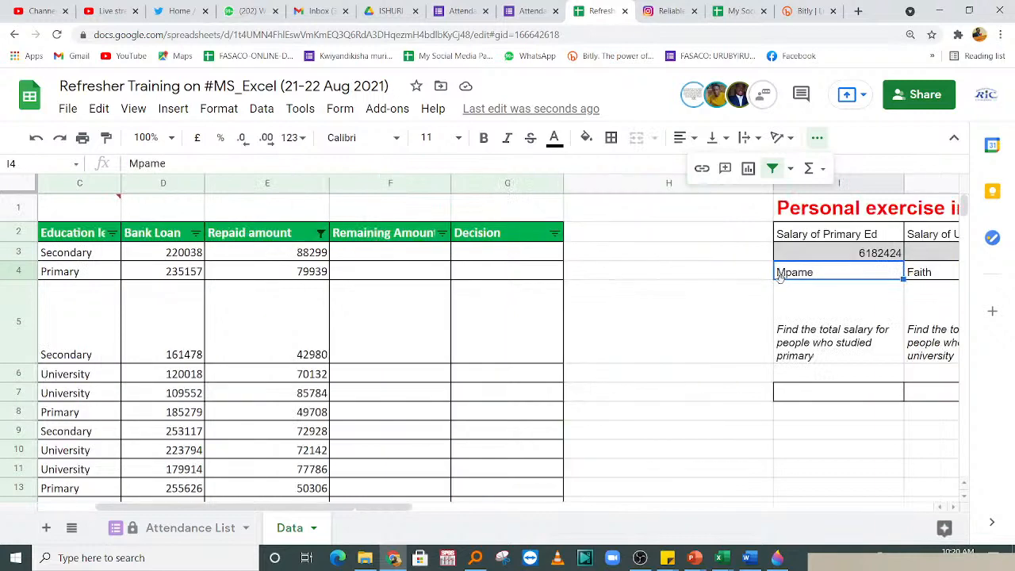
key("Up")
mouse_move(795, 255)
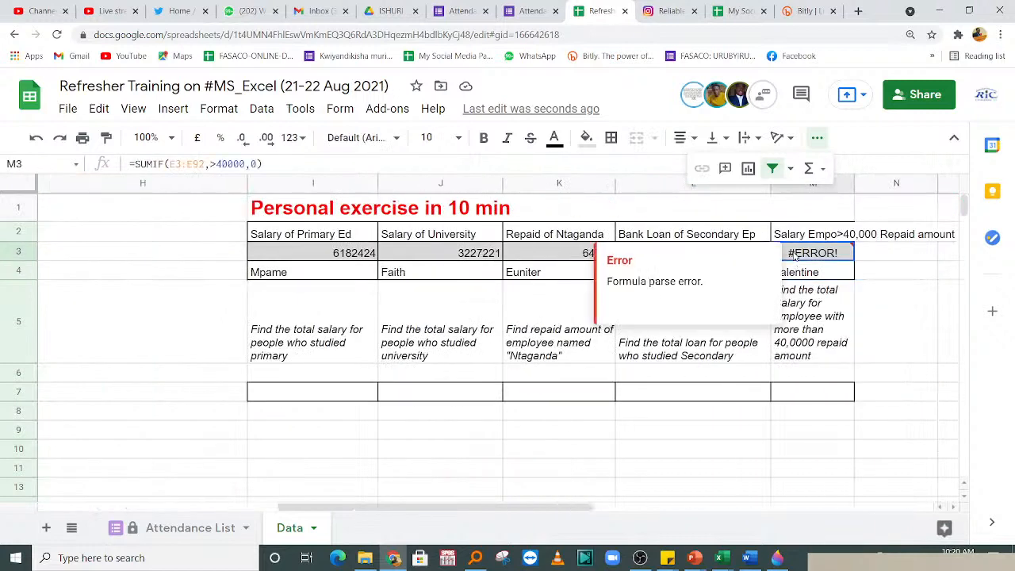
type("=")
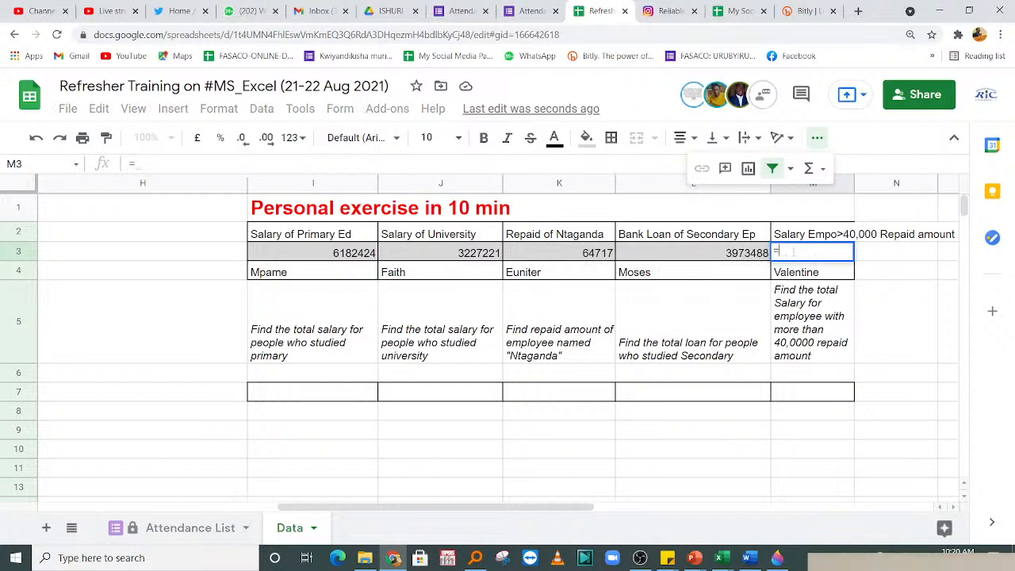
type("sumif")
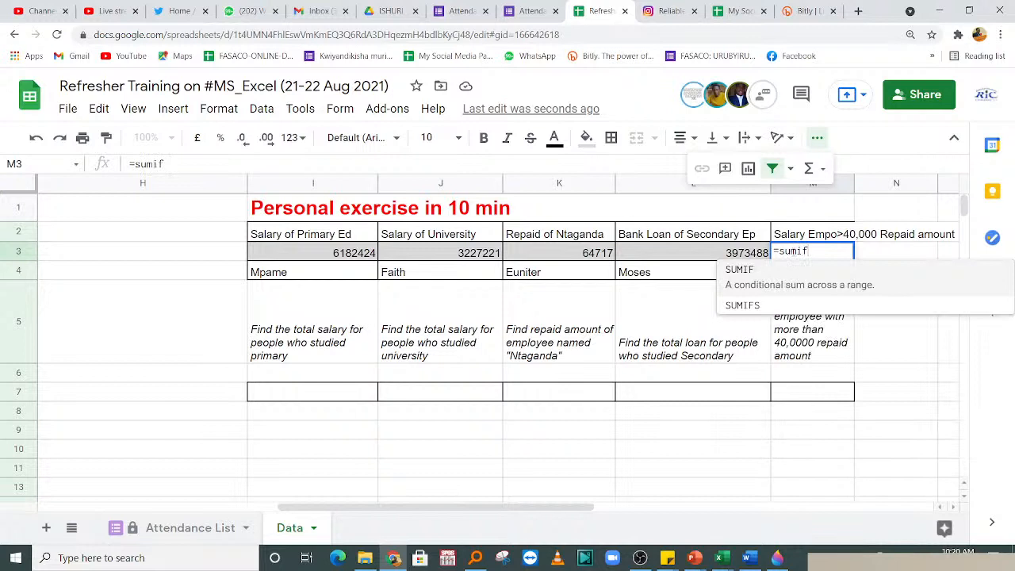
key("BackSpace")
key("BackSpace")
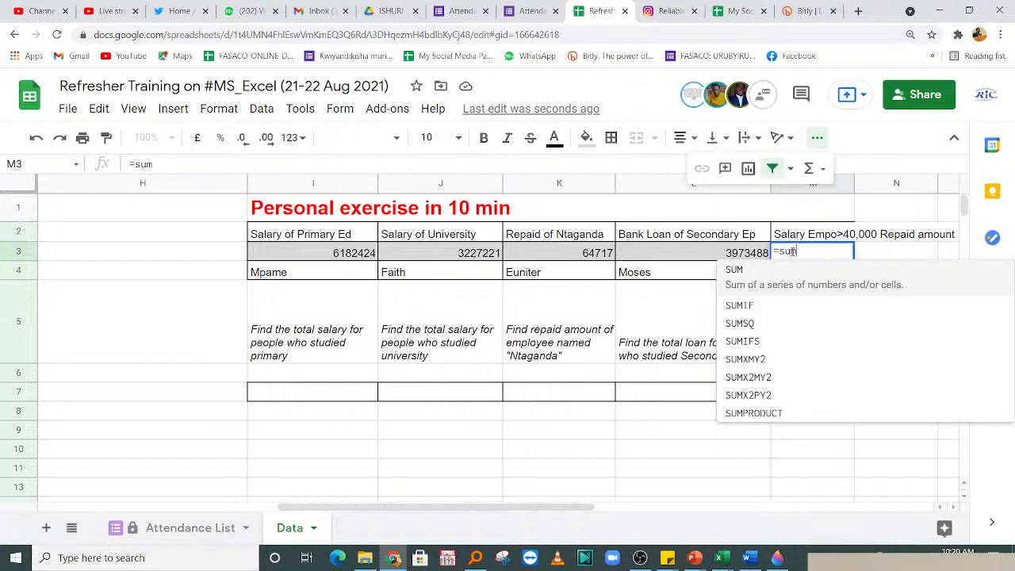
type("if")
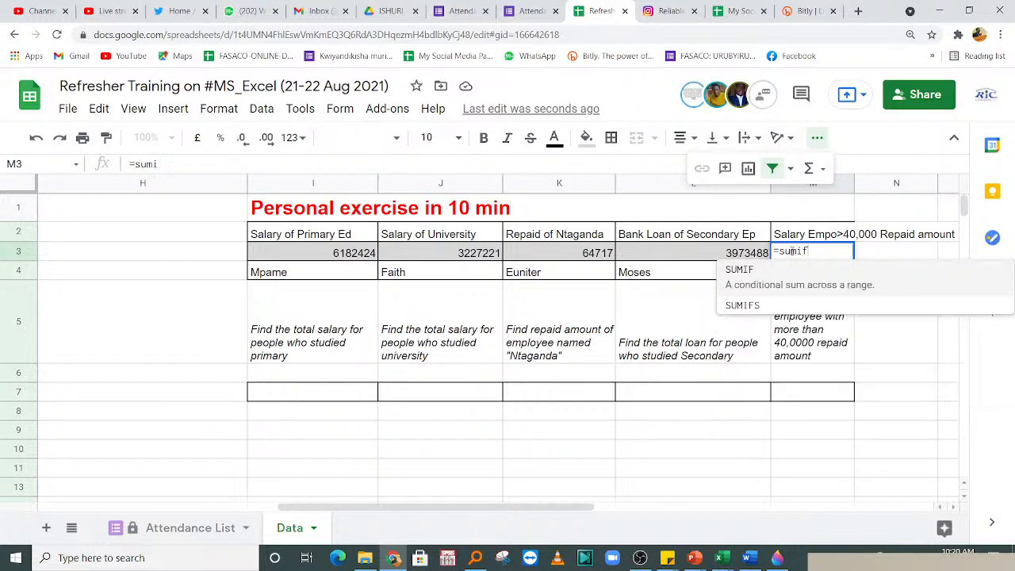
left_click(775, 282)
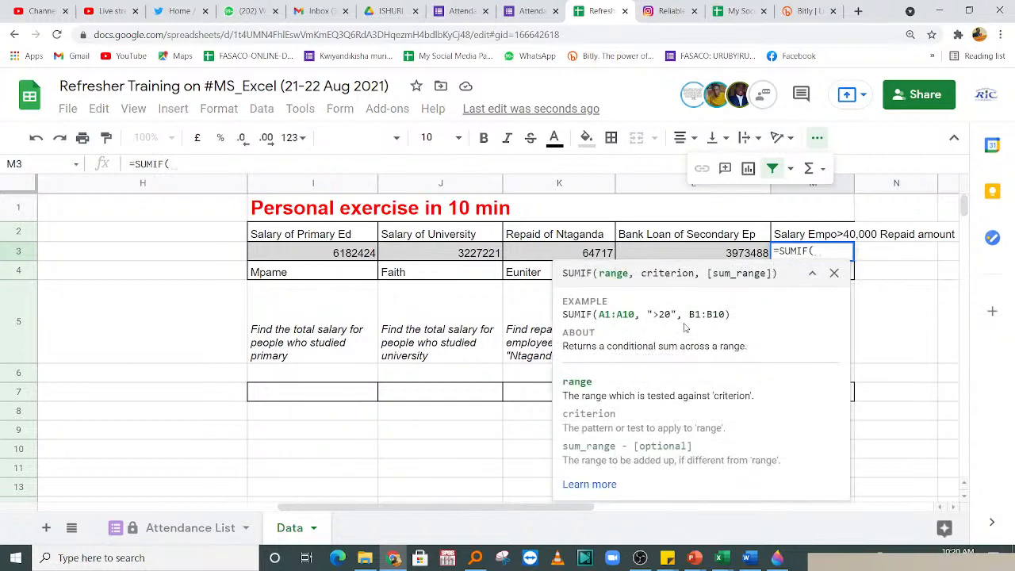
left_click_drag(568, 511, 277, 482)
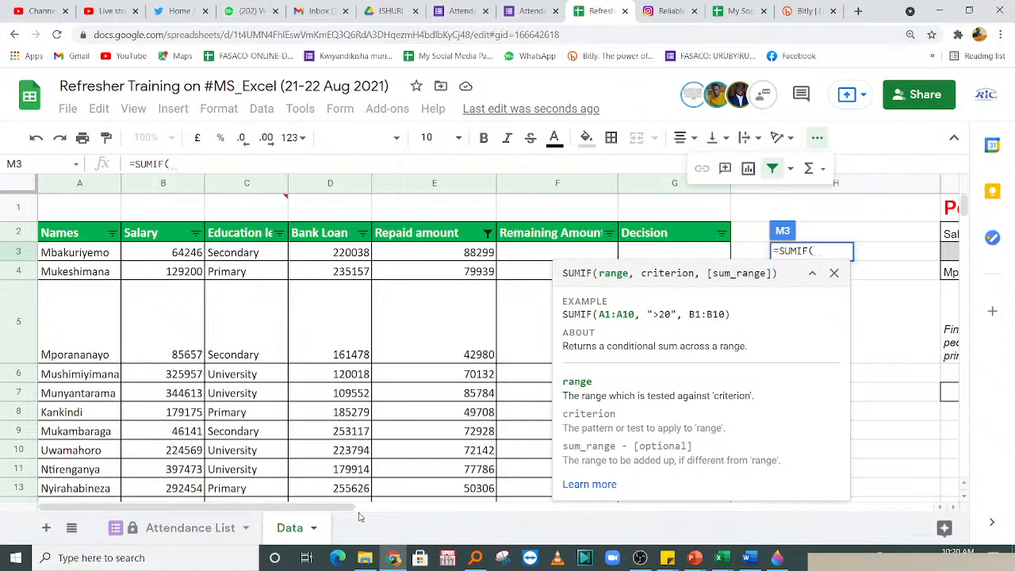
left_click_drag(353, 507, 558, 511)
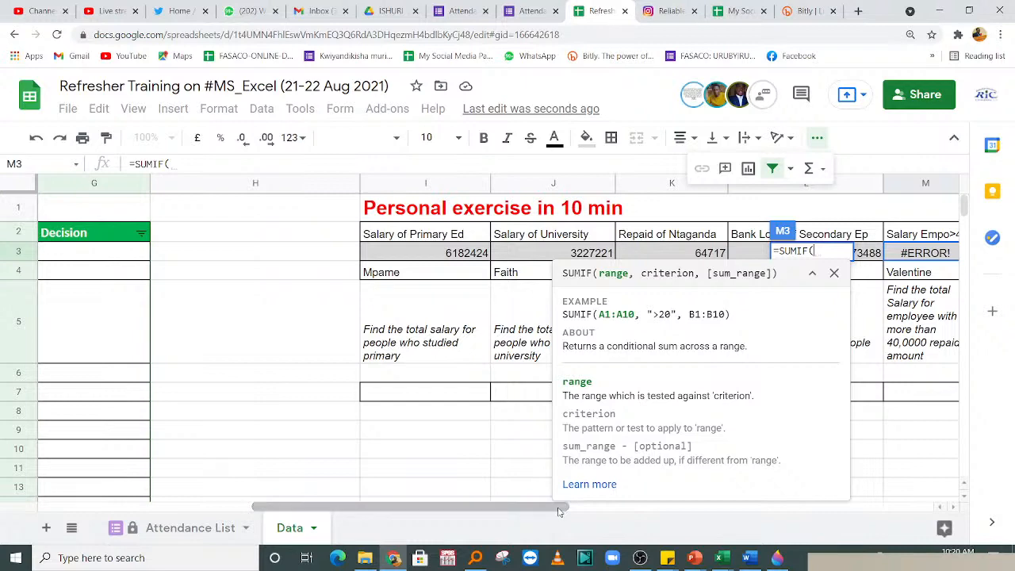
- Change the function in M3 to SUM and total the salary range B3:B92
key("BackSpace")
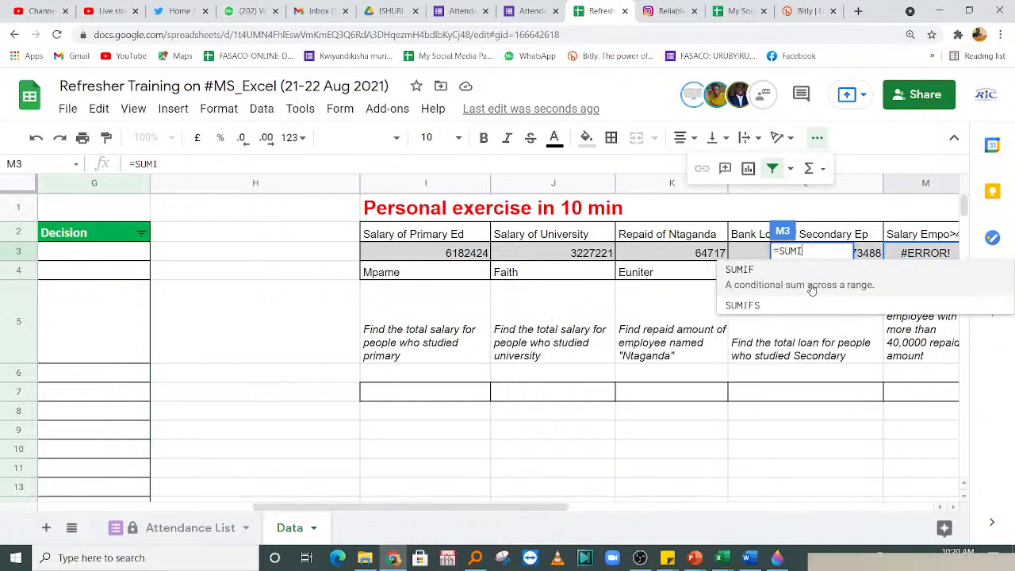
key("BackSpace")
left_click(798, 291)
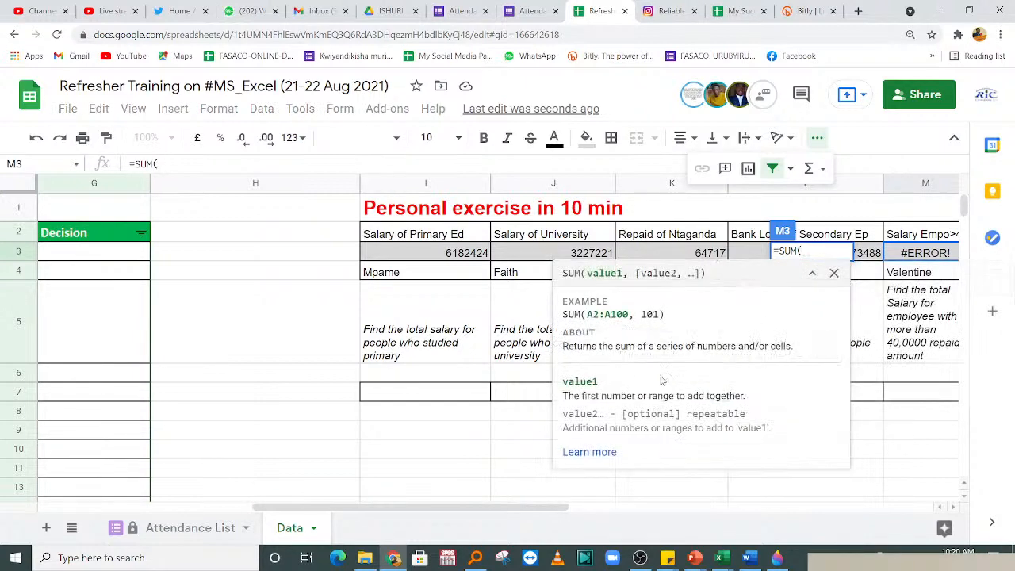
left_click_drag(528, 506, 316, 506)
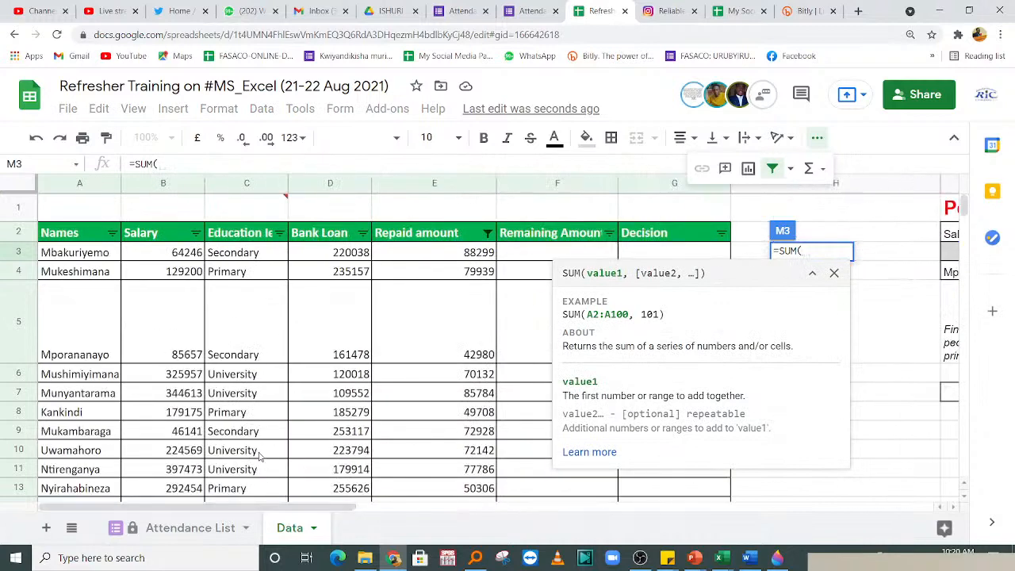
left_click_drag(143, 254, 146, 274)
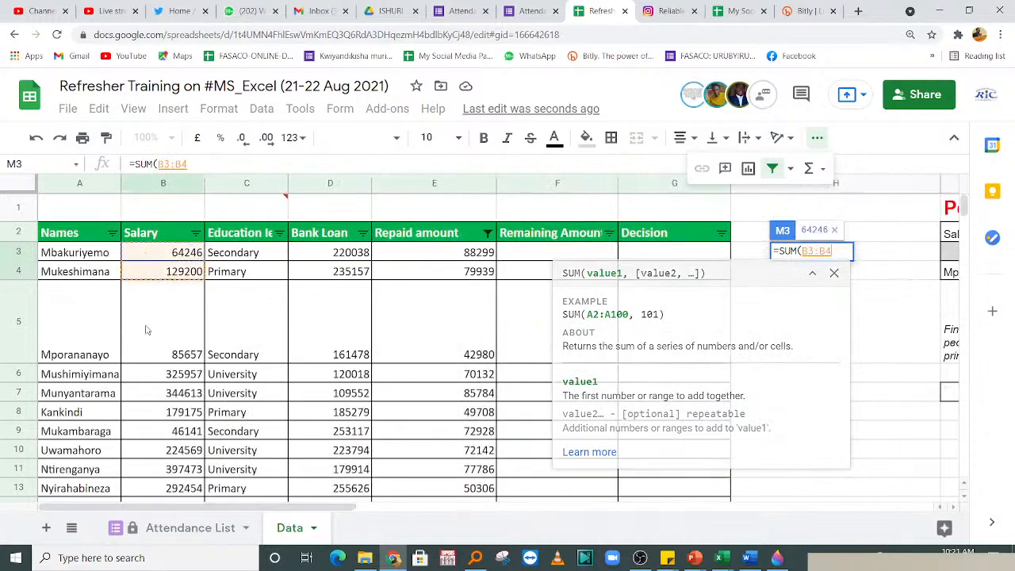
left_click_drag(146, 330, 173, 339)
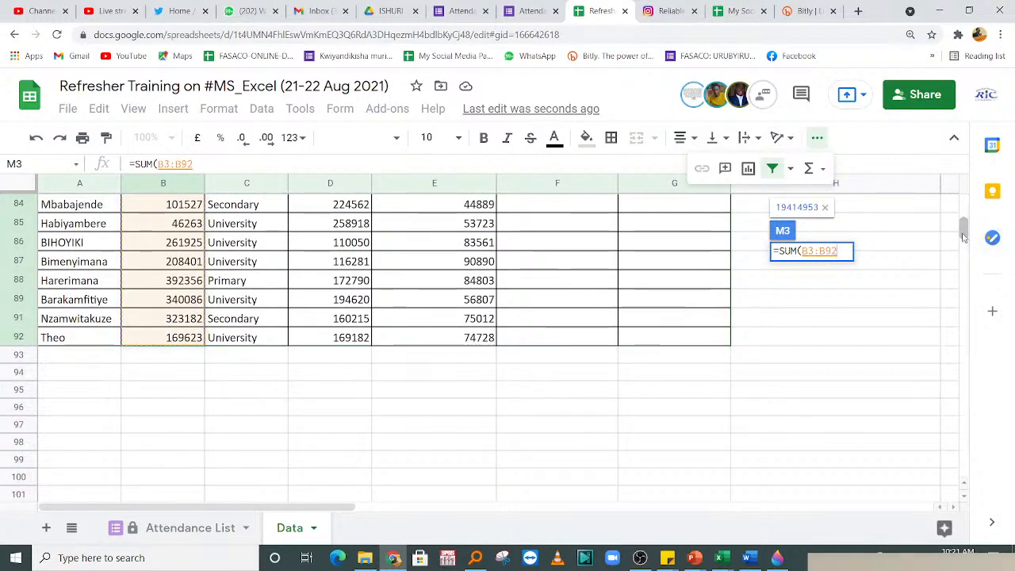
left_click_drag(963, 236, 966, 202)
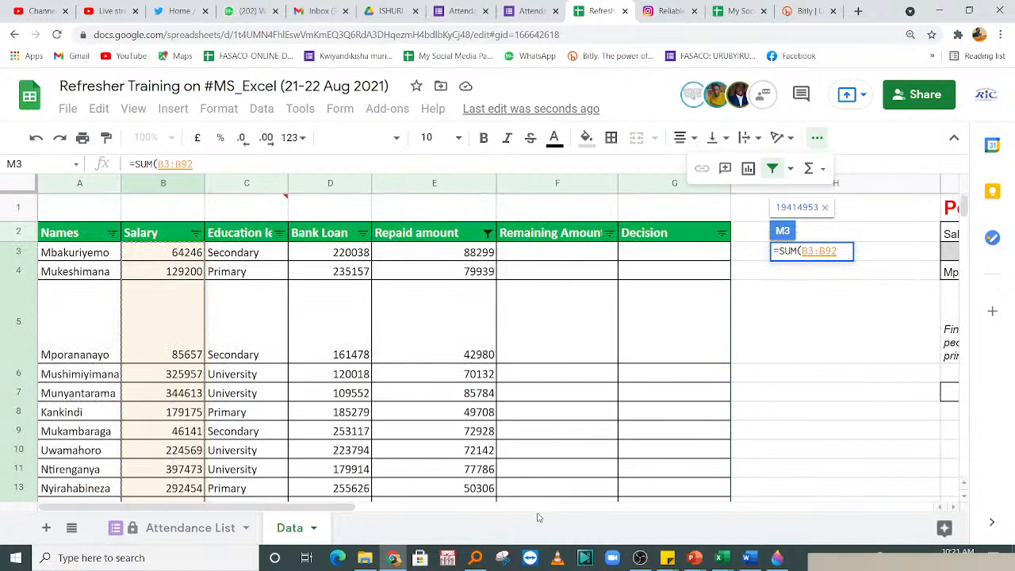
left_click_drag(305, 506, 605, 509)
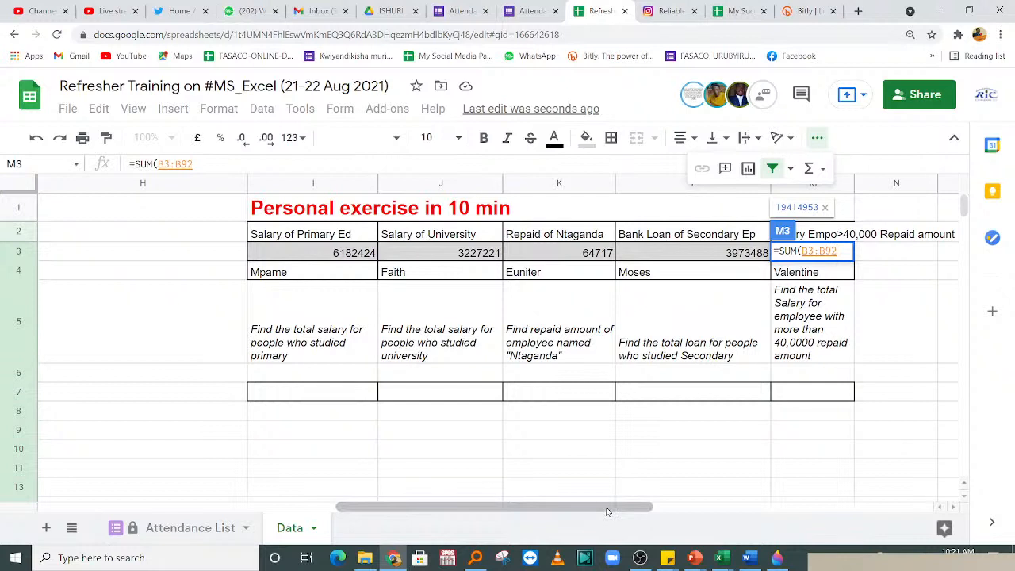
key("Return")
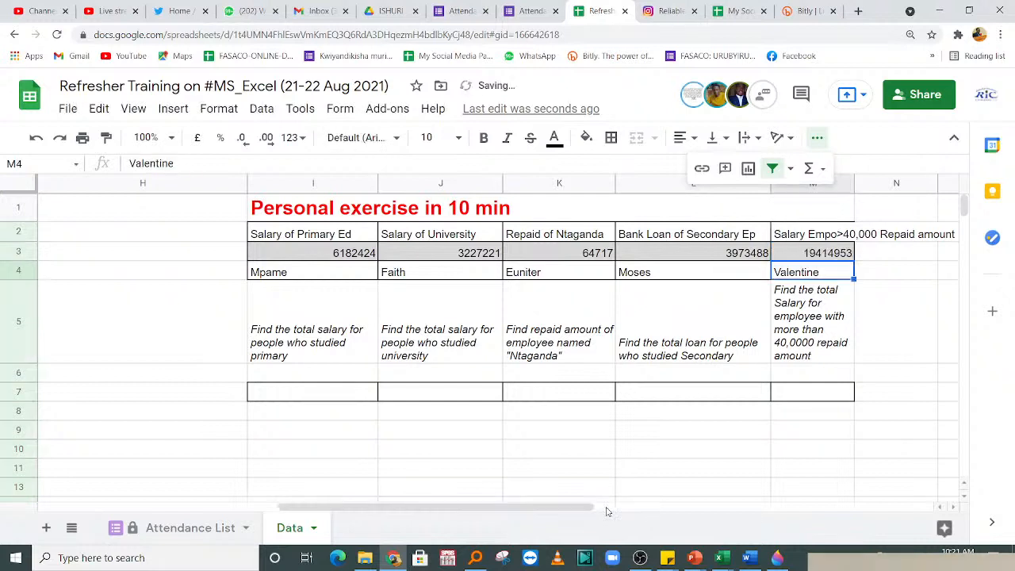
left_click(907, 364)
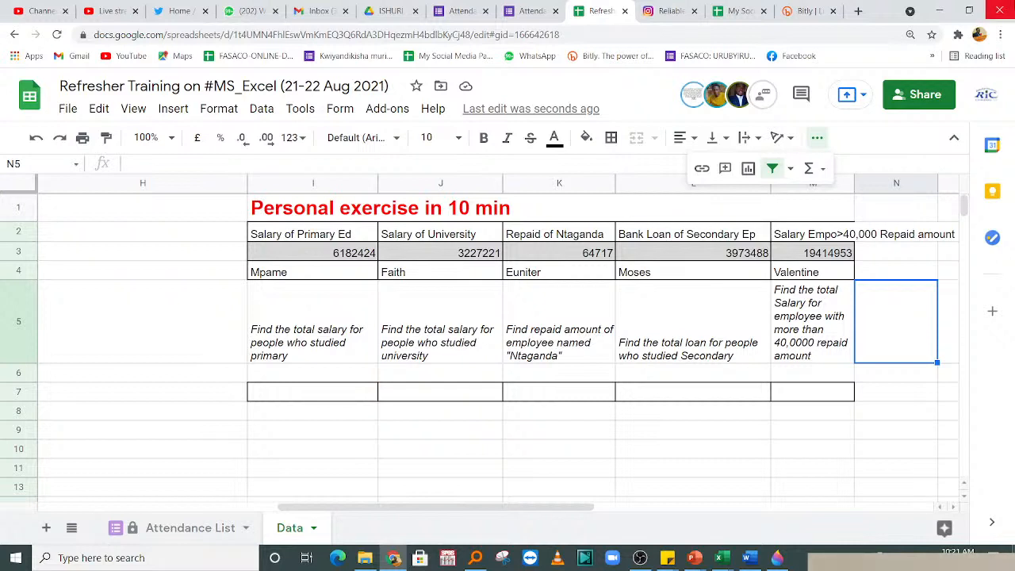
left_click(317, 315)
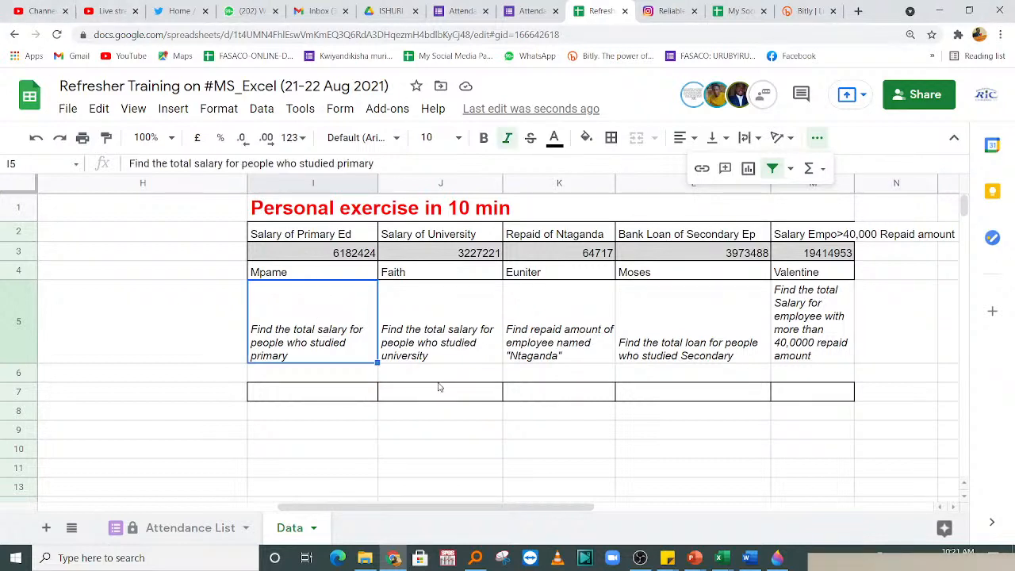
- Insert a blank column between the Salary and Education level columns and widen it
left_click_drag(400, 508, 155, 485)
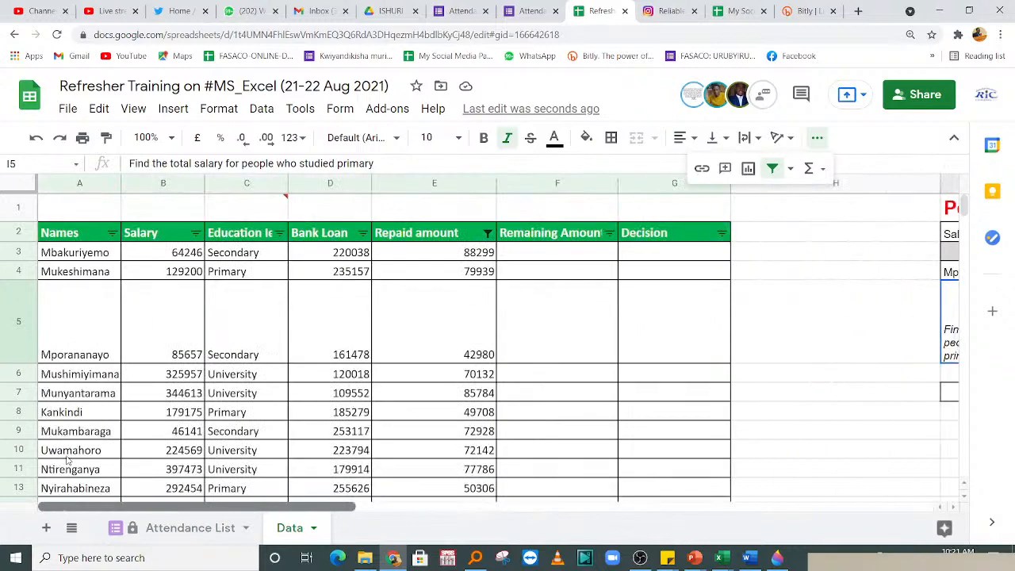
left_click(316, 306)
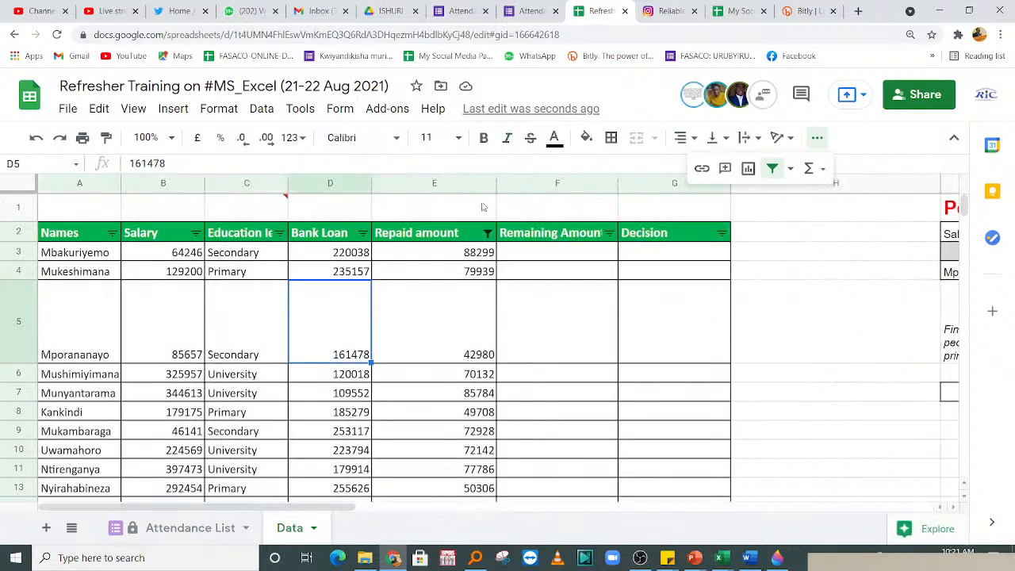
left_click(265, 210)
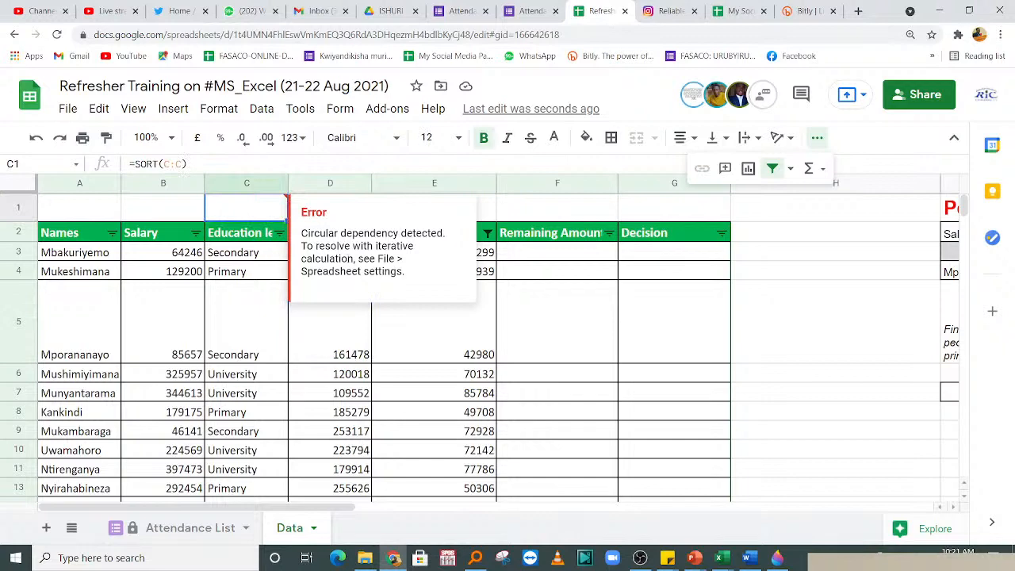
left_click(403, 372)
left_click(244, 181)
right_click(244, 181)
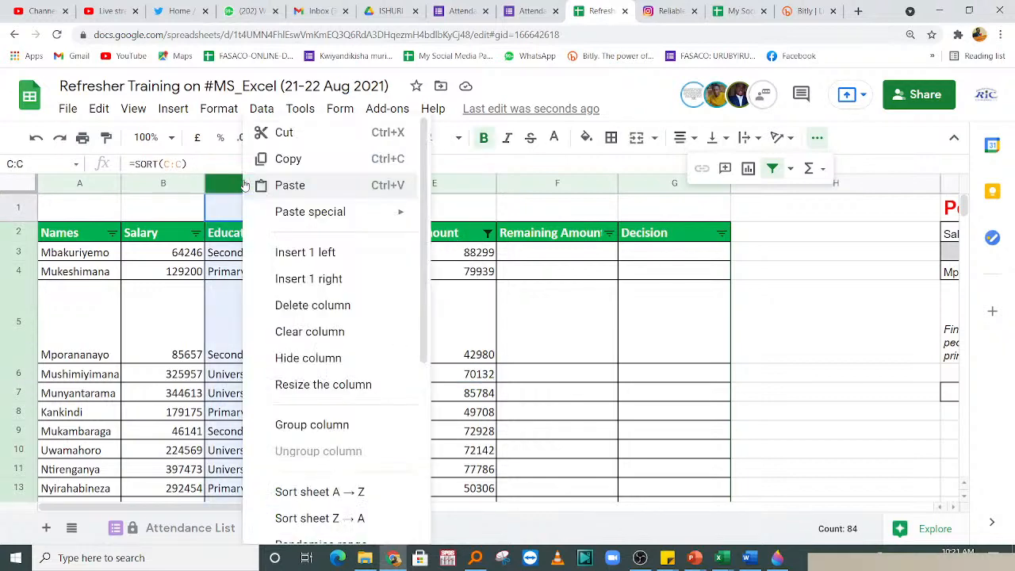
left_click(304, 251)
left_click(225, 328)
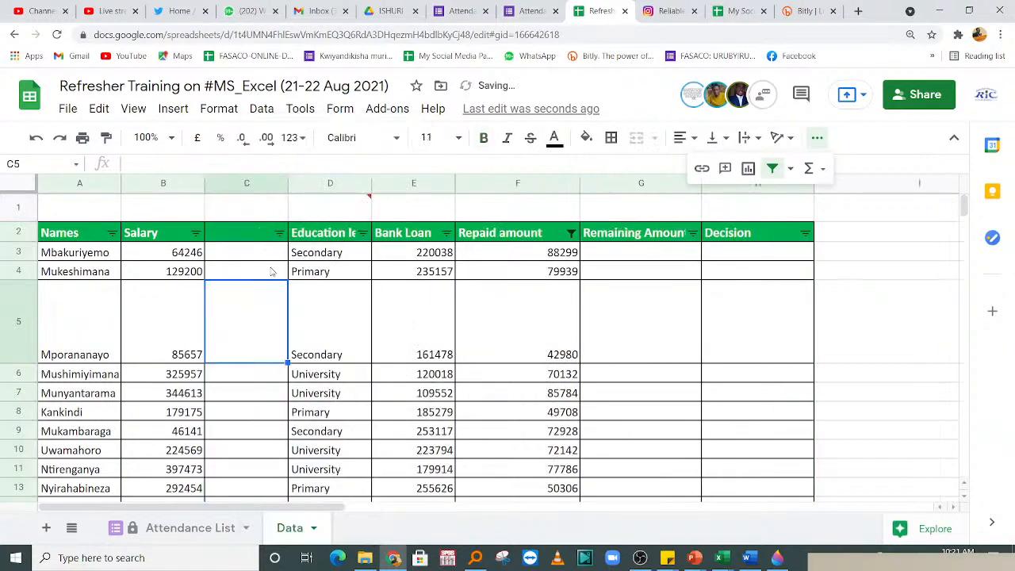
left_click_drag(287, 184, 332, 184)
left_click(386, 335)
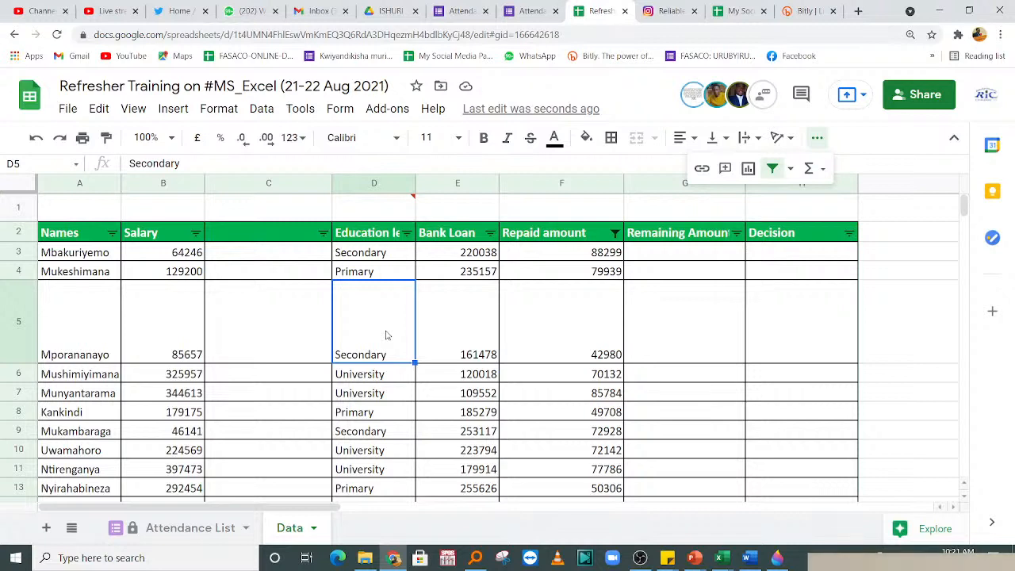
- Enter the header Names&Salary in cell C2 of the new column
left_click(260, 227)
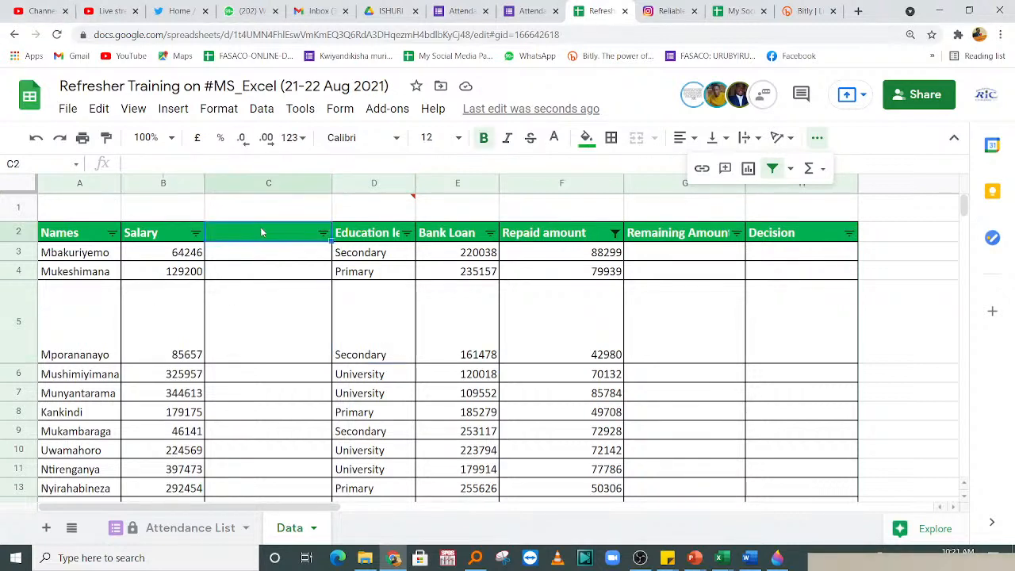
type("Ne")
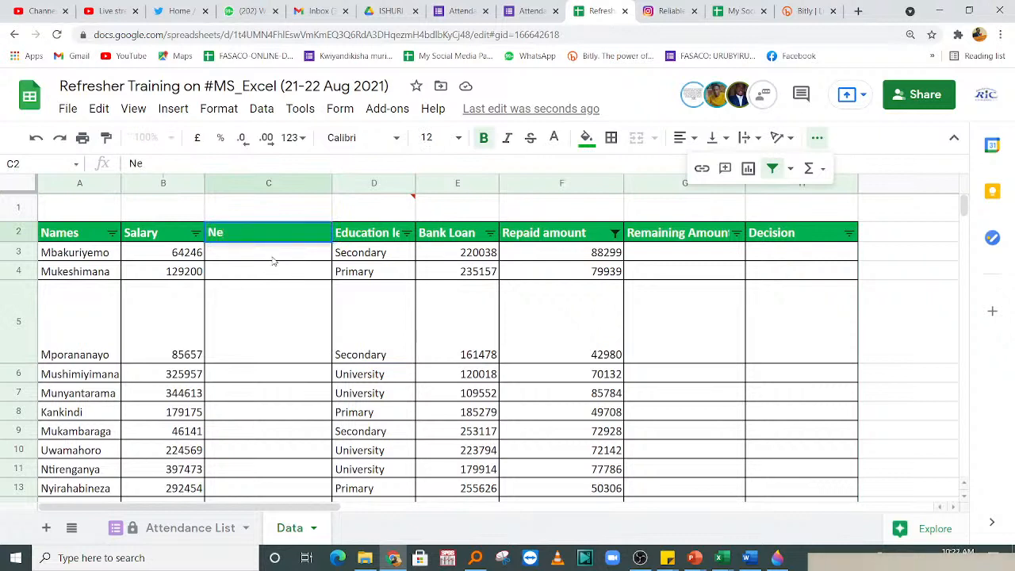
key("BackSpace")
type("ames&S")
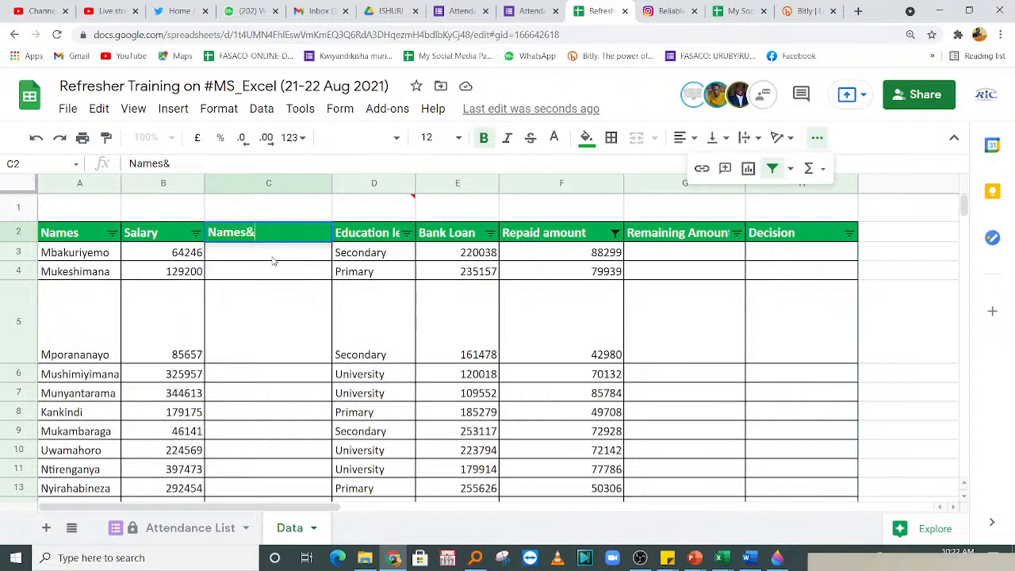
type("lary")
key("Left")
key("Left")
key("Left")
key("Left")
type("a")
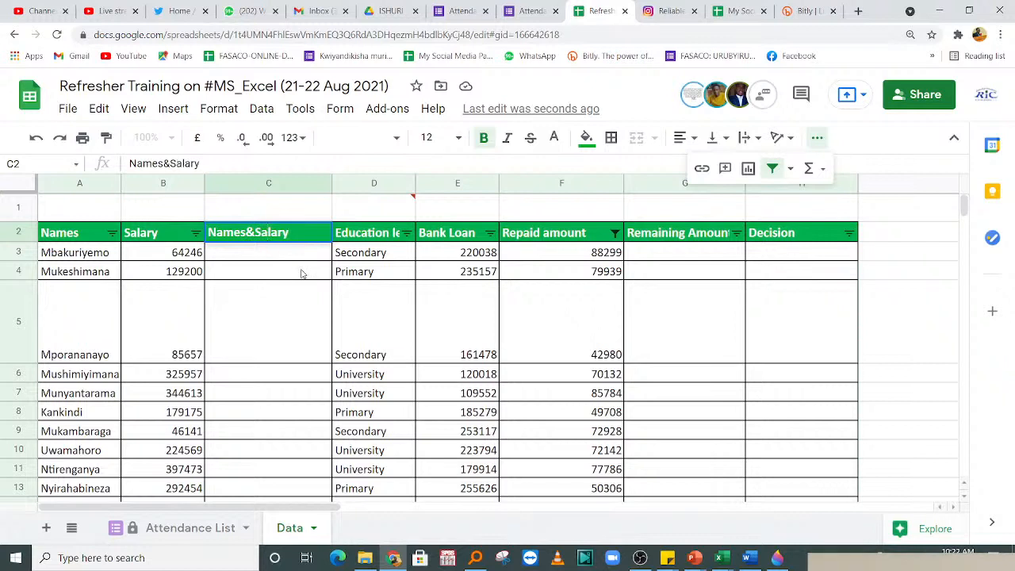
key("Return")
left_click(257, 331)
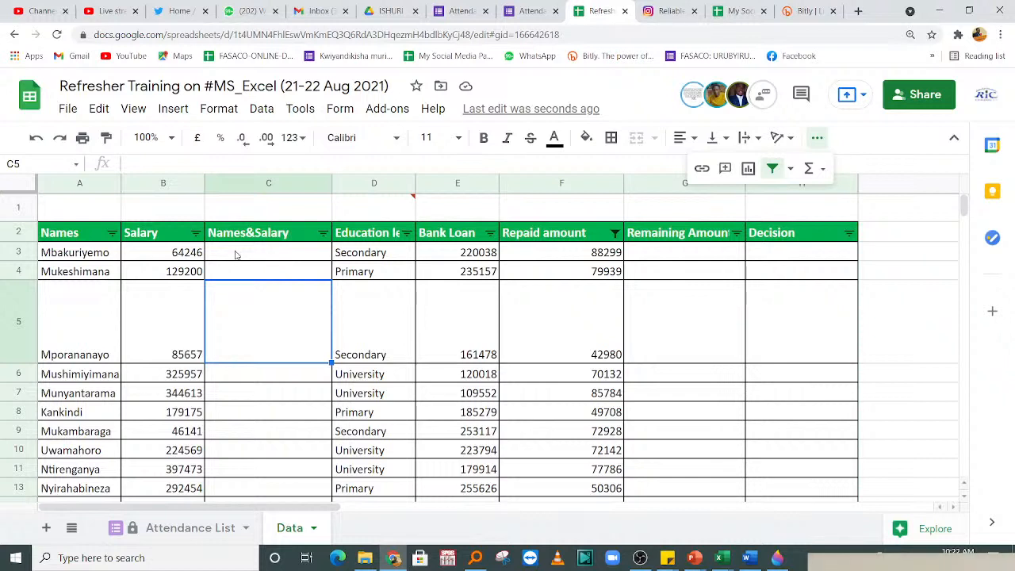
- Enter the formula =A3&B3 in C3 to join the first employee's name and salary
left_click(239, 255)
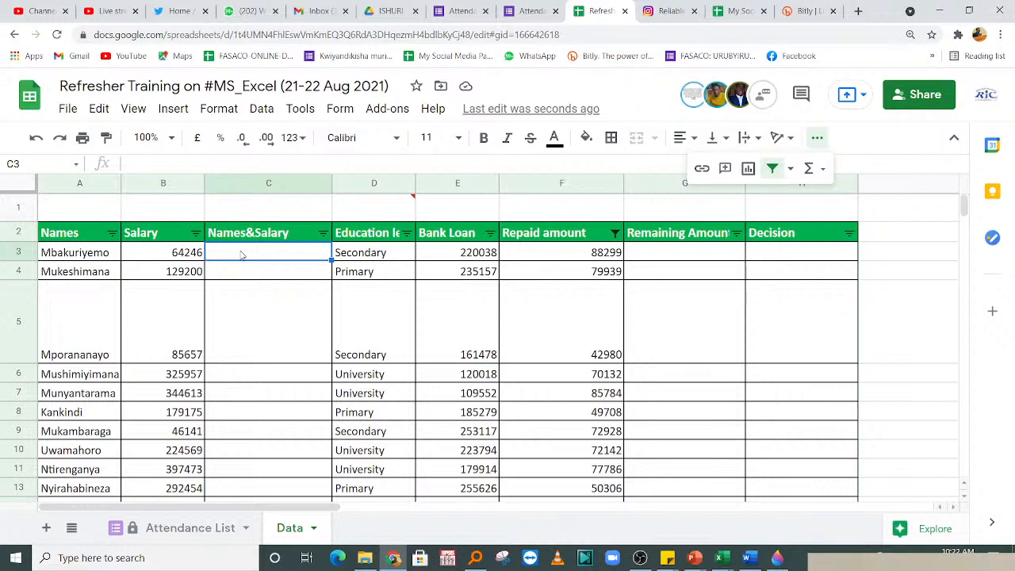
type("=")
left_click(57, 255)
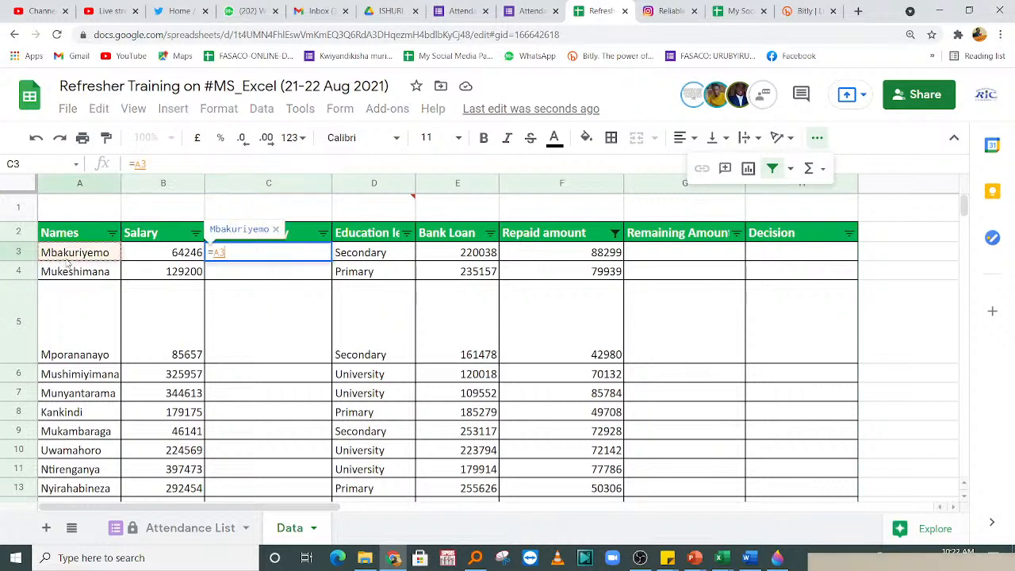
type("&")
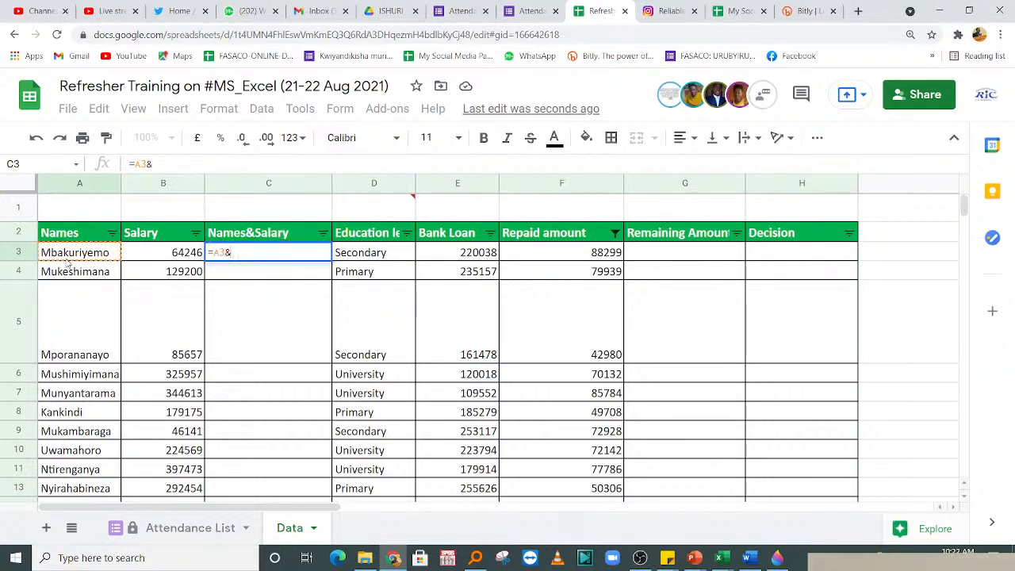
left_click(161, 252)
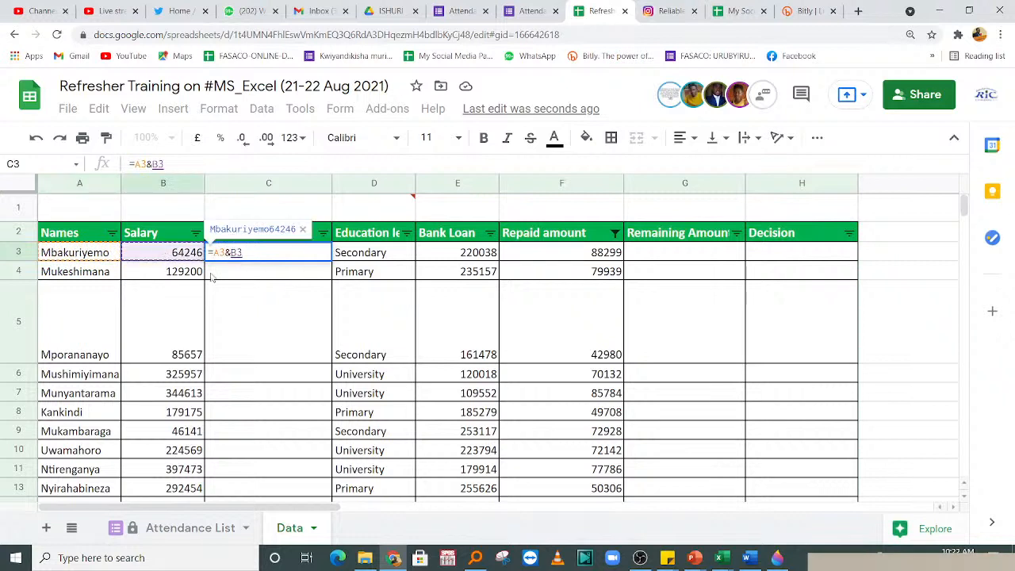
key("Return")
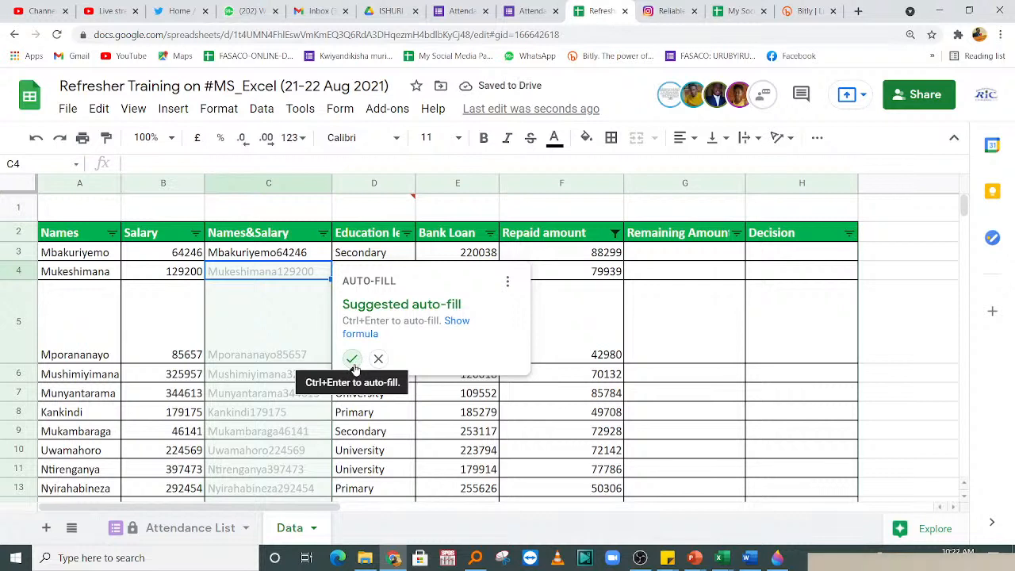
- Accept the suggested auto-fill to extend the joining formula down the rest of the Names&Salary column
left_click(352, 361)
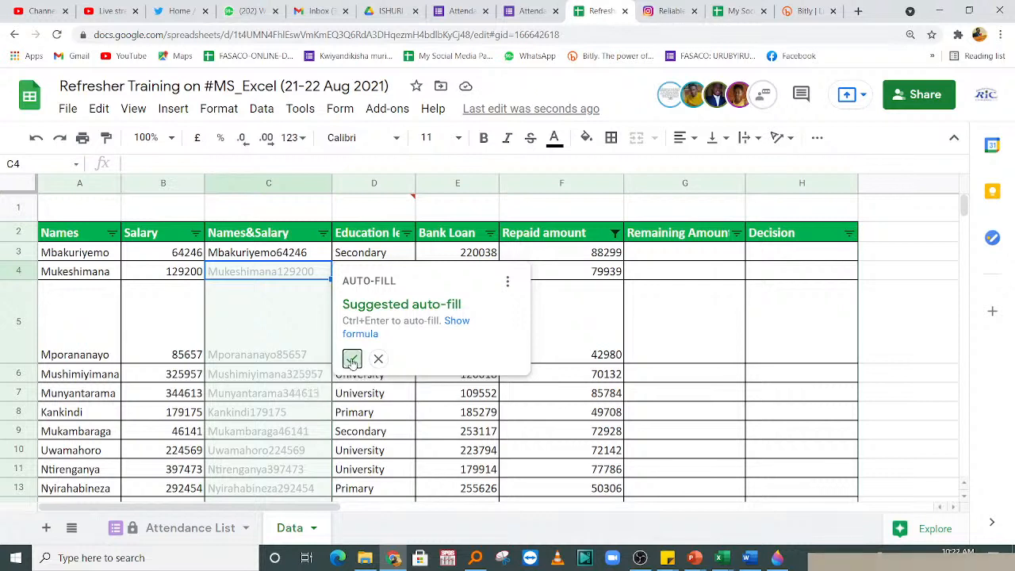
left_click(237, 355)
left_click(371, 295)
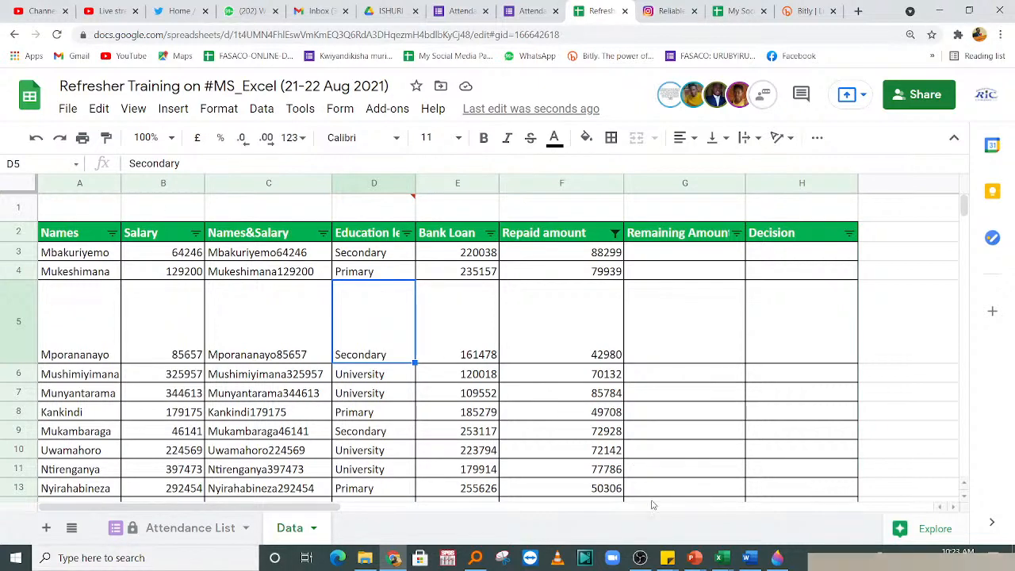
scroll(259, 355, "right", 5)
scroll(260, 355, "left", 5)
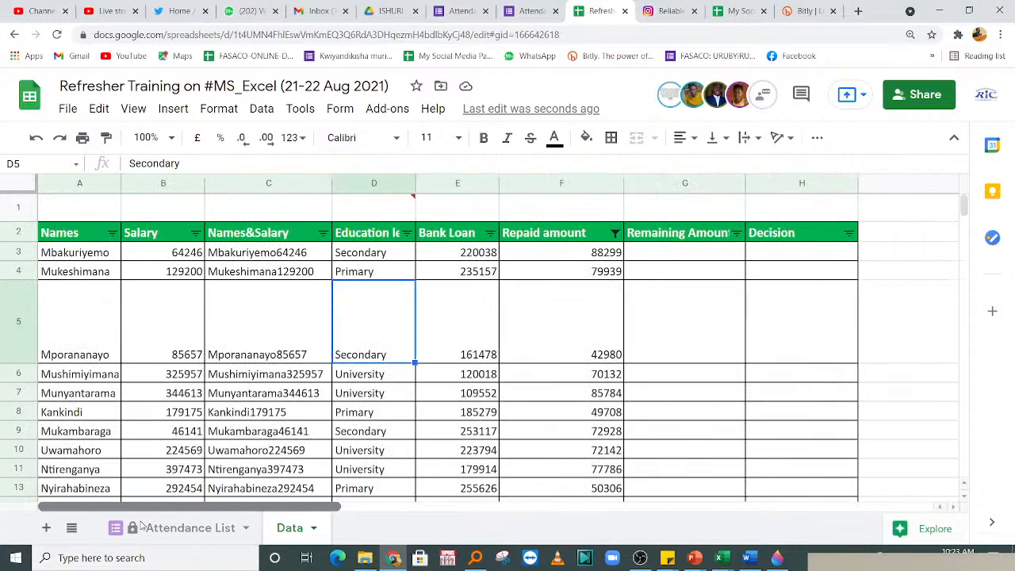
left_click(259, 355)
left_click(524, 323)
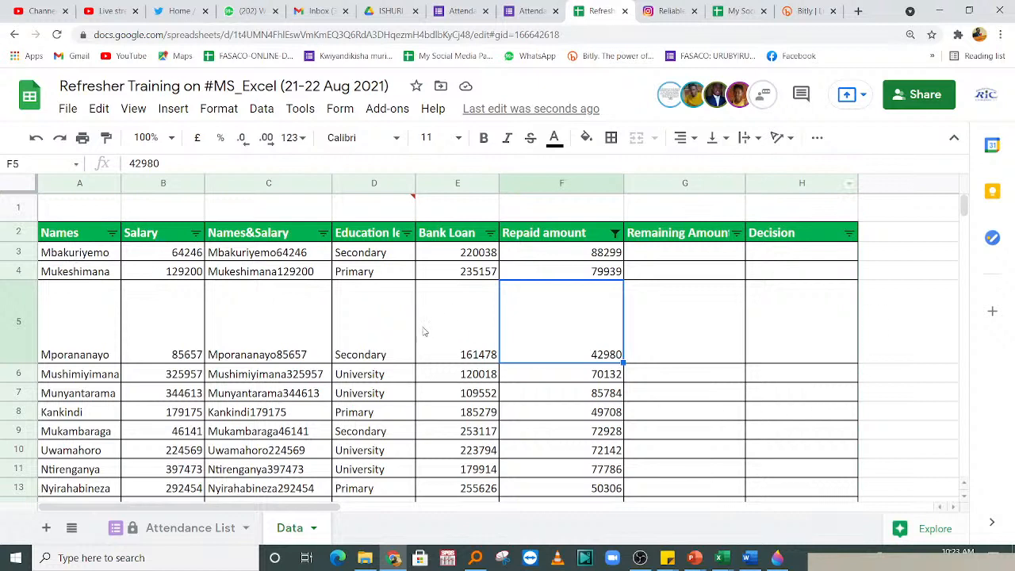
left_click_drag(288, 450, 296, 518)
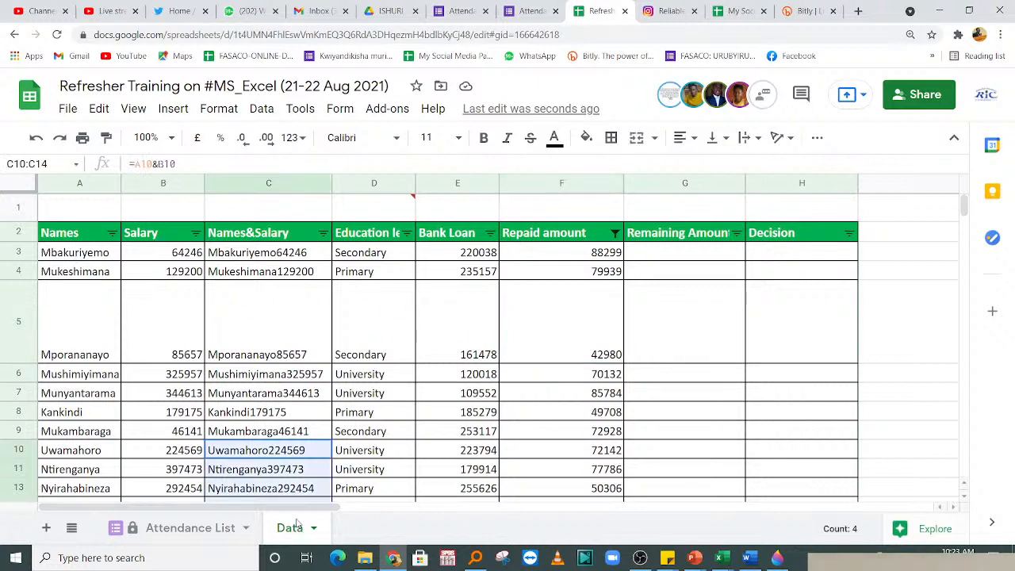
left_click(275, 355)
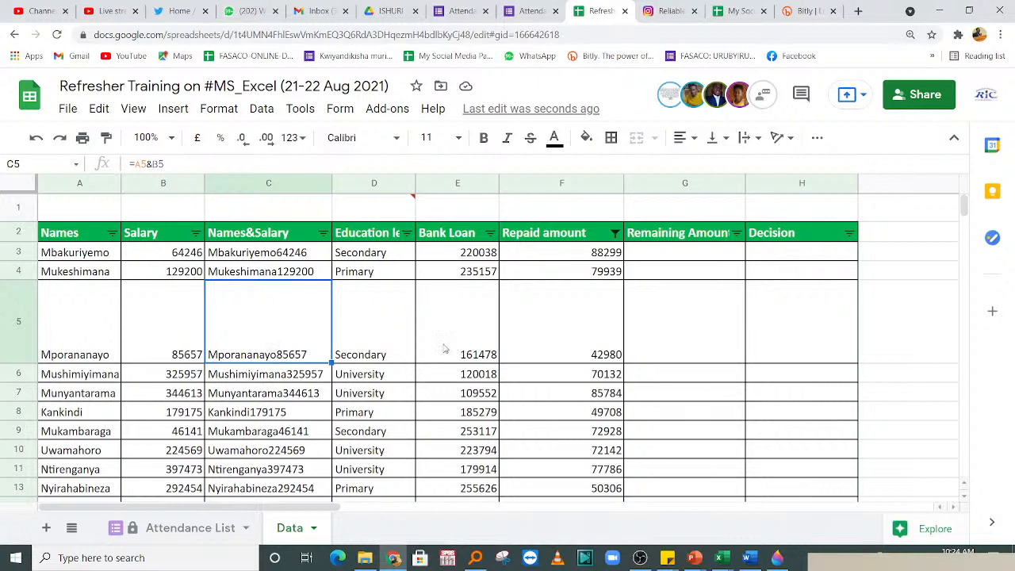
left_click(595, 326)
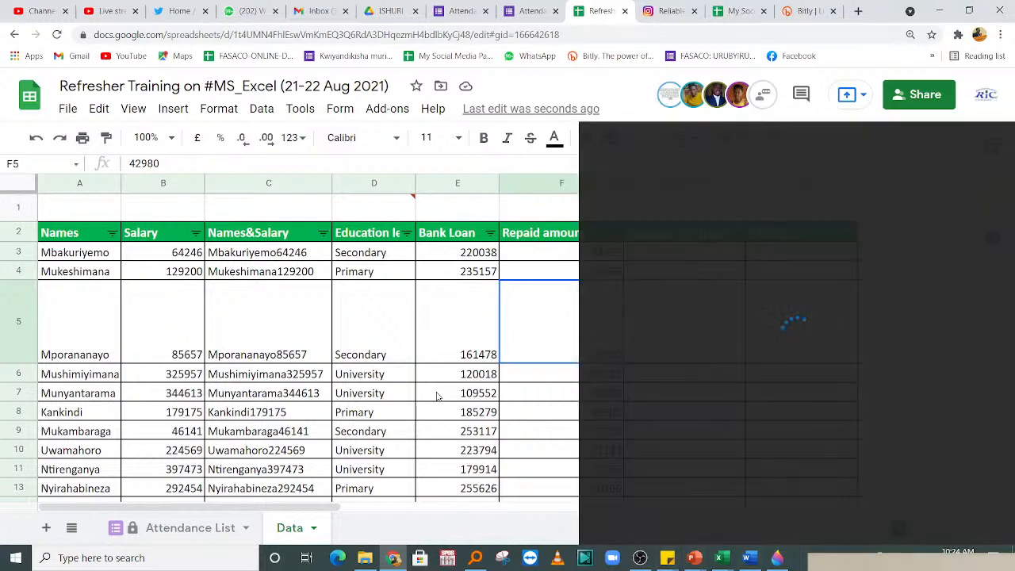
left_click(438, 394)
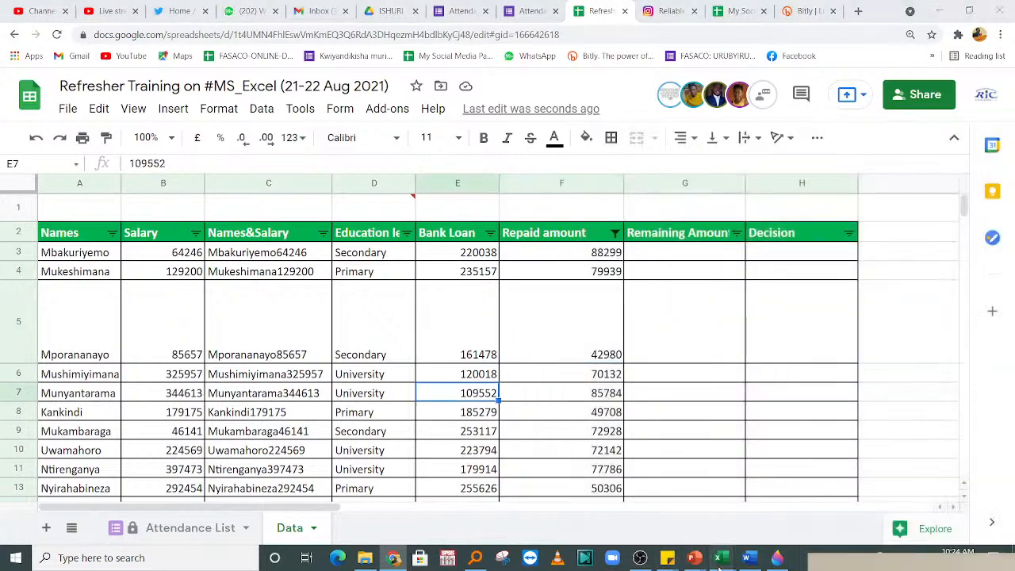
- Switch to the Book1 workbook in Excel and return to the first data rows of Sheet16
mouse_move(719, 557)
left_click(661, 517)
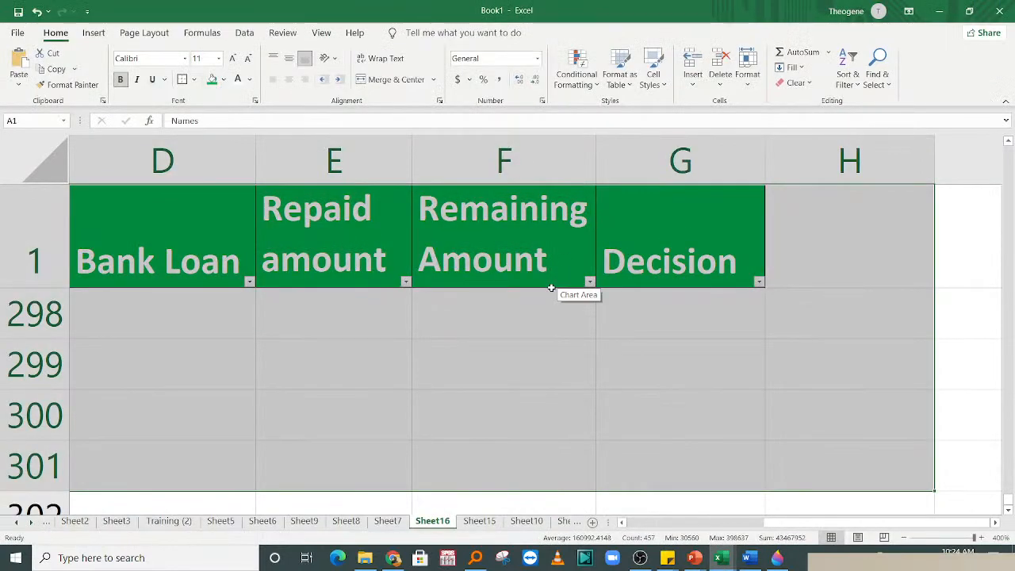
left_click(439, 350)
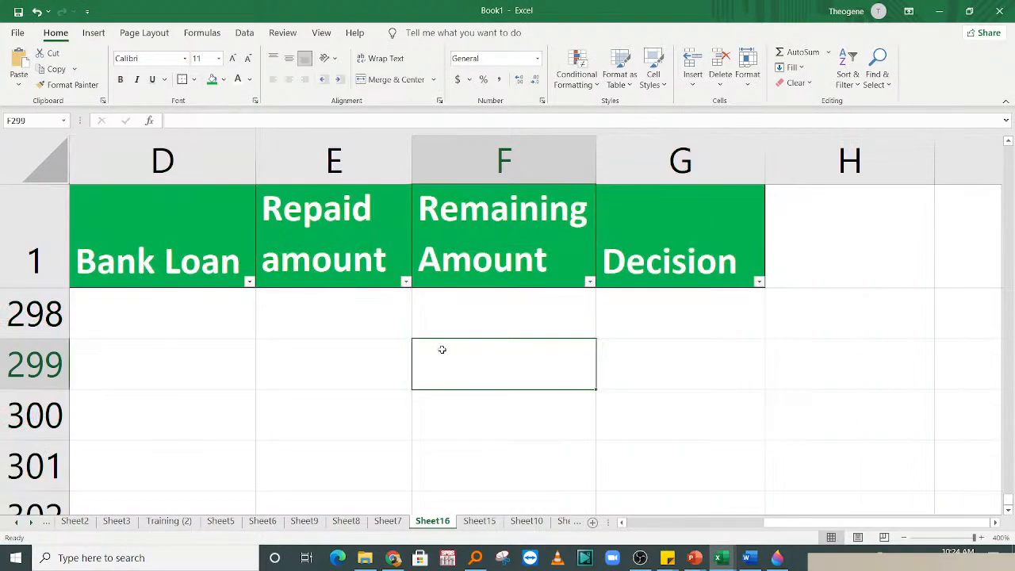
key("Up")
key("Up")
key("Up")
key("Up")
key("Up")
key("Up")
key("Up")
key("Up")
key("Up")
key("Up")
key("Up")
key("Up")
key("Up")
key("Up")
key("Up")
key("Up")
key("Up")
key("Up")
key("Up")
key("Up")
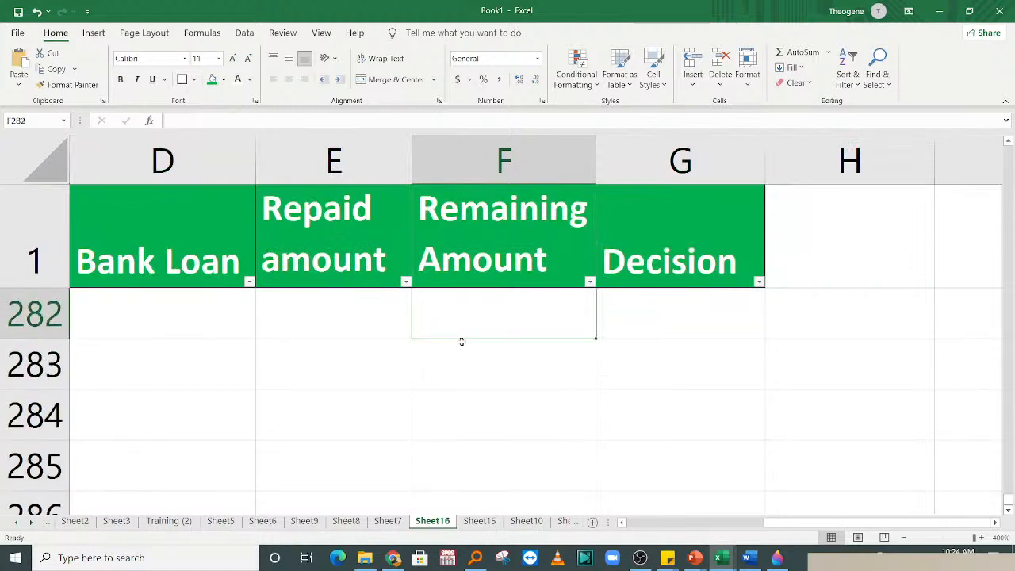
key("Up")
key("Up")
key("Up")
key("Up")
key("Up")
key("Up")
key("Up")
key("Up")
key("Up")
key("Up")
key("Up")
key("Up")
key("Up")
key("Up")
key("Up")
key("Up")
key("Up")
key("Up")
key("Up")
key("Up")
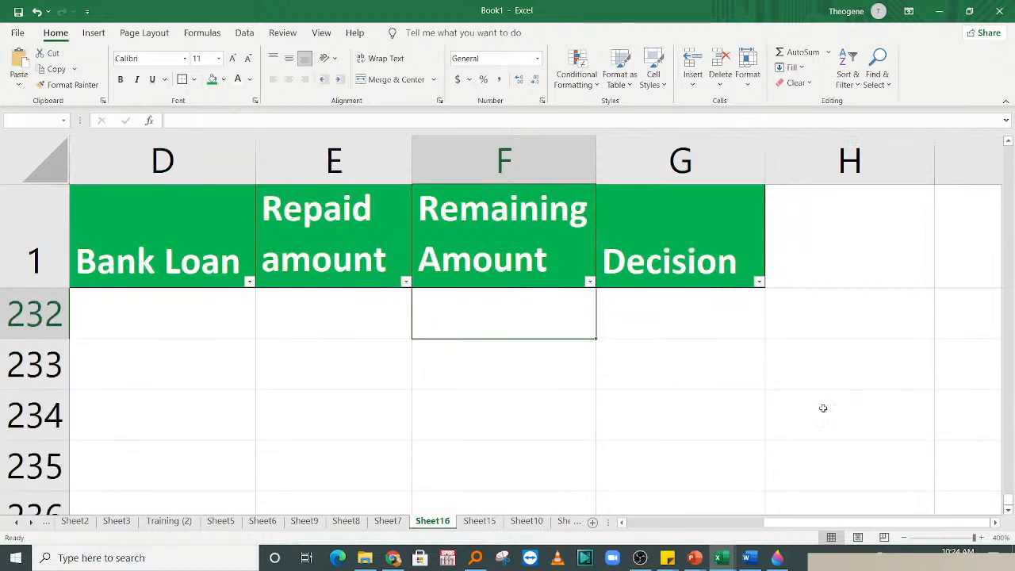
key("Up")
key("Up")
key("Up")
key("Up")
key("Up")
key("Up")
key("Up")
key("Up")
key("Up")
key("Up")
key("Up")
key("Up")
key("Up")
key("Up")
key("Up")
key("Up")
key("Up")
left_click_drag(1010, 503, 1010, 151)
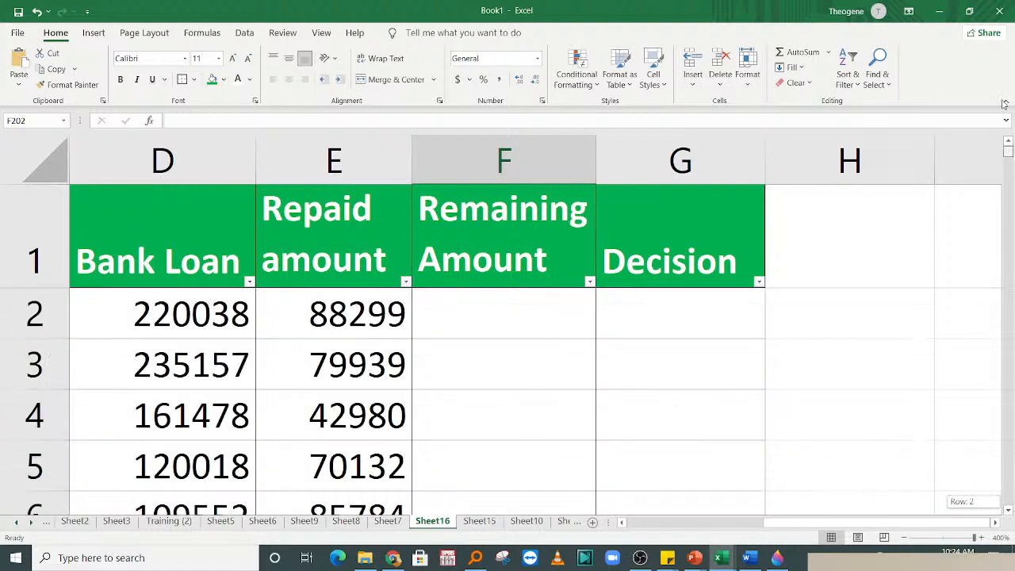
- Examine the loan table's columns from Remaining Amount back to Names, including the Salary and Education level entries
left_click(563, 326)
key("Left")
key("Left")
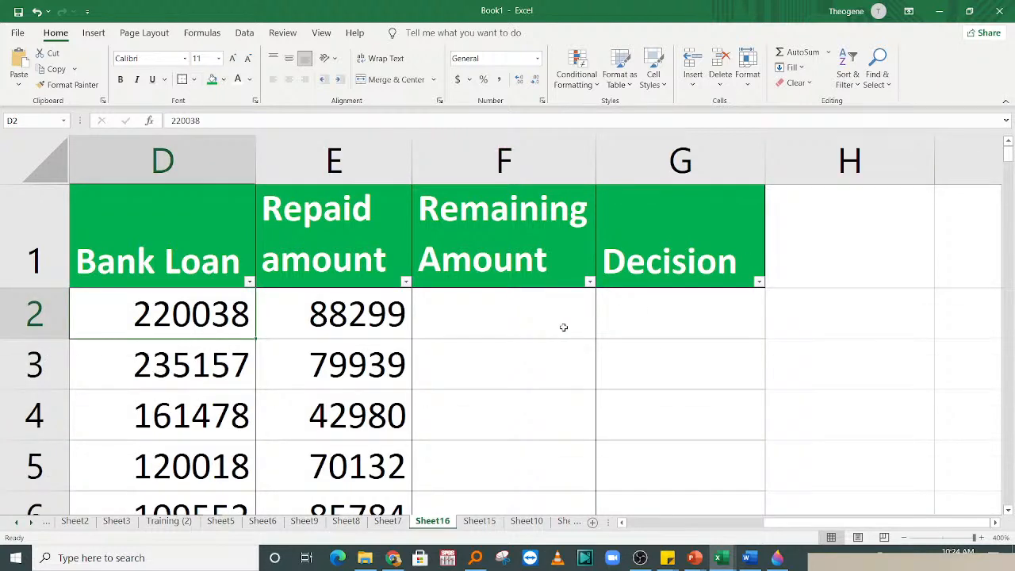
left_click(544, 349)
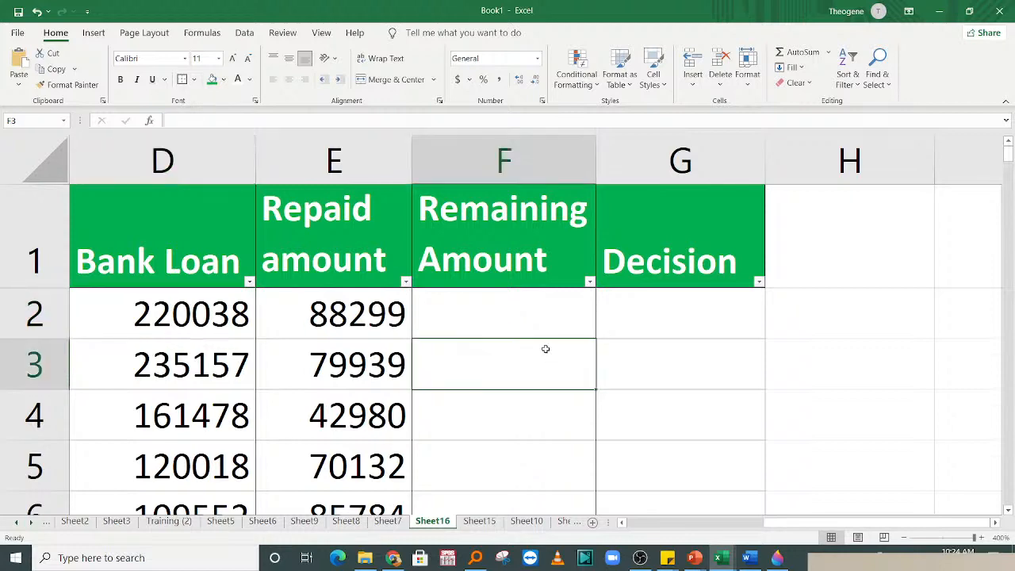
key("Up")
key("Up")
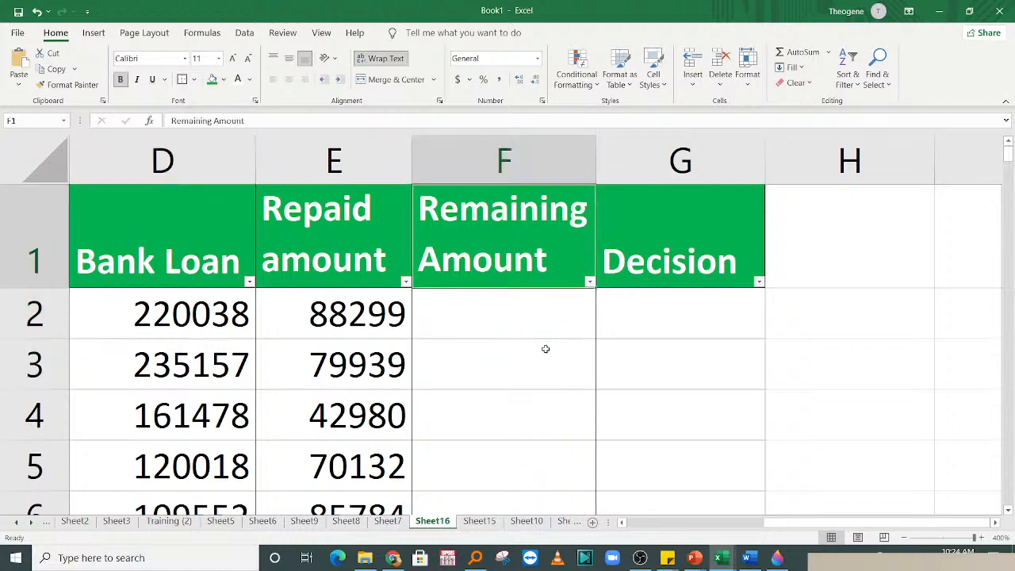
left_click(478, 329)
key("Left")
key("Left")
key("Left")
key("Left")
key("Left")
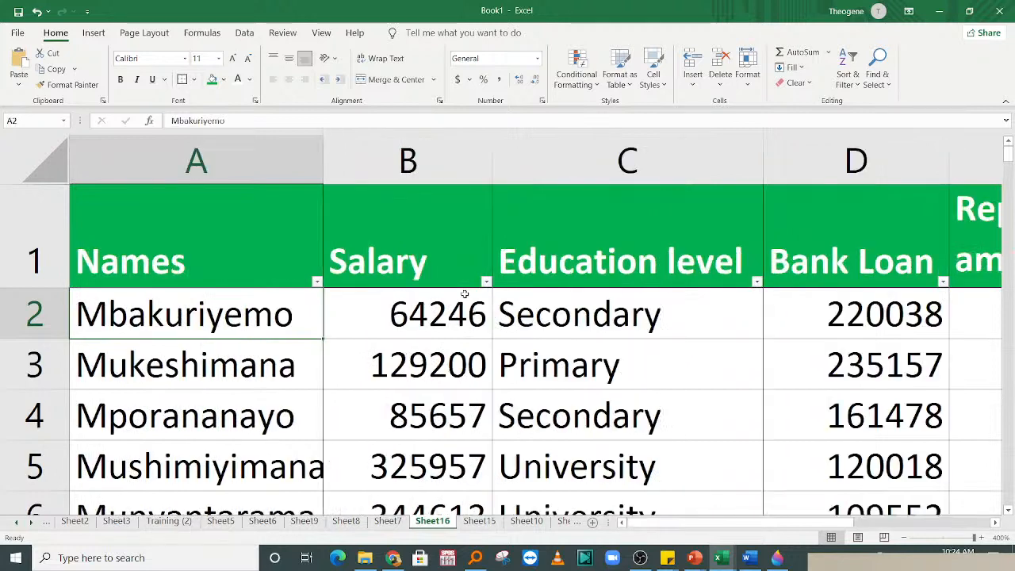
left_click(577, 351)
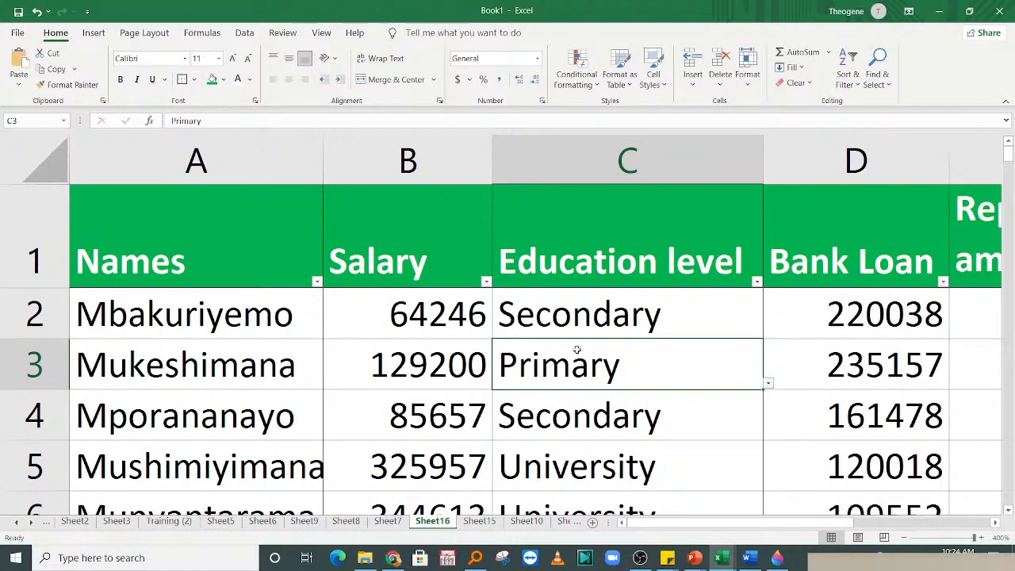
left_click(520, 325)
left_click(400, 333)
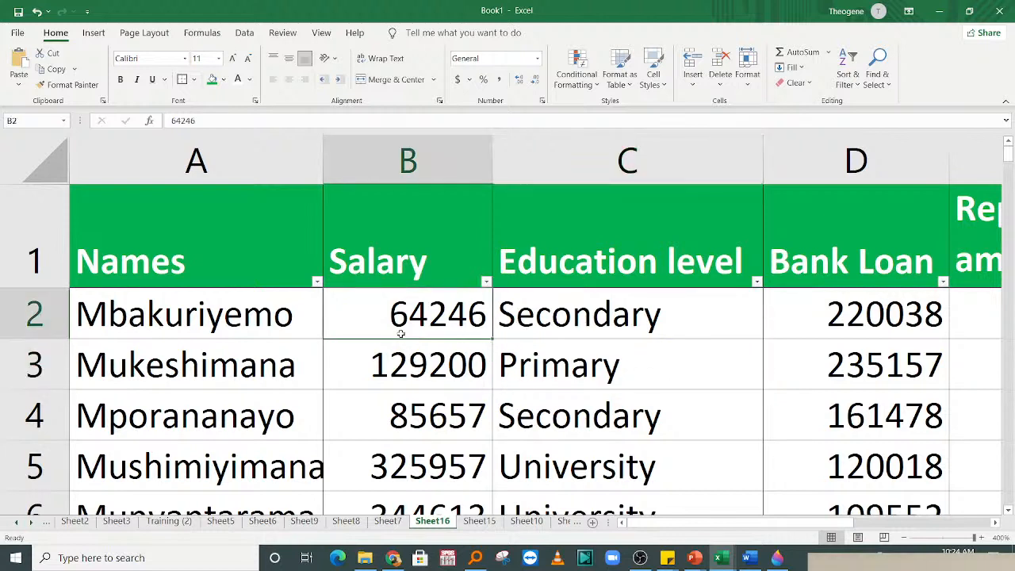
left_click(648, 330)
- Select all salary values from B2 down to the last employee to read their minimum and maximum
left_click(403, 312)
key("ctrl+shift+Down")
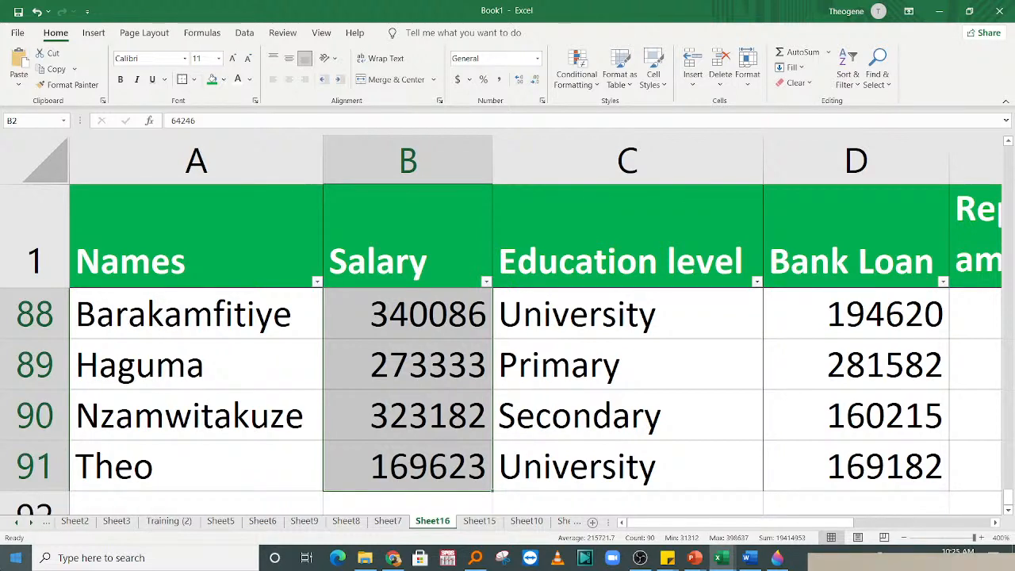
left_click(590, 379)
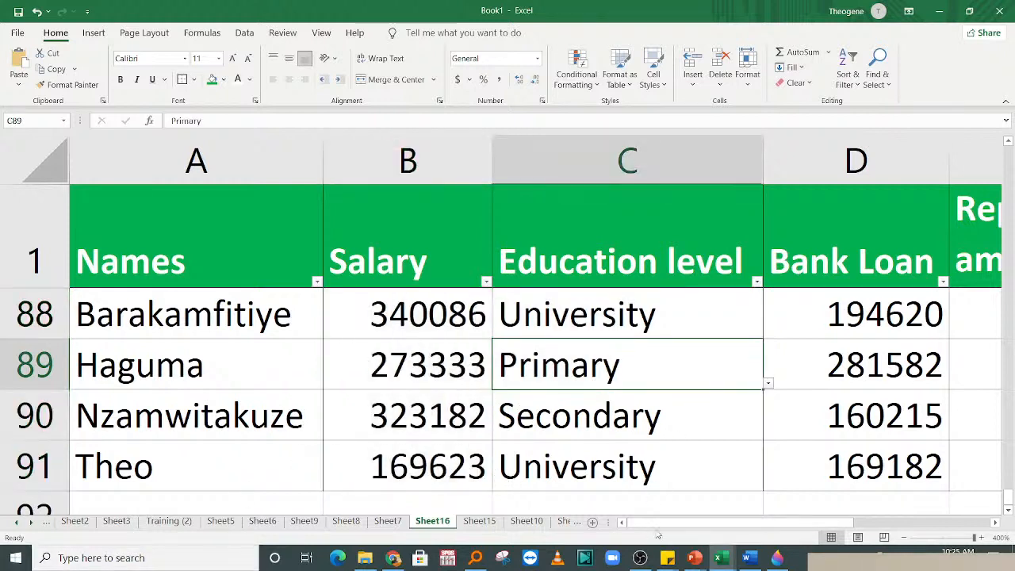
- Enter the label Min_Salary in H2 beside the Decision column and the value 31312 below it in H3
left_click_drag(664, 525, 906, 532)
left_click(737, 361)
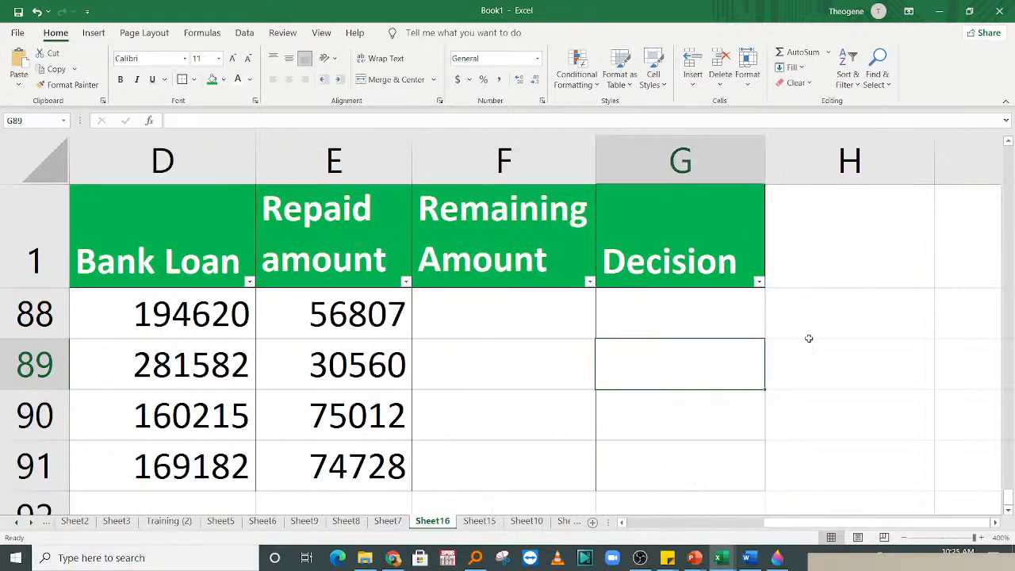
left_click_drag(1008, 499, 1011, 90)
left_click(867, 310)
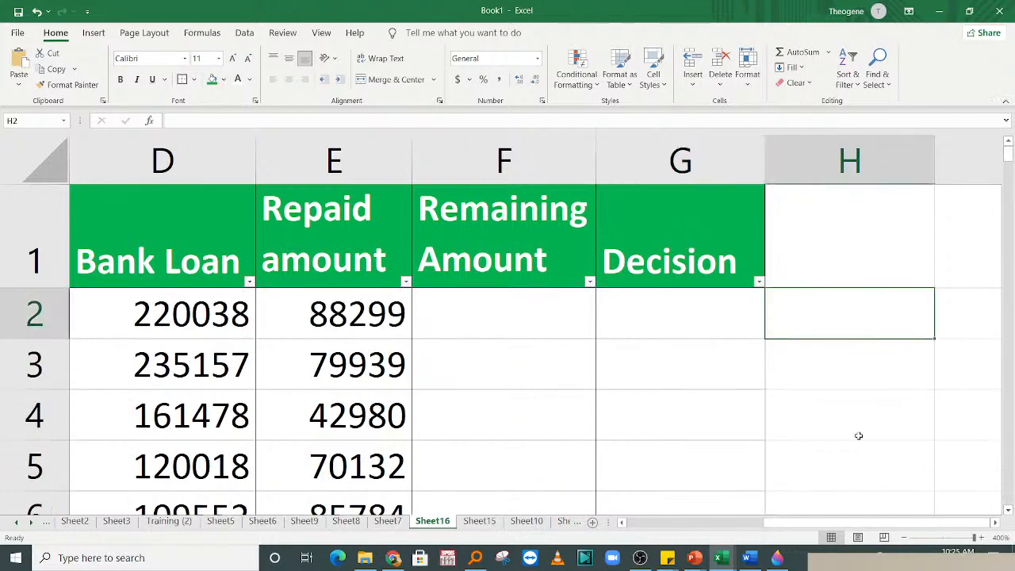
key("Right")
key("Right")
key("Right")
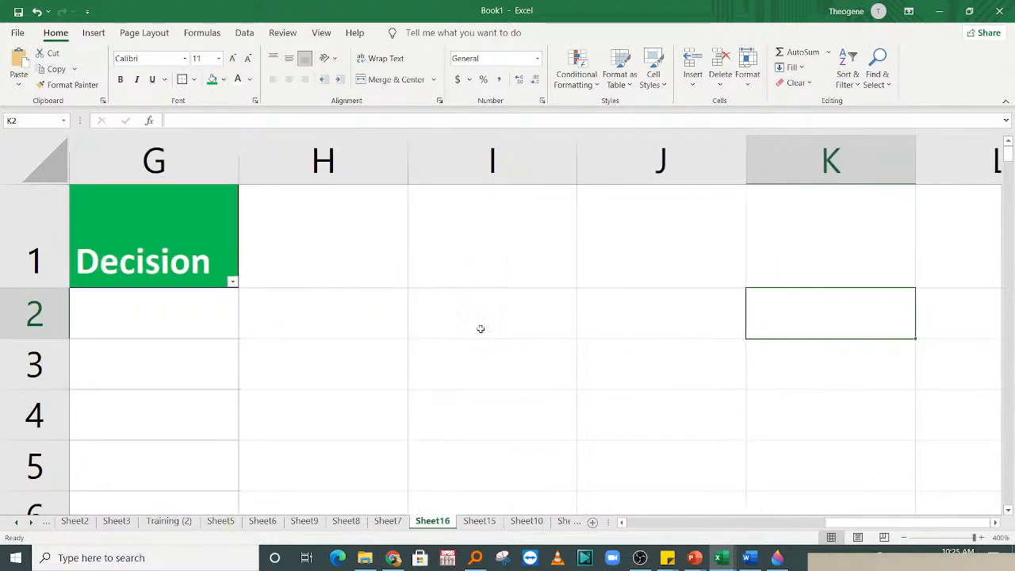
left_click(354, 318)
type("Min")
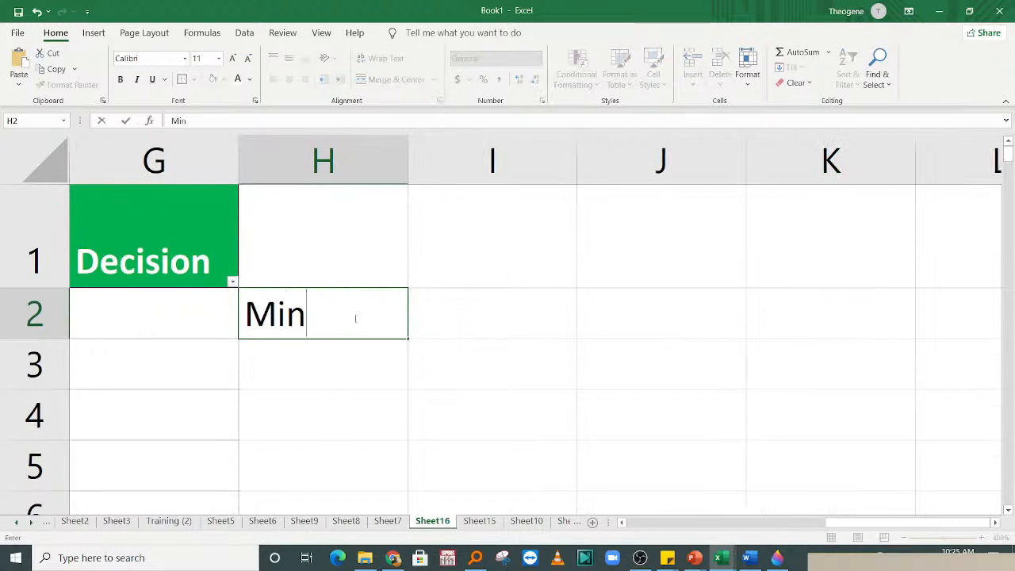
type("_Sala")
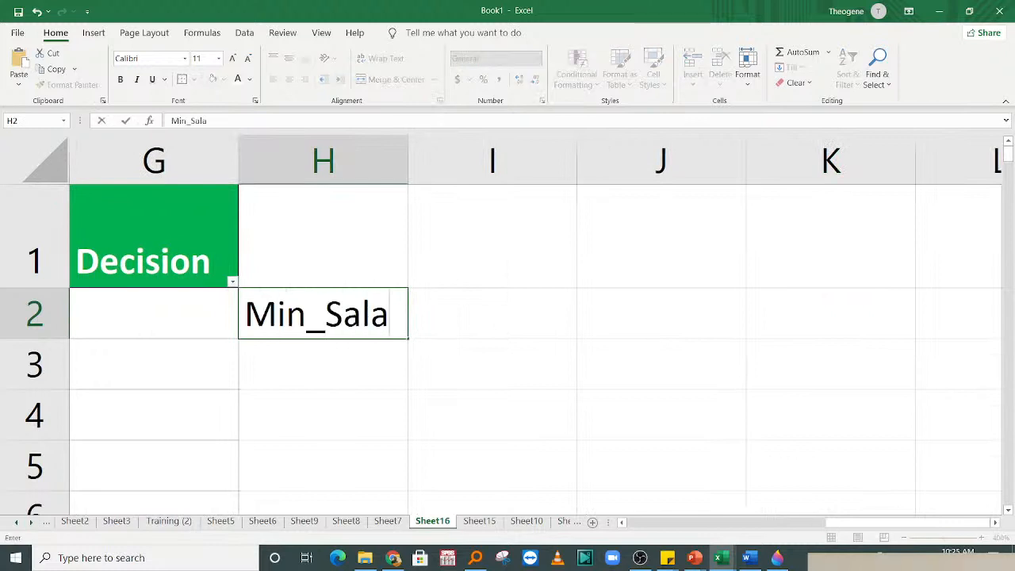
type("ry")
key("Return")
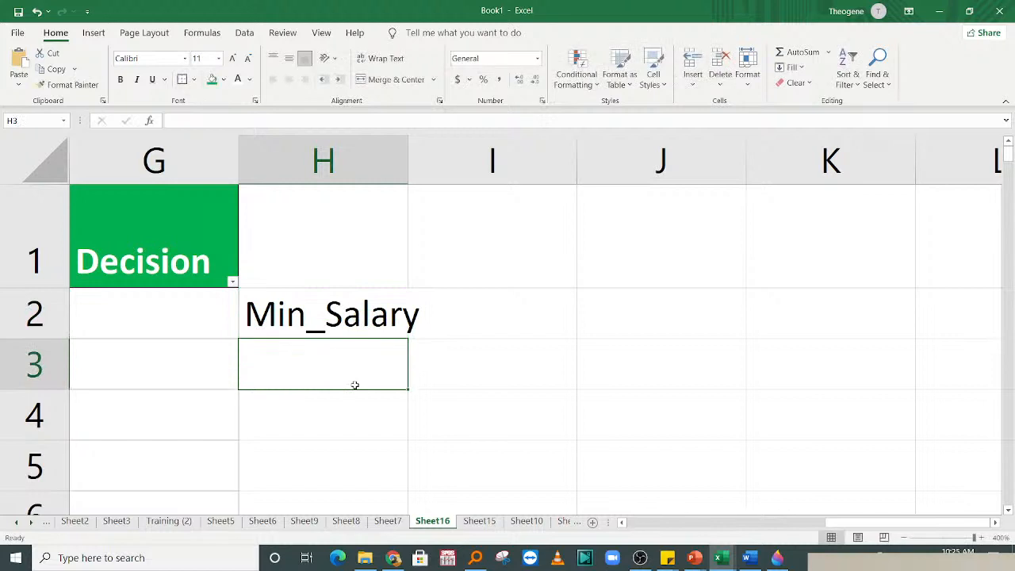
type("313")
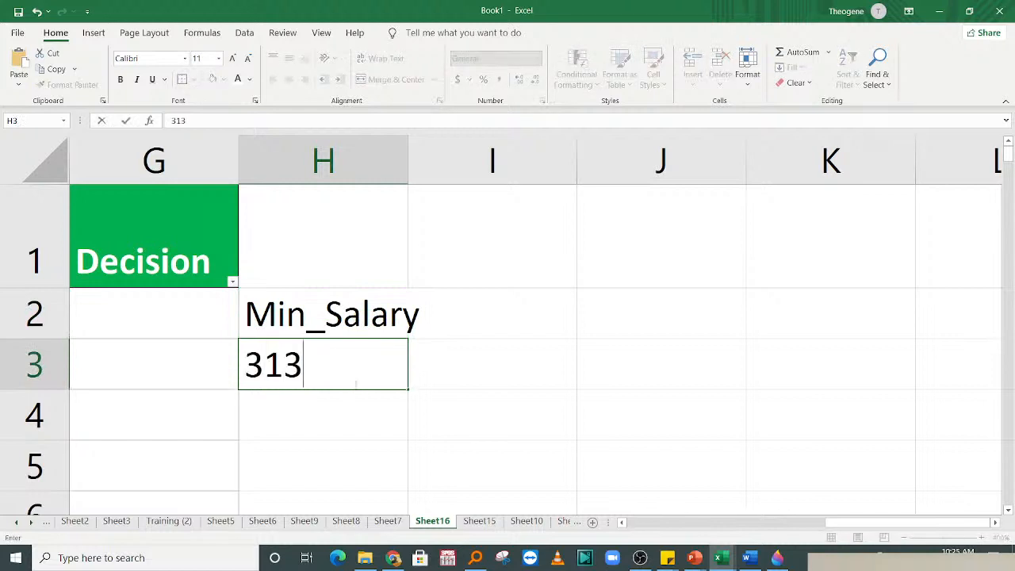
type("12")
- Enter the label Max in cell I2, next to the Min_Salary label
left_click(508, 310)
type("Max")
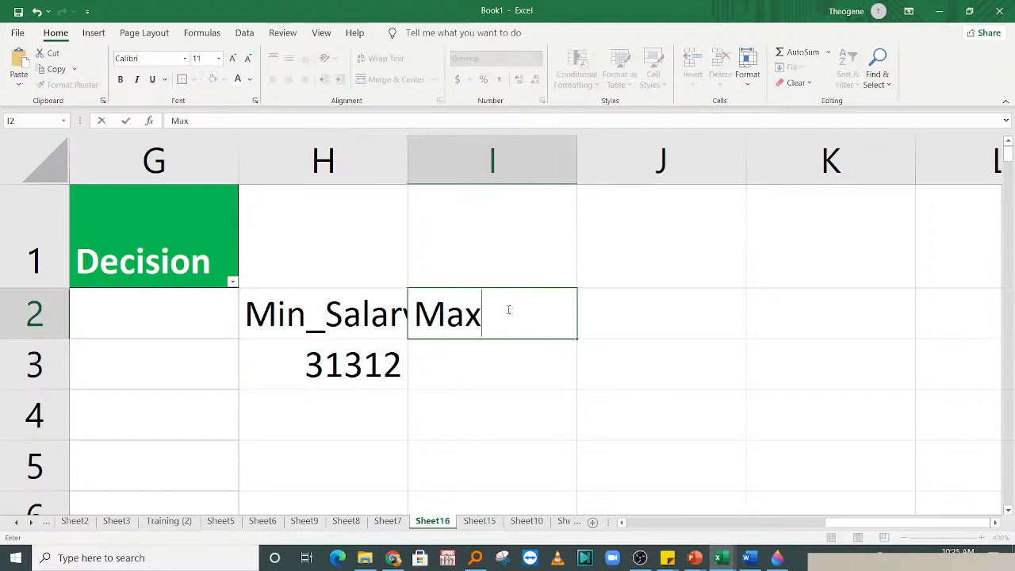
left_click(491, 357)
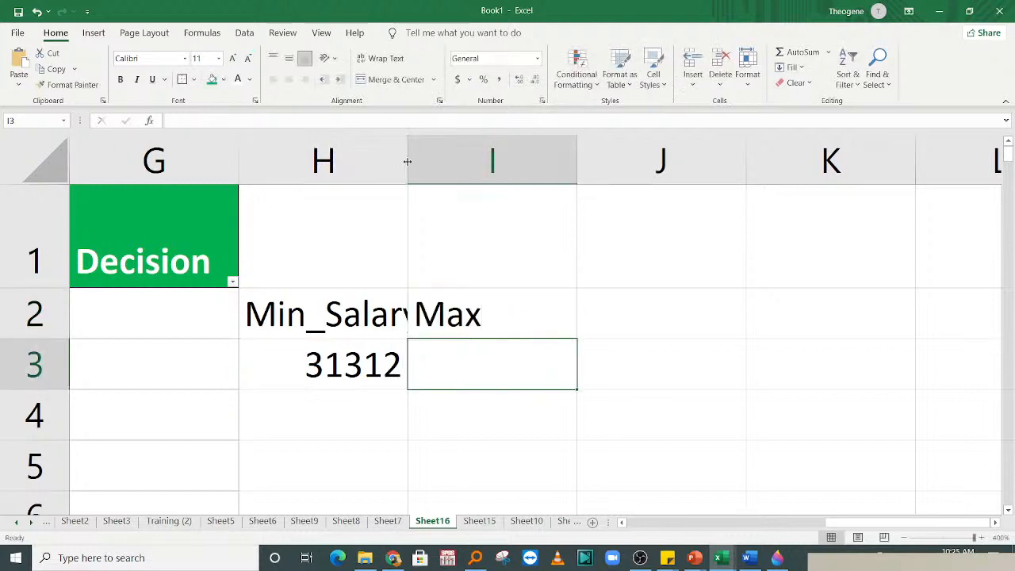
- Widen column H to fit the Min_Salary label and enter 398637 in I3 under the Max label
left_click_drag(406, 161, 433, 163)
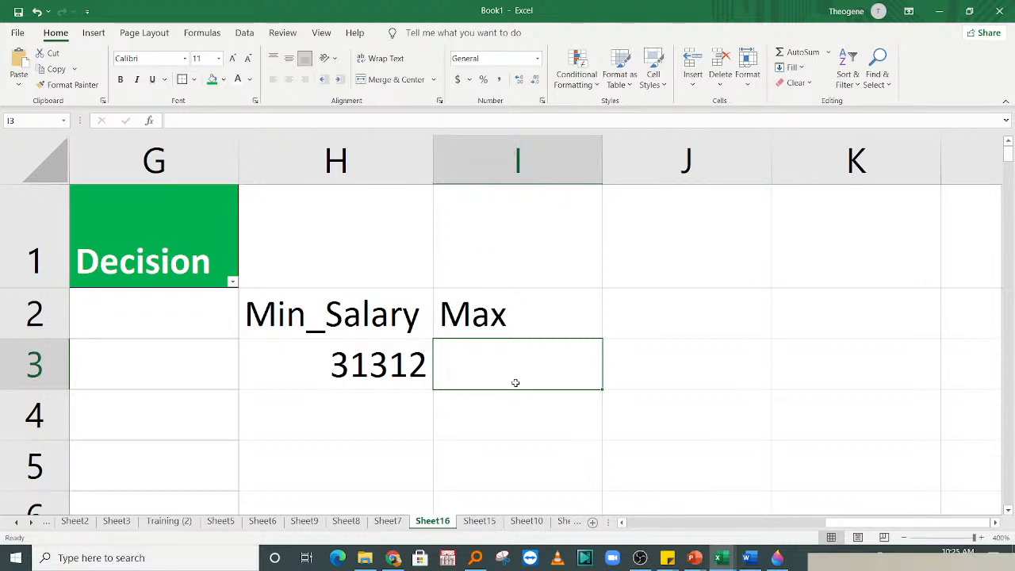
type("398")
type("6")
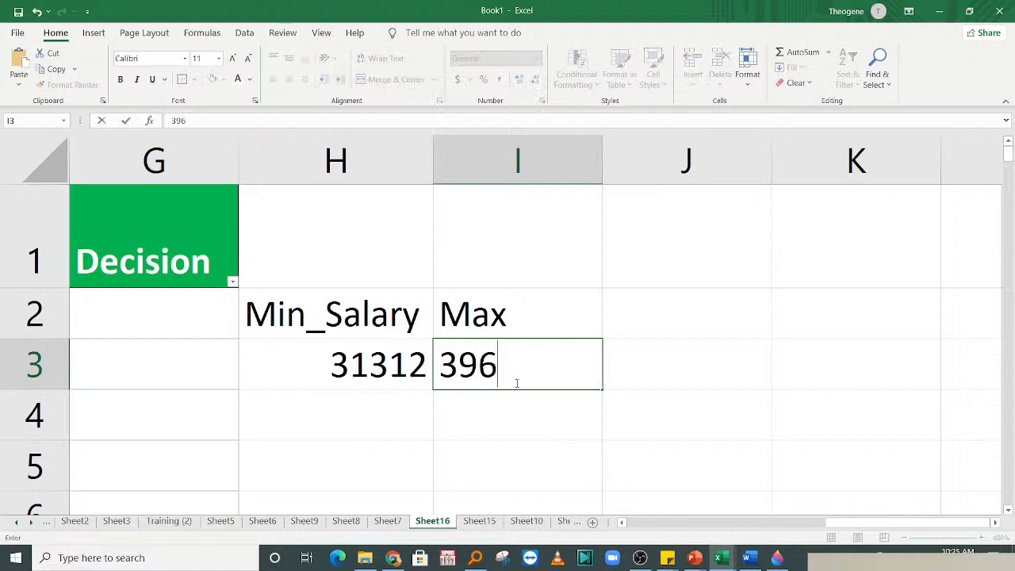
key("BackSpace")
type("86")
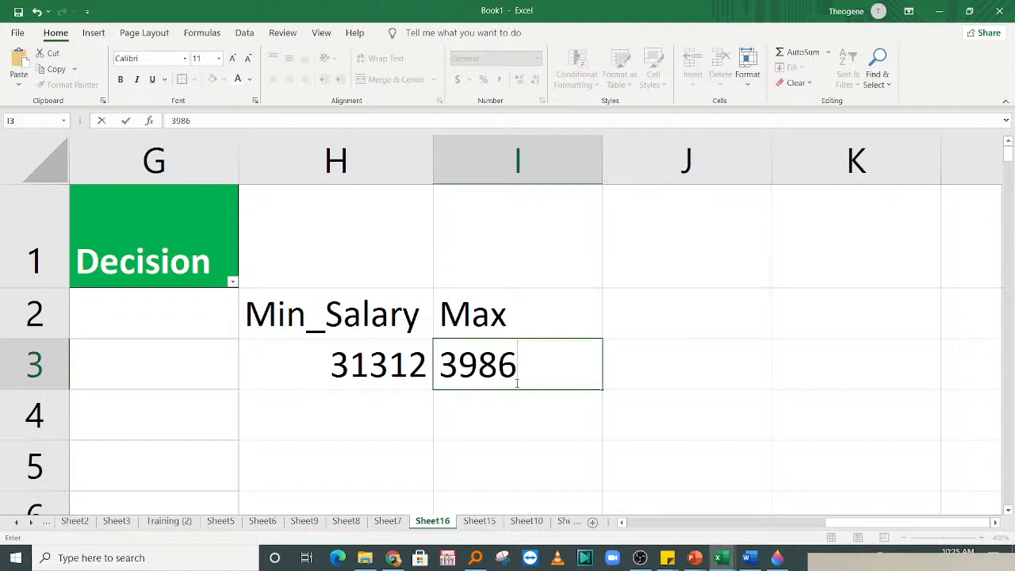
type("37")
left_click(659, 408)
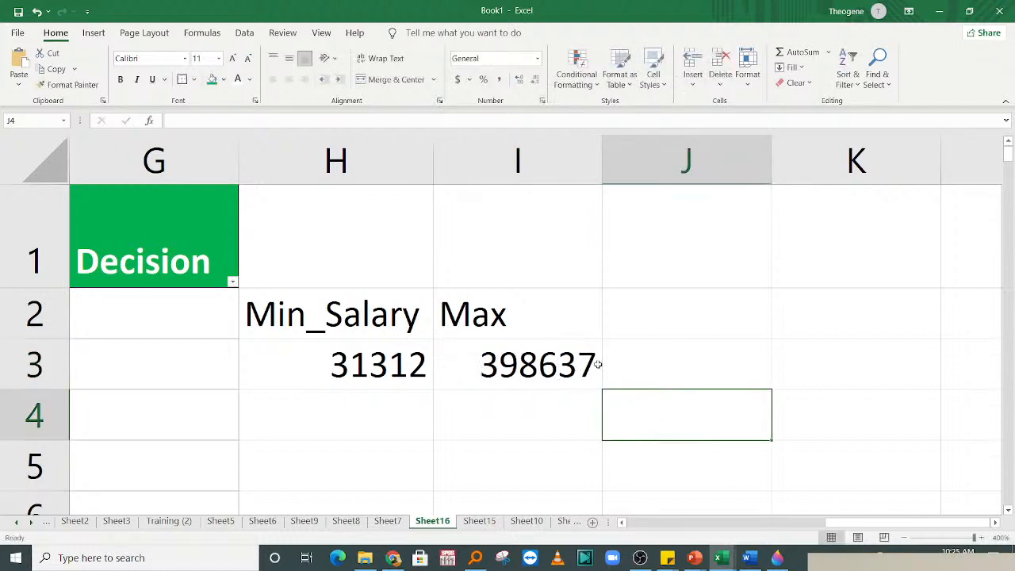
- Extend the label in cell I2 to read Max_Salary
double_click(552, 311)
type("-")
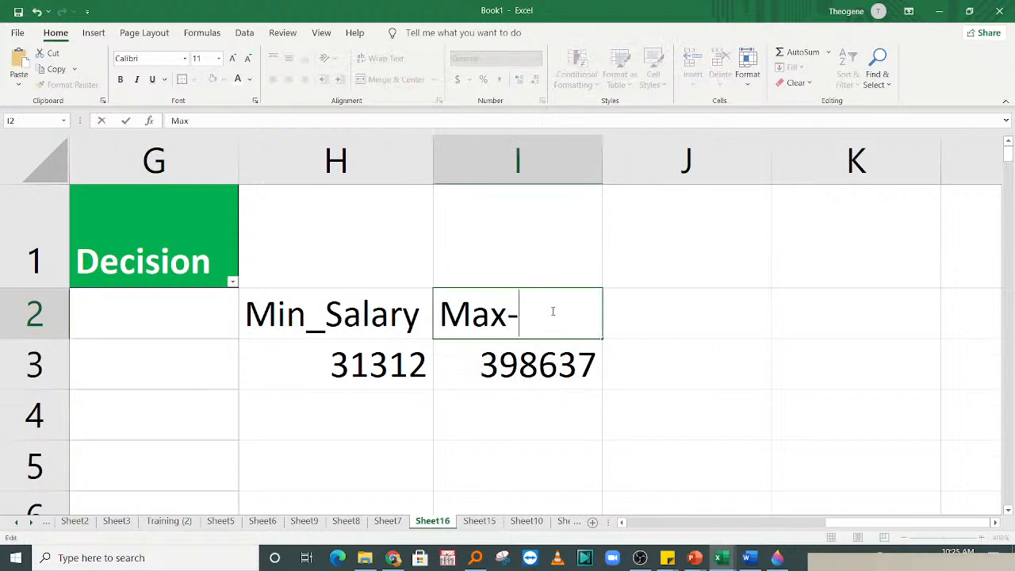
key("BackSpace")
type("_Salary")
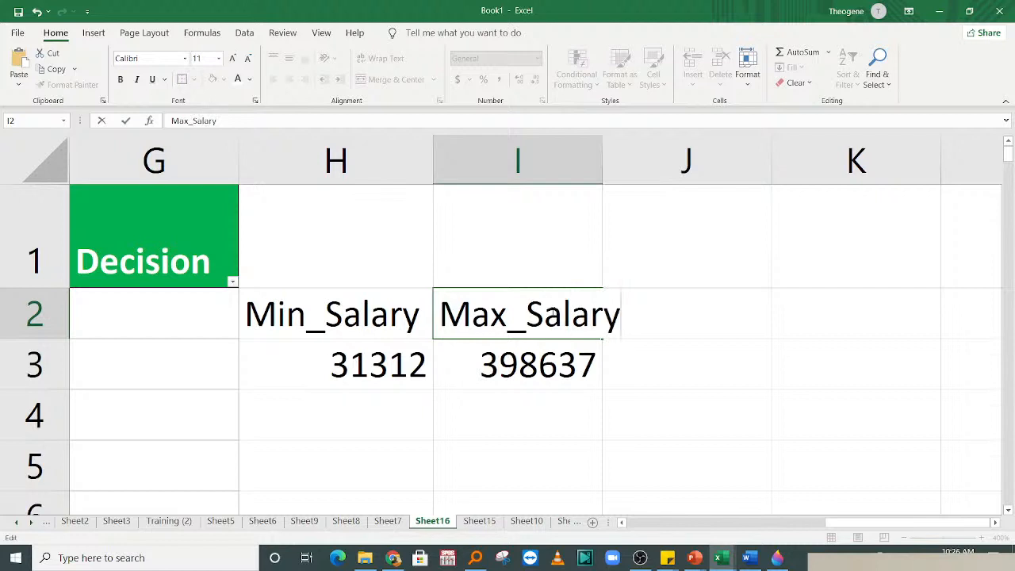
key("Return")
- Format the minimum and maximum salary values in H3:I3 with thousands separators and no decimal places
left_click_drag(372, 371, 528, 385)
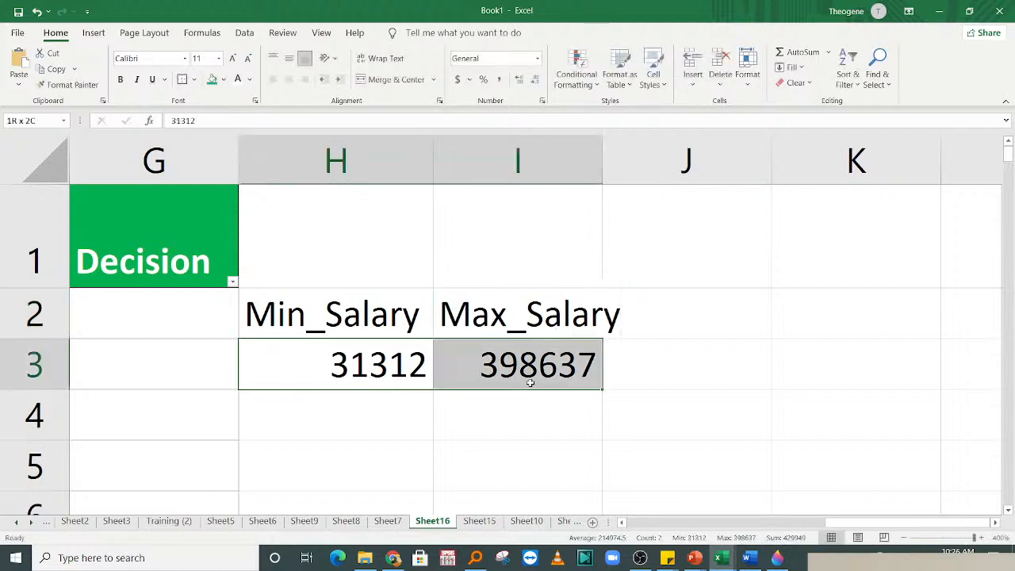
left_click(499, 80)
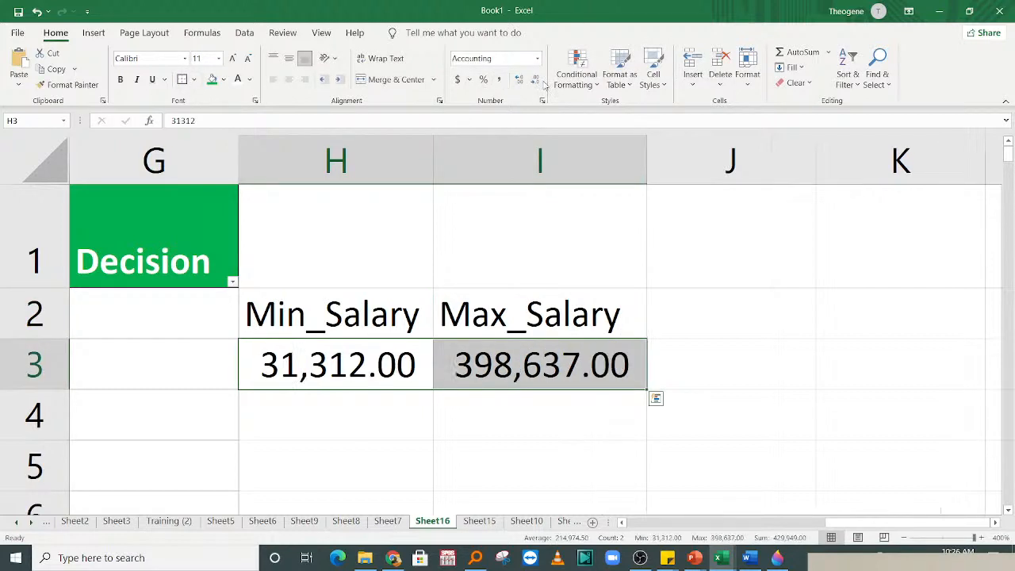
left_click(537, 83)
left_click(537, 83)
left_click(544, 469)
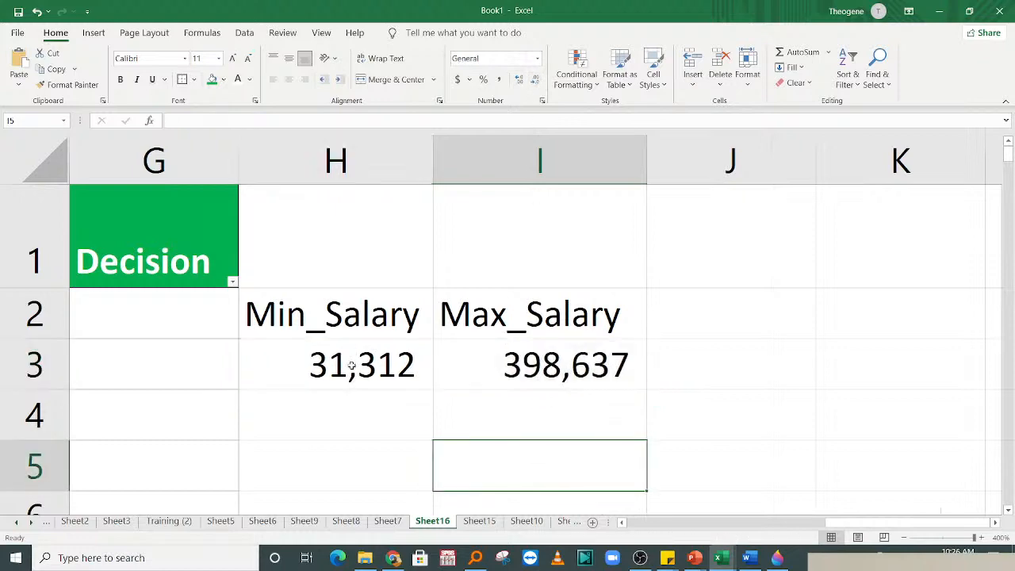
- Review the table columns from Bank Loan to Decision, and return to the maximum salary value in I3
key("Left")
key("Left")
key("Left")
key("Left")
key("Left")
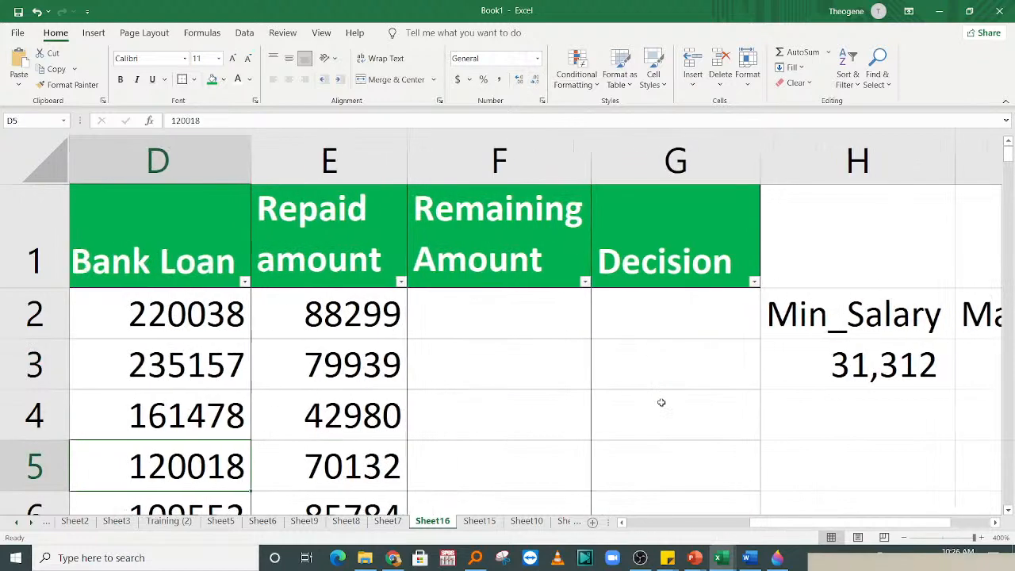
left_click(669, 363)
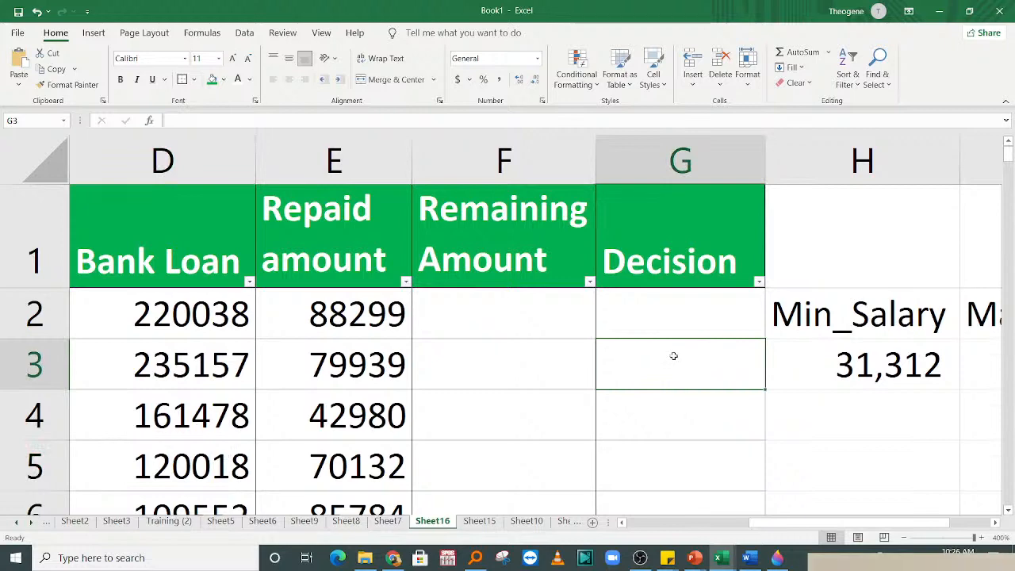
key("Right")
key("Right")
key("Right")
key("Right")
left_click(515, 385)
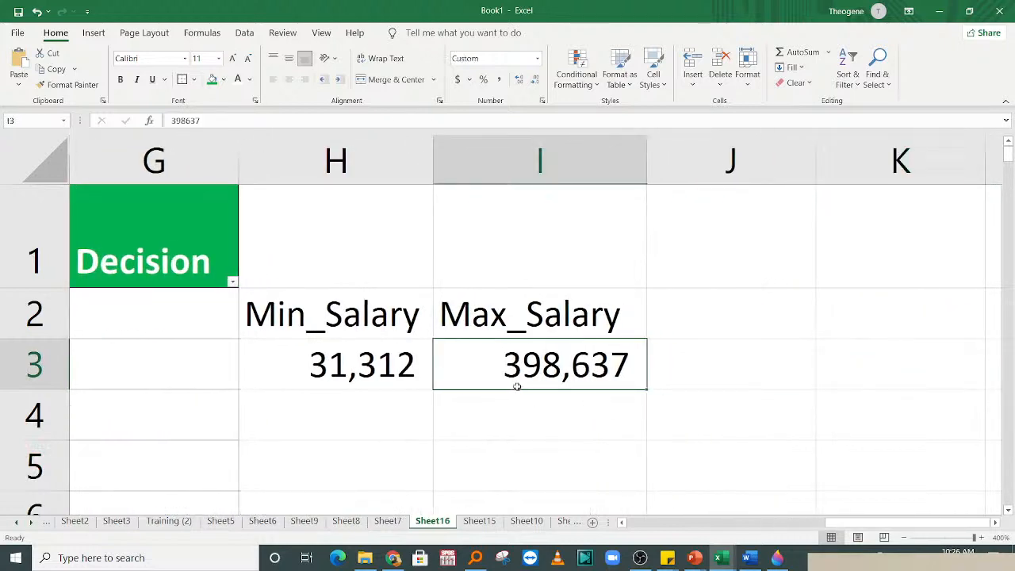
- Enter the condition <200000 in I4 and its colour label Green beside it in H4
left_click(535, 423)
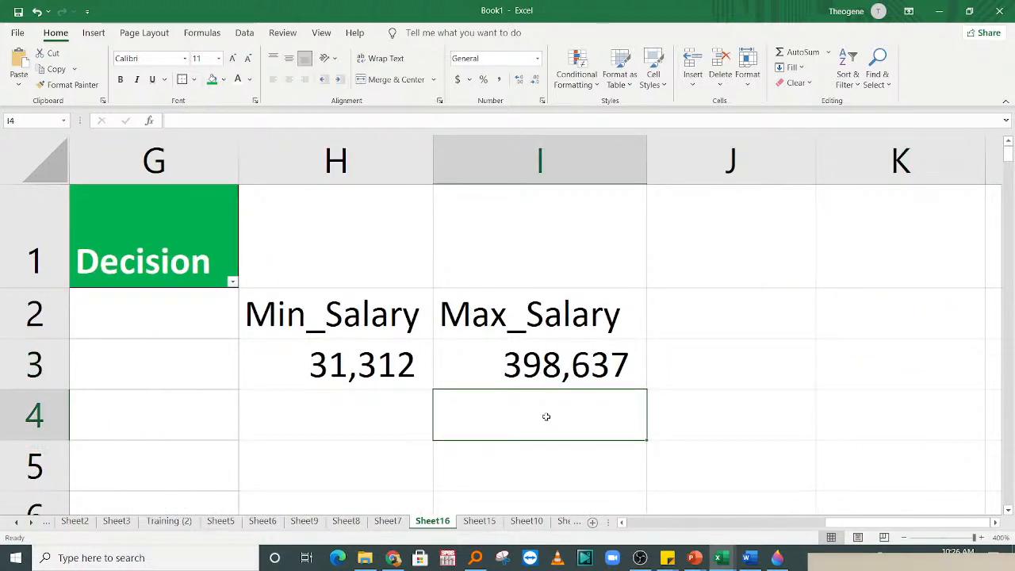
type("<")
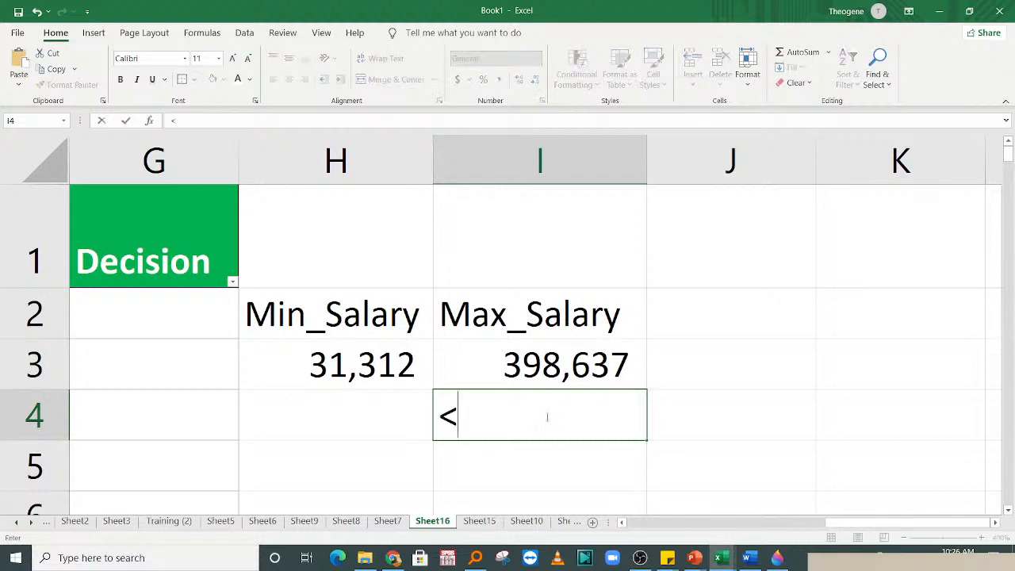
type("200000")
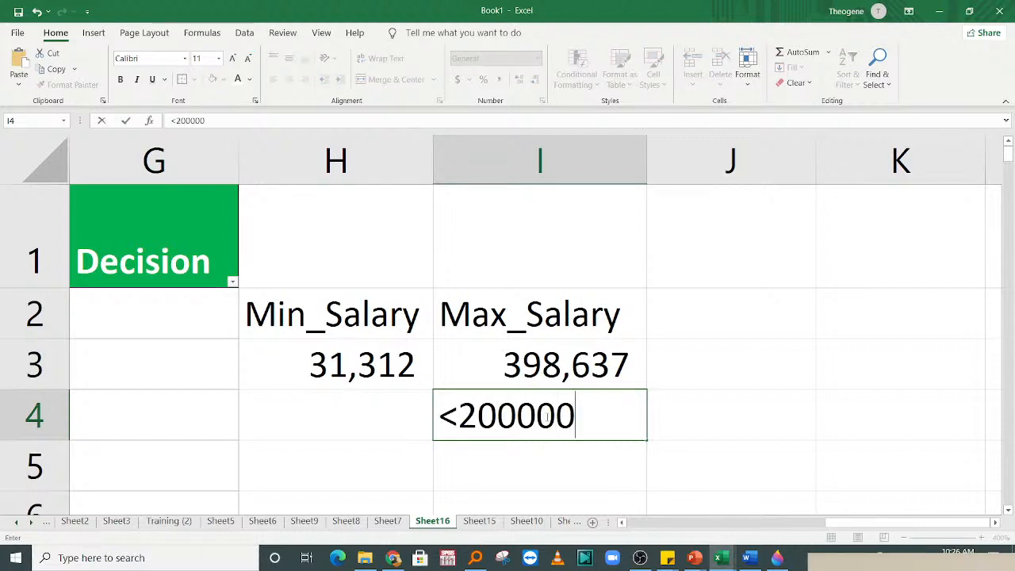
key("Return")
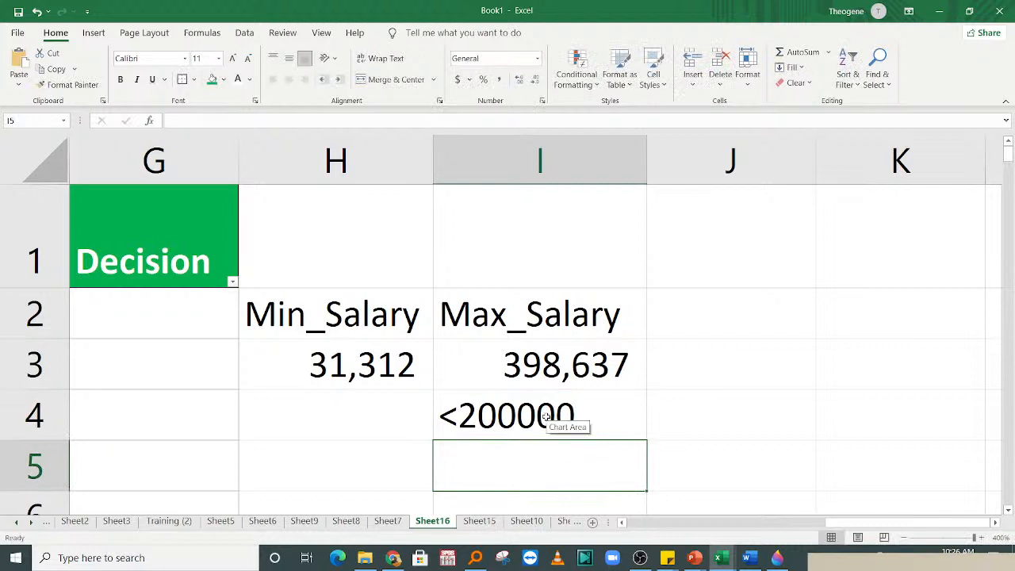
left_click(375, 431)
type("G")
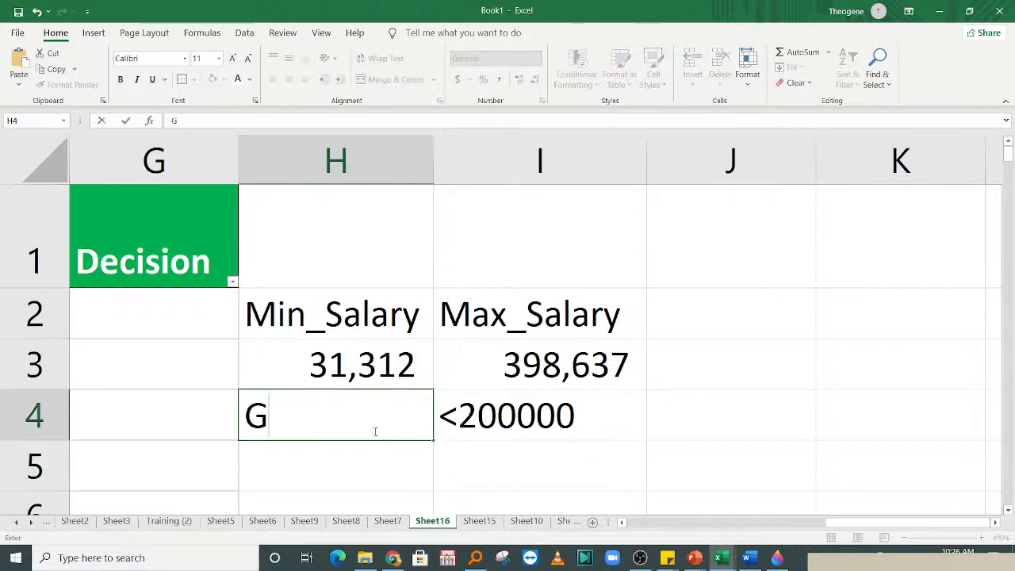
type("reen")
left_click(520, 465)
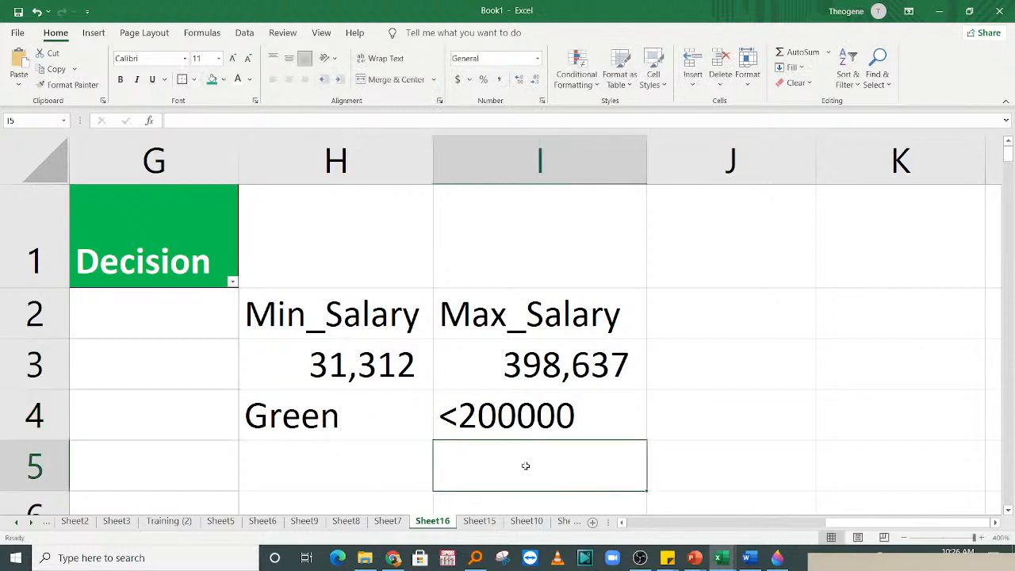
- Enter the condition >50000 in I5 and its colour label Red beside it in H5
left_click(408, 461)
left_click(532, 474)
type(">60")
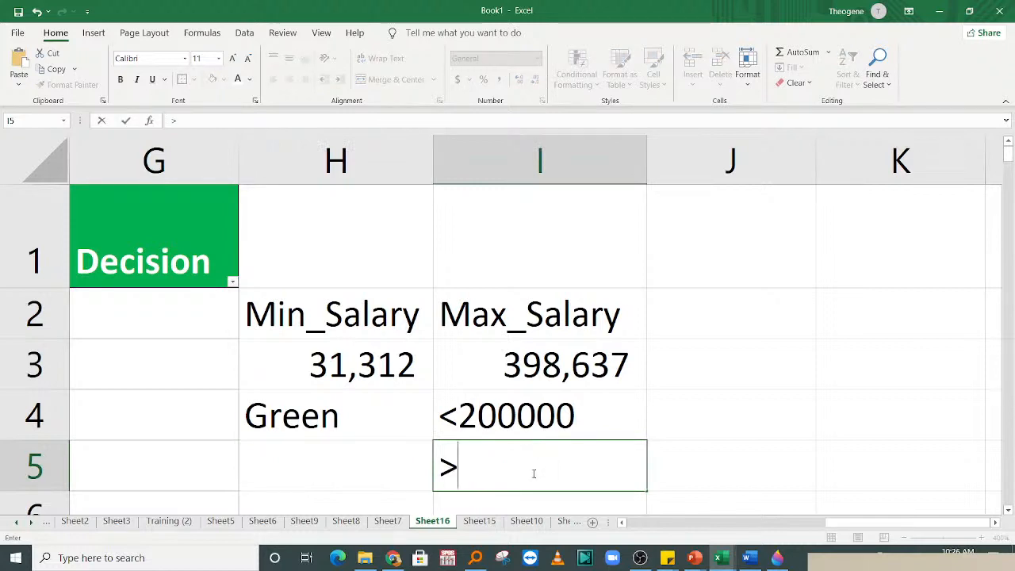
key("BackSpace")
key("BackSpace")
type("50000")
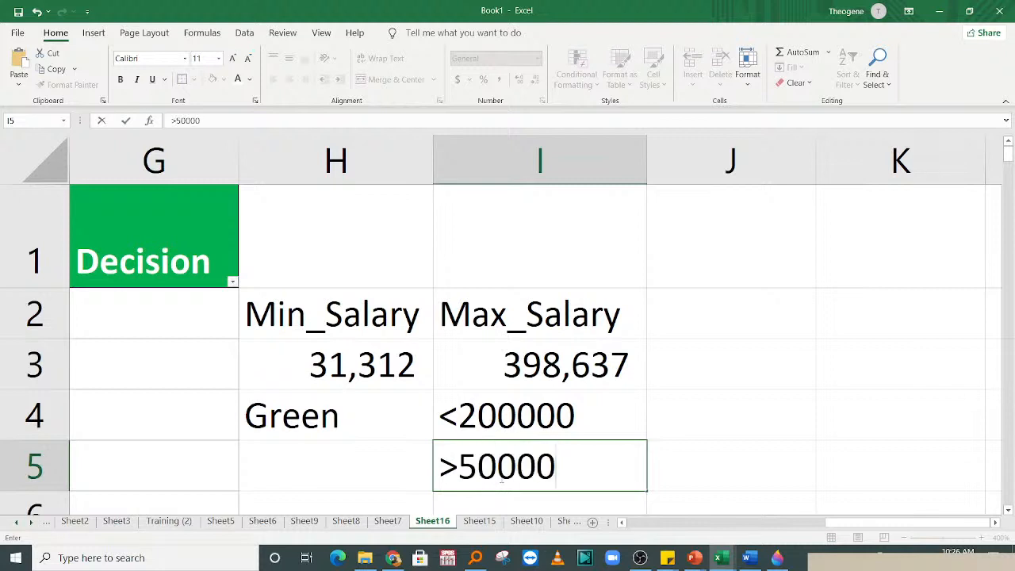
left_click(325, 480)
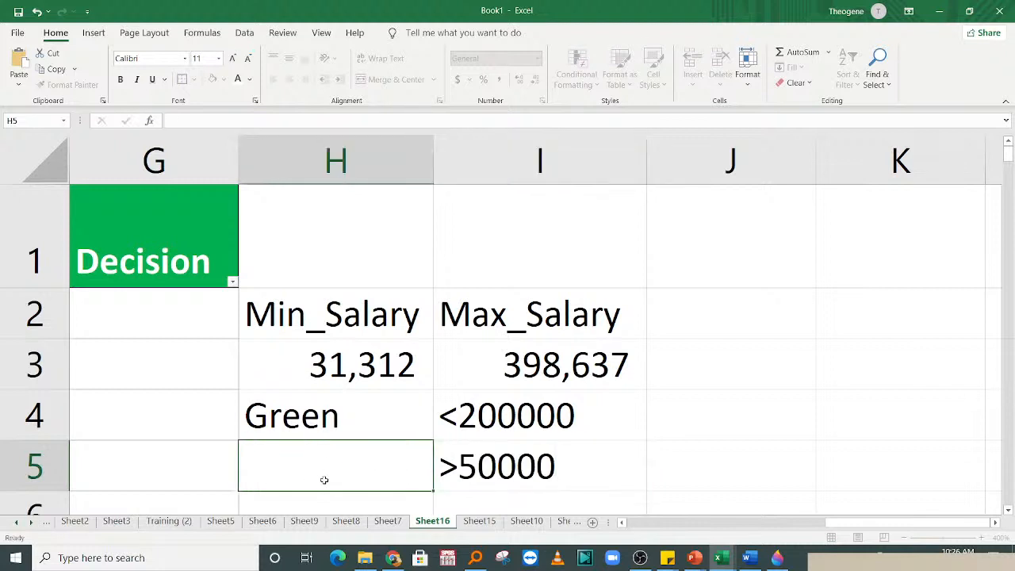
type("Reg")
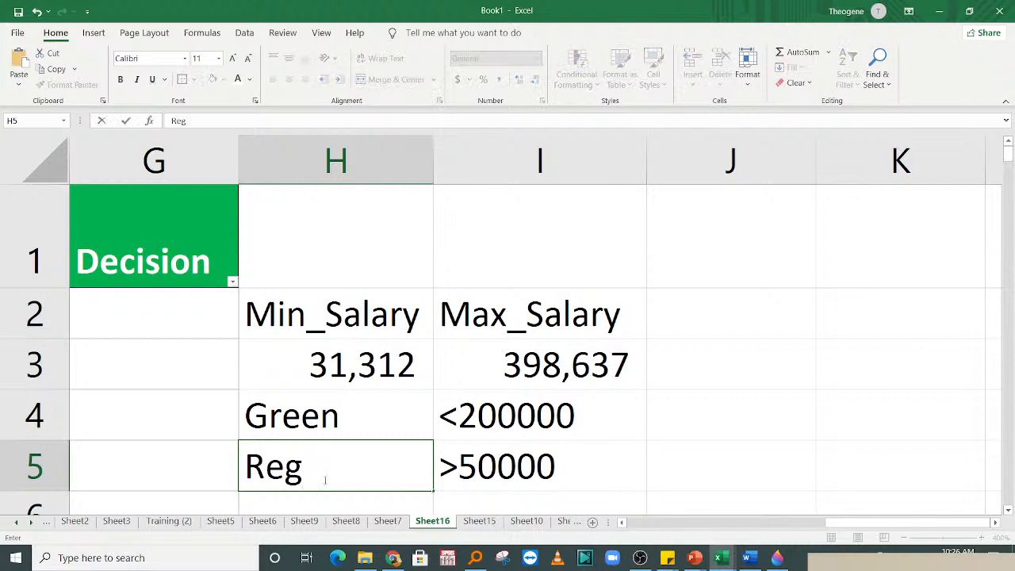
key("BackSpace")
type("d")
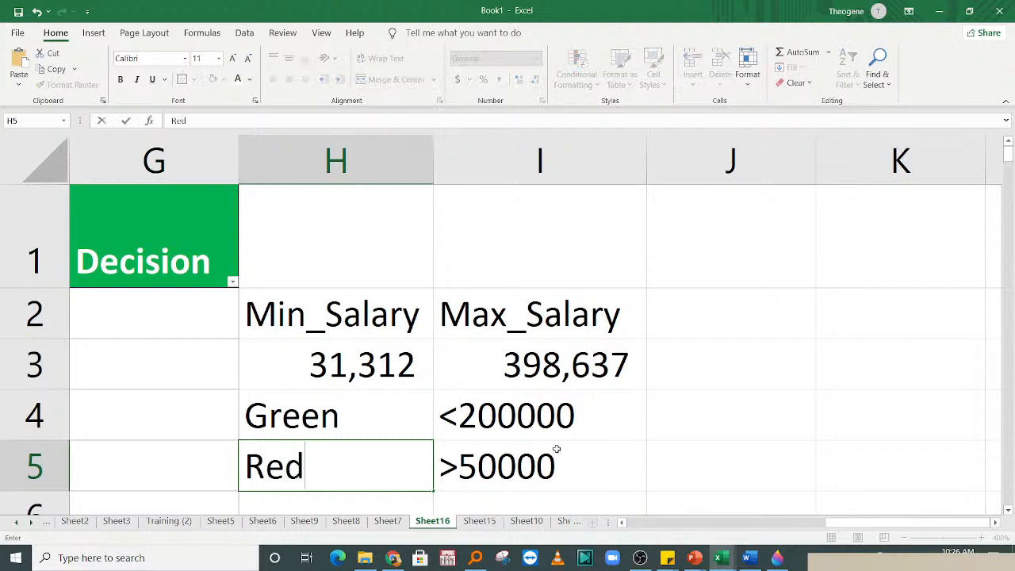
left_click(557, 452)
- Enter a greater-than sign in I6, below the Red condition
key("Down")
key("Down")
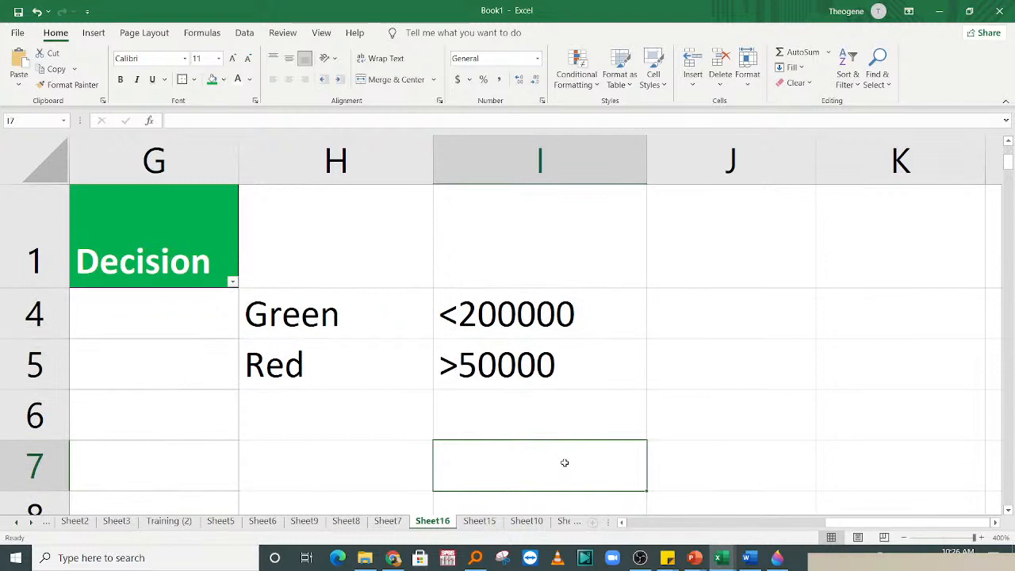
left_click(346, 413)
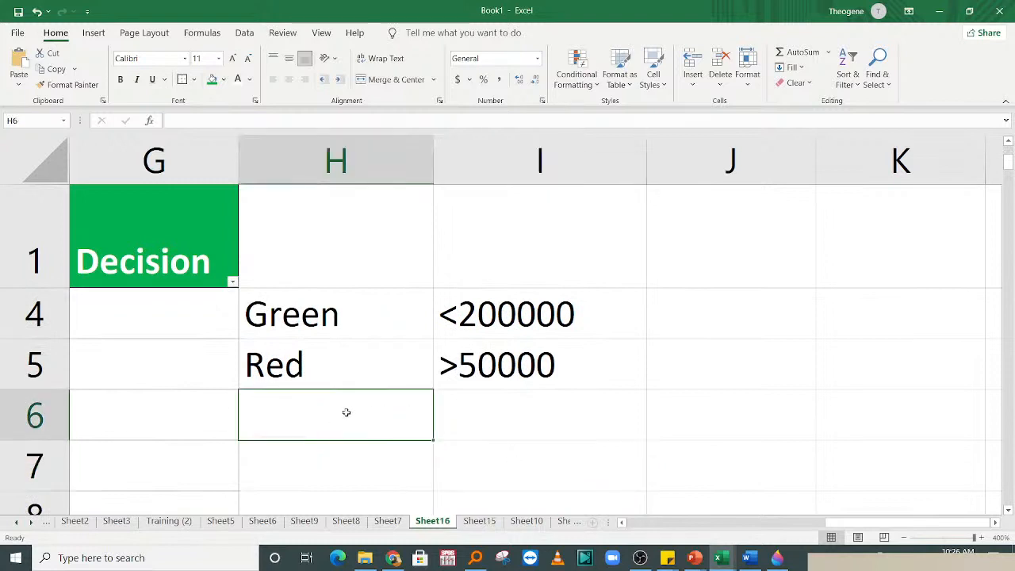
left_click(501, 417)
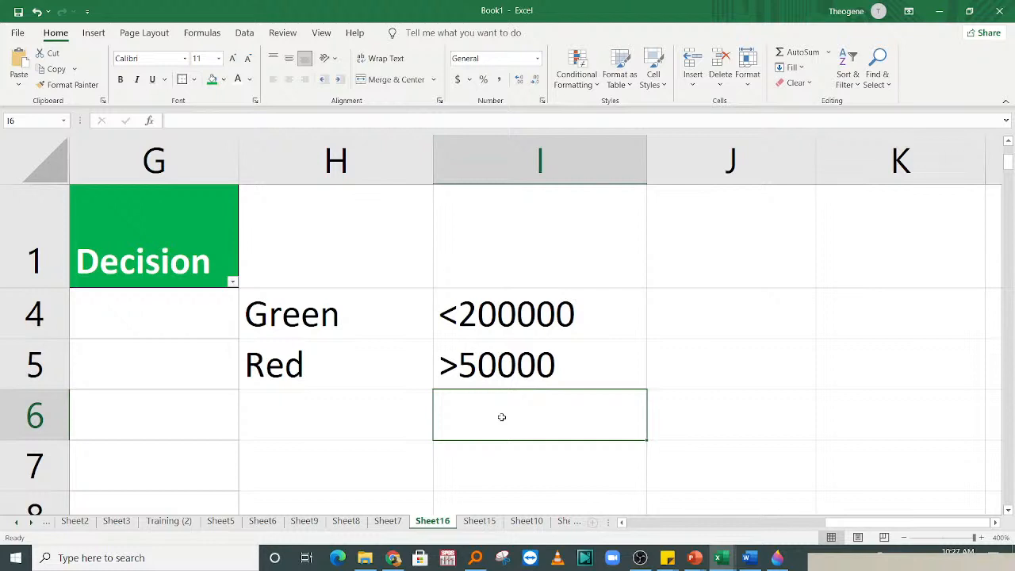
type(">")
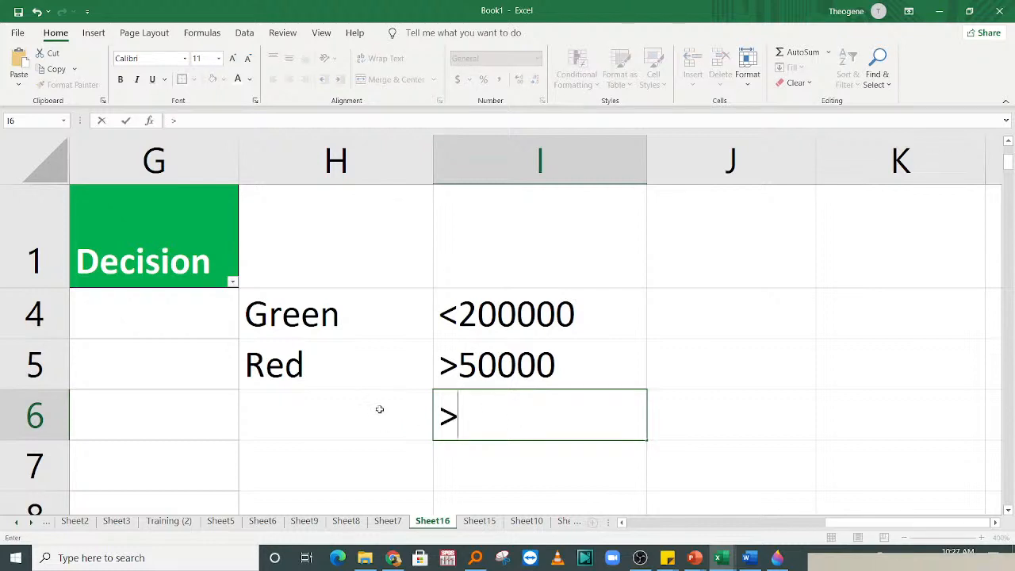
- Reverse the comparison signs so the Green condition reads >200000 and the Red condition reads <50000
left_click(464, 313)
double_click(442, 316)
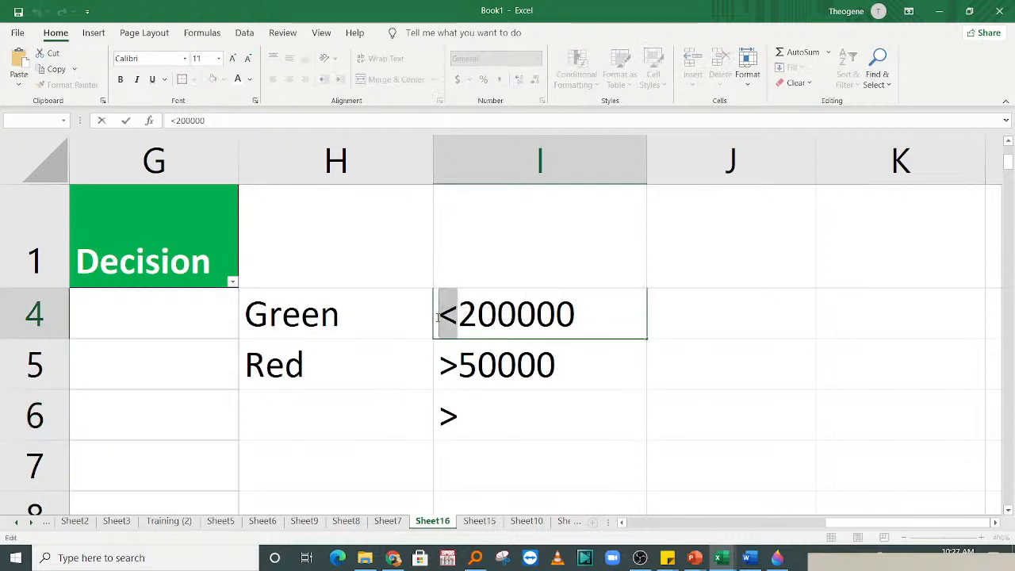
type(">")
double_click(456, 374)
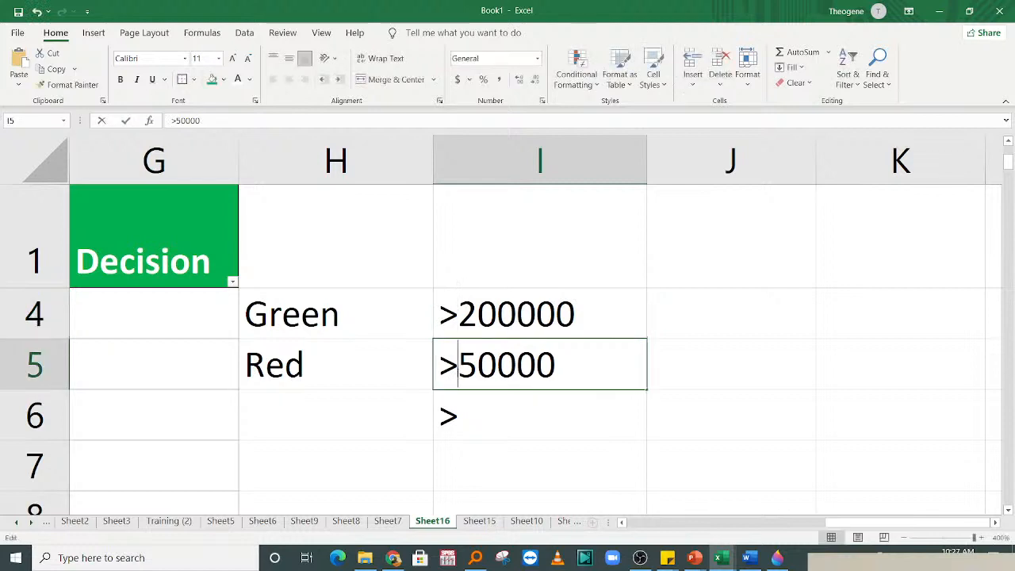
left_click_drag(457, 373, 441, 365)
type("<")
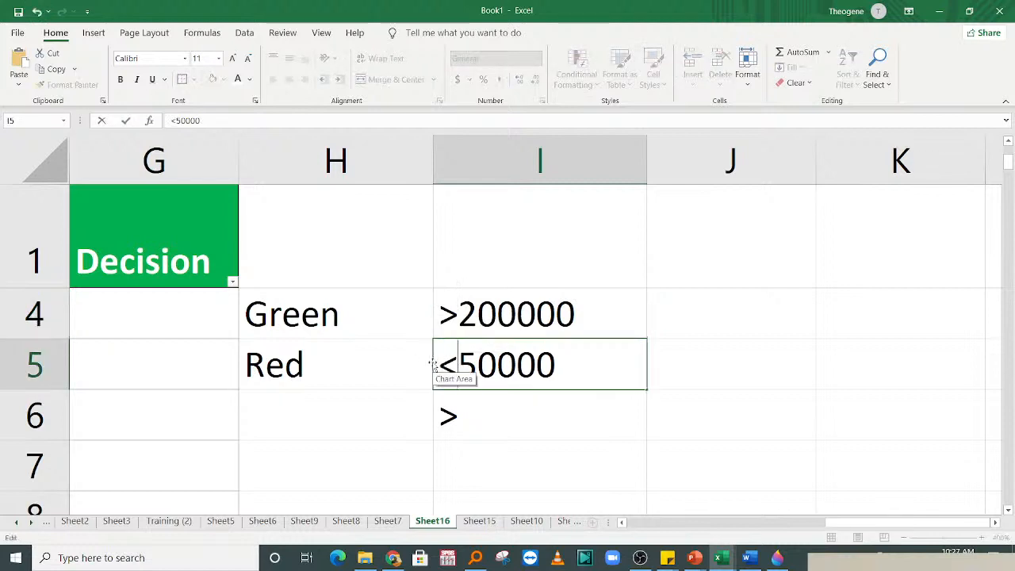
- Replace the entry in I6 with the condition "between 50000 and 100000"
left_click(498, 417)
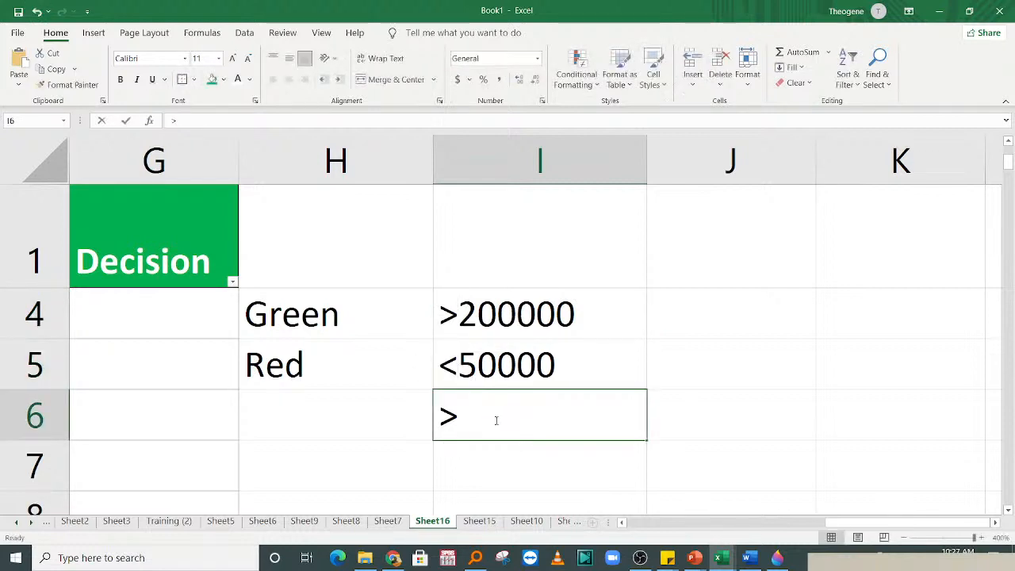
double_click(497, 419)
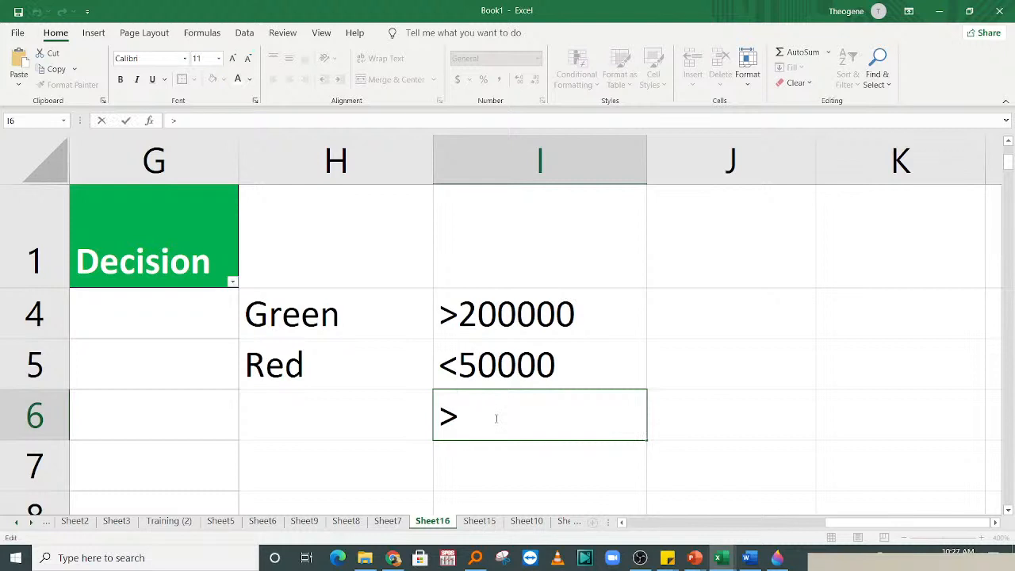
key("BackSpace")
type("bwe")
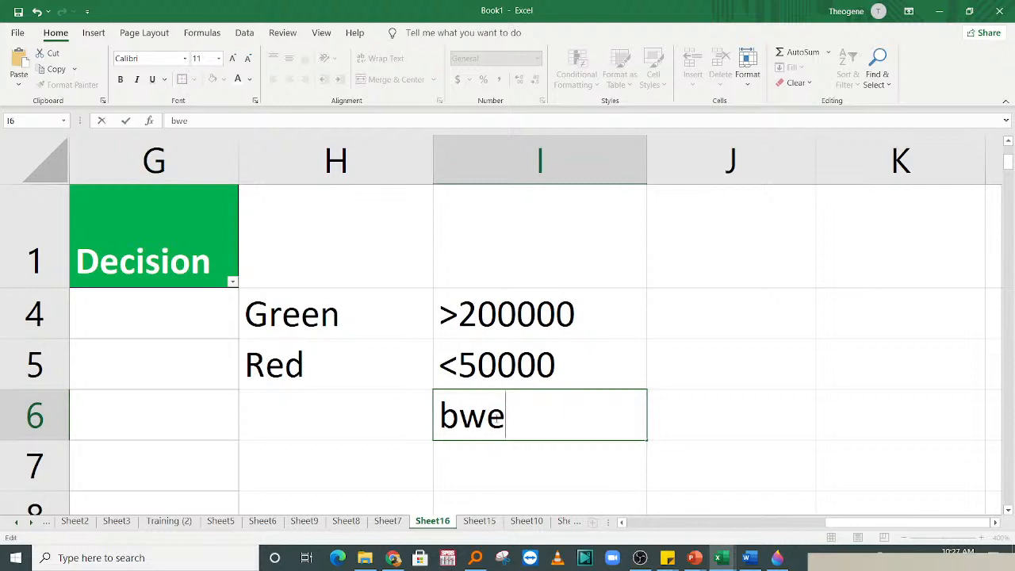
key("BackSpace")
key("BackSpace")
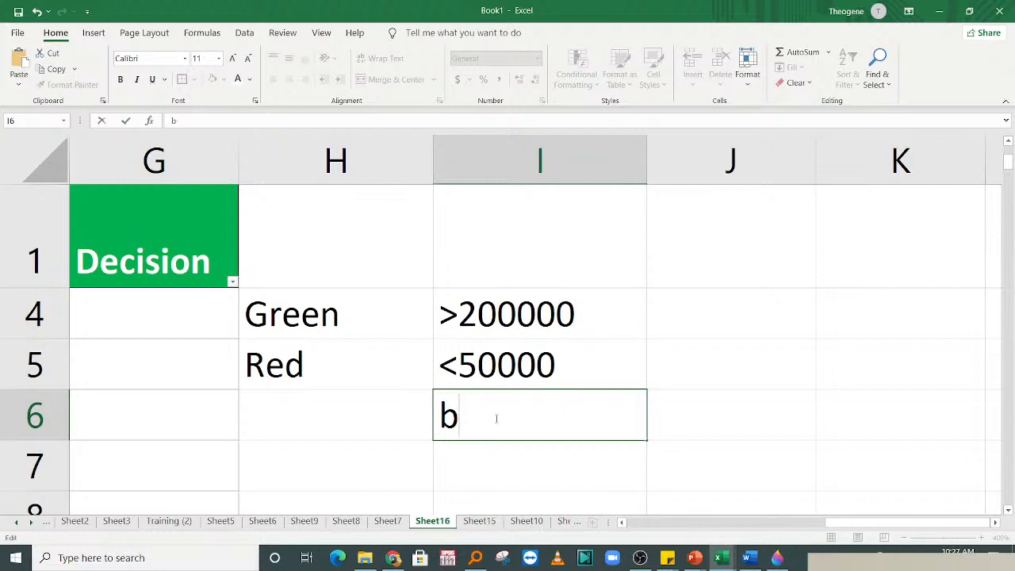
type("etw")
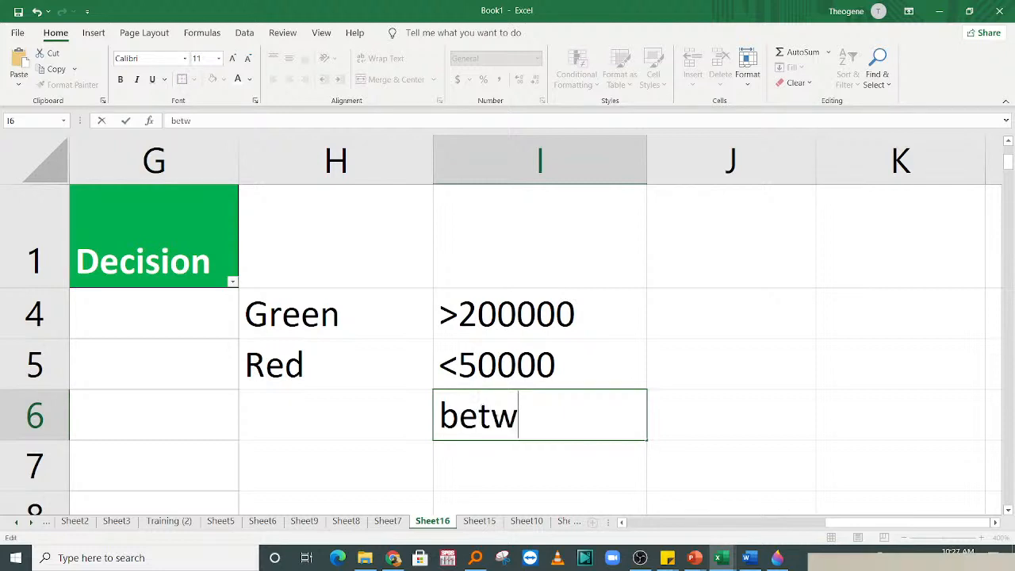
type("een 5")
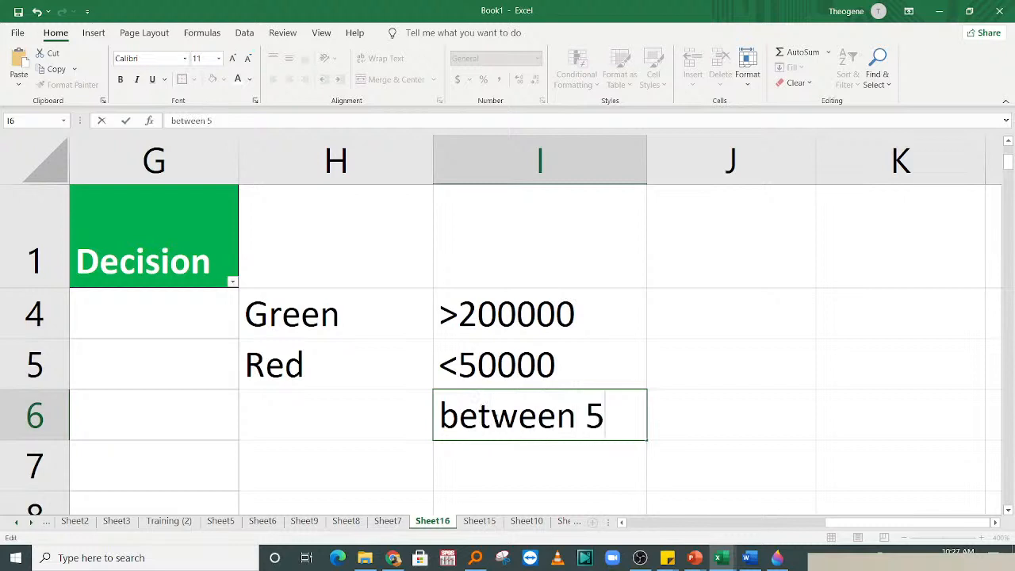
type("0000")
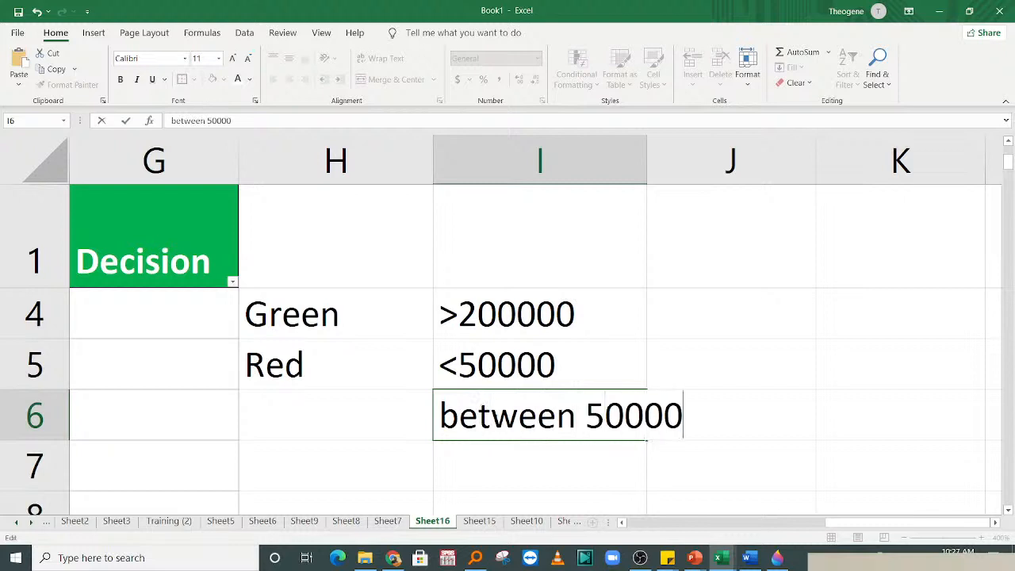
type(" and ")
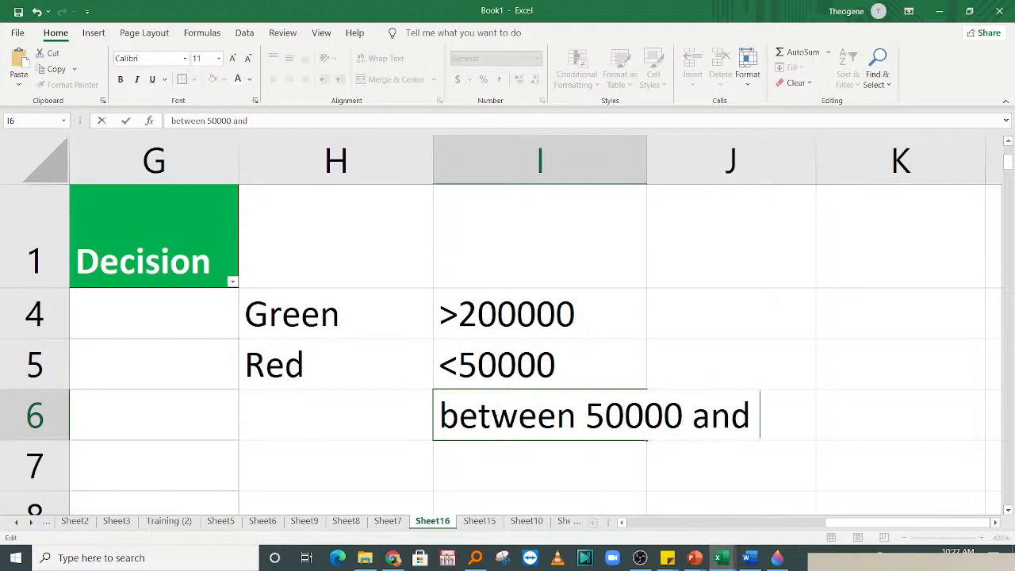
type("20000")
key("BackSpace")
key("BackSpace")
key("BackSpace")
key("BackSpace")
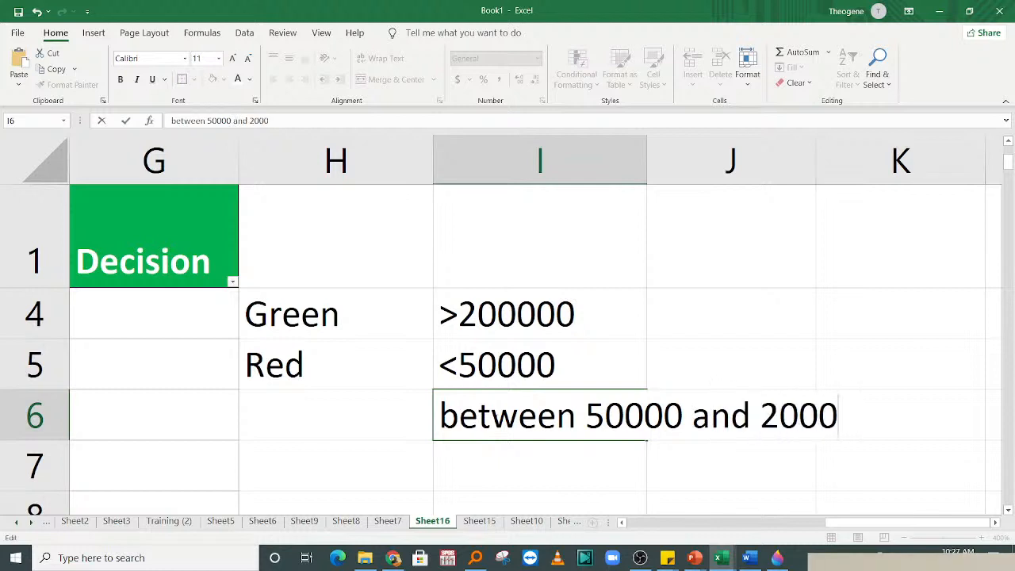
key("BackSpace")
type("1")
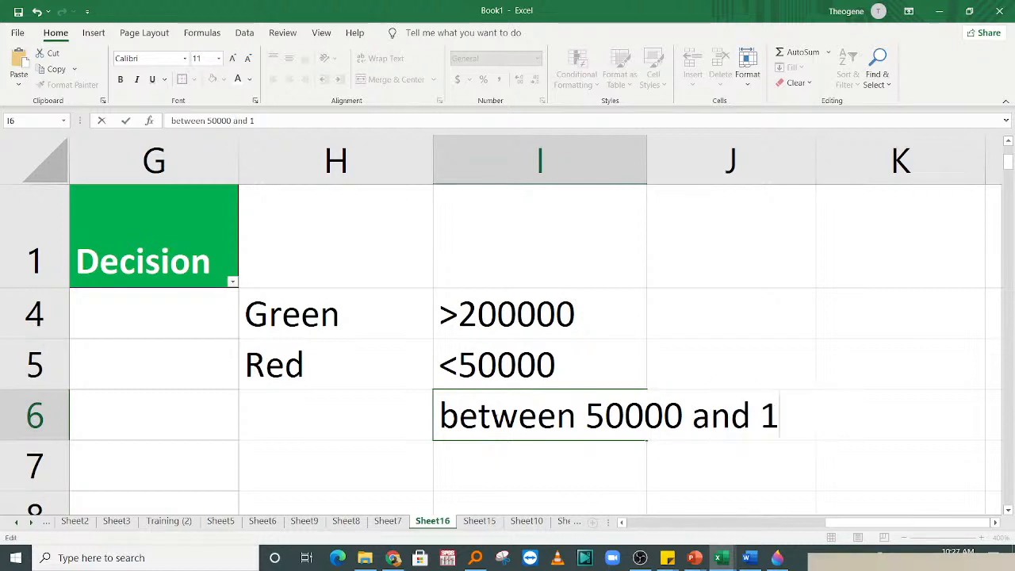
type("00000")
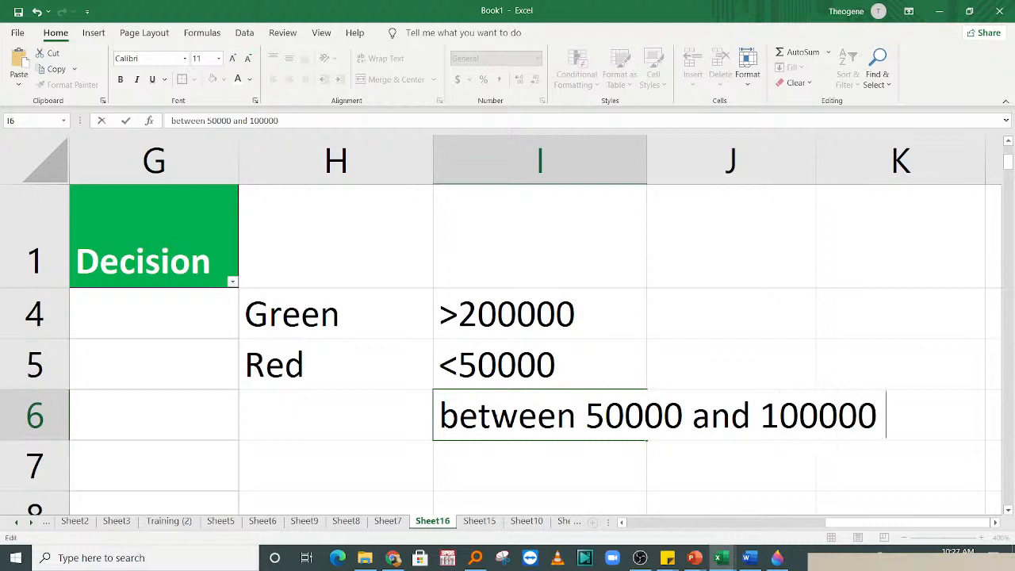
- Enter the colour label Yellow in H6, beside the in-between condition
left_click(294, 417)
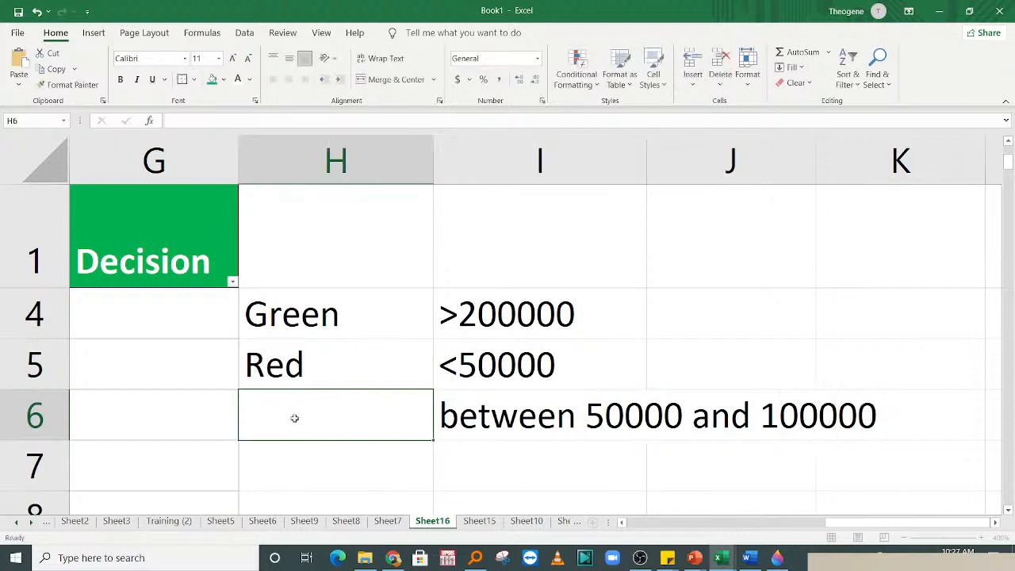
type("Yellow")
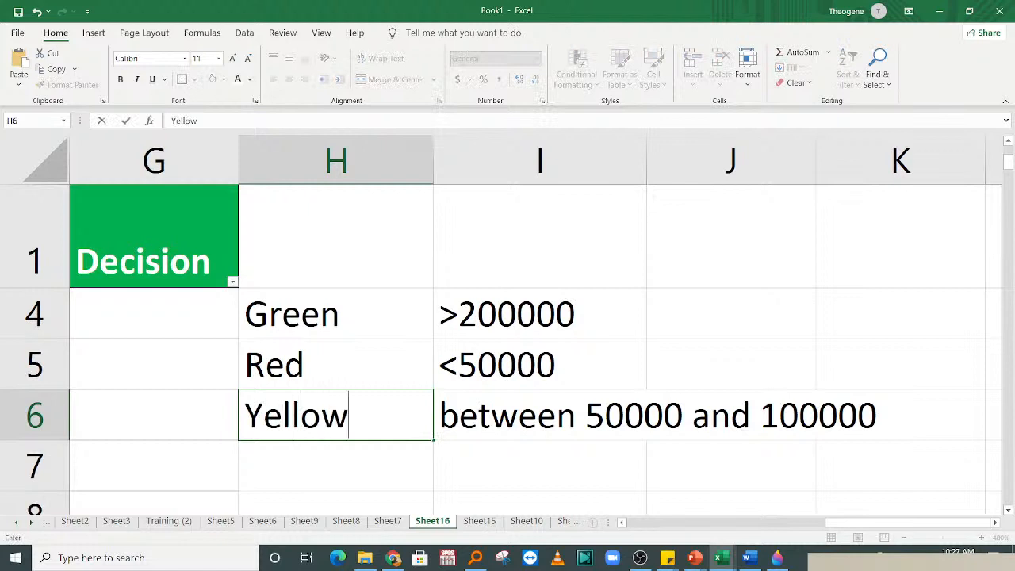
key("Return")
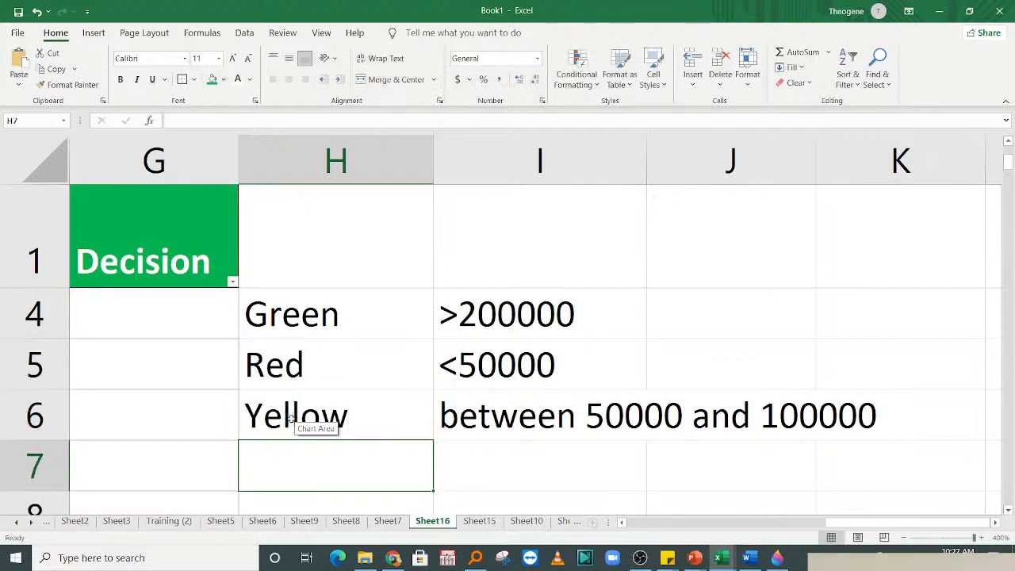
- Look across the table's columns and the colour-coded conditions beside them
key("Left")
key("Left")
key("Left")
key("Left")
key("Left")
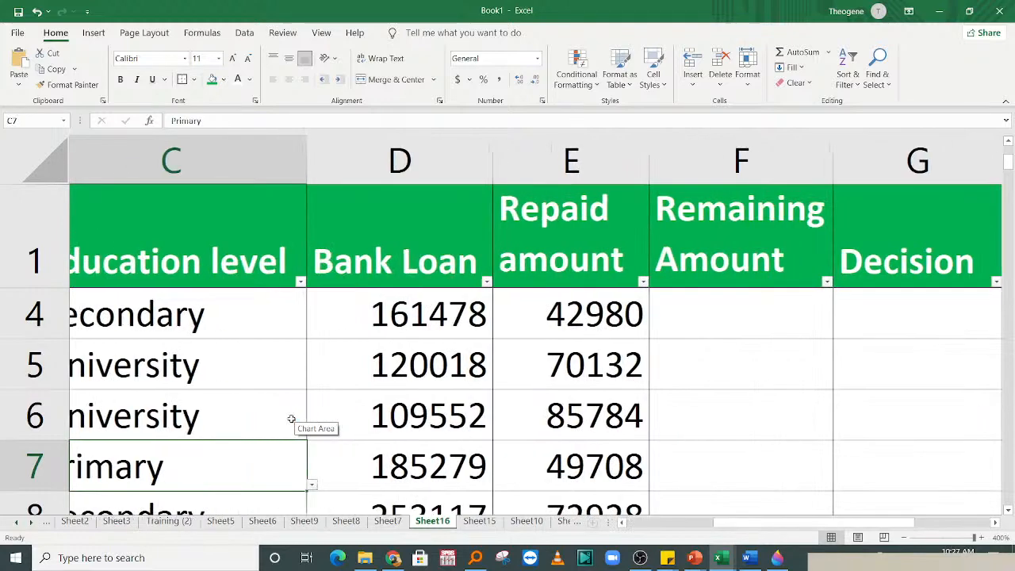
key("Right")
key("Right")
key("Right")
key("Right")
key("Right")
key("Right")
key("Right")
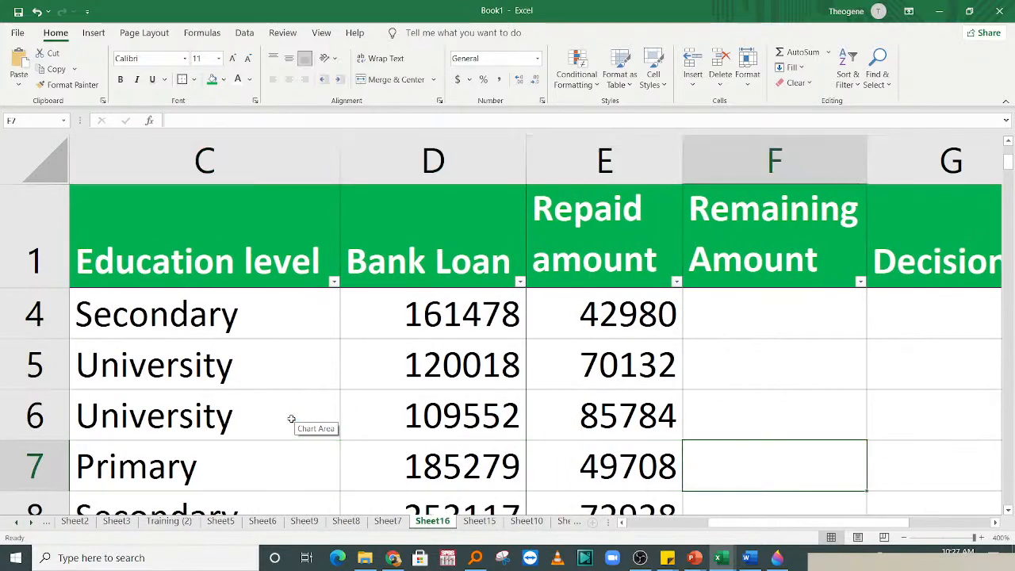
key("Left")
key("Left")
key("Left")
key("Left")
key("Left")
key("Left")
key("Left")
key("Left")
key("Left")
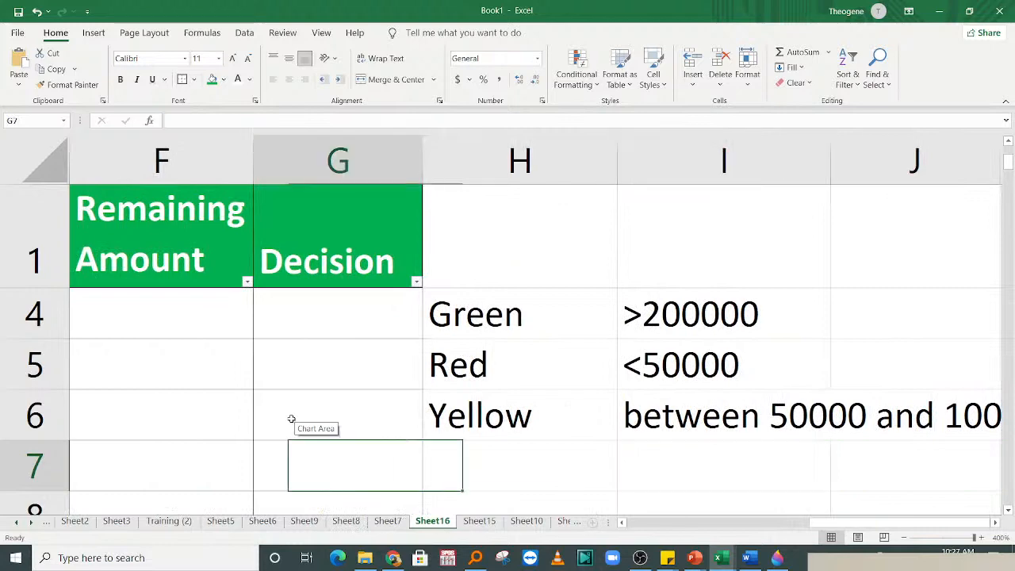
- Add a Less Than conditional formatting rule for the salaries from B4 down to B91, filling values below 50000 with custom red
left_click(396, 322)
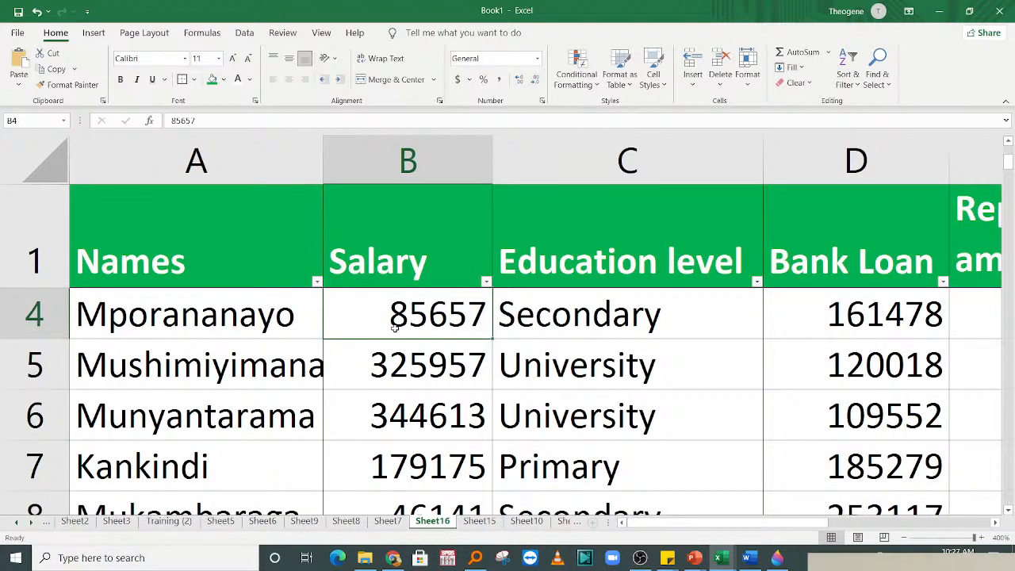
key("ctrl+shift+Down")
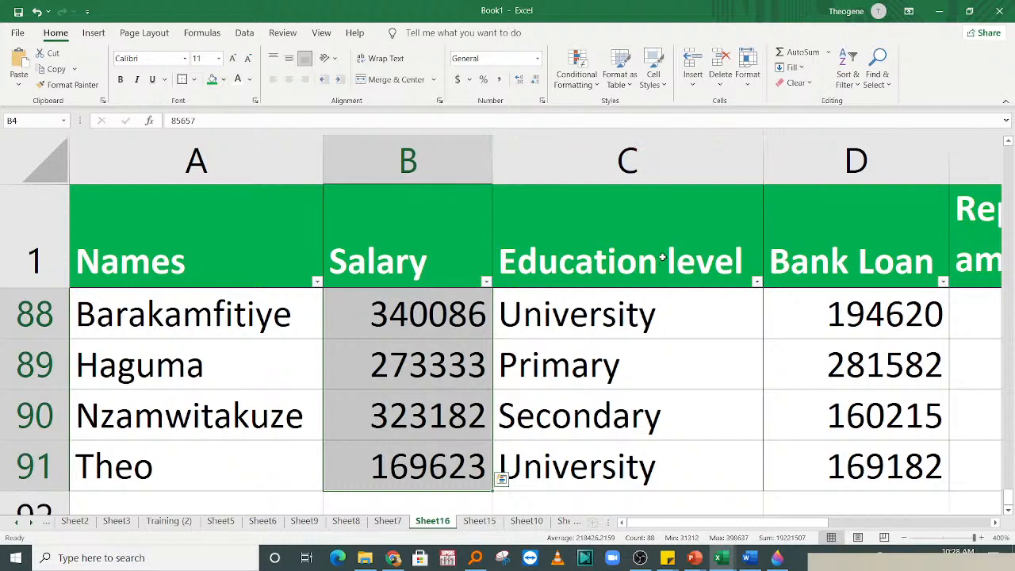
left_click(577, 77)
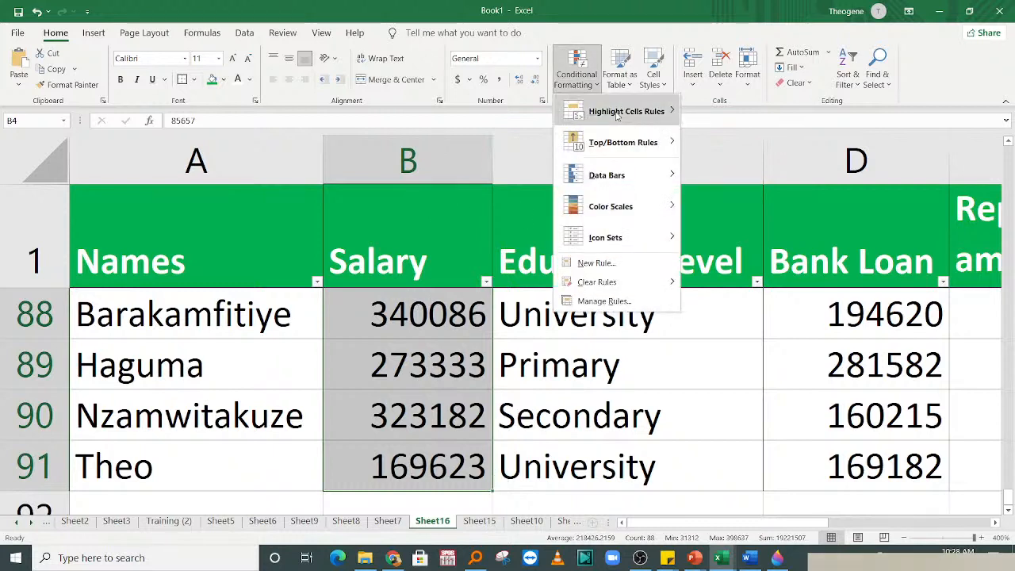
mouse_move(616, 115)
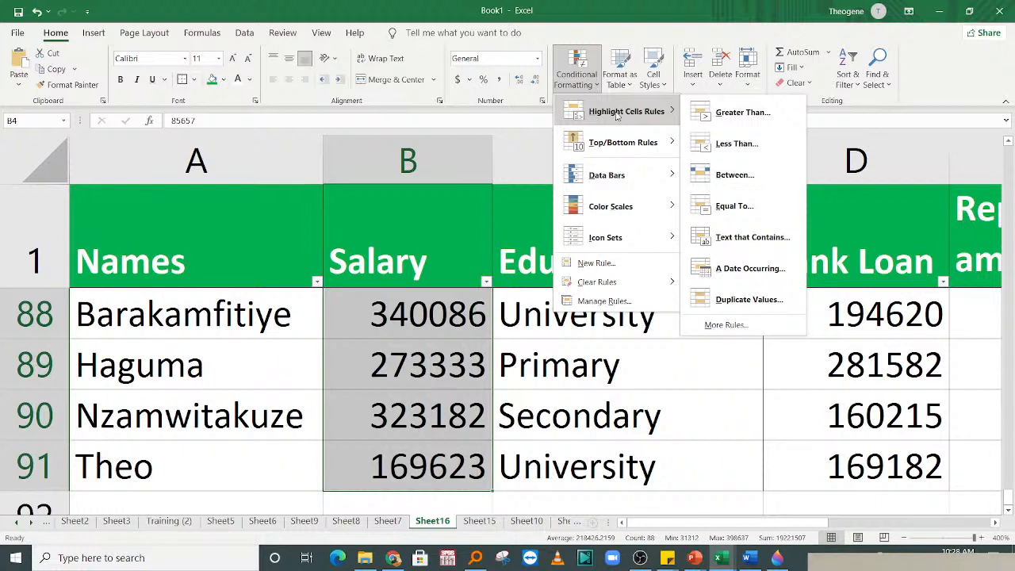
left_click(725, 145)
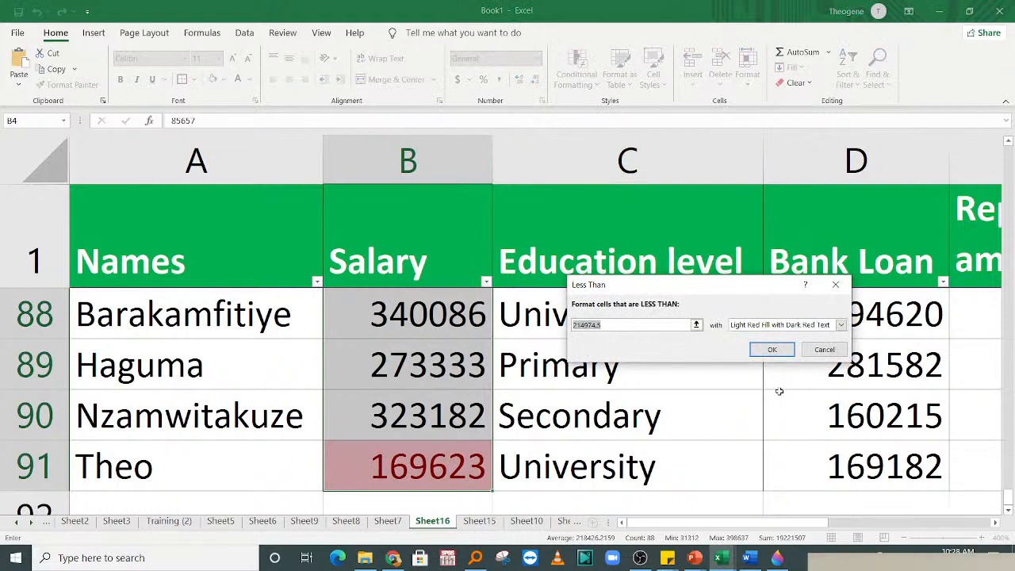
type("50")
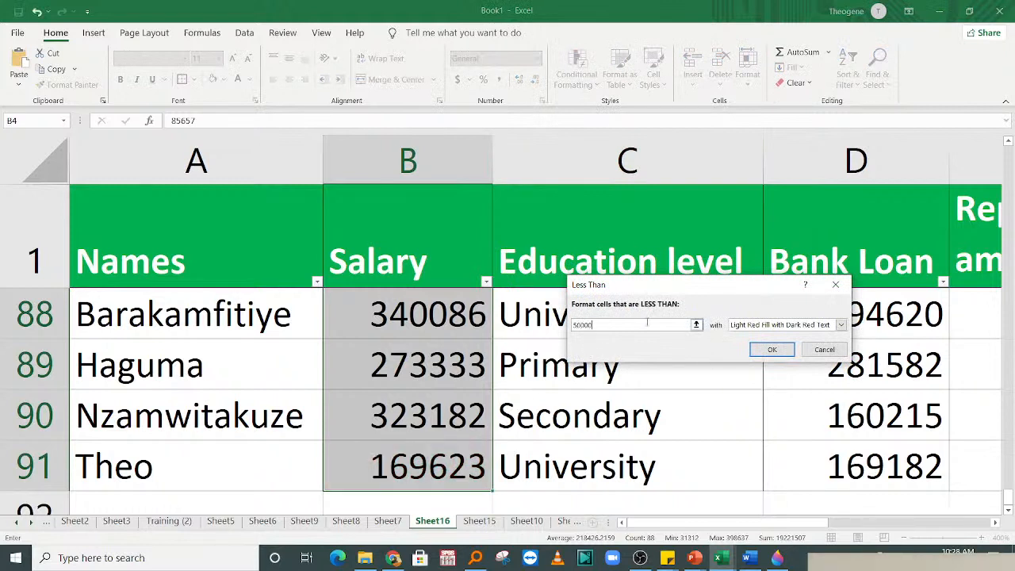
type("000")
left_click(841, 325)
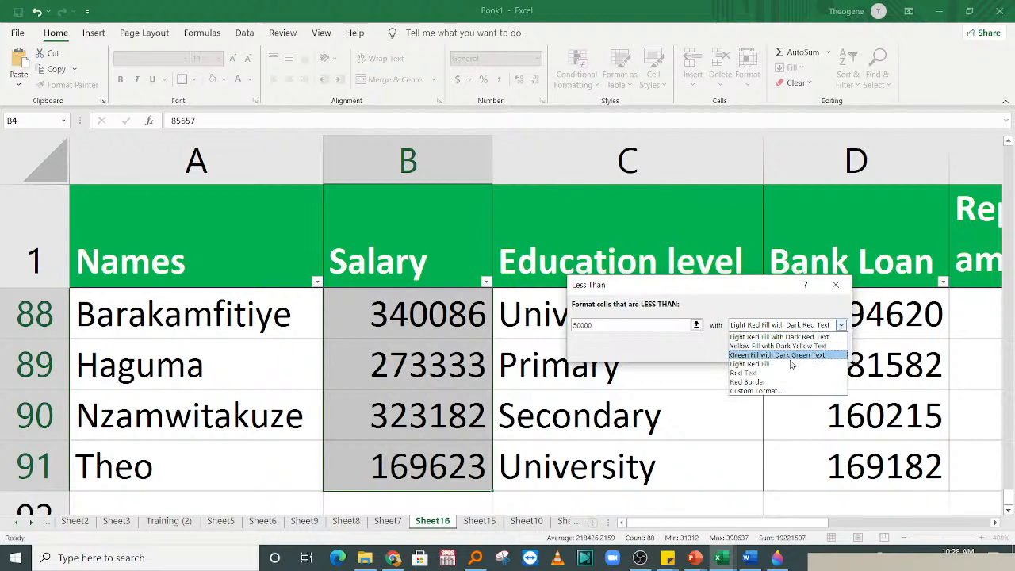
left_click(786, 392)
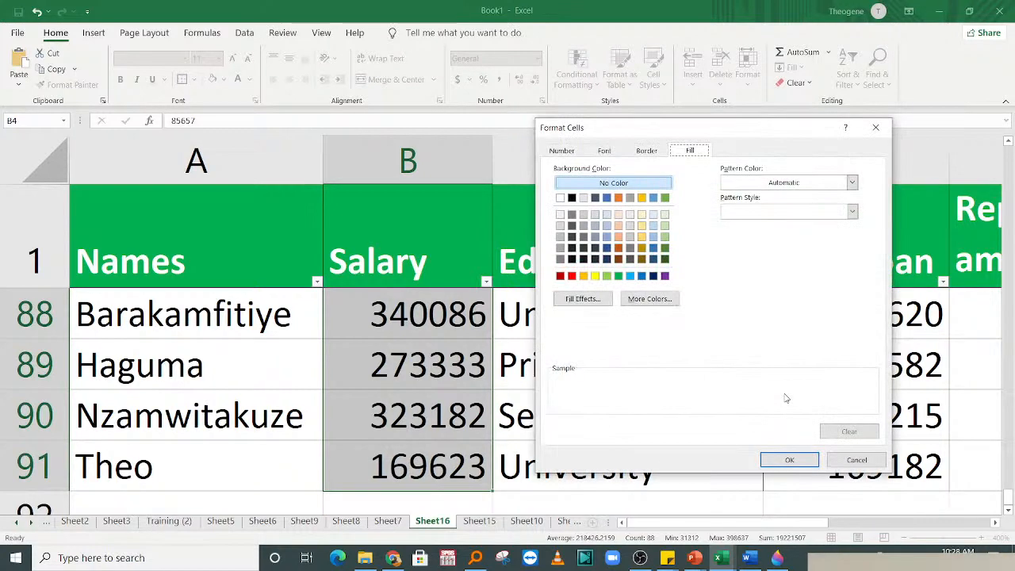
left_click(571, 276)
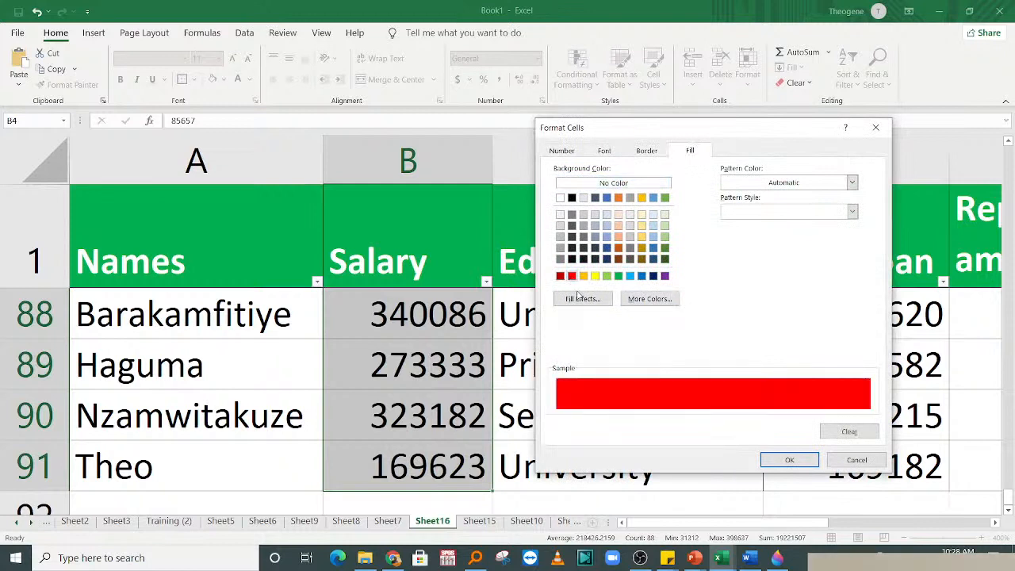
left_click(789, 460)
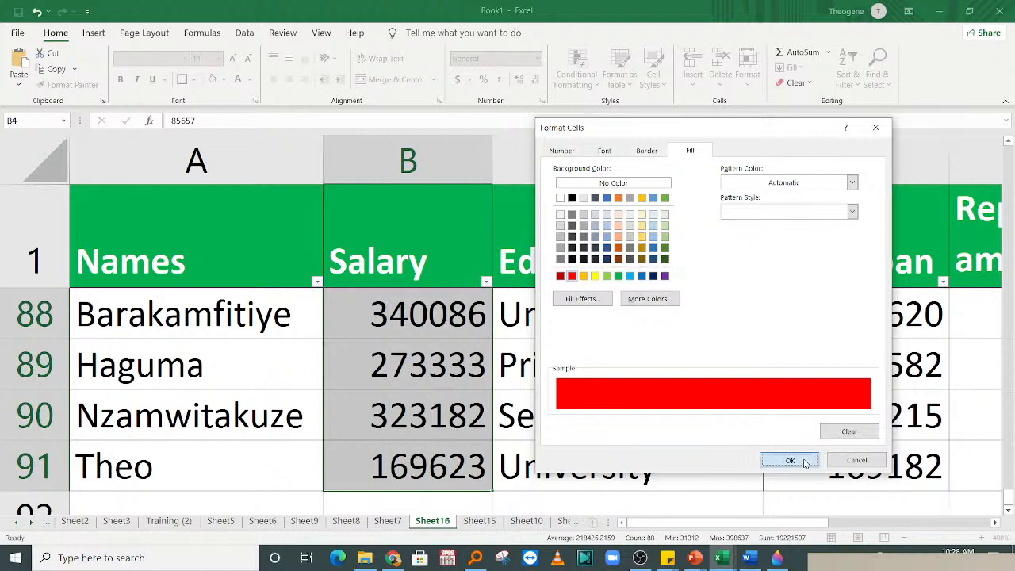
left_click(758, 351)
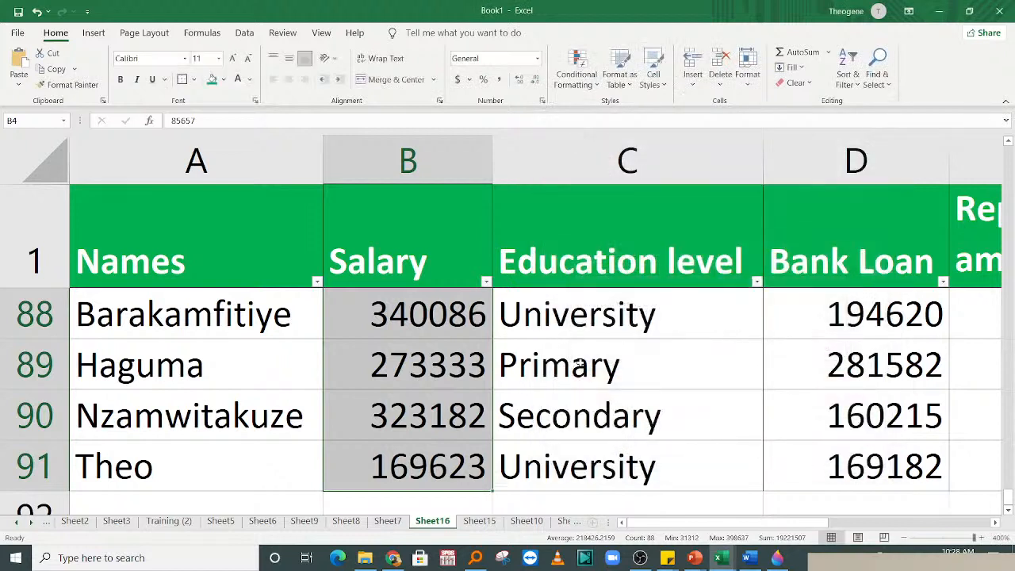
- Sort the table by the Salary column's cell colour to bring the red-filled salaries to the beginning
left_click(474, 382)
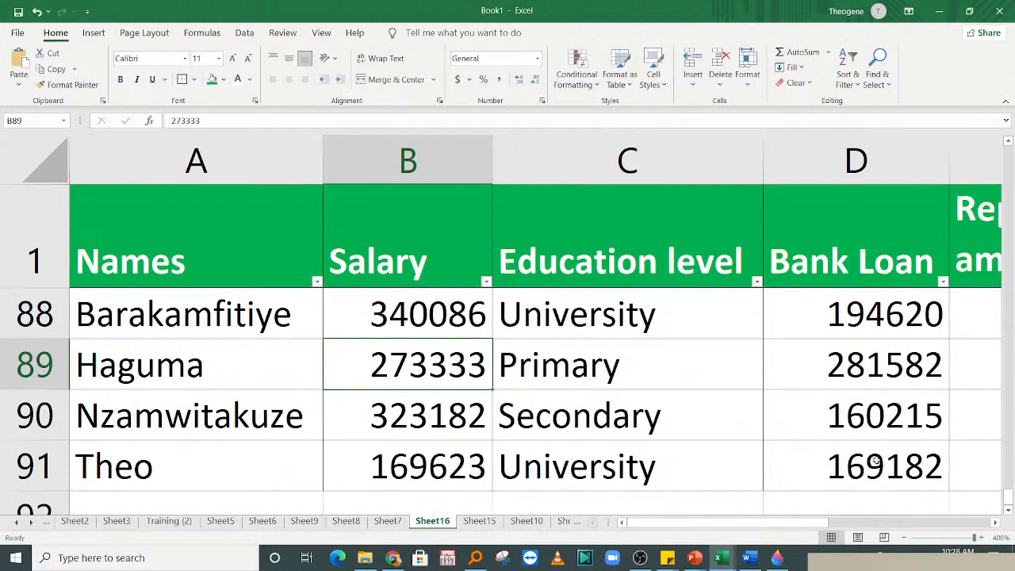
left_click_drag(1009, 495, 1010, 153)
left_click(422, 417)
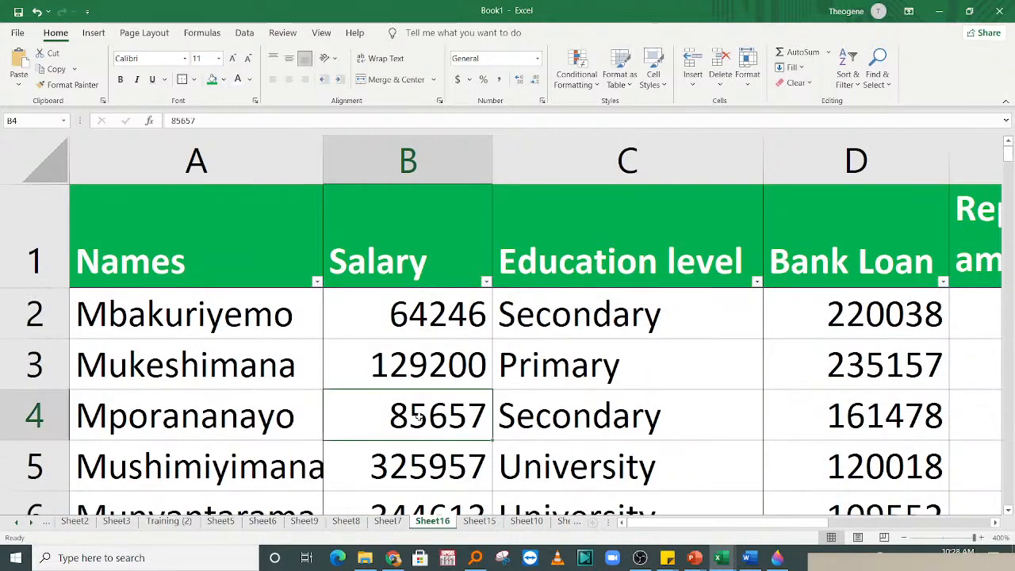
left_click(486, 282)
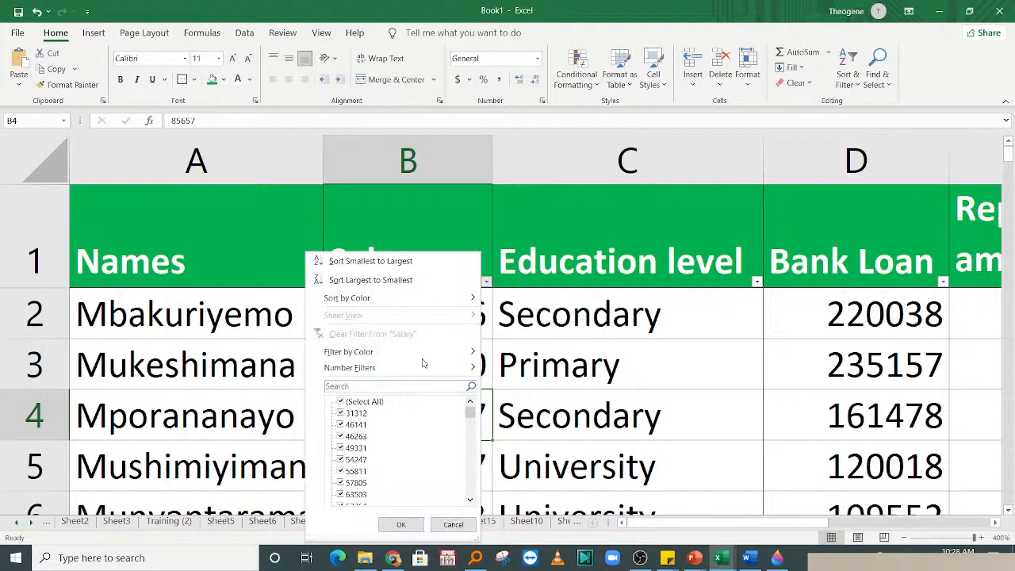
mouse_move(386, 298)
left_click(515, 317)
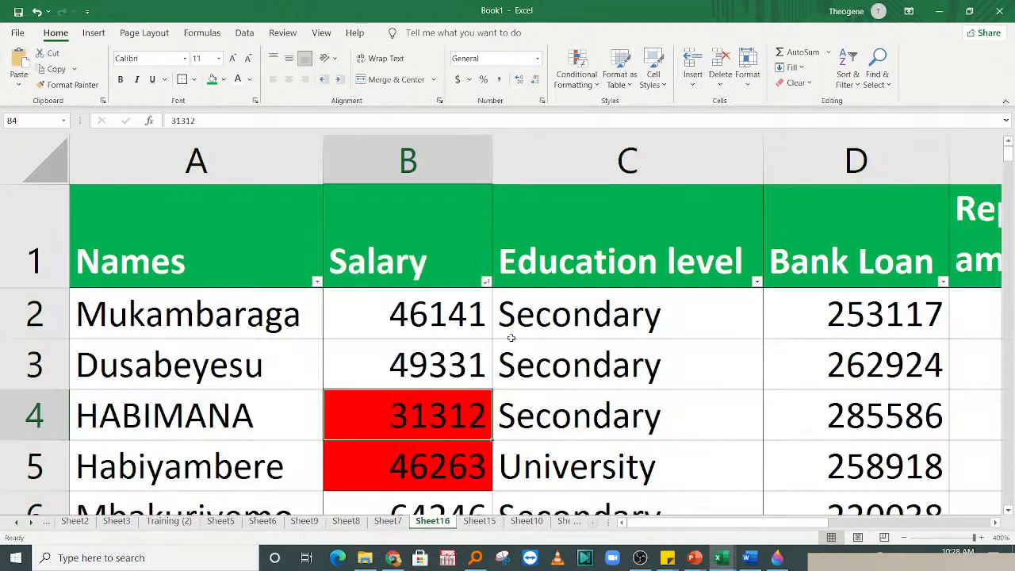
- Examine the sorted Salary column to check which salaries are highlighted in red
left_click(414, 473)
key("Down")
key("Down")
key("Down")
key("Down")
key("Down")
key("Down")
key("Down")
key("Down")
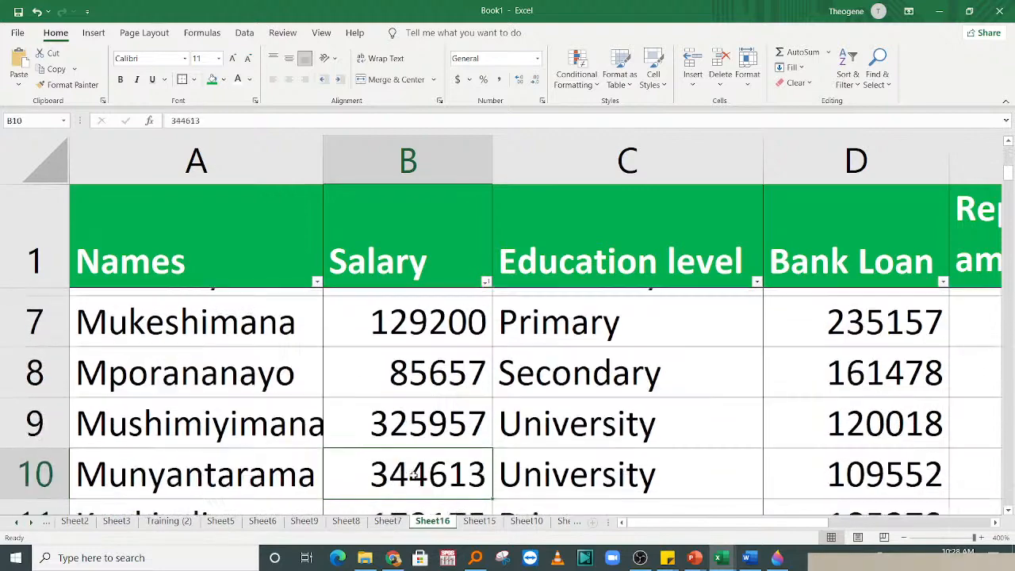
key("Down")
key("Down")
key("Down")
key("Up")
key("Up")
key("Up")
key("Up")
key("Up")
key("Up")
key("Up")
key("Up")
key("Up")
key("Up")
key("Up")
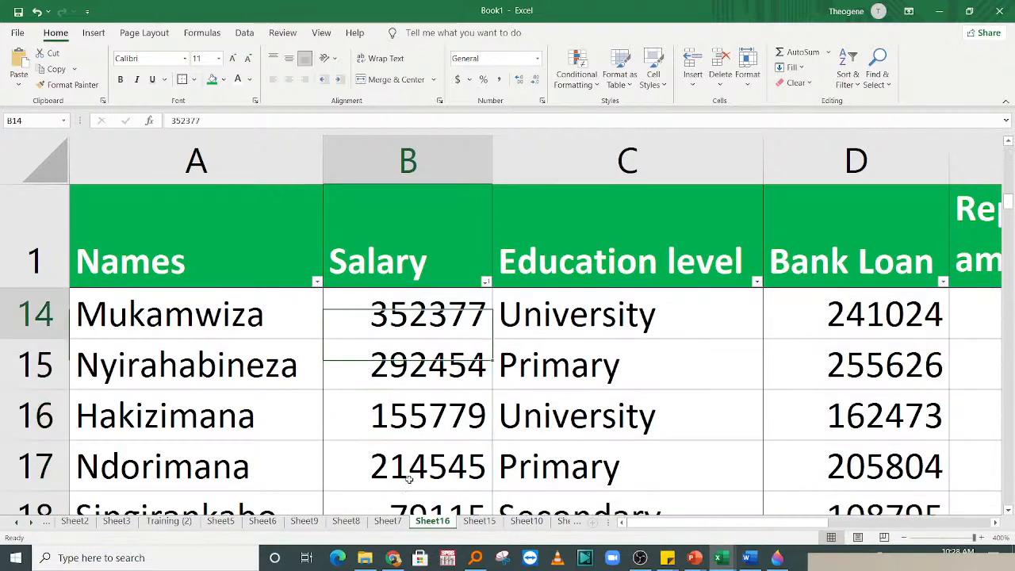
key("Up")
key("Up")
key("Up")
key("Up")
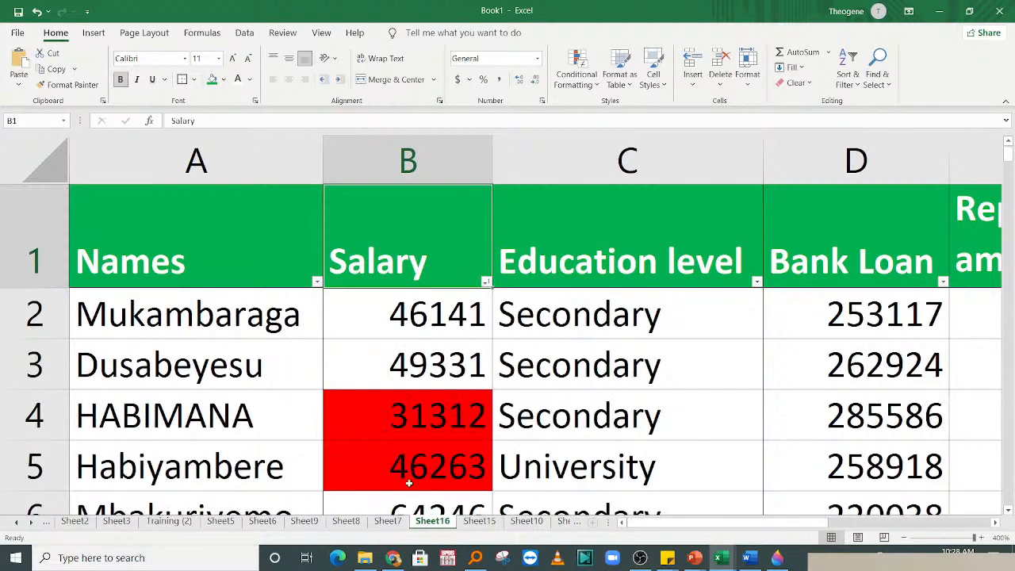
left_click(485, 282)
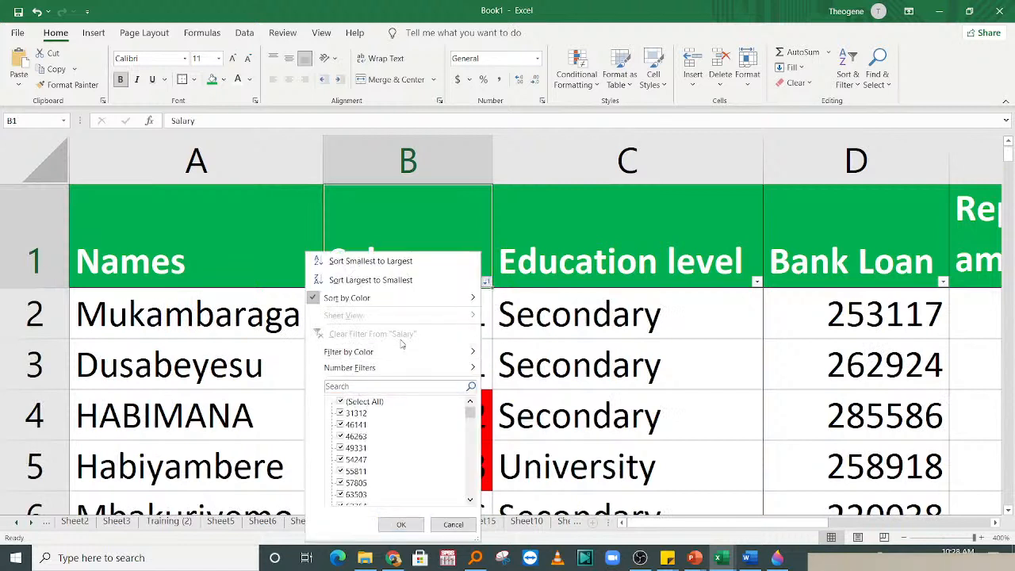
mouse_move(410, 351)
left_click(520, 390)
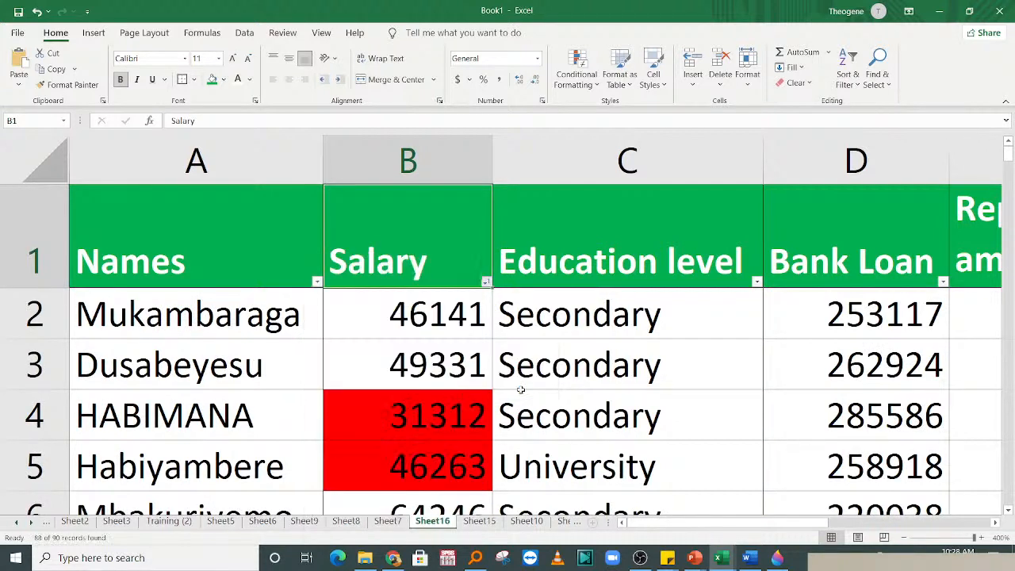
left_click(486, 281)
left_click(355, 404)
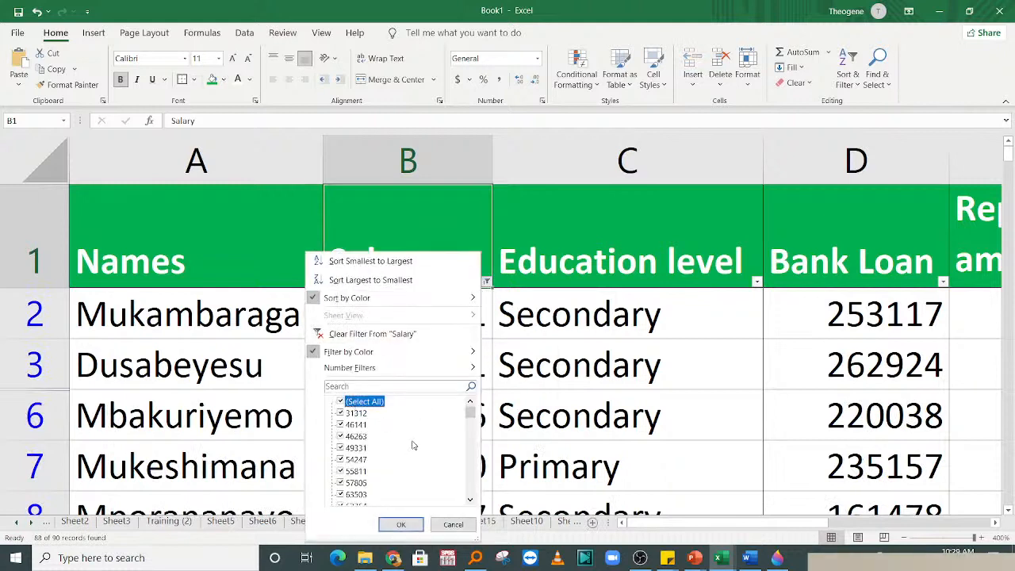
left_click(402, 524)
left_click(476, 347)
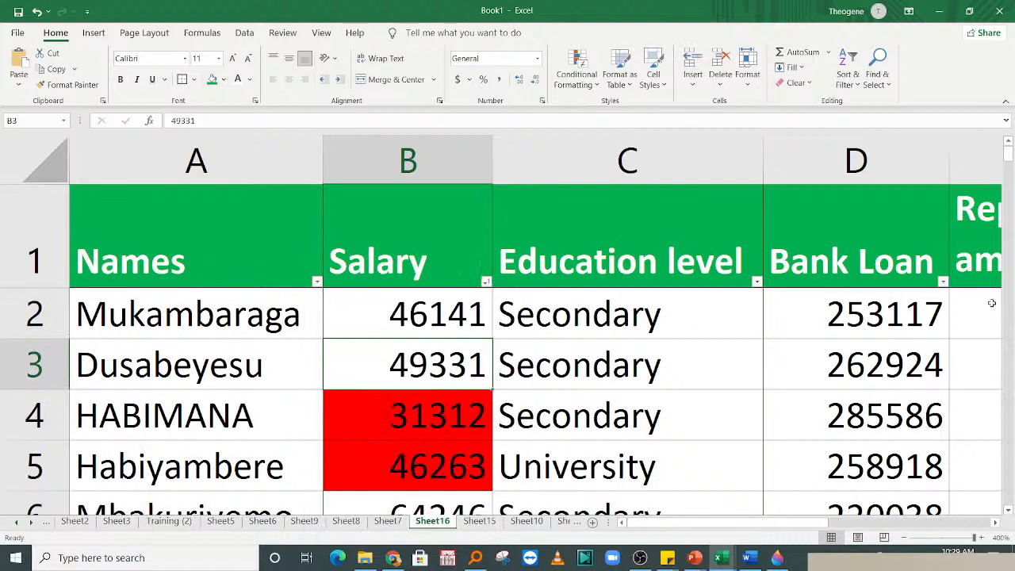
- Sort the table by the Salary column's cell colour, placing the cells with No Fill first
left_click(400, 271)
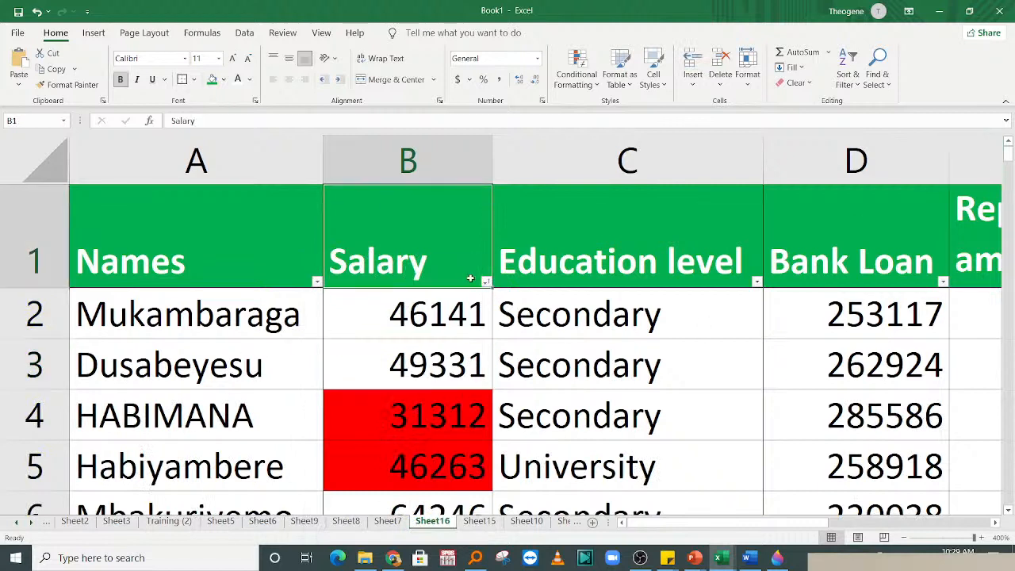
left_click(486, 281)
mouse_move(318, 303)
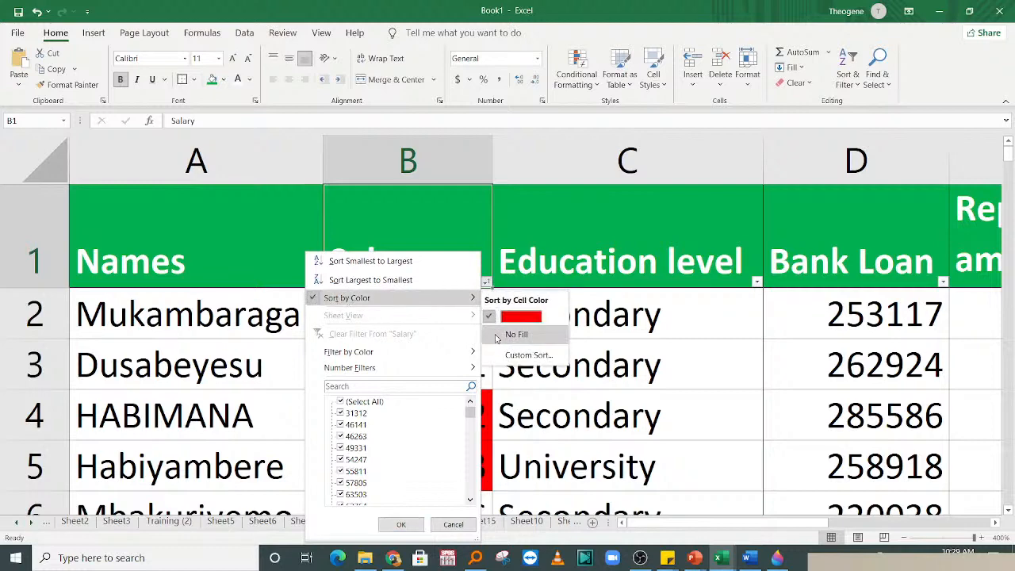
left_click(515, 334)
left_click(412, 313)
left_click(462, 357)
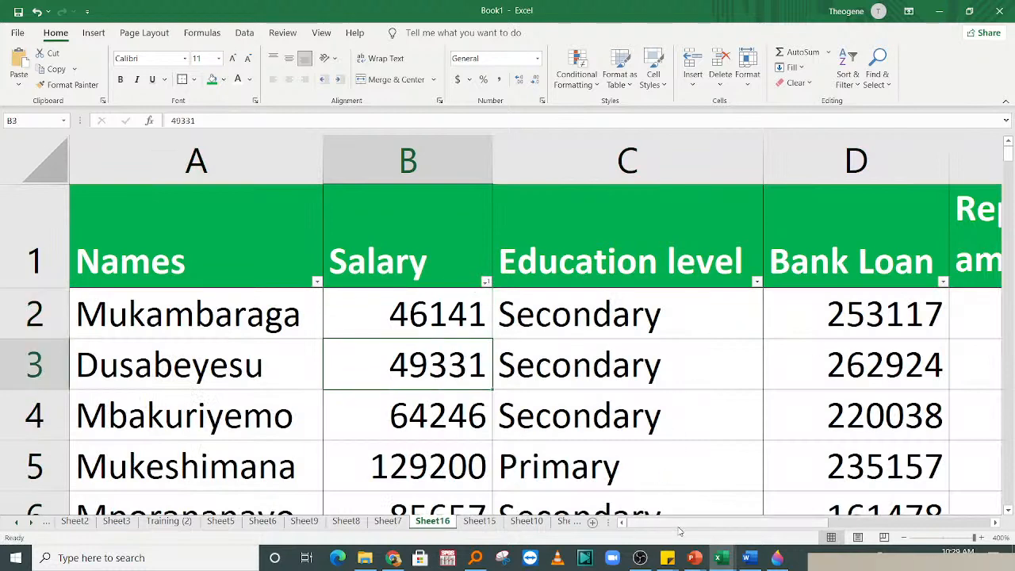
- Add a Greater Than conditional formatting rule for salaries B2 to B91, filling values above 200000 with custom green
left_click_drag(679, 525, 860, 519)
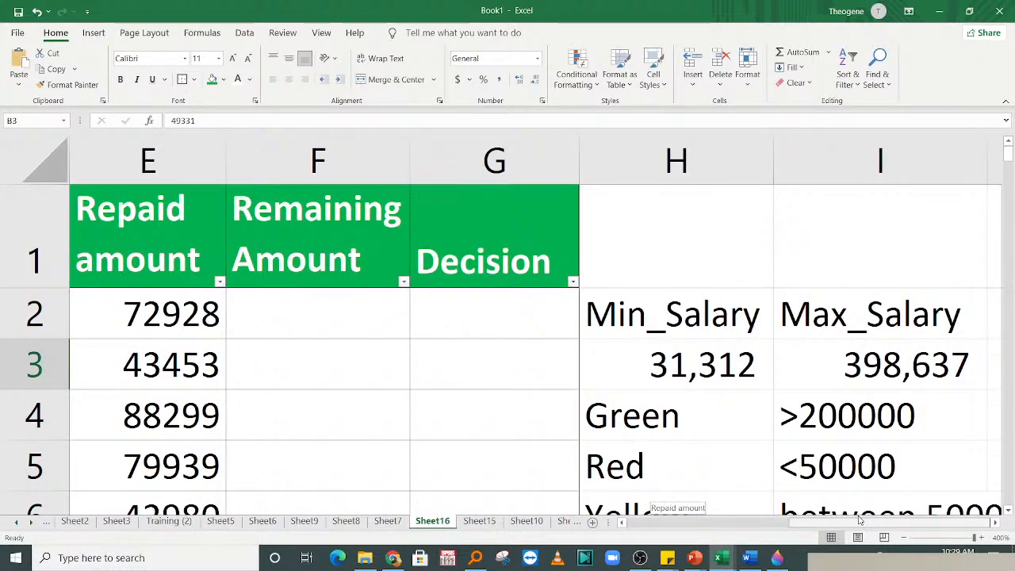
left_click(847, 421)
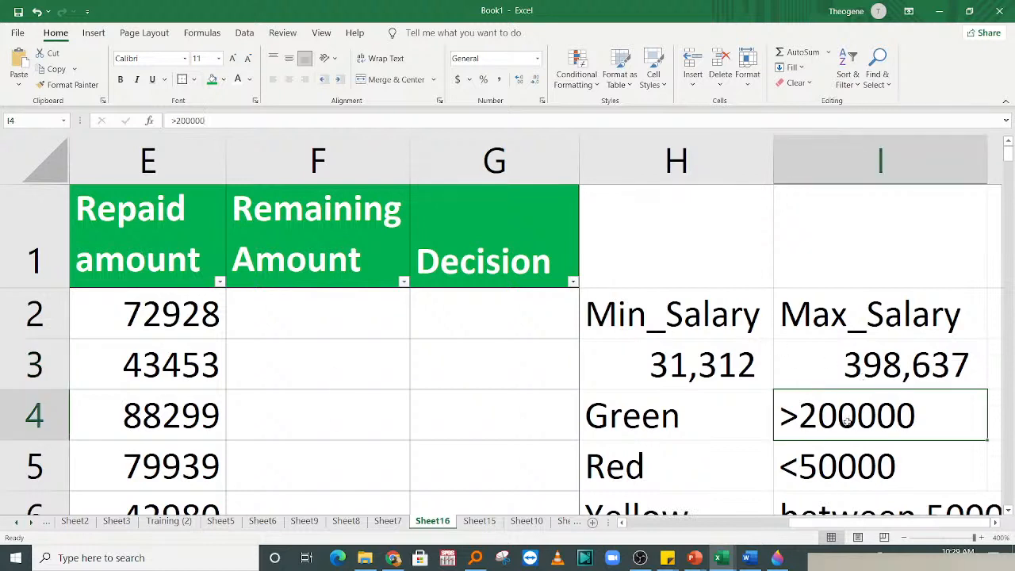
left_click_drag(822, 525, 633, 535)
left_click(374, 333)
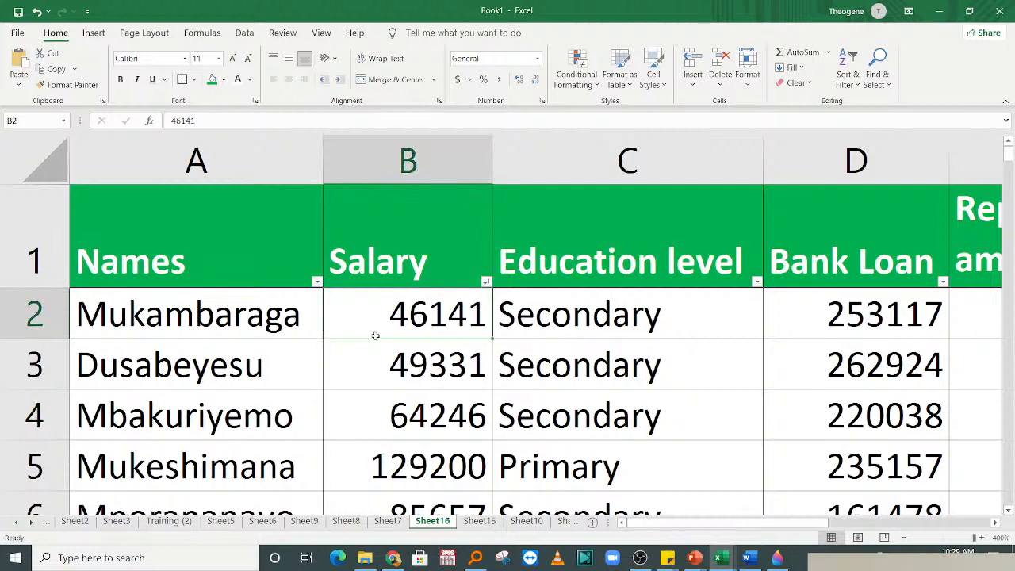
key("ctrl+shift+Down")
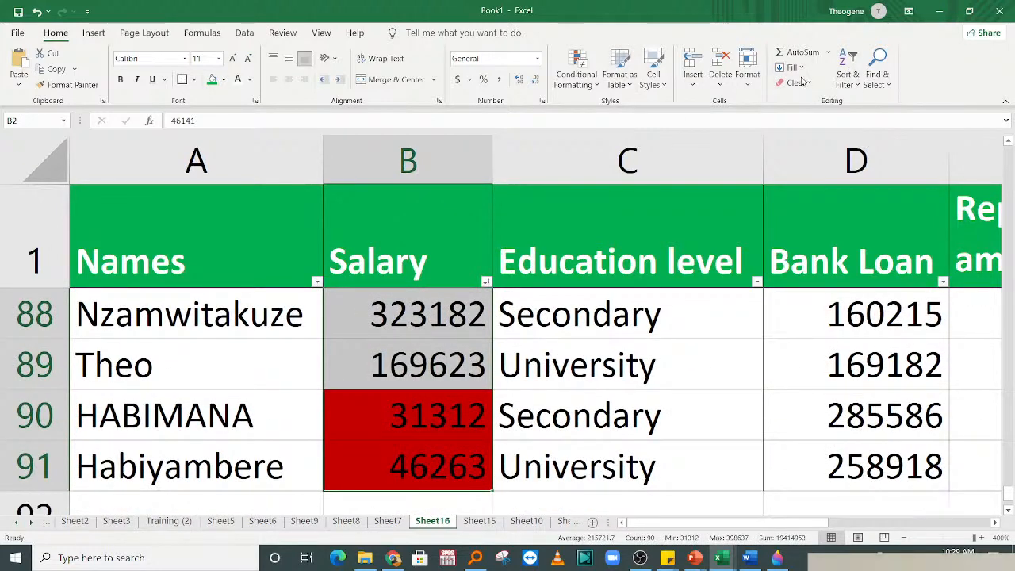
left_click(591, 82)
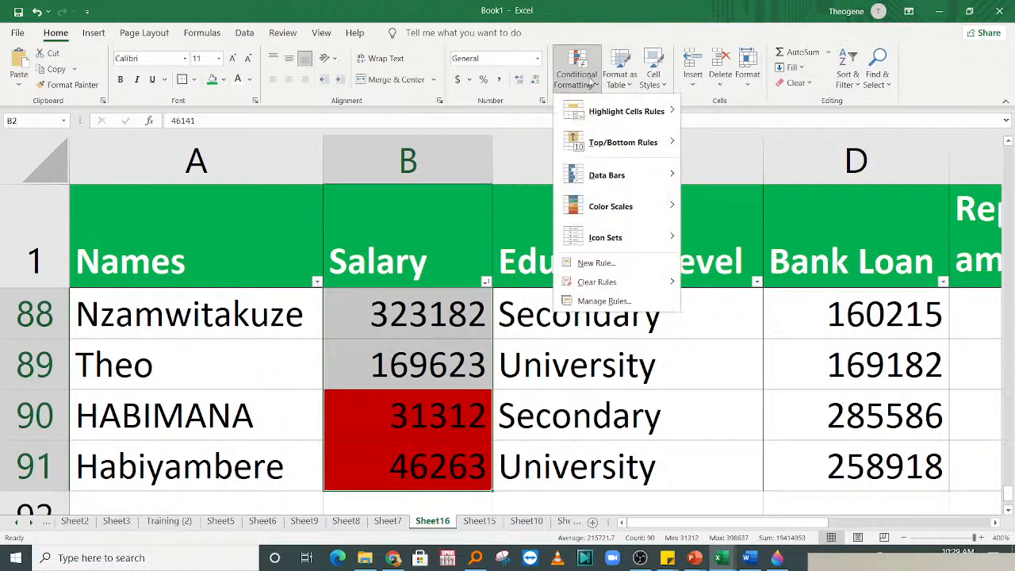
mouse_move(648, 111)
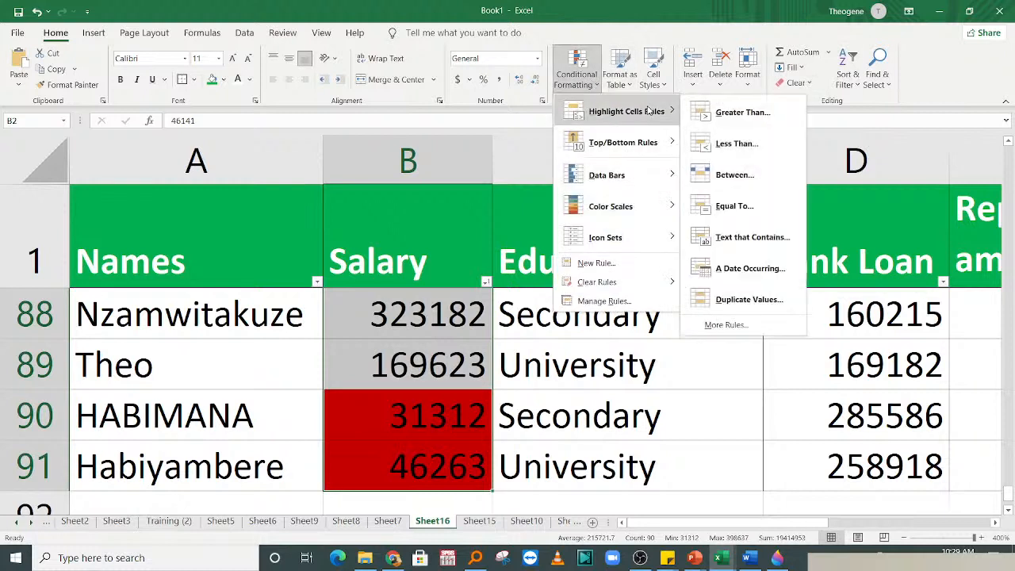
left_click(746, 114)
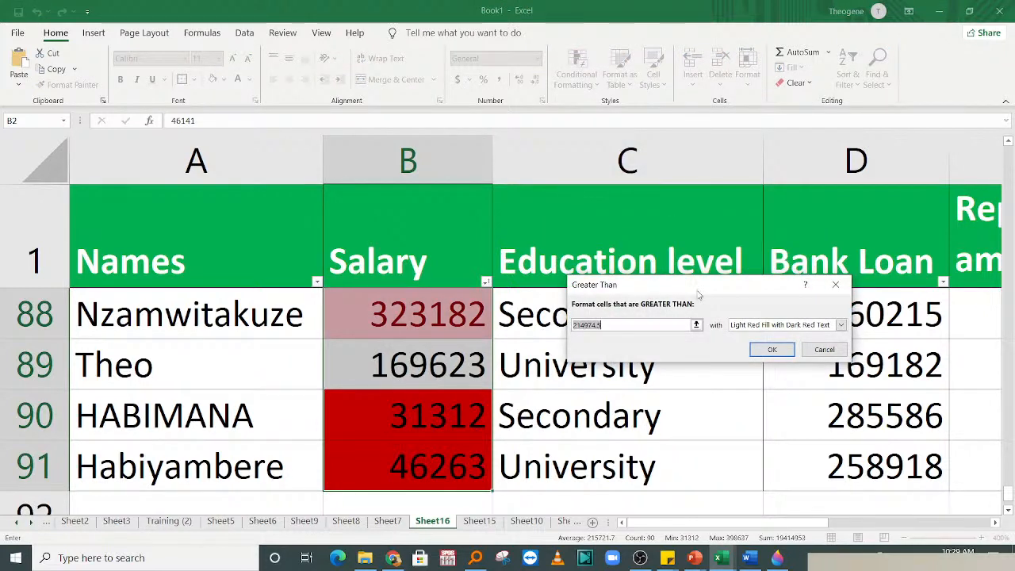
type("200000")
left_click(840, 324)
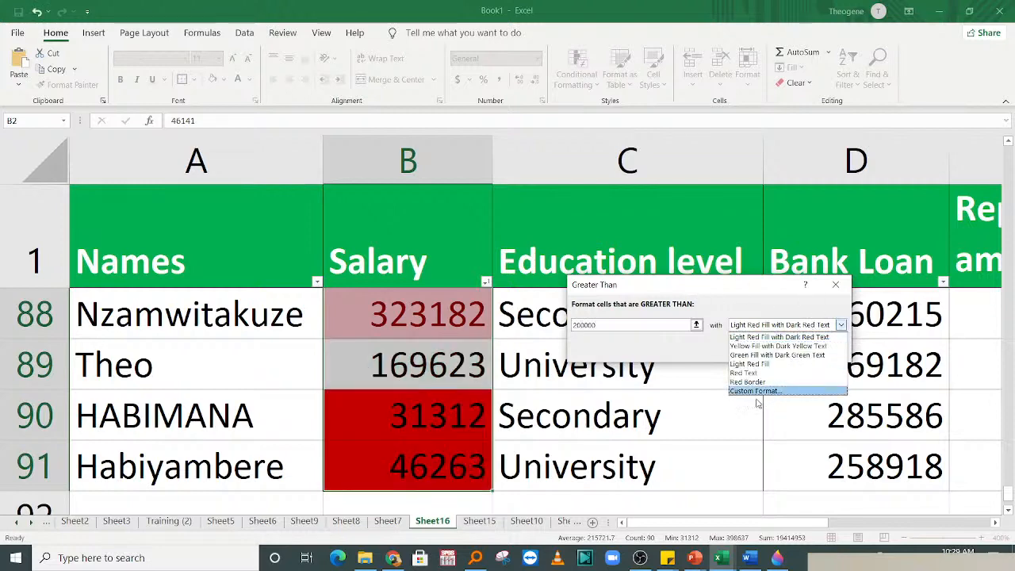
left_click(758, 391)
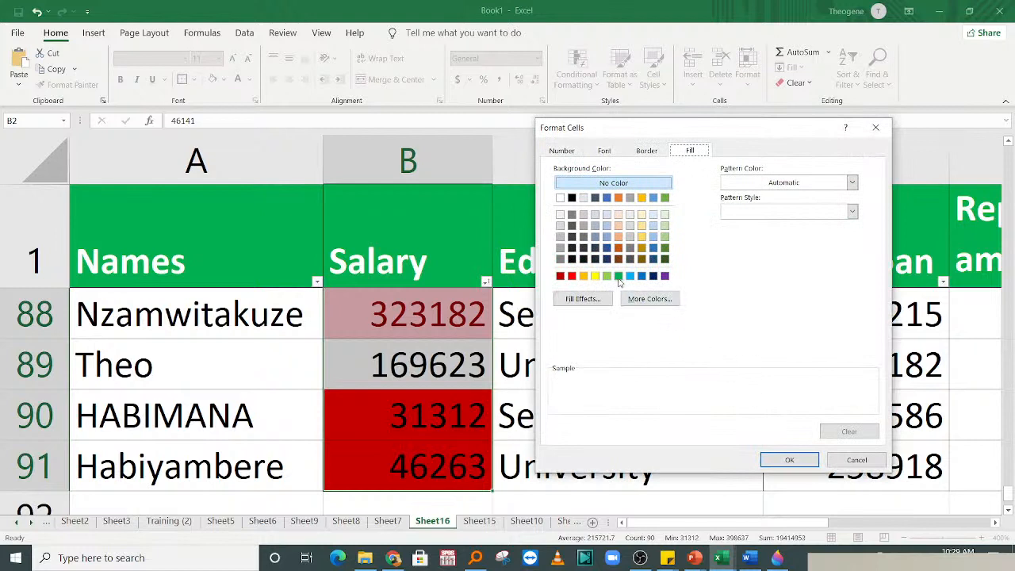
left_click(618, 276)
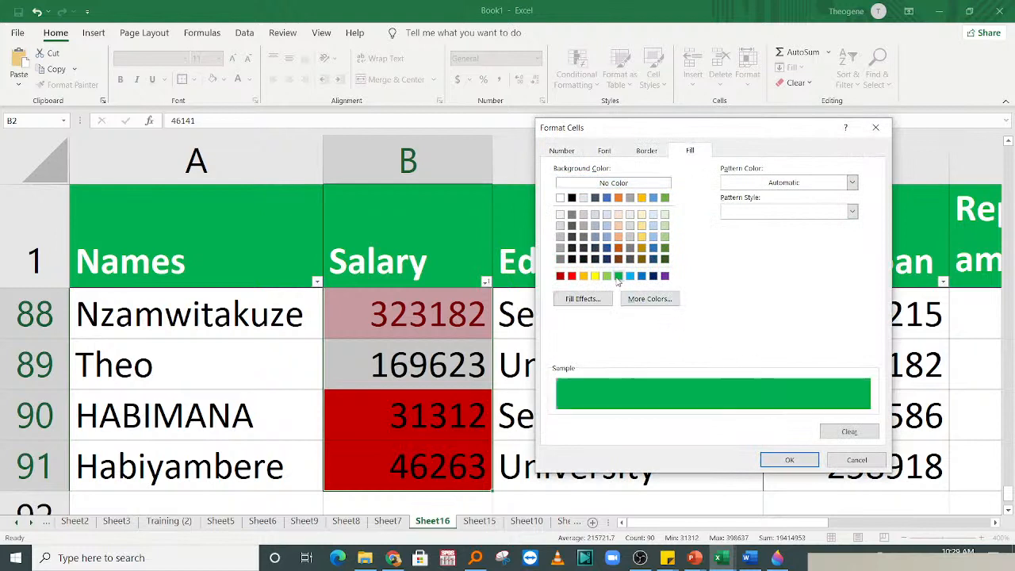
left_click(790, 459)
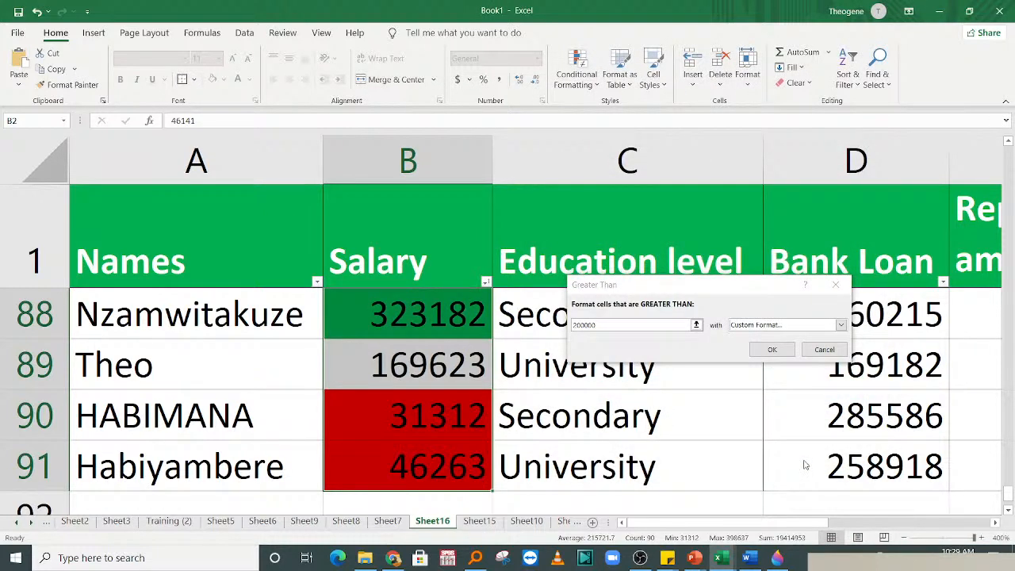
left_click(770, 349)
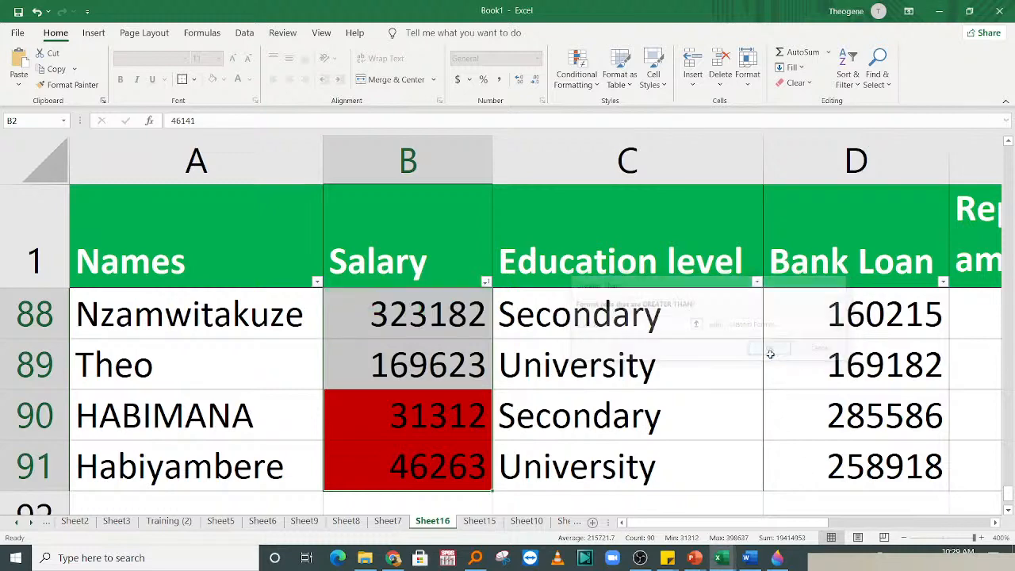
left_click(385, 378)
- Add a Between conditional formatting rule for salaries B2 to B91, filling values between 50000 and 100000 with custom yellow
left_click_drag(1010, 495, 1008, 157)
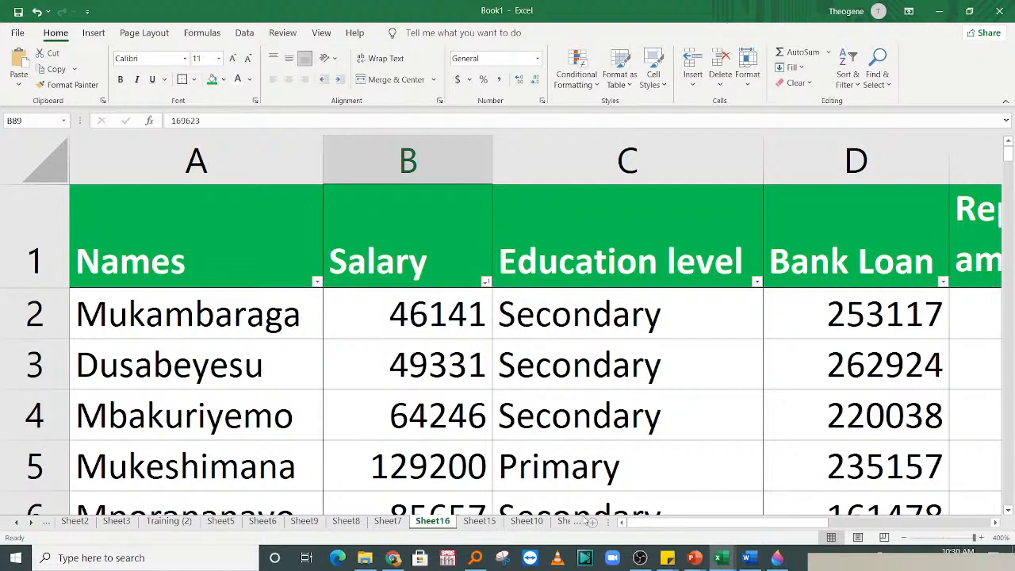
left_click(864, 523)
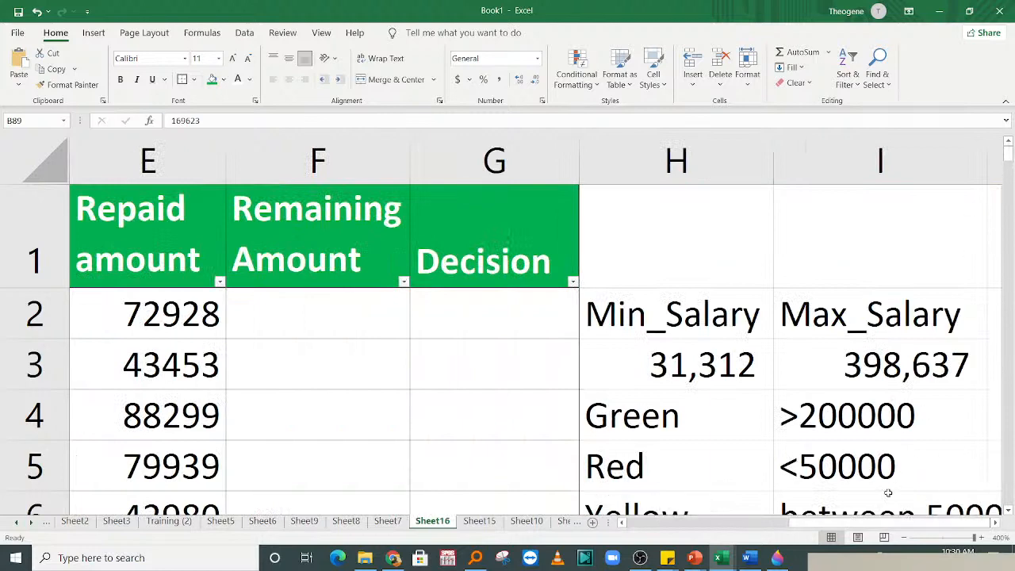
left_click_drag(874, 529, 648, 535)
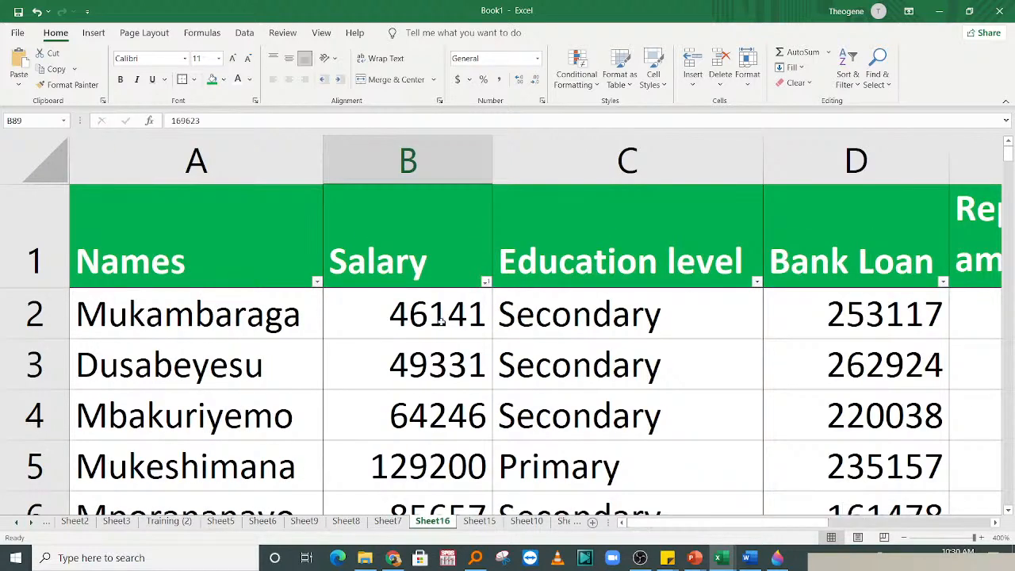
left_click(424, 302)
key("ctrl+shift+Down")
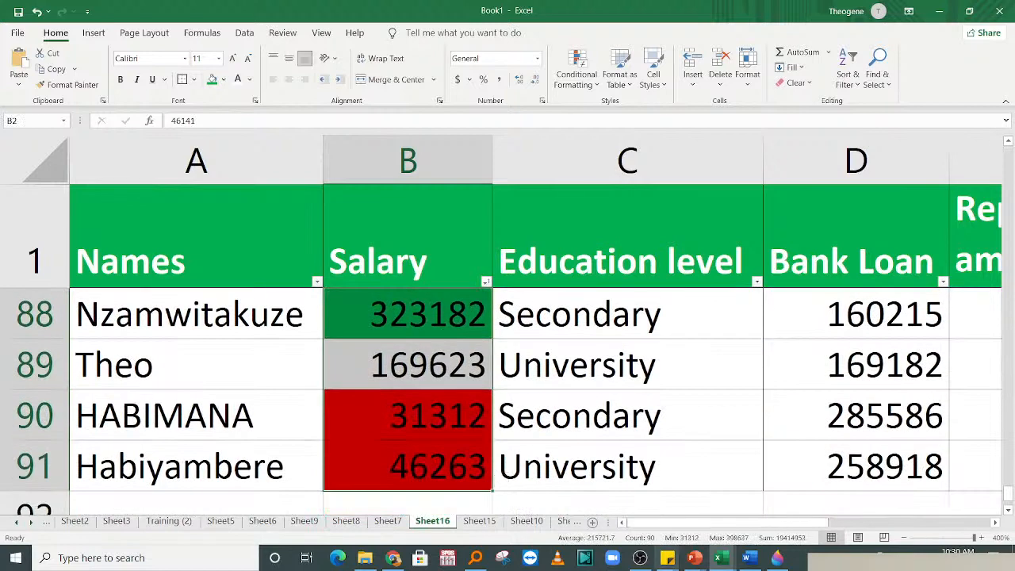
left_click(567, 85)
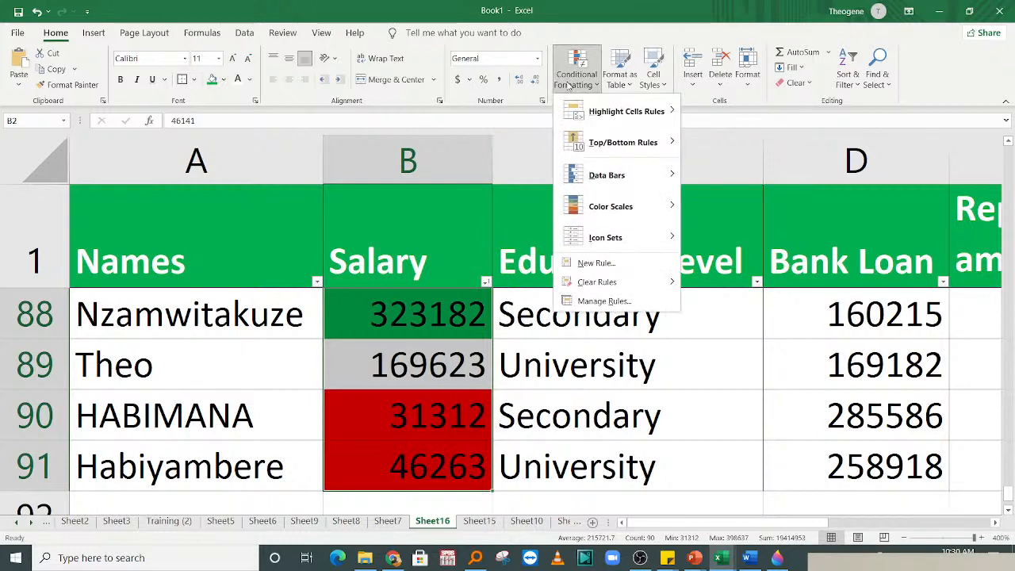
mouse_move(626, 111)
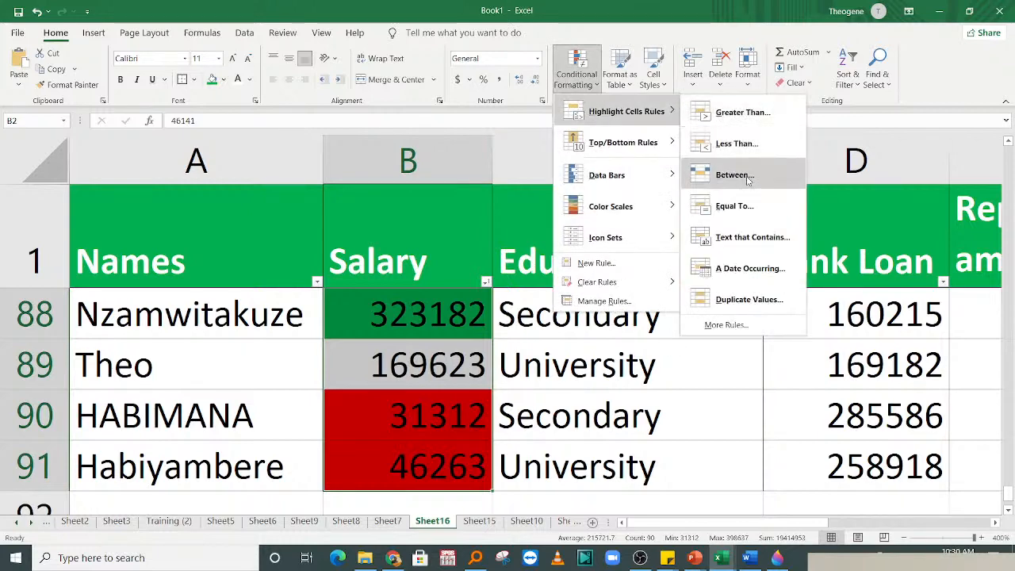
left_click(734, 174)
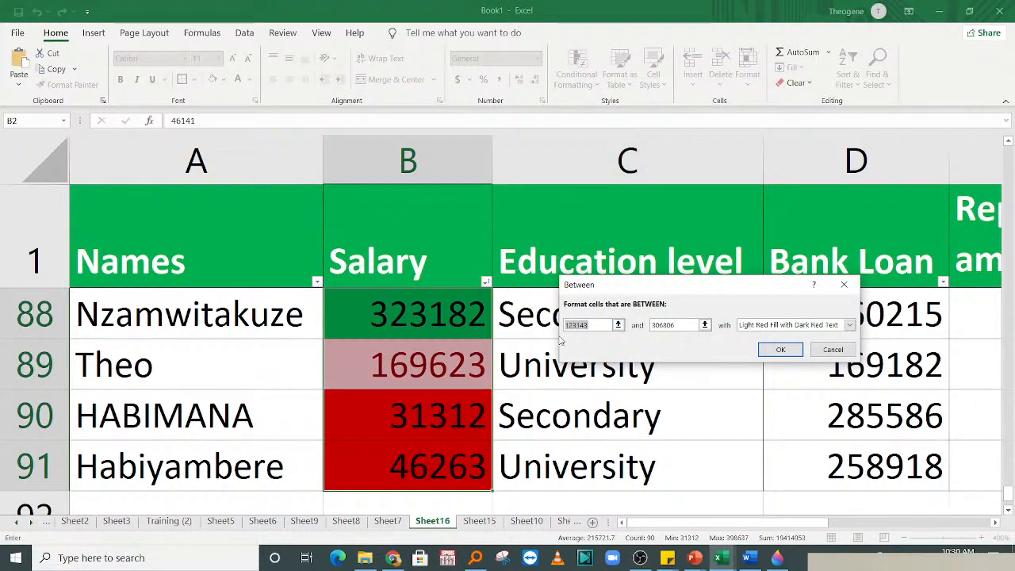
type("50000")
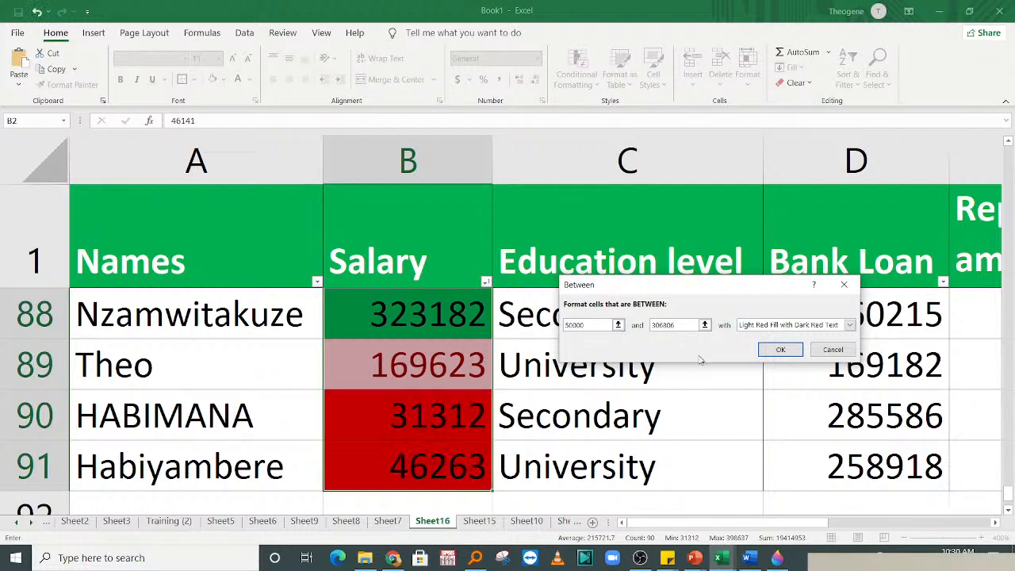
double_click(683, 327)
type("100000")
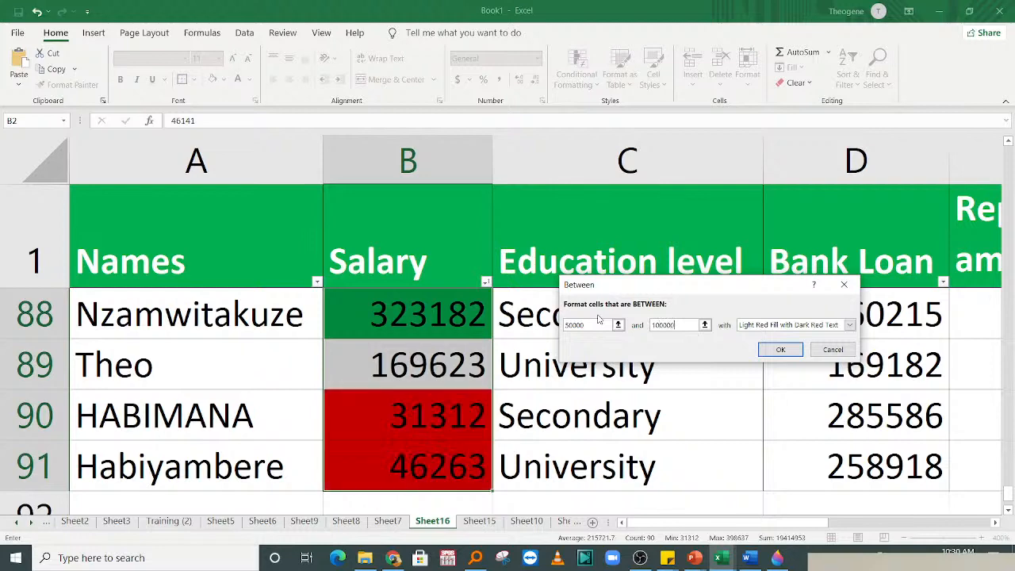
left_click(849, 325)
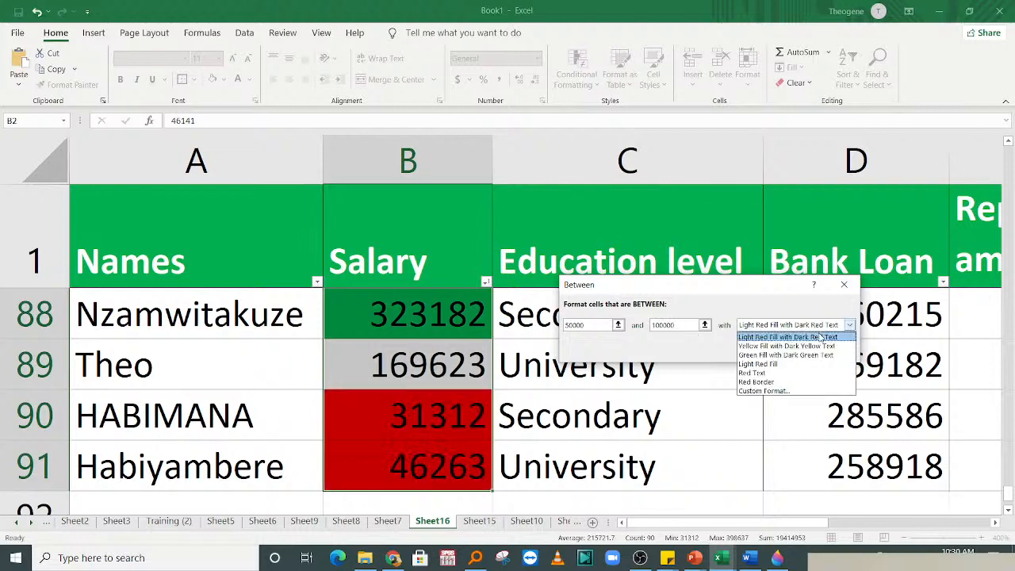
left_click(761, 390)
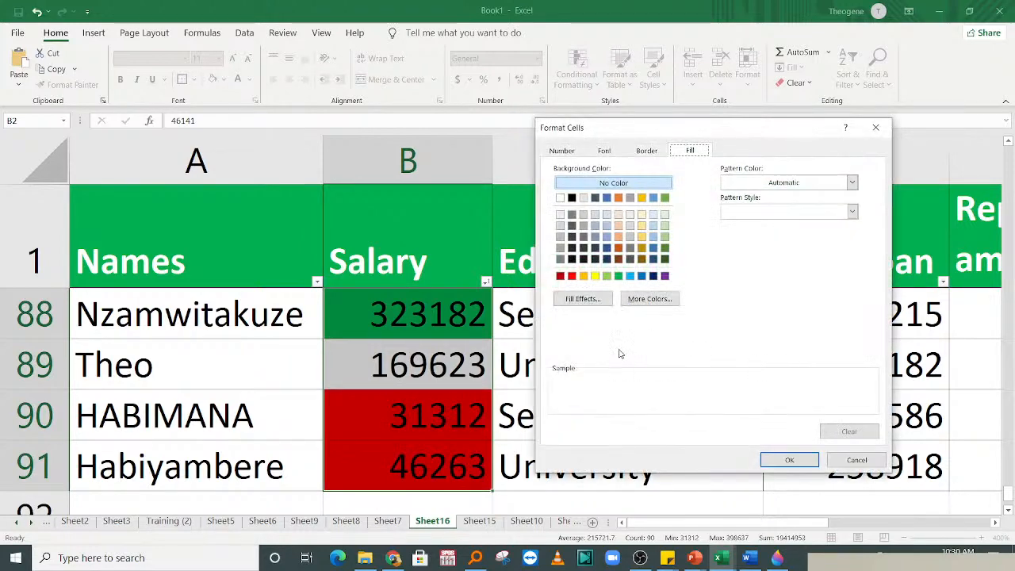
left_click(595, 276)
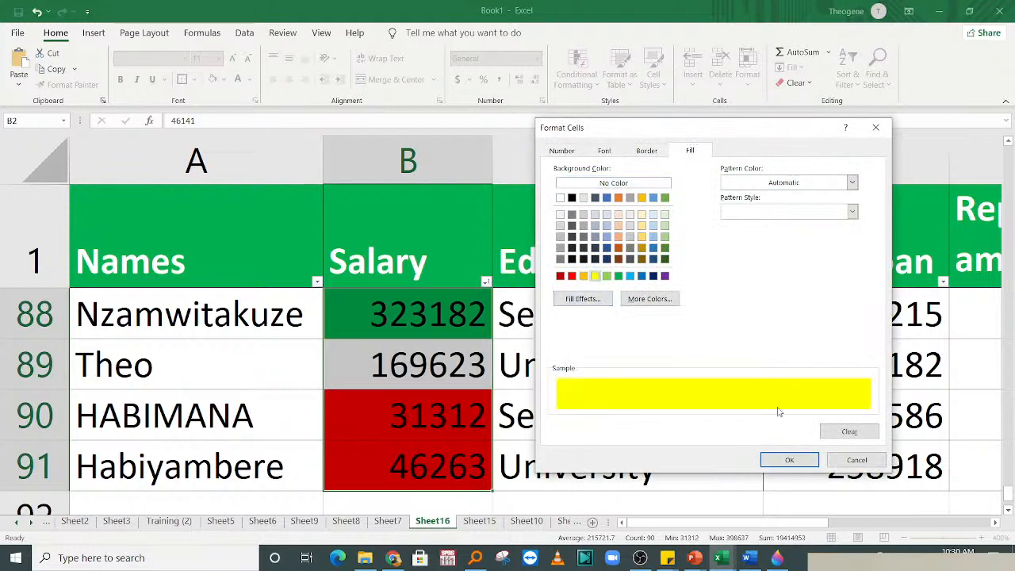
left_click(785, 459)
left_click(772, 352)
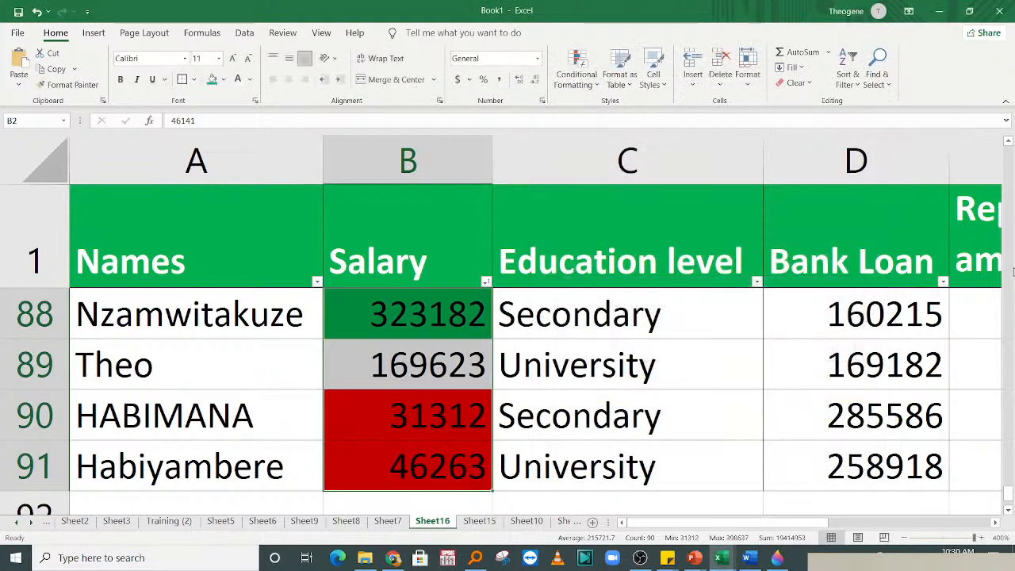
- Check the Salary column's green and yellow fills against the colour-coded salary conditions
left_click(473, 438)
left_click_drag(373, 119, 438, 366)
left_click(438, 368)
left_click(440, 489)
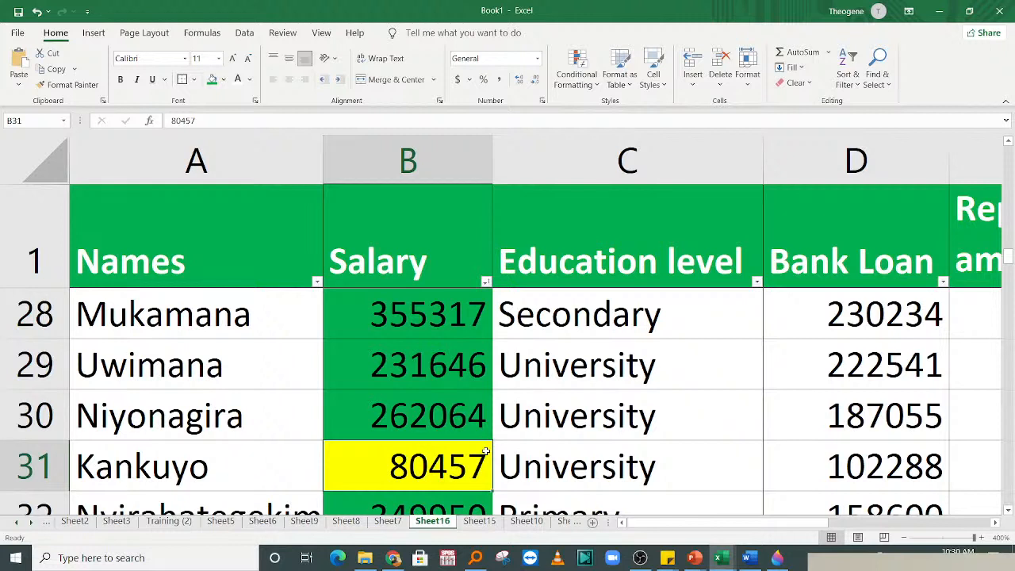
left_click(428, 407)
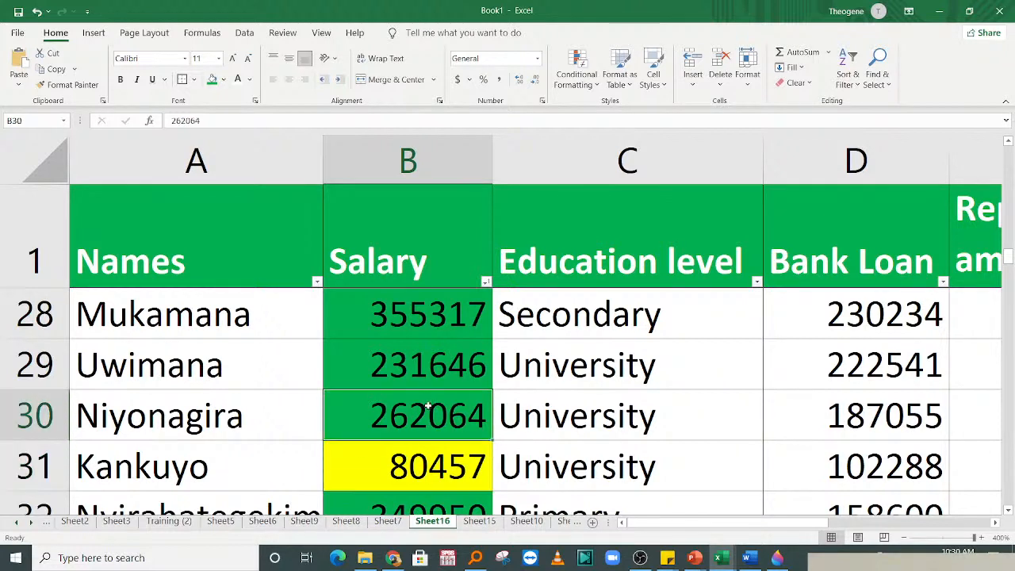
left_click(405, 469)
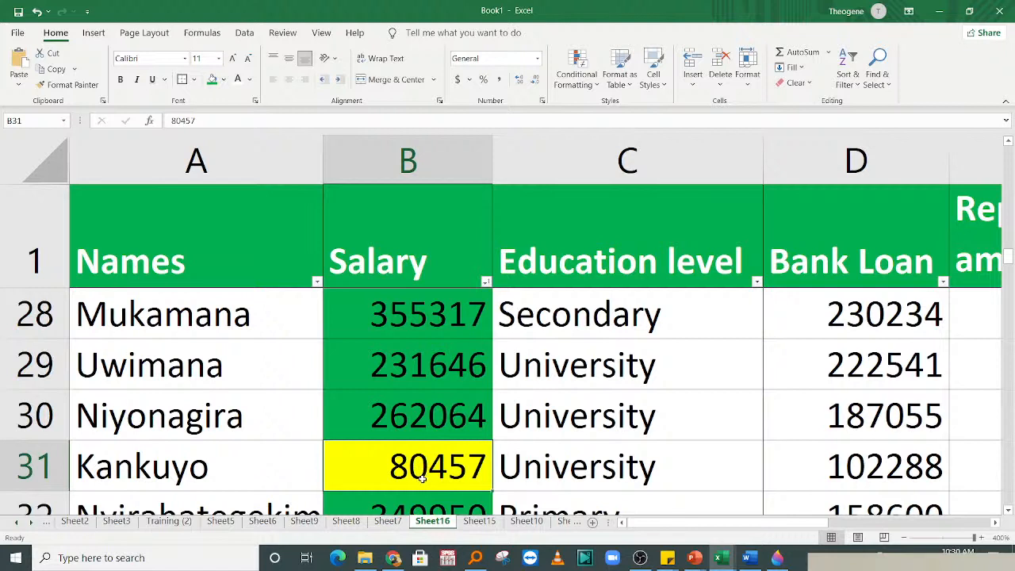
- Examine the green, yellow and unfilled salaries from row 30 back up to the Salary header
left_click(422, 432)
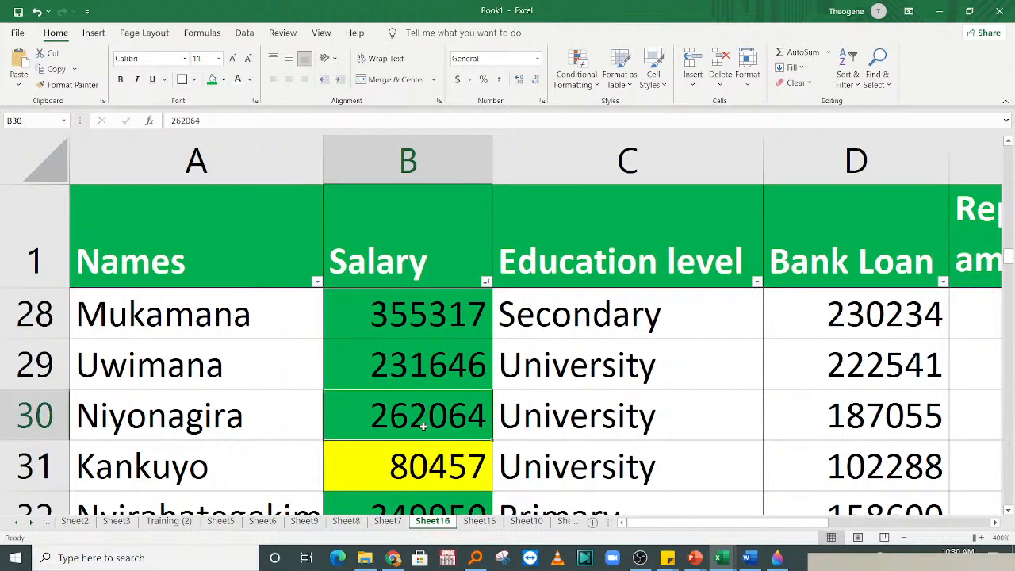
key("Up")
key("Up")
key("Up")
key("Up")
key("Up")
key("Up")
key("Up")
key("Up")
key("Up")
key("Up")
key("Up")
key("Up")
key("Up")
key("Up")
key("Up")
key("Up")
key("Up")
key("Up")
key("Up")
key("Up")
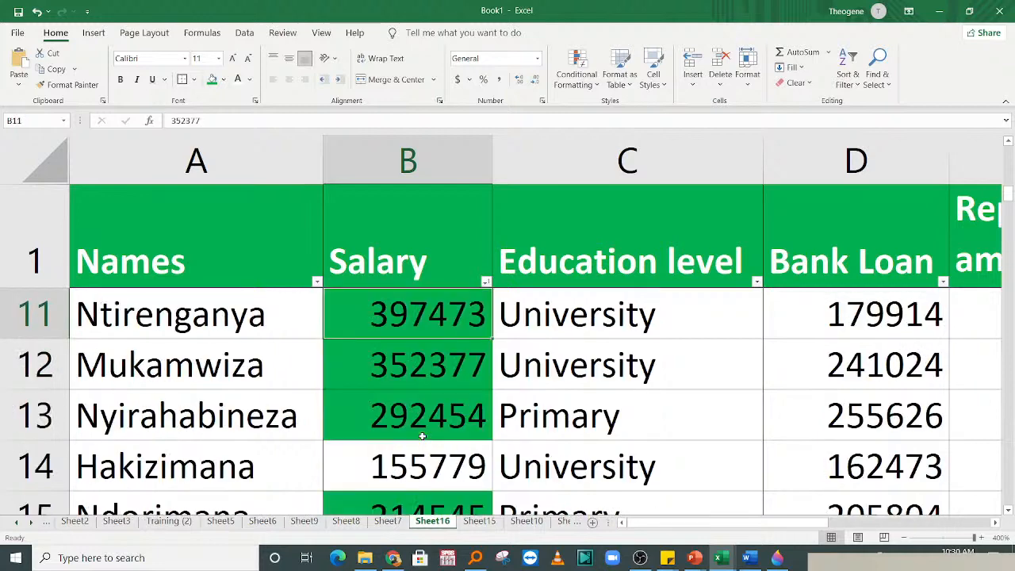
key("Up")
key("Up")
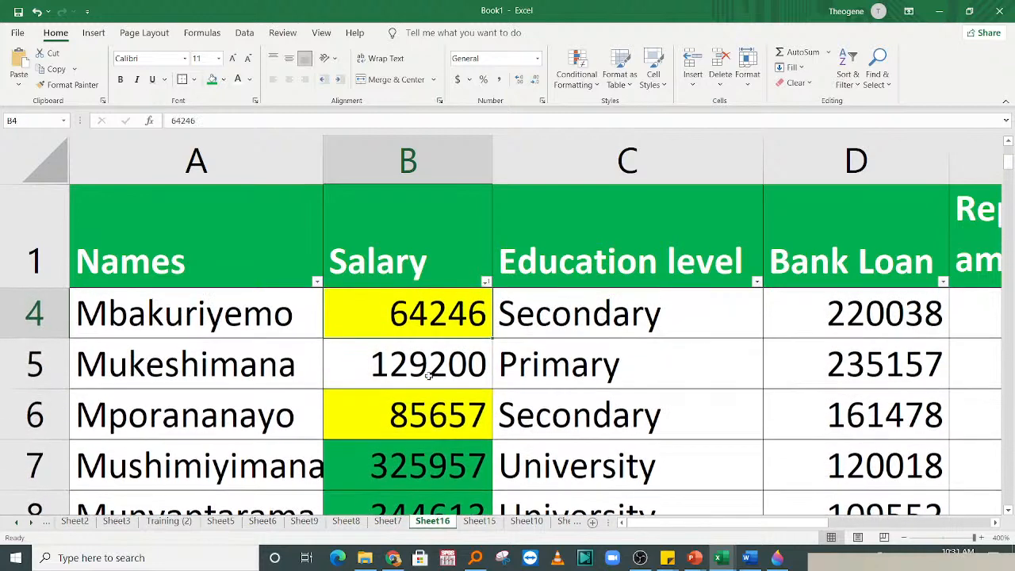
key("Up")
key("Up")
key("Up")
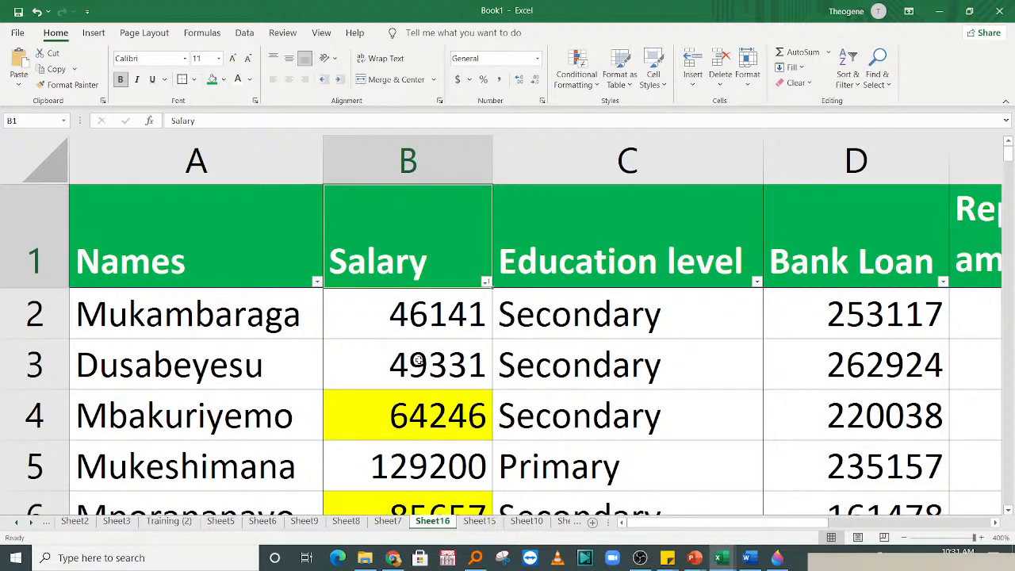
- Change the salary in cell B2 to 90000 to test the yellow rule
left_click(408, 313)
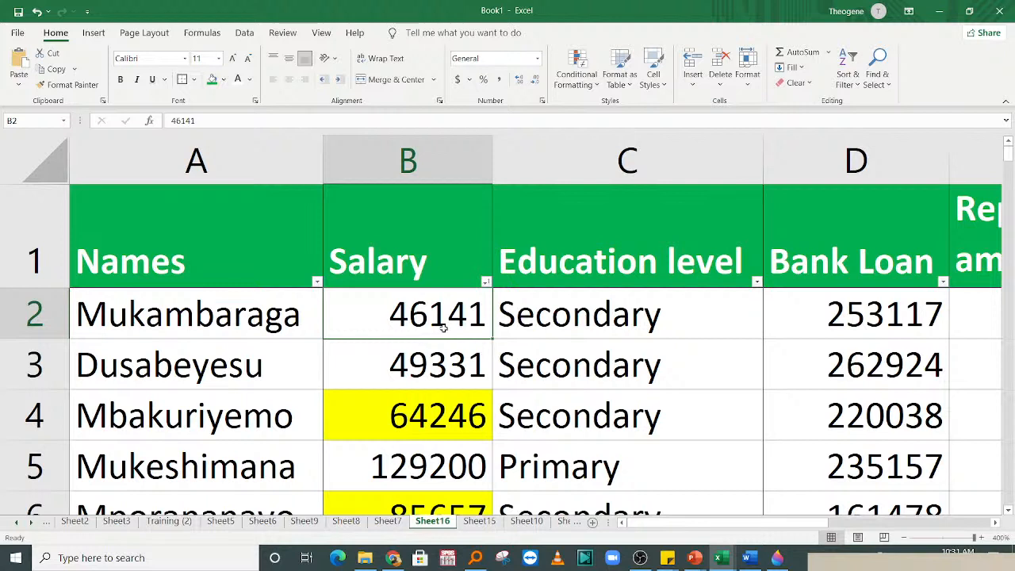
type("900000")
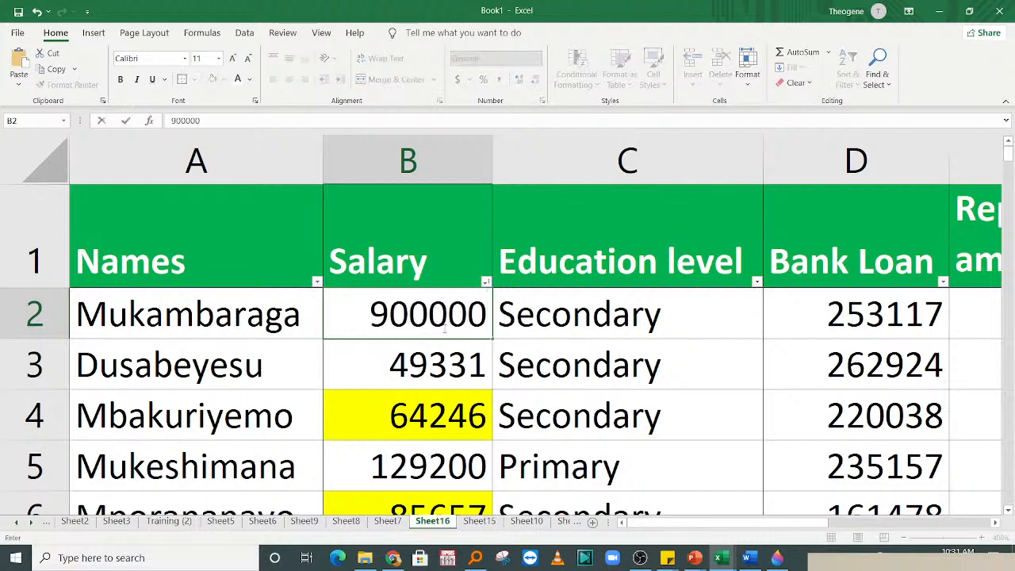
key("BackSpace")
key("Return")
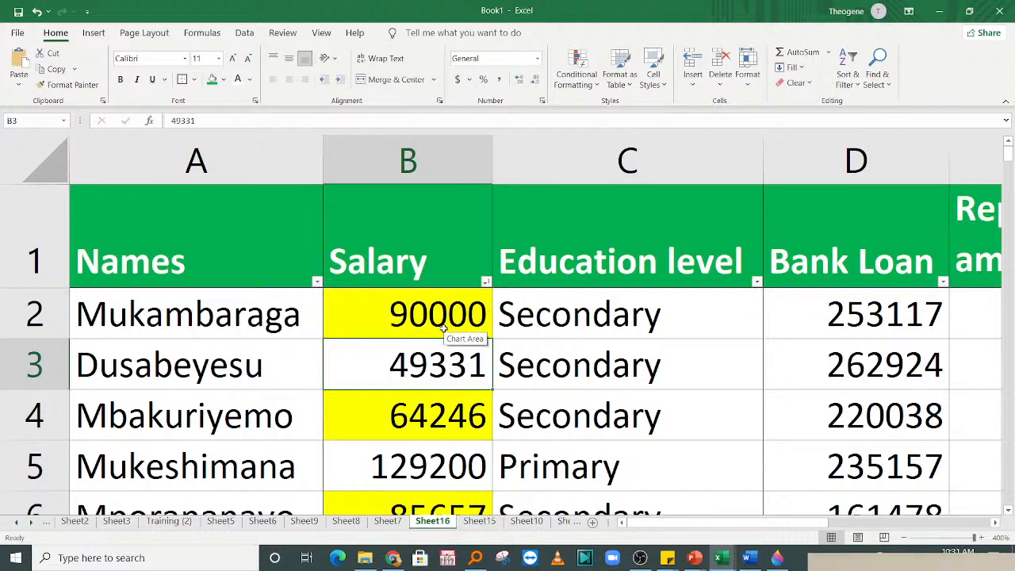
- Change the salary in cell B2 to 900000 to test the green rule
left_click(432, 319)
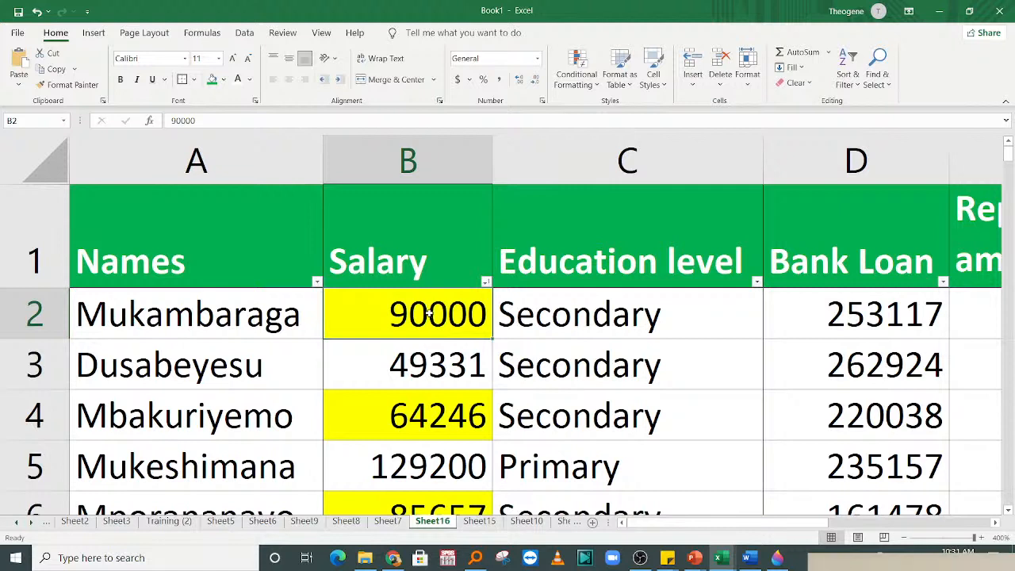
double_click(428, 314)
type("0")
key("Return")
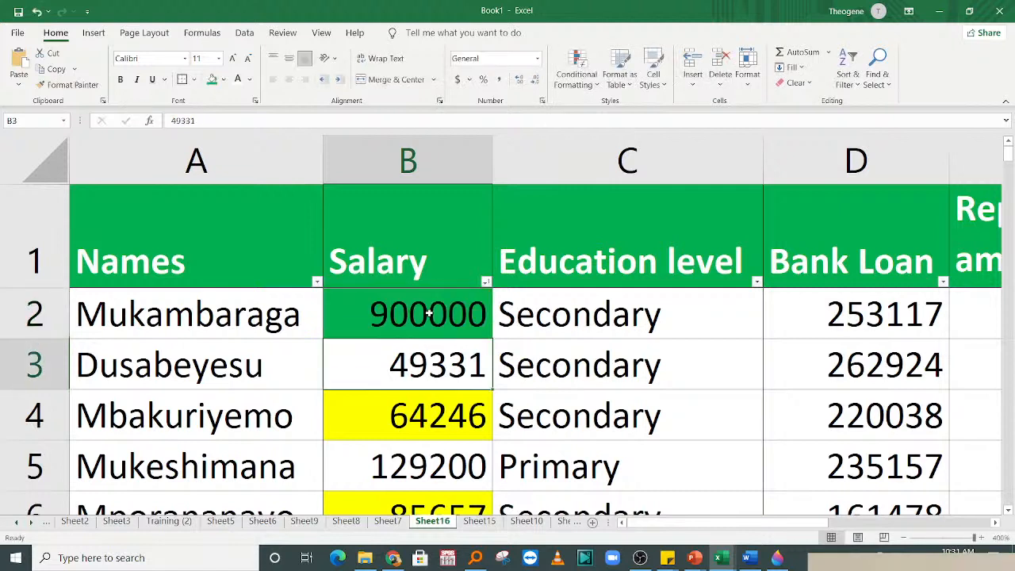
- Add a zero to the salary in cell B4, making it 642460
left_click(639, 379)
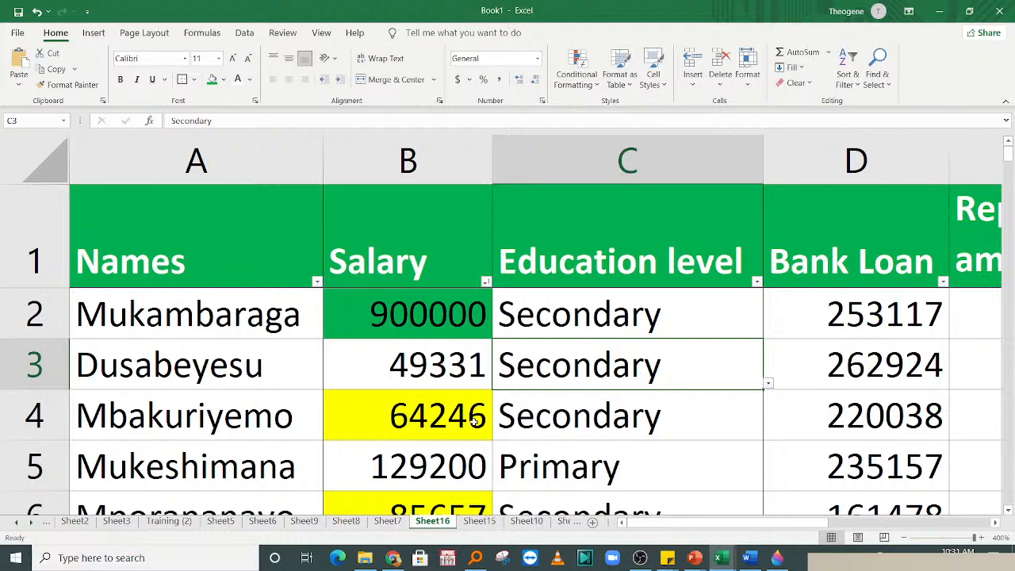
left_click(388, 431)
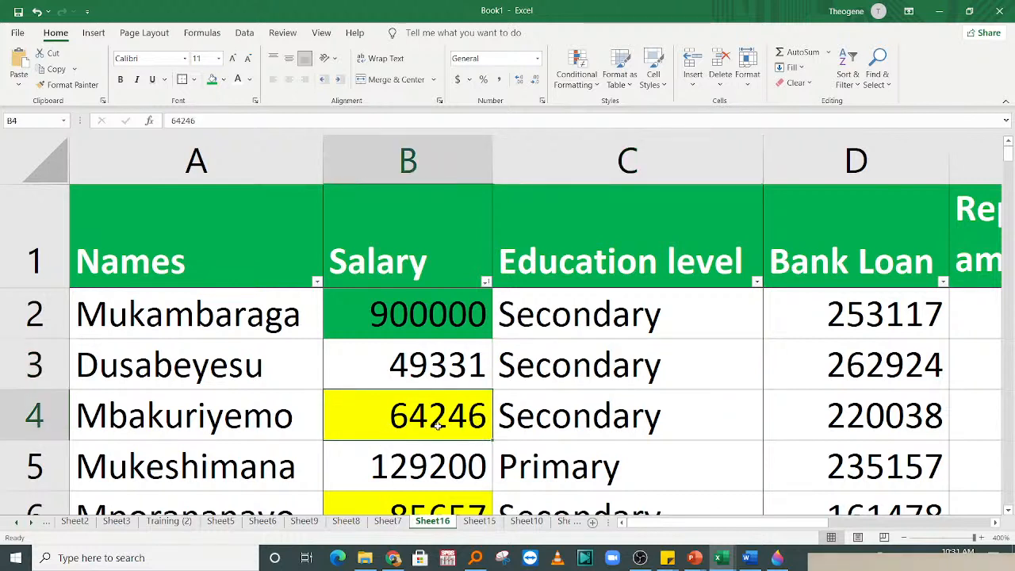
double_click(437, 424)
left_click(483, 427)
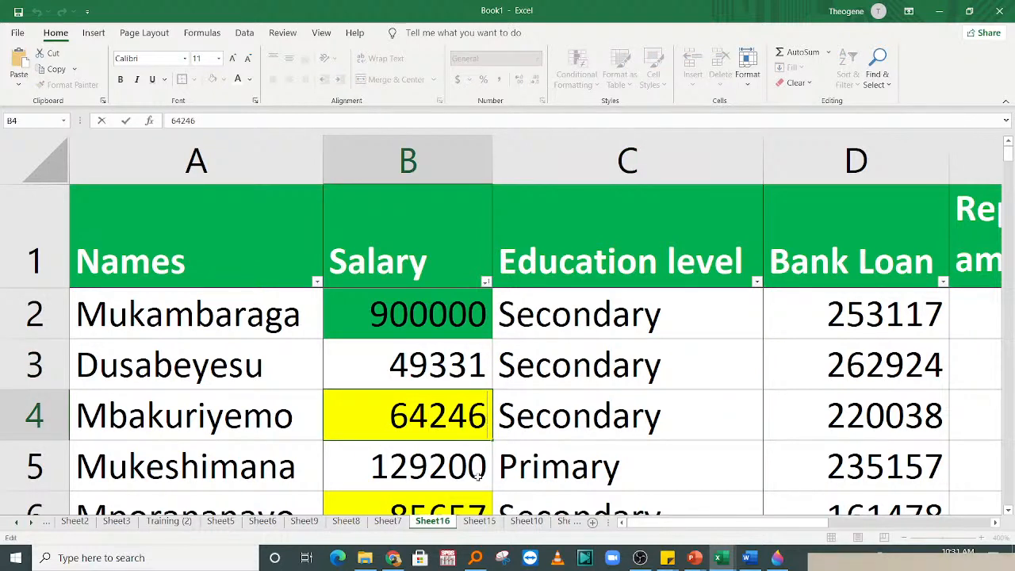
type("0")
key("Return")
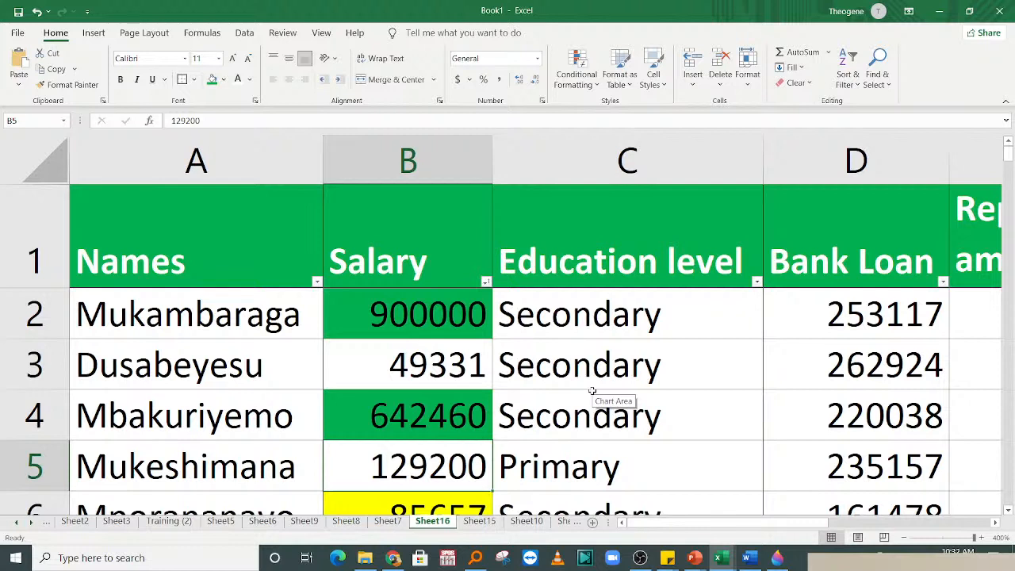
- Replace the salary in cell B2 with 30000
left_click(412, 323)
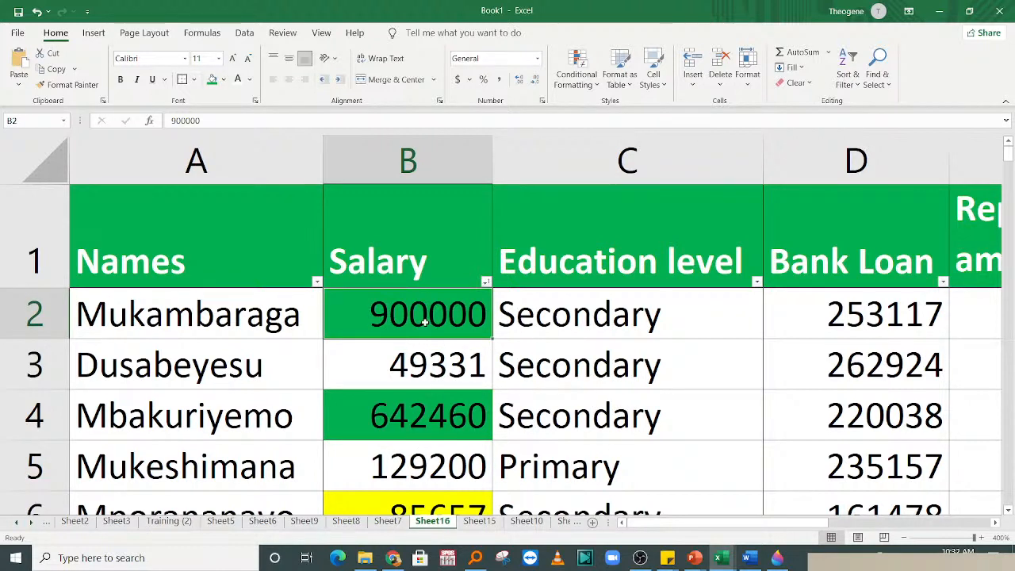
type("30000")
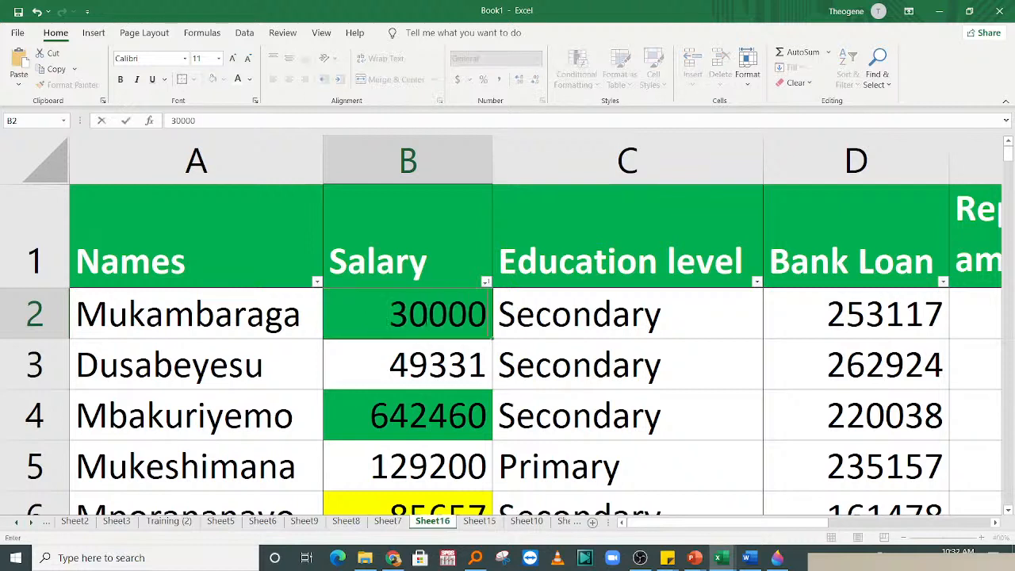
key("Return")
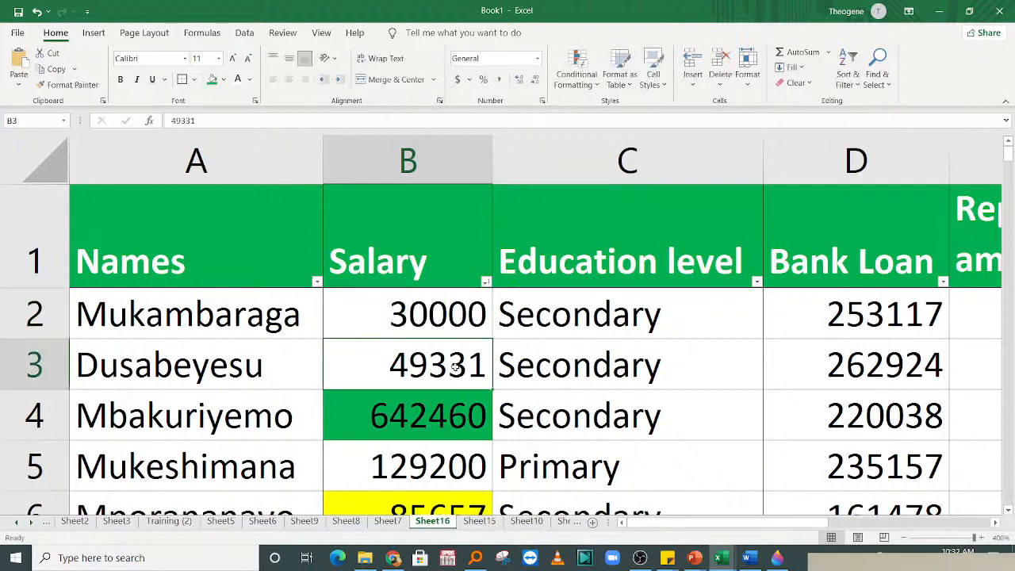
- Compare cell B2 with the last rows' salary fills and look at the Salary column's colour-sorting options
left_click_drag(766, 525, 646, 533)
left_click(400, 322)
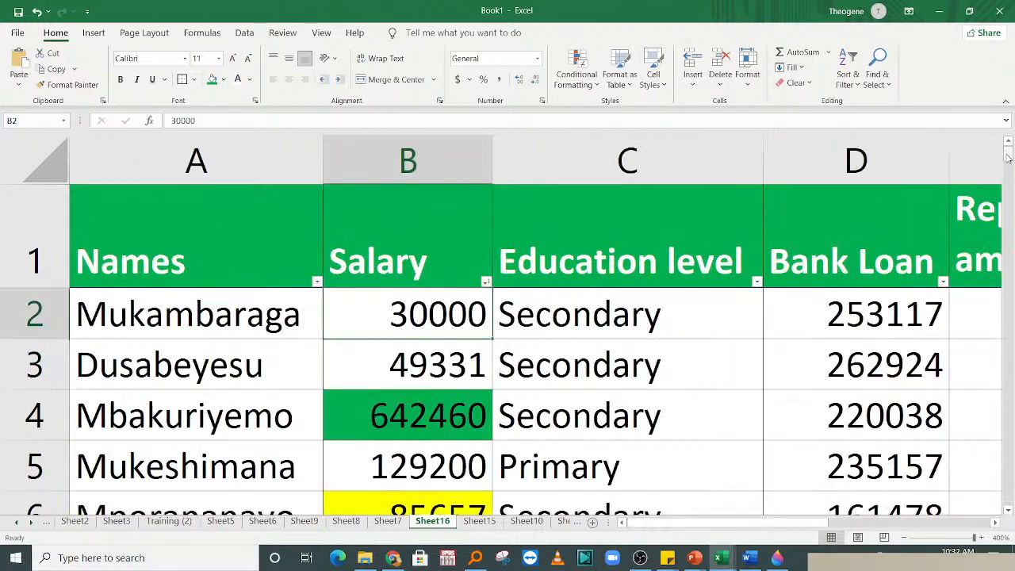
left_click_drag(1007, 158, 1008, 496)
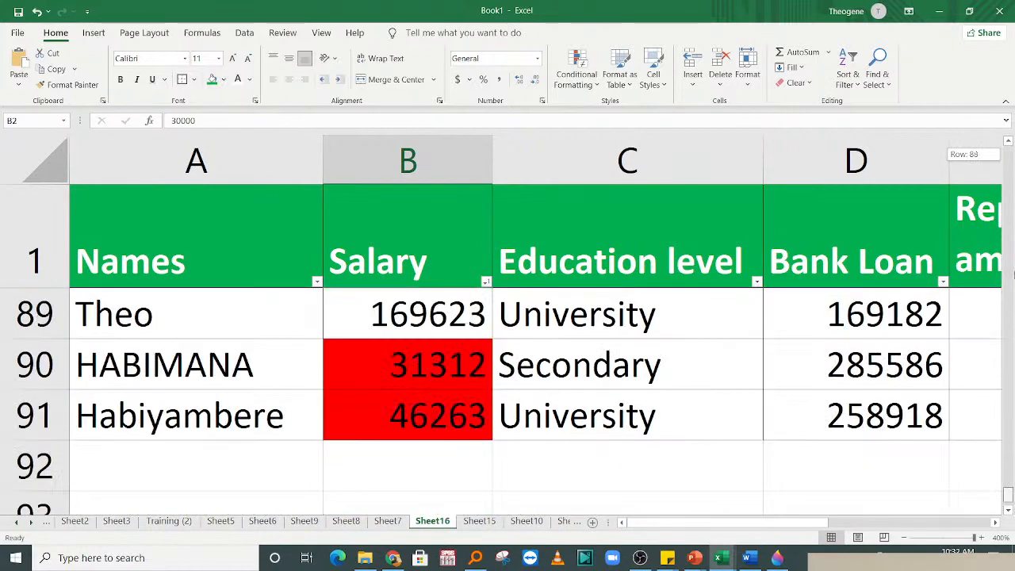
left_click_drag(1011, 274, 1007, 157)
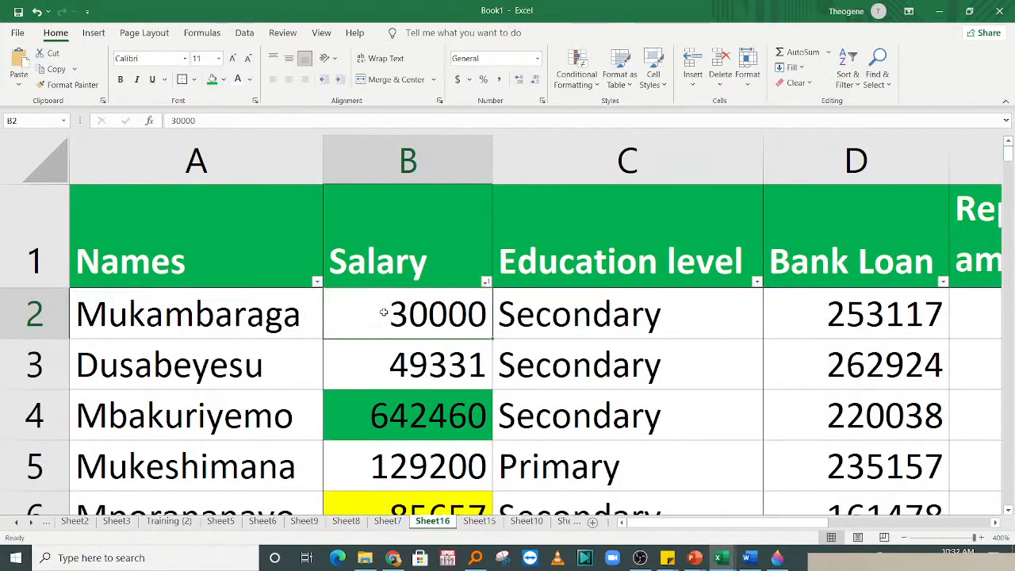
left_click(485, 282)
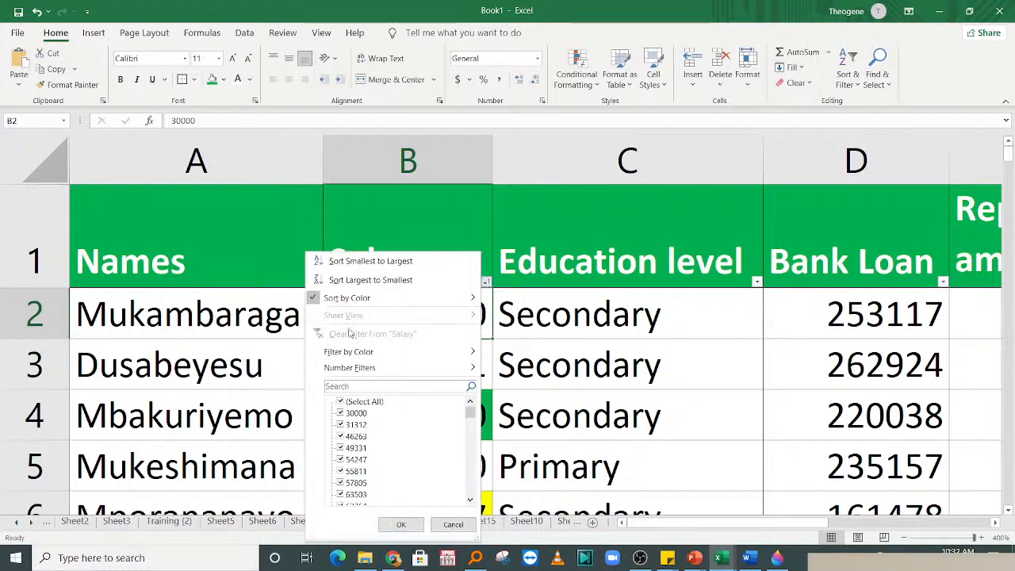
mouse_move(348, 299)
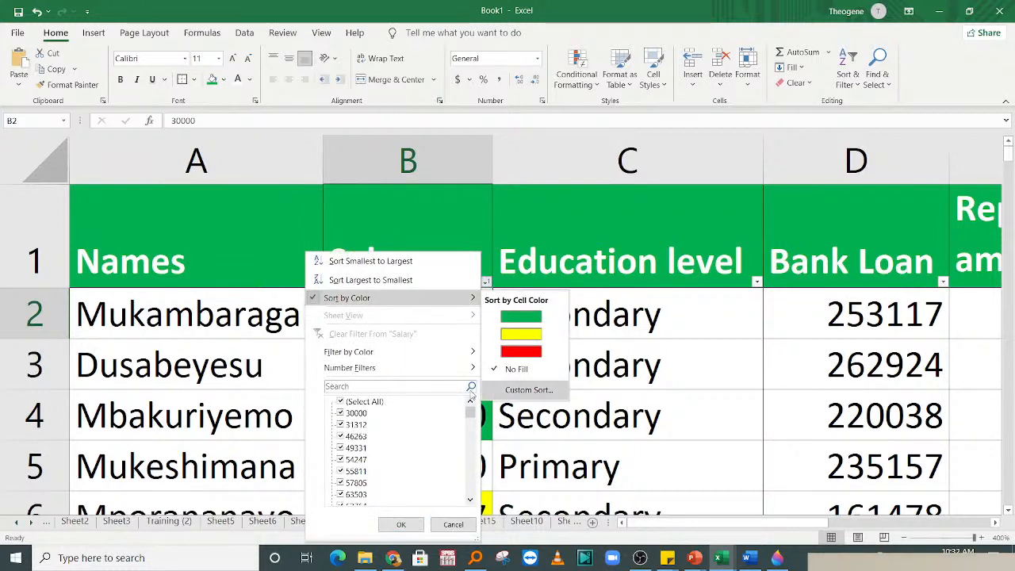
left_click(628, 430)
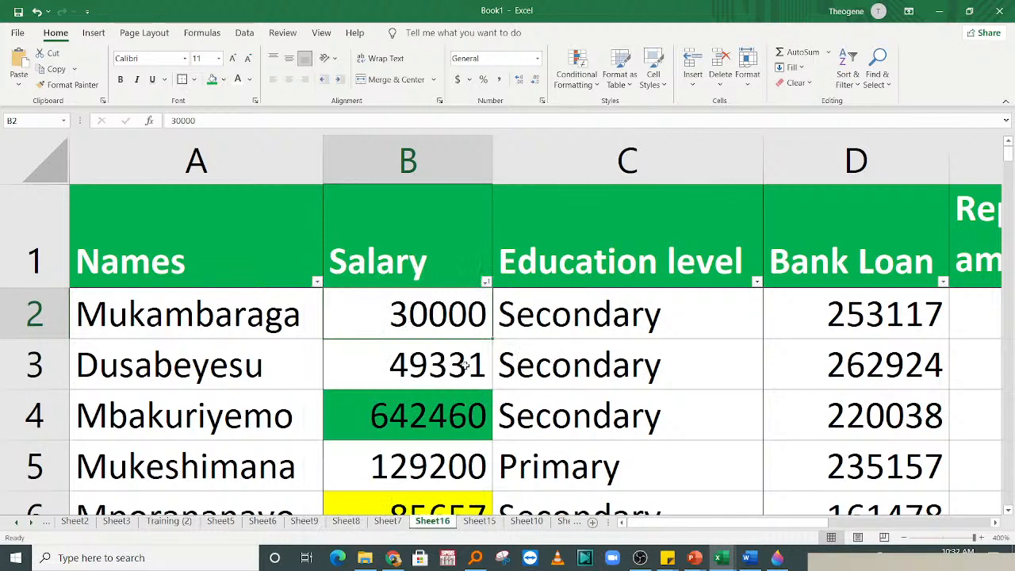
- Add a Less Than conditional formatting rule for salaries B2 to B91, filling values below 50000 with custom red
left_click(399, 317)
key("Up")
key("Down")
key("Down")
key("Up")
key("ctrl+shift+Down")
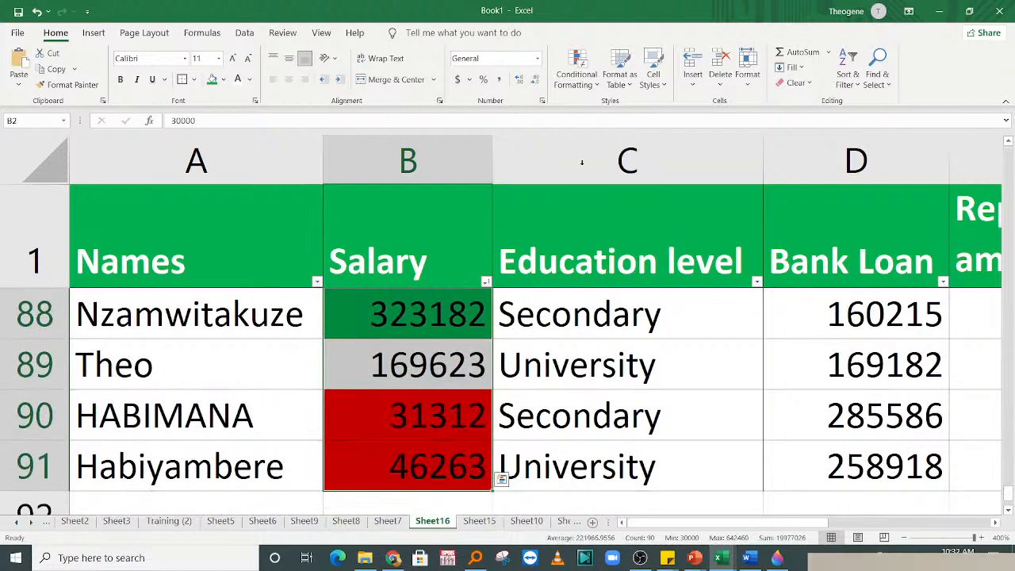
left_click(577, 73)
mouse_move(634, 111)
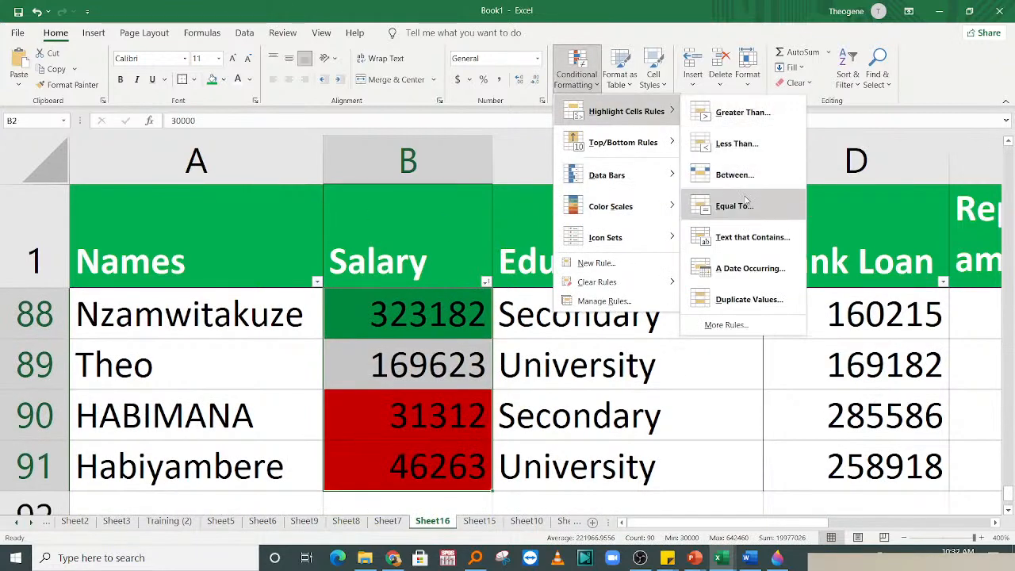
left_click(729, 146)
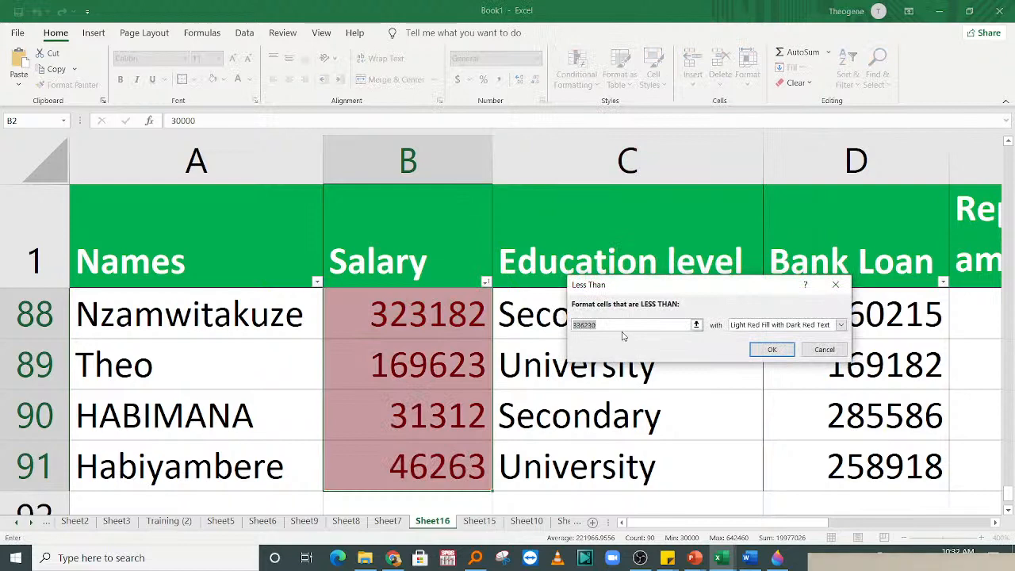
type("50000")
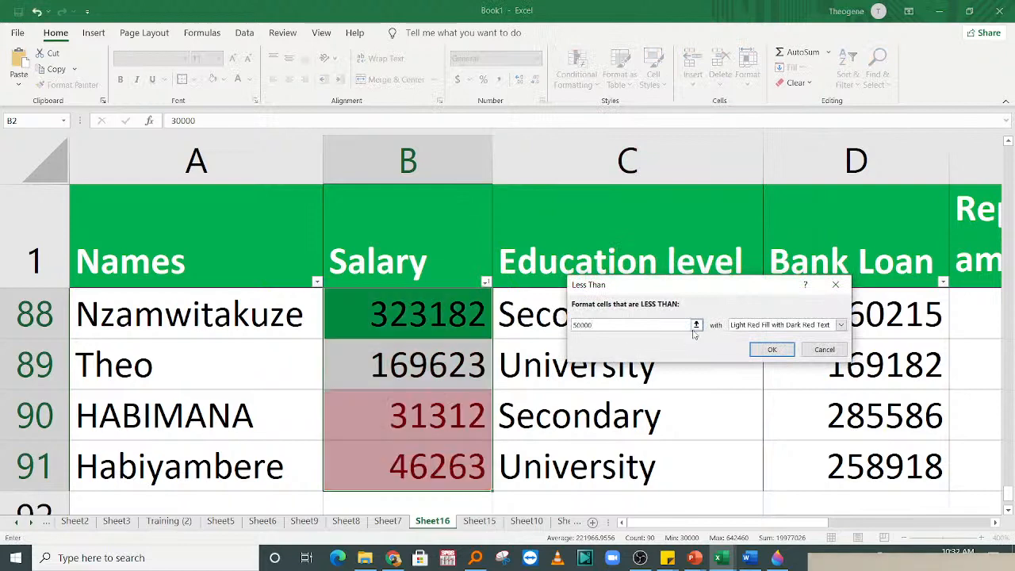
left_click(841, 325)
left_click(753, 393)
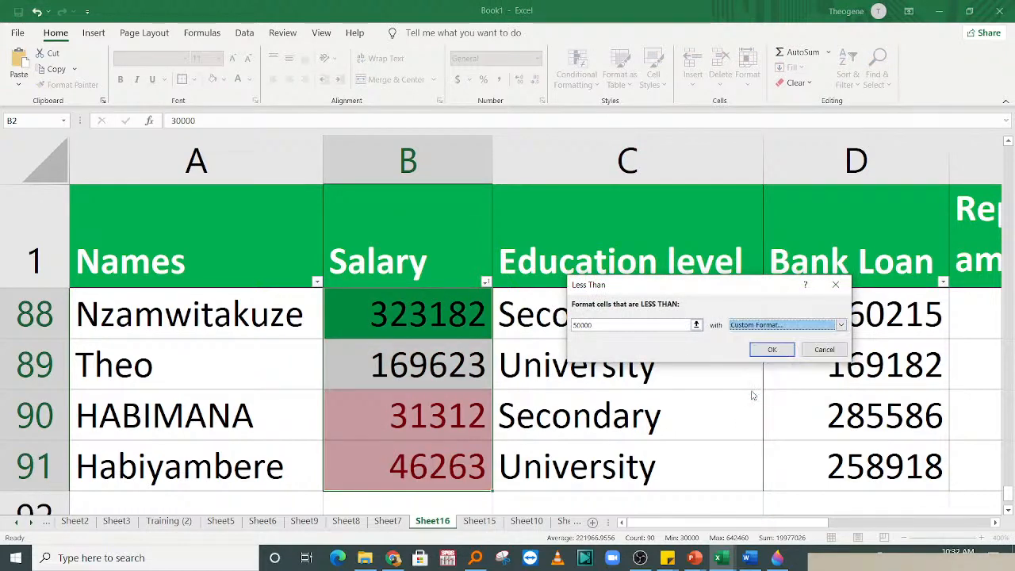
left_click(571, 276)
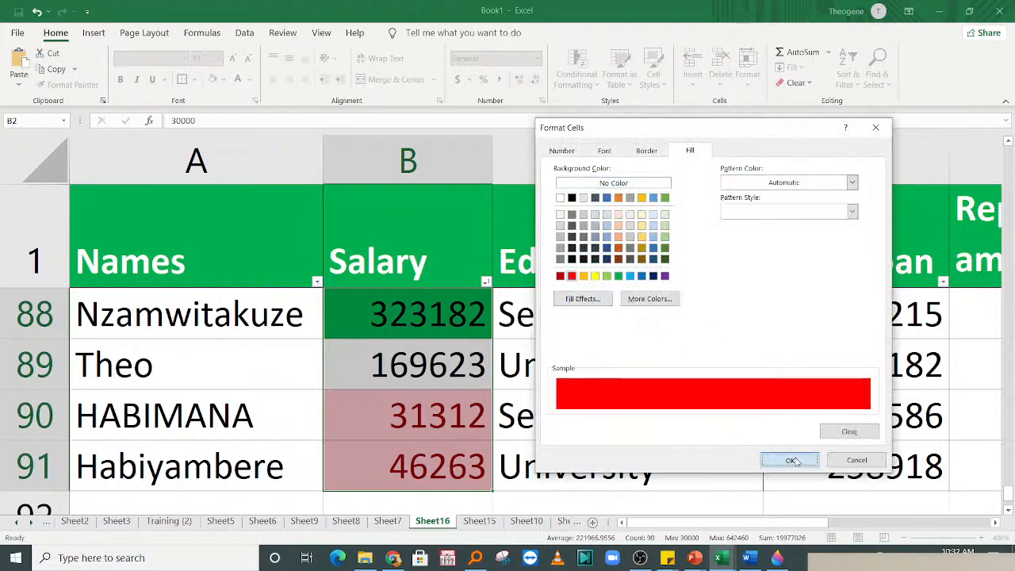
left_click(791, 461)
left_click(770, 349)
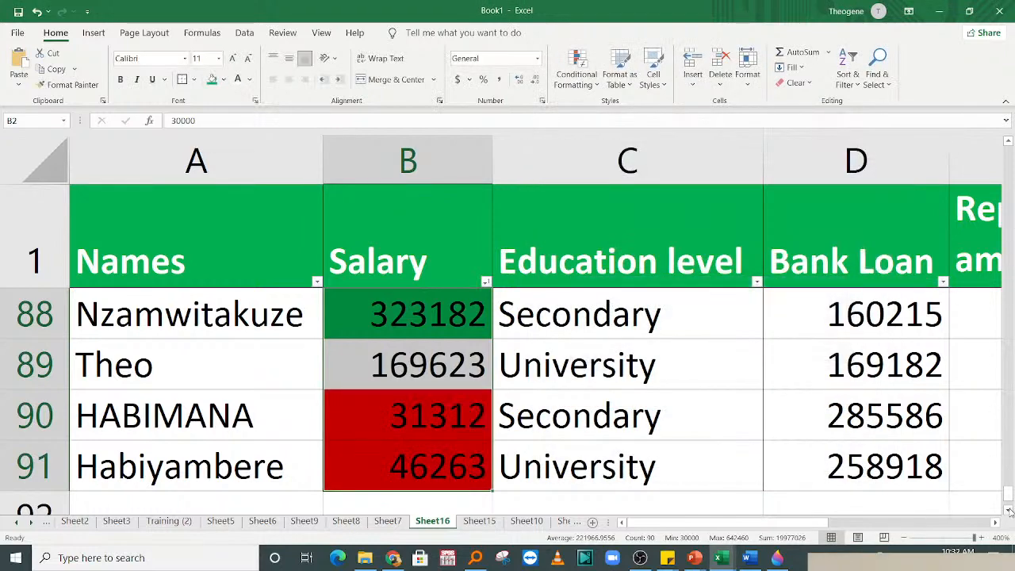
scroll(629, 379, "up", 20)
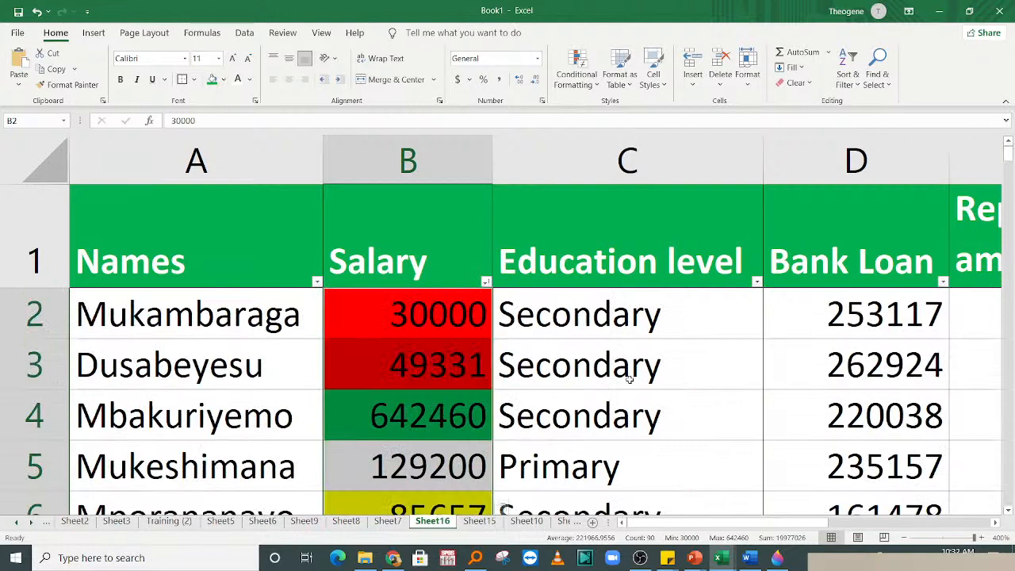
left_click(536, 436)
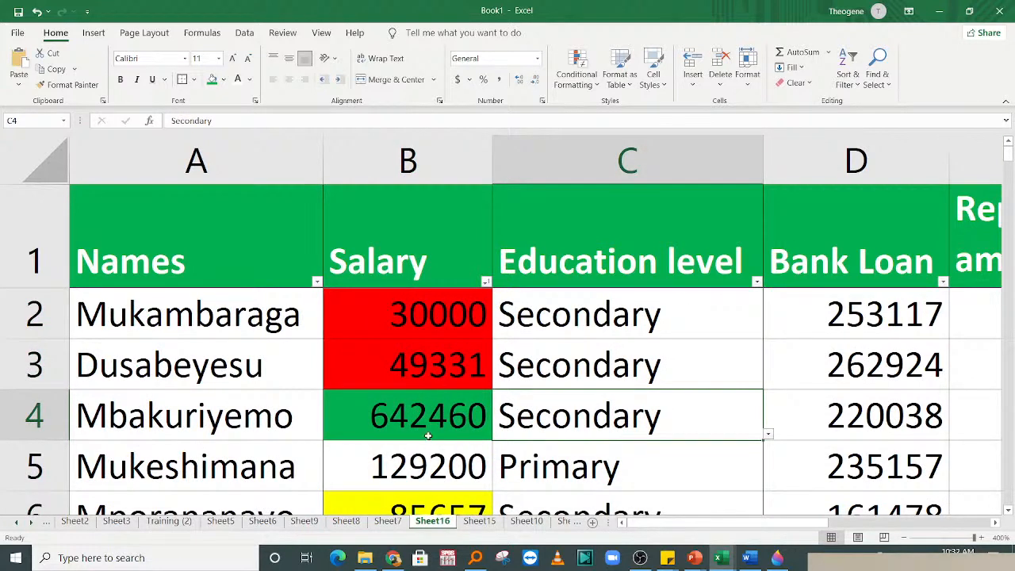
- Add a zero to the salary in cell B2, making it 300000, to test the colour rules
left_click(392, 308)
double_click(429, 315)
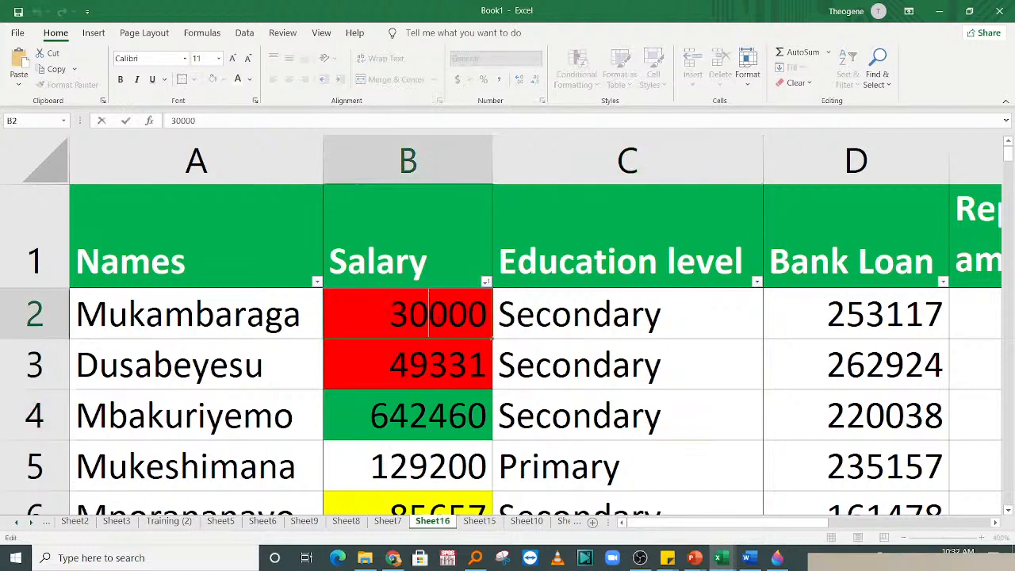
type("0")
key("Return")
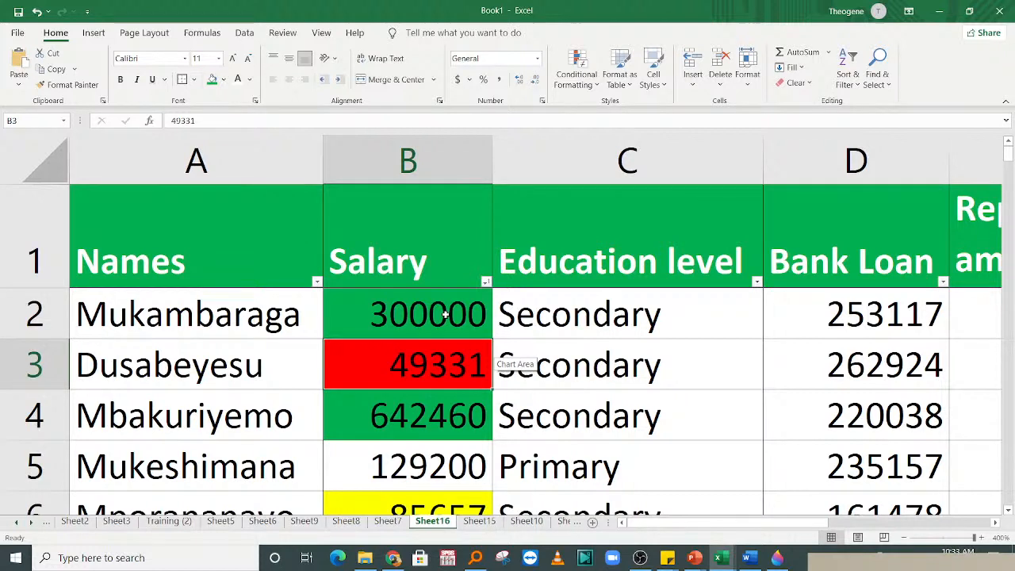
left_click(293, 415)
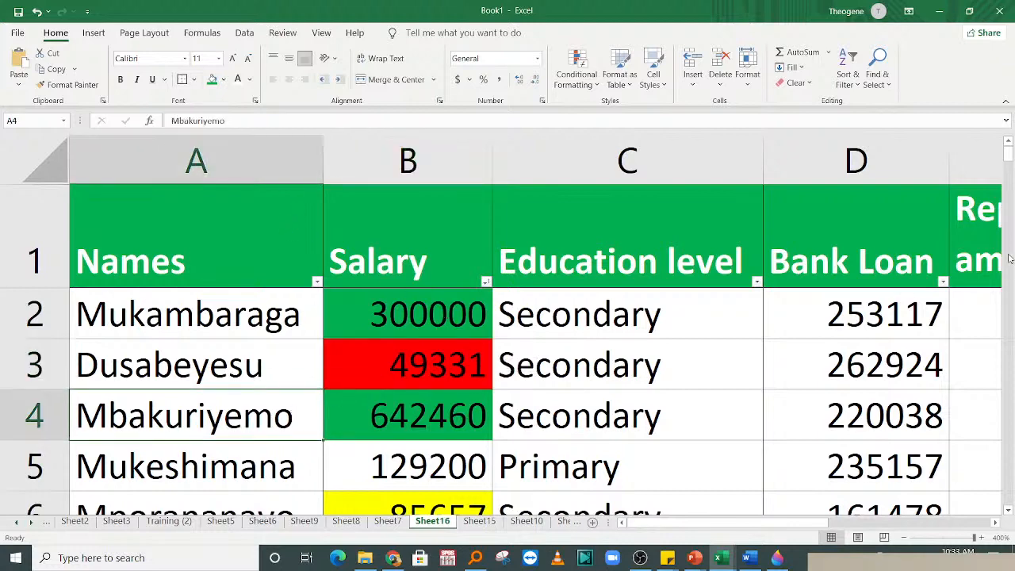
left_click_drag(1013, 184, 997, 77)
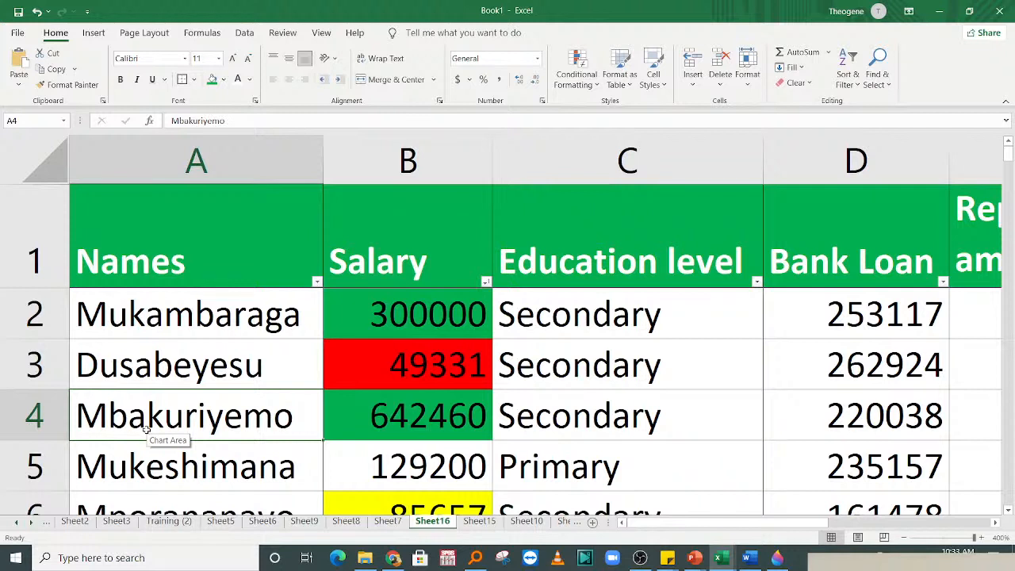
- Look through the first two dozen or so entries of the Names column for names sharing the same ending
left_click(254, 348)
left_click(284, 436)
left_click(268, 468)
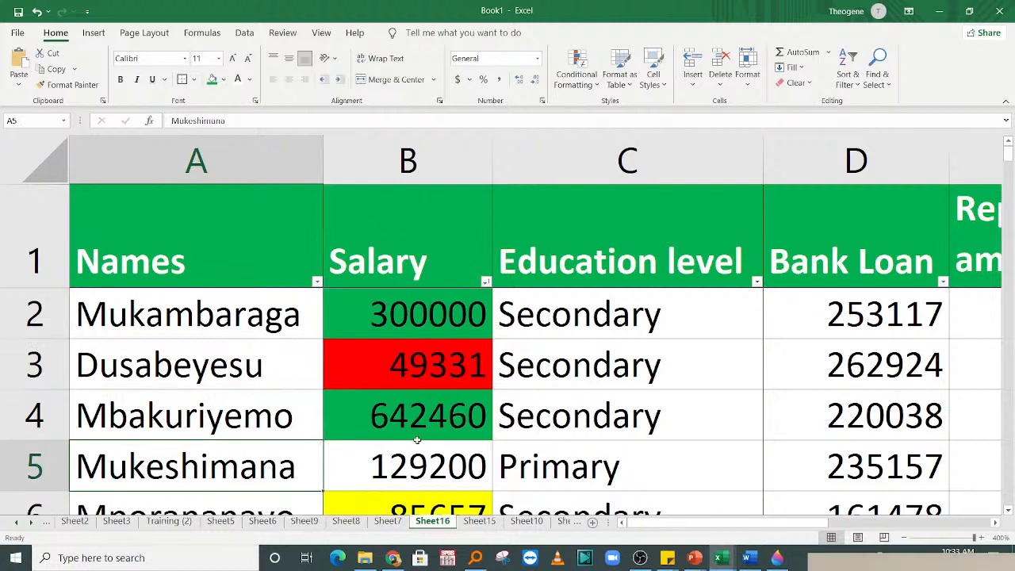
left_click(238, 414)
left_click(250, 452)
key("Down")
key("Down")
key("Down")
key("Down")
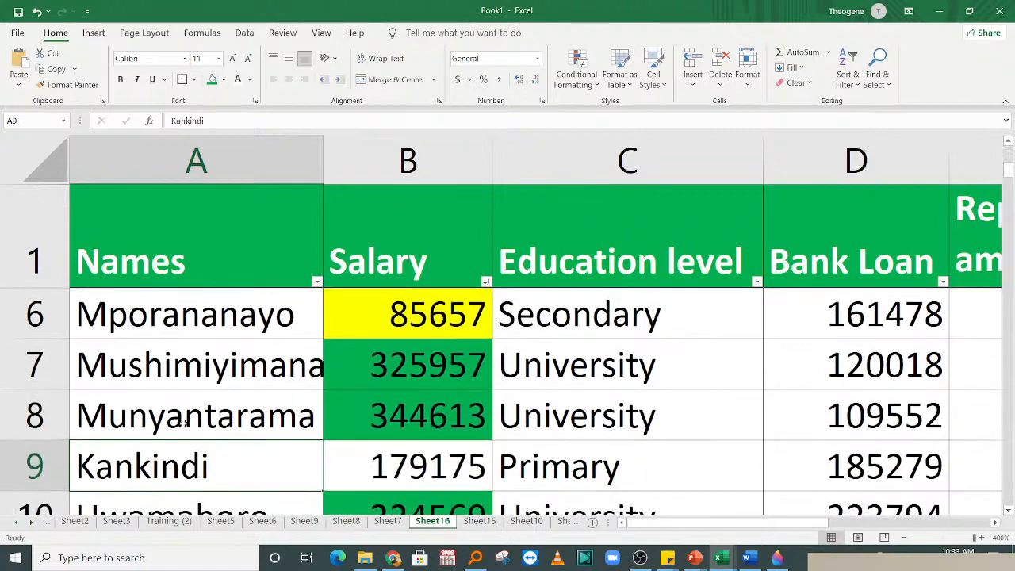
left_click(233, 436)
left_click(276, 485)
key("Down")
key("Down")
key("Down")
key("Down")
key("Down")
key("Down")
key("Down")
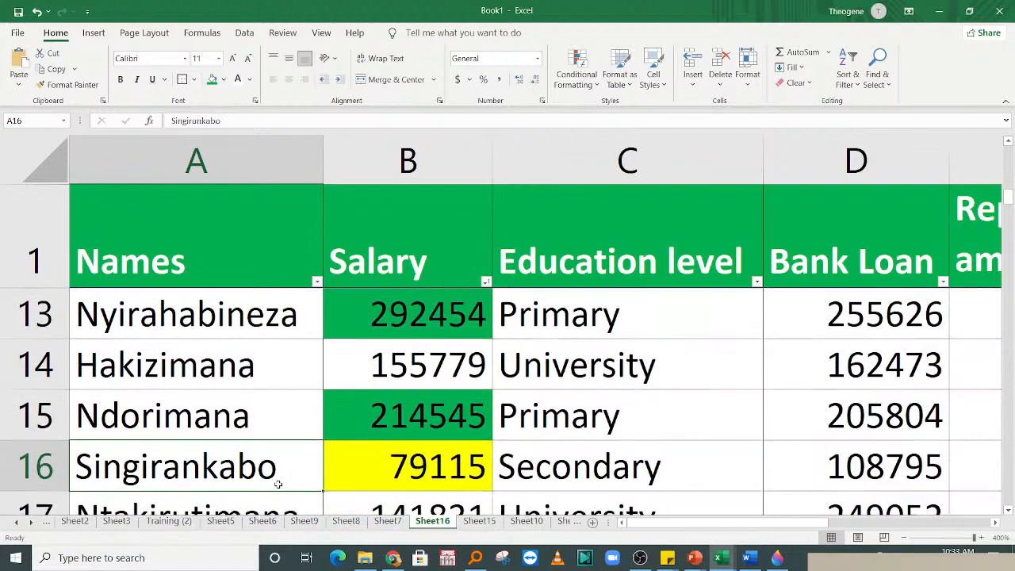
key("Down")
key("Down")
key("Down")
key("Down")
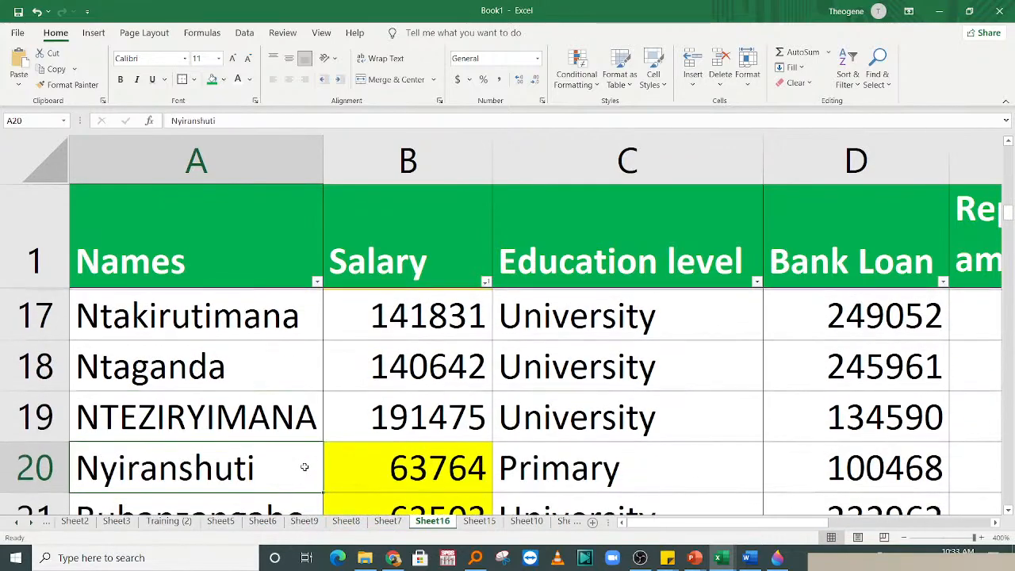
key("Down")
key("Down")
key("Down")
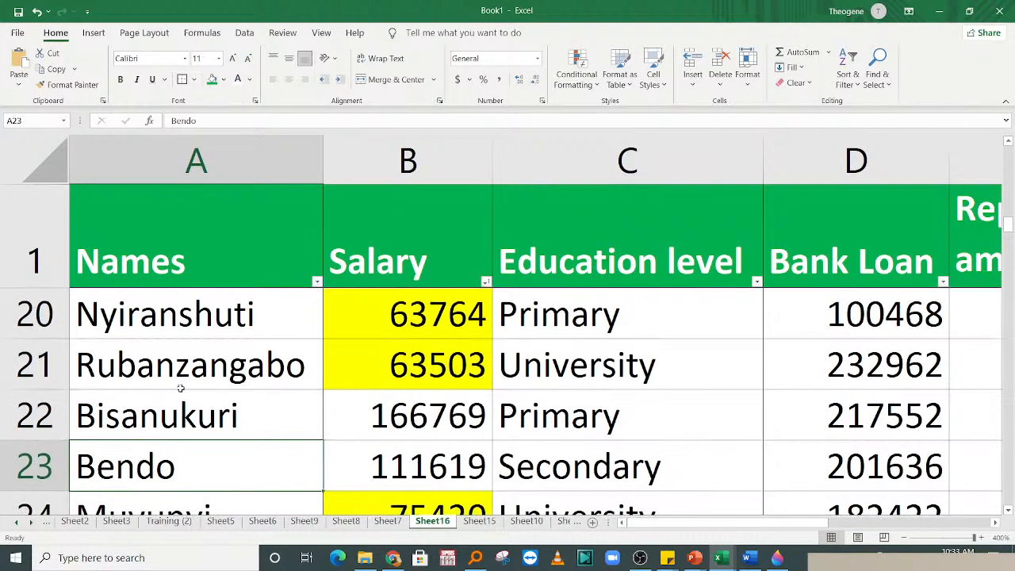
key("Down")
key("Down")
key("Down")
key("Up")
key("Up")
key("Up")
key("Up")
key("Up")
key("Up")
key("Up")
key("Up")
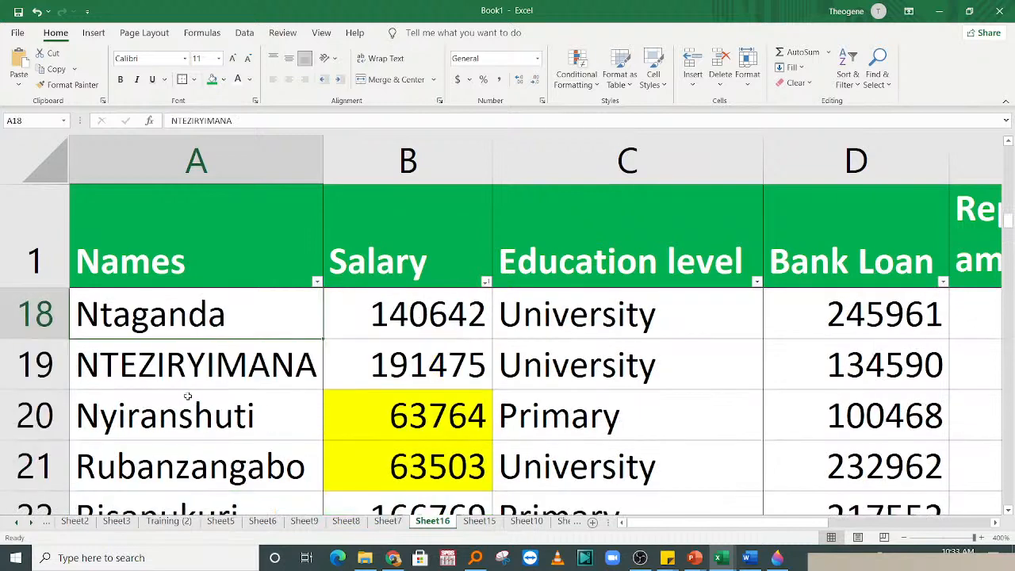
key("Up")
key("Up")
key("Up")
key("Up")
key("Up")
key("Up")
key("Up")
key("Up")
key("Up")
key("Up")
key("Up")
key("Up")
key("Up")
key("Up")
key("Up")
key("Up")
key("Up")
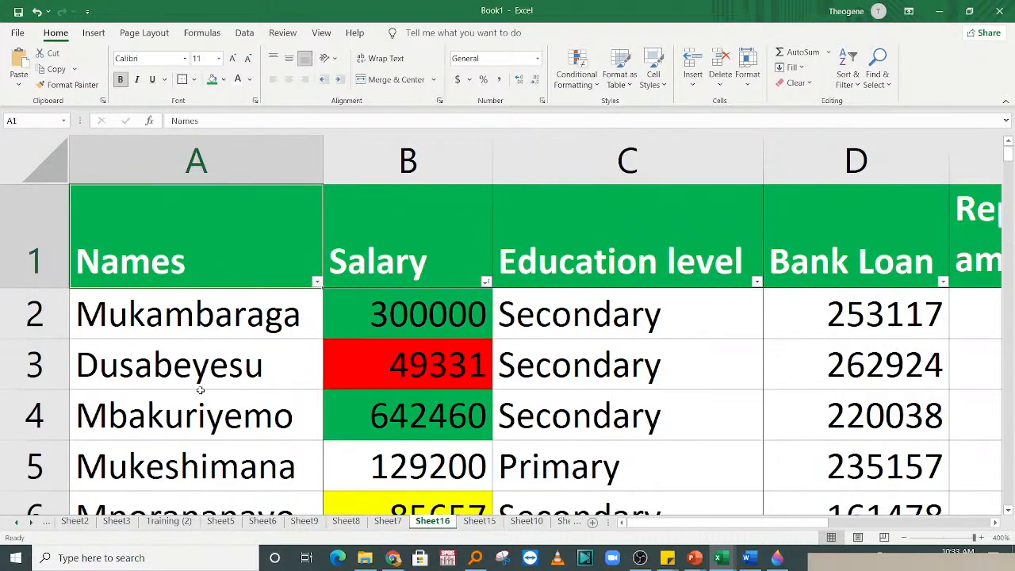
left_click(201, 384)
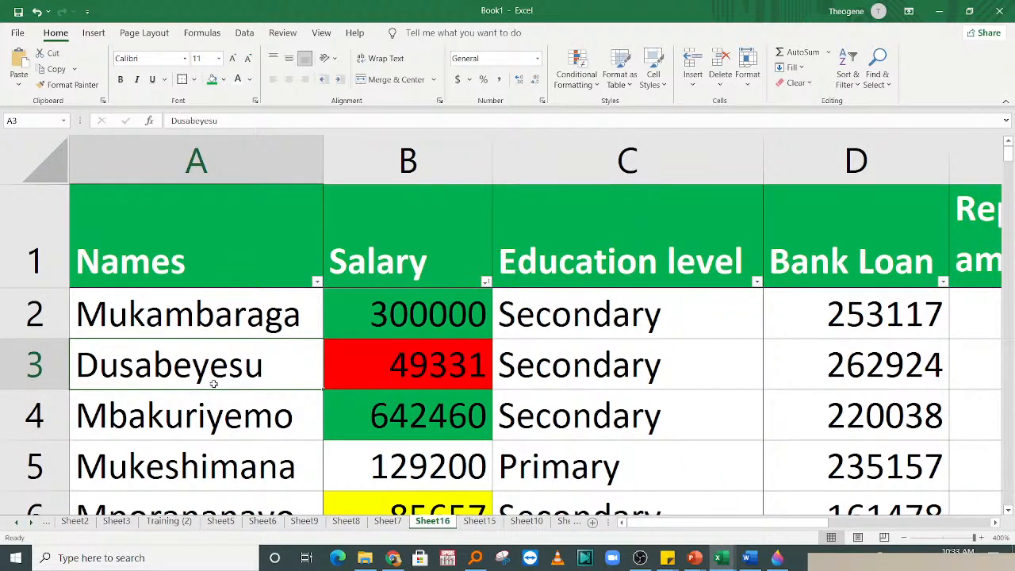
- Add a Text That Contains conditional formatting rule for names A2 to A91, filling cells containing "mana" with custom light blue
left_click(147, 299)
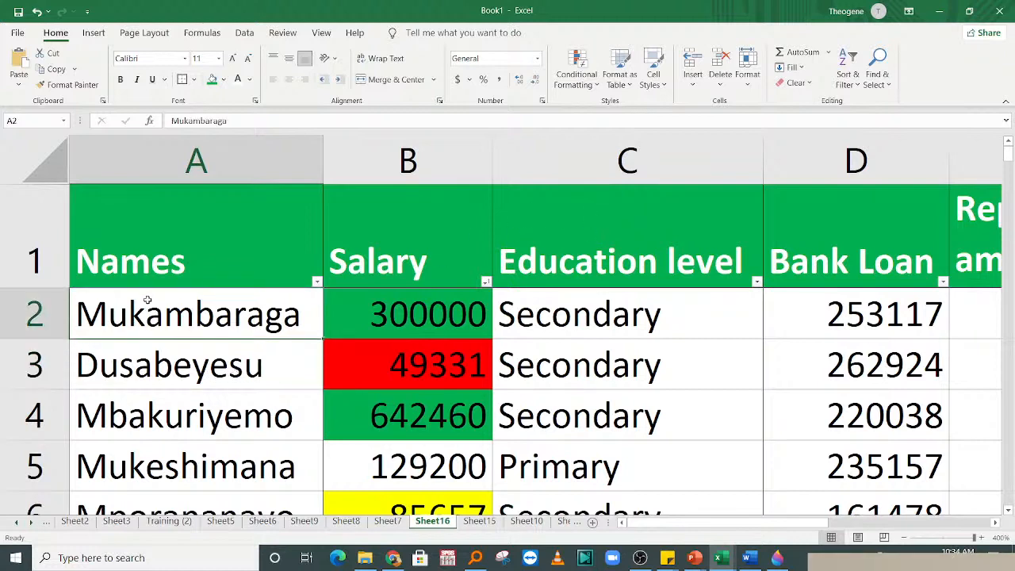
key("ctrl+shift+Down")
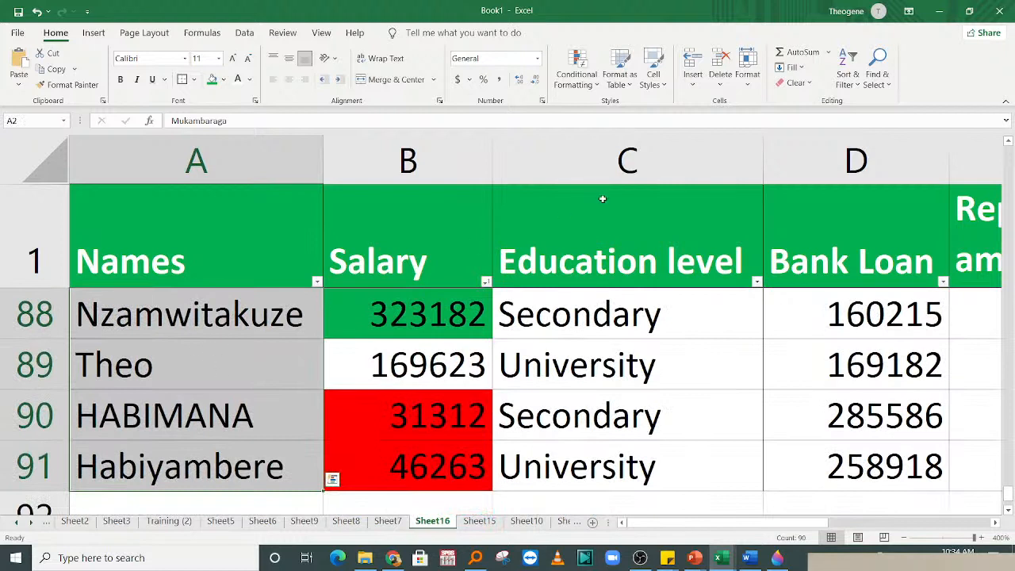
left_click(585, 85)
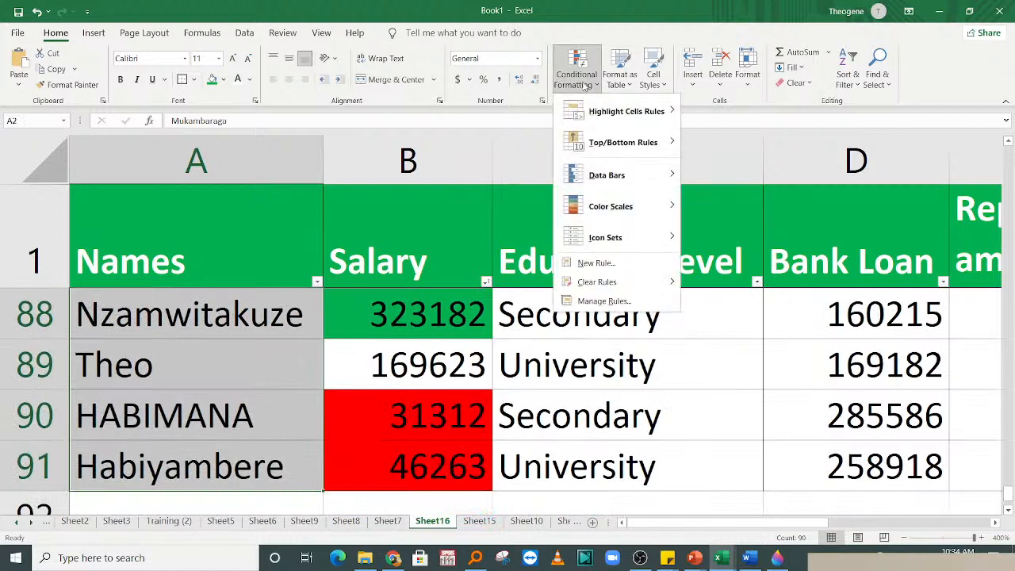
mouse_move(622, 117)
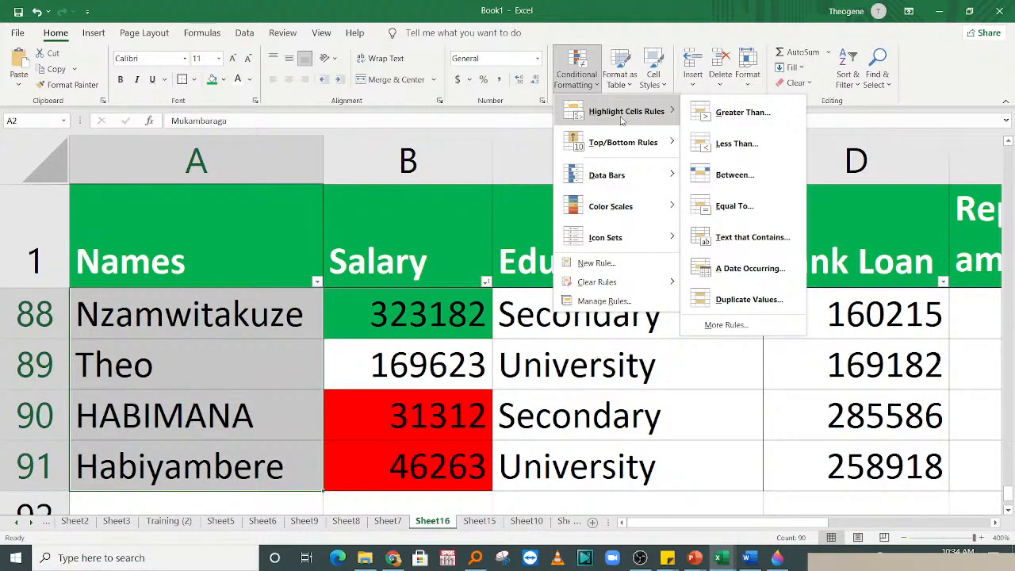
left_click(746, 238)
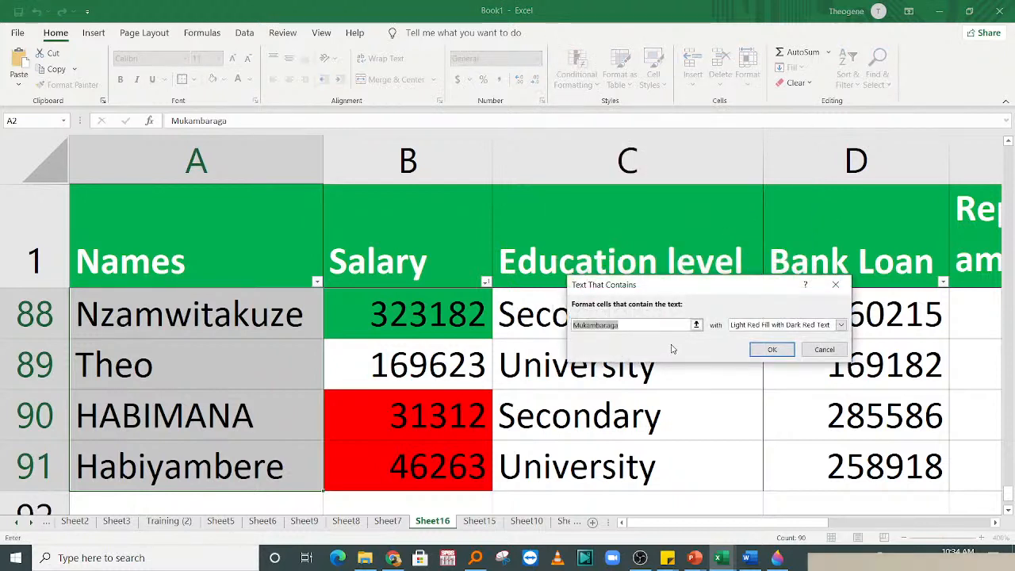
type("mana")
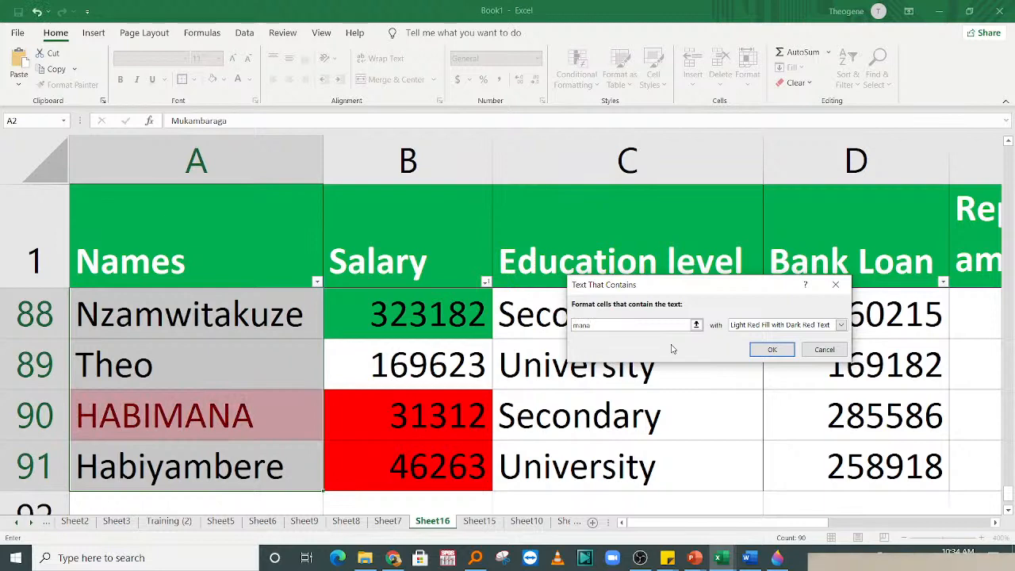
left_click(841, 324)
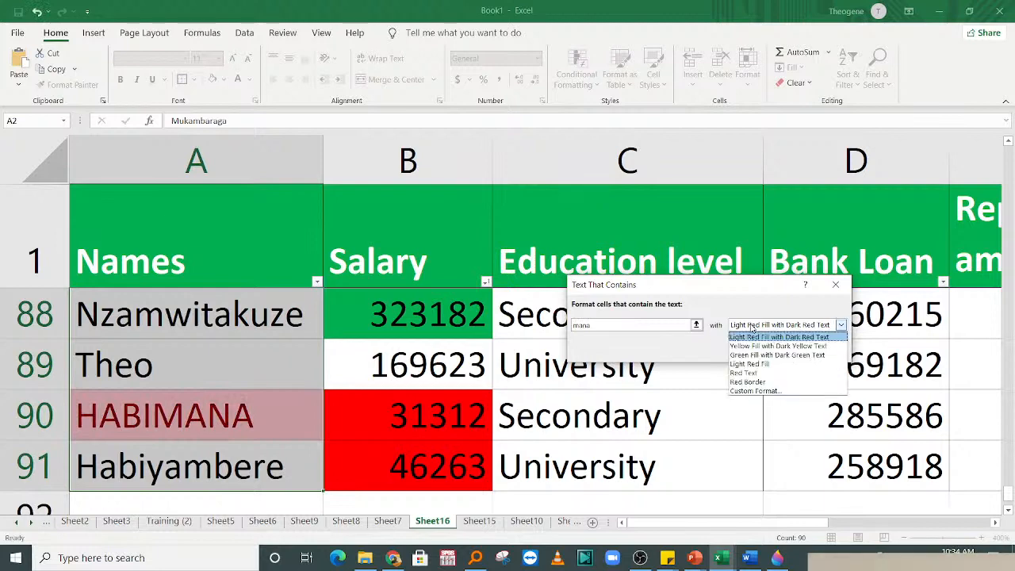
left_click(753, 390)
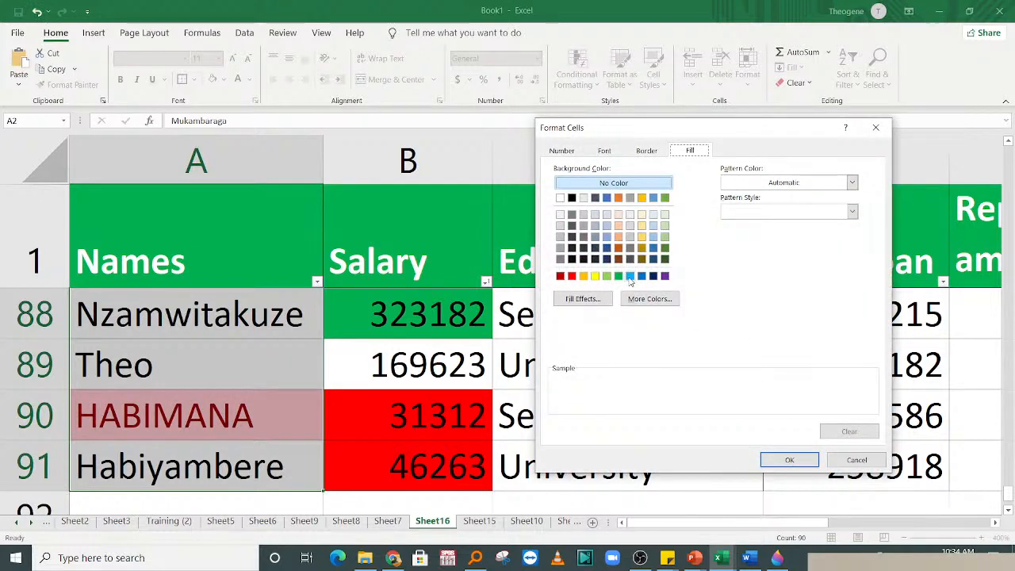
left_click(630, 276)
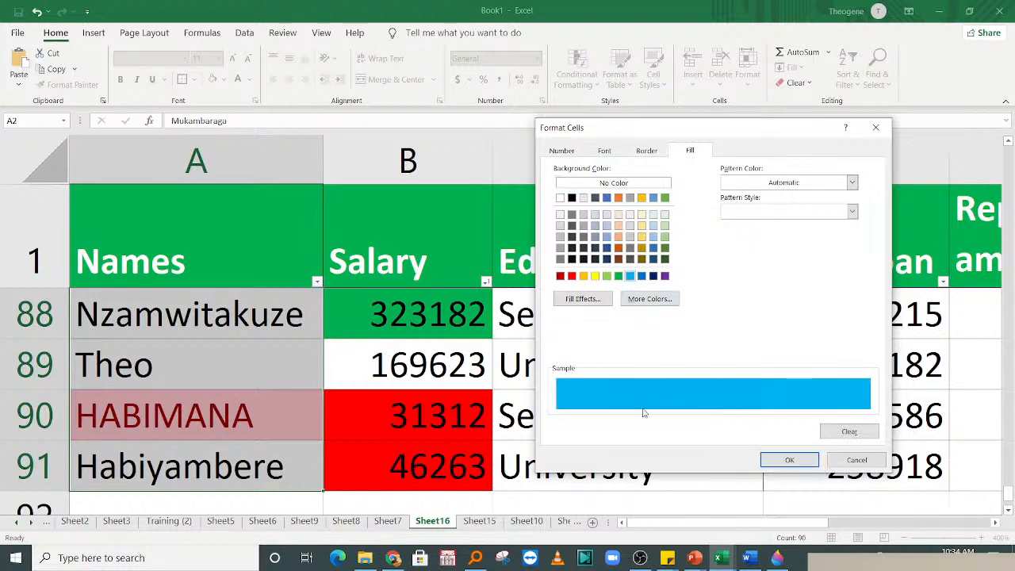
left_click(789, 460)
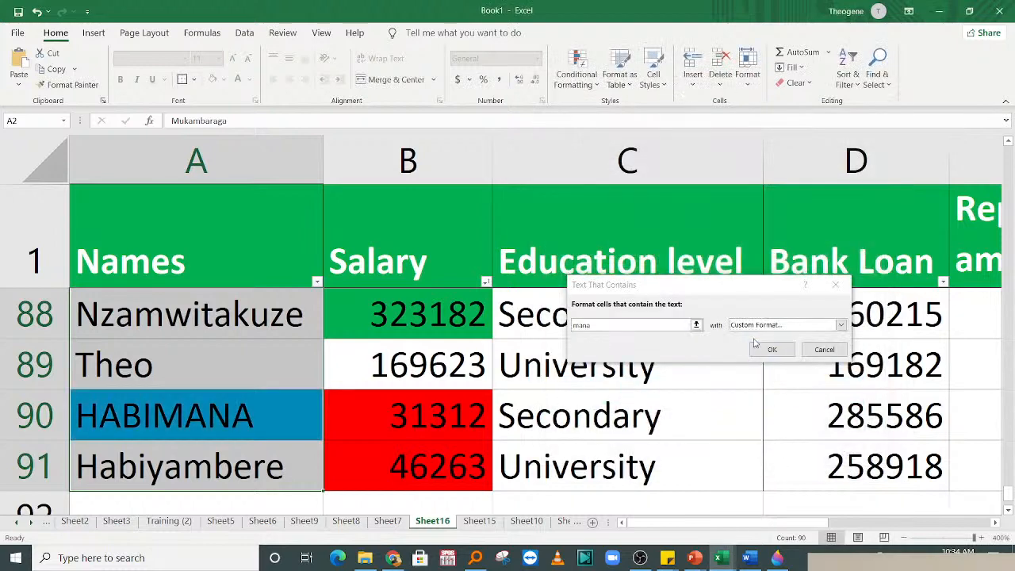
left_click(769, 350)
- Review the Names column from row 89 up to row 2, checking which names containing "mana" are highlighted in blue
left_click(241, 374)
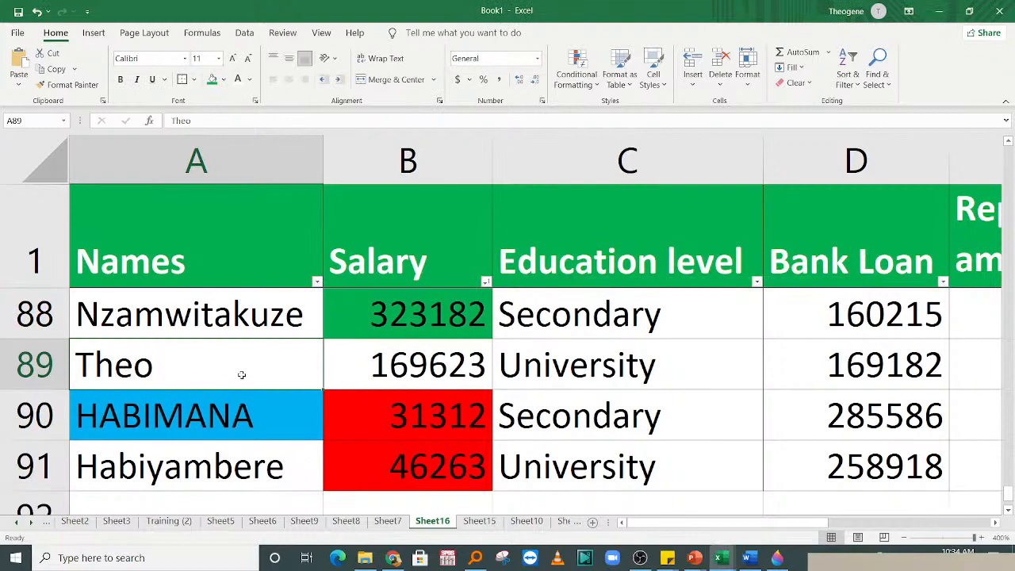
key("Up")
key("Up")
key("Up")
key("Up")
key("Up")
key("Up")
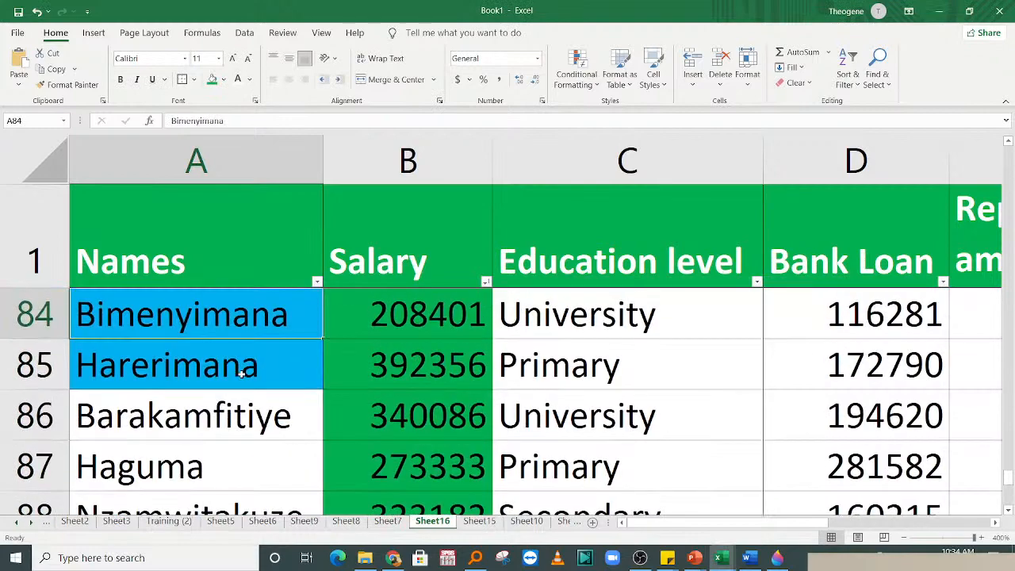
key("Up")
key("Up")
key("Up")
key("Up")
key("Up")
key("Up")
key("Up")
key("Up")
key("Up")
key("Up")
key("Up")
key("Up")
key("Up")
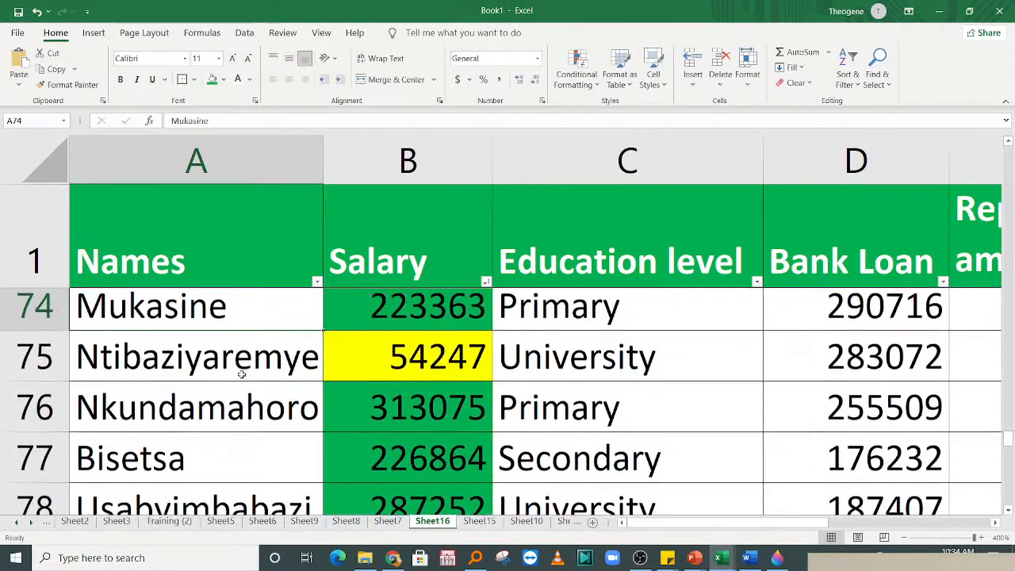
key("Up")
key("Up")
key("Up")
key("Up")
key("Up")
key("Up")
key("Up")
key("Up")
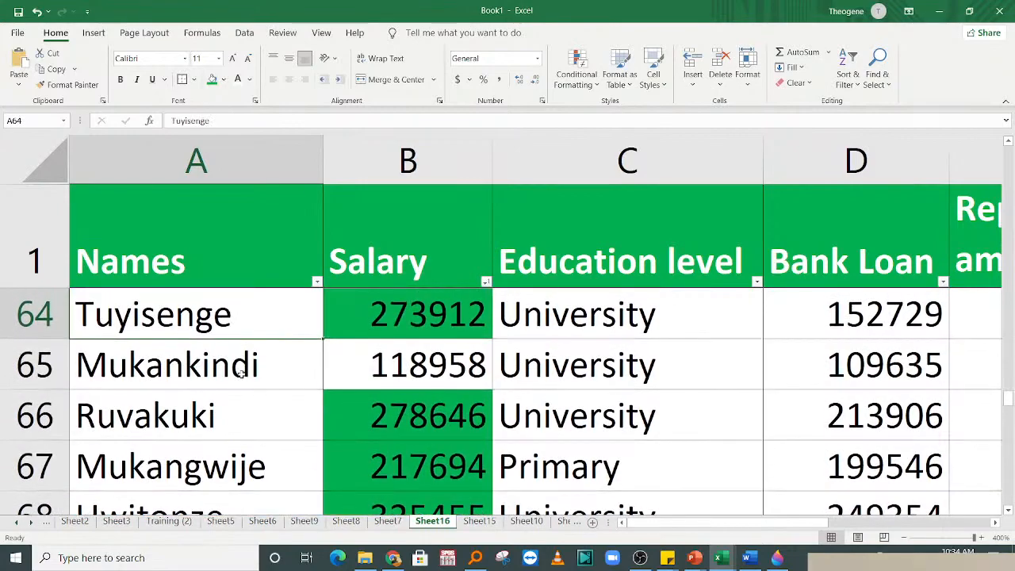
key("Up")
key("Up")
key("Up")
key("Up")
key("Up")
key("Up")
key("Up")
key("Up")
key("Up")
key("Up")
key("Up")
key("Up")
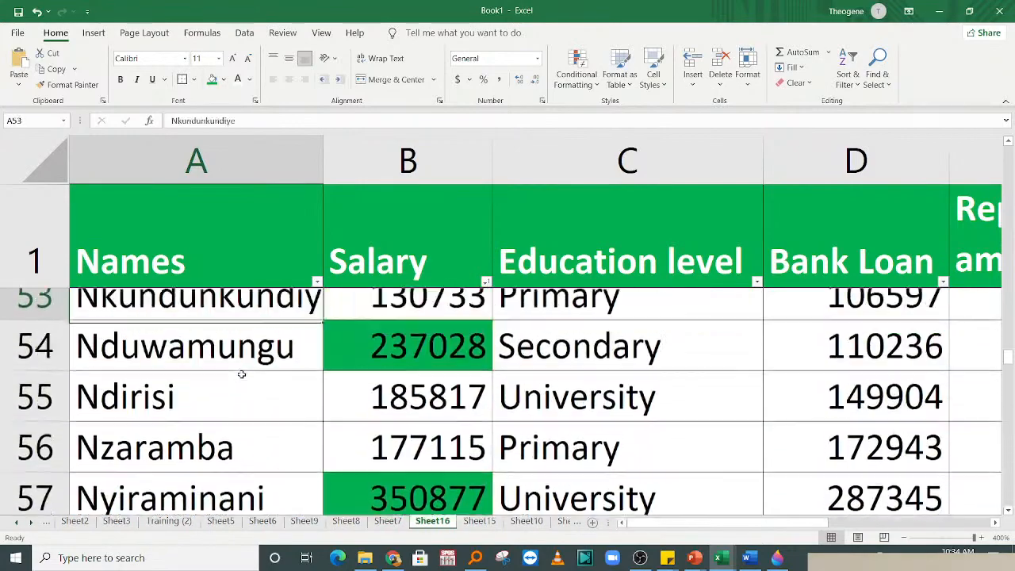
key("Up")
key("Up")
key("Up")
key("Up")
key("Up")
key("Up")
key("Up")
key("Up")
key("Up")
key("Up")
key("Up")
key("Up")
key("Up")
key("Up")
key("Up")
key("Up")
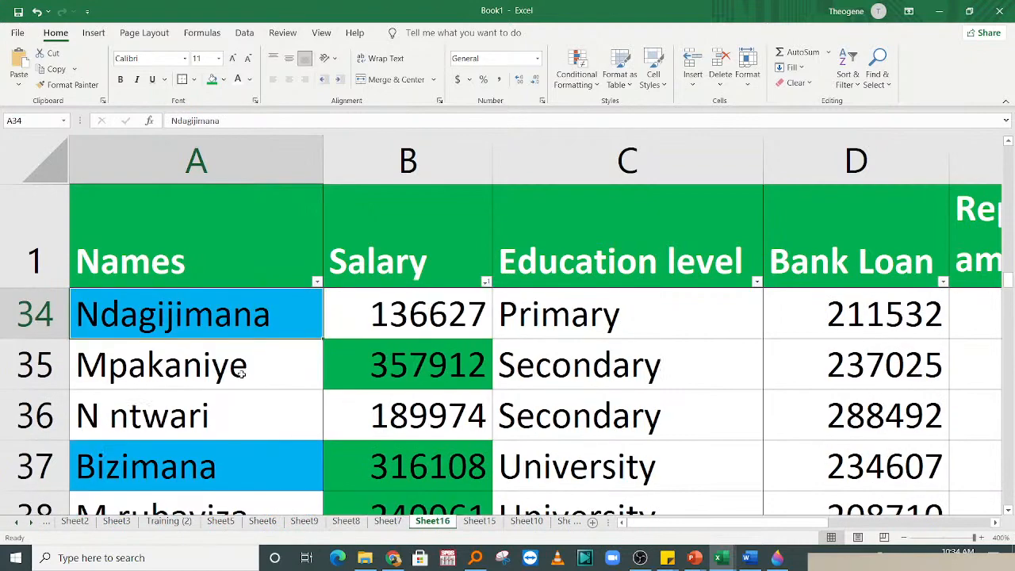
key("Up")
key("Down")
key("Down")
key("Down")
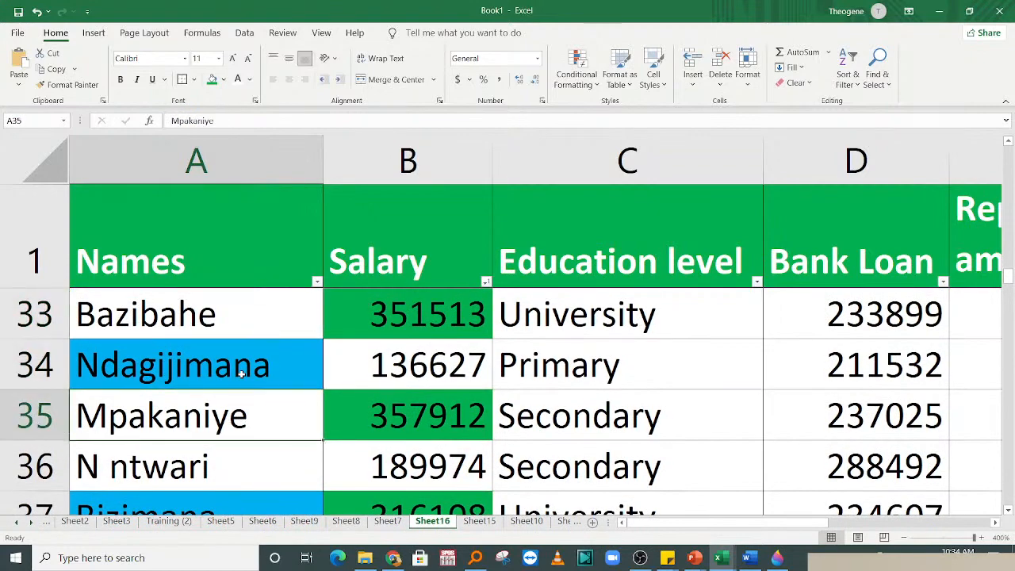
key("Down")
key("Up")
key("Up")
key("Up")
key("Up")
key("Up")
key("Up")
key("Up")
key("Up")
key("Up")
key("Up")
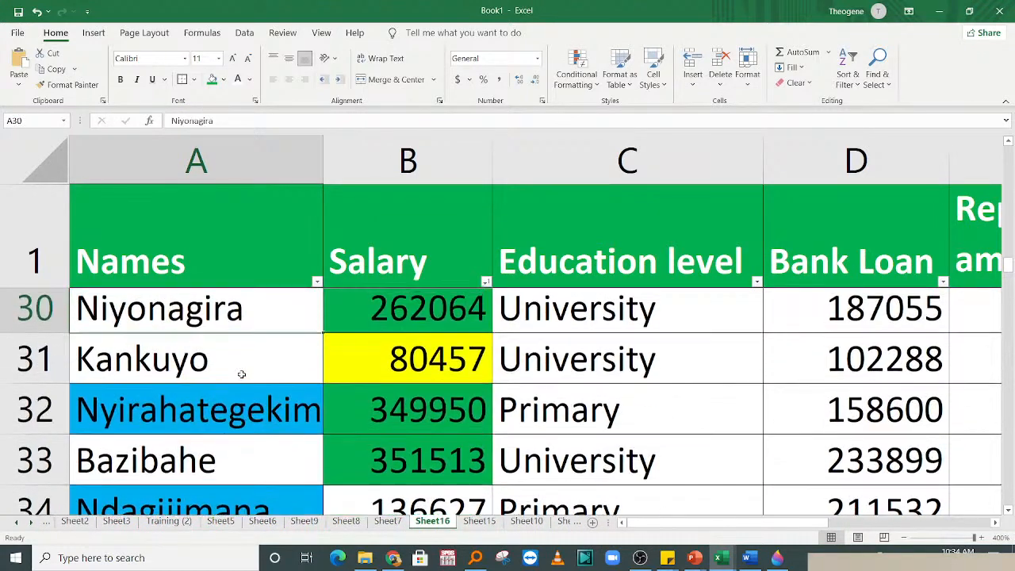
key("Up")
key("Up")
key("Up")
key("Up")
key("Up")
key("Up")
key("Up")
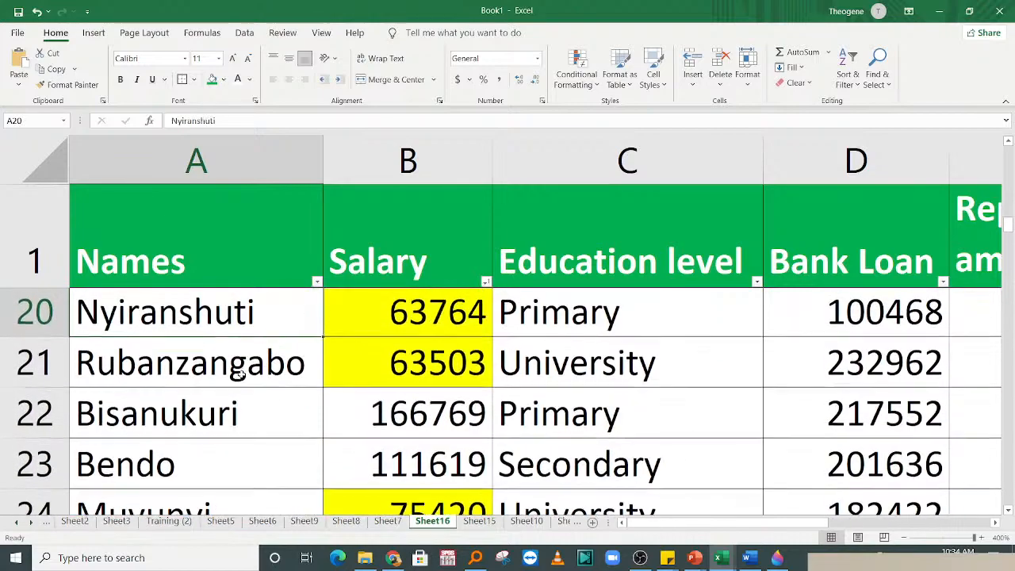
key("Up")
key("Up")
key("Up")
key("Up")
key("Up")
key("Up")
key("Up")
key("Up")
key("Up")
key("Up")
key("Up")
key("Up")
key("Up")
key("Up")
key("Up")
key("Up")
key("Up")
key("Up")
key("Up")
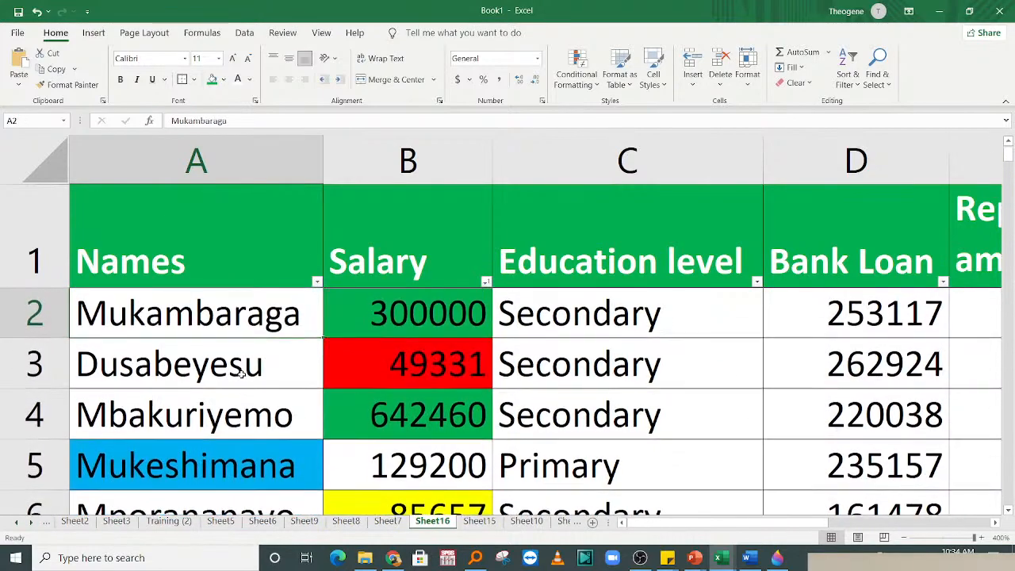
key("Down")
key("Down")
key("Down")
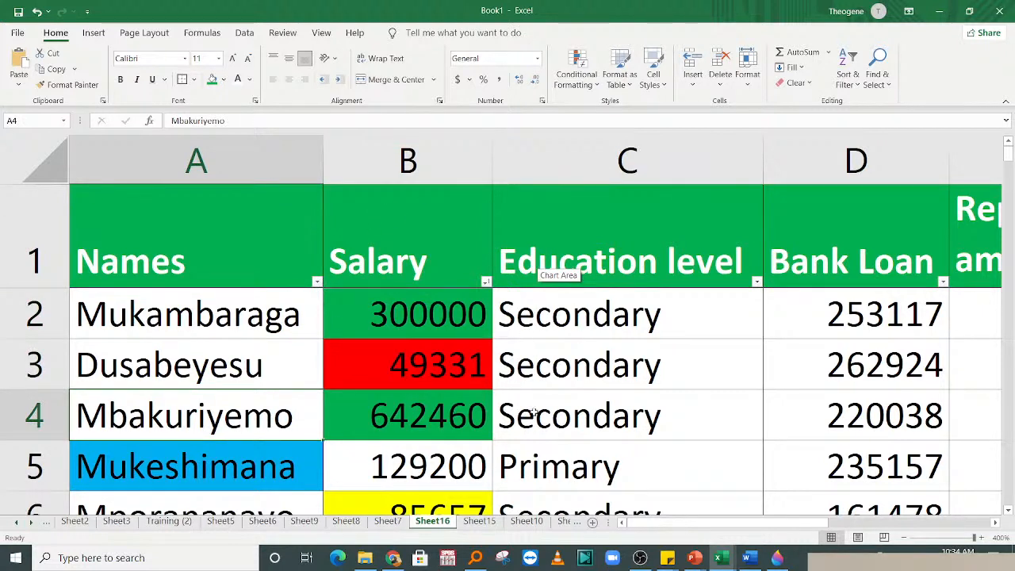
left_click(613, 406)
left_click(658, 319)
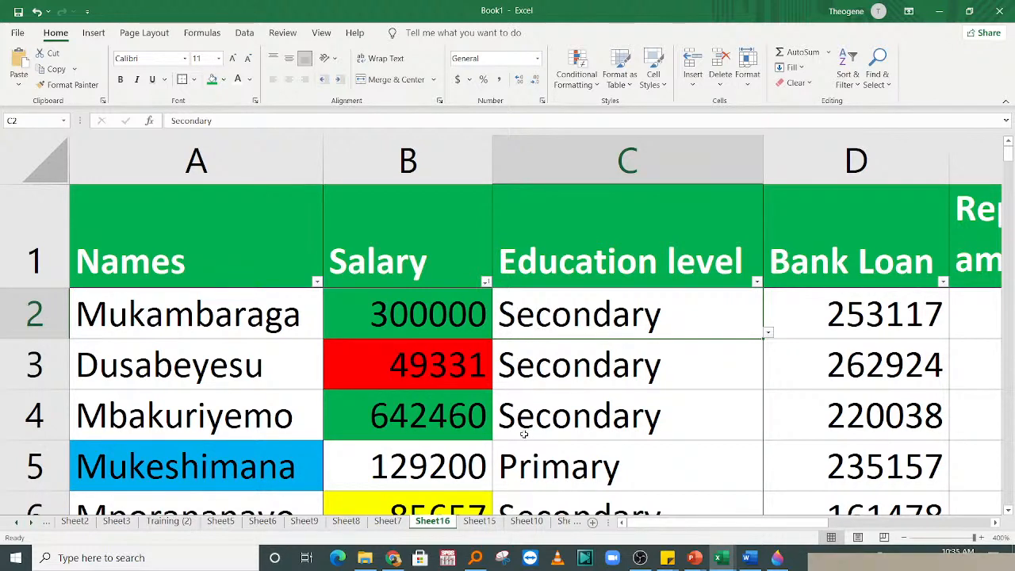
- Switch to the YouTube Studio live stream page in Chrome and look through its live chat for the posted links
left_click(392, 557)
left_click(66, 7)
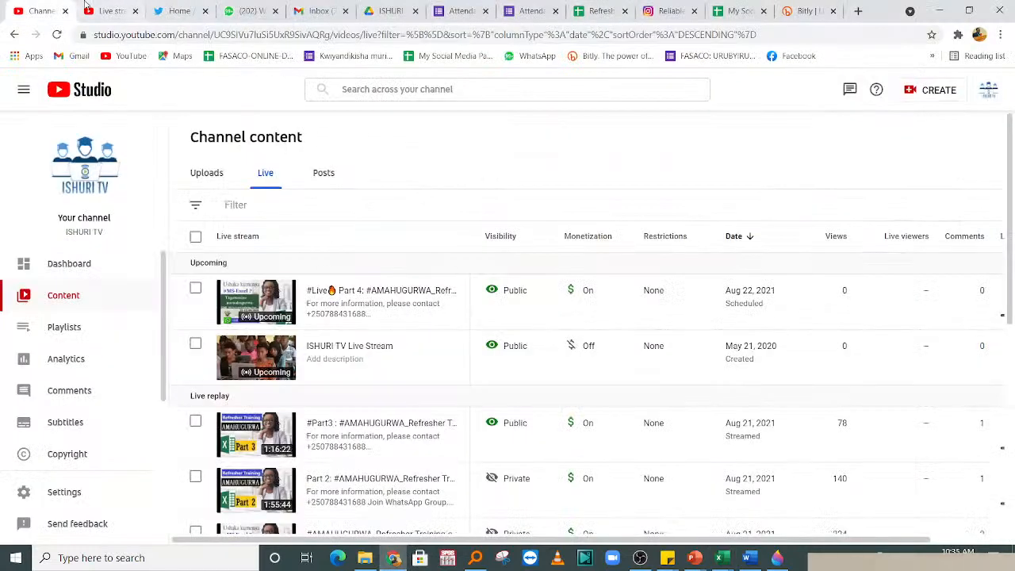
left_click(111, 10)
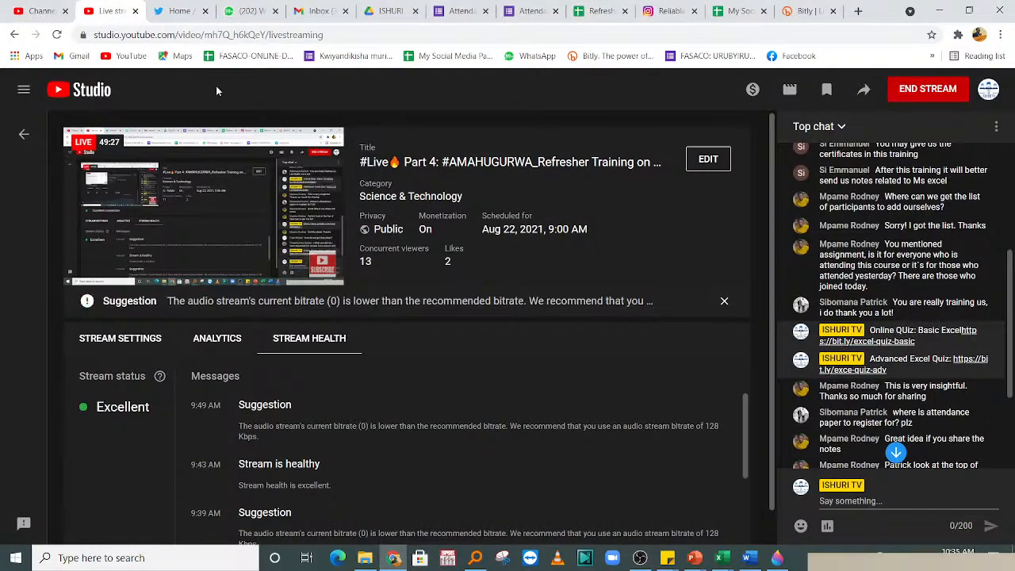
left_click(896, 452)
scroll(912, 301, "up", 3)
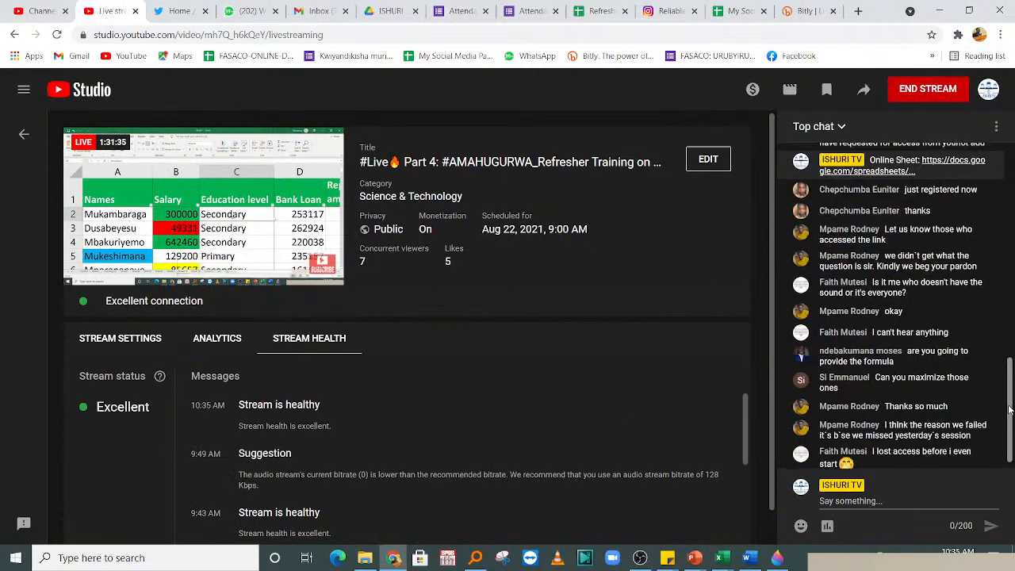
- Open the Online Sheet link and the Basic Excel quiz link posted in the live stream's chat
left_click(945, 364)
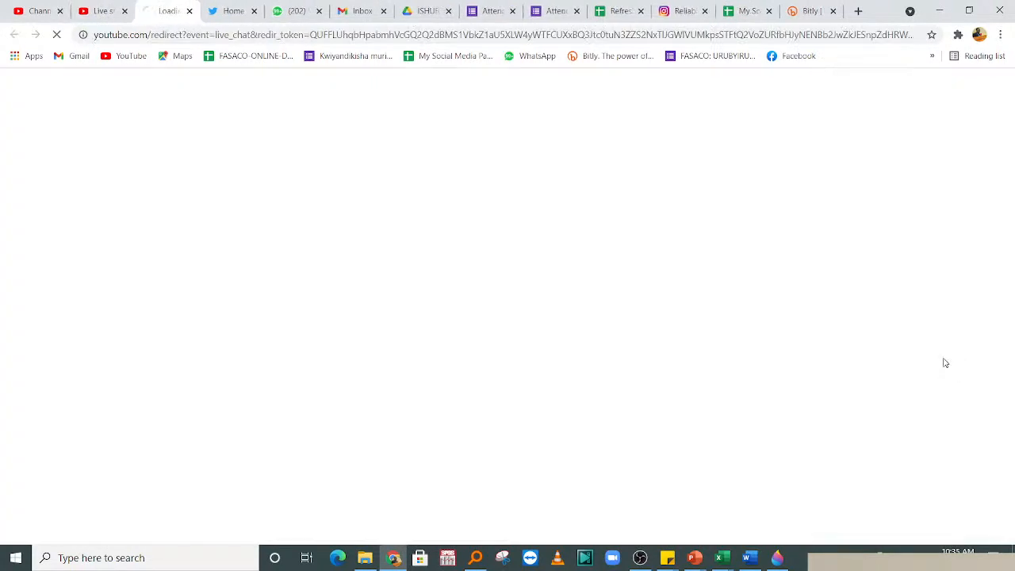
left_click(39, 10)
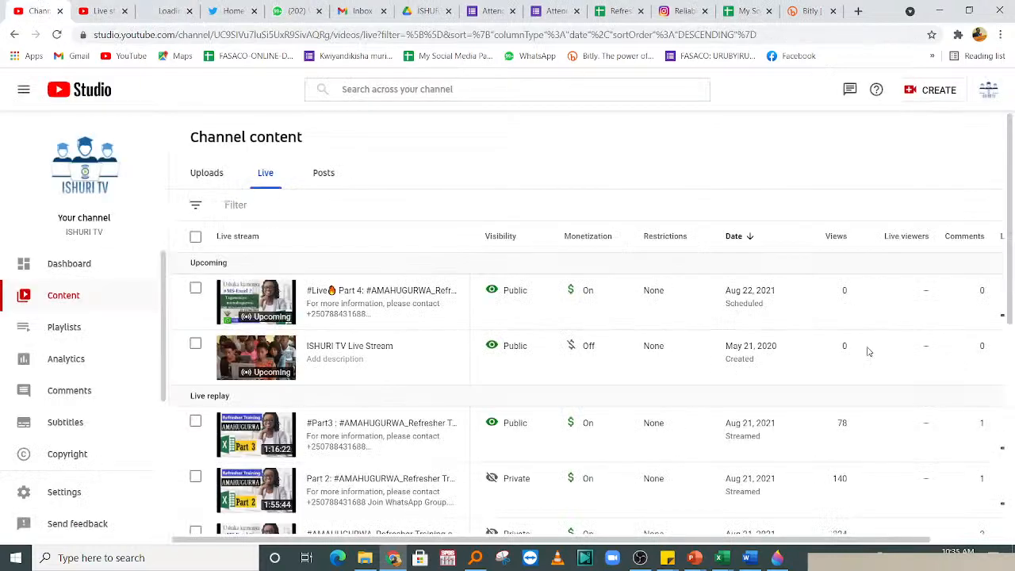
left_click(103, 10)
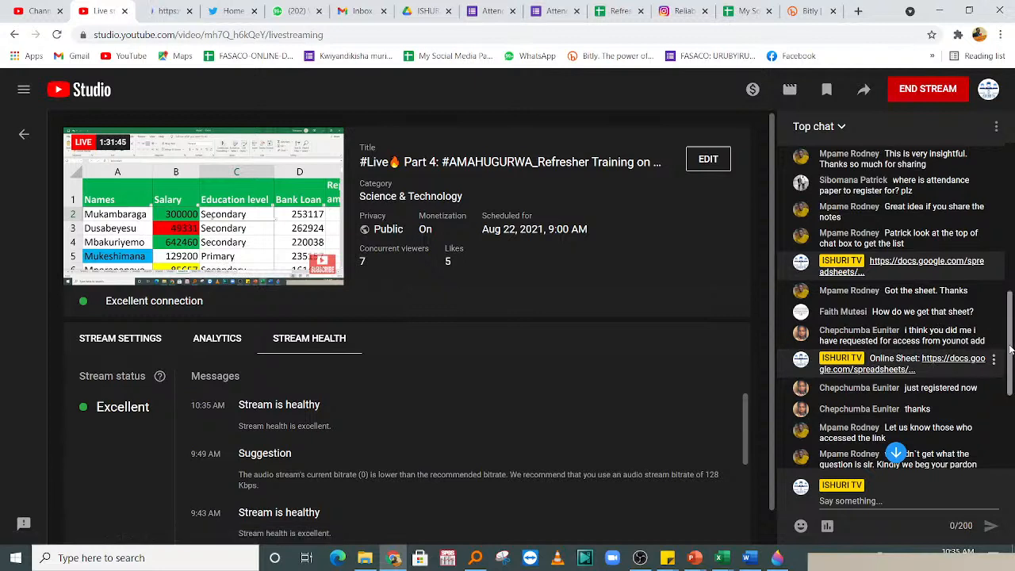
left_click_drag(1010, 349, 1010, 290)
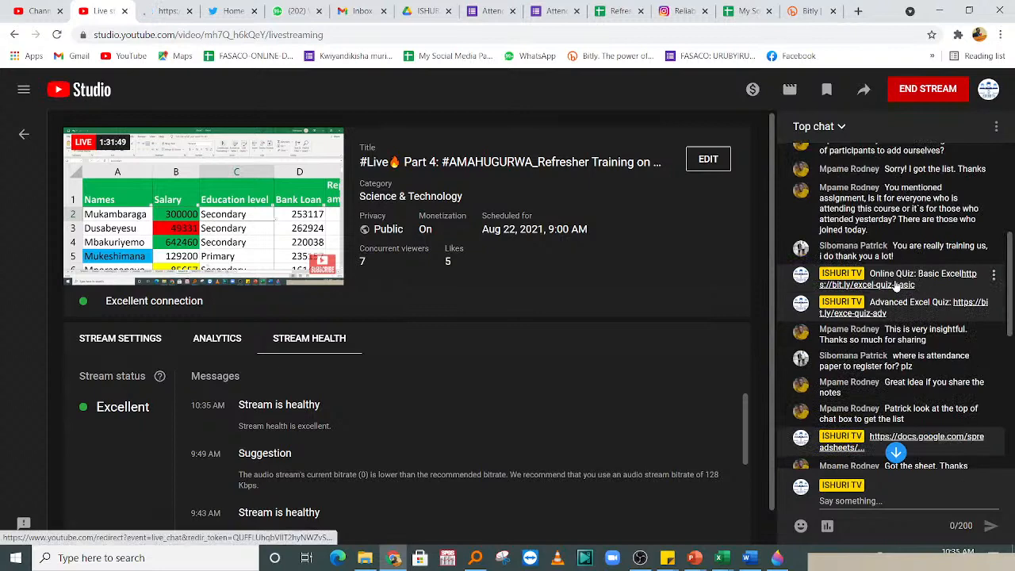
left_click(896, 285)
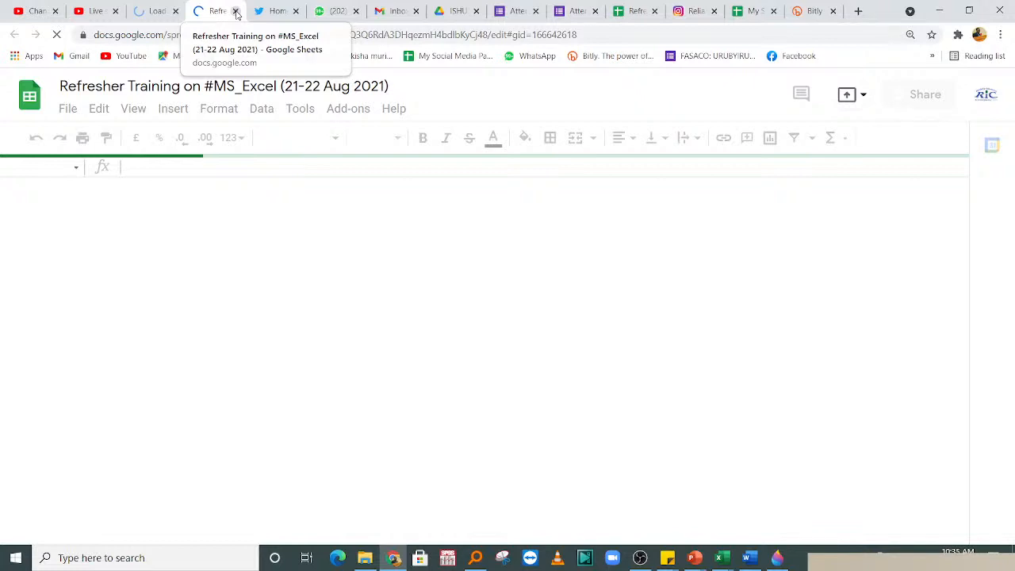
- Close the Refresher Training spreadsheet page and bring up the Basic Excel online quiz form
left_click(236, 11)
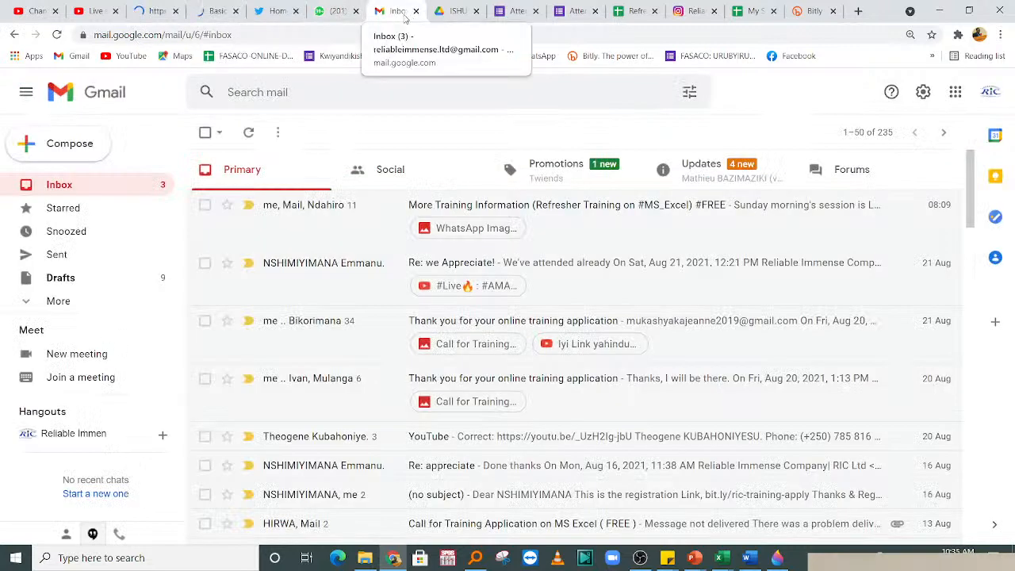
left_click(436, 10)
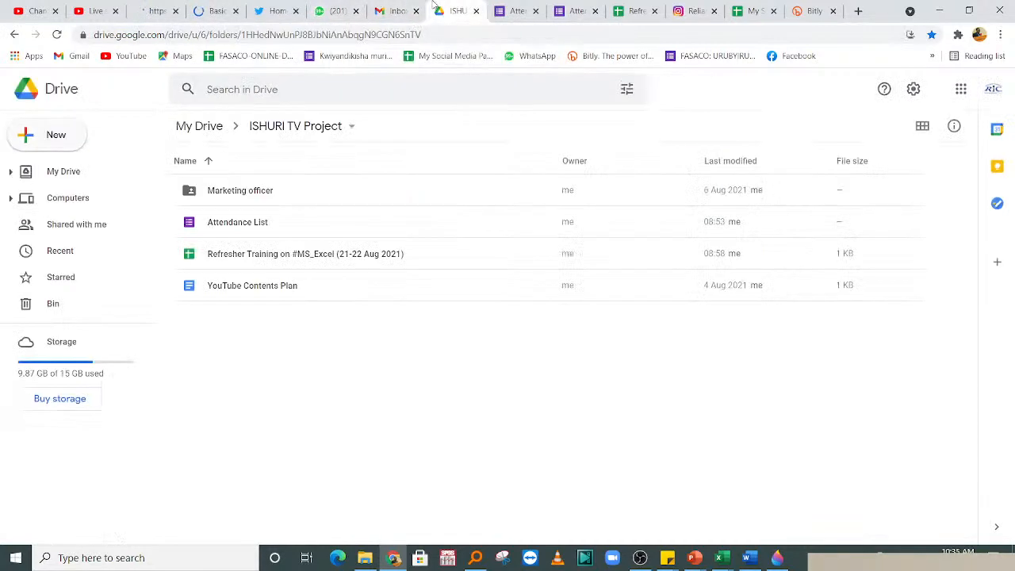
left_click(333, 10)
left_click(215, 10)
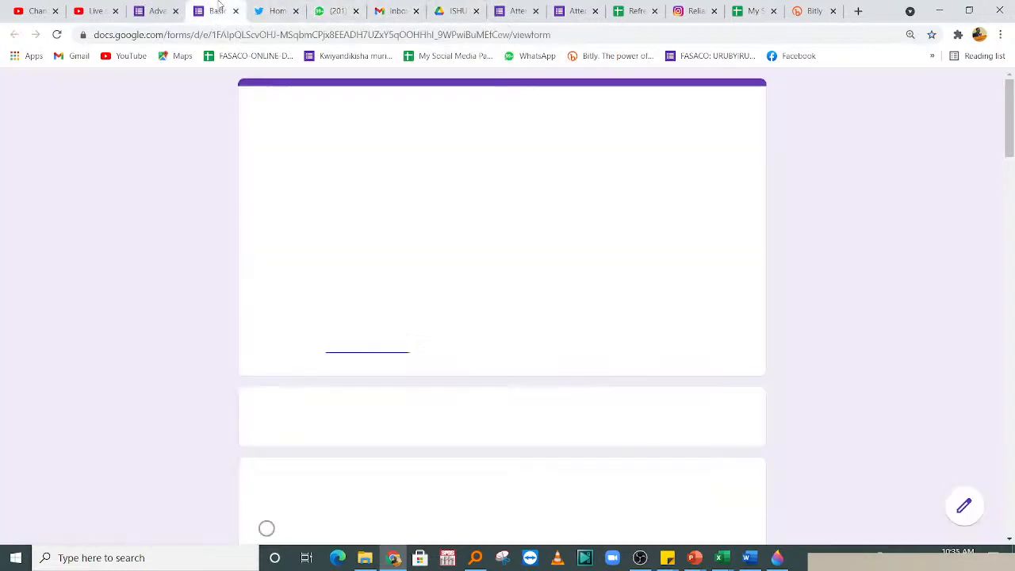
left_click(156, 11)
left_click(202, 11)
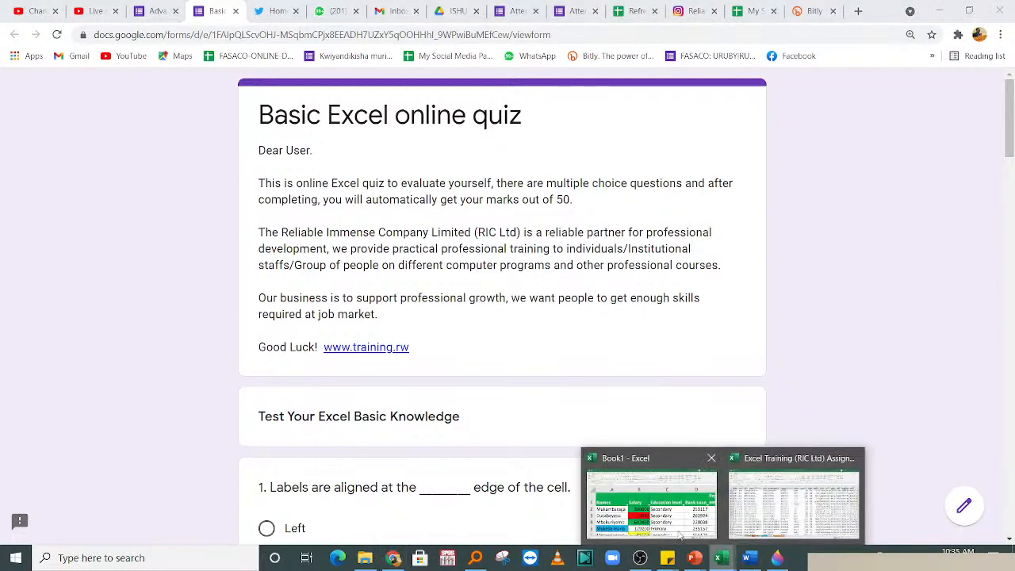
- Switch to the Book1 workbook in Excel and view the Highlight Cells Rules available under conditional formatting
left_click(651, 498)
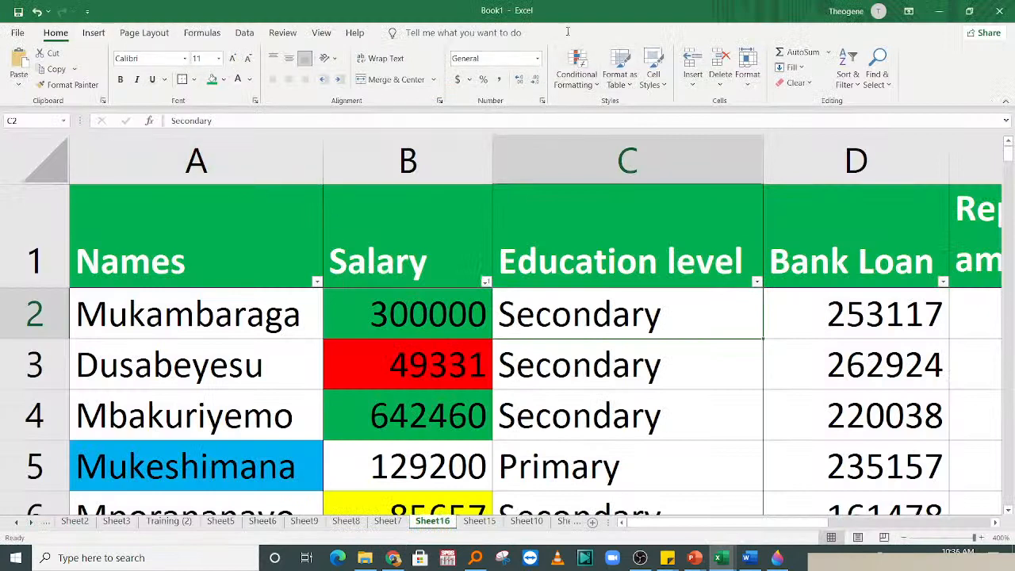
left_click(588, 82)
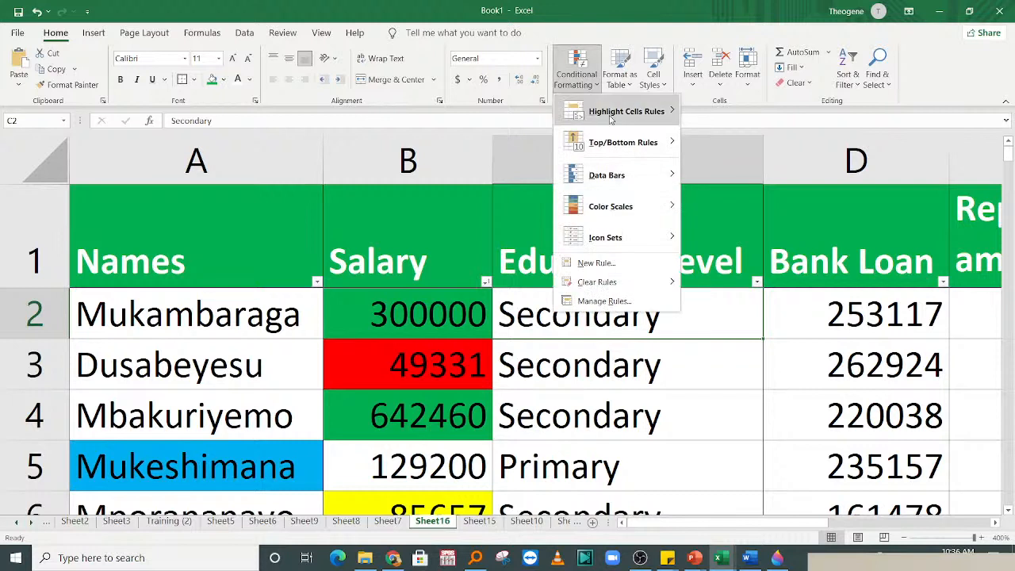
mouse_move(669, 106)
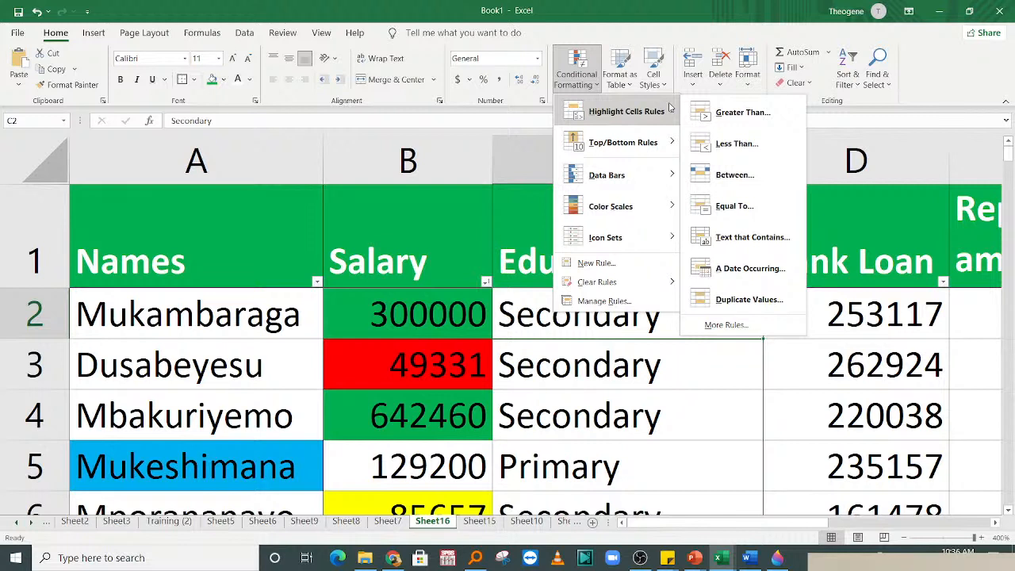
left_click(436, 317)
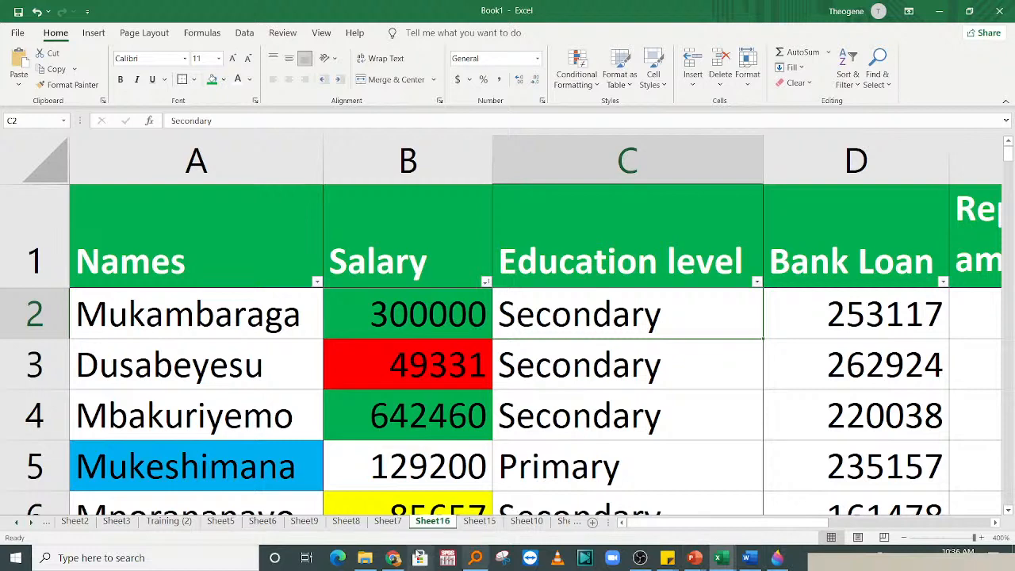
- Return to the Basic Excel online quiz in Chrome and read its introduction and question 1 about label alignment
left_click(366, 559)
left_click(395, 560)
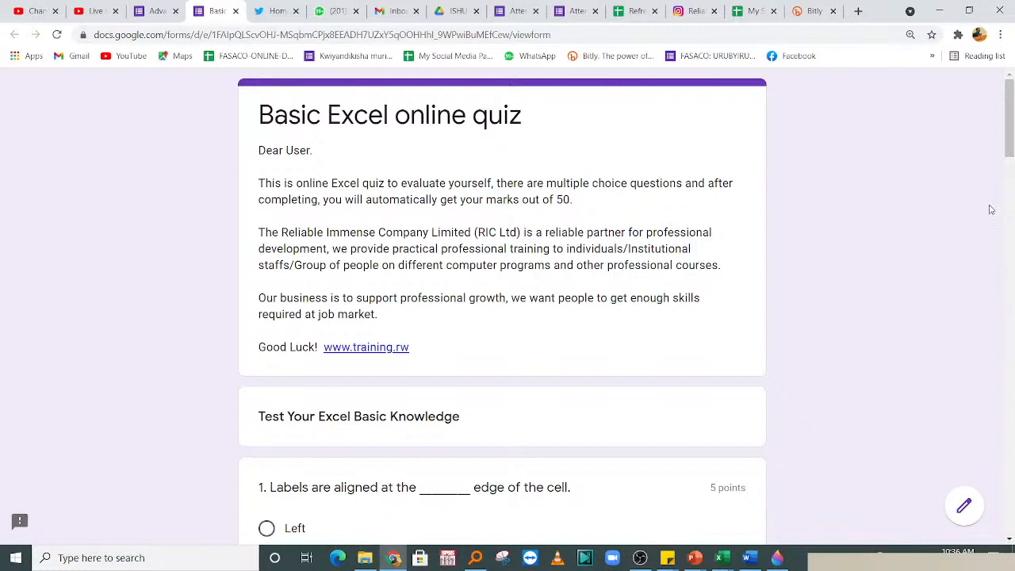
left_click_drag(1009, 143, 1005, 76)
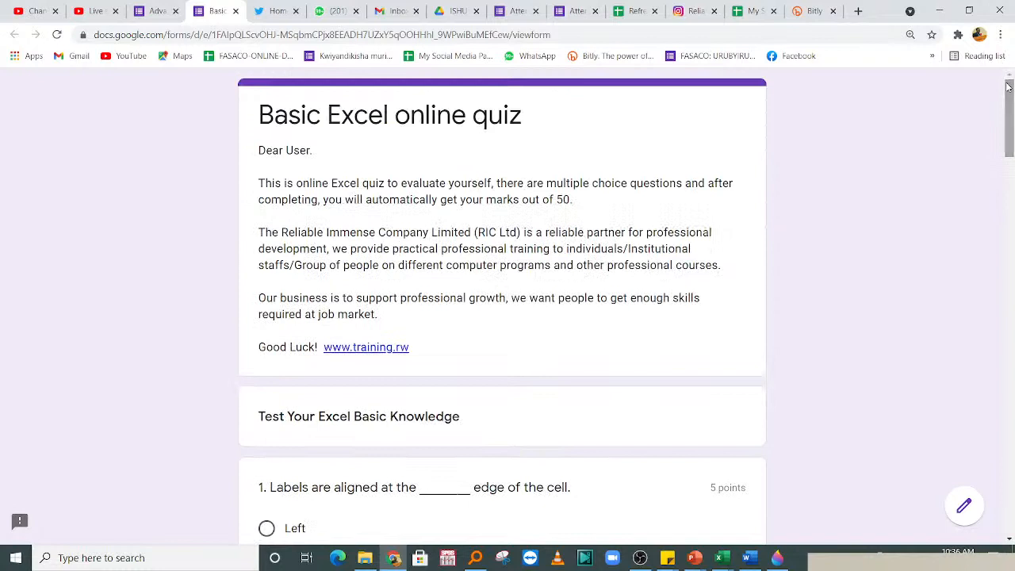
left_click_drag(1011, 105, 1011, 108)
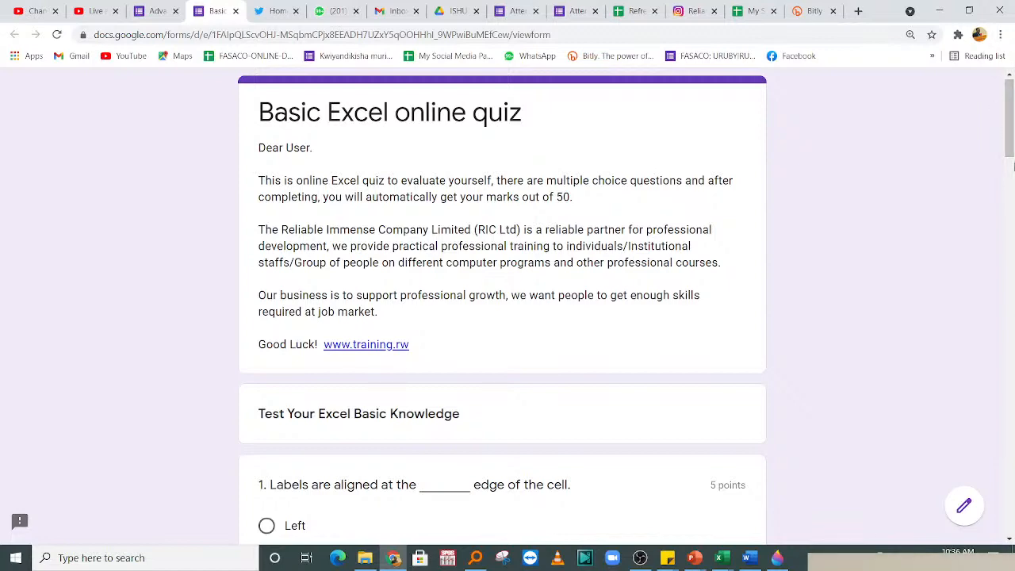
scroll(379, 231, "down", 2)
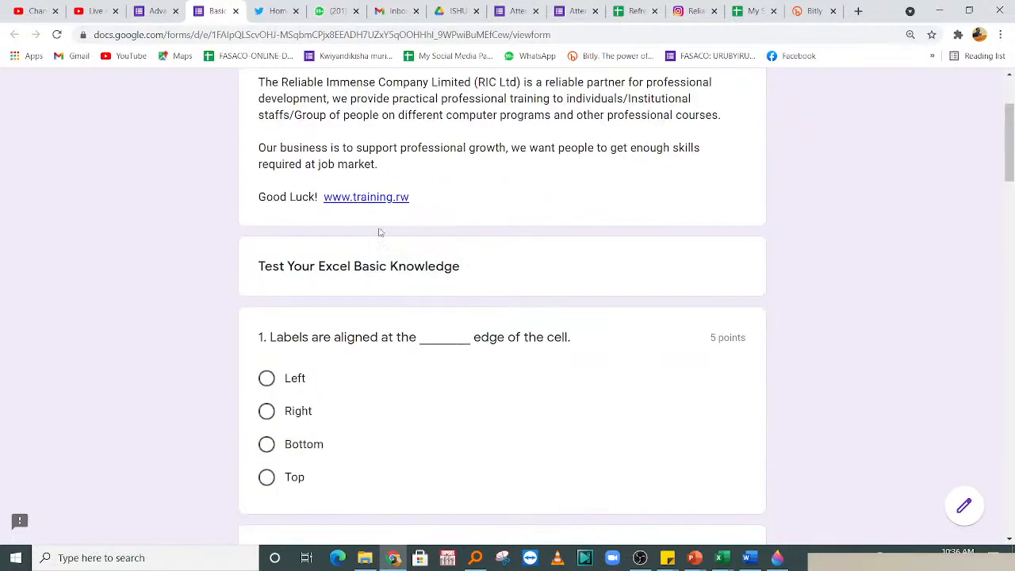
left_click_drag(1005, 158, 1008, 92)
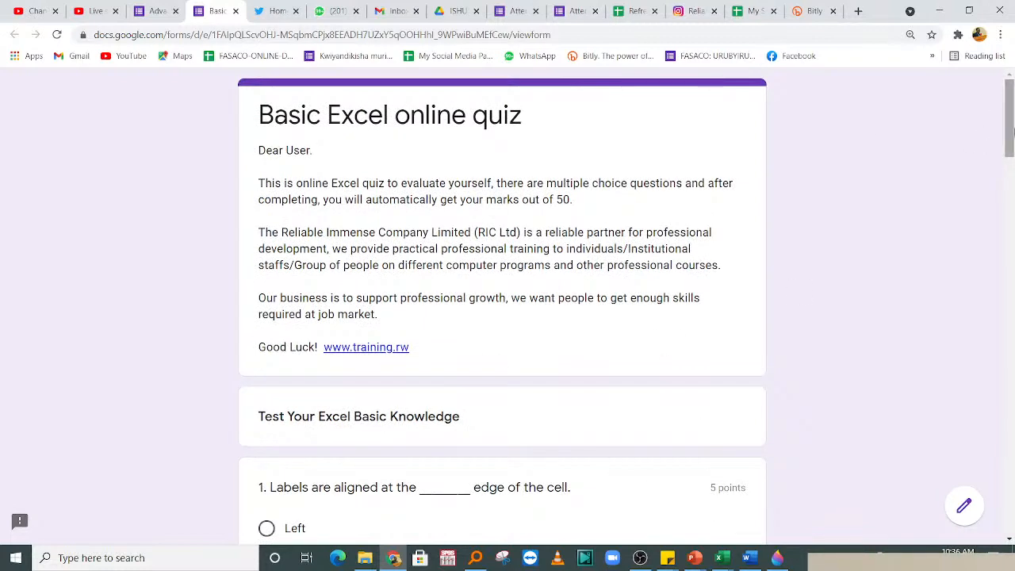
left_click_drag(1012, 128, 1011, 169)
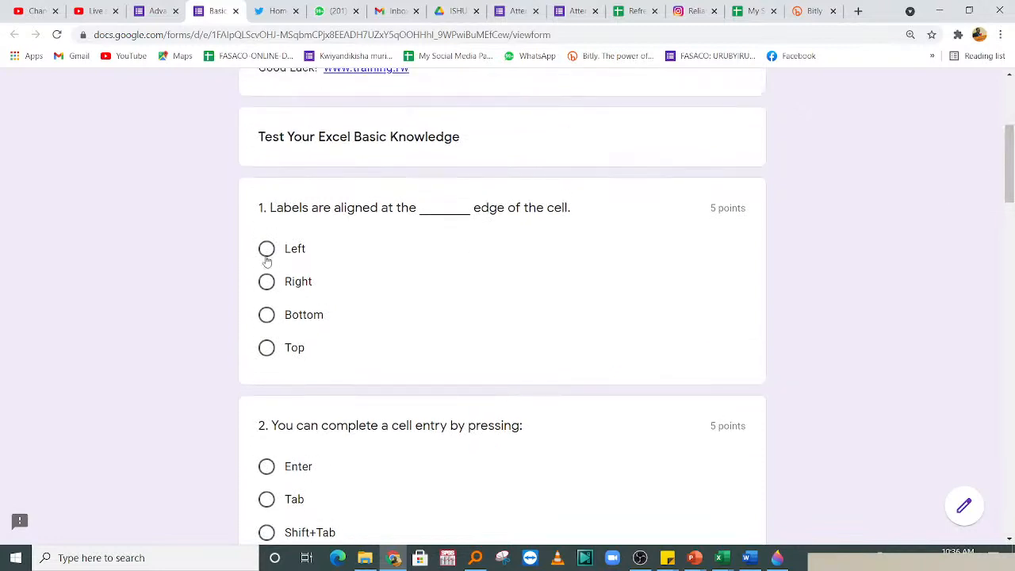
left_click_drag(271, 208, 431, 207)
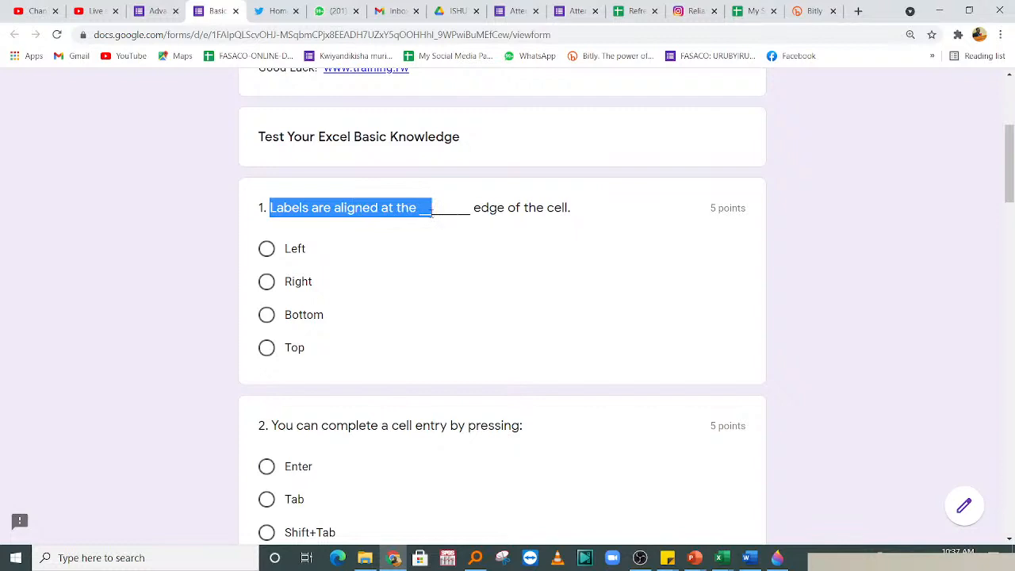
- Highlight the wording of question 1 on label alignment and choose Bottom as its answer
left_click(441, 208)
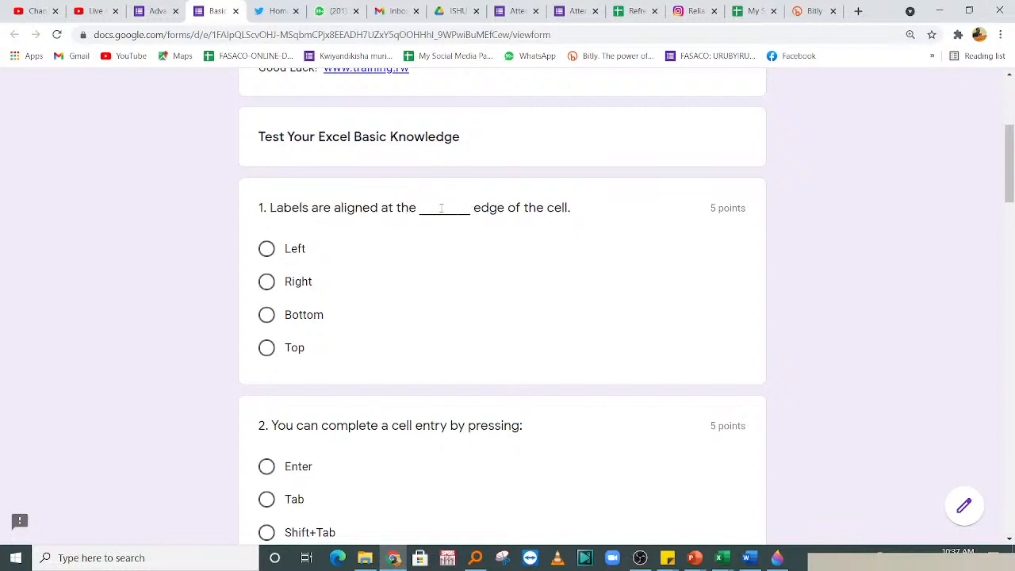
left_click_drag(470, 207, 601, 211)
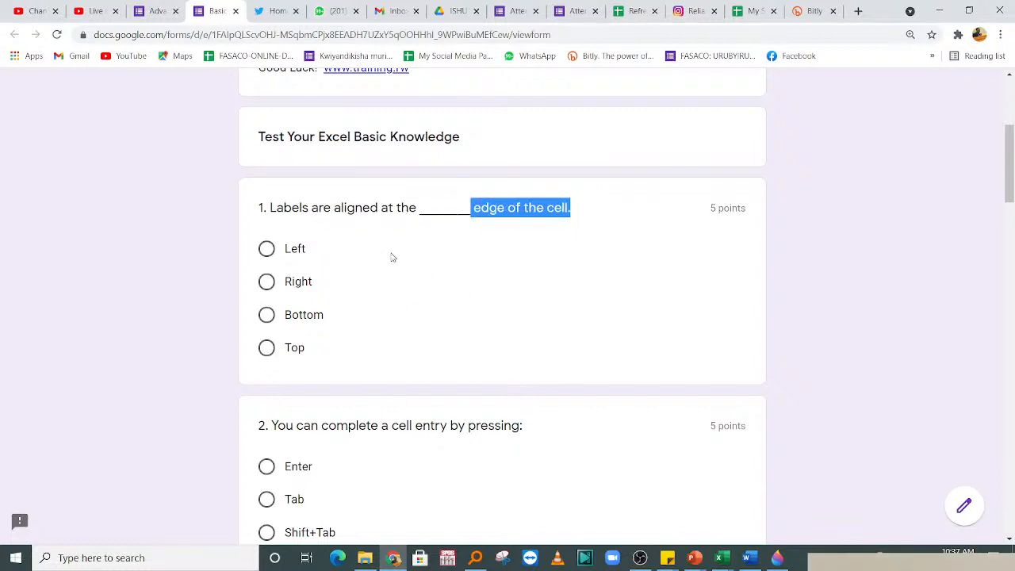
left_click(221, 247)
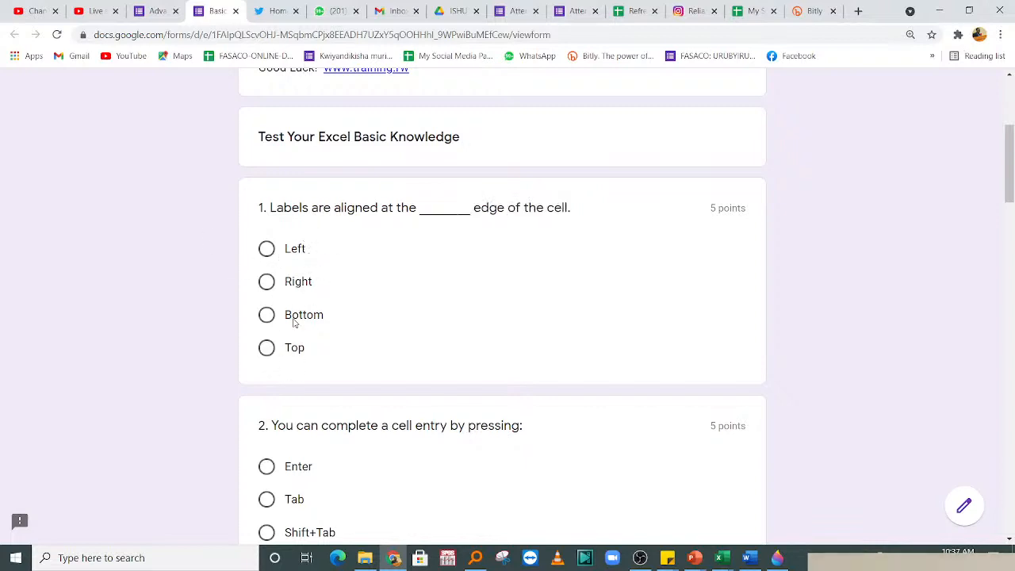
left_click(266, 281)
left_click(266, 248)
left_click(267, 315)
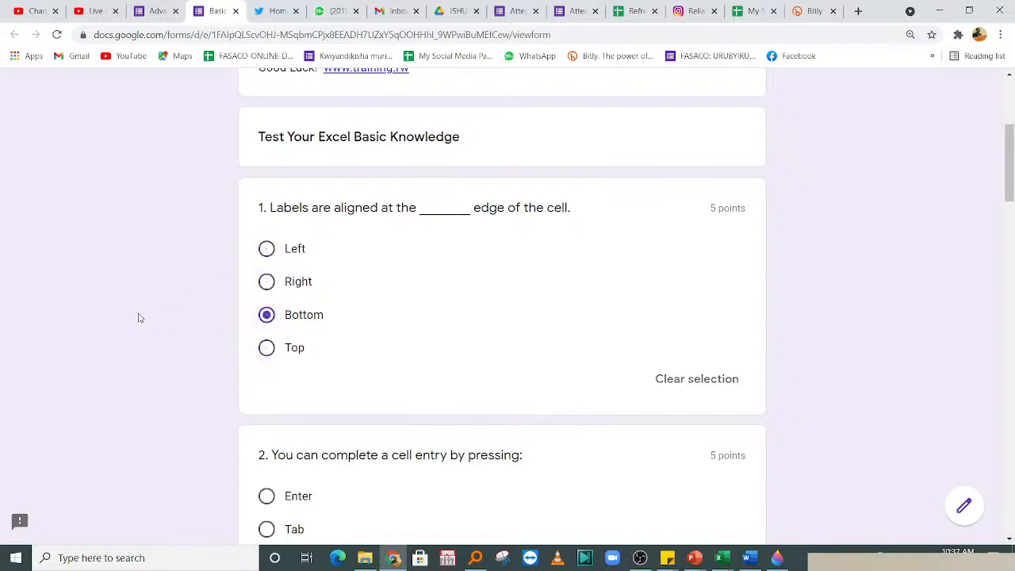
- Read questions 2 to 10 of the Basic Excel online quiz and return to its introduction
left_click_drag(1009, 200, 1011, 226)
scroll(528, 264, "down", 1)
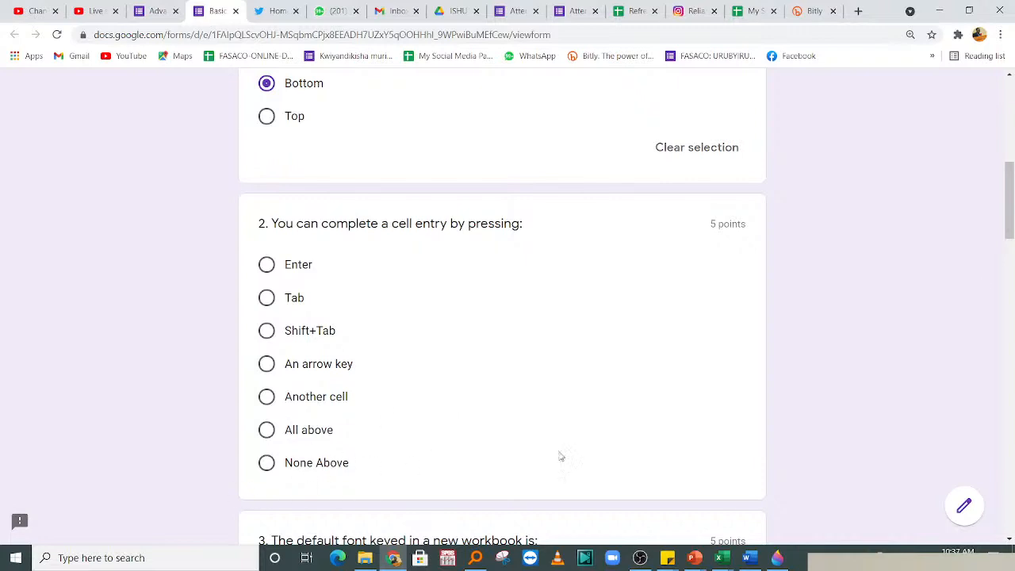
left_click_drag(1012, 167, 1010, 262)
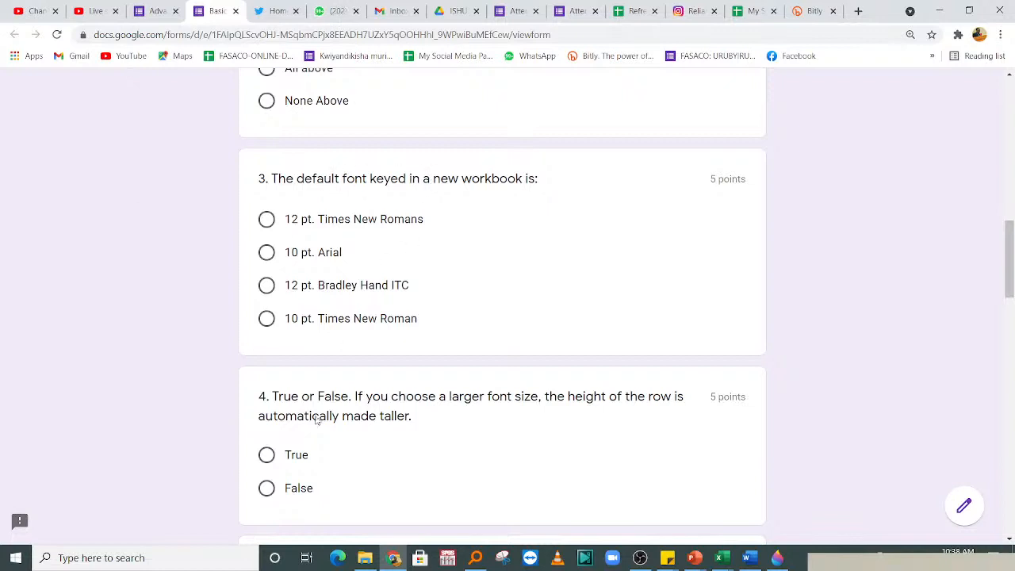
scroll(1011, 332, "down", 2)
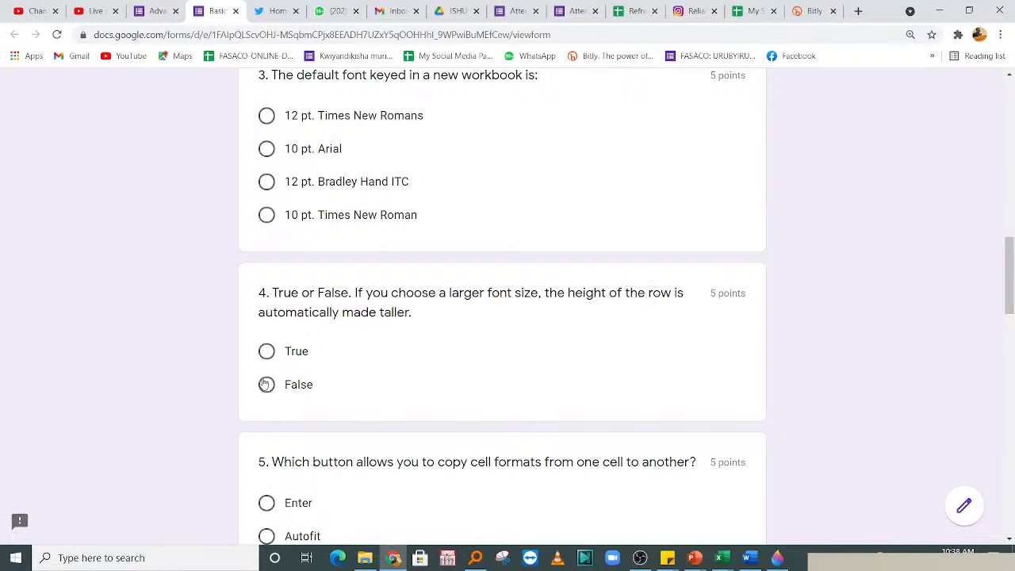
scroll(983, 288, "down", 2)
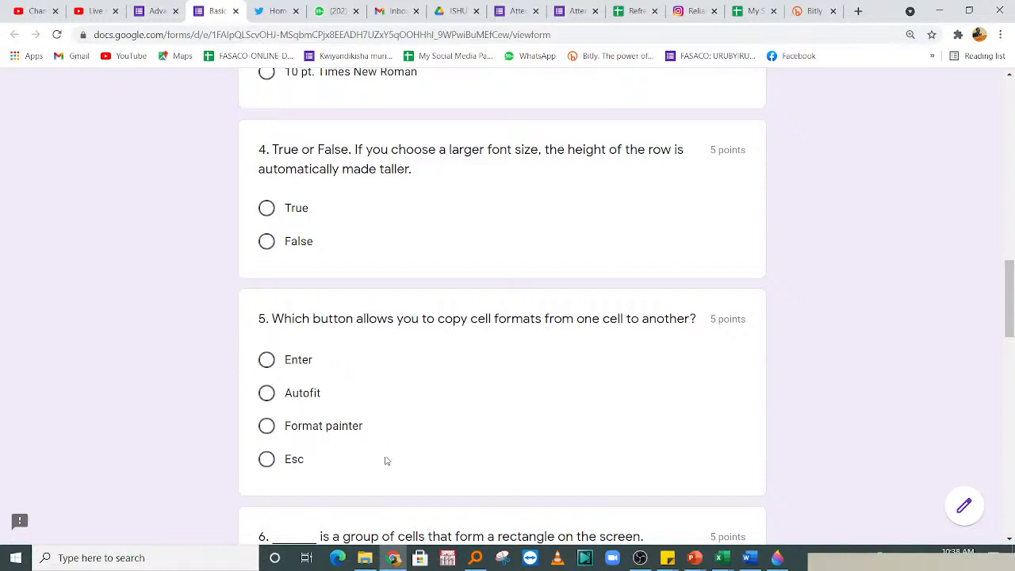
left_click_drag(1009, 309, 1011, 341)
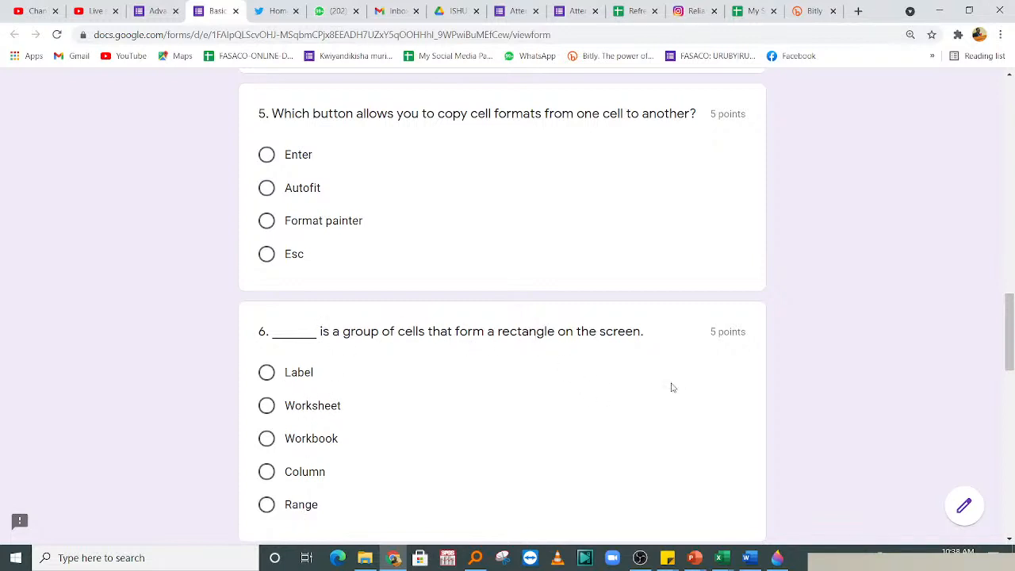
left_click_drag(1008, 331, 1012, 387)
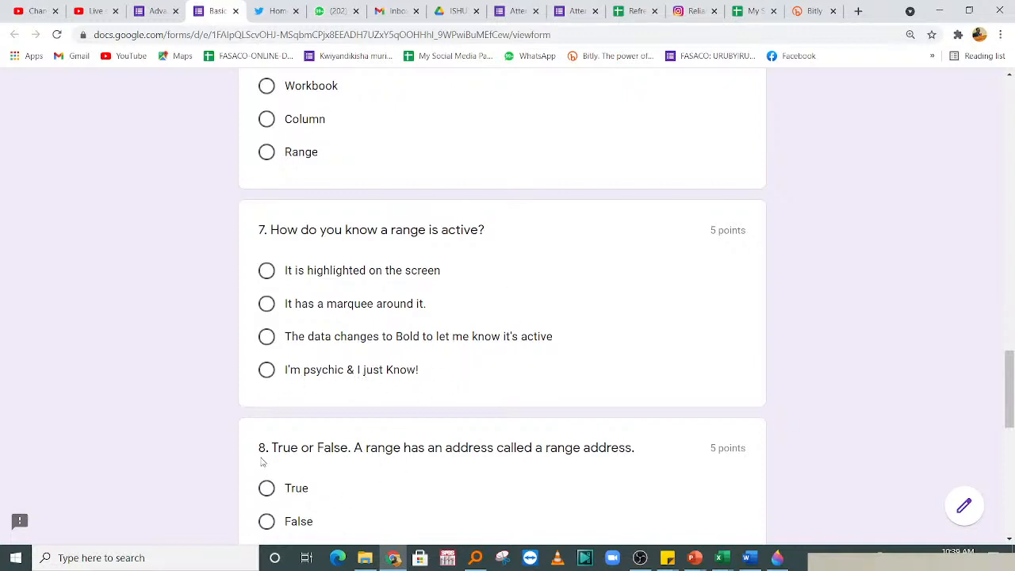
left_click_drag(1010, 388, 1009, 419)
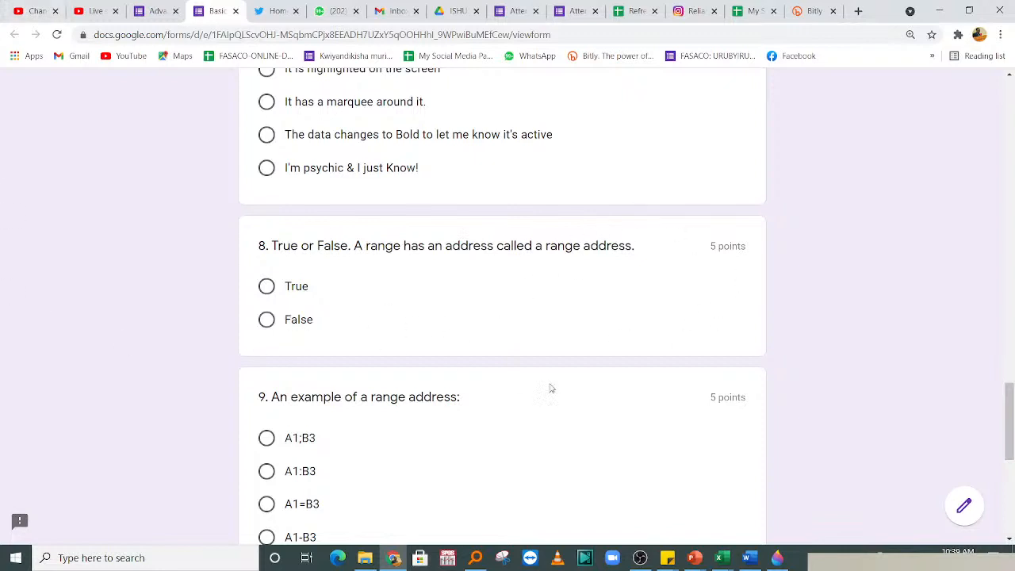
left_click_drag(1010, 437, 1011, 475)
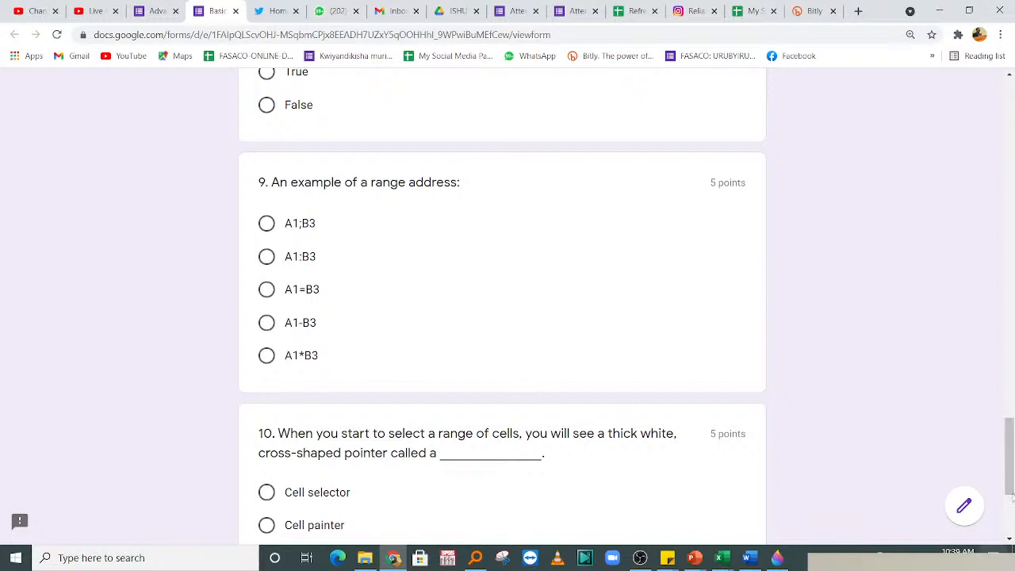
scroll(1010, 536, "down", 3)
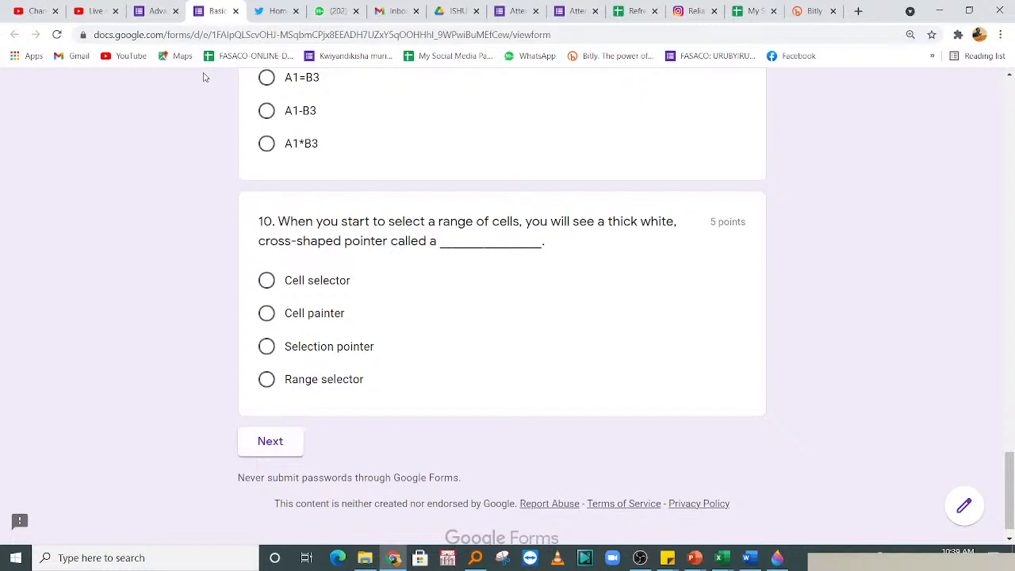
left_click_drag(1008, 475, 1009, 103)
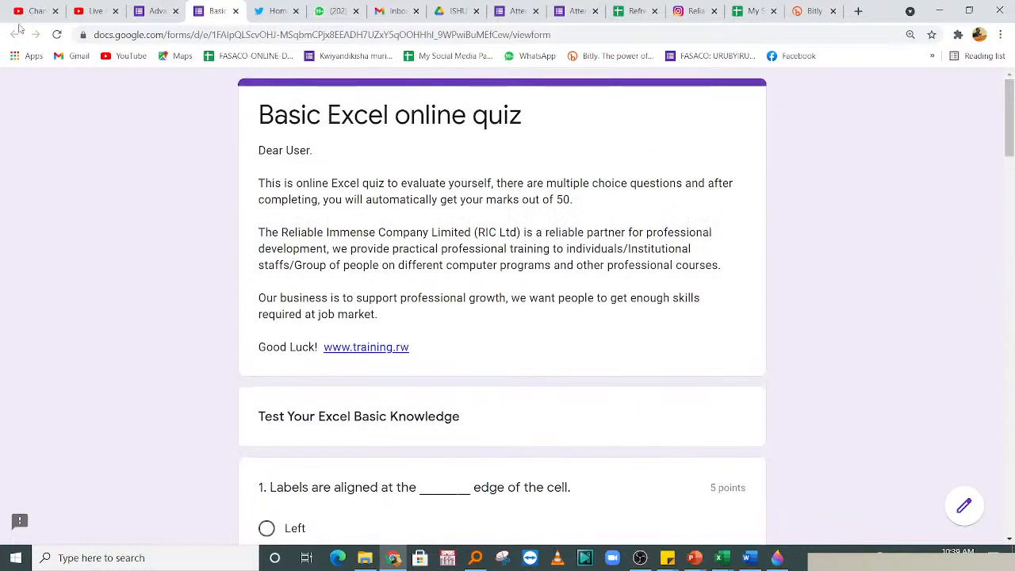
- Bring up the Advanced Excel-Online Quiz and read its introduction and question 1 about the data table function
left_click(147, 7)
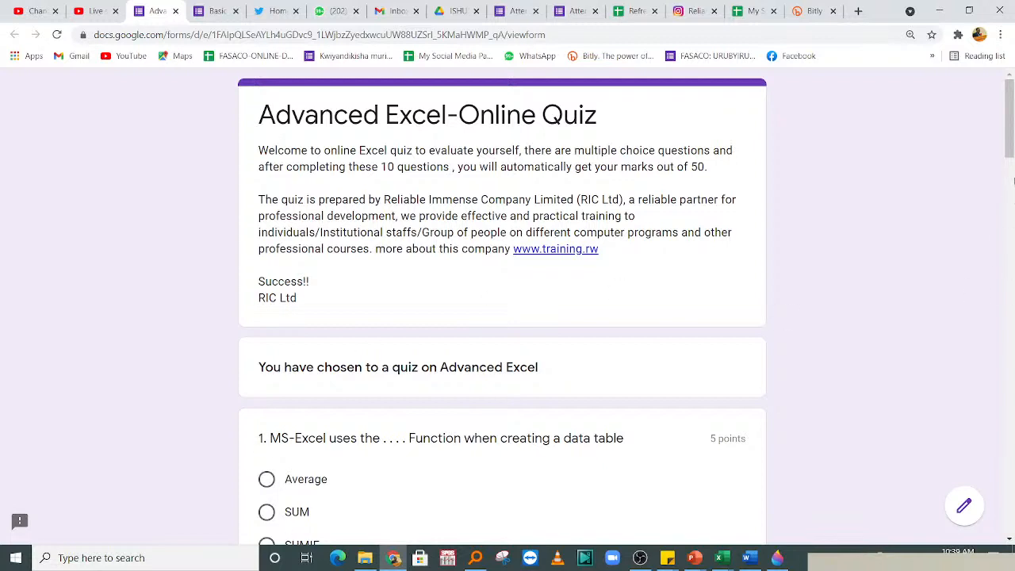
left_click_drag(1009, 119, 1011, 163)
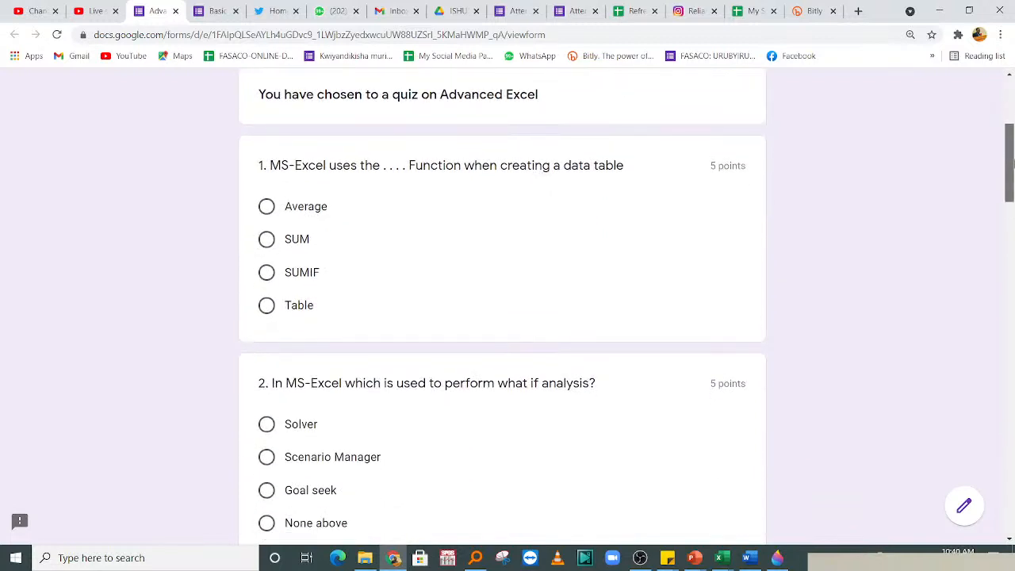
scroll(1010, 163, "up", 1)
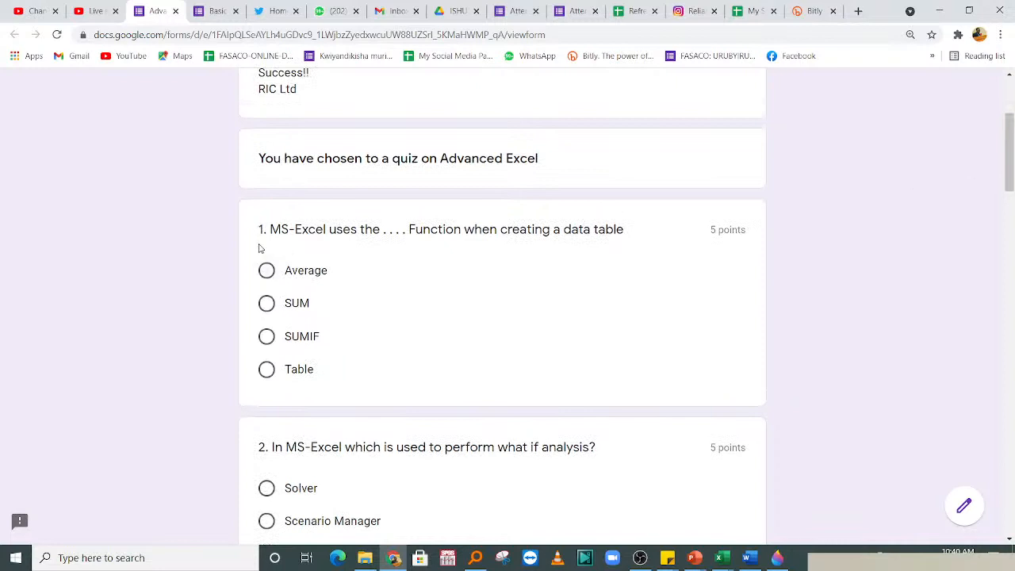
left_click_drag(277, 229, 382, 231)
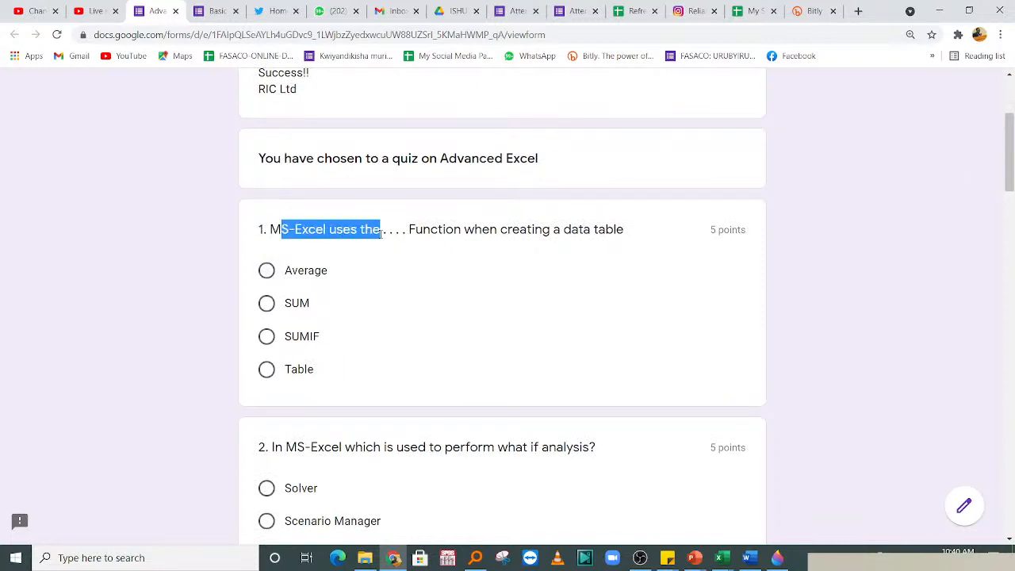
left_click(393, 231)
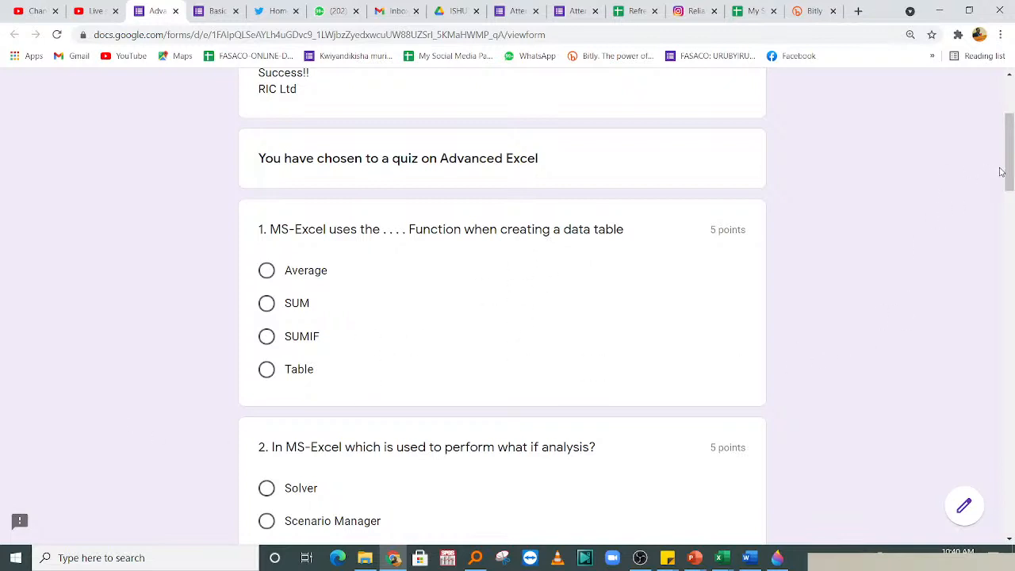
- Read questions 2 to 7 of the Advanced Excel quiz, from what-if analysis to the Paste Special command
left_click_drag(1000, 169, 1012, 214)
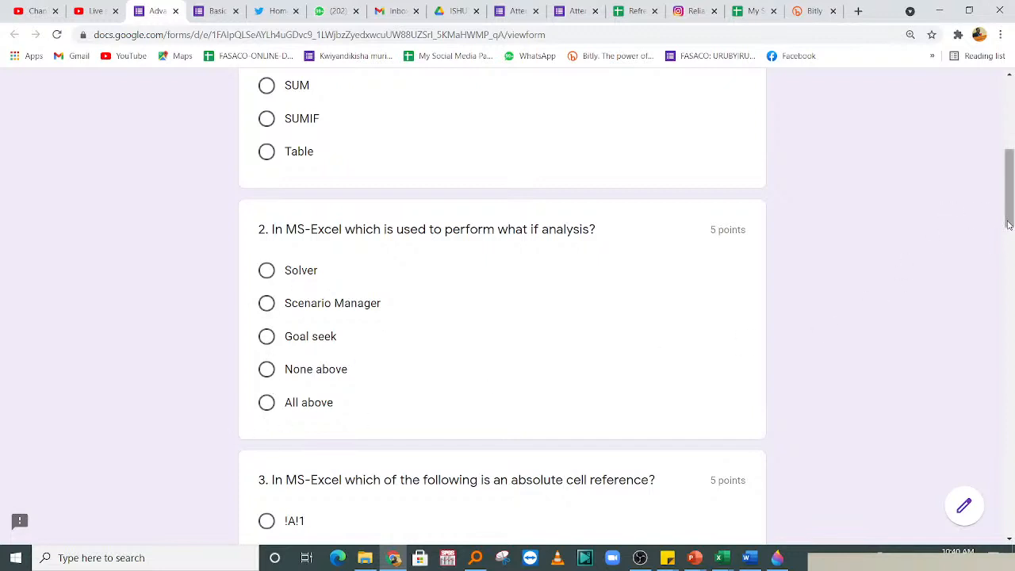
left_click_drag(1009, 232, 1009, 250)
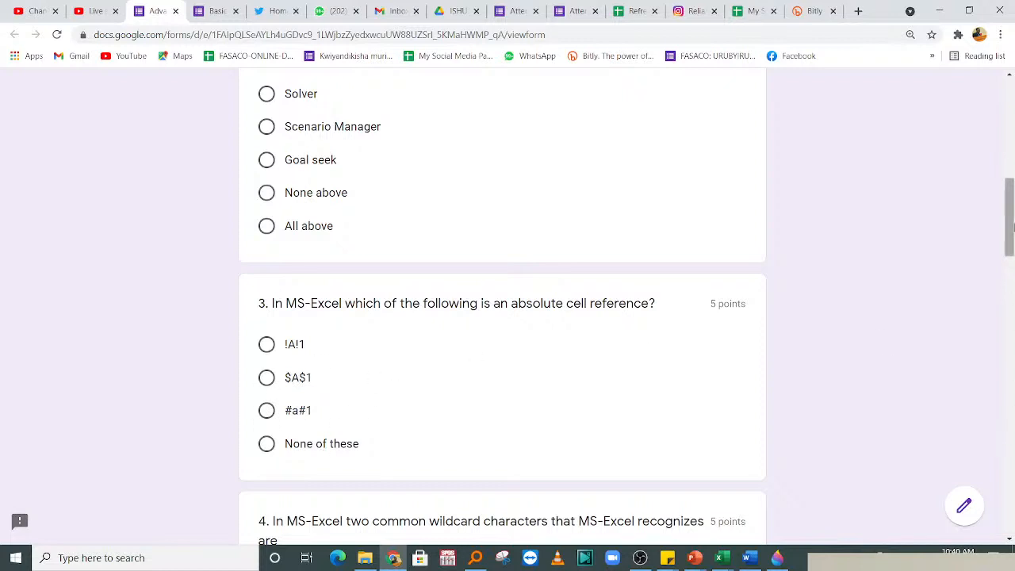
scroll(1005, 287, "down", 4)
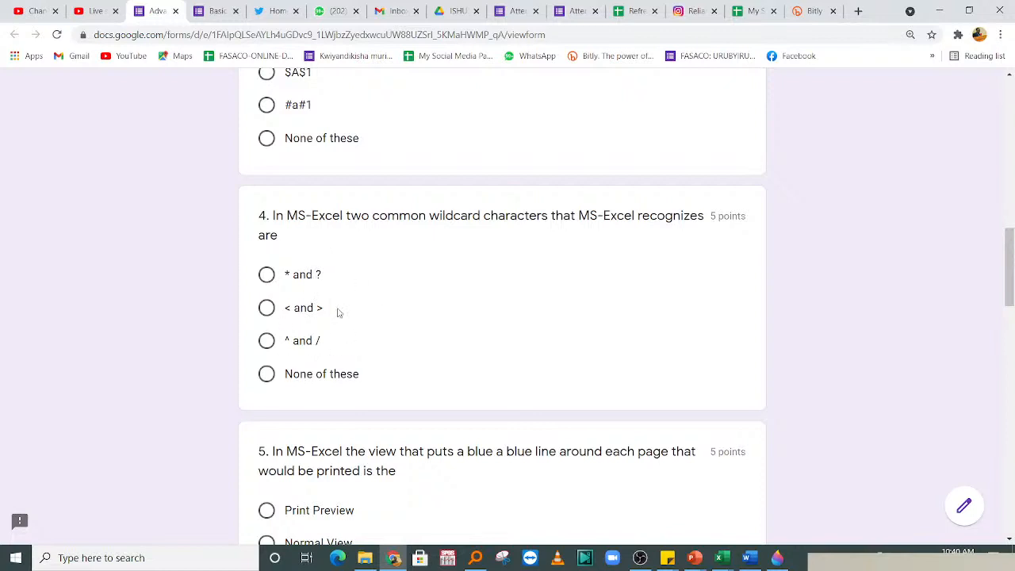
left_click_drag(1010, 249, 1011, 277)
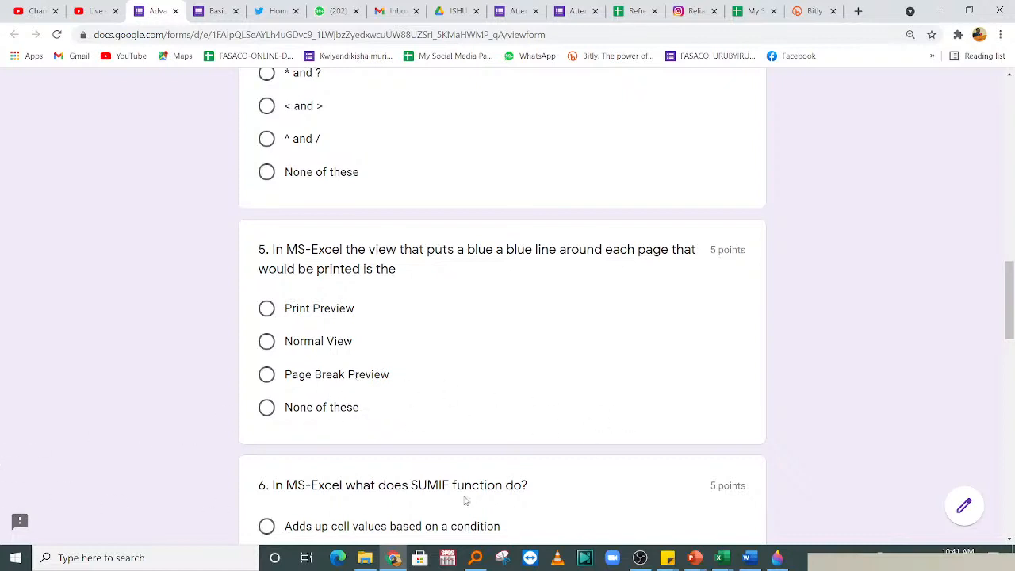
scroll(783, 324, "down", 4)
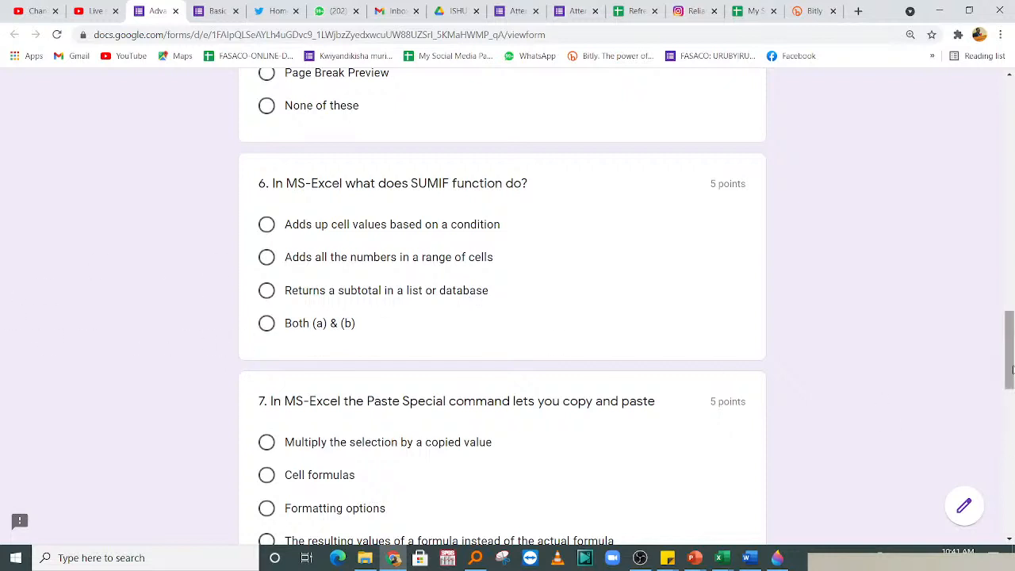
scroll(1003, 411, "down", 3)
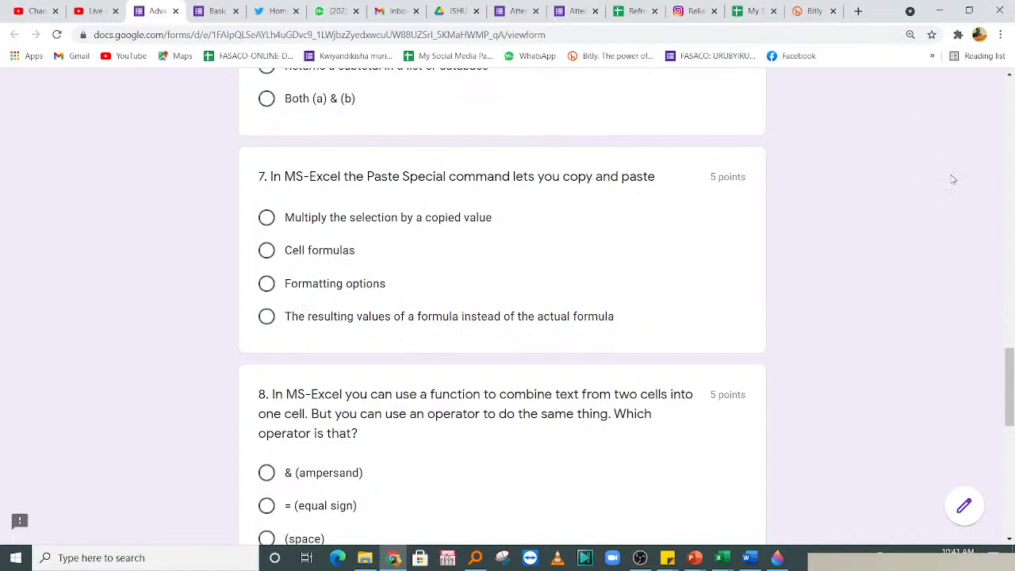
- Enlarge the Advanced Excel quiz page to 175% zoom
left_click(1000, 35)
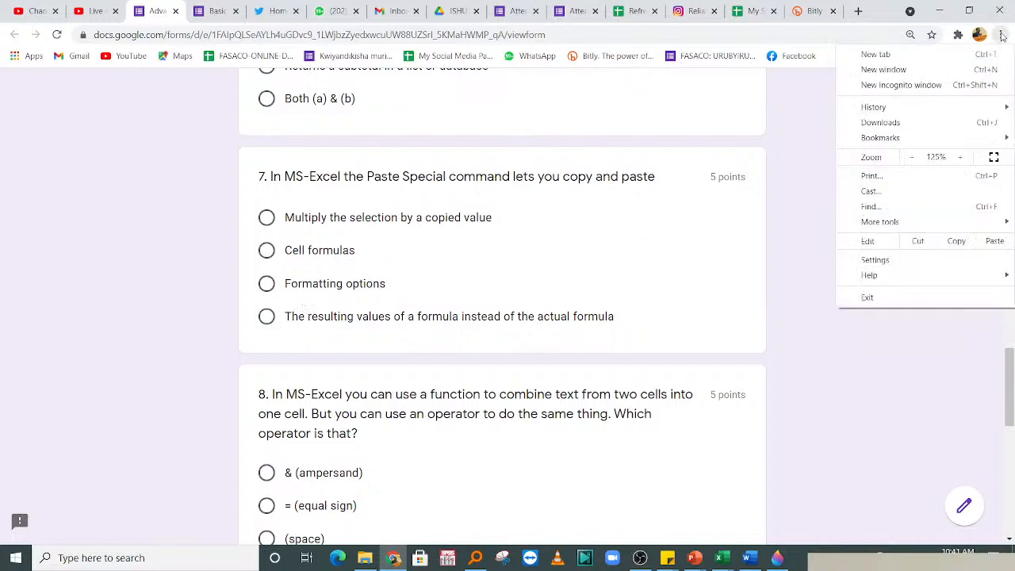
left_click(960, 157)
left_click(960, 157)
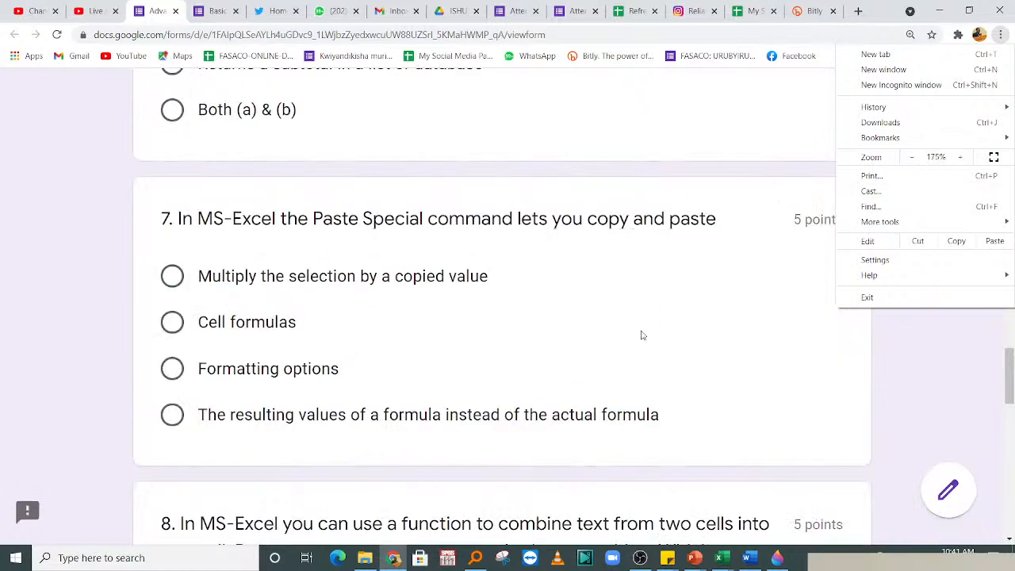
- Read the Advanced Excel quiz questions from 7 through 10 and return to the quiz introduction
mouse_move(1013, 379)
left_mouse_down()
mouse_move(1014, 405)
mouse_move(1013, 391)
left_mouse_up()
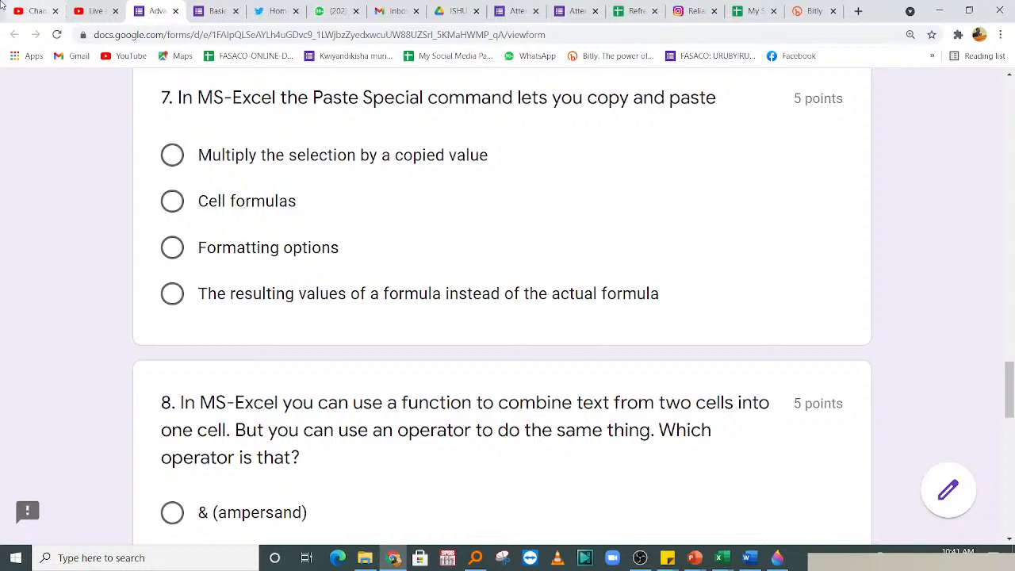
left_click(1012, 242)
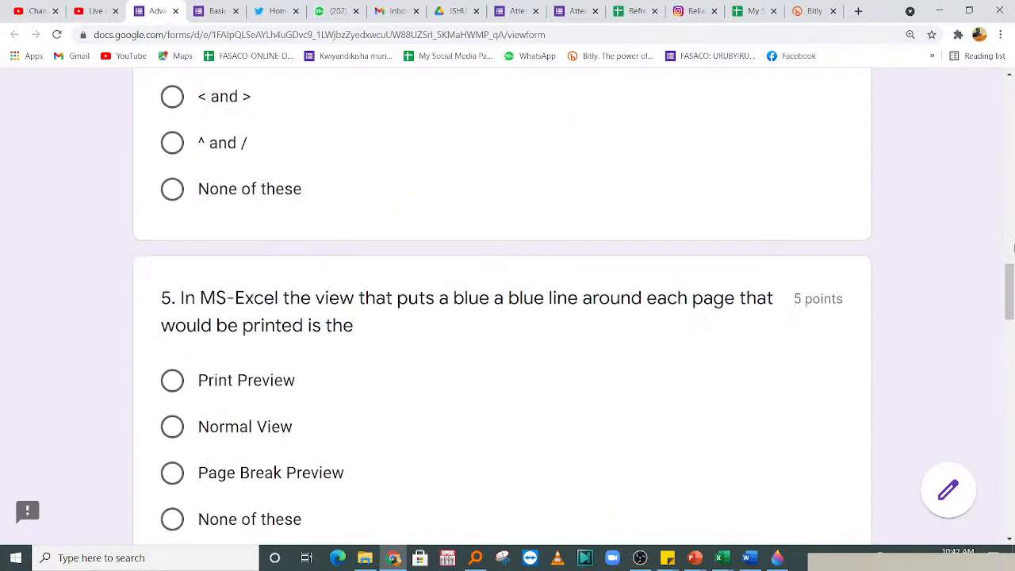
left_click_drag(1010, 254, 1011, 423)
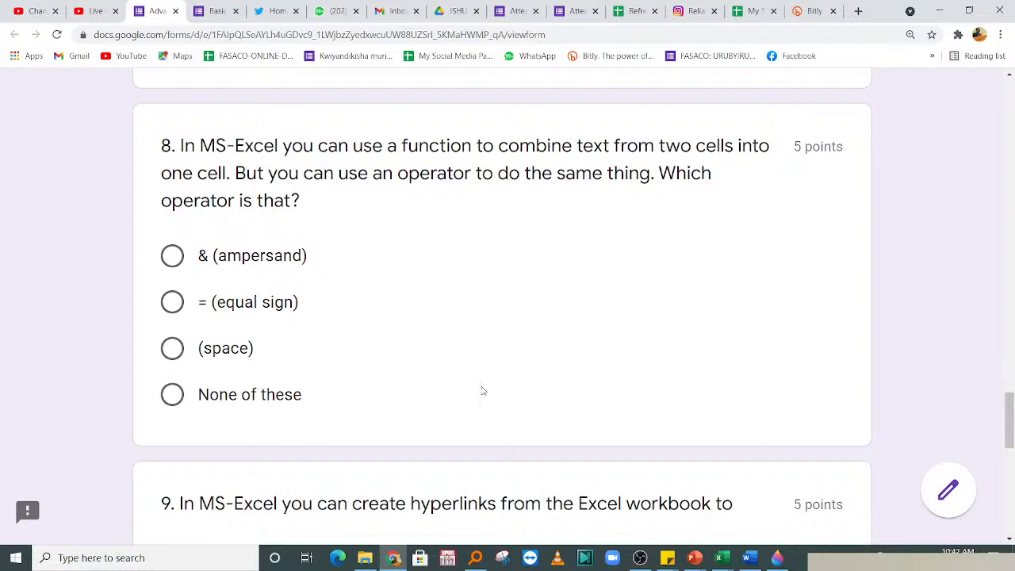
scroll(1009, 440, "down", 4)
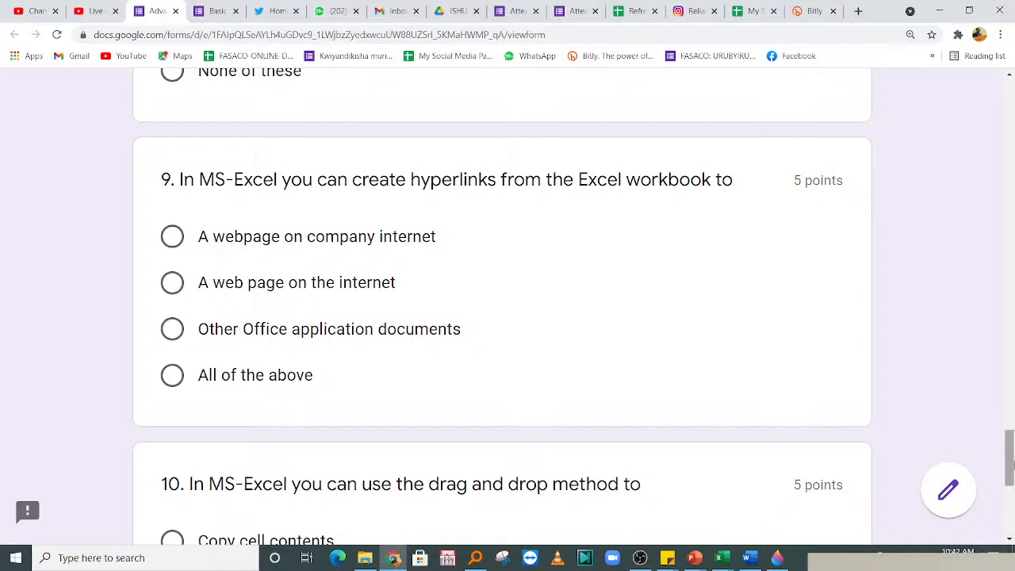
scroll(1010, 487, "down", 2)
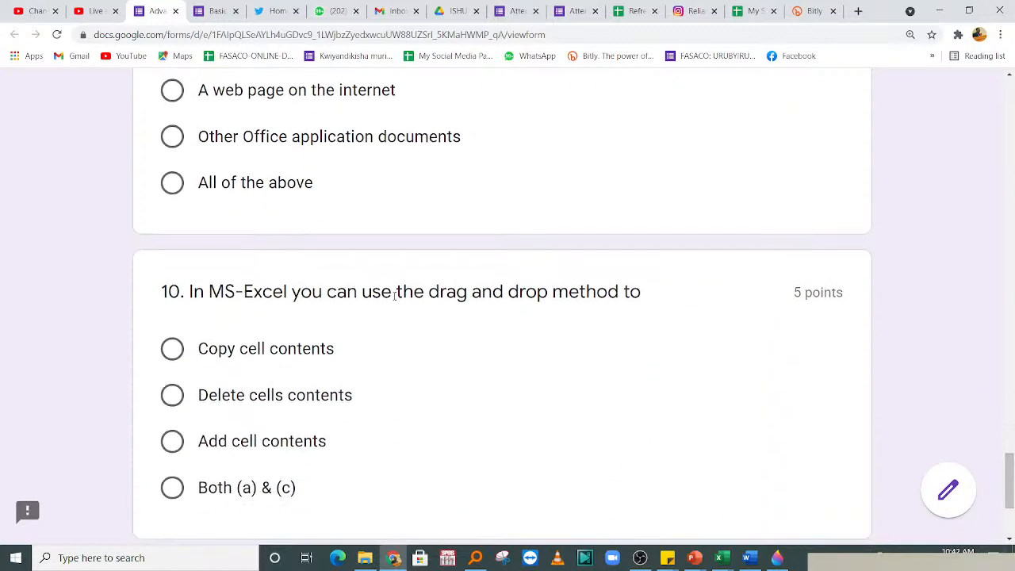
scroll(396, 248, "down", 2)
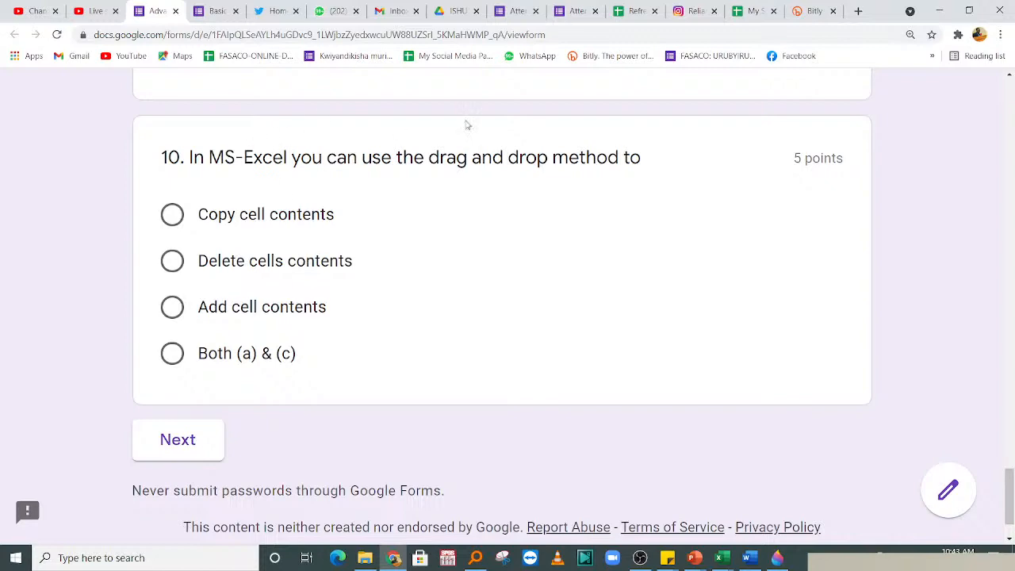
left_click_drag(1010, 492, 1010, 96)
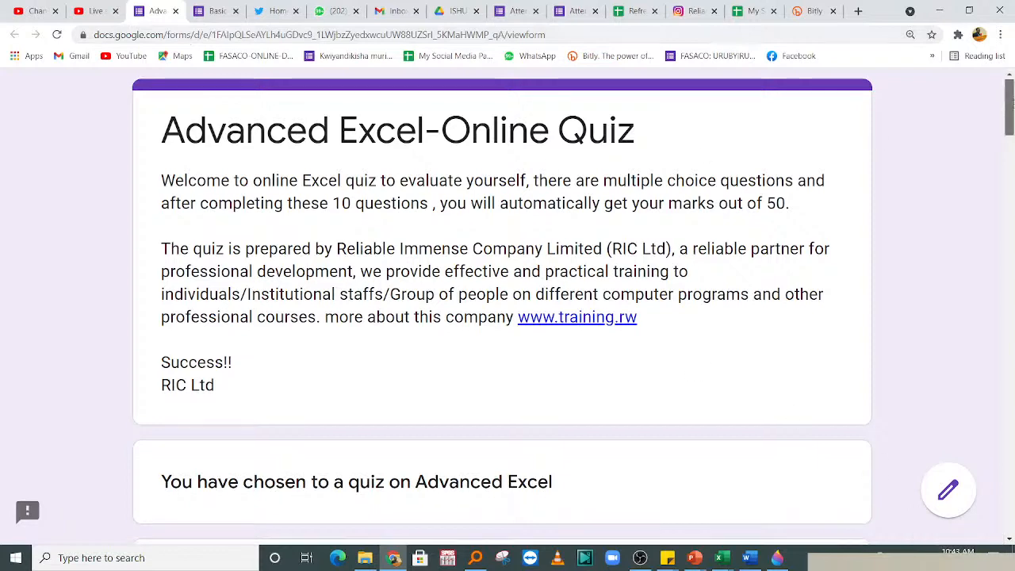
mouse_move(1010, 99)
left_mouse_down()
mouse_move(1010, 131)
mouse_move(1011, 93)
left_mouse_up()
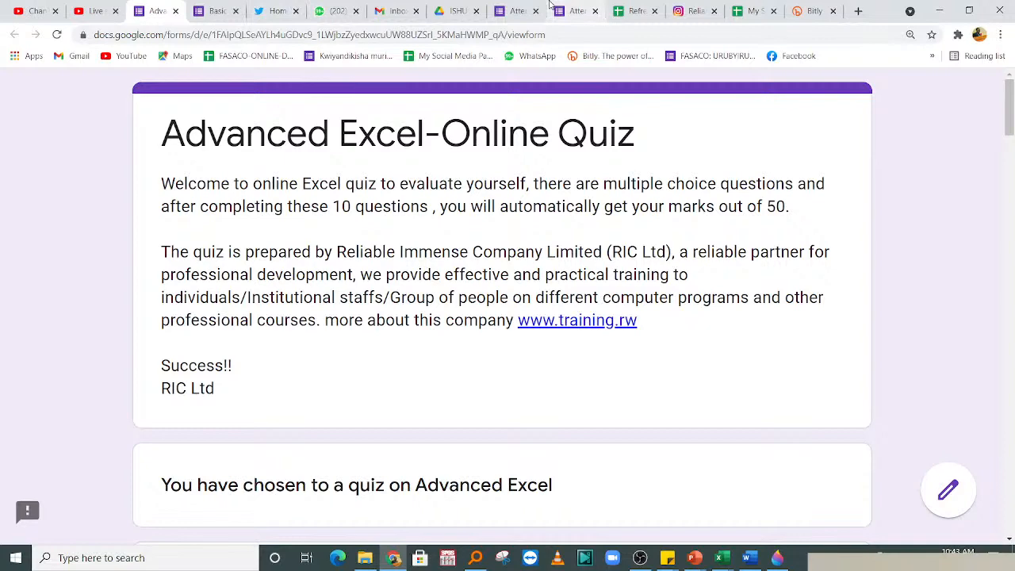
- Highlight and read the Advanced Excel quiz introduction, covering the welcome text, the marks out of 50 and the company description
mouse_move(1010, 117)
left_mouse_down()
mouse_move(1010, 147)
mouse_move(1010, 119)
left_mouse_up()
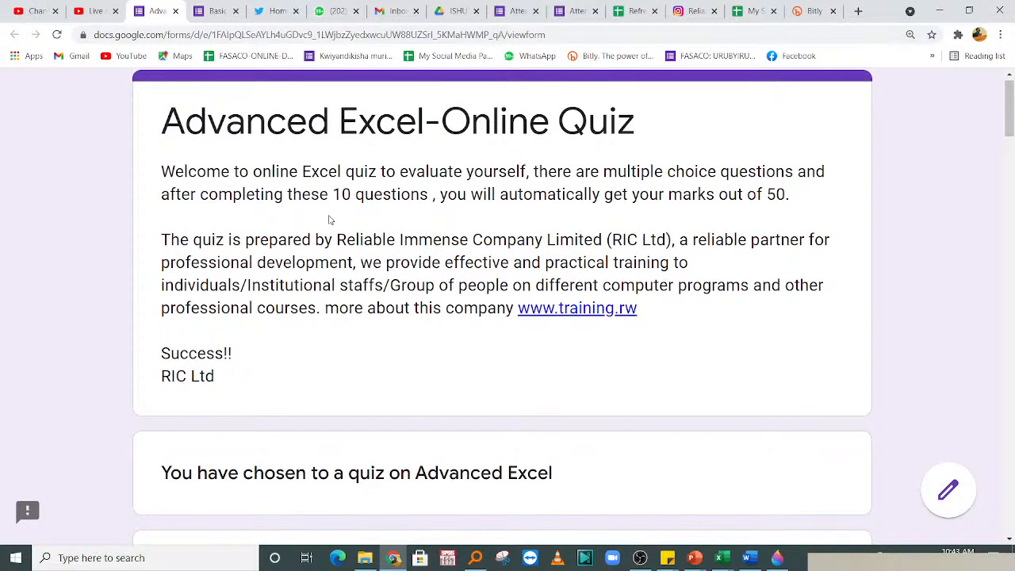
left_click_drag(791, 193, 161, 198)
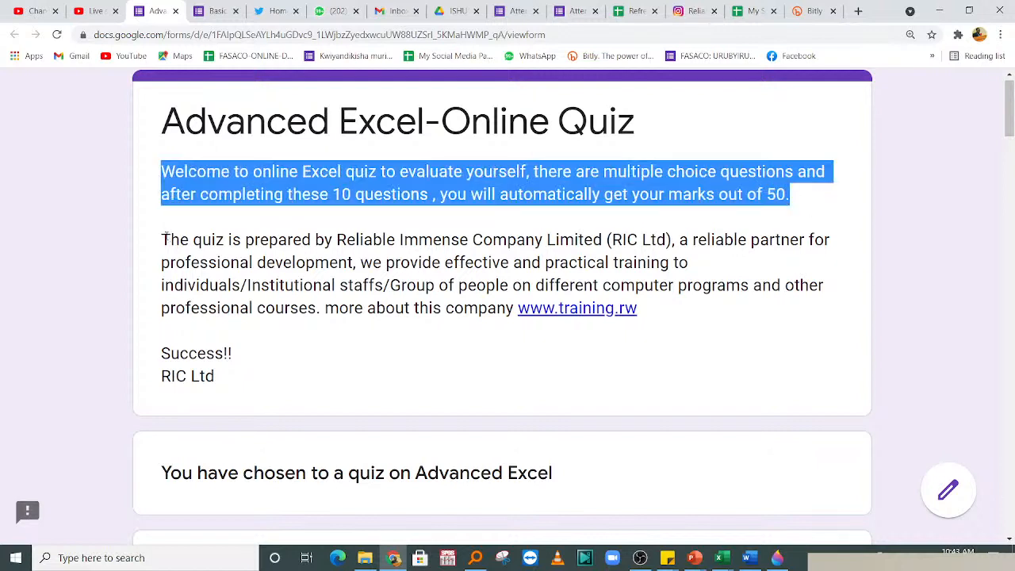
left_click_drag(162, 239, 276, 383)
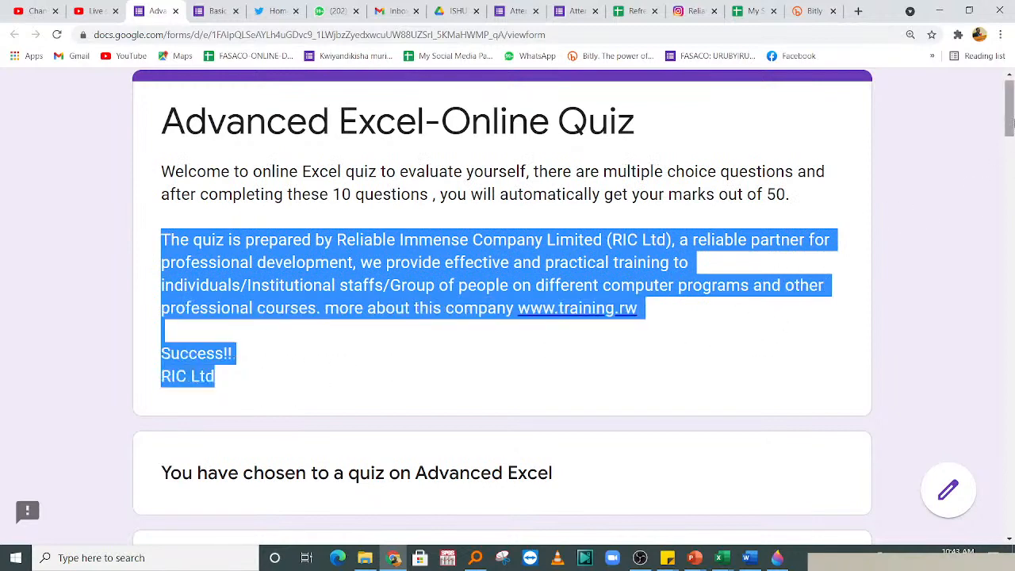
left_click_drag(785, 195, 775, 195)
scroll(1011, 121, "down", 2)
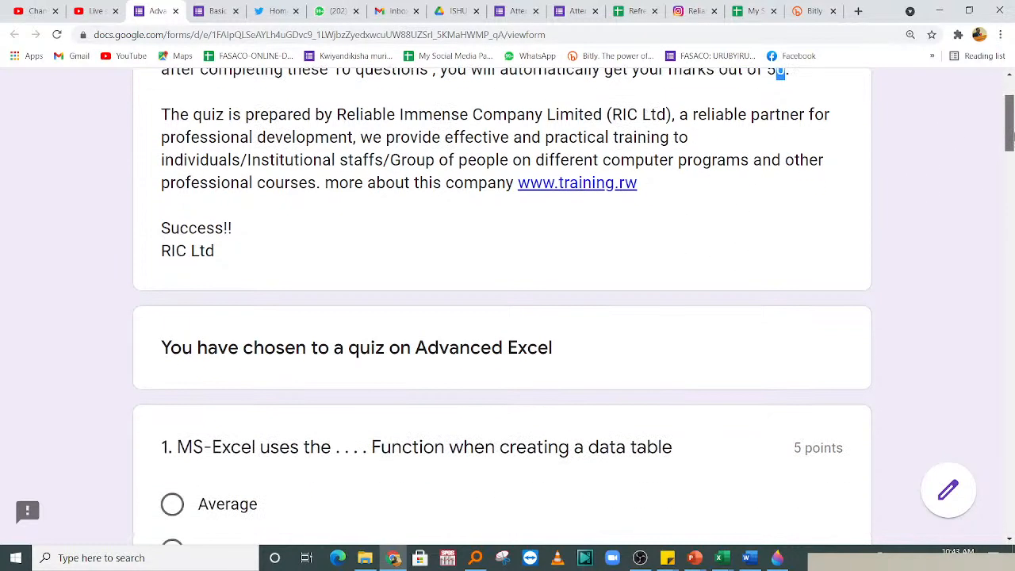
scroll(1011, 120, "up", 2)
left_click(495, 184)
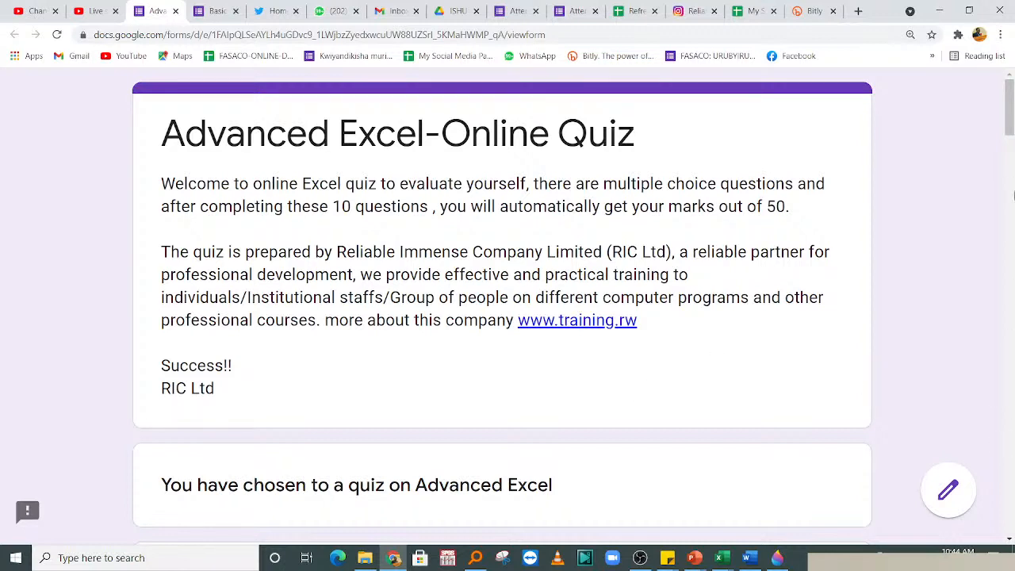
- Review Advanced Excel quiz questions 1 to 5, including what-if analysis and absolute cell references, and return to the quiz introduction
left_click_drag(1008, 111, 1010, 151)
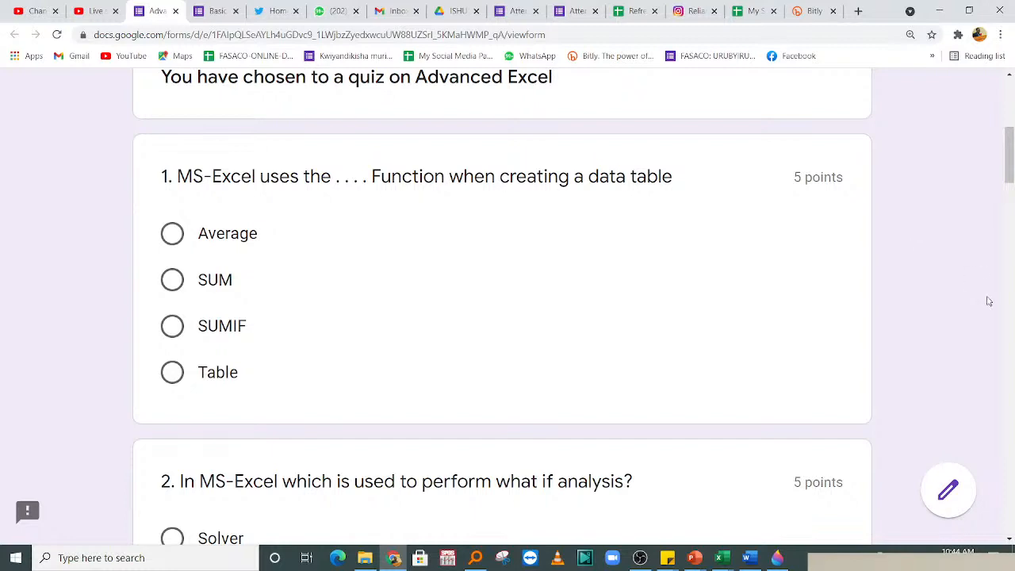
left_click_drag(1009, 156, 996, 314)
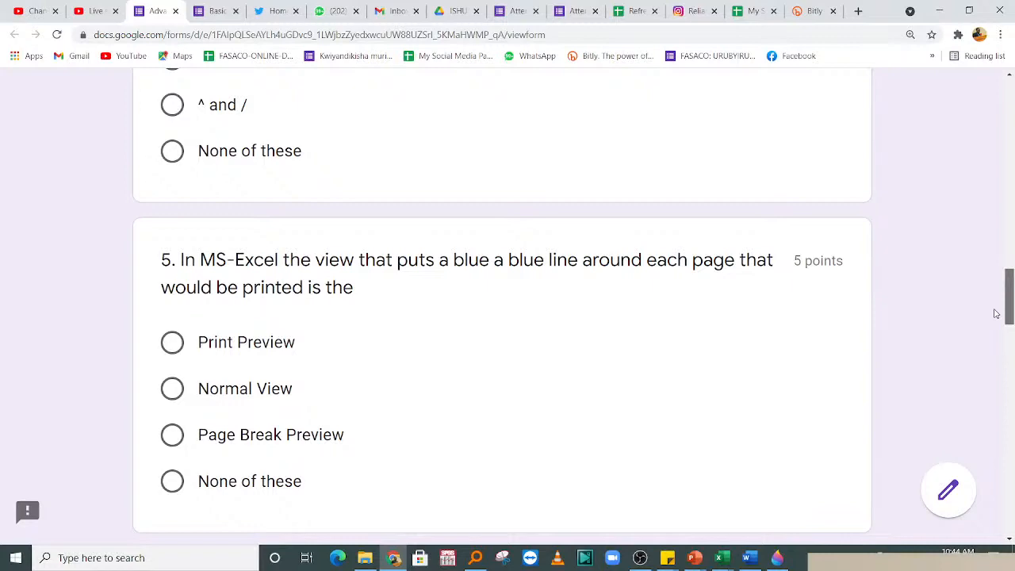
left_click_drag(1008, 279, 1005, 184)
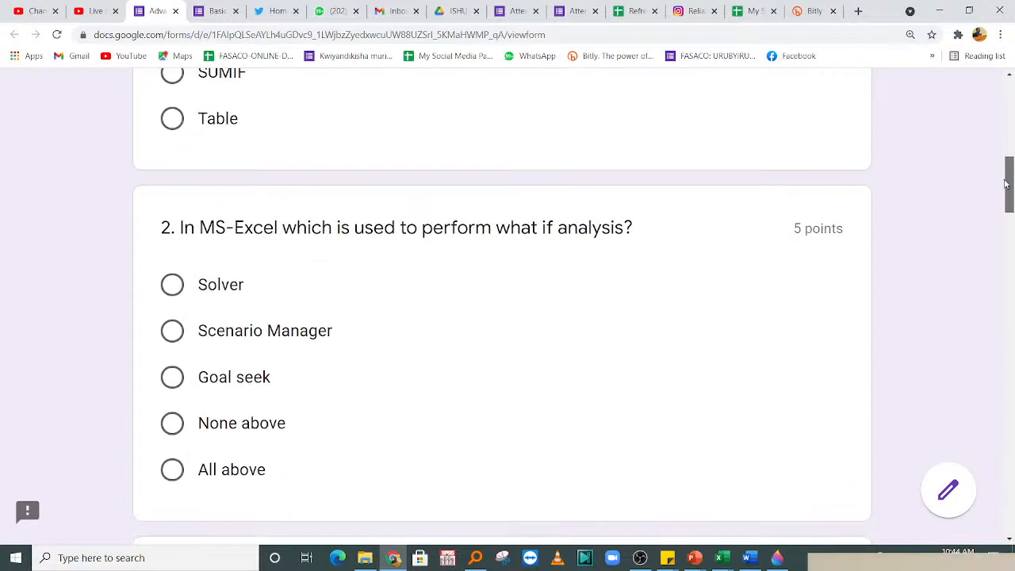
left_click_drag(1005, 184, 1005, 184)
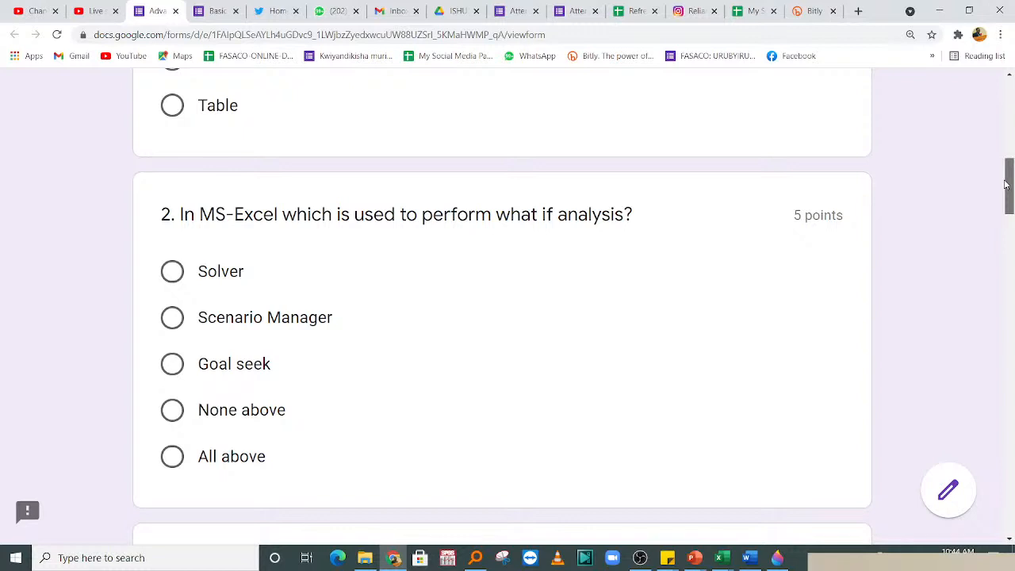
left_click_drag(1006, 184, 1008, 215)
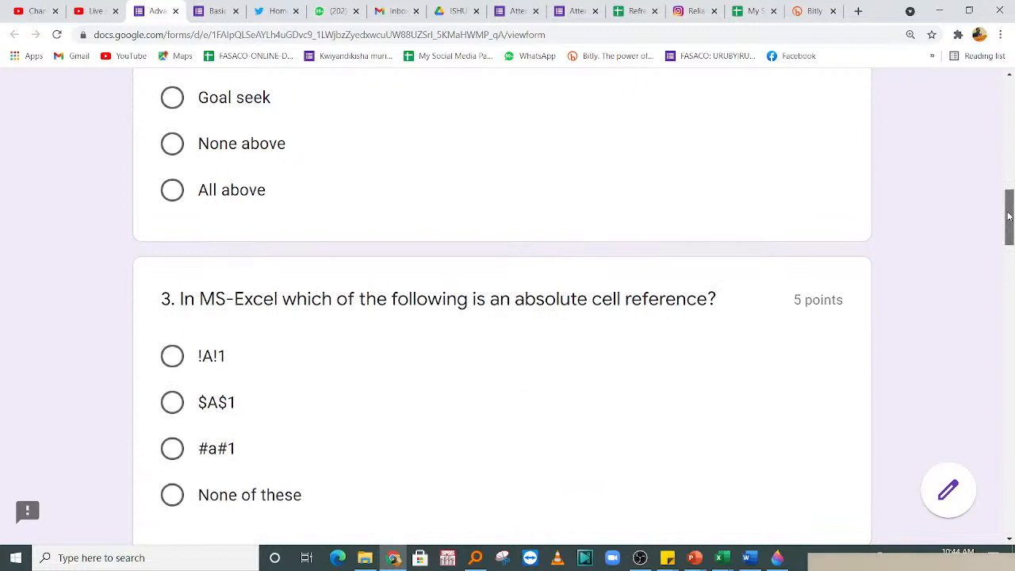
left_click_drag(1009, 216, 1008, 101)
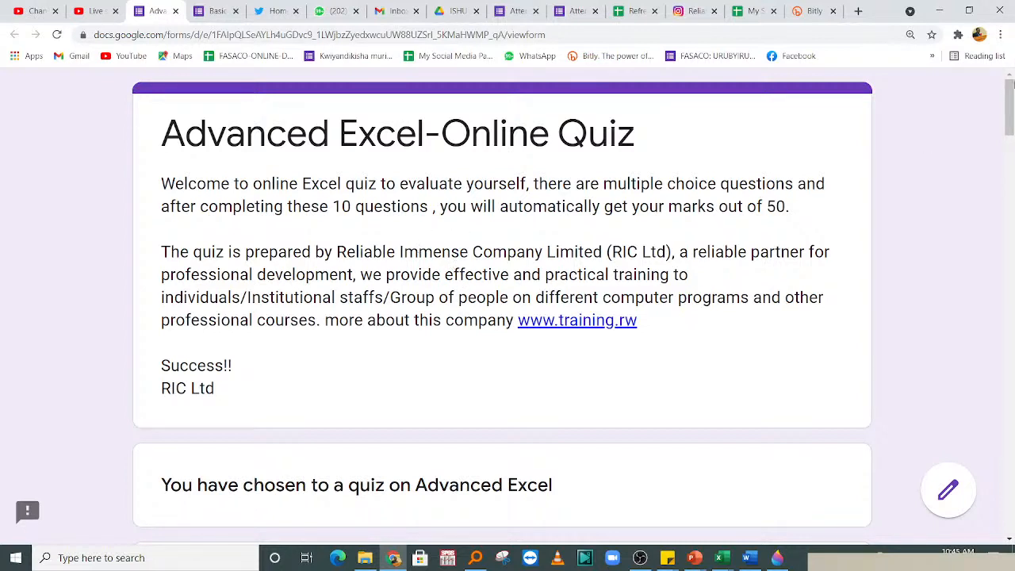
scroll(1010, 84, "down", 1)
scroll(983, 89, "up", 1)
scroll(1000, 112, "down", 1)
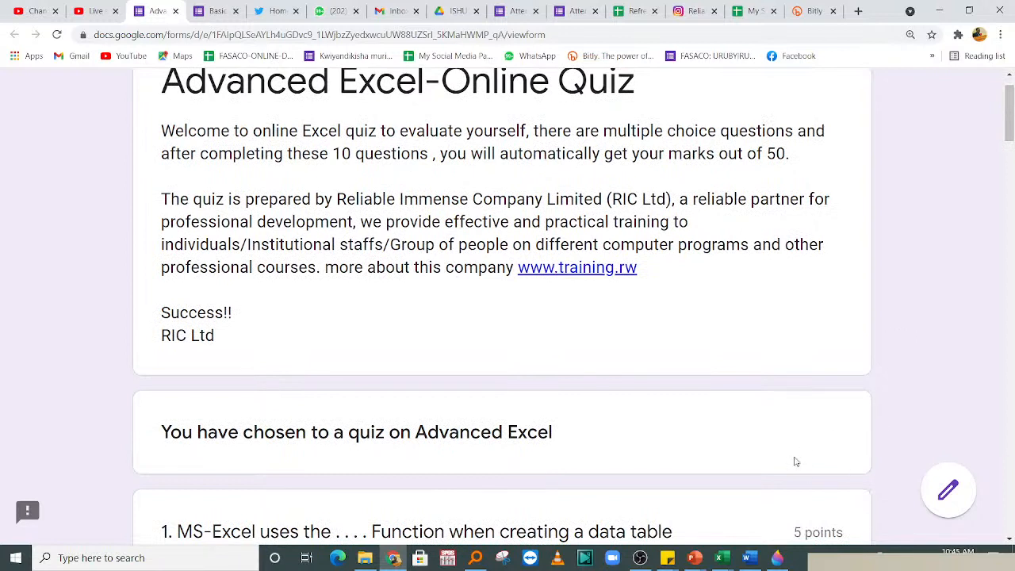